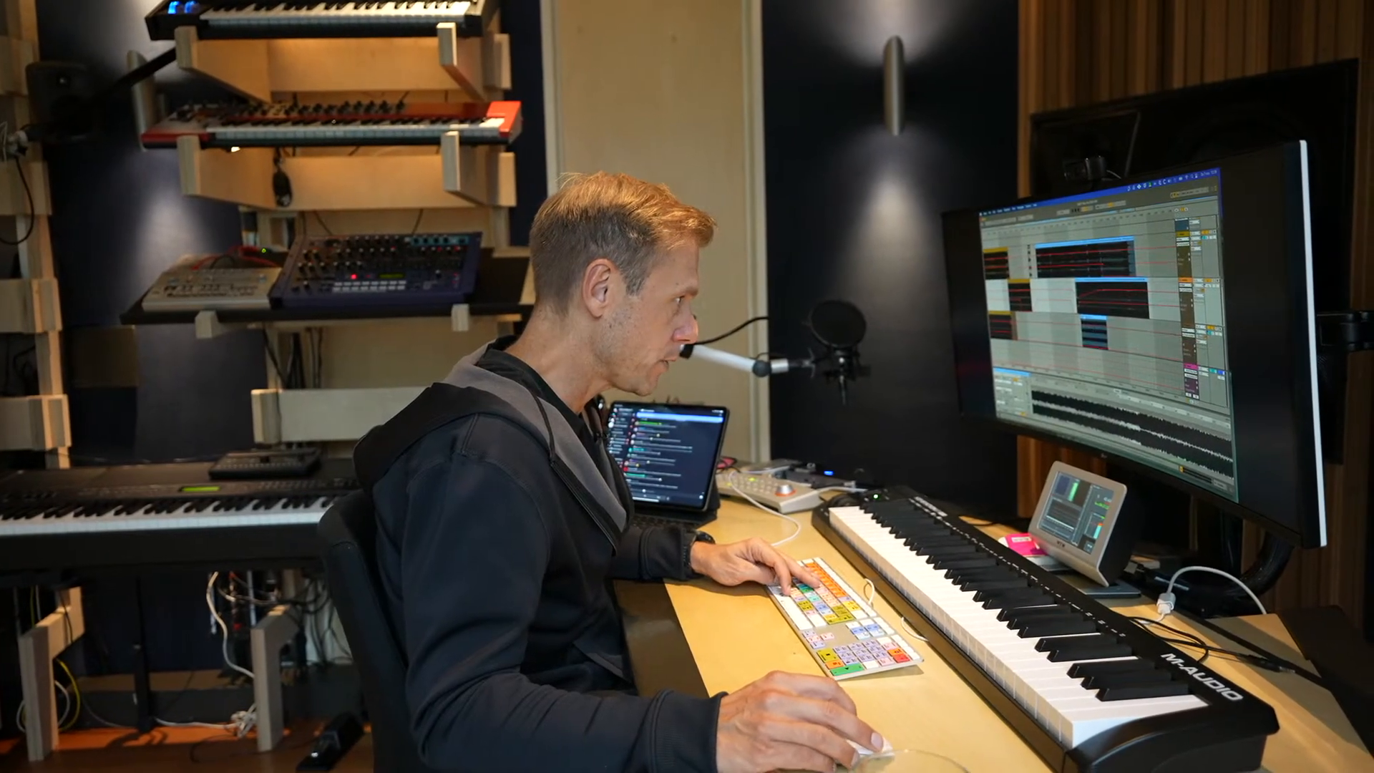
scroll(1095, 308, down, 3)
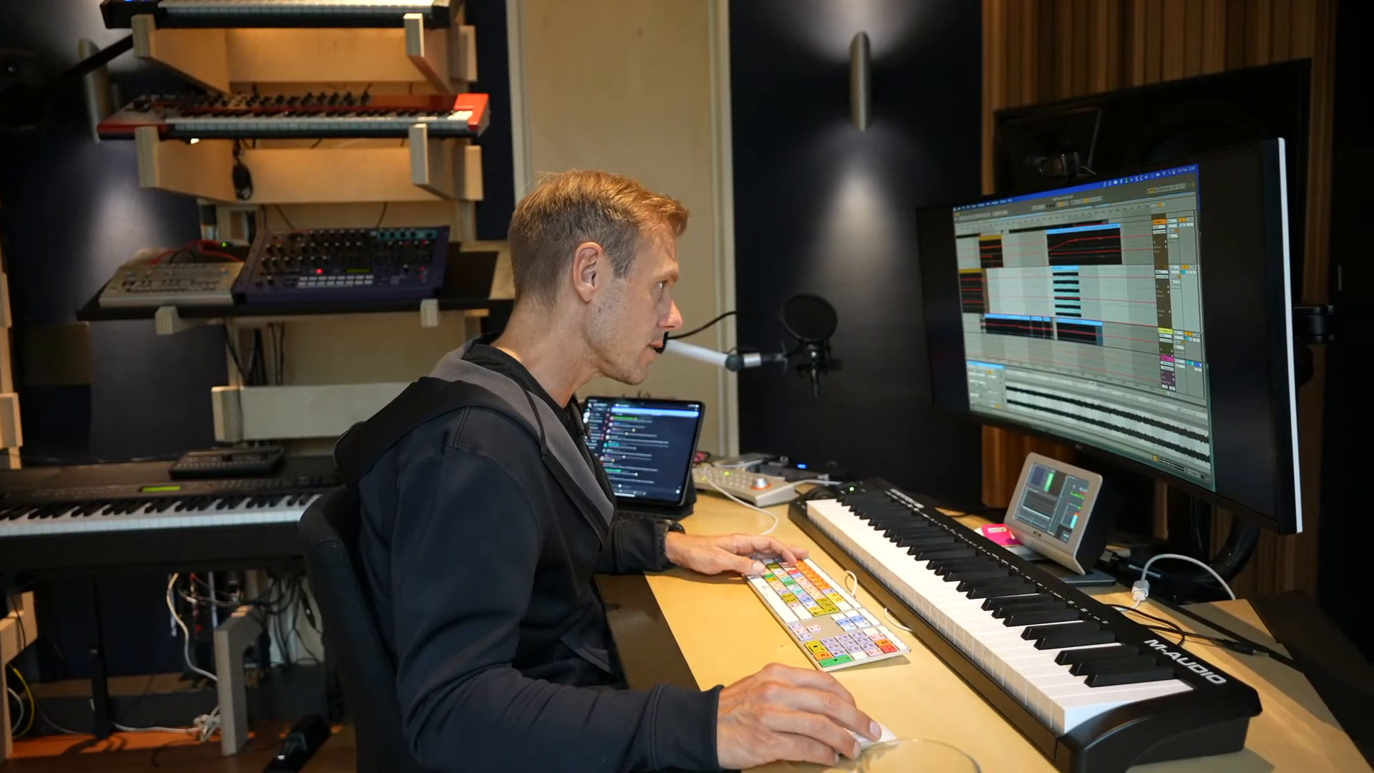
key(Delete)
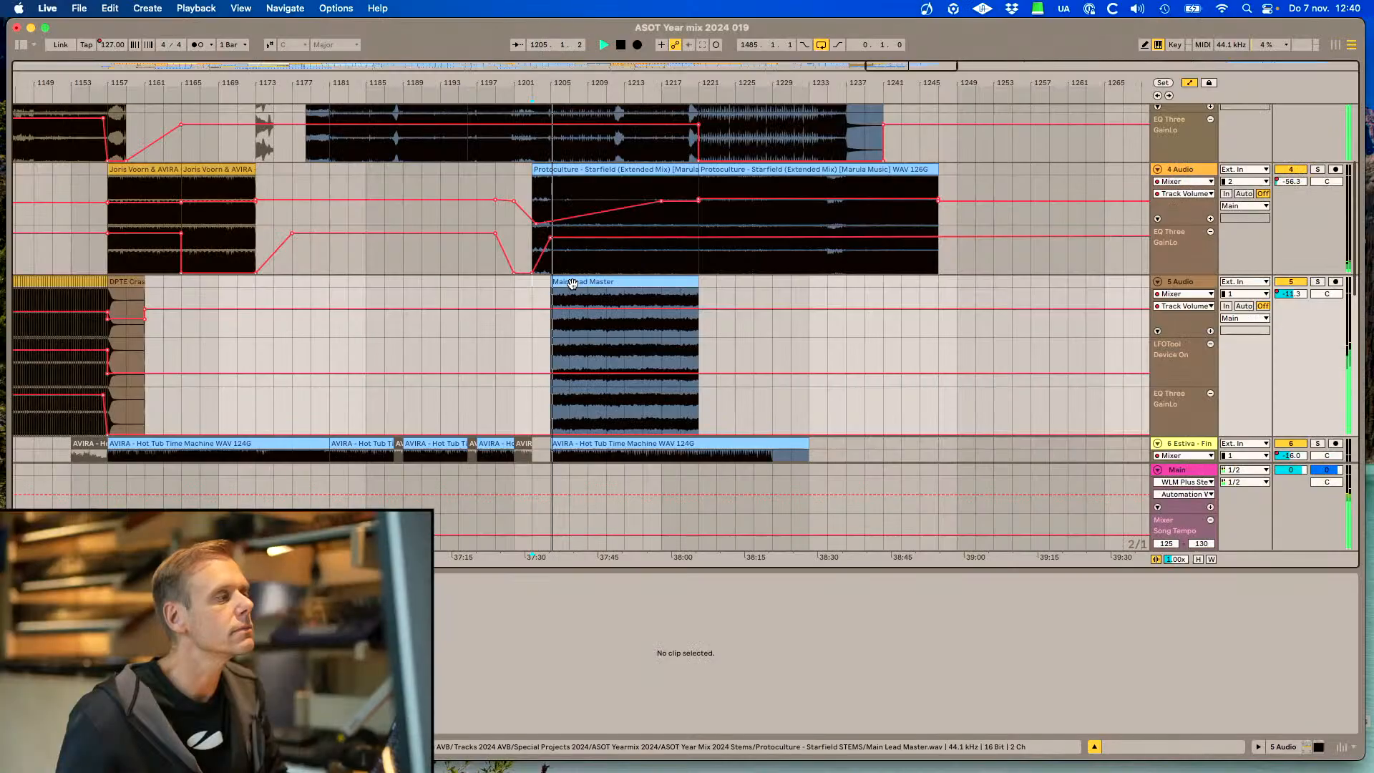
Extend the Main Lead Master clip's start back to bar 1203 and raise its EQ Three GainLo automation to about -1.27 dB
click(573, 282)
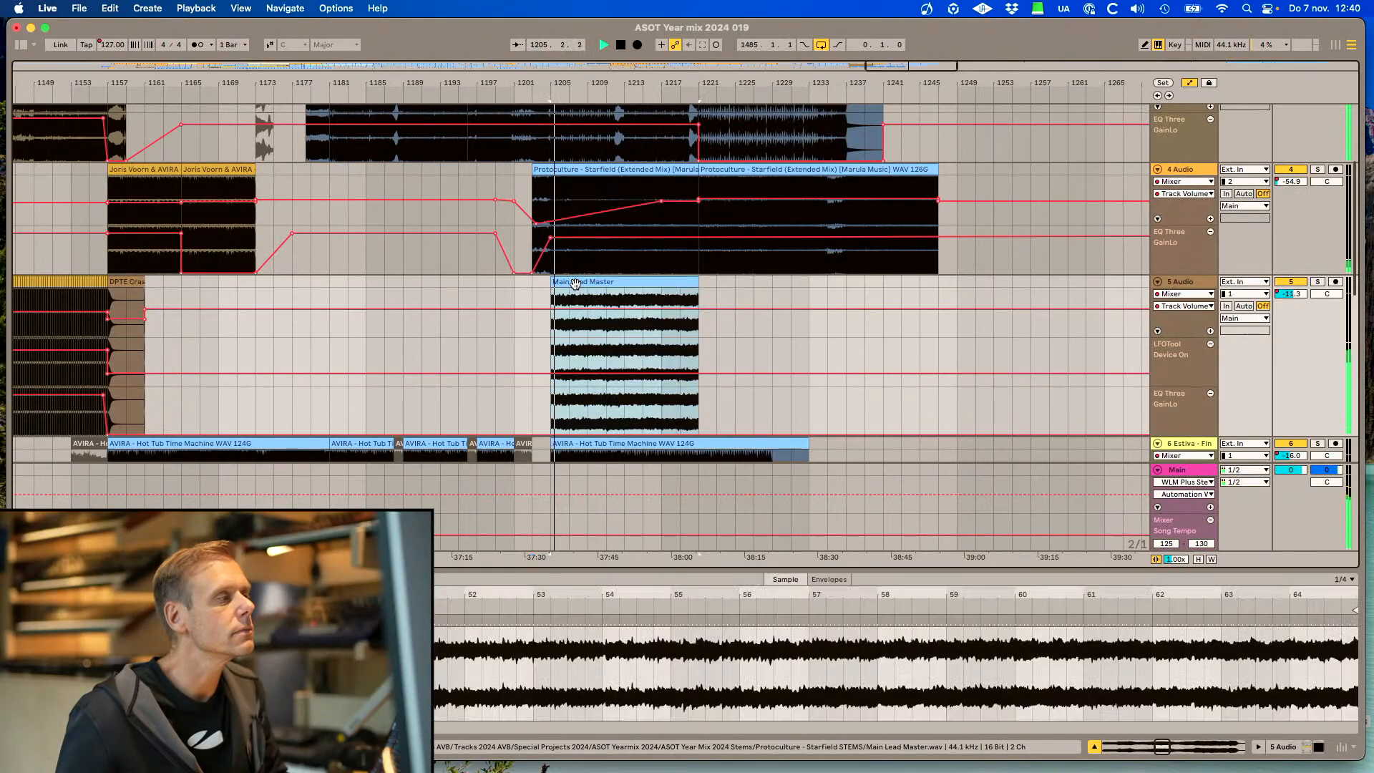
mouse_move(556, 282)
mouse_down()
mouse_move(329, 282)
mouse_move(530, 285)
mouse_up()
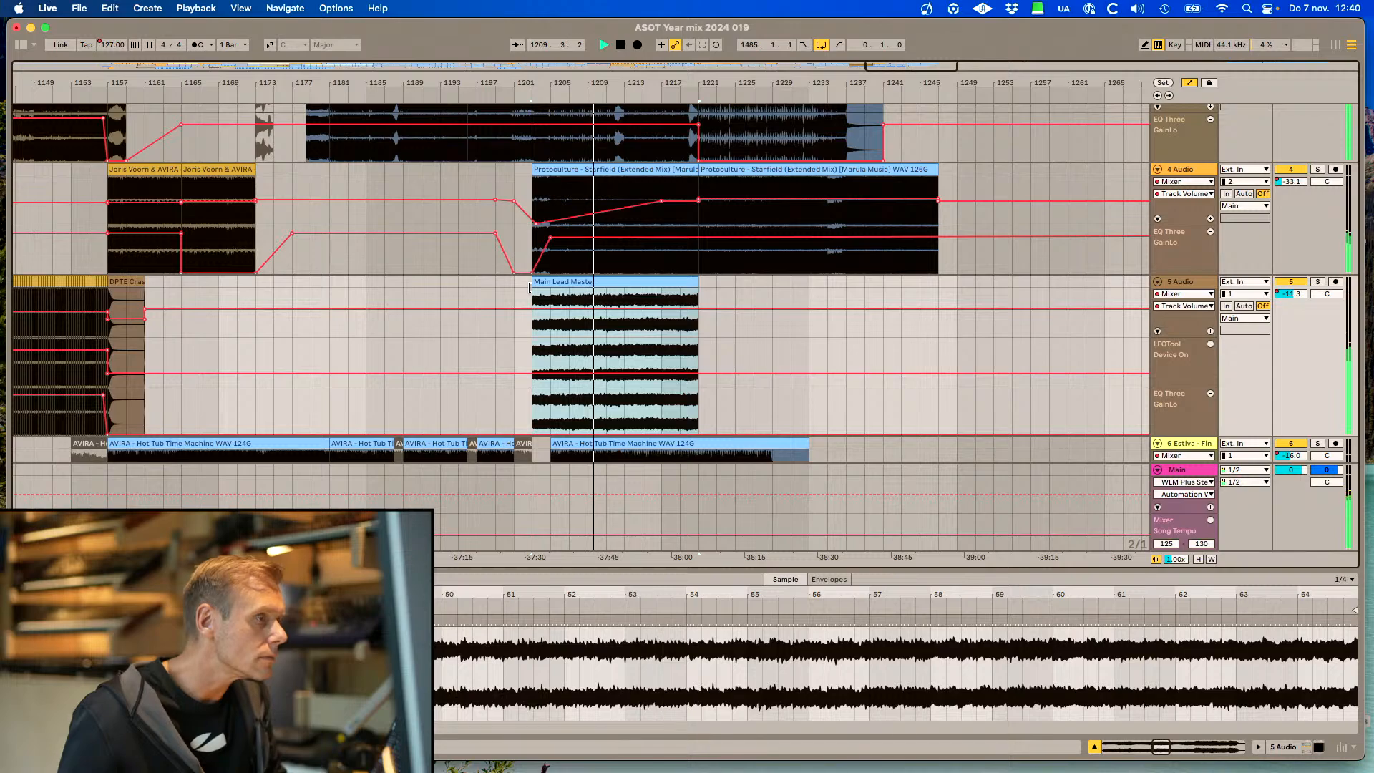
scroll(531, 287, down, 3)
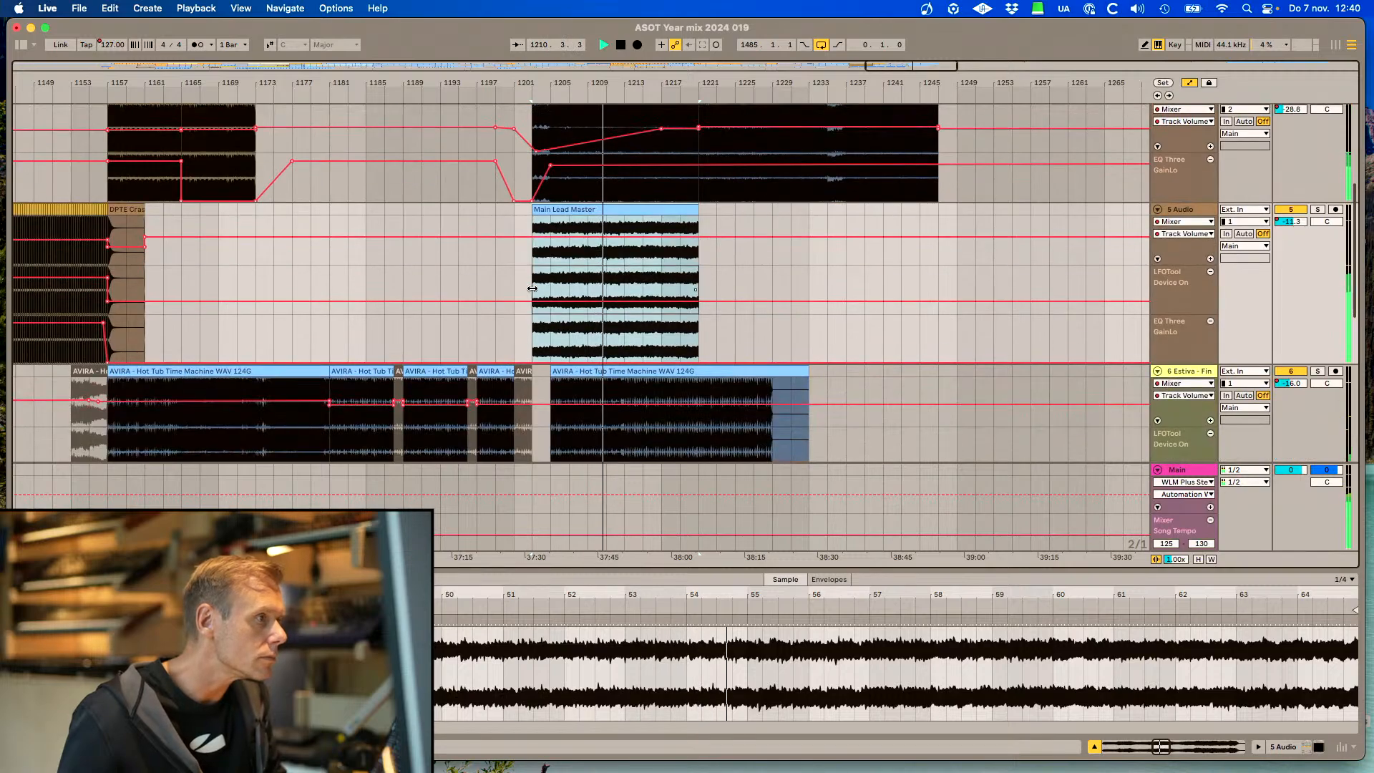
click(580, 322)
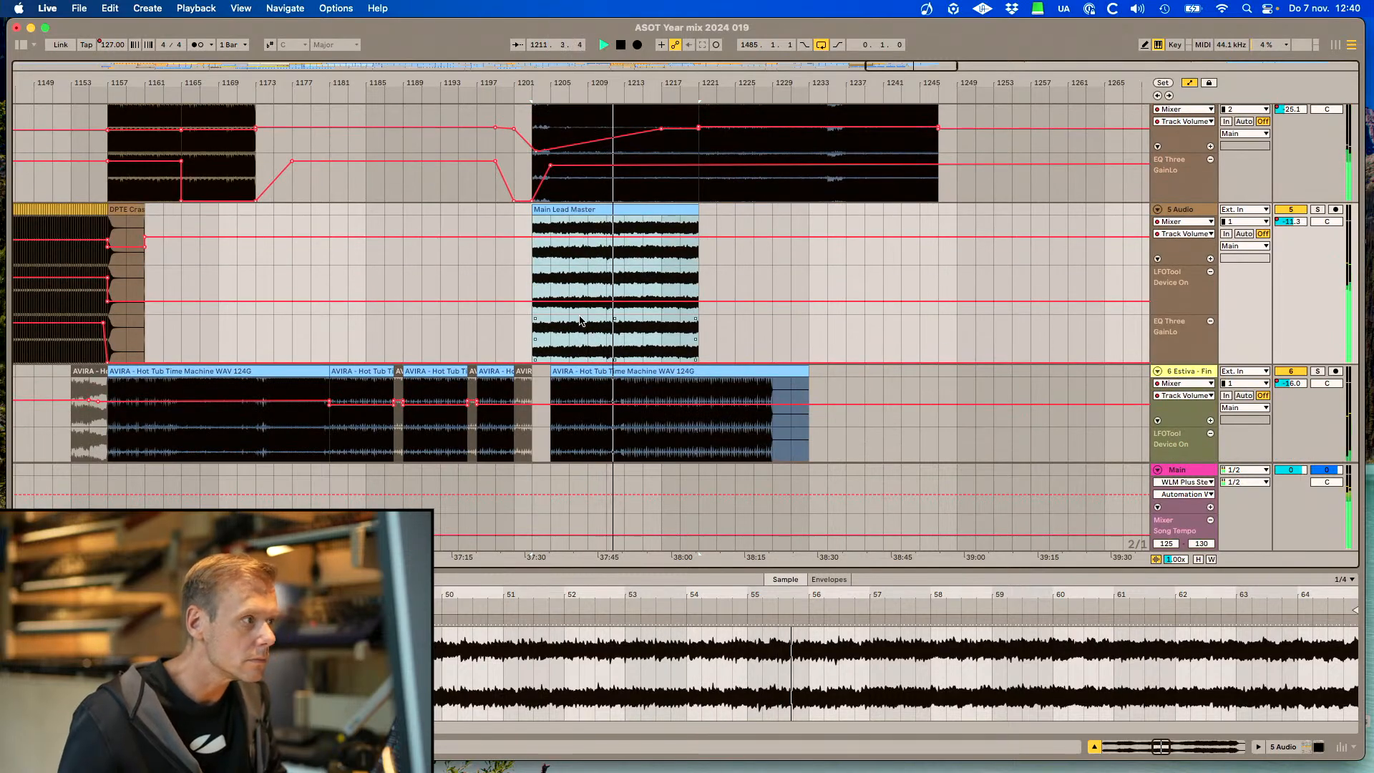
drag(586, 358, 586, 323)
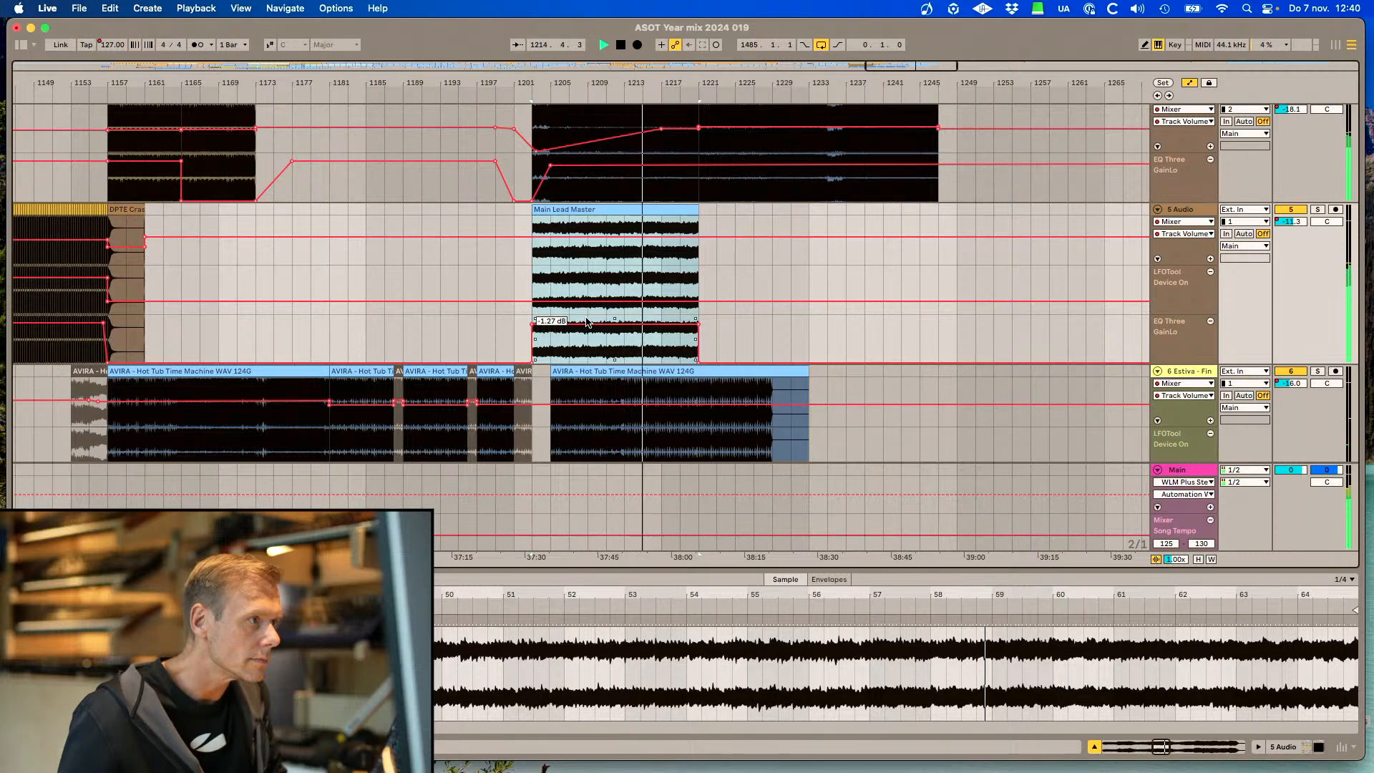
Solo the 5 Audio track and extend the start of the Main Lead Master clip back to bar 1165
drag(512, 208, 365, 209)
click(1317, 211)
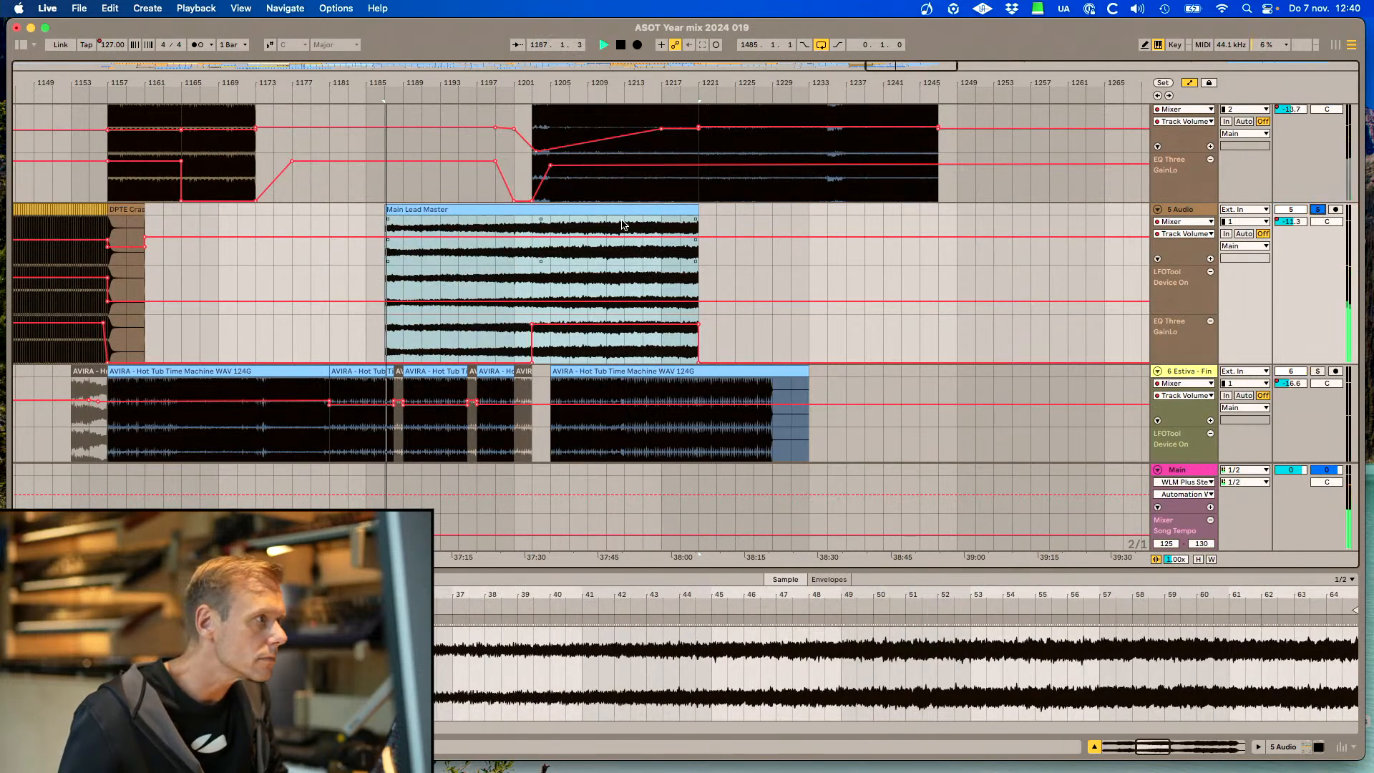
click(419, 224)
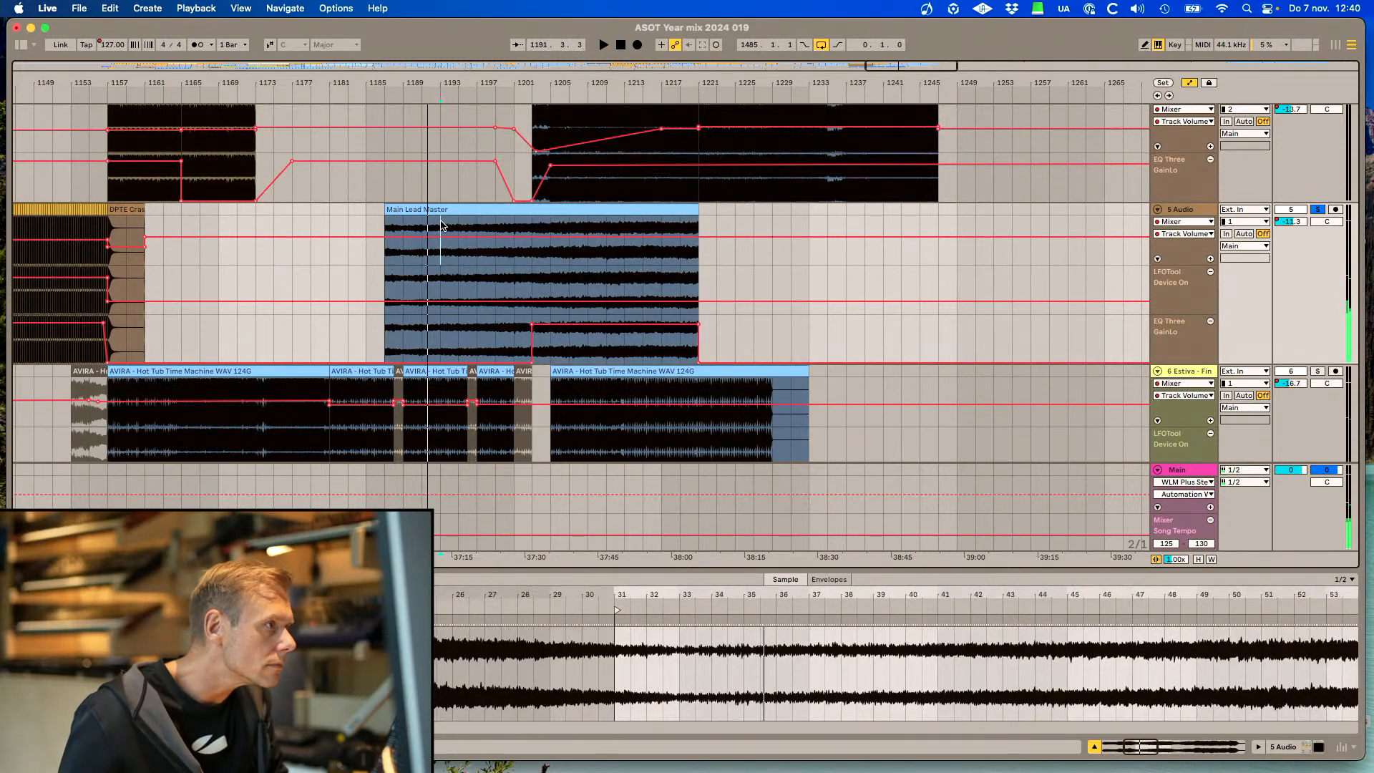
drag(385, 209, 183, 209)
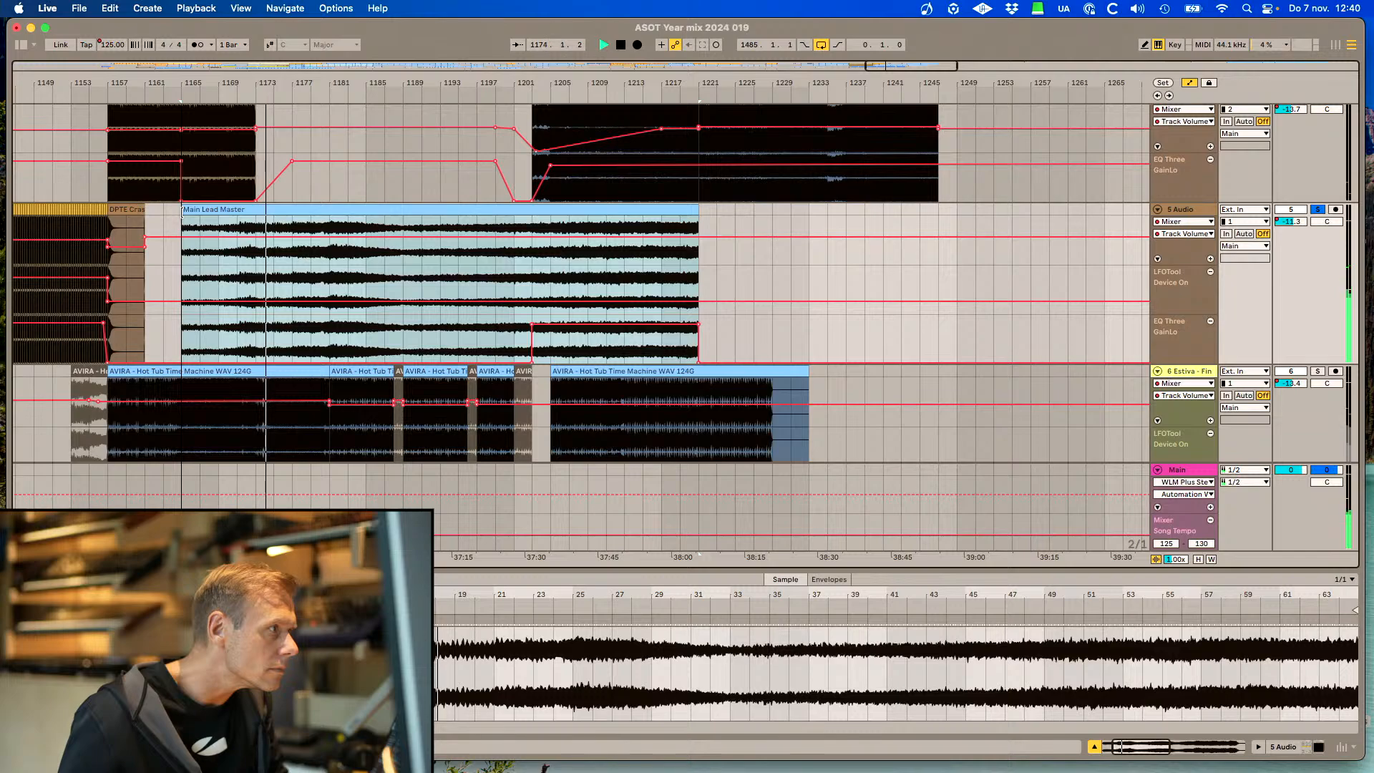
Split the Main Lead Master clip at bar 1173 and move its first part to bar 1203
click(238, 212)
key(super+e)
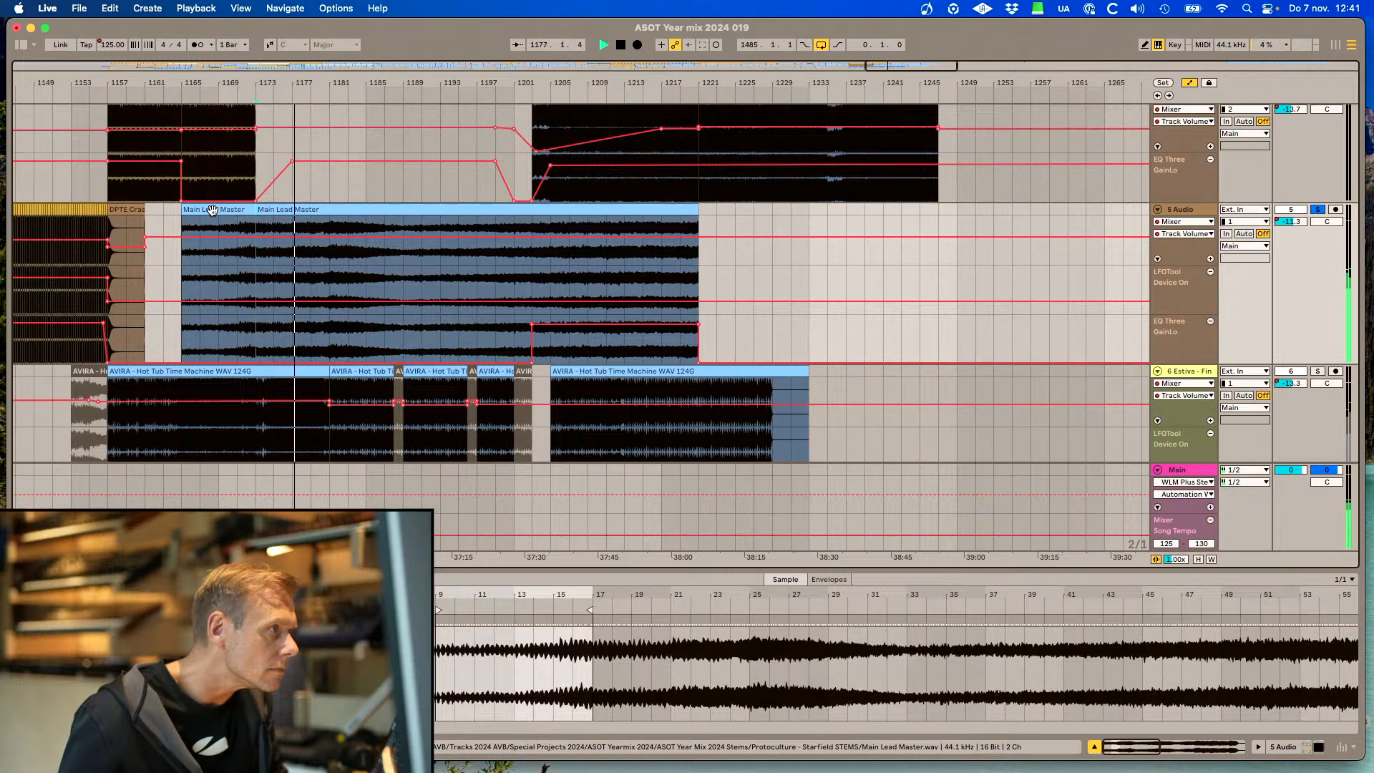
drag(210, 210, 563, 241)
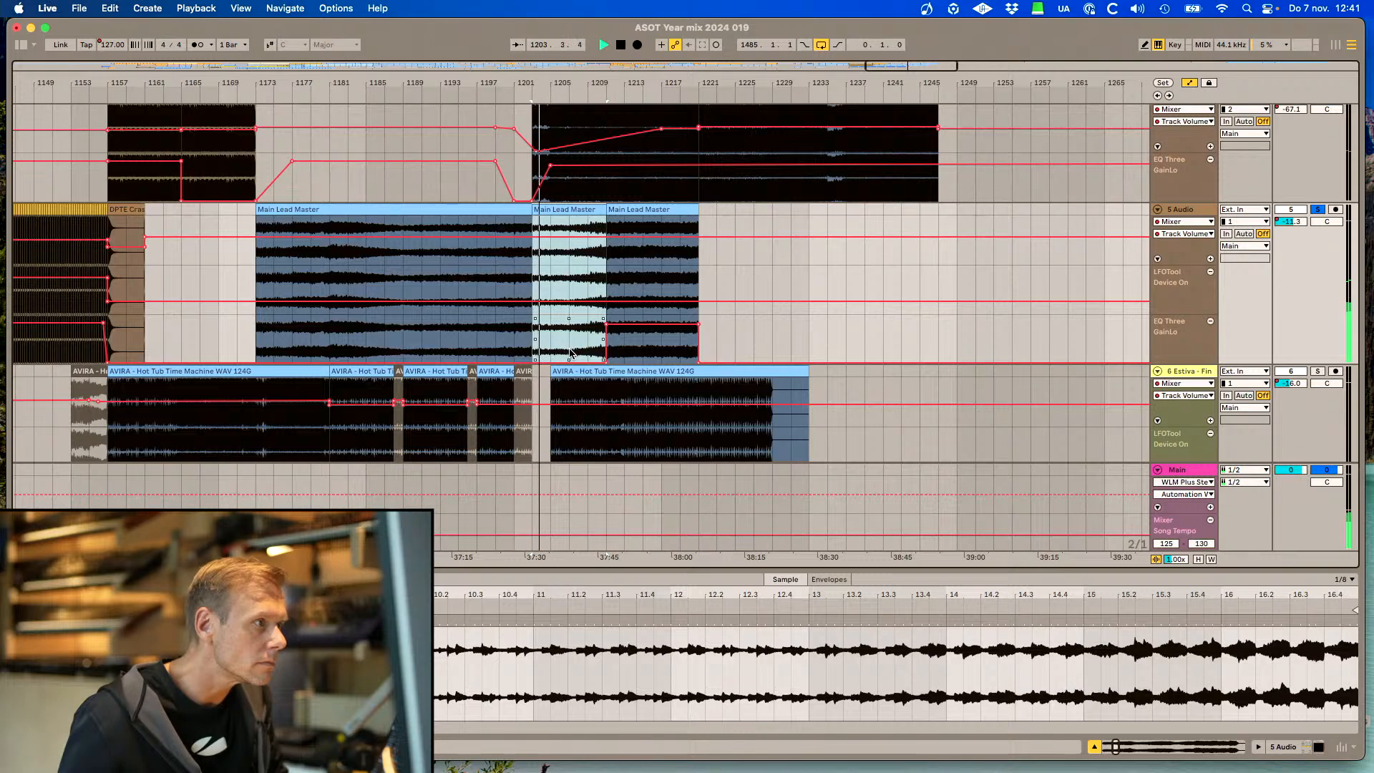
Raise the moved clip's GainLo automation to match the following clip, and delete the leftover Main Lead Master clip between bars 1173 and 1203
drag(570, 355, 561, 312)
click(501, 208)
key(Delete)
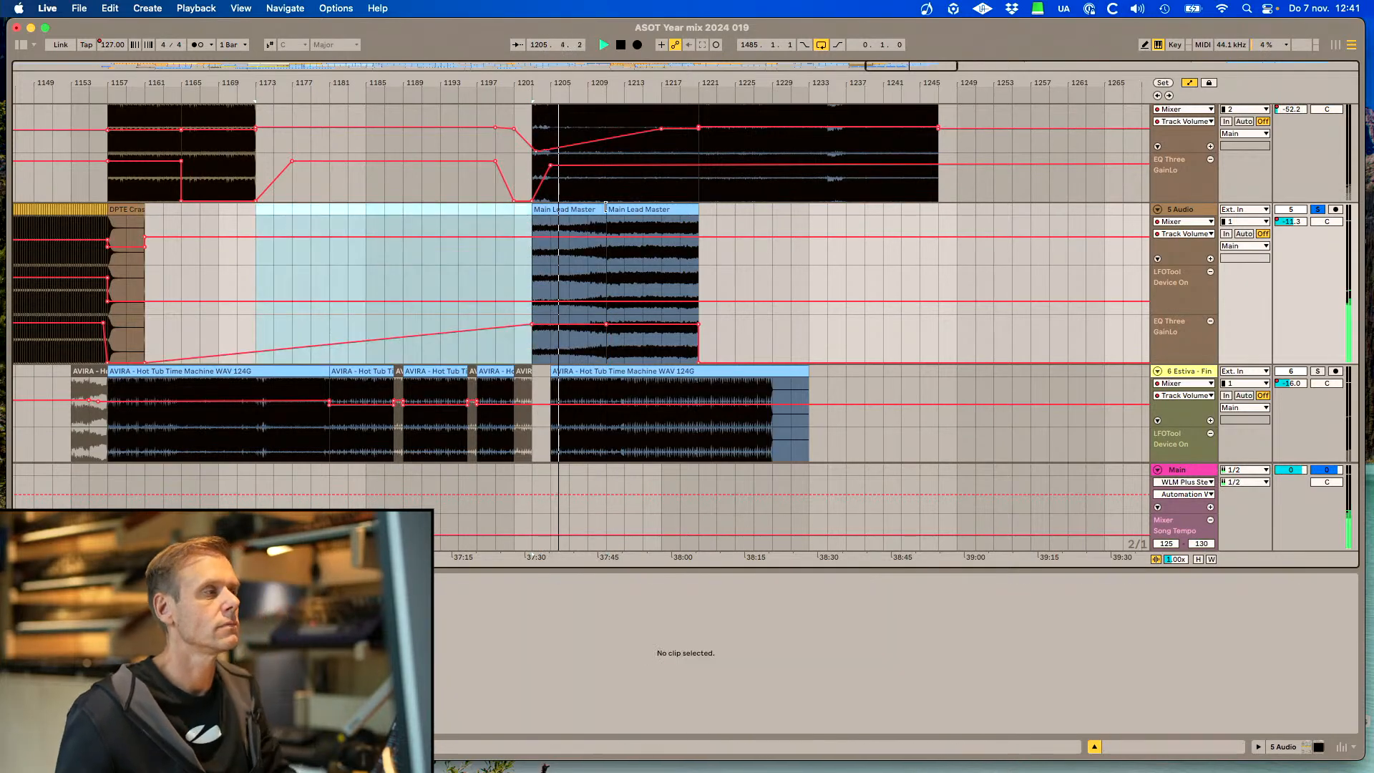
Unsolo the 5 Audio track and play the arrangement from bar 1201
click(1317, 209)
key(space)
key(space)
click(515, 265)
key(space)
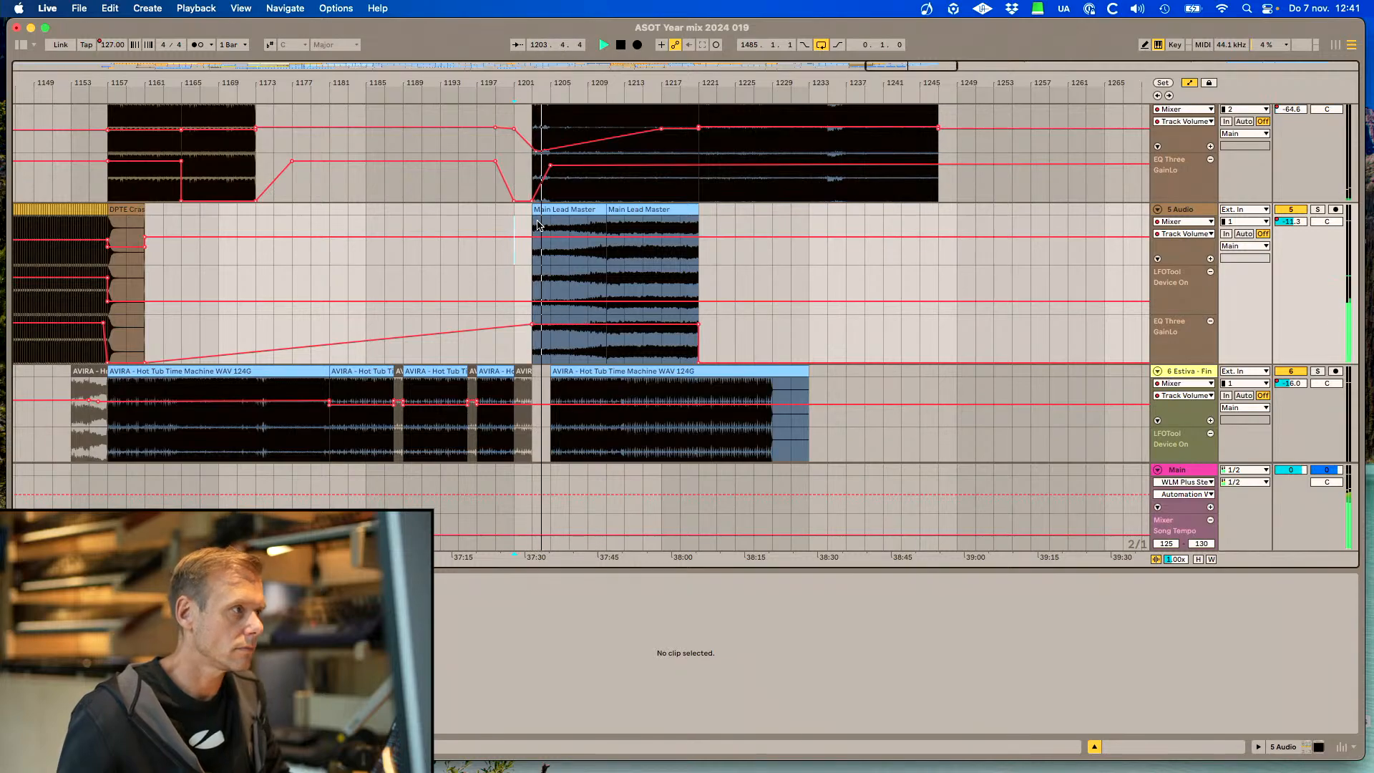
Move the Main Lead Master clips to start at bar 1205 and raise the first one's volume automation to -7.0 dB, tapering down towards the second
drag(569, 212, 596, 240)
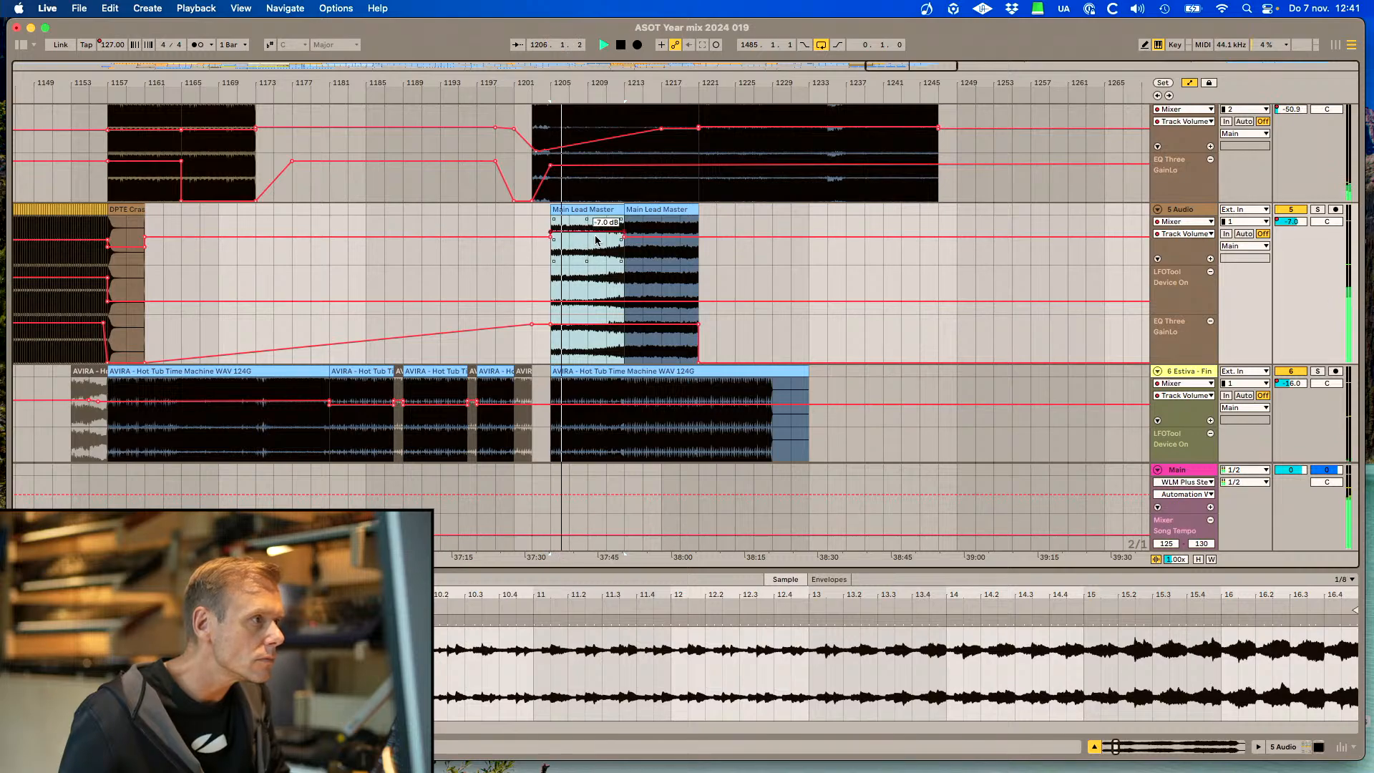
click(596, 240)
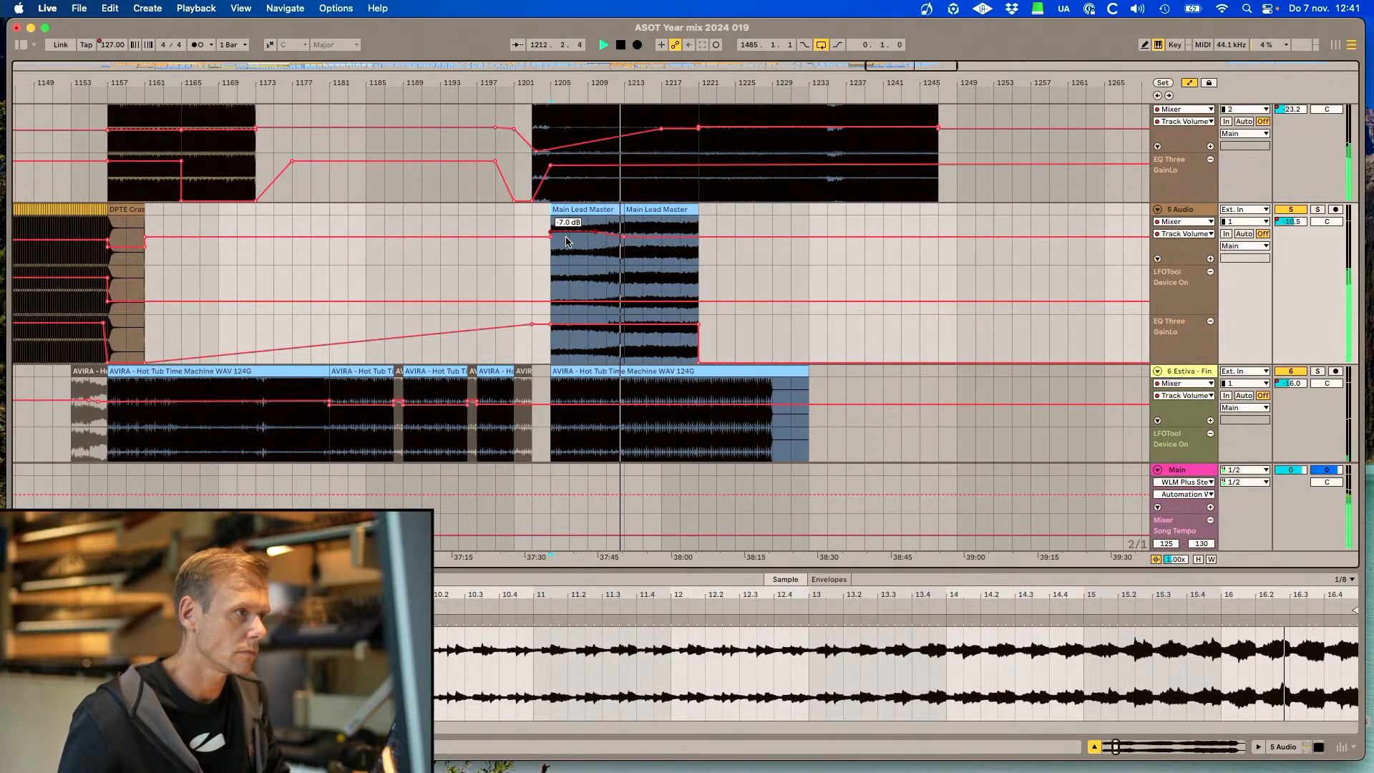
click(656, 209)
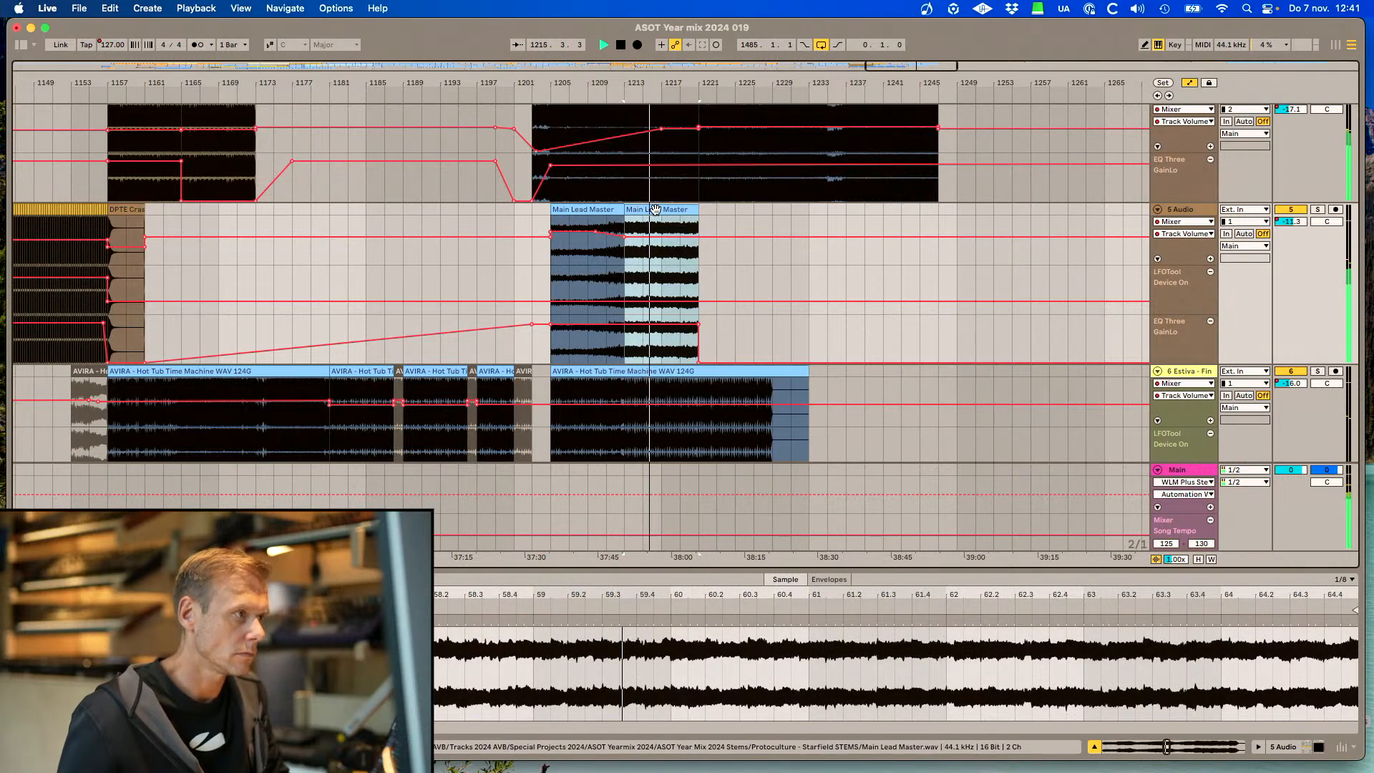
mouse_move(550, 235)
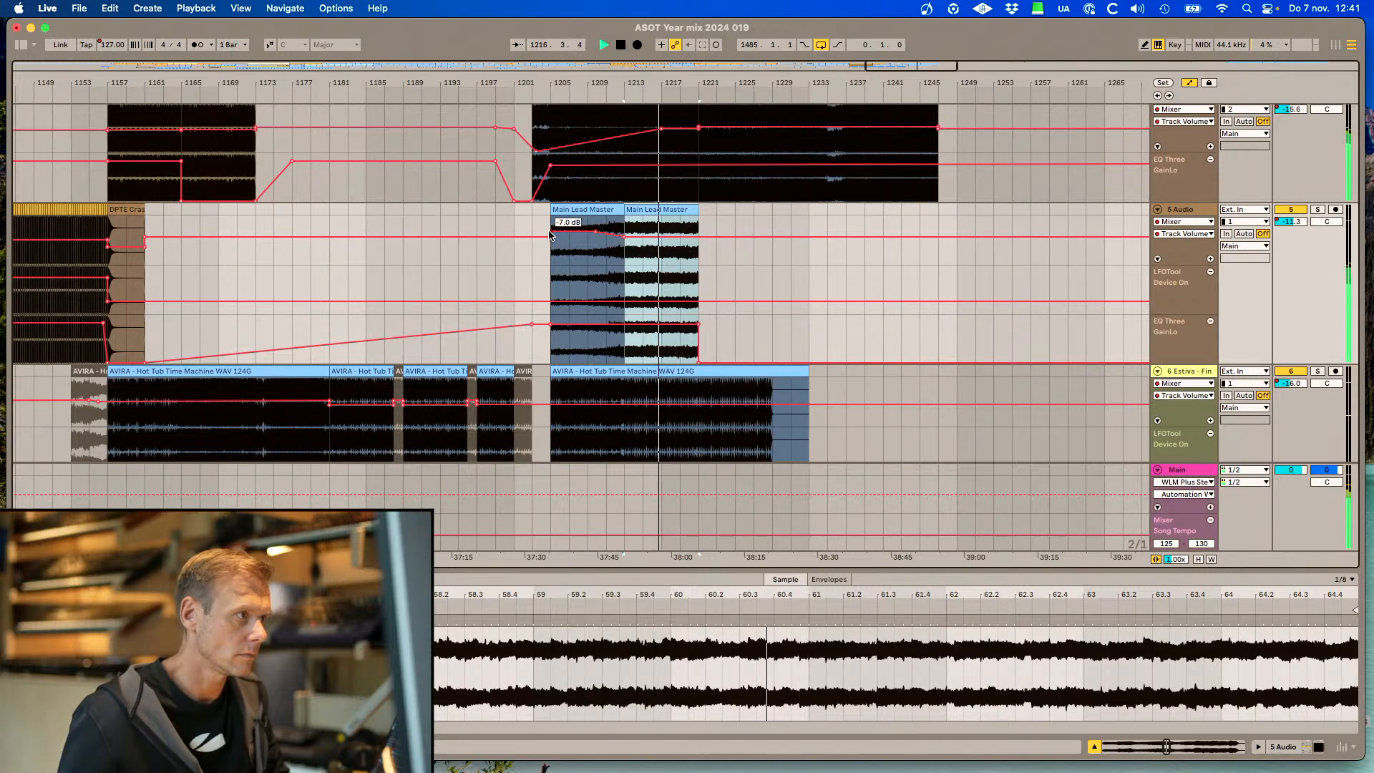
Extend the end of the second Protoculture - Starfield clip on the 4 Audio track to about bar 1271
scroll(823, 261, up, 3)
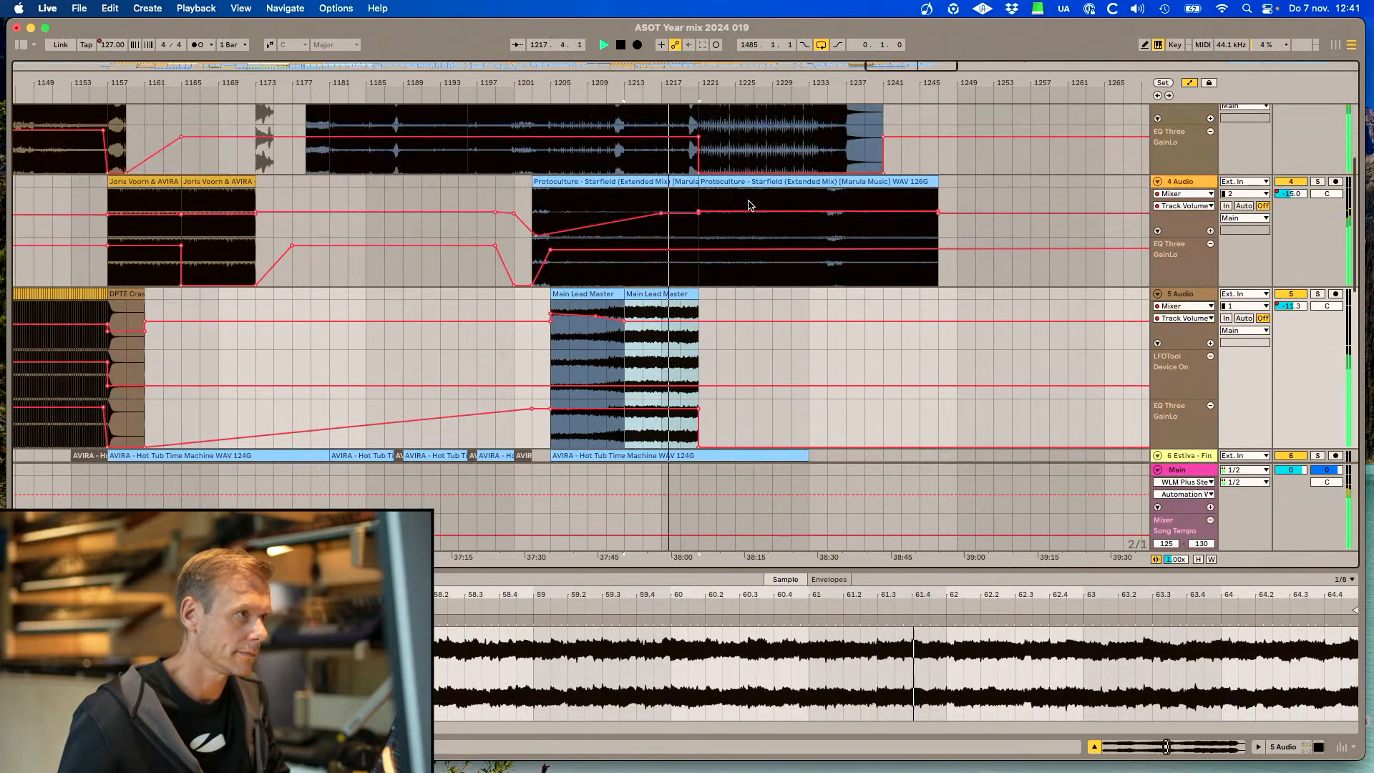
scroll(787, 243, up, 3)
mouse_move(696, 234)
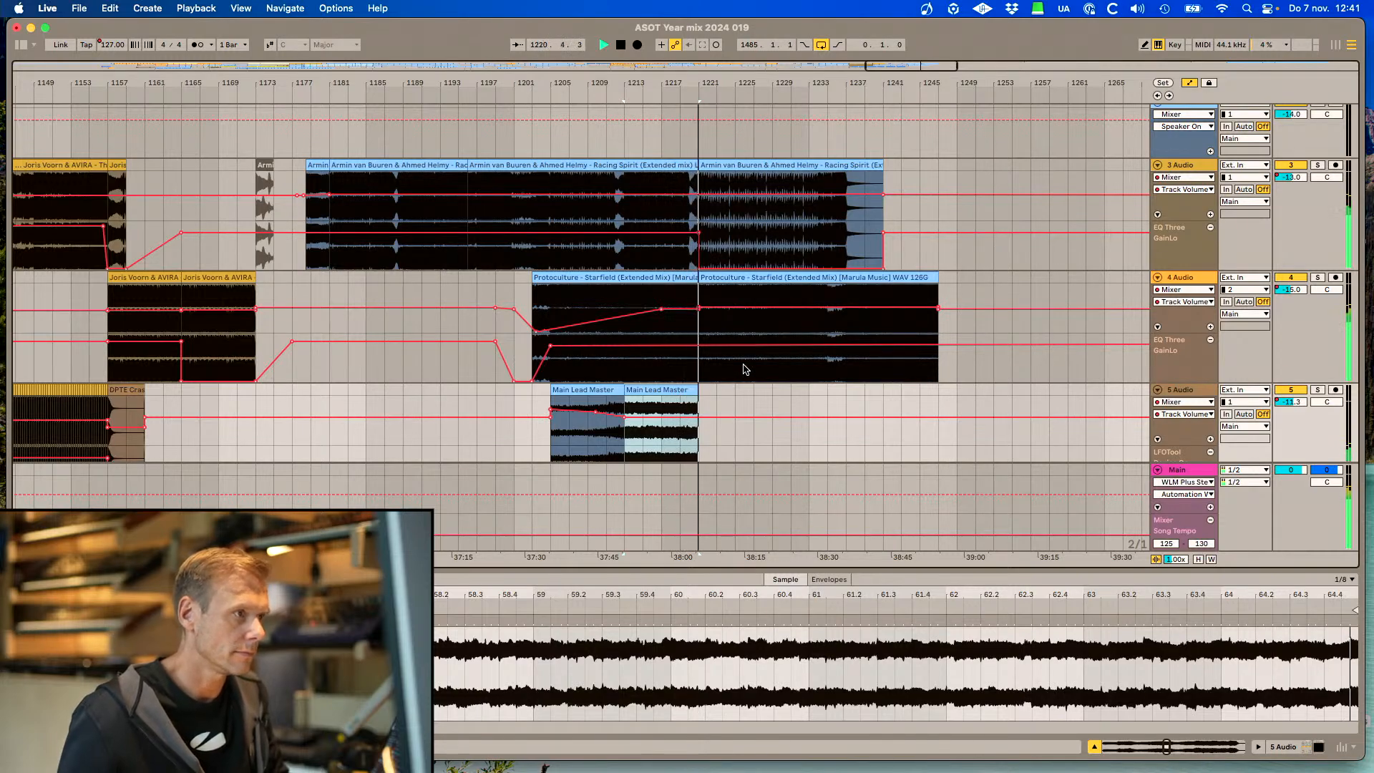
scroll(742, 351, down, 3)
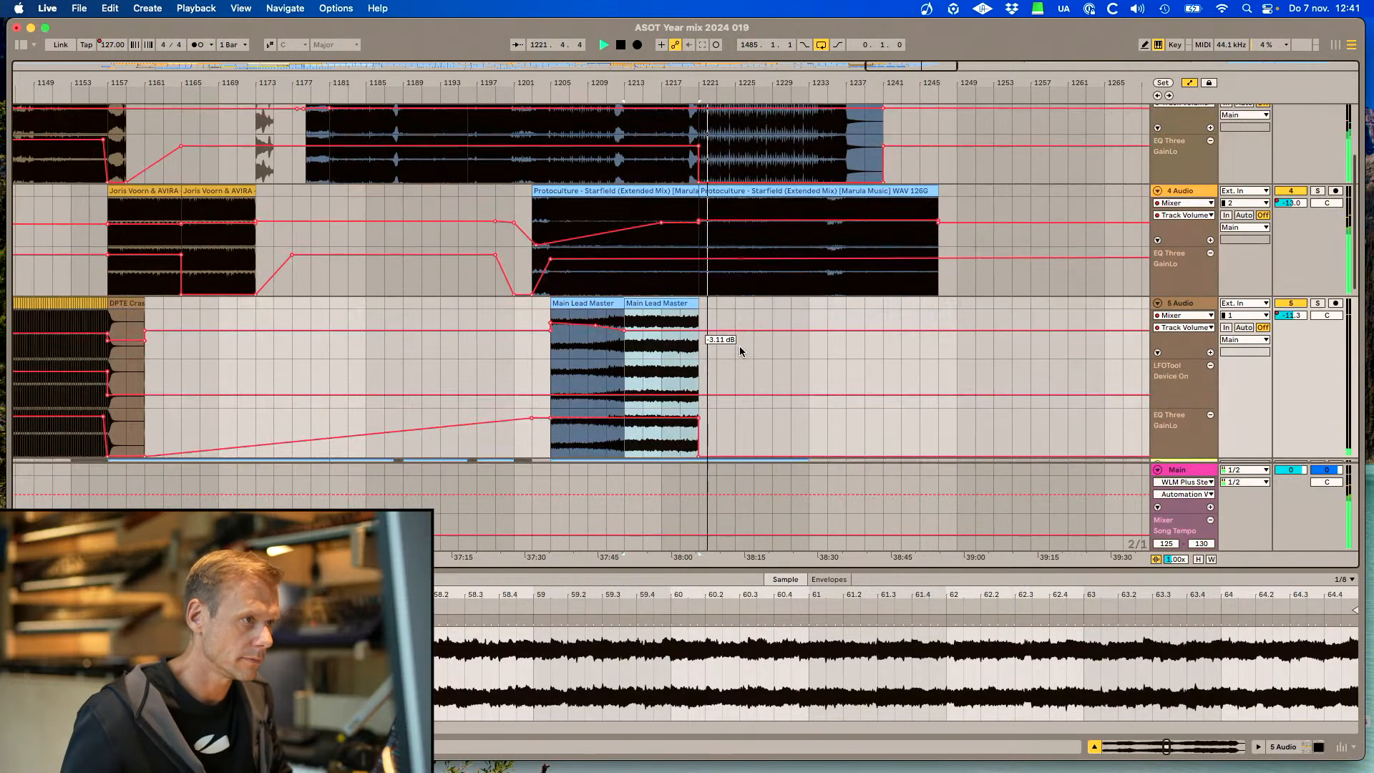
drag(933, 191, 1150, 193)
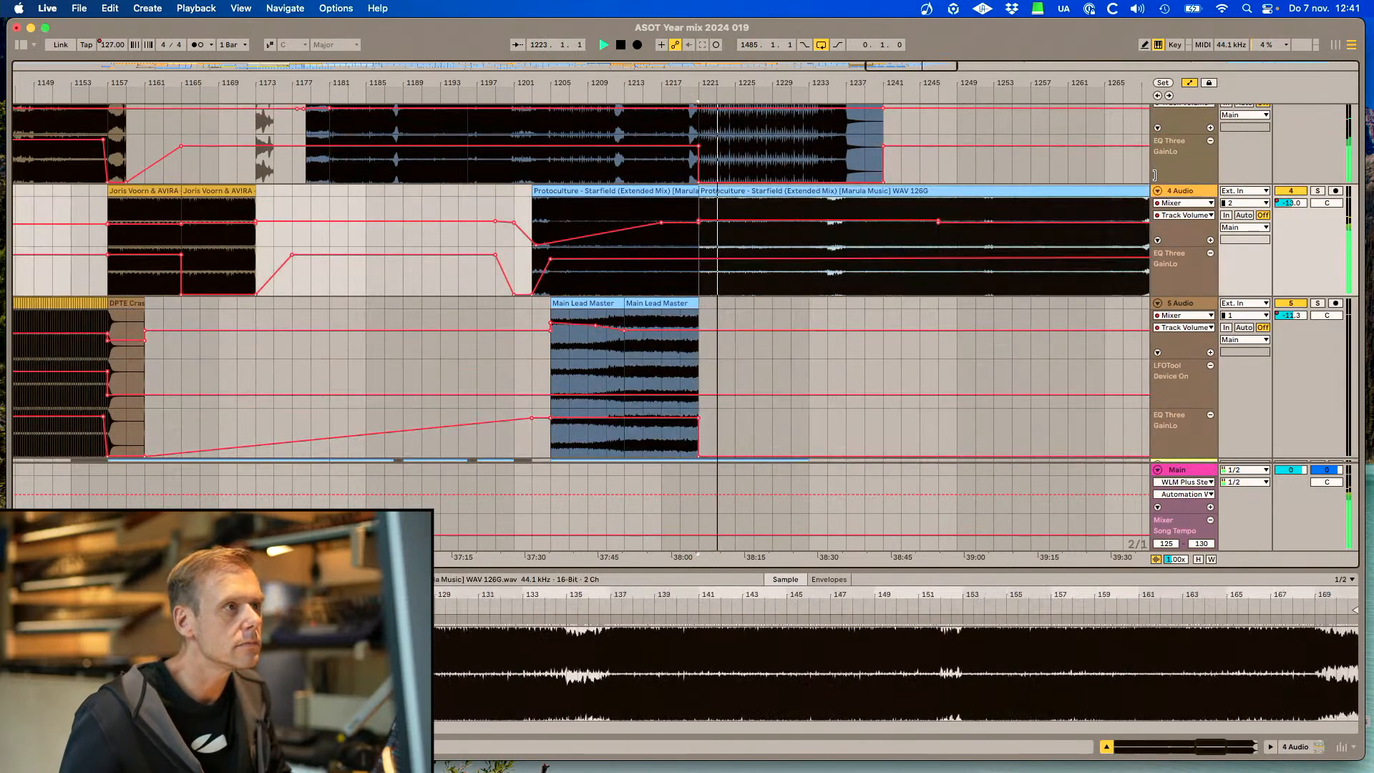
Split the Starfield clip at bar 1237 and move its later part back to start at bar 1221
scroll(959, 239, right, 5)
click(679, 228)
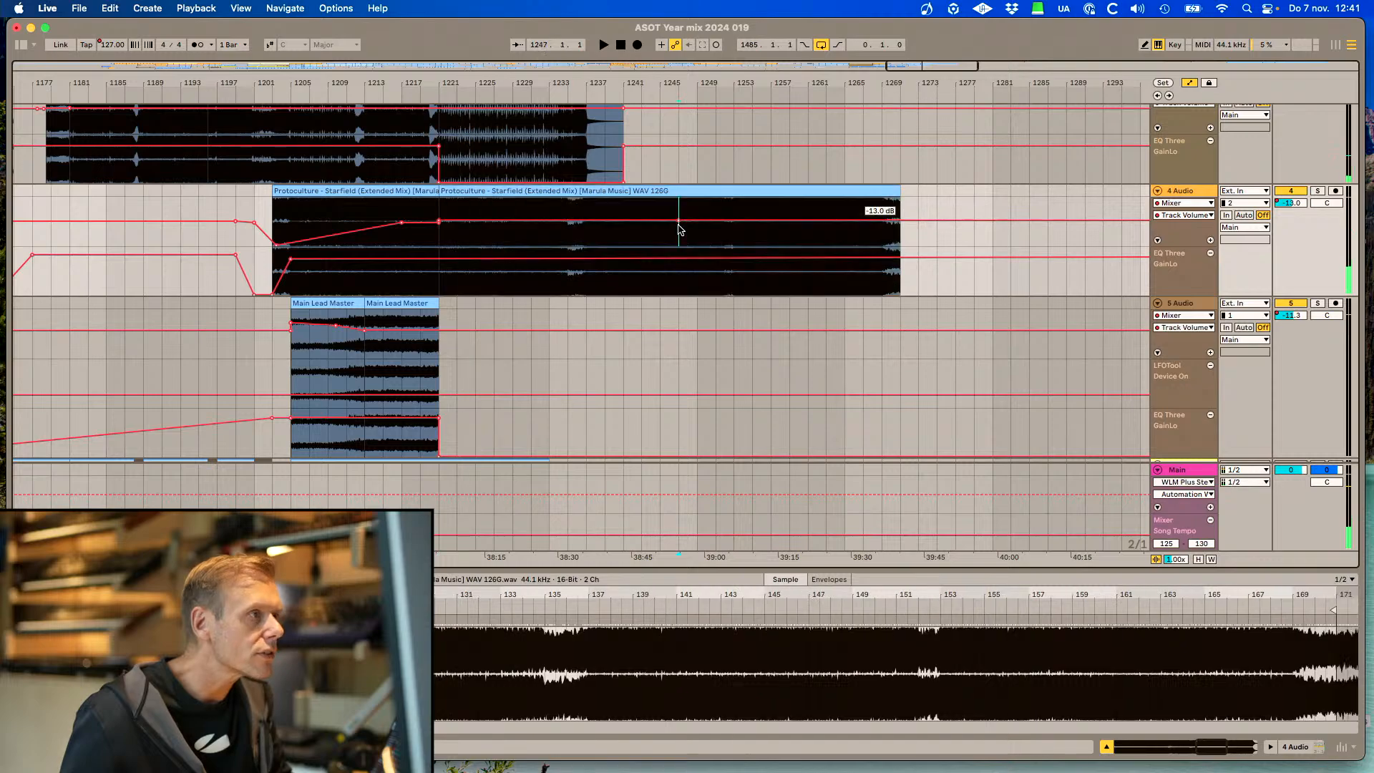
click(581, 205)
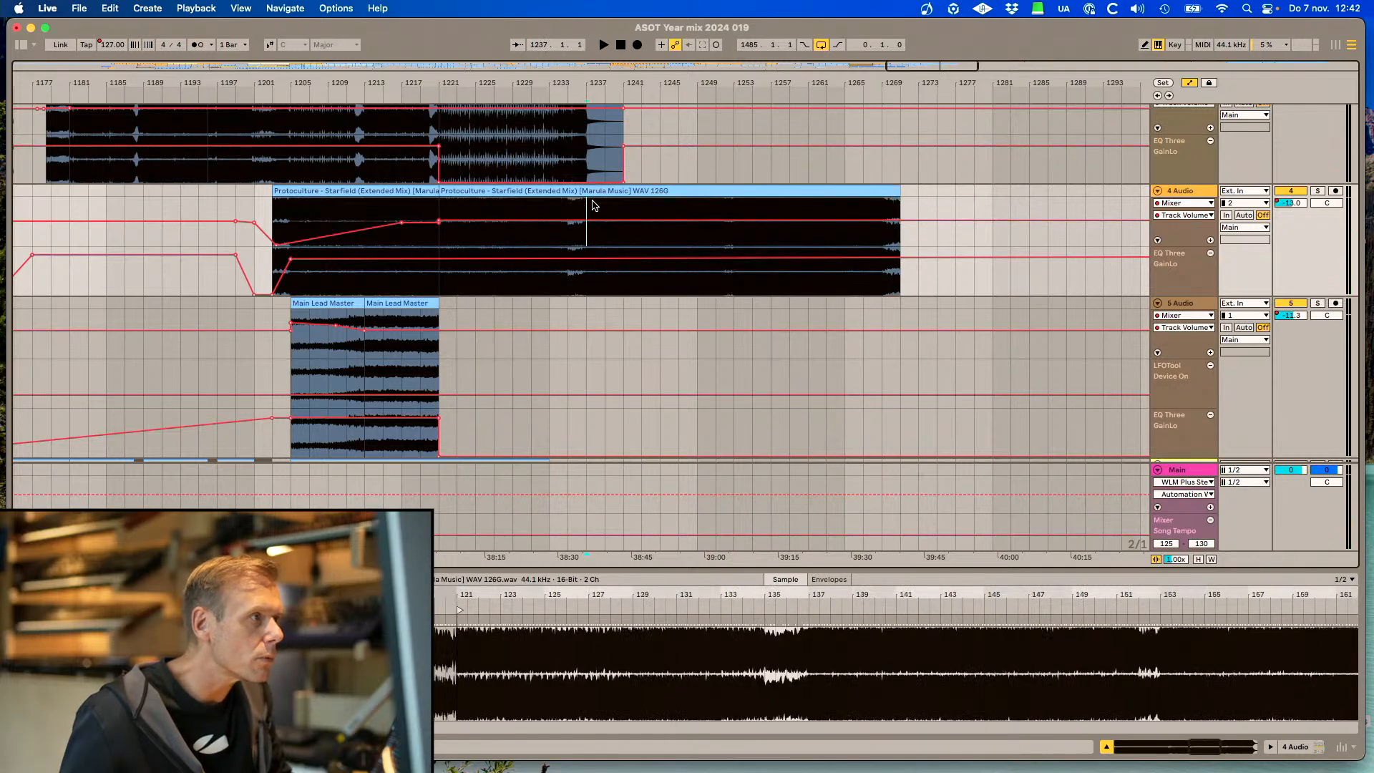
key(space)
key(super+e)
drag(685, 191, 542, 204)
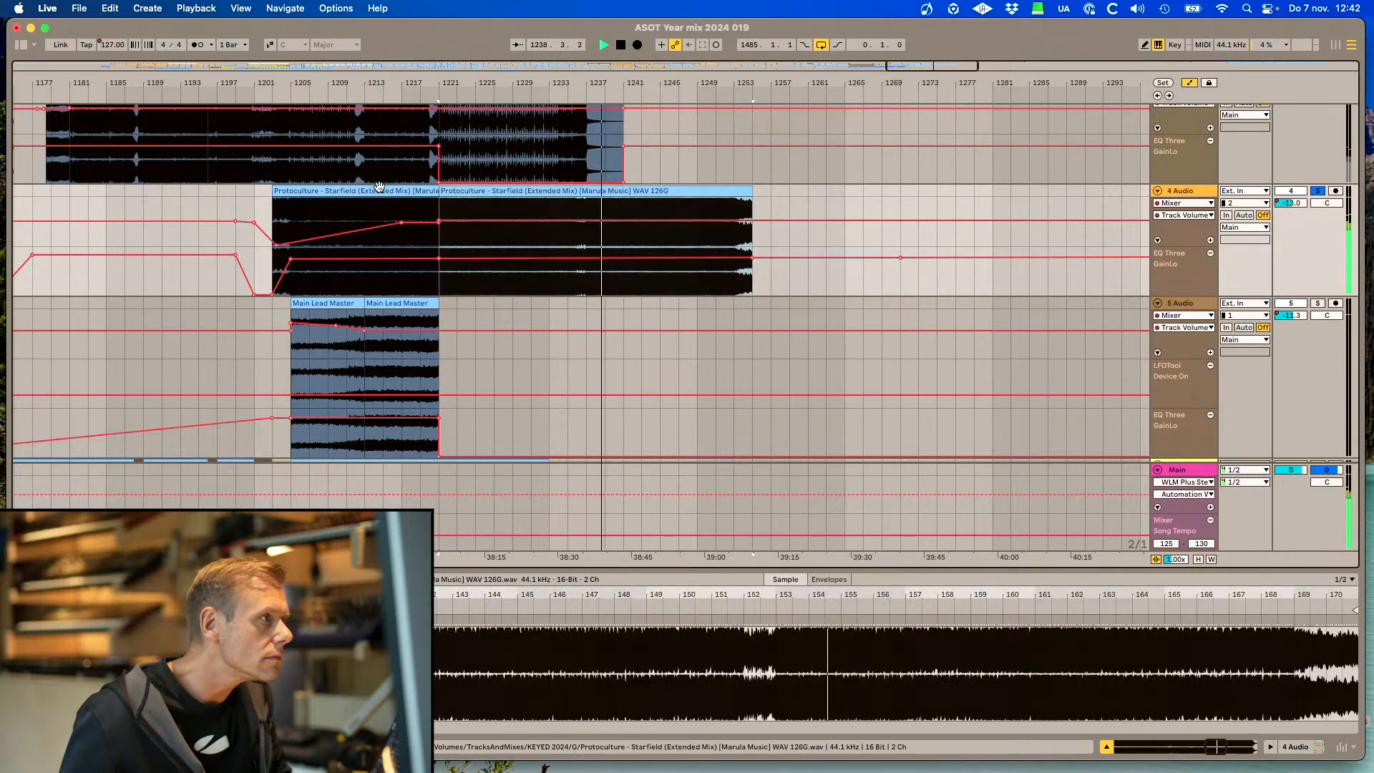
Play the Starfield edit from bar 1219 and extend the end of the second clip to about bar 1293
click(418, 207)
key(space)
key(space)
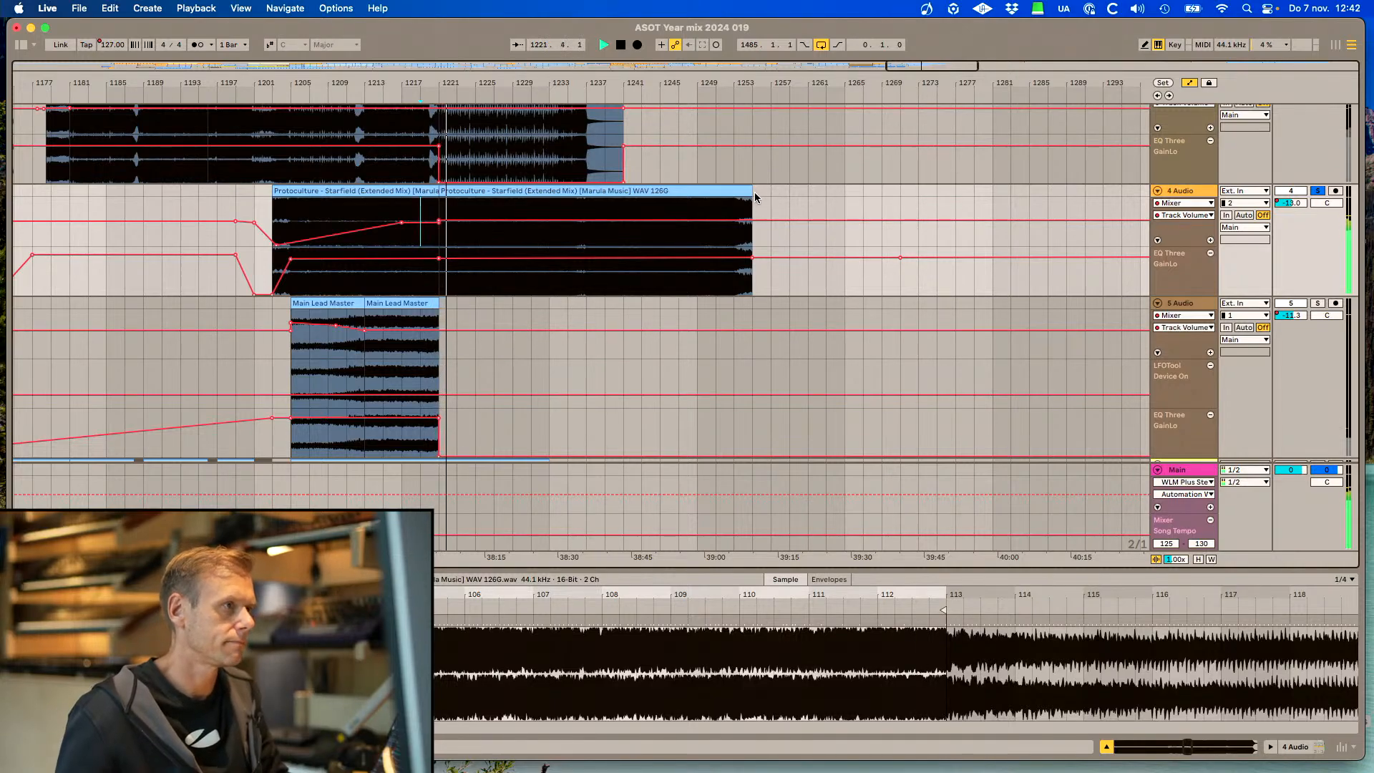
drag(750, 205, 1103, 209)
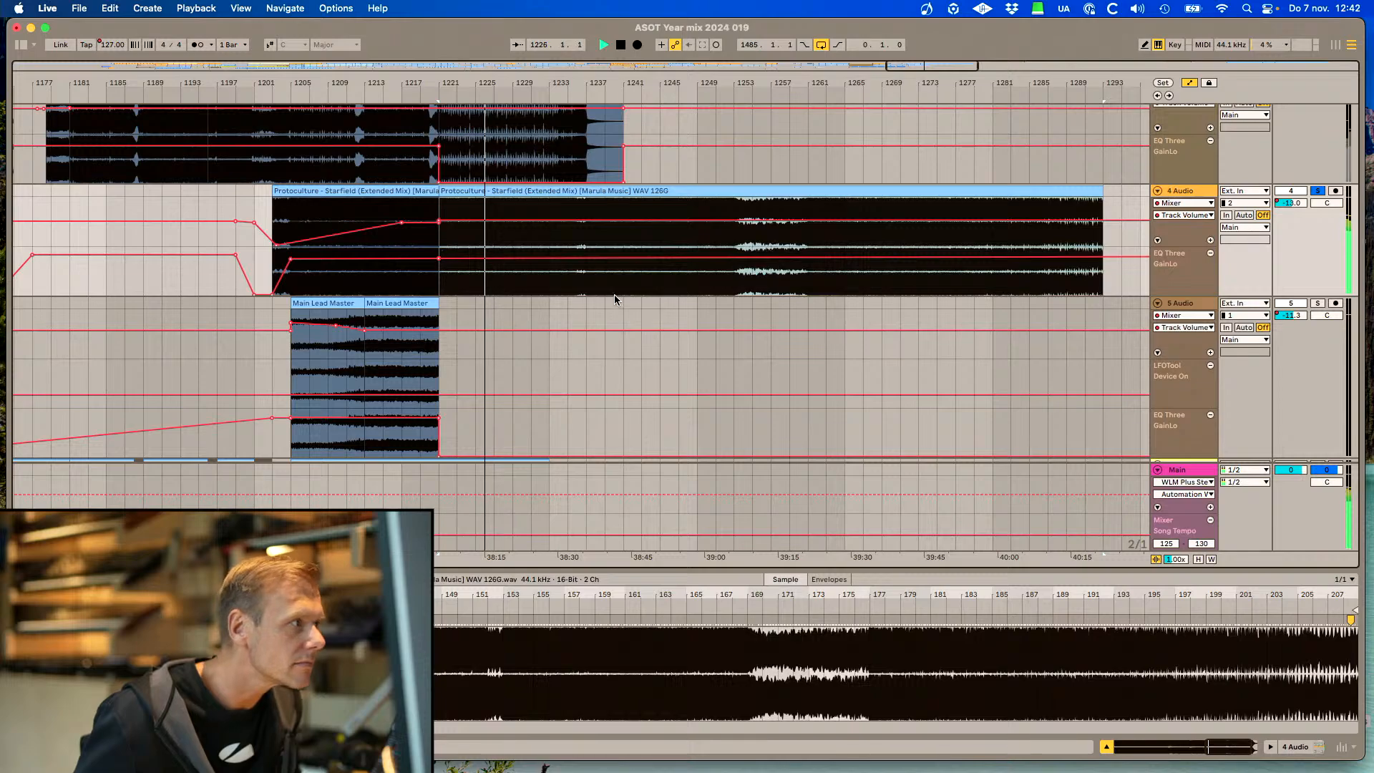
Split the extended Starfield clip on the 4 Audio track at bar 1237
scroll(595, 297, left, 5)
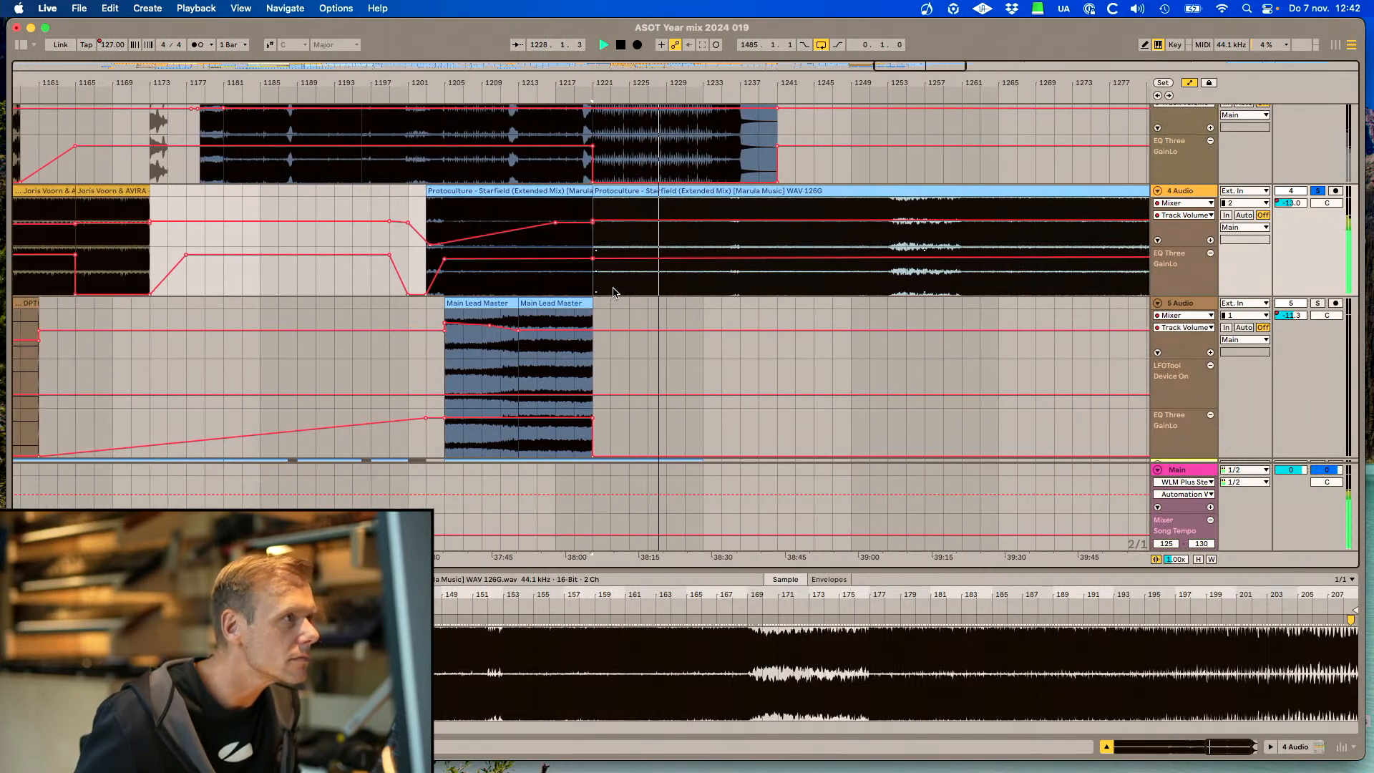
click(742, 206)
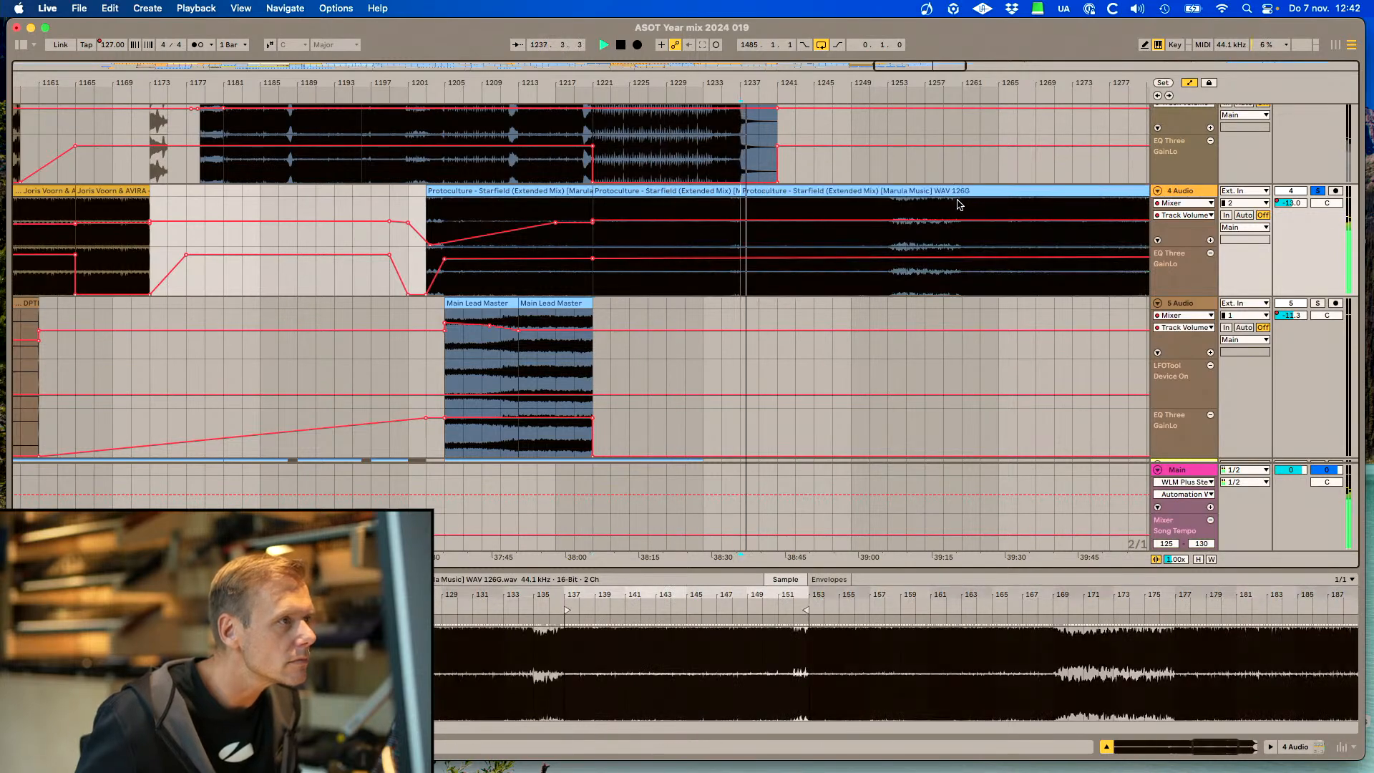
key(super+e)
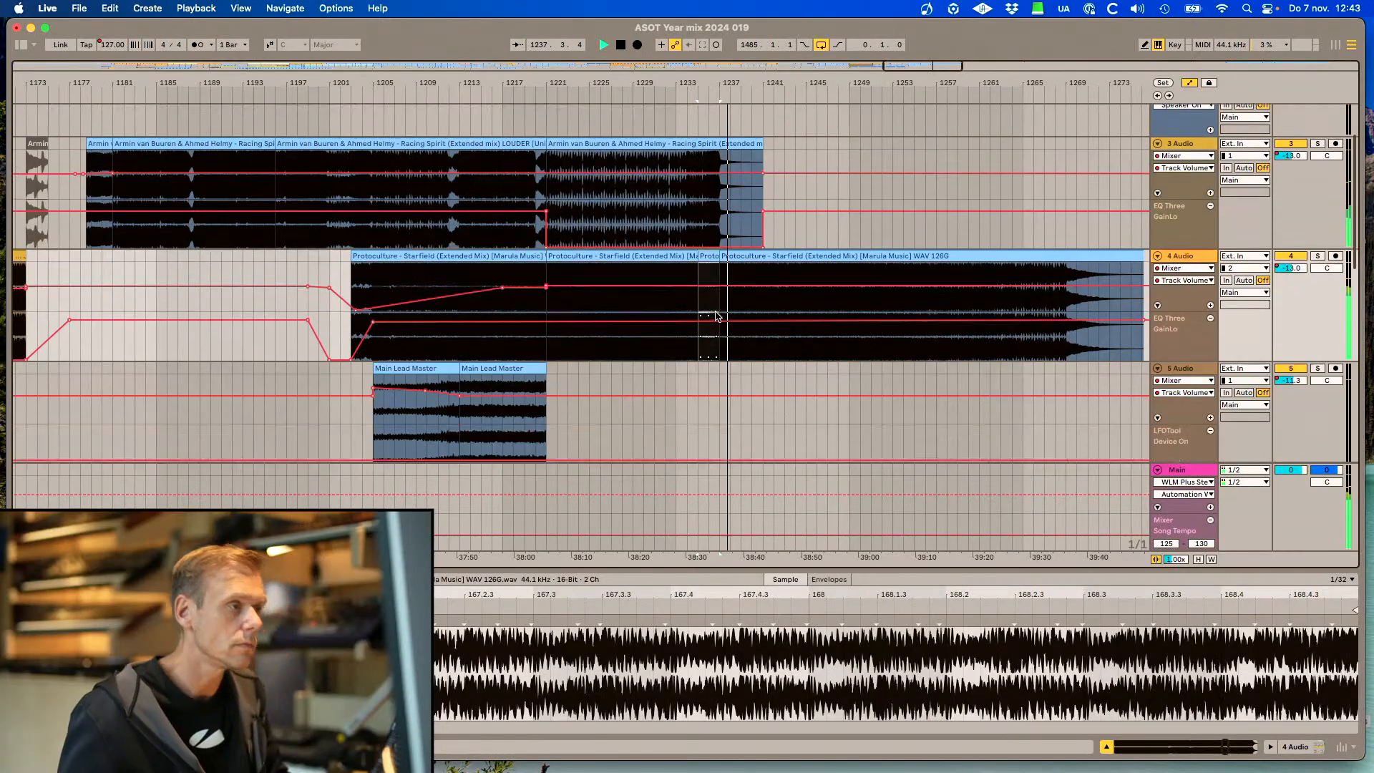
Stop playback and split the Racing Spirit clip on the 3 Audio track at bar 1237
scroll(716, 315, down, 1)
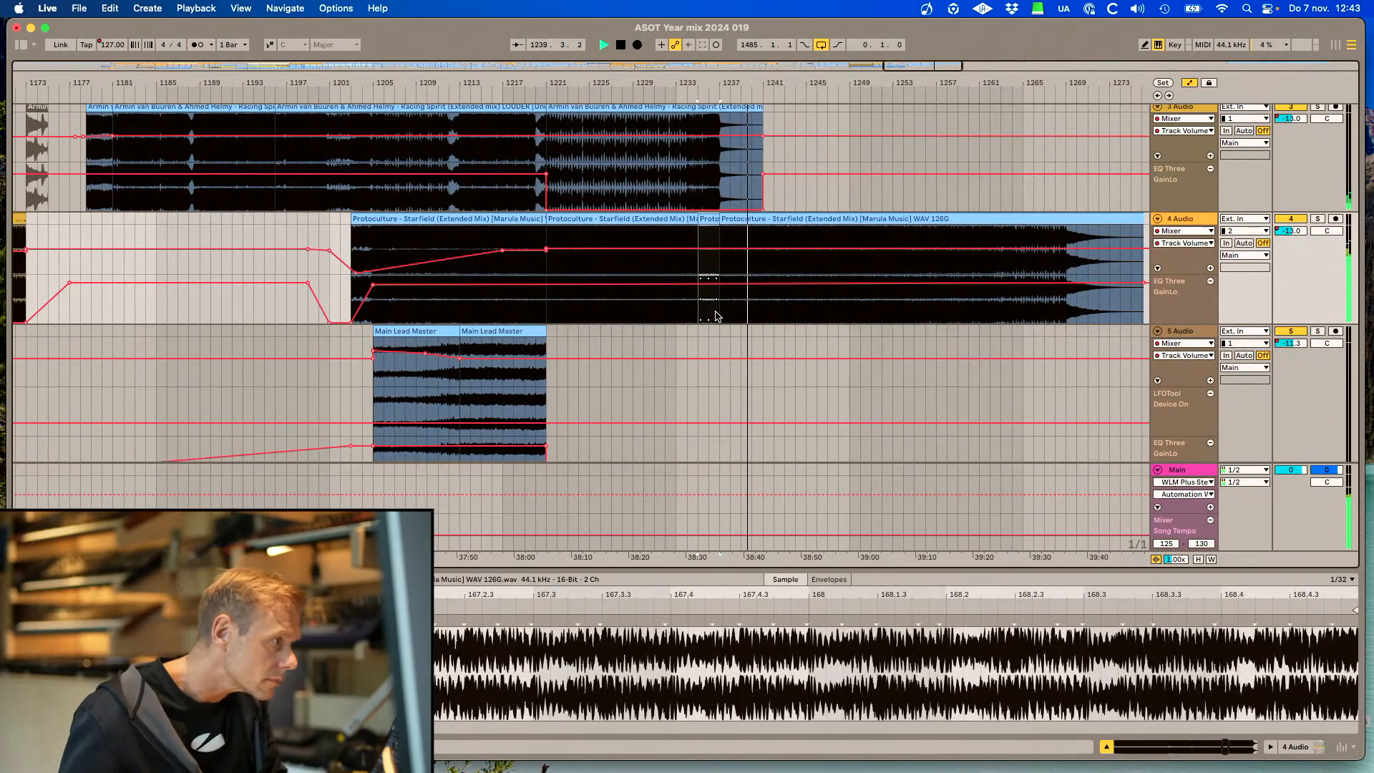
key(space)
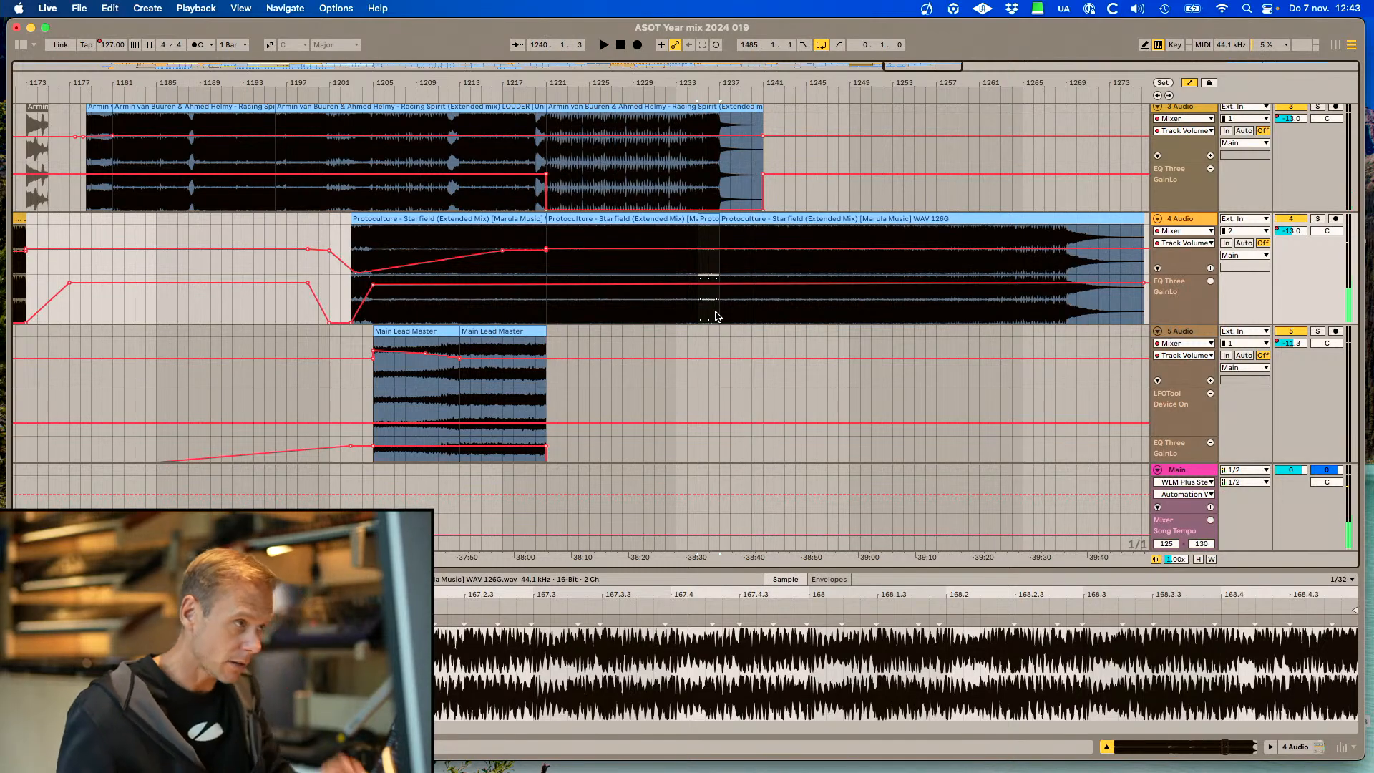
click(717, 332)
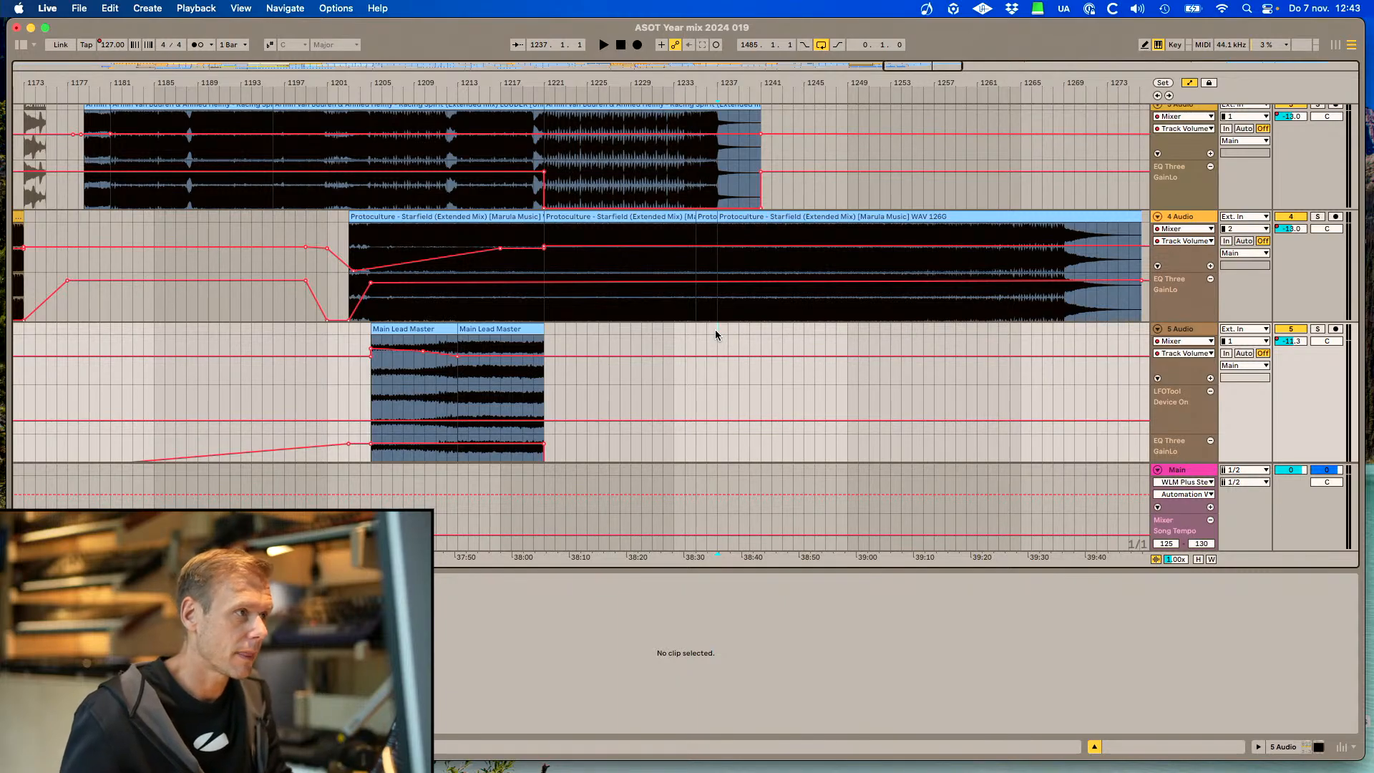
scroll(715, 333, up, 3)
click(713, 180)
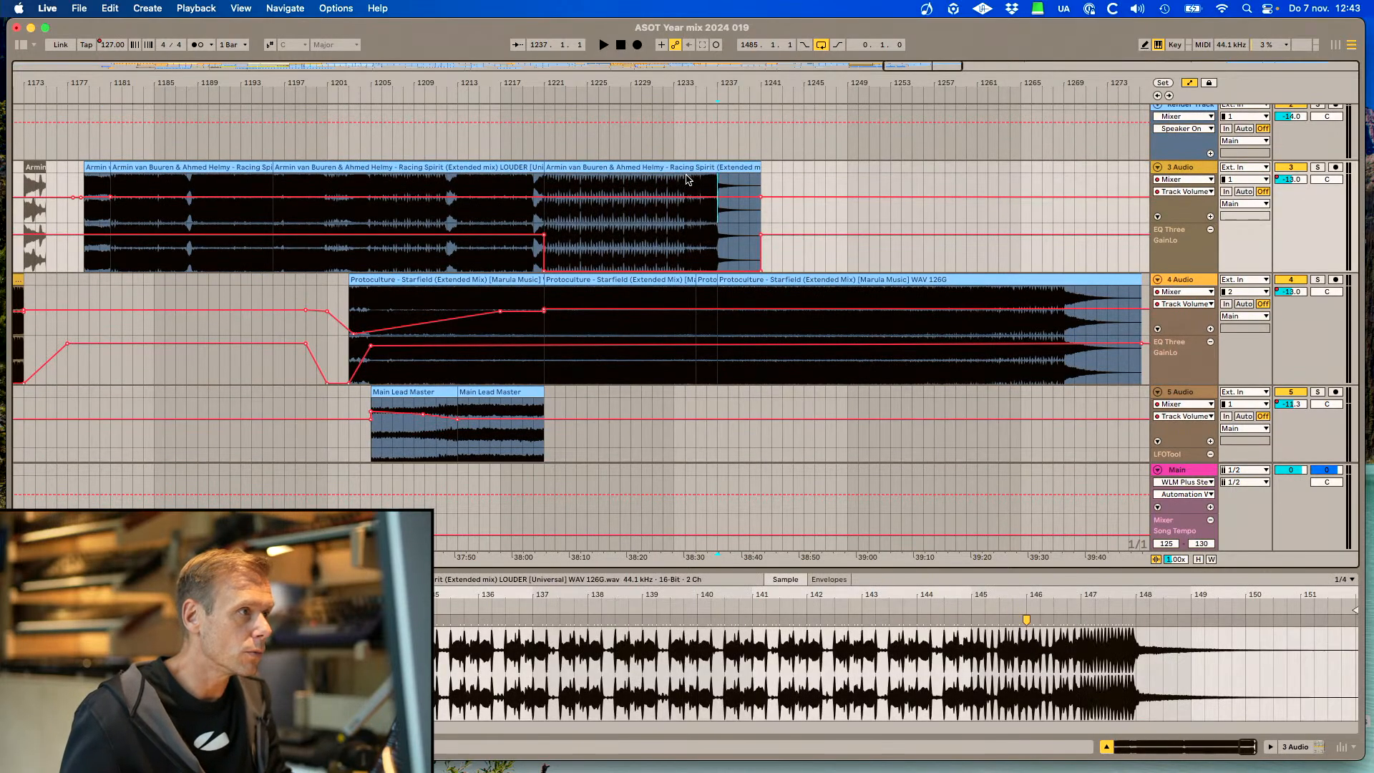
key(super+e)
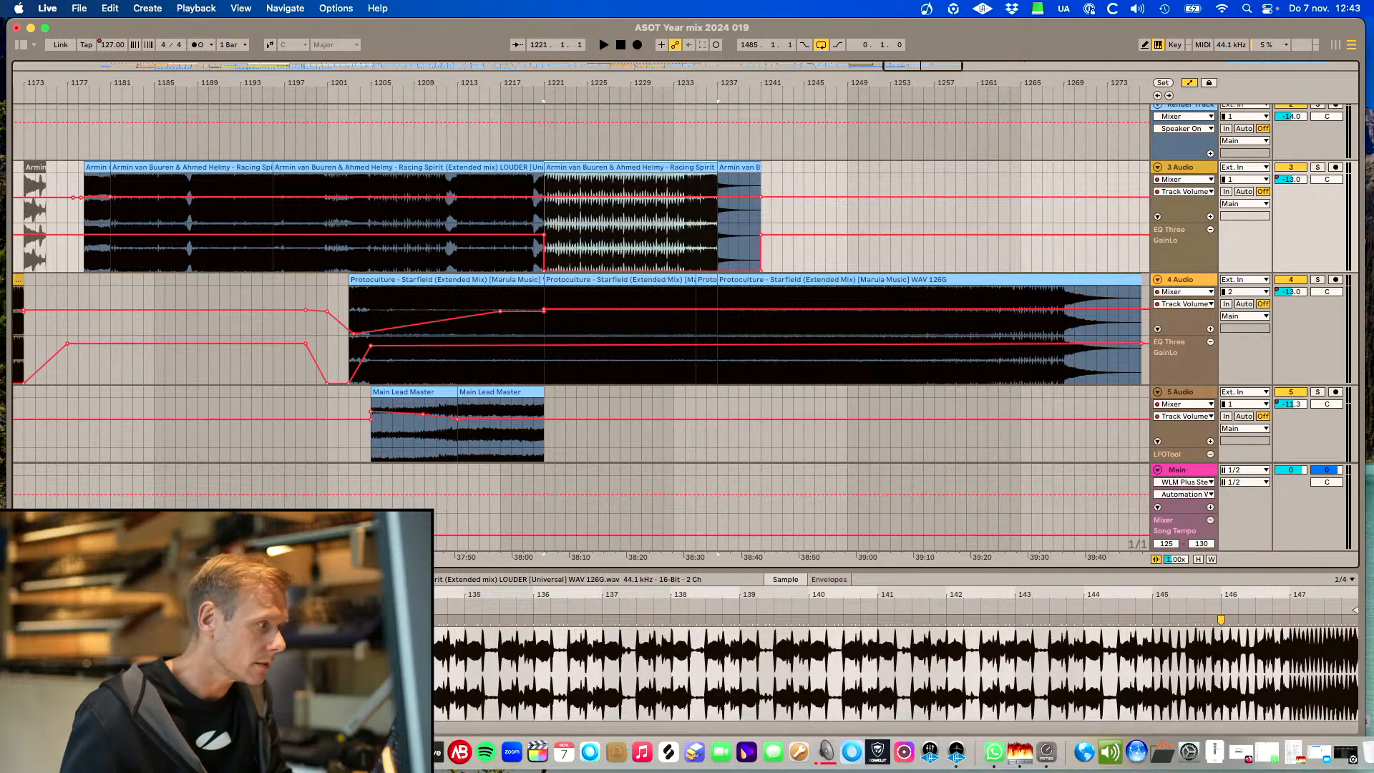
Switch to rekordbox and add "ARTBAT & Armin Van Buuren - Take Off" from ASOT YEARMIX 2024 v3 to the upper Render Track at bar 1249
click(394, 752)
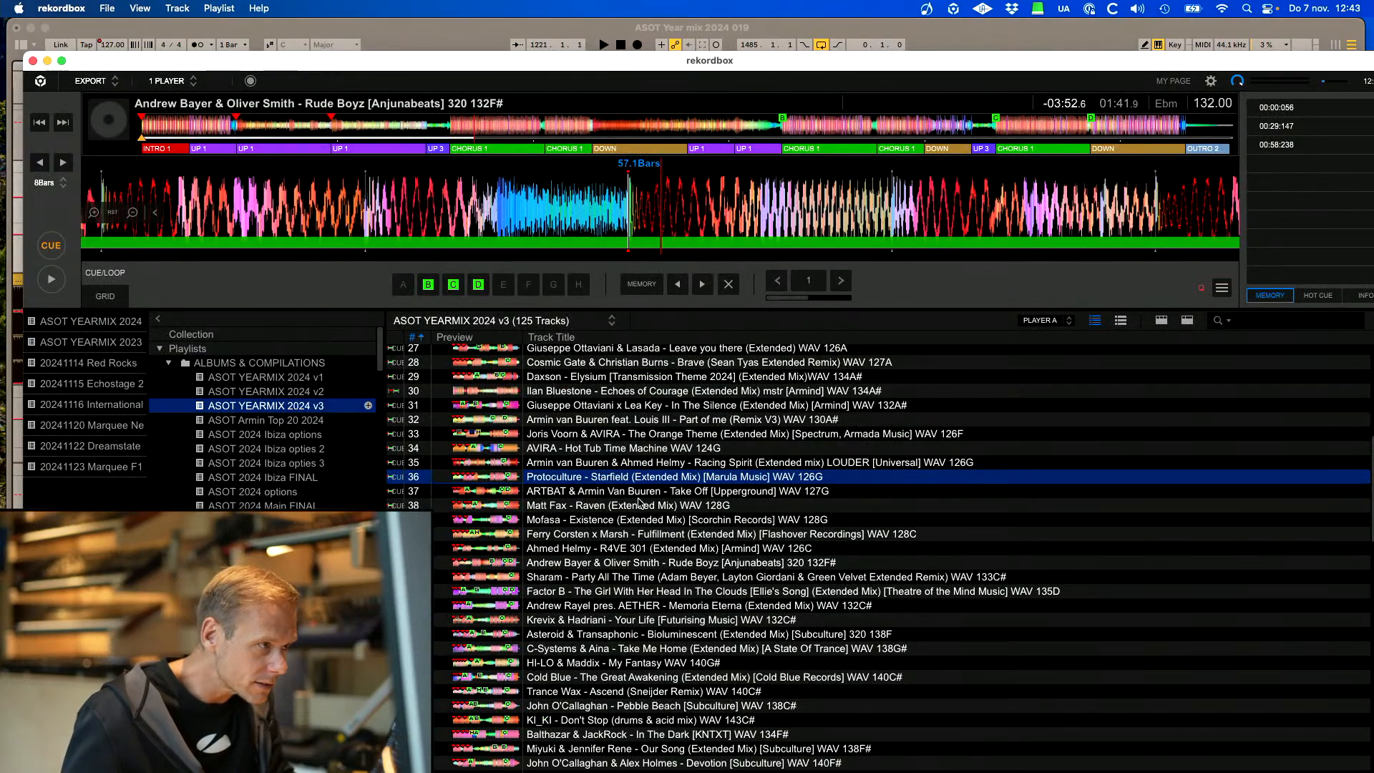
click(639, 493)
scroll(639, 495, up, 1)
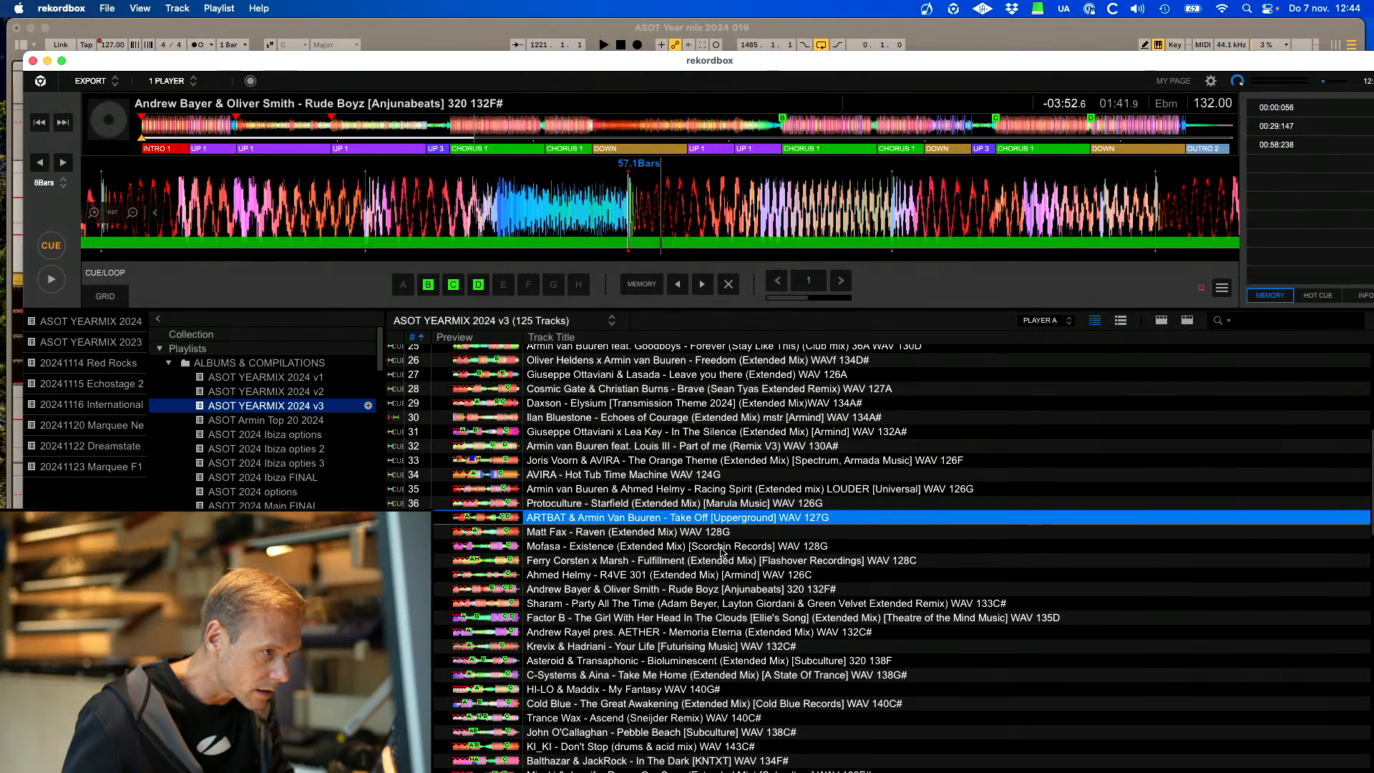
drag(530, 61, 791, 361)
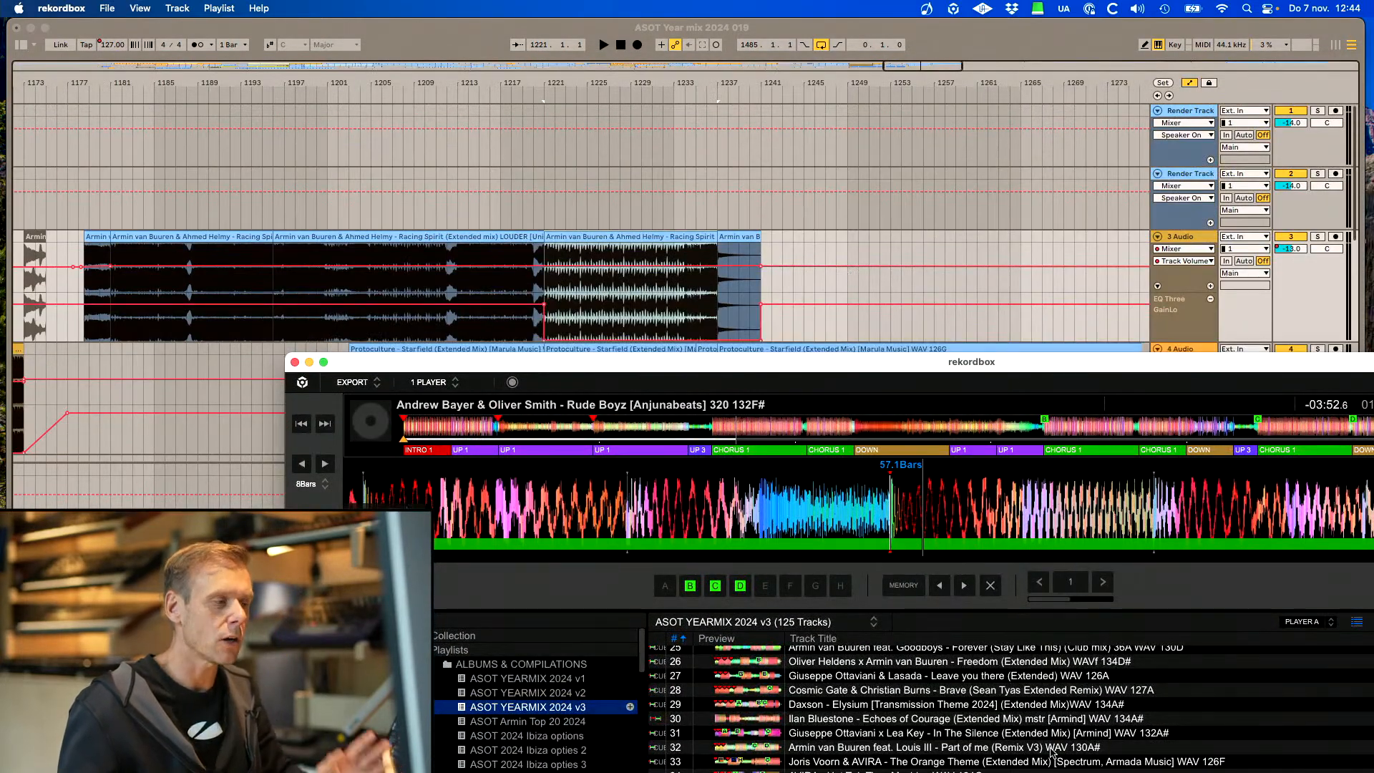
drag(1072, 372, 830, 290)
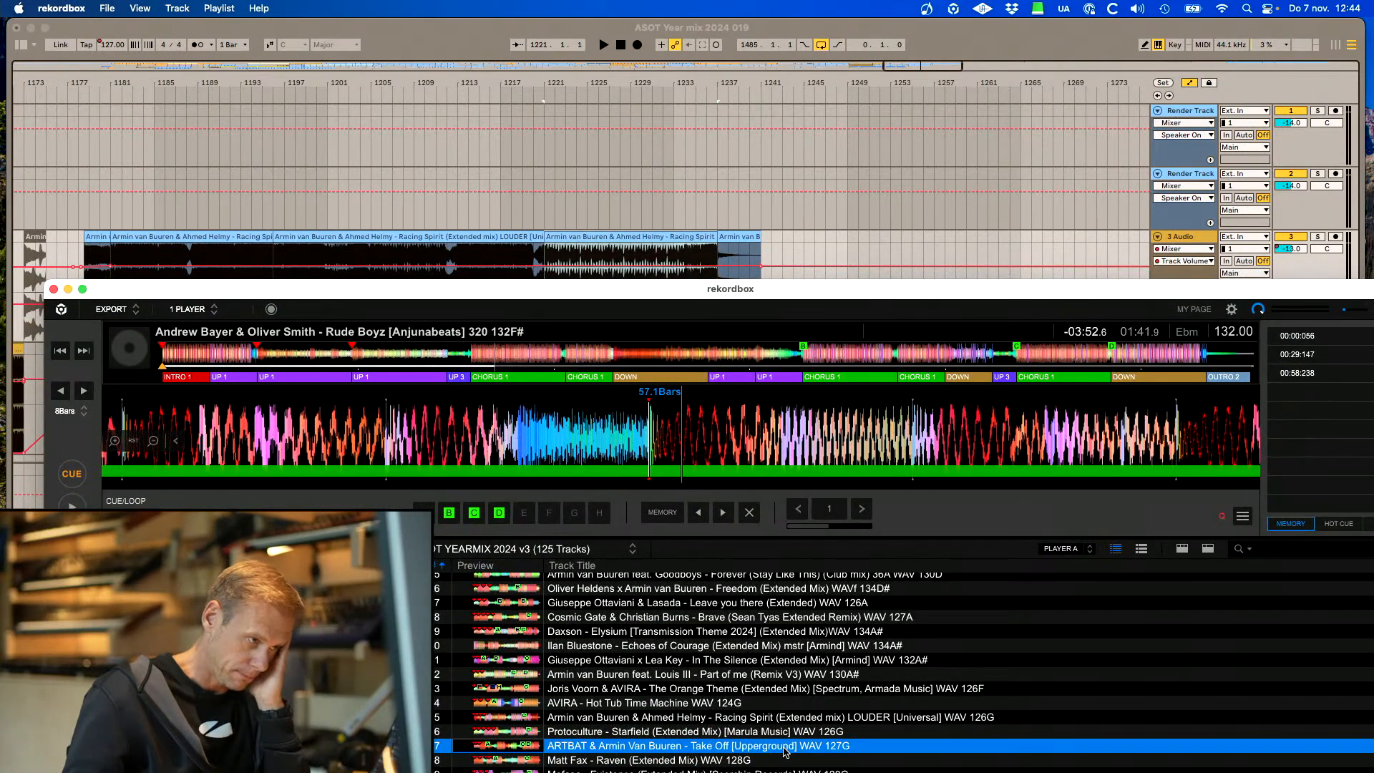
drag(785, 750, 850, 123)
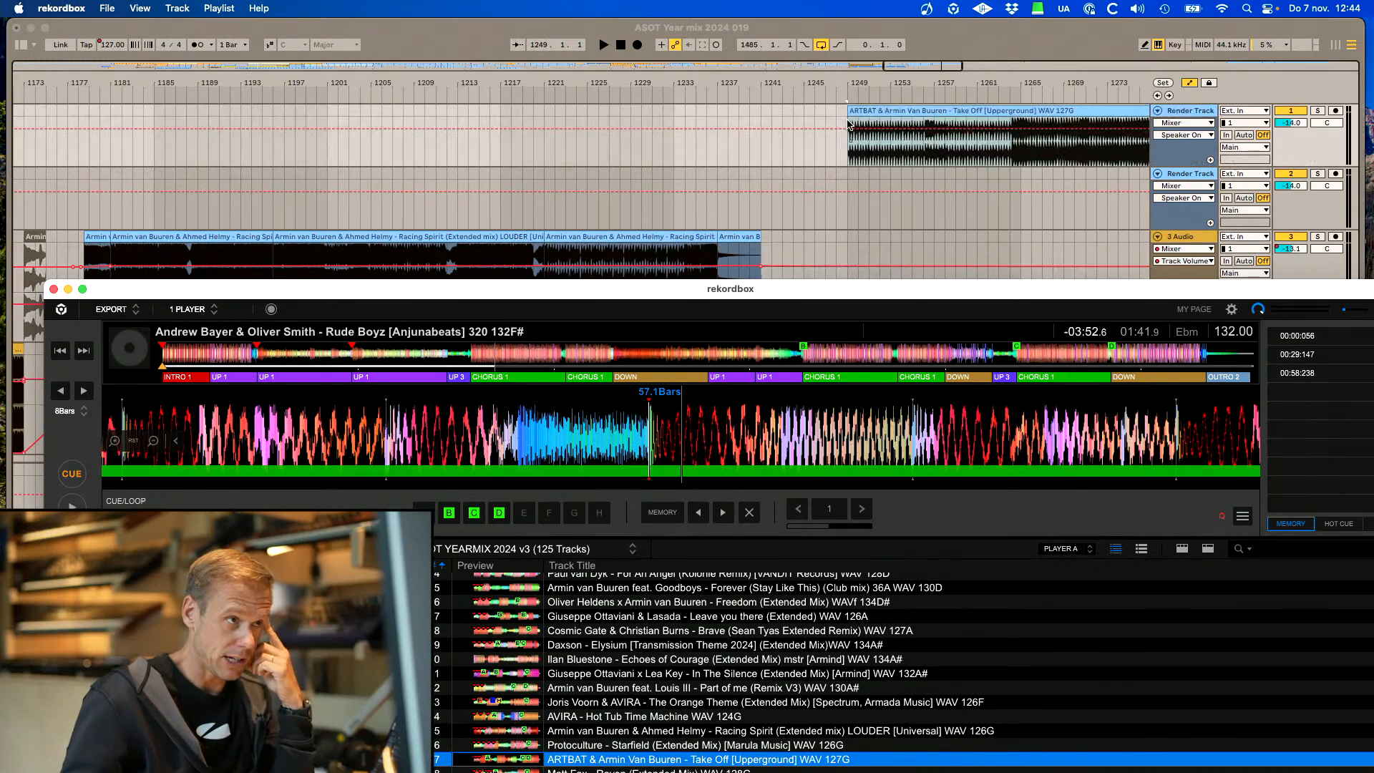
Delete the added Take Off clip and extend the remaining one on the upper Render Track to run from bar 1361 to 1549
click(850, 125)
drag(896, 67, 896, 18)
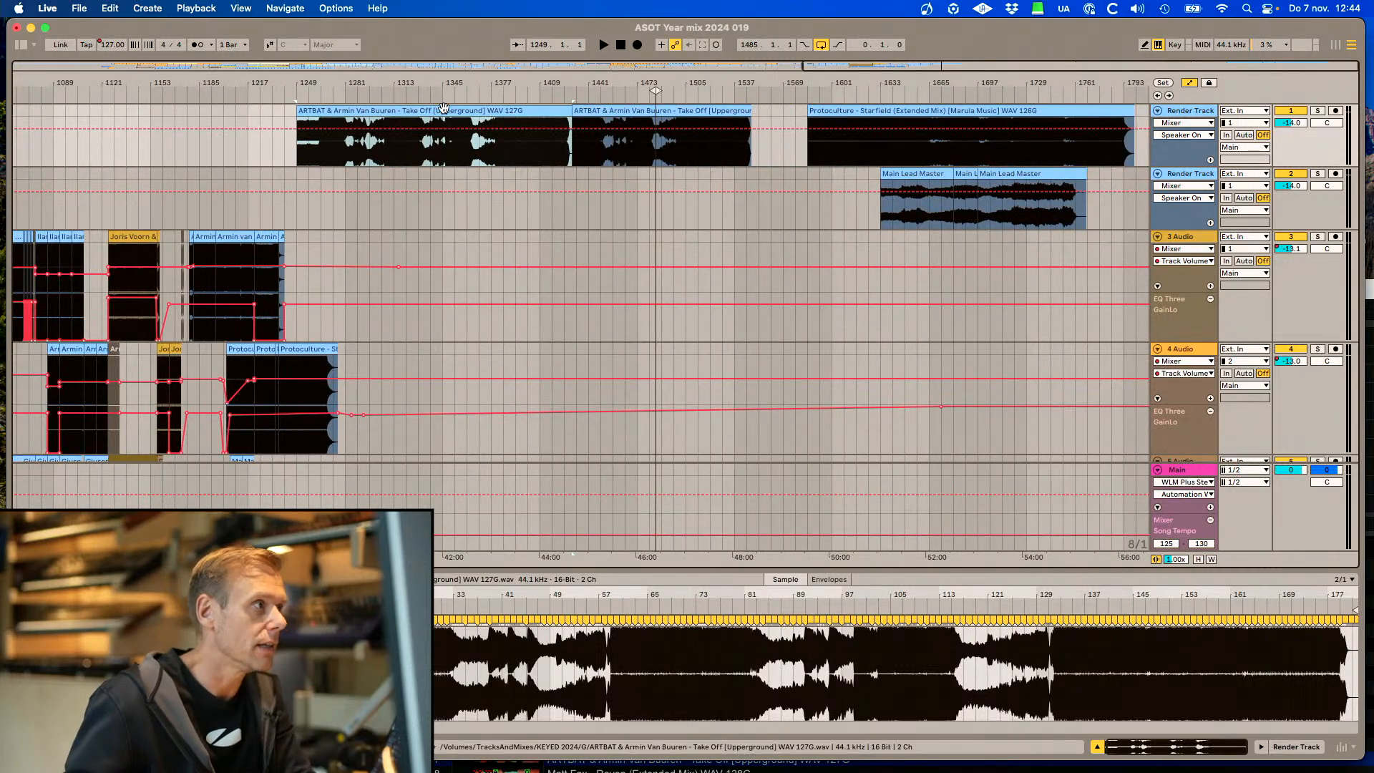
key(Delete)
drag(575, 109, 467, 110)
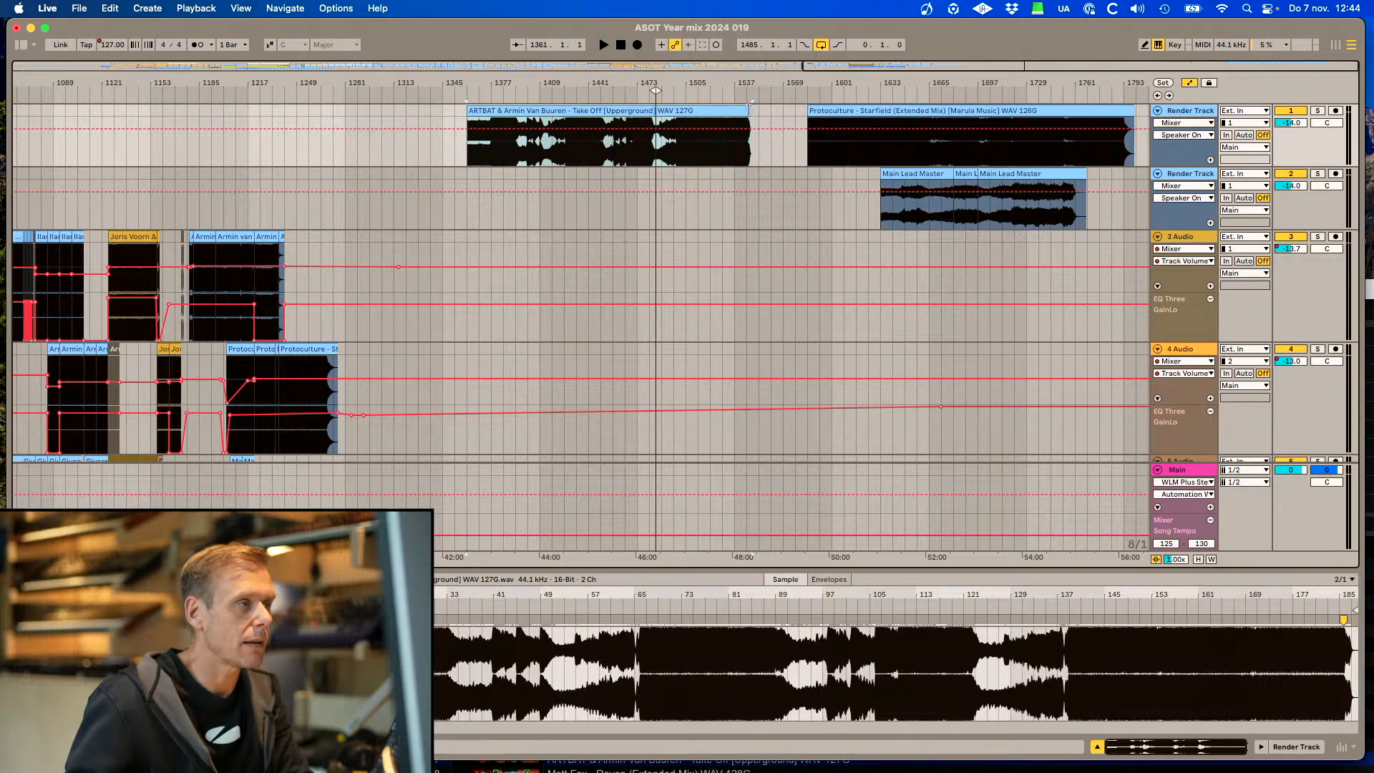
drag(748, 109, 817, 112)
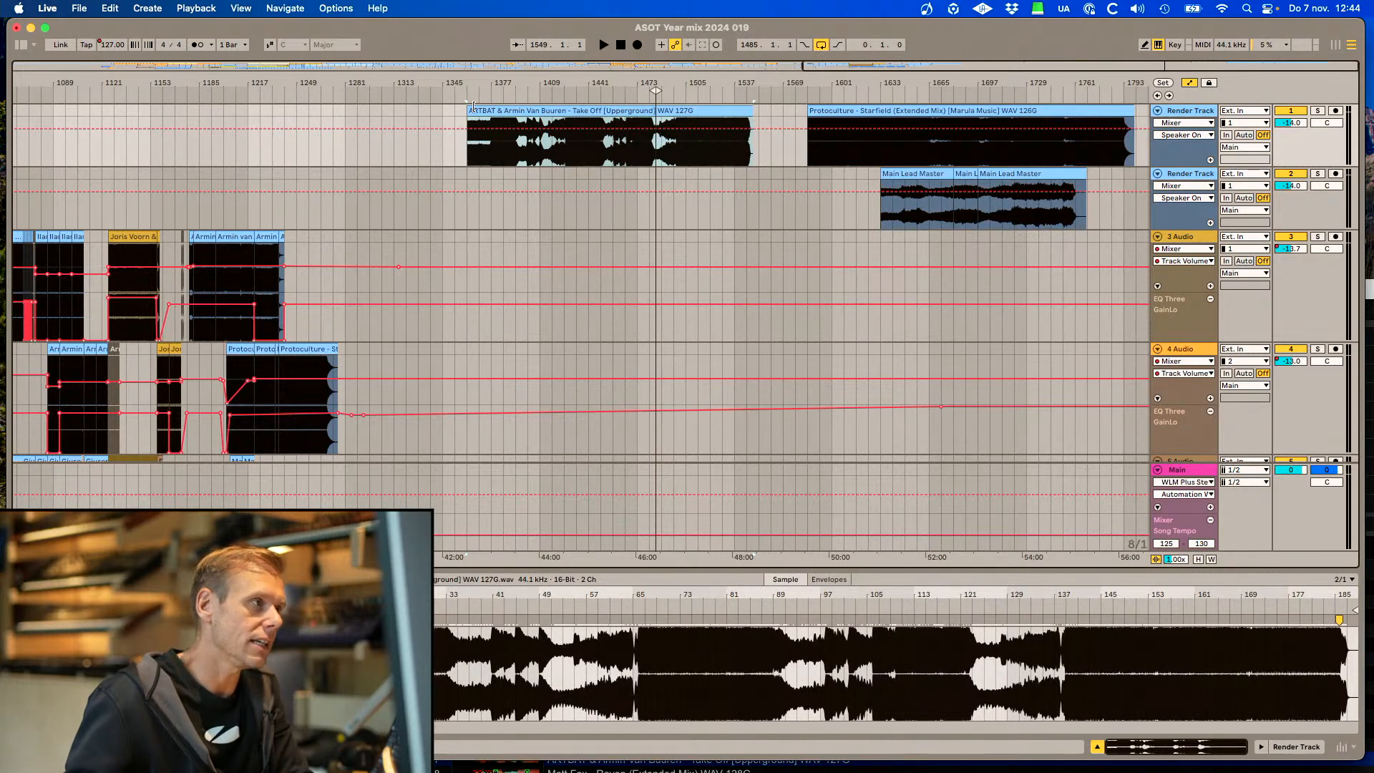
drag(469, 108, 467, 109)
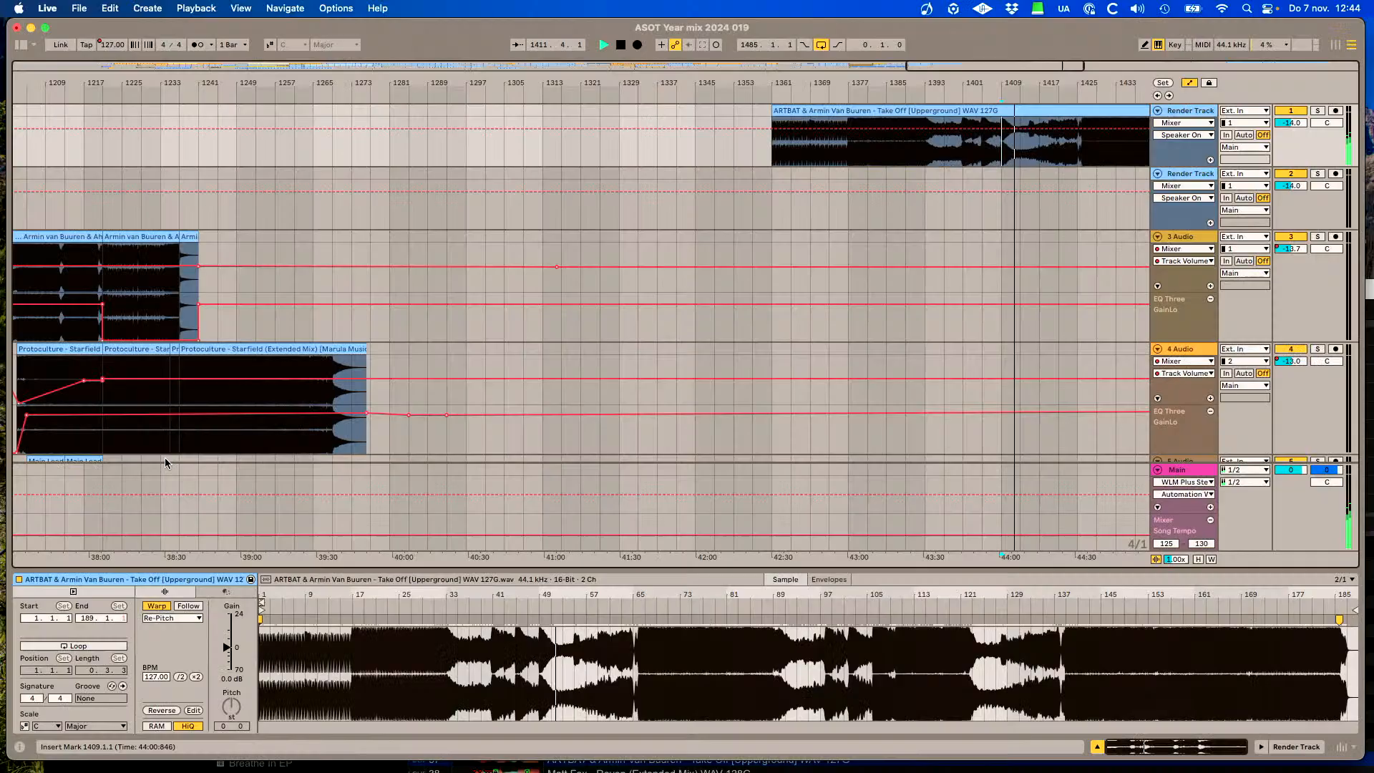
Play the Starfield section from bar 1237, then audition Take Off at about bar 1393 and from bar 1409 for comparison
scroll(170, 454, down, 2)
scroll(171, 454, down, 2)
click(182, 358)
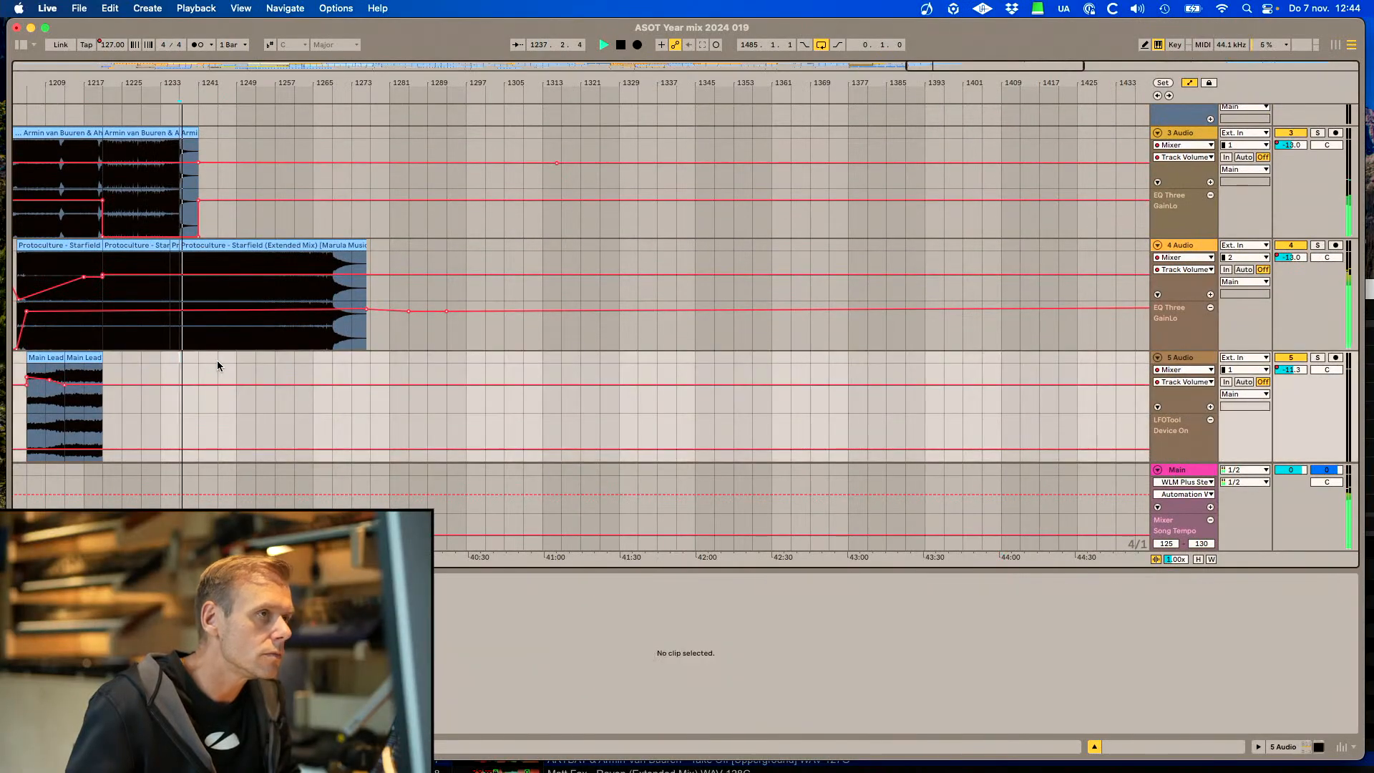
scroll(810, 276, up, 4)
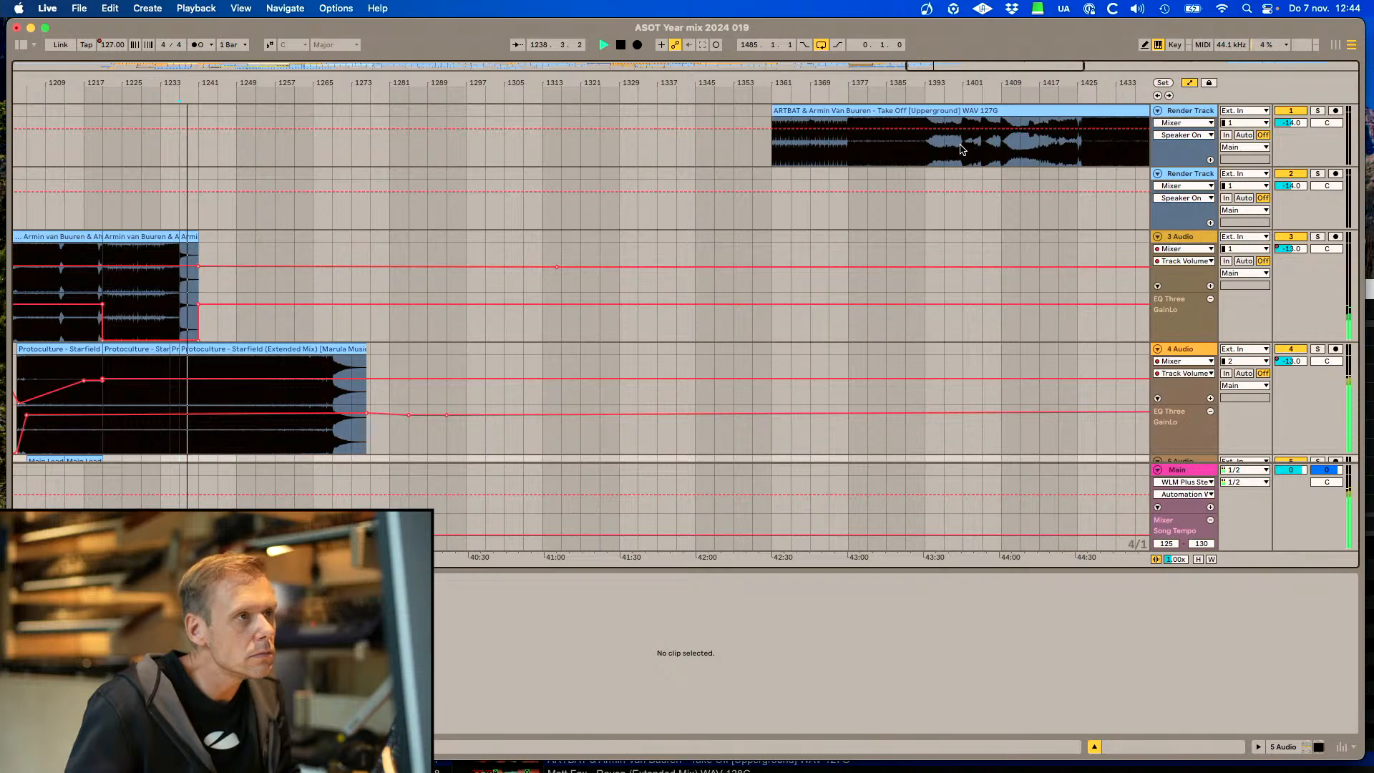
click(928, 146)
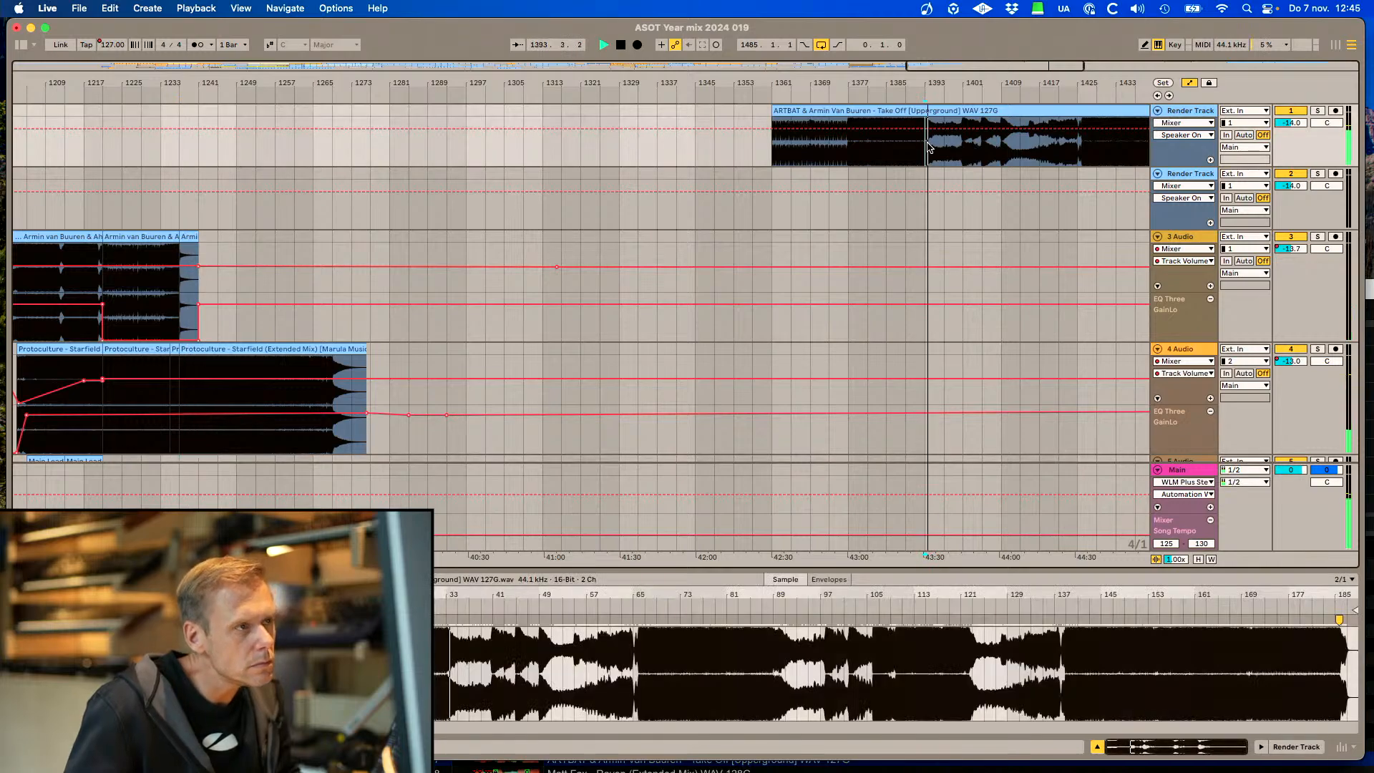
click(1002, 147)
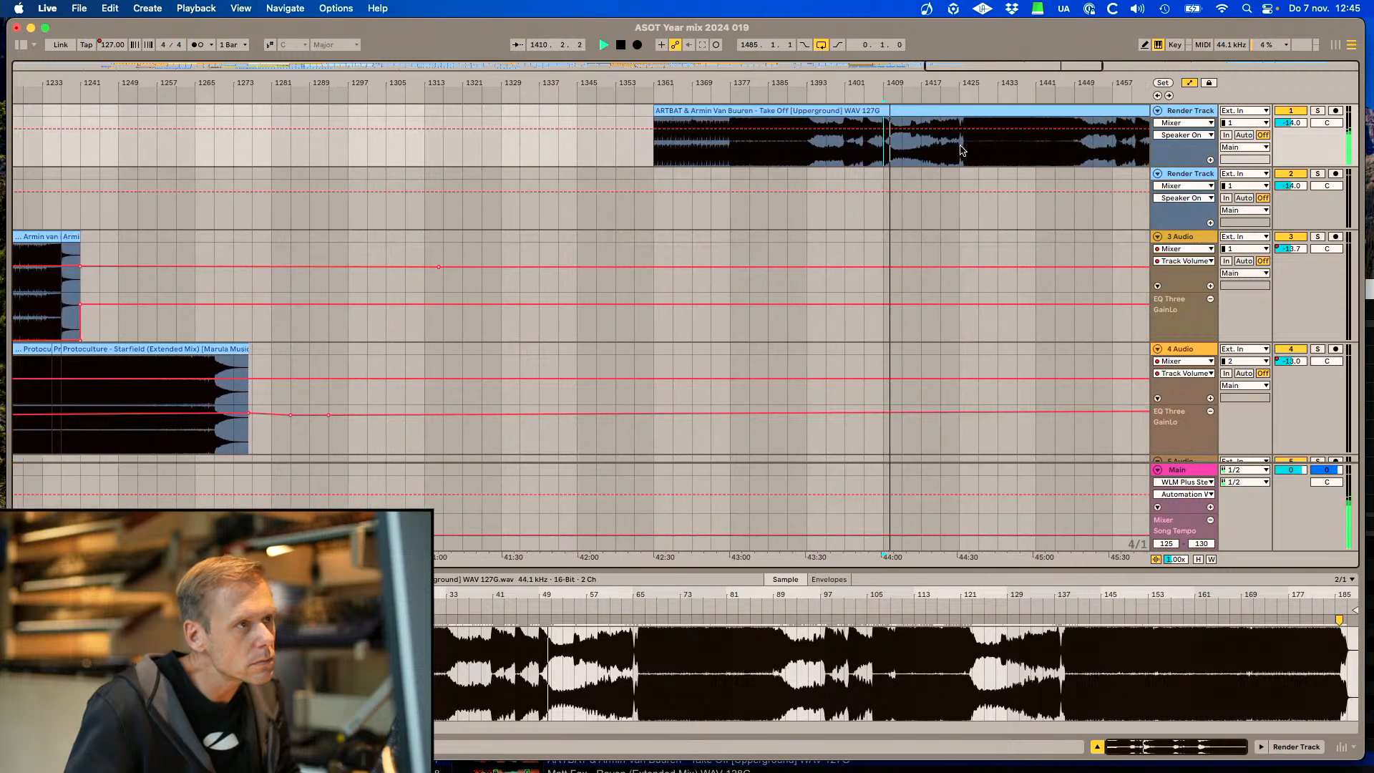
Split the Take Off clip on the upper Render Track at bar 1409 and copy its section up to about bar 1441
drag(1078, 68, 1078, 101)
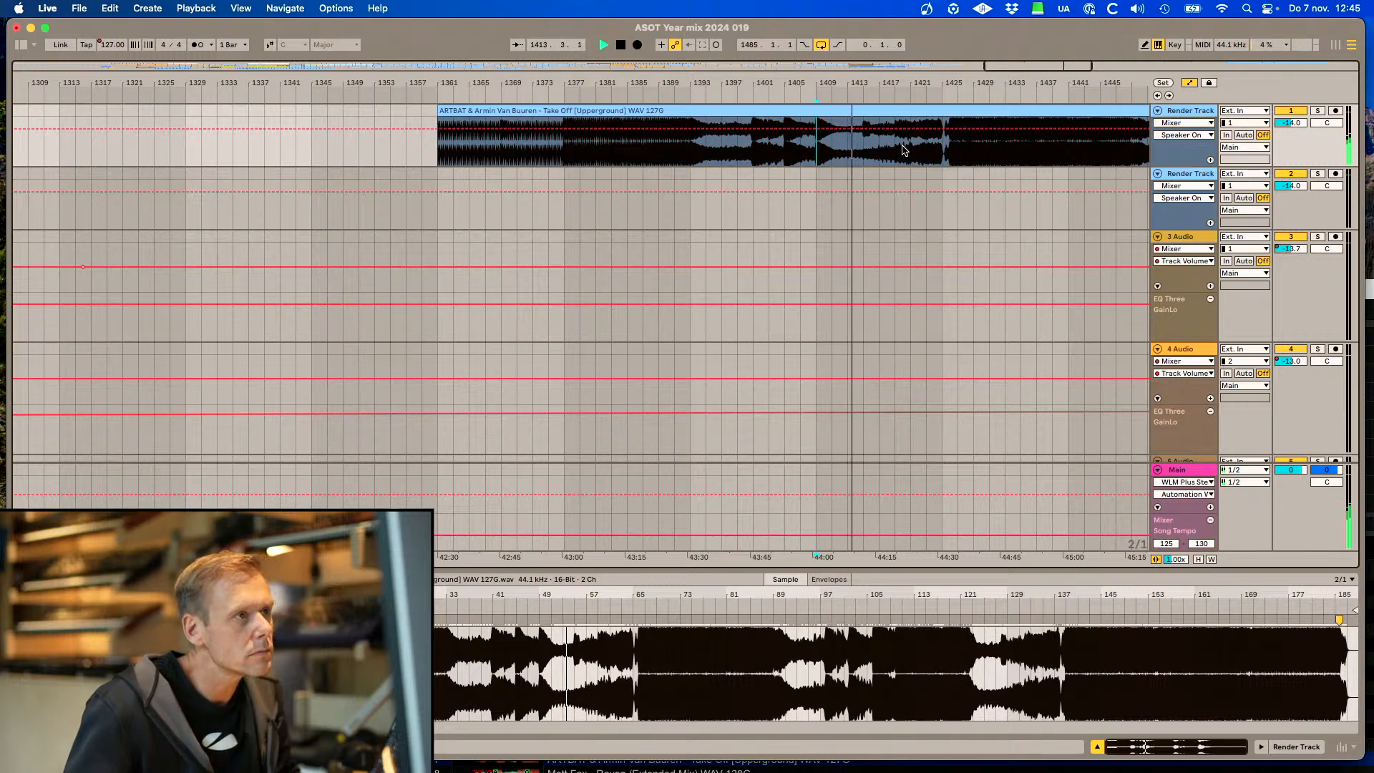
key(super+e)
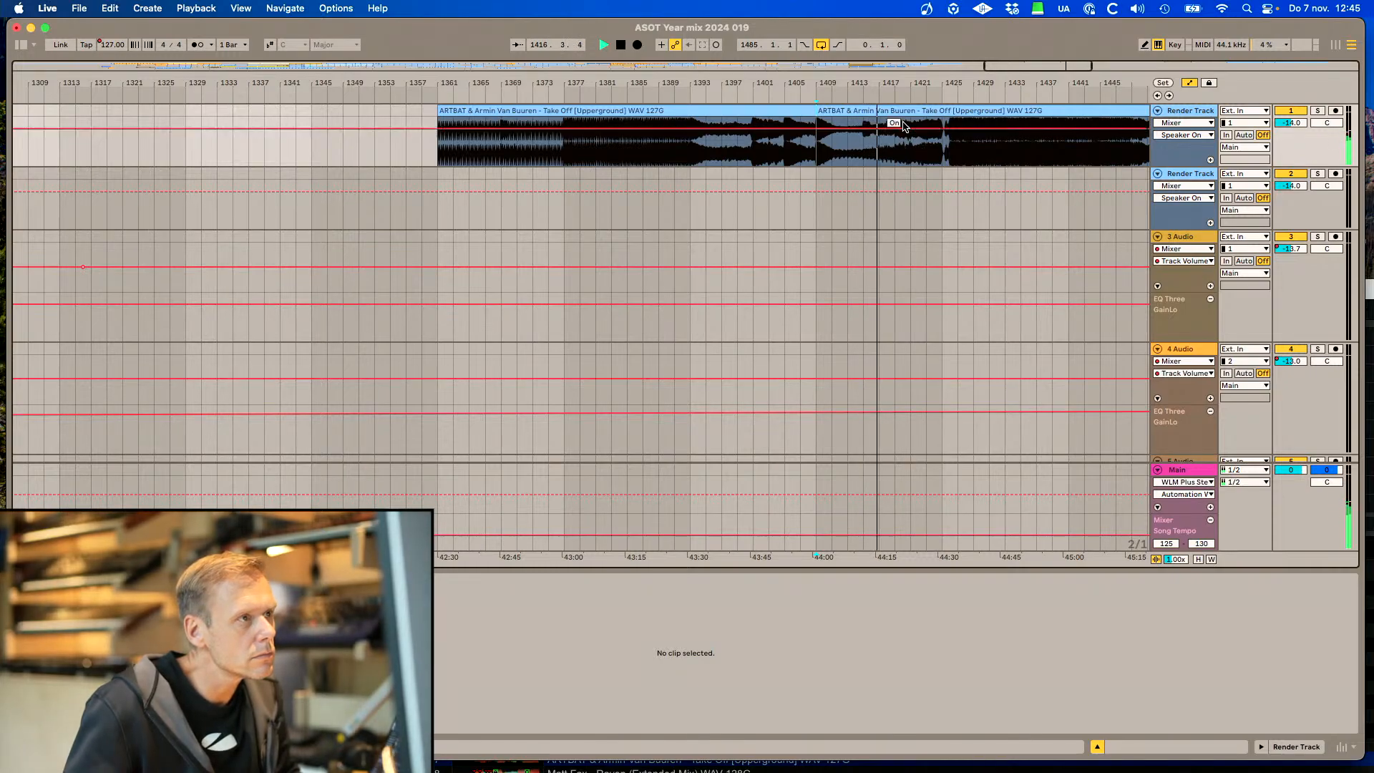
click(1069, 150)
Stop playback, paste the copied Take Off section on the 5 Audio track at bar 1237 and play the overlap with Starfield
scroll(1011, 114, left, 10)
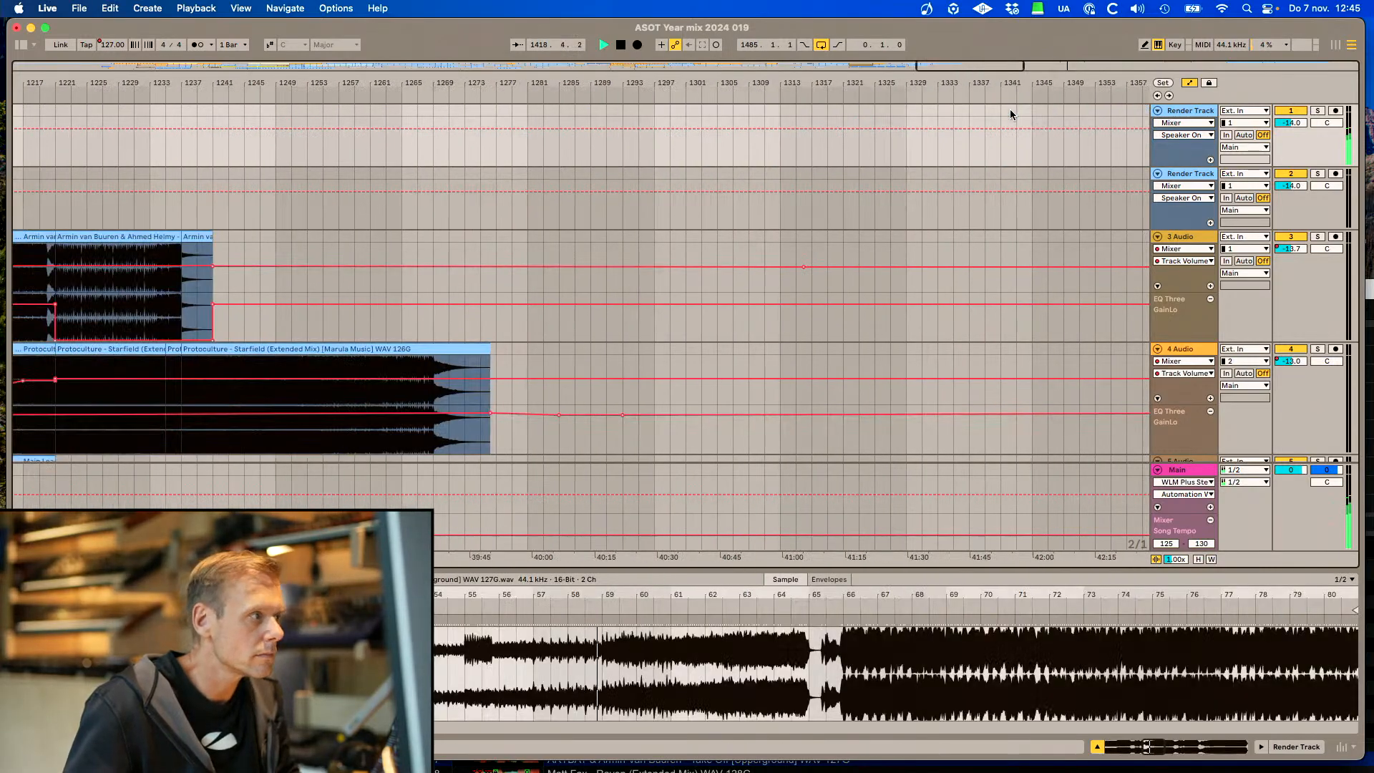
scroll(1011, 114, down, 10)
key(space)
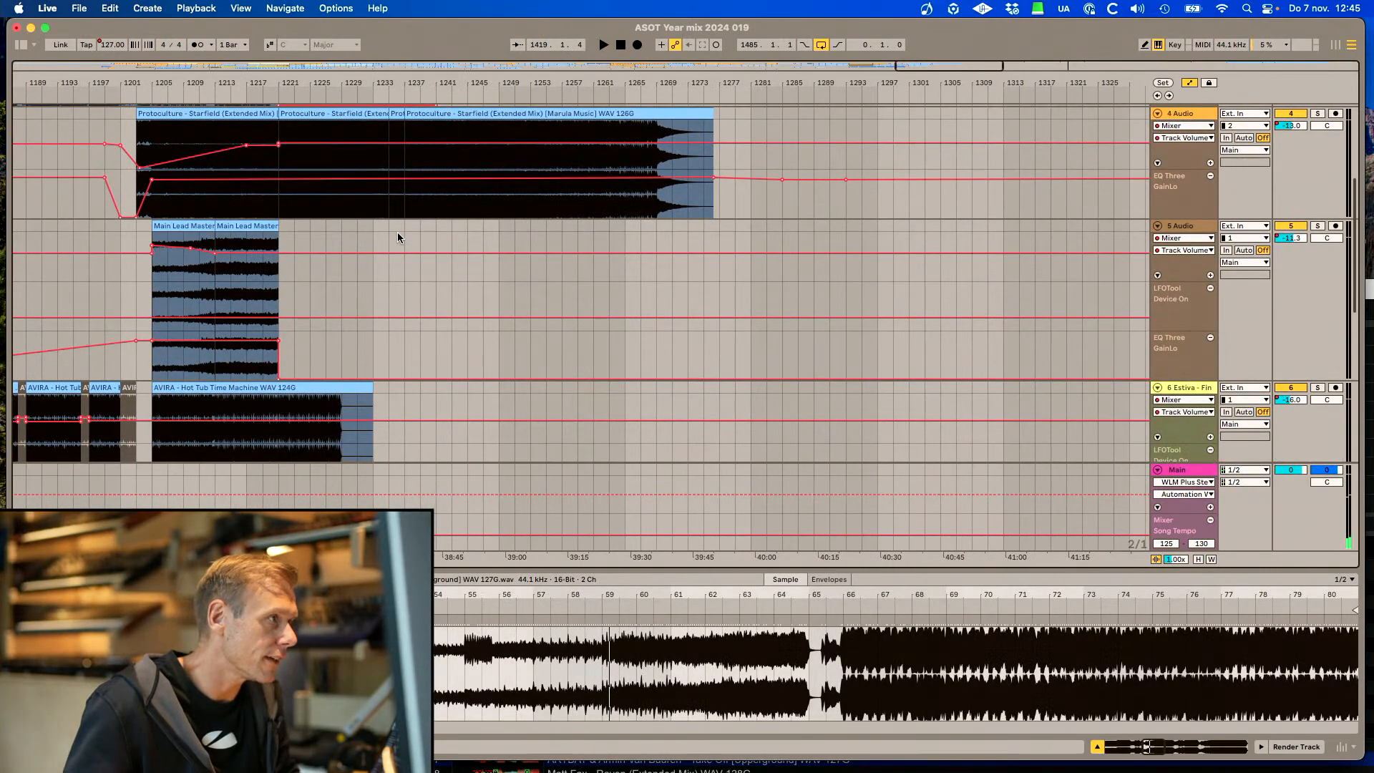
click(406, 230)
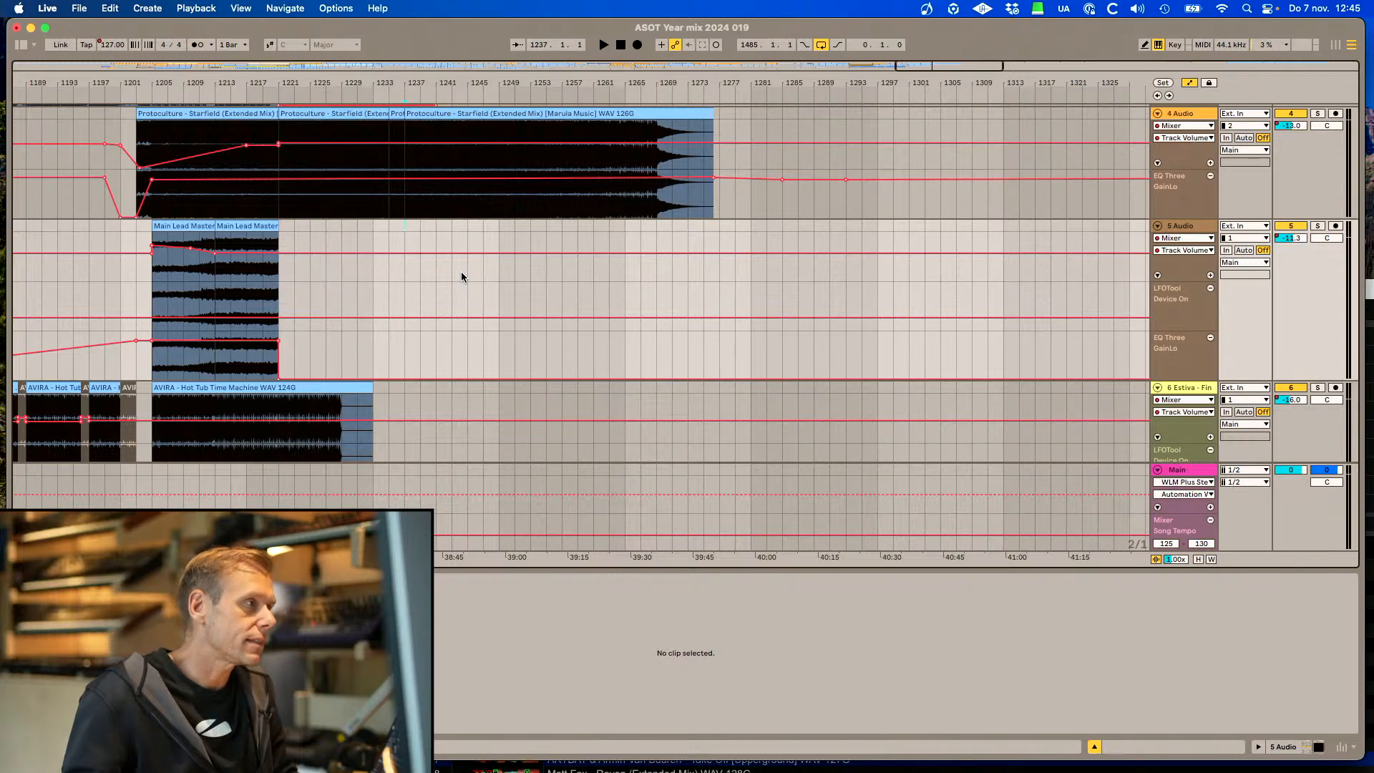
key(super+v)
key(space)
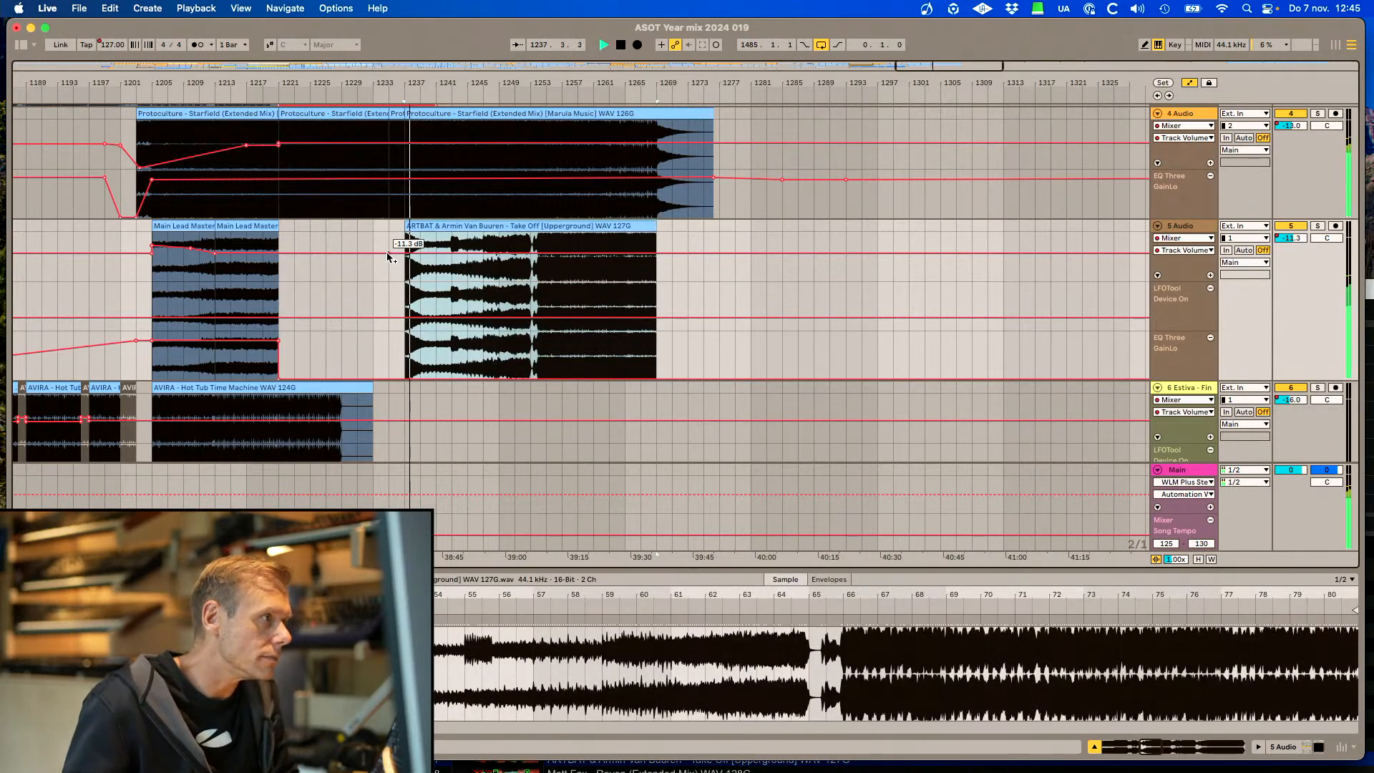
scroll(389, 257, up, 1)
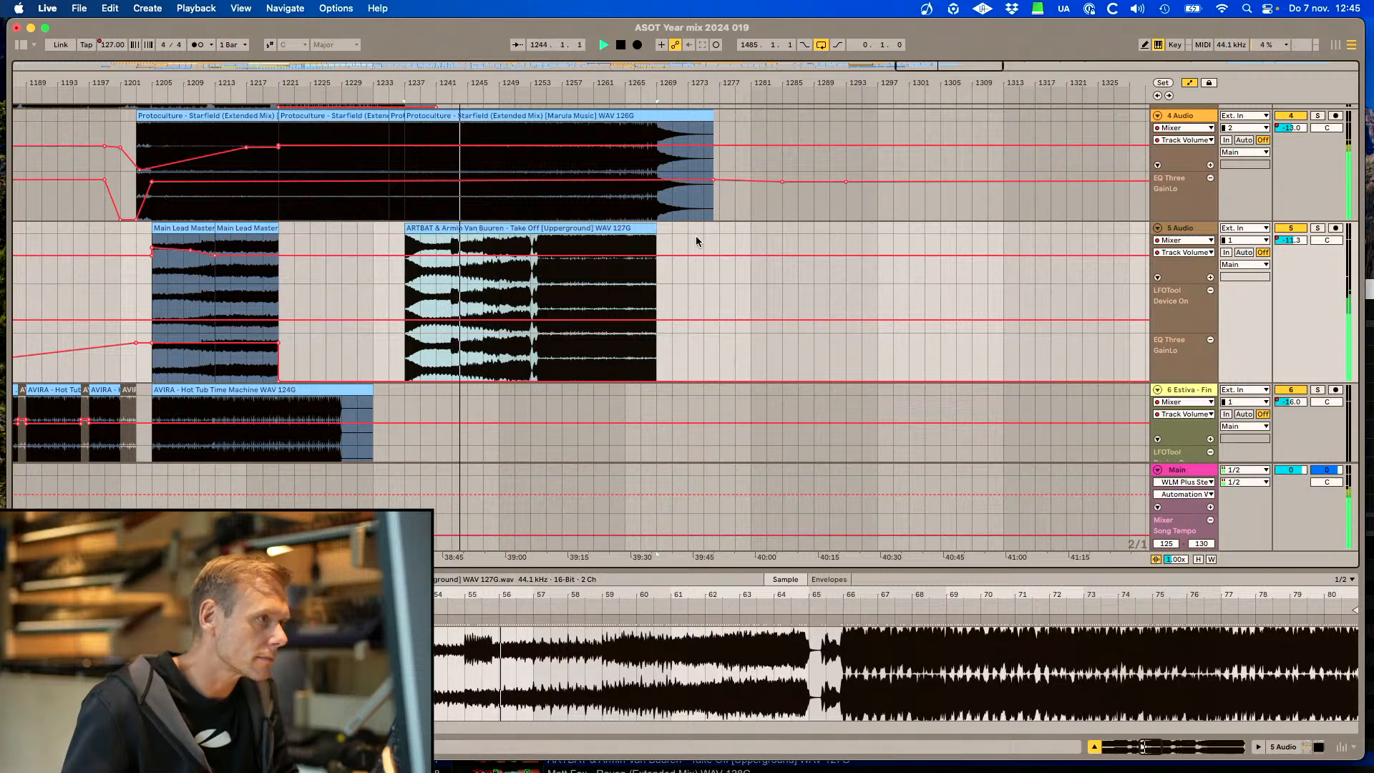
Extend the end of the Take Off clip on the 5 Audio track past bar 1329 and play it from bar 1277
drag(657, 229, 1171, 228)
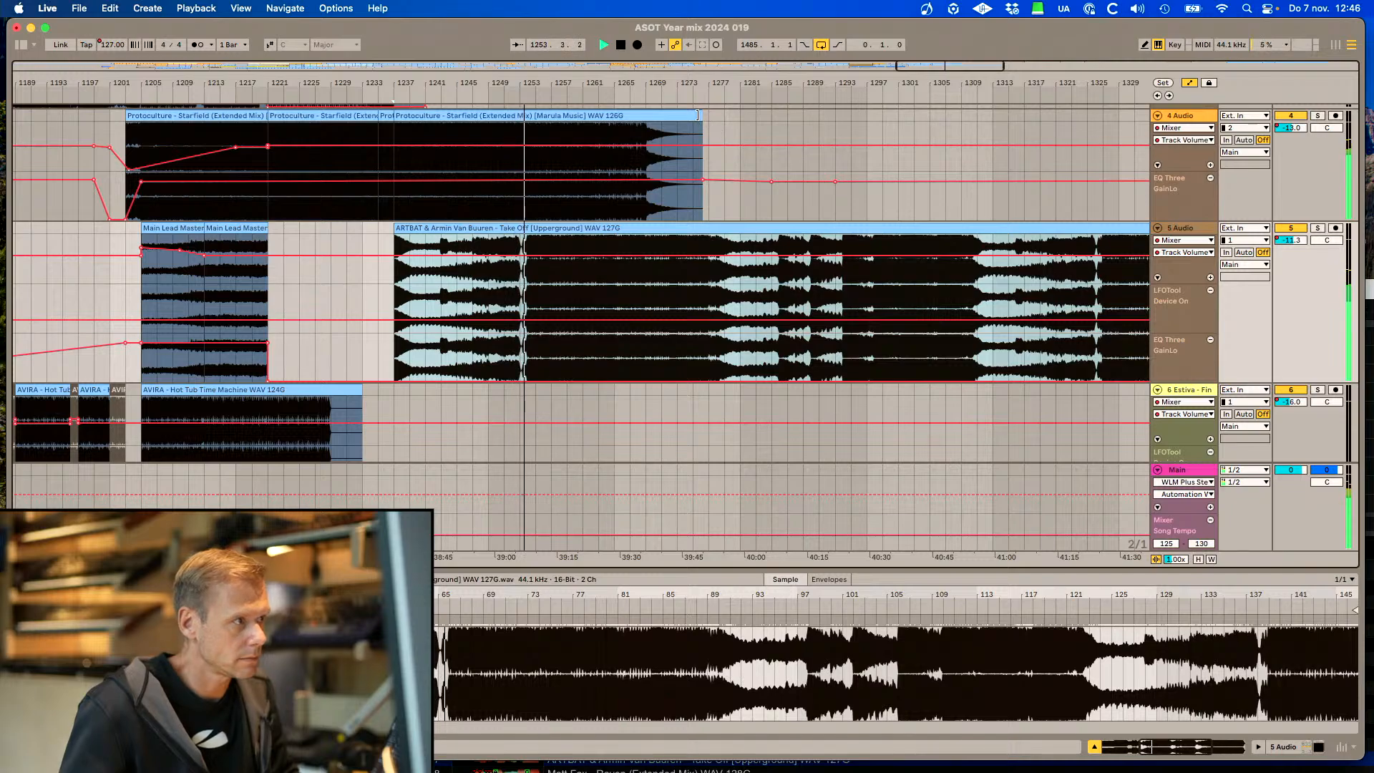
click(771, 246)
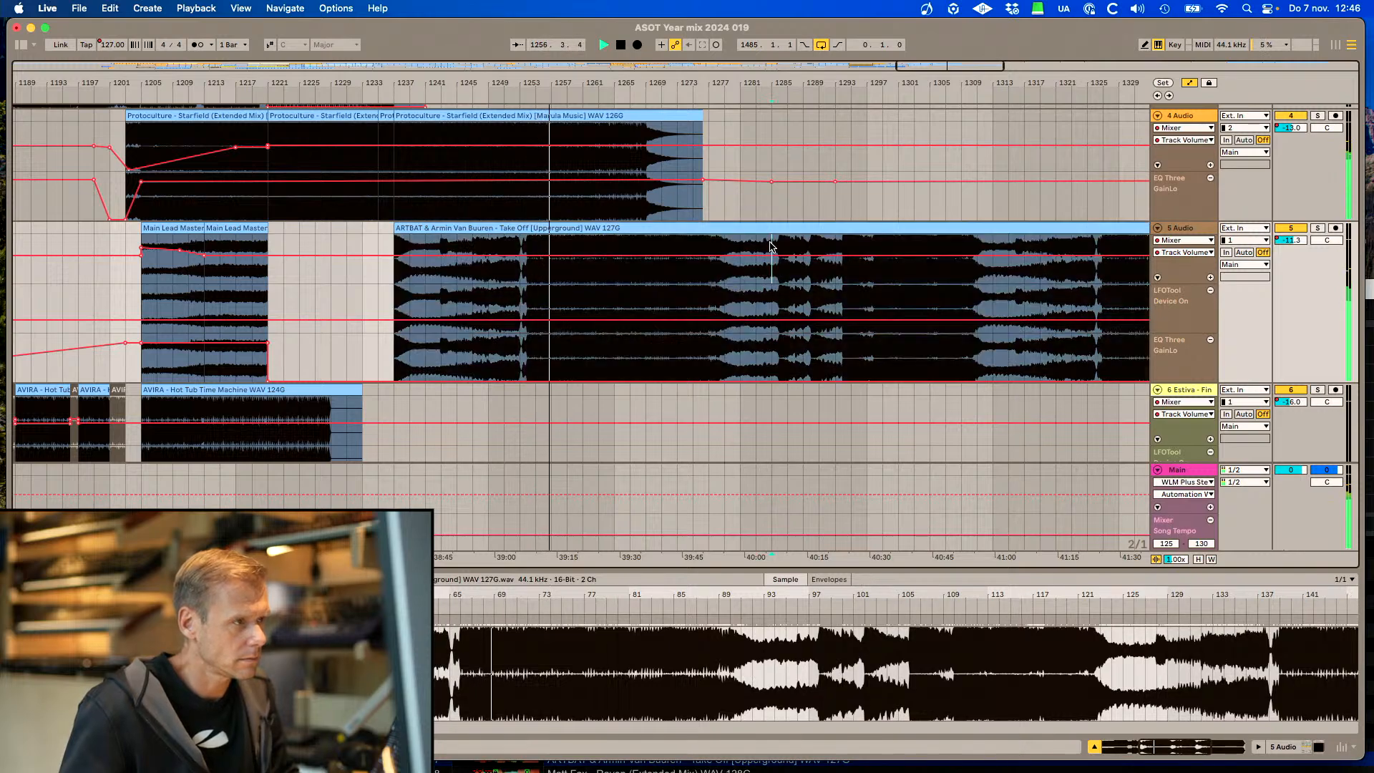
key(space)
click(712, 245)
key(space)
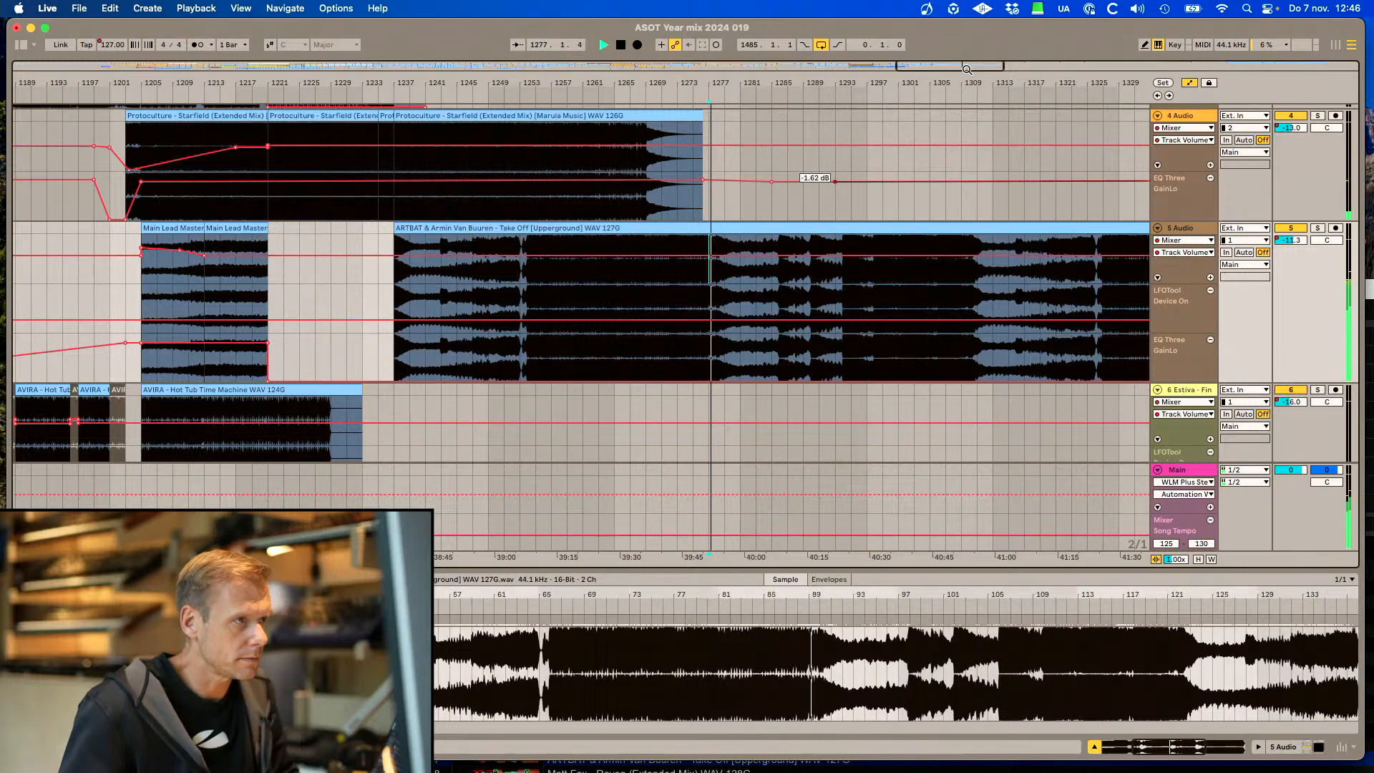
Stop playback and raise the EQ Three GainLo automation on the 5 Audio track across the Take Off clip from bar 1237
click(852, 228)
key(space)
drag(768, 380, 830, 327)
Audition Take Off from about bar 1286 and bar 1294, then split the clip on the 5 Audio track at bar 1294
click(790, 246)
key(space)
click(879, 247)
key(space)
key(space)
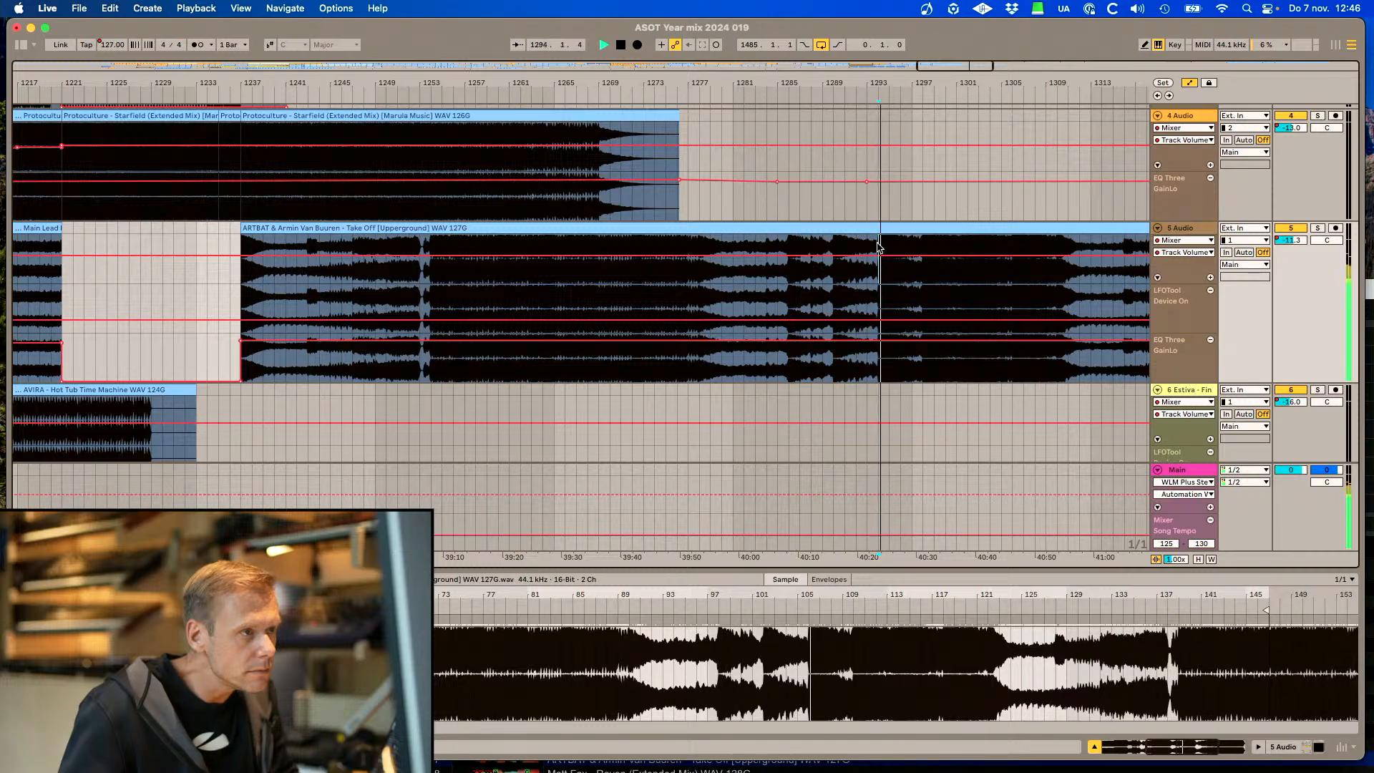
key(super+e)
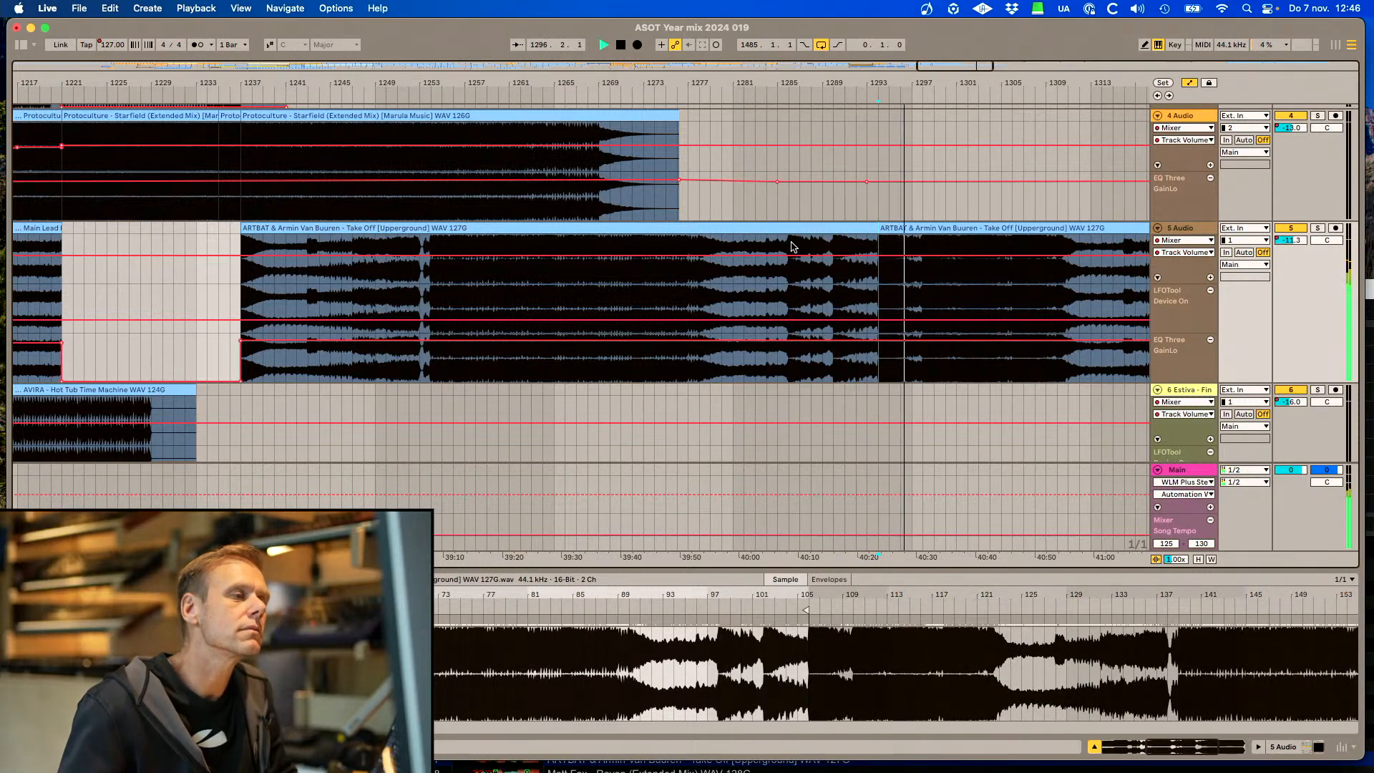
Play the transition from bar 1233 and move the later Take Off section on the 5 Audio track back to start at bar 1237
click(197, 235)
key(space)
key(space)
mouse_move(927, 228)
mouse_down()
mouse_move(687, 247)
mouse_move(288, 246)
mouse_up()
Set the 5 Audio track's GainLo automation points to -1.88 dB at bar 1237 and 0.55 dB at bar 1294
drag(242, 340, 241, 344)
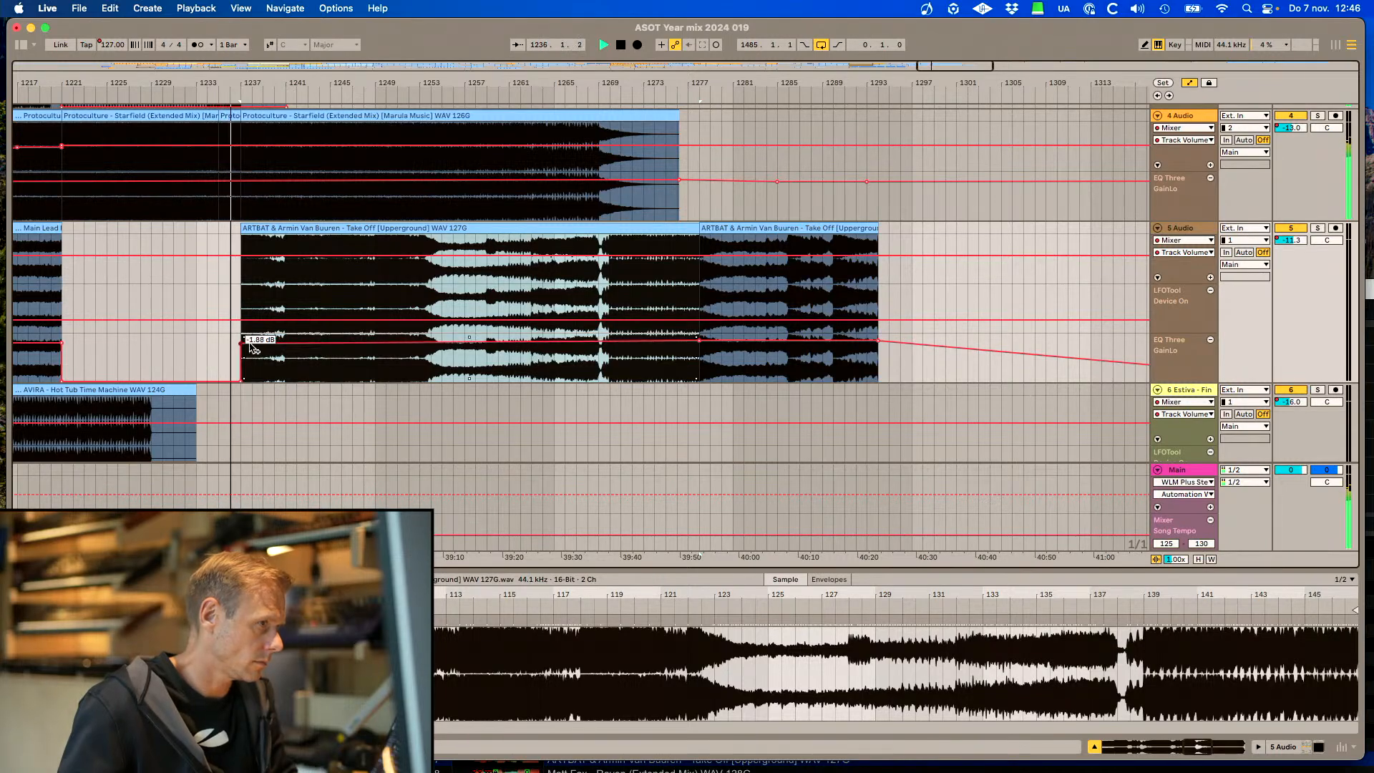
click(879, 341)
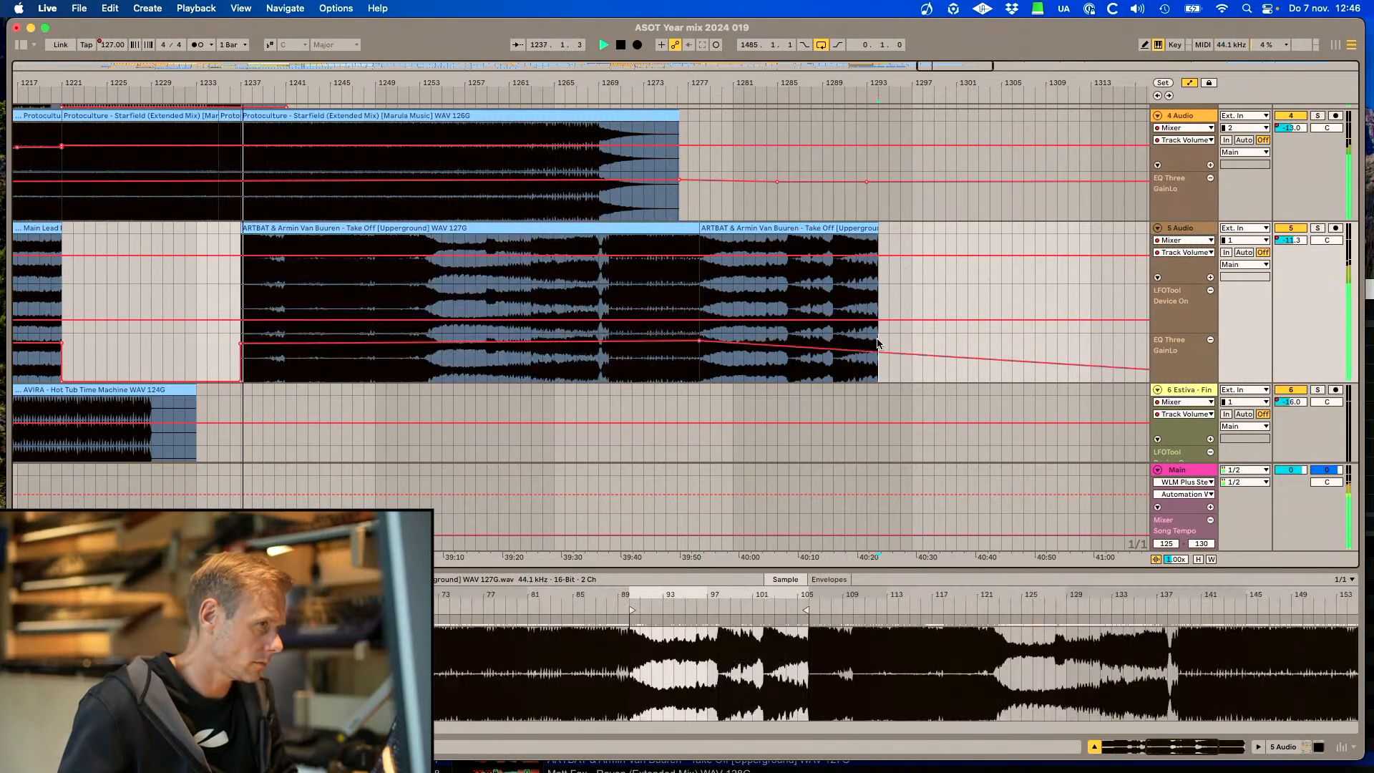
click(880, 352)
drag(879, 352, 878, 341)
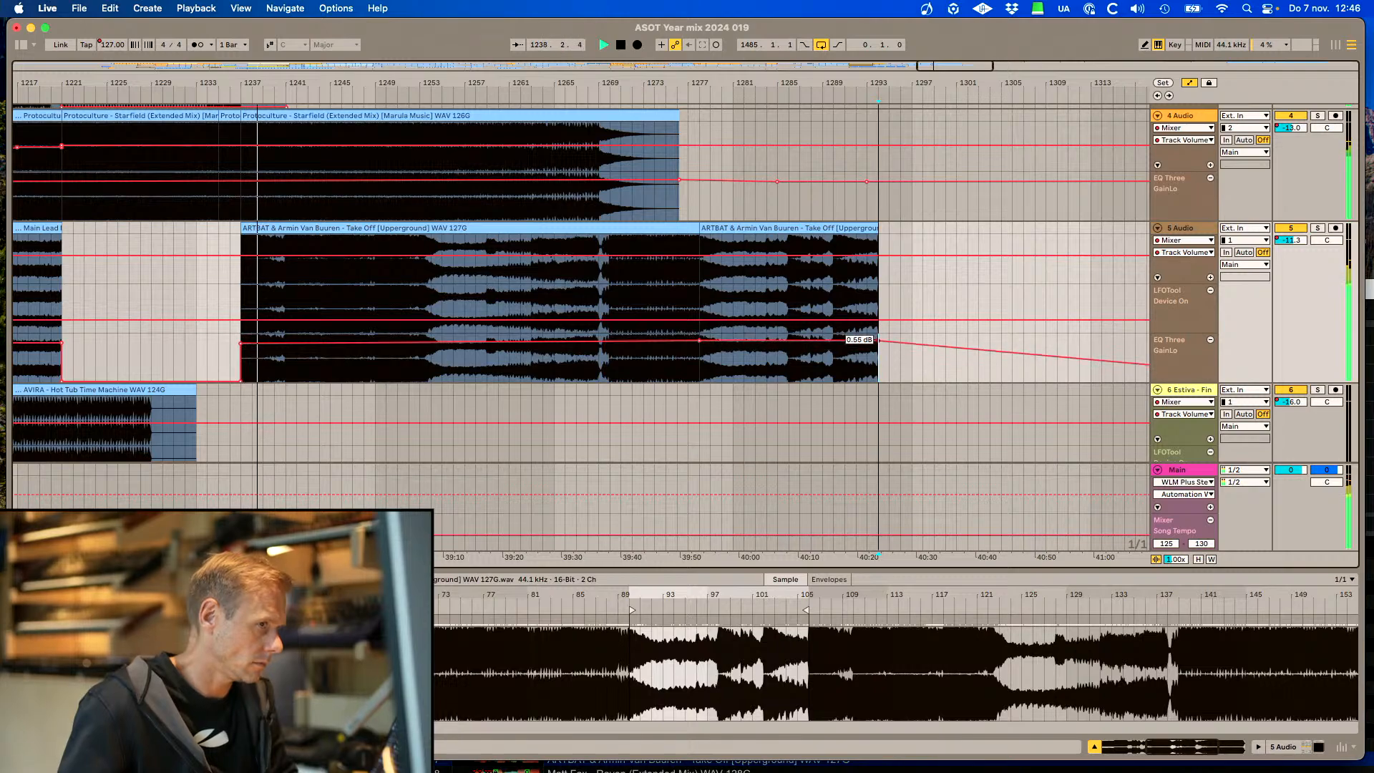
Split the Take Off clip on the 5 Audio track at bar 1249 and lower GainLo over its first part to -9.28 dB
click(372, 239)
key(super+e)
click(329, 229)
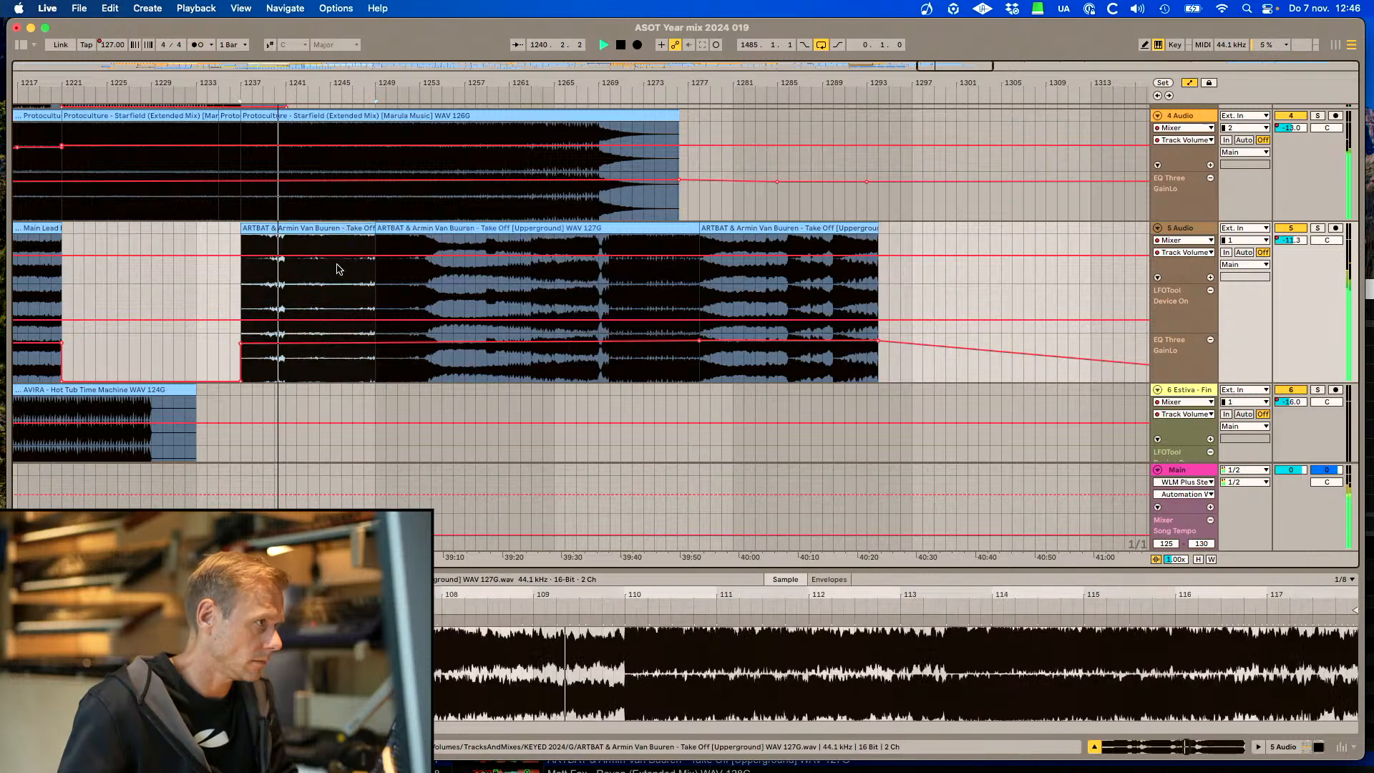
drag(328, 344, 328, 361)
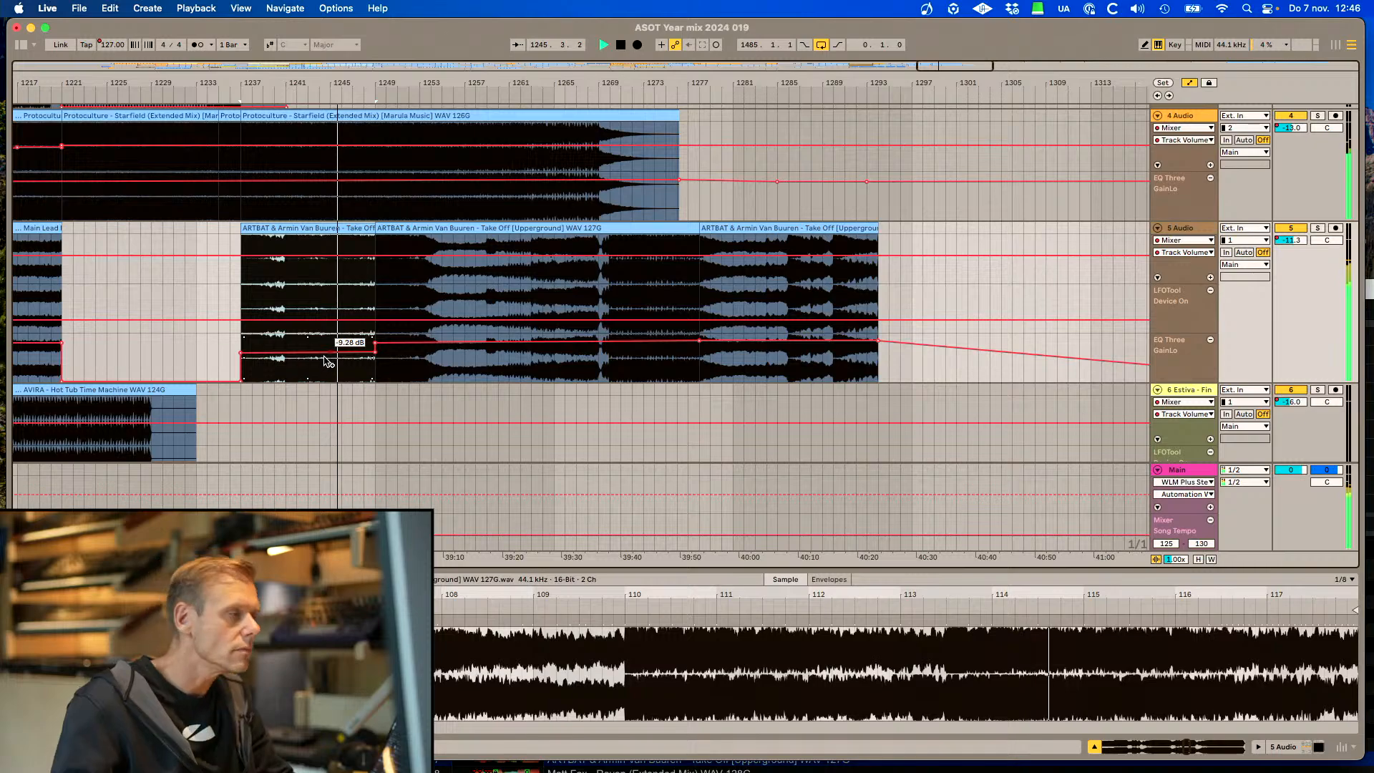
Stop playback and undo the GainLo changes, the split at bar 1249 and the move of the Take Off section on the 5 Audio track
scroll(327, 362, left, 1)
scroll(328, 361, left, 6)
click(324, 166)
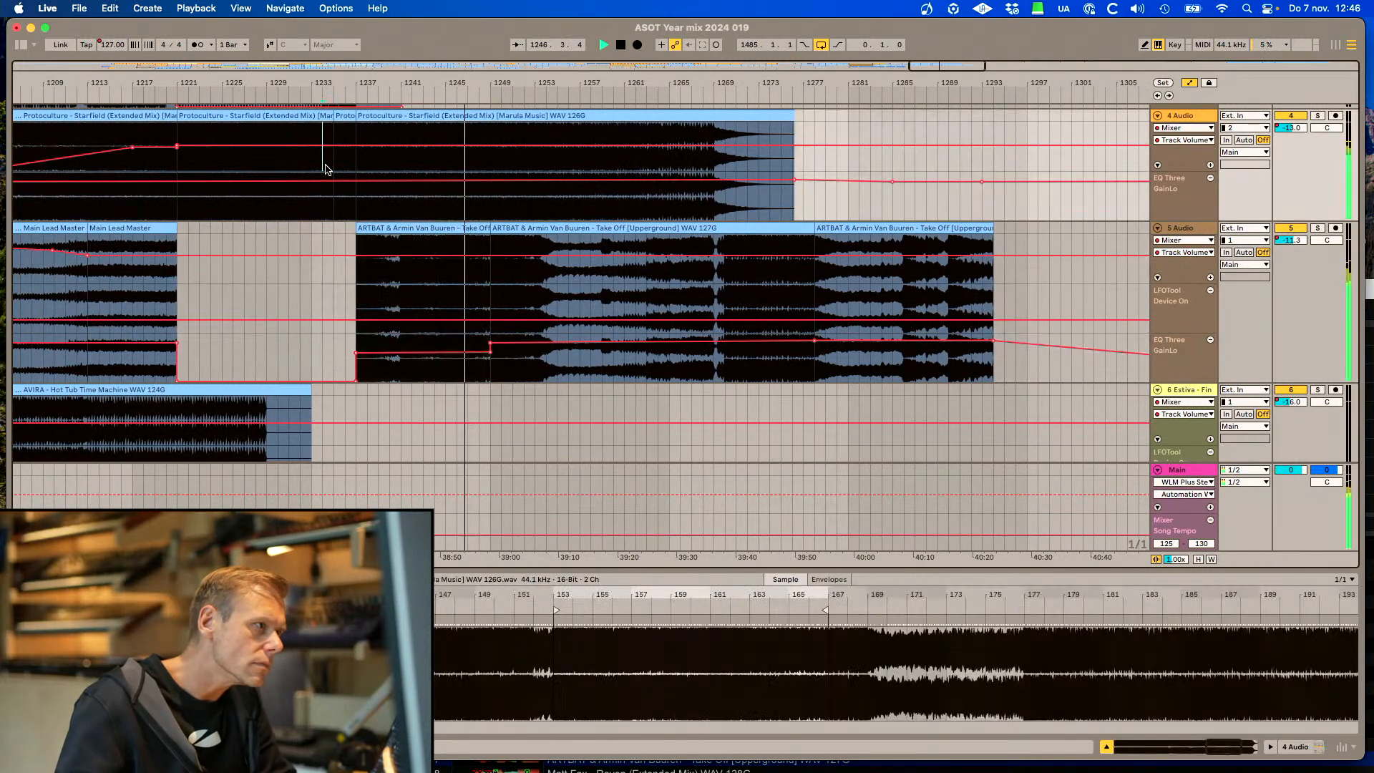
scroll(448, 242, right, 1)
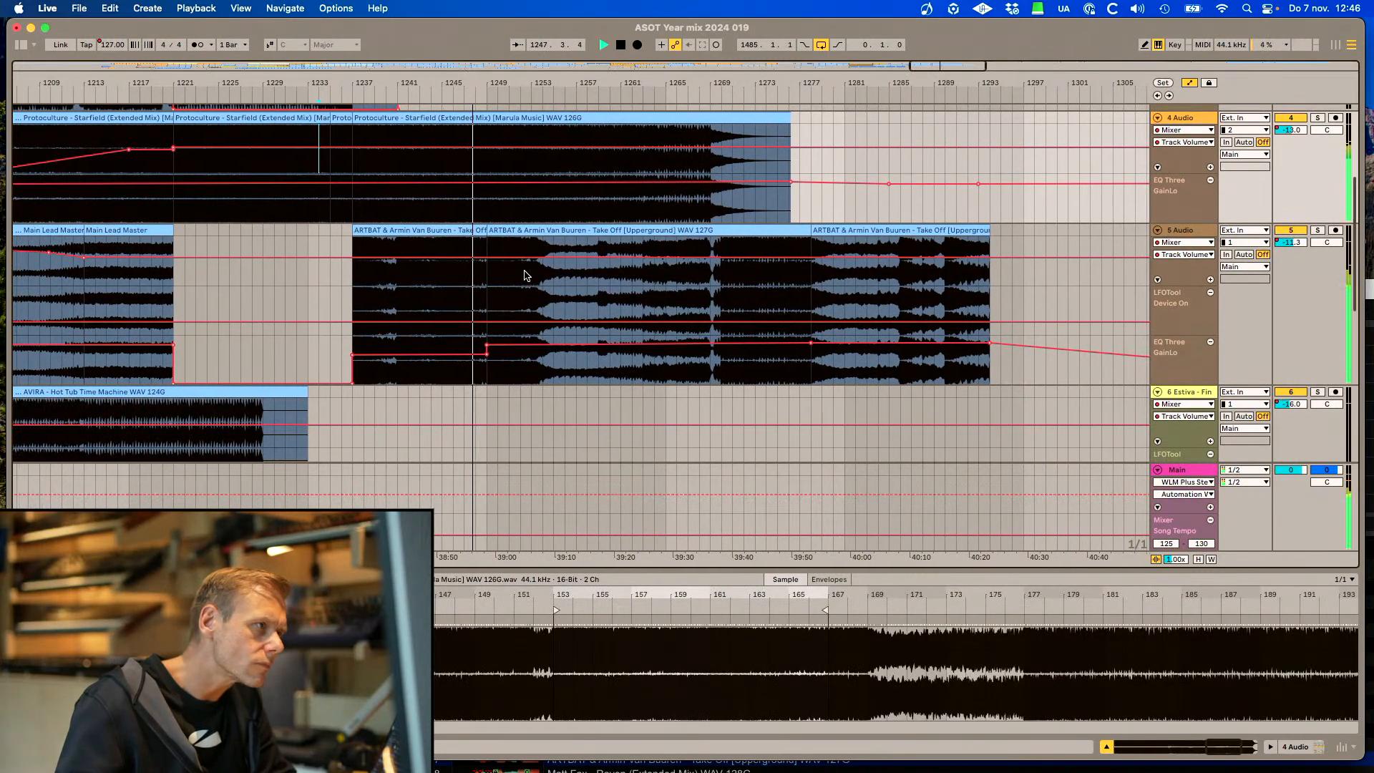
key(space)
key(super+z)
key(super+z)
key(super+z)
key(super+z)
key(super+z)
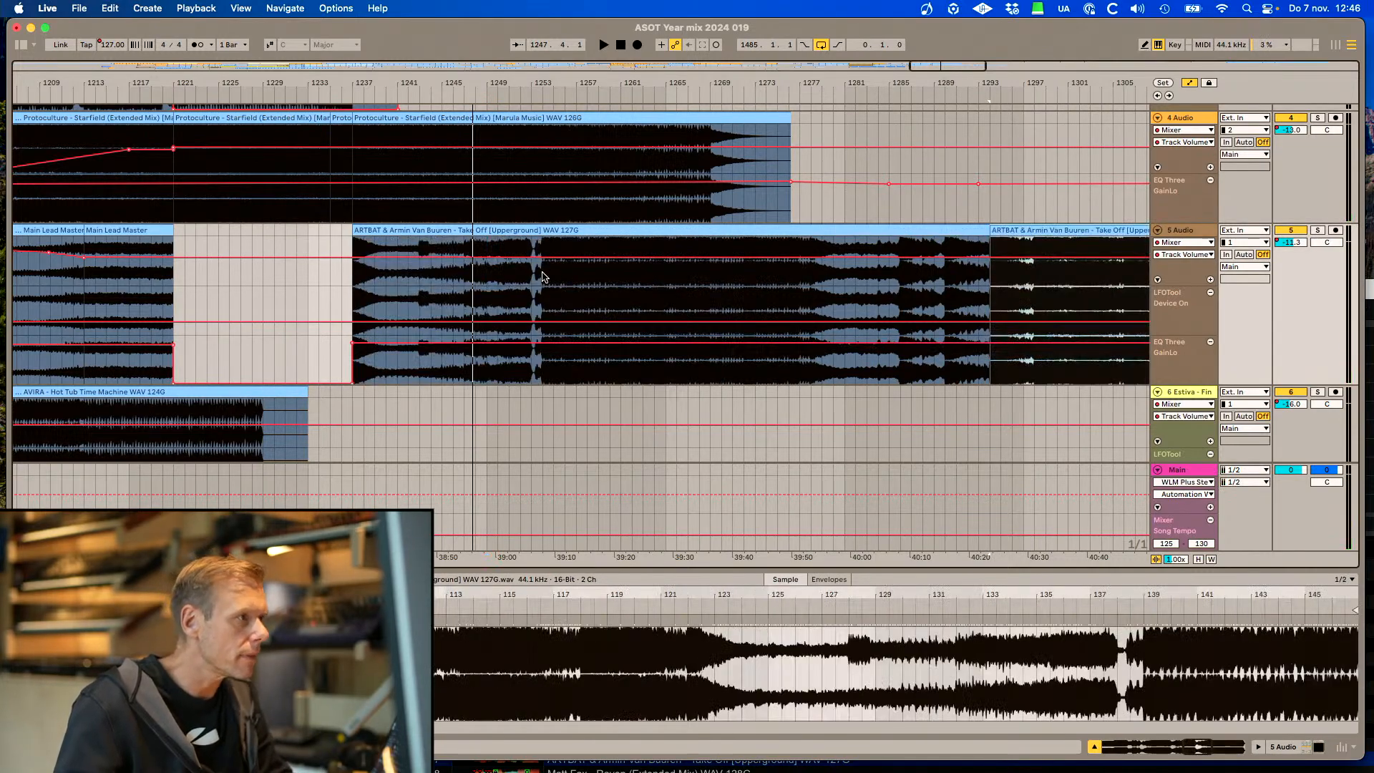
Split the Take Off clip on the 5 Audio track at bar 1254 and move its later part back to start at bar 1237
click(542, 277)
key(super+e)
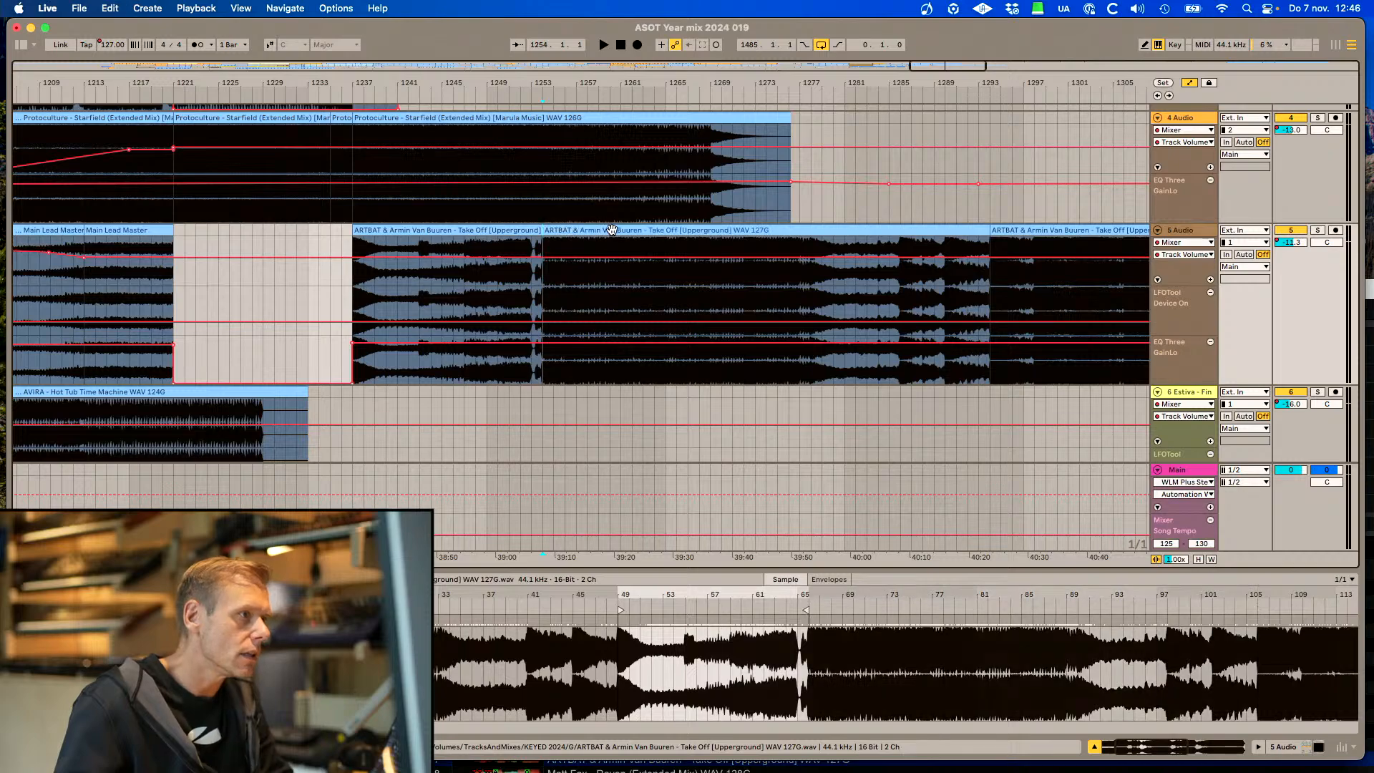
drag(656, 230, 466, 240)
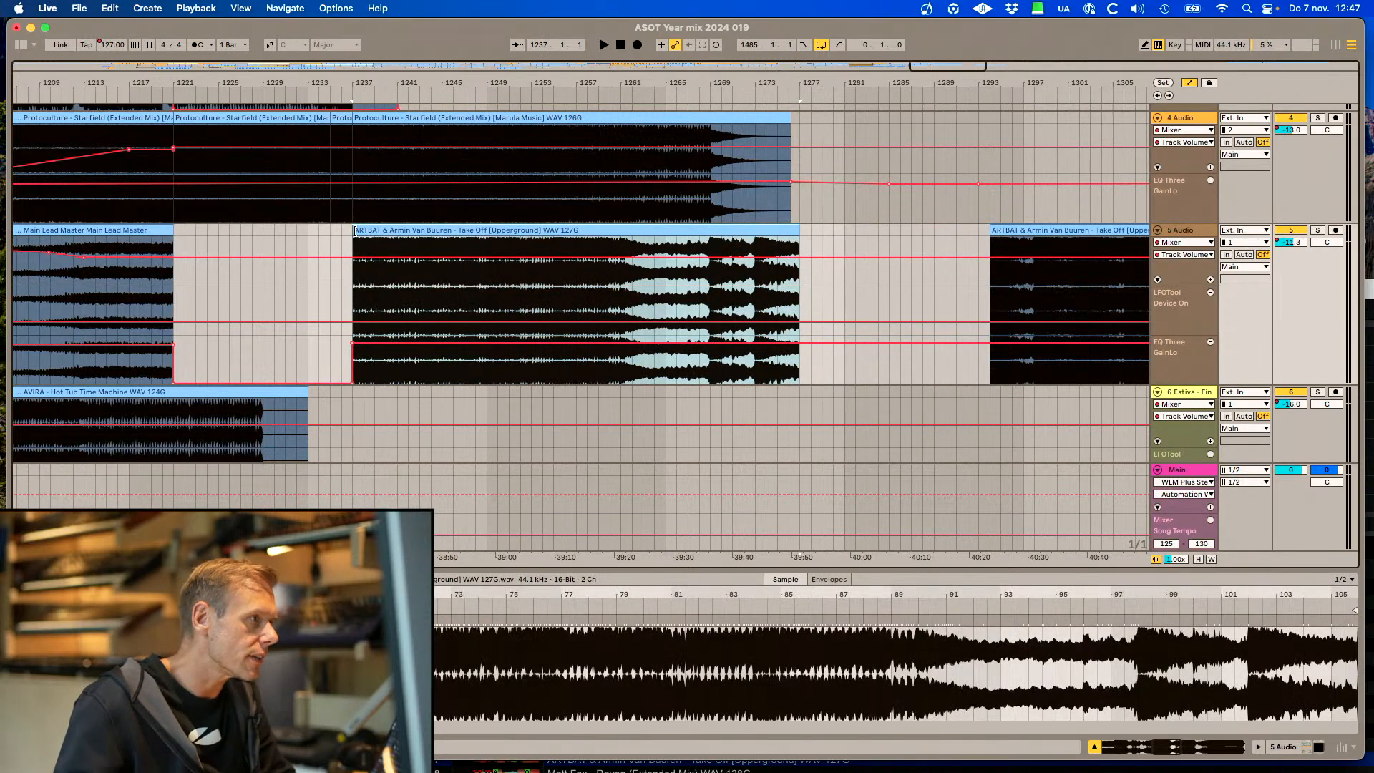
Extend the start of the Take Off clip back to bar 1236 and lower GainLo to its minimum over the Starfield clip from bar 1237
drag(355, 231, 344, 232)
click(394, 187)
drag(393, 193, 392, 221)
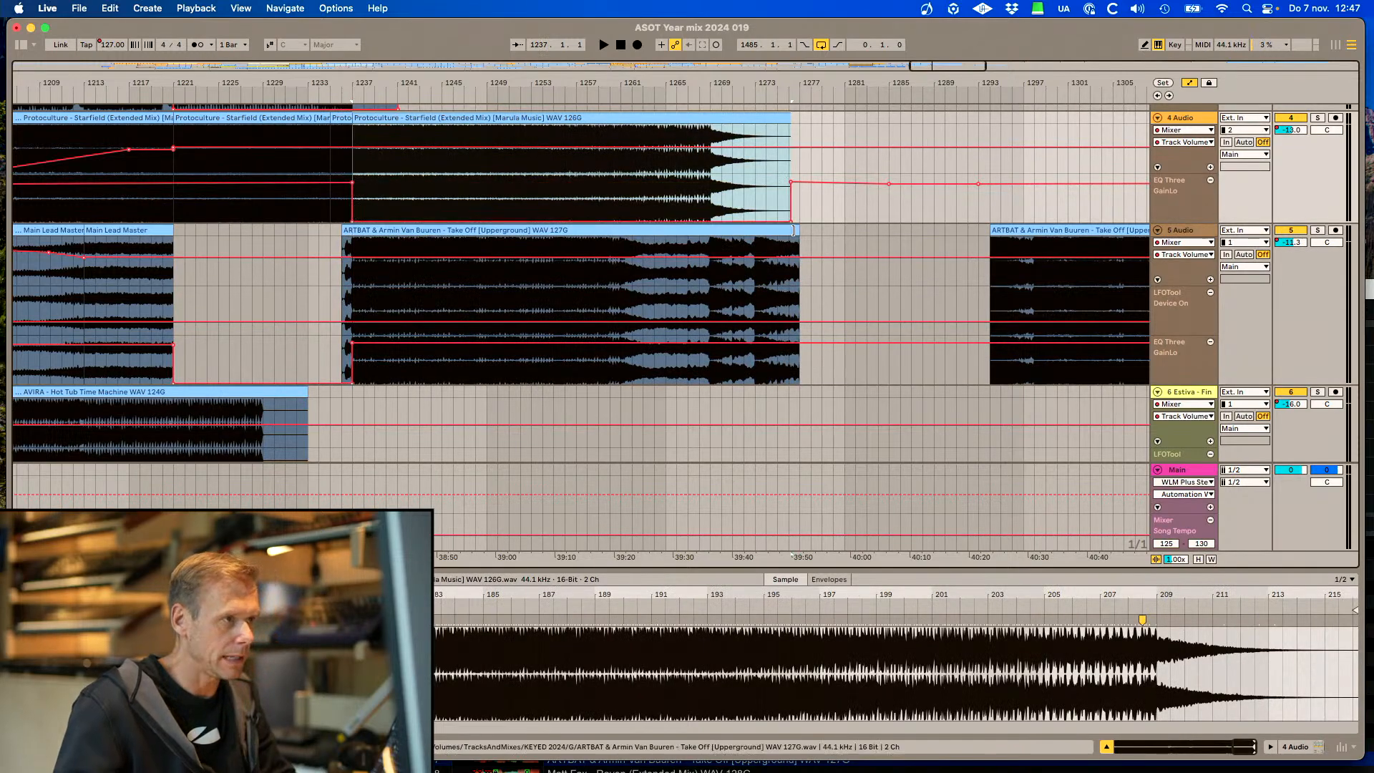
Extend the end of the Take Off clip across the following gap on the 5 Audio track and play from bar 1236
drag(797, 231, 1369, 183)
click(346, 232)
key(space)
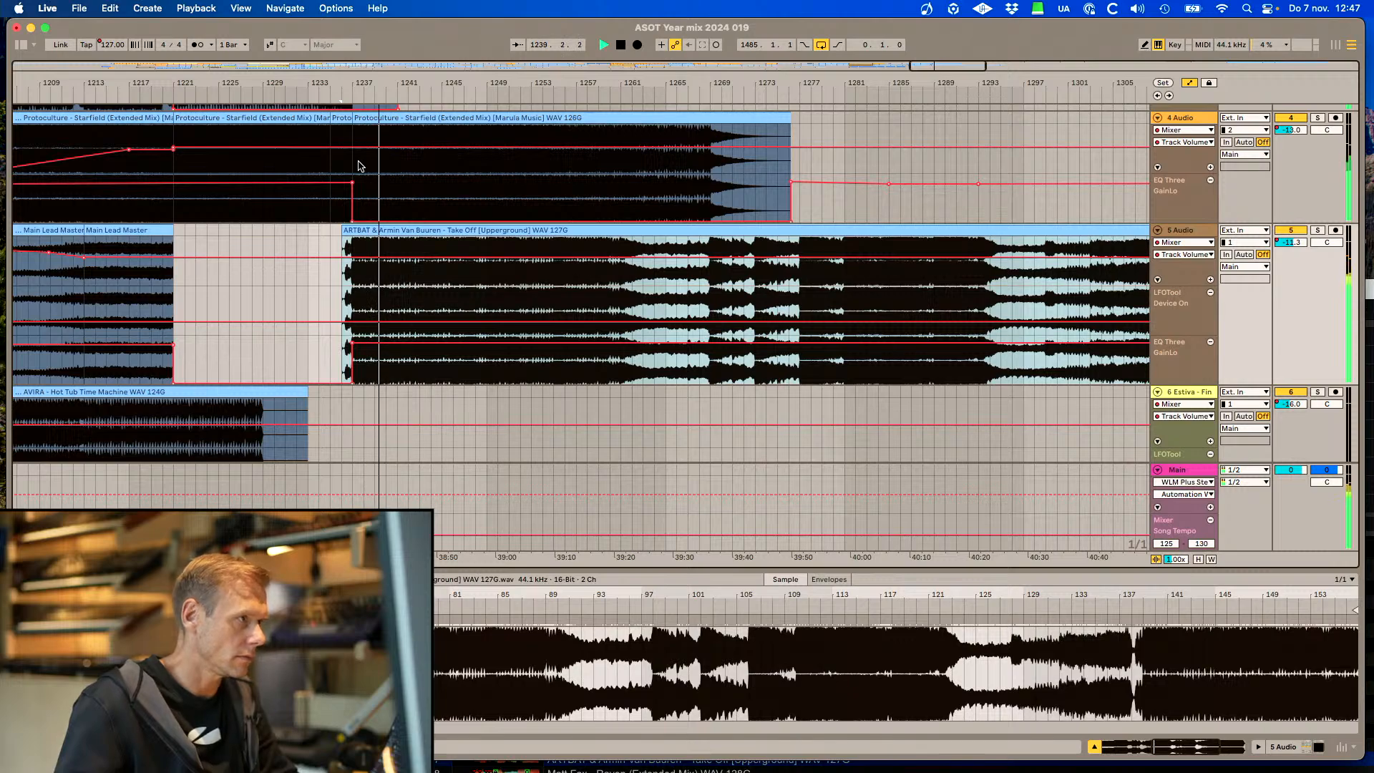
Split the Starfield clip on the 4 Audio track at bar 1253 and move its later part back to start at bar 1237
click(533, 137)
key(super+e)
drag(566, 118, 386, 135)
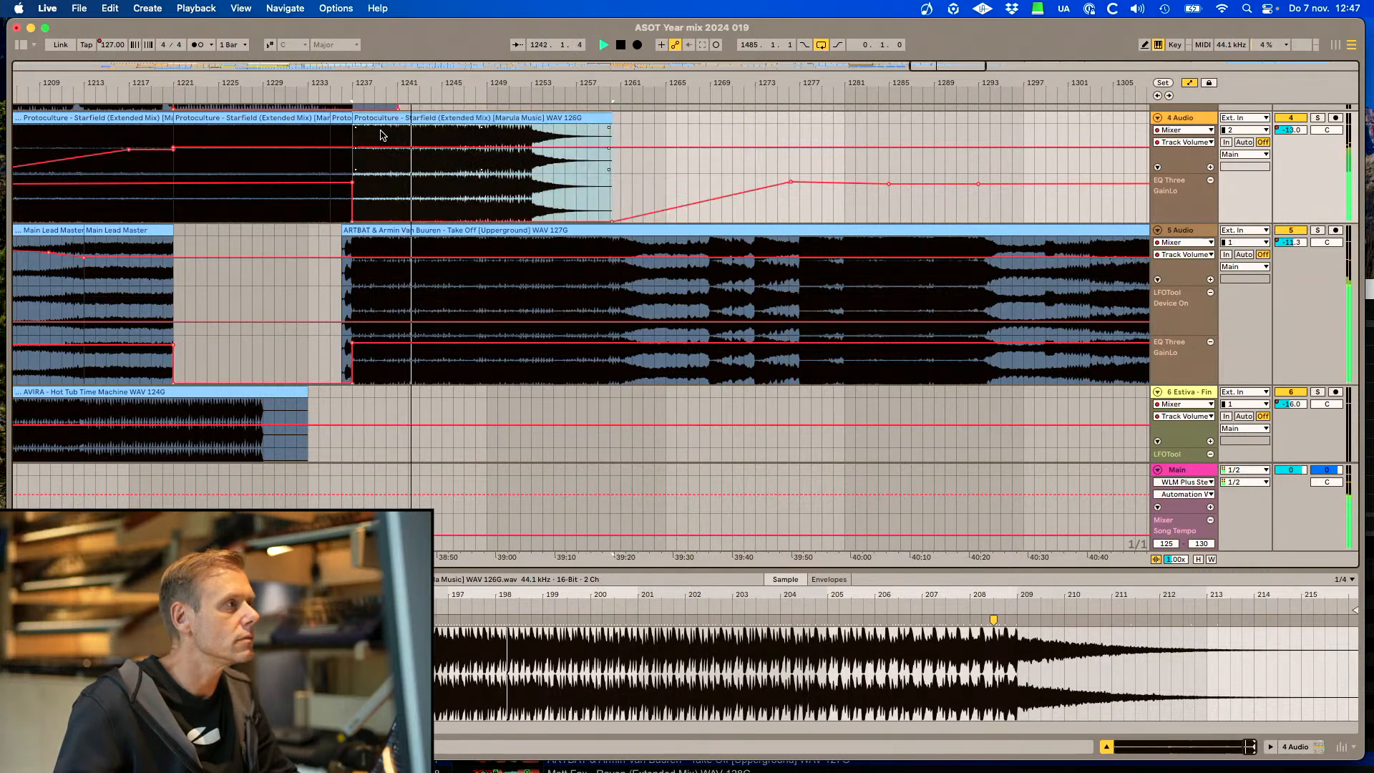
click(331, 133)
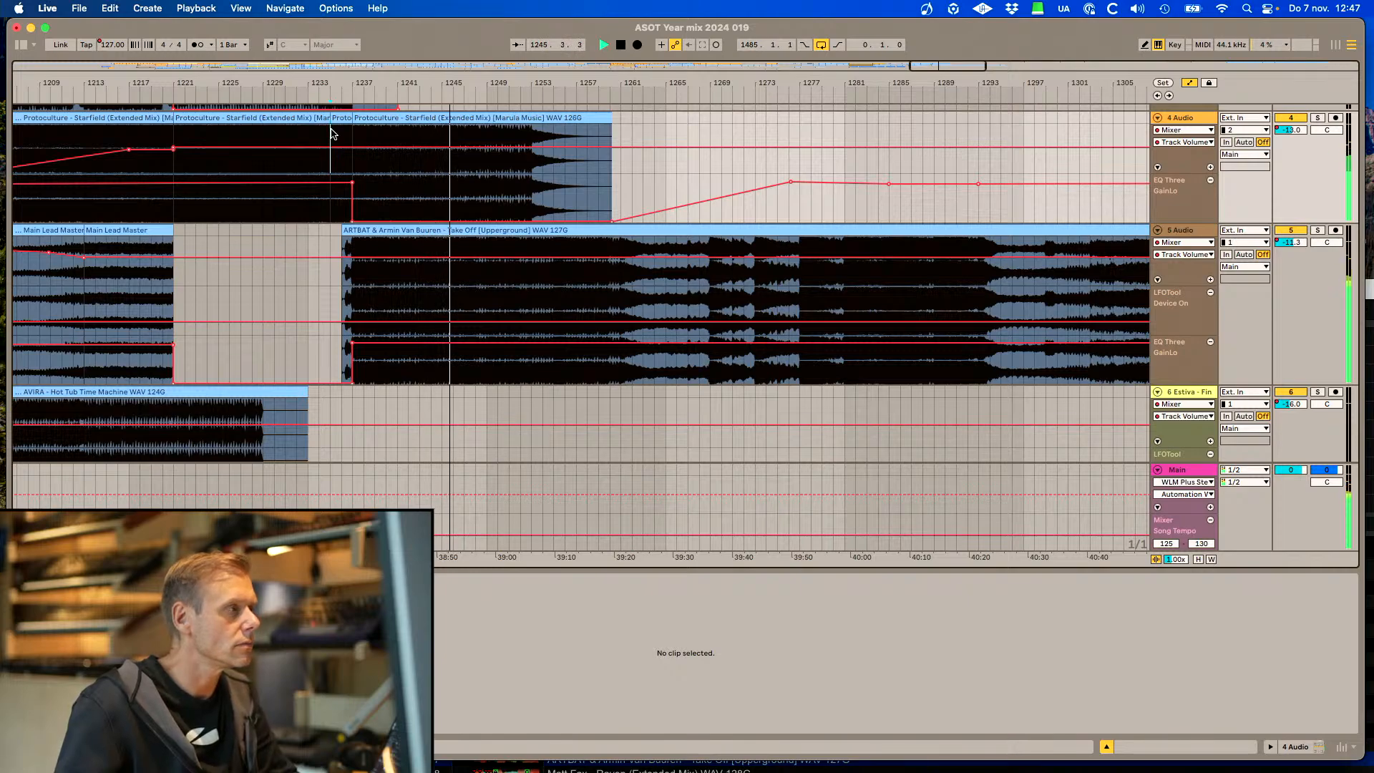
click(320, 213)
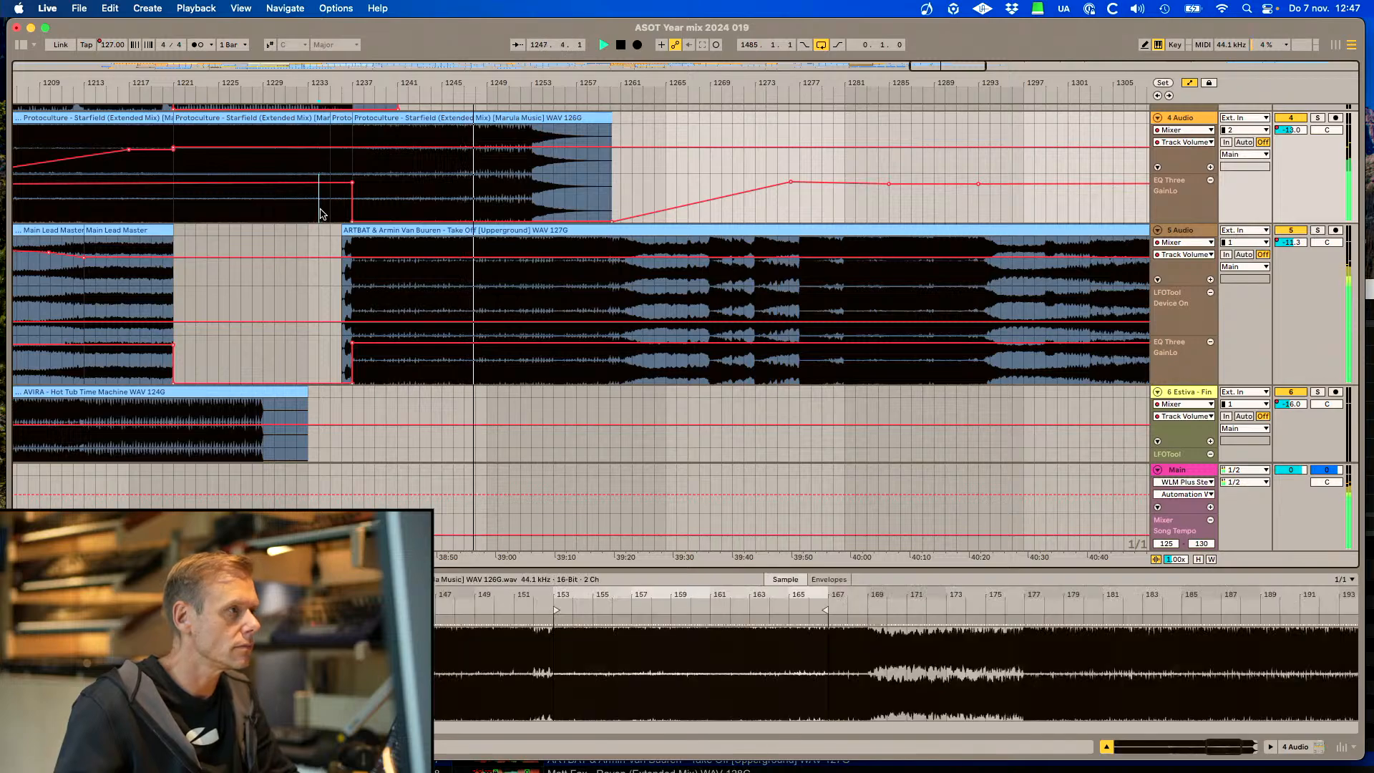
Split the Take Off clip on the 5 Audio track at bars 1253 and 1277
click(530, 242)
key(super+e)
click(812, 247)
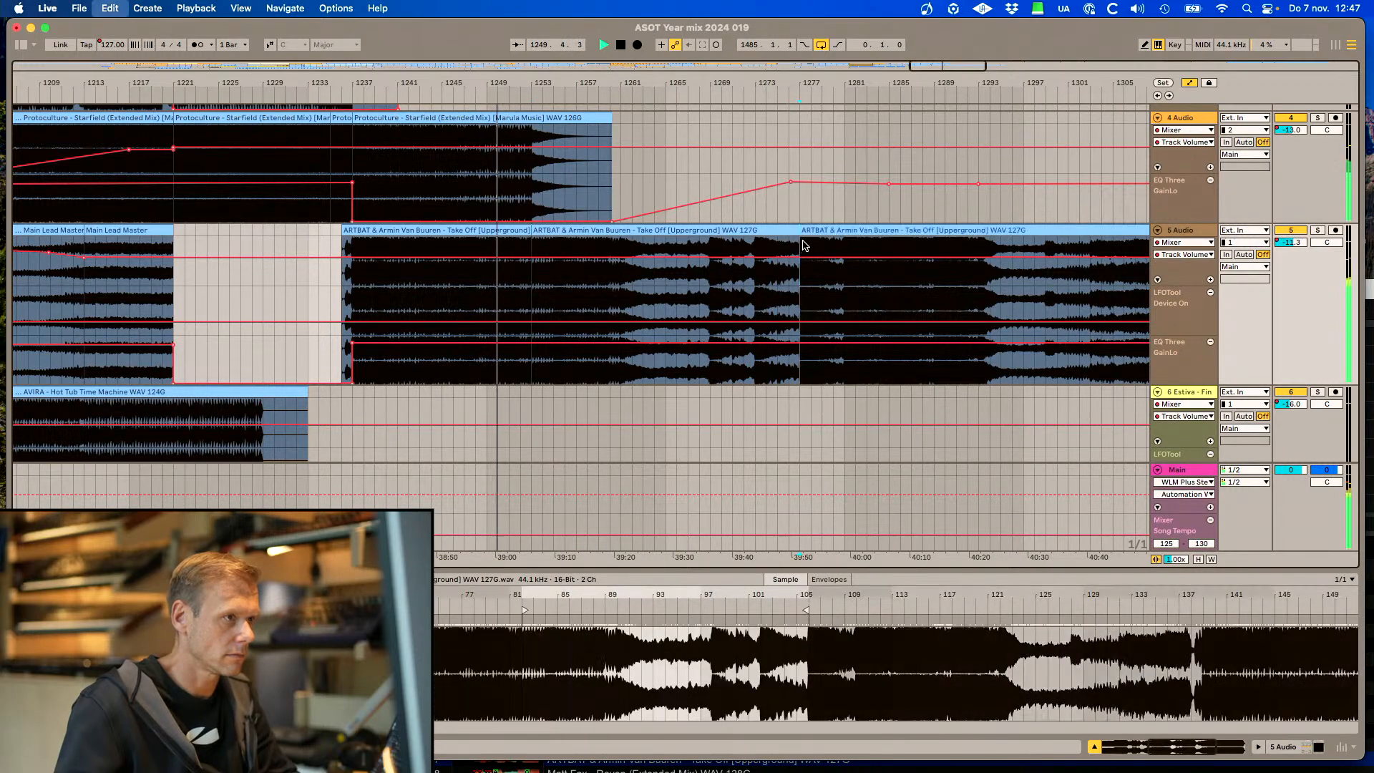
key(super+e)
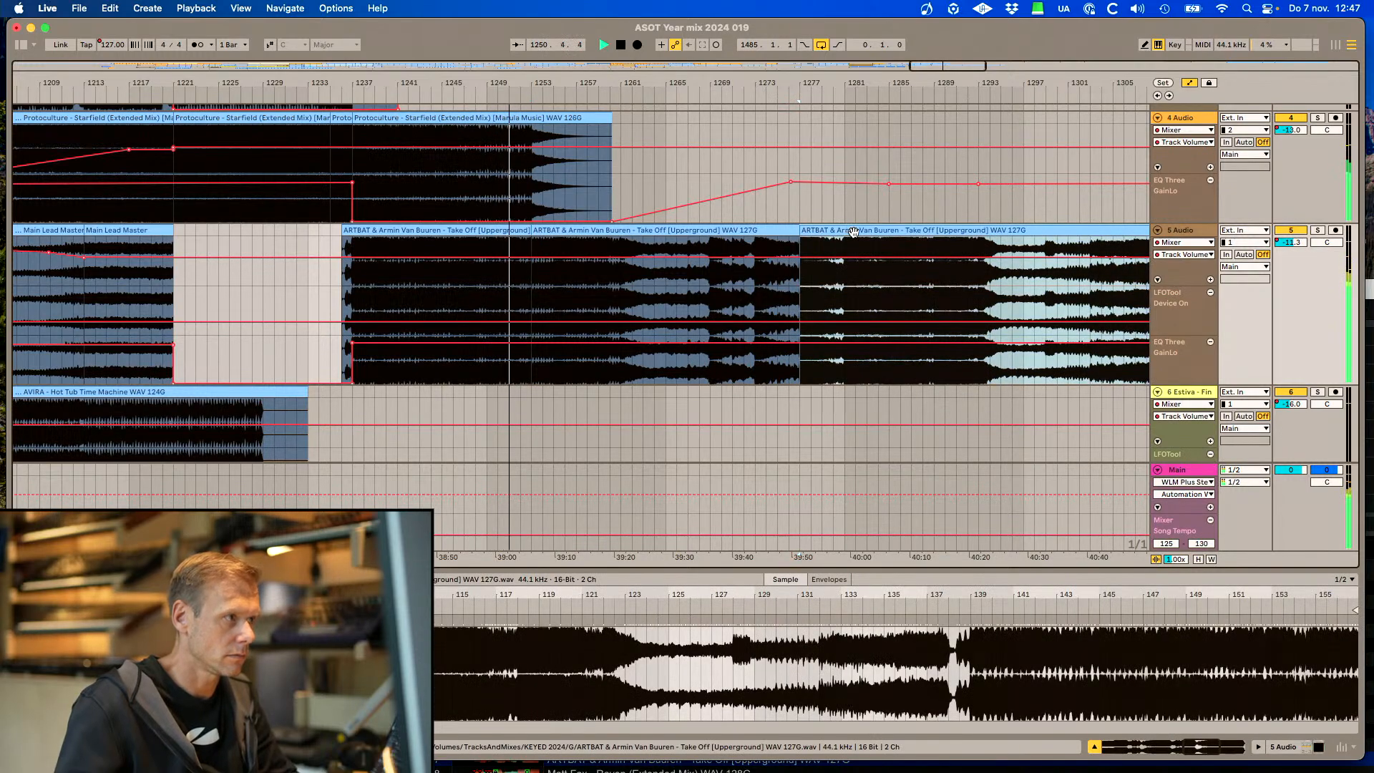
Try moving the last Take Off section to bar 1253 and placing a duplicate of the Starfield ending there with raised GainLo
drag(854, 232, 589, 243)
click(453, 118)
key(super+d)
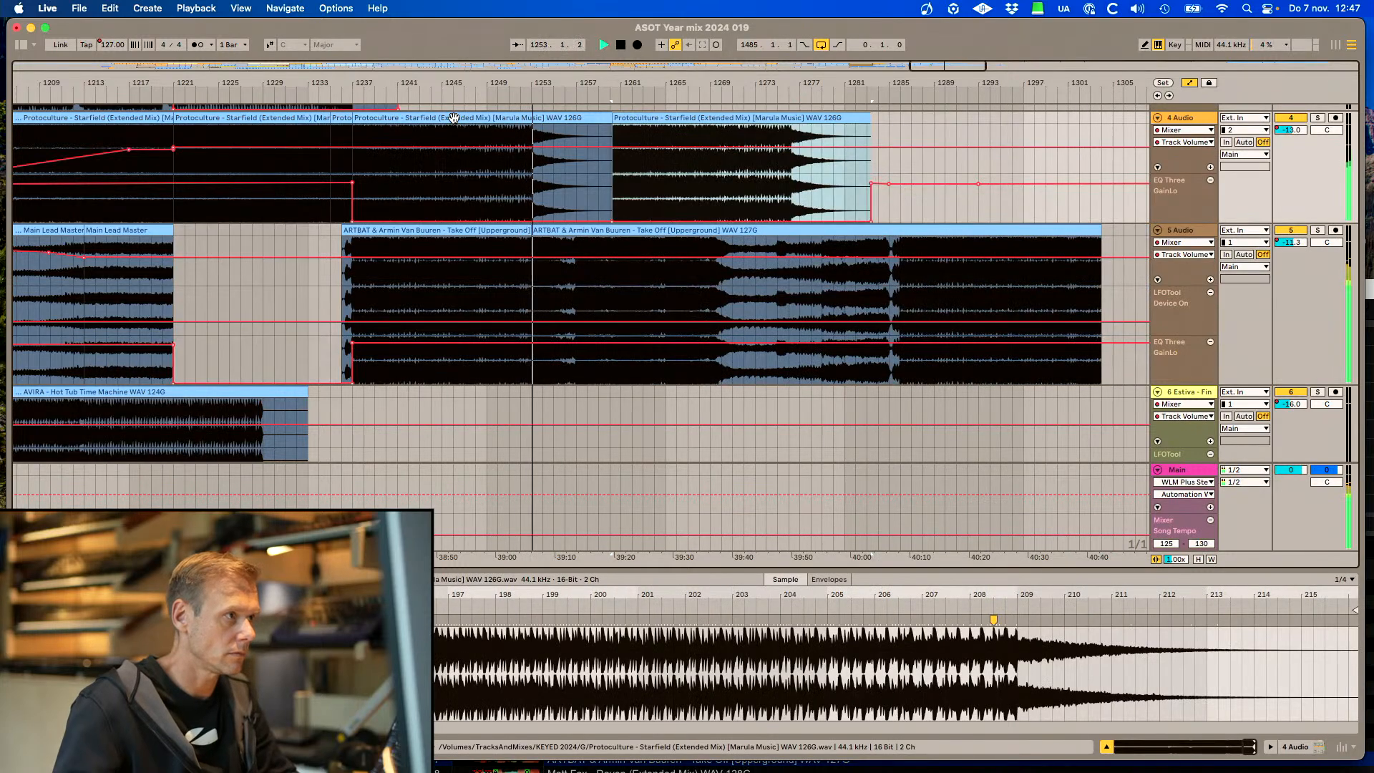
drag(634, 116, 557, 121)
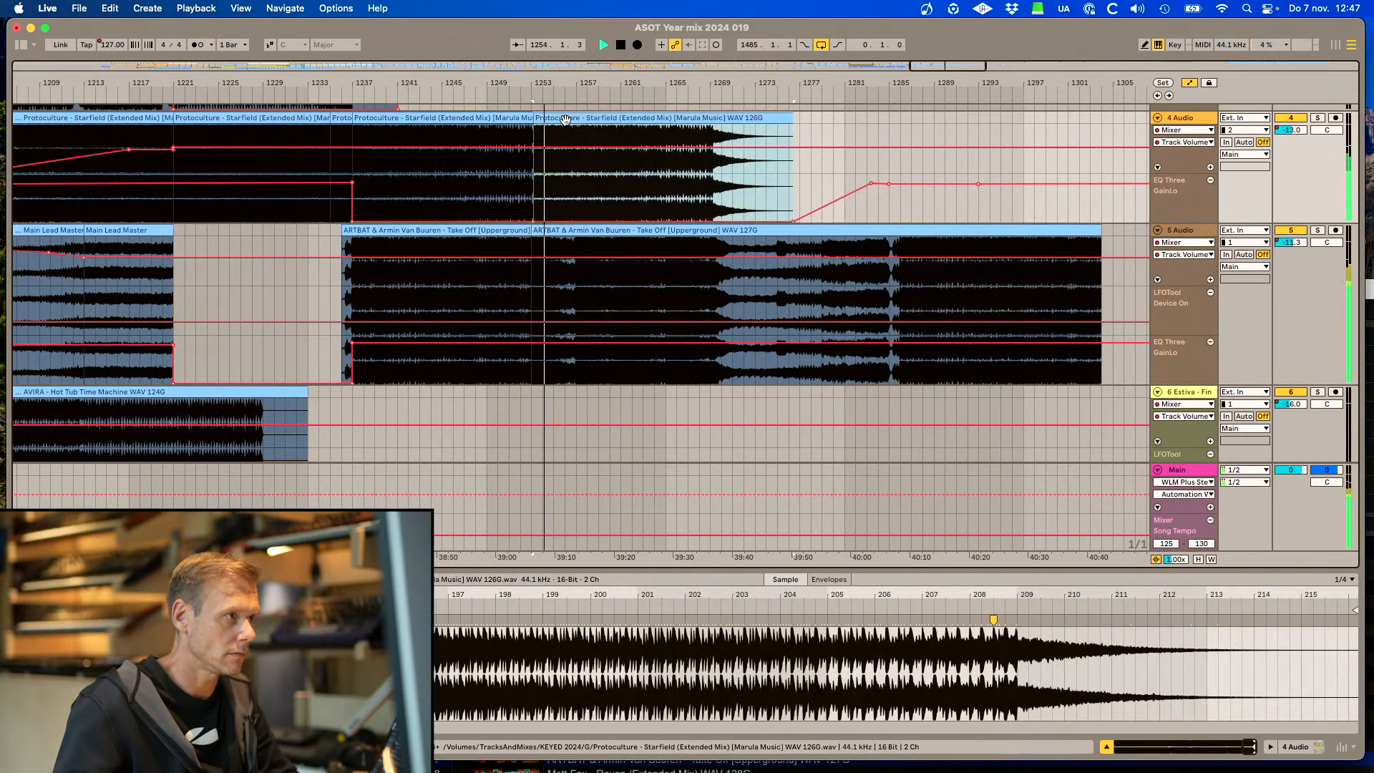
drag(599, 217, 599, 179)
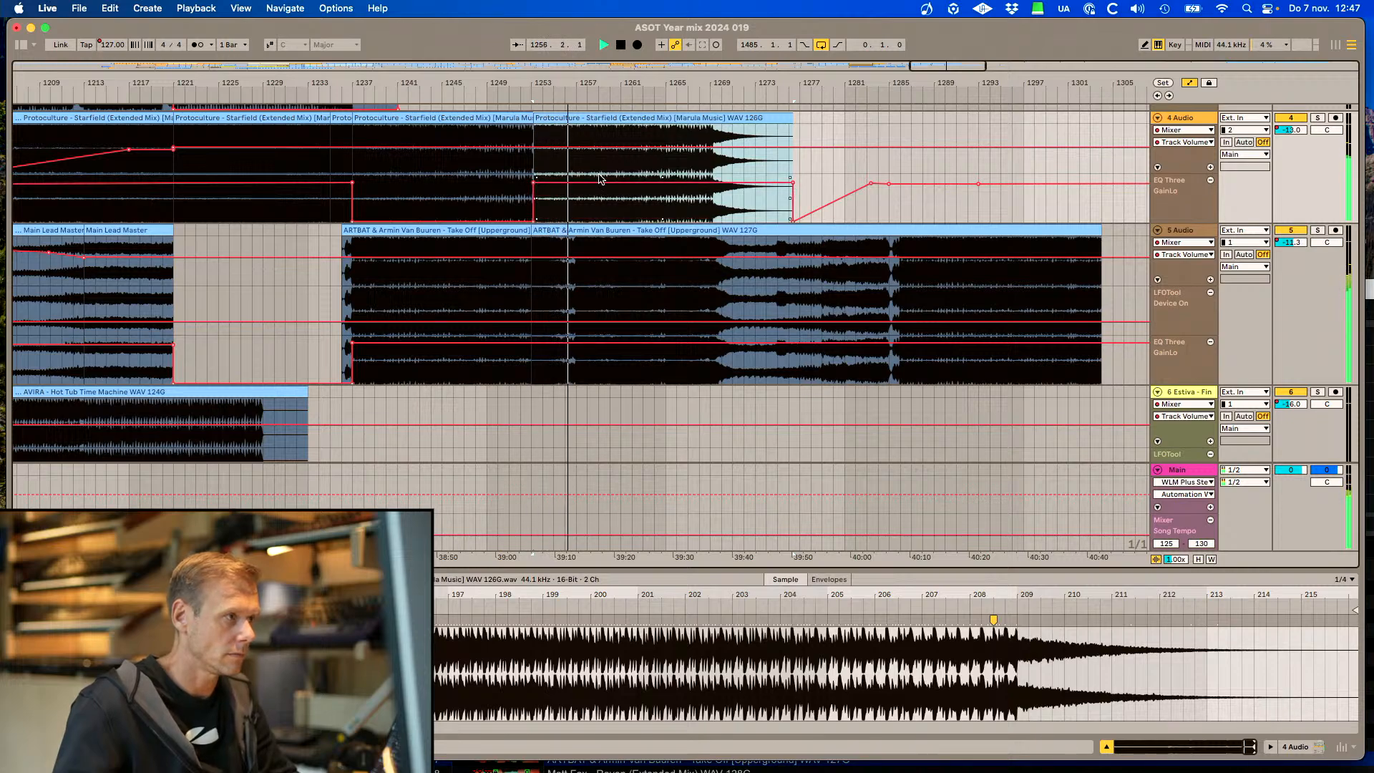
Undo the GainLo change, the duplicated Starfield ending and the Take Off move, and play from the Take Off section at bar 1281
key(super+z)
key(space)
key(space)
key(space)
key(super+z)
key(super+z)
key(super+z)
key(space)
click(846, 243)
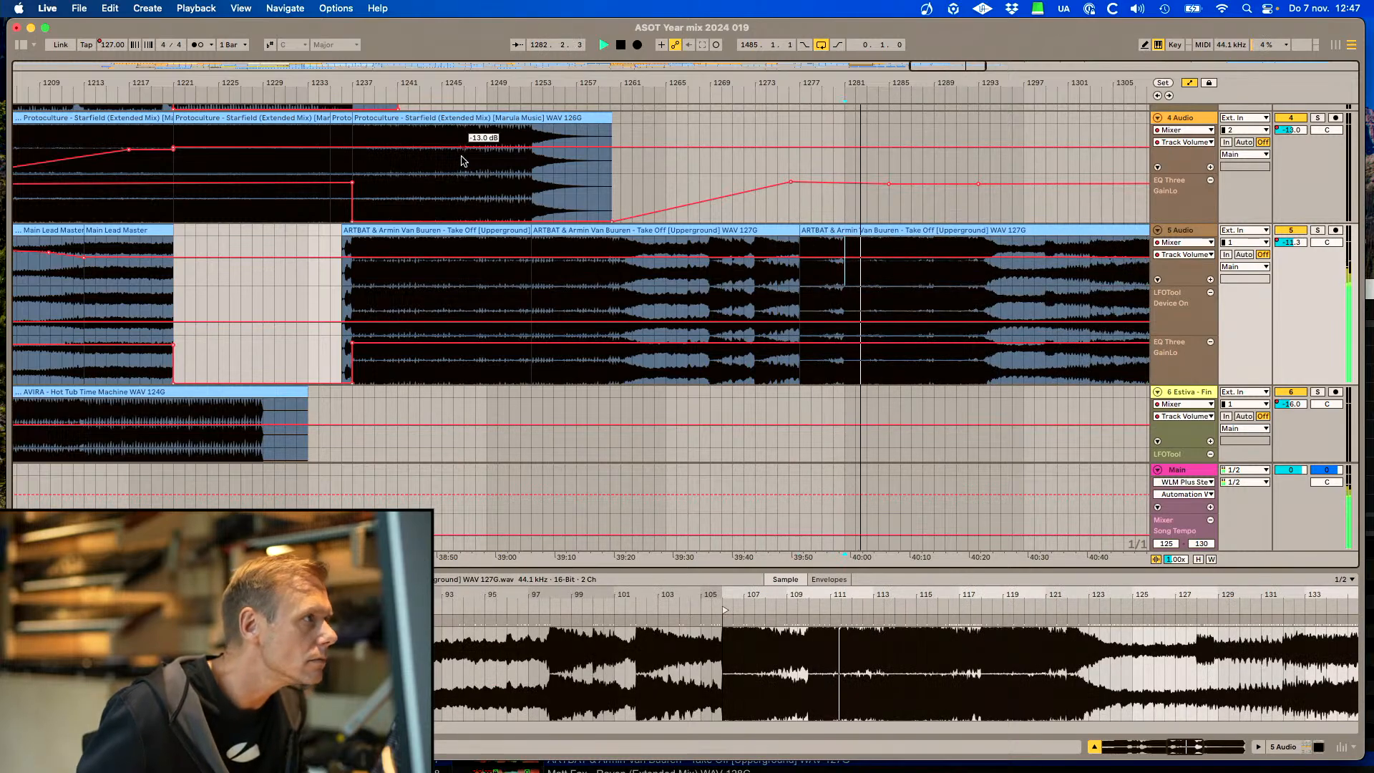
Duplicate bars 1221 to 1229 of the AVIRA Hot Tub Time Machine clip on track 6 so the copy fills bars 1229 to 1237
click(344, 169)
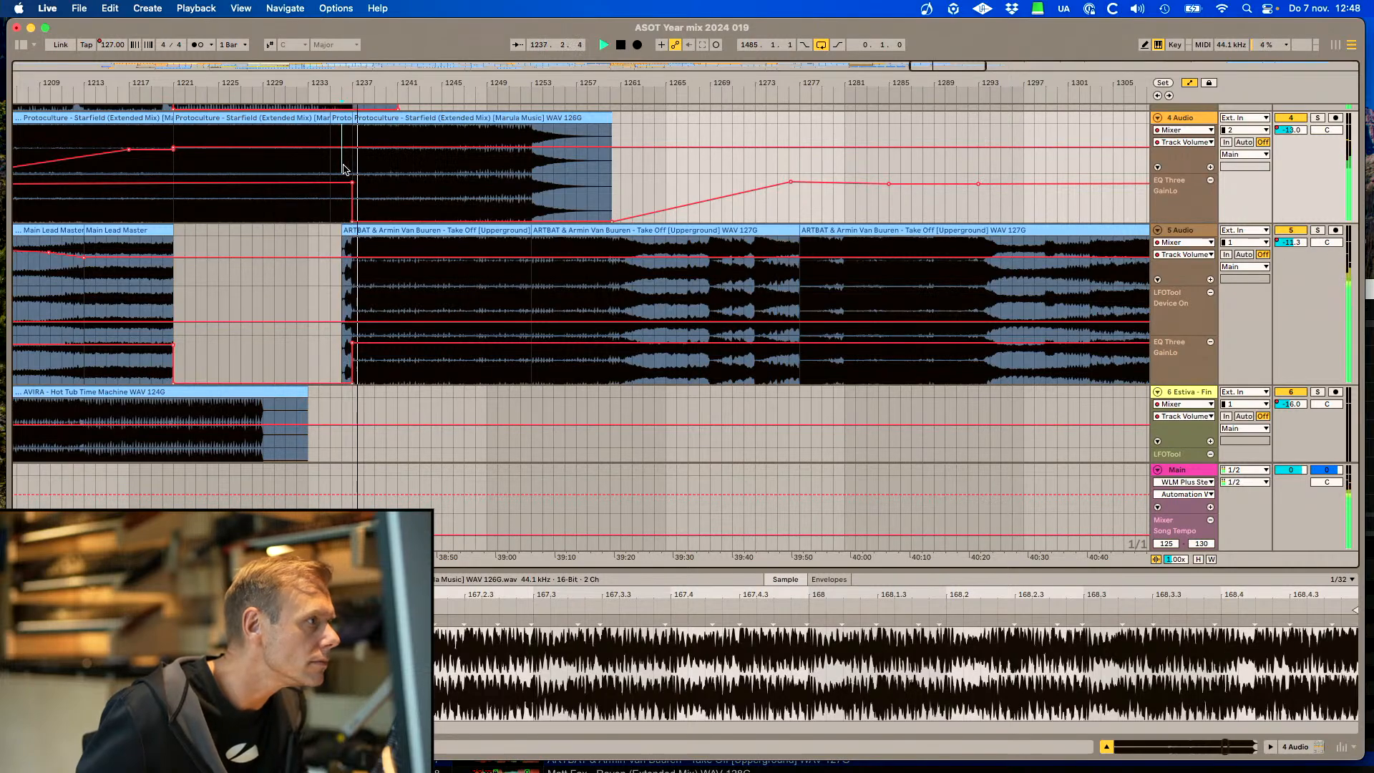
click(268, 235)
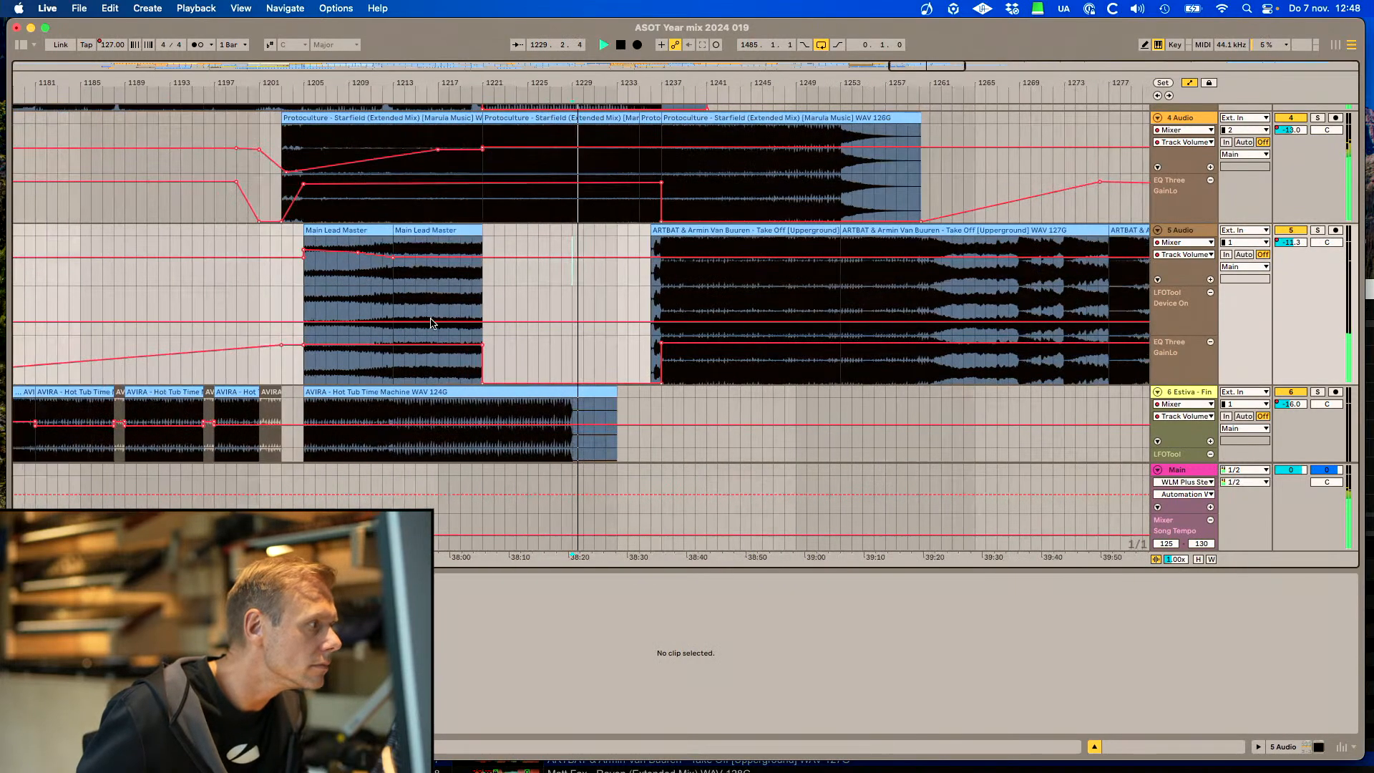
scroll(382, 283, down, 5)
click(494, 212)
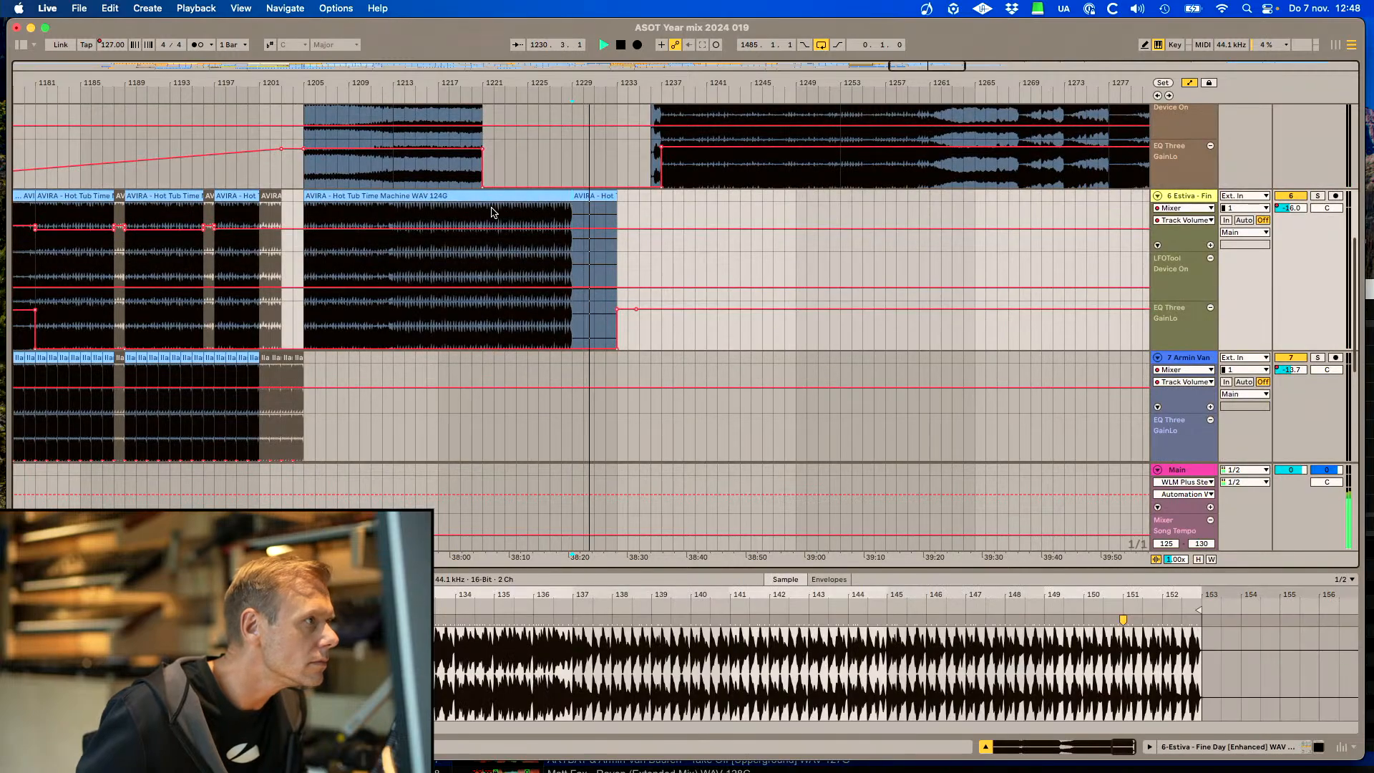
drag(482, 214, 572, 213)
key(super+d)
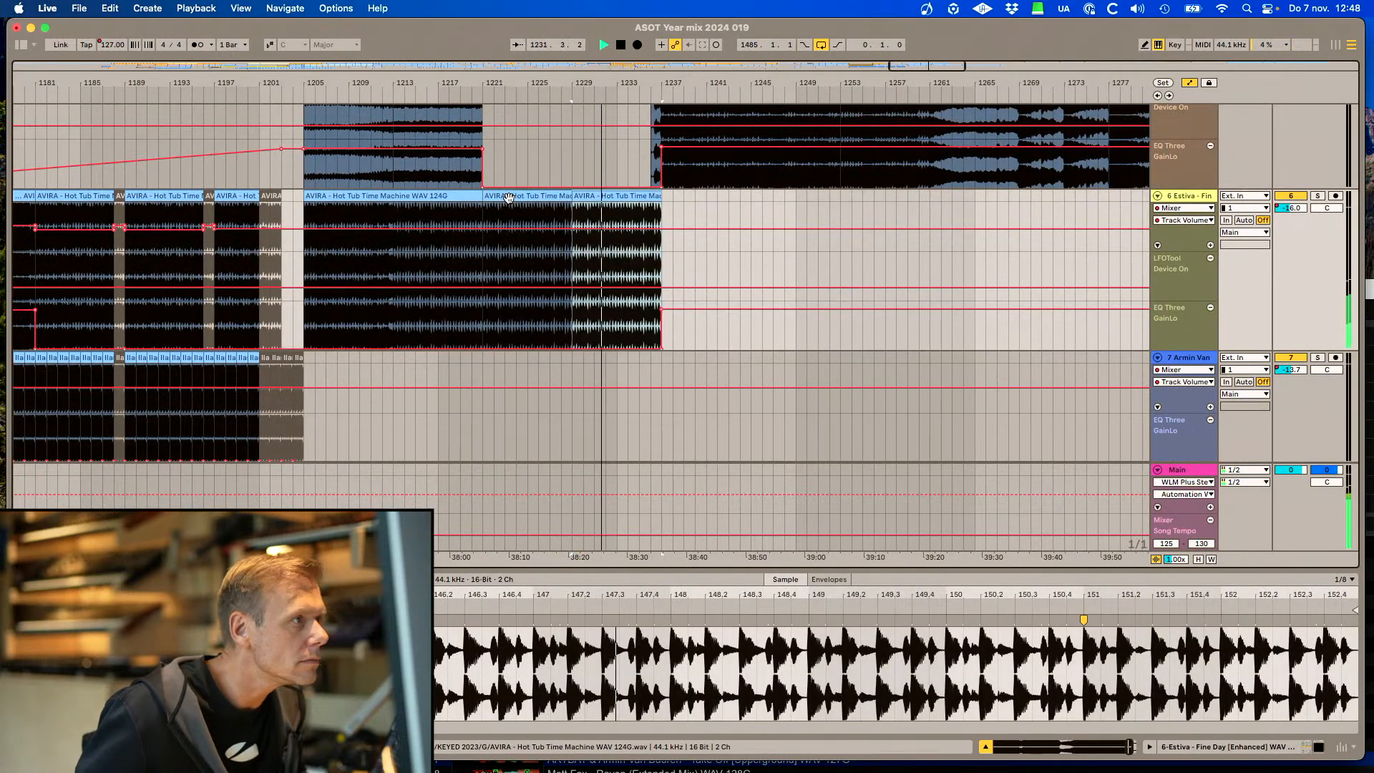
Deactivate the AVIRA Hot Tub Time Machine clips on track 6 between bars 1221 and 1237
scroll(628, 239, up, 5)
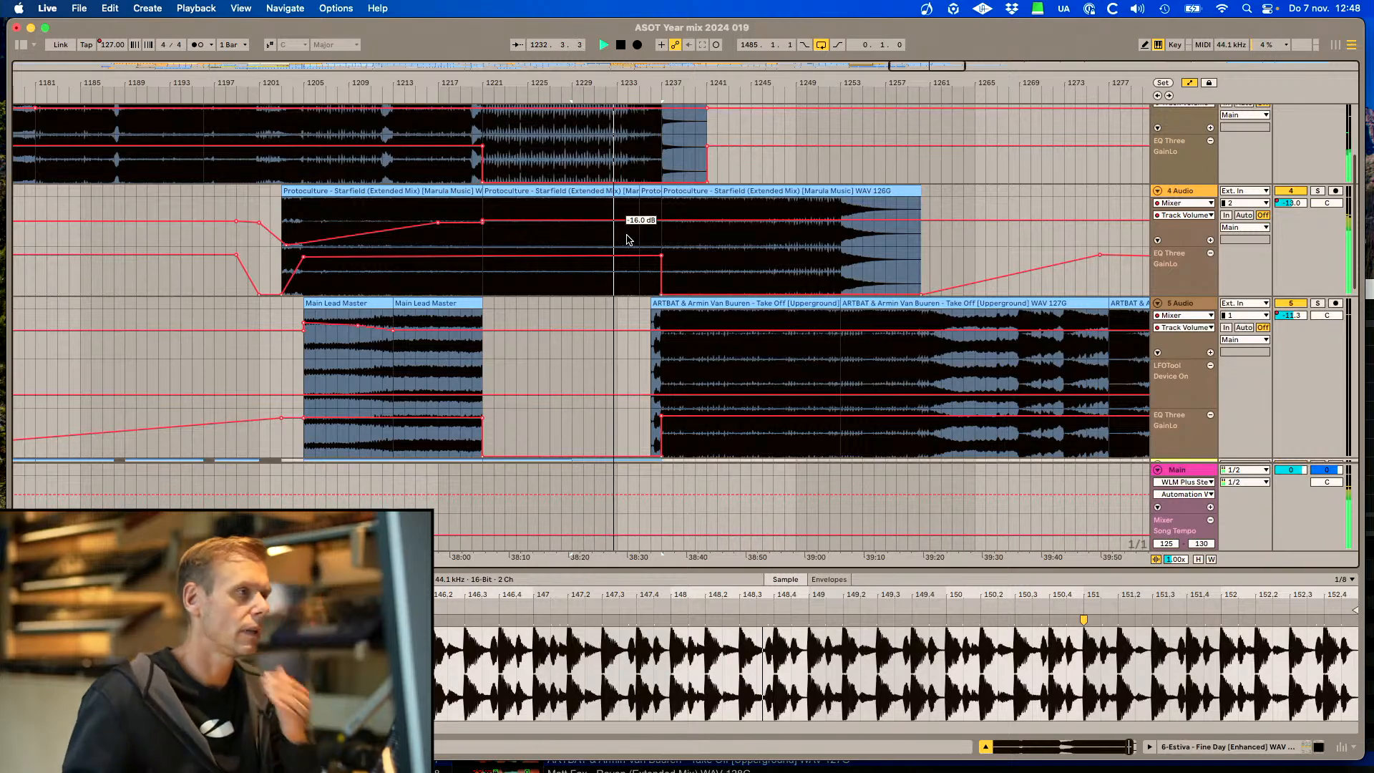
scroll(627, 239, down, 5)
scroll(628, 239, up, 1)
shift+click(521, 296)
key(0)
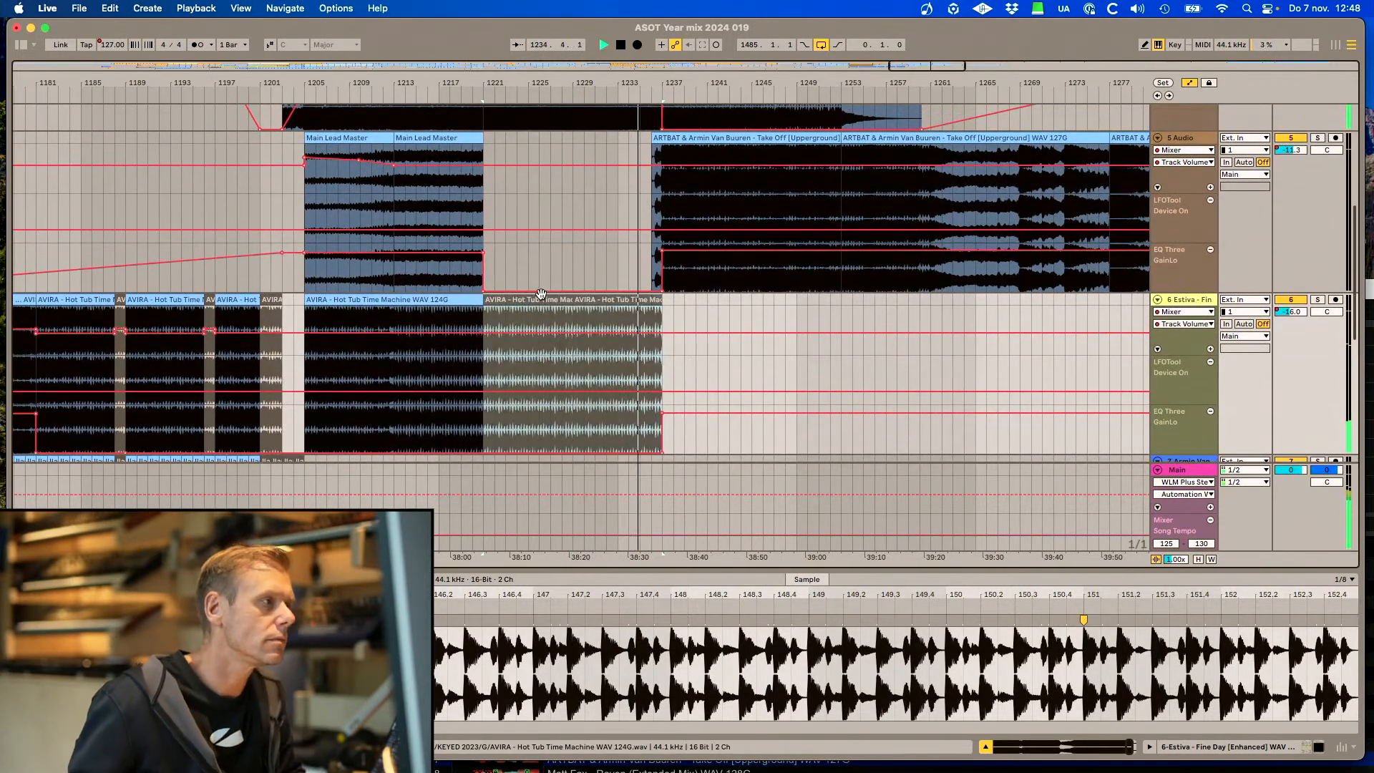
Split the Take Off clip on the 5 Audio track at bar 1237 and copy its one-bar opening
click(461, 178)
key(space)
key(space)
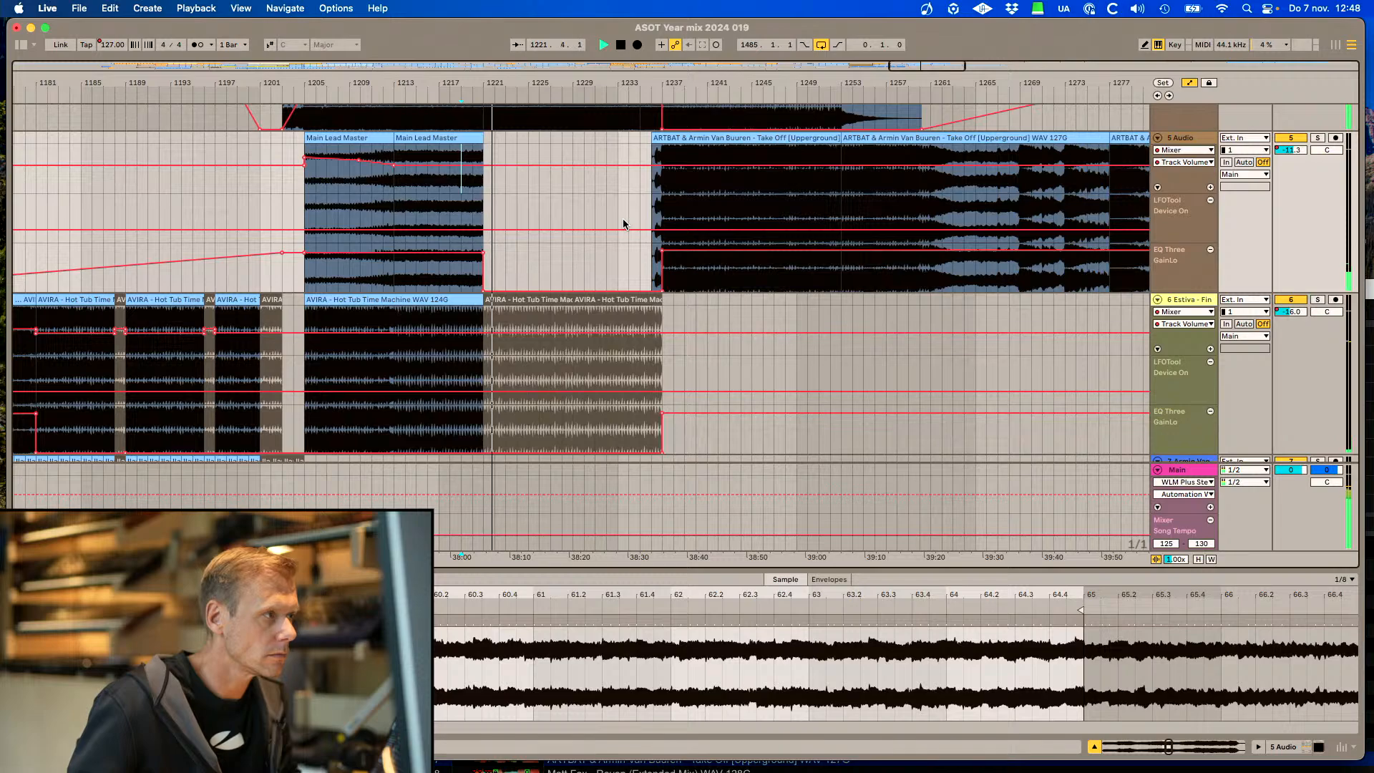
click(662, 189)
key(super+e)
click(659, 138)
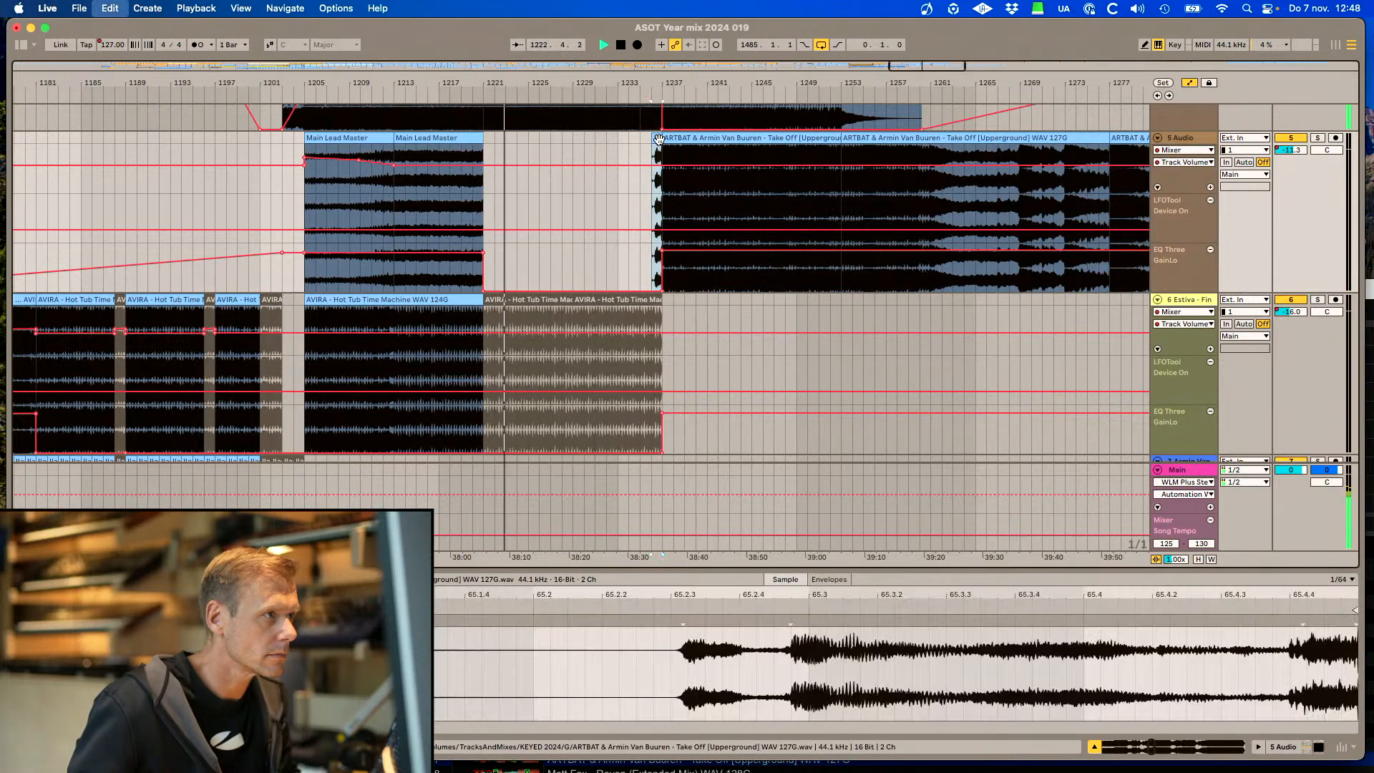
Paste the one-bar Take Off opening at bar 1204 on the 5 Audio track, just before the Main Lead Master clip
scroll(572, 186, left, 6)
click(507, 201)
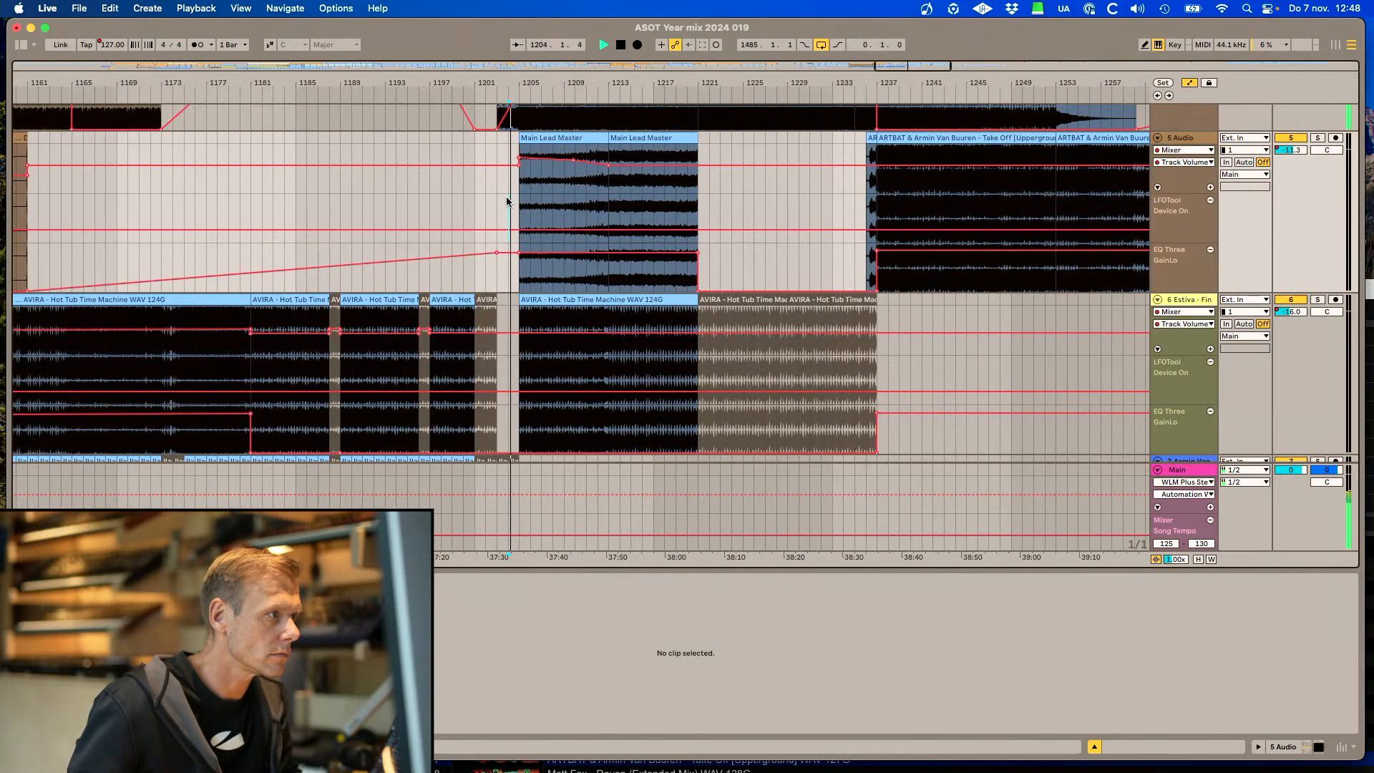
scroll(507, 202, down, 8)
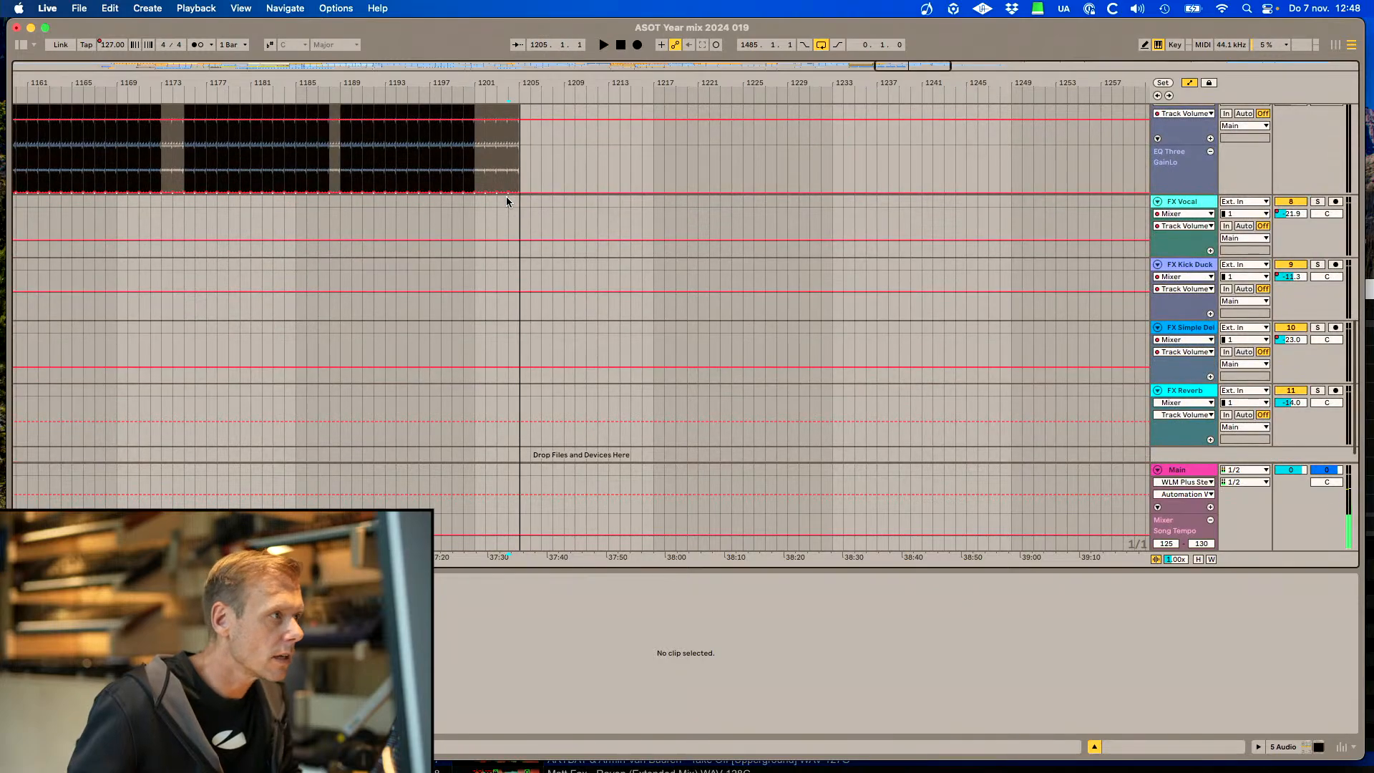
scroll(507, 202, up, 10)
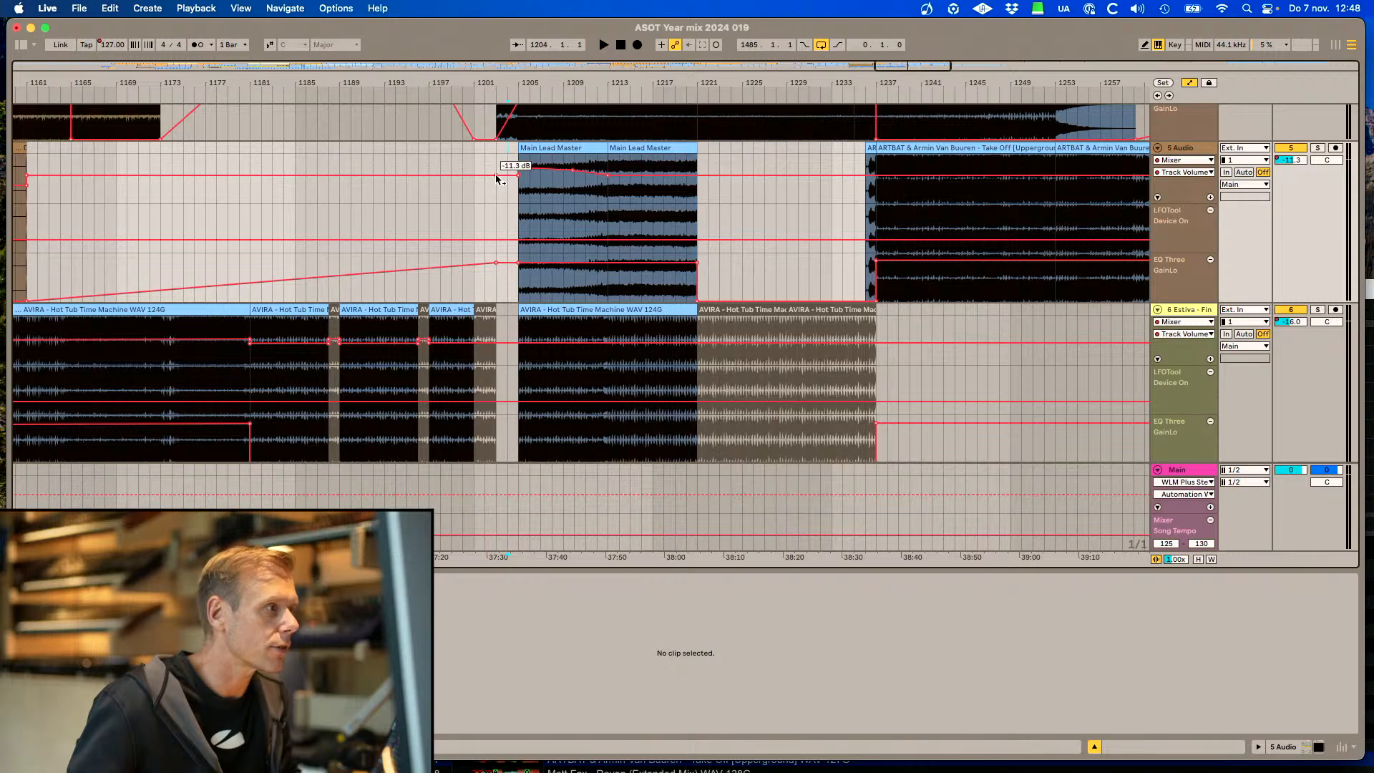
scroll(497, 179, up, 6)
scroll(497, 179, down, 4)
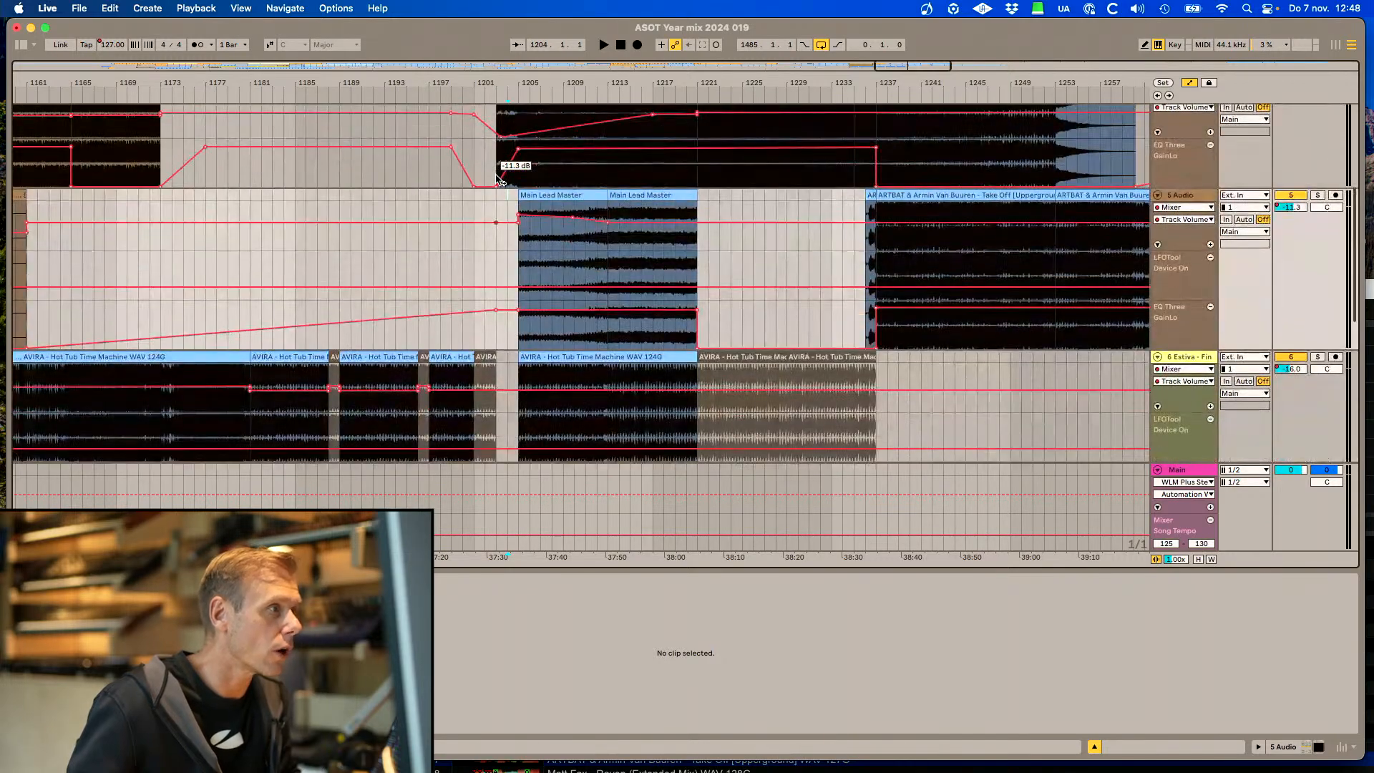
key(super+v)
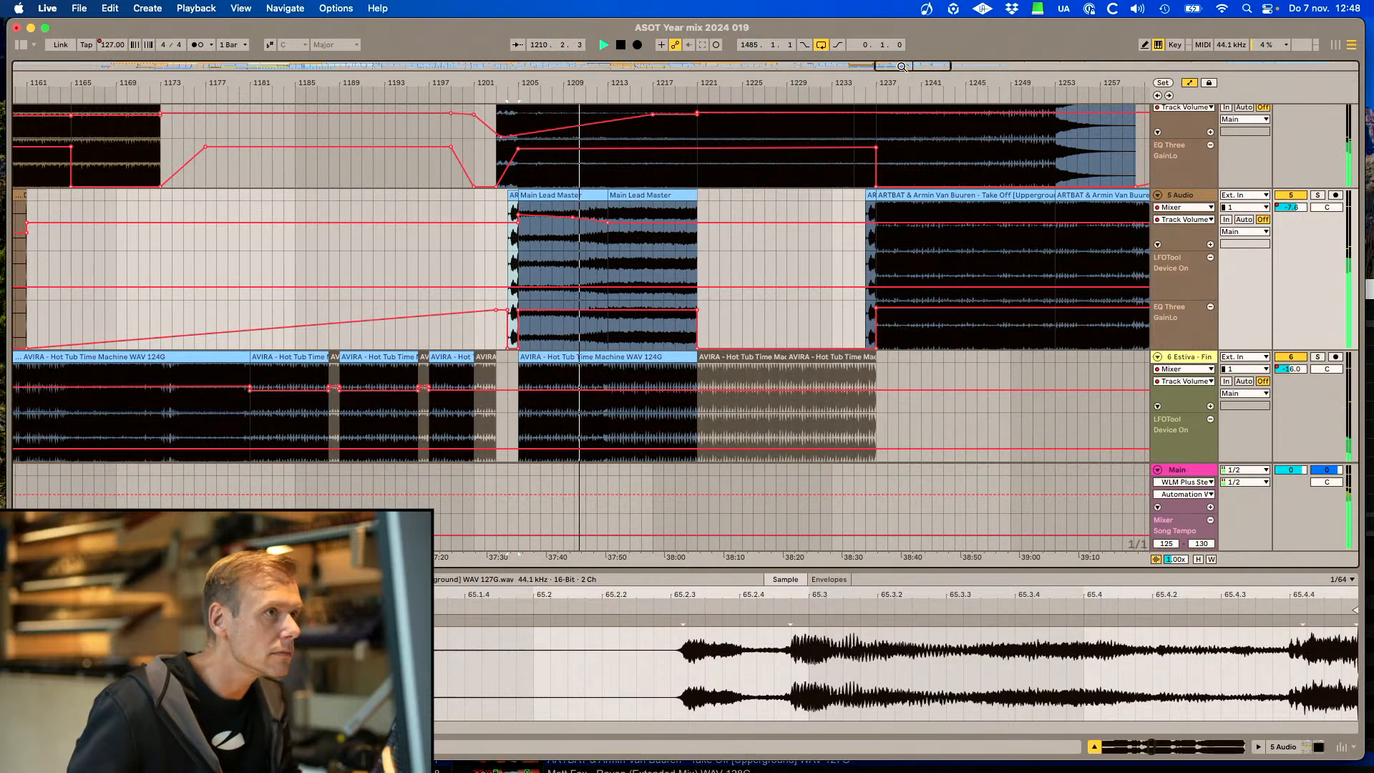
Reshape the 5 Audio track's GainLo automation into a downward ramp from bar 1204 to 1205, and play from bar 1202
scroll(565, 358, up, 5)
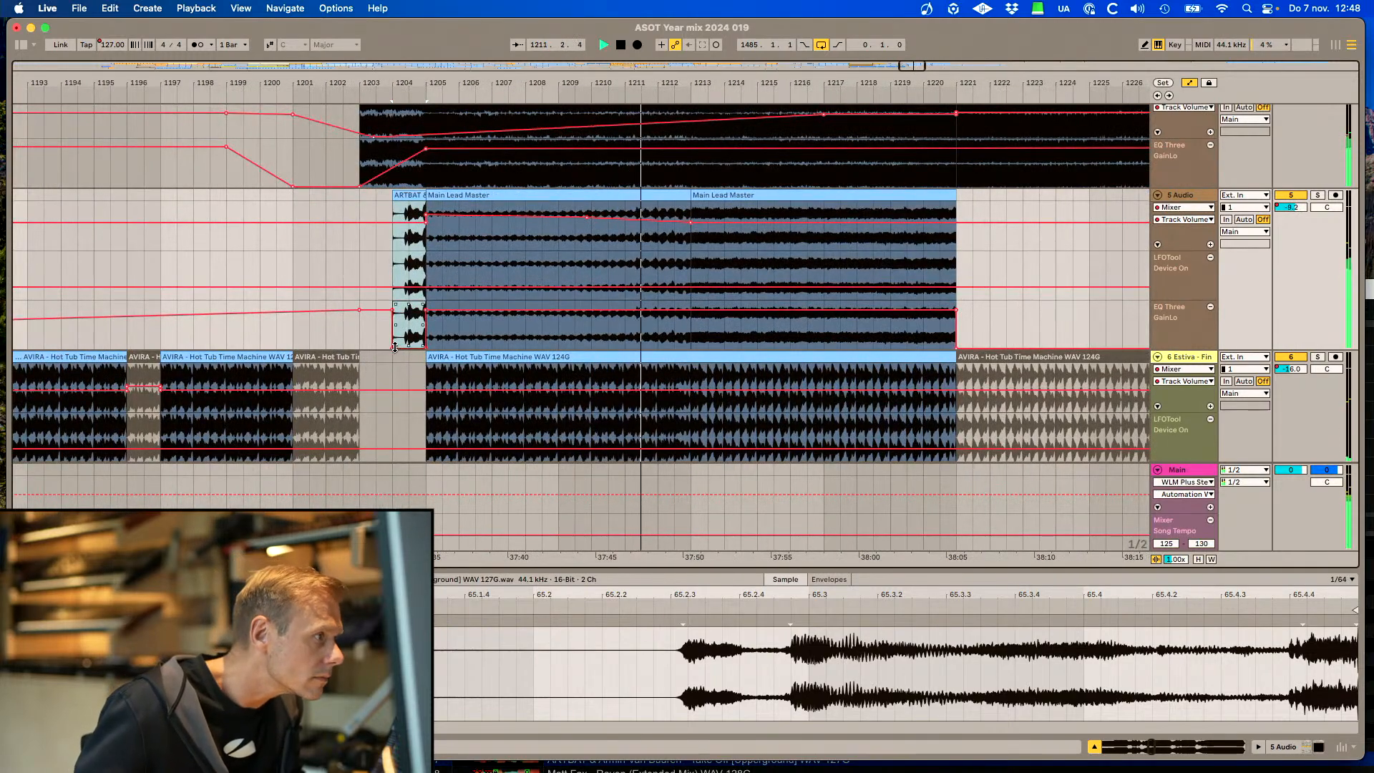
drag(393, 347, 414, 351)
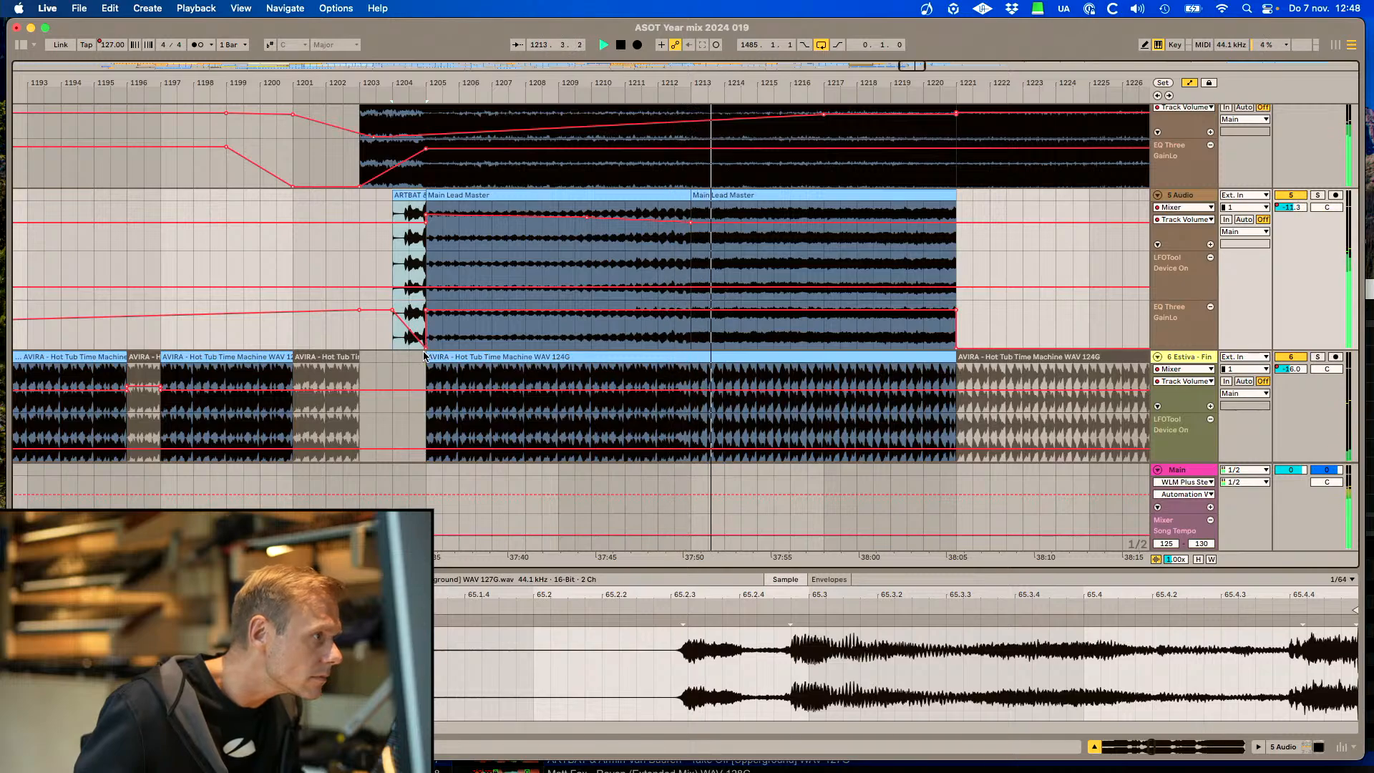
click(322, 331)
Split the Racing Spirit clip on the 3 Audio track at bar 1205
scroll(322, 331, up, 5)
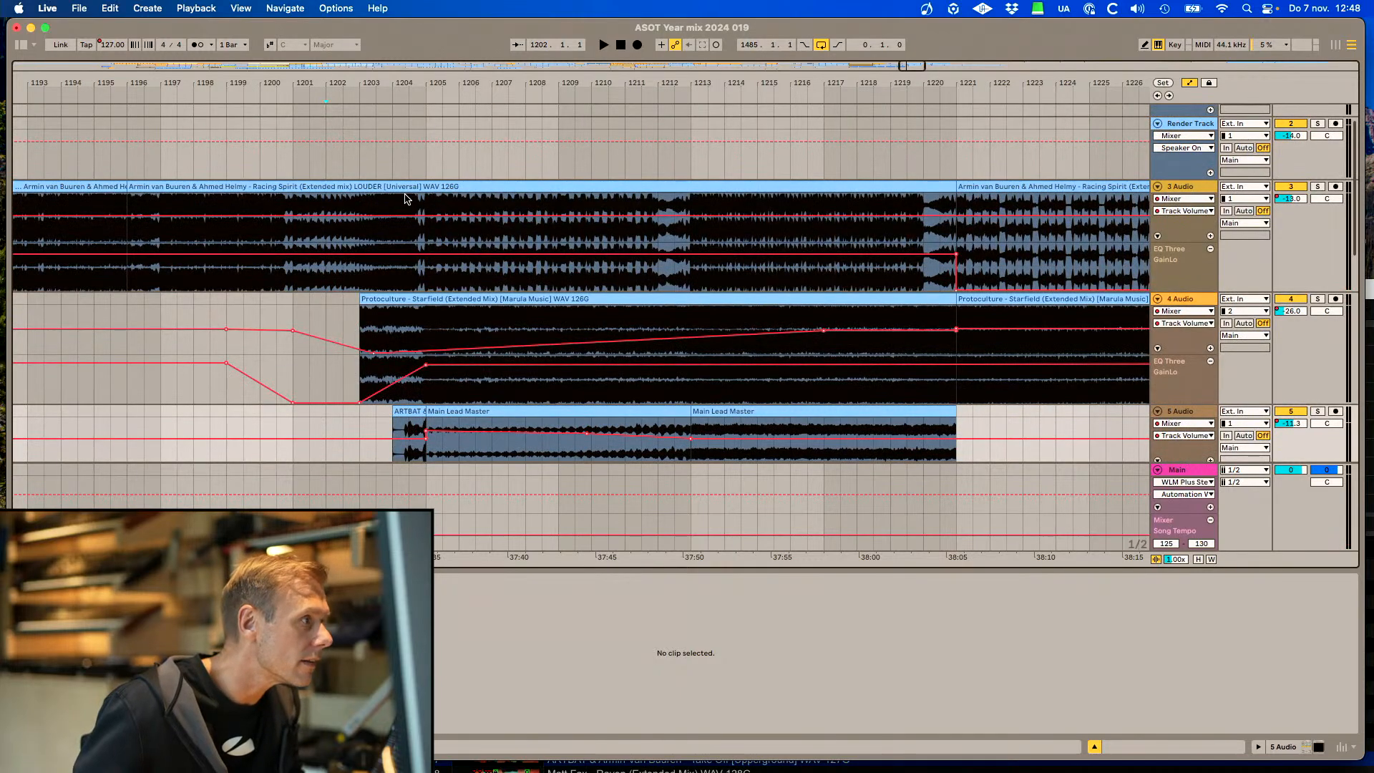
click(427, 203)
key(super+e)
Try trimming the last half bar of the Racing Spirit clip before bar 1205, listen to it, and extend the clip back to bar 1205
drag(426, 188, 408, 188)
key(super+z)
key(space)
click(386, 206)
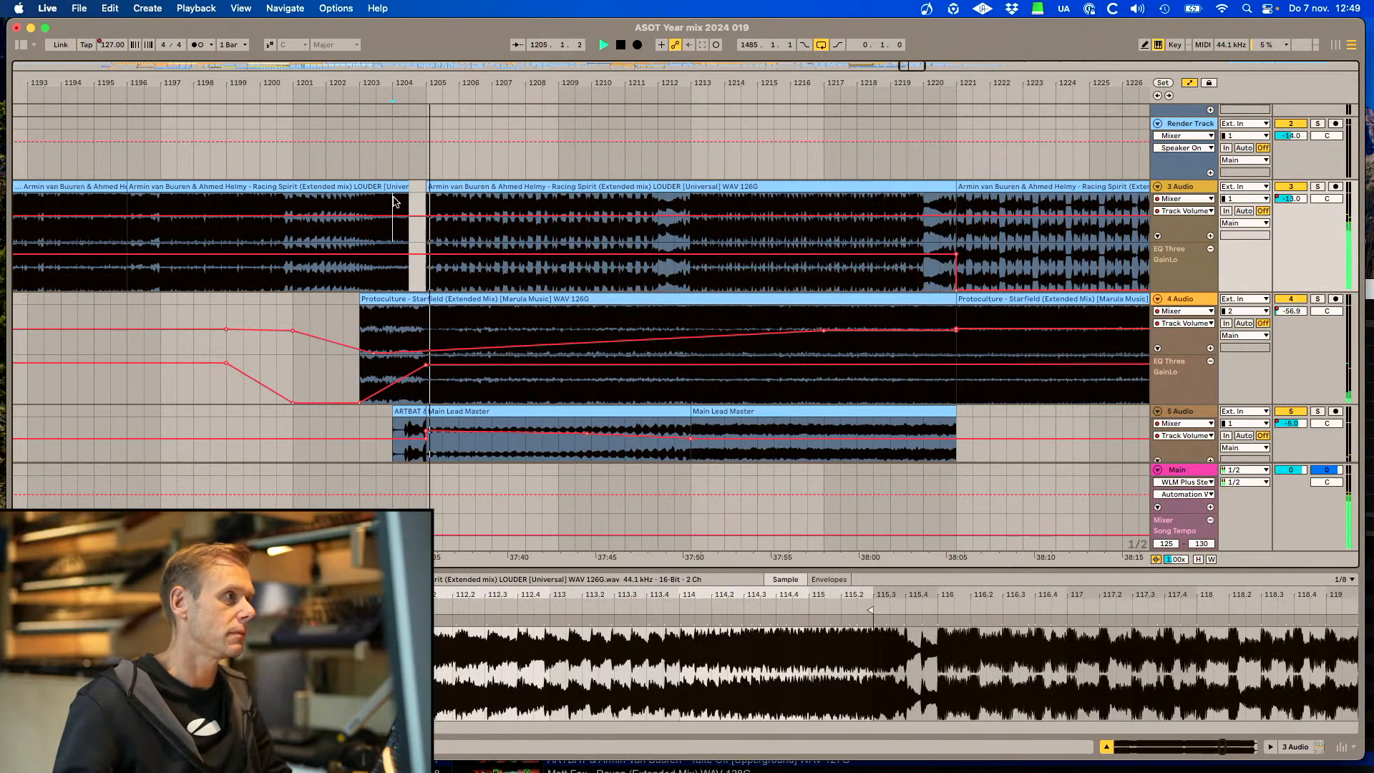
drag(408, 186, 426, 186)
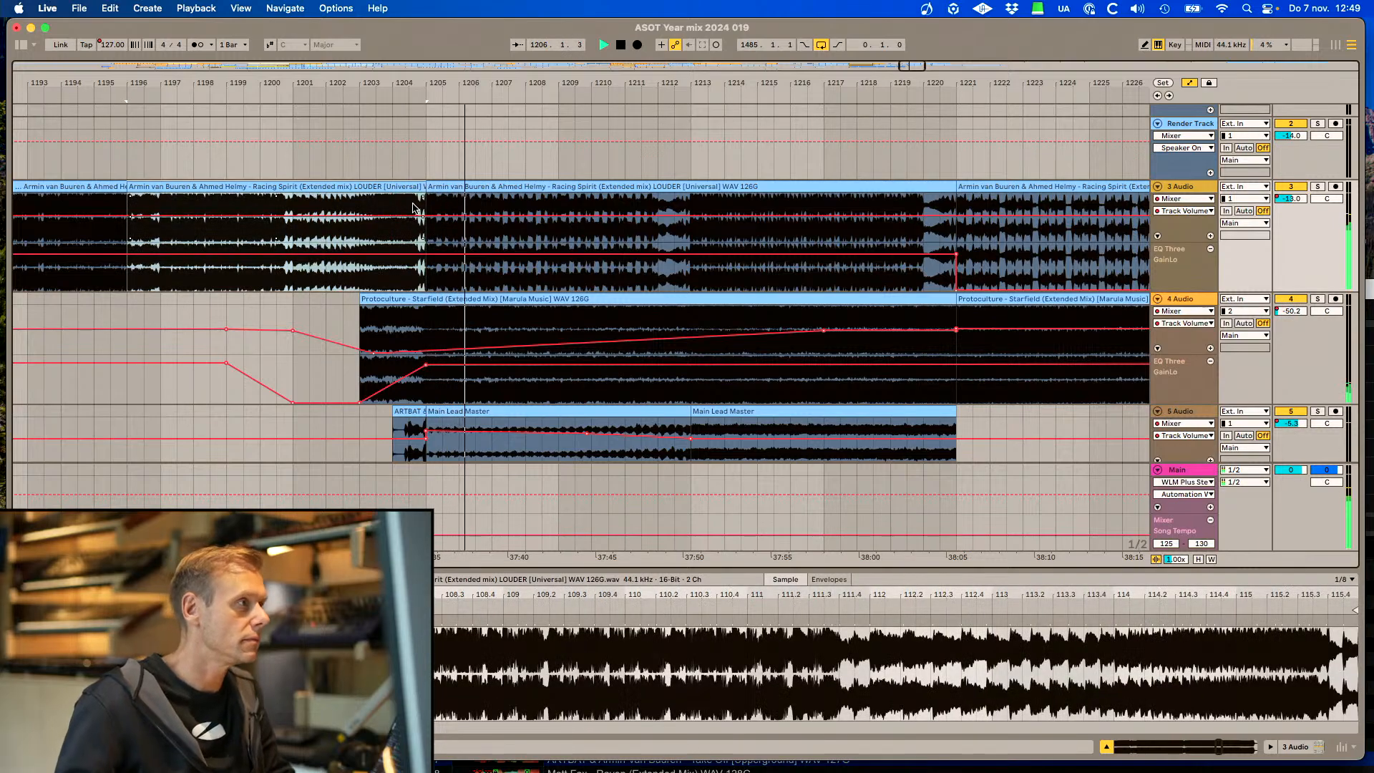
click(410, 206)
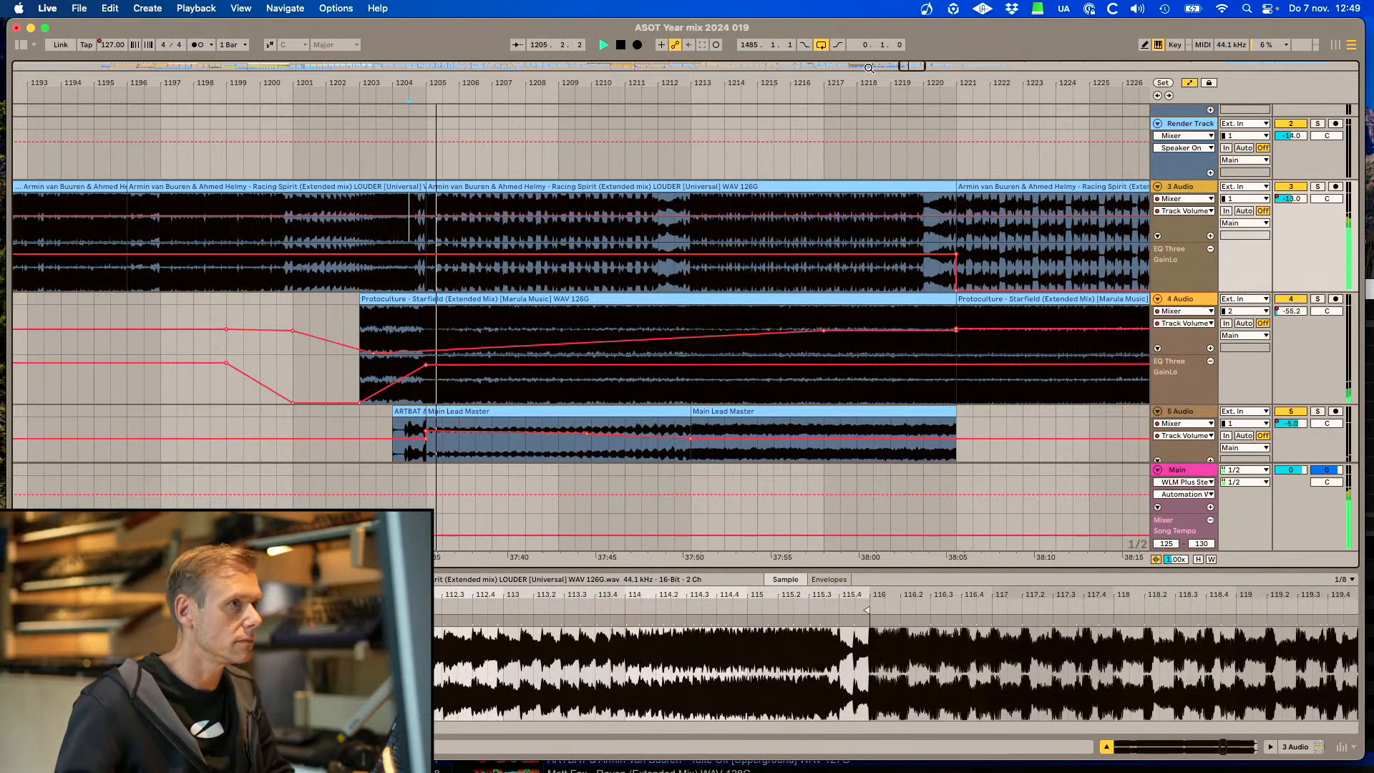
Split the Racing Spirit clip on the 3 Audio track at bar 1204.4, trim its earlier part back to 1204.3 and play the result
drag(907, 66, 907, 108)
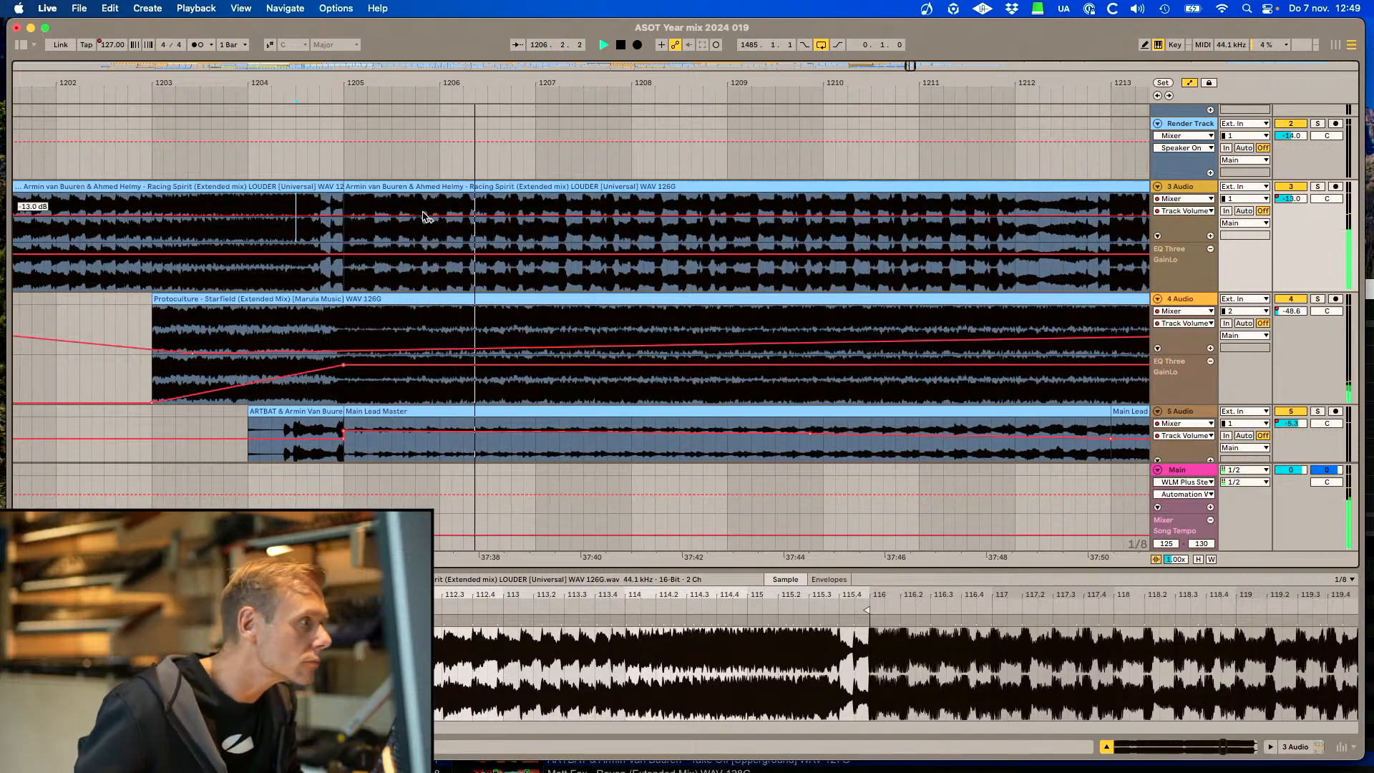
click(319, 204)
key(super+e)
drag(316, 186, 295, 187)
click(247, 204)
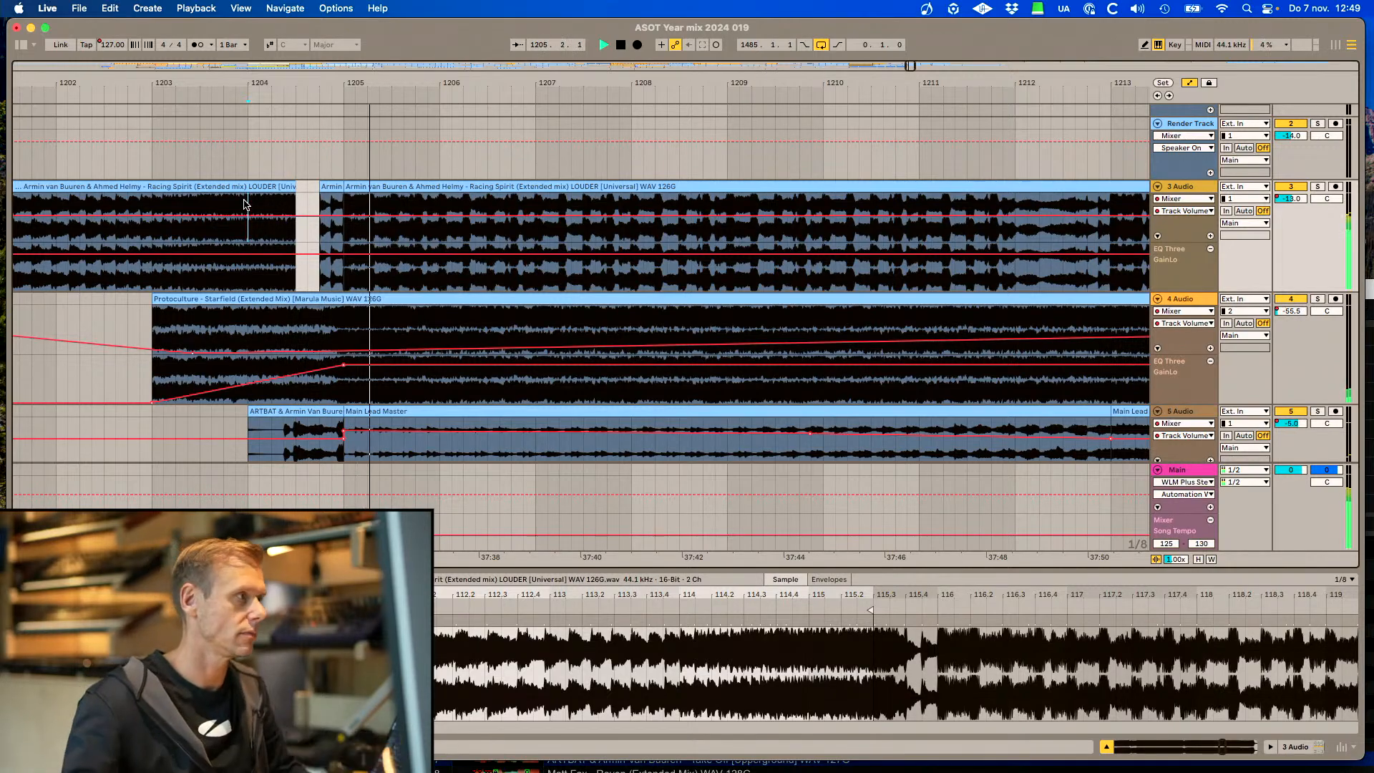
Restore the trimmed Racing Spirit beat as a separate clip from bar 1204.3 to 1204.4 and lower its GainLo to the minimum
mouse_move(295, 207)
mouse_down()
mouse_move(324, 211)
mouse_move(309, 288)
mouse_up()
click(295, 200)
key(super+e)
click(306, 187)
click(246, 279)
key(space)
key(space)
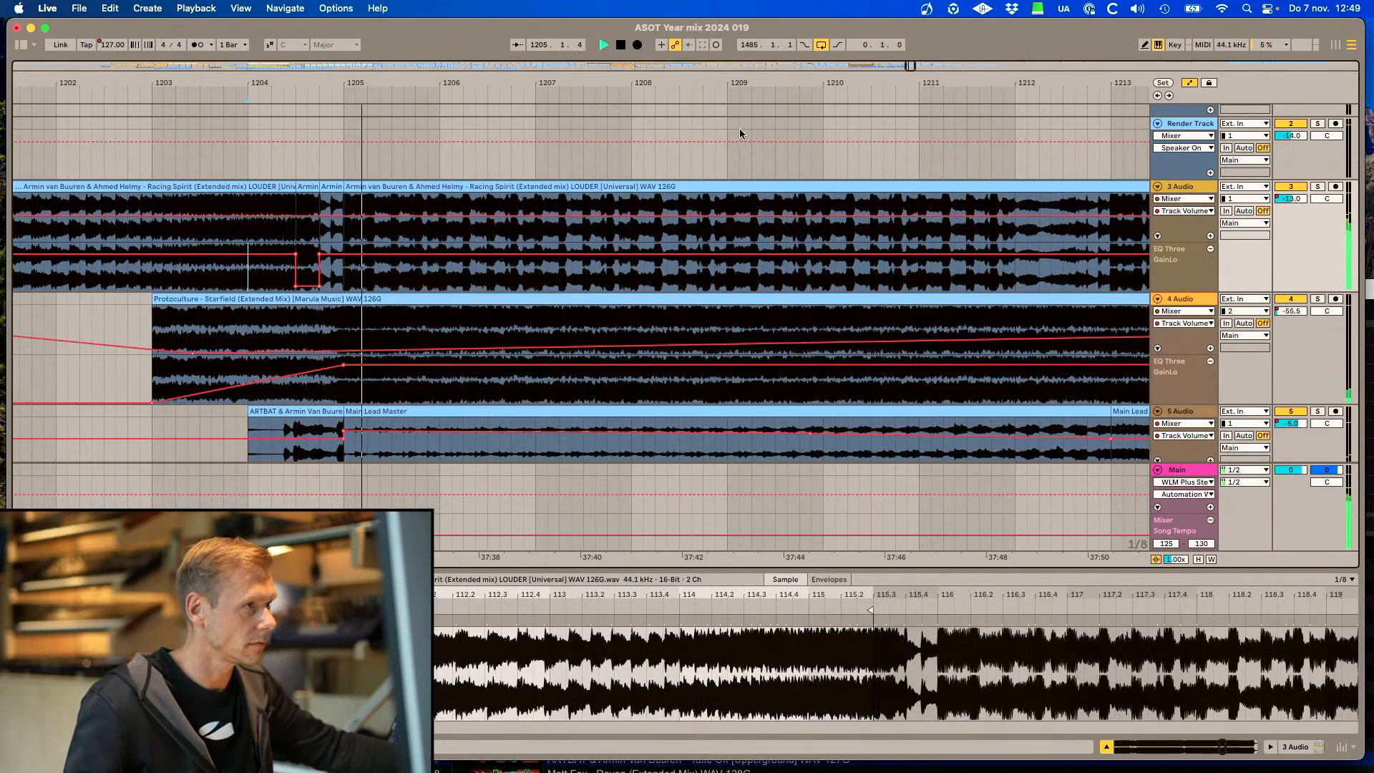
Listen through the transition from Racing Spirit and Starfield into Take Off from around bar 1236
drag(919, 63, 916, 21)
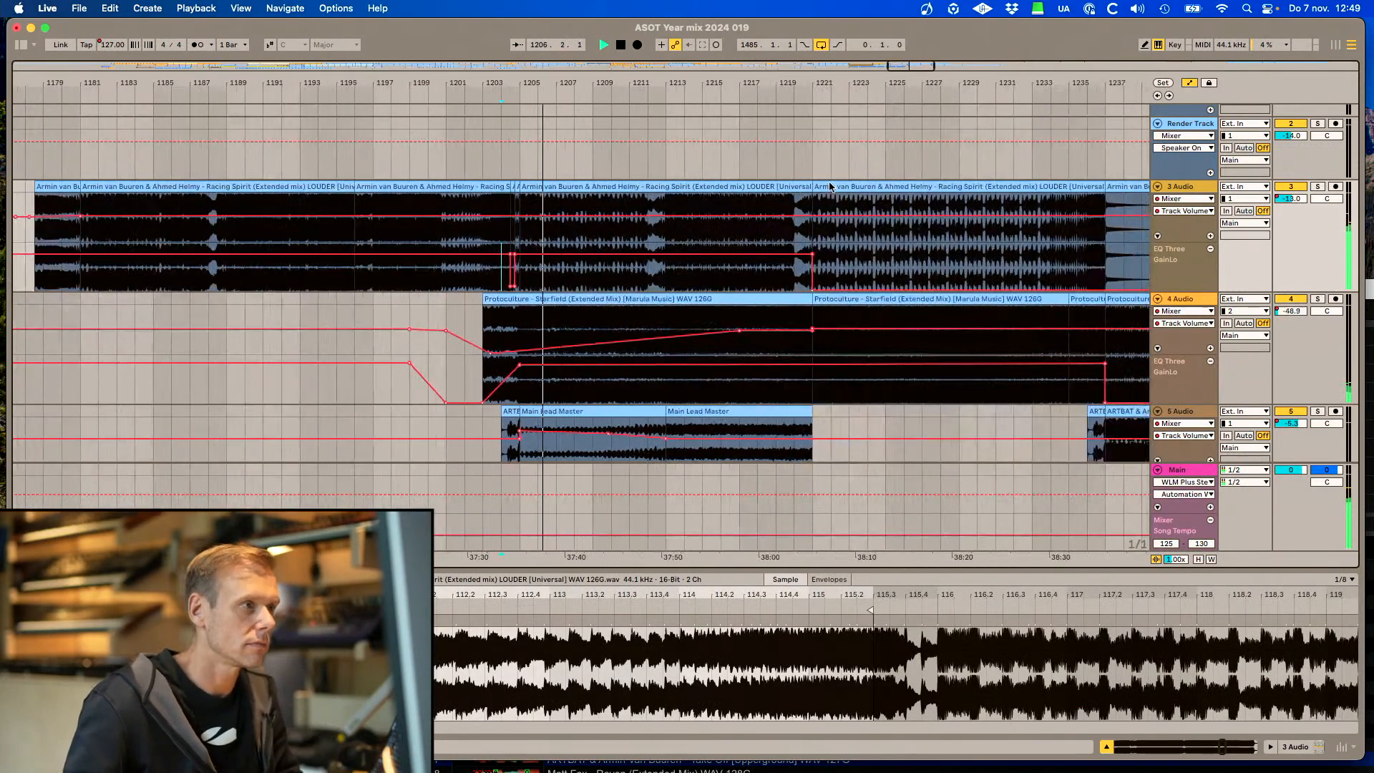
scroll(788, 254, right, 3)
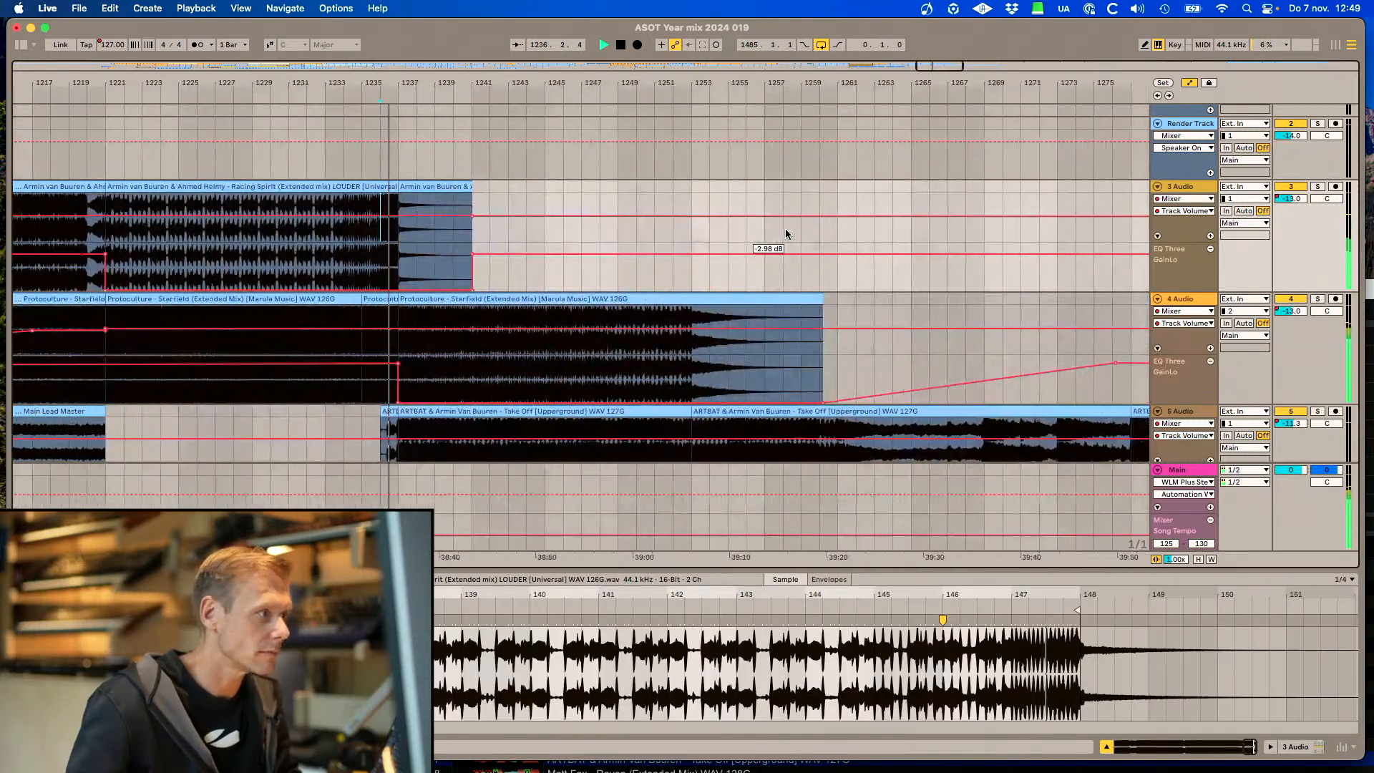
scroll(784, 234, down, 5)
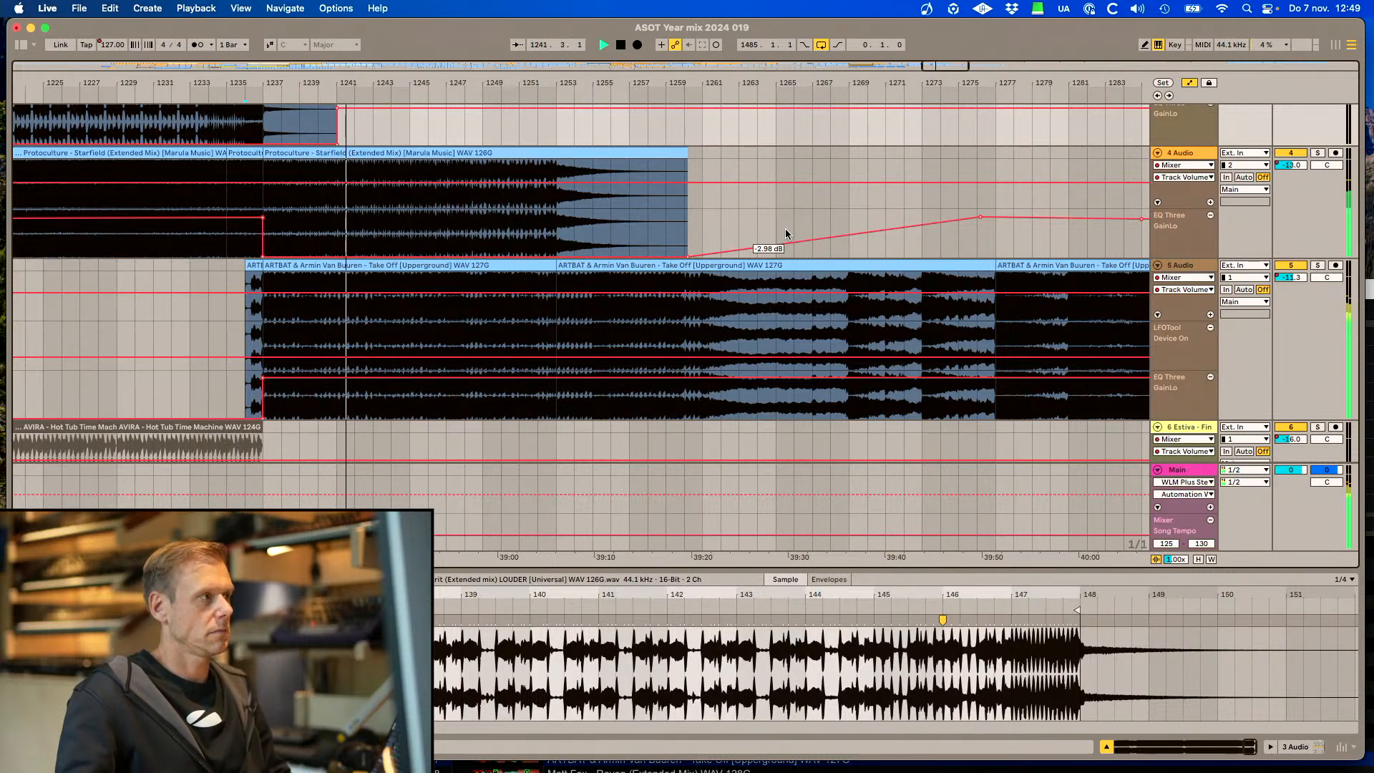
click(494, 210)
click(483, 209)
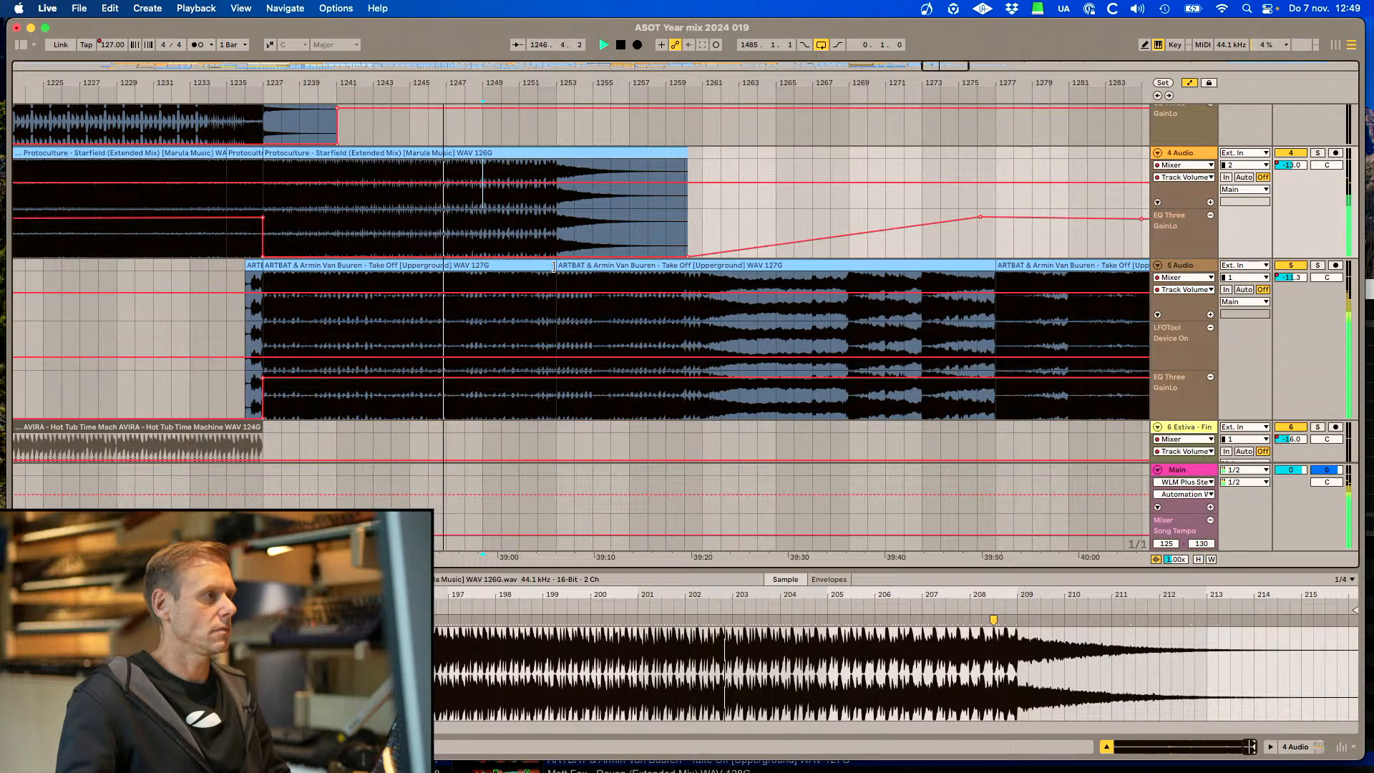
Extend the last Take Off clip on 5 Audio to the end of the song, around bar 1360, and hold its GainLo at 0.55 dB
drag(212, 83, 212, 57)
drag(930, 65, 929, 56)
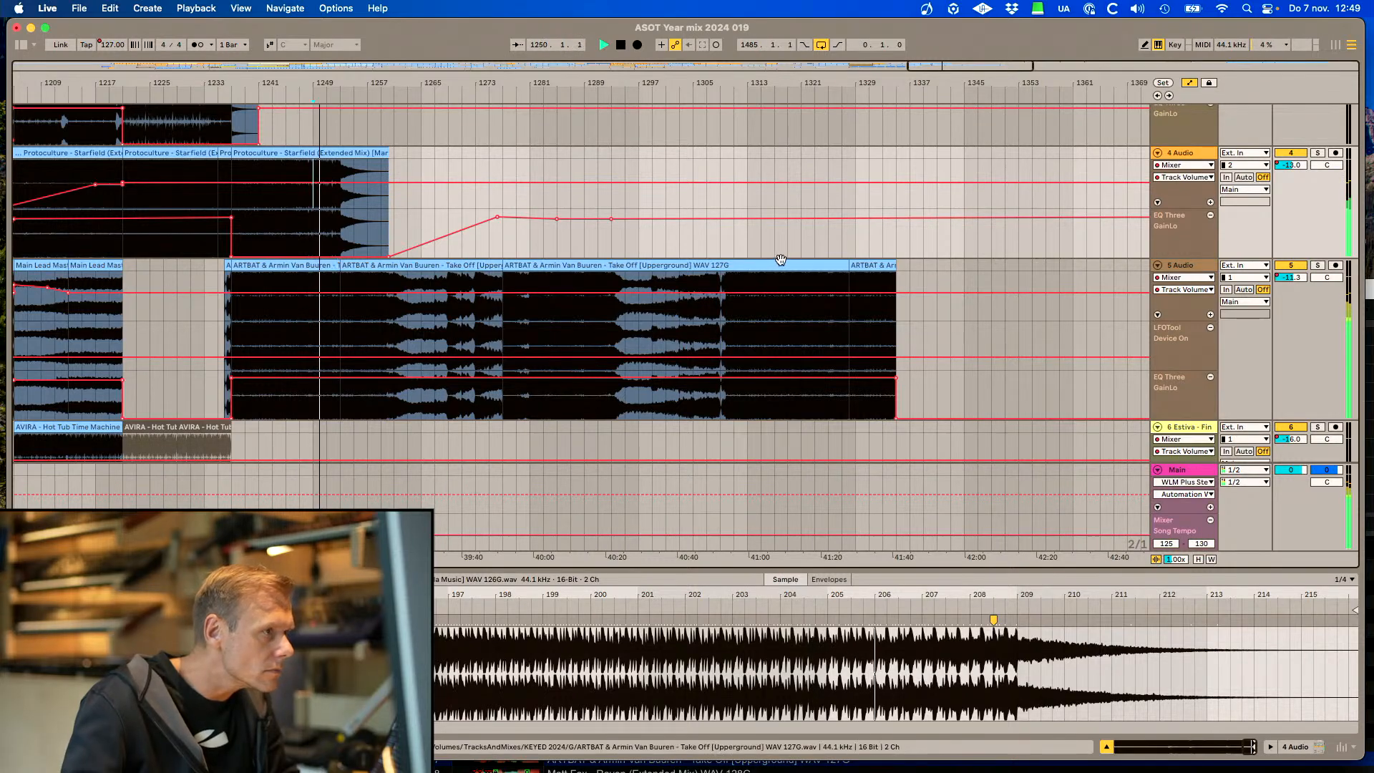
drag(850, 265, 1144, 300)
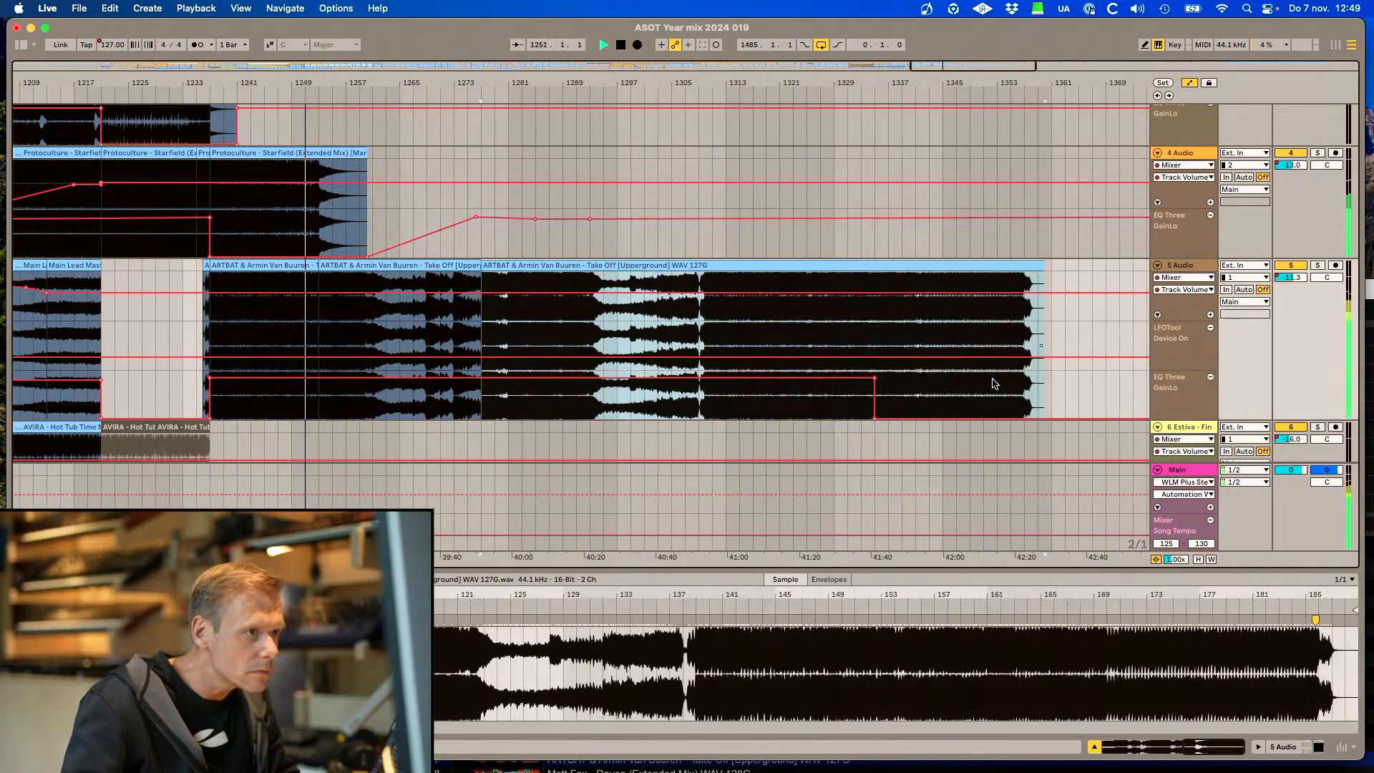
drag(878, 418, 879, 383)
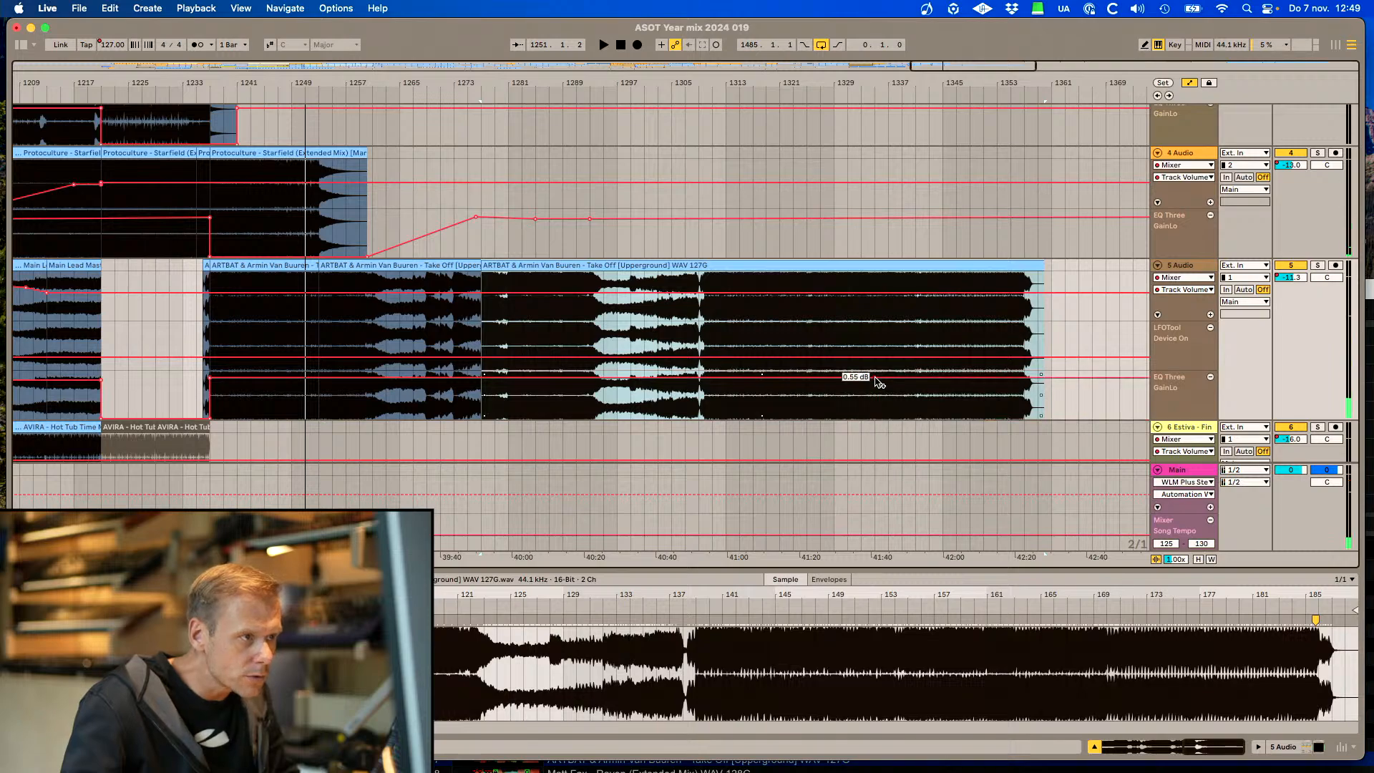
Listen to the Take Off clip on the first Render Track from bar 1361 with that track soloed
click(915, 325)
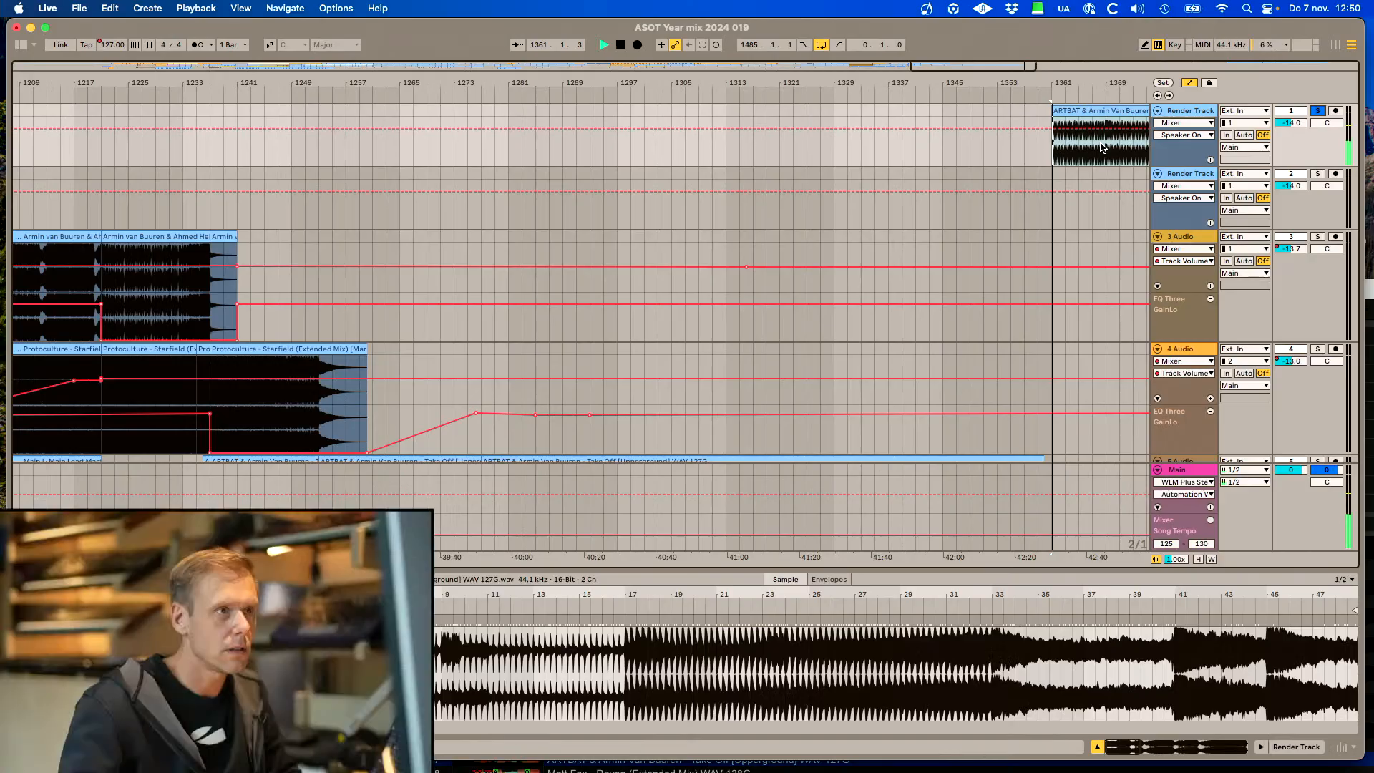
scroll(1102, 147, right, 10)
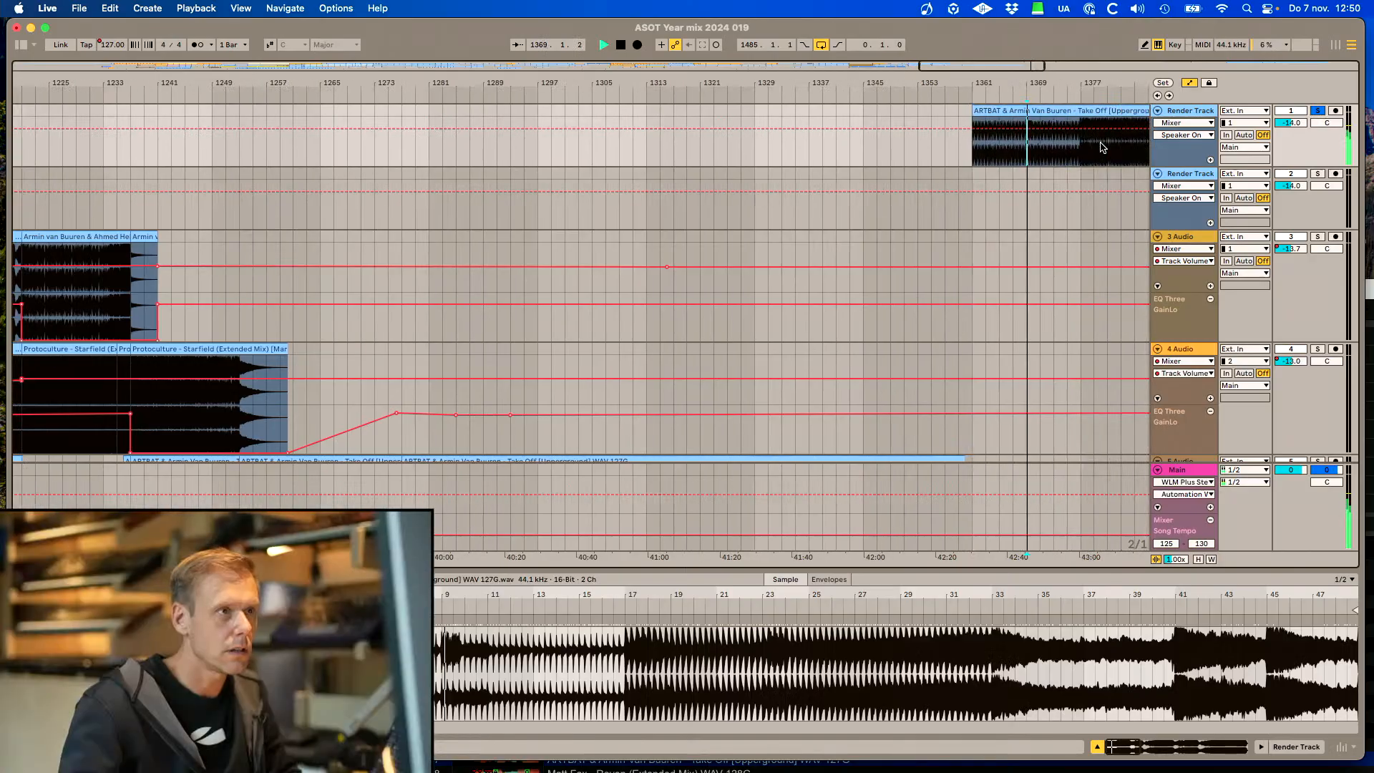
scroll(1101, 147, right, 10)
scroll(967, 149, left, 5)
scroll(967, 149, left, 5)
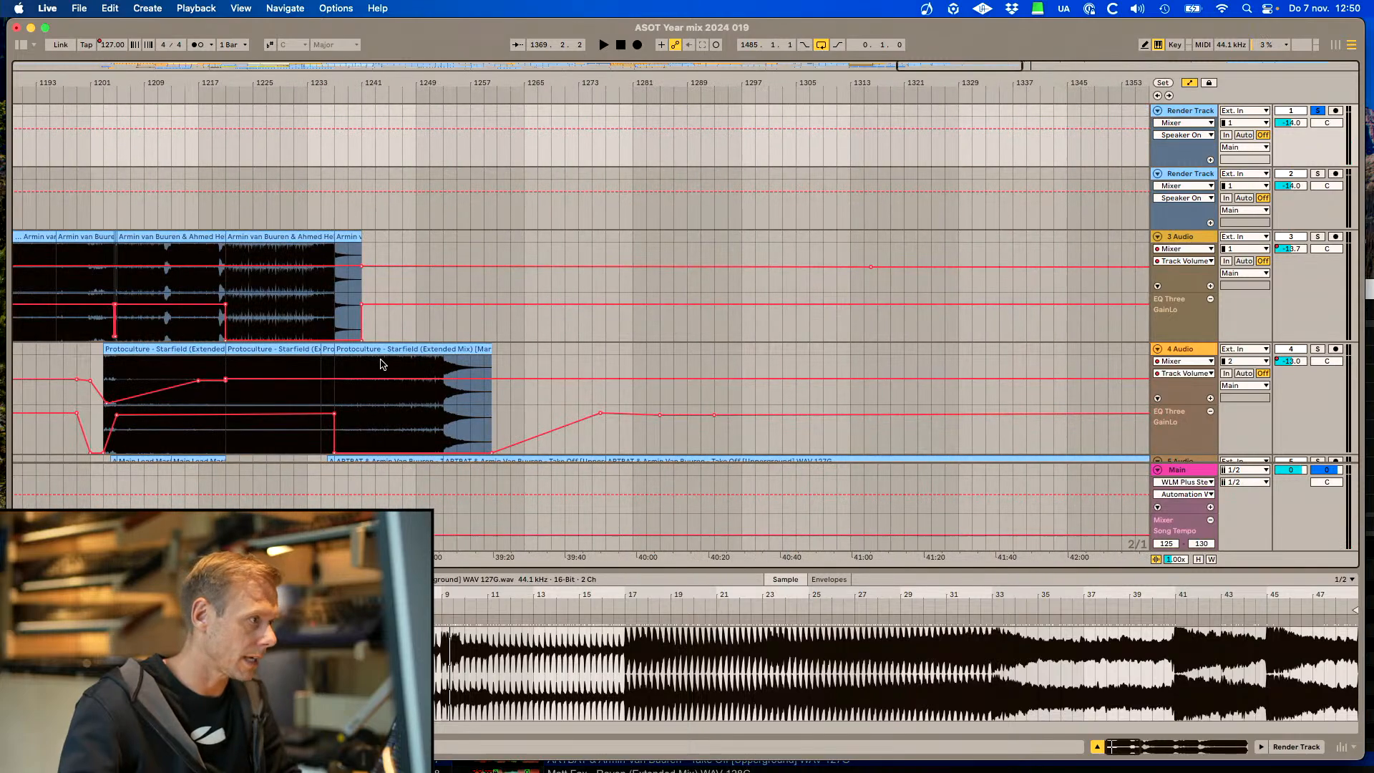
Unsolo the first Render Track, briefly solo 4 Audio, and listen to the Starfield clip from bar 1247
click(402, 365)
click(1318, 111)
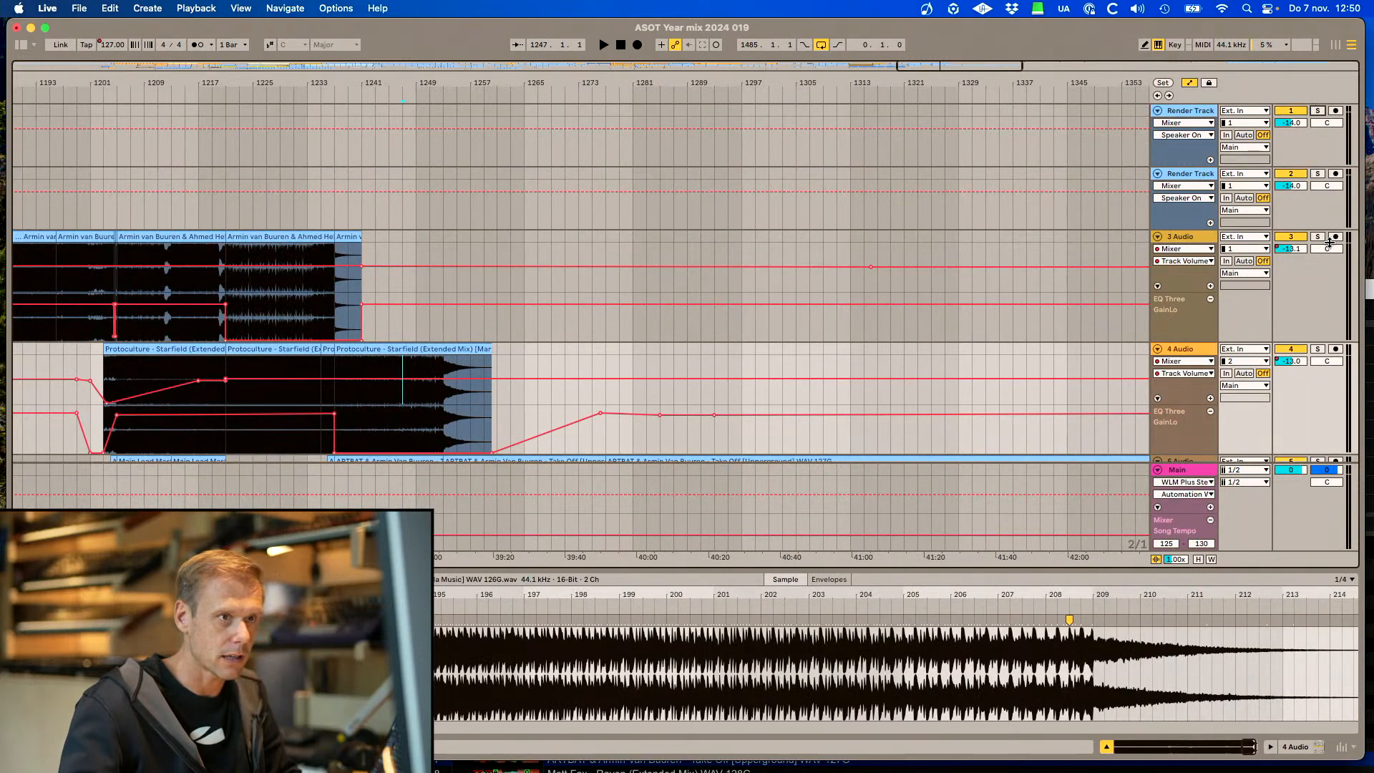
click(1318, 349)
key(space)
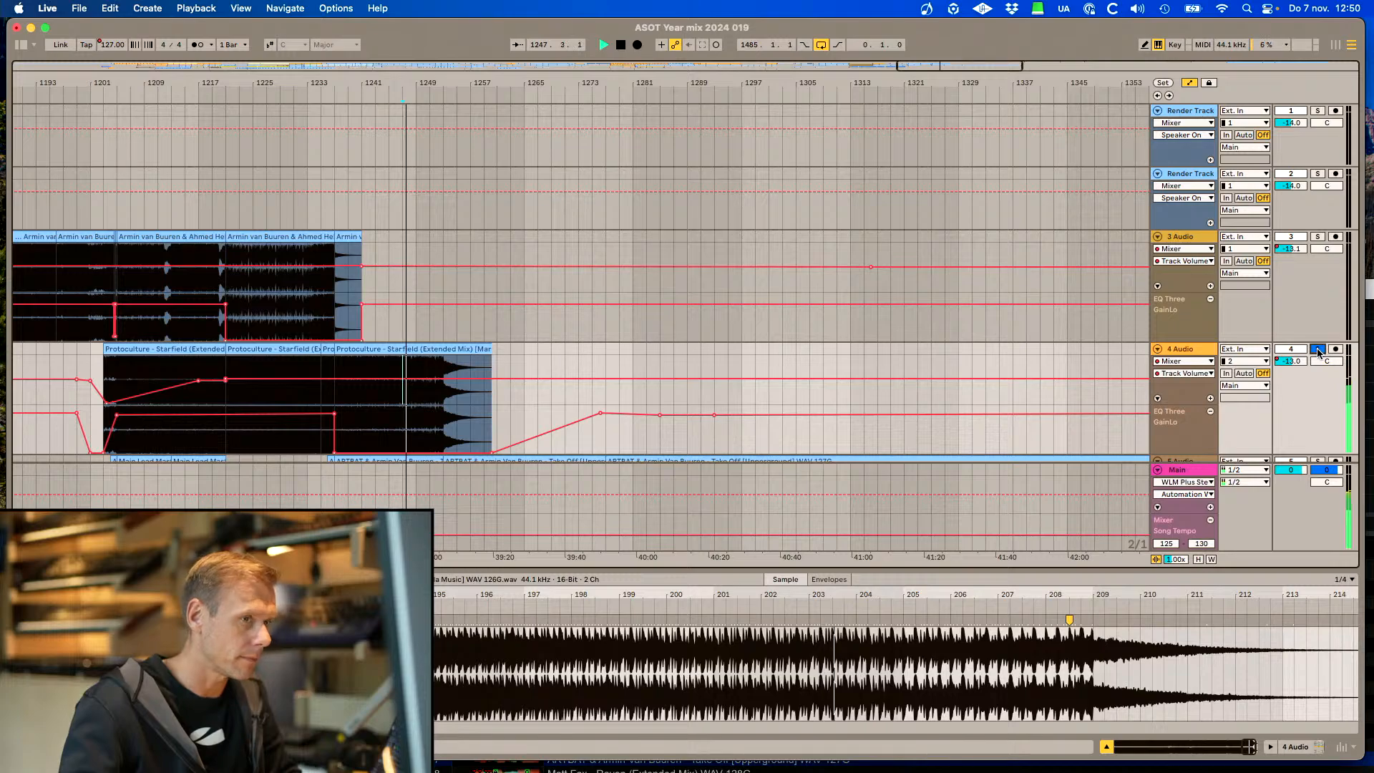
key(space)
click(1318, 349)
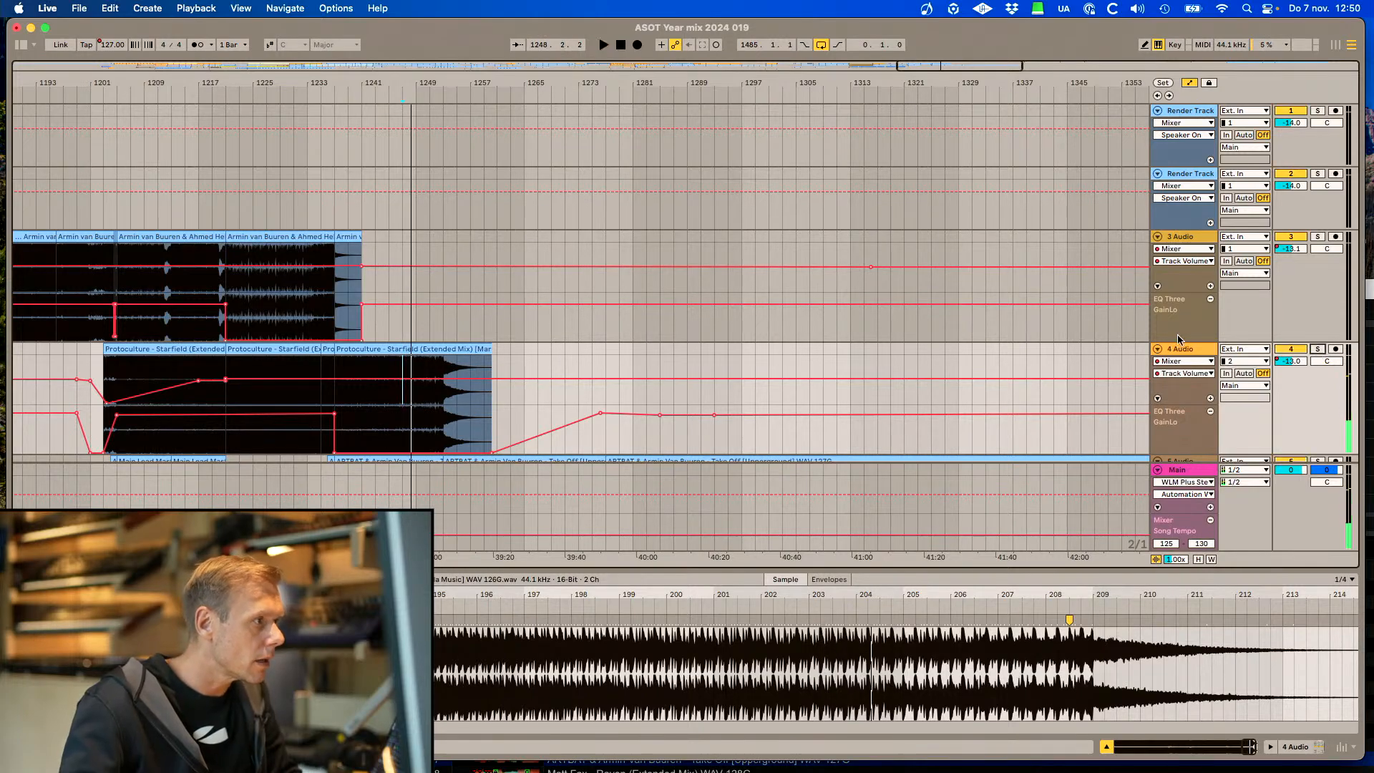
Place a full-length Starfield copy on the second Render Track at bar 1267, solo the track, and audition it around bars 1267 and 1299
drag(401, 348, 799, 200)
click(1317, 173)
key(space)
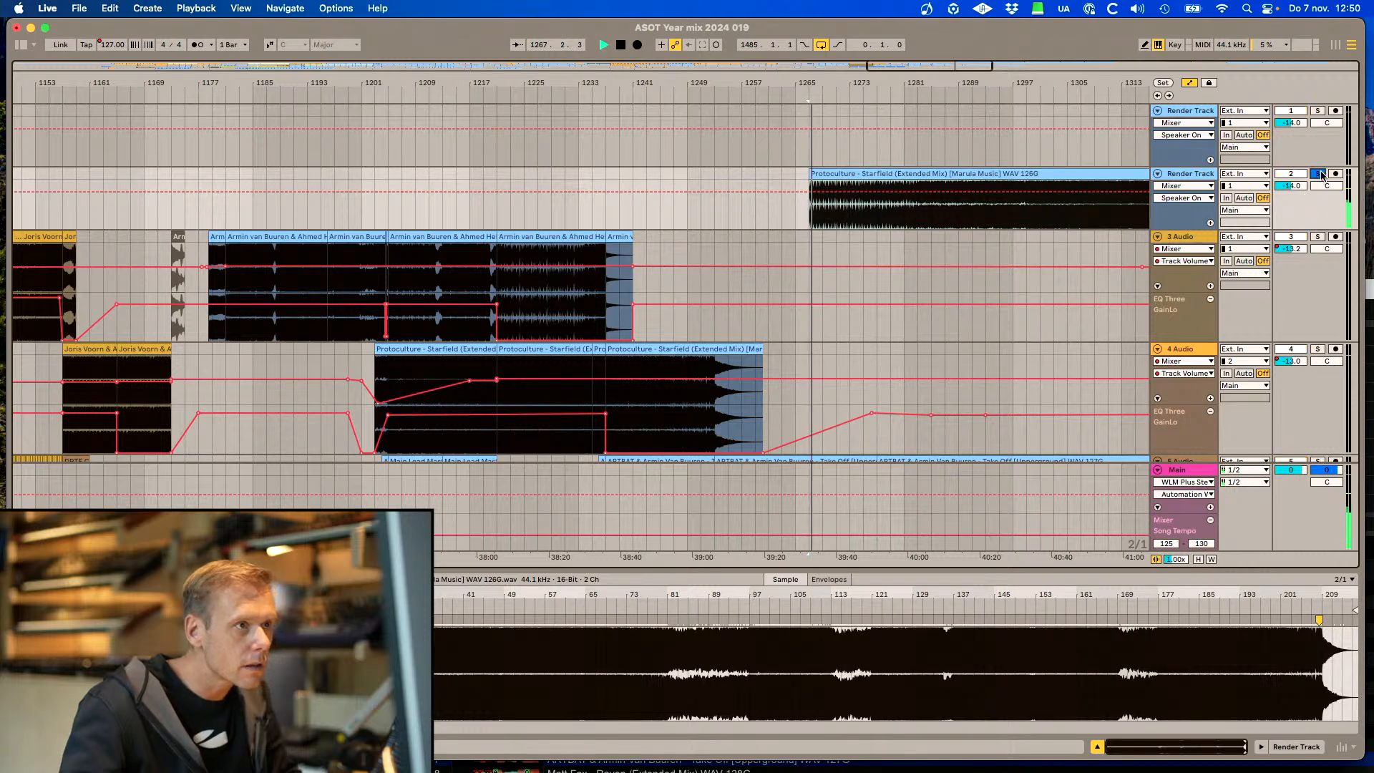
click(1024, 210)
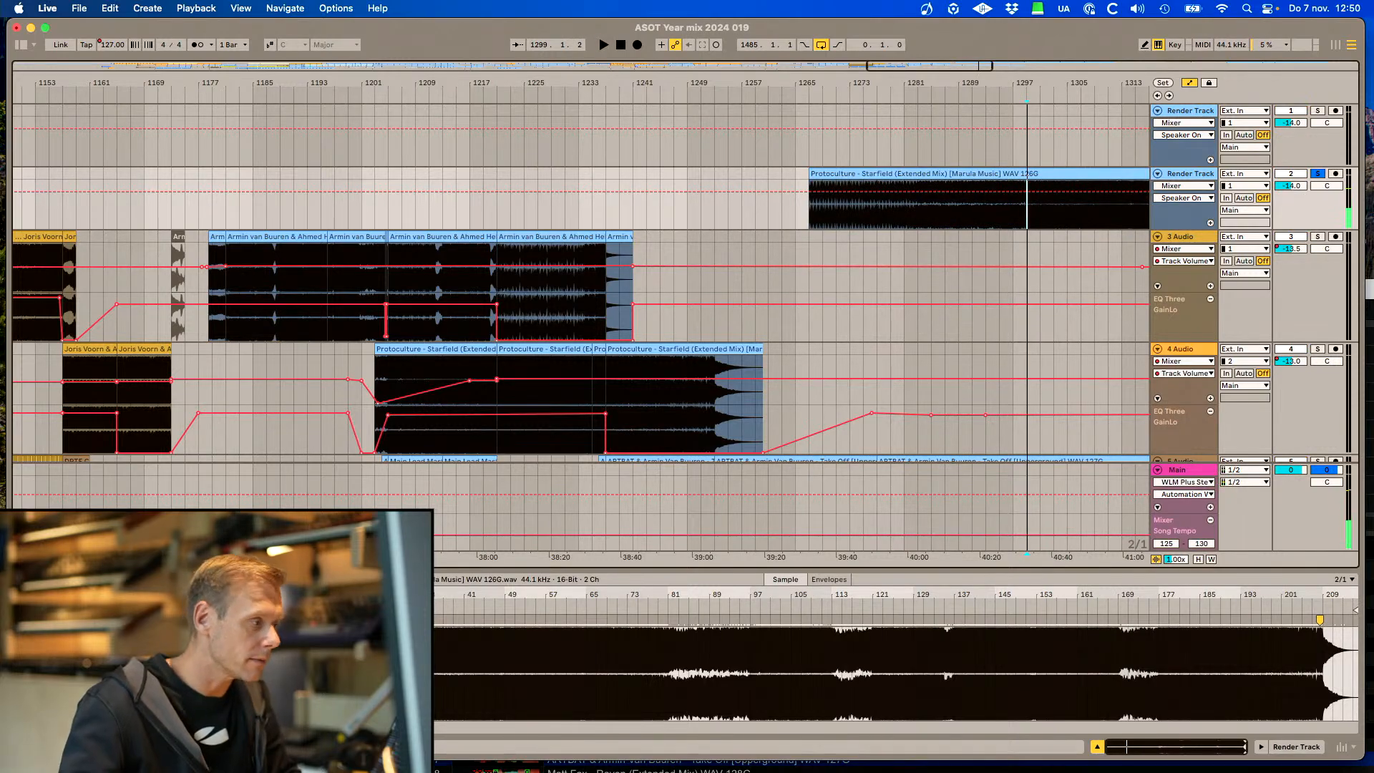
Switch to Finder, open the Protoculture - Starfield STEMS folder in ASOT Yearmix 2024, and preview Drums Master.wav
click(462, 750)
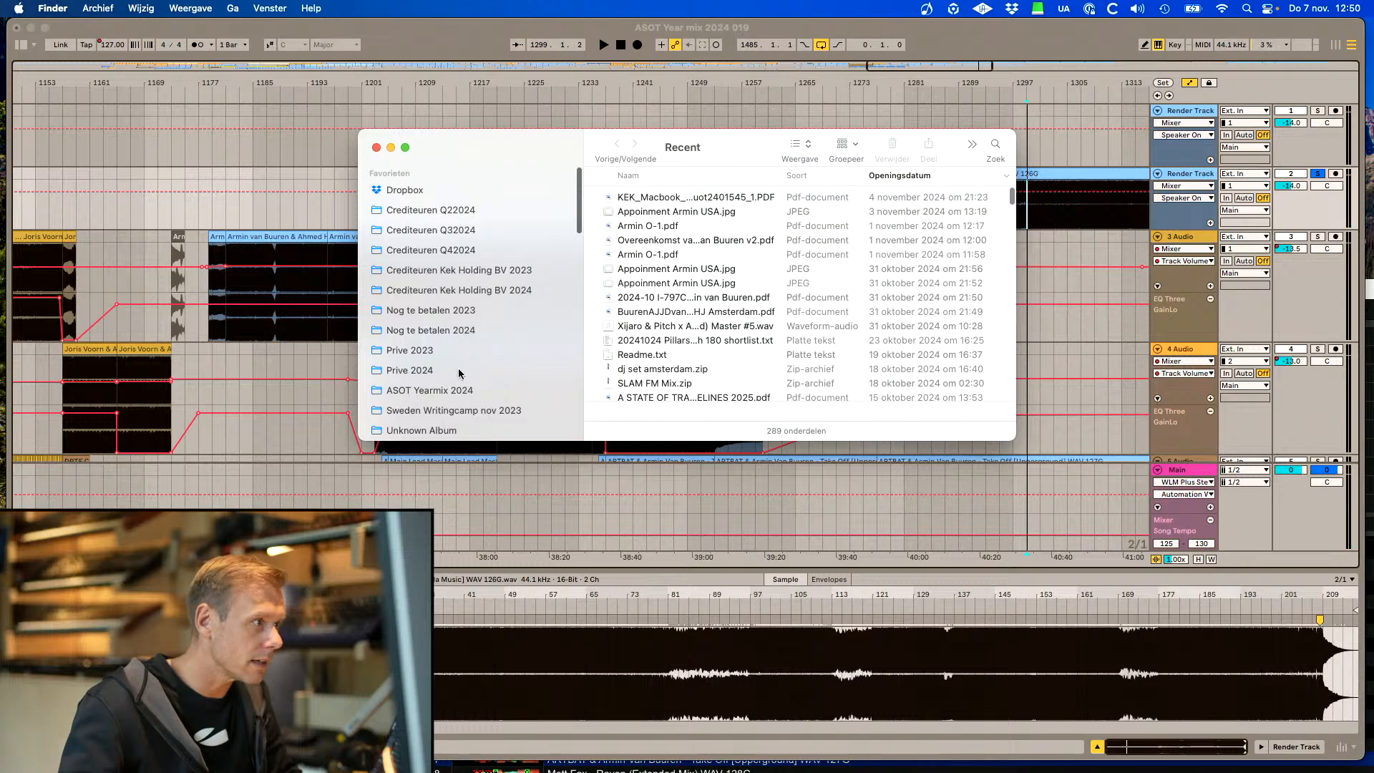
click(460, 395)
double_click(687, 212)
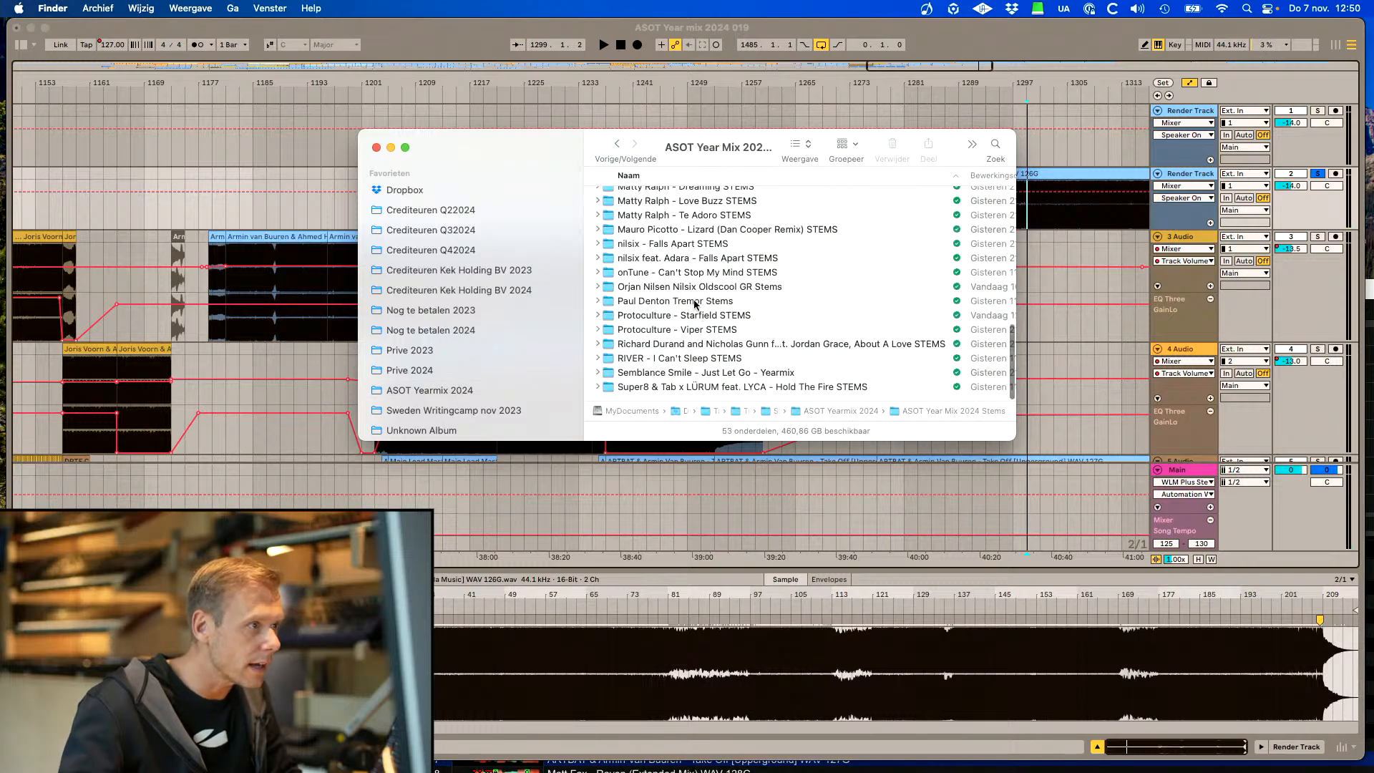
double_click(700, 316)
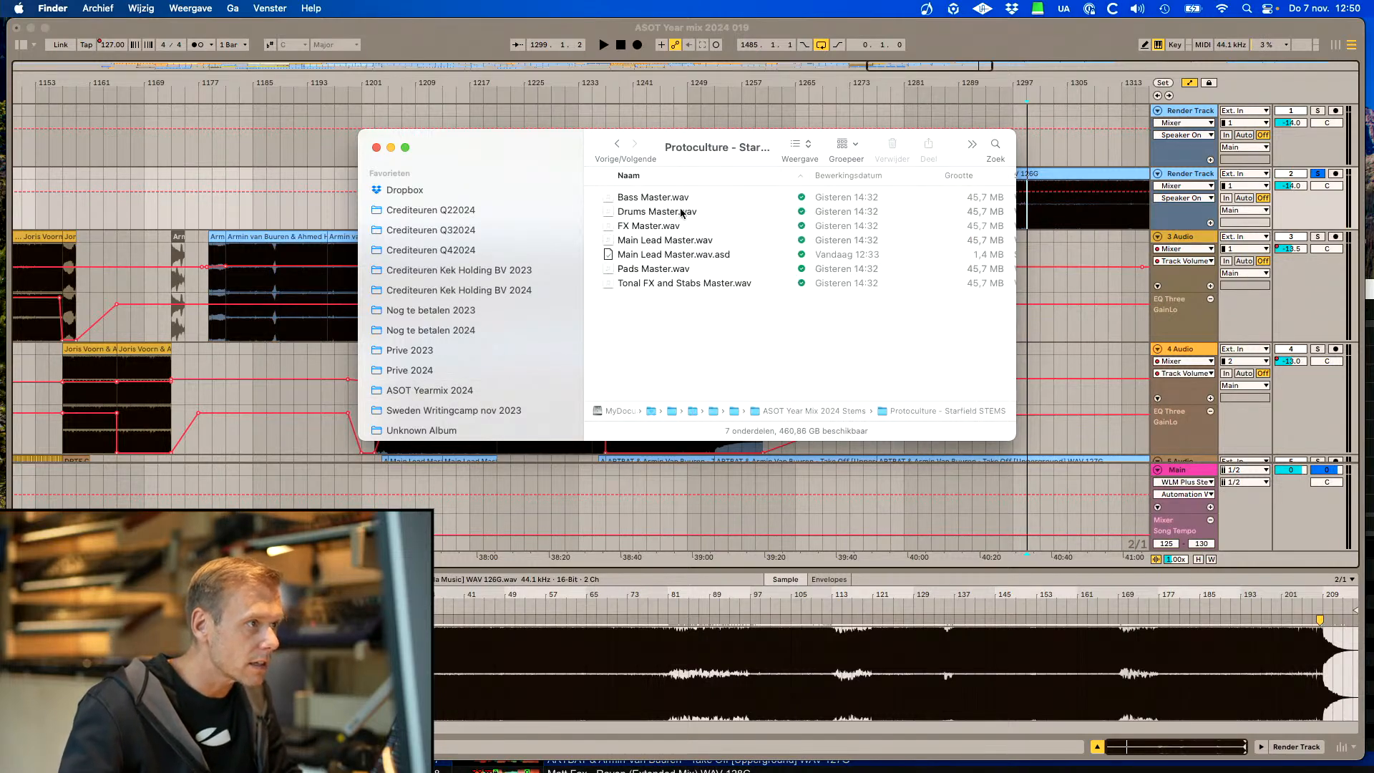
click(685, 214)
key(space)
click(634, 487)
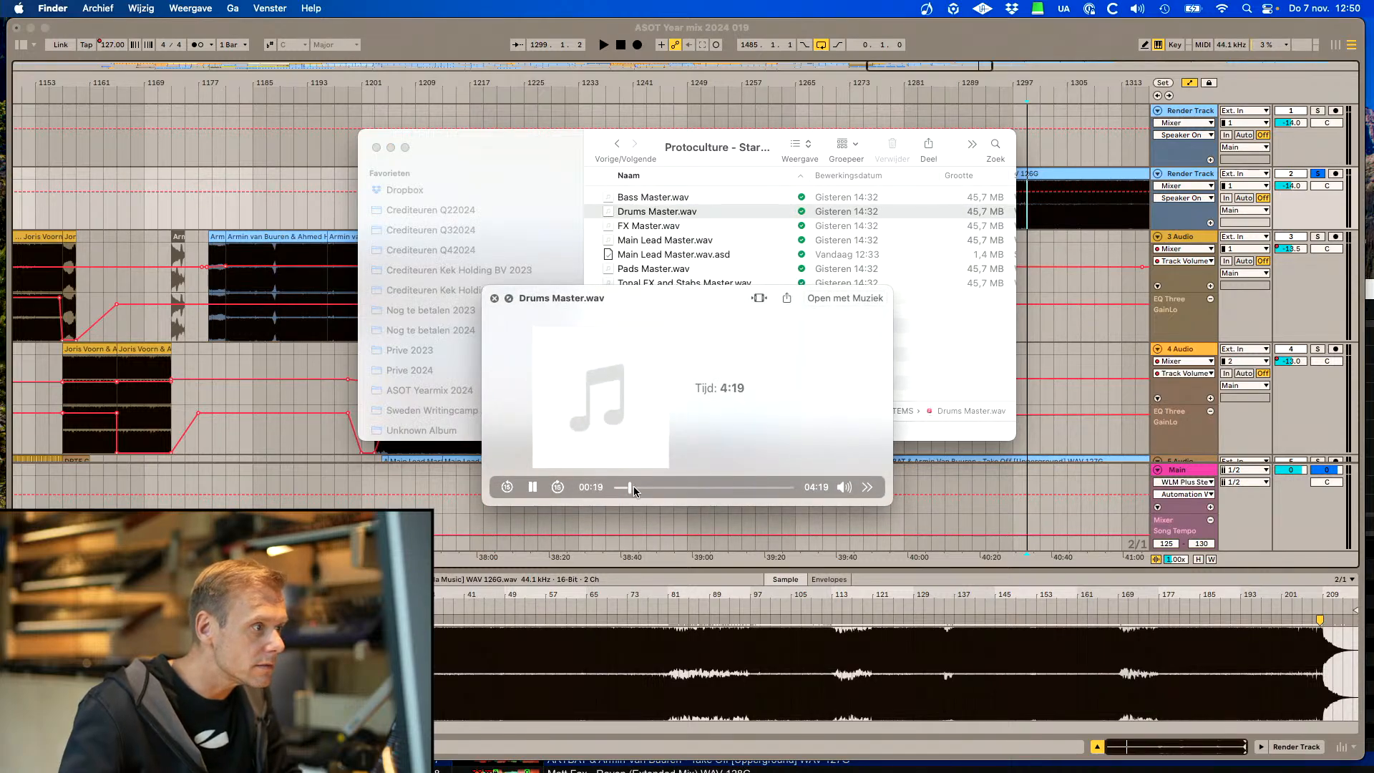
key(space)
Unsolo the second Render Track in Ableton Live and delete the full-length Starfield copy from it
drag(562, 153, 904, 369)
scroll(809, 202, right, 5)
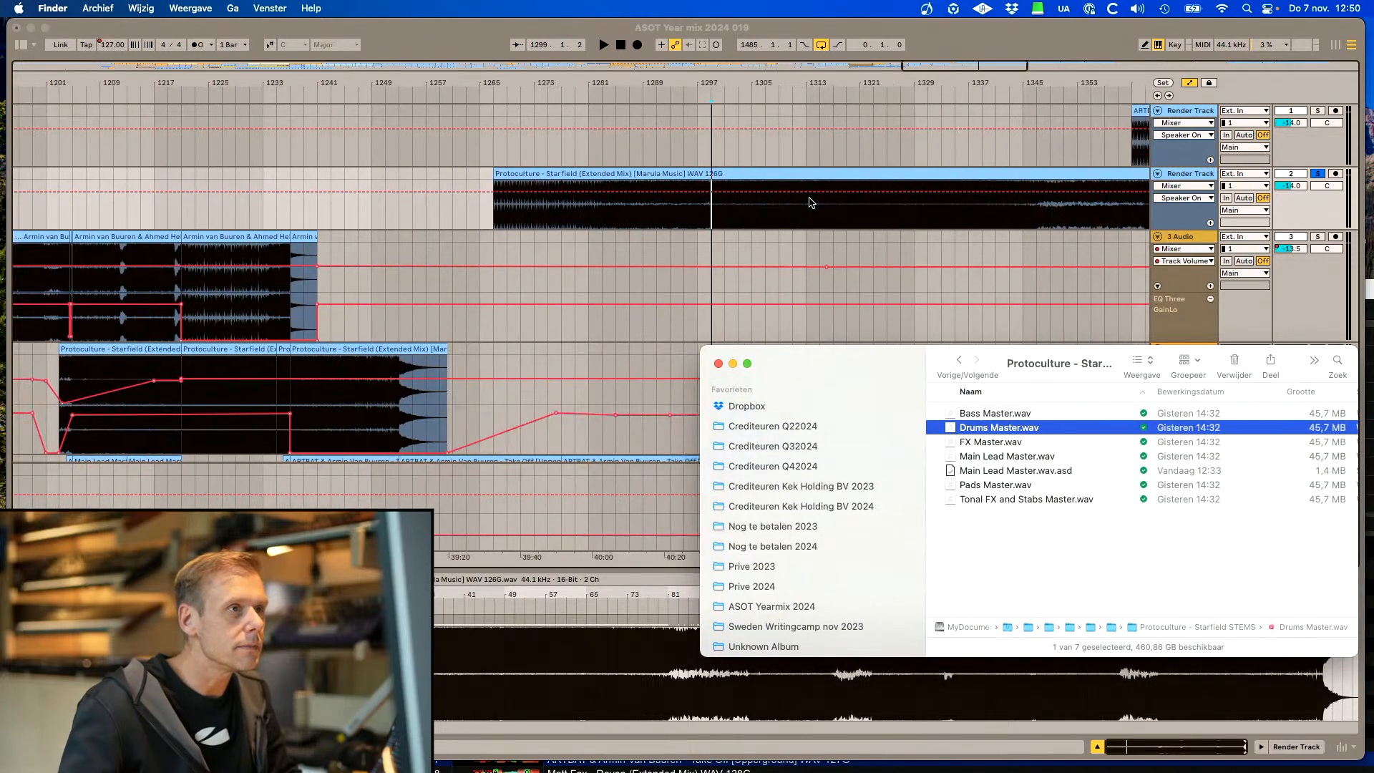
click(1312, 177)
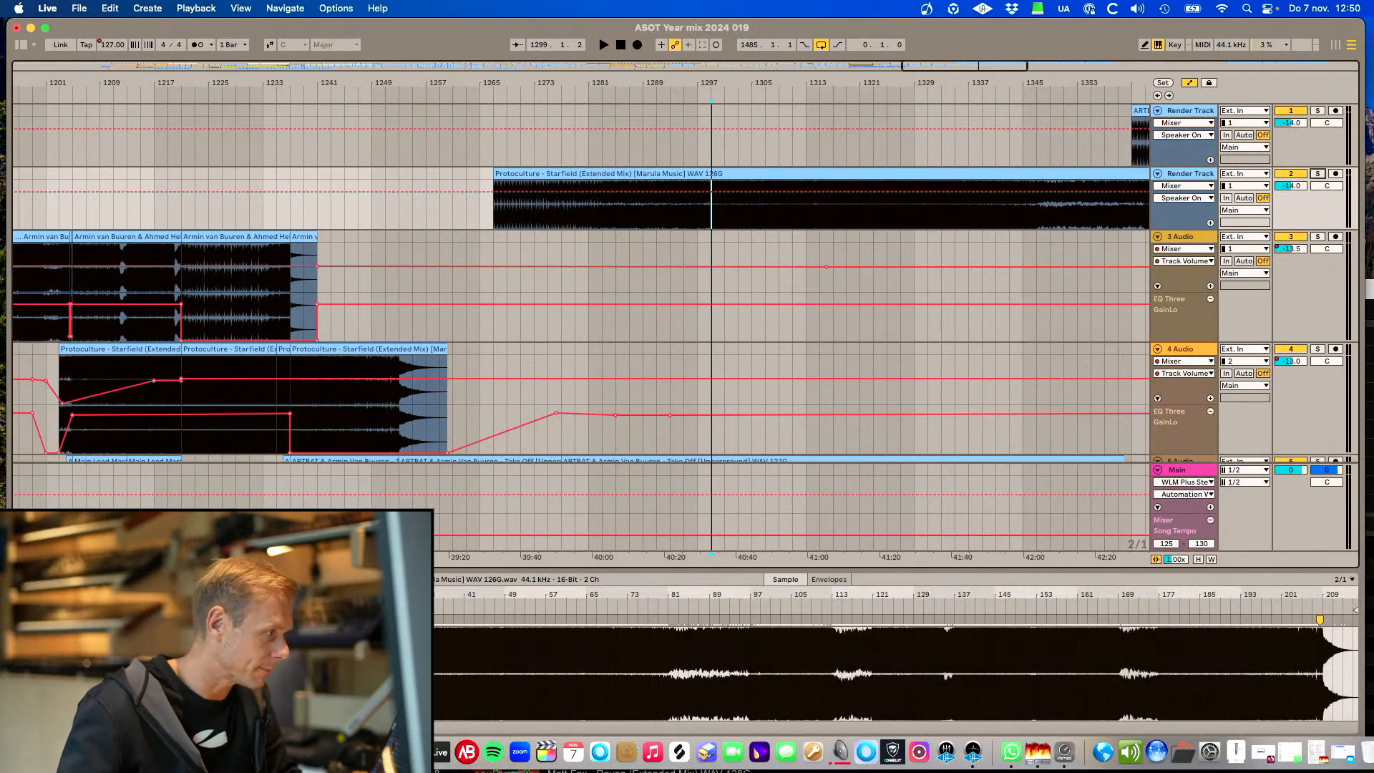
click(36, 754)
scroll(750, 212, right, 5)
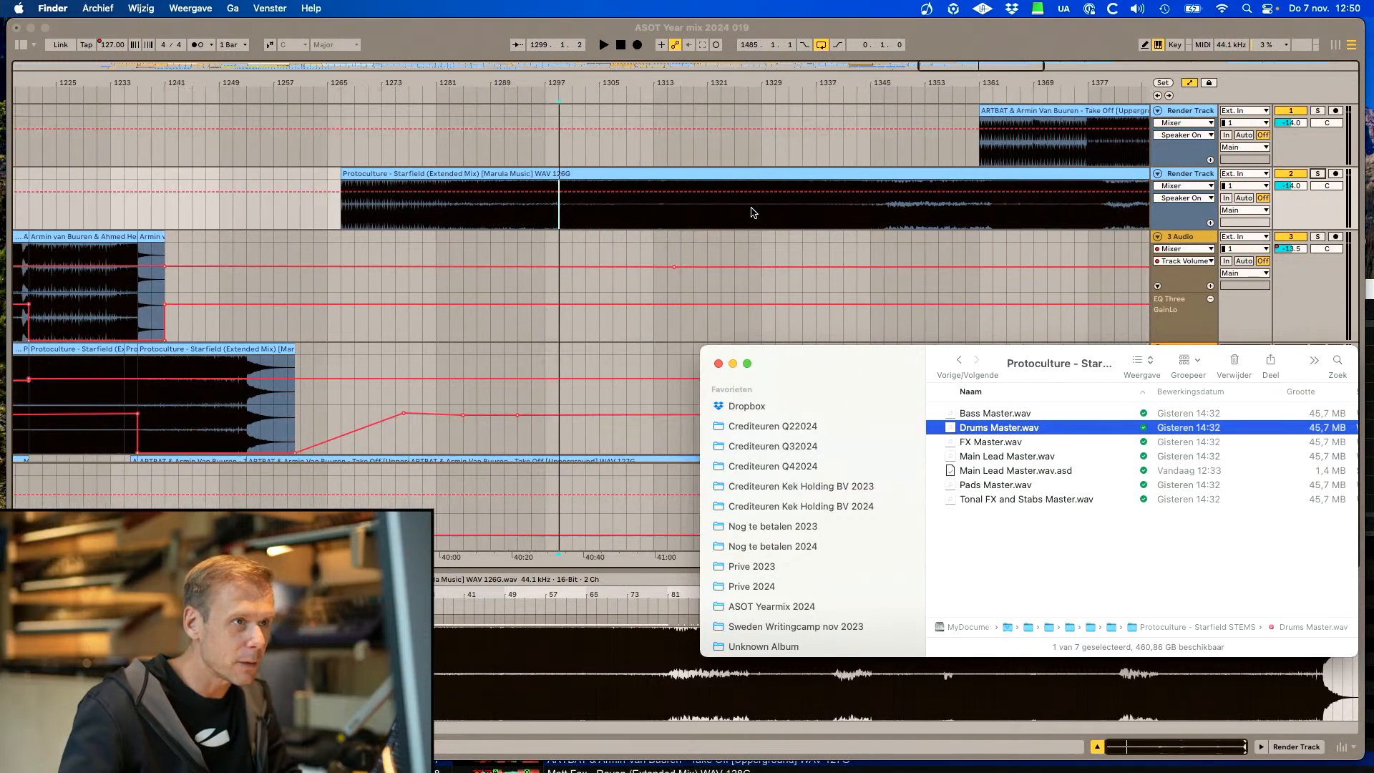
click(987, 65)
drag(993, 66, 996, 27)
drag(430, 173, 1015, 176)
key(Delete)
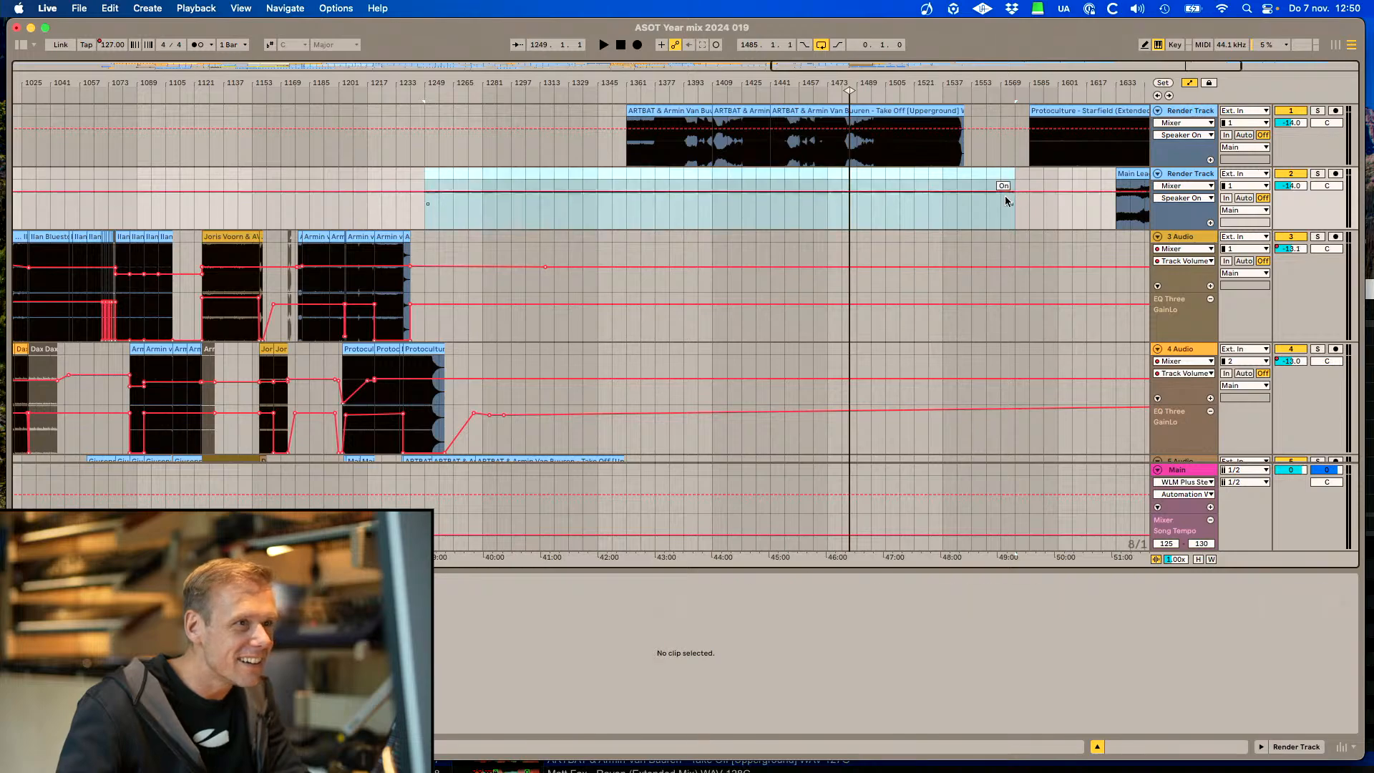
Add Drums Master.wav from the Finder stems folder to the second Render Track at bar 1361
scroll(959, 204, right, 5)
mouse_move(490, 768)
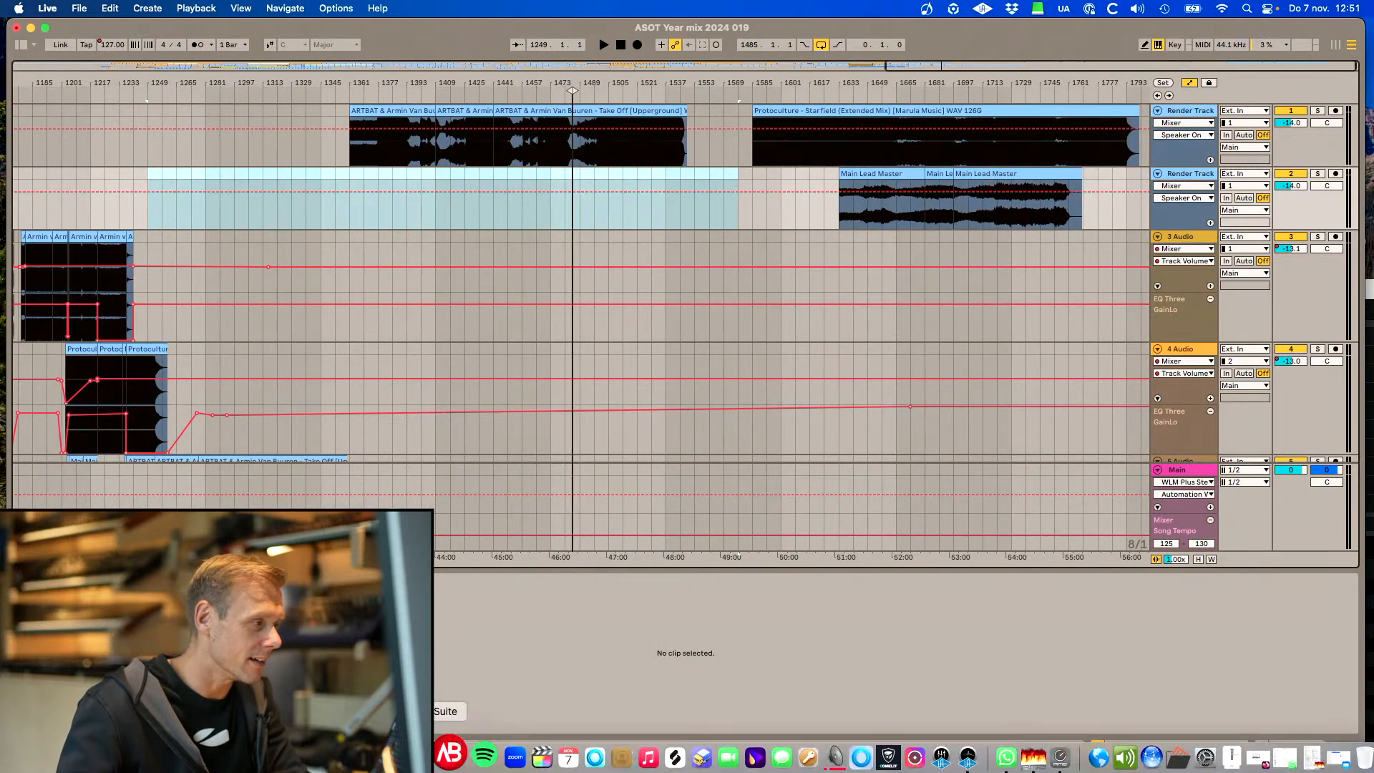
click(15, 751)
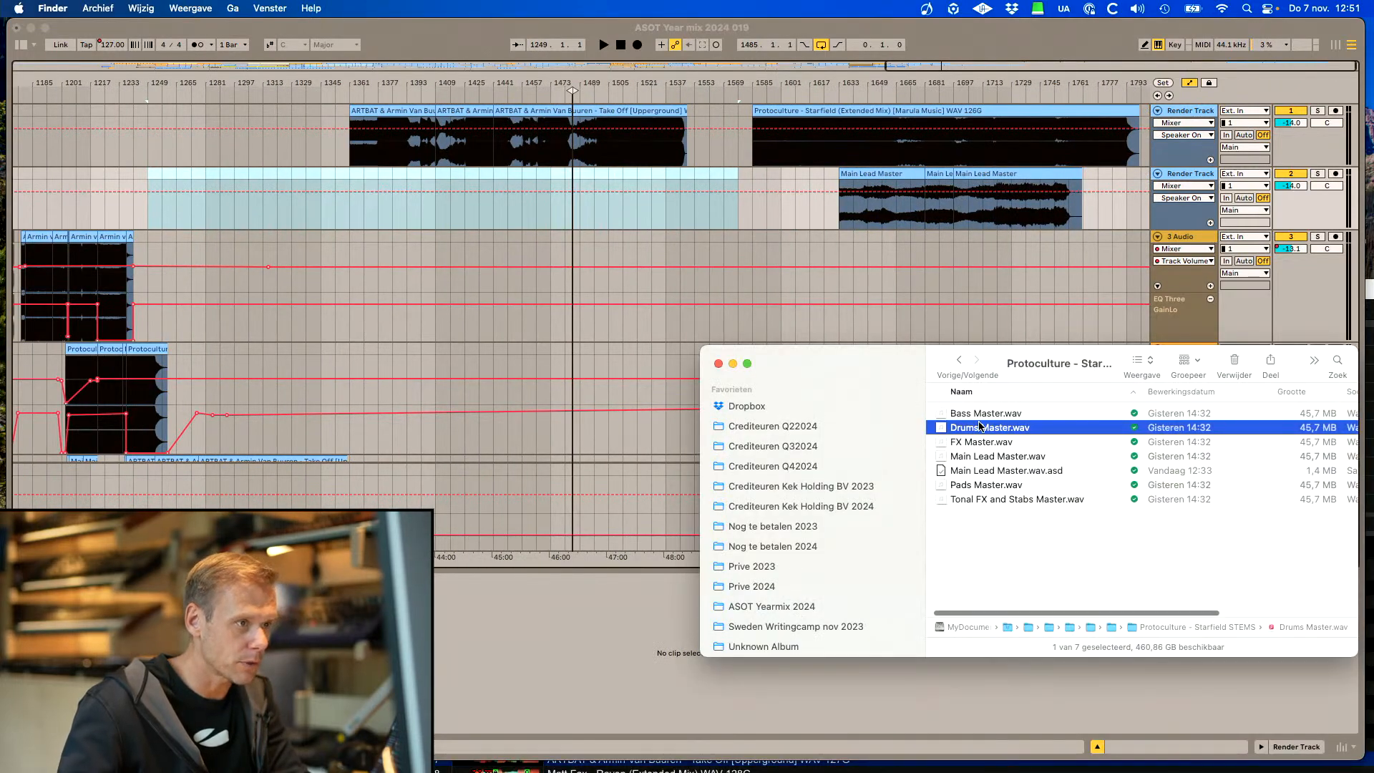
mouse_move(369, 224)
mouse_down()
mouse_move(187, 179)
mouse_move(356, 183)
mouse_up()
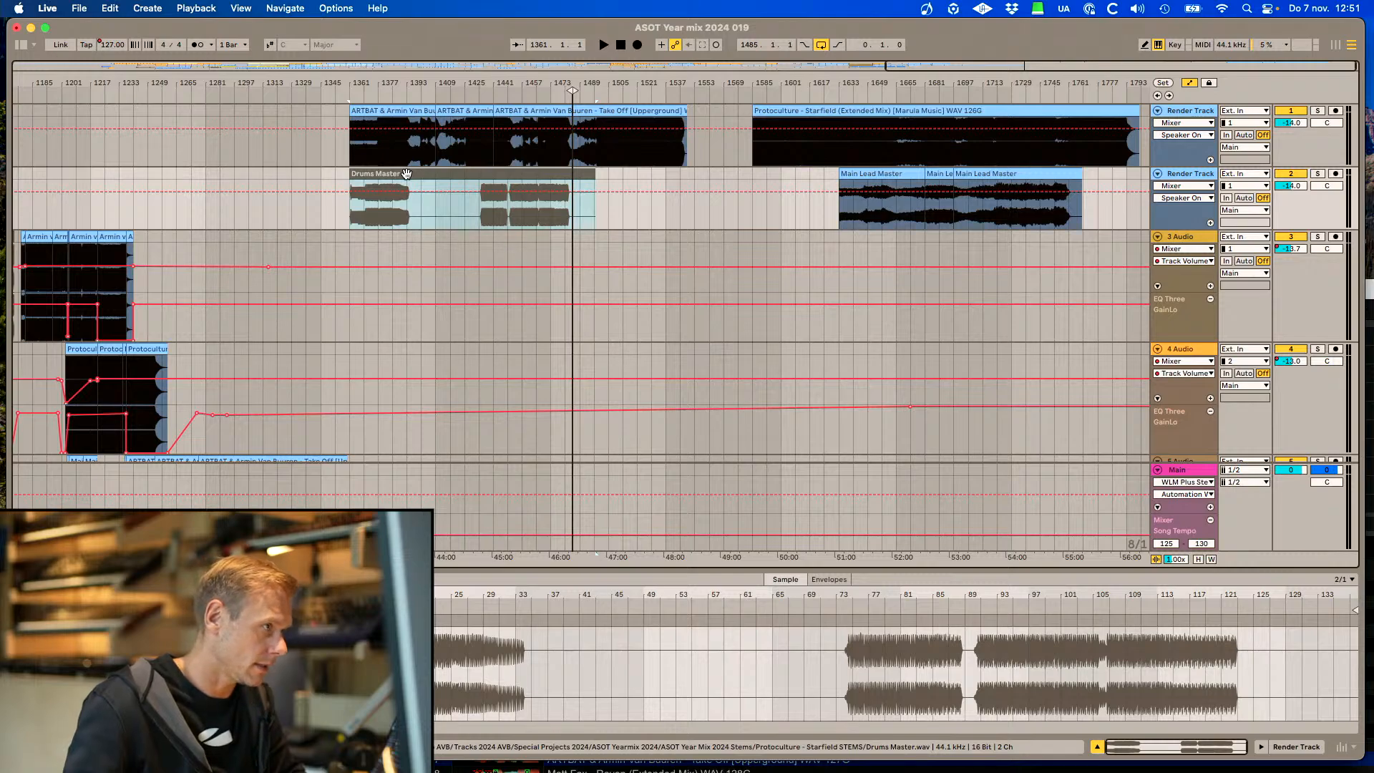
Activate the Drums Master clip, align its last kick to 120.4 with a warp marker, and check the timing at bar 1
click(160, 596)
click(161, 596)
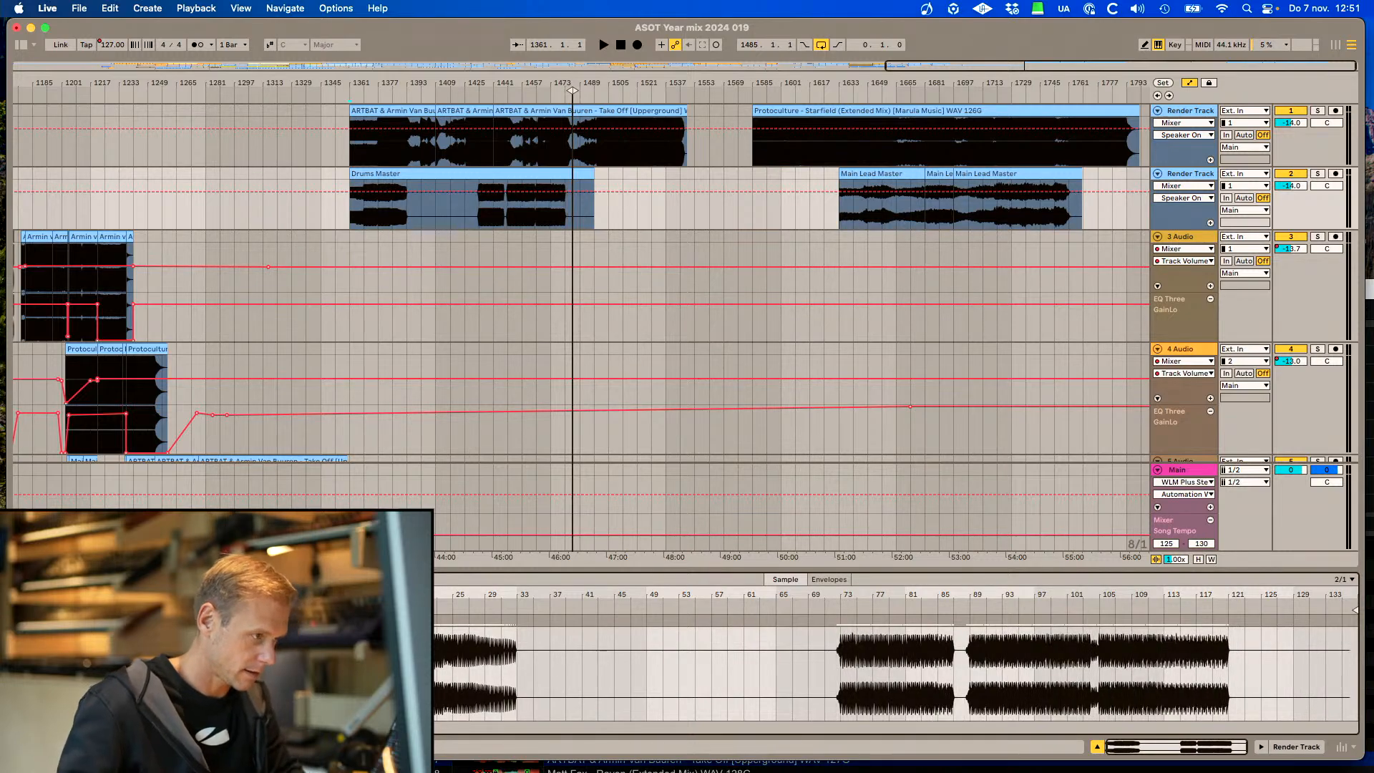
scroll(257, 650, up, 12)
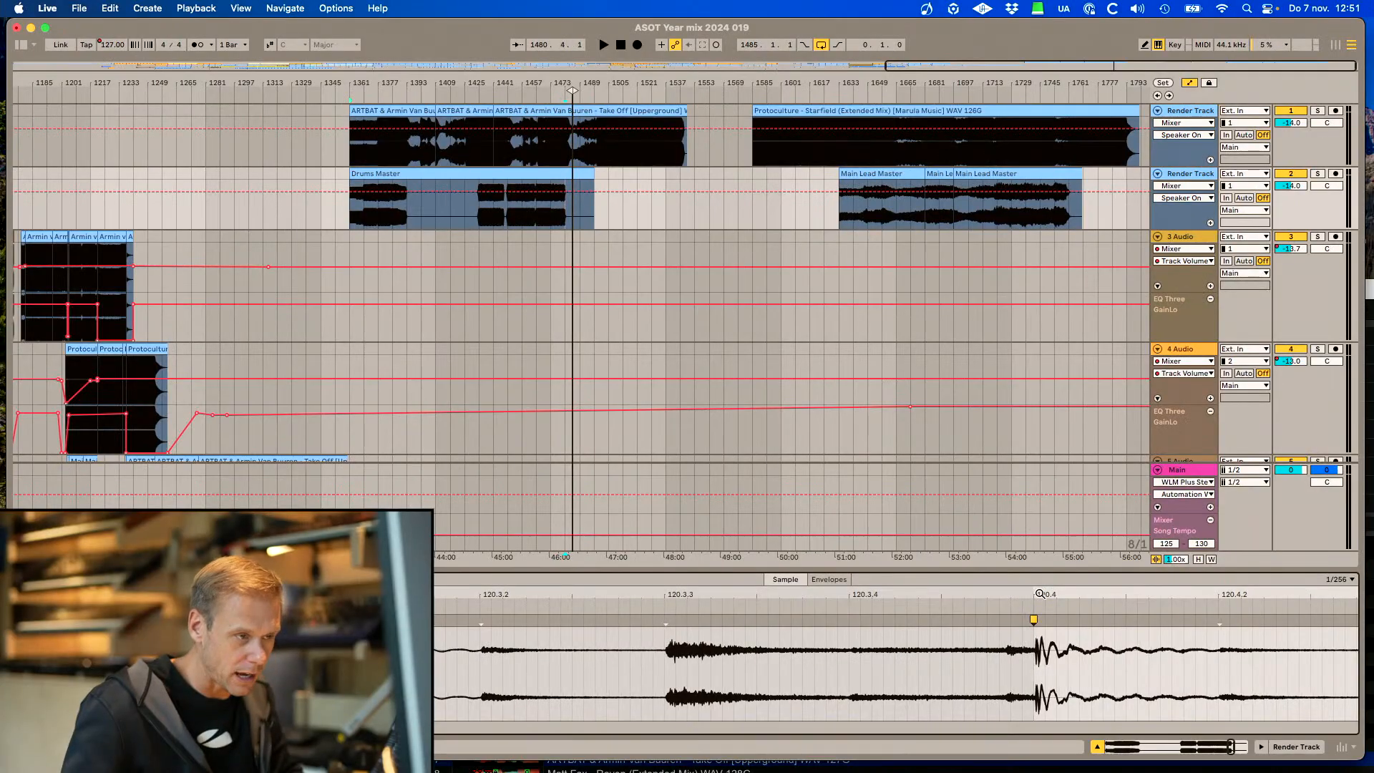
mouse_move(1039, 594)
mouse_down()
mouse_move(1014, 624)
mouse_move(951, 623)
mouse_move(993, 494)
mouse_up()
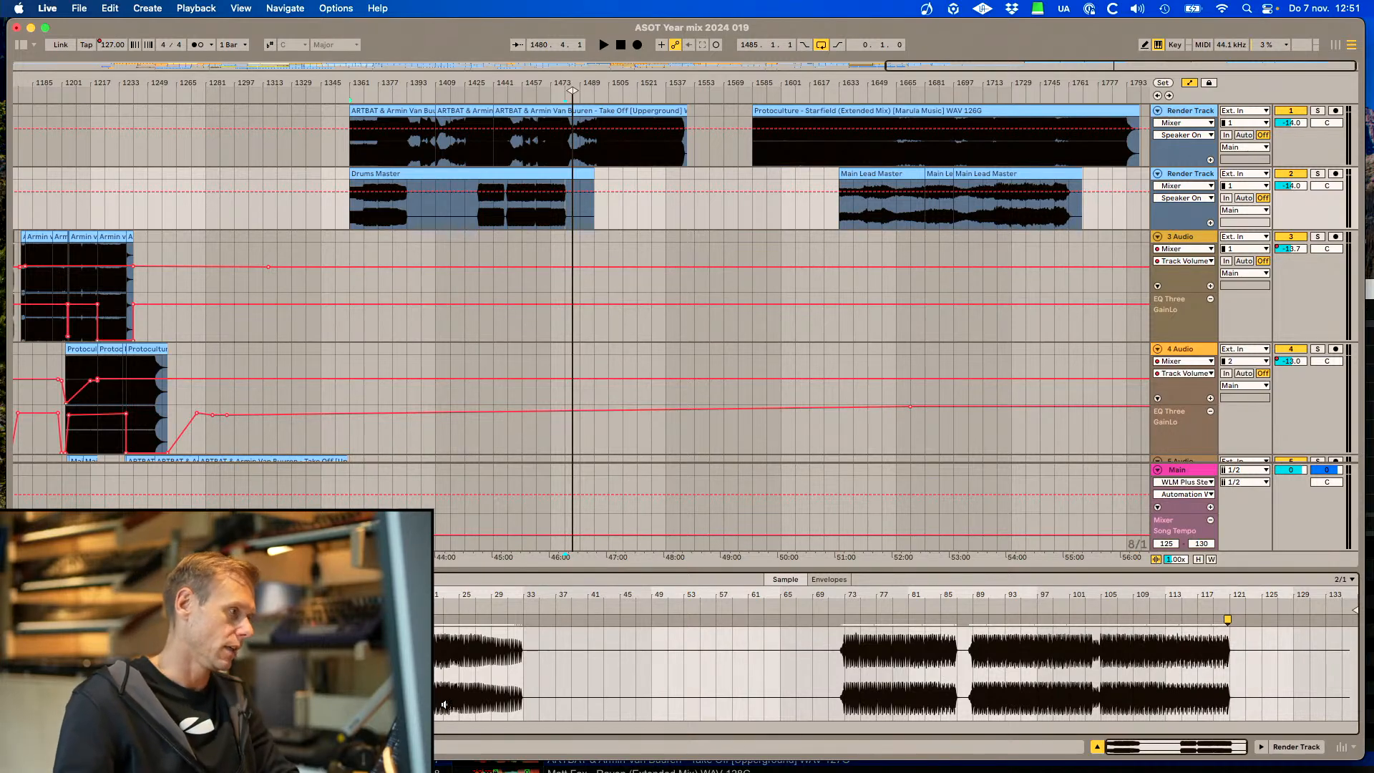
drag(266, 594, 436, 680)
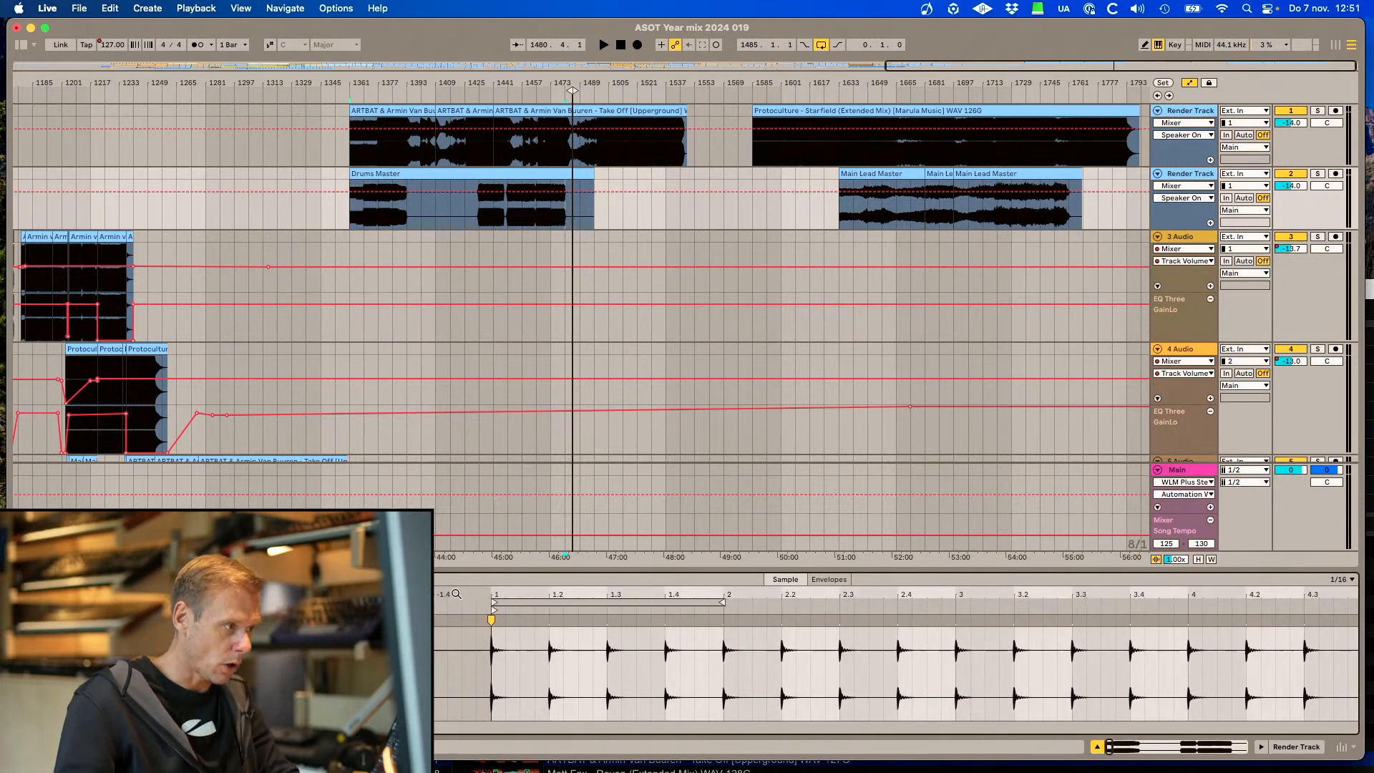
mouse_move(490, 594)
mouse_down()
mouse_move(491, 680)
mouse_move(490, 594)
mouse_up()
mouse_move(1233, 597)
mouse_down()
mouse_move(1233, 644)
mouse_move(1228, 594)
mouse_up()
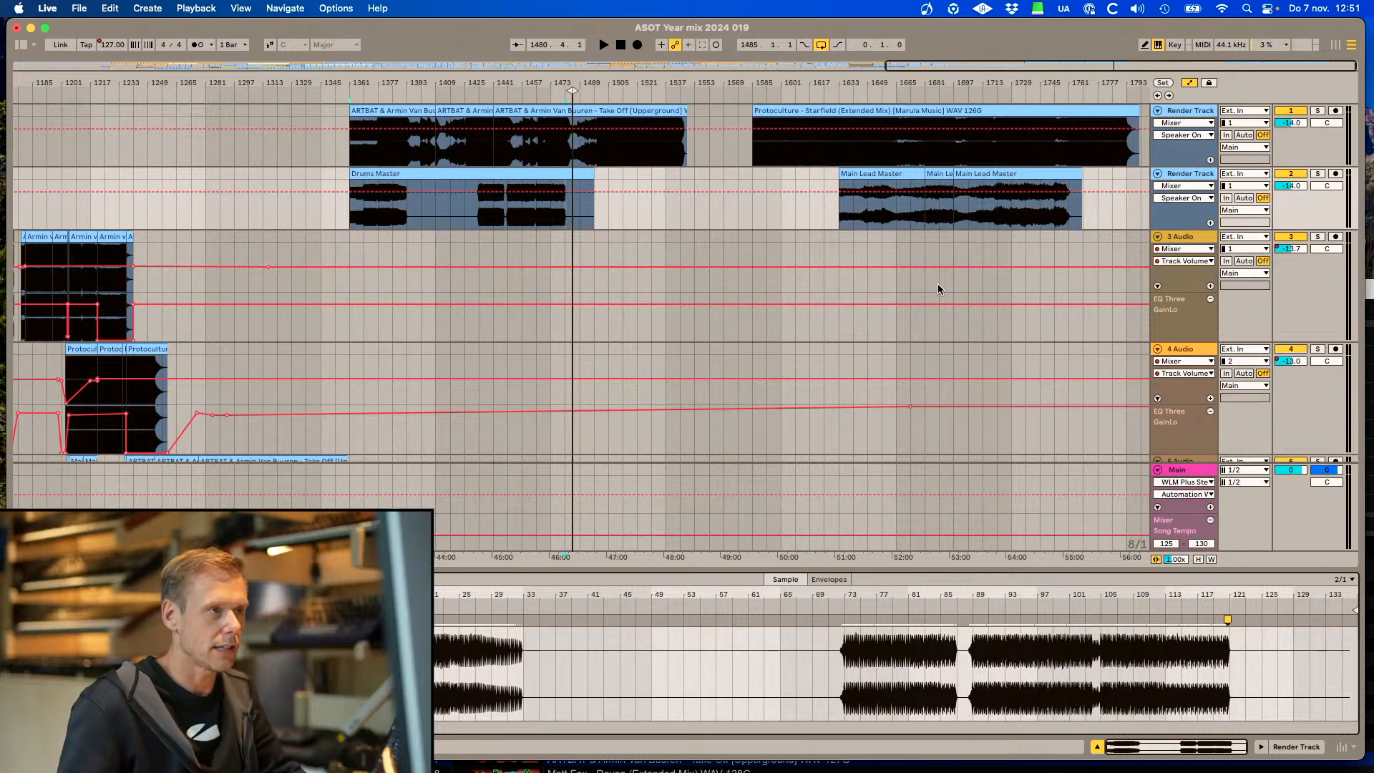
Solo the second Render Track and audition the Drums Master clip at bar 1369 and around bar 1449
click(357, 219)
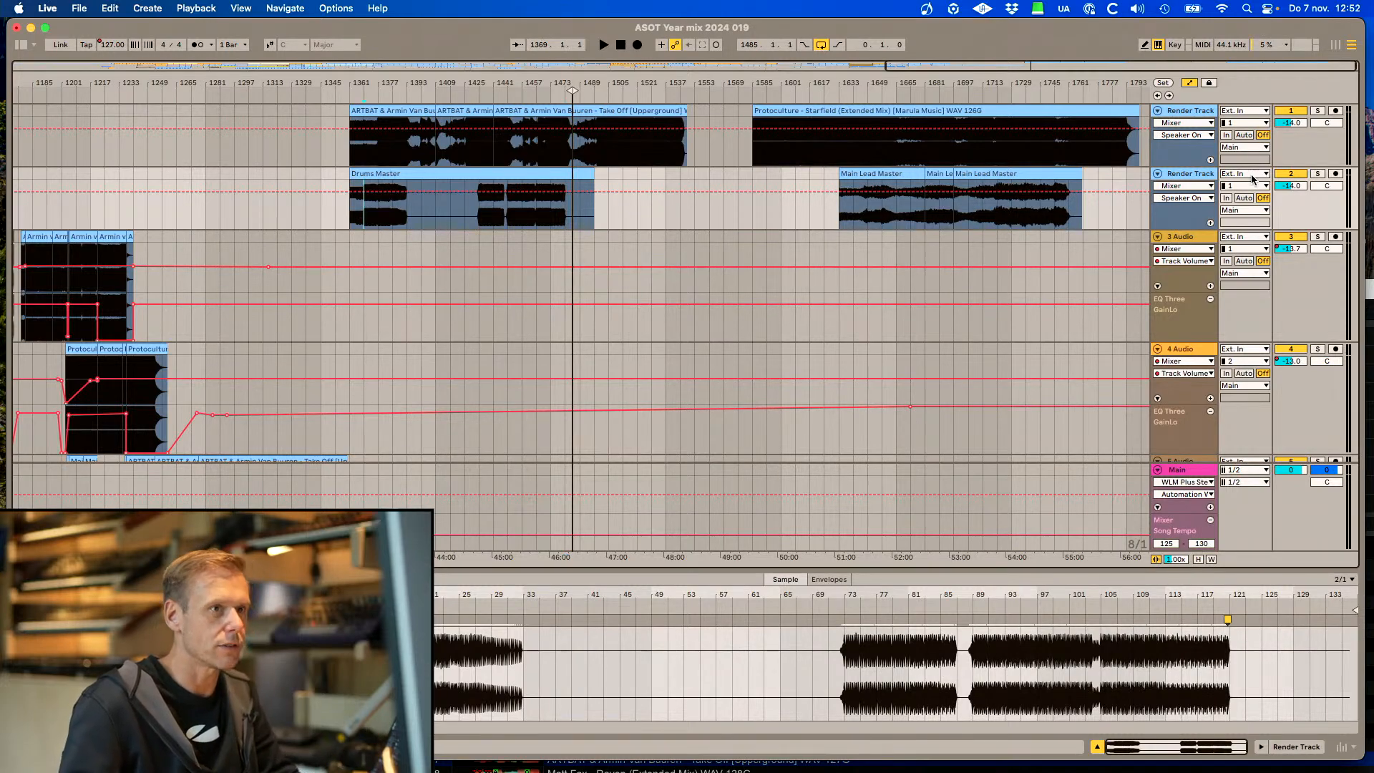
click(1317, 173)
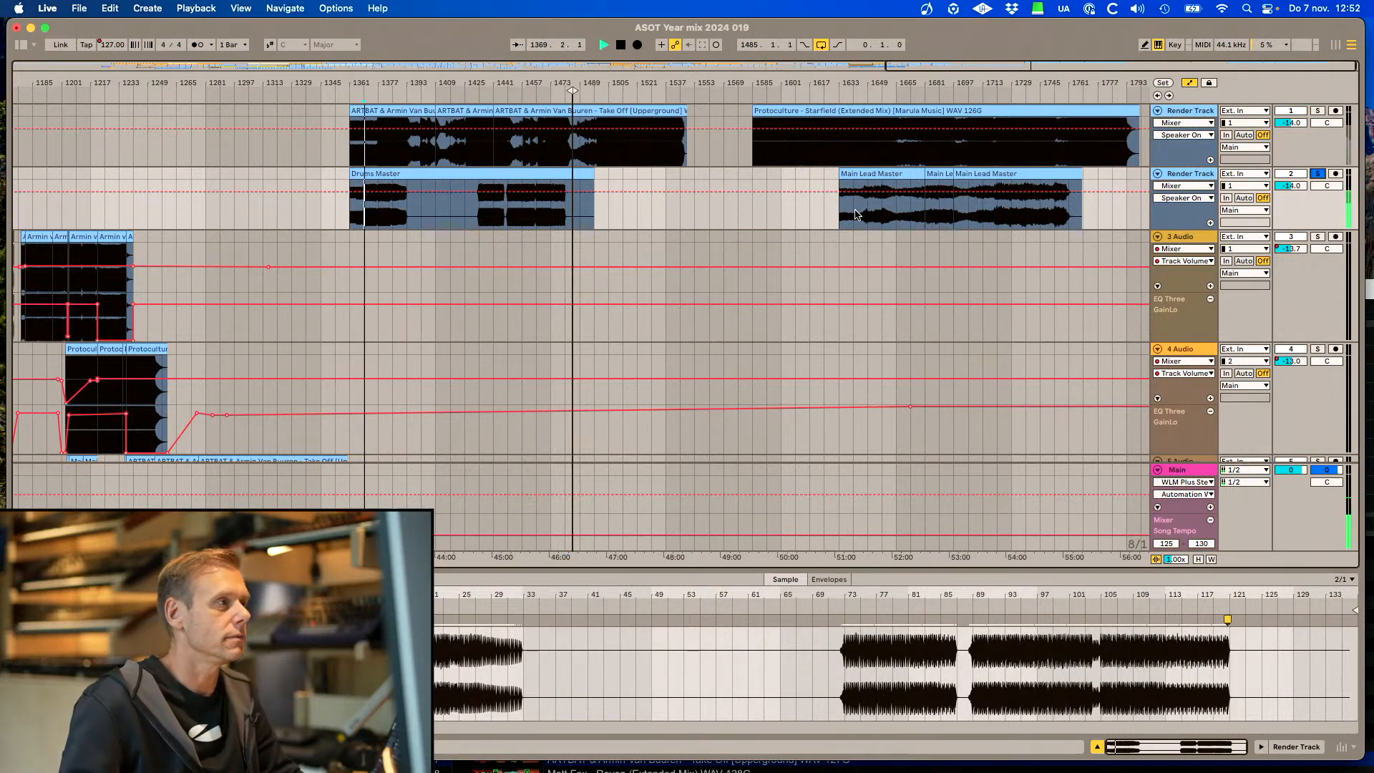
click(494, 212)
click(522, 212)
key(space)
click(509, 212)
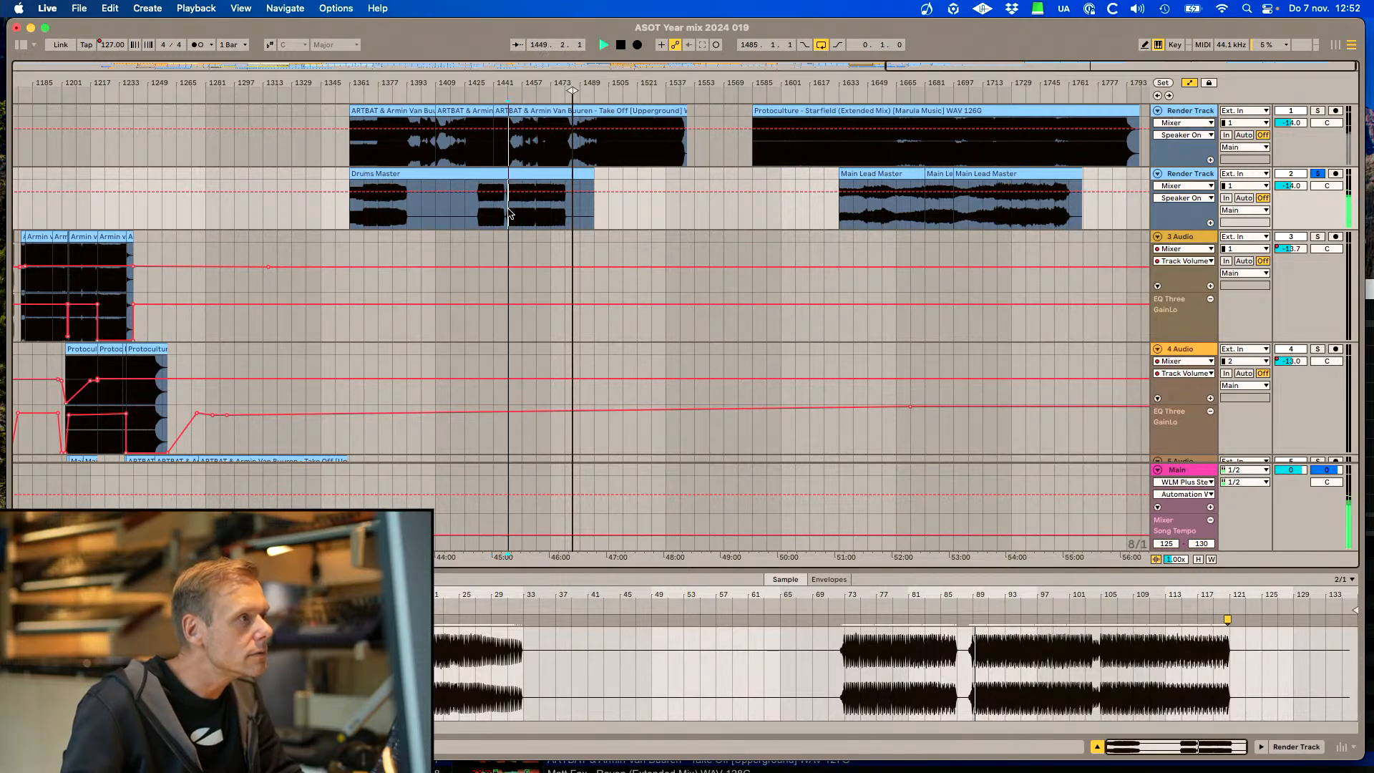
Split the Drums Master section from bar 1449 to about bar 1465 into its own clip and stop playback
drag(509, 212, 533, 222)
key(cmd+e)
key(space)
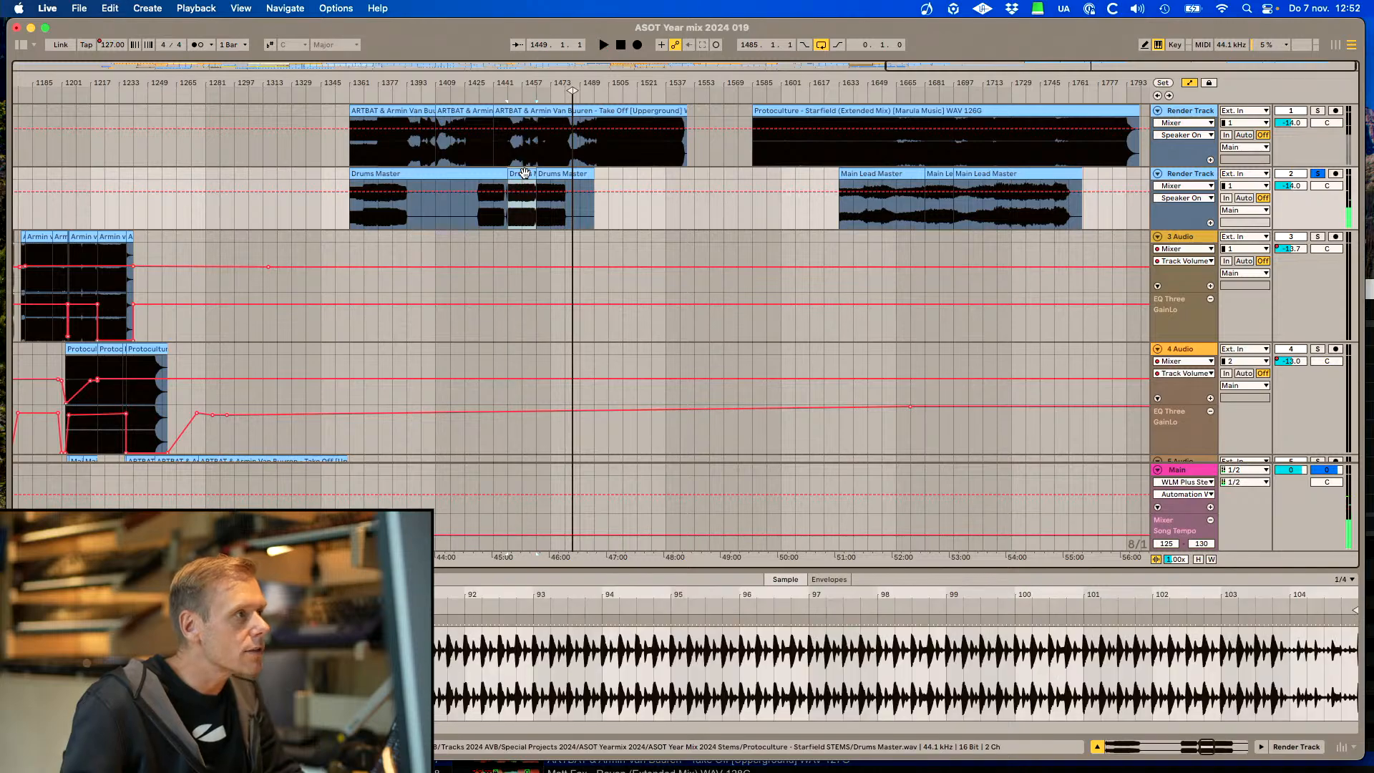
Paste the copied 16-bar Drums Master section onto track 6 Estiva at bar 1253
scroll(533, 222, left, 5)
scroll(465, 258, down, 5)
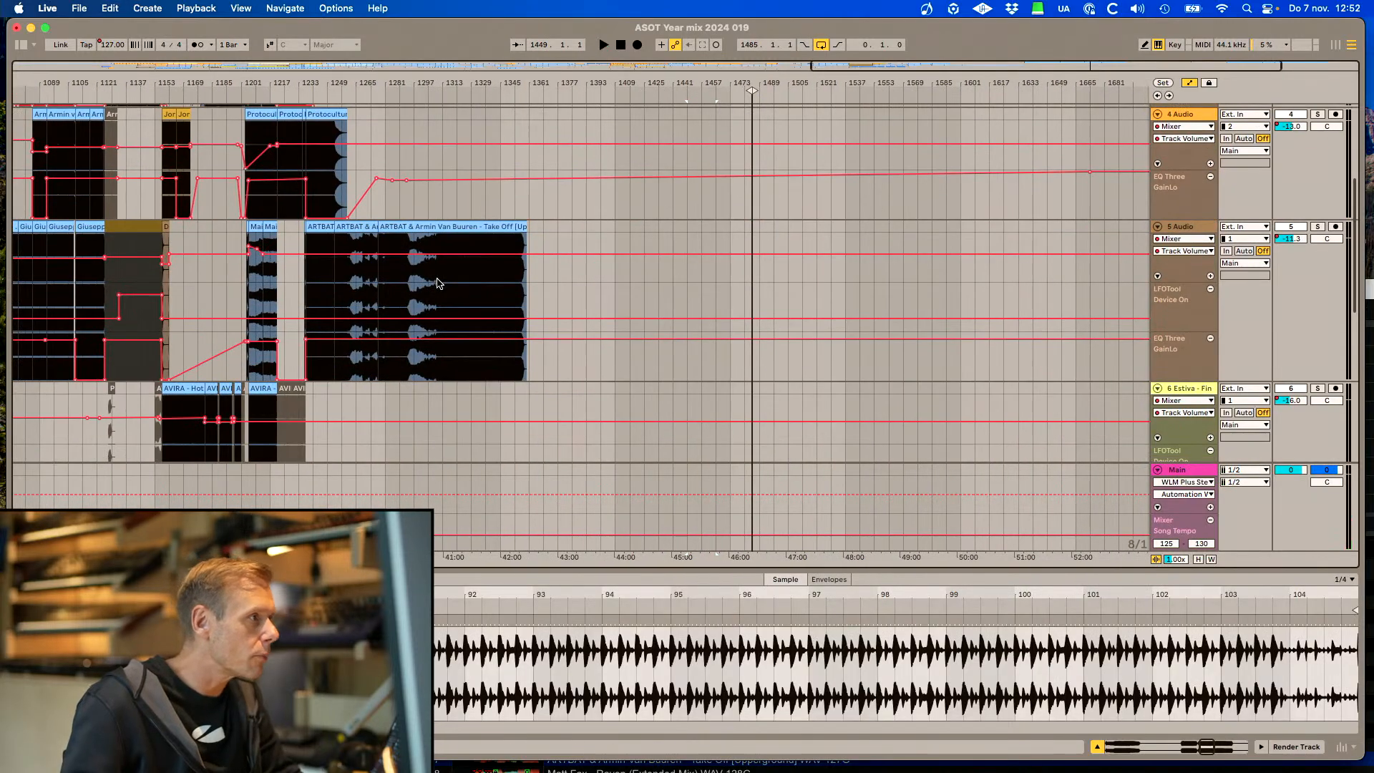
drag(843, 67, 843, 132)
scroll(588, 392, down, 3)
click(562, 280)
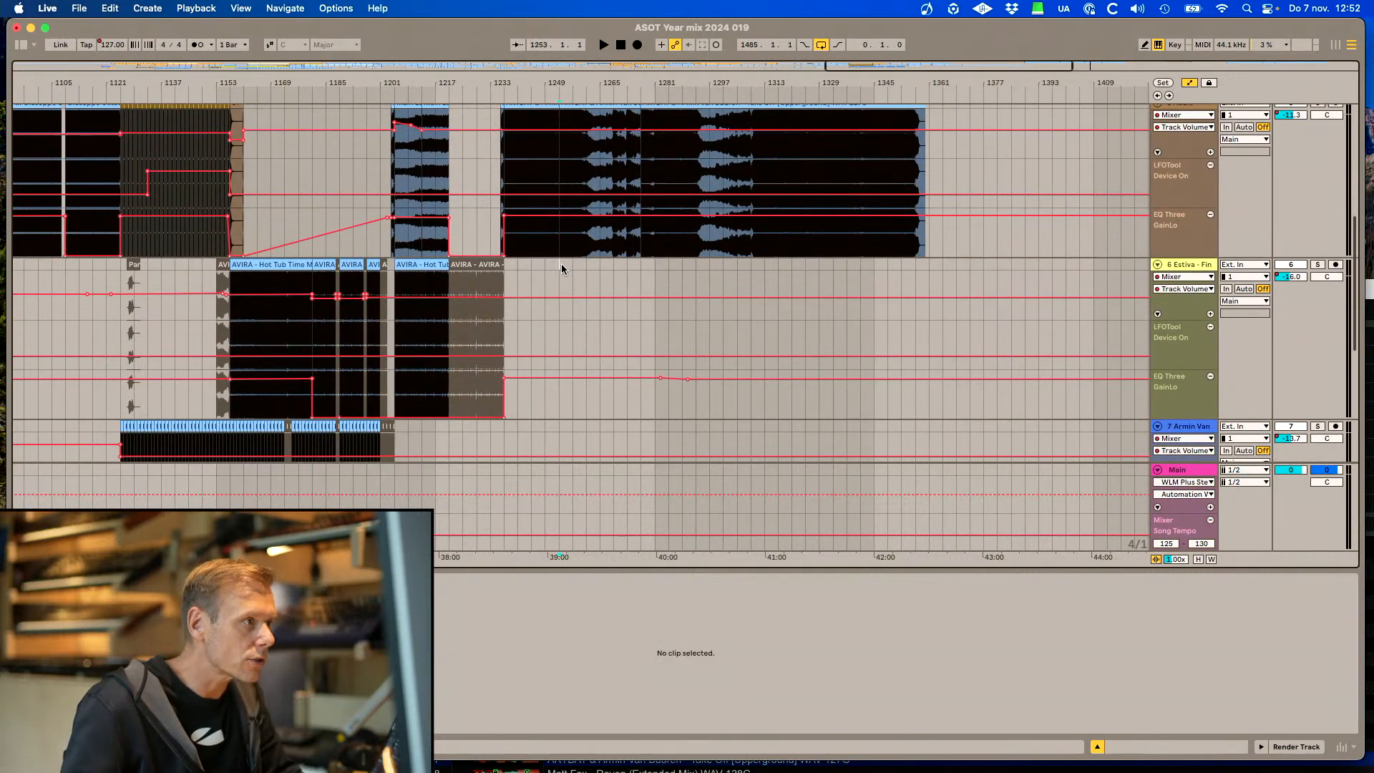
scroll(569, 286, up, 1)
scroll(579, 315, up, 2)
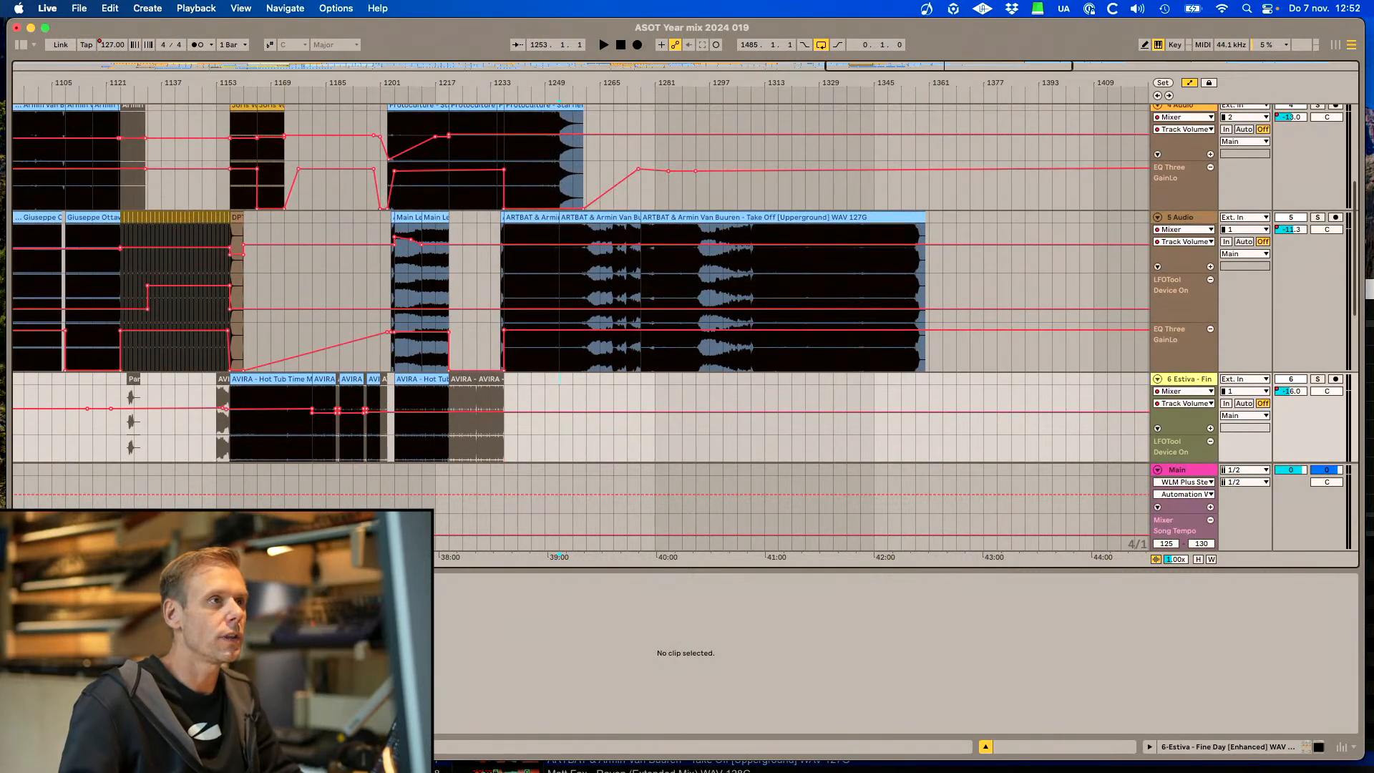
key(plus)
key(plus)
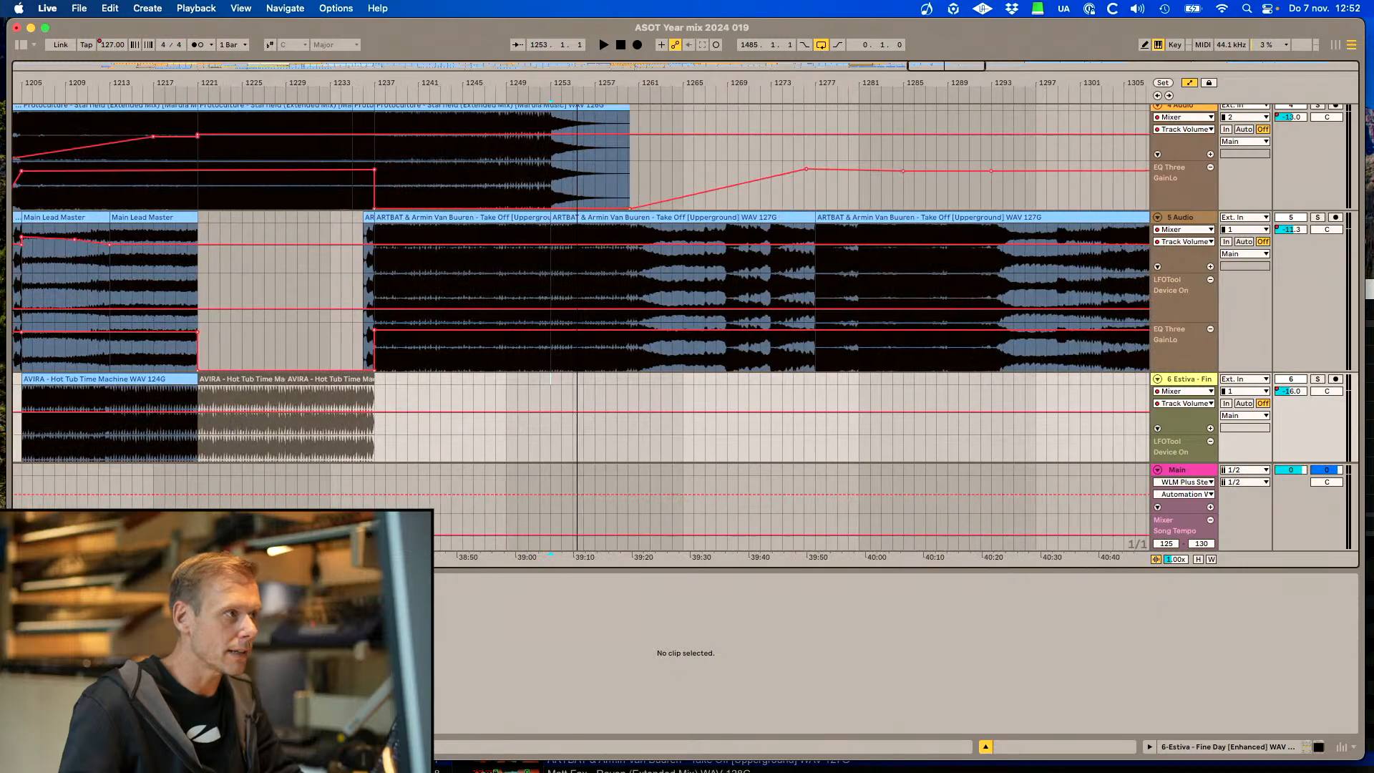
key(super+v)
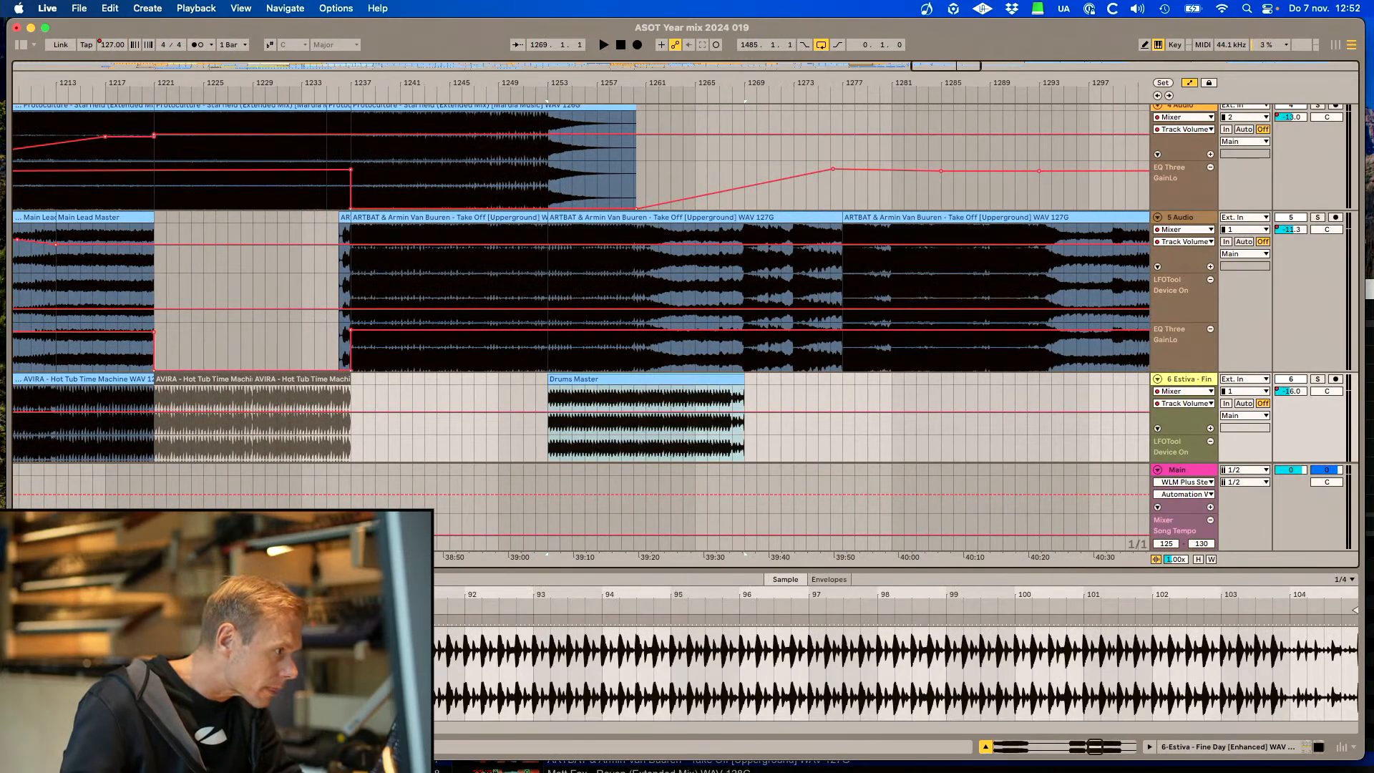
Take the second Render Track out of solo and play Take Off on 5 Audio from about bar 1242
key(space)
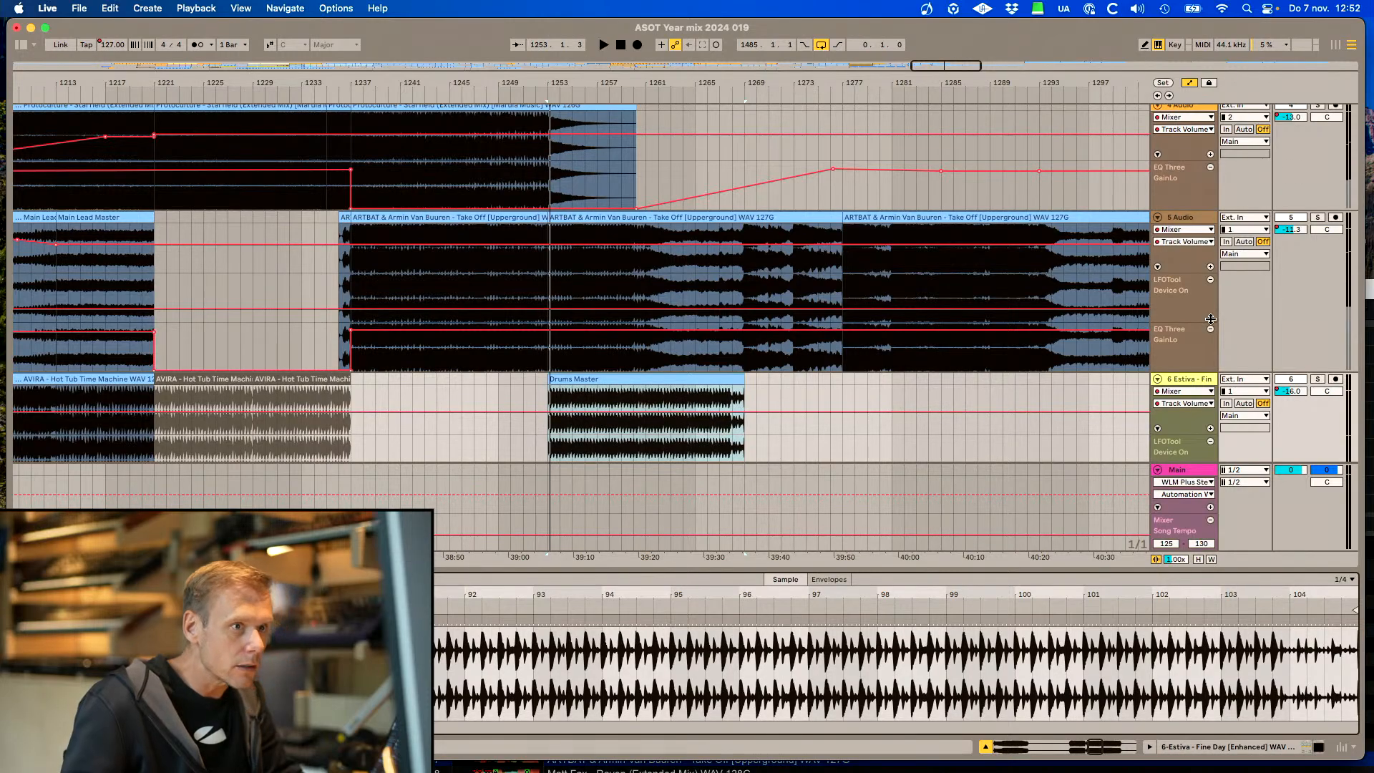
scroll(1349, 161, up, 5)
scroll(447, 258, down, 5)
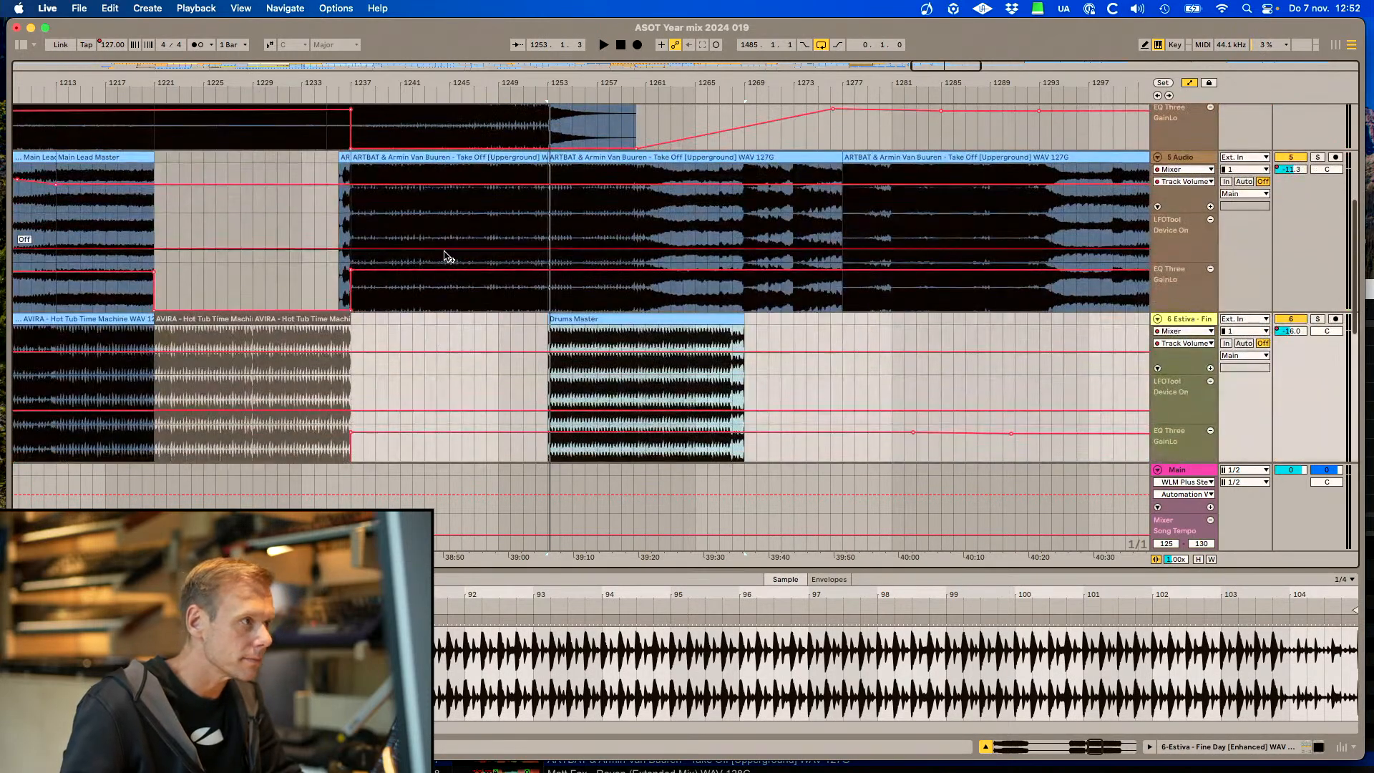
click(433, 224)
key(space)
scroll(401, 222, right, 3)
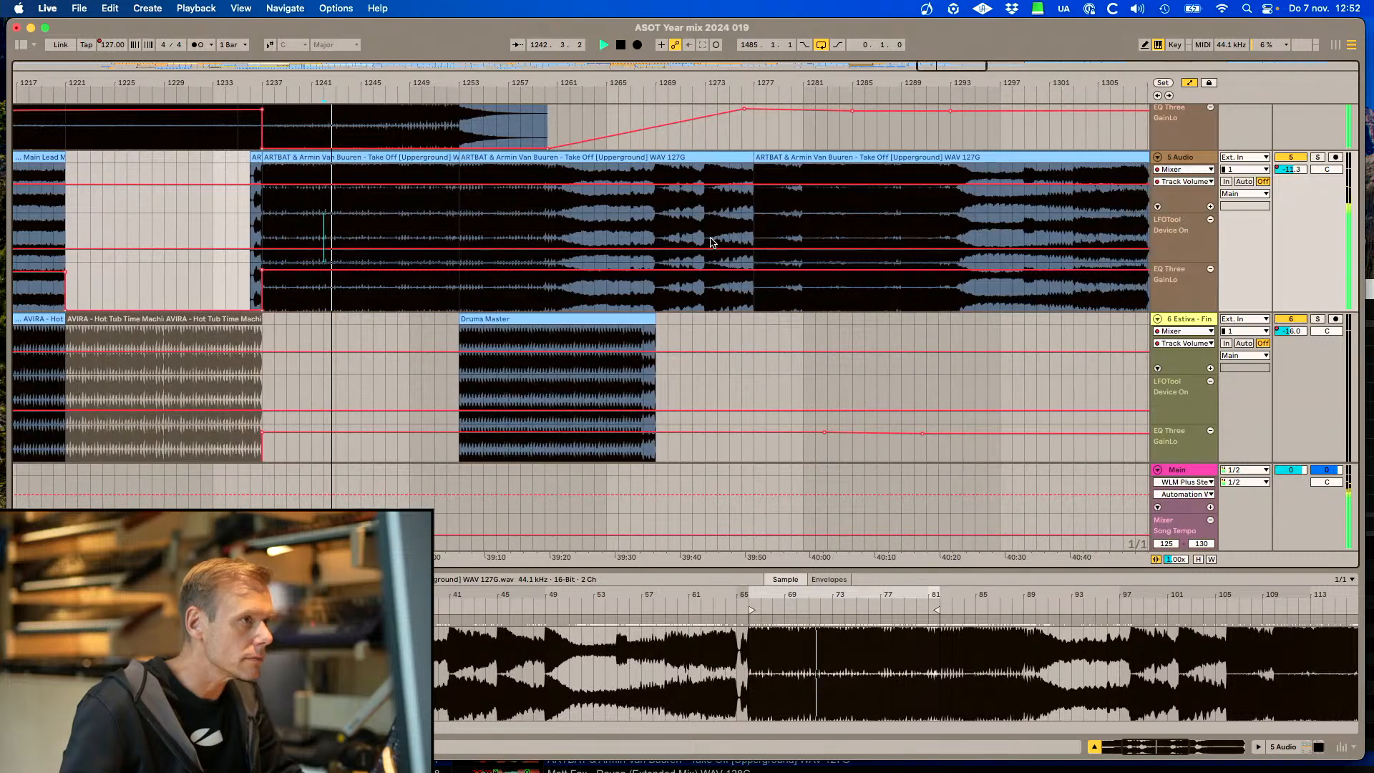
scroll(804, 228, up, 2)
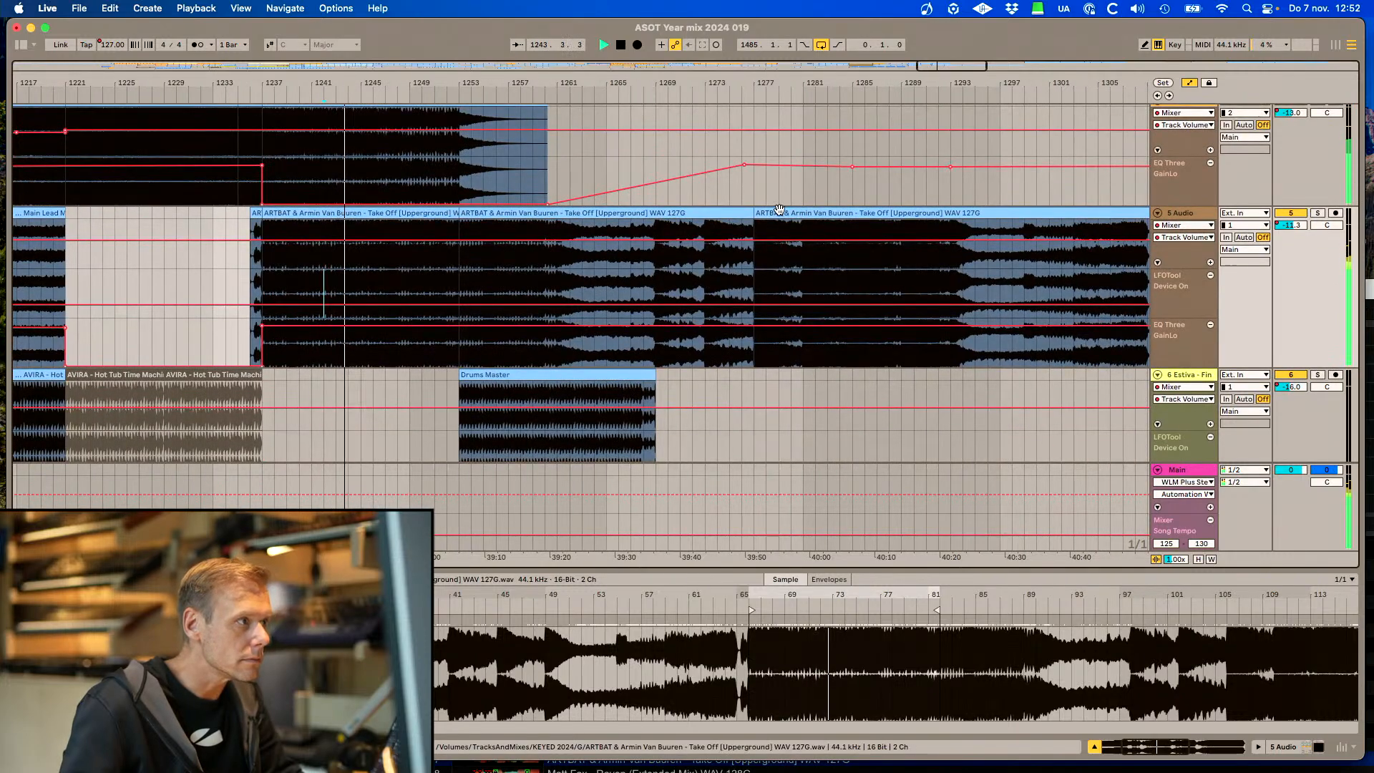
Move the later Take Off section on 5 Audio from bar 1277 to bar 1253 and play from about bar 1252
click(786, 210)
drag(787, 210, 498, 229)
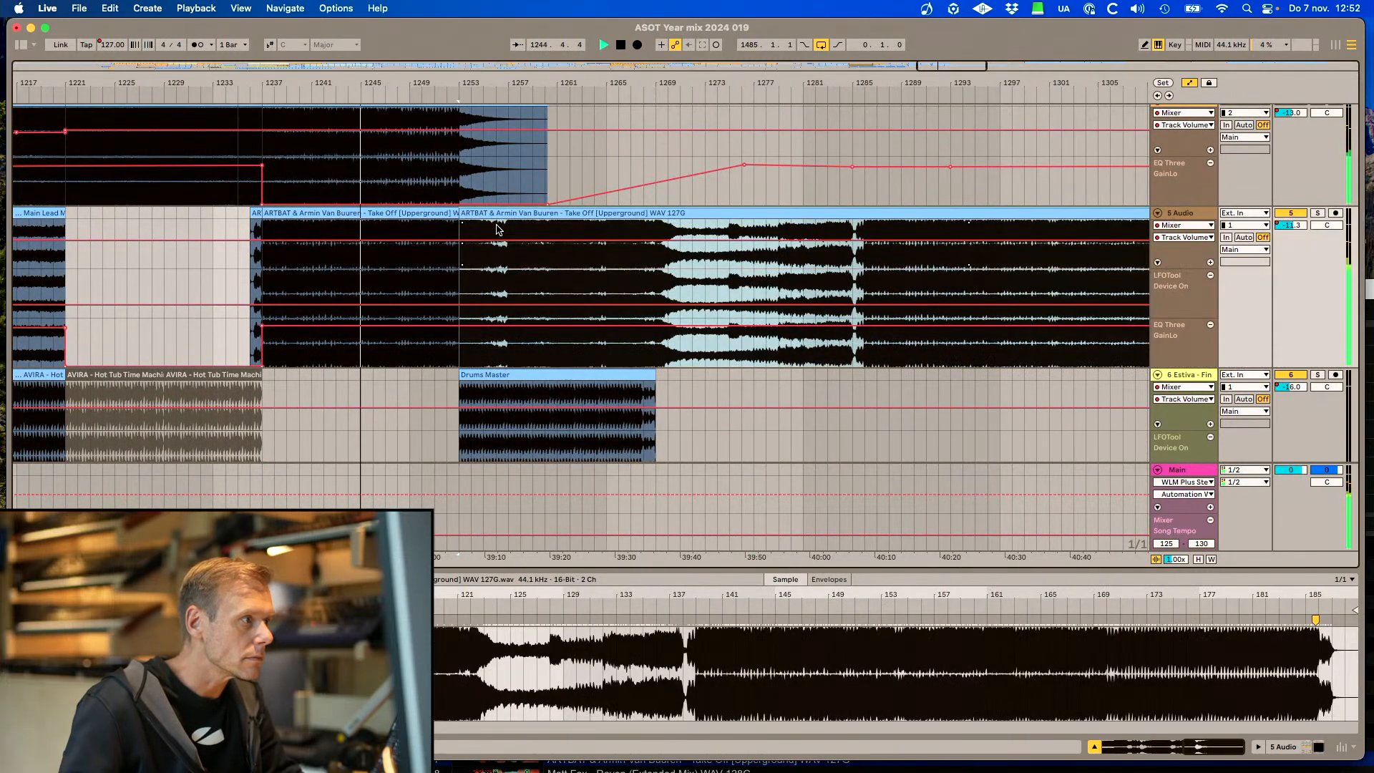
click(450, 224)
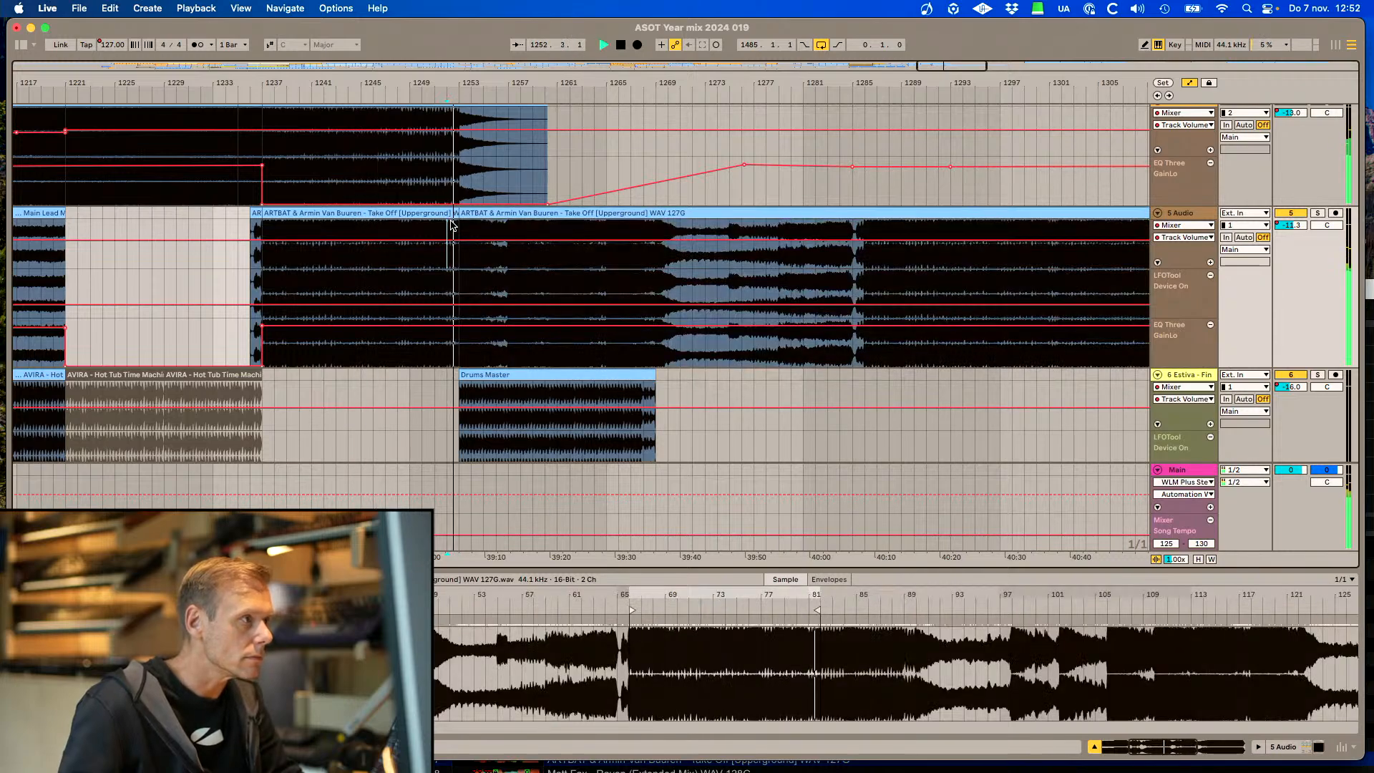
Raise track 6's volume automation over the Drums Master clip
click(528, 375)
scroll(527, 375, down, 3)
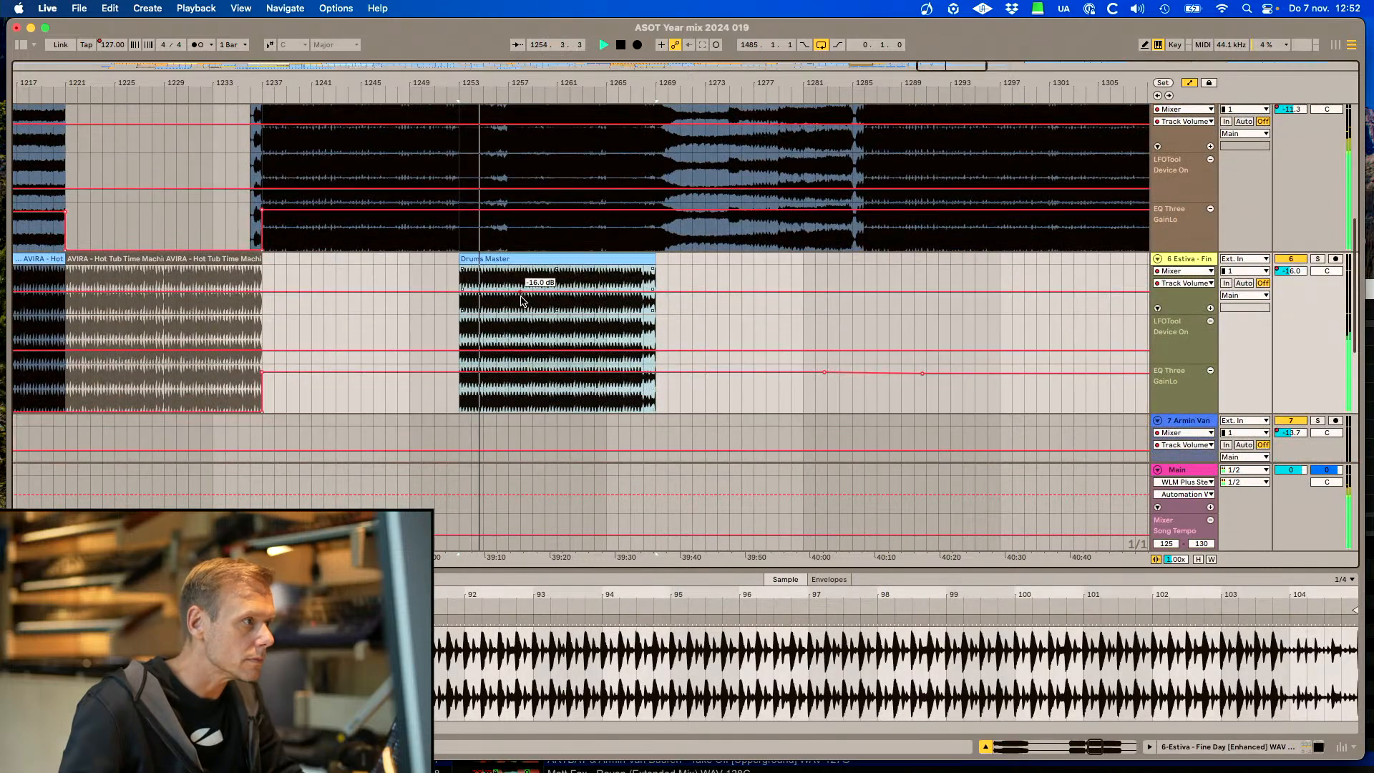
drag(520, 294, 520, 284)
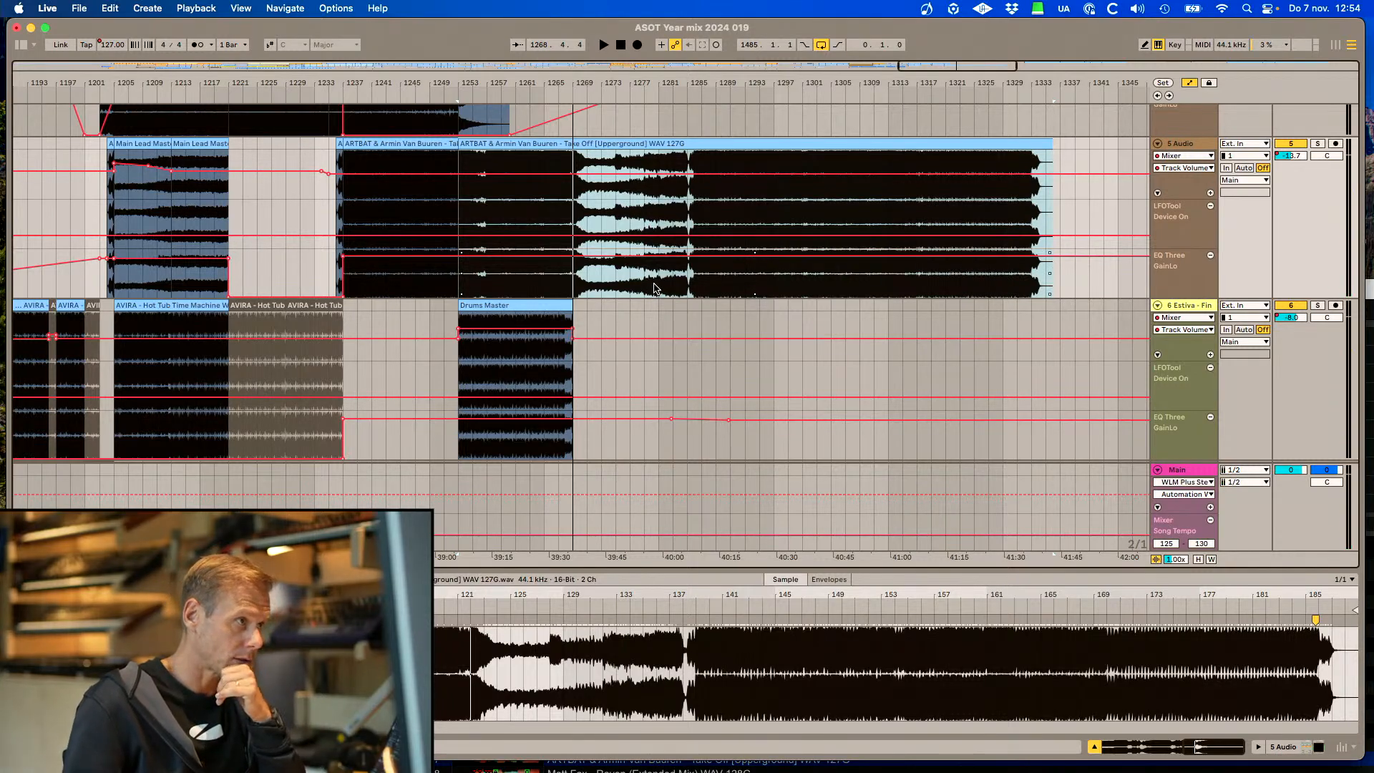
Delete the Take Off and Drums Master clips from the two Render Tracks
scroll(654, 287, up, 3)
drag(959, 65, 959, 32)
scroll(653, 287, up, 10)
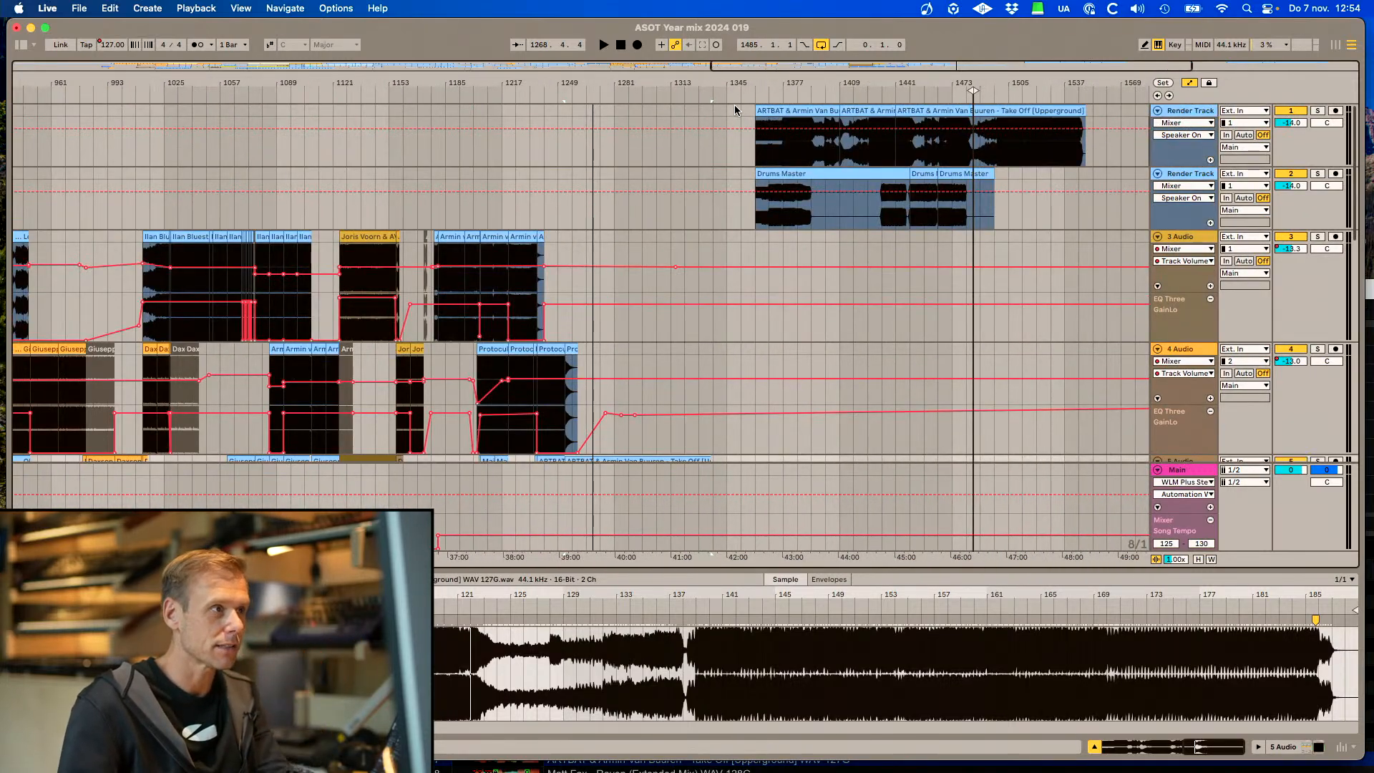
click(979, 161)
drag(979, 161, 1150, 196)
click(1063, 192)
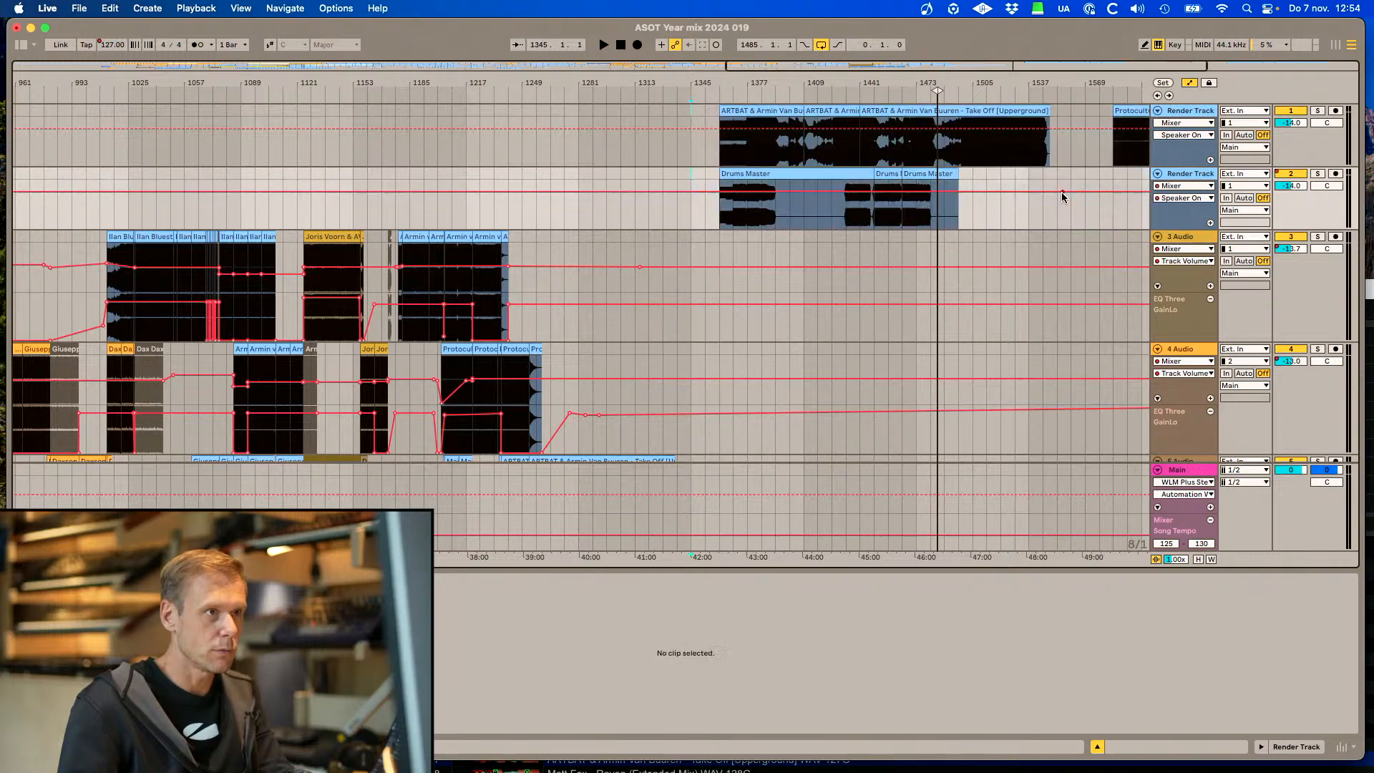
drag(704, 113, 1063, 196)
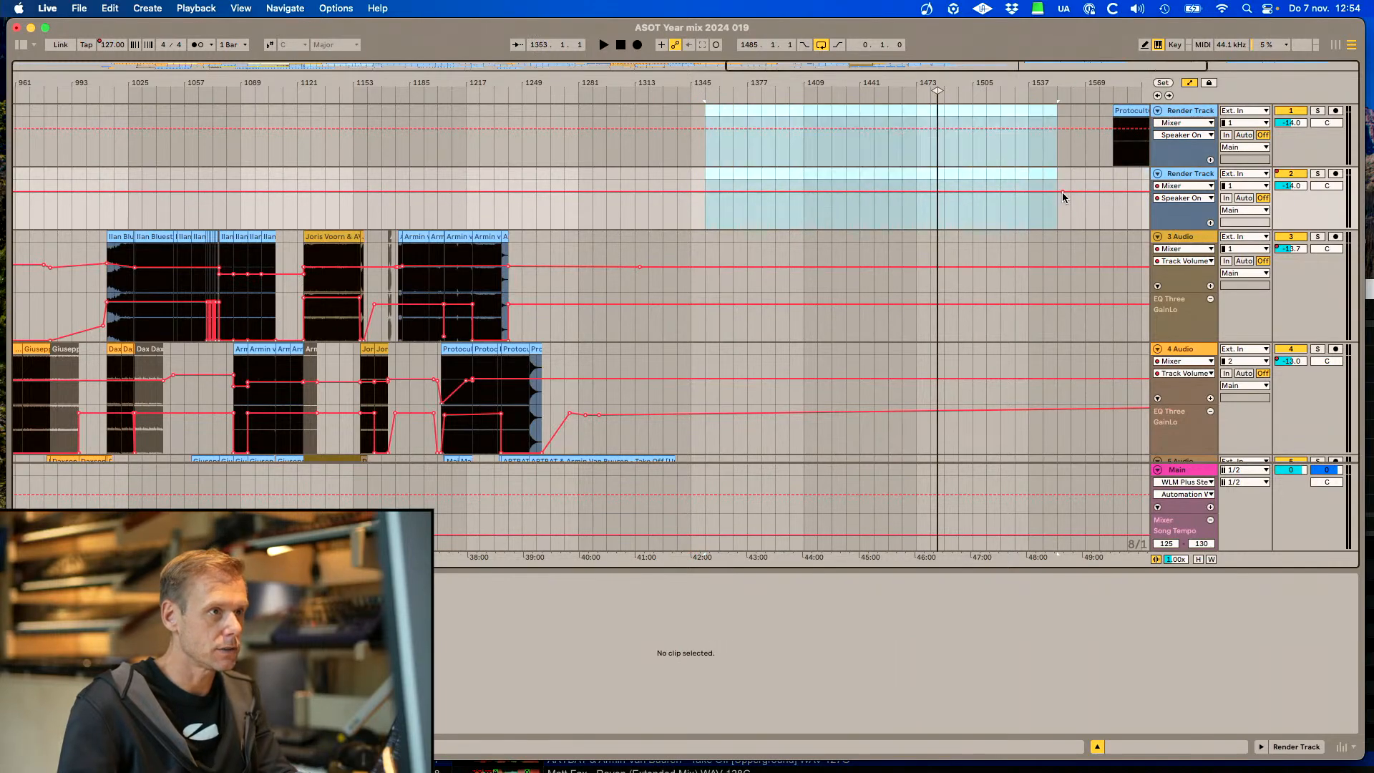
key(Delete)
Delete the Starfield and Main Lead Master clips from the two Render Tracks
scroll(1063, 197, right, 5)
scroll(1063, 197, right, 3)
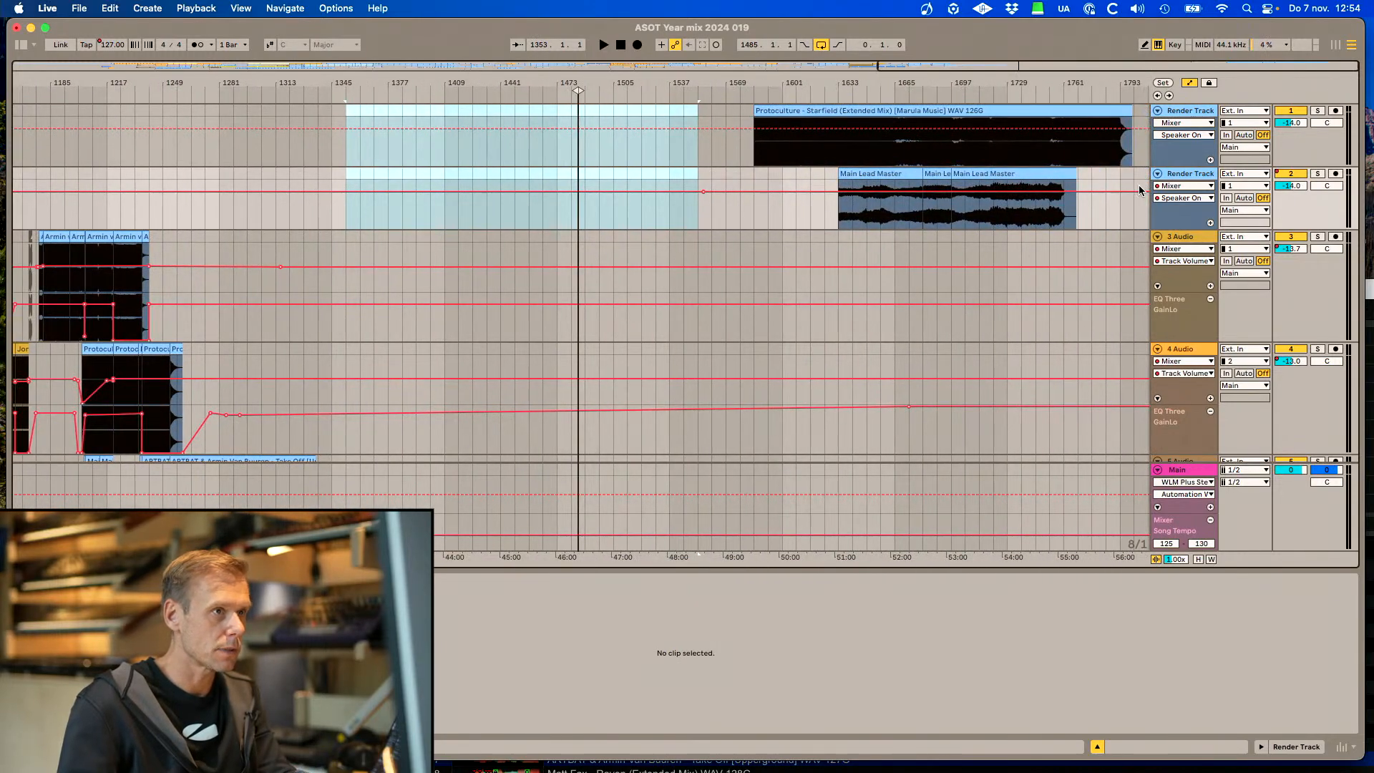
drag(731, 112, 1150, 208)
key(Delete)
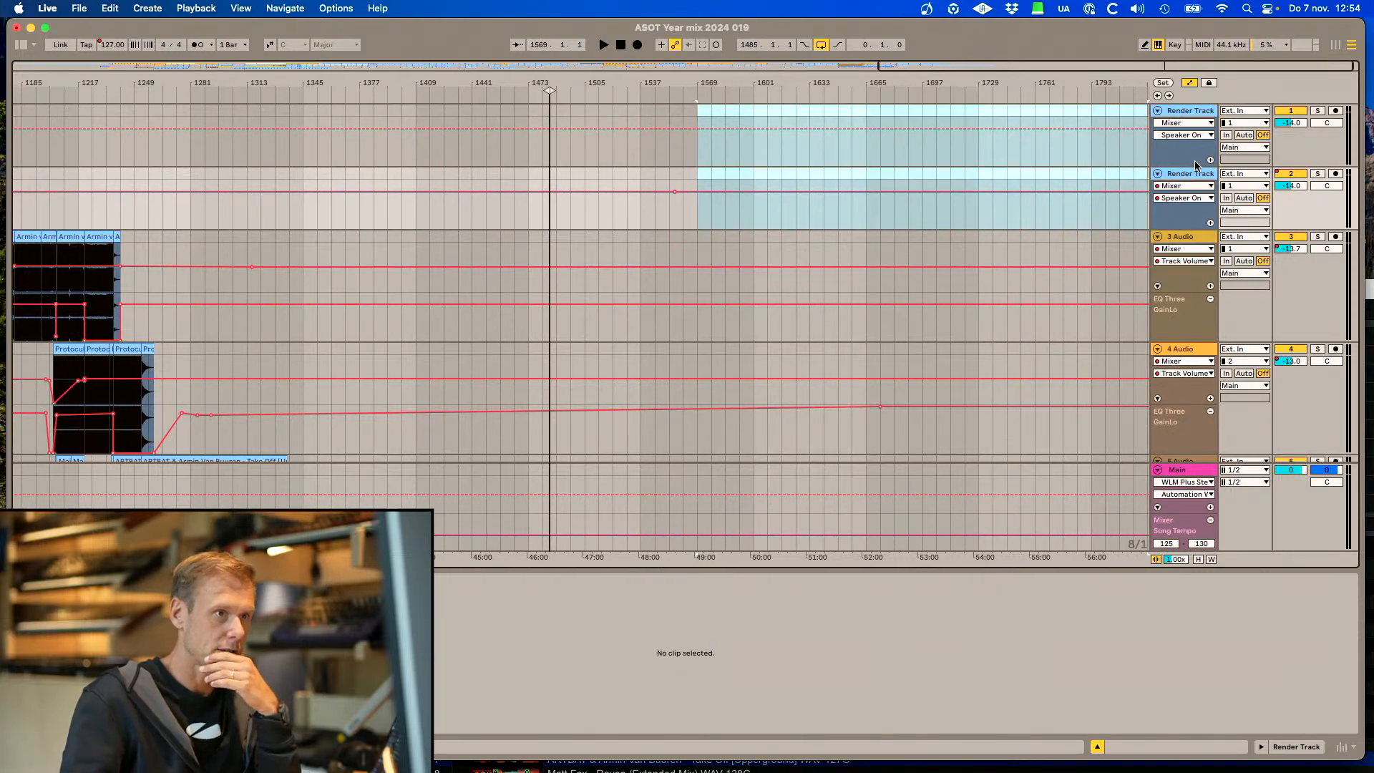
Add Matt Fax - Raven (Extended Mix) from the rekordbox playlist to the first Render Track at bar 1561
mouse_move(716, 772)
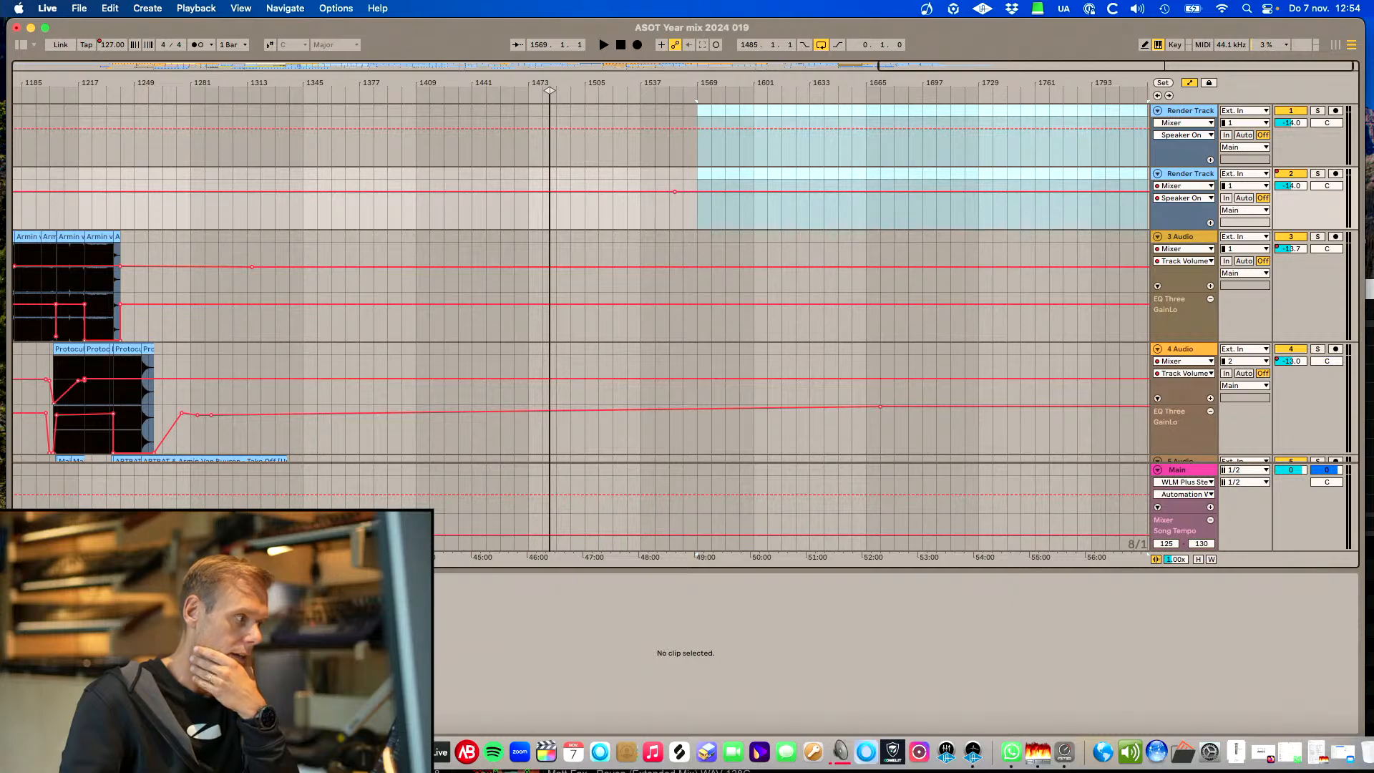
click(681, 755)
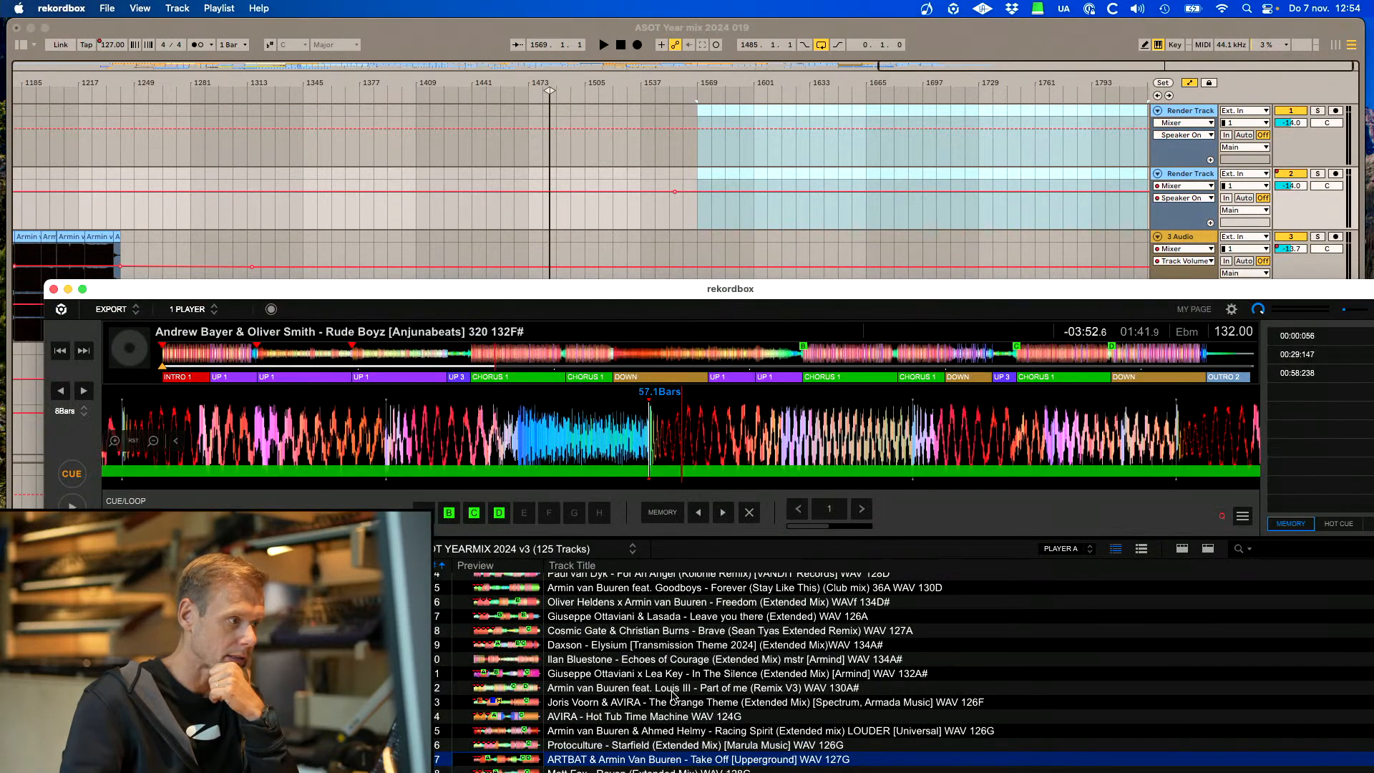
scroll(674, 694, down, 2)
click(665, 745)
scroll(668, 746, down, 2)
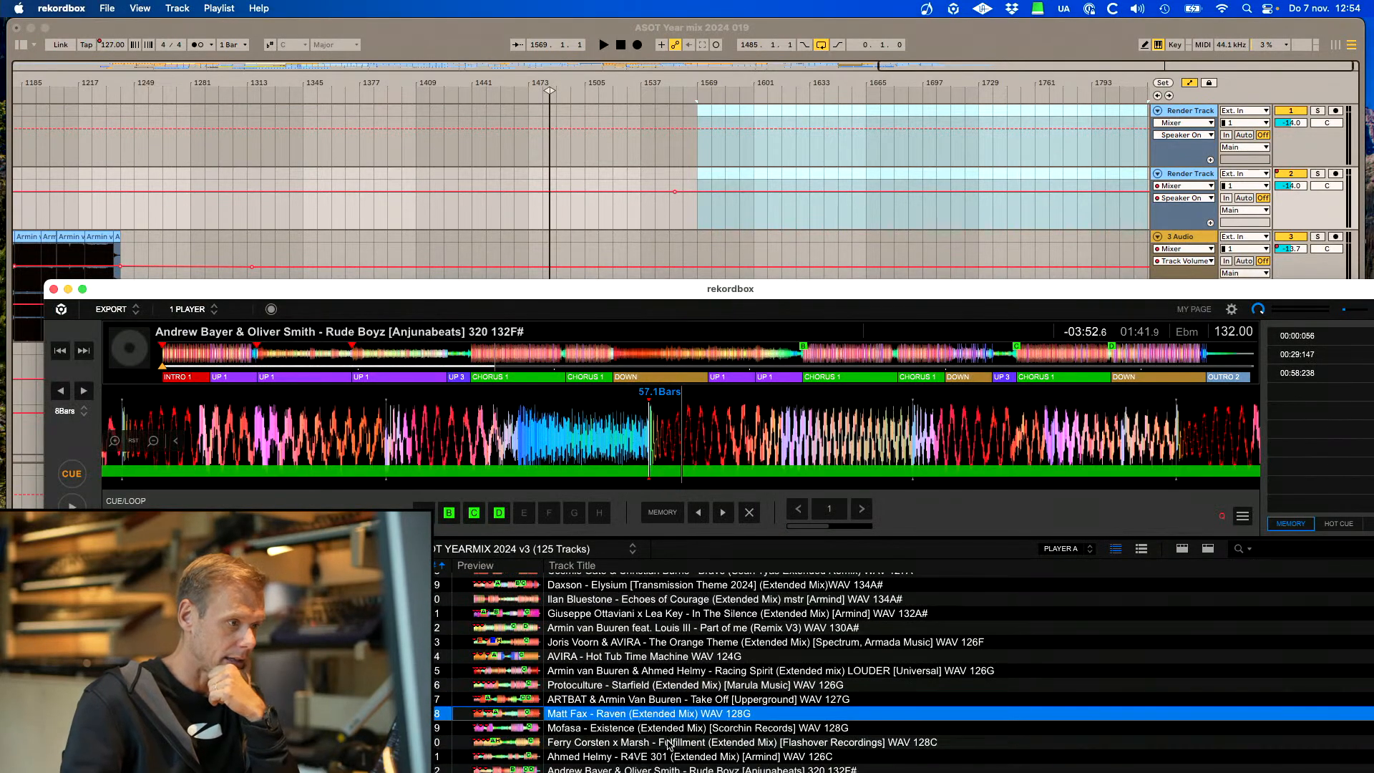
scroll(641, 719, left, 1)
scroll(625, 719, right, 1)
drag(614, 718, 733, 73)
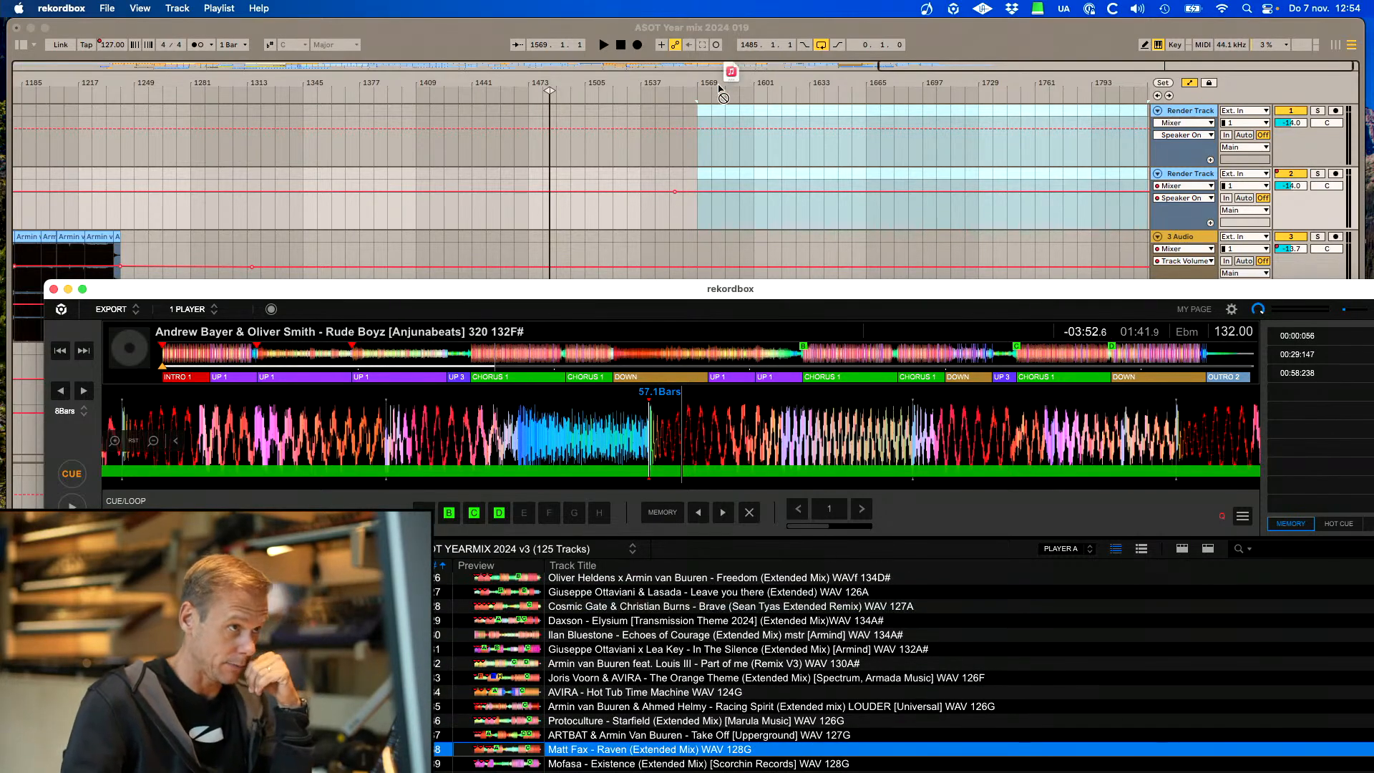
drag(680, 136, 673, 134)
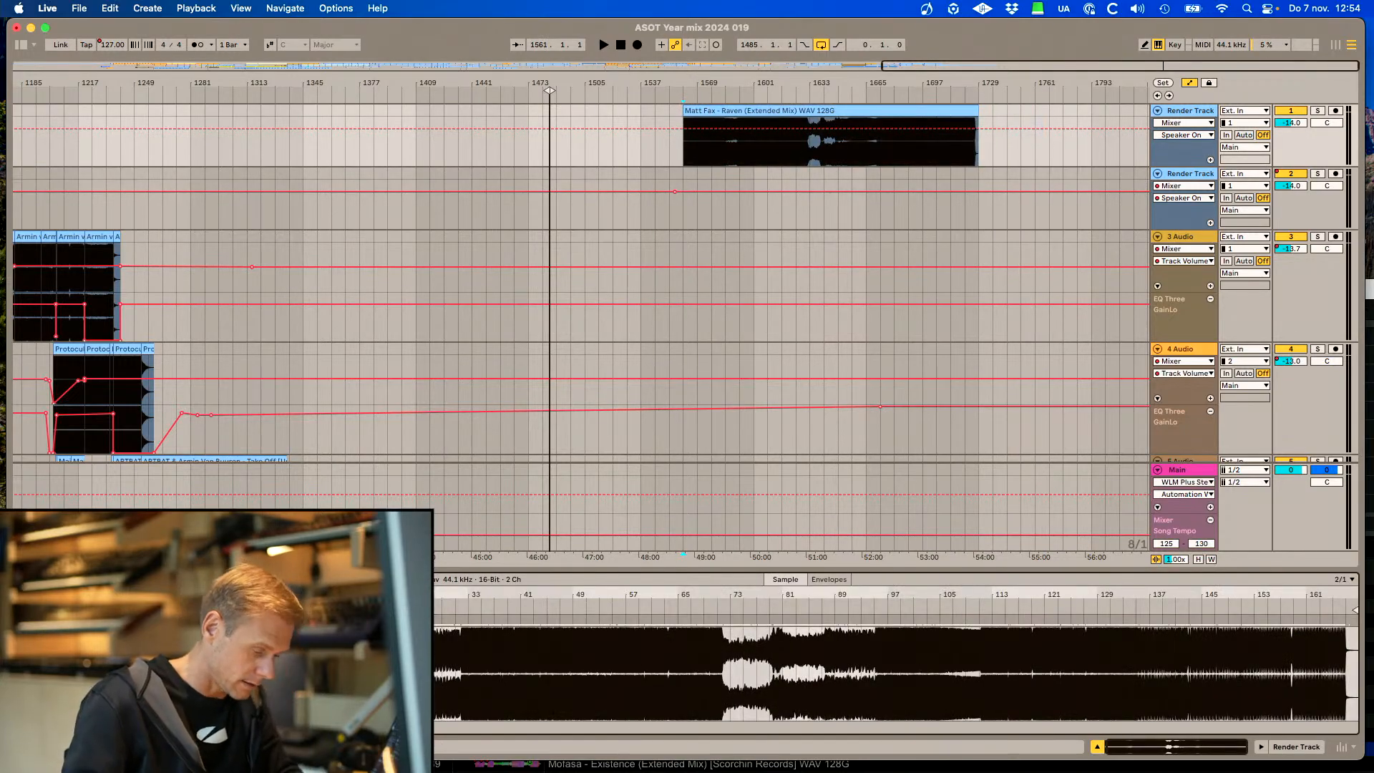
Align the last kick of the Raven clip to bar 168 with a warp marker
mouse_move(271, 595)
mouse_down()
mouse_move(272, 762)
mouse_move(272, 594)
mouse_up()
mouse_move(1347, 596)
mouse_down()
mouse_move(1088, 598)
mouse_move(1118, 598)
mouse_move(1125, 619)
mouse_move(1078, 624)
mouse_up()
scroll(1125, 619, up, 5)
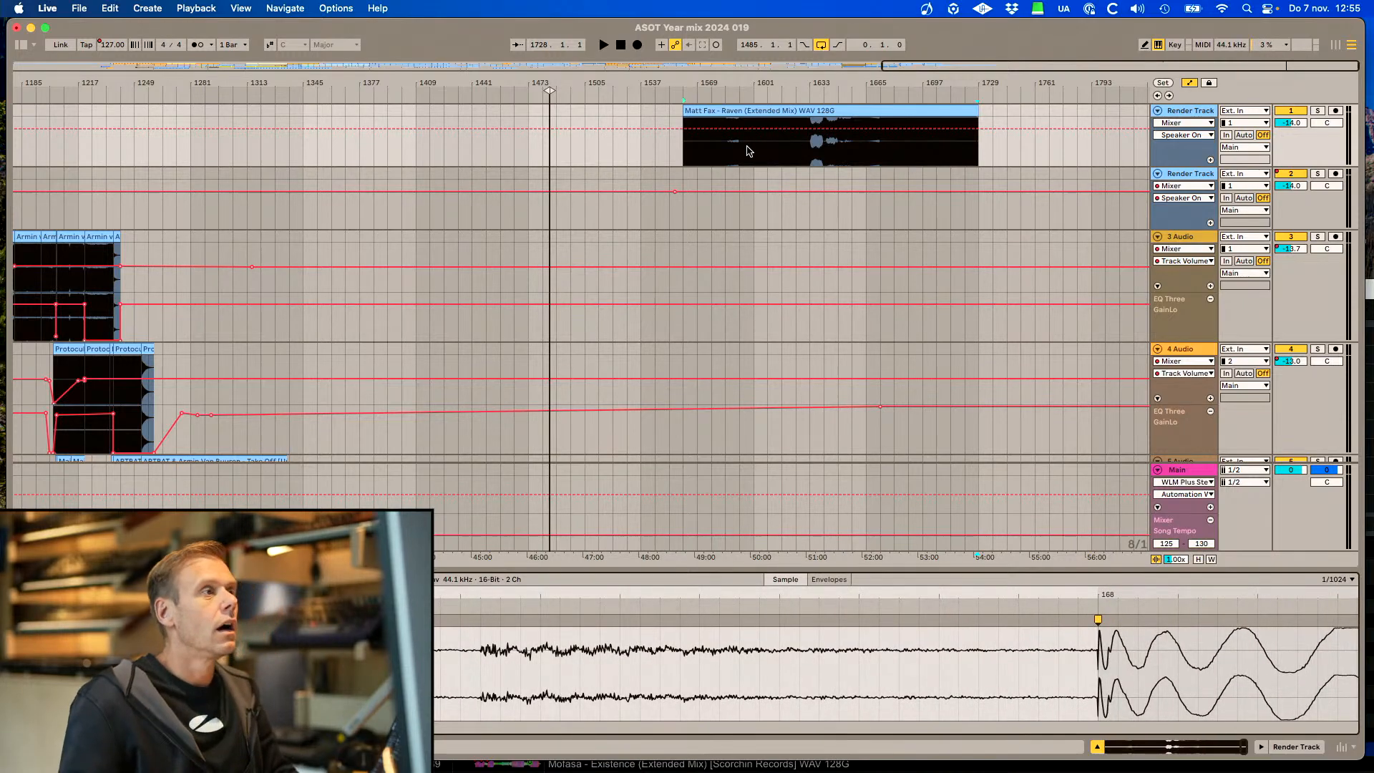
Check Raven's kick timing at its bar 33 and audition the clip from bar 1593
click(739, 151)
scroll(739, 151, left, 1)
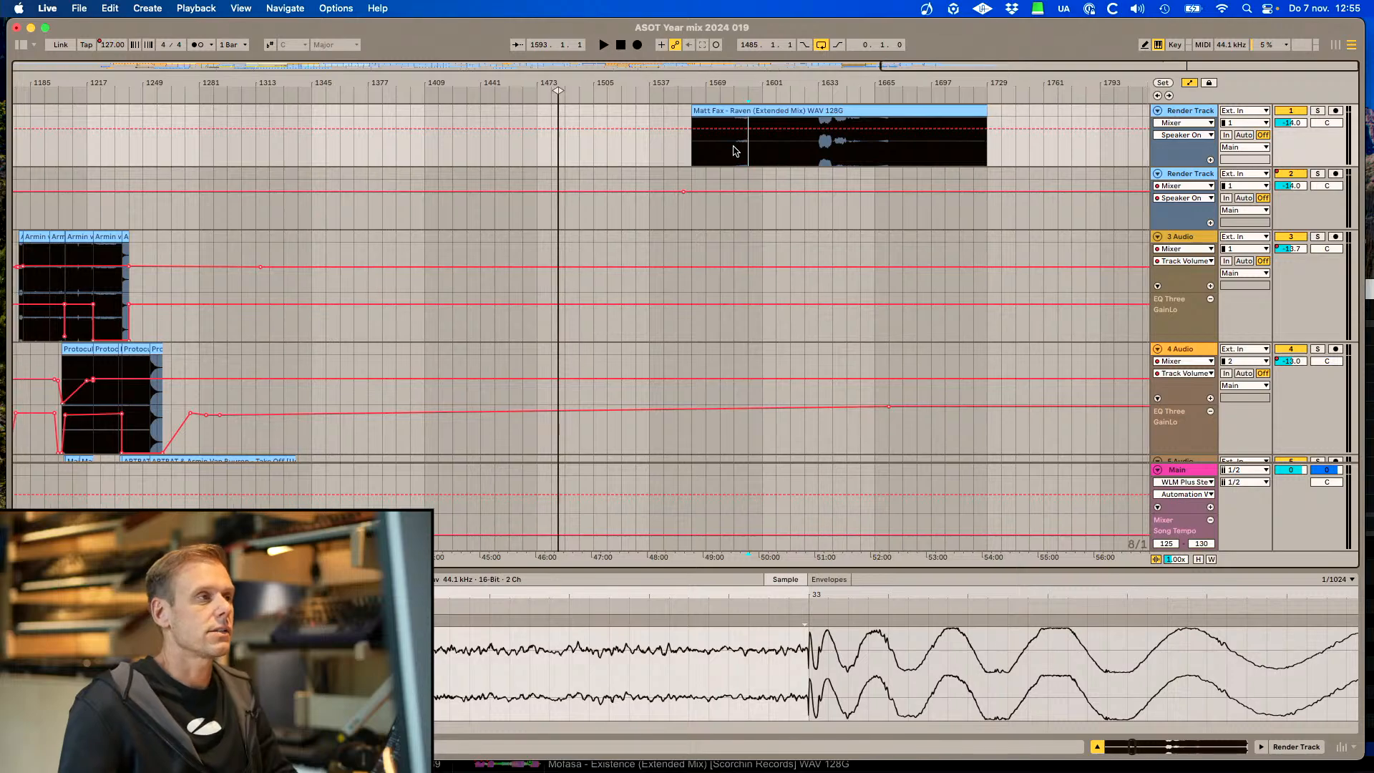
click(738, 151)
click(744, 150)
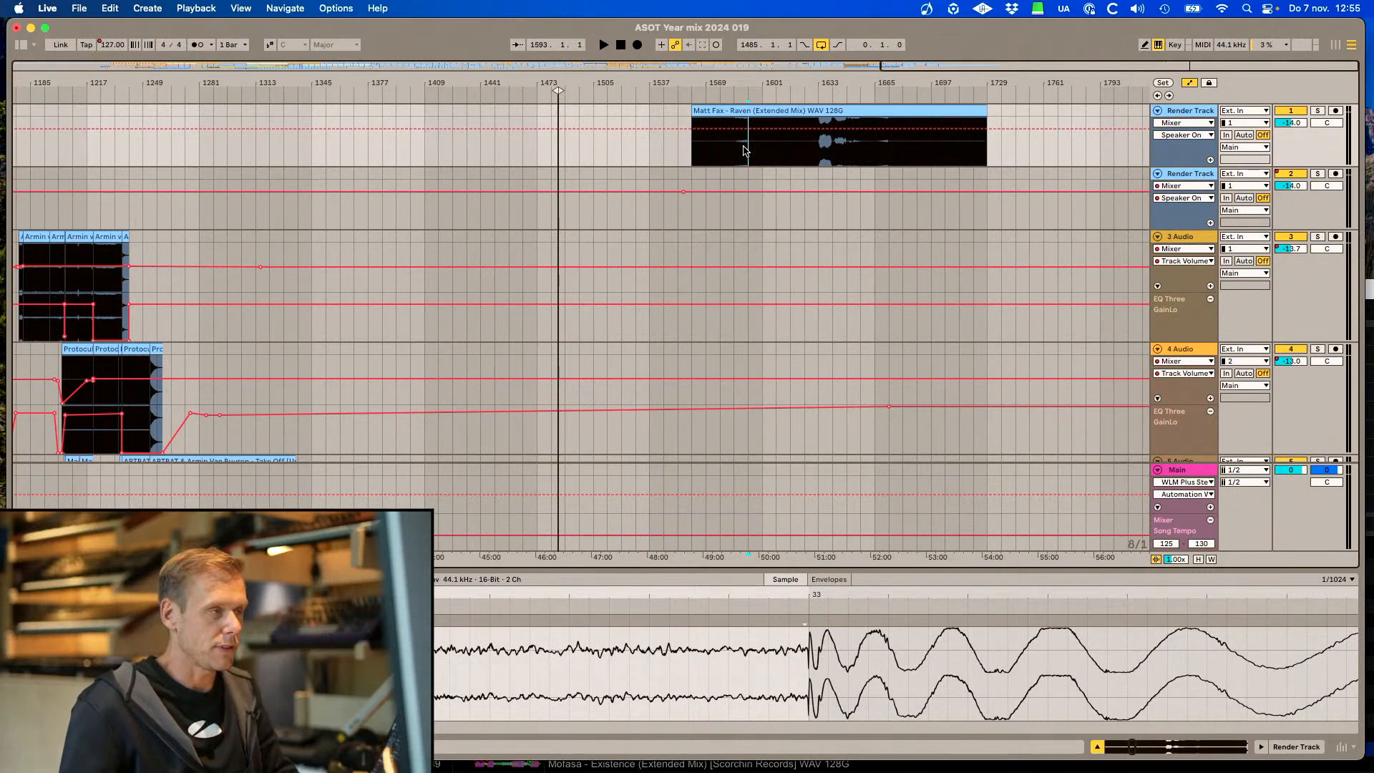
key(space)
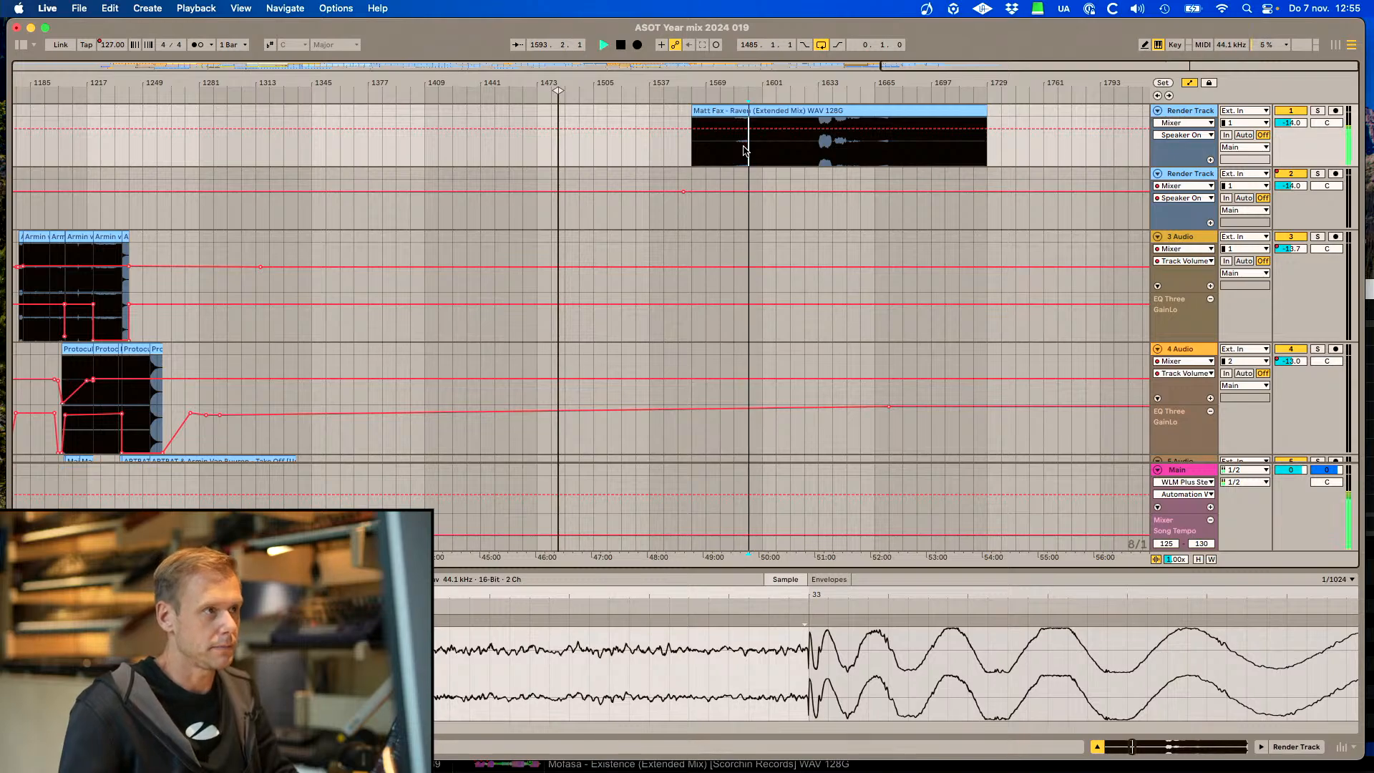
drag(1195, 67, 1008, 165)
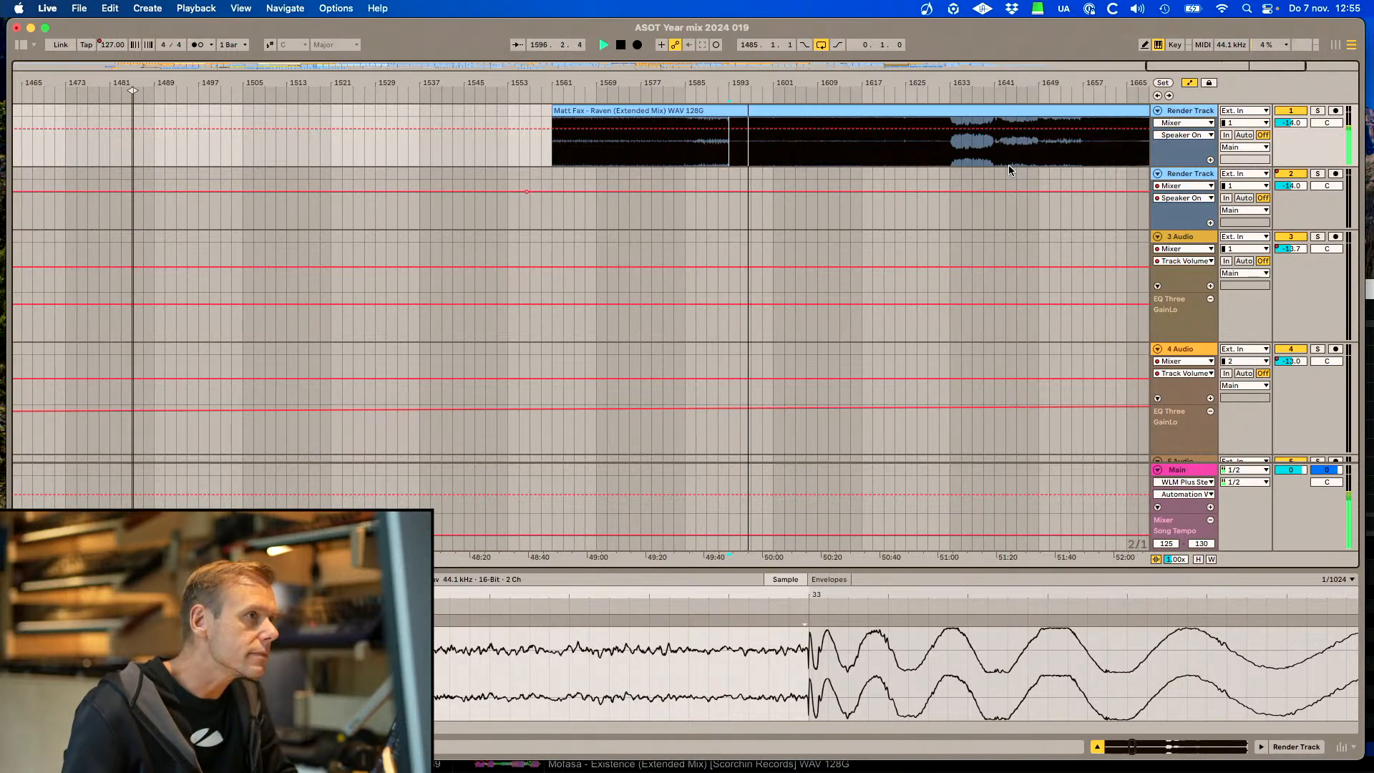
scroll(953, 171, left, 1)
scroll(780, 181, up, 1)
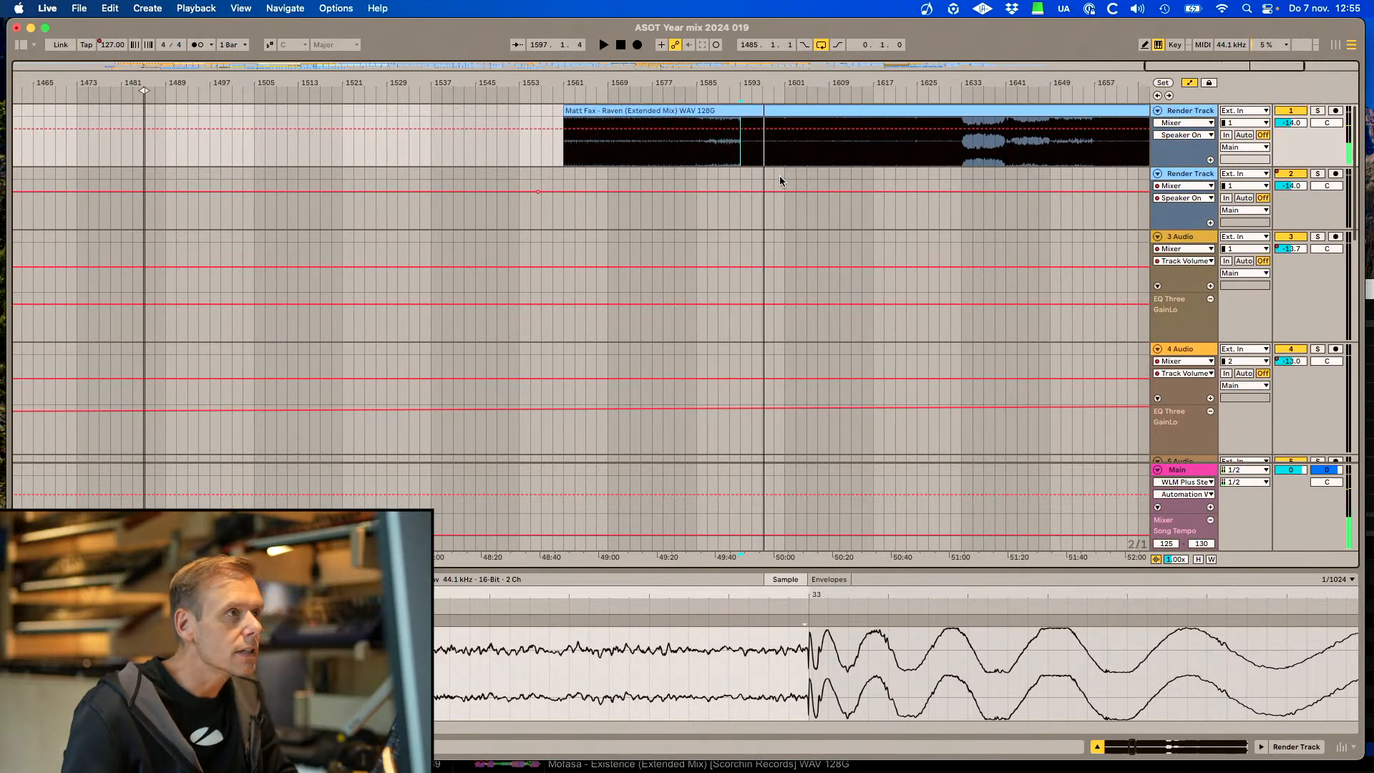
Split the Raven clip at bar 1593 and copy its section up to bar 1609 onto track 7 at bar 1253
key(super+e)
click(815, 141)
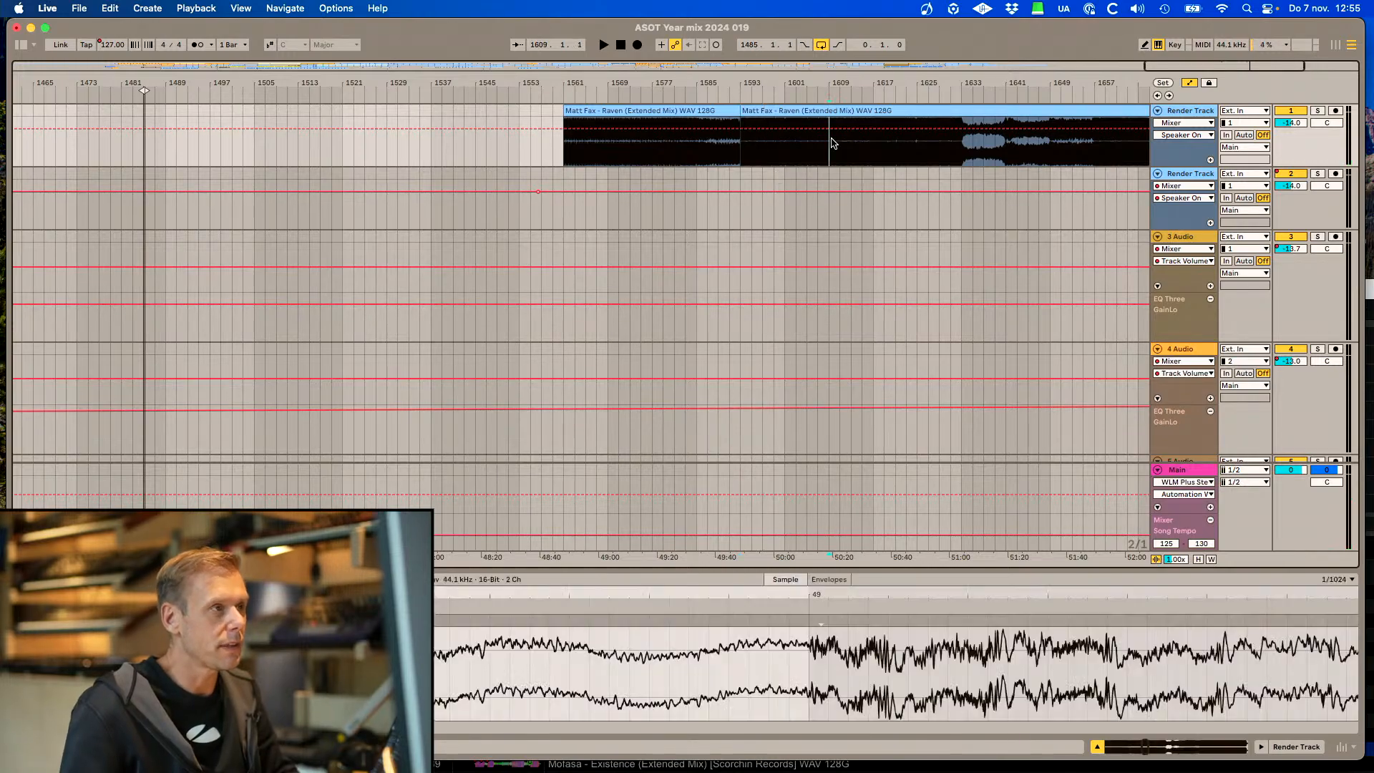
scroll(801, 129, left, 10)
scroll(795, 119, left, 5)
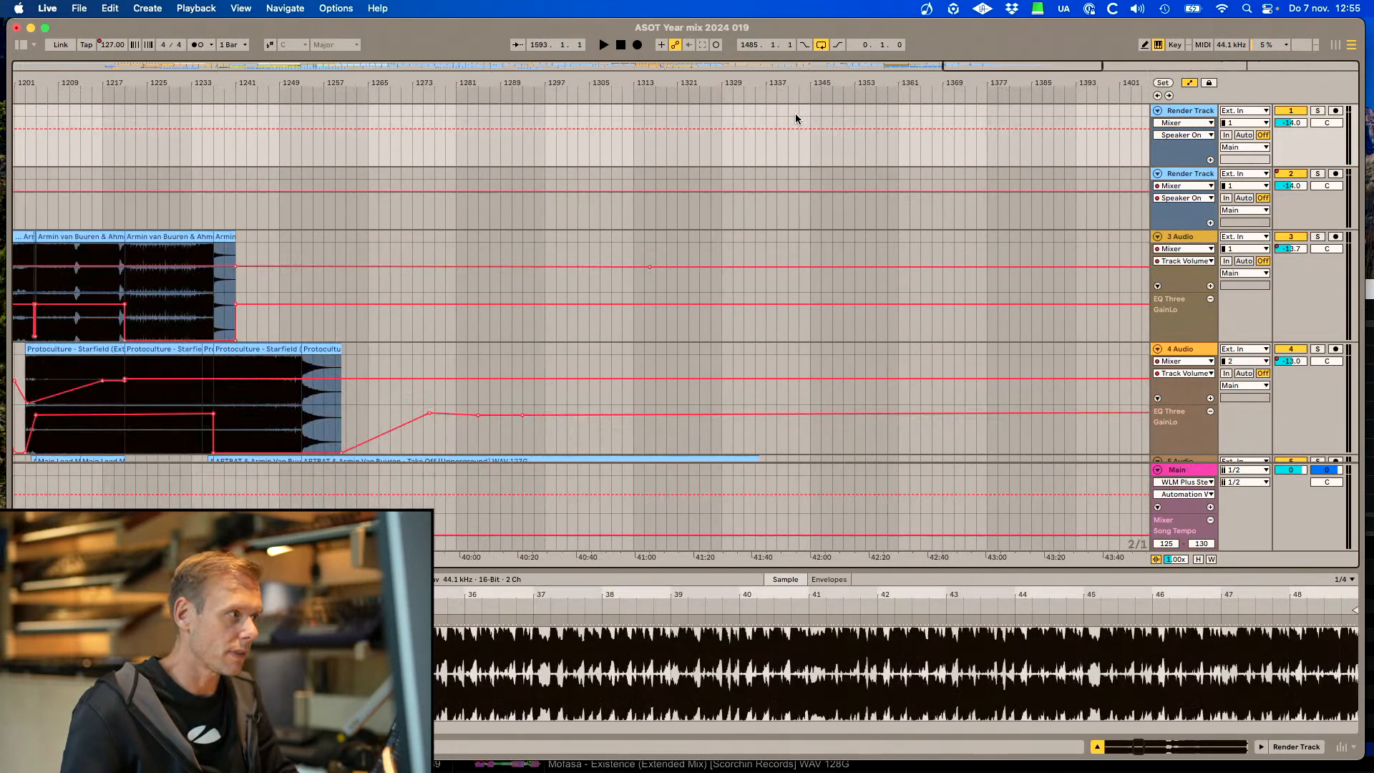
scroll(304, 242, down, 10)
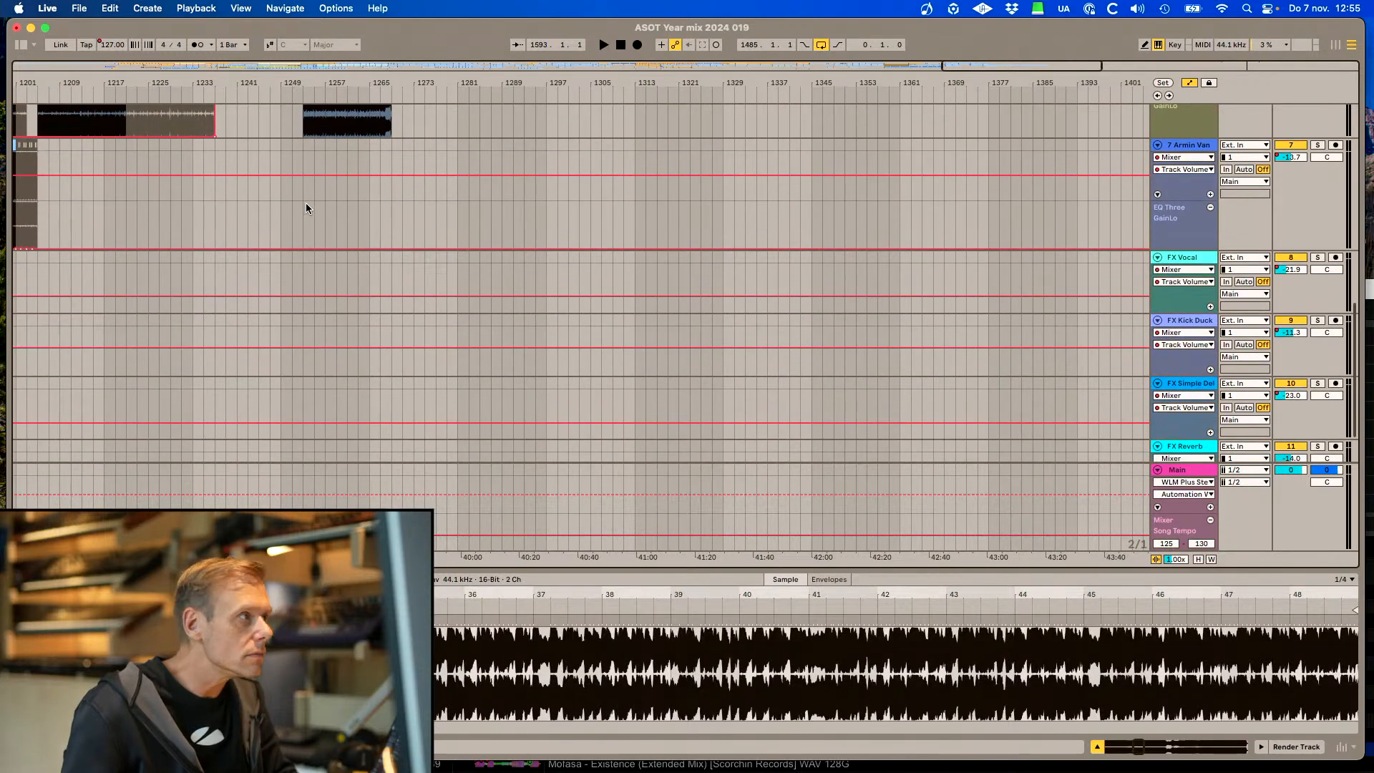
scroll(306, 206, up, 1)
click(305, 156)
key(super+v)
Shift the Raven section to bar 1269, extend its start back to bar 1253, and play the blend from there
scroll(678, 193, up, 5)
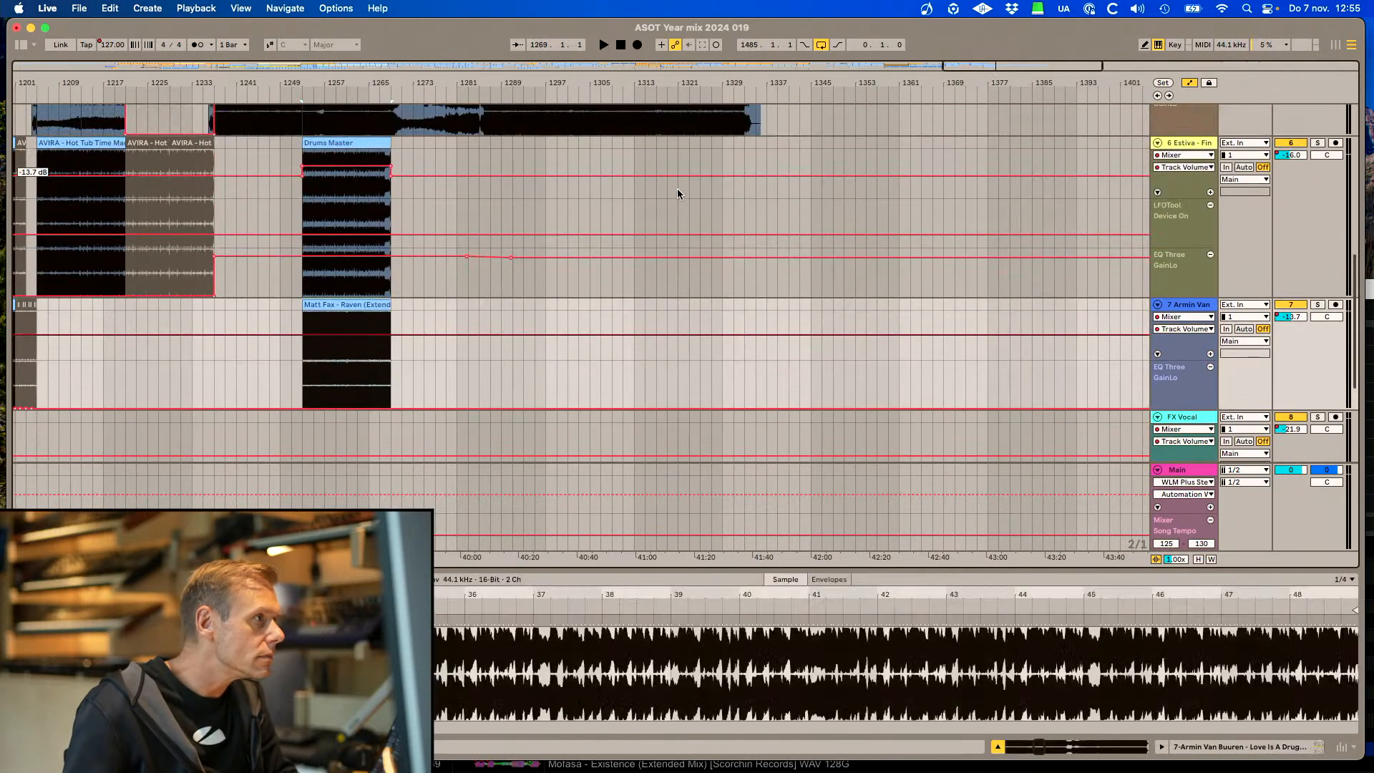
scroll(678, 193, up, 2)
drag(342, 396, 304, 395)
key(space)
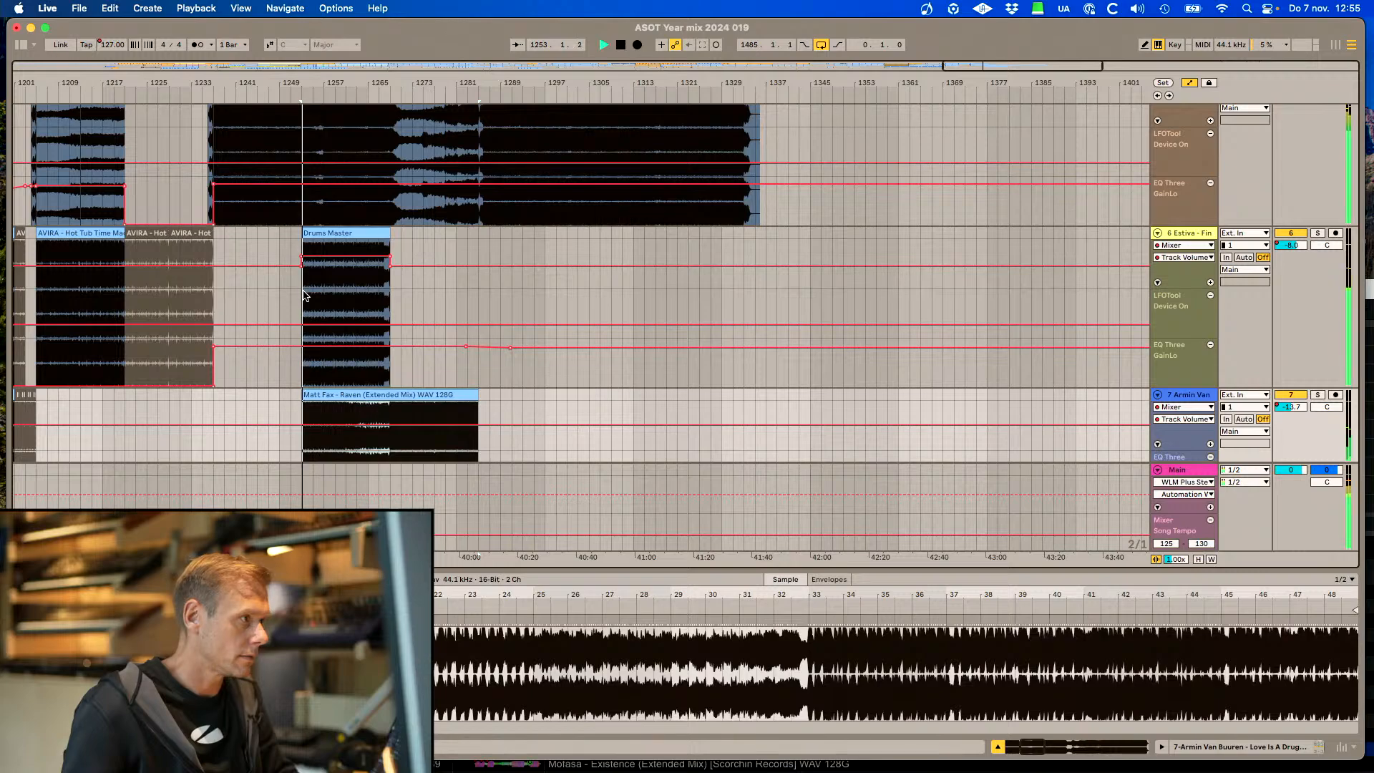
scroll(396, 407, down, 3)
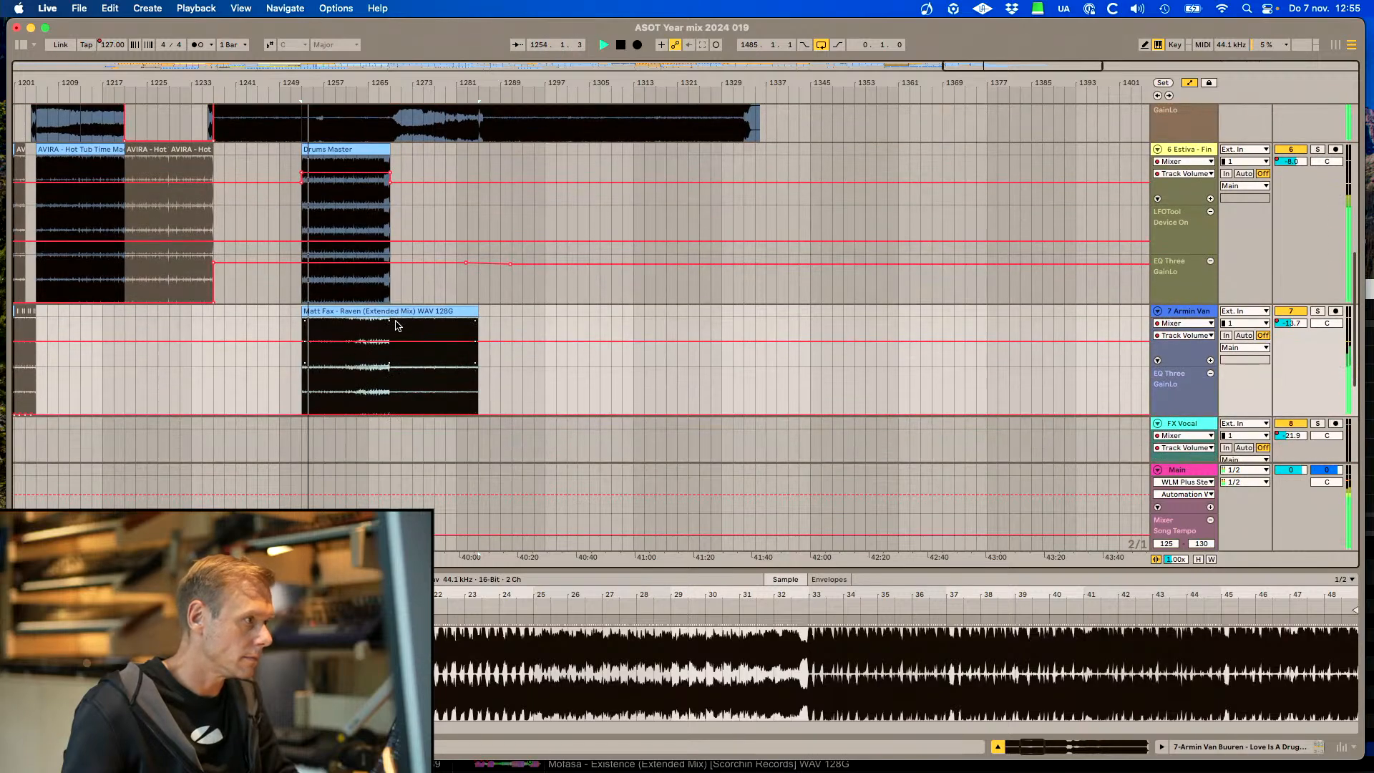
Split the Raven clip at bar 1269 and ramp track 7's volume up across its first section from about -18 dB
click(389, 326)
key(super+e)
click(360, 311)
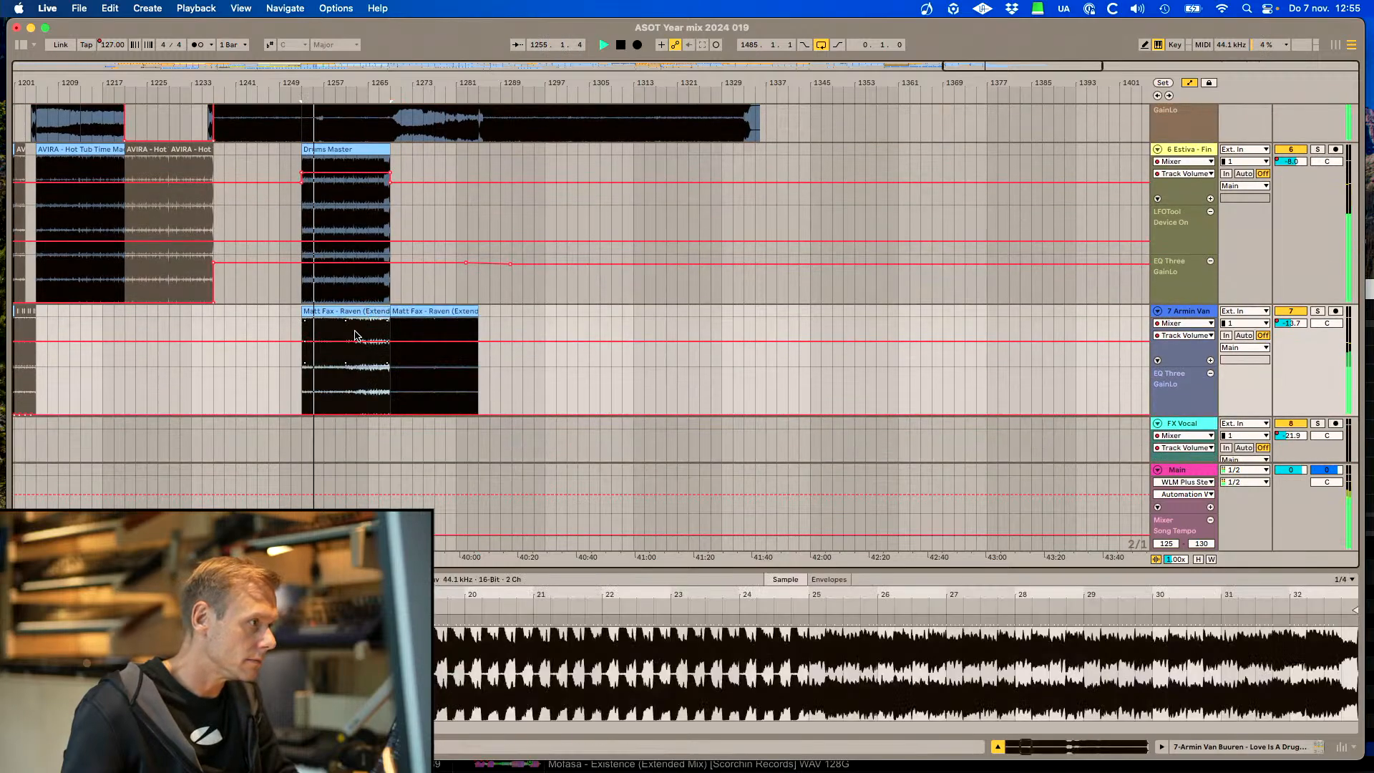
drag(388, 343, 387, 349)
click(389, 347)
Raise the EQ Three GainLo of Raven's second section to about -0.06 dB and add a track volume point just before bar 1253
click(404, 311)
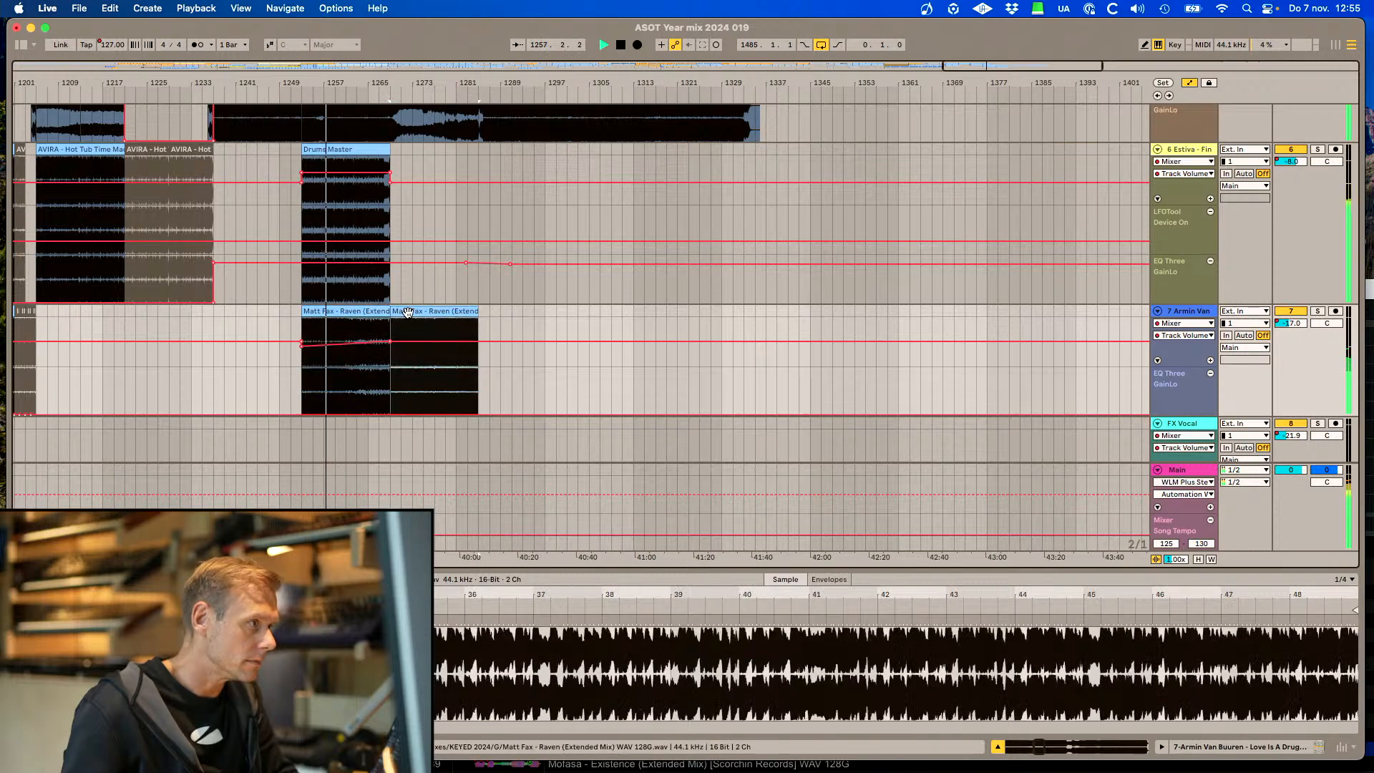
drag(433, 409, 433, 374)
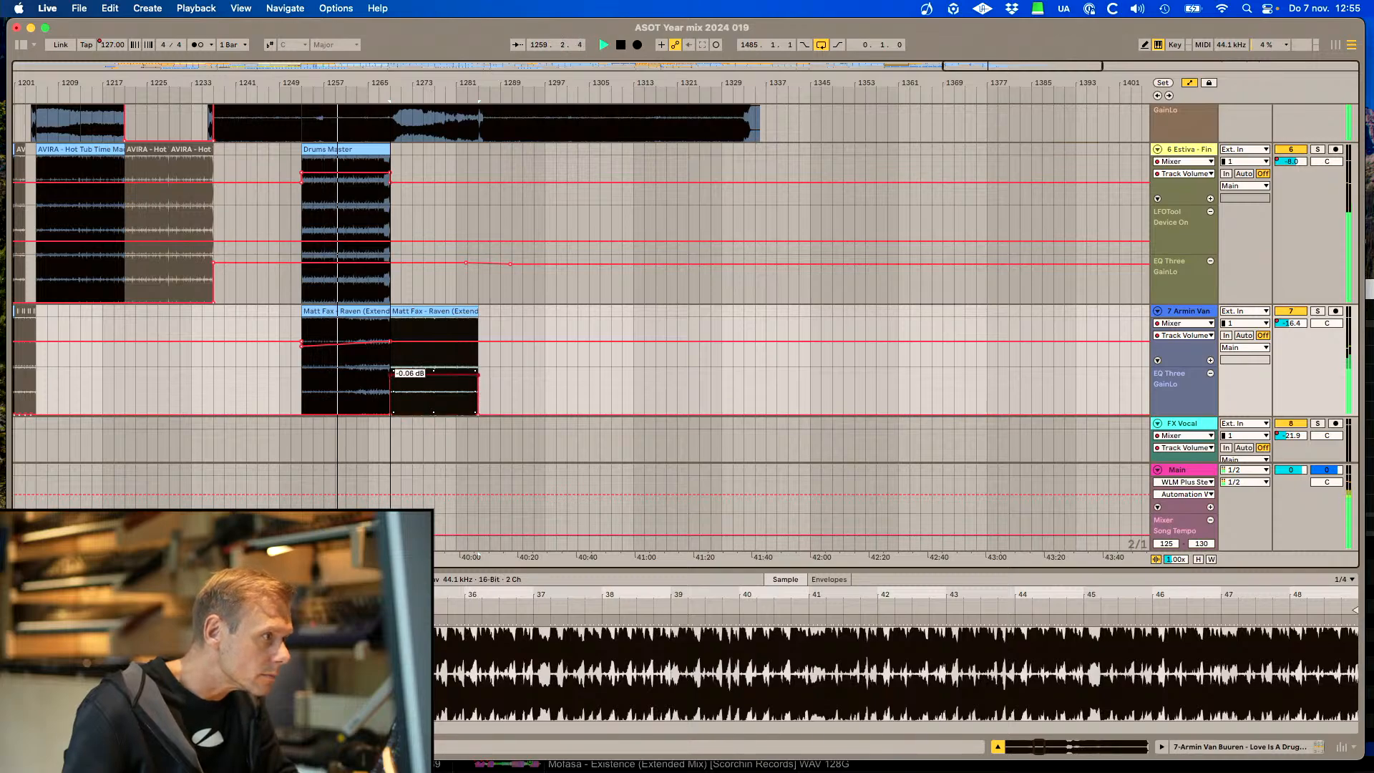
click(297, 345)
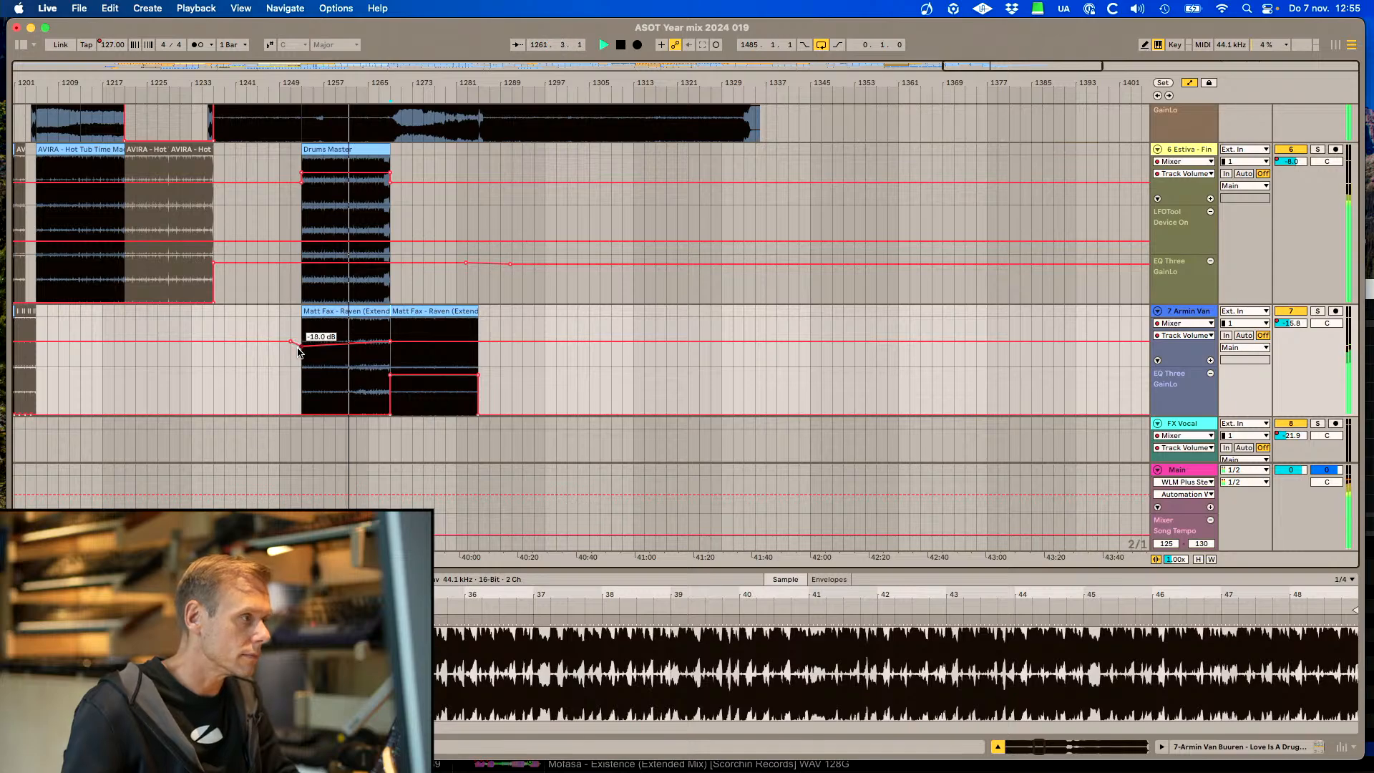
Duplicate the Drums Master clip to bar 1269 and pull the copy's EQ Three GainLo all the way down
scroll(299, 350, up, 3)
scroll(298, 352, up, 4)
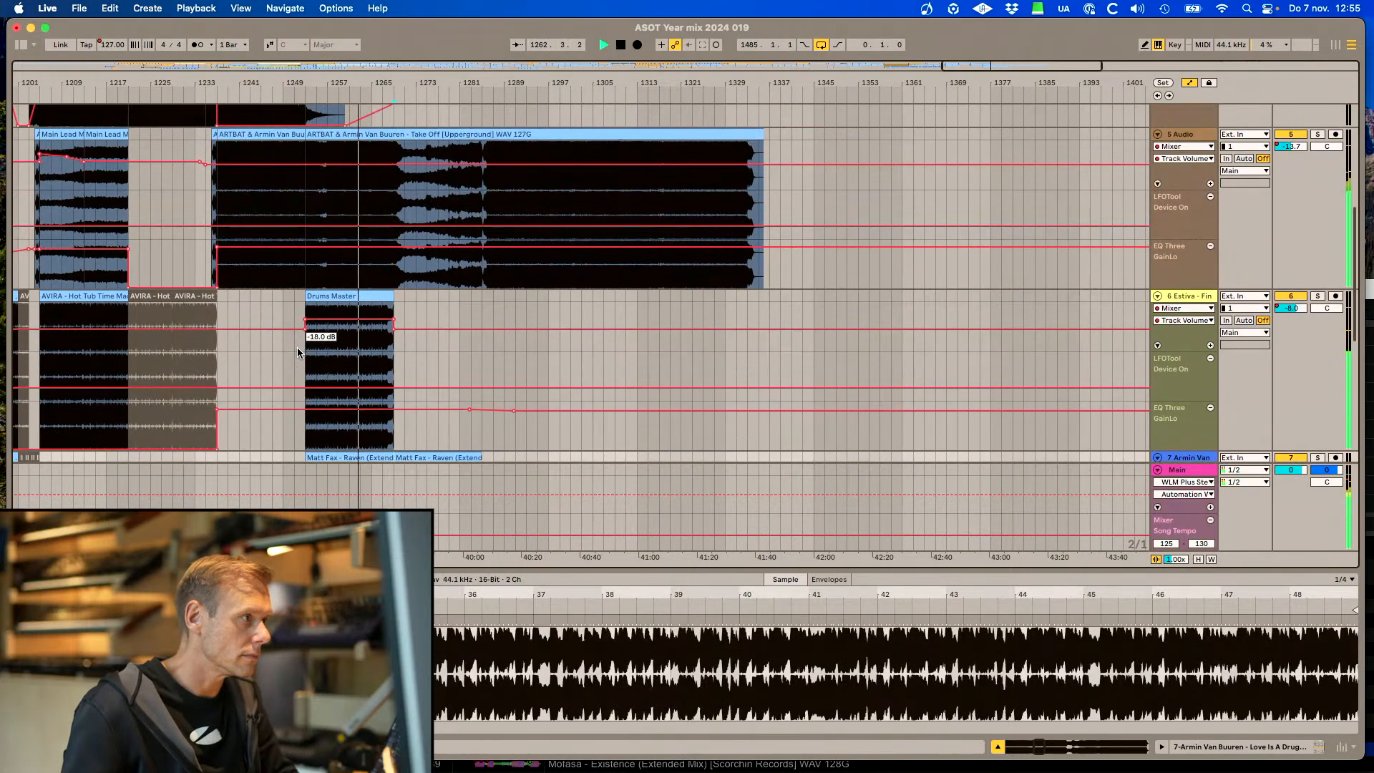
click(333, 298)
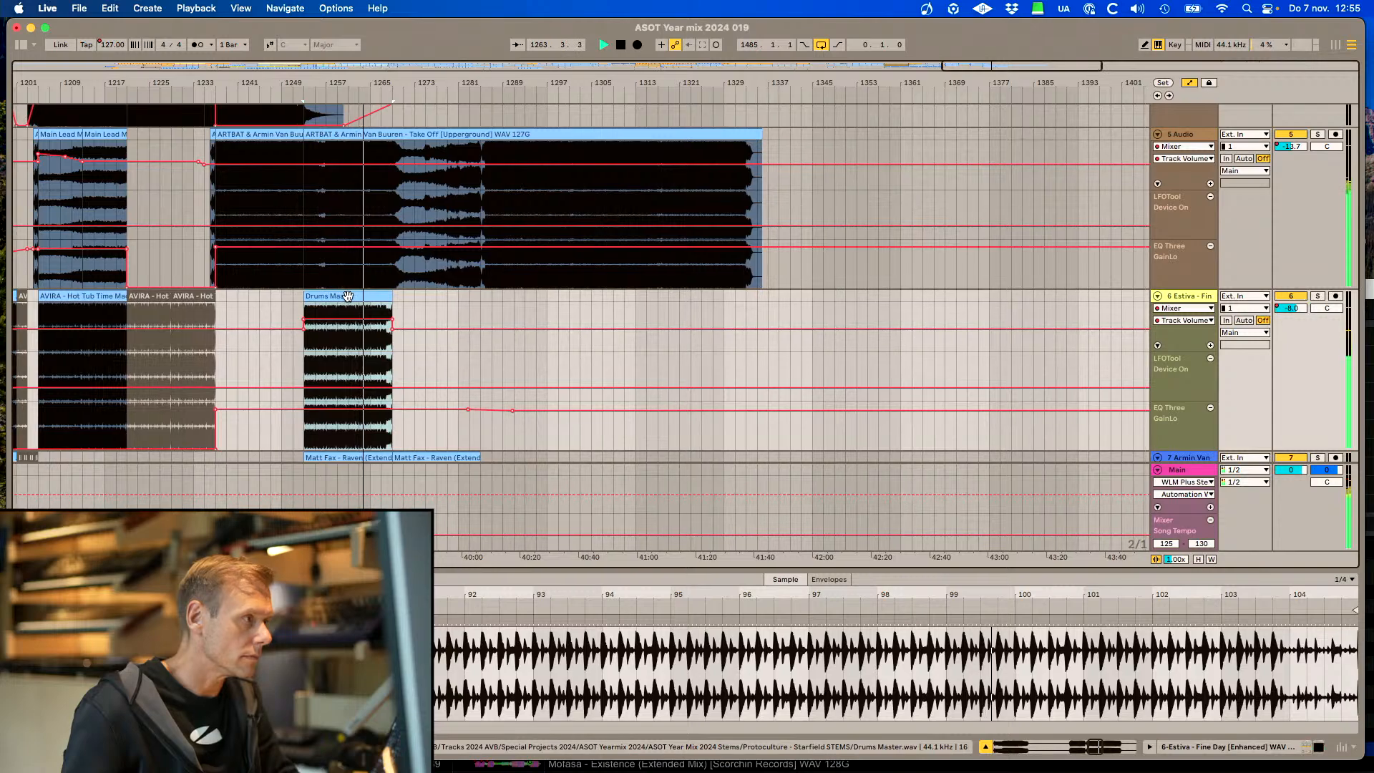
key(super+d)
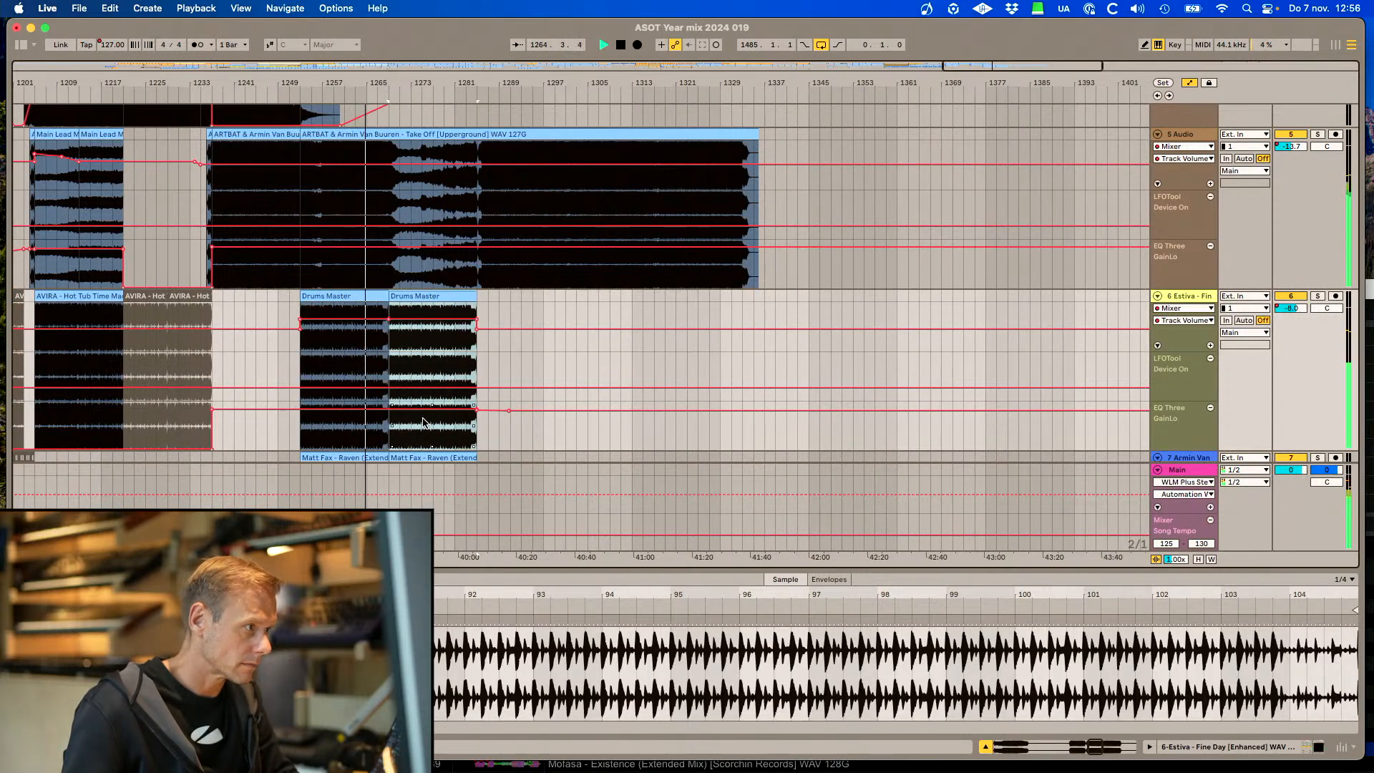
drag(424, 418, 423, 451)
Raise track 7's volume automation over the second Raven section to about -12.5 dB
scroll(482, 191, down, 10)
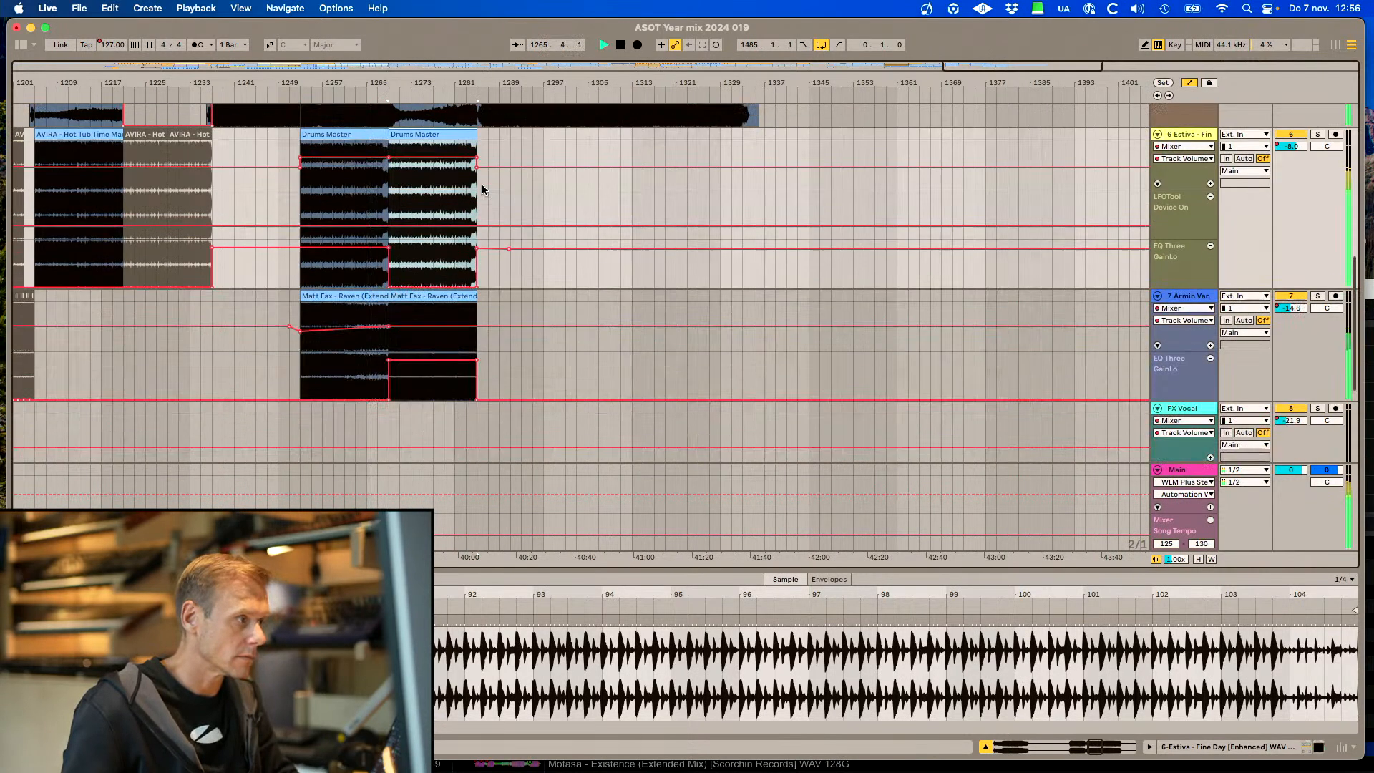
click(433, 279)
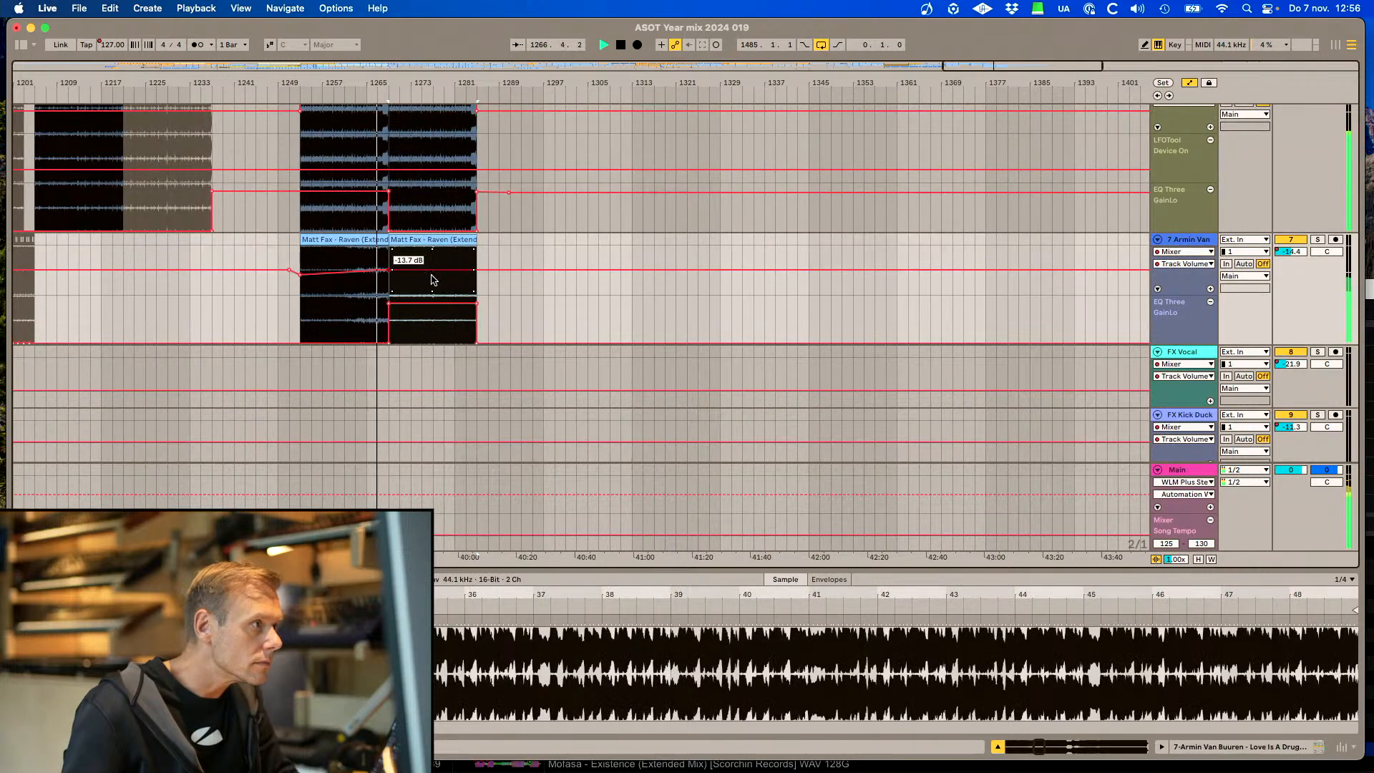
drag(432, 276, 432, 275)
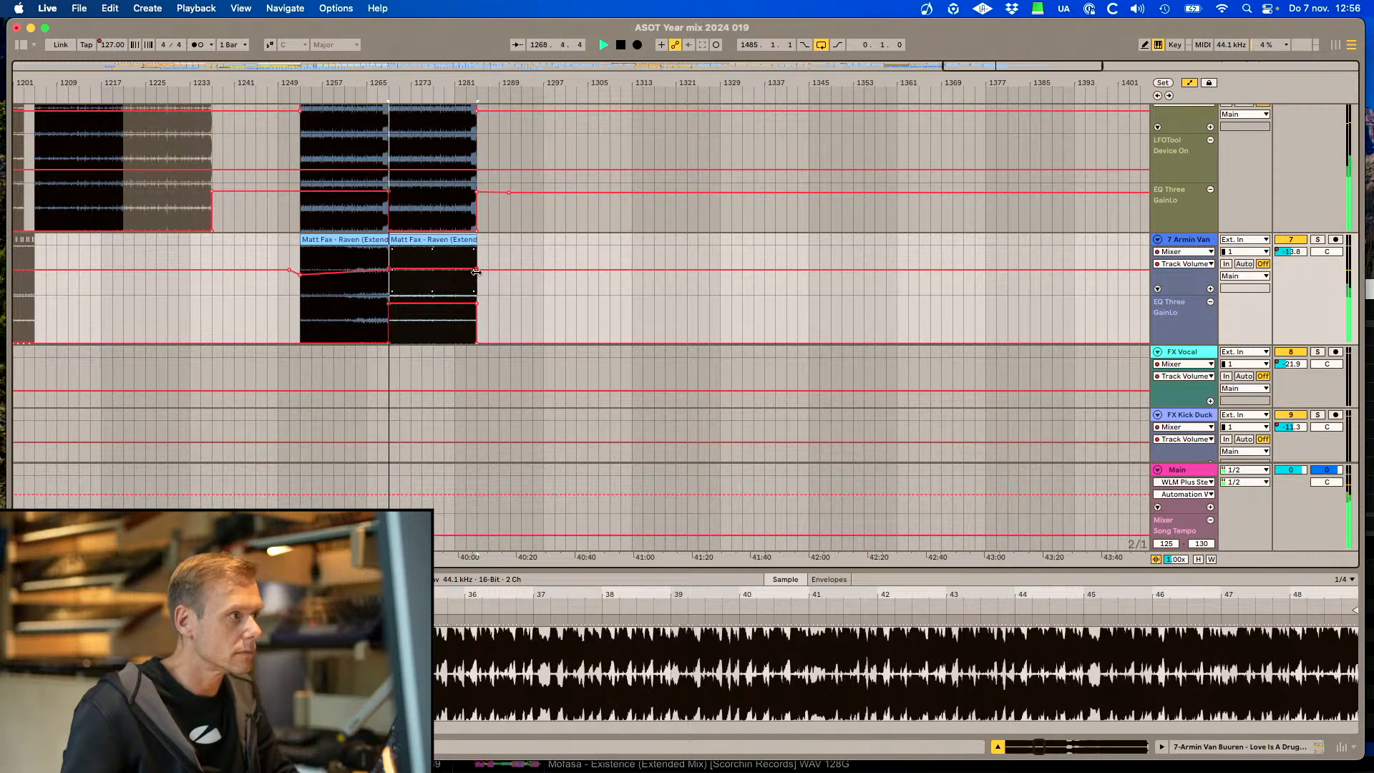
Split the Take Off clip at bar 1269 and cut its EQ Three GainLo fully from there to the clip's end
scroll(534, 270, up, 6)
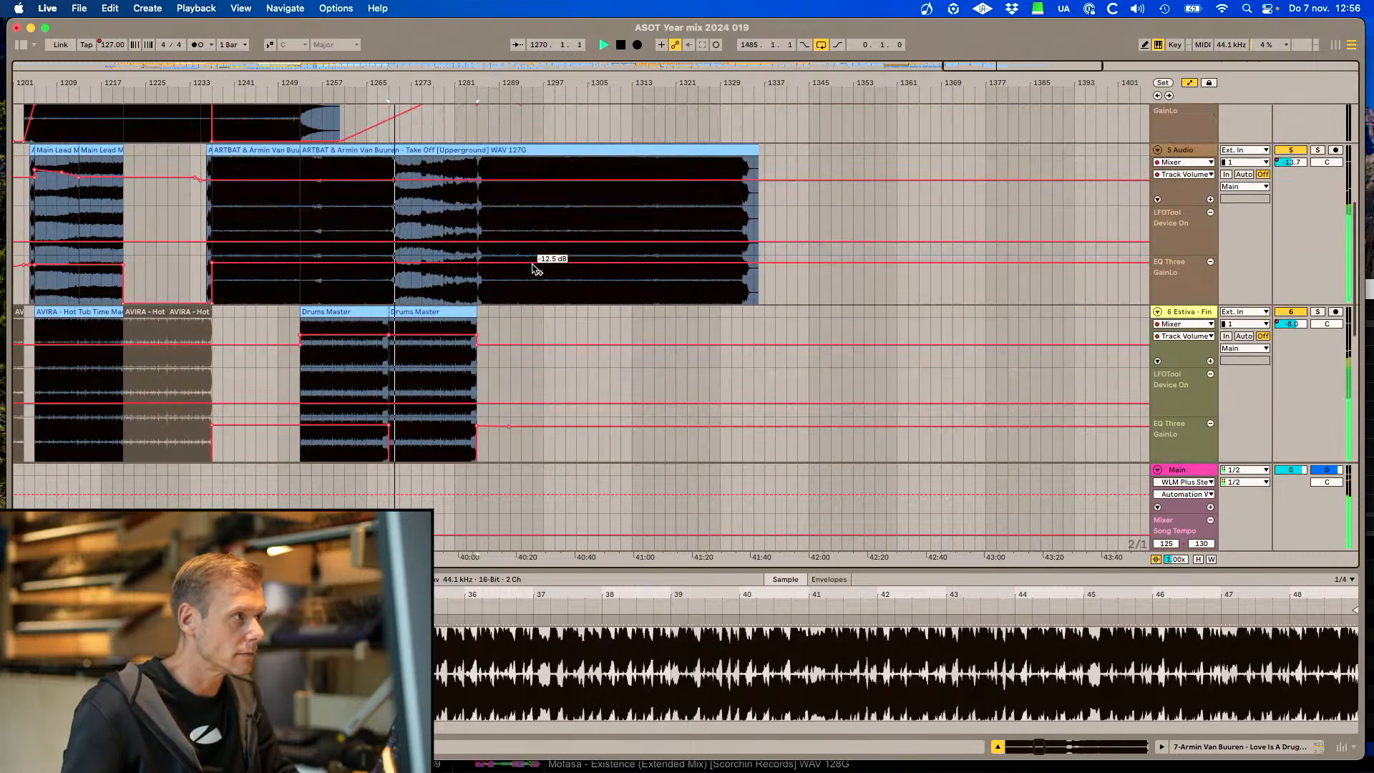
click(390, 191)
key(super+e)
click(427, 150)
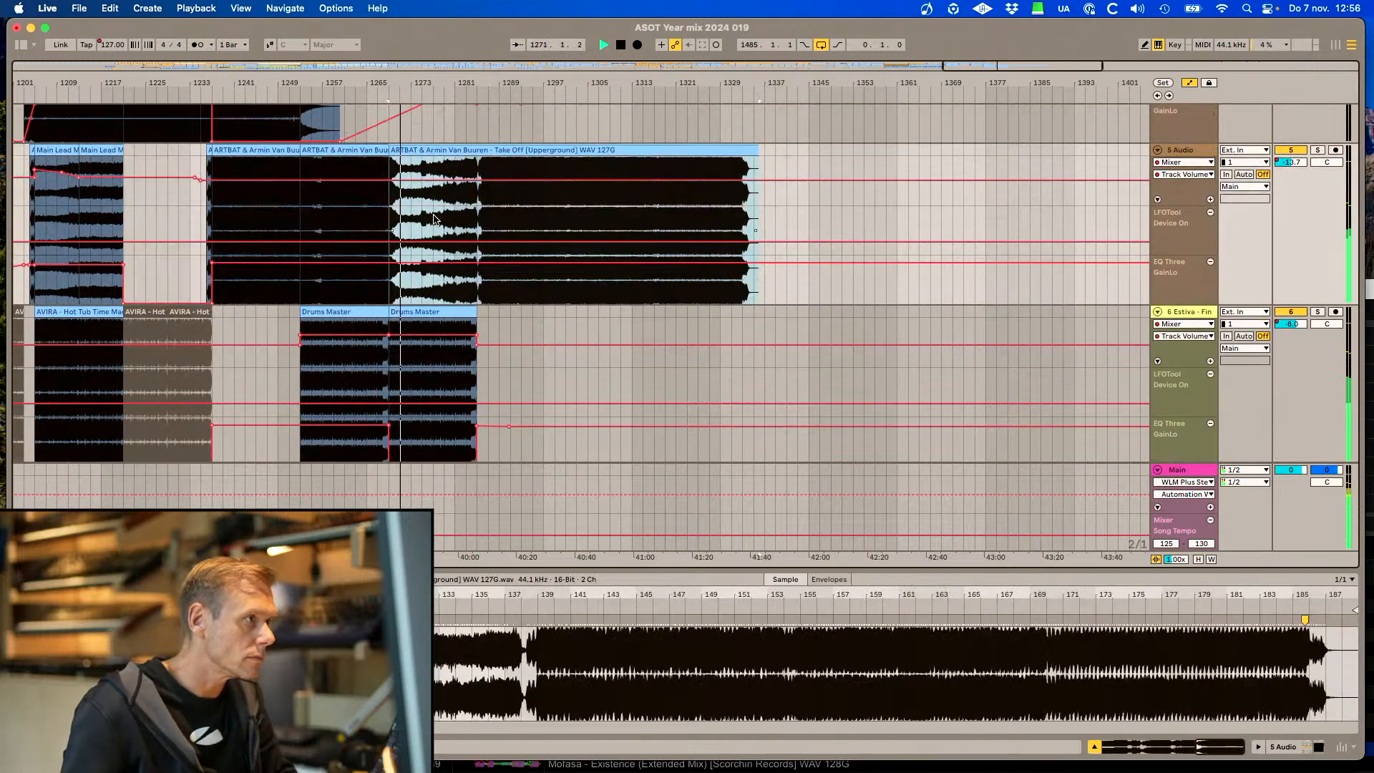
drag(440, 270, 440, 305)
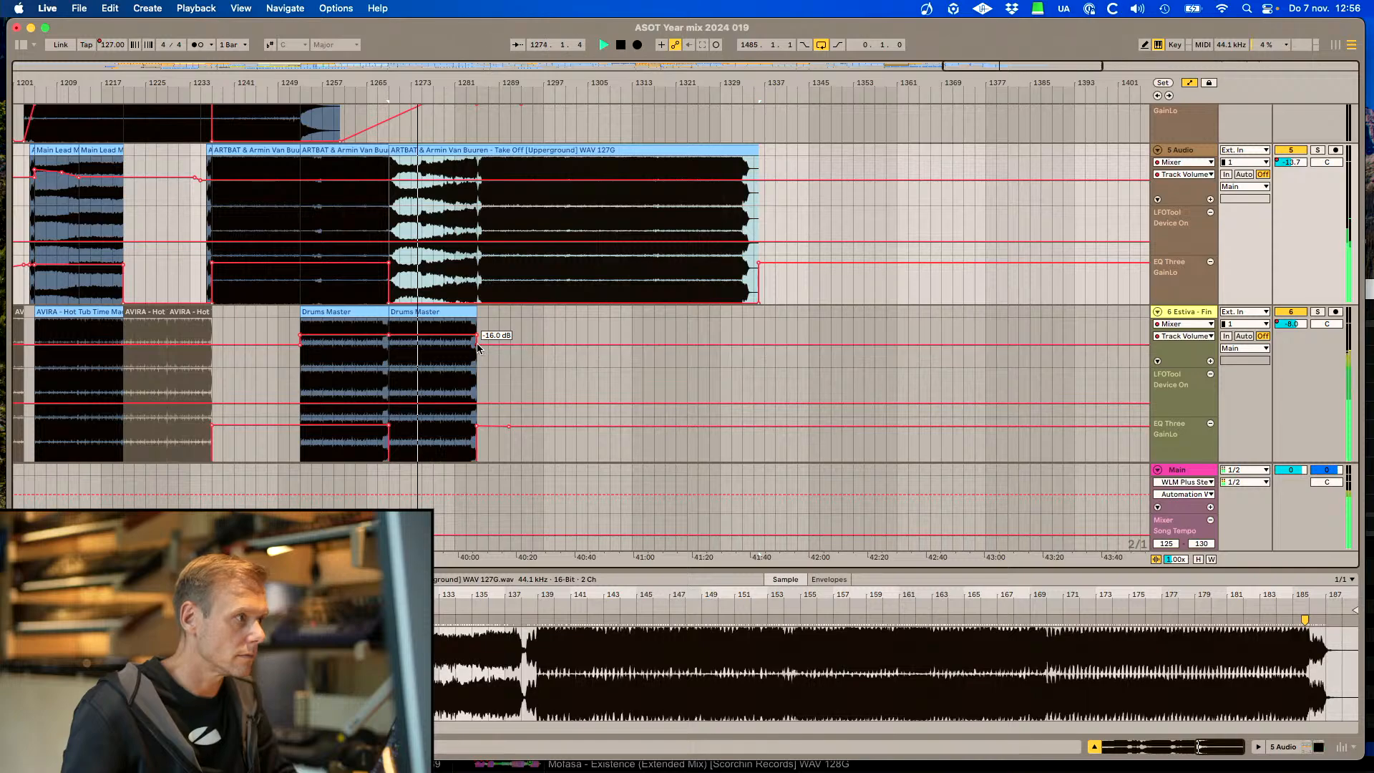
Remove track 7's GainLo drop at bar 1285 and extend the second Raven clip to about bar 1389
scroll(478, 343, down, 5)
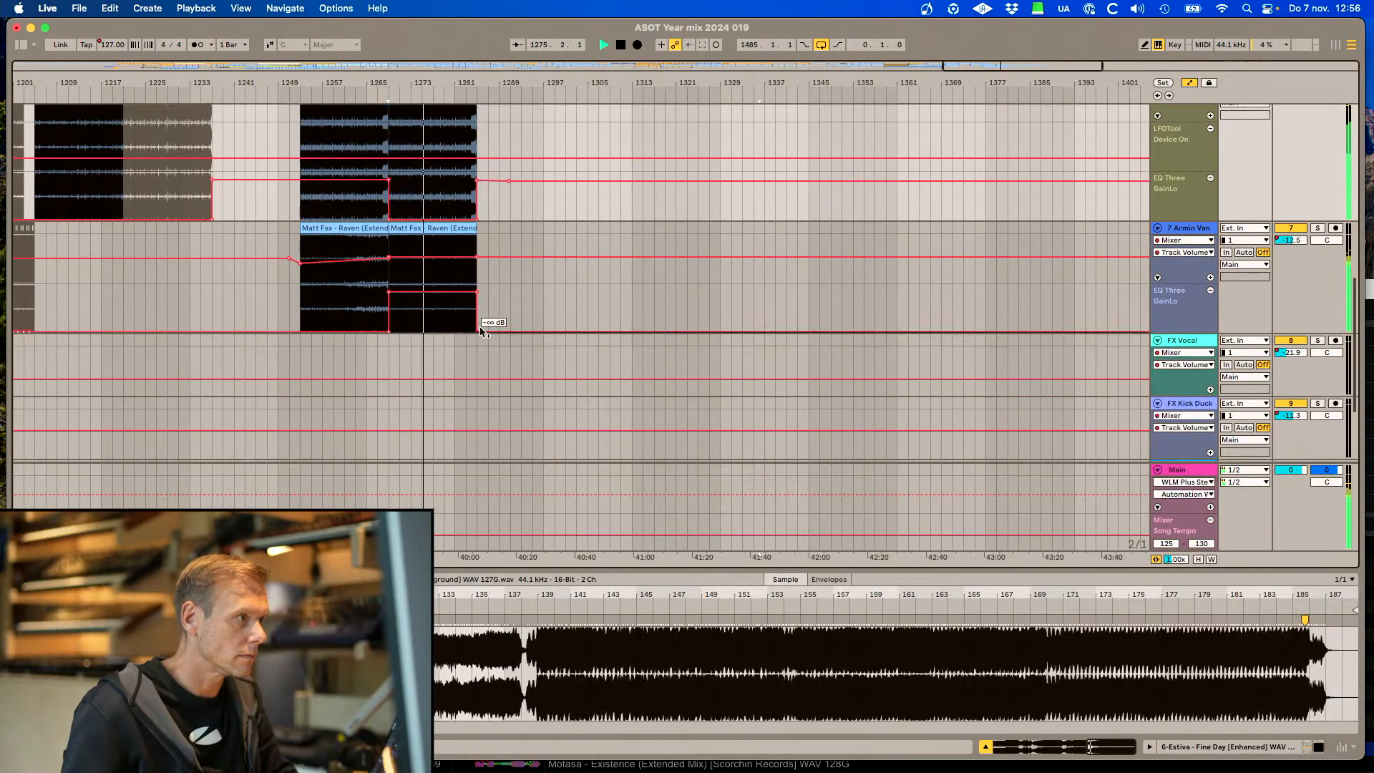
click(477, 331)
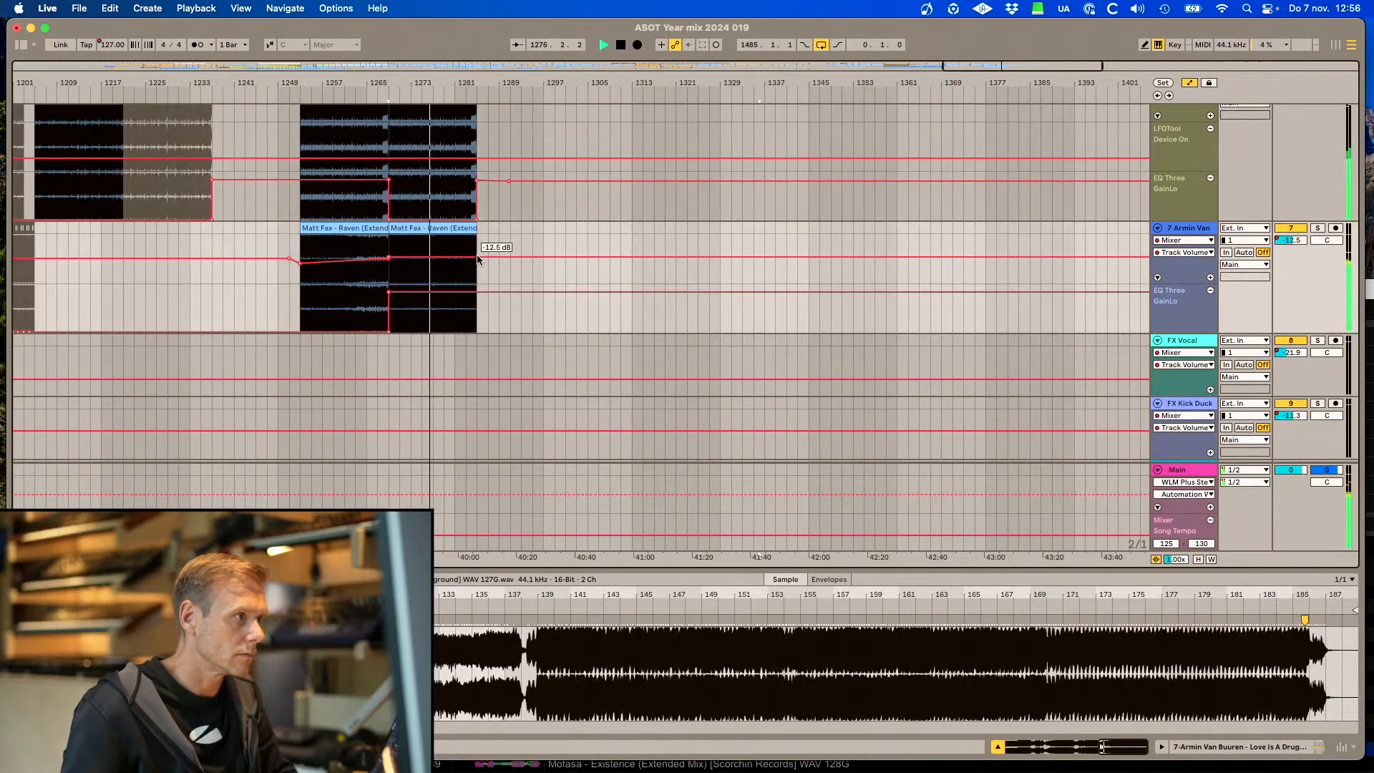
drag(475, 228, 1049, 226)
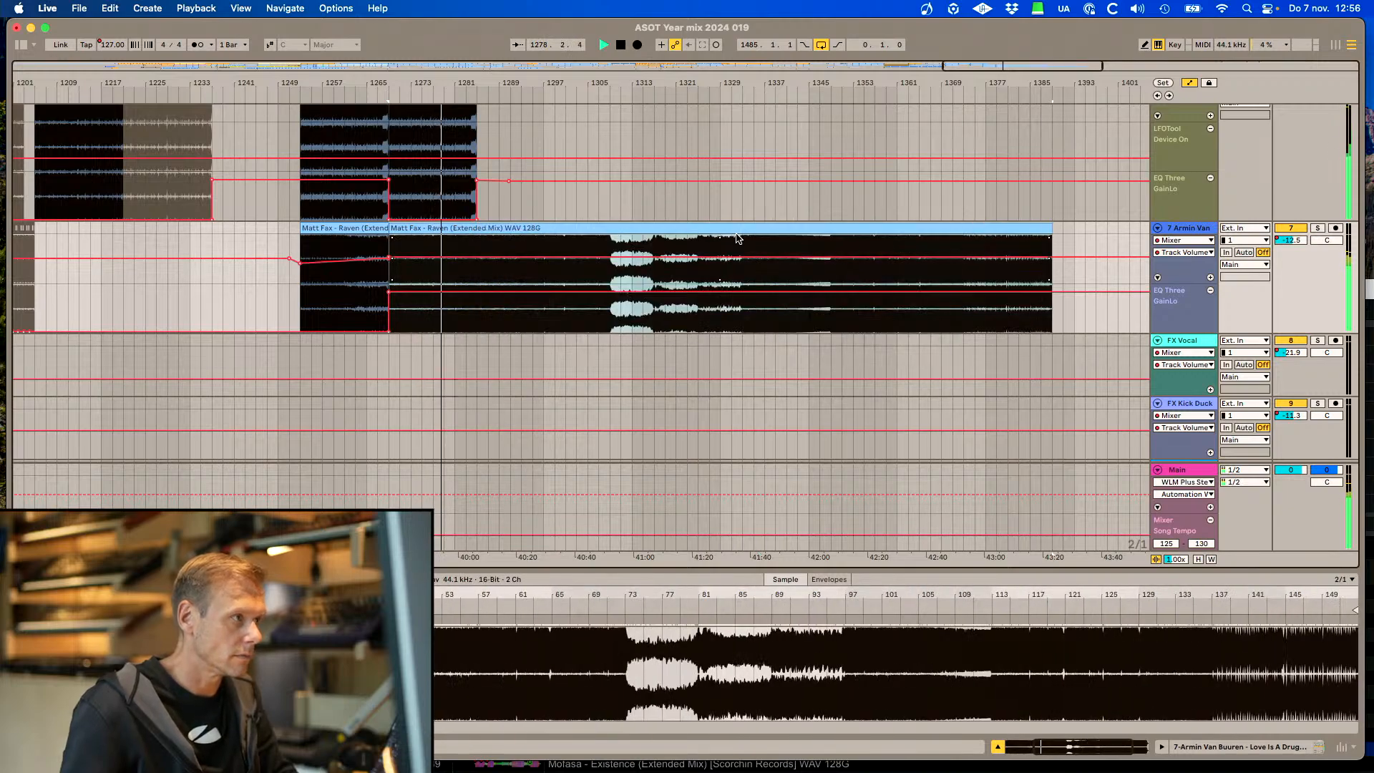
Split Raven at bar 1349 and move the section from there, extended to the end of the track, to bar 1285
key(super+e)
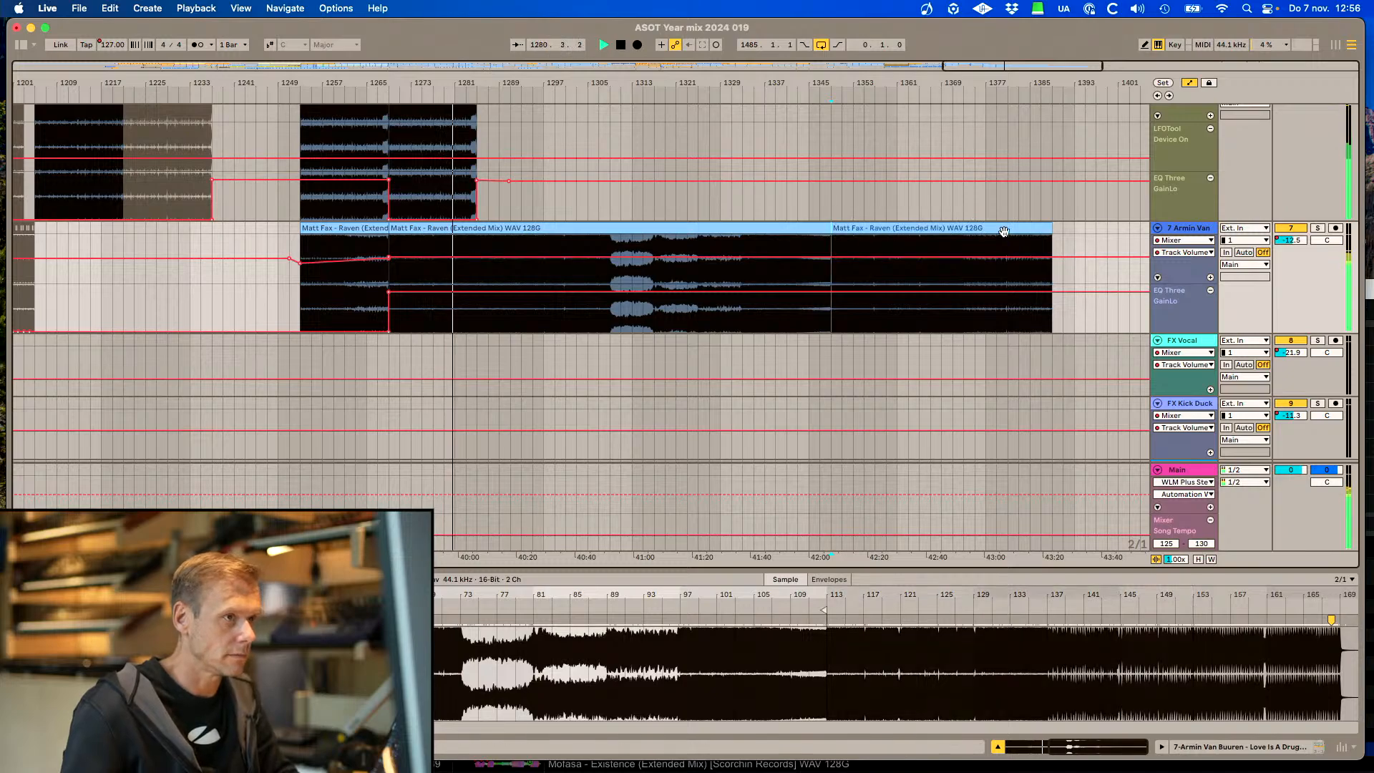
drag(1045, 226, 1149, 227)
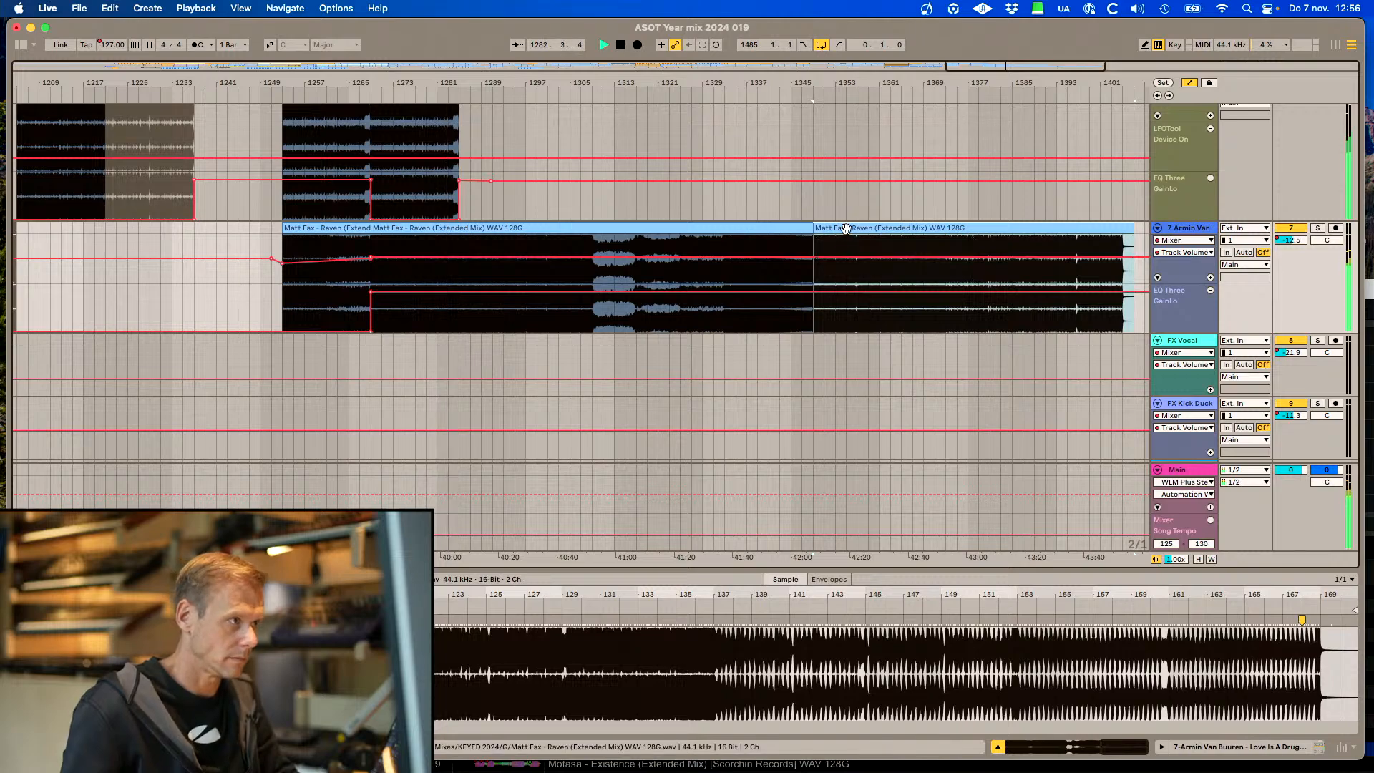
drag(850, 228, 498, 244)
Stop playback, split the Take Off clip at about bar 1286, and delete everything after the split
scroll(465, 282, up, 5)
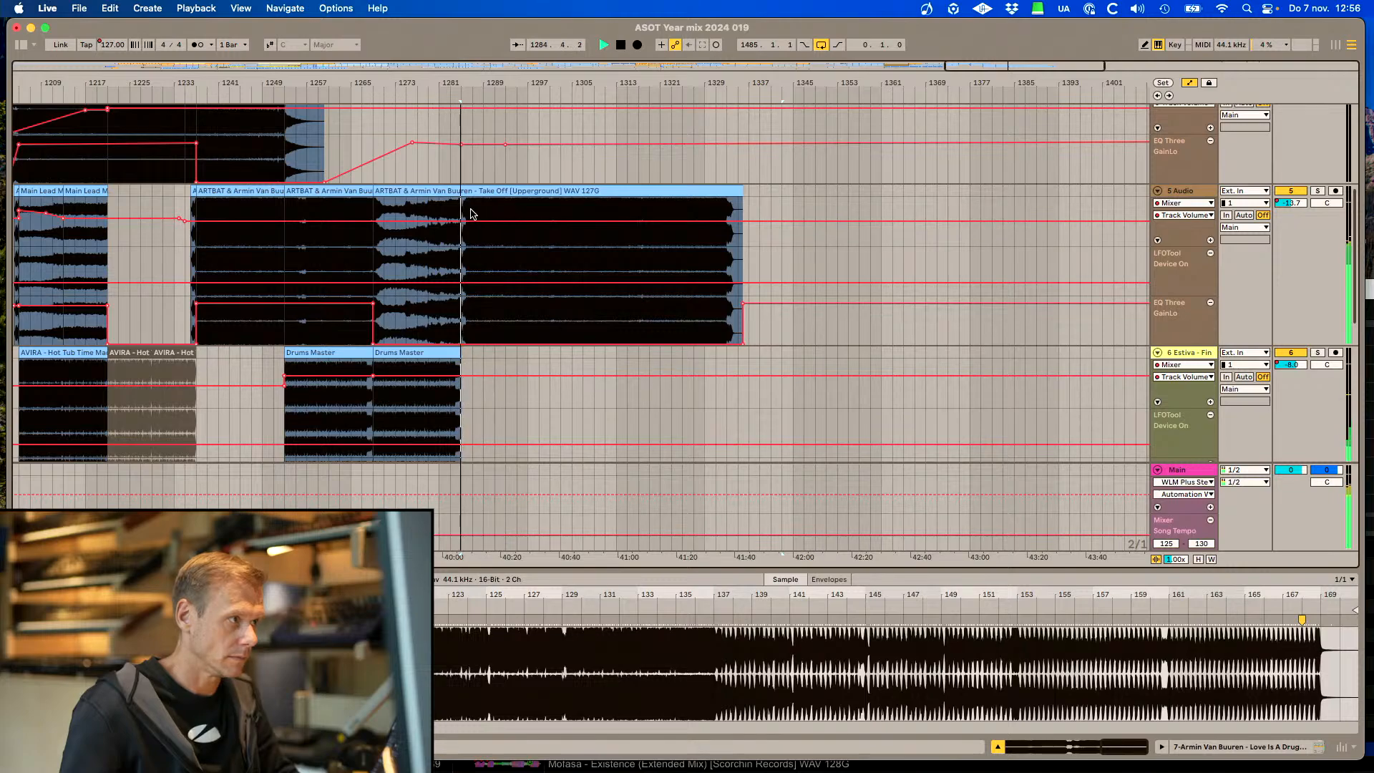
scroll(471, 213, left, 2)
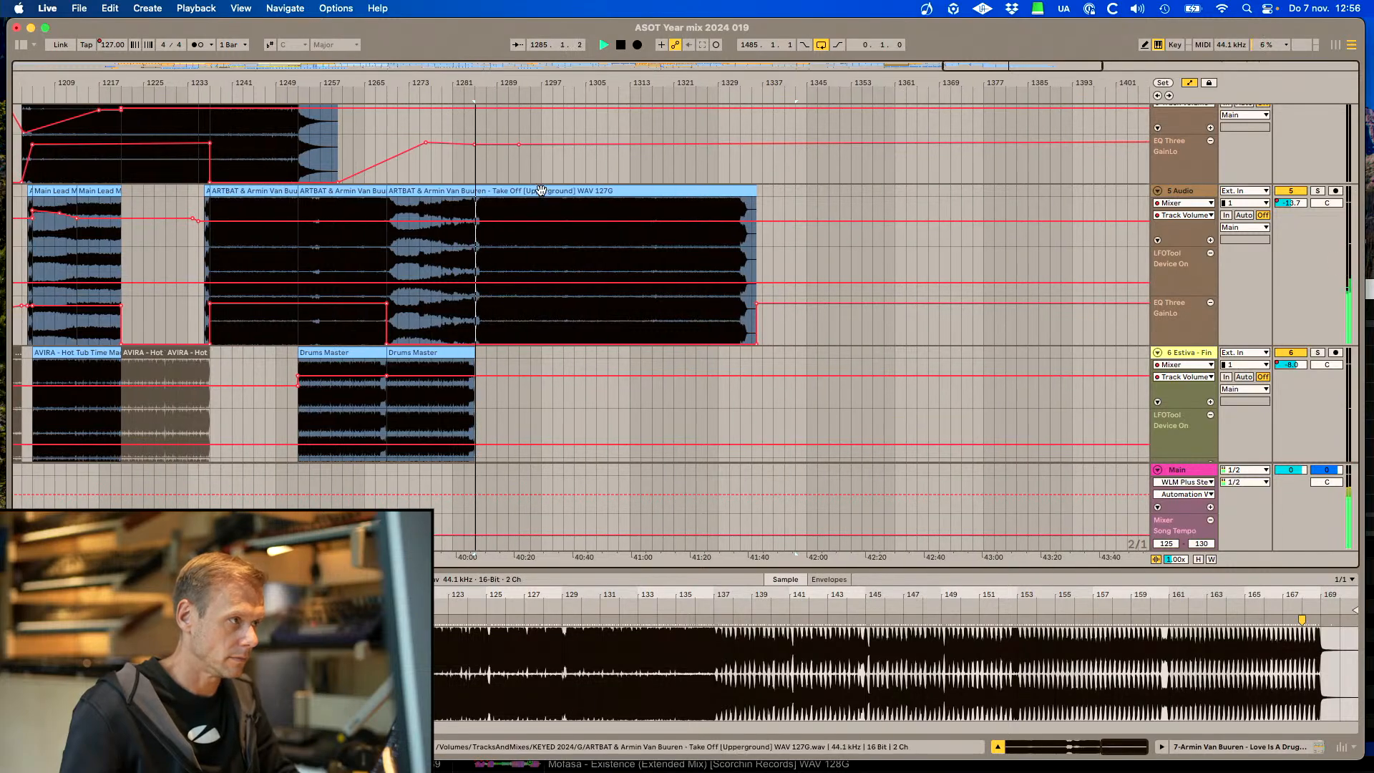
click(542, 192)
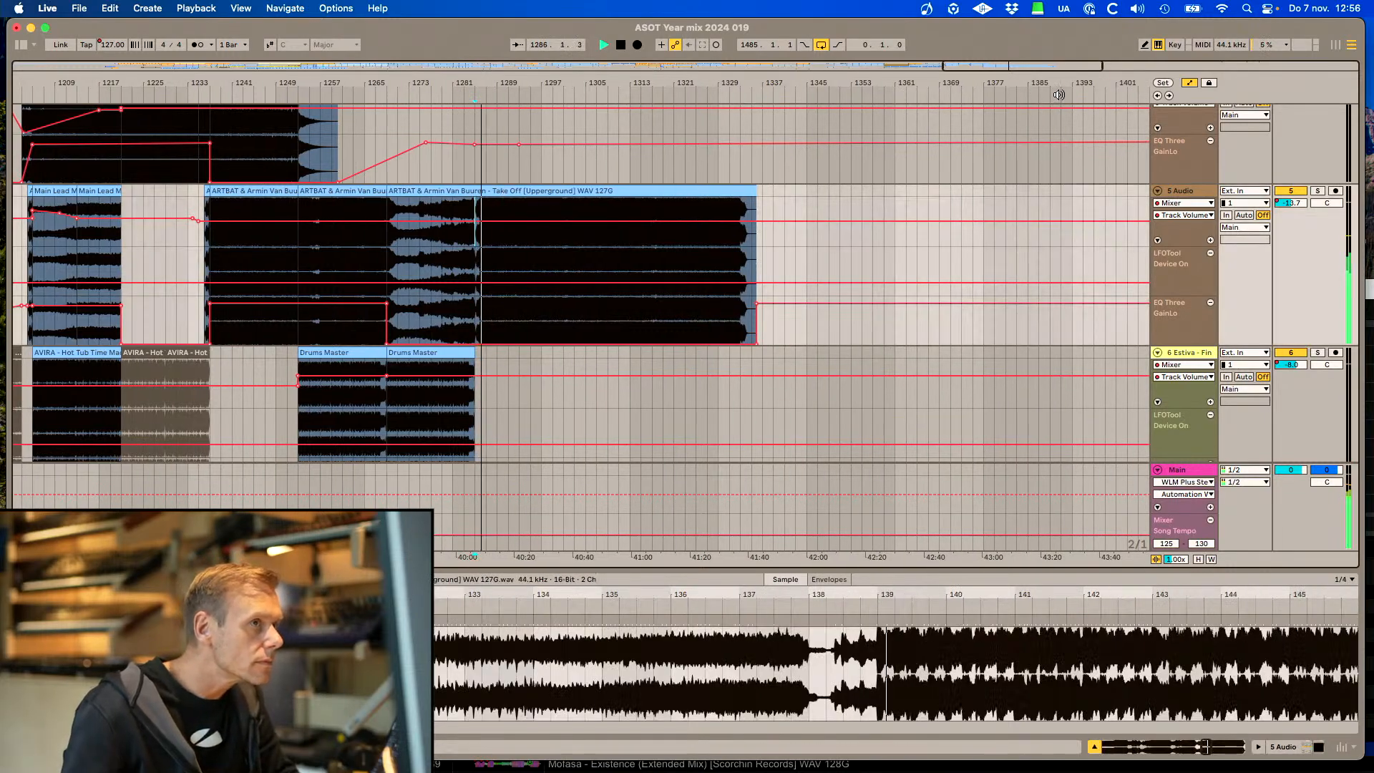
drag(1011, 67, 1011, 118)
key(space)
click(463, 206)
key(super+e)
click(497, 190)
key(Delete)
Trim the remaining Take Off audio back to bar 1285 and play the transition from bar 1282
click(442, 206)
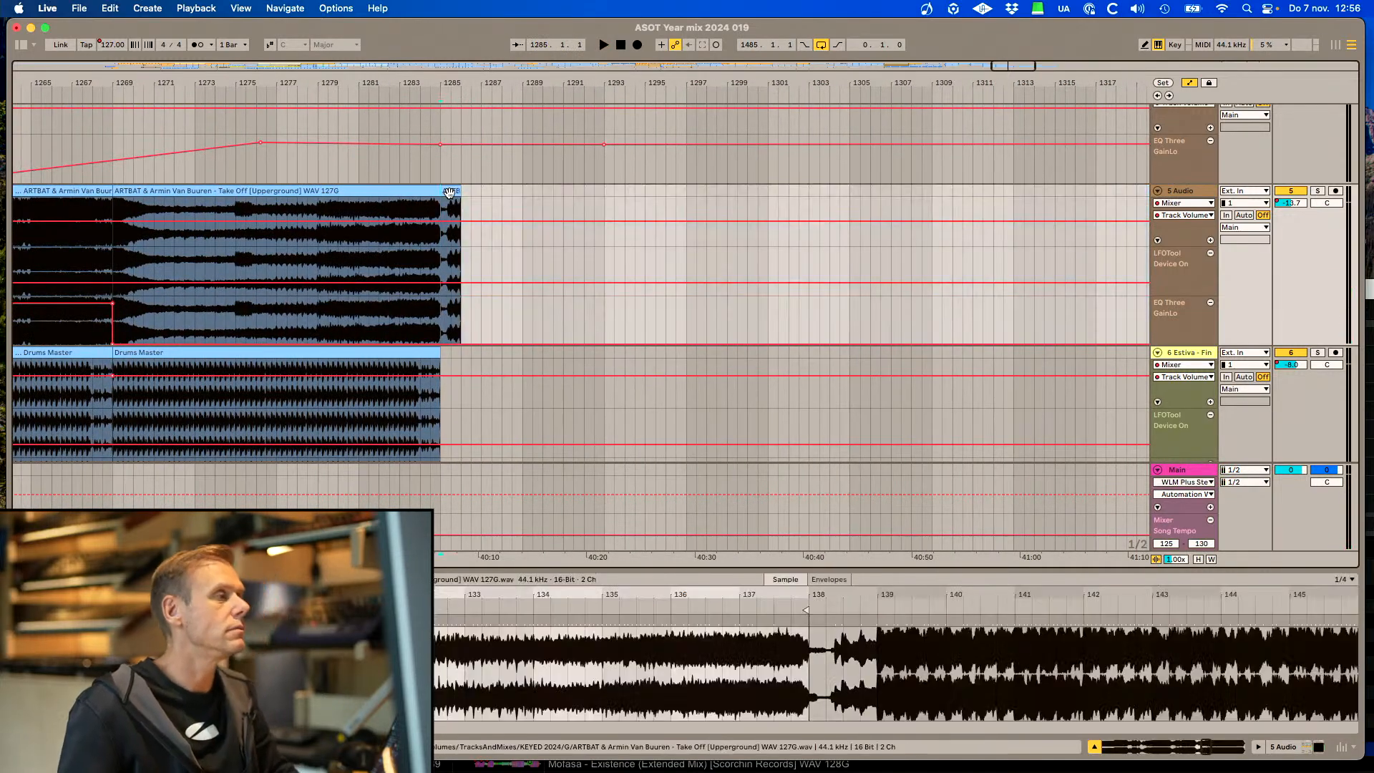
key(Delete)
key(space)
click(382, 208)
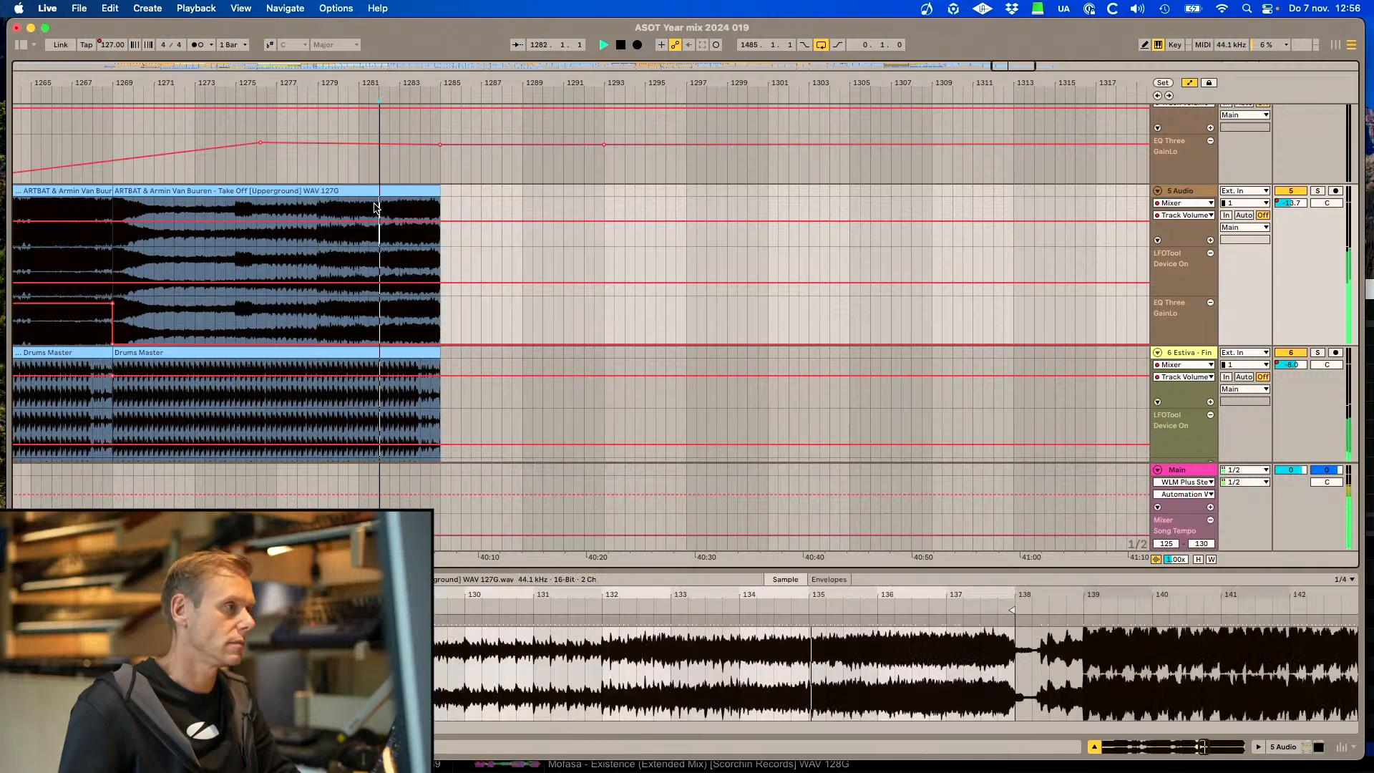
Delete the leftover piece of the Raven clip between its ending and bar 1349 on track 7
scroll(383, 207, down, 5)
drag(1002, 63, 1003, 41)
click(922, 257)
key(Delete)
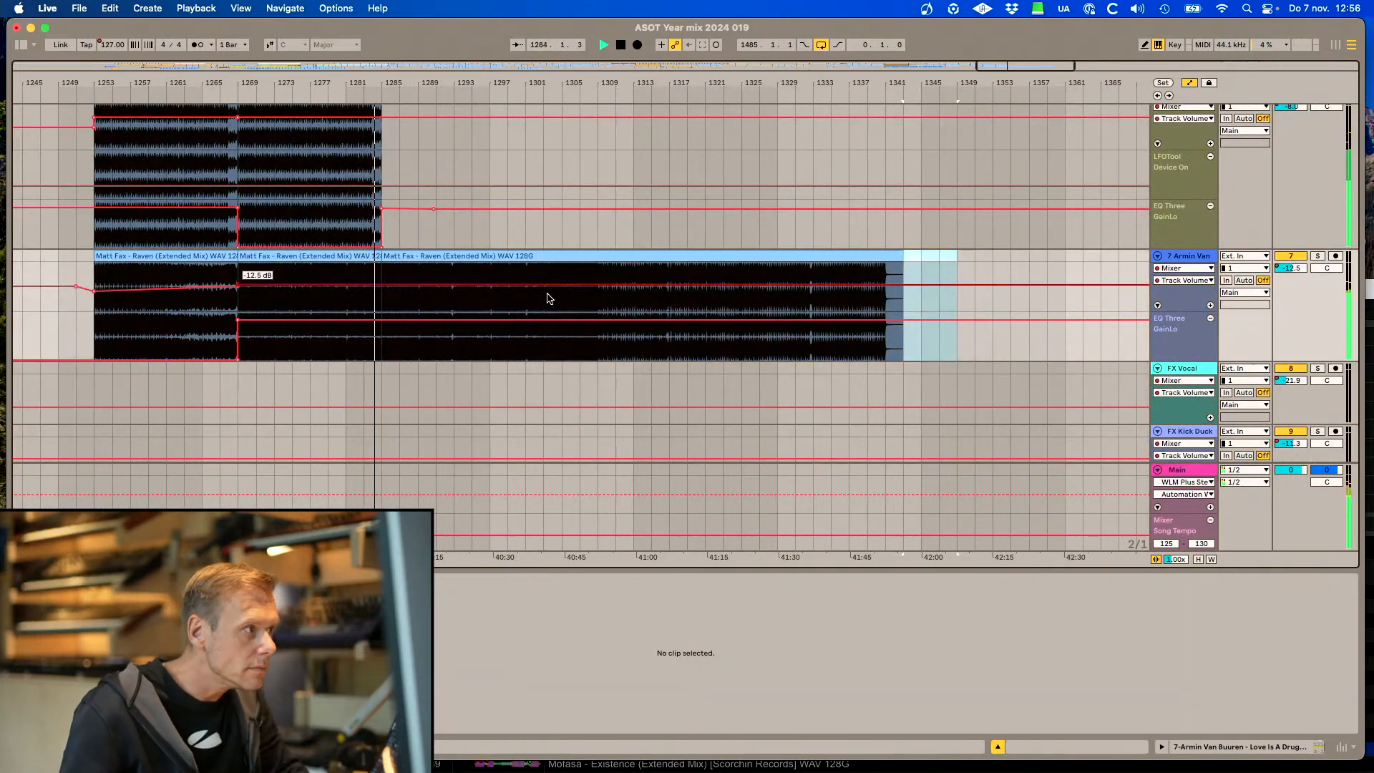
Duplicate the second Drums Master clip to bar 1285 so the drums continue under Raven
scroll(549, 297, left, 5)
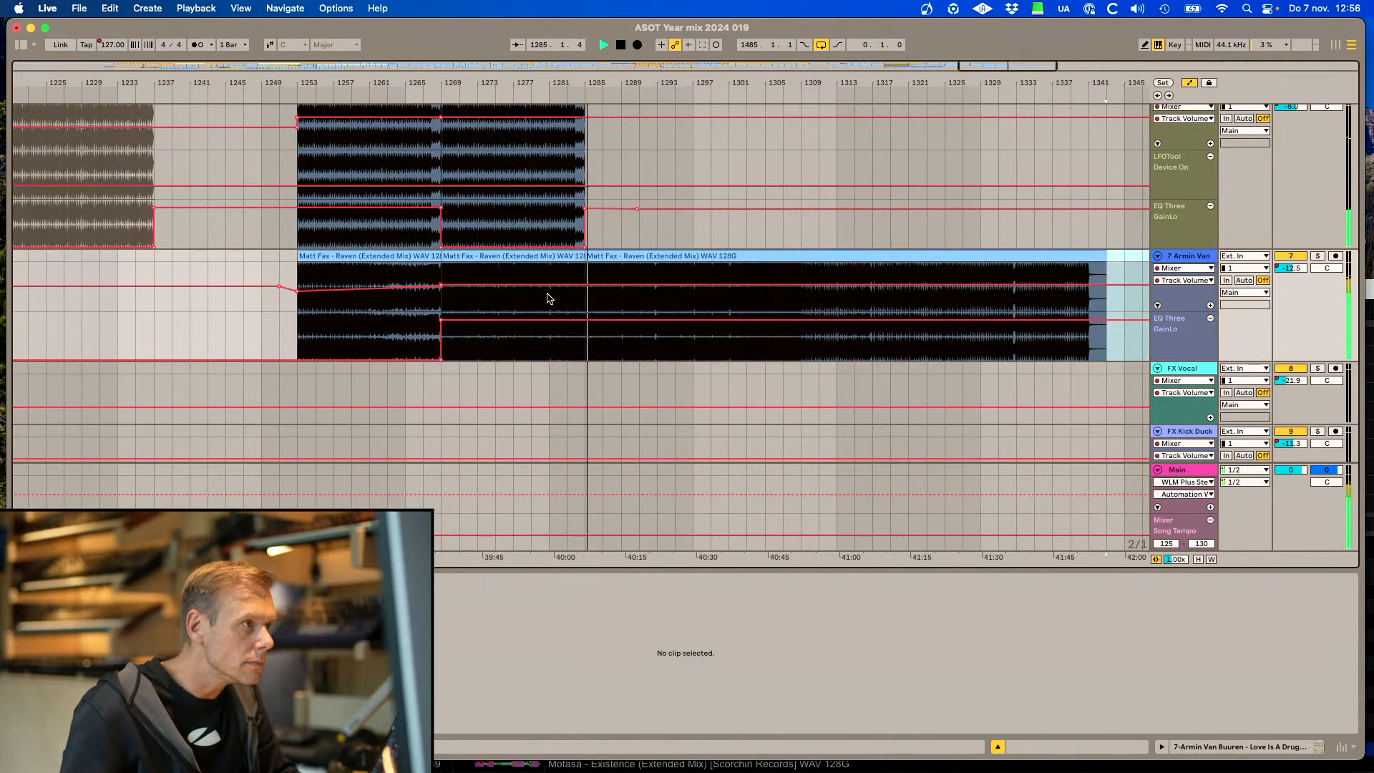
scroll(549, 298, up, 5)
click(538, 268)
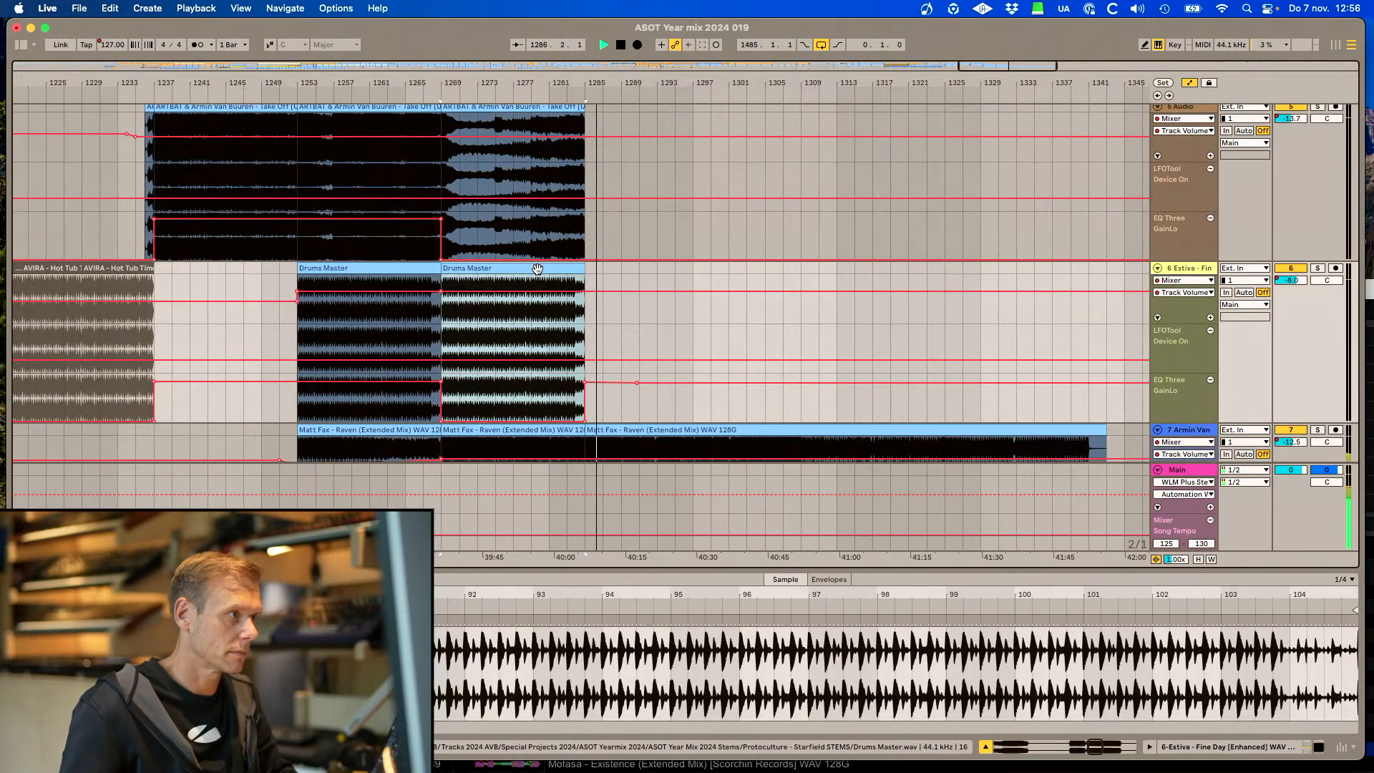
key(super+d)
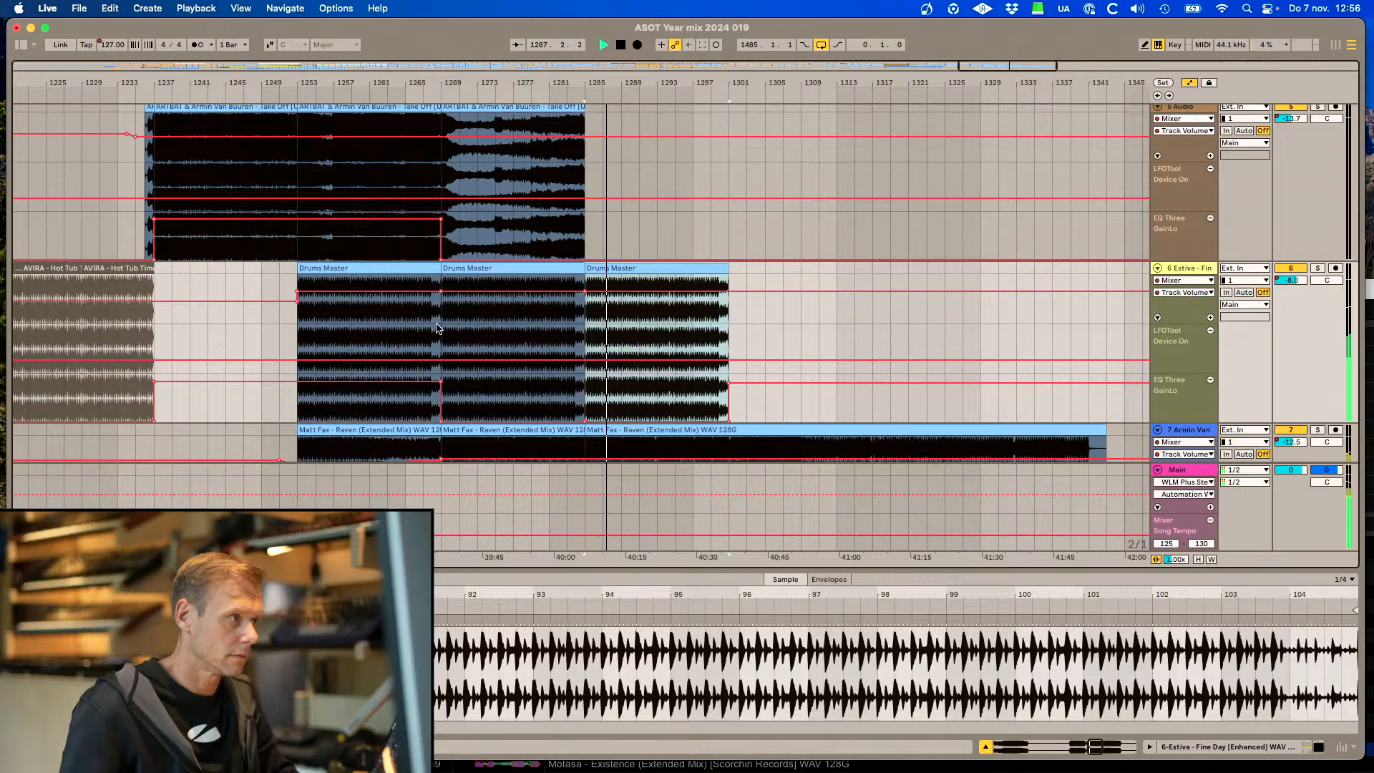
Review the clips and automation of the earlier AVIRA, Starfield and Take Off transitions across the tracks
scroll(166, 306, left, 3)
scroll(166, 306, left, 10)
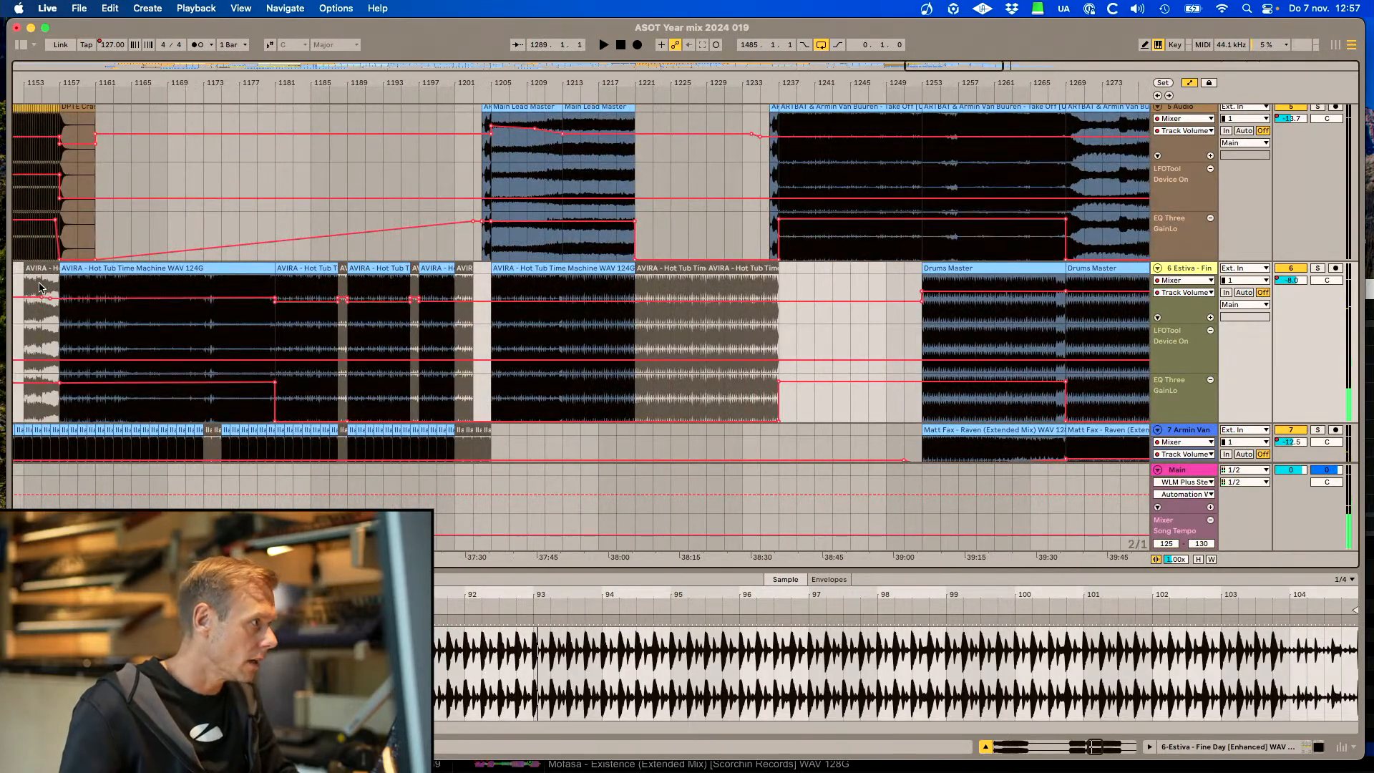
click(40, 286)
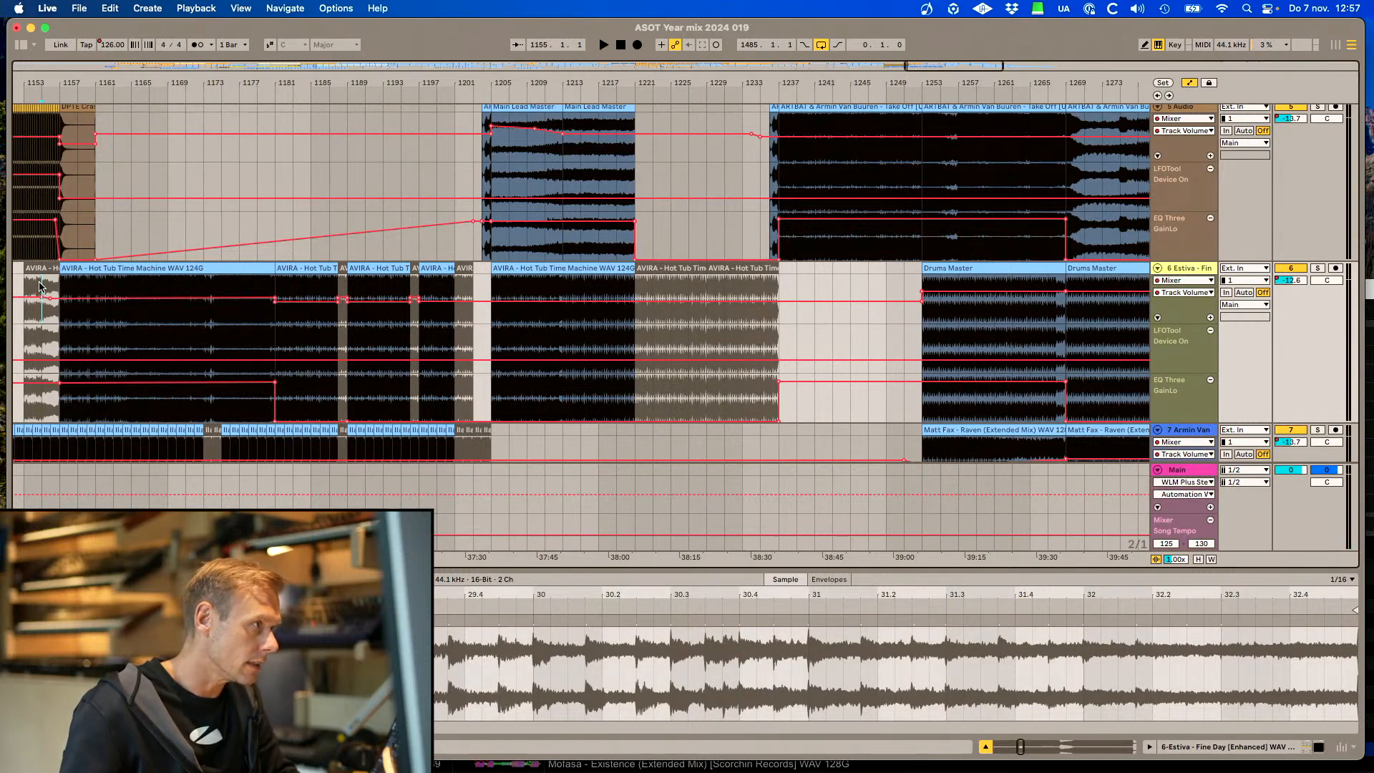
scroll(40, 287, left, 2)
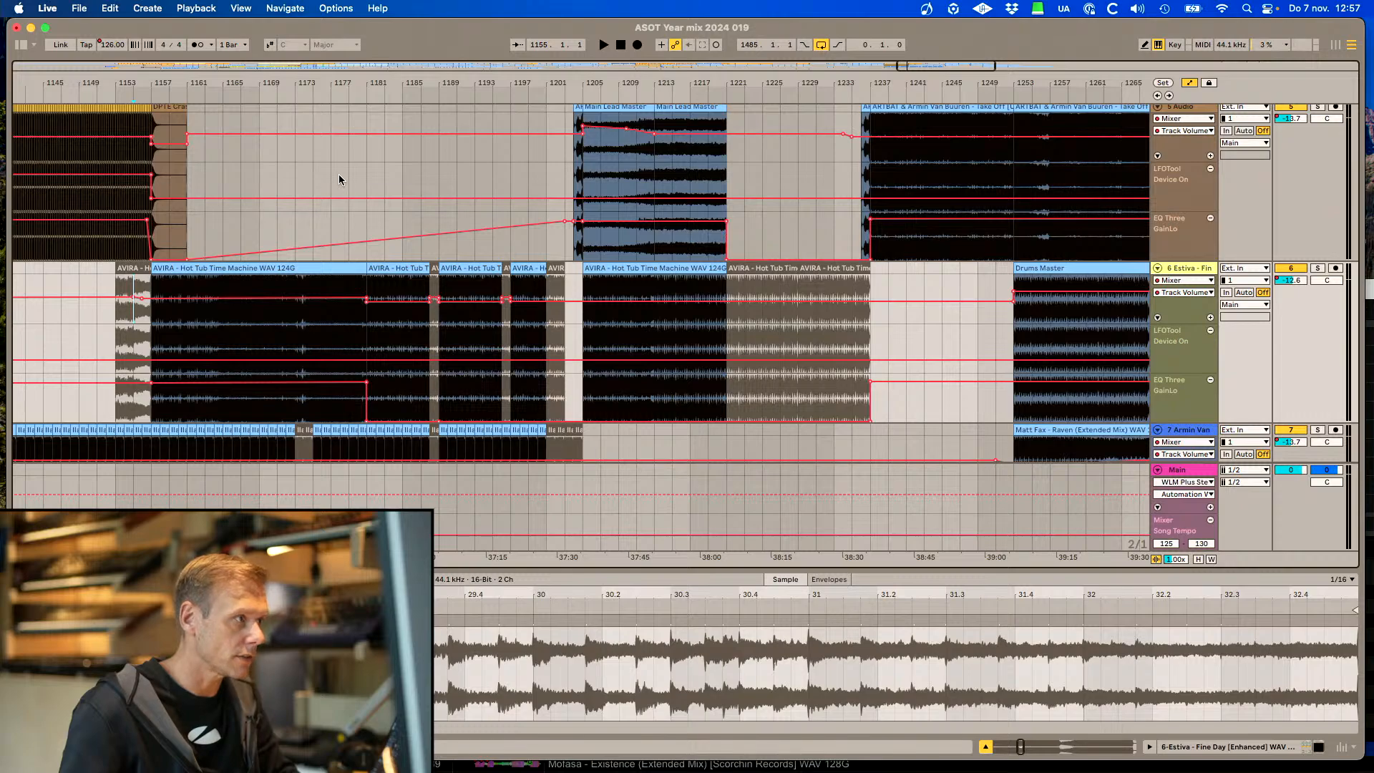
click(422, 171)
scroll(516, 234, up, 8)
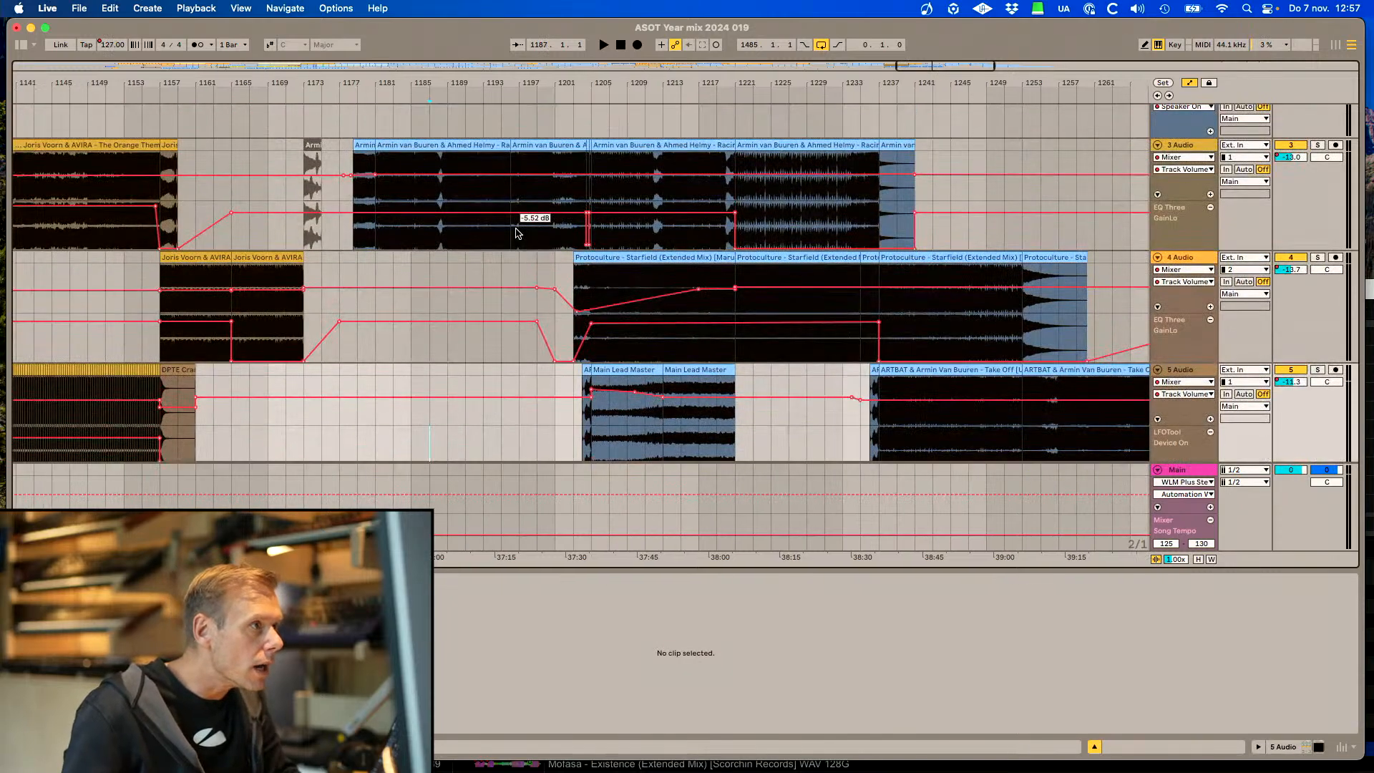
scroll(445, 305, down, 3)
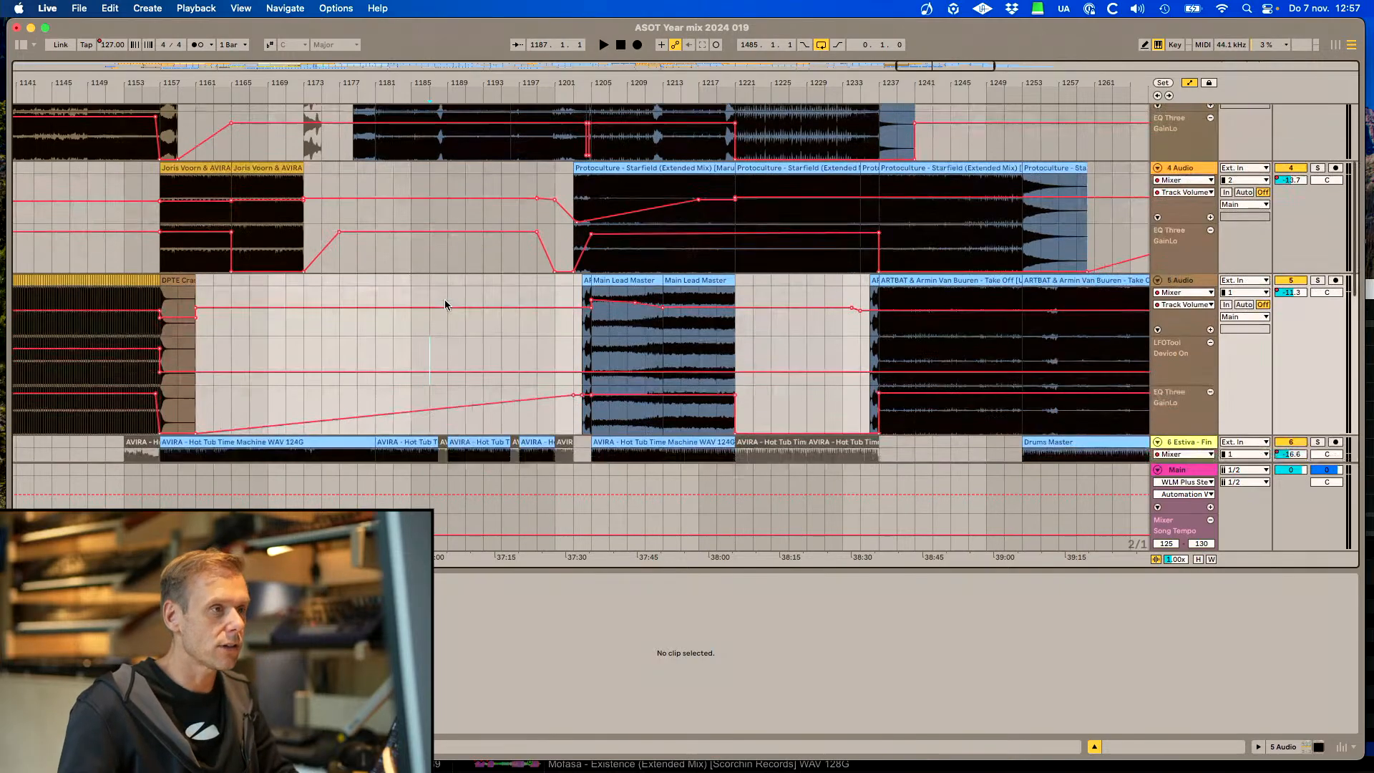
scroll(445, 304, right, 5)
scroll(445, 305, down, 5)
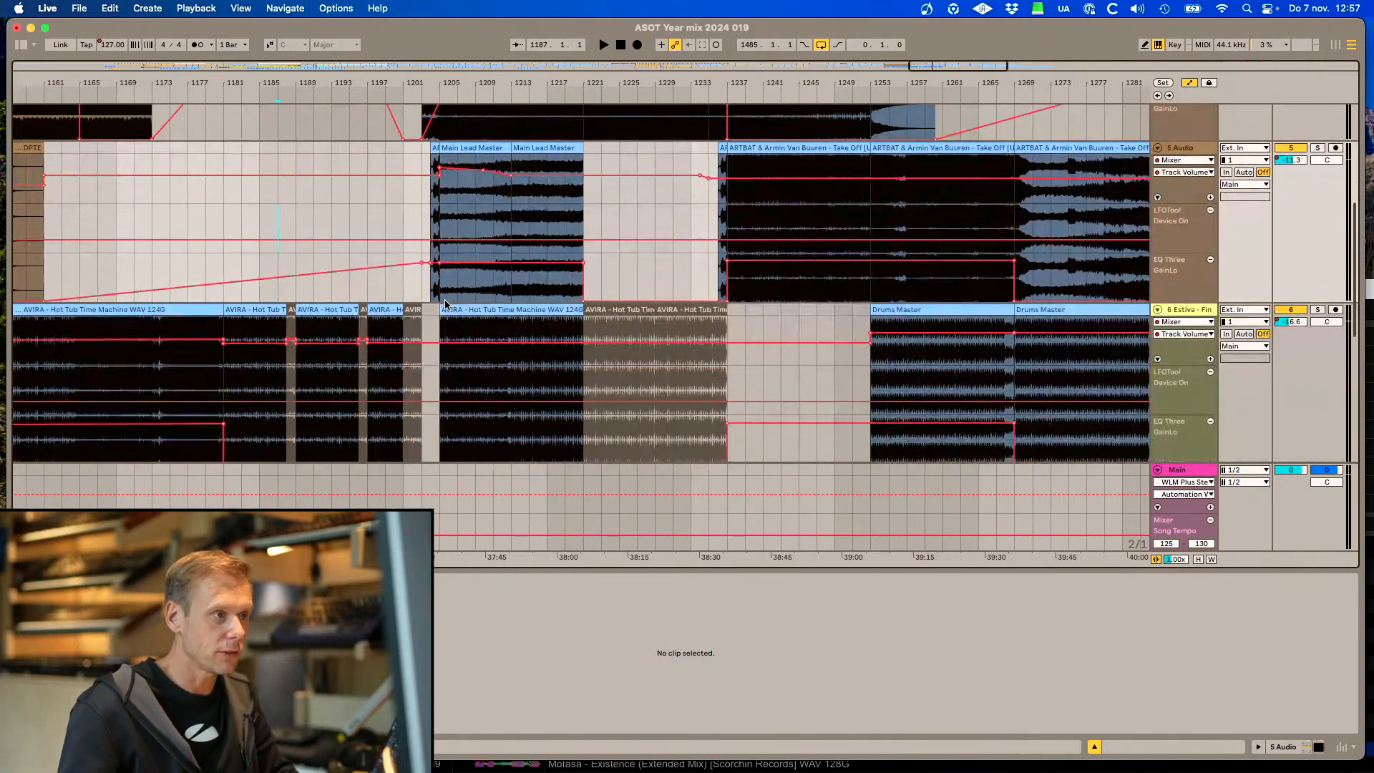
scroll(445, 305, right, 5)
scroll(445, 305, left, 10)
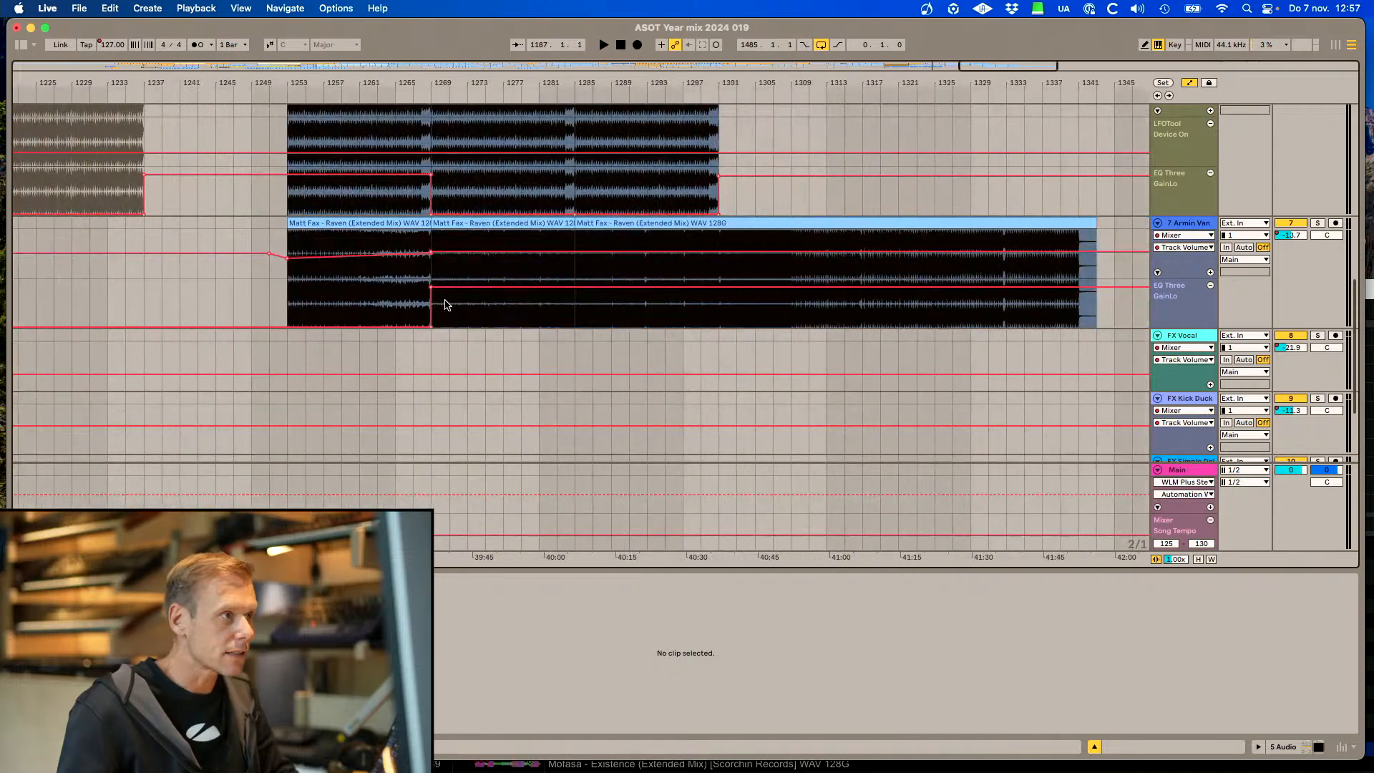
scroll(444, 305, up, 1)
scroll(445, 304, up, 8)
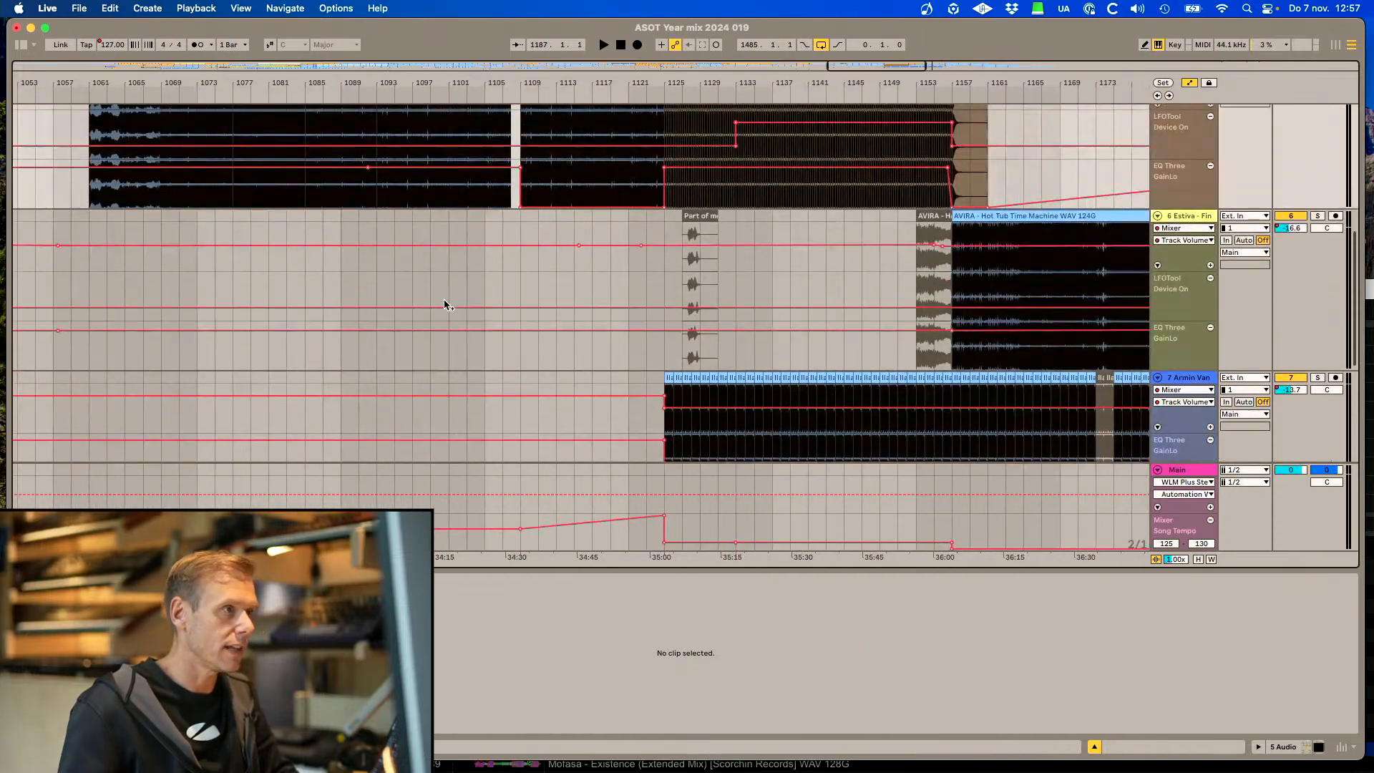
Play the mix from bar 1157 on track 4 and examine the handover from The Orange Theme to Hot Tub Time Machine
scroll(444, 305, right, 4)
scroll(445, 305, down, 1)
scroll(437, 304, right, 3)
click(393, 187)
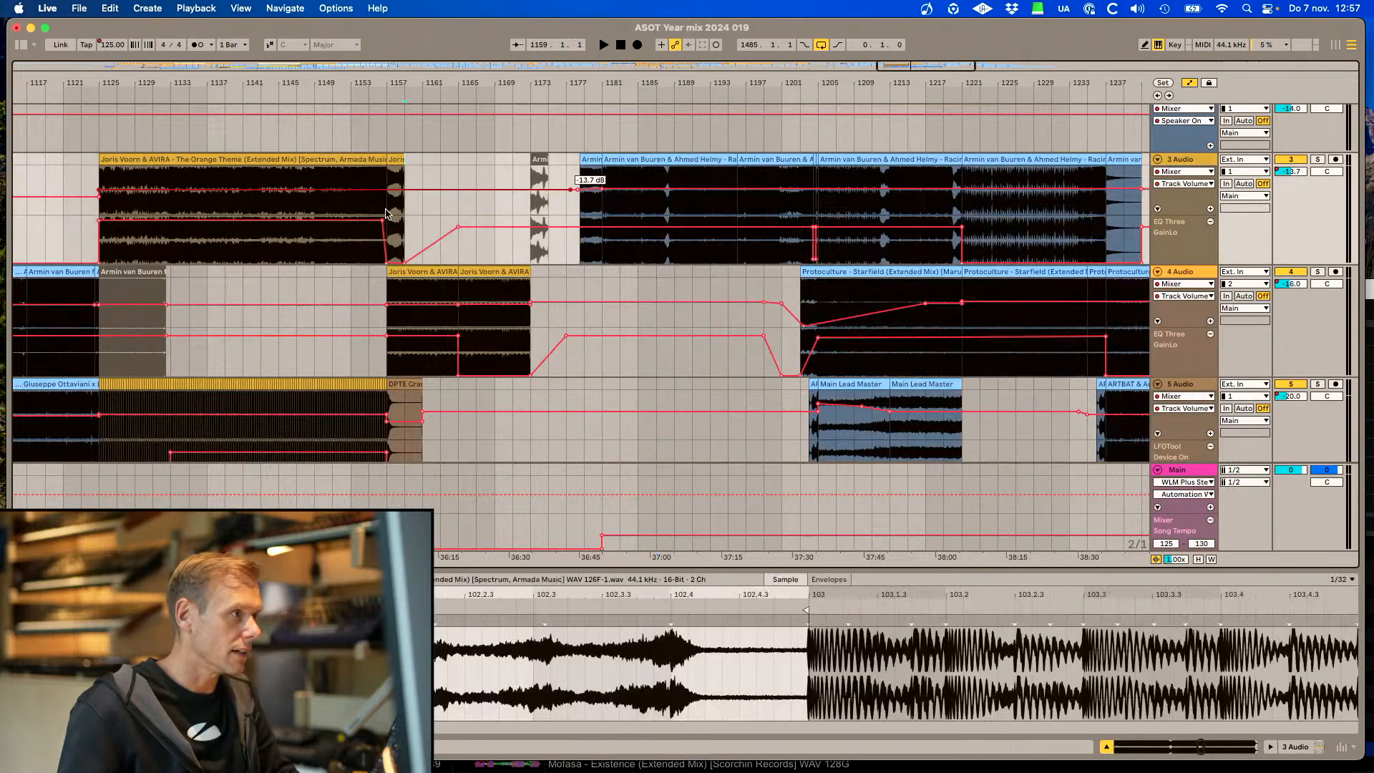
click(386, 285)
key(space)
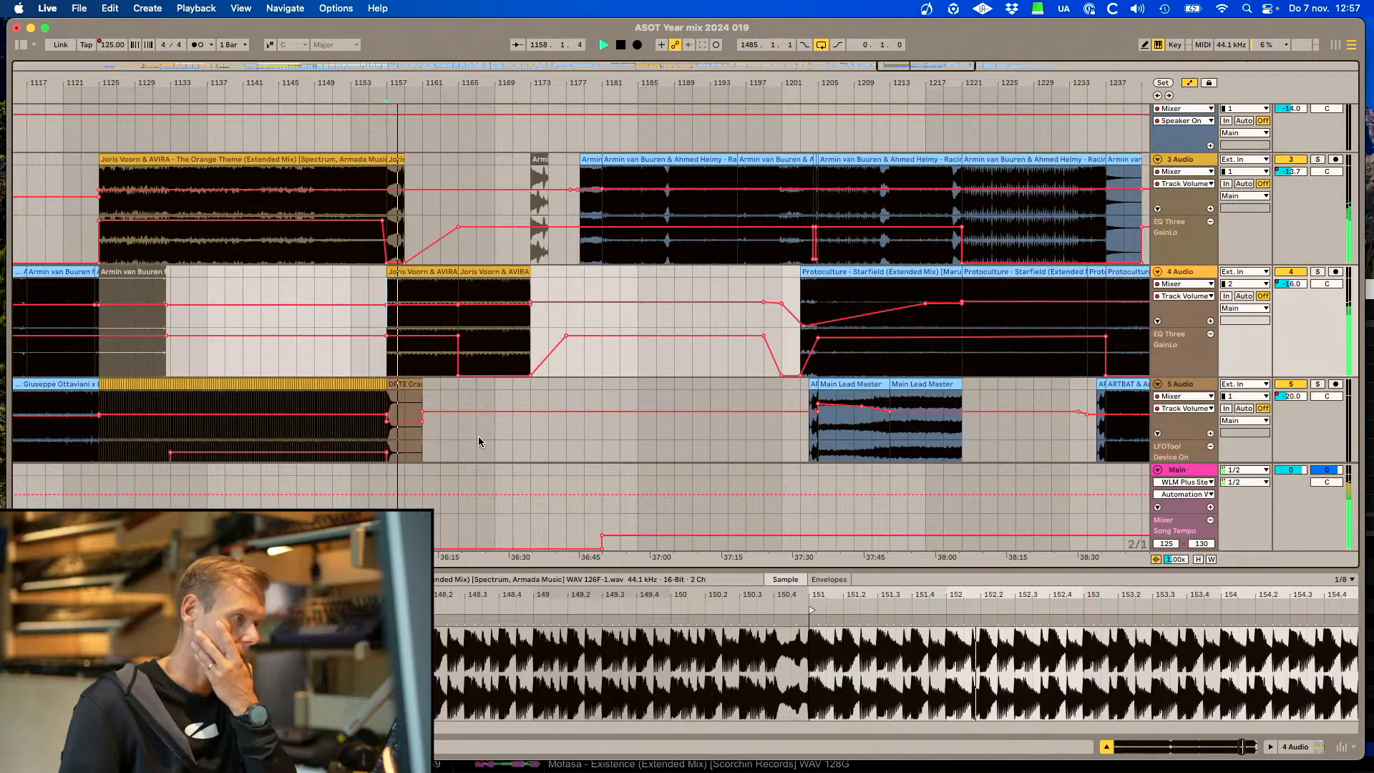
scroll(474, 447, down, 6)
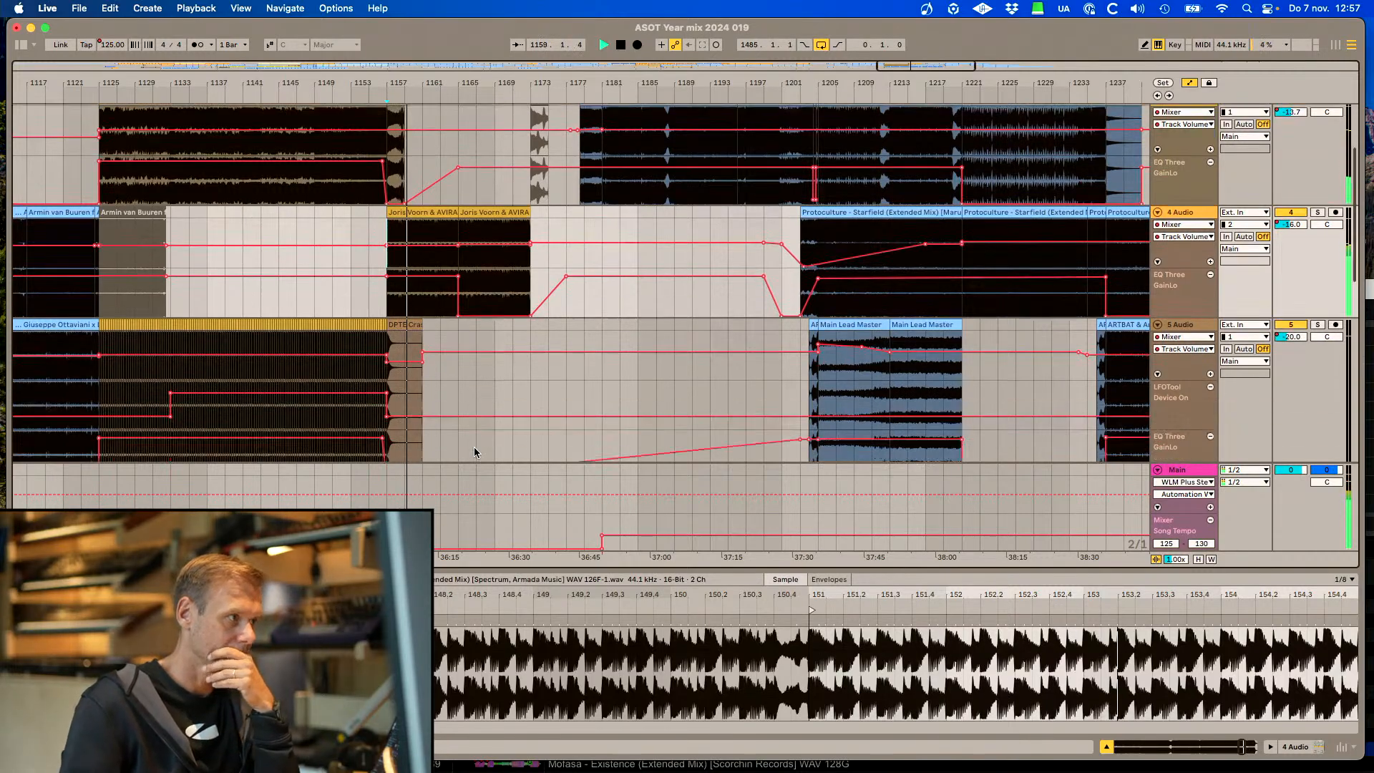
scroll(535, 360, down, 4)
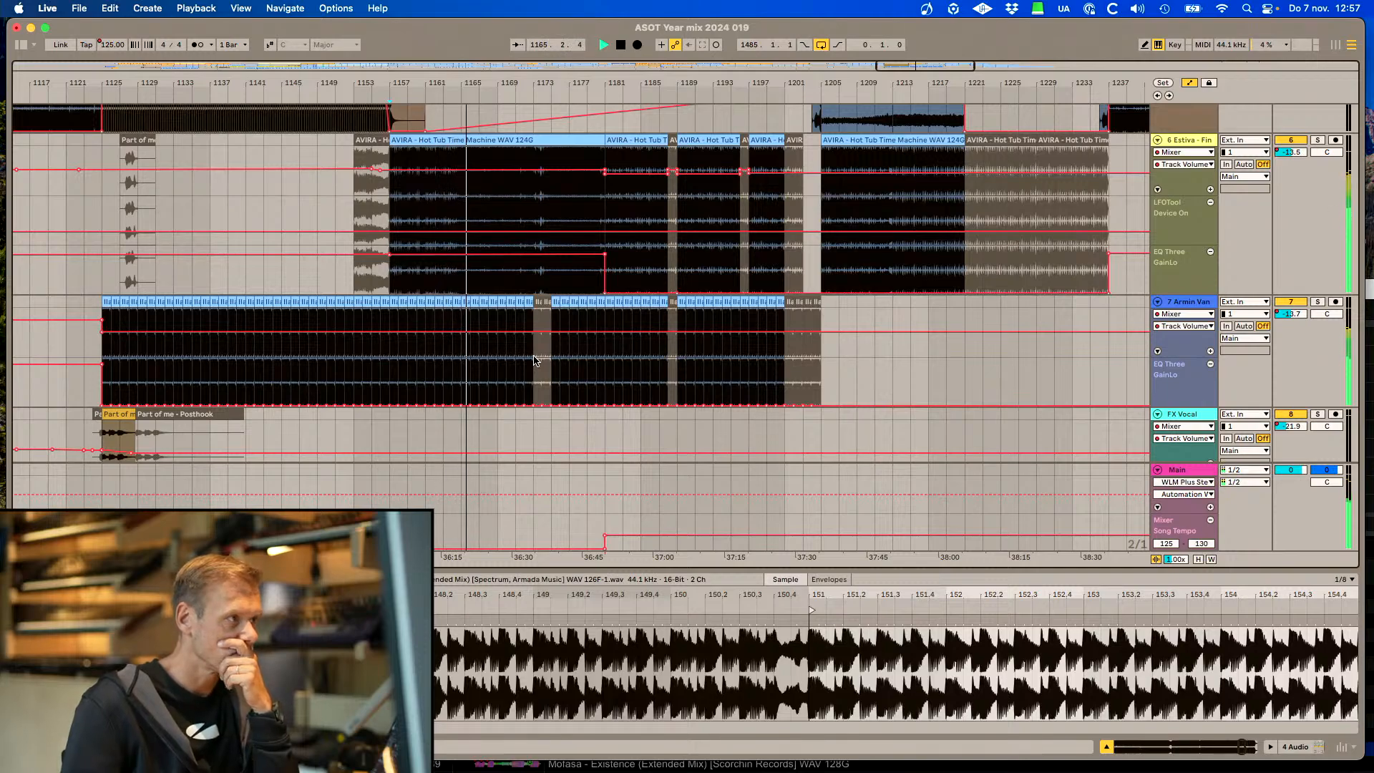
Cut a half-bar gap just before bar 1165 in The Orange Theme on track 4 and in the looped clips on track 7
scroll(534, 360, up, 5)
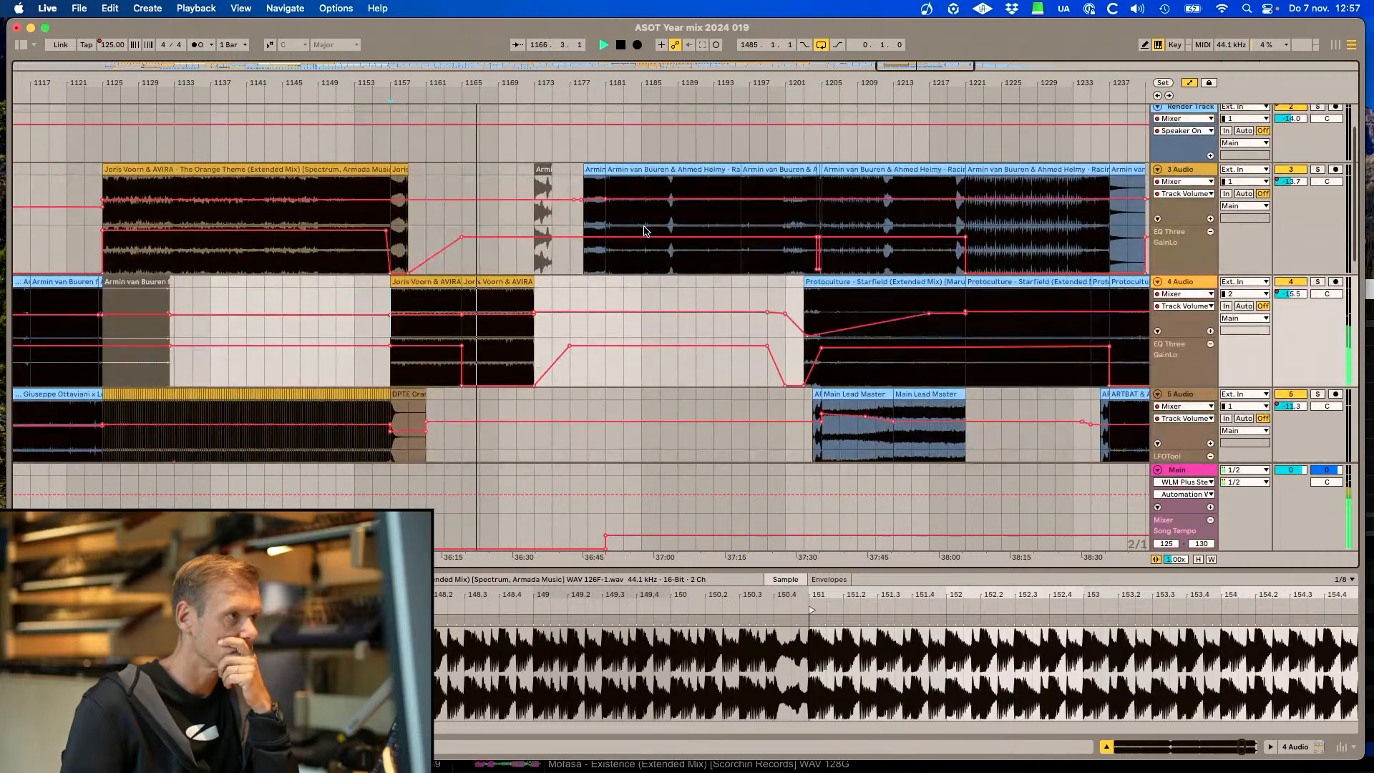
scroll(458, 301, up, 5)
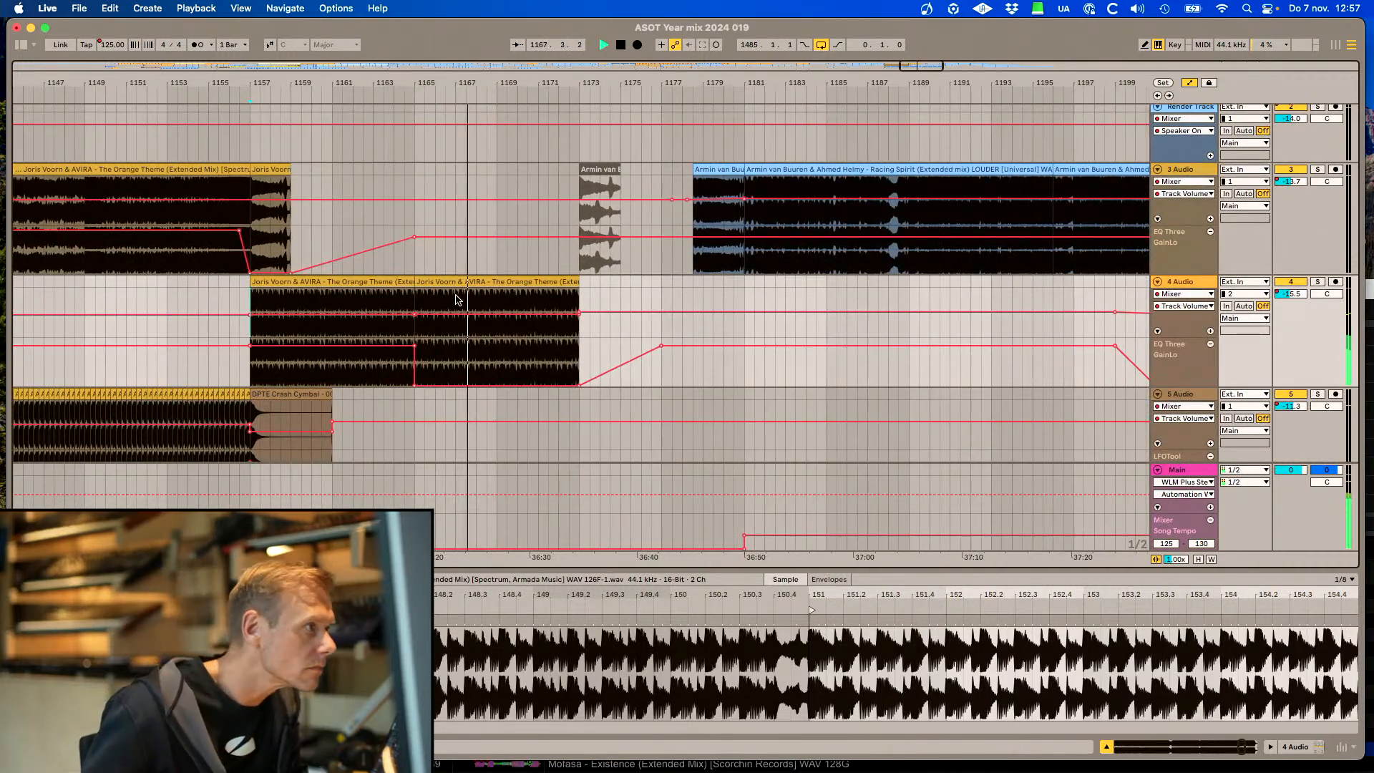
drag(413, 281, 404, 282)
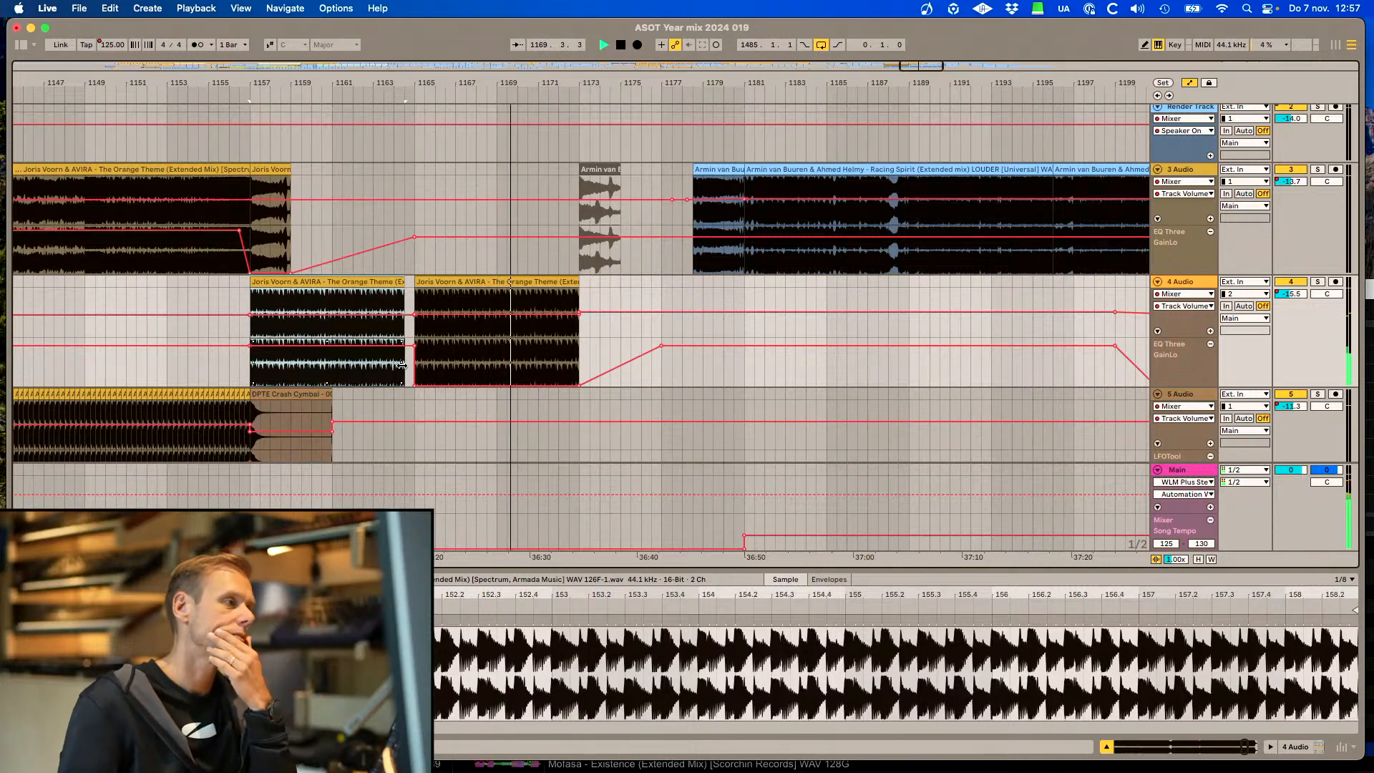
scroll(404, 368, down, 10)
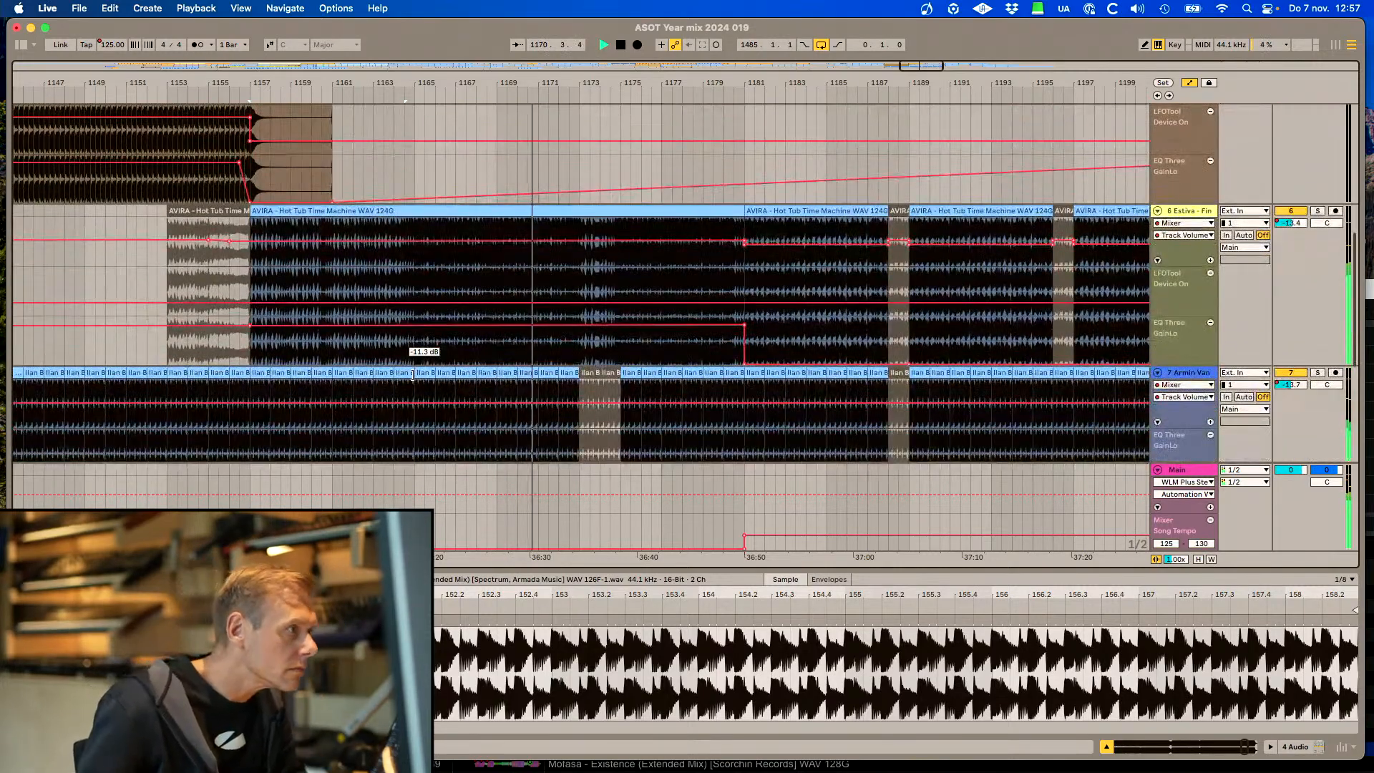
click(414, 374)
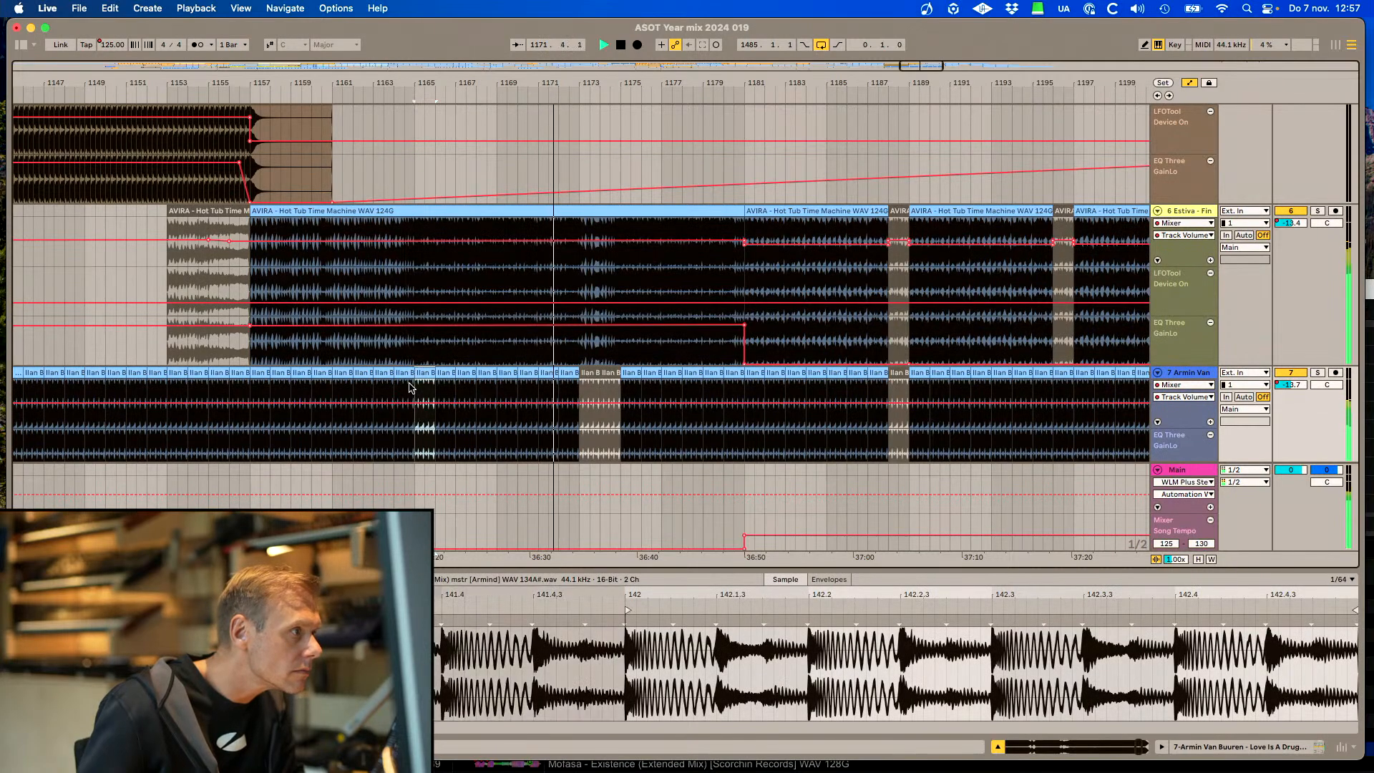
click(405, 374)
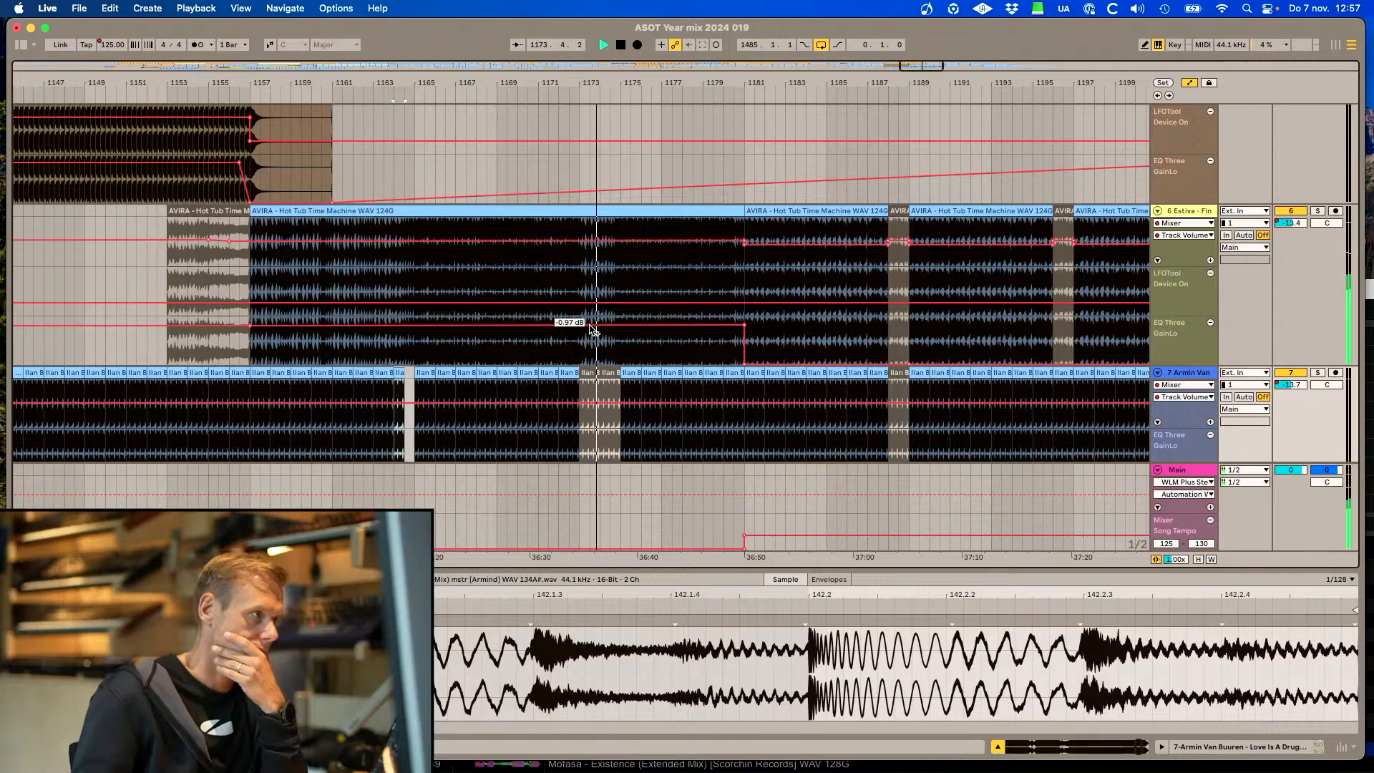
Lower the EQ Three low gain over the short Racing Spirit clip leading into bar 1181 on track 3
scroll(591, 329, right, 5)
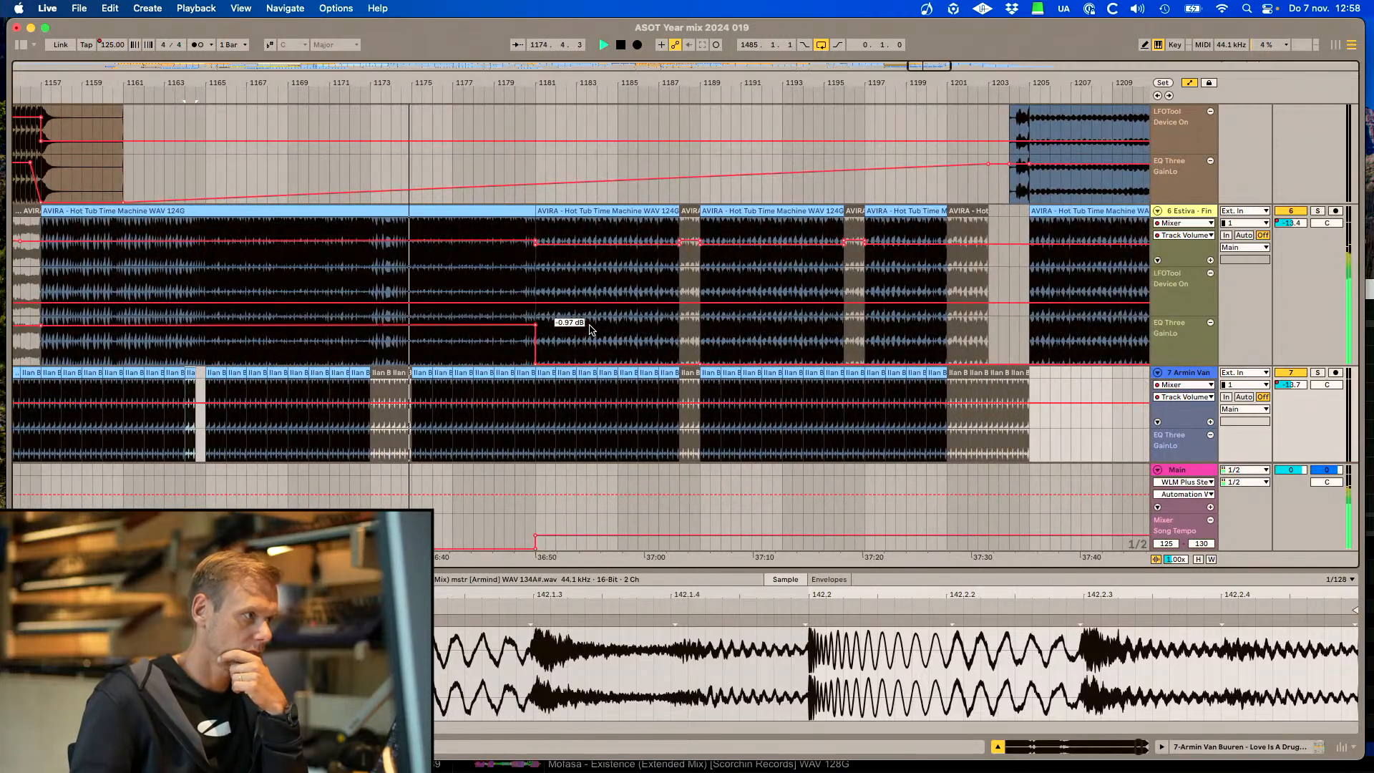
scroll(590, 329, up, 10)
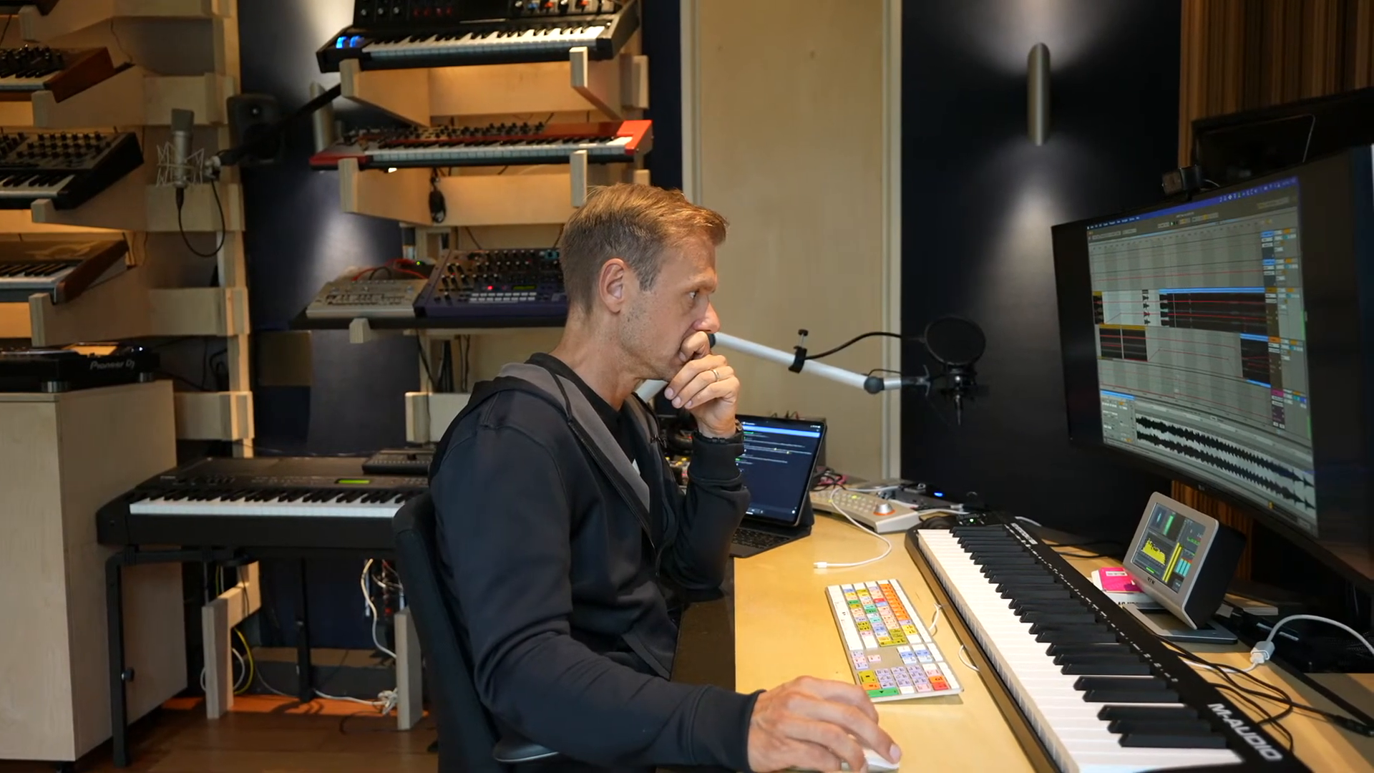
scroll(1136, 332, down, 10)
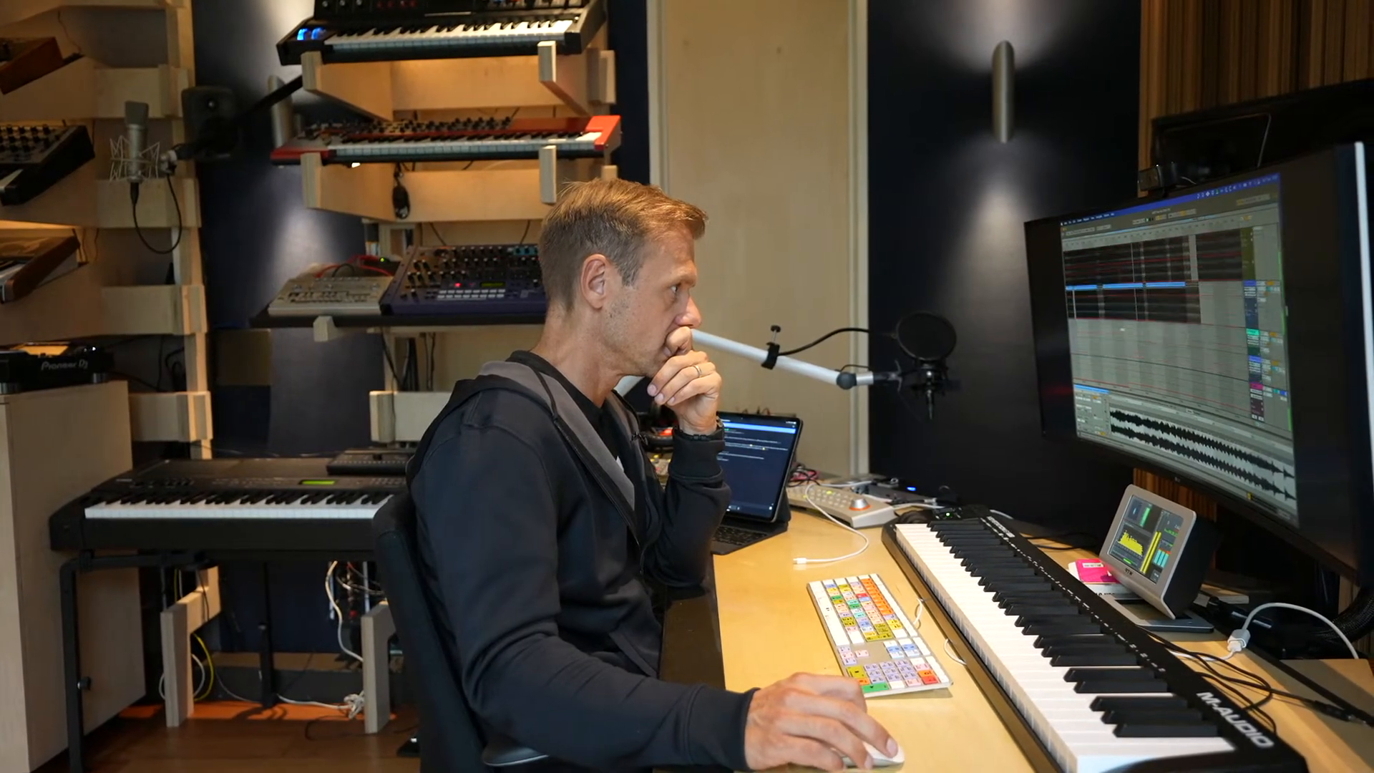
scroll(1138, 329, down, 10)
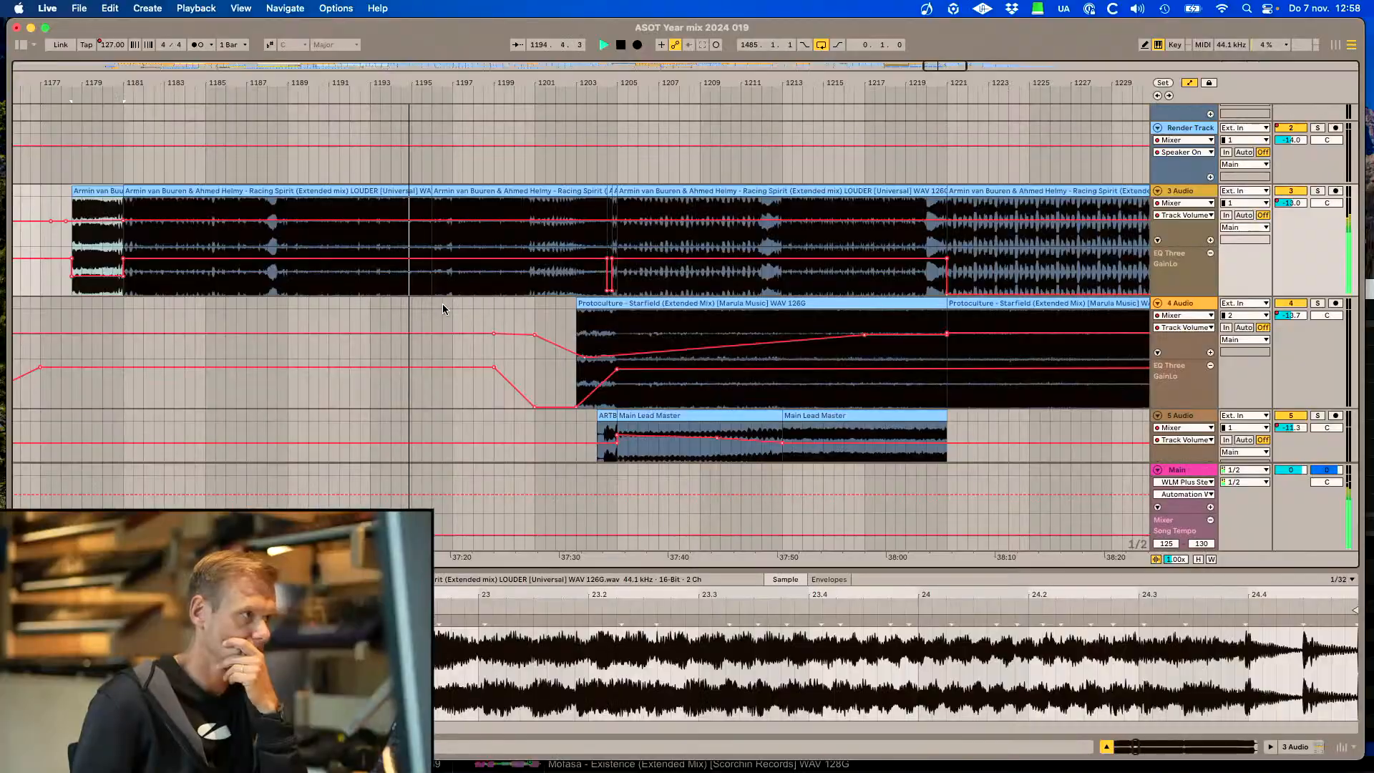
Adjust the track 5 volume automation over the short ARTBAT clip just before bar 1205
scroll(433, 312, down, 5)
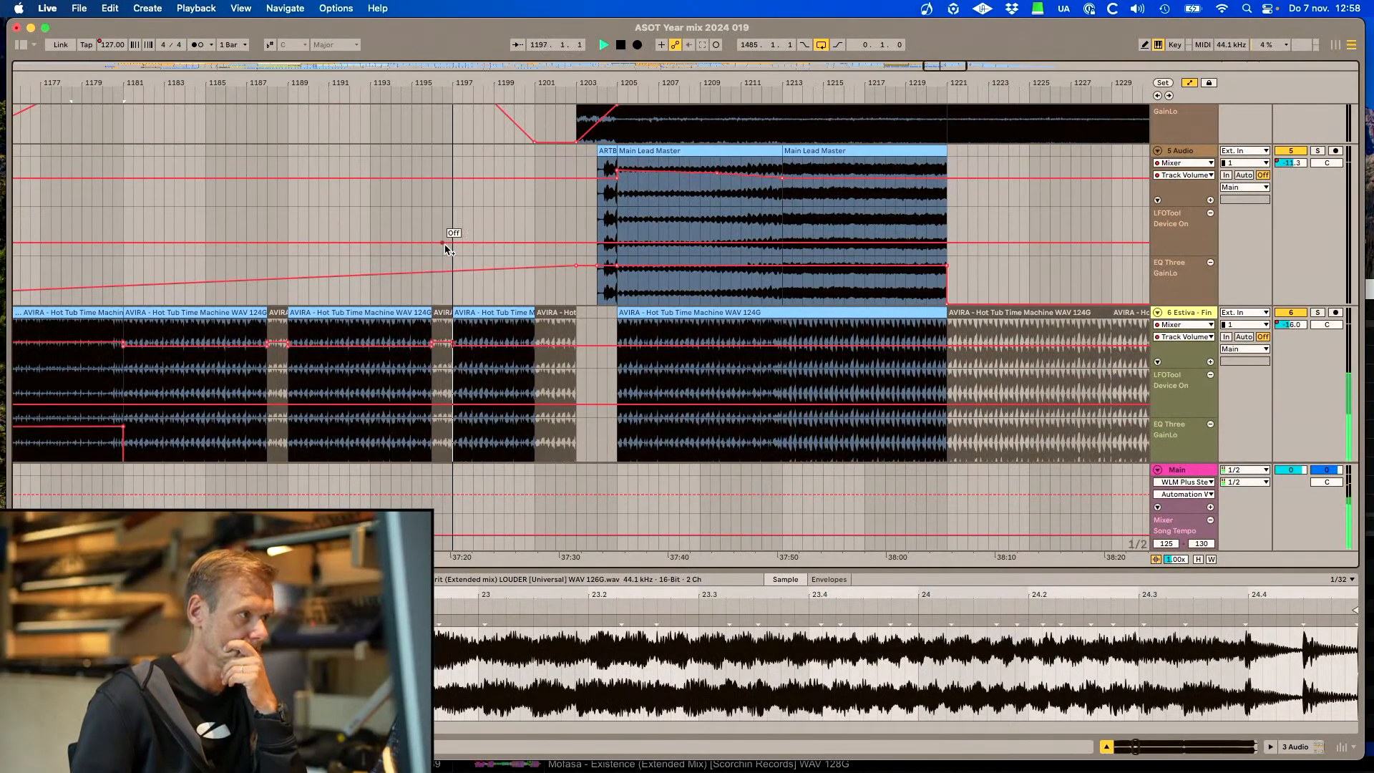
scroll(445, 249, down, 5)
scroll(444, 249, up, 10)
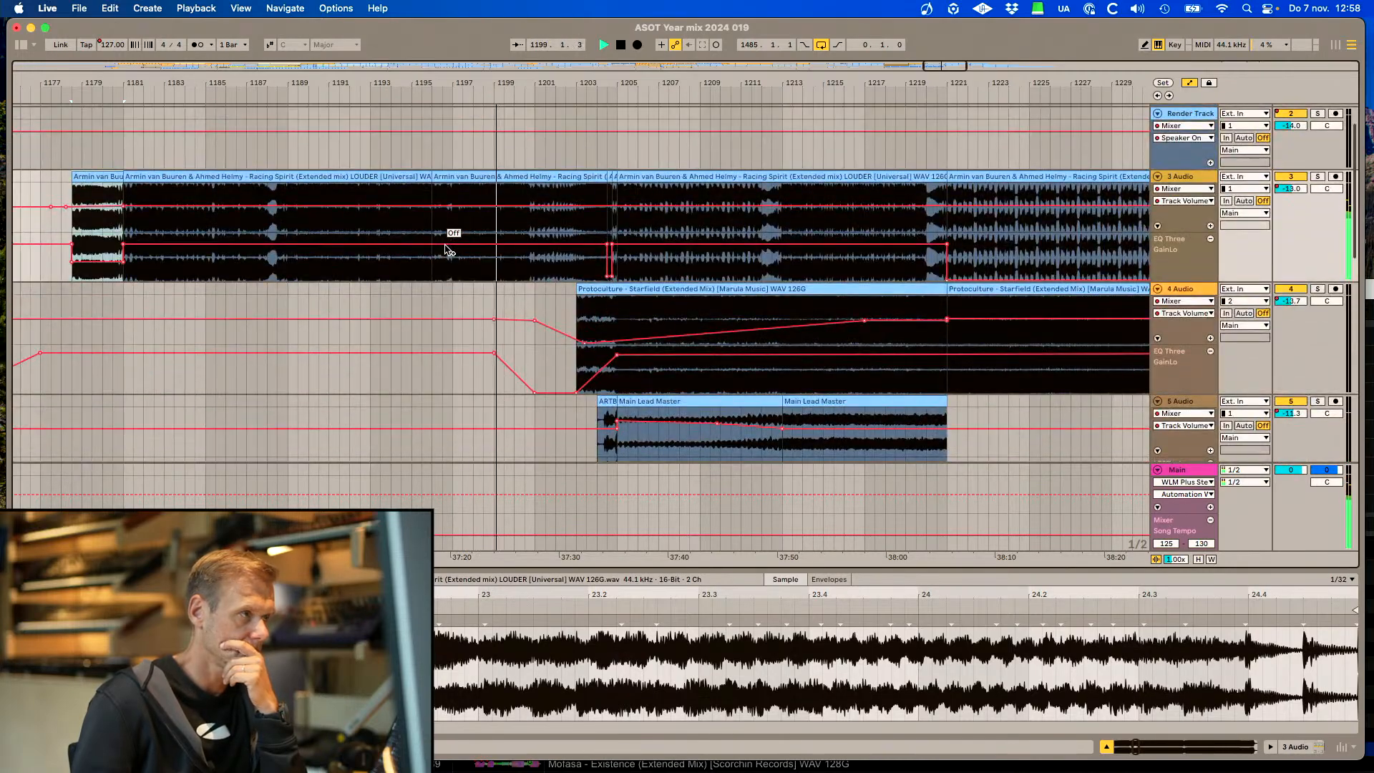
scroll(447, 249, down, 8)
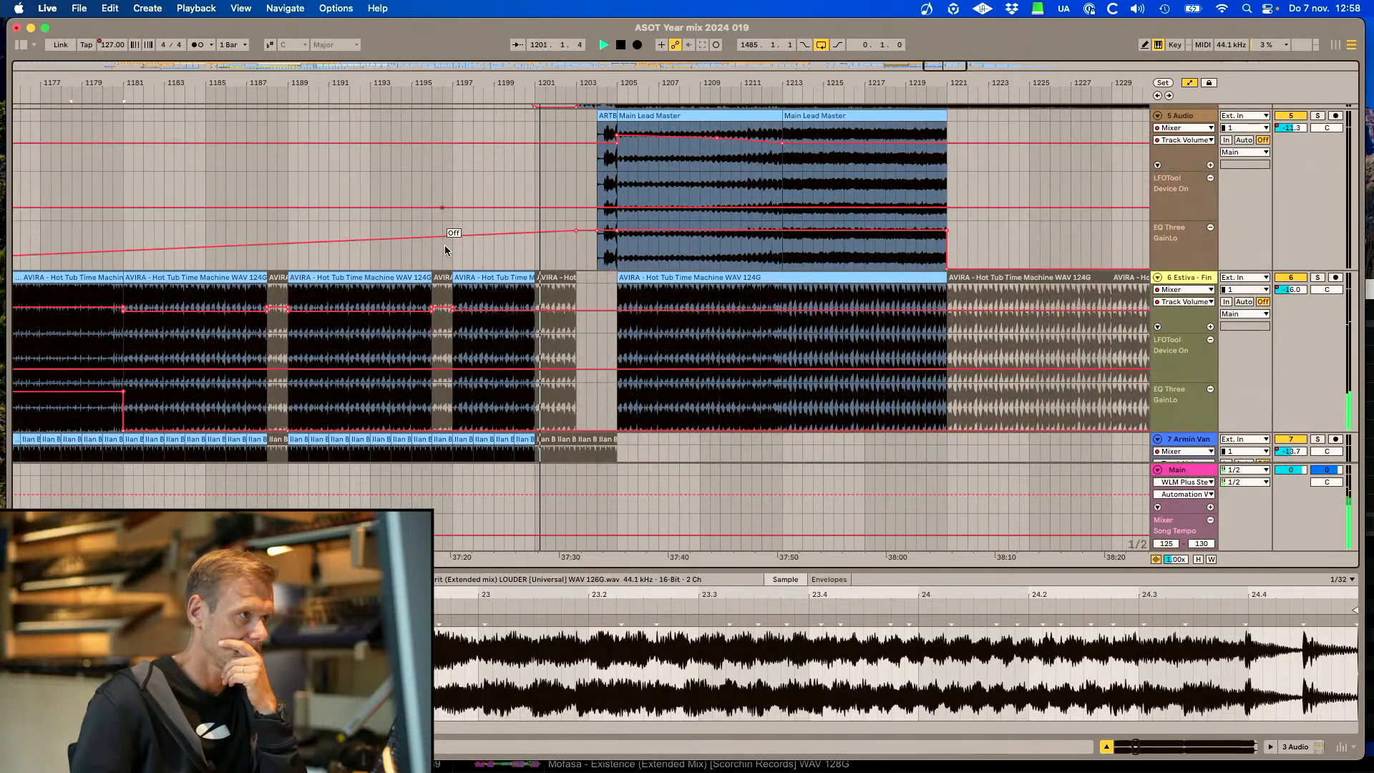
scroll(445, 246, up, 2)
scroll(444, 247, up, 1)
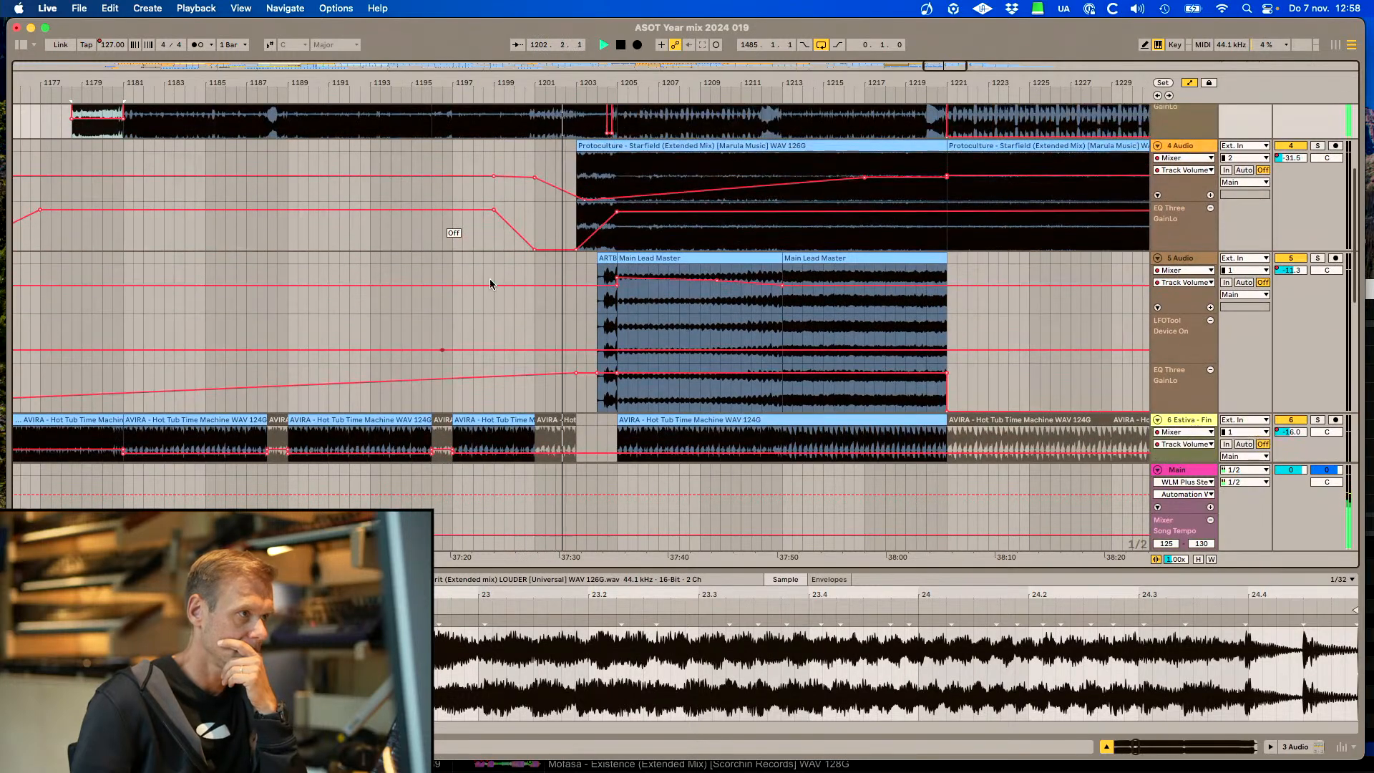
click(605, 304)
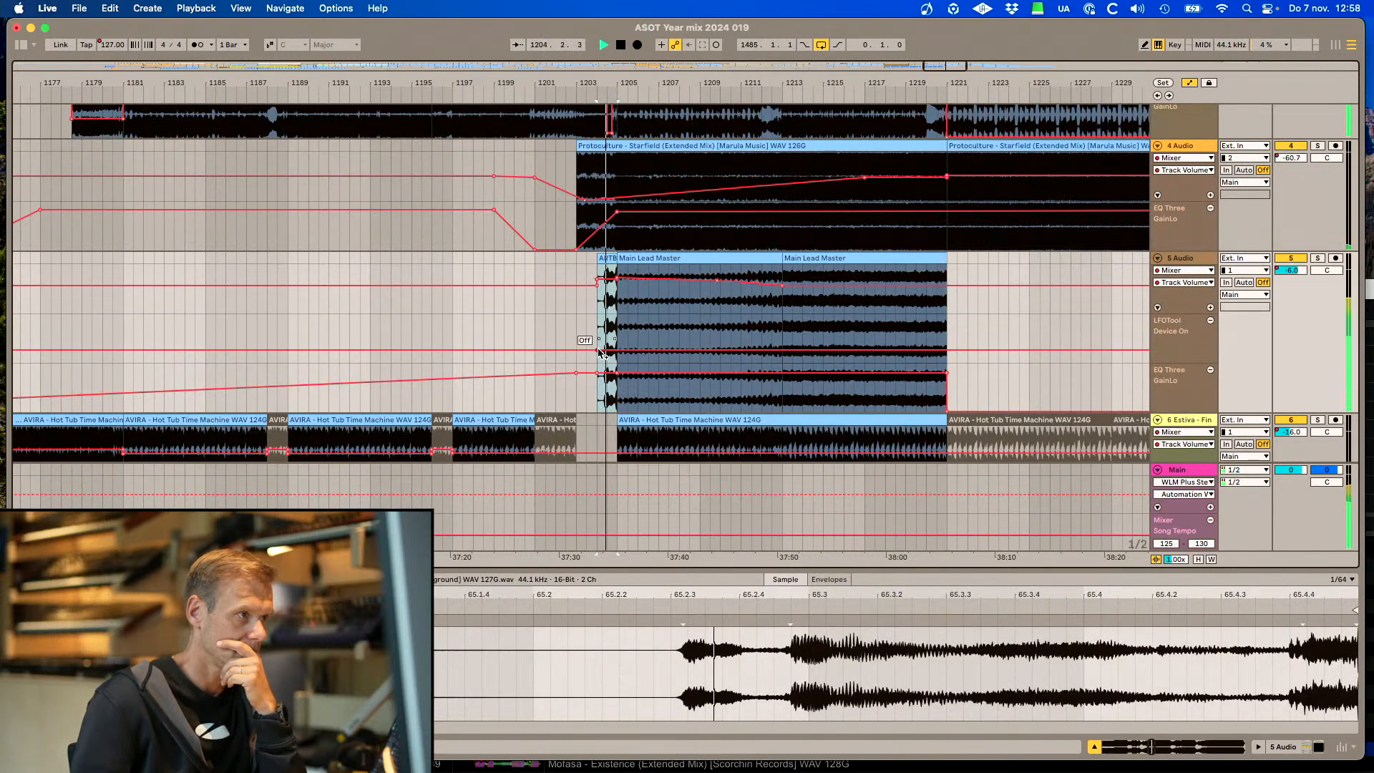
drag(608, 286, 608, 291)
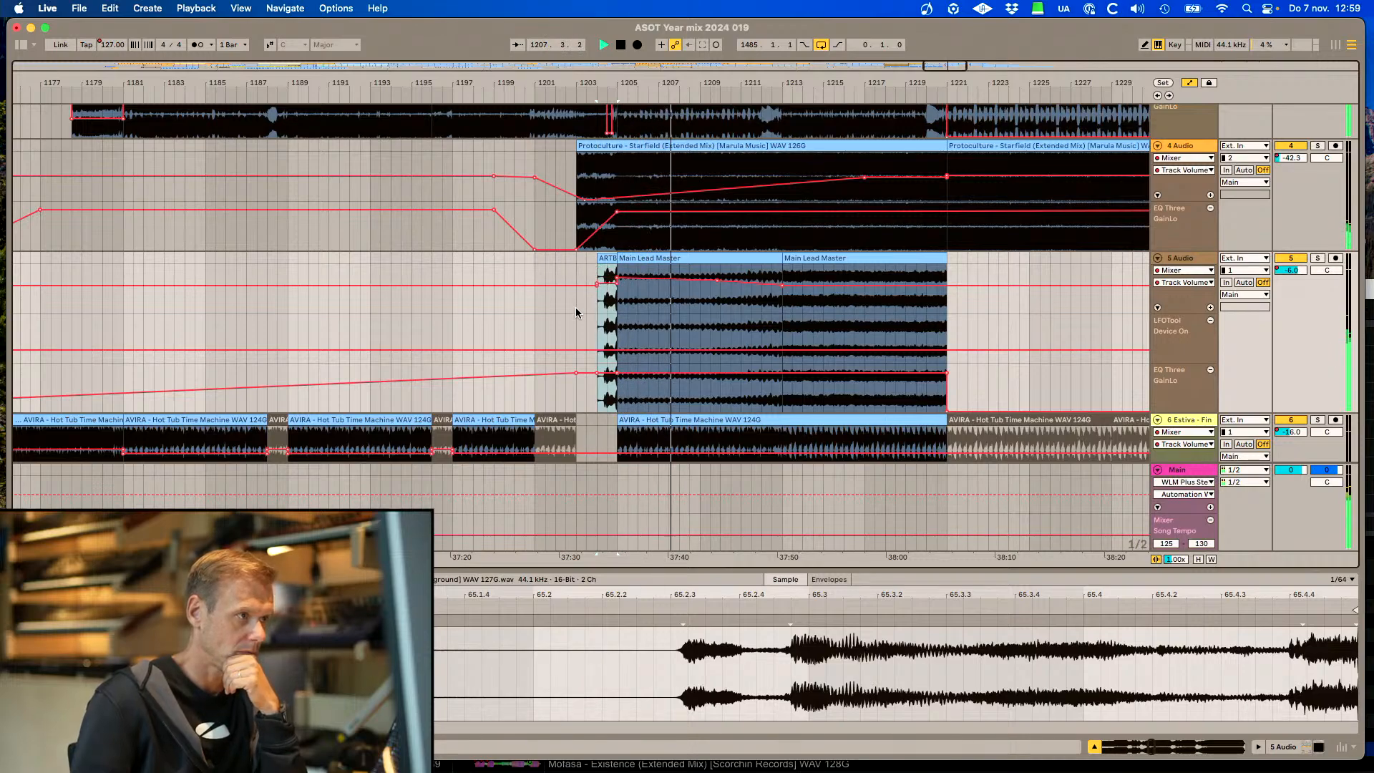
Adjust the track 5 volume at the short Take Off clip before bar 1237 and ramp Starfield's low gain down into that bar
scroll(576, 311, right, 10)
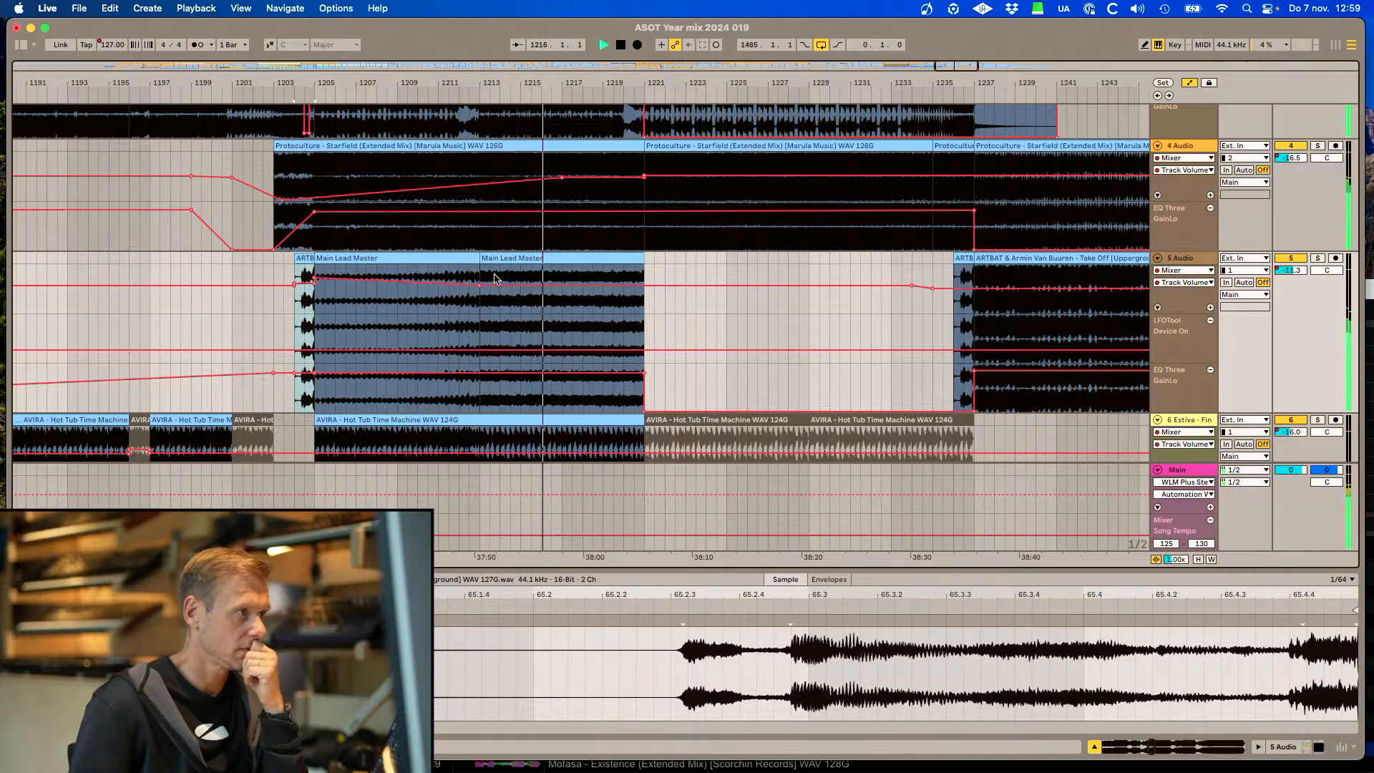
scroll(592, 320, up, 3)
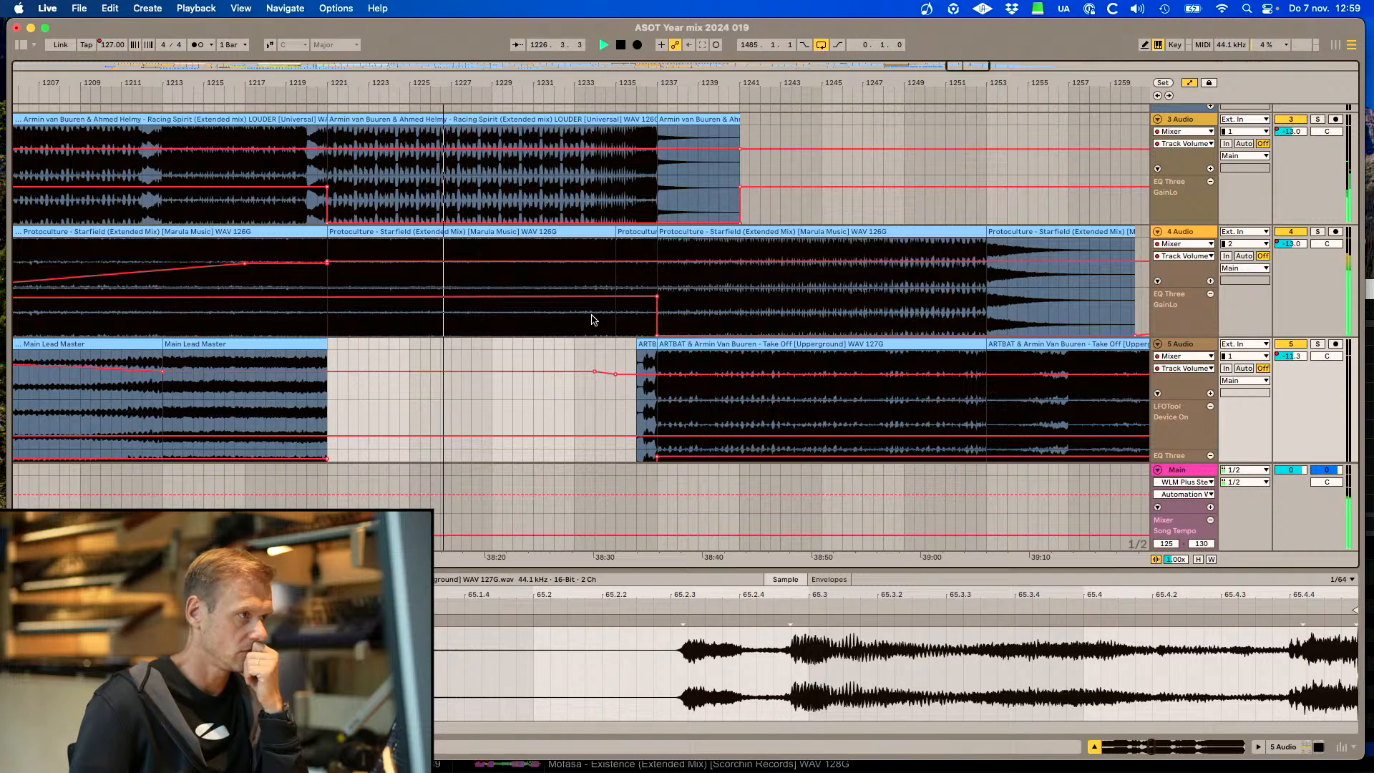
click(646, 345)
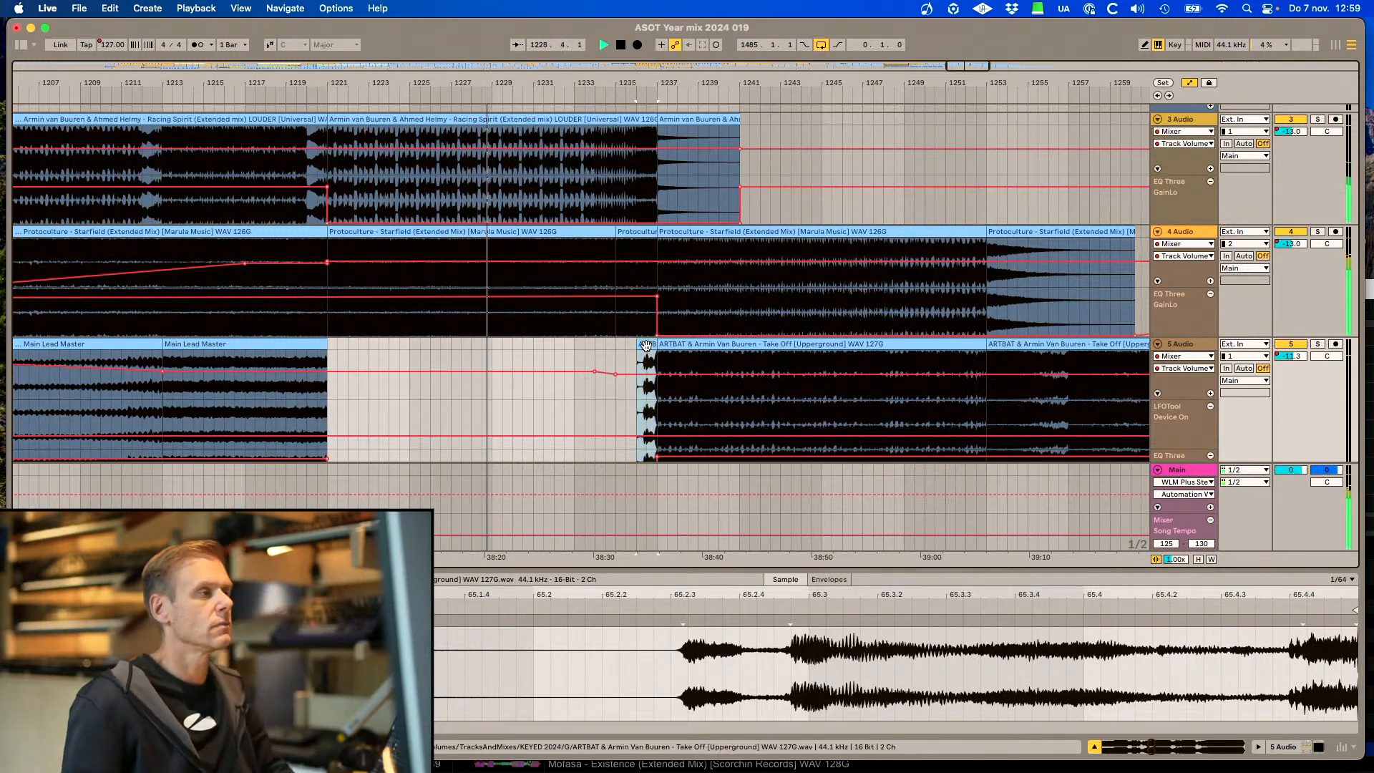
click(597, 346)
scroll(595, 342, right, 3)
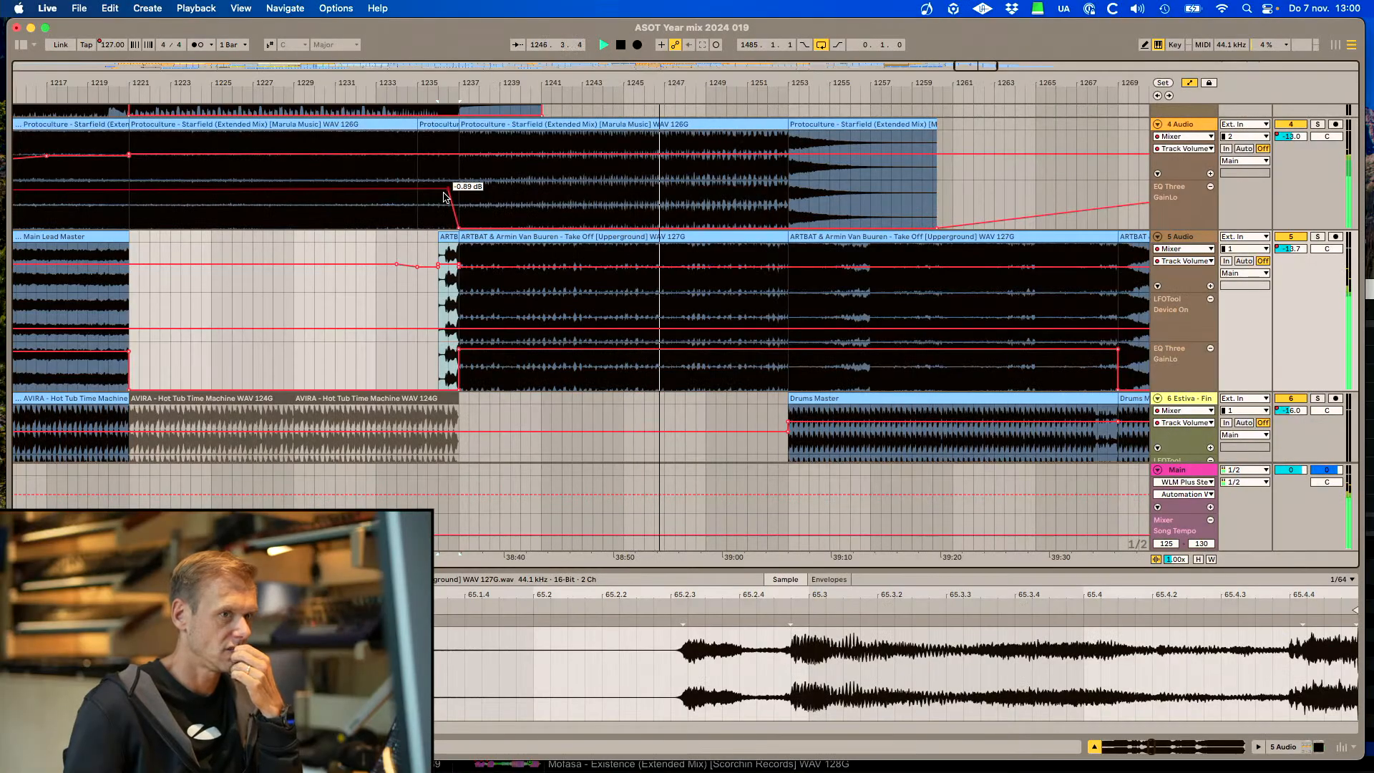
Split the Starfield clip on track 4 at bars 1245 and 1249 and select the section up to bar 1253
scroll(444, 197, right, 5)
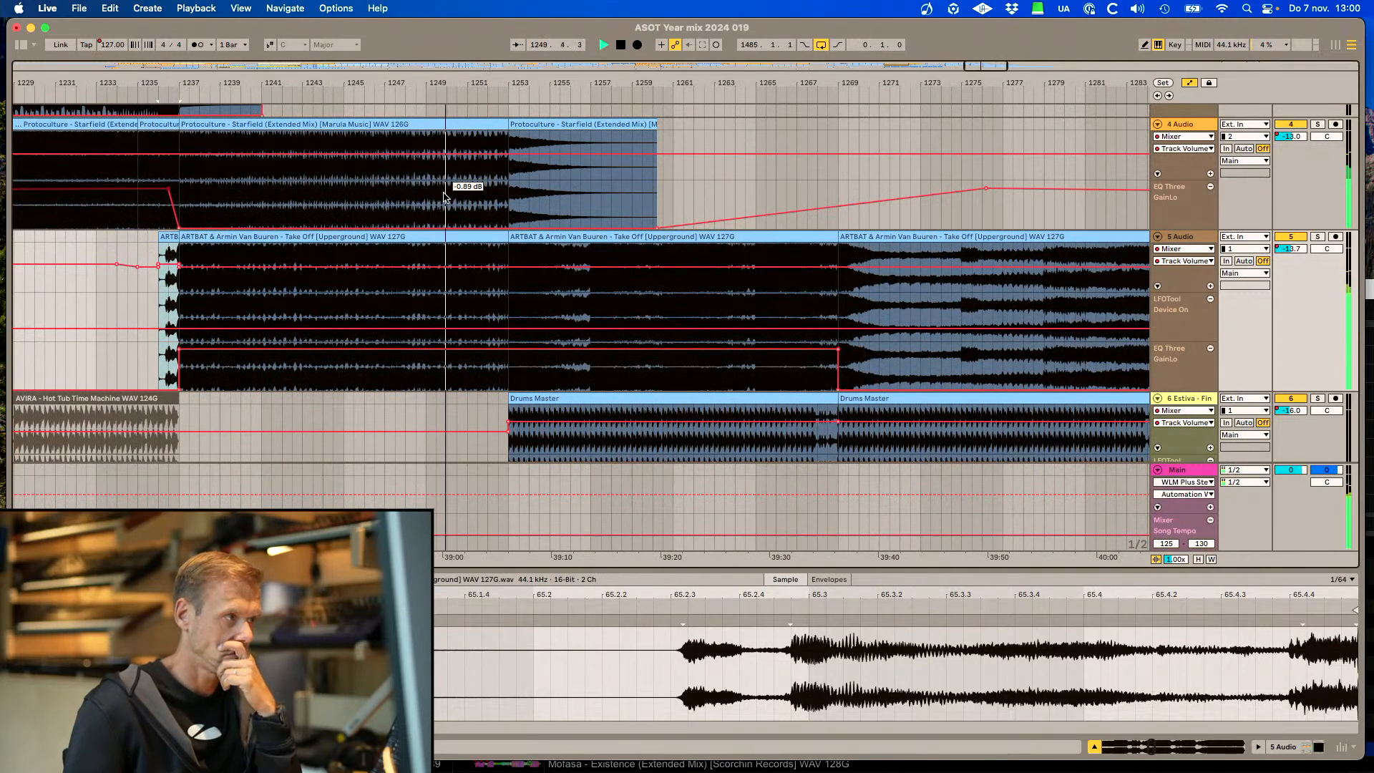
scroll(443, 198, up, 3)
scroll(443, 193, down, 8)
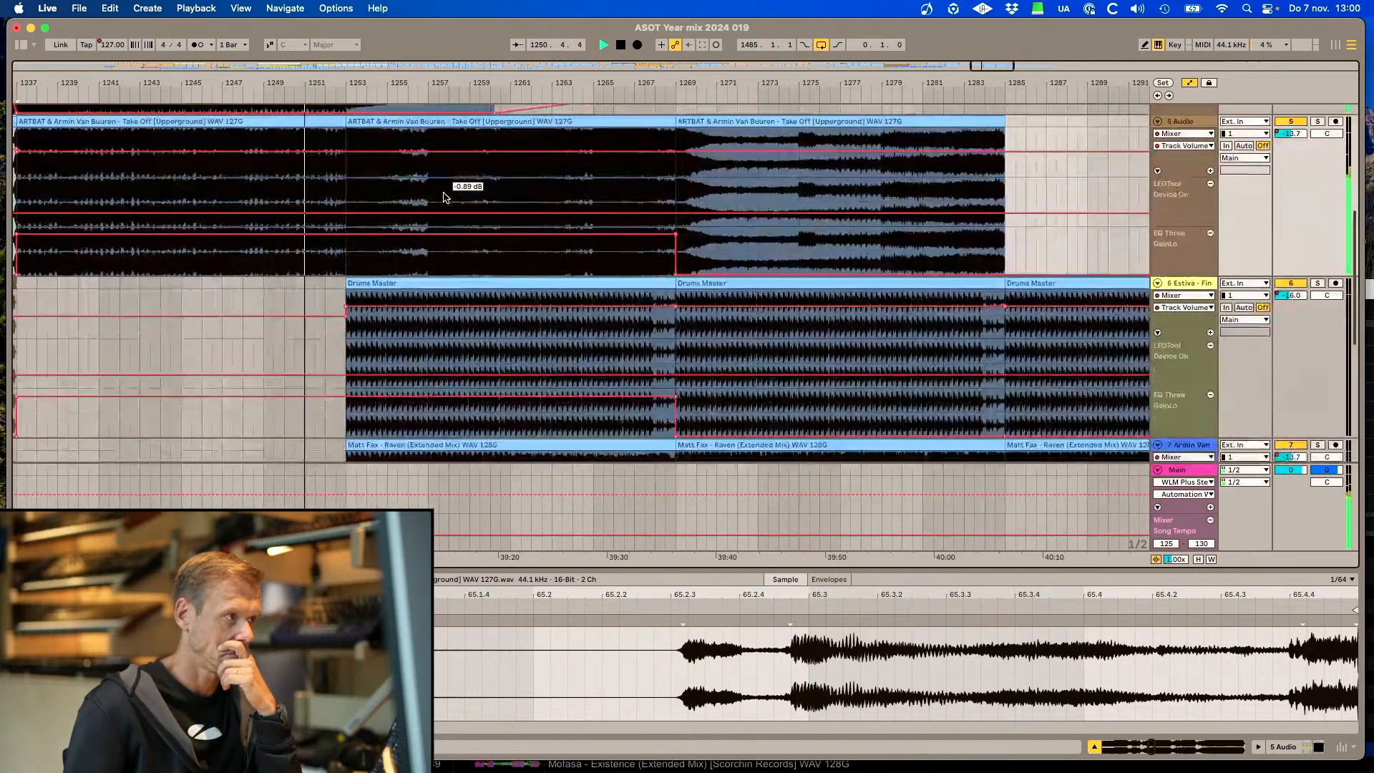
scroll(443, 197, up, 8)
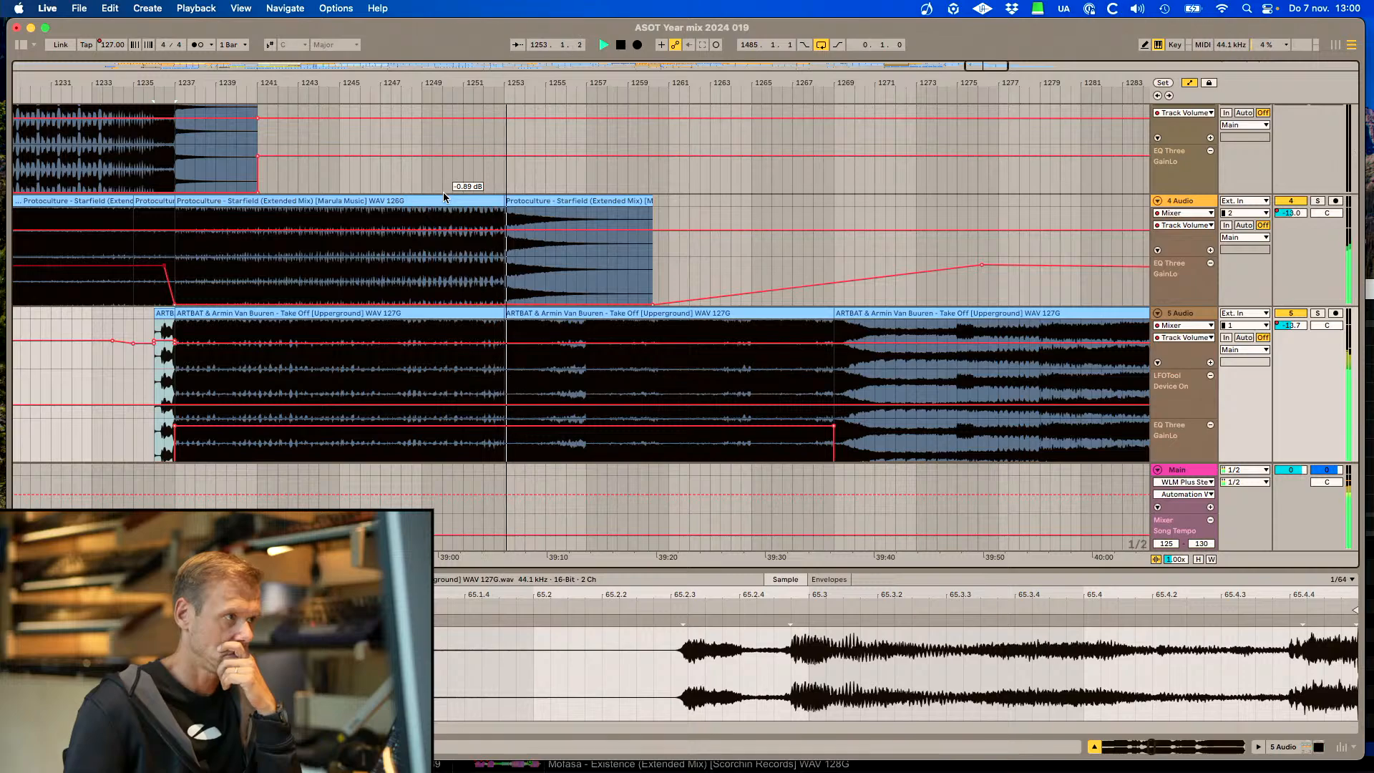
click(419, 214)
key(super+e)
click(344, 214)
key(super+e)
click(462, 202)
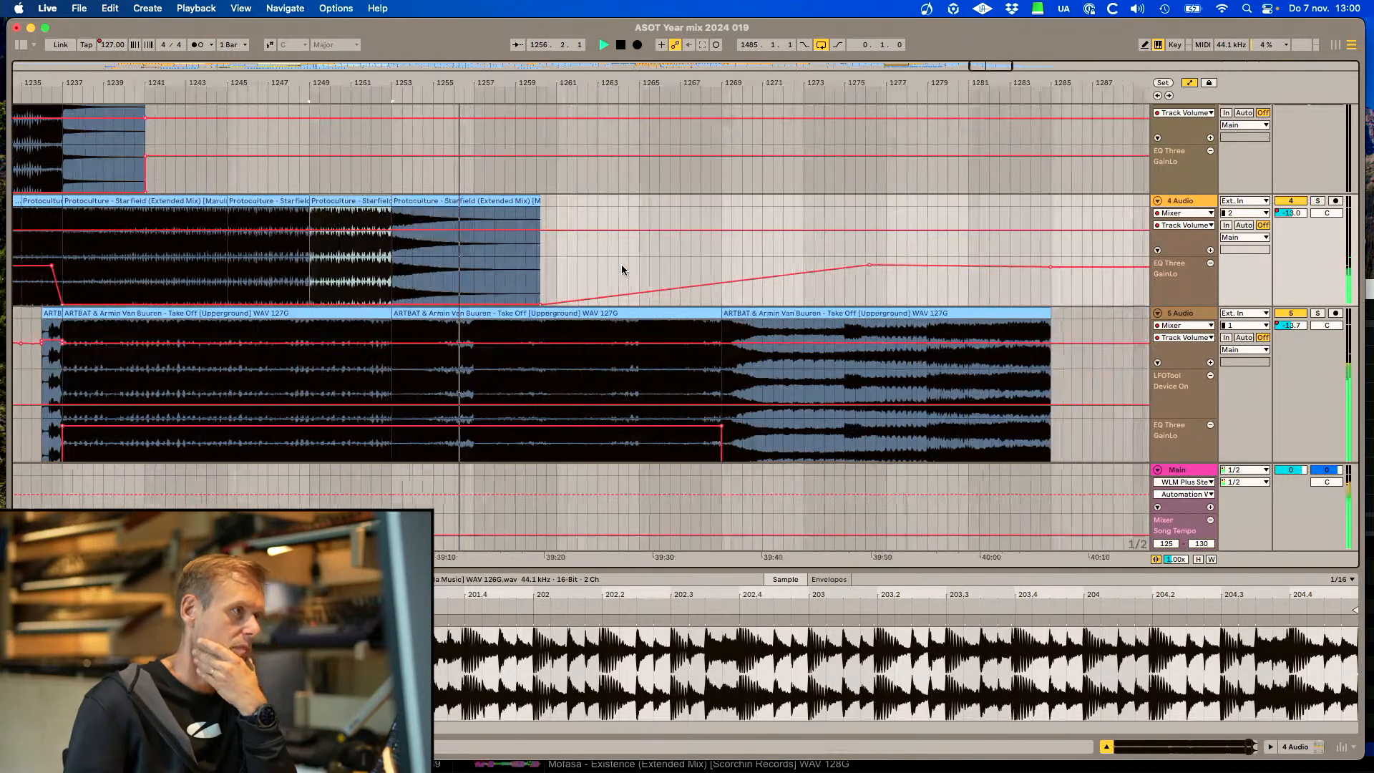
Try to reshape the track 6 volume automation near the end of the first Drums Master clip
scroll(622, 269, down, 5)
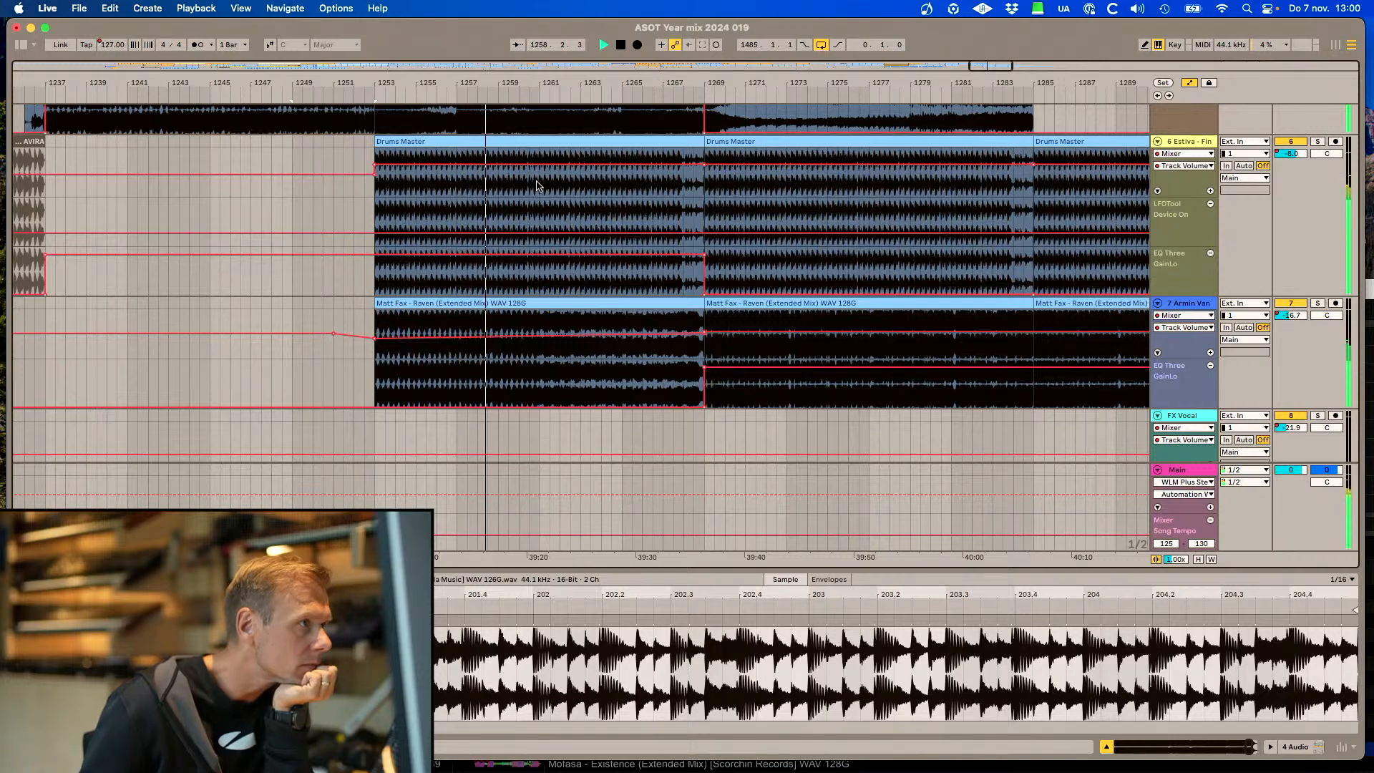
drag(699, 165, 622, 173)
click(629, 141)
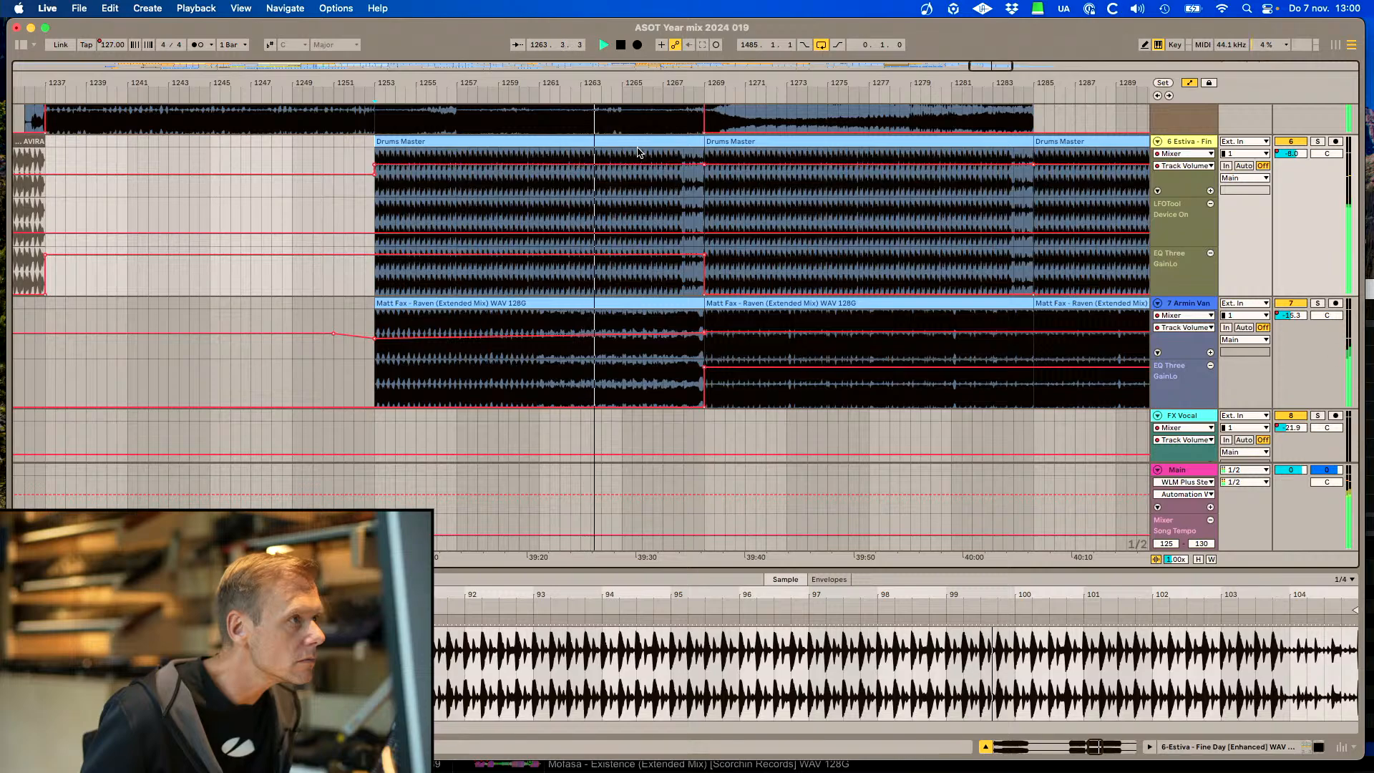
click(635, 174)
drag(634, 173, 655, 178)
click(645, 172)
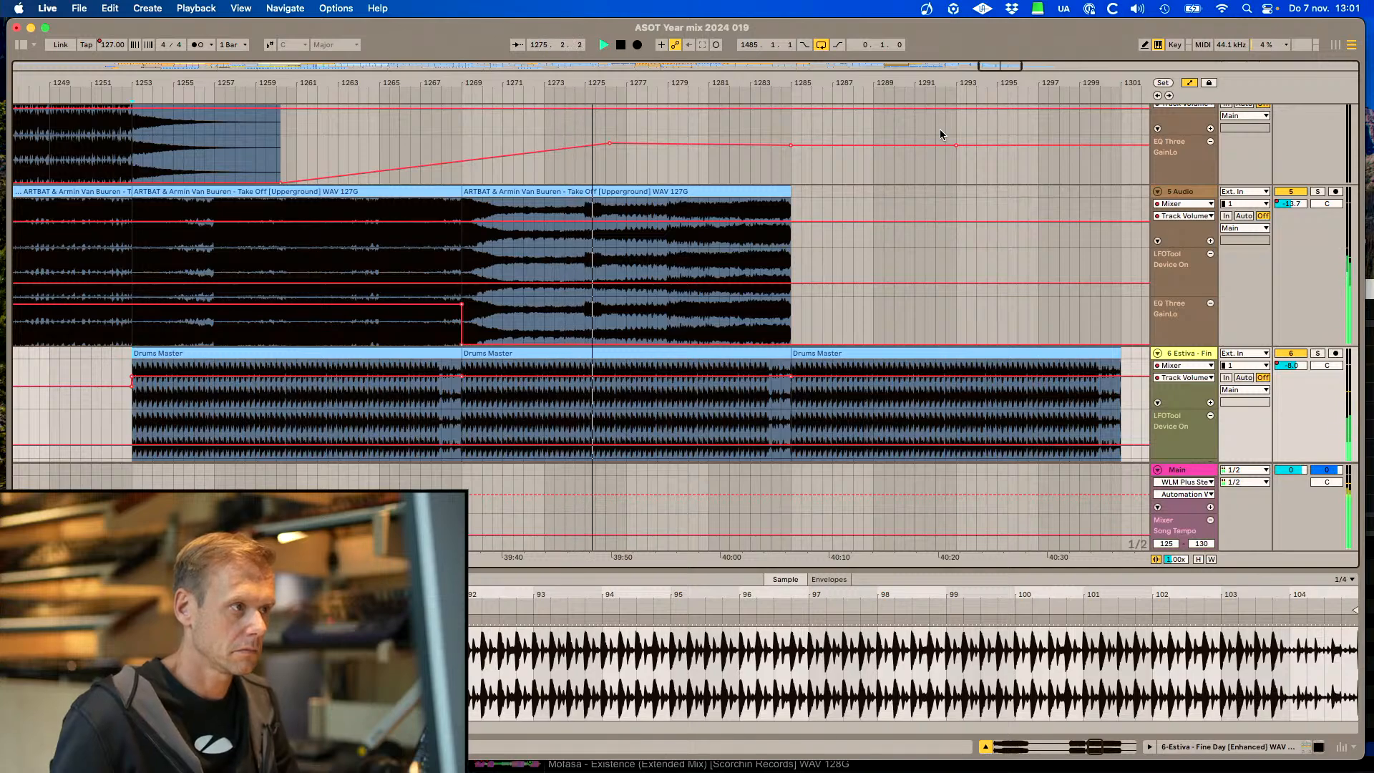
Examine the Take Off, Drums Master and Raven clips and their automation from bar 1269 onward during playback
scroll(720, 278, down, 3)
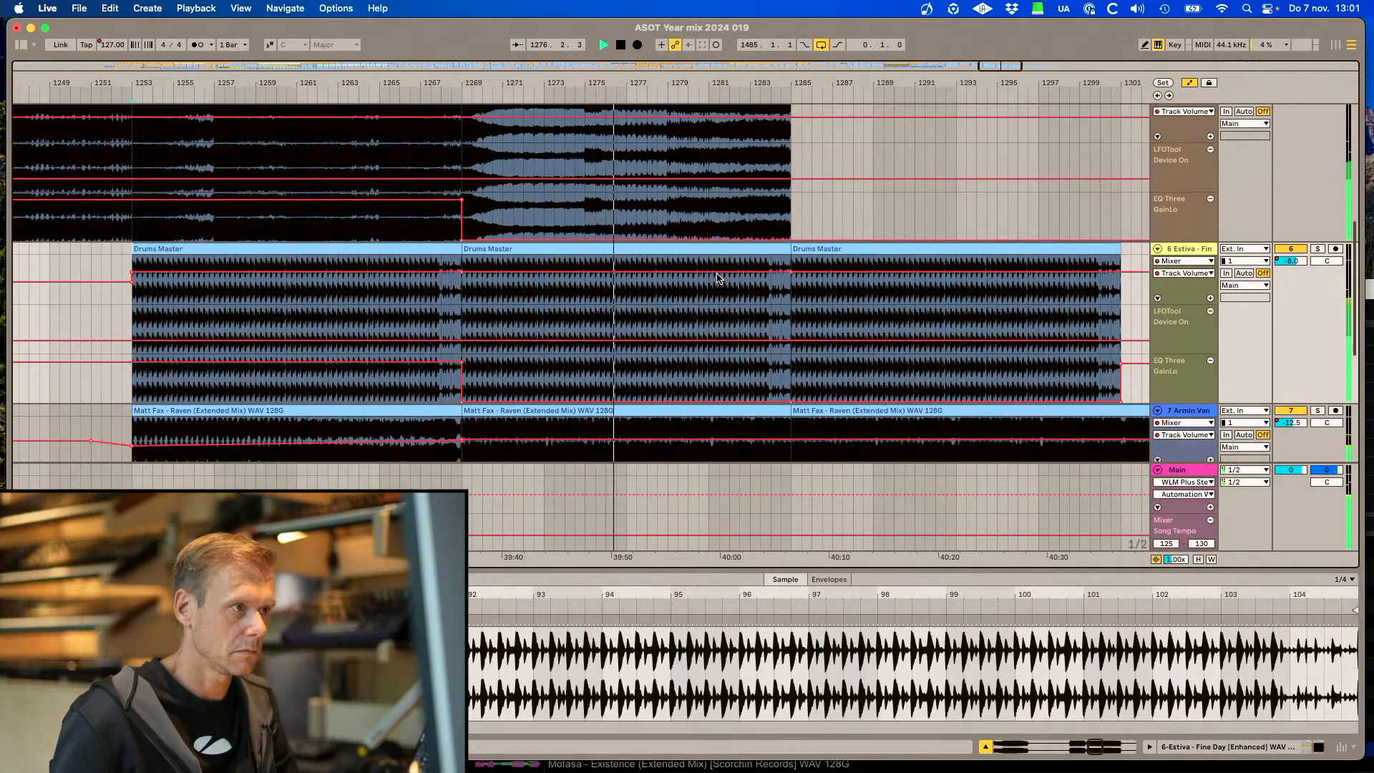
scroll(719, 278, down, 5)
scroll(719, 278, up, 5)
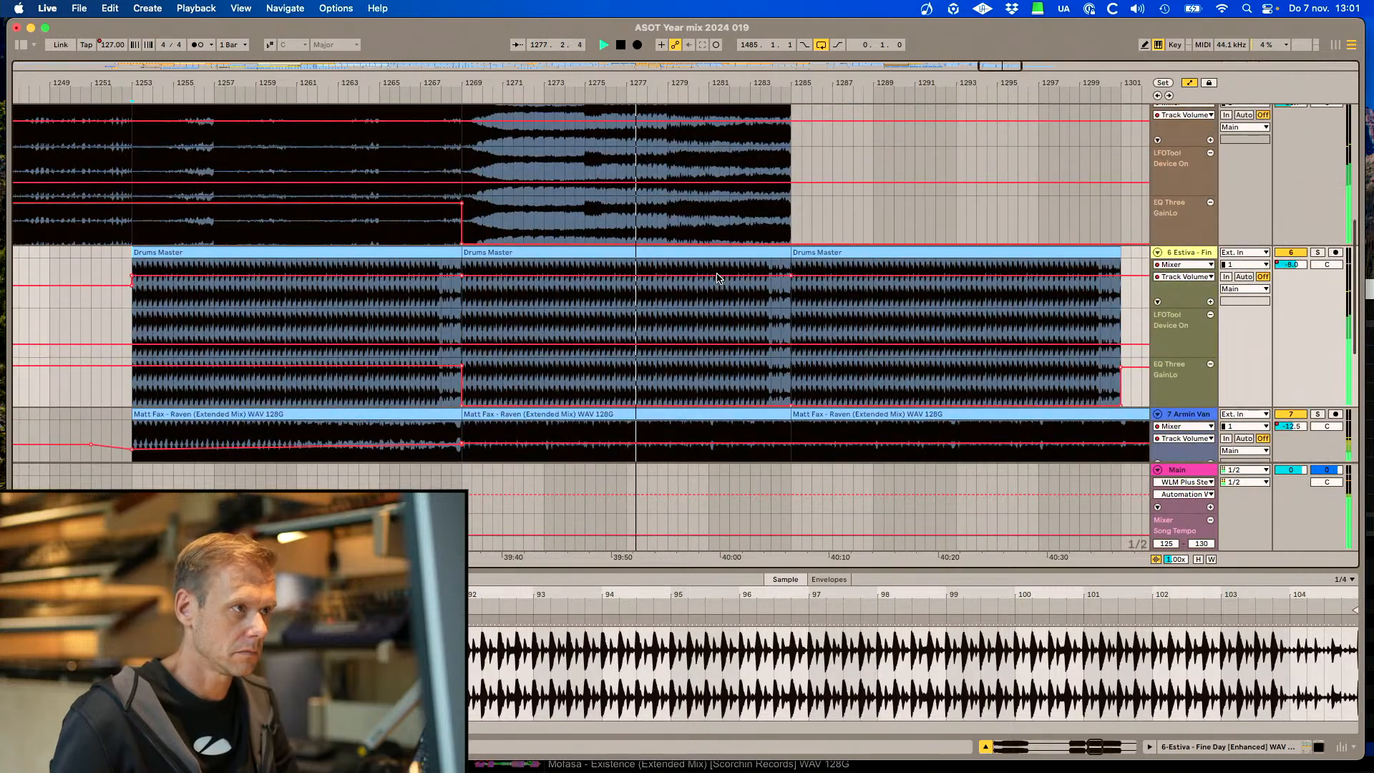
scroll(718, 278, up, 2)
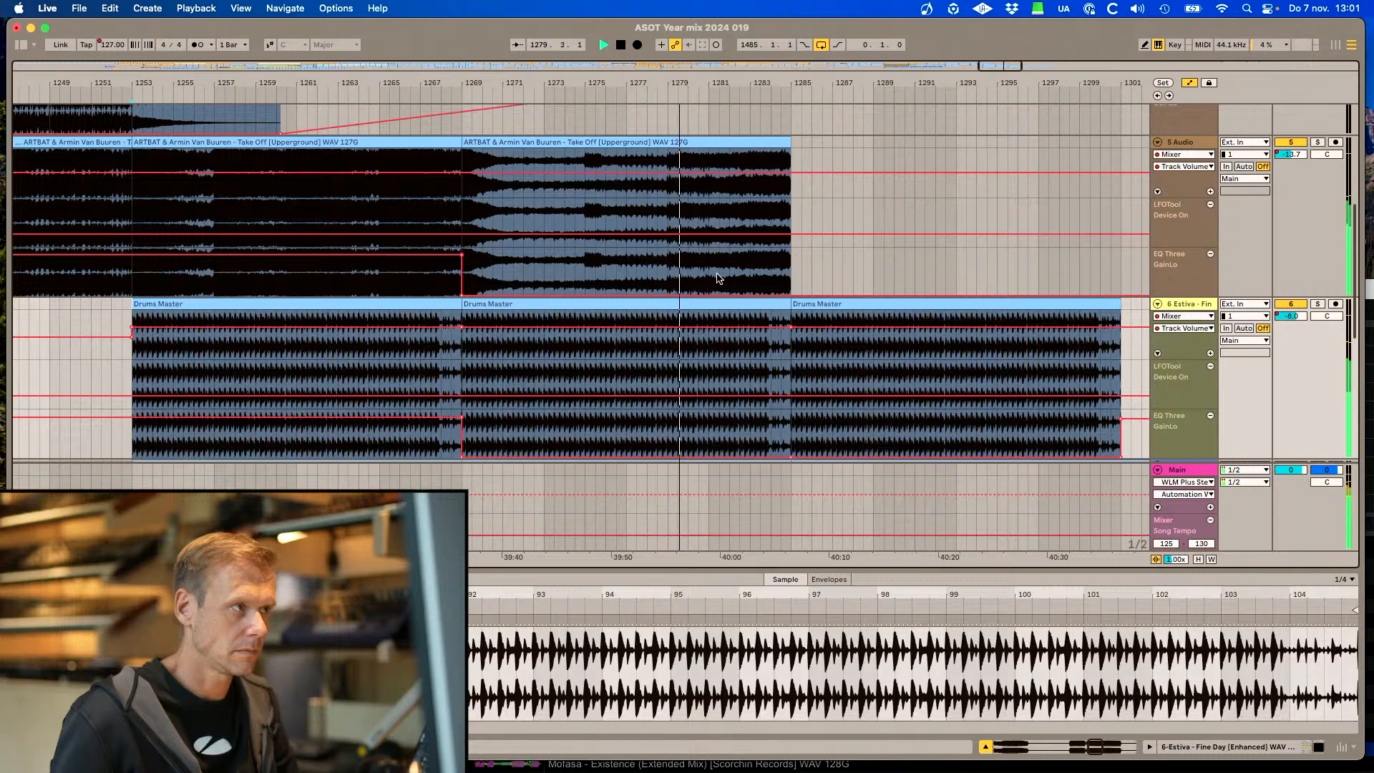
scroll(719, 278, right, 8)
scroll(718, 279, down, 5)
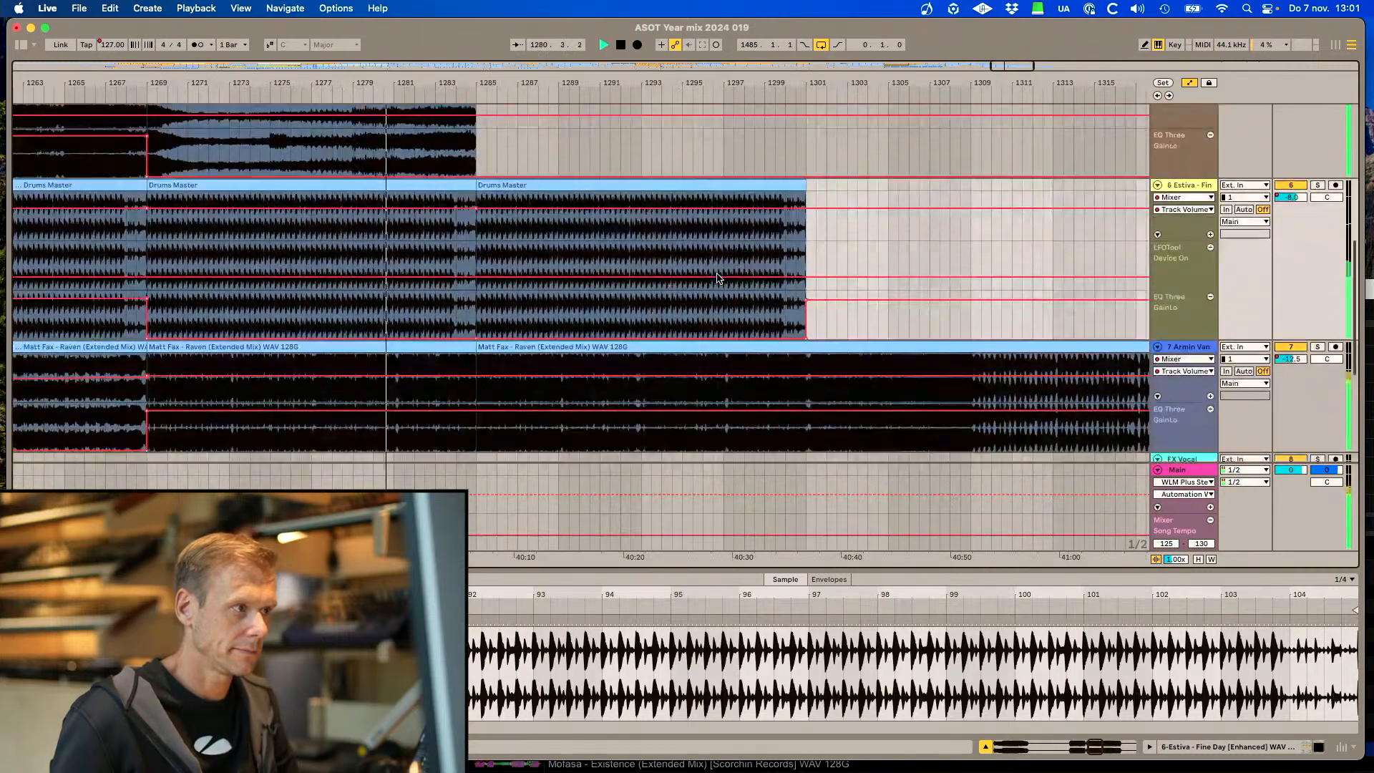
Lower the track 6 volume to -11.0 dB across the second and third Drums Master clips, from bar 1269 to bar 1301
scroll(715, 281, left, 9)
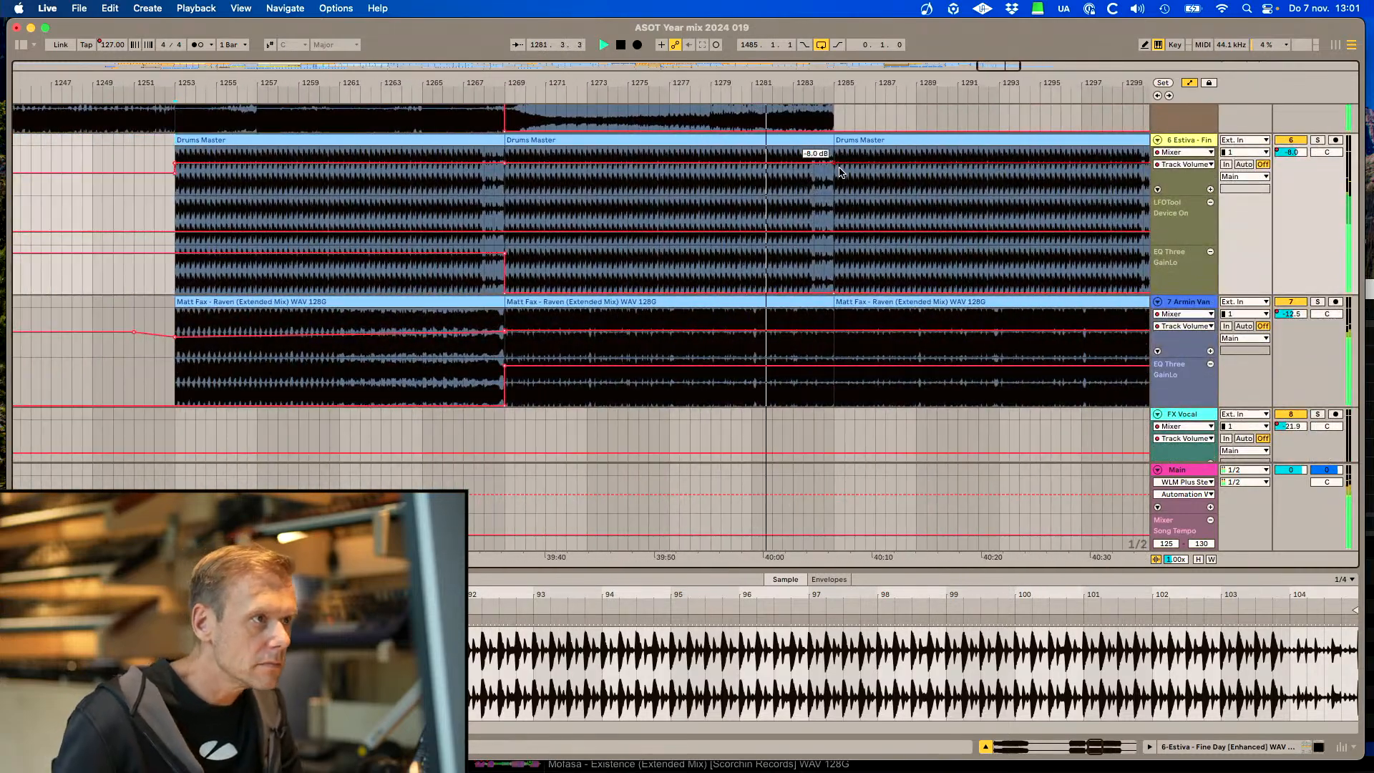
scroll(835, 232, right, 3)
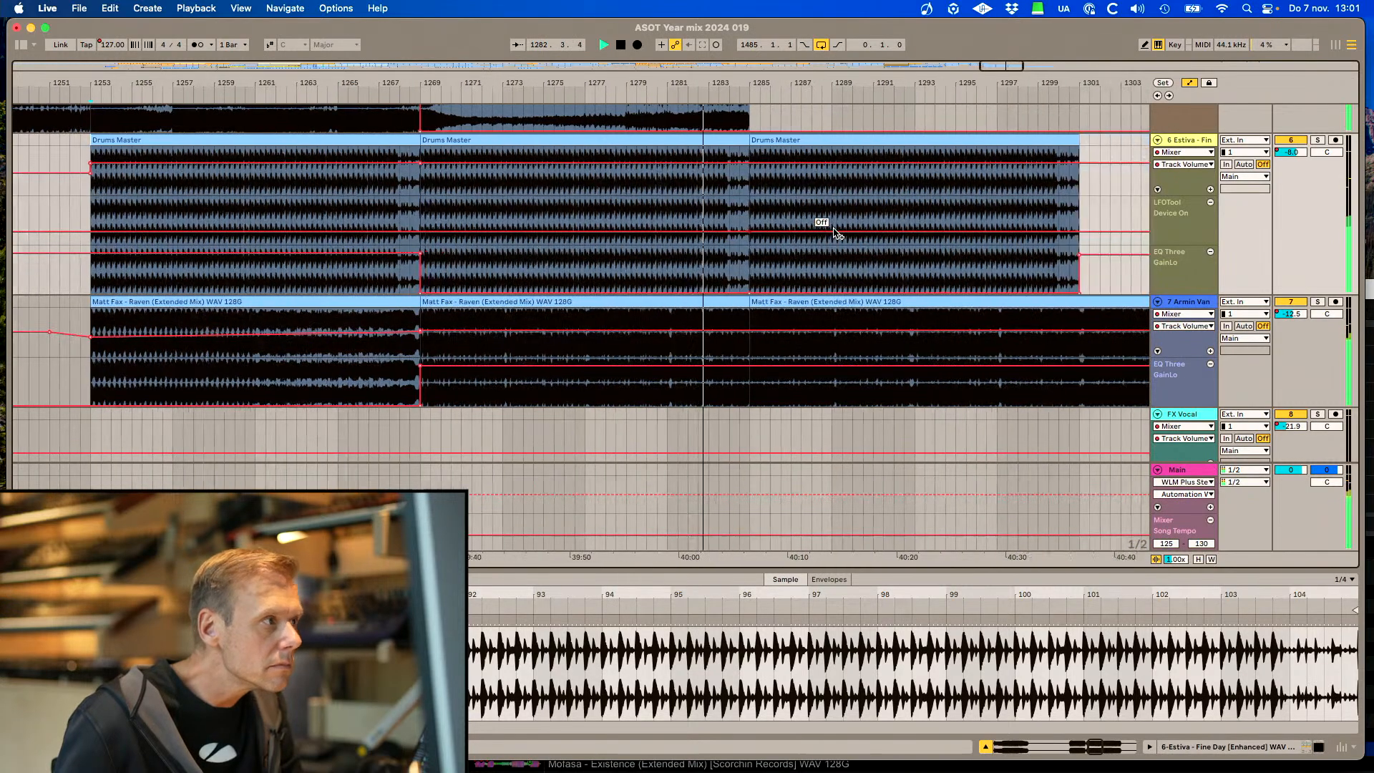
click(682, 141)
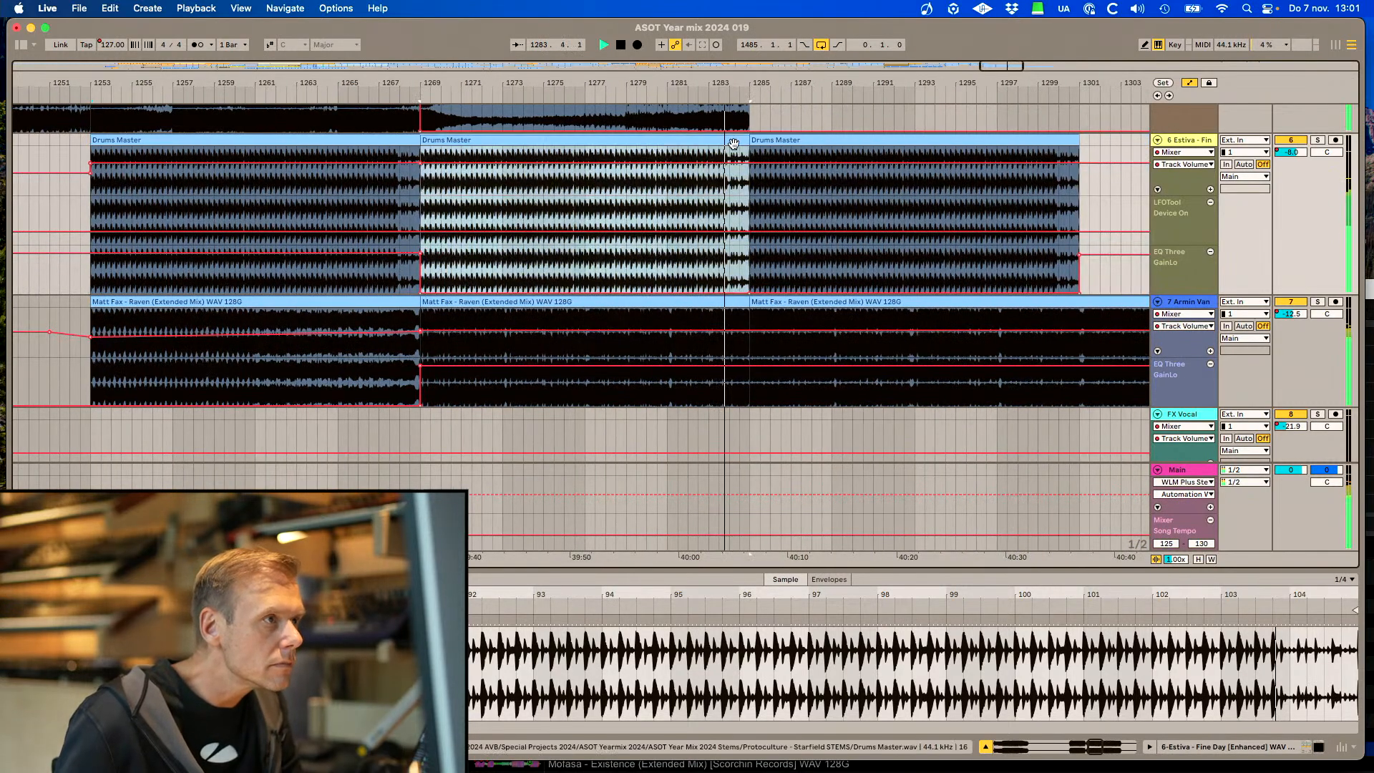
shift+click(788, 141)
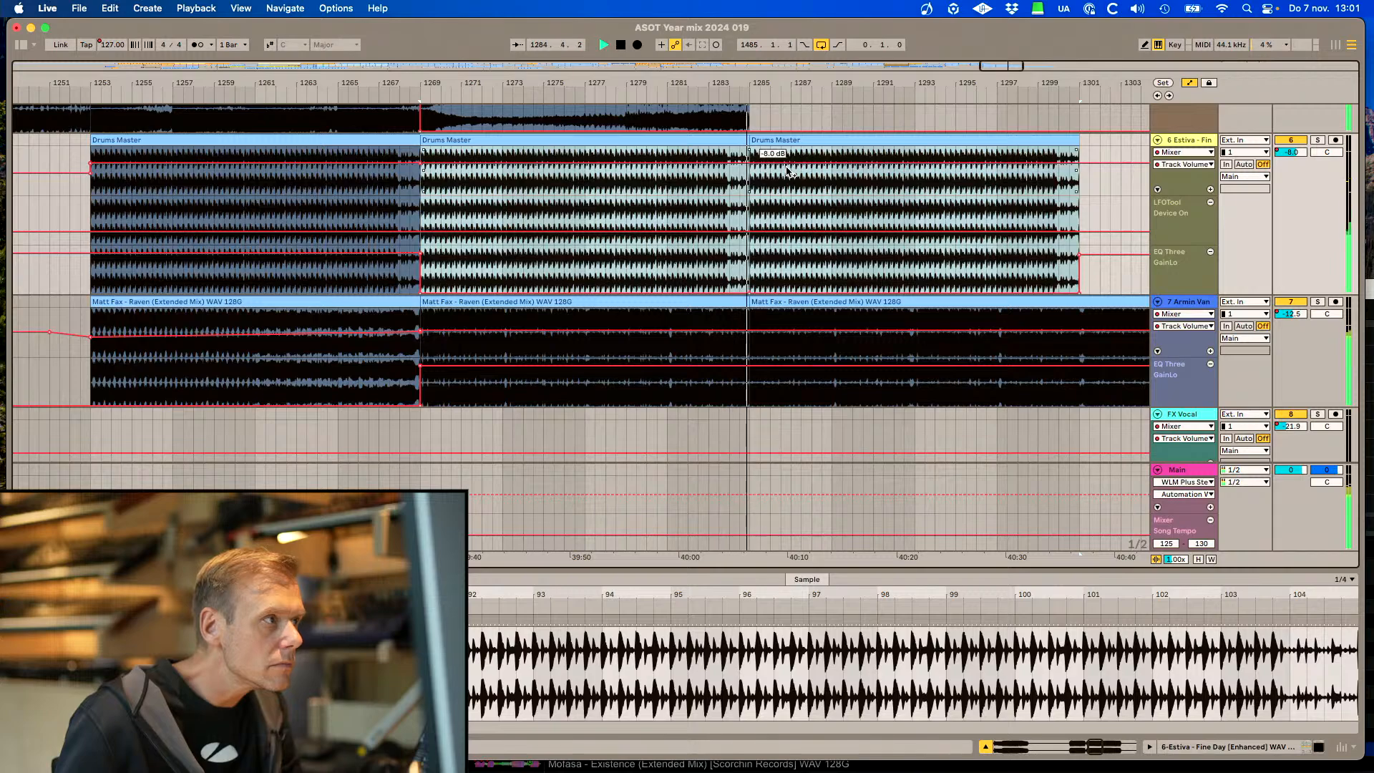
click(790, 167)
click(784, 142)
shift+click(737, 141)
drag(729, 163, 730, 167)
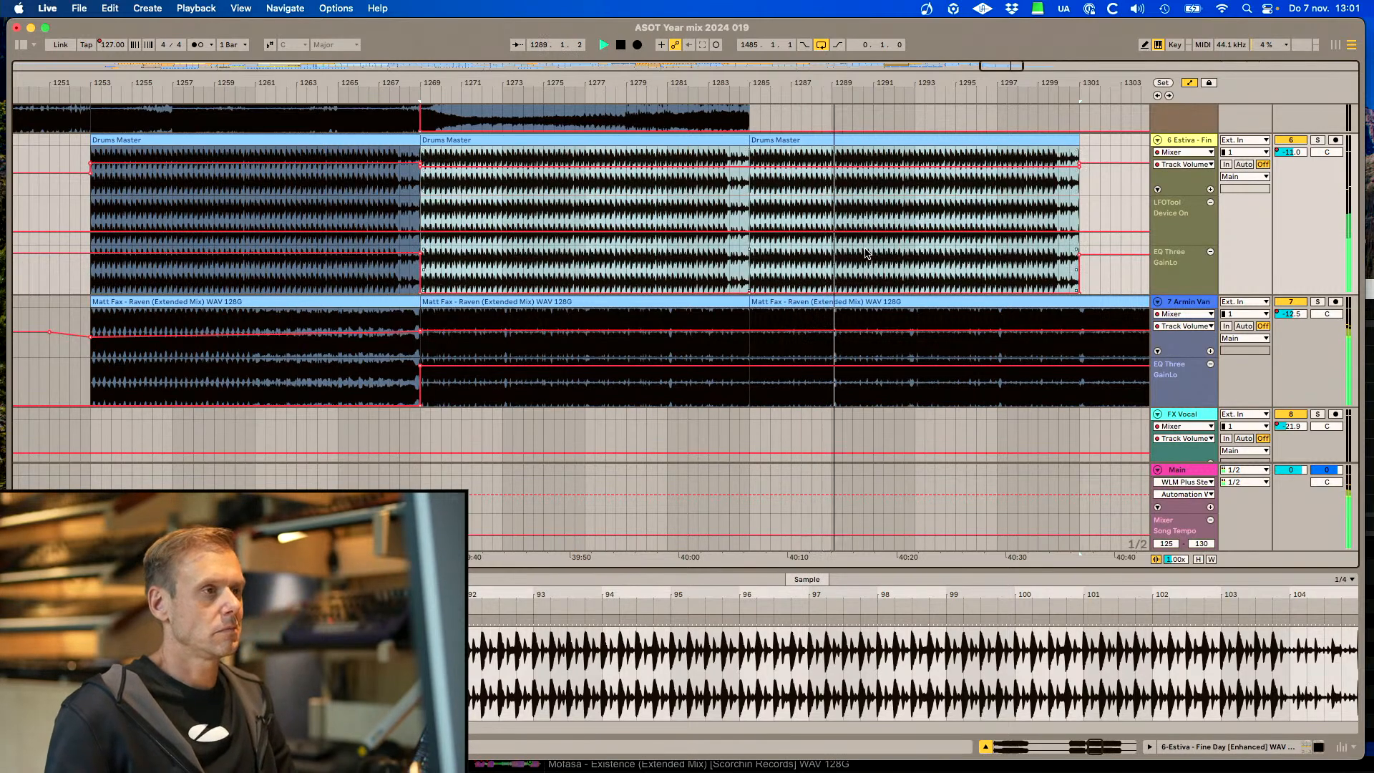
scroll(628, 212, right, 5)
drag(996, 69, 1004, 68)
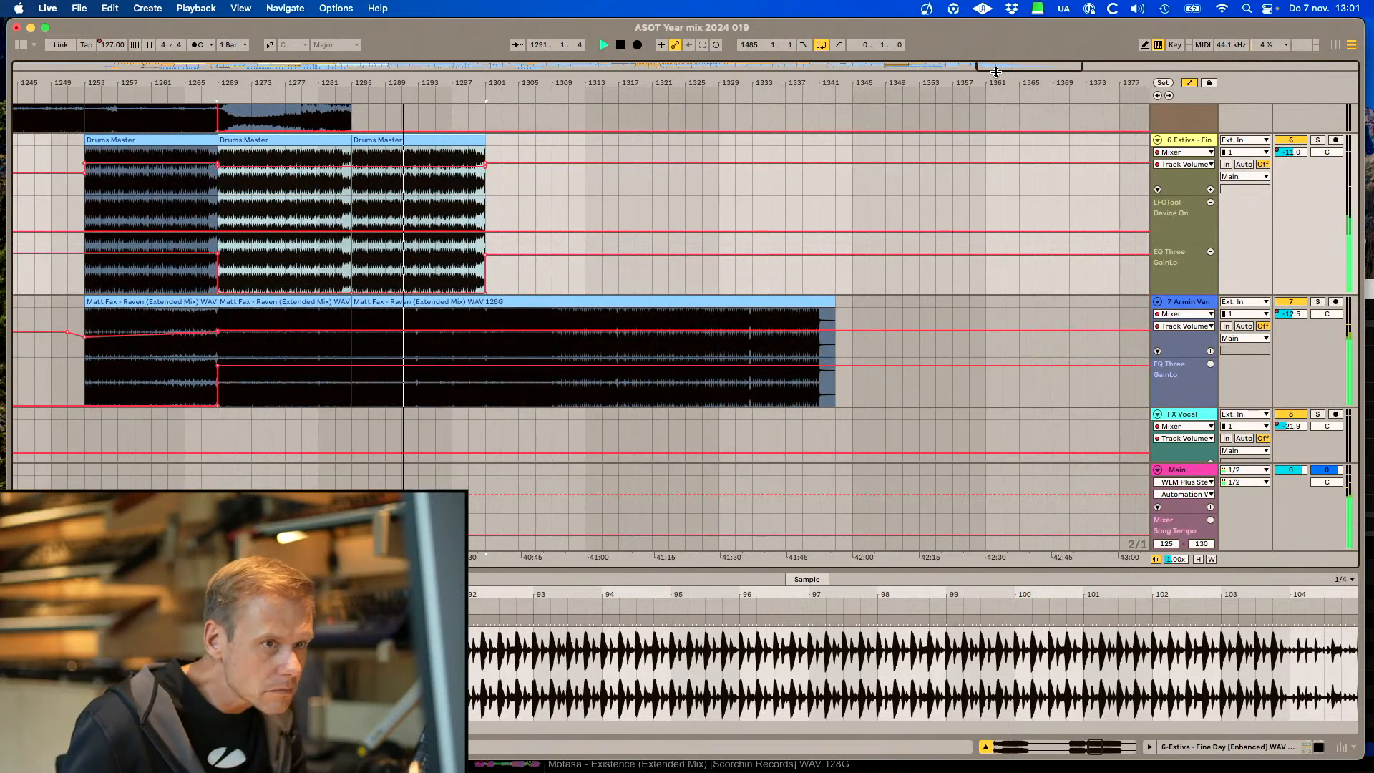
scroll(747, 232, left, 5)
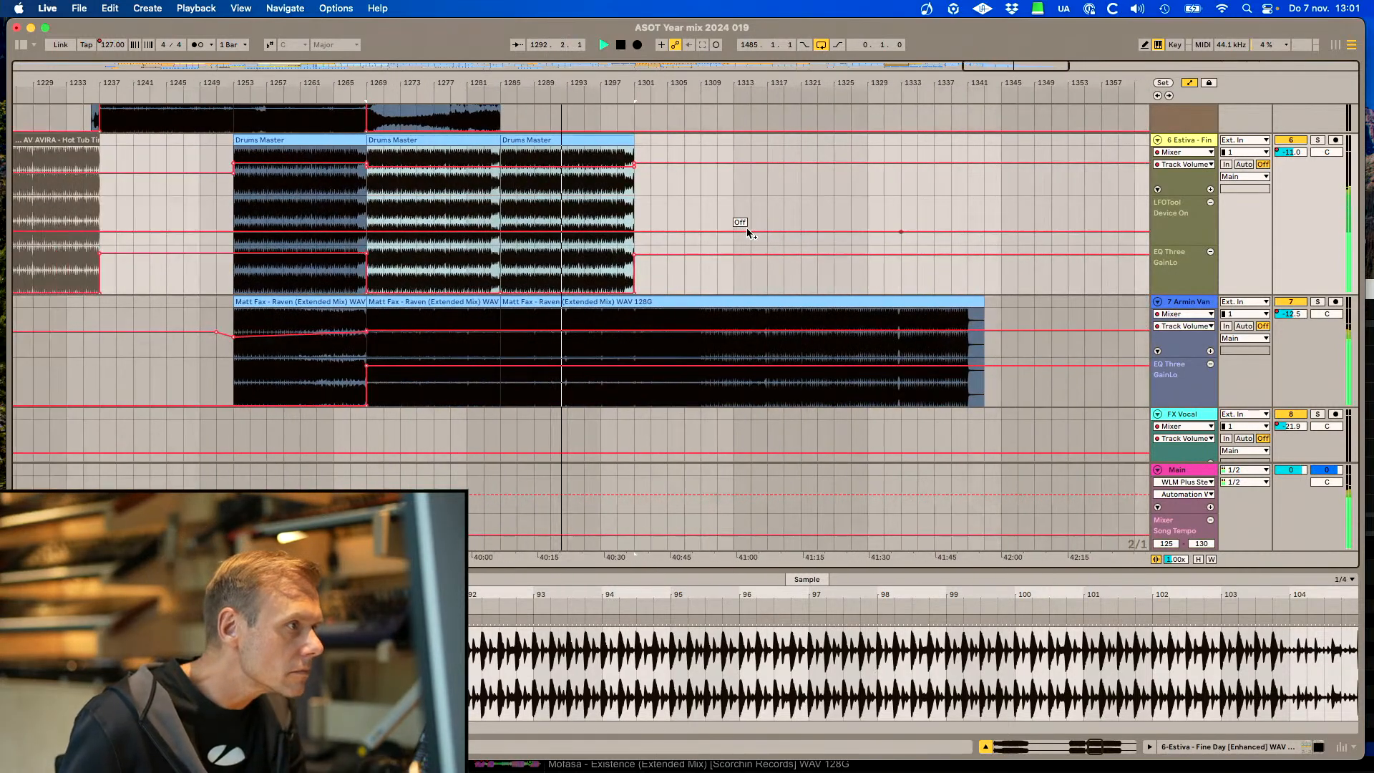
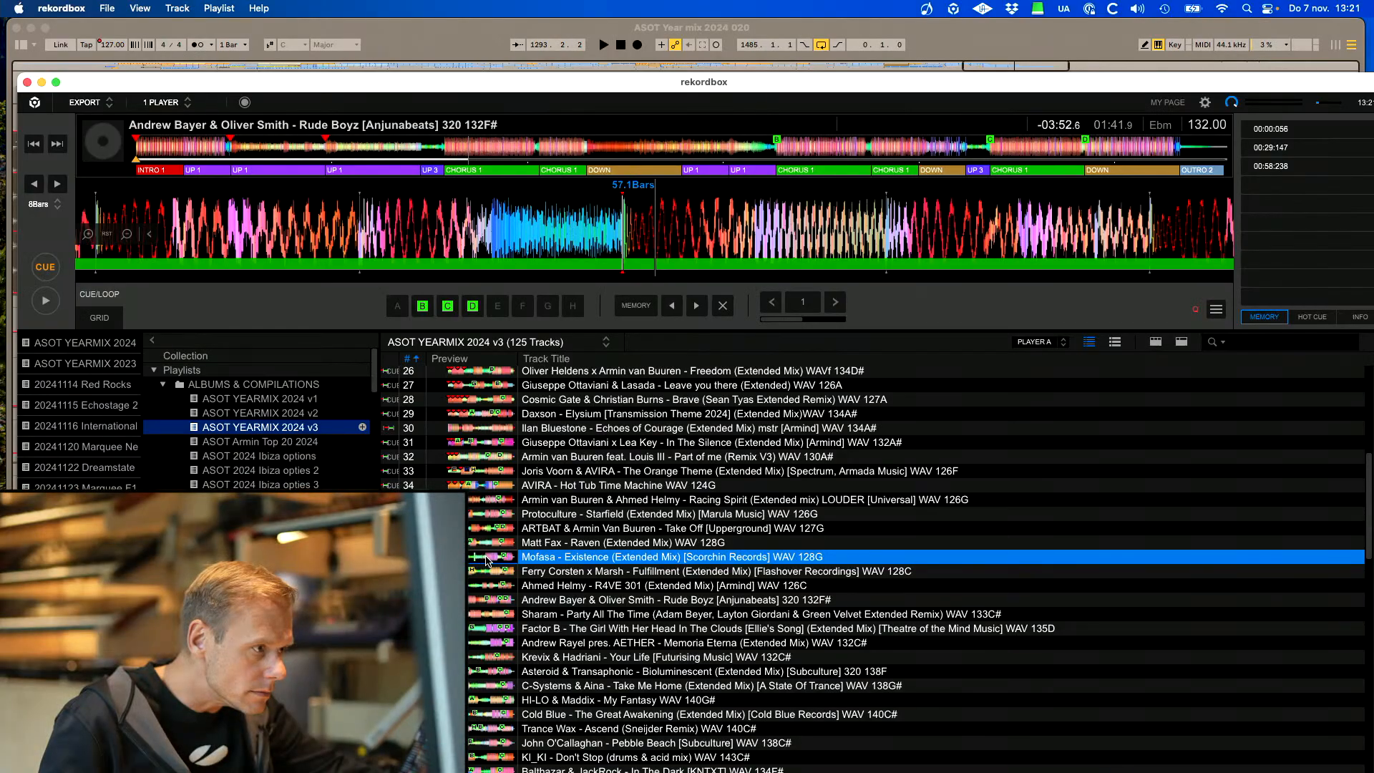
Preview Mofasa - Existence in the ASOT YEARMIX 2024 v3 playlist in rekordbox
click(487, 557)
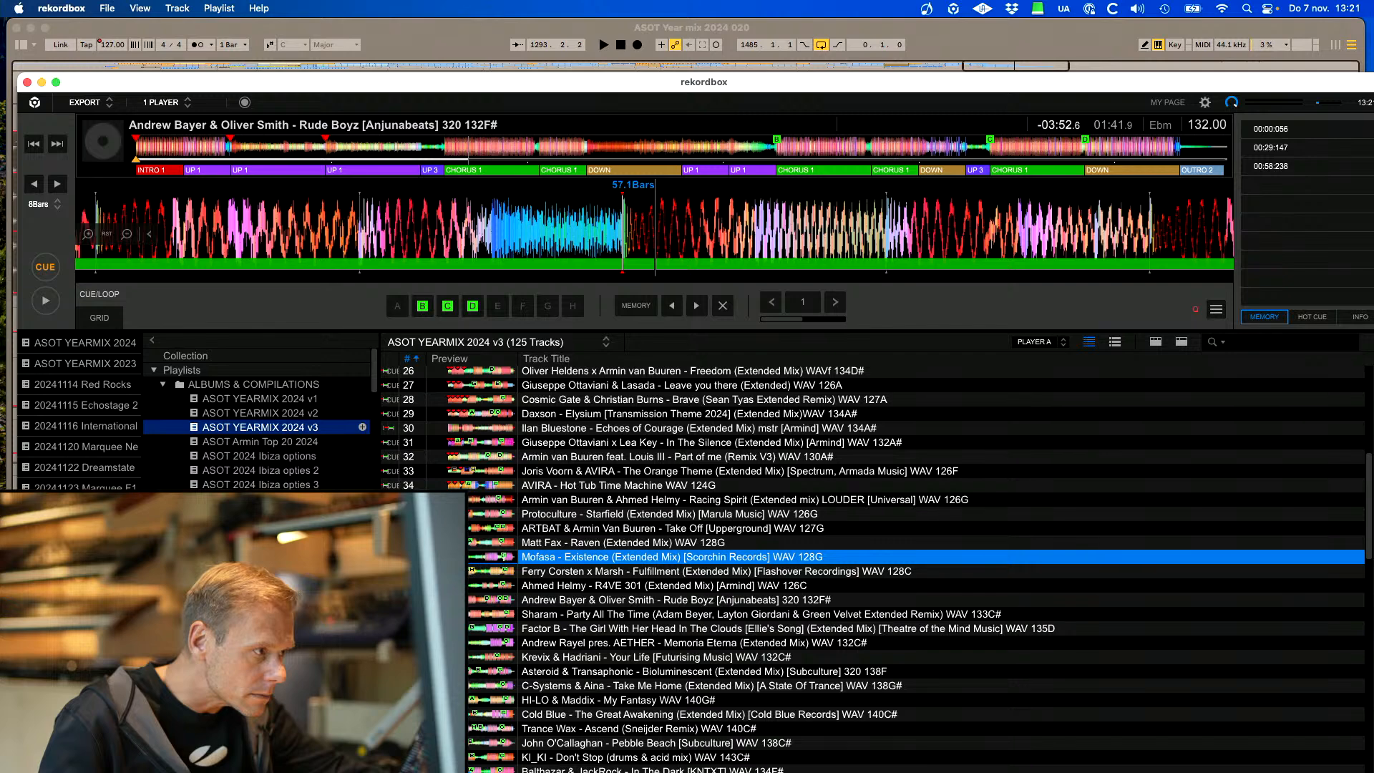
key(Down)
click(485, 559)
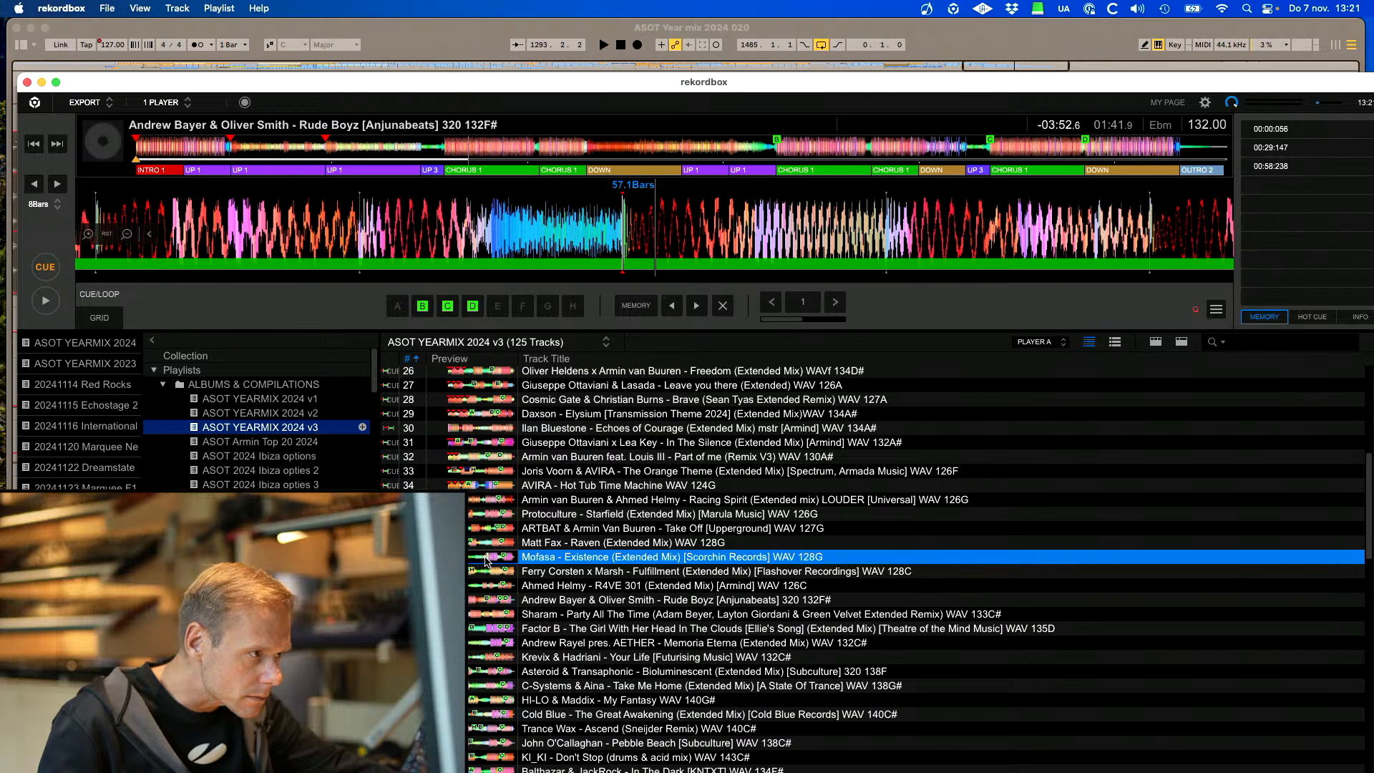
Switch to the minimized Firefox window and search for "mofasa"
mouse_move(458, 770)
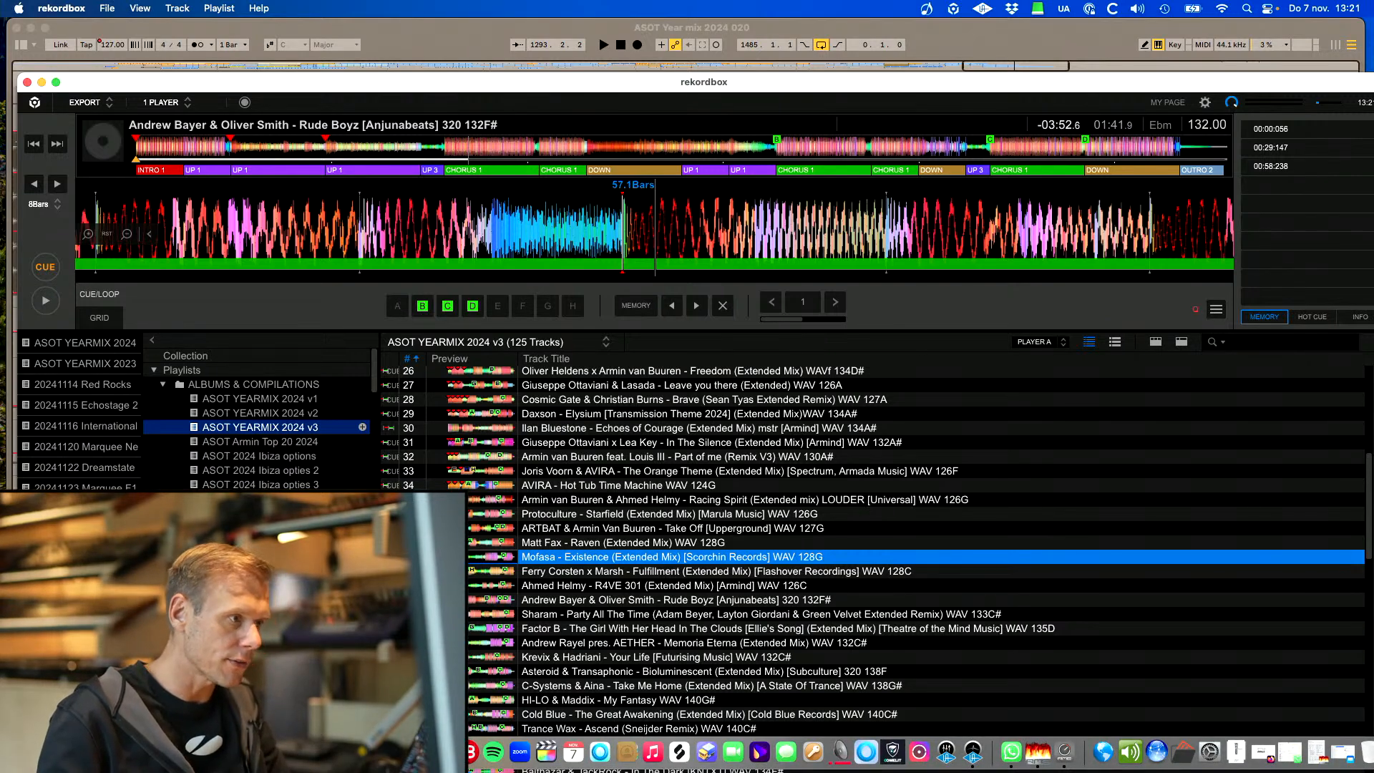
click(1263, 752)
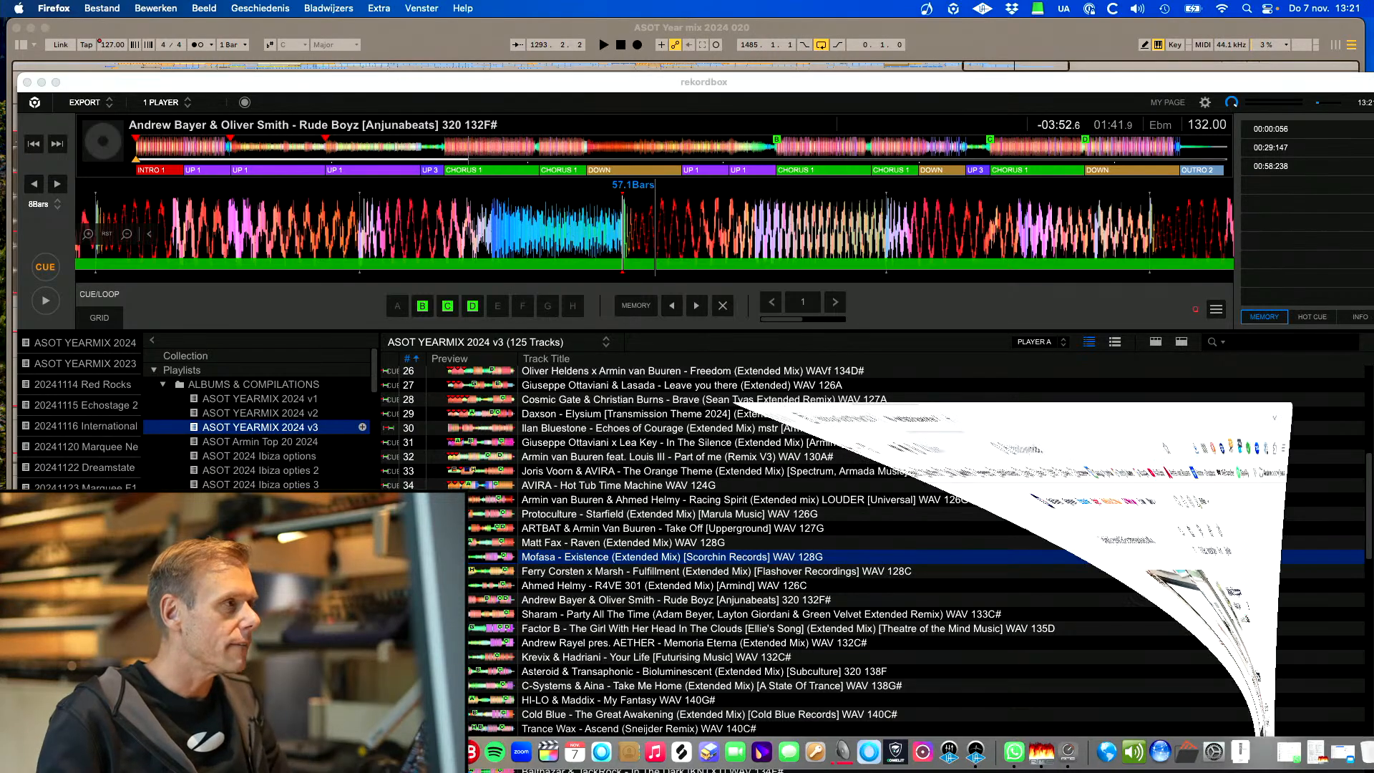
click(235, 35)
click(1079, 177)
key(super+a)
text(mofasa)
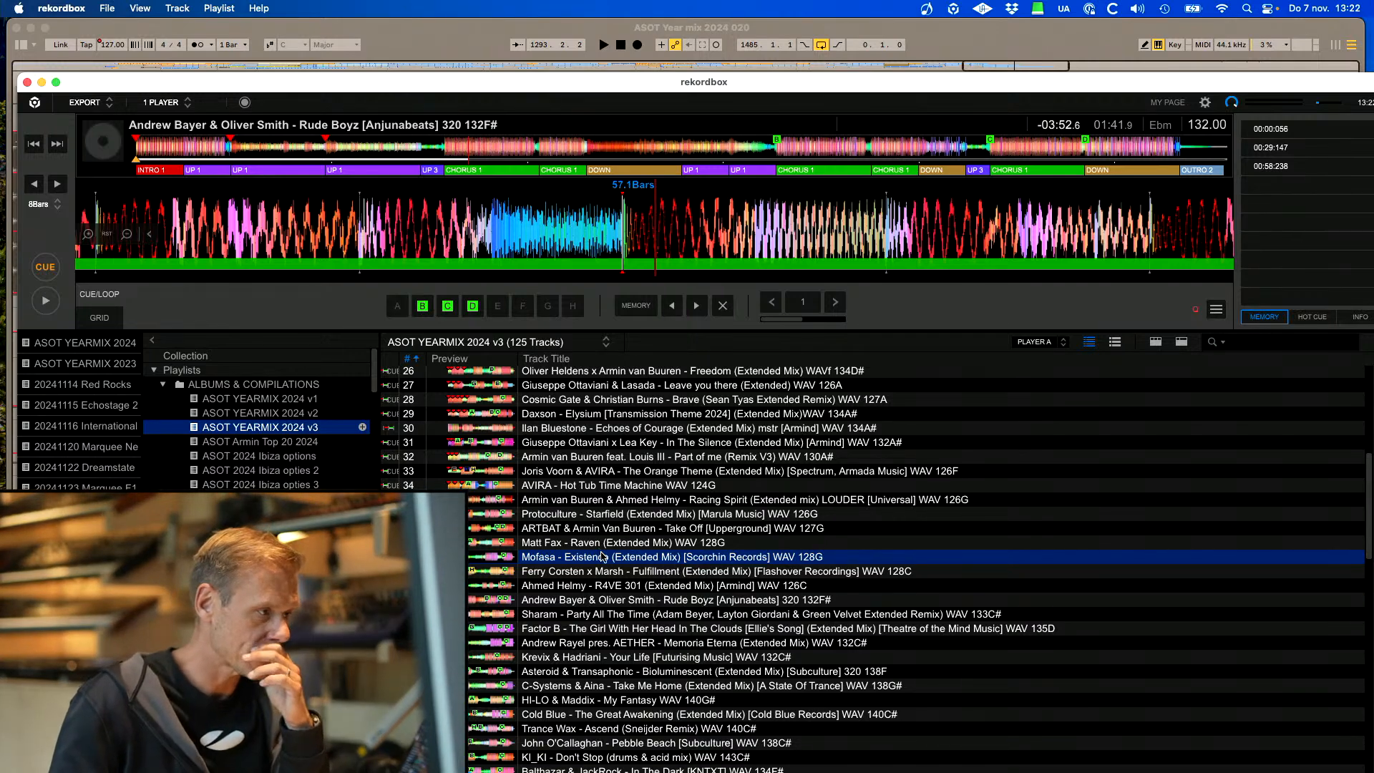
Bring Ferry Corsten x Marsh - Fulfillment from the rekordbox playlist into Live on track 1 at bar 1313
click(604, 572)
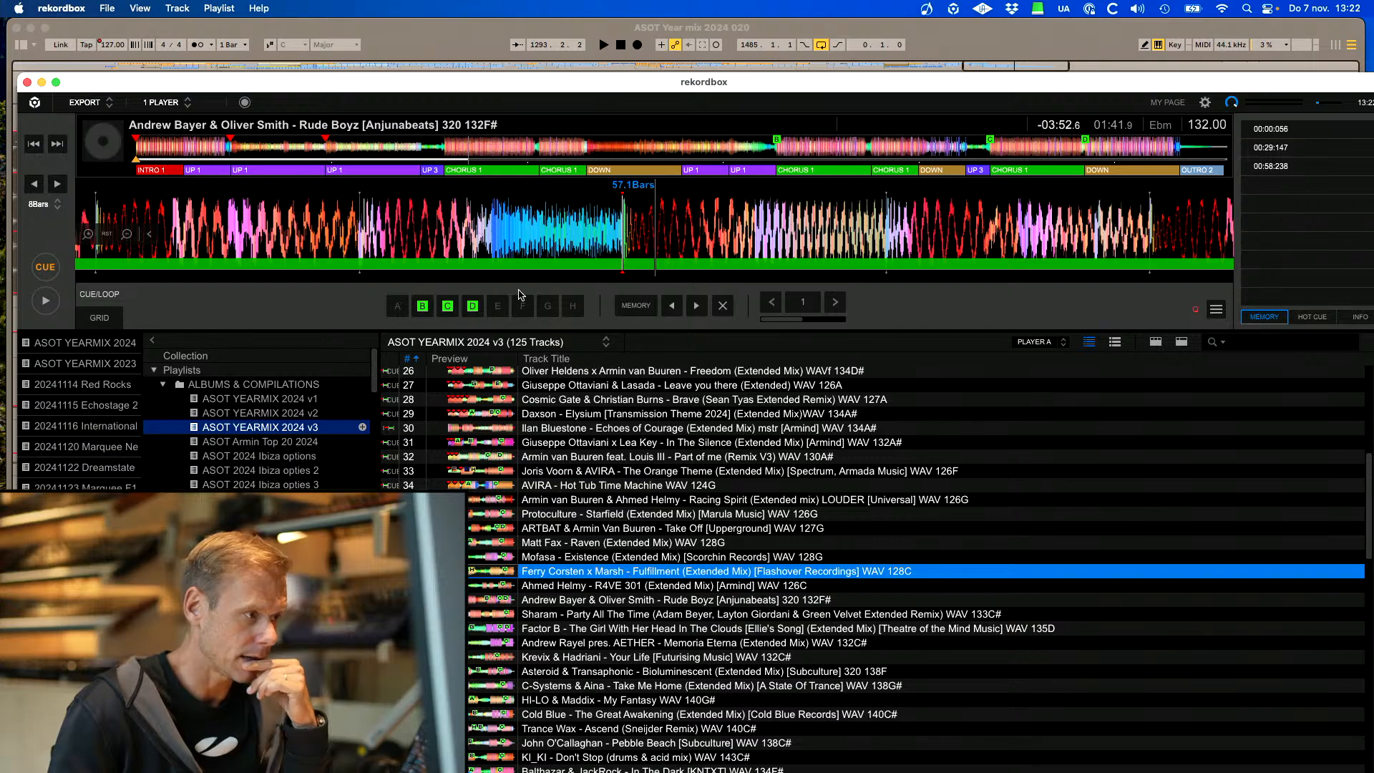
drag(477, 80, 707, 298)
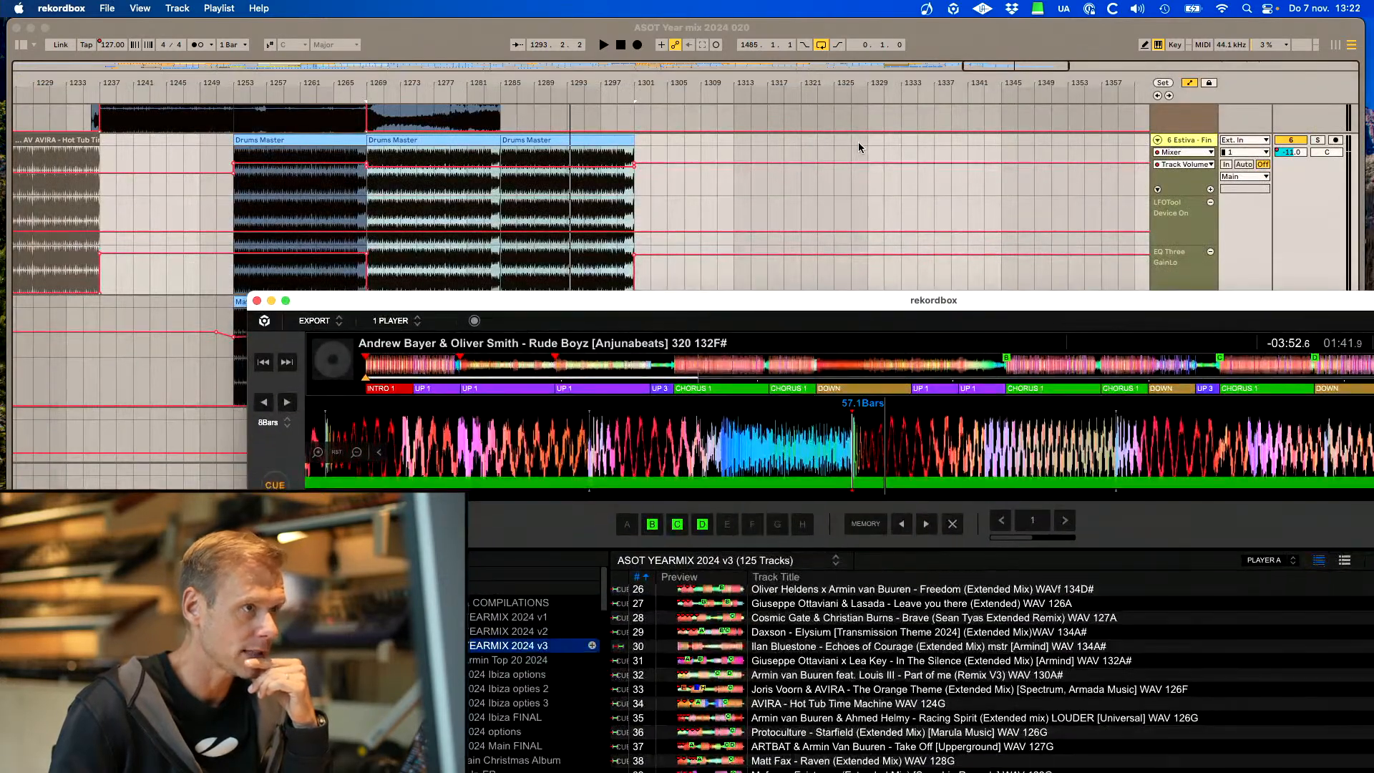
drag(896, 308, 1042, 199)
drag(954, 671, 725, 118)
click(783, 107)
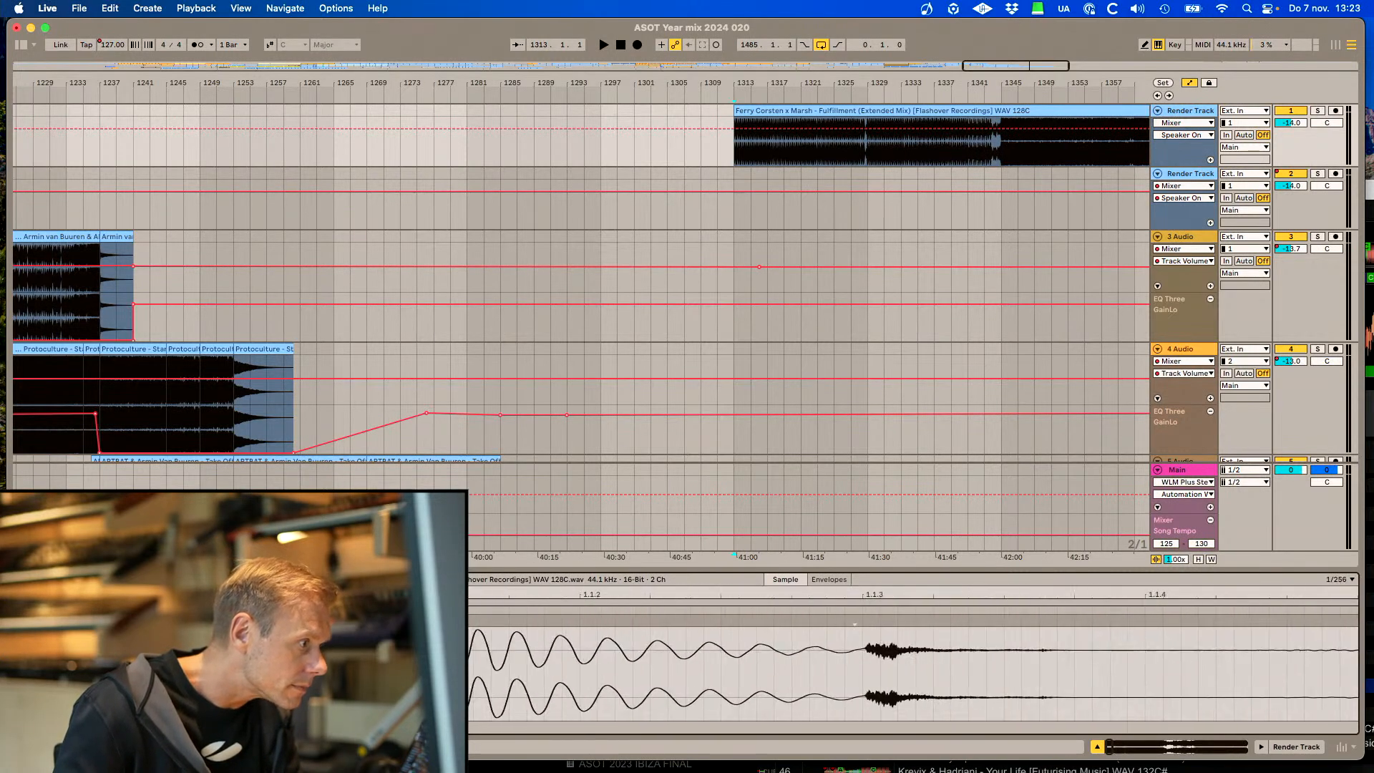
Align a warp marker with the beat at 224.2 near the end of the Fulfillment sample
drag(1344, 592, 1200, 640)
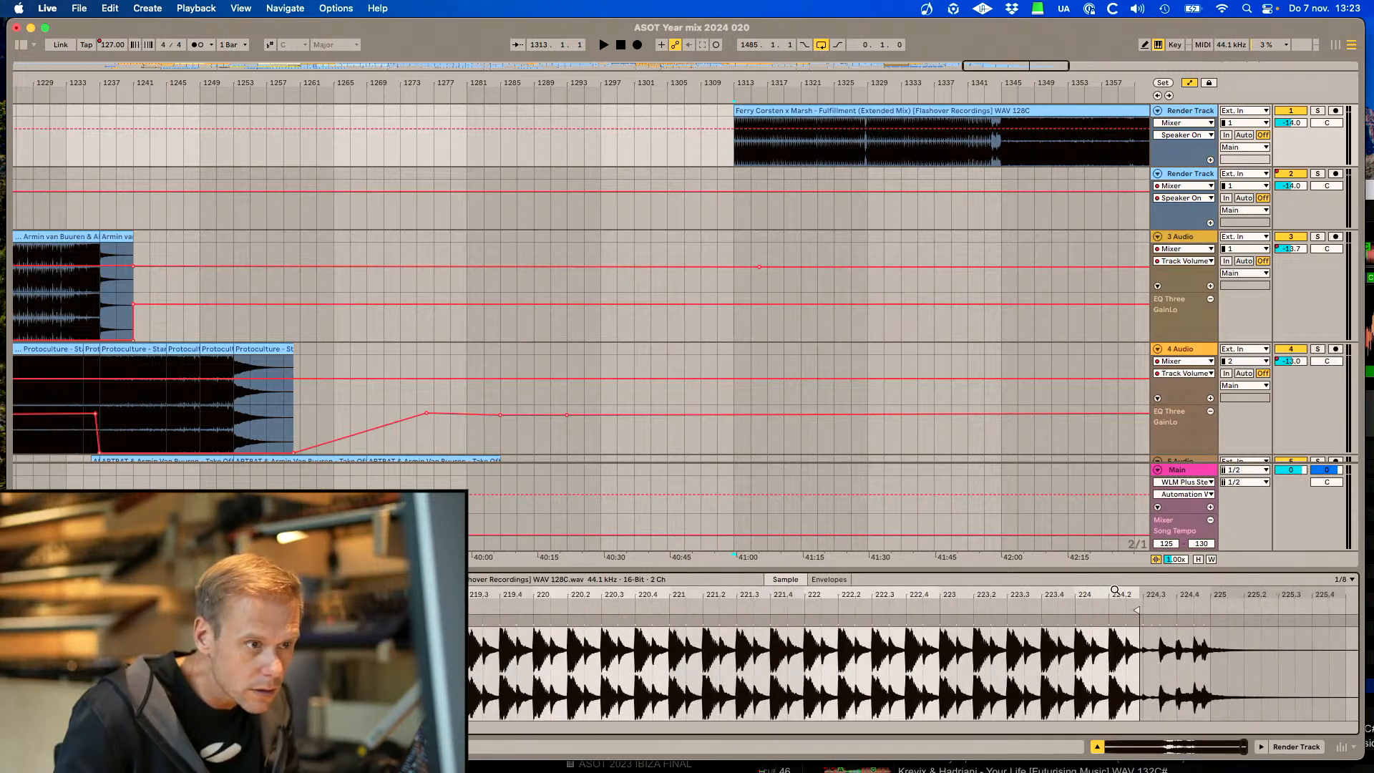
mouse_move(1114, 590)
mouse_down()
mouse_move(1046, 626)
mouse_move(1047, 602)
mouse_move(1046, 637)
mouse_up()
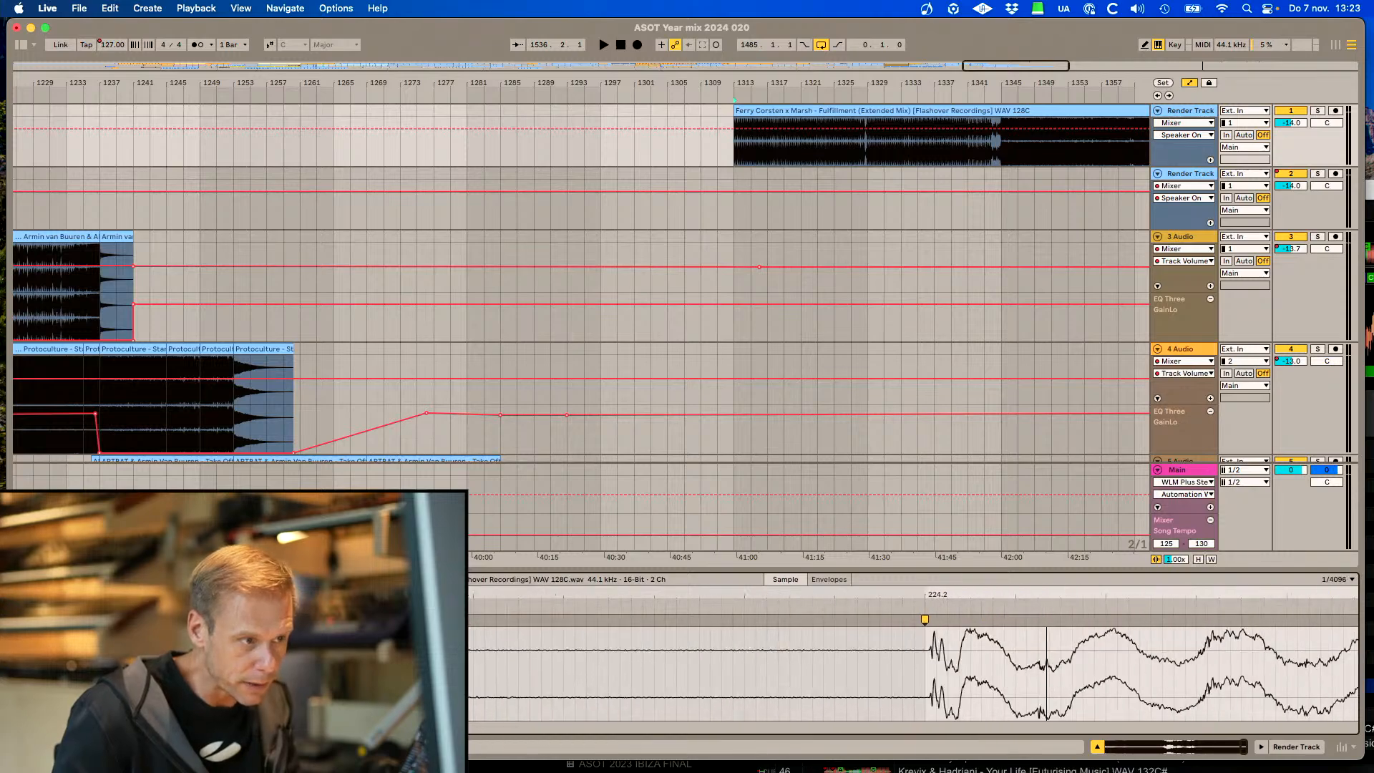
drag(924, 619, 933, 478)
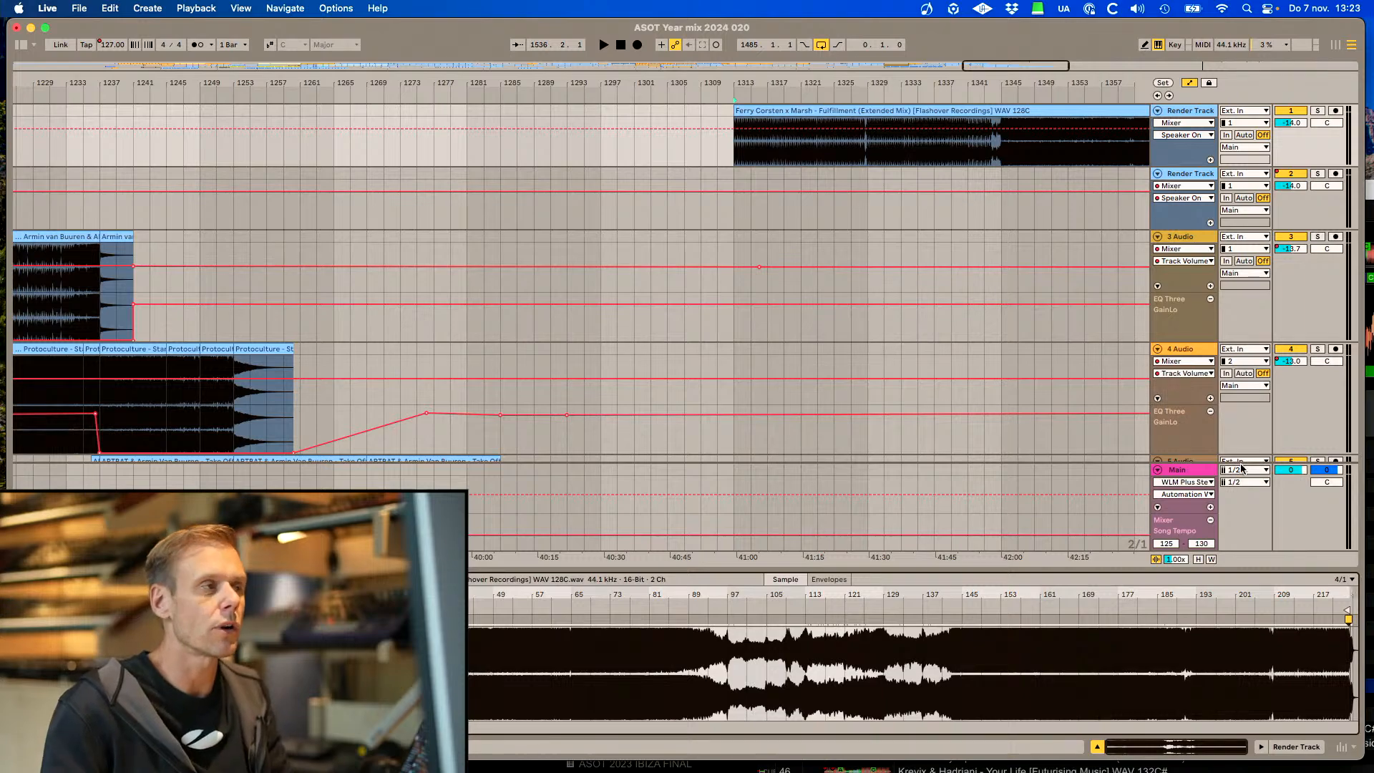
Move the arrangement loop to start at bar 1553 and extend the Fulfillment clip to the end of its audio
drag(984, 65, 984, 28)
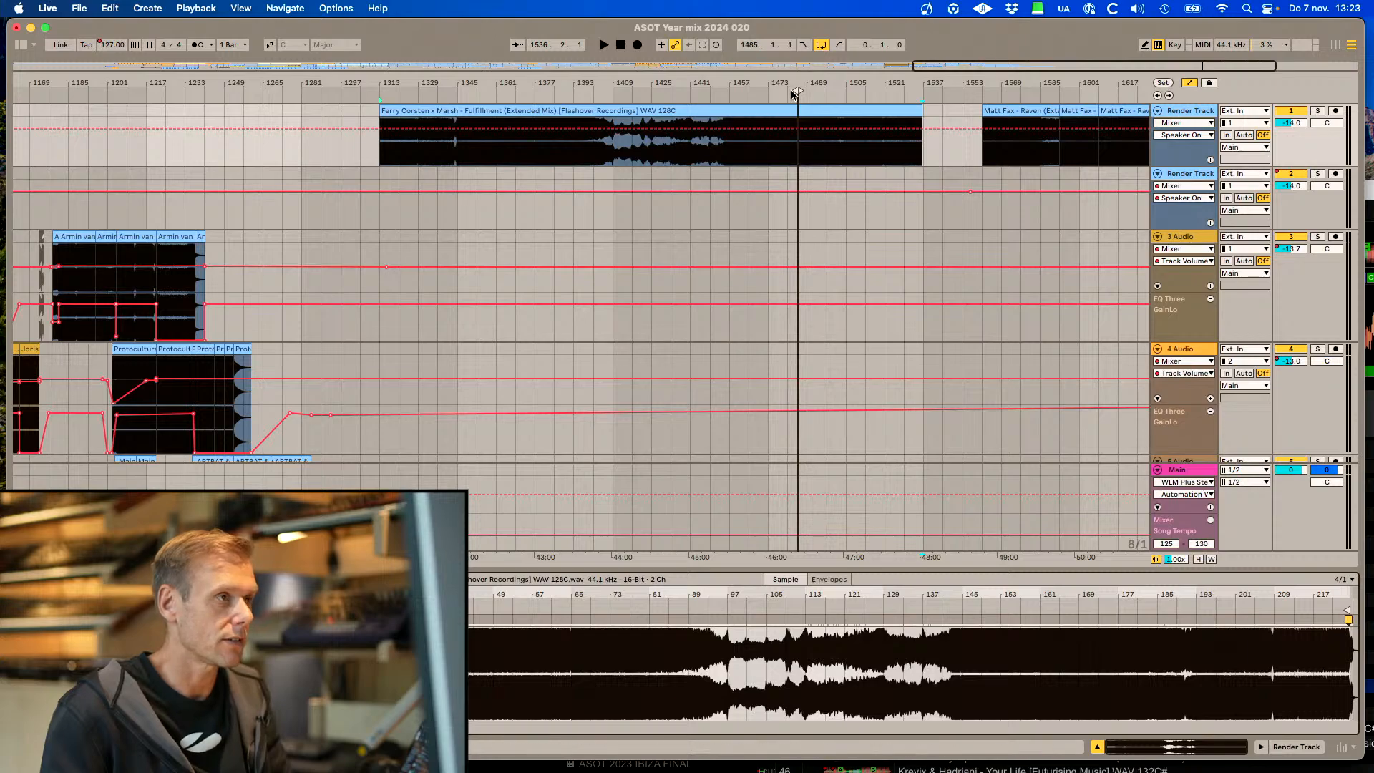
drag(797, 90, 969, 110)
click(822, 111)
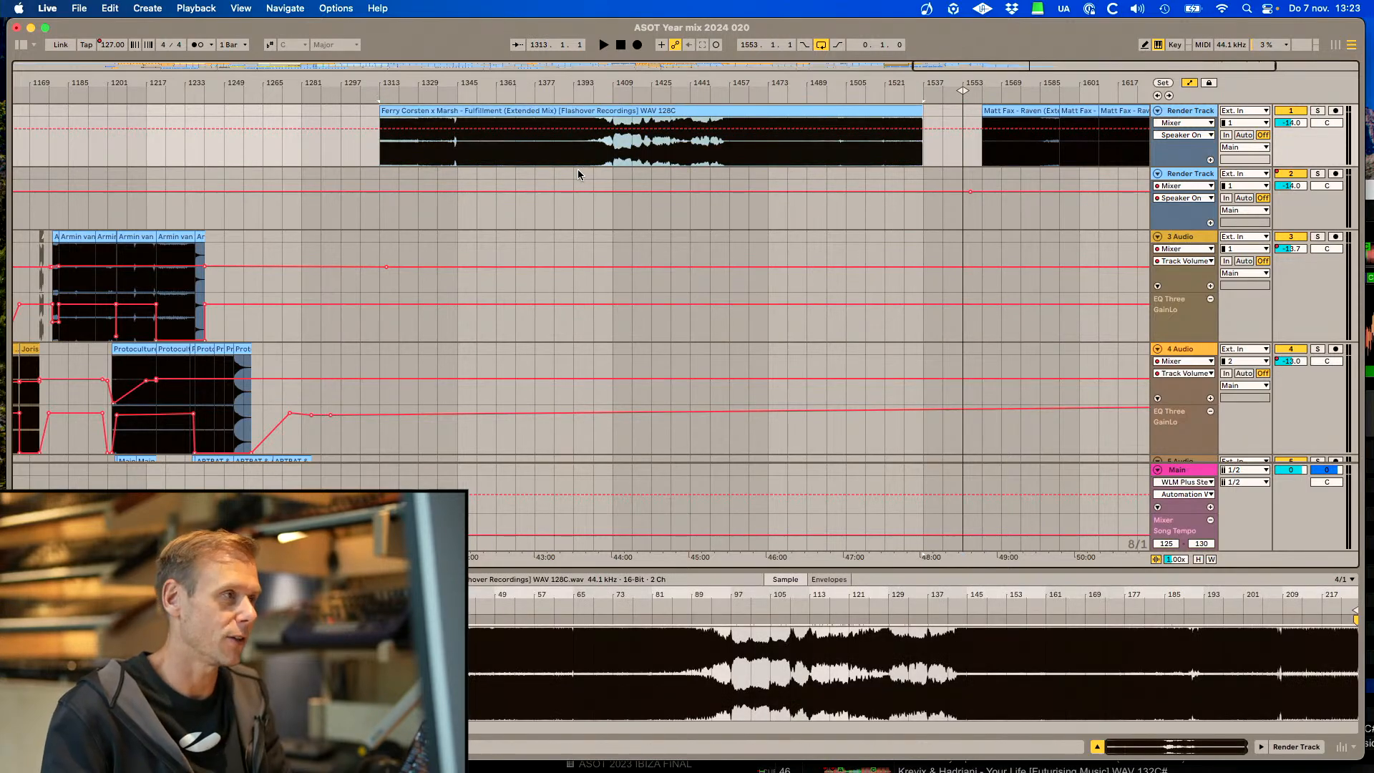
scroll(539, 166, down, 5)
scroll(540, 169, up, 6)
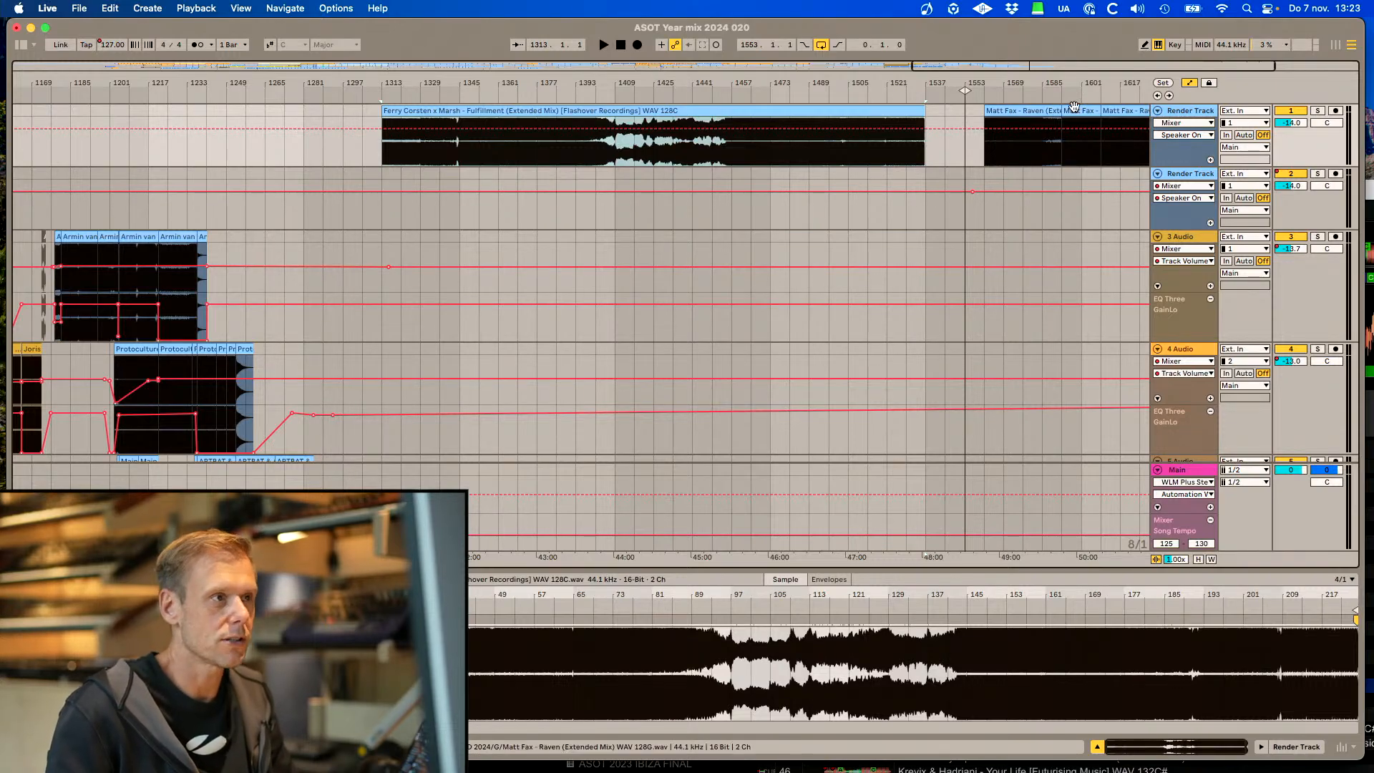
drag(927, 109, 1058, 113)
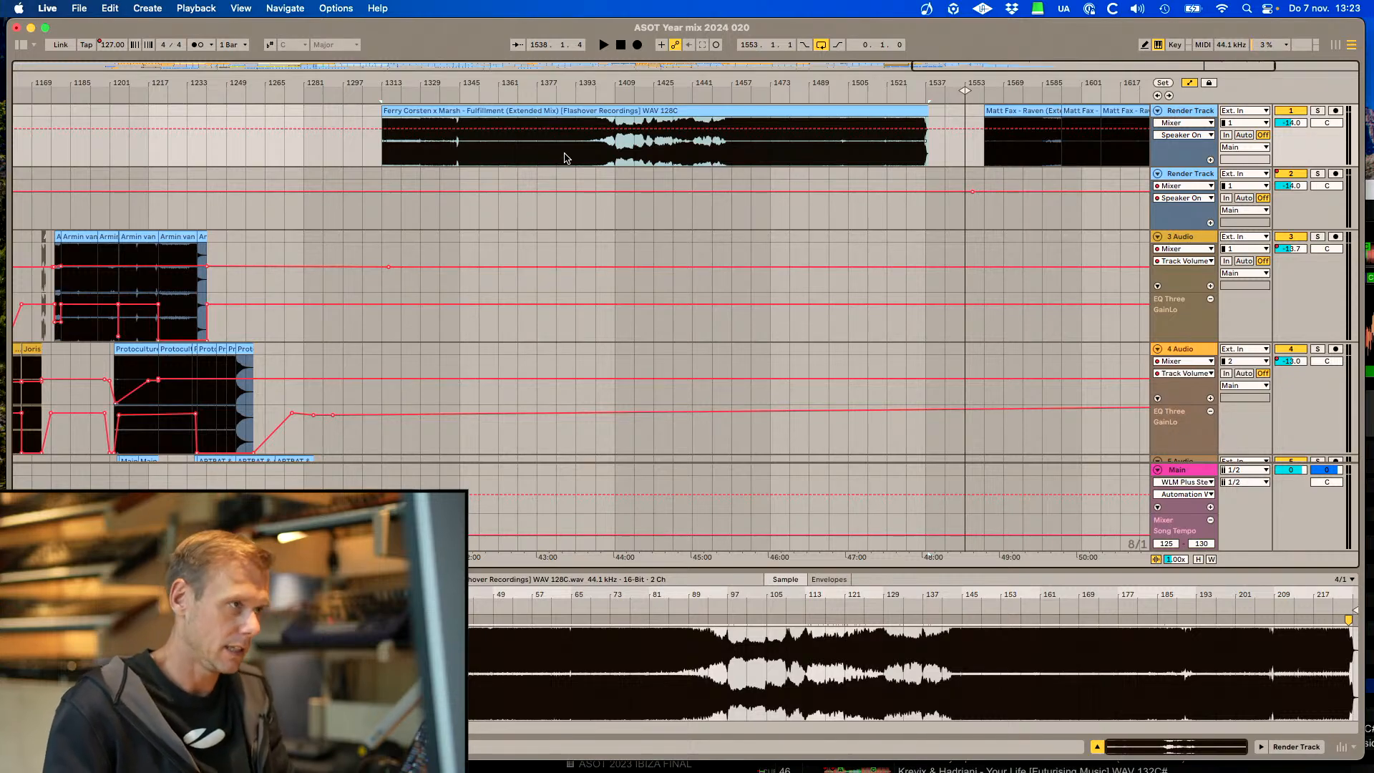
Play through the Fulfillment clip, split it at bar 1441 and set the insertion point at bar 1449
click(558, 156)
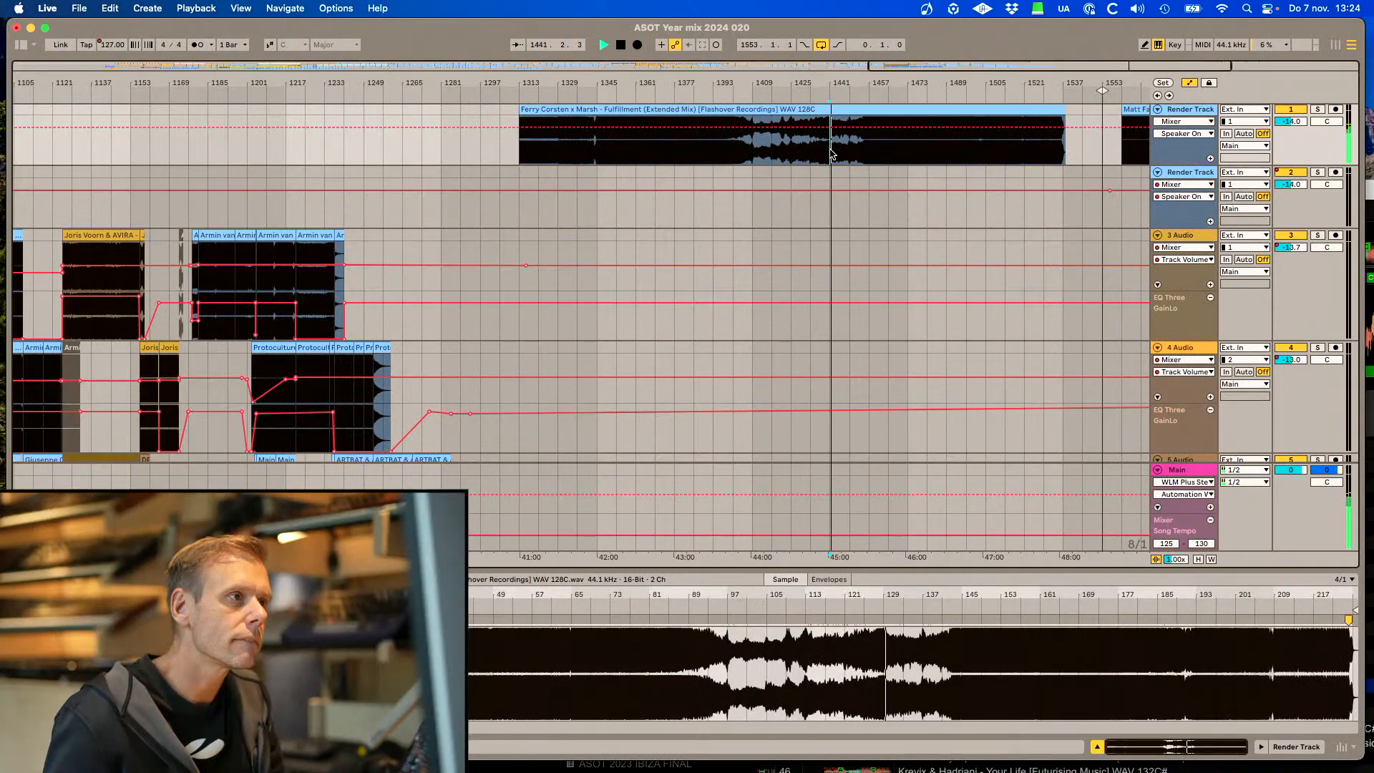
key(super+e)
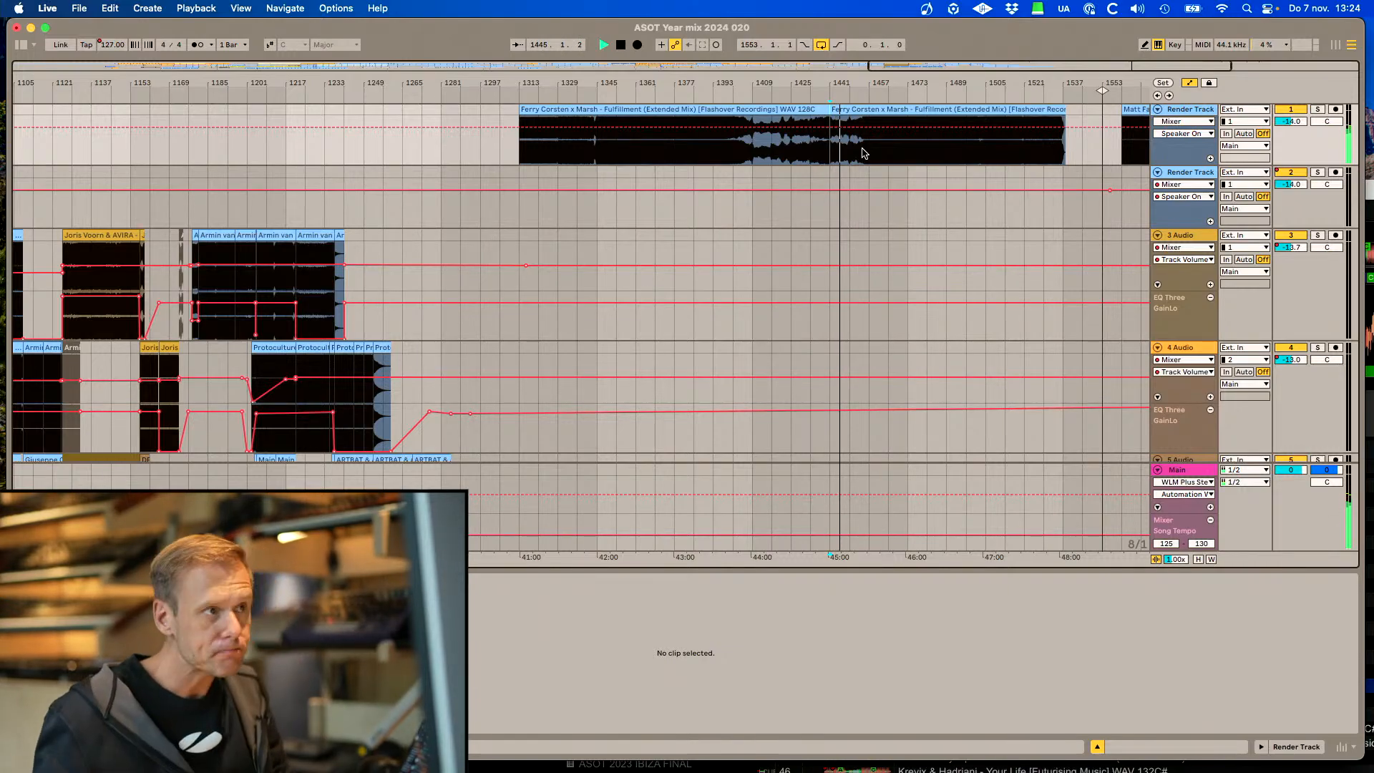
scroll(863, 154, up, 1)
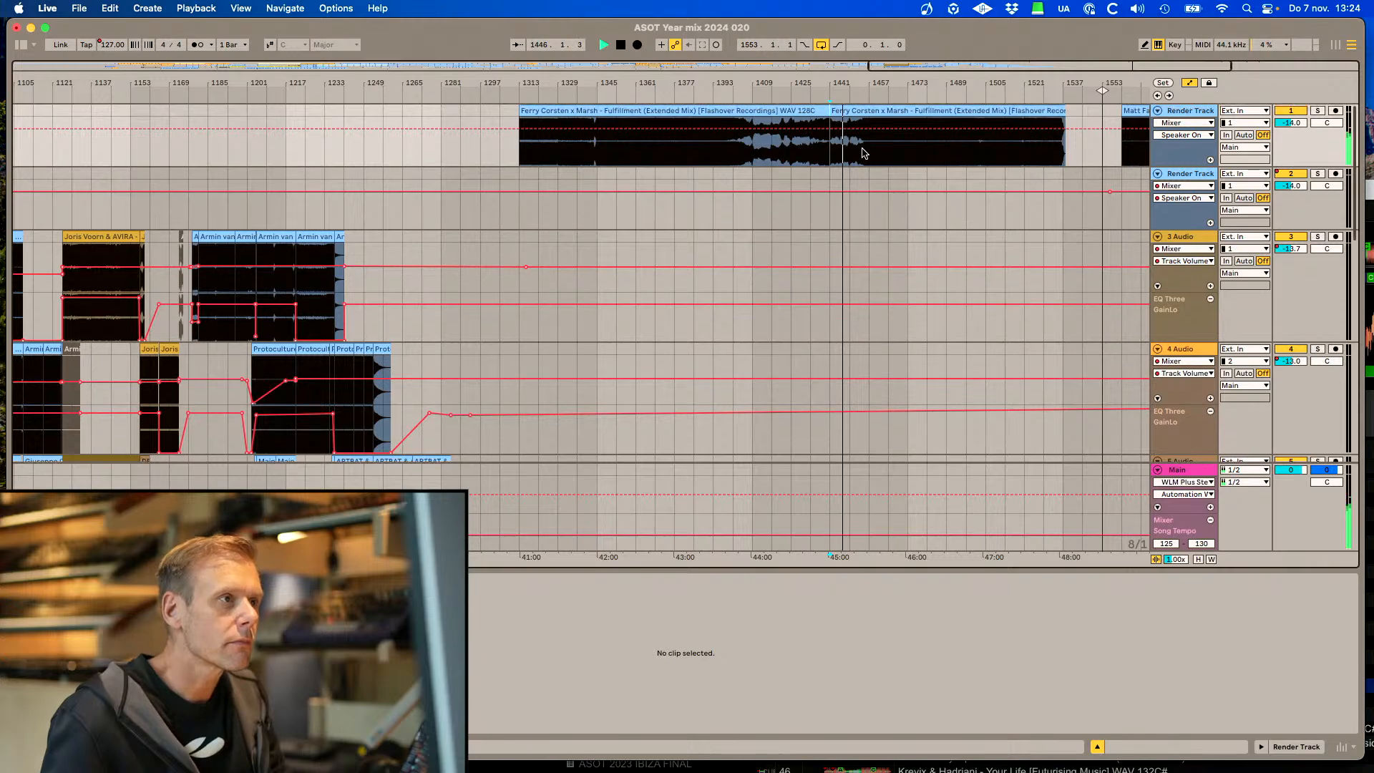
click(850, 152)
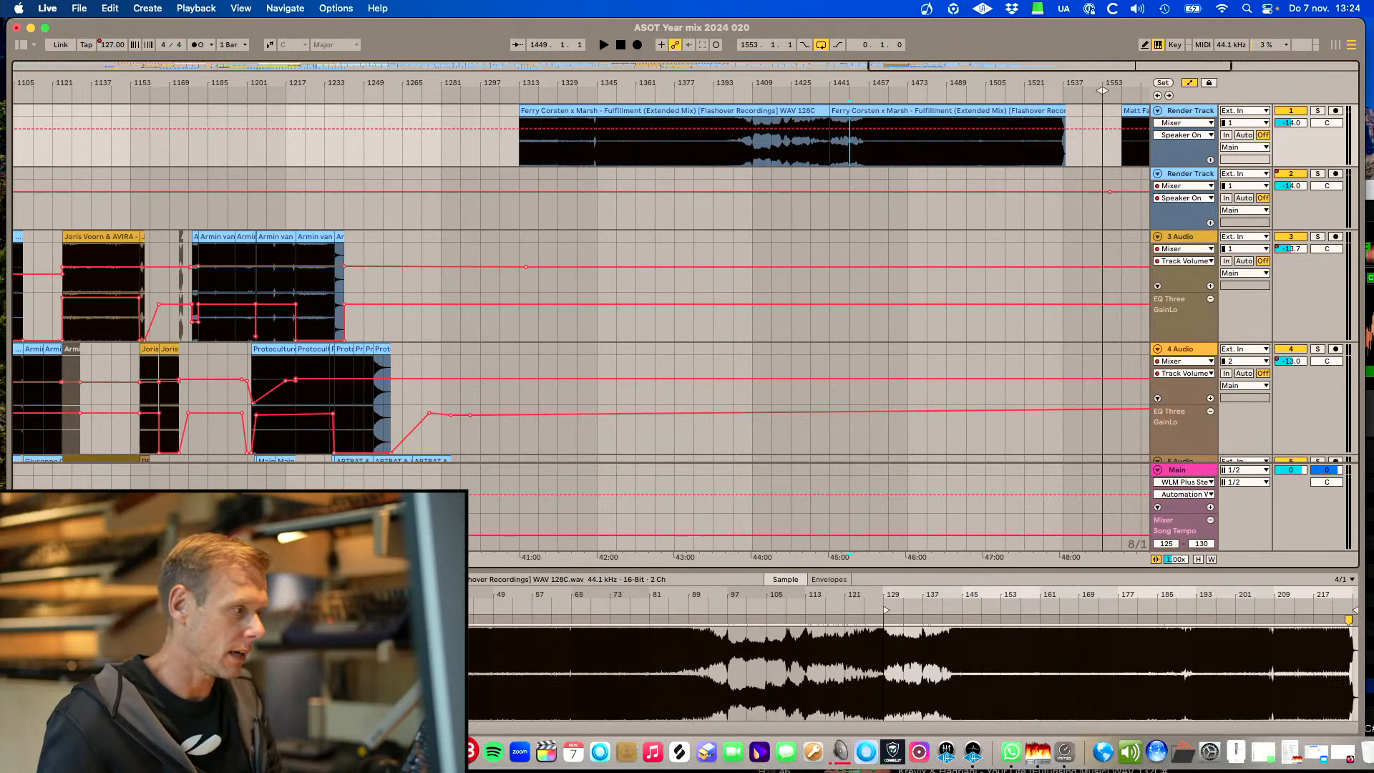
Switch to rekordbox, select Fulfillment in the playlist and minimize the window again
click(429, 753)
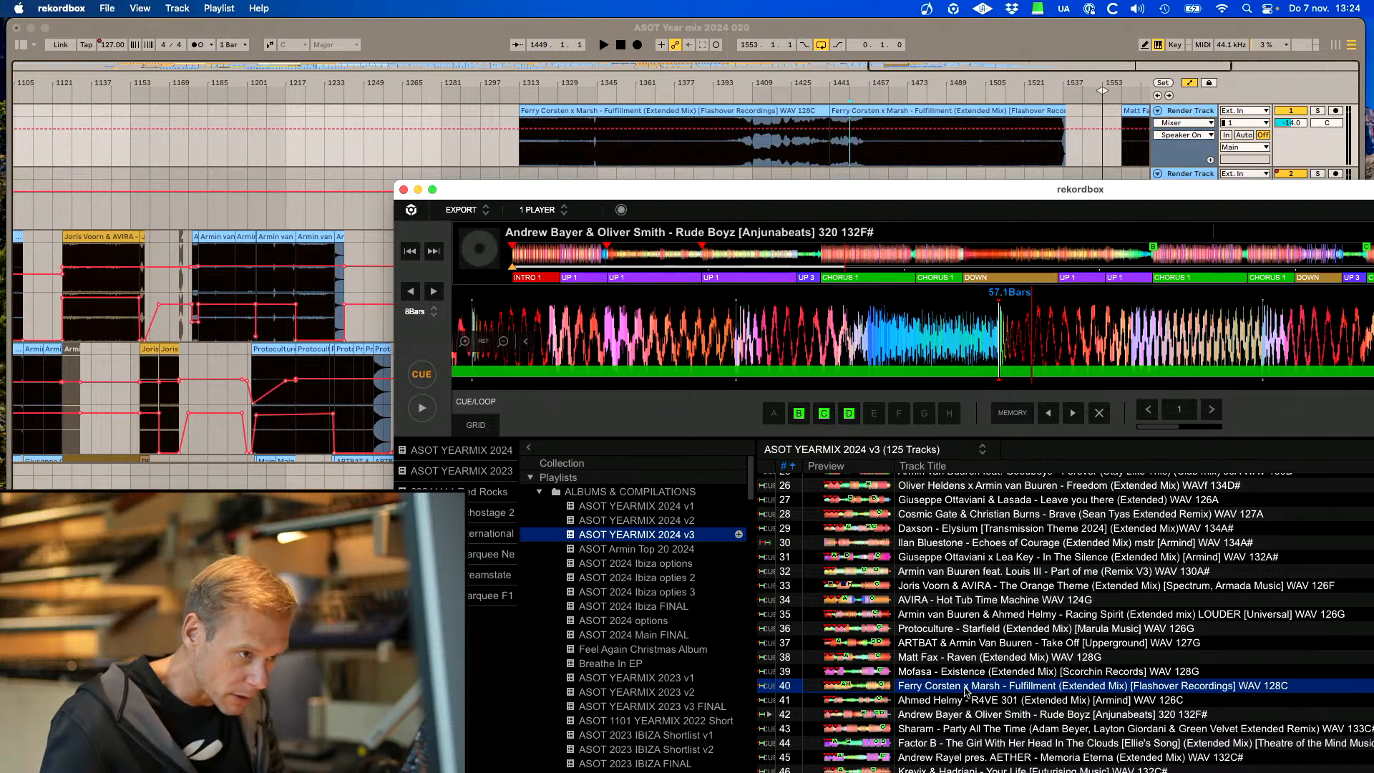
click(966, 690)
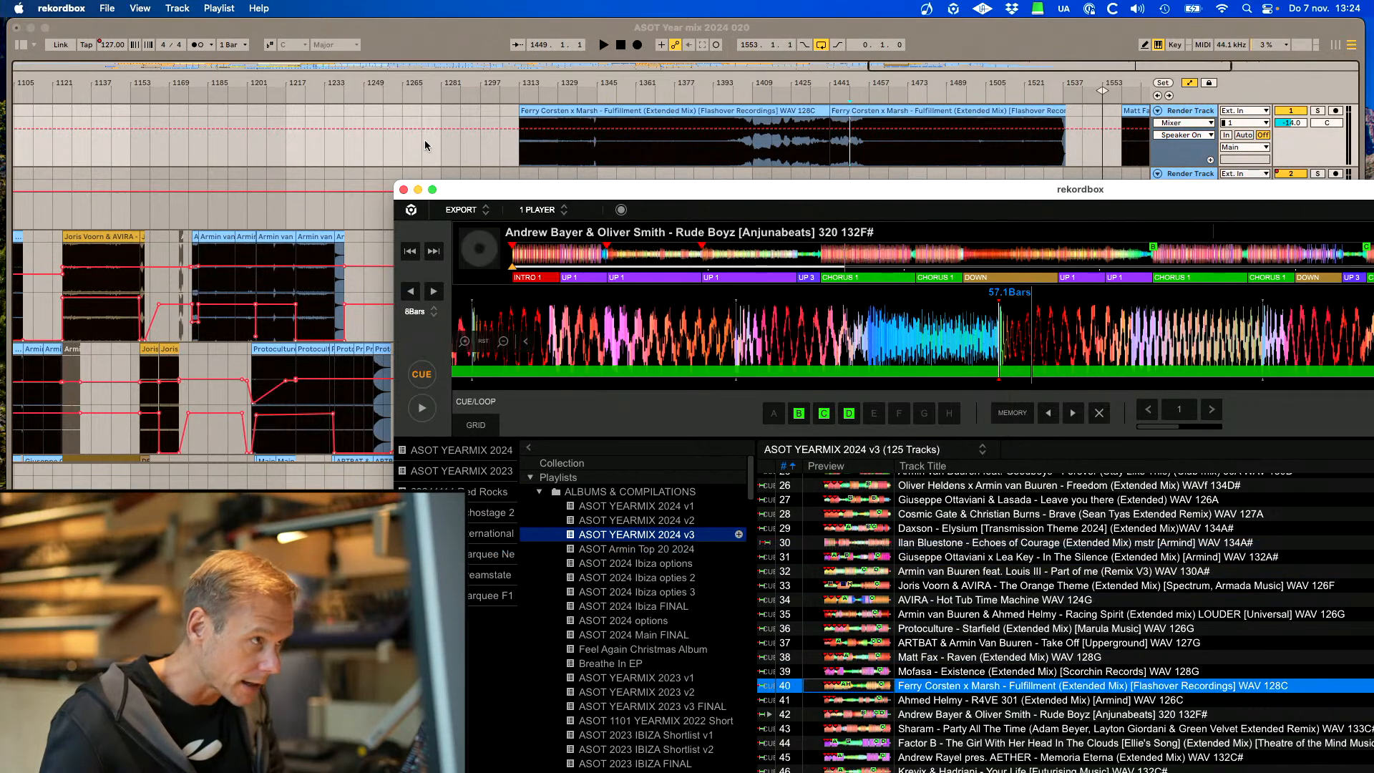
click(417, 189)
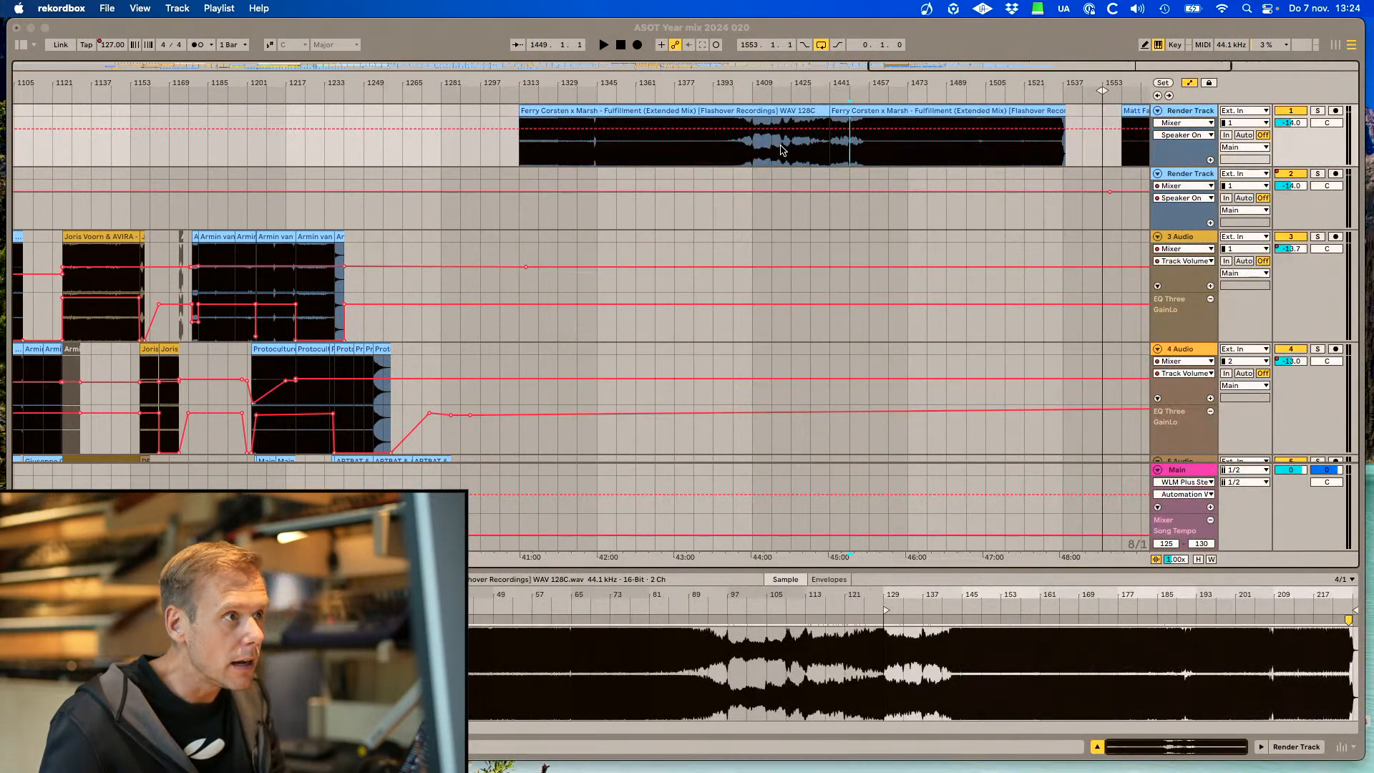
Audition Fulfillment at several points up to bar 1505 and extend the end of its second clip slightly
click(790, 150)
key(space)
click(749, 148)
click(735, 145)
key(space)
click(909, 155)
key(space)
key(space)
click(980, 153)
key(space)
key(space)
drag(1064, 109, 1068, 109)
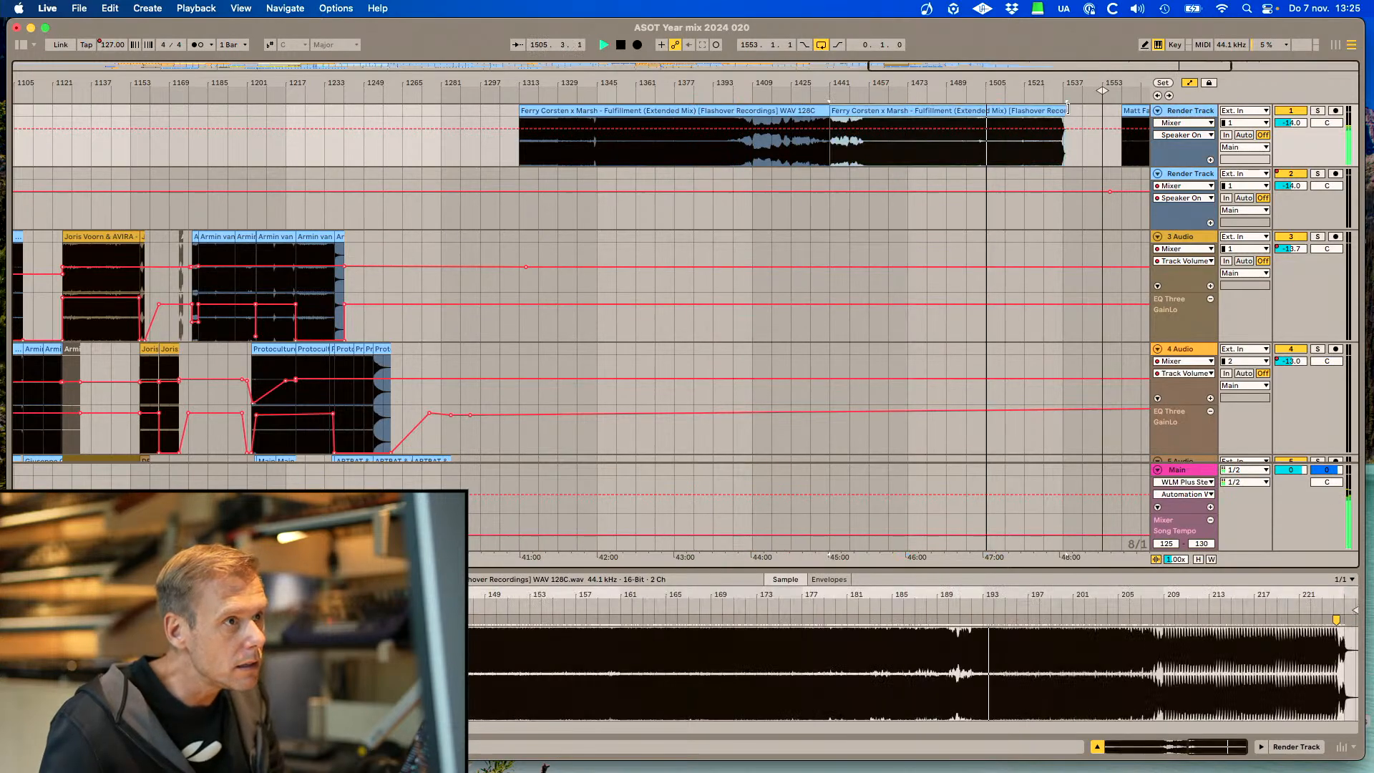
Listen to the second Fulfillment clip again from around bar 1473
click(920, 152)
key(space)
key(space)
click(911, 153)
key(space)
key(space)
Audition the end of the first Fulfillment clip and split it at bar 1425
click(796, 152)
key(space)
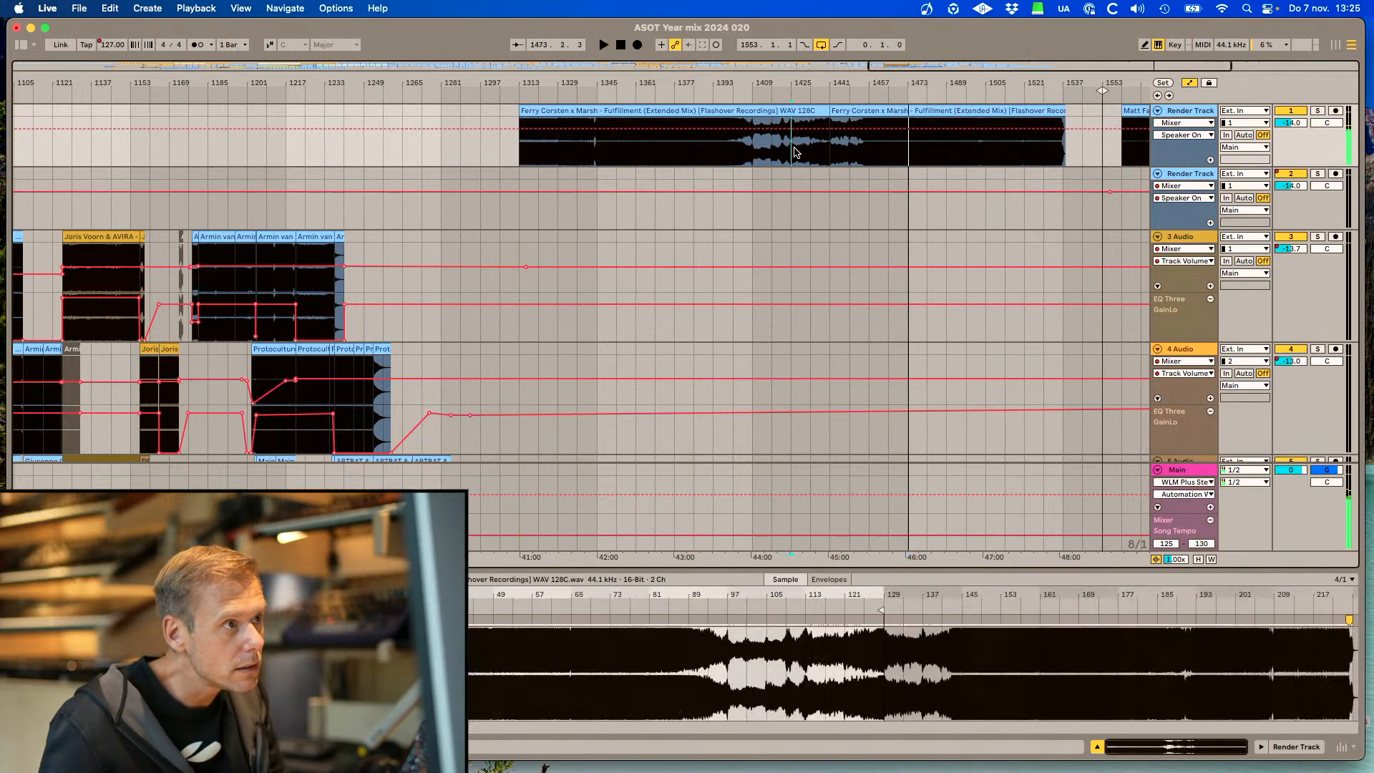
click(812, 153)
key(space)
click(792, 153)
key(space)
key(space)
key(super+e)
Split Fulfillment at bar 1457 and select the section between bars 1441 and 1457
click(813, 112)
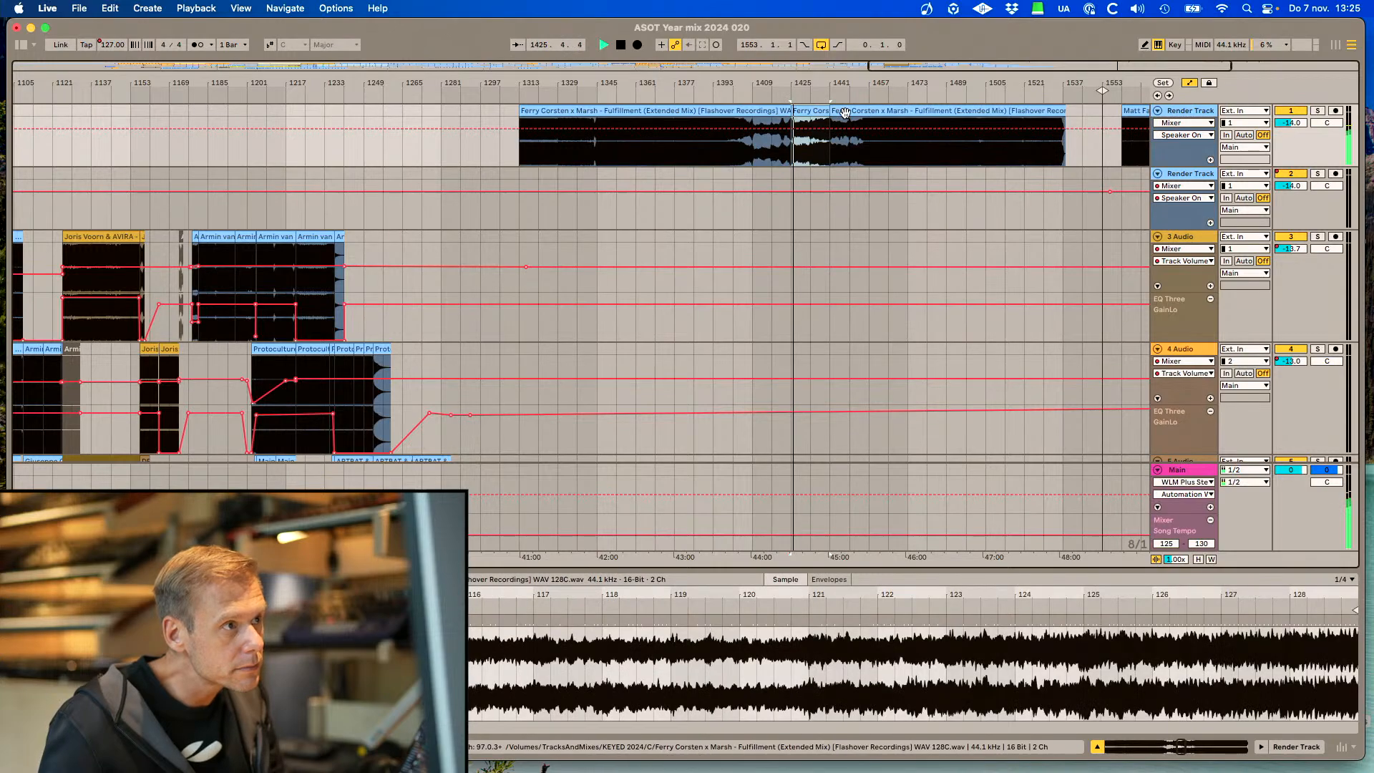
click(855, 113)
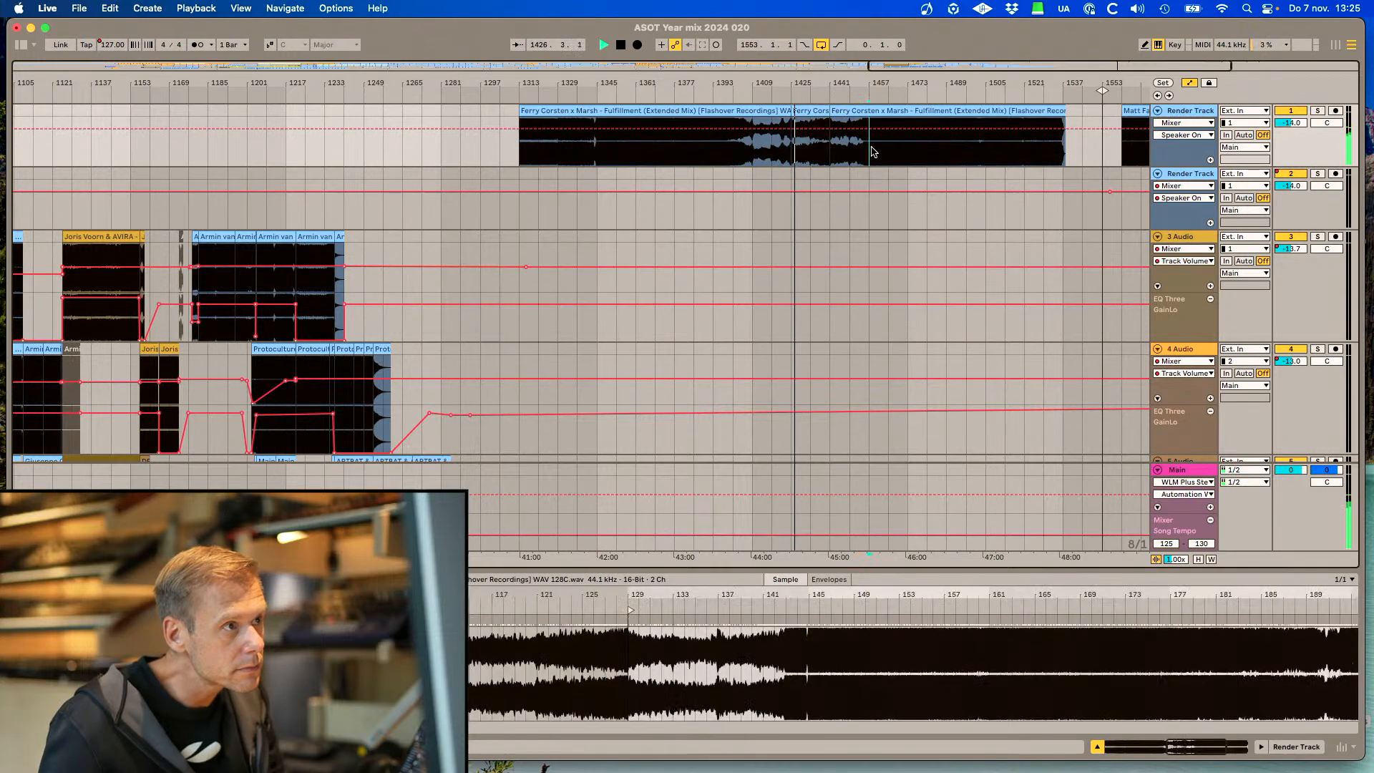
key(super+e)
click(850, 114)
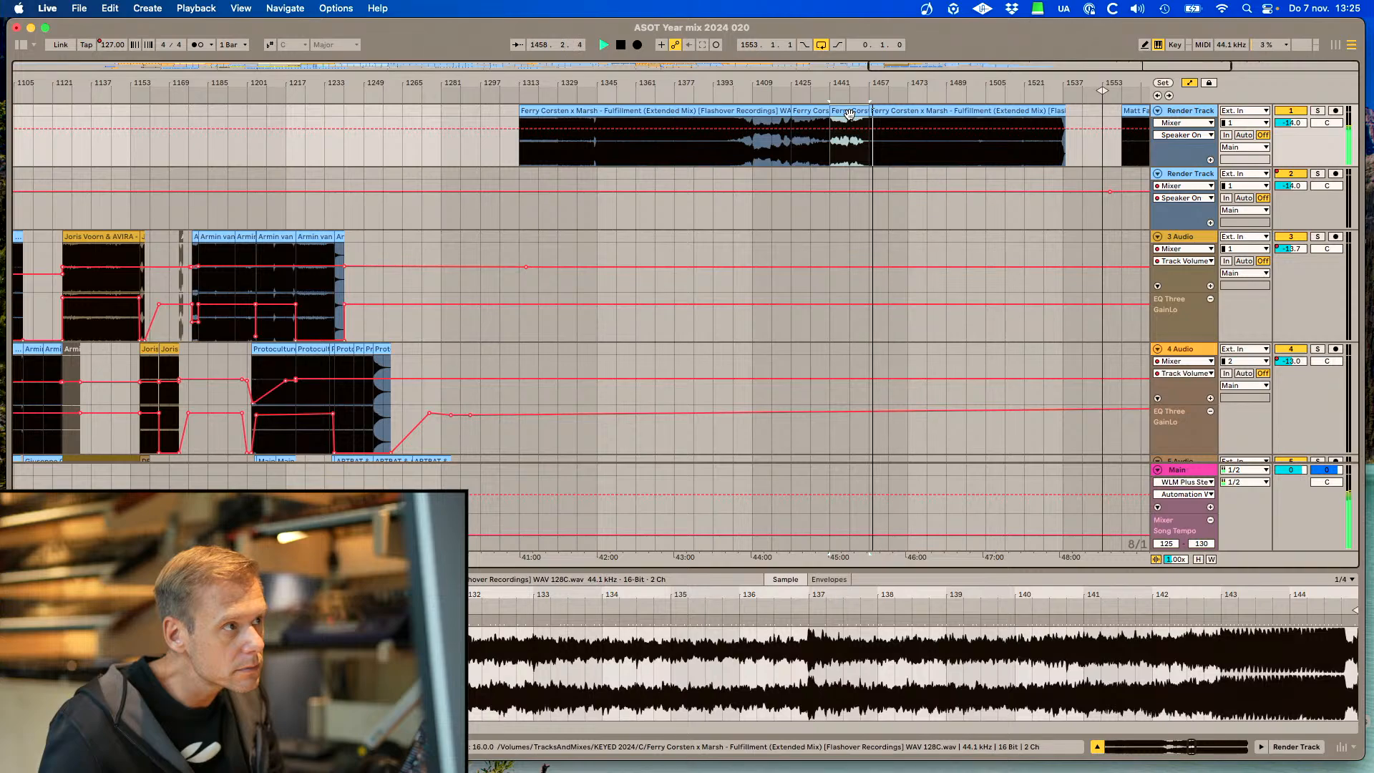
Select and copy the Fulfillment section between bars 1425 and 1441
click(593, 147)
scroll(593, 150, down, 3)
scroll(593, 149, up, 3)
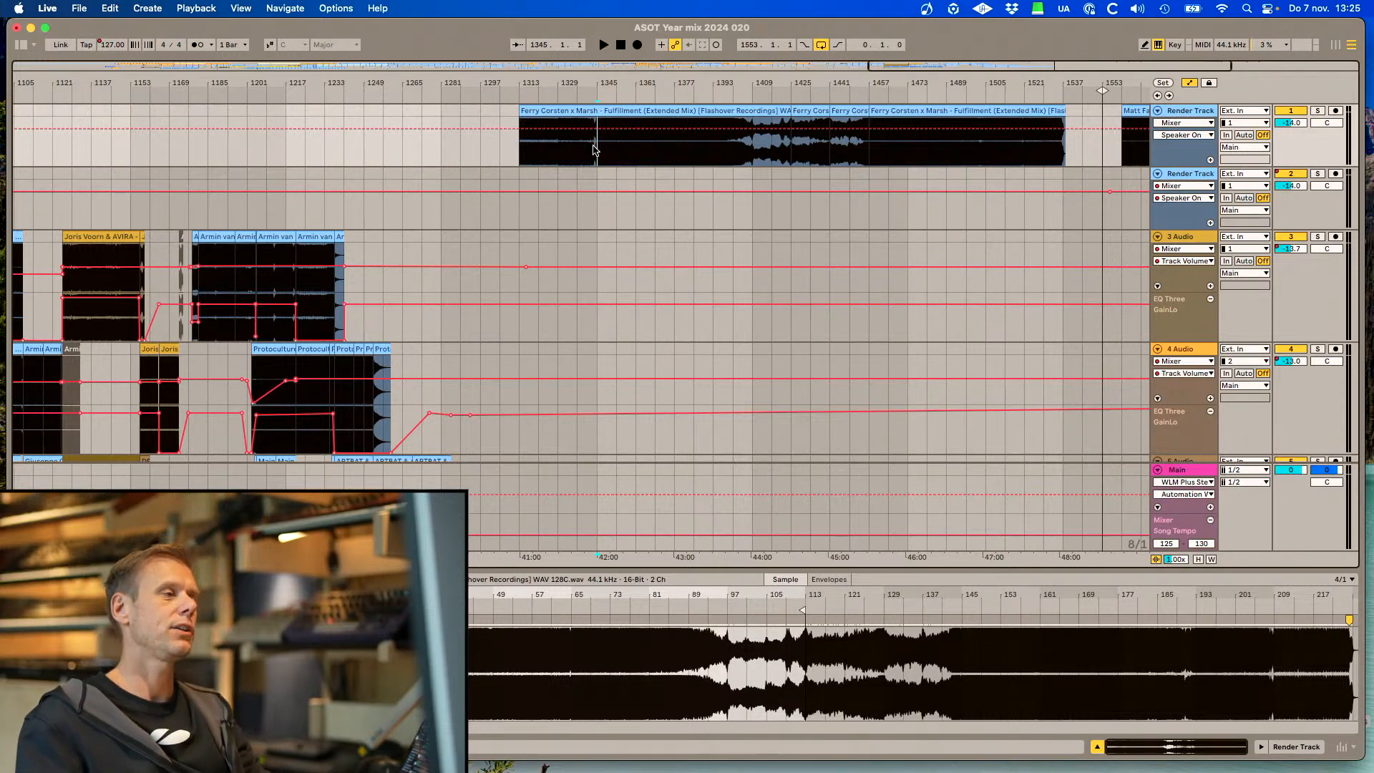
scroll(583, 149, right, 2)
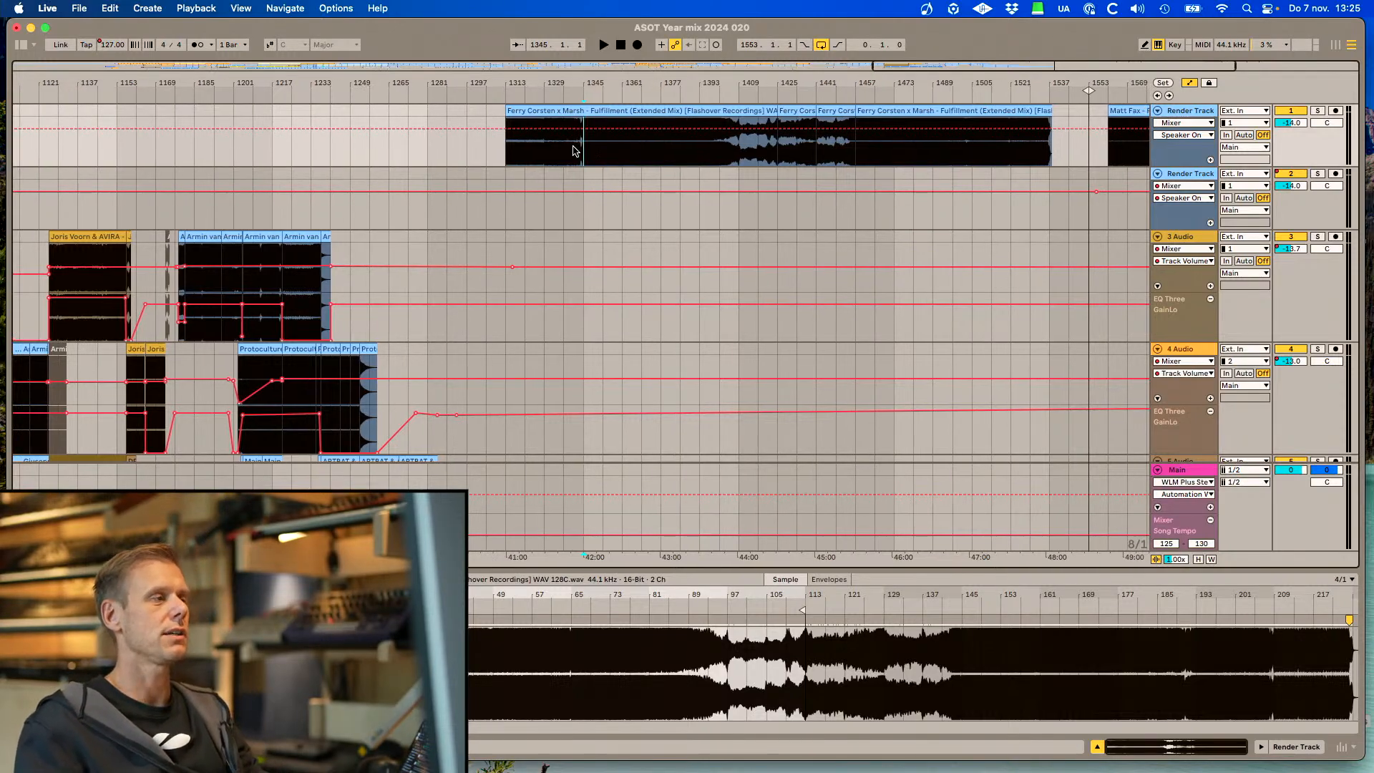
scroll(567, 151, right, 1)
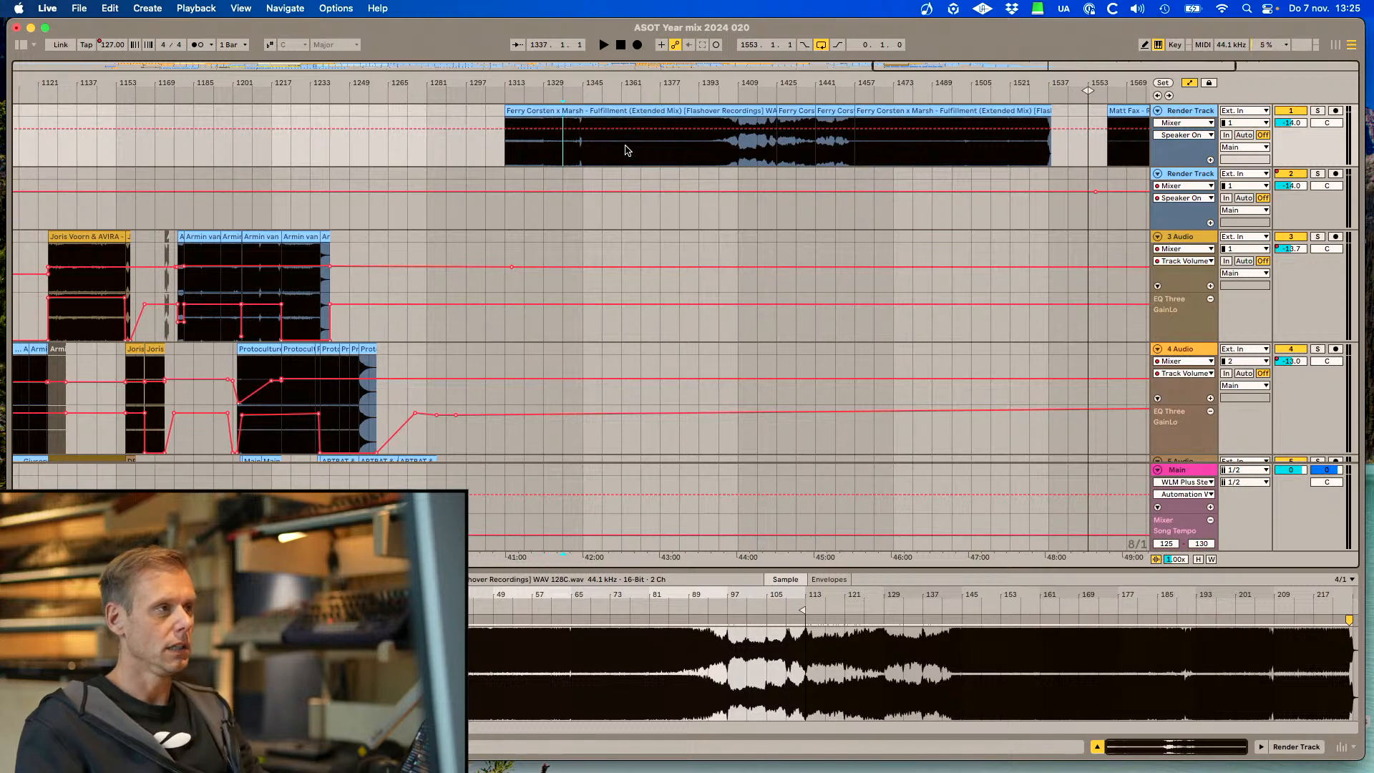
click(800, 154)
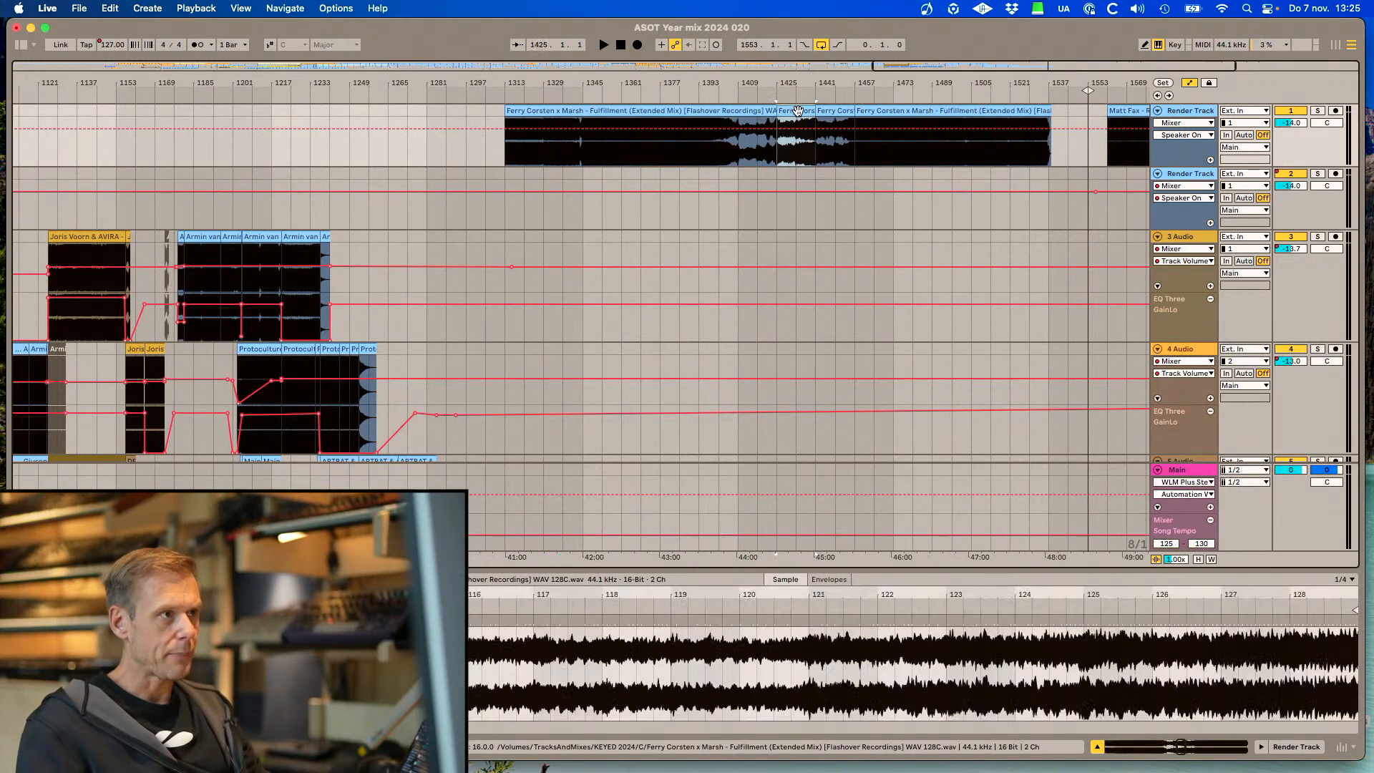
Audition the Raven and drums passage of the mix from bar 1297
scroll(724, 279, left, 15)
scroll(724, 280, down, 10)
scroll(724, 279, left, 10)
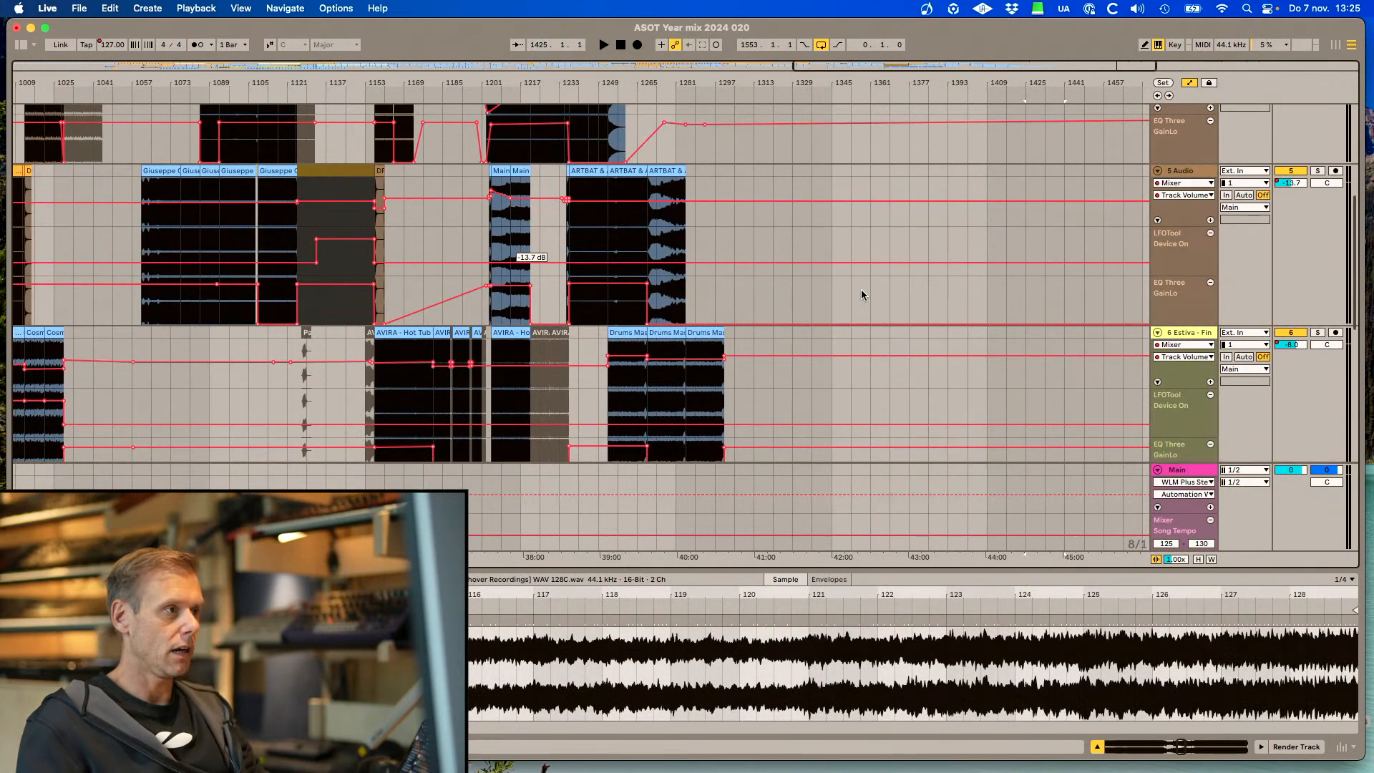
scroll(752, 289, right, 15)
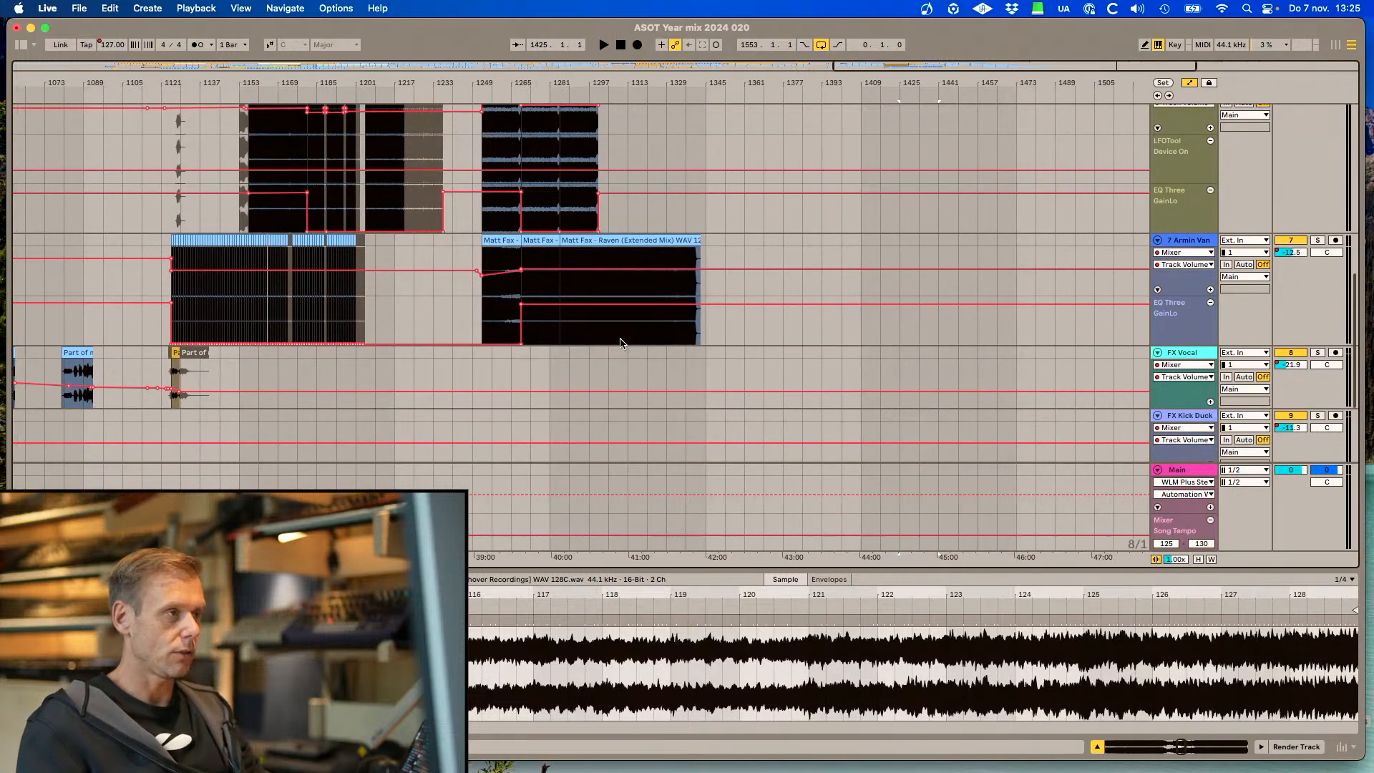
scroll(595, 354, up, 15)
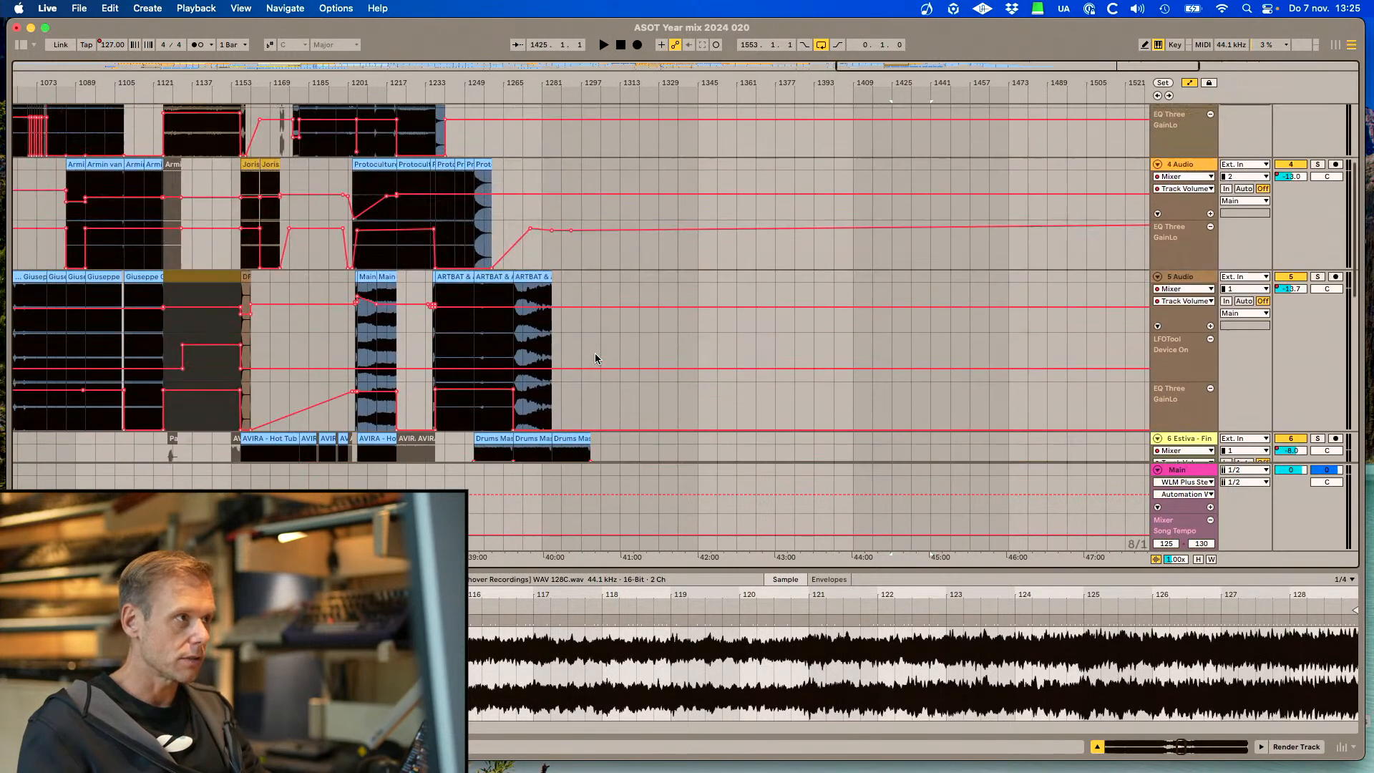
click(582, 223)
key(space)
scroll(719, 300, down, 8)
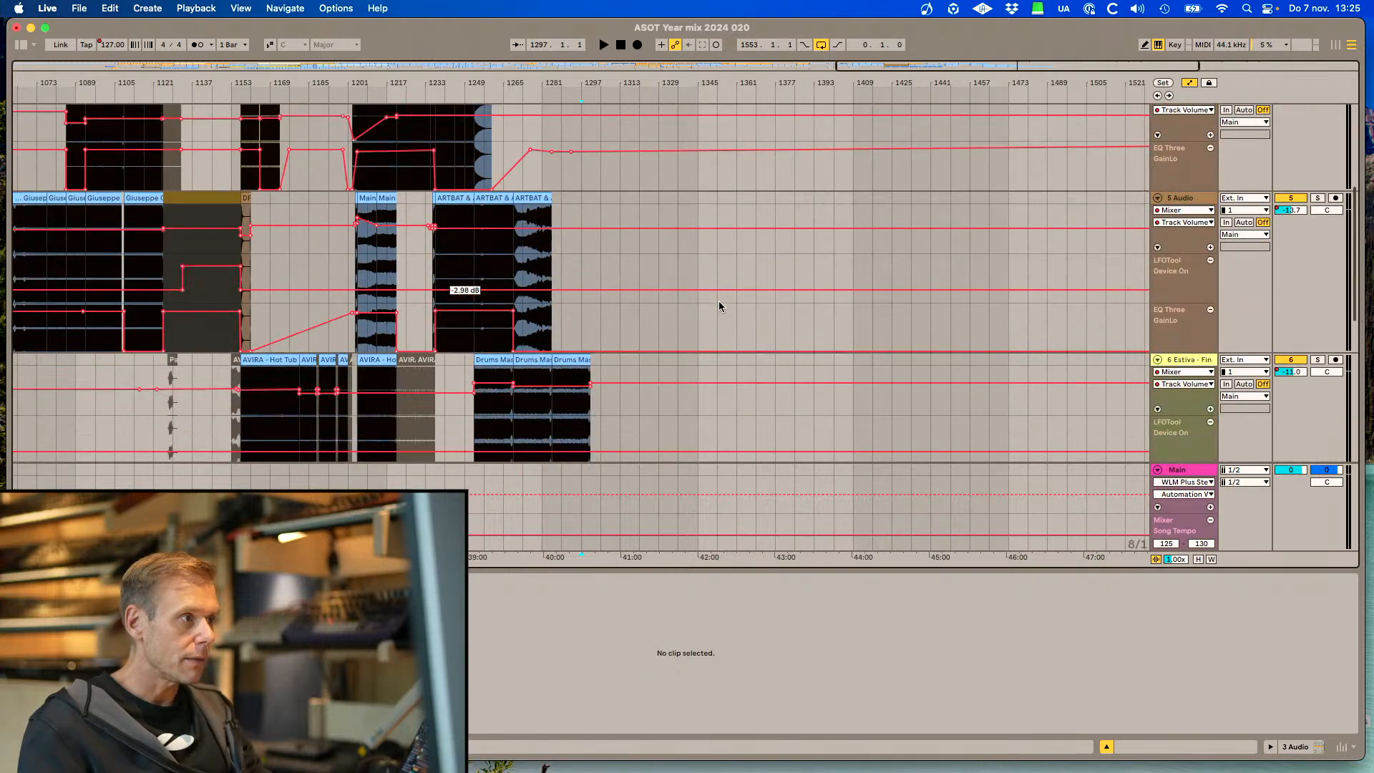
scroll(618, 310, down, 1)
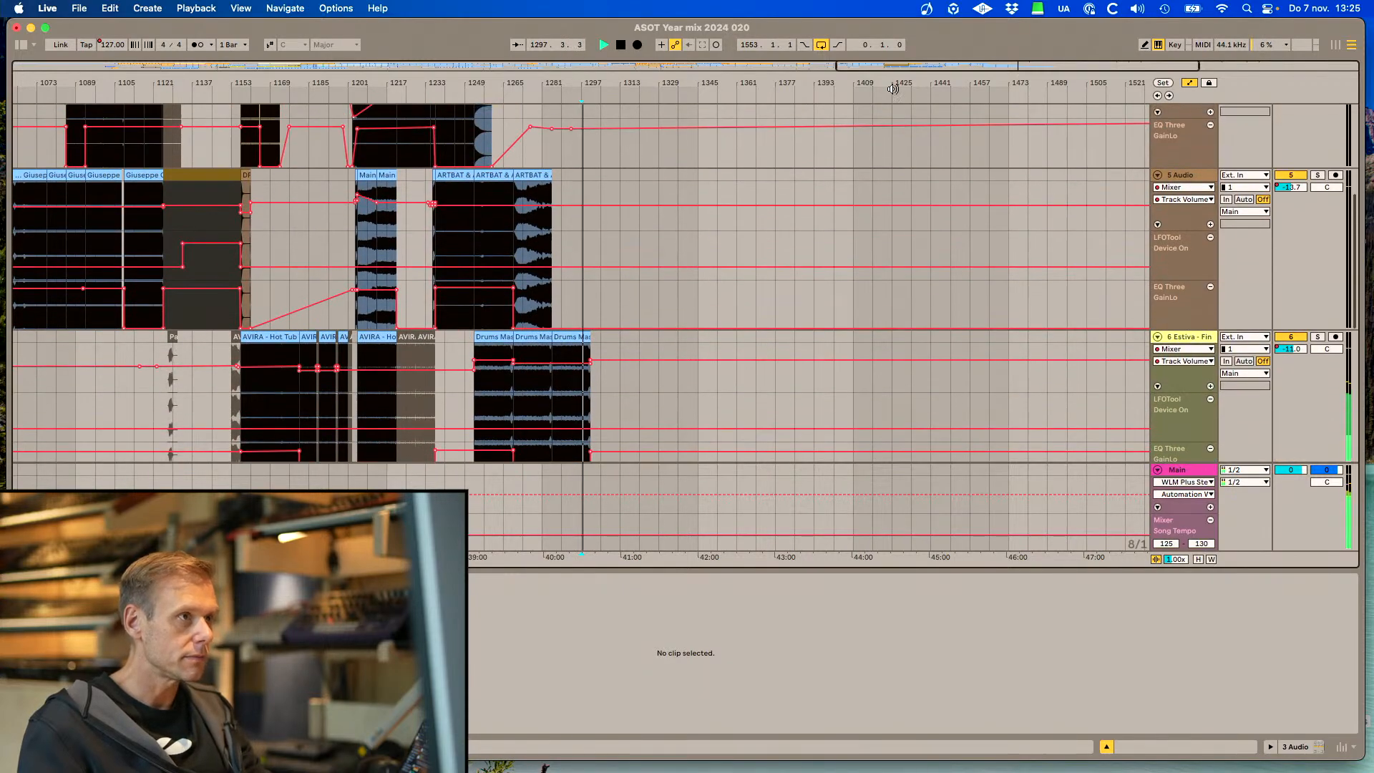
drag(1031, 71, 1007, 97)
scroll(674, 408, down, 6)
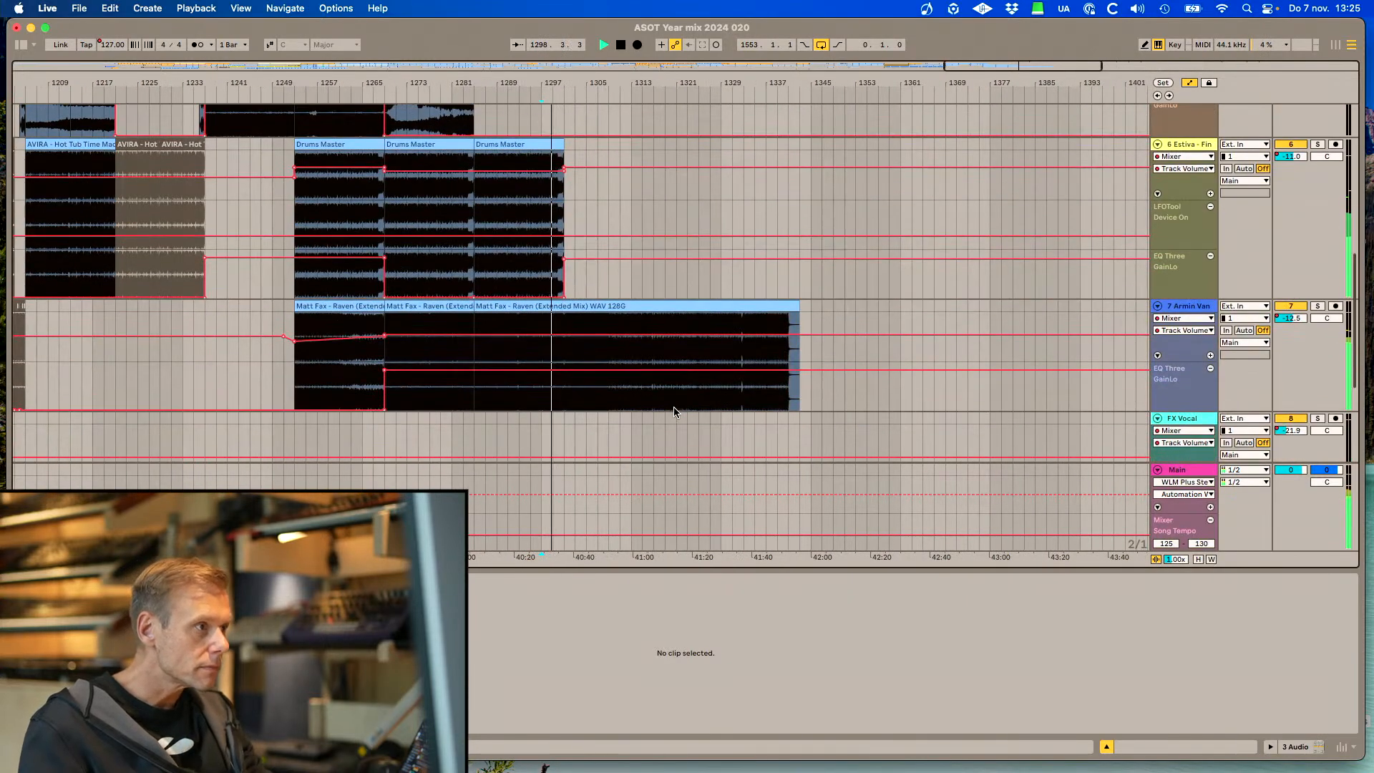
Split Raven at bars 1301 and 1317 and move its last part back to start at bar 1301
click(562, 318)
key(super+e)
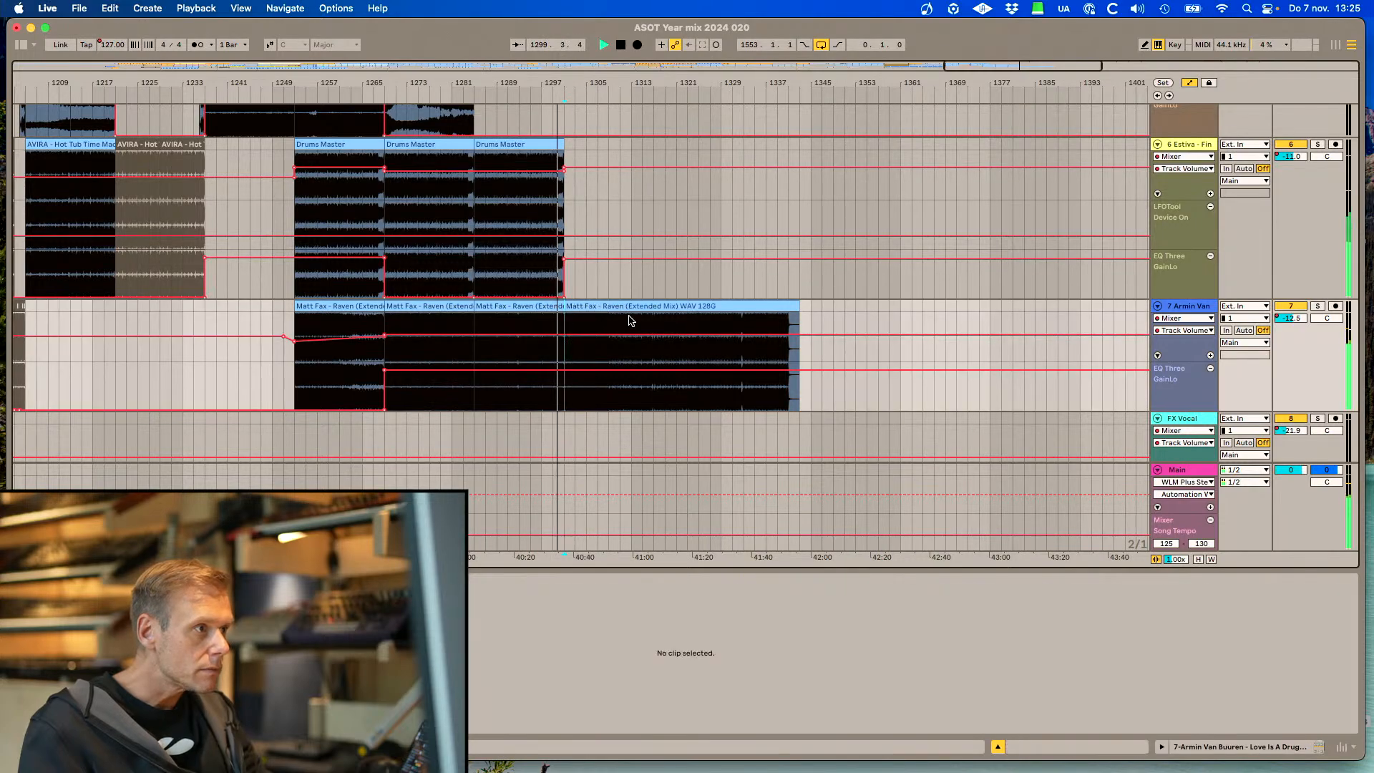
click(653, 321)
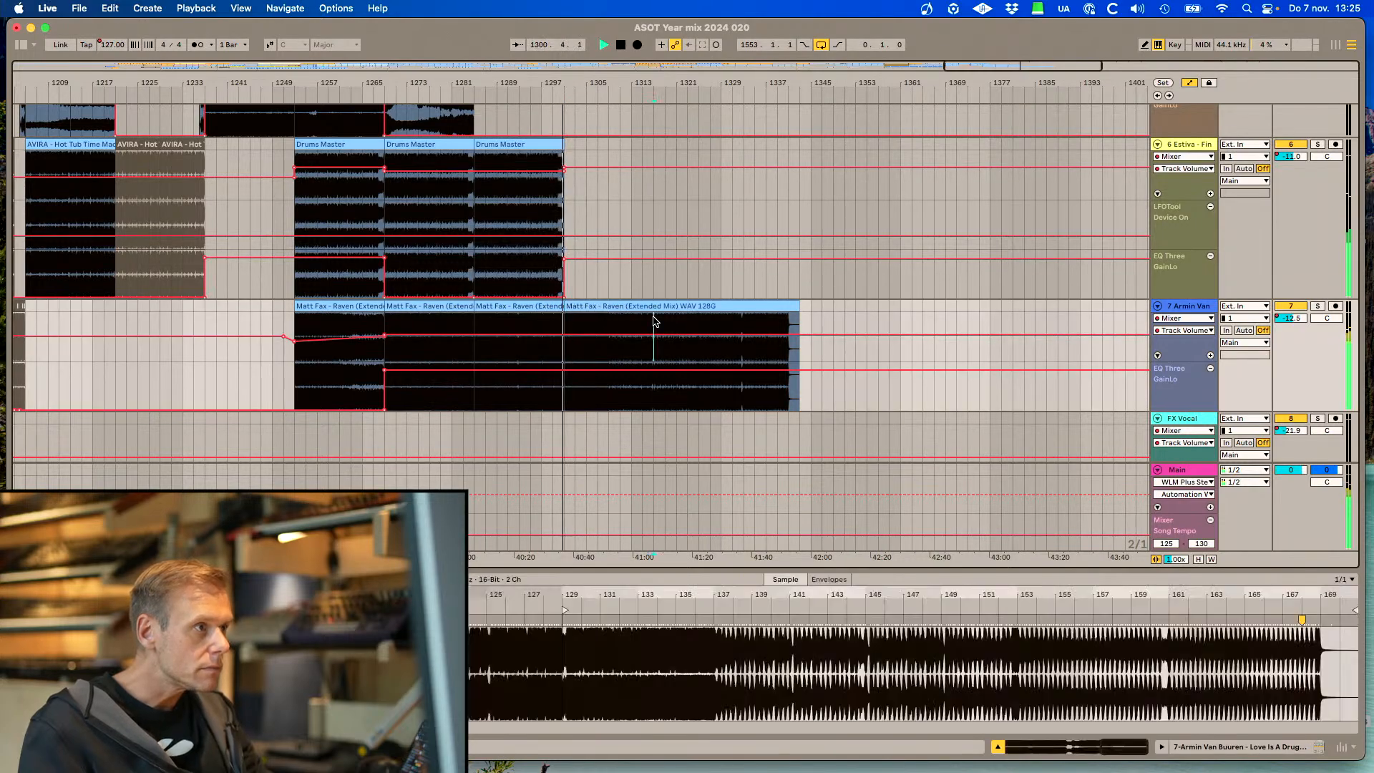
key(super+e)
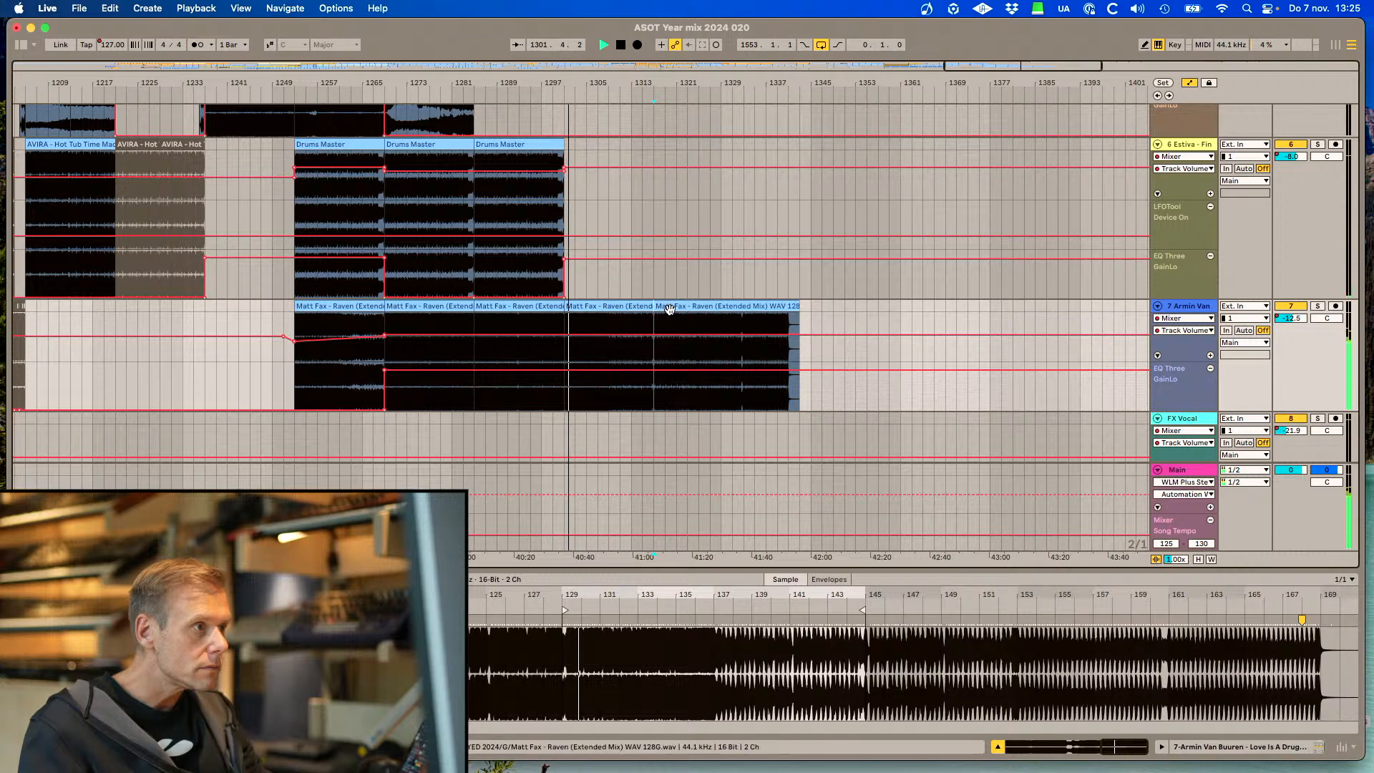
click(383, 324)
key(space)
key(space)
drag(687, 307, 593, 309)
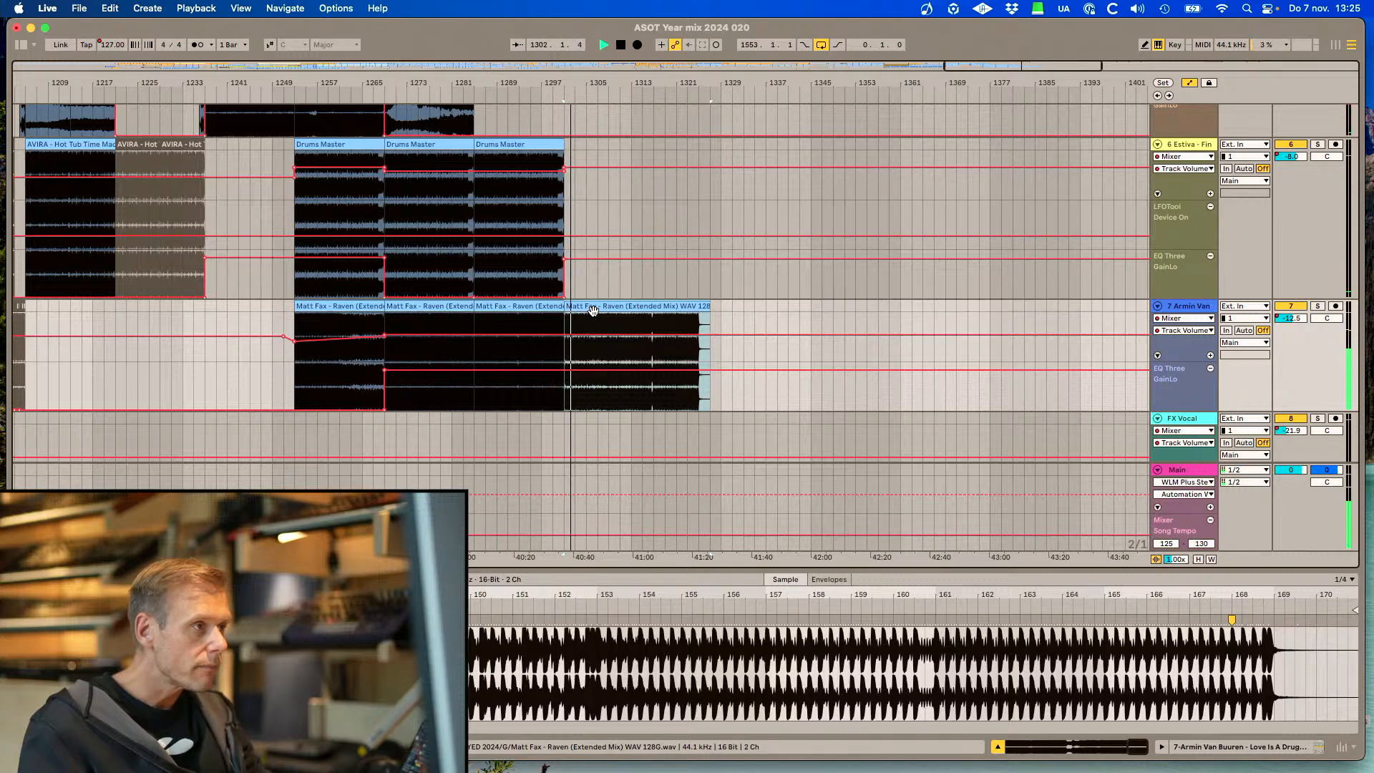
Audition the new Raven cut and duplicate the last Drums Master clip so another copy starts at bar 1301
key(space)
click(550, 324)
key(space)
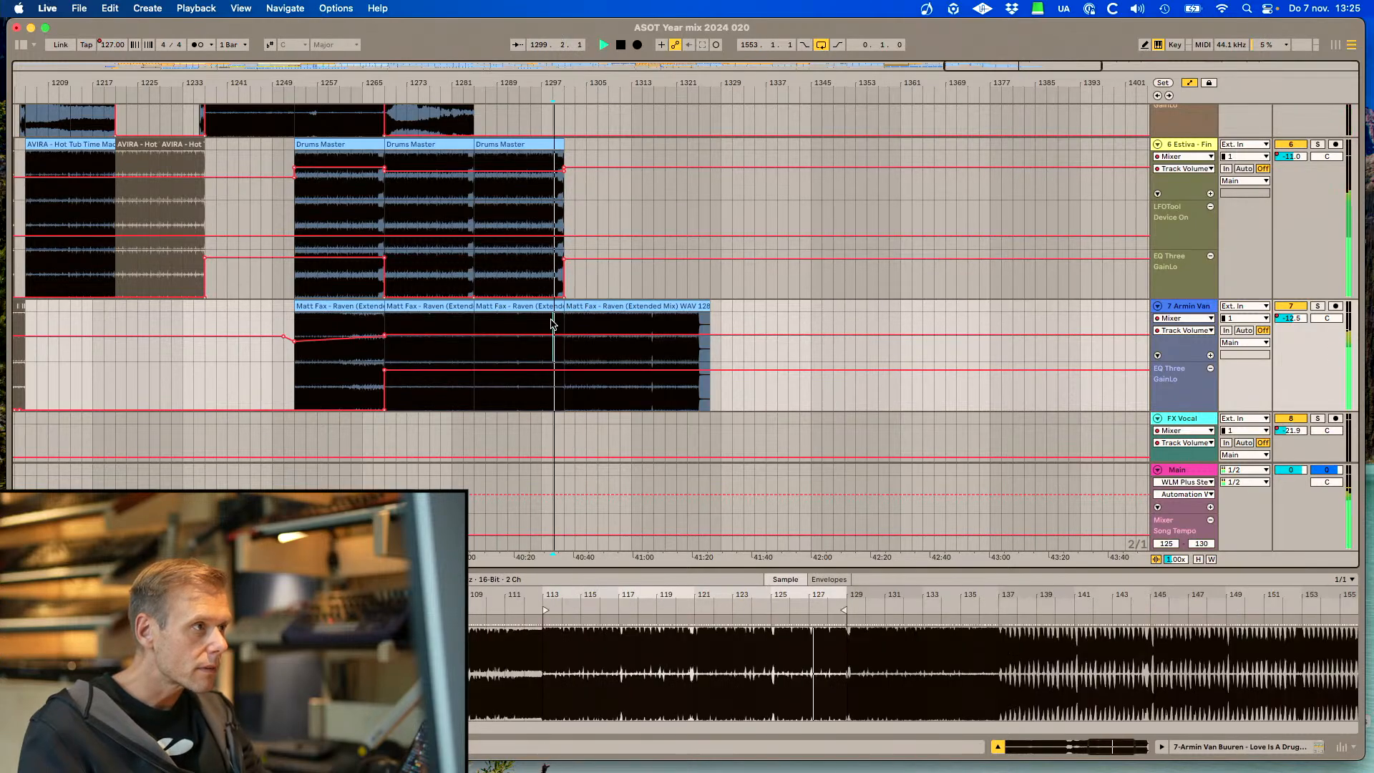
click(507, 145)
key(super+d)
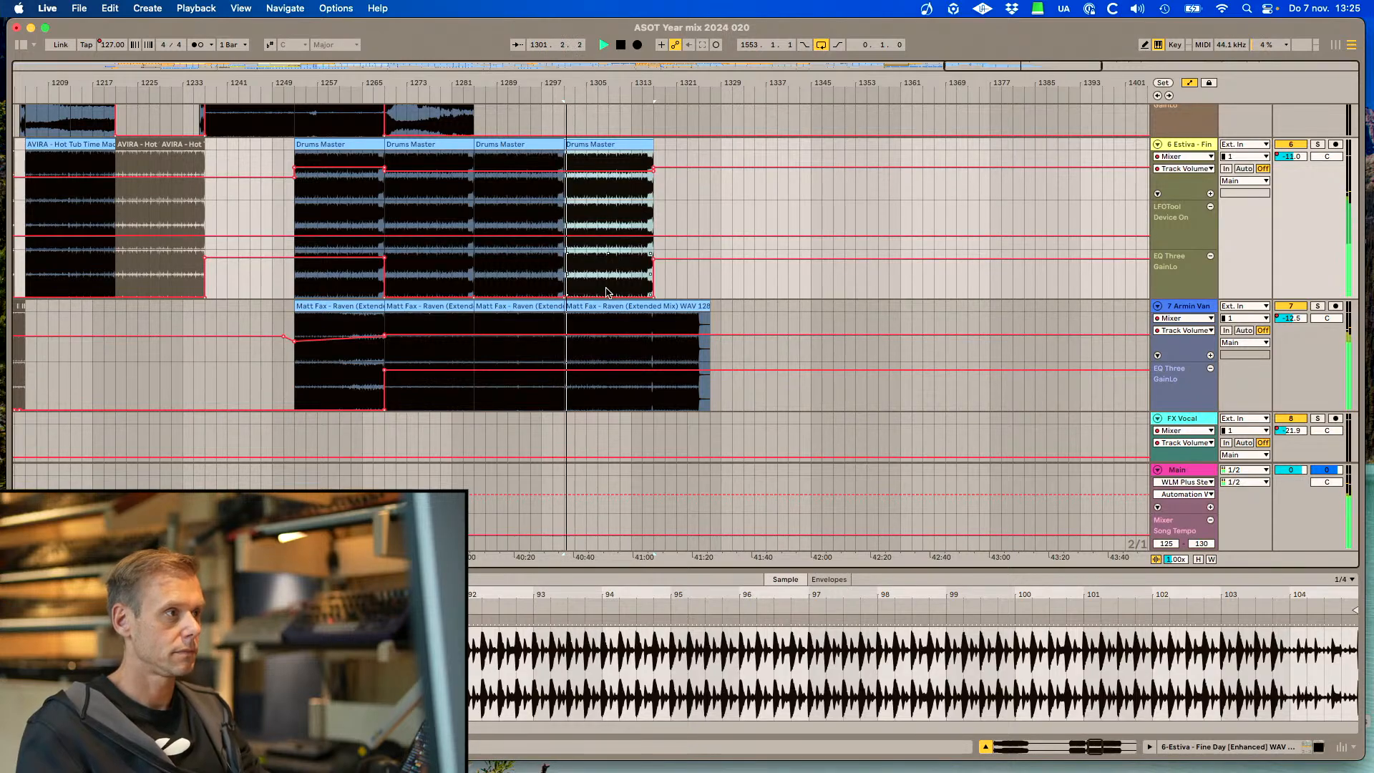
scroll(606, 291, up, 5)
key(space)
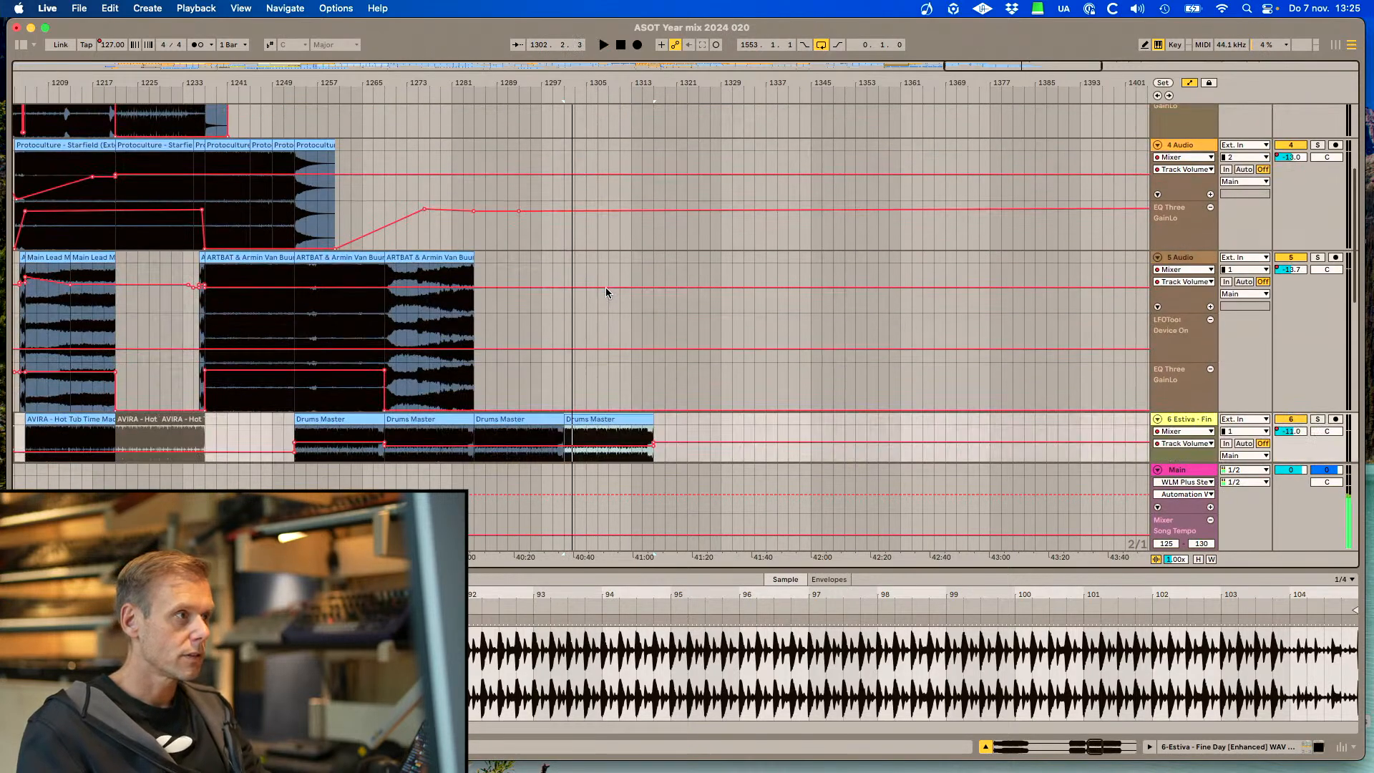
Try the copied Fulfillment section on the 4 Audio track at bar 1301, audition the transition and remove the clip again
scroll(605, 286, down, 1)
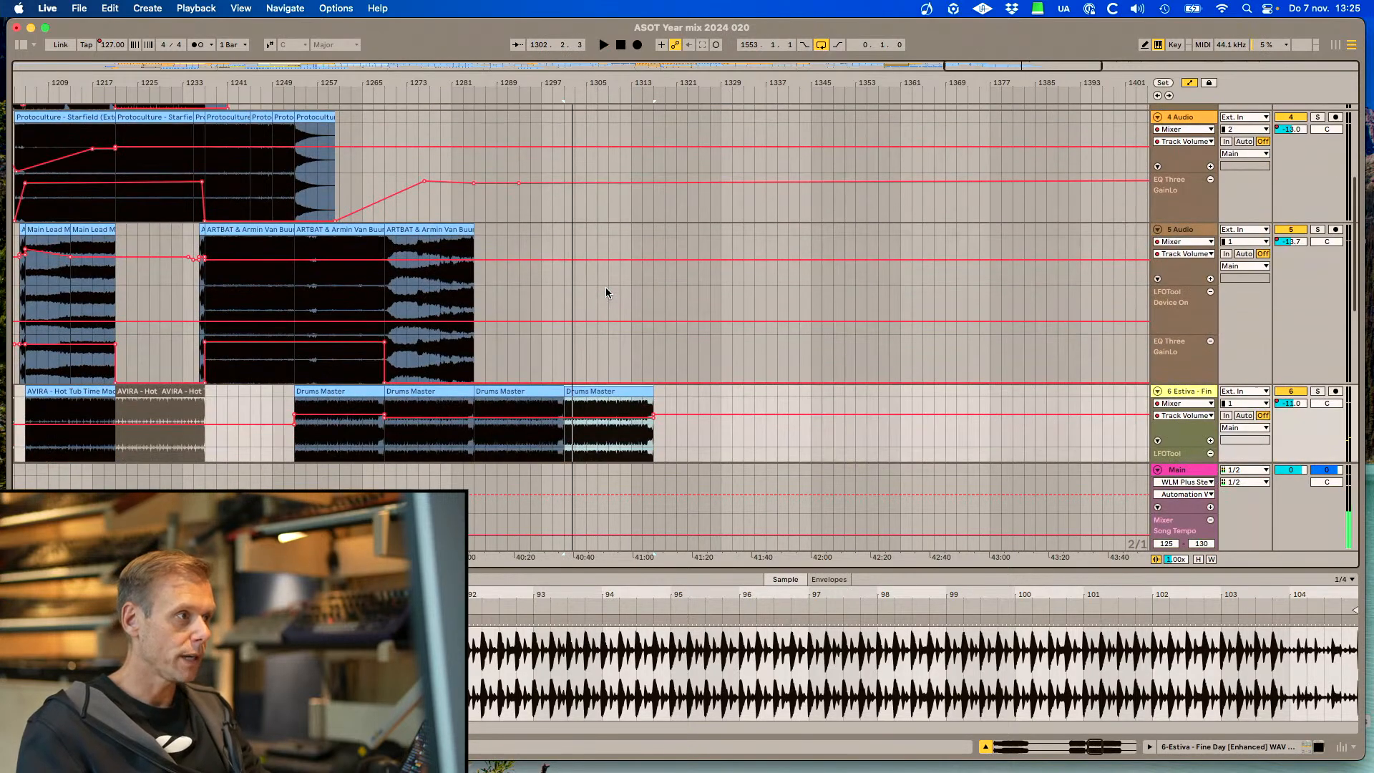
click(565, 125)
scroll(564, 126, up, 1)
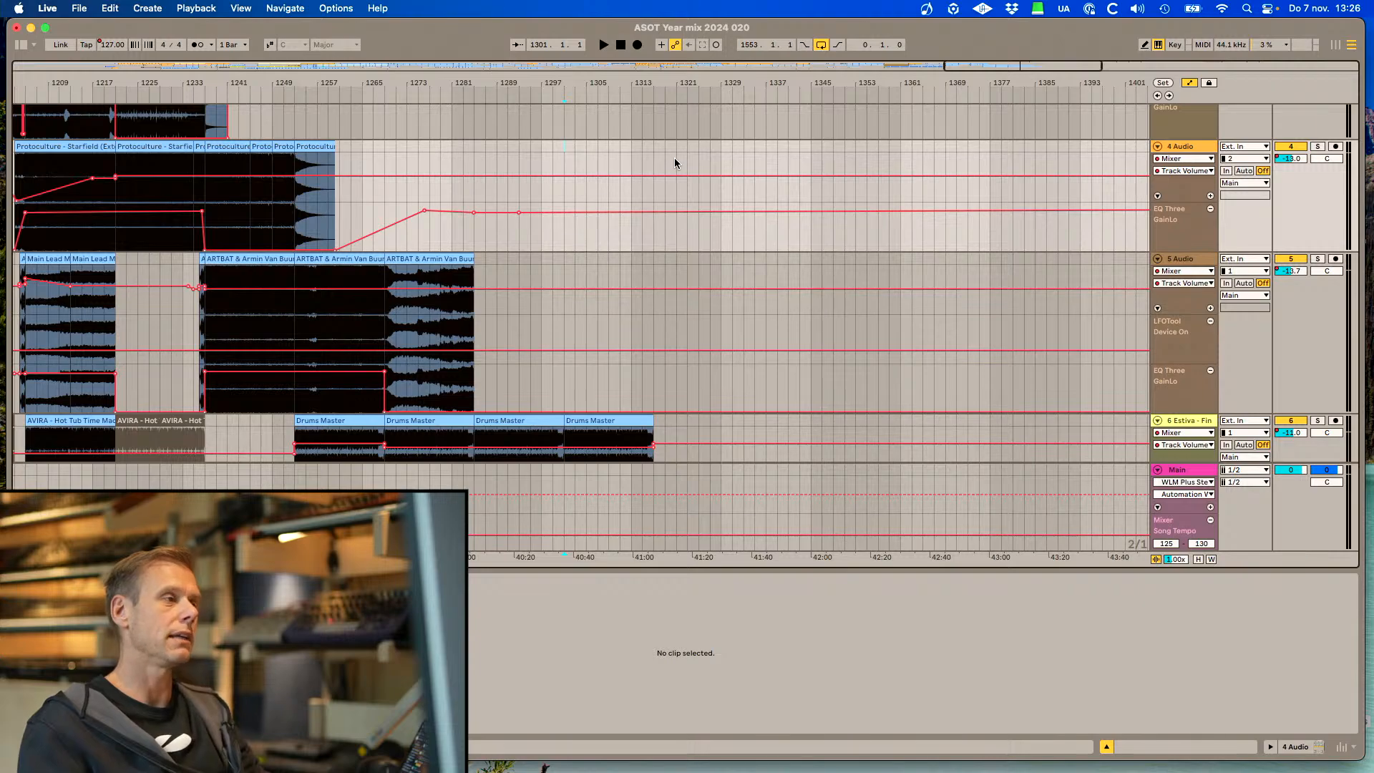
key(super+v)
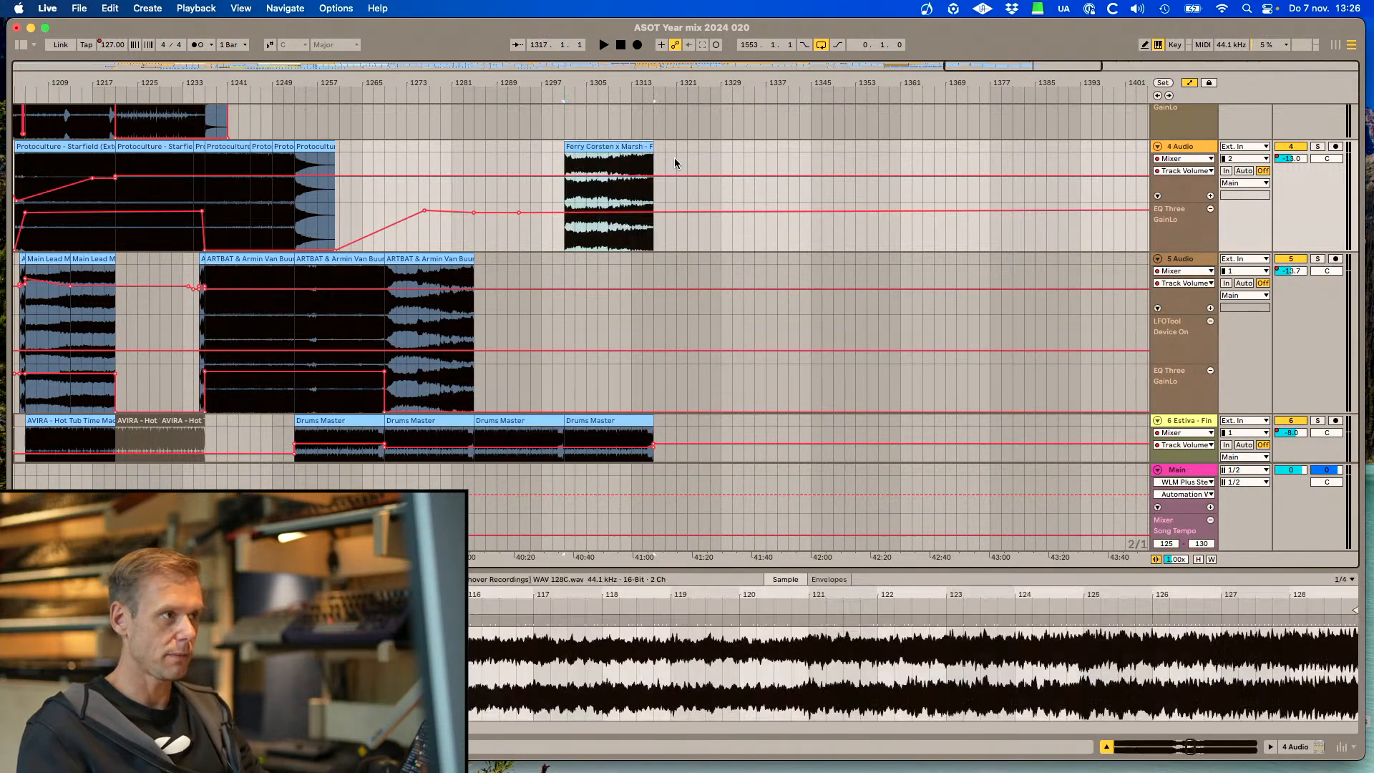
click(568, 184)
key(space)
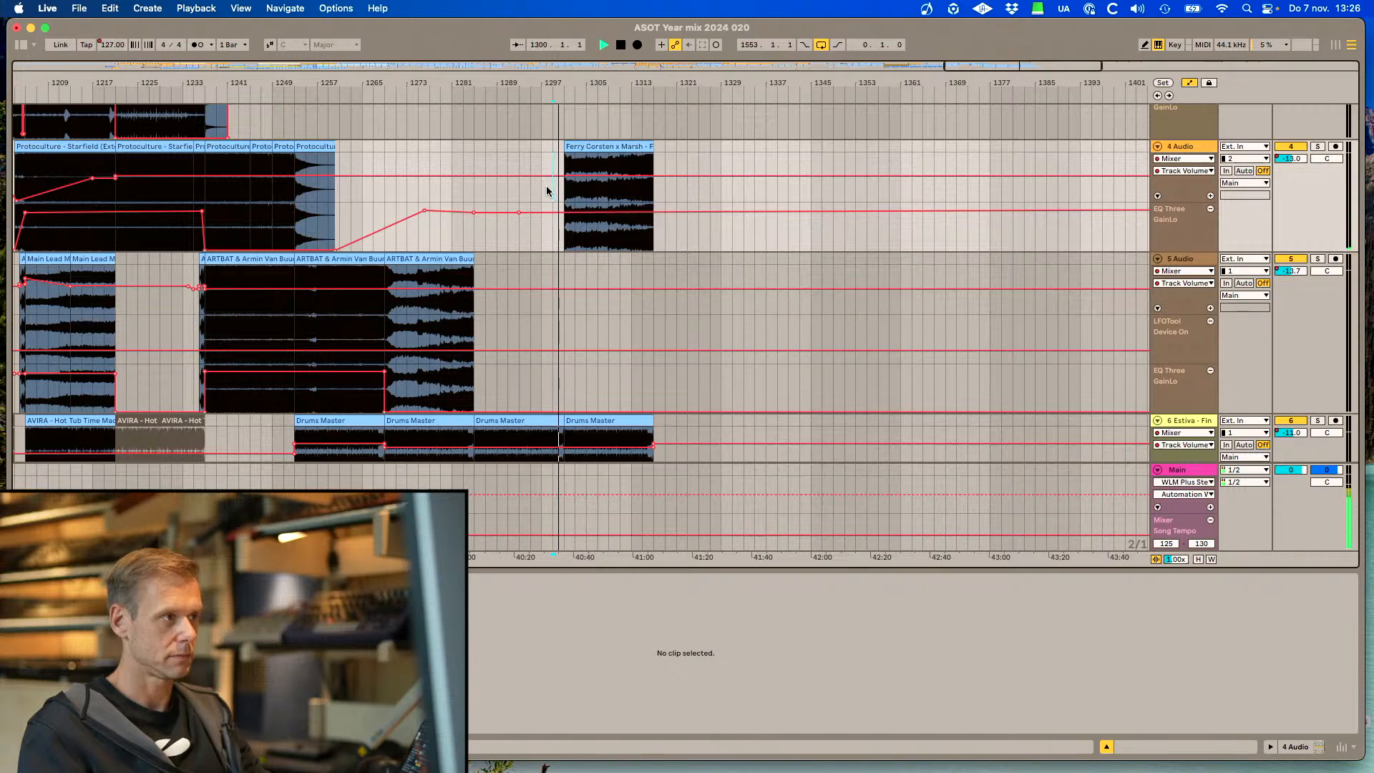
click(585, 146)
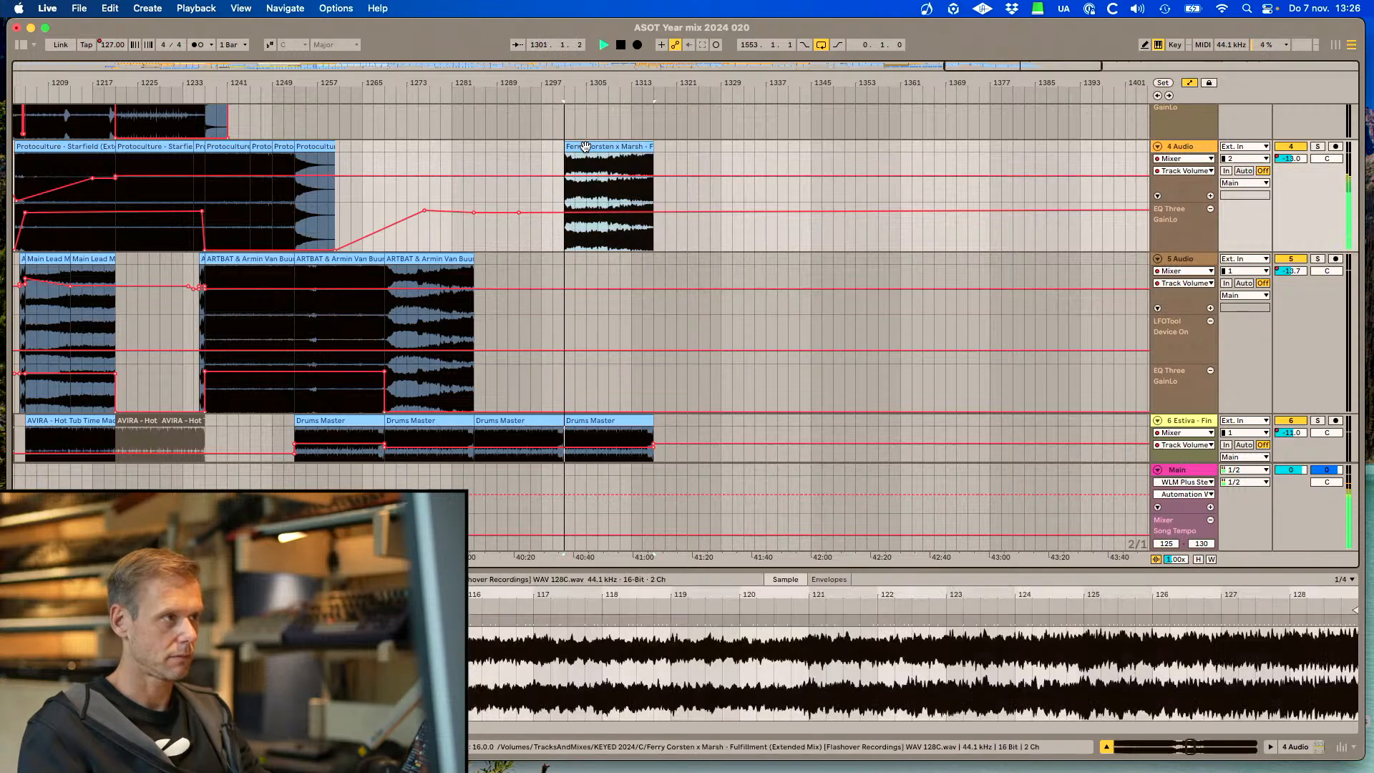
click(521, 156)
click(596, 146)
scroll(595, 146, up, 5)
key(Delete)
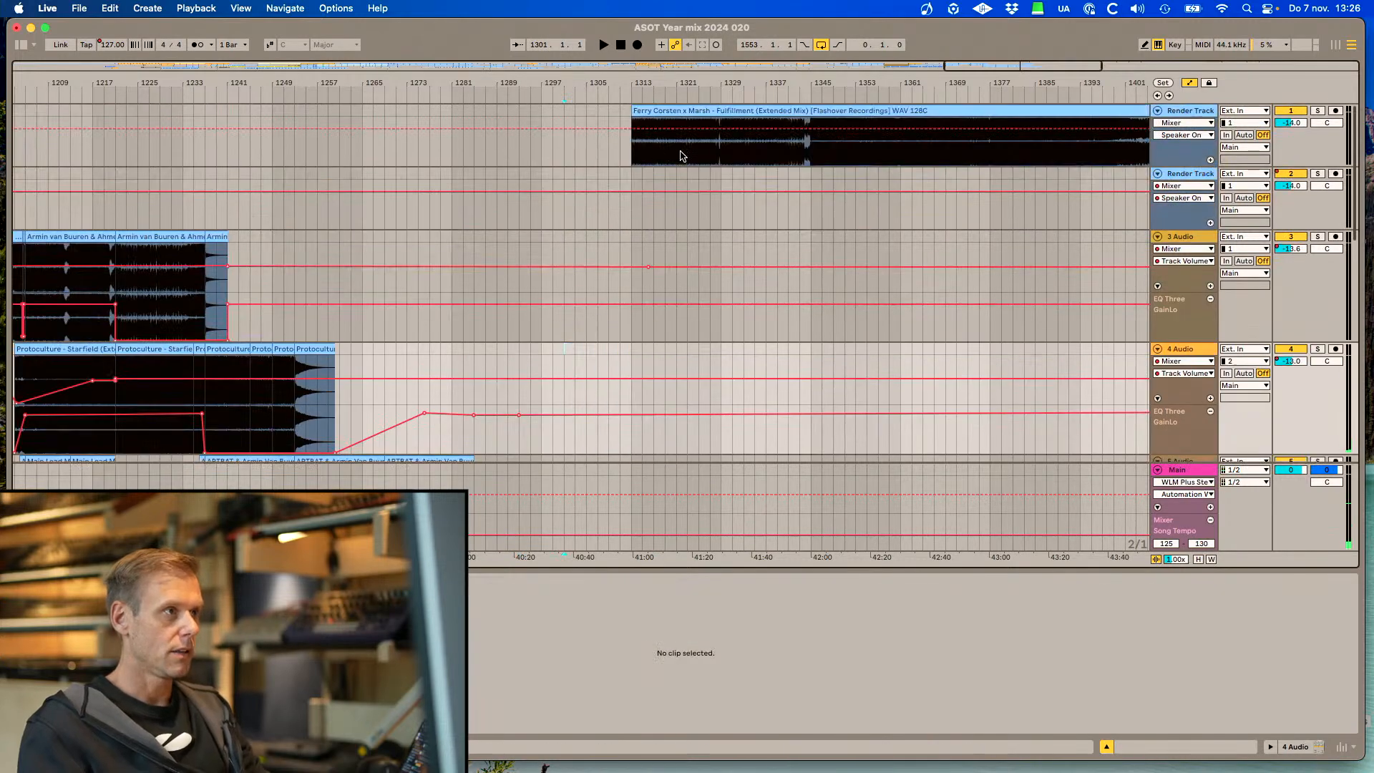
Split Fulfillment on the render track at bar 1345 and audition it from bars 1345, 1361 and 1377
click(814, 154)
key(super+e)
key(space)
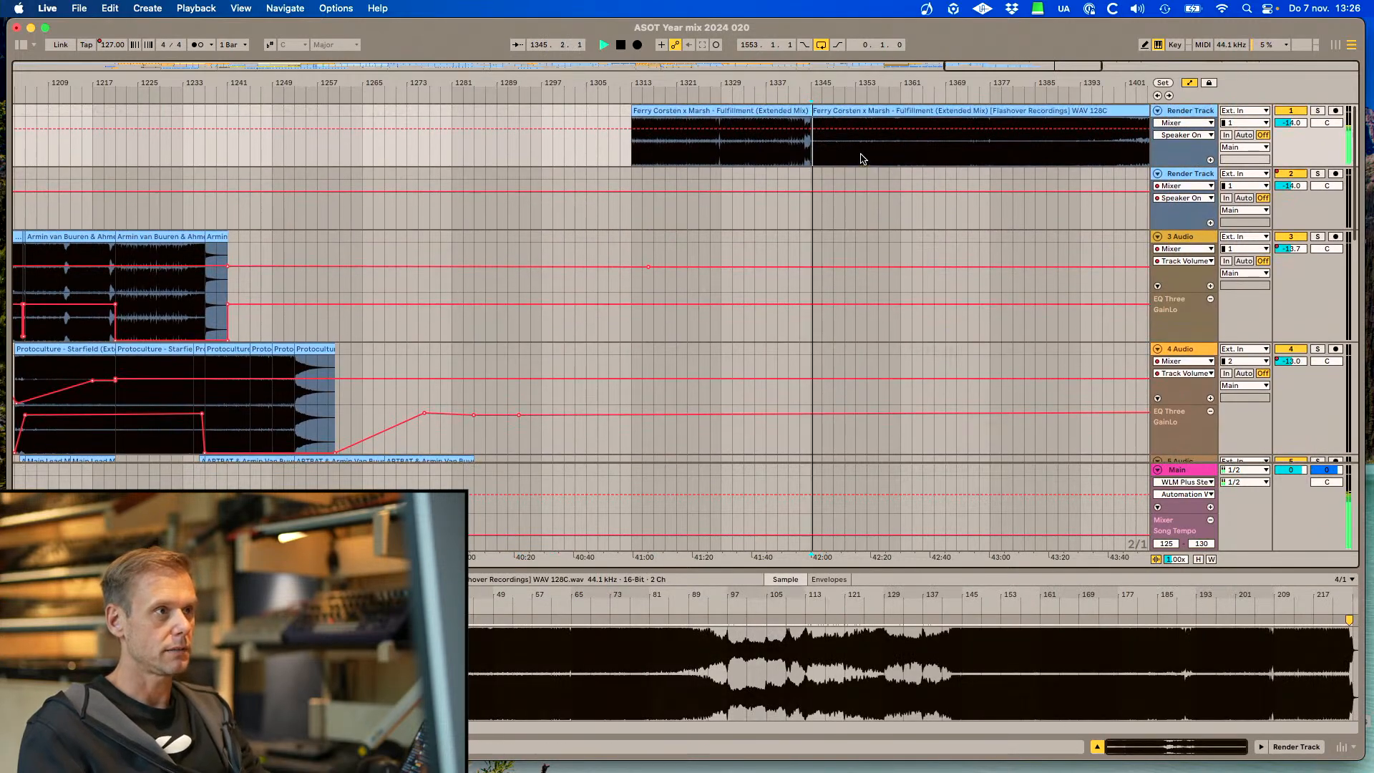
click(902, 154)
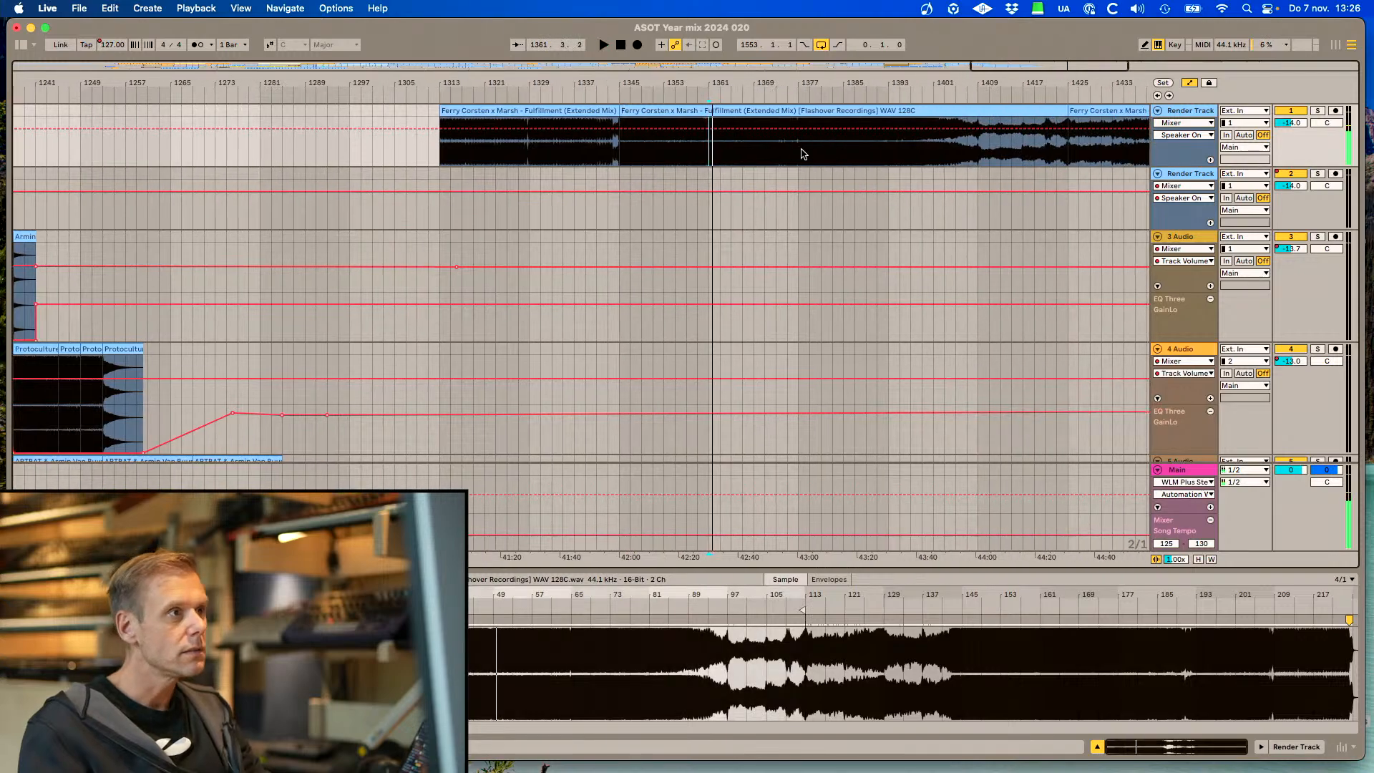
click(799, 153)
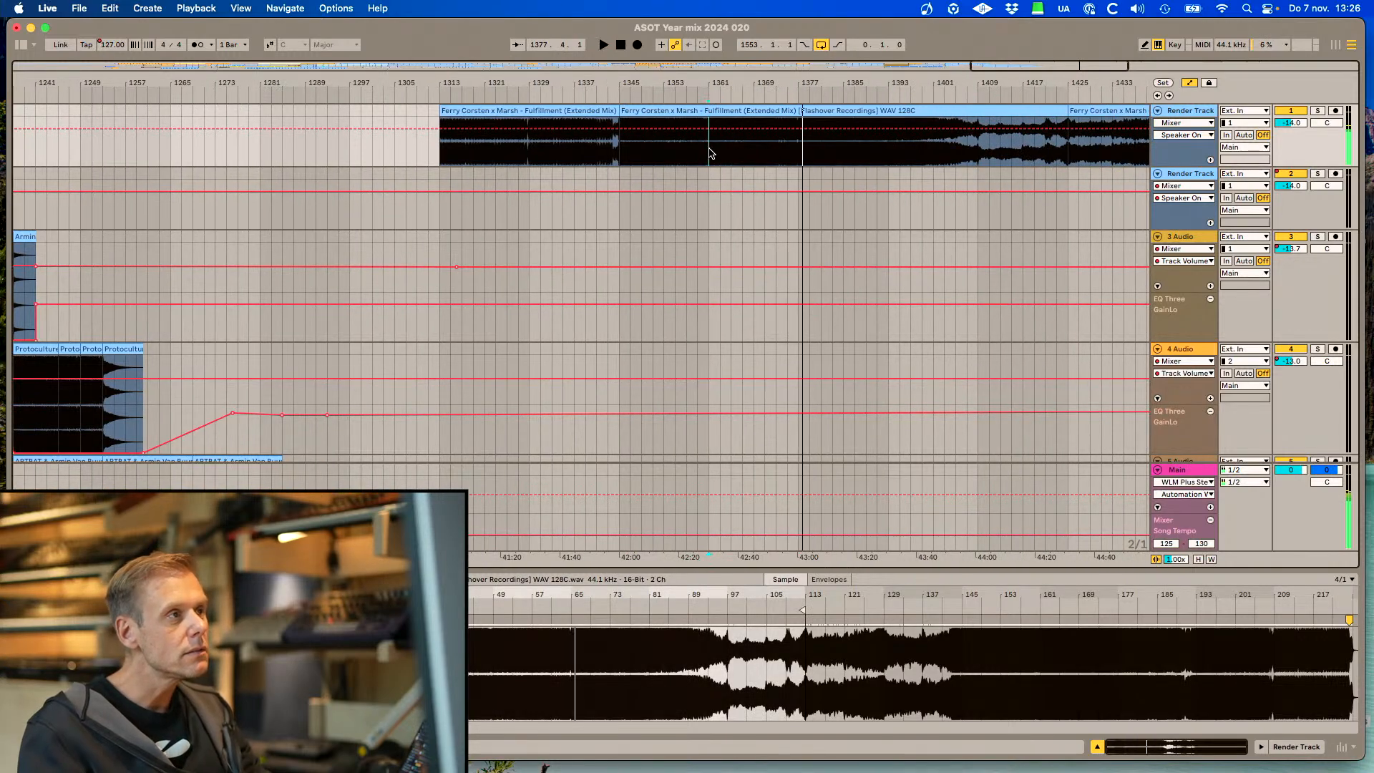
Cut out the Fulfillment section between bars 1361 and 1377 as its own clip and copy it
drag(711, 153, 796, 152)
key(super+e)
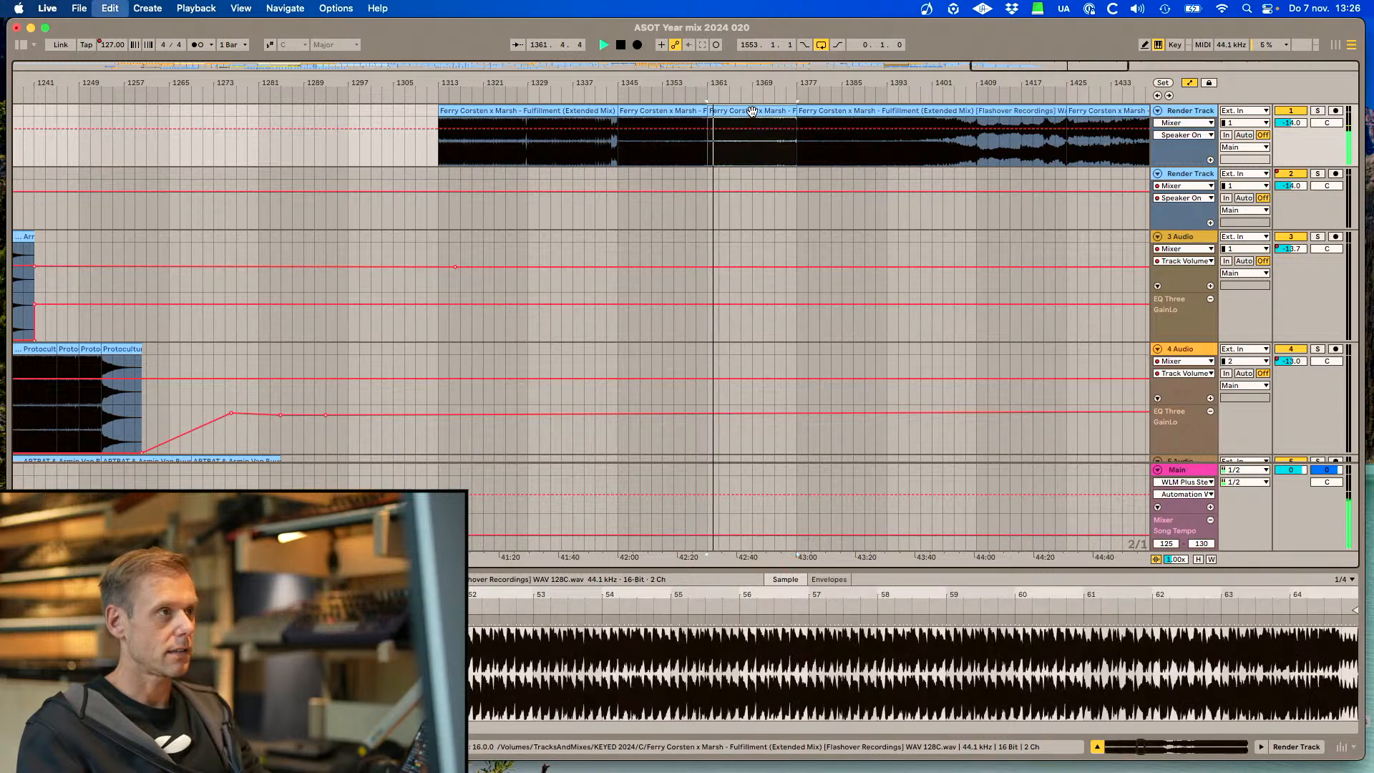
key(space)
Paste the copied Fulfillment section onto the 3 Audio track at bar 1301 and audition the transition from about bar 1295
scroll(565, 187, down, 6)
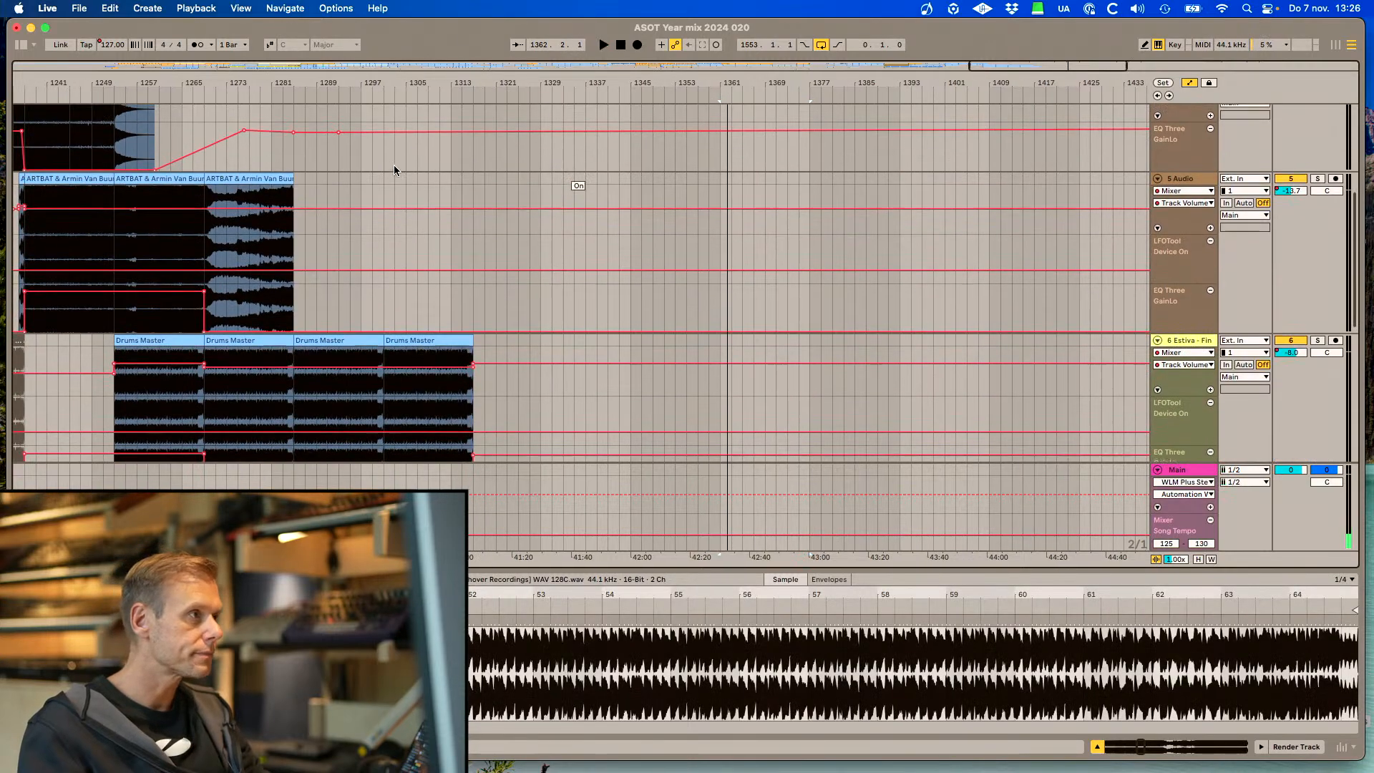
scroll(393, 170, up, 6)
click(382, 211)
key(super+v)
key(space)
scroll(337, 225, left, 3)
click(460, 224)
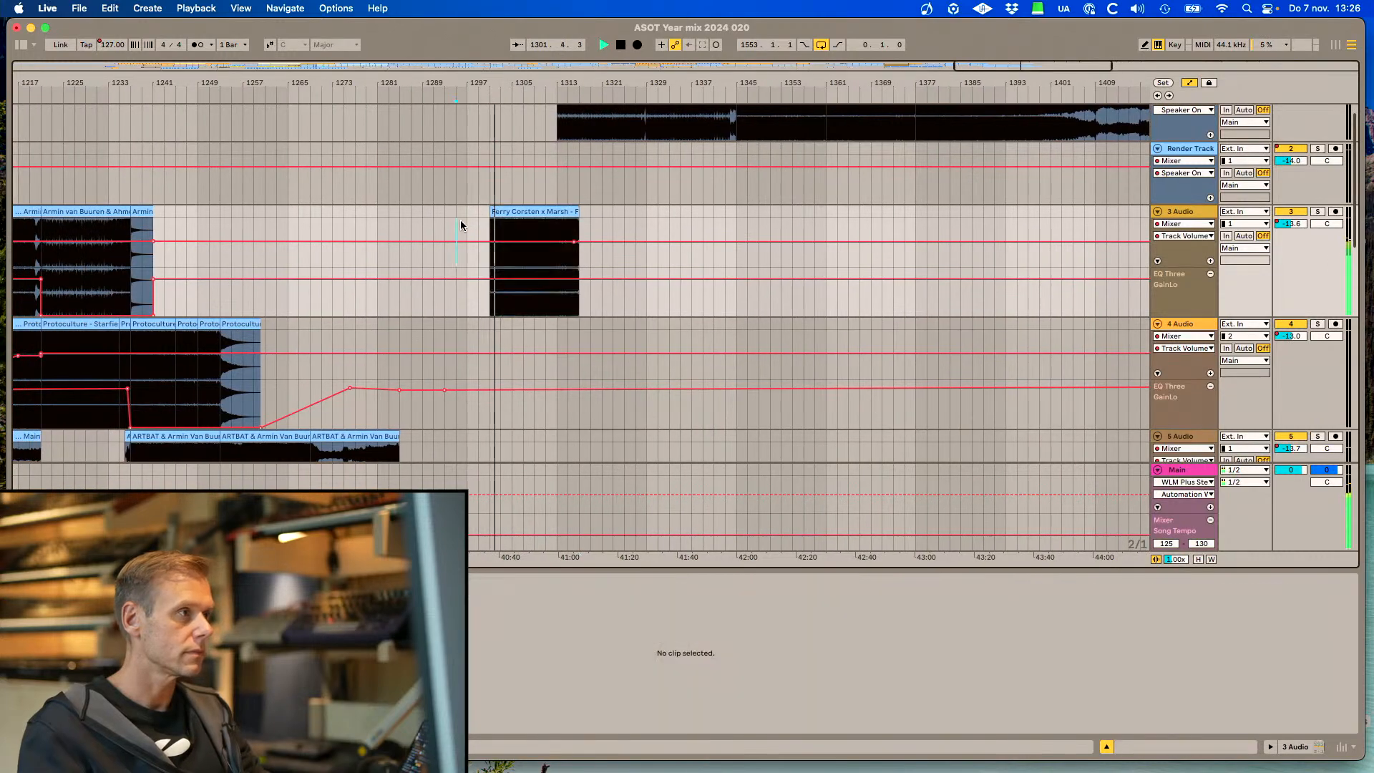
Drop the EQ Three GainLo automation to -inf dB over the last Raven clip and pull its starting point back to about bar 1300
scroll(461, 220, down, 6)
click(509, 334)
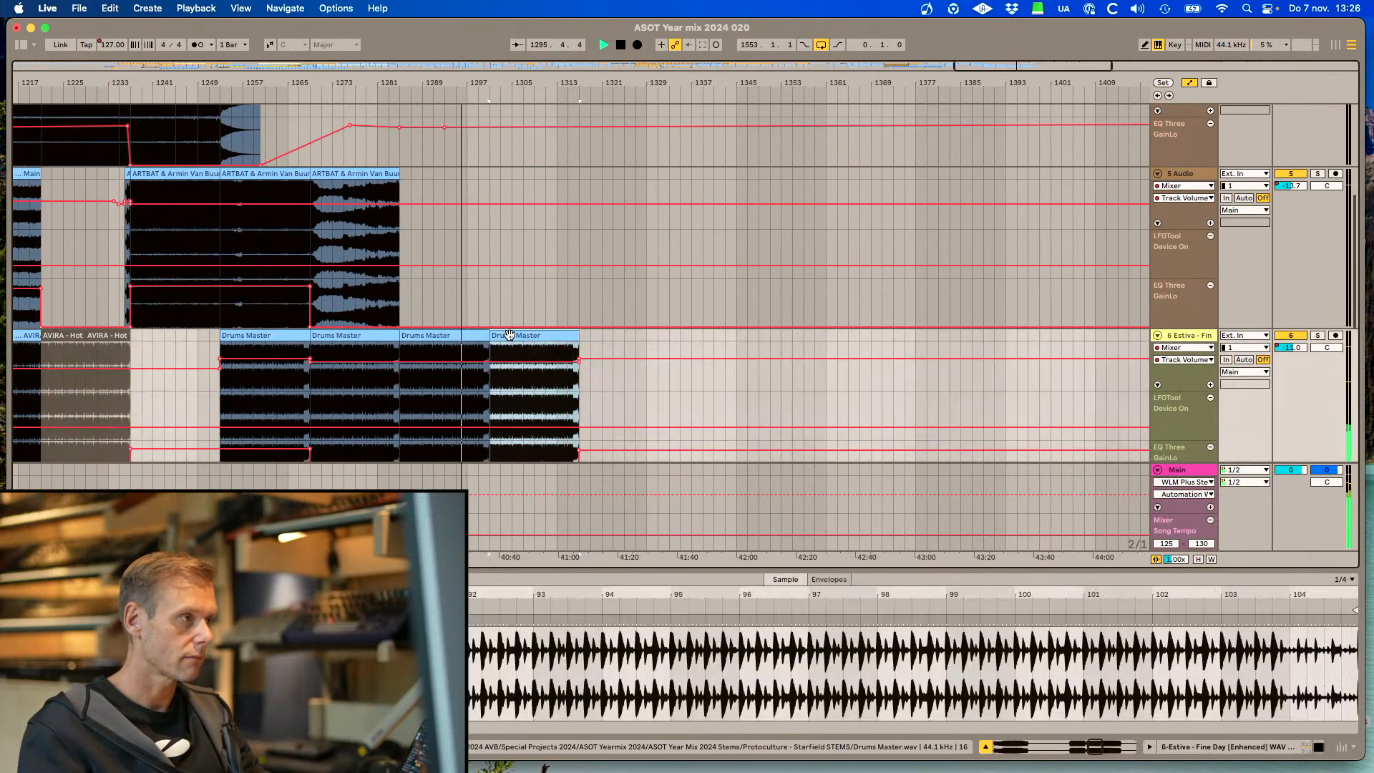
scroll(509, 335, down, 5)
click(533, 267)
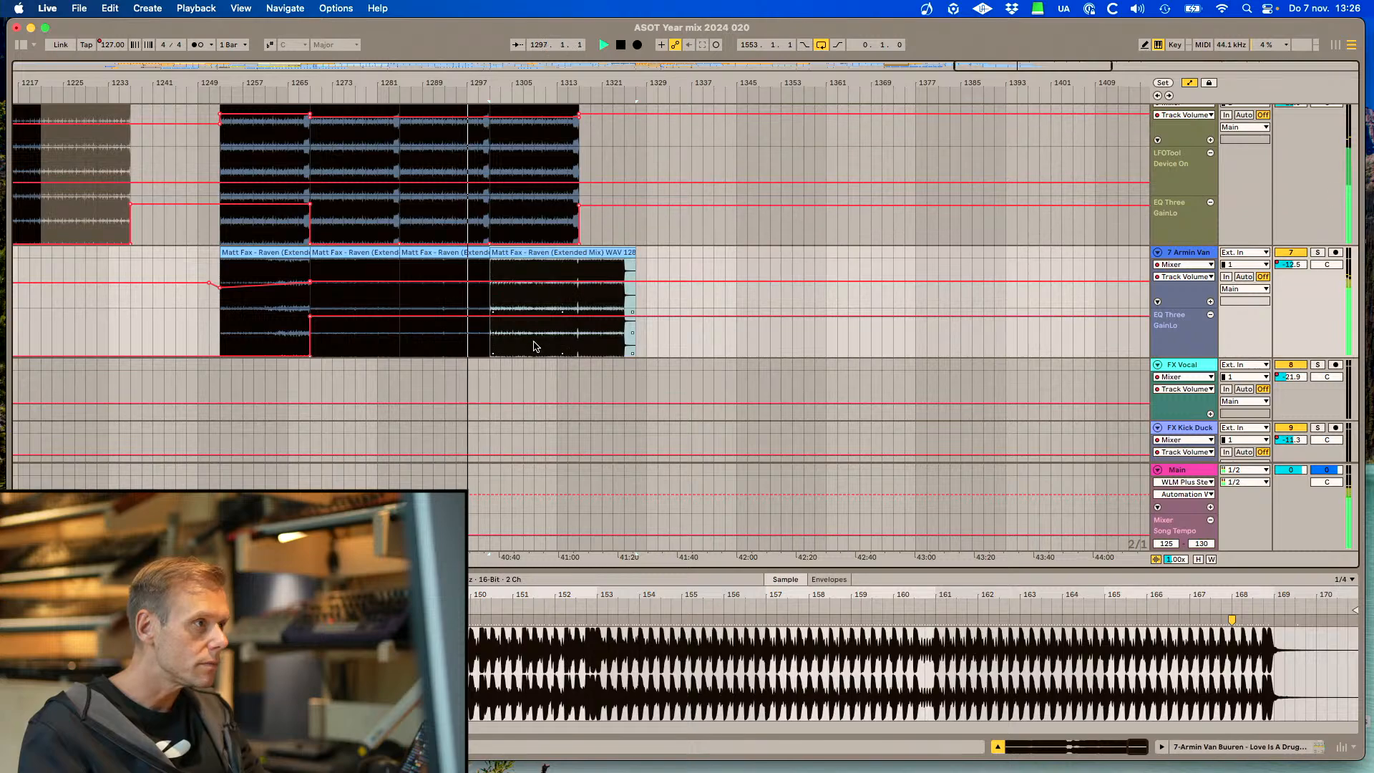
drag(529, 327, 529, 355)
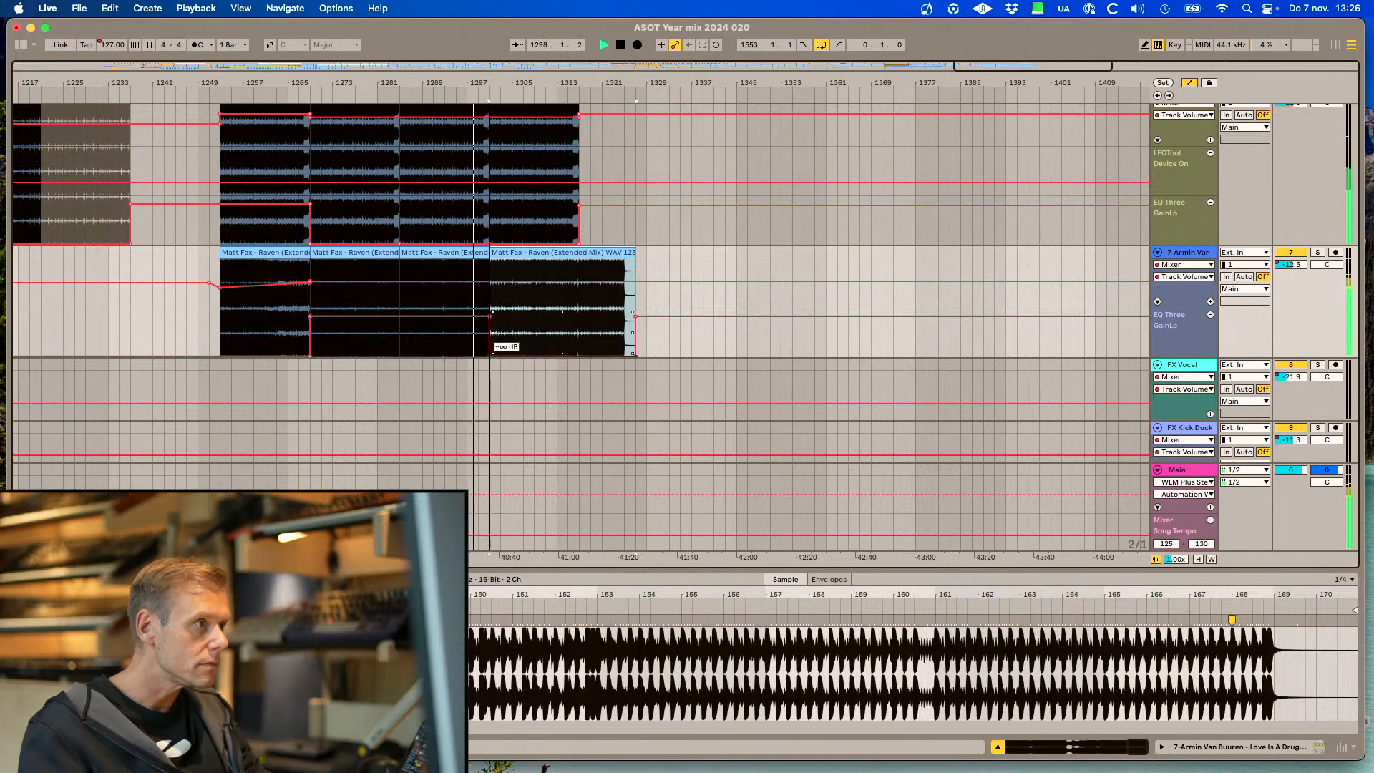
drag(1019, 76, 1018, 136)
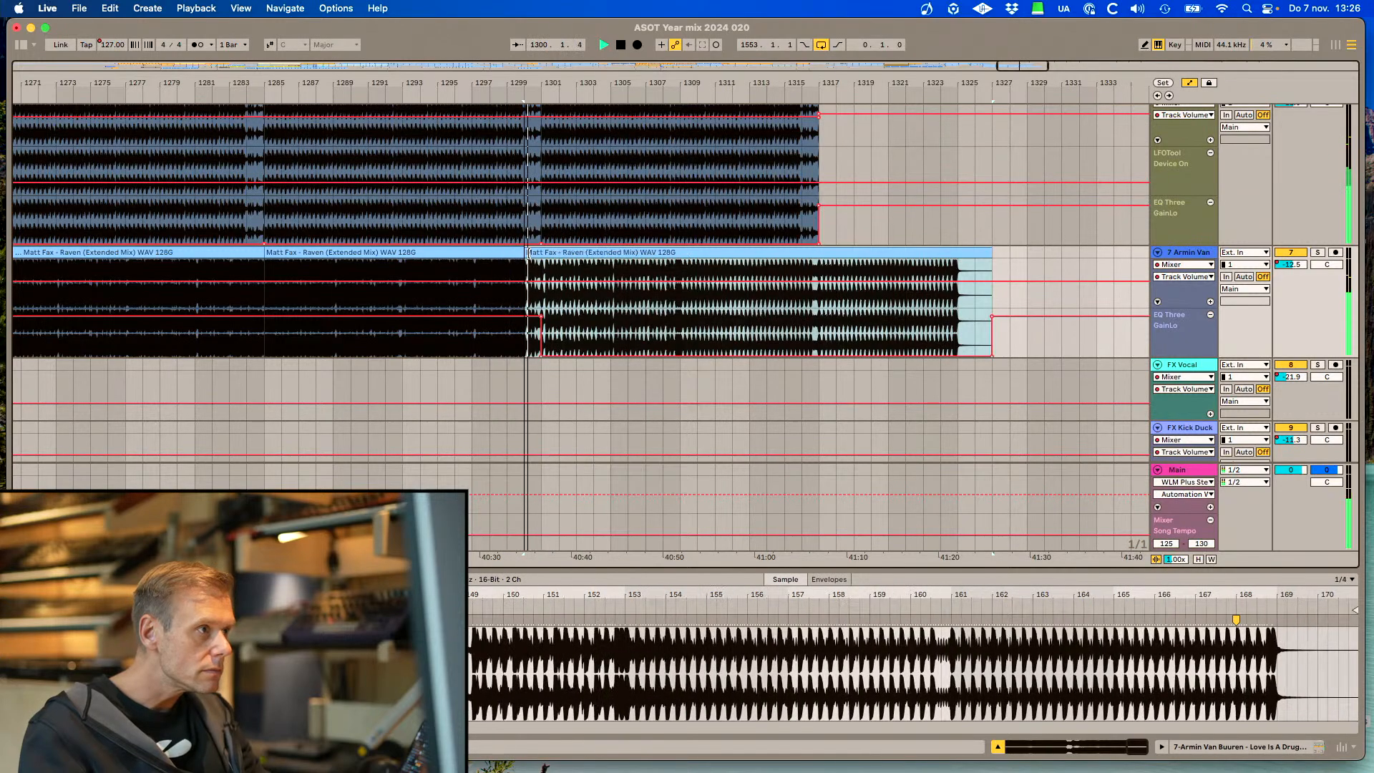
drag(538, 316, 523, 317)
scroll(523, 319, up, 10)
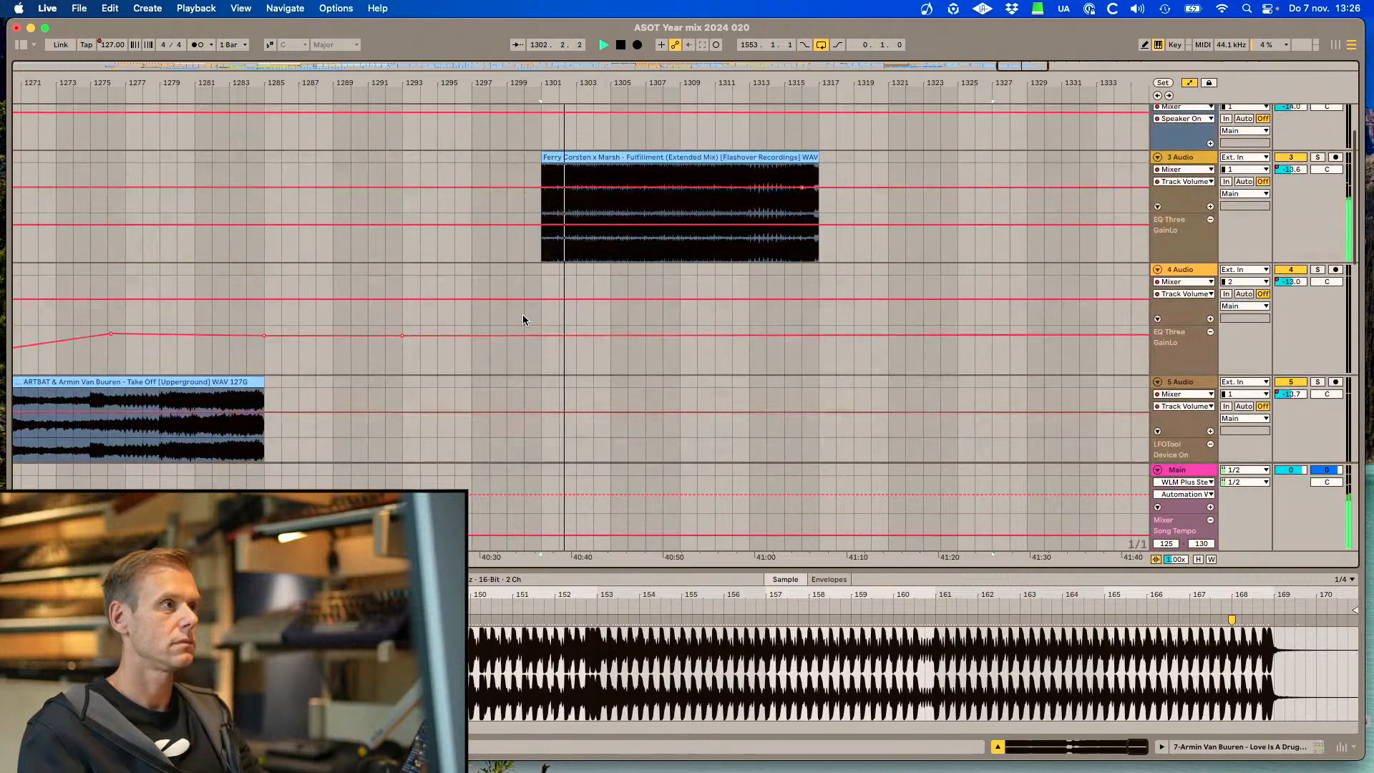
drag(1007, 65, 1008, 52)
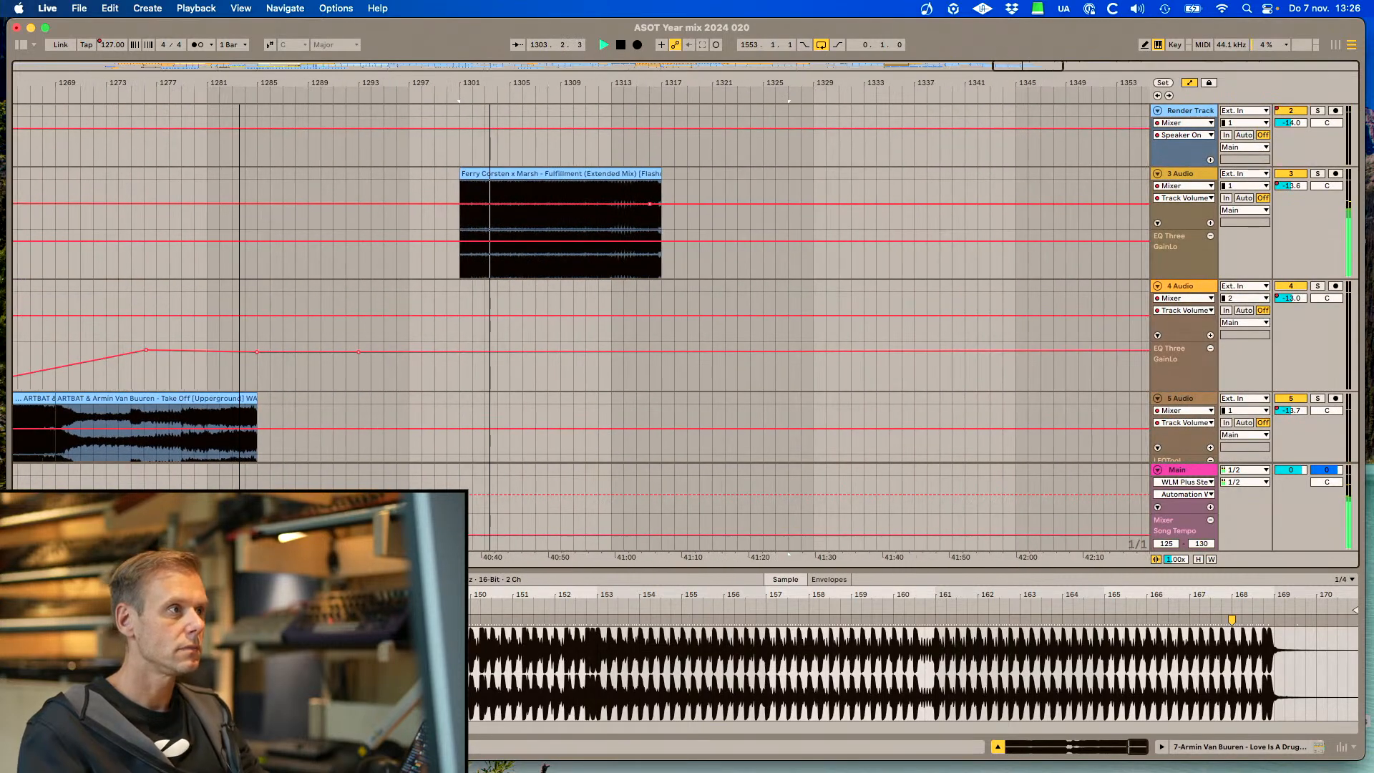
Raise the track volume automation over the Fulfillment clip on the 3 Audio track to -12.0 dB
click(528, 175)
key(space)
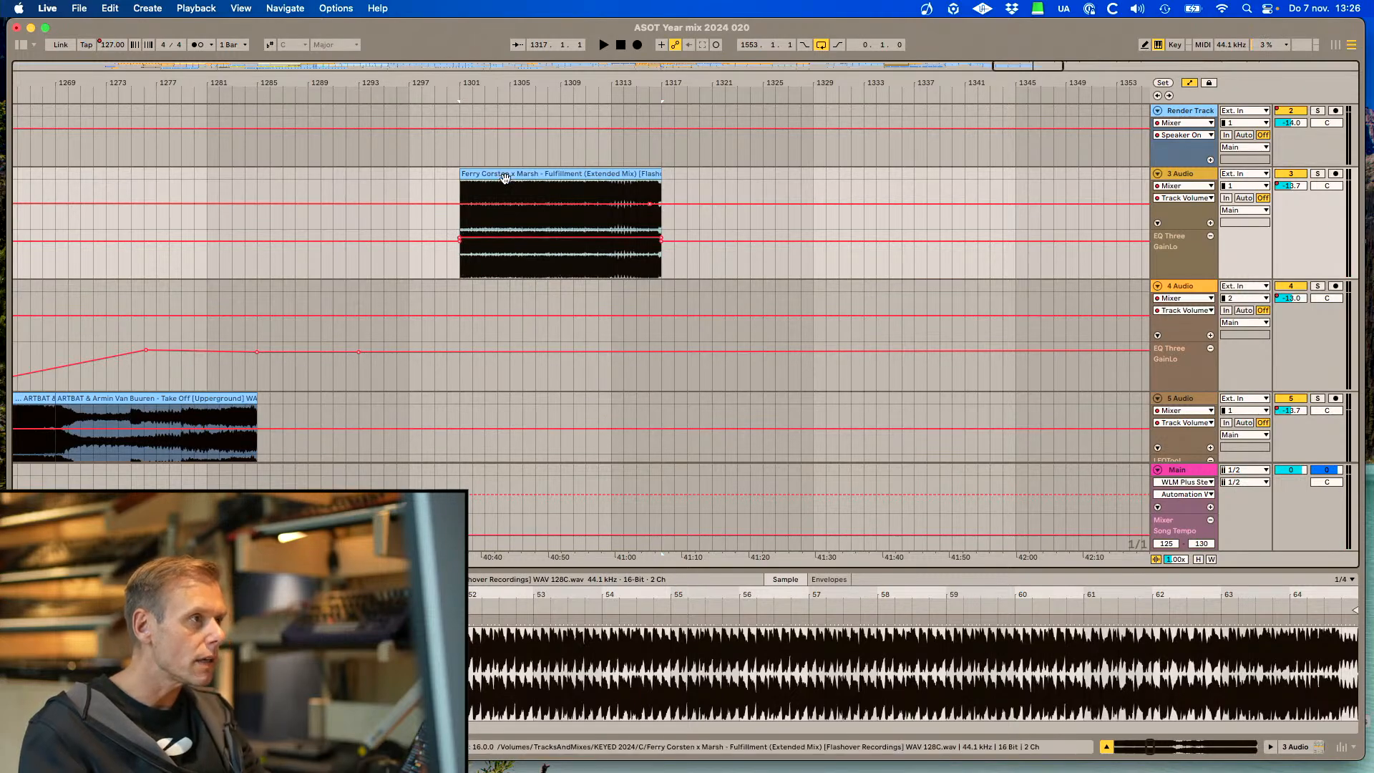
drag(511, 213, 511, 212)
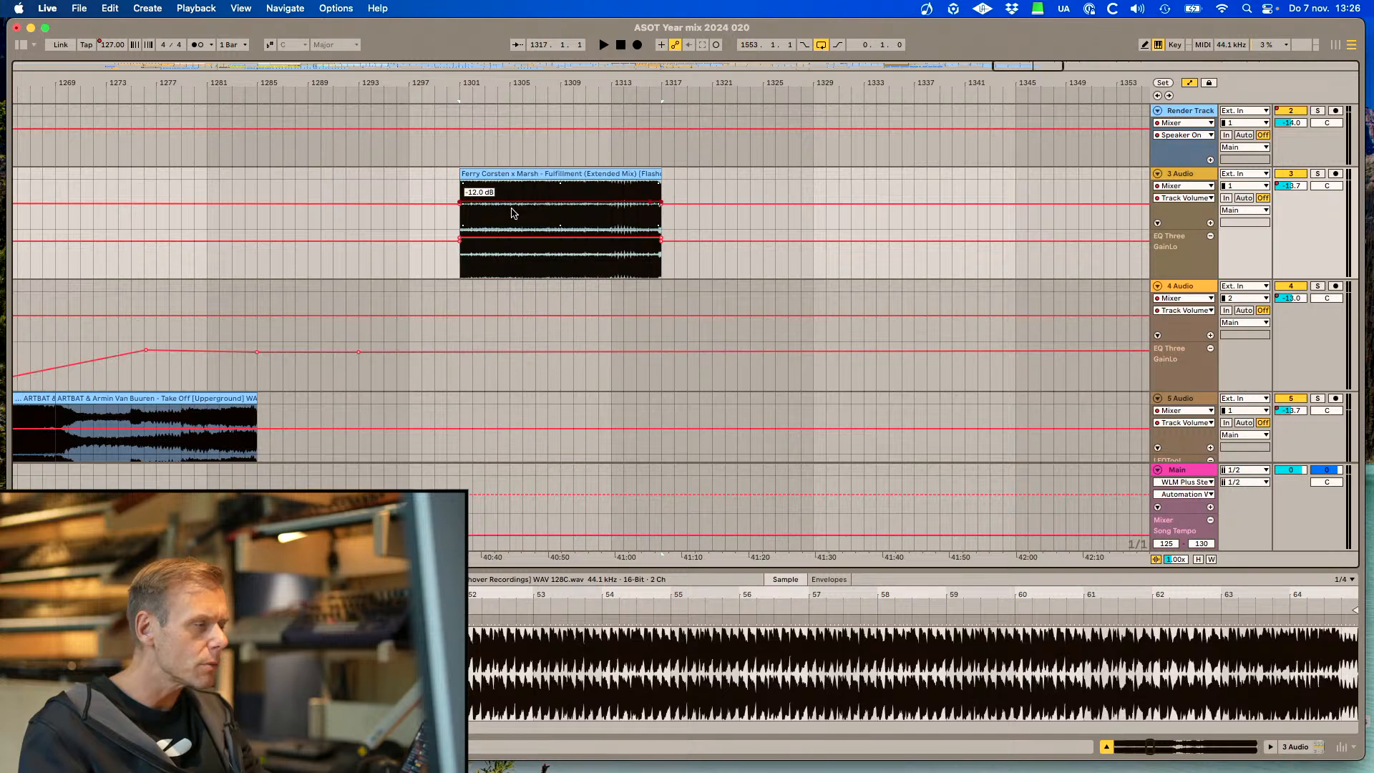
Deactivate the Drums Master clip that starts at bar 1301 and audition the transition from about bar 1300
scroll(521, 259, down, 10)
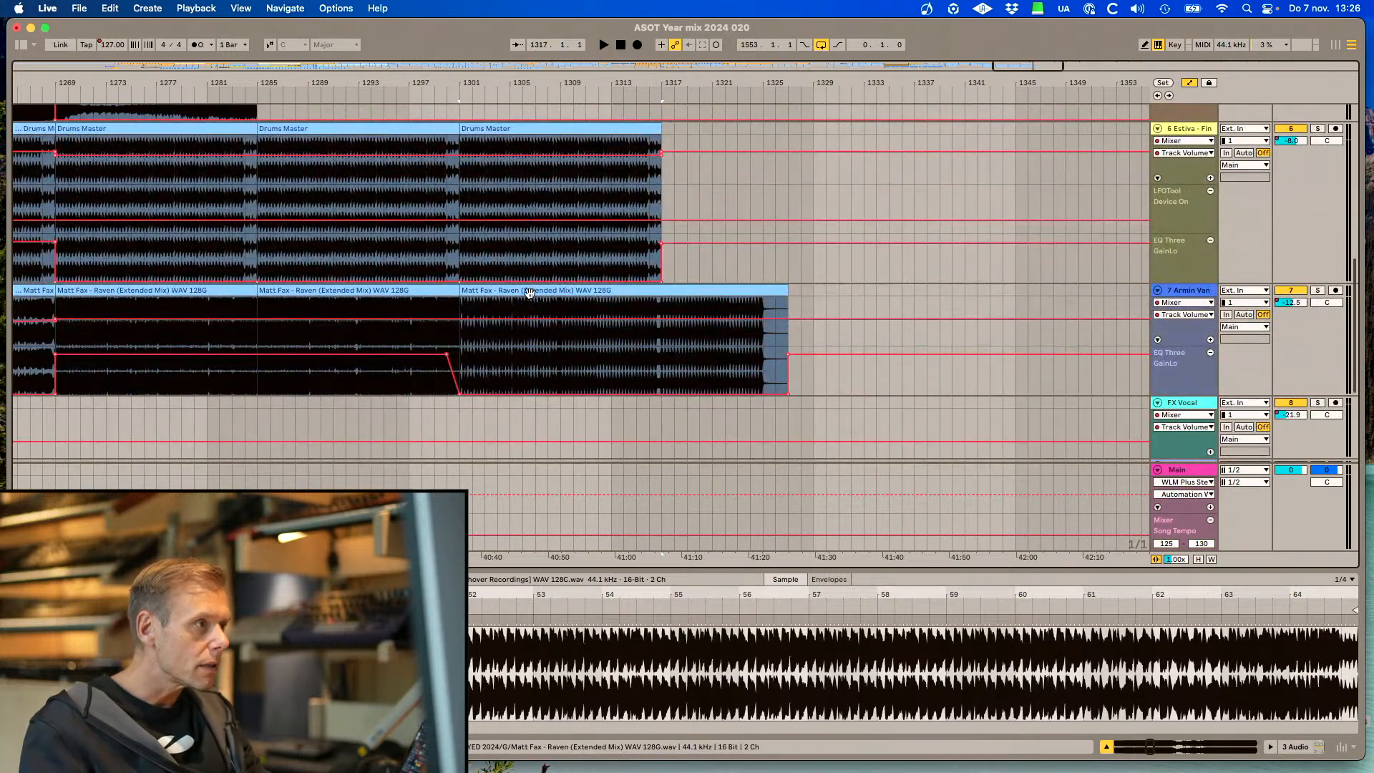
click(511, 143)
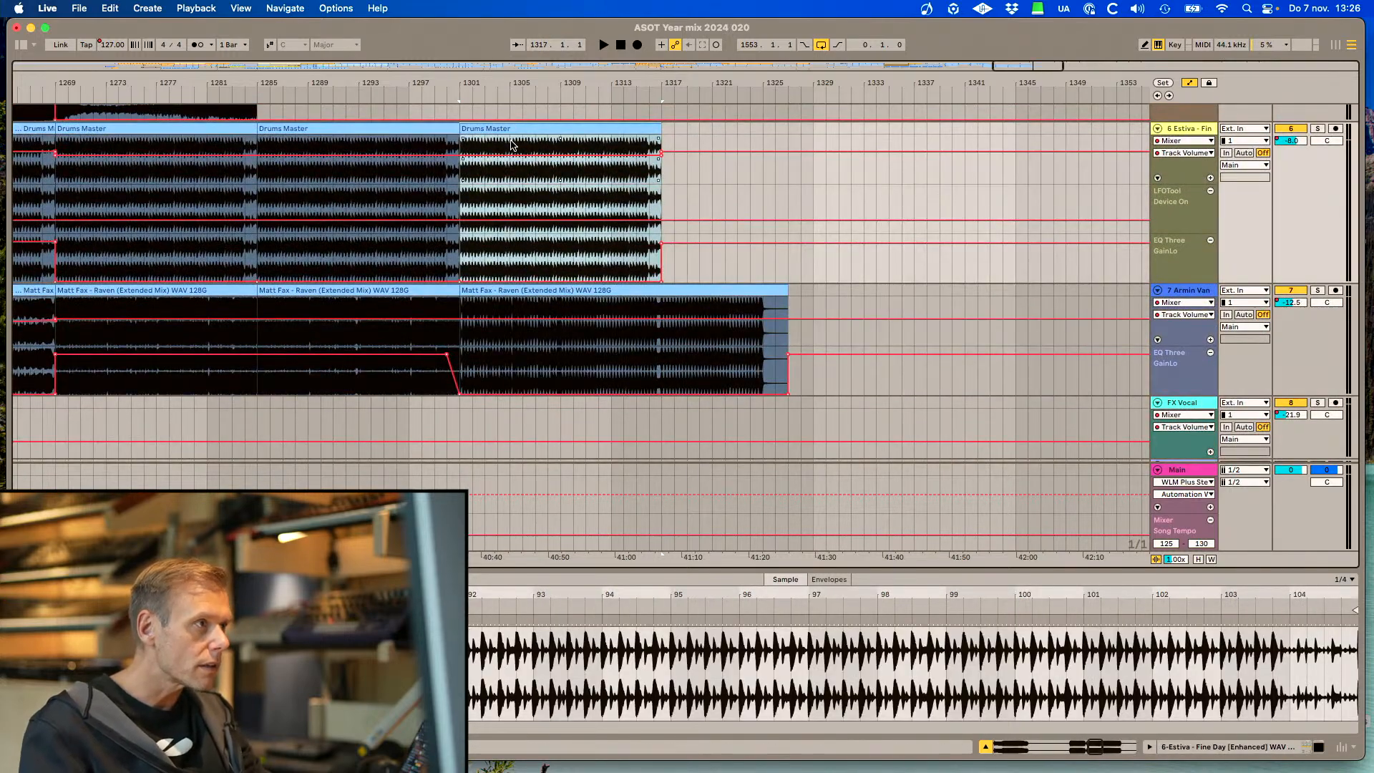
key(0)
click(446, 186)
key(space)
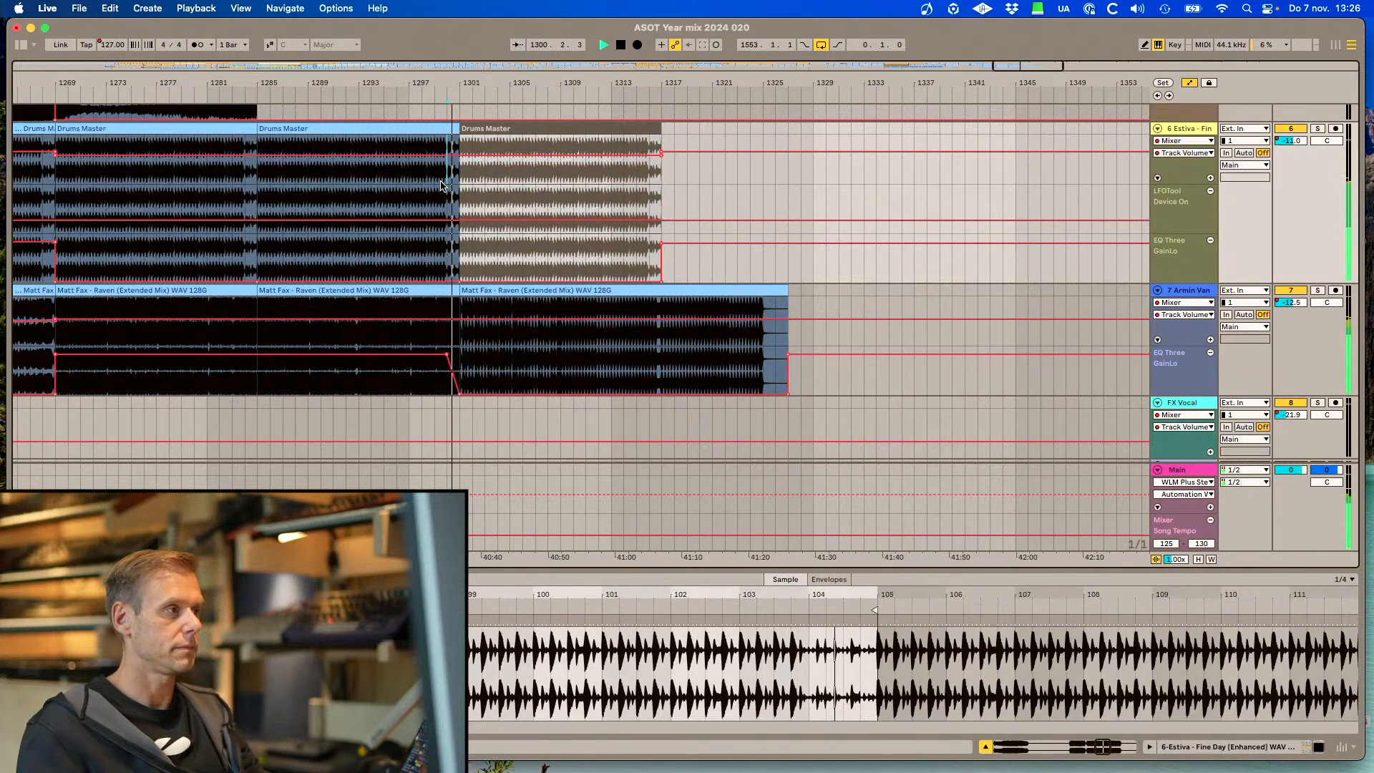
click(448, 355)
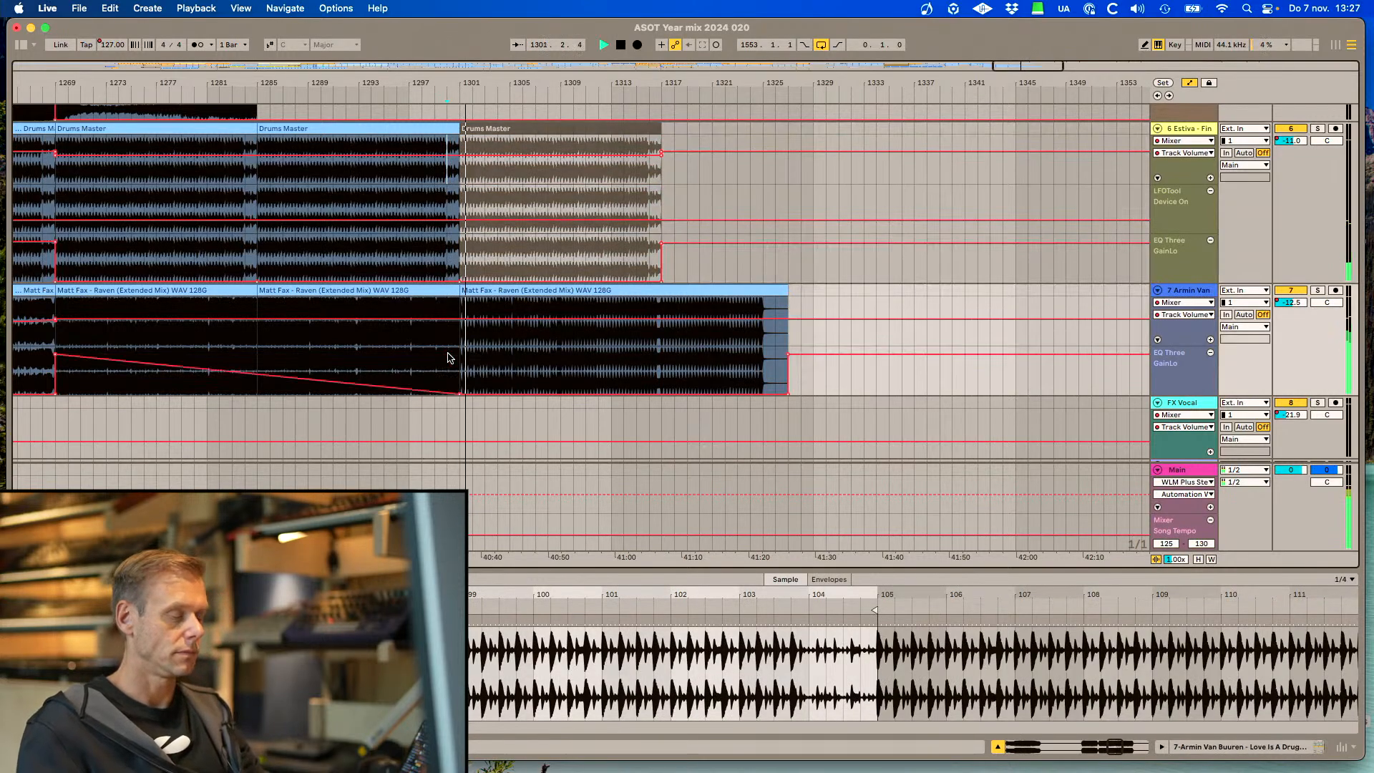
scroll(450, 358, up, 5)
key(space)
key(space)
scroll(447, 358, left, 8)
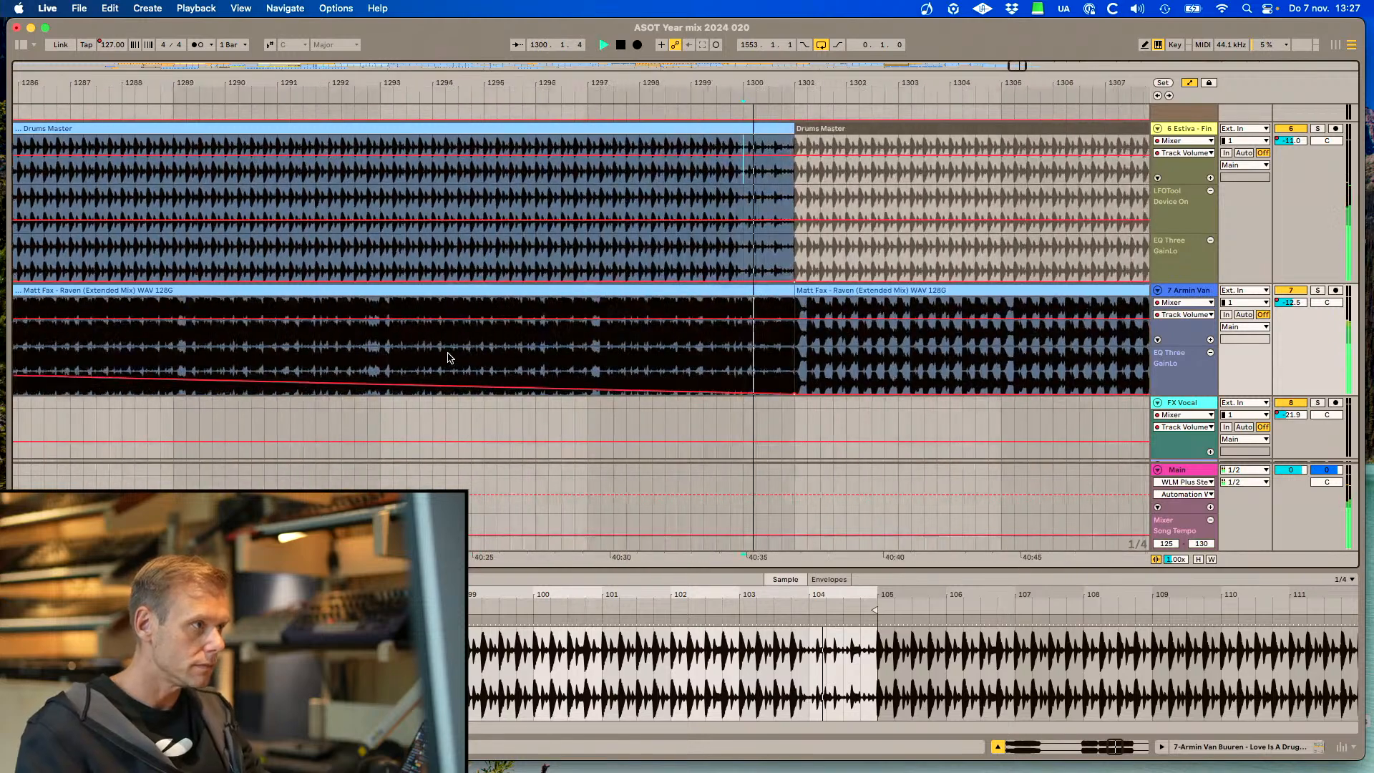
key(super+z)
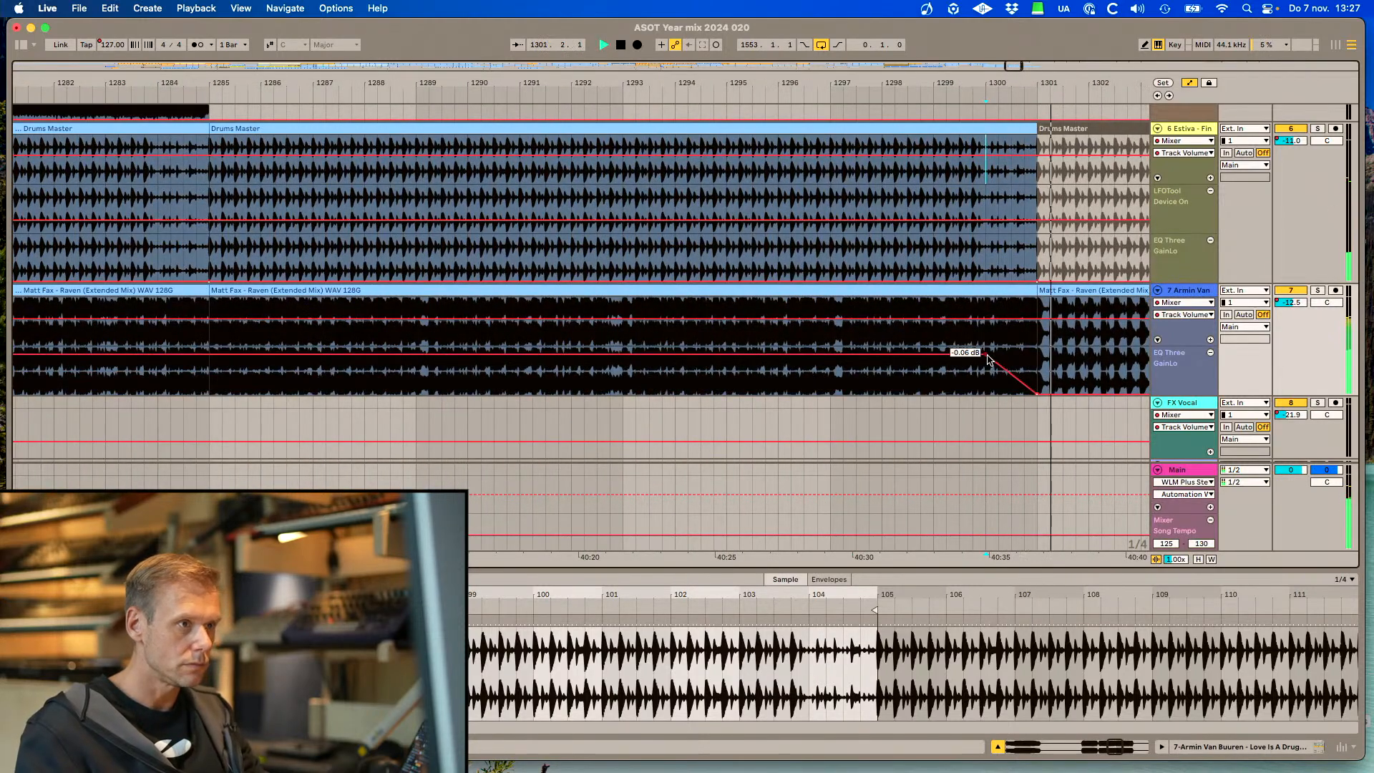
Move the start of Raven's GainLo drop to the last beat before bar 1301 and audition it from about bar 1299
drag(985, 355, 1024, 355)
click(973, 372)
key(space)
key(space)
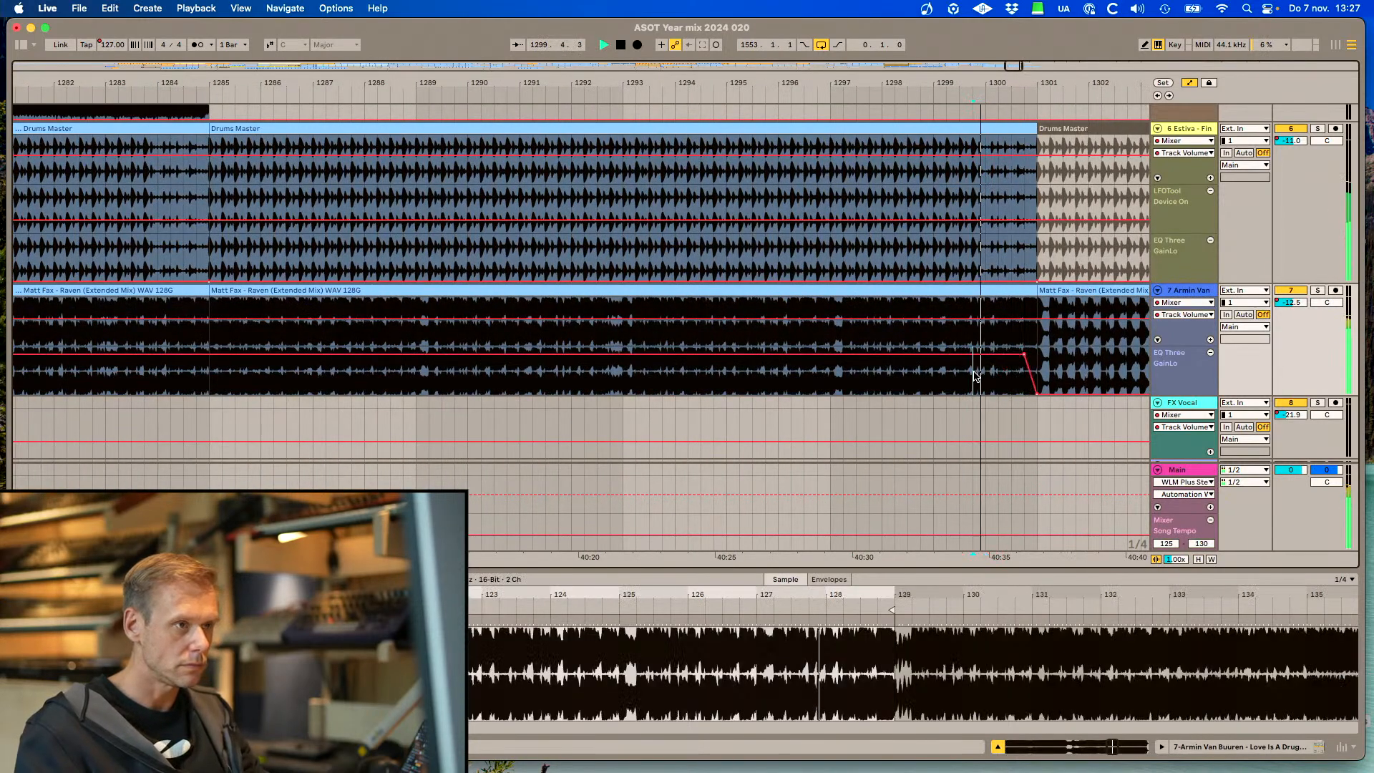
scroll(965, 350, right, 10)
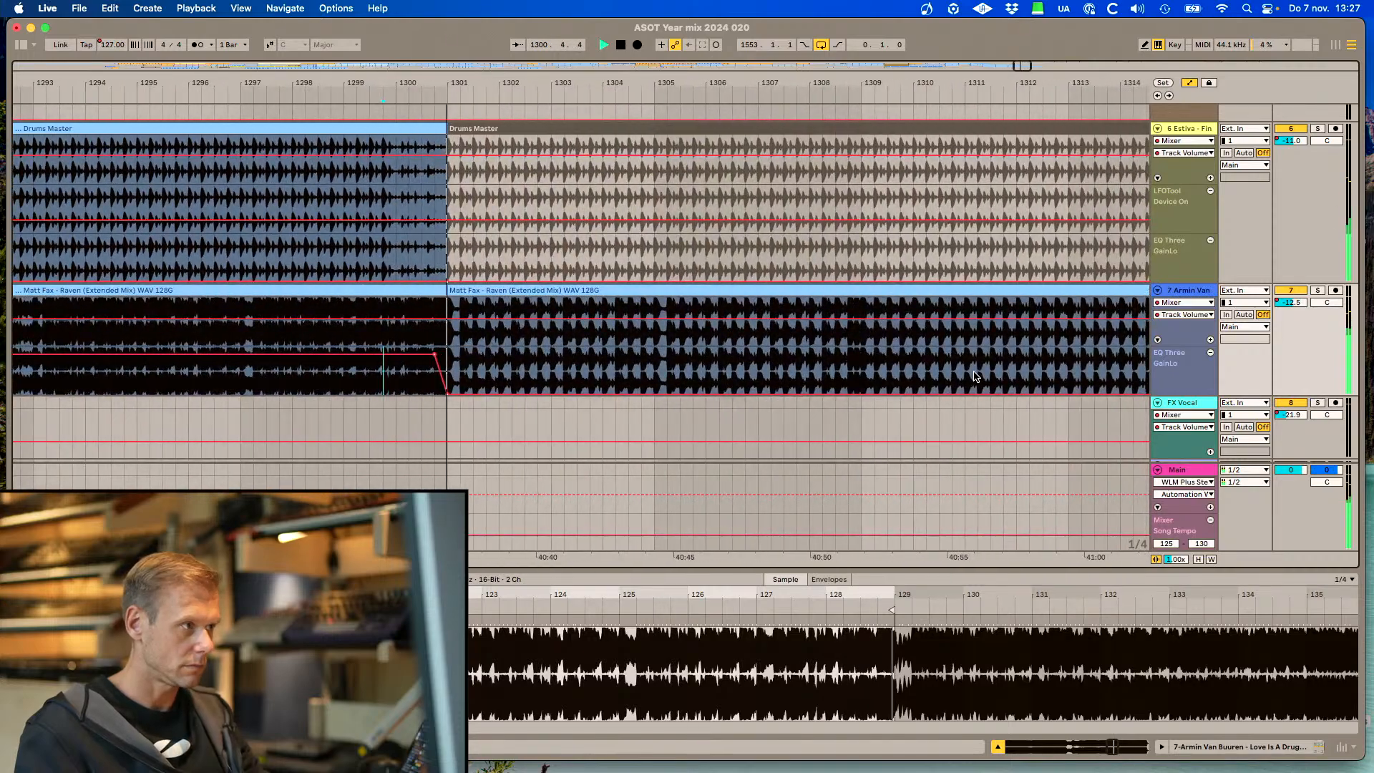
Remove the track volume and GainLo breakpoints at the end of the Fulfillment clip on 3 Audio at bar 1317
drag(1026, 65, 1026, 36)
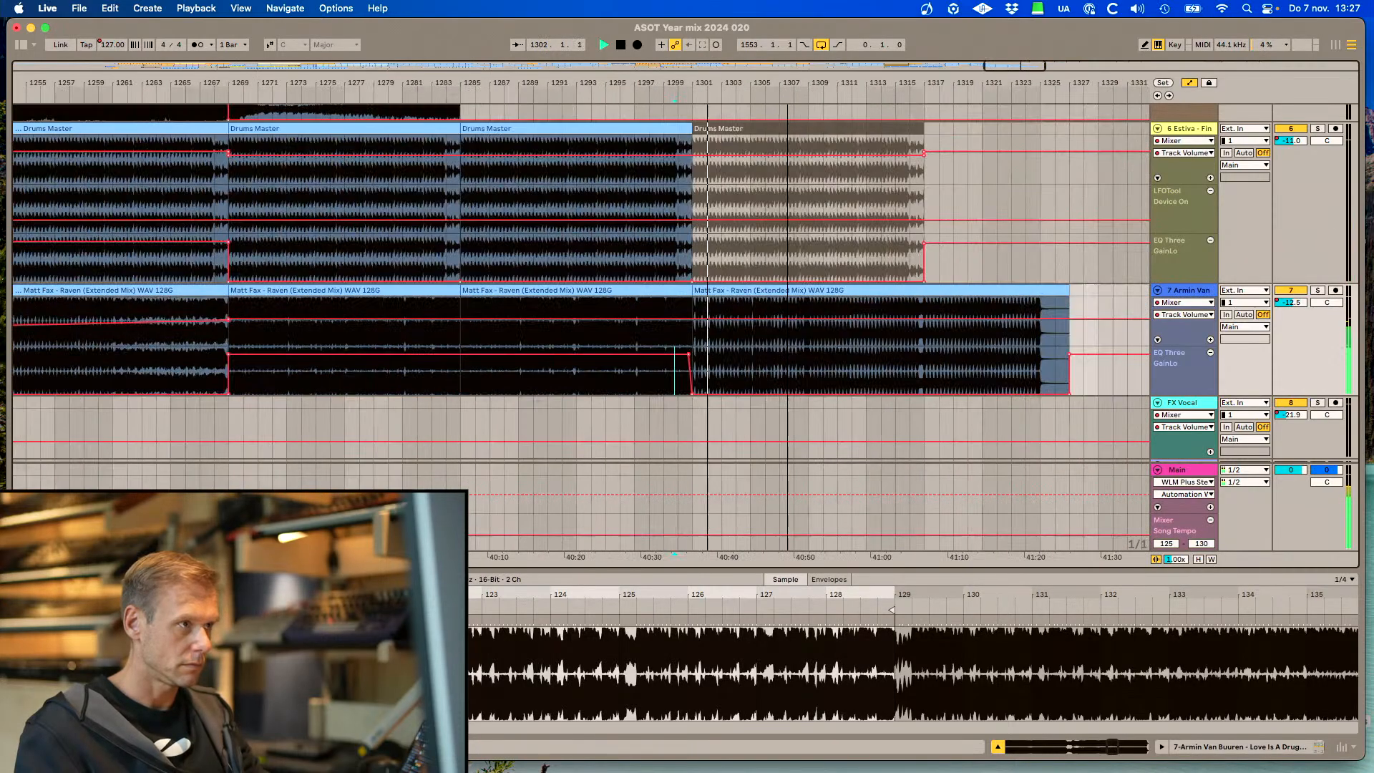
scroll(825, 349, right, 5)
scroll(823, 349, up, 10)
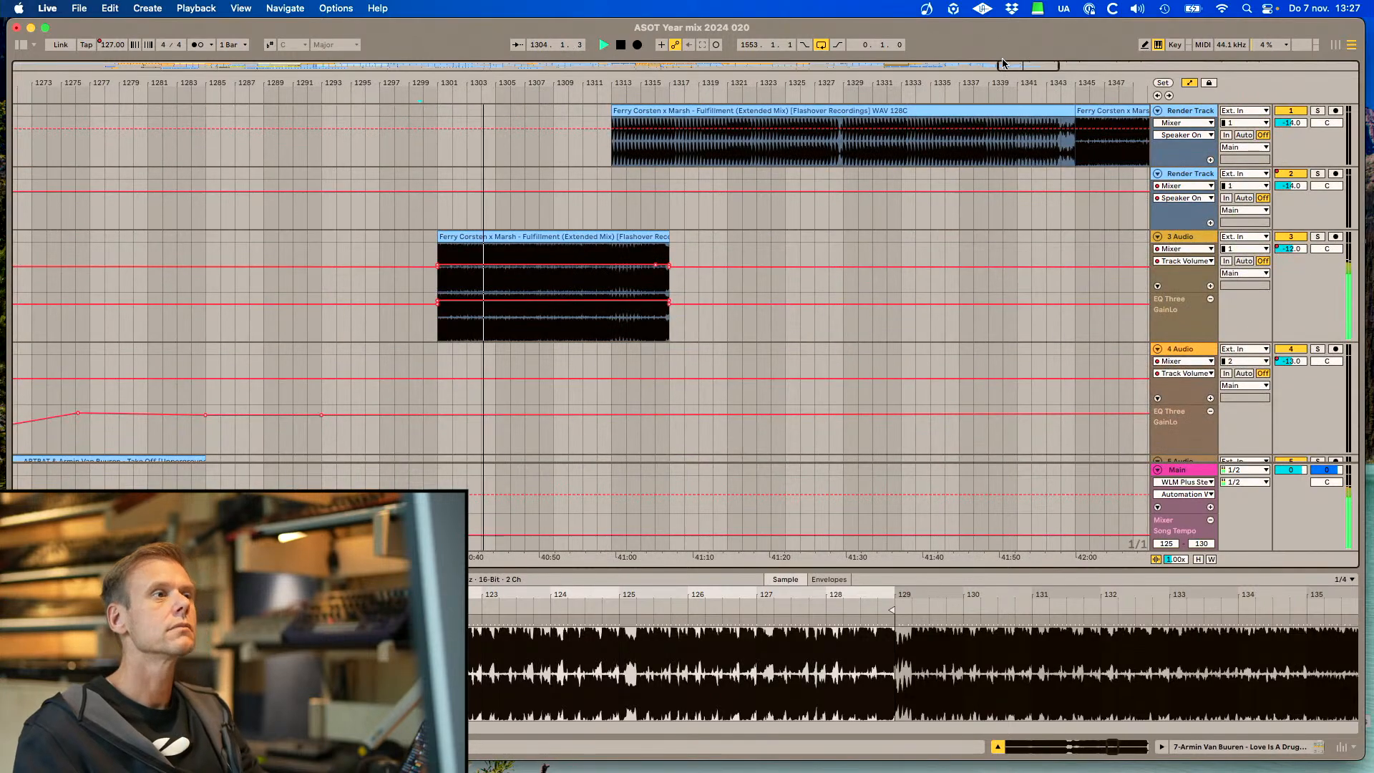
drag(1005, 66, 1004, 65)
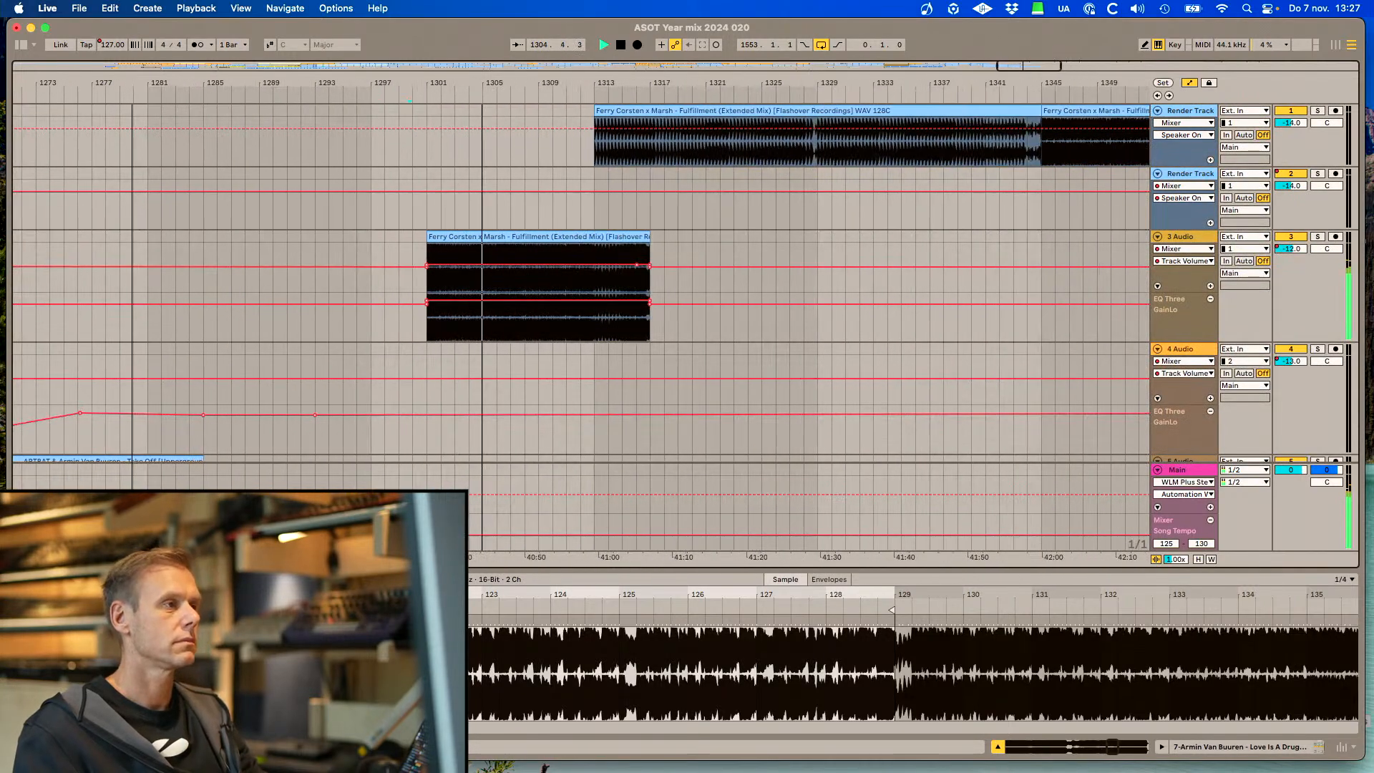
click(651, 268)
drag(650, 266, 650, 300)
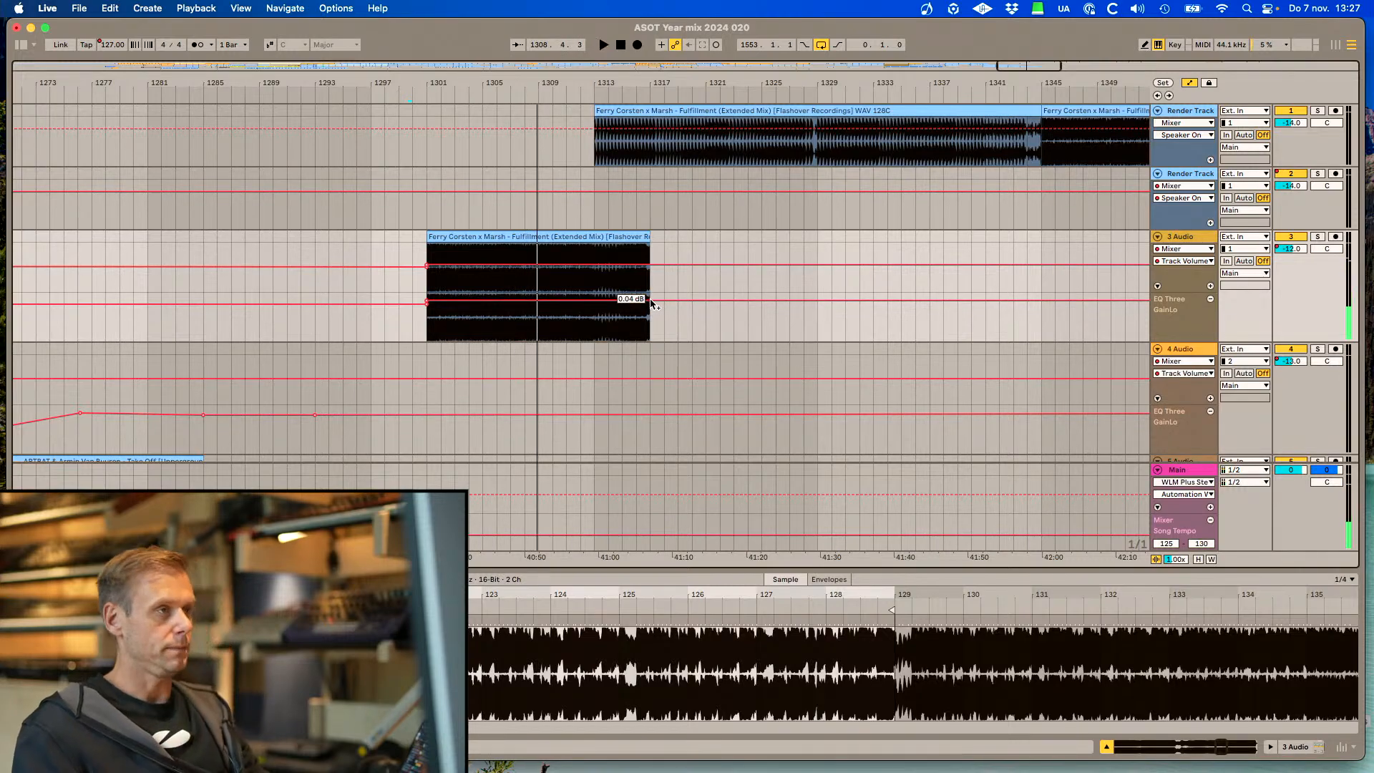
Audition Fulfillment on the render track from bar 1505
scroll(650, 304, right, 15)
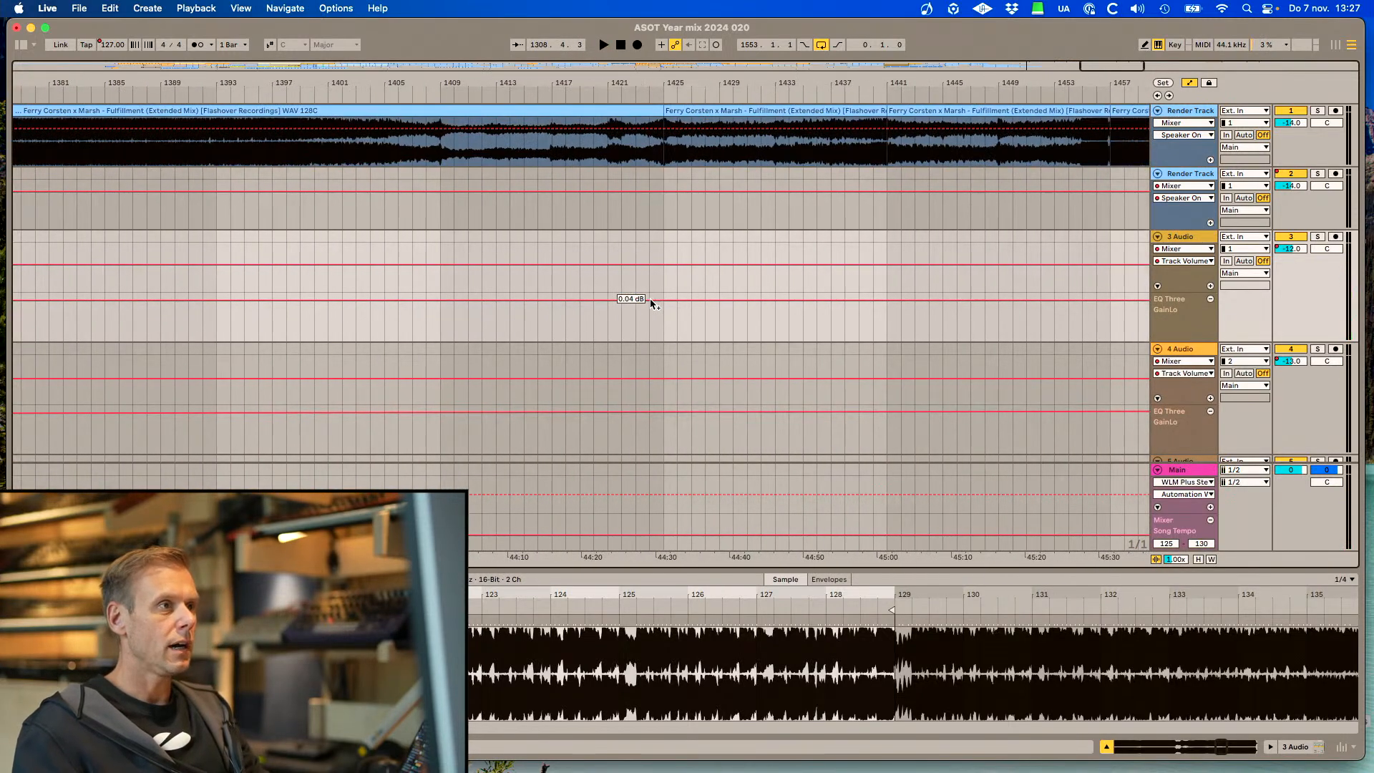
drag(403, 83, 404, 104)
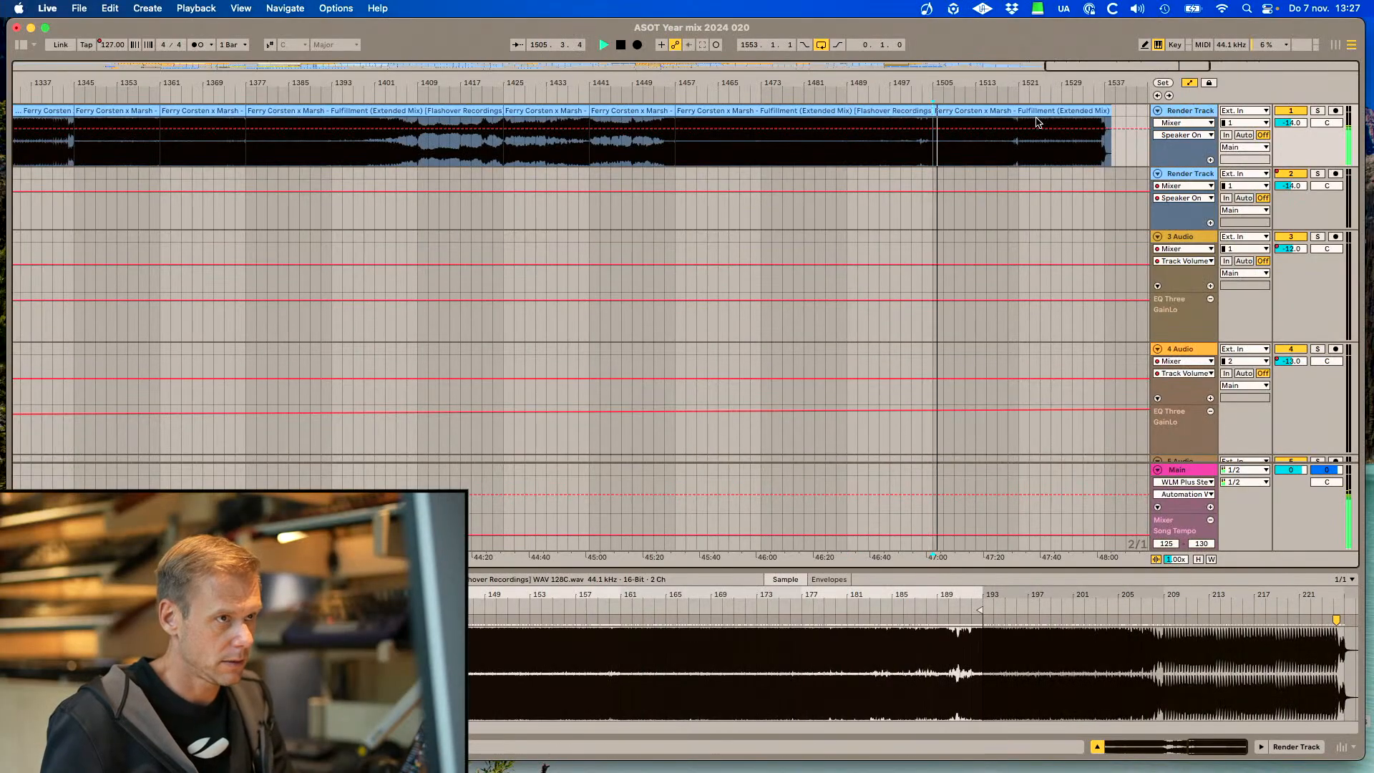
key(space)
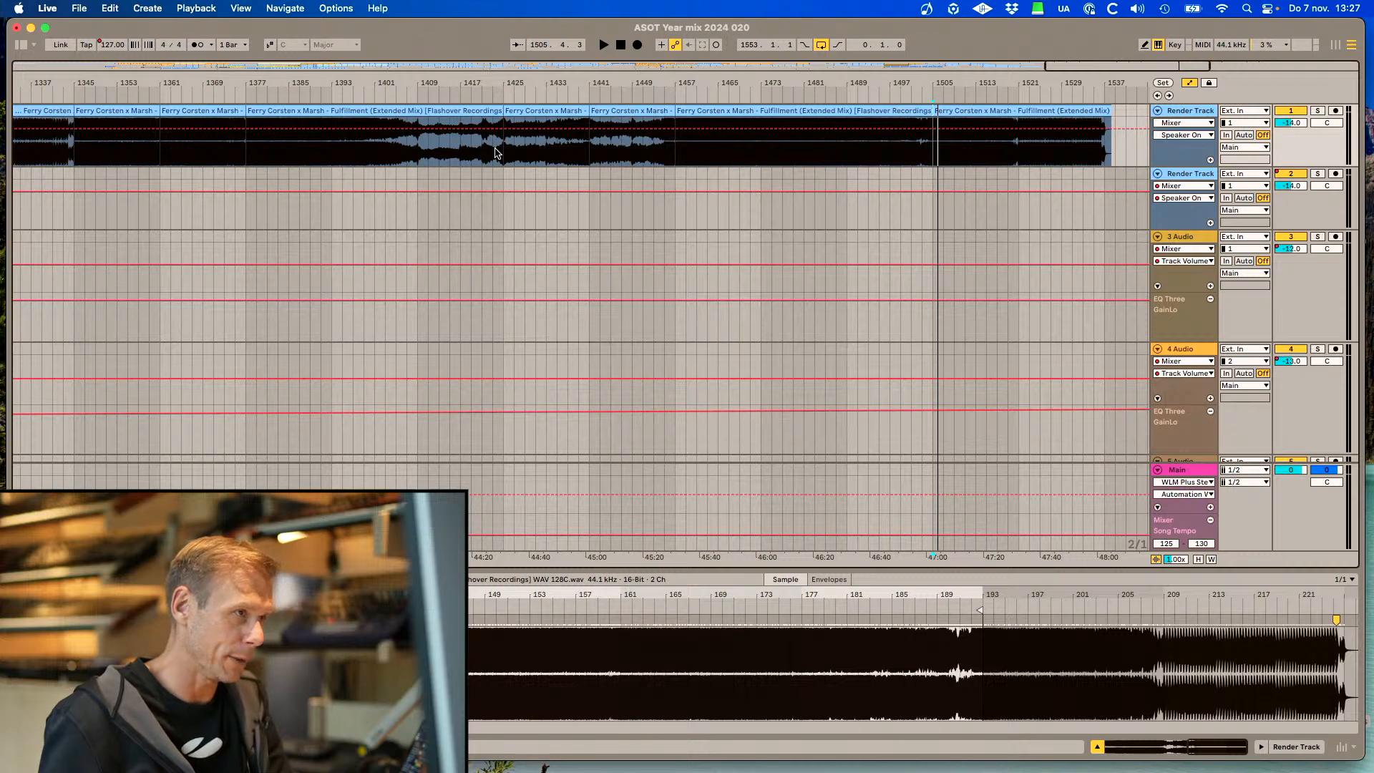
click(613, 109)
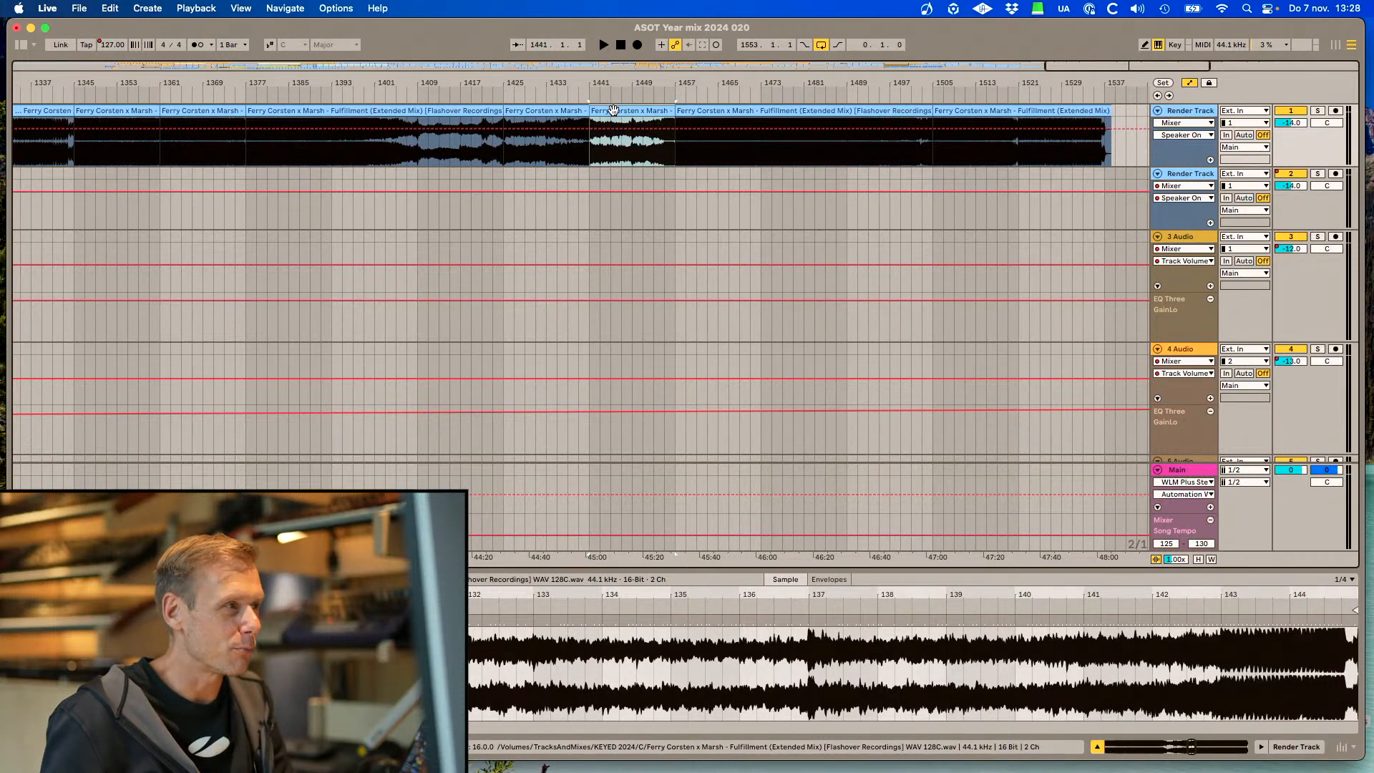
click(577, 109)
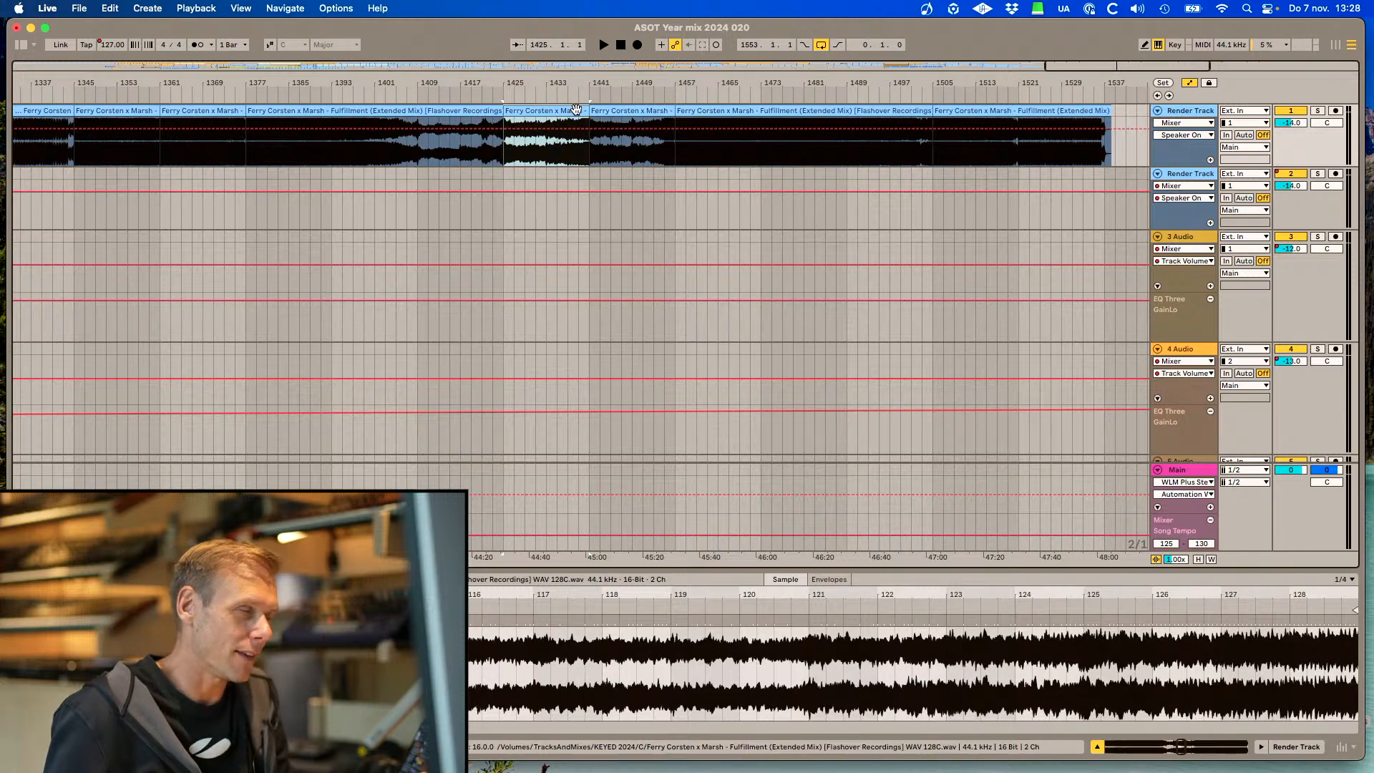
scroll(618, 212, left, 10)
scroll(618, 212, down, 5)
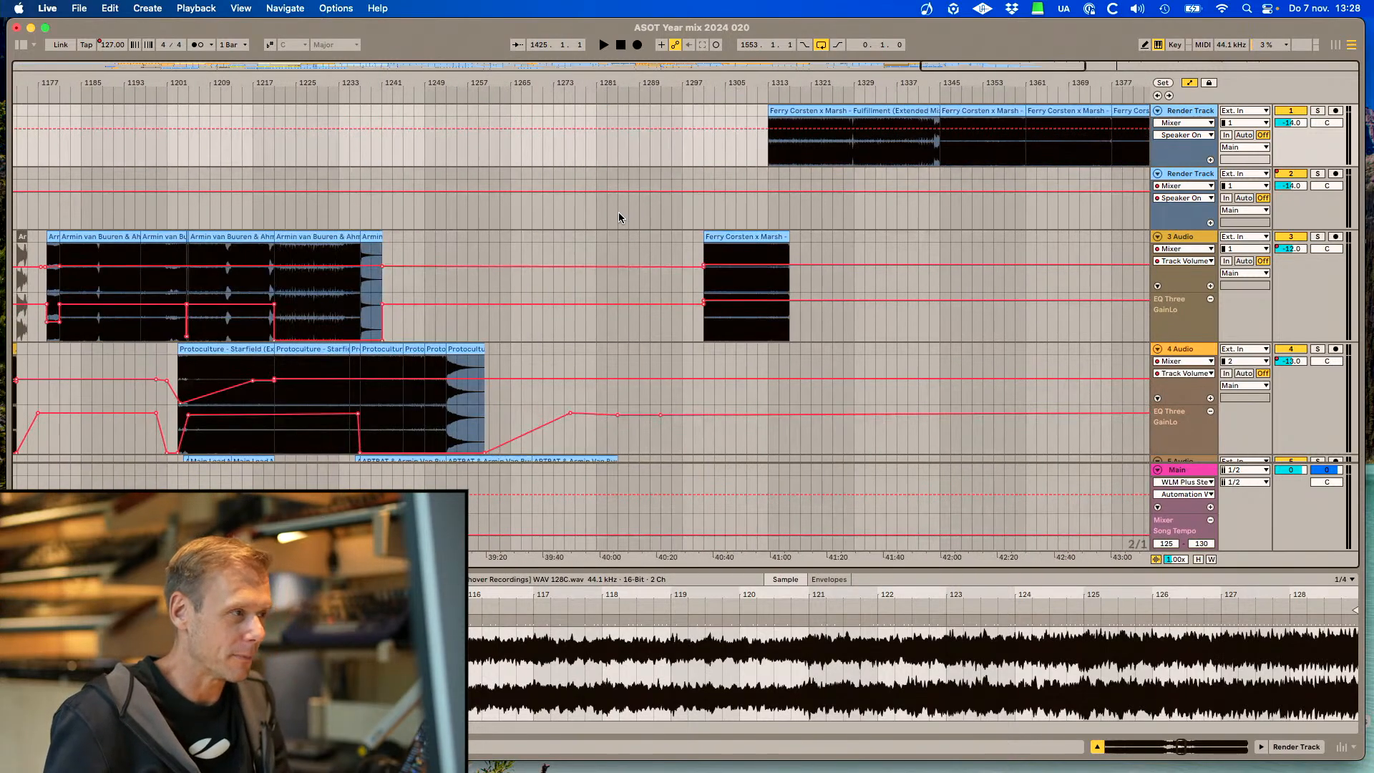
scroll(618, 215, up, 3)
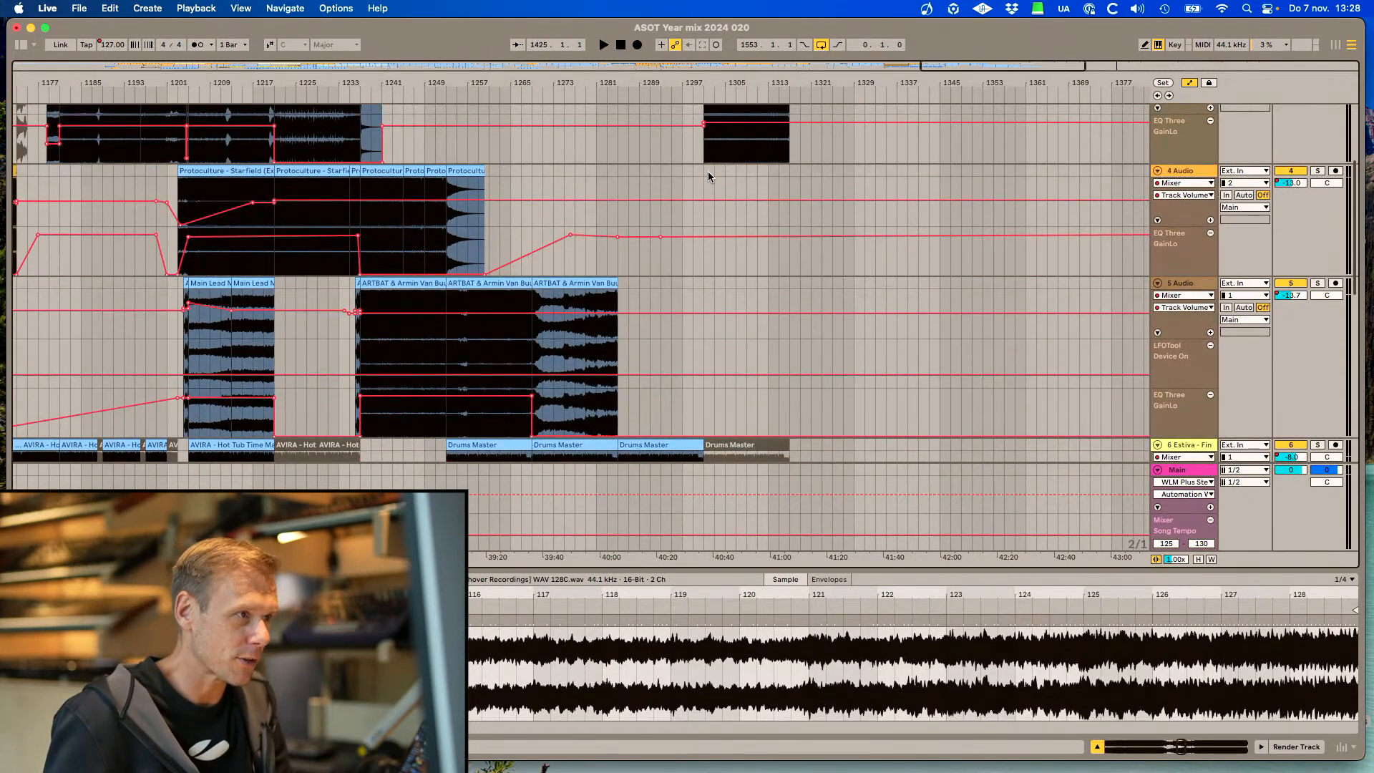
click(704, 175)
key(super+v)
Copy the Fulfillment section between bars 1425 and 1441 onto the 4 Audio track at bar 1301, replacing the clip there
scroll(878, 214, up, 5)
scroll(878, 214, right, 2)
scroll(878, 217, right, 6)
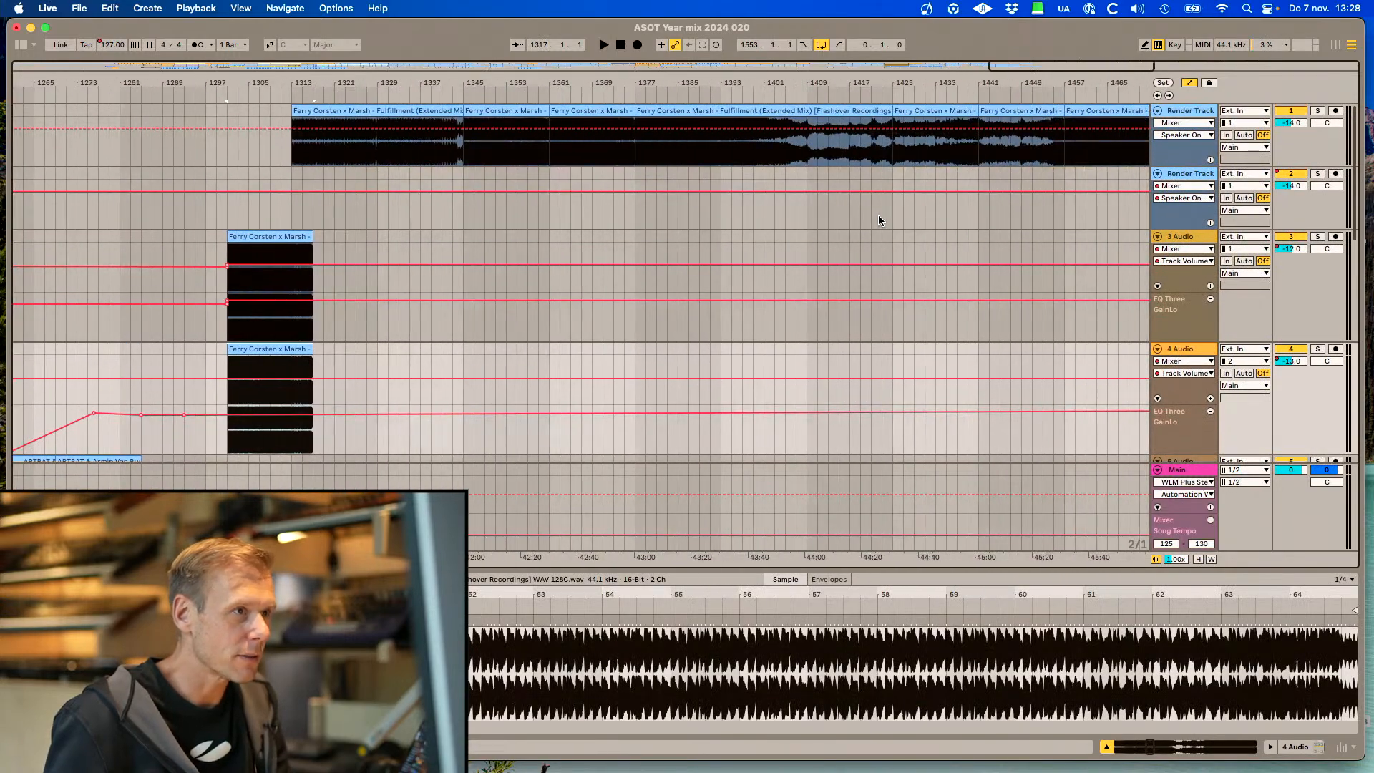
scroll(616, 291, left, 7)
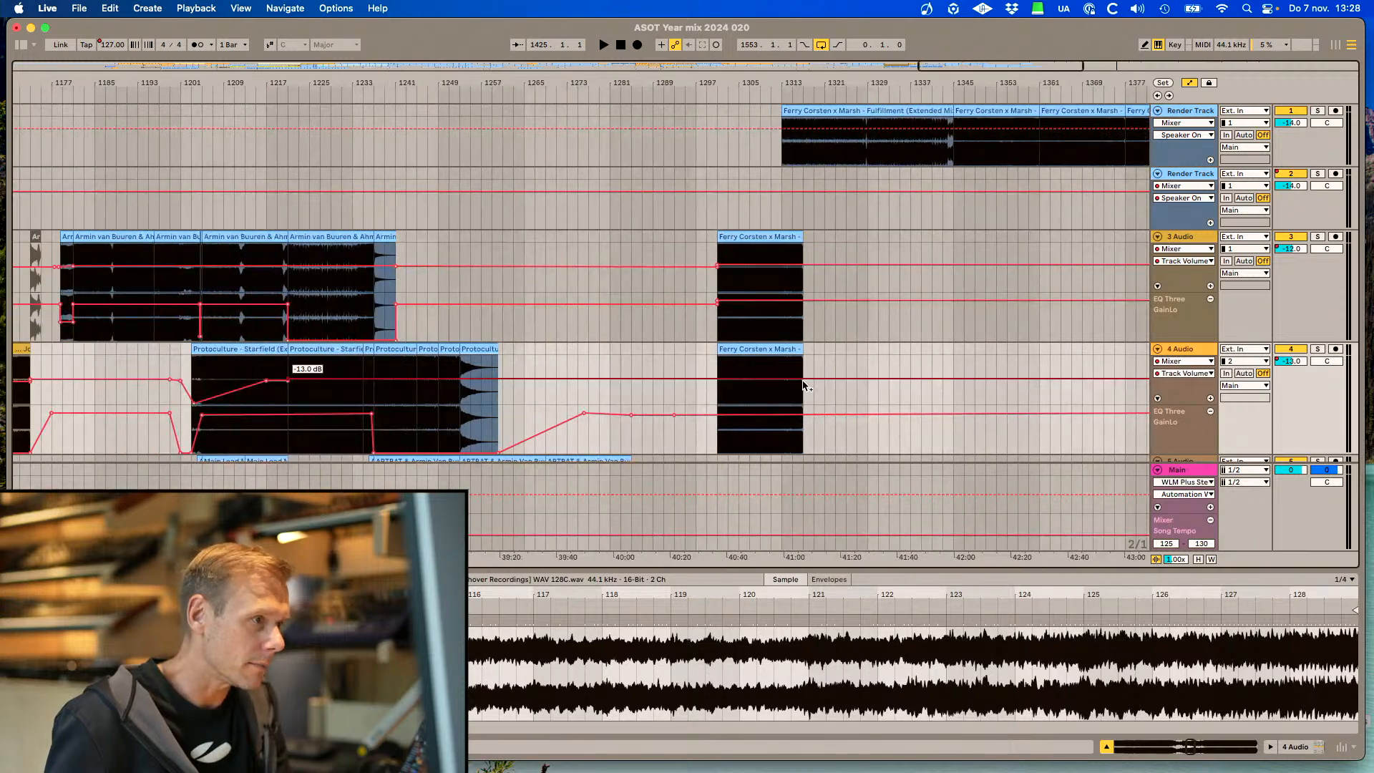
click(771, 351)
scroll(661, 376, right, 4)
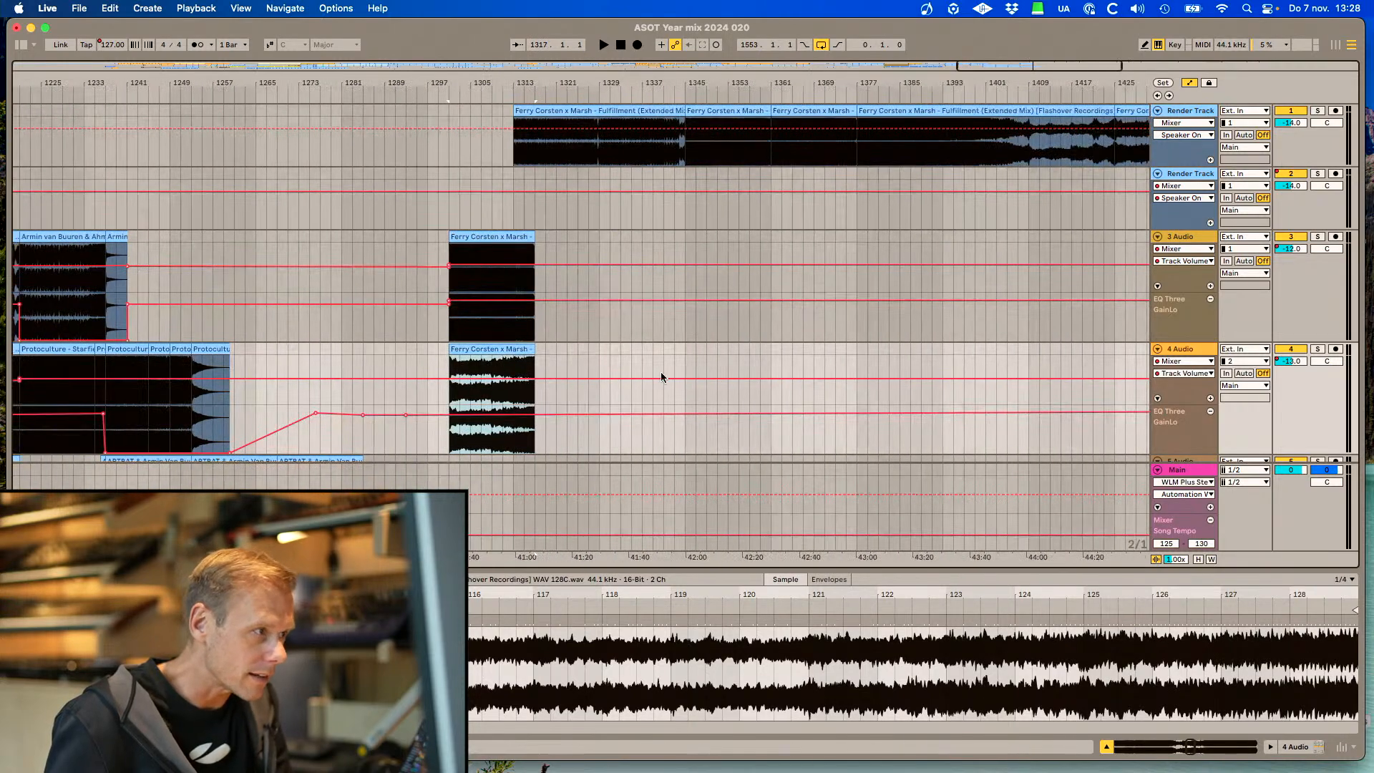
Dip the 4 Audio volume automation from bar 1297 to 1301, fade it in to bar 1317, and lower GainLo over the Fulfillment clip
click(428, 378)
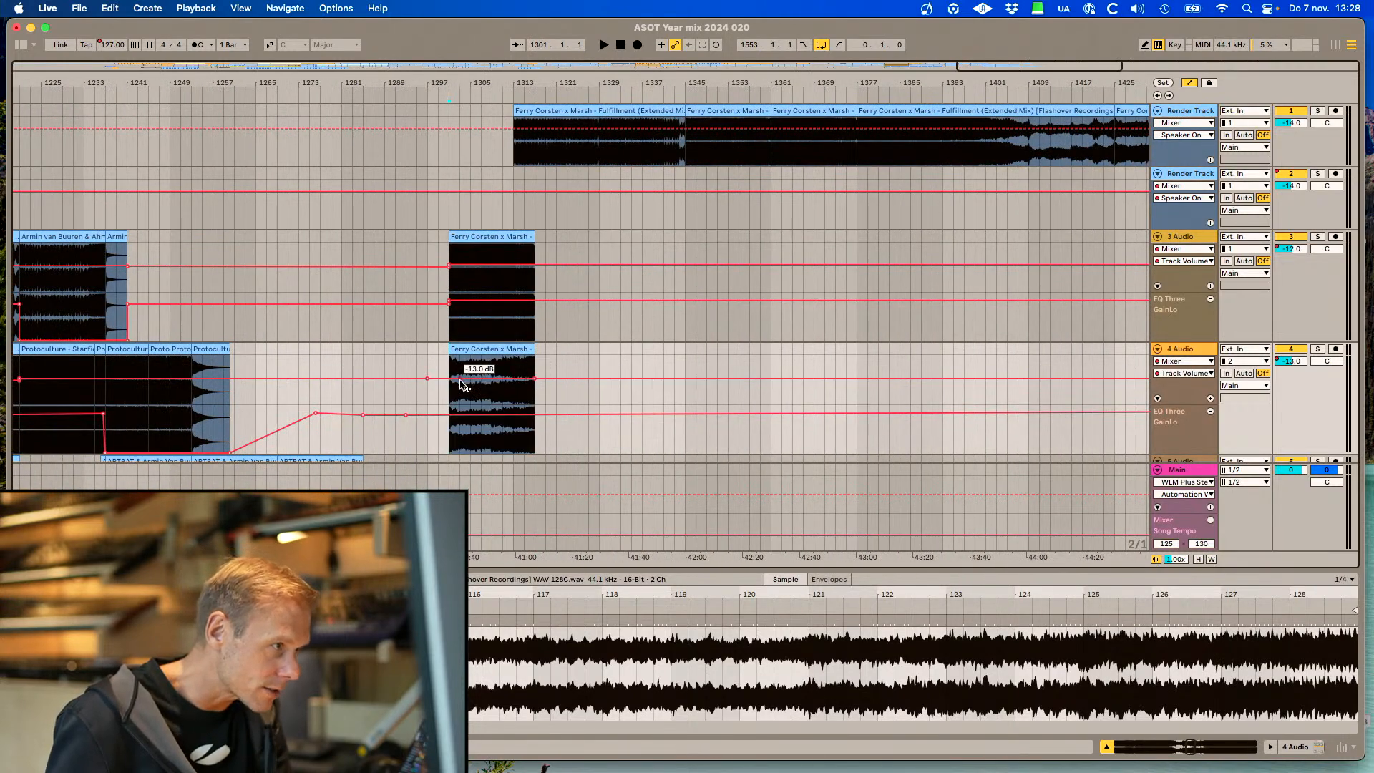
drag(449, 380, 449, 384)
key(space)
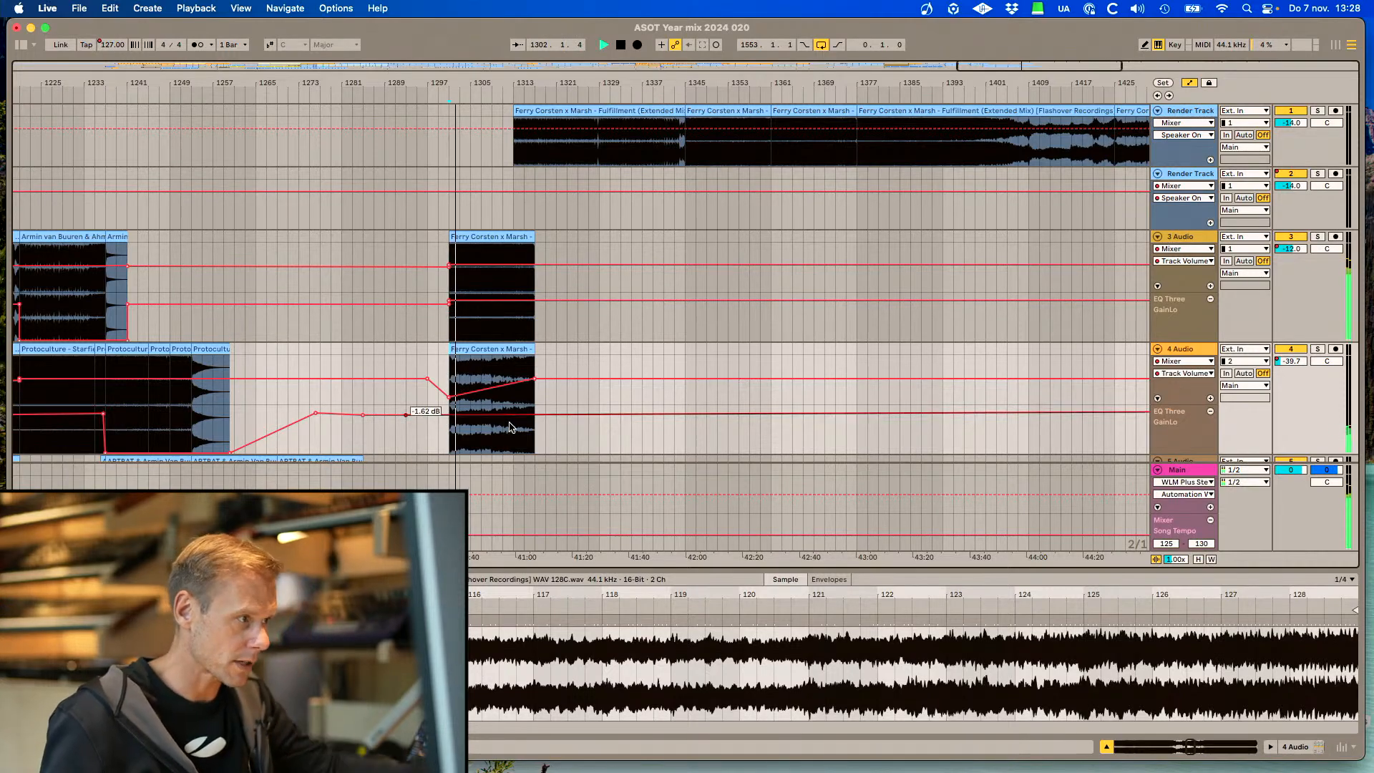
click(496, 348)
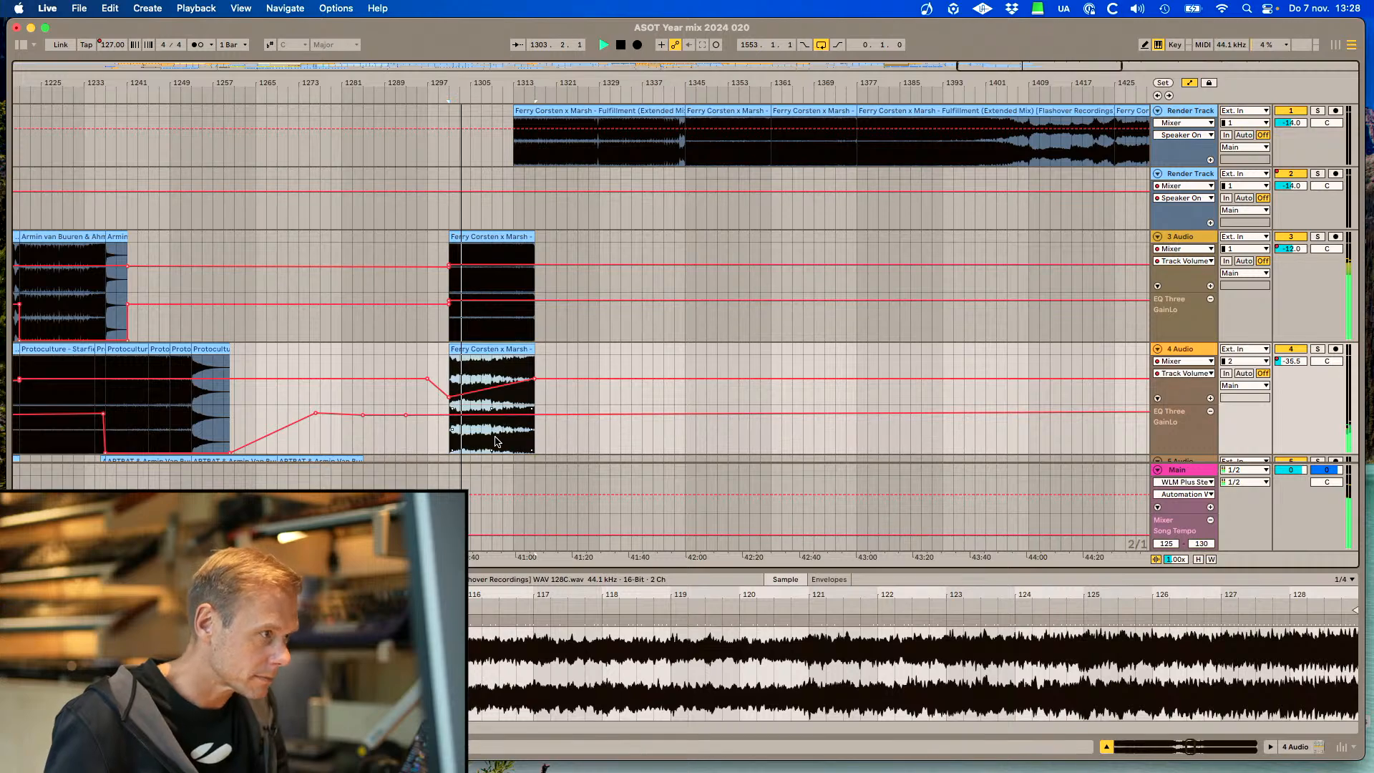
drag(496, 415, 495, 449)
Copy the Fulfillment section between bars 1457 and 1505 and paste it onto the 3 Audio track at bar 1317
scroll(659, 331, right, 15)
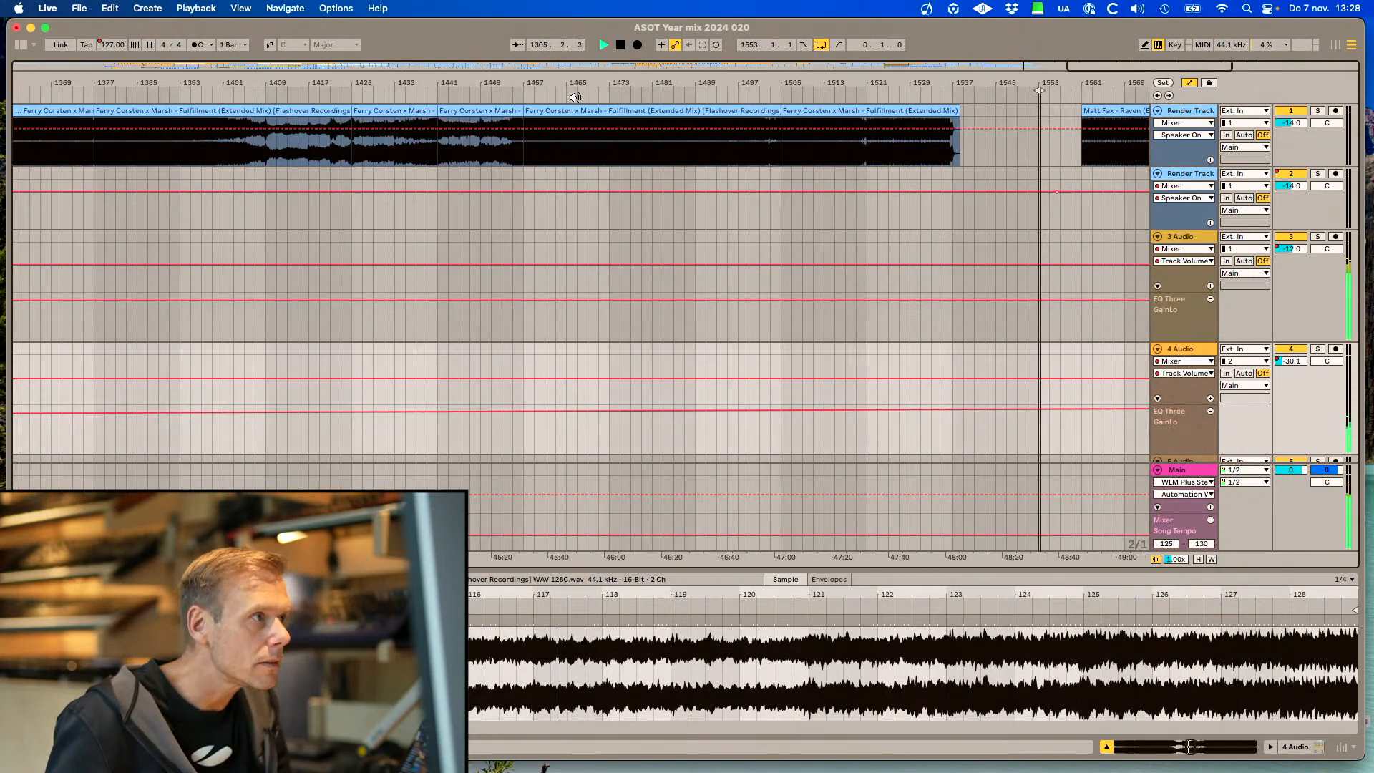
click(573, 111)
scroll(606, 202, left, 8)
scroll(606, 202, left, 5)
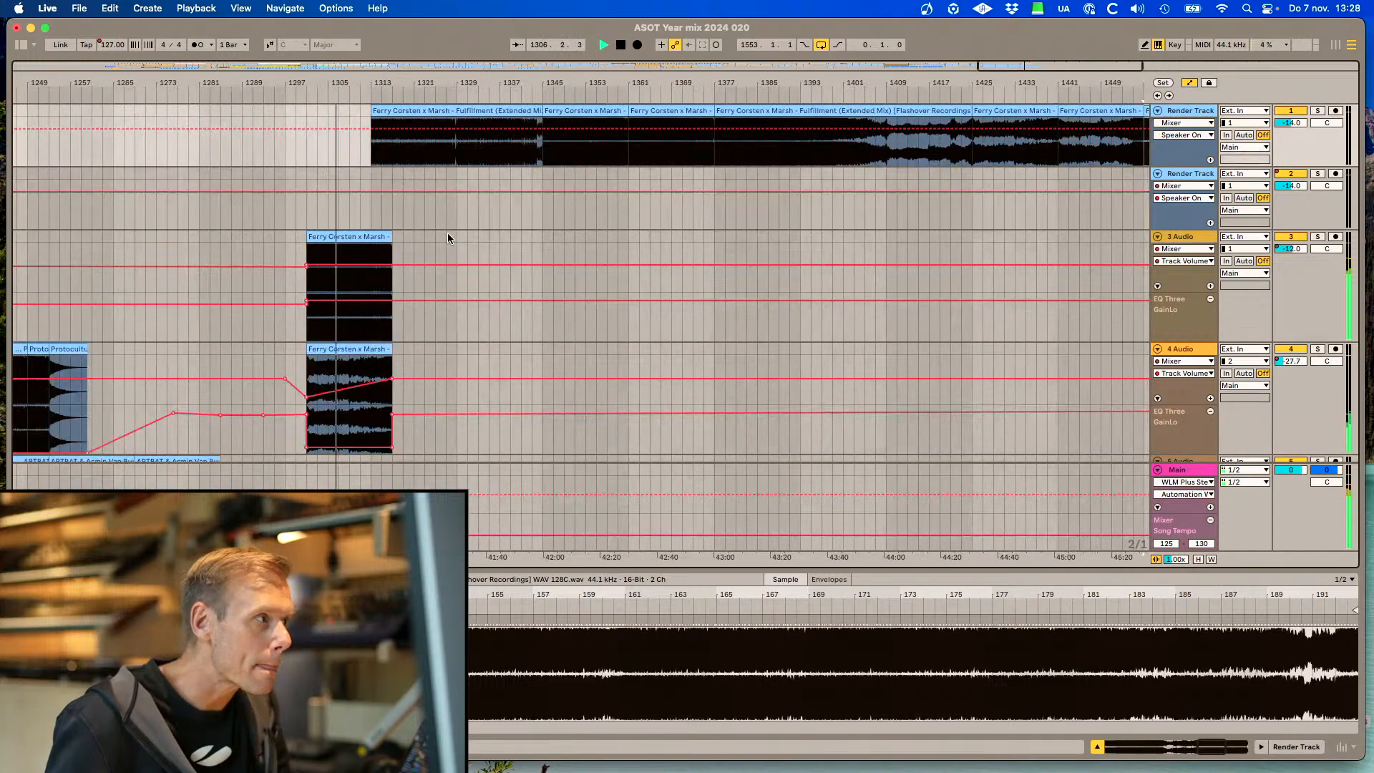
click(391, 238)
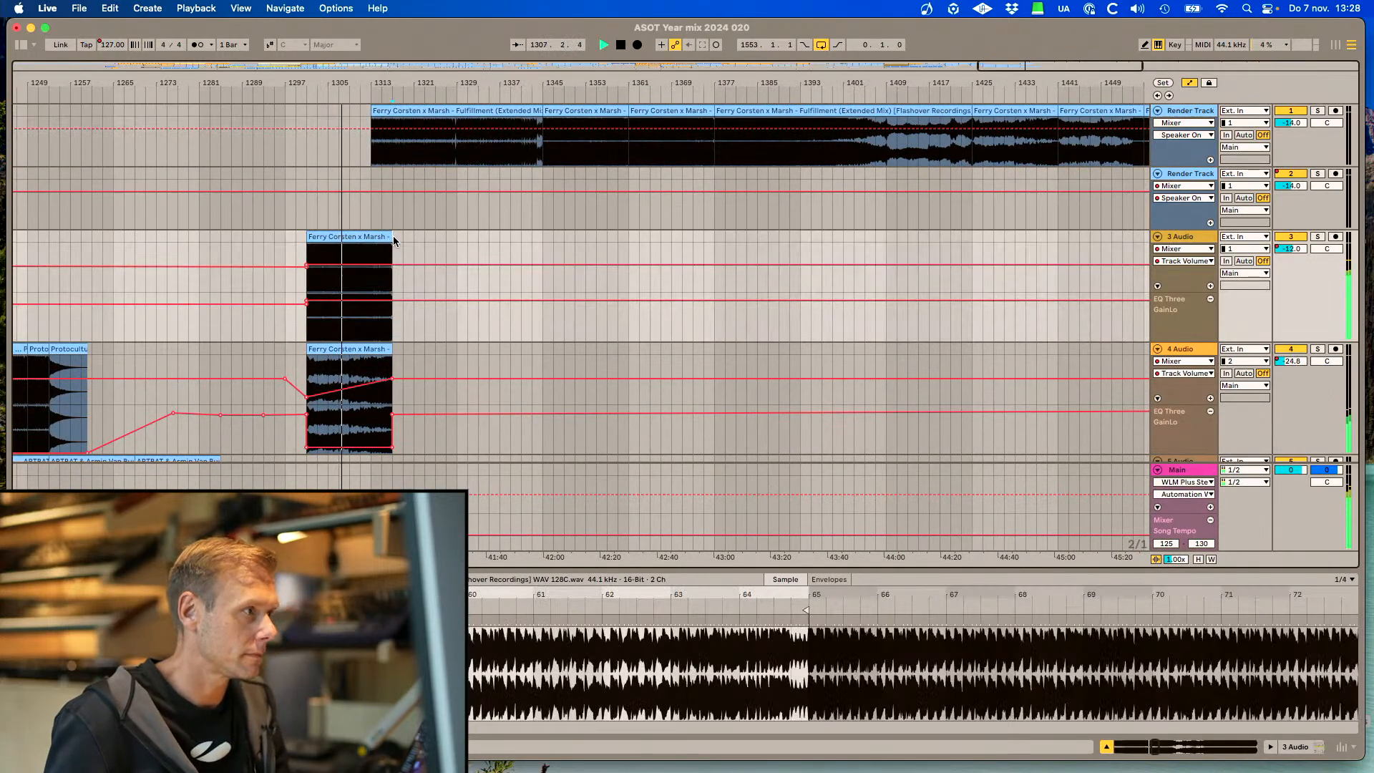
key(cmd+v)
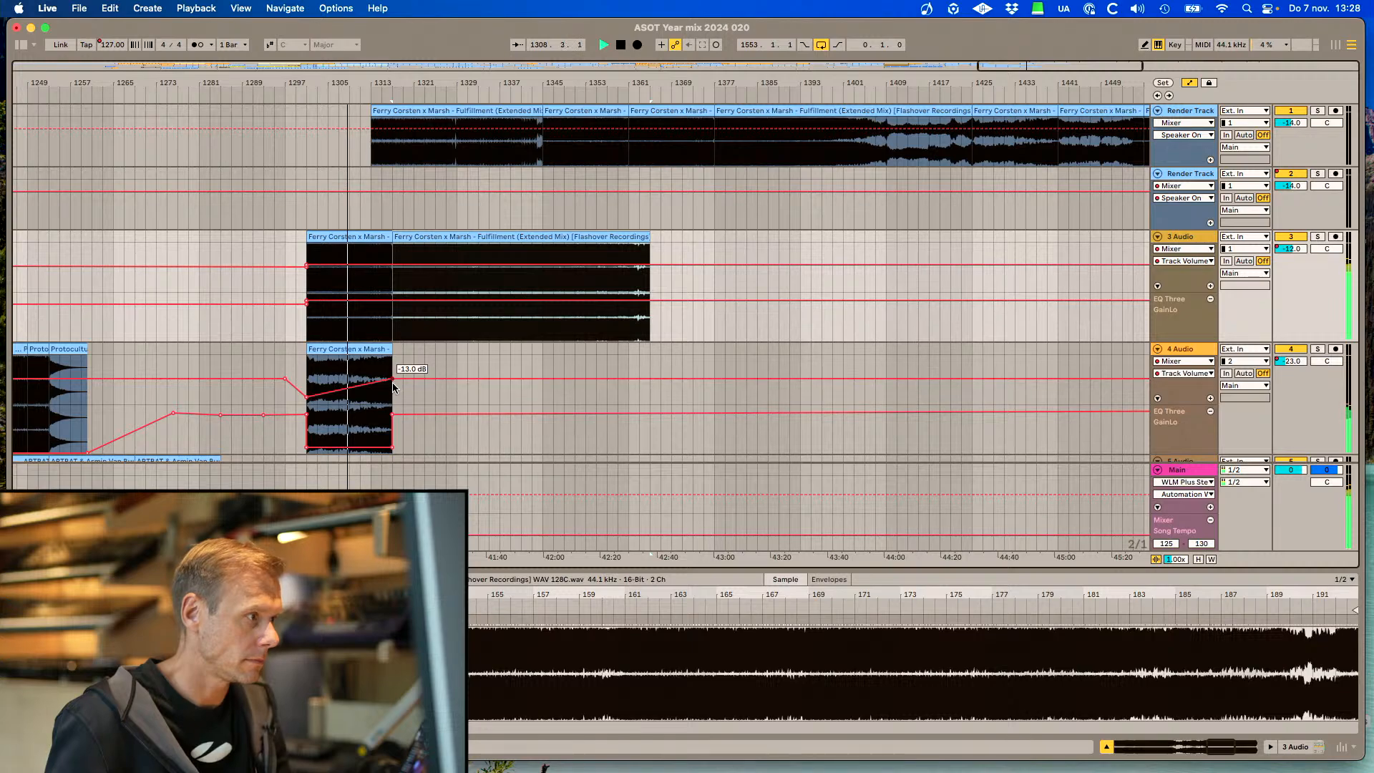
Make GainLo rise across the 4 Audio Fulfillment clip to bar 1317 and raise the track volume from there to -11.3 dB
click(393, 451)
drag(392, 451, 393, 434)
drag(408, 379, 408, 377)
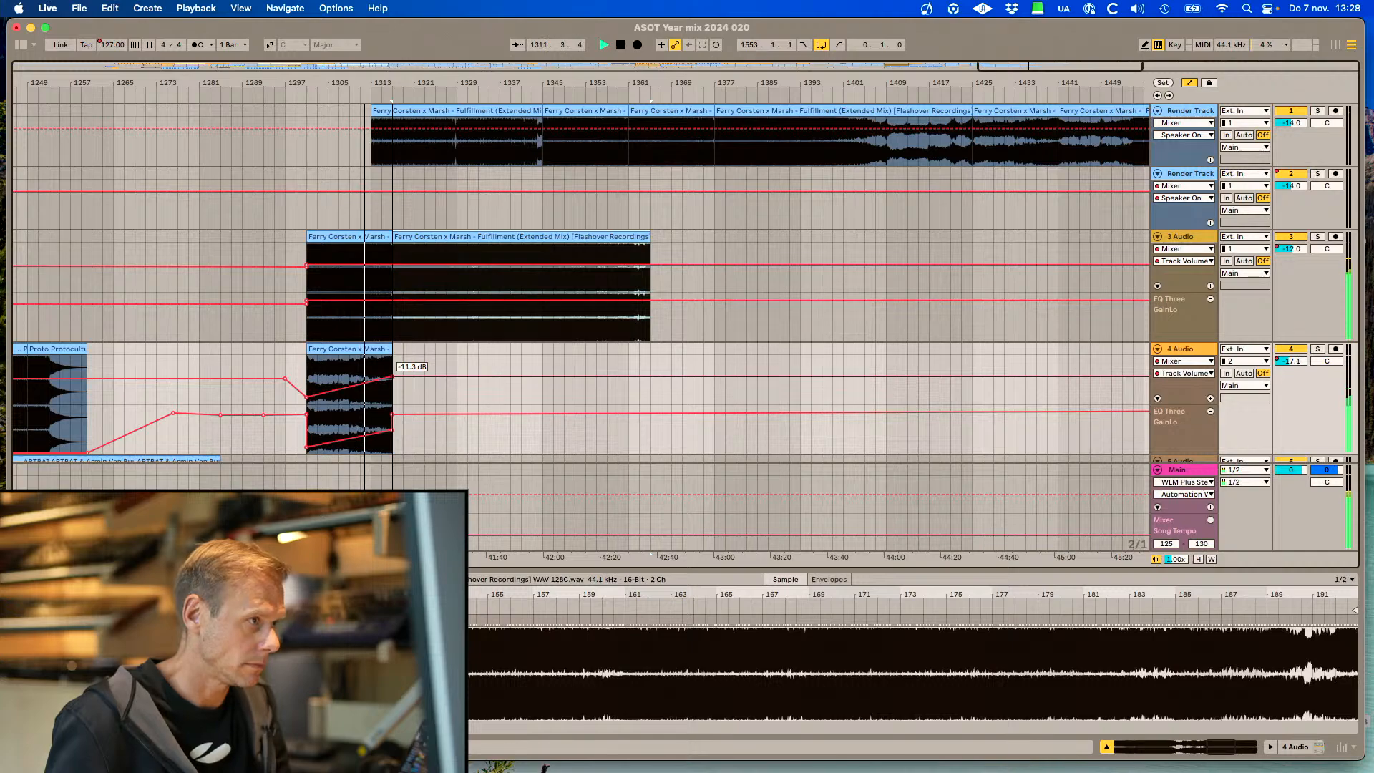
Split the 3 Audio Fulfillment clip at bar 1315 and ramp its GainLo automation down from bar 1315 to 1317
click(381, 250)
key(super+e)
click(386, 237)
drag(385, 304, 382, 324)
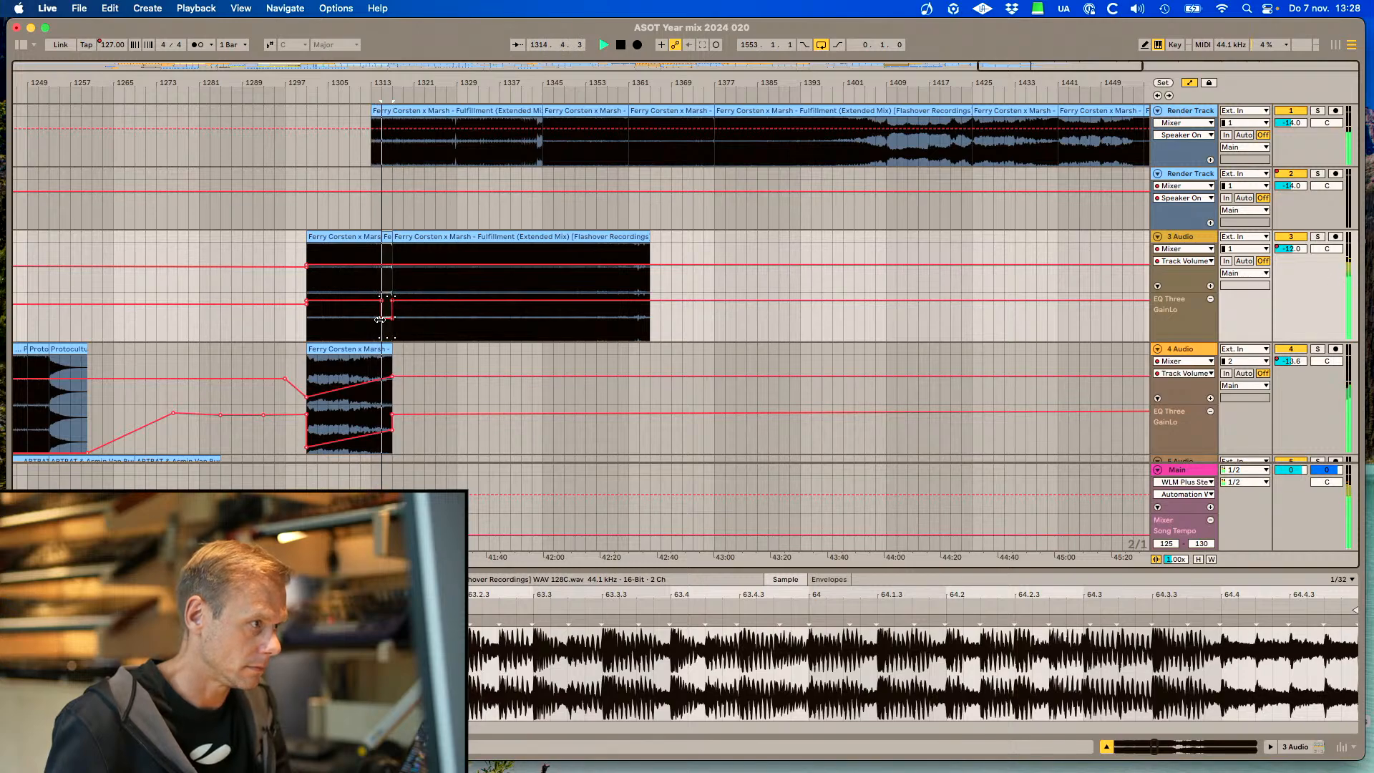
click(381, 320)
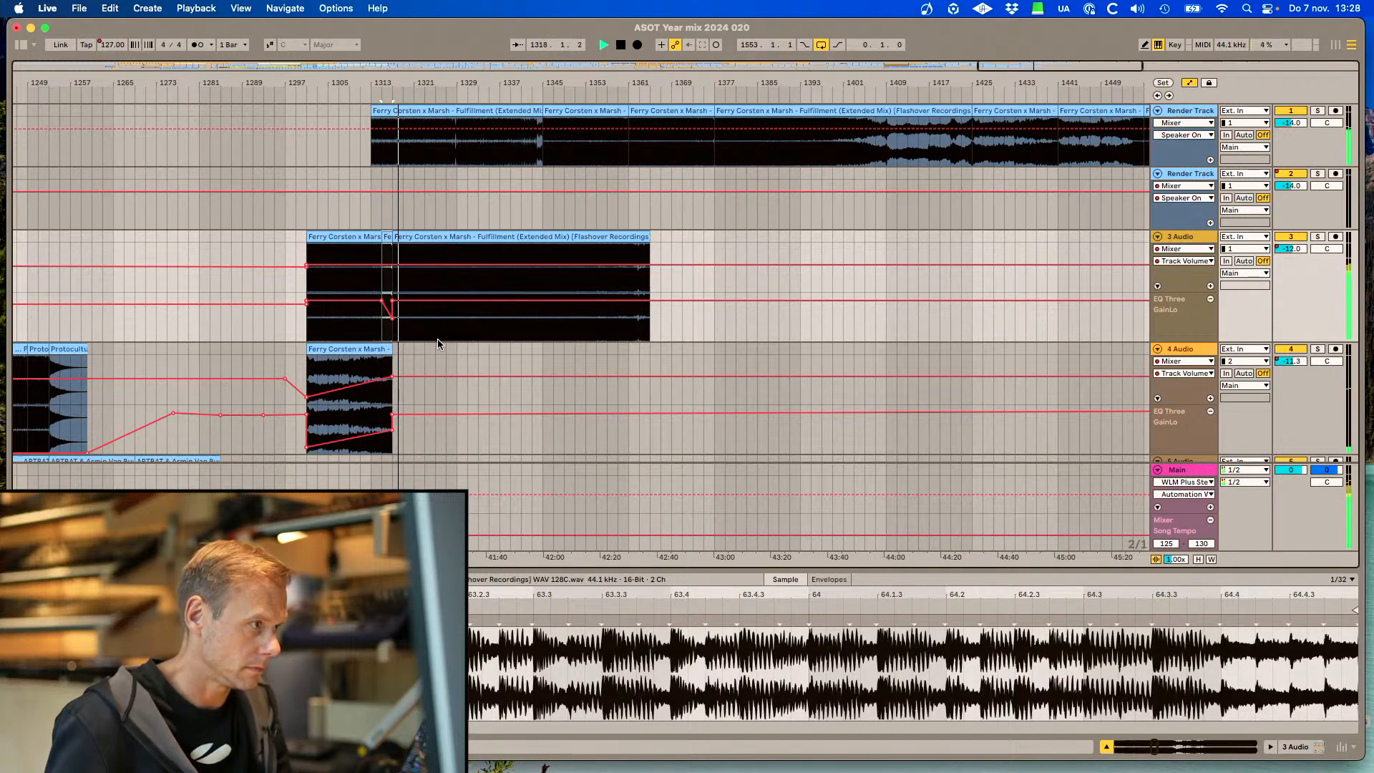
Play the transition from just before bar 1301 and check the overlapping Fulfillment, drums and Raven tracks
scroll(437, 338, left, 5)
click(617, 329)
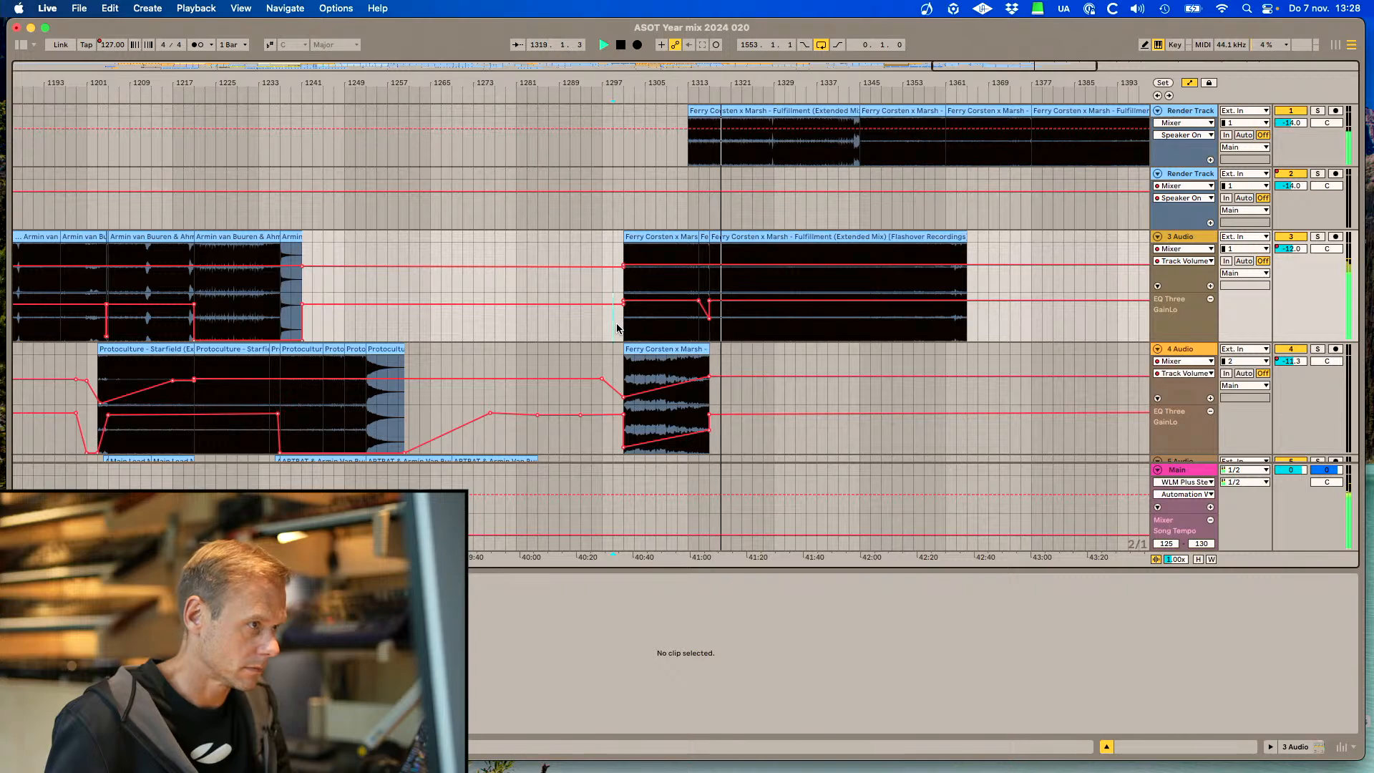
scroll(622, 392, down, 3)
scroll(624, 394, down, 3)
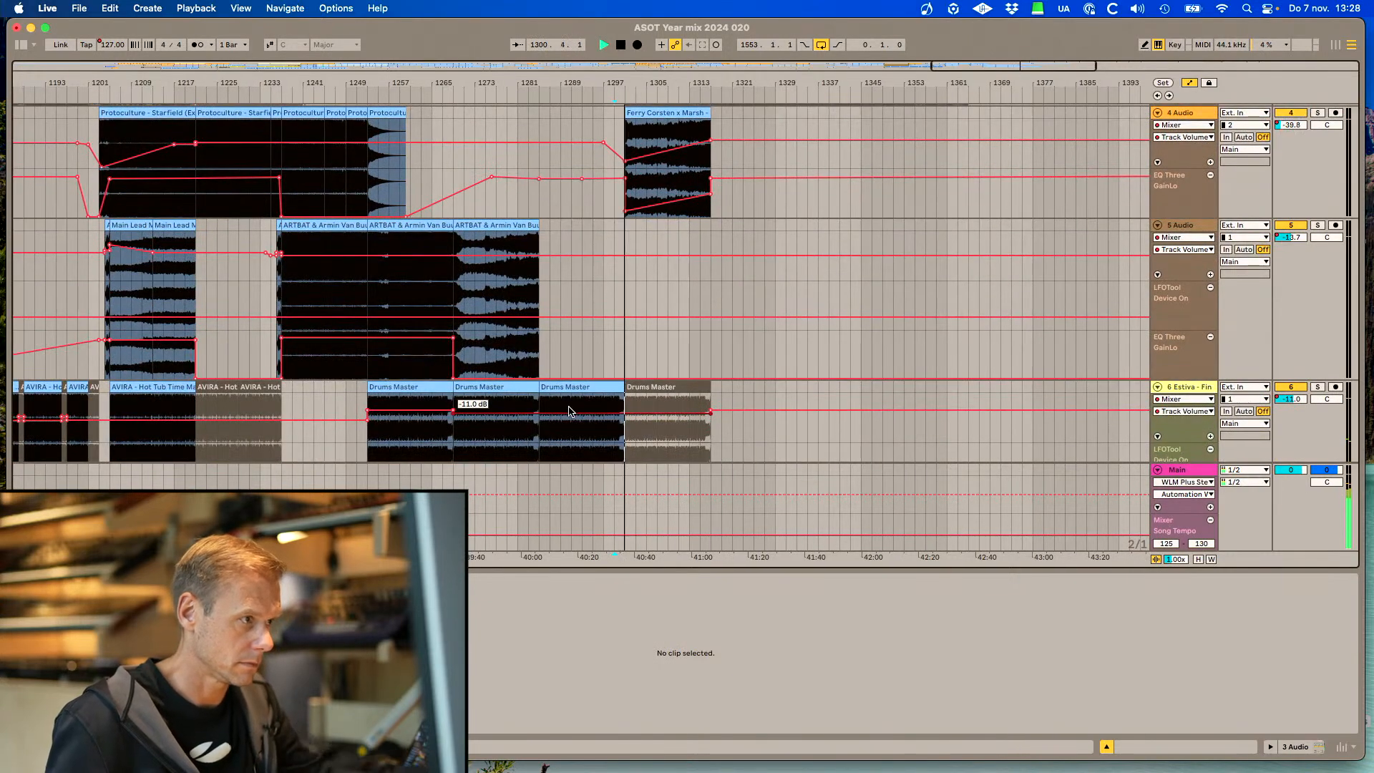
scroll(569, 410, up, 3)
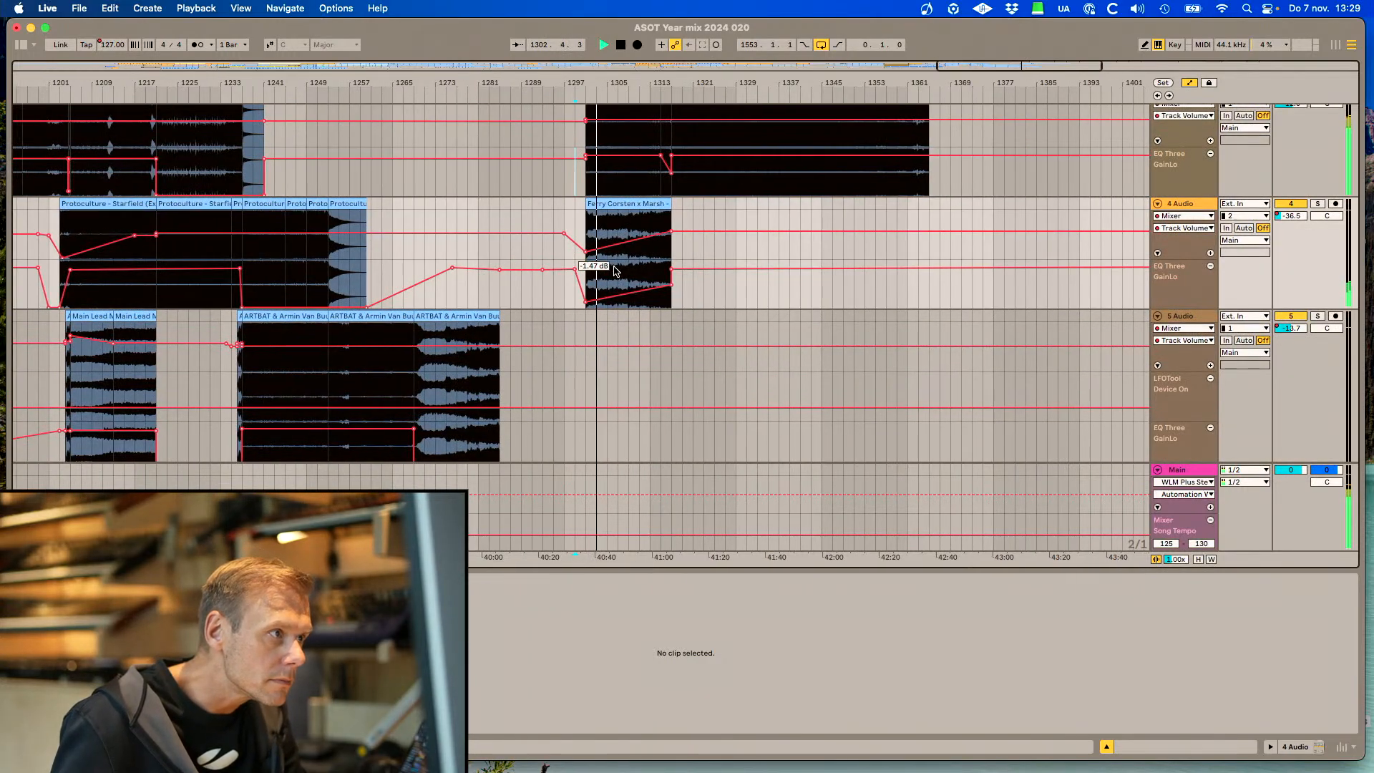
Split the Raven clip on track 7 at bar 1317 and duplicate its preceding 16-bar section over the remainder, up to bar 1333
scroll(615, 271, down, 5)
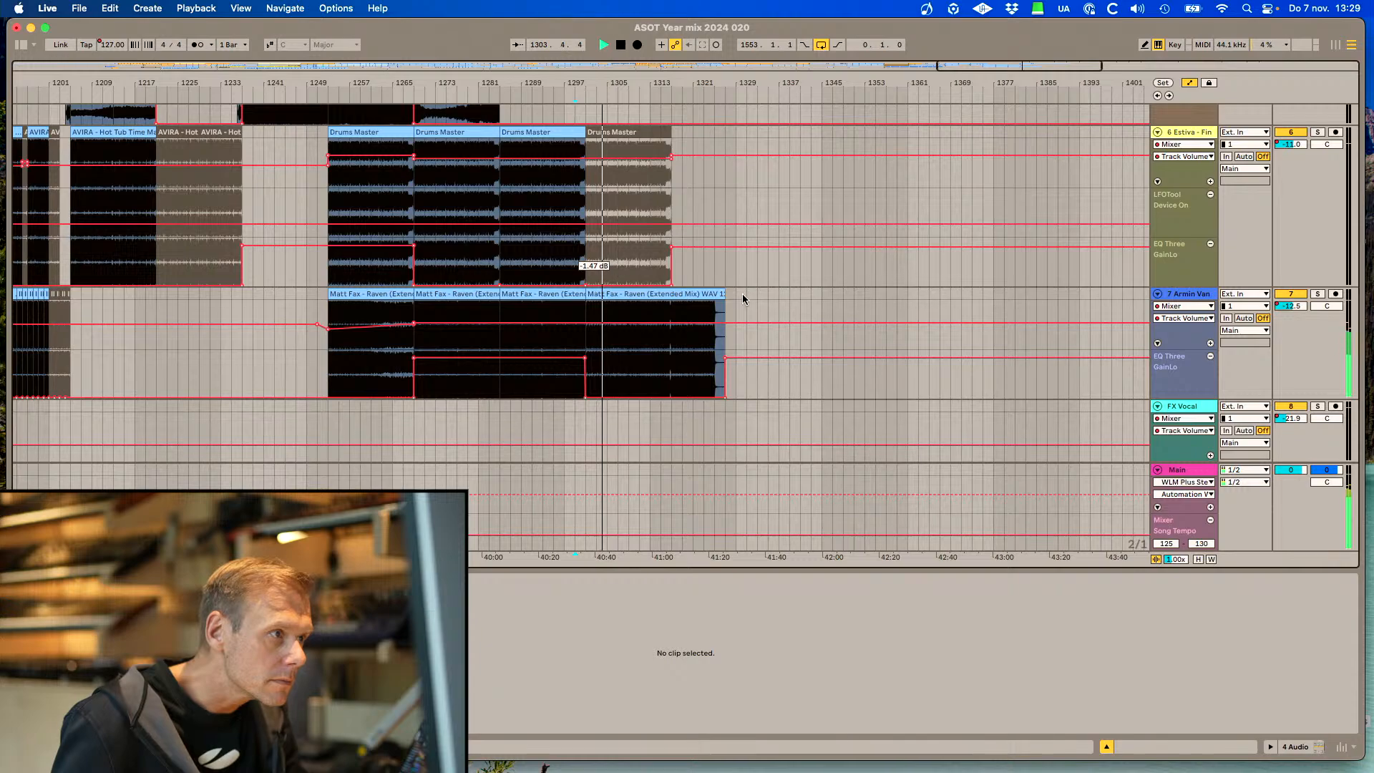
click(672, 306)
key(super+e)
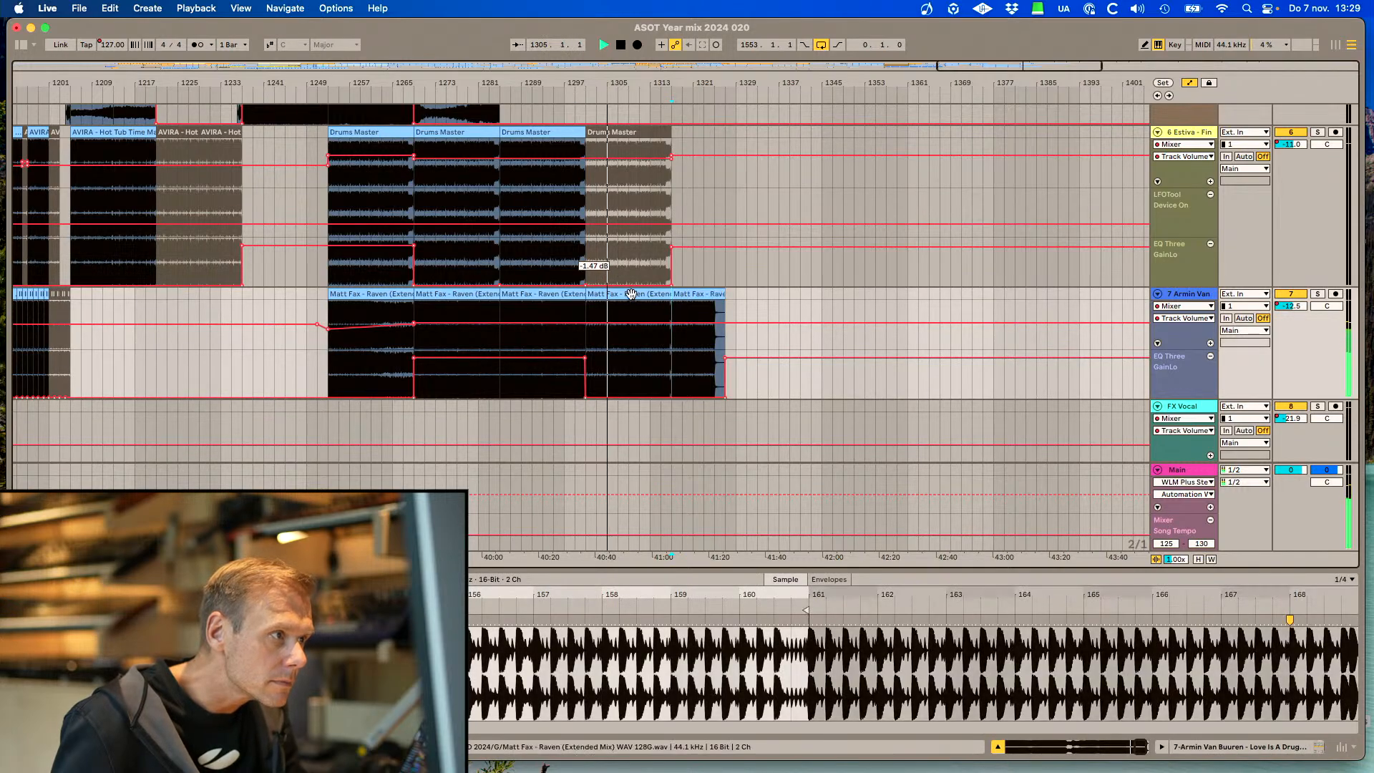
click(629, 294)
key(super+d)
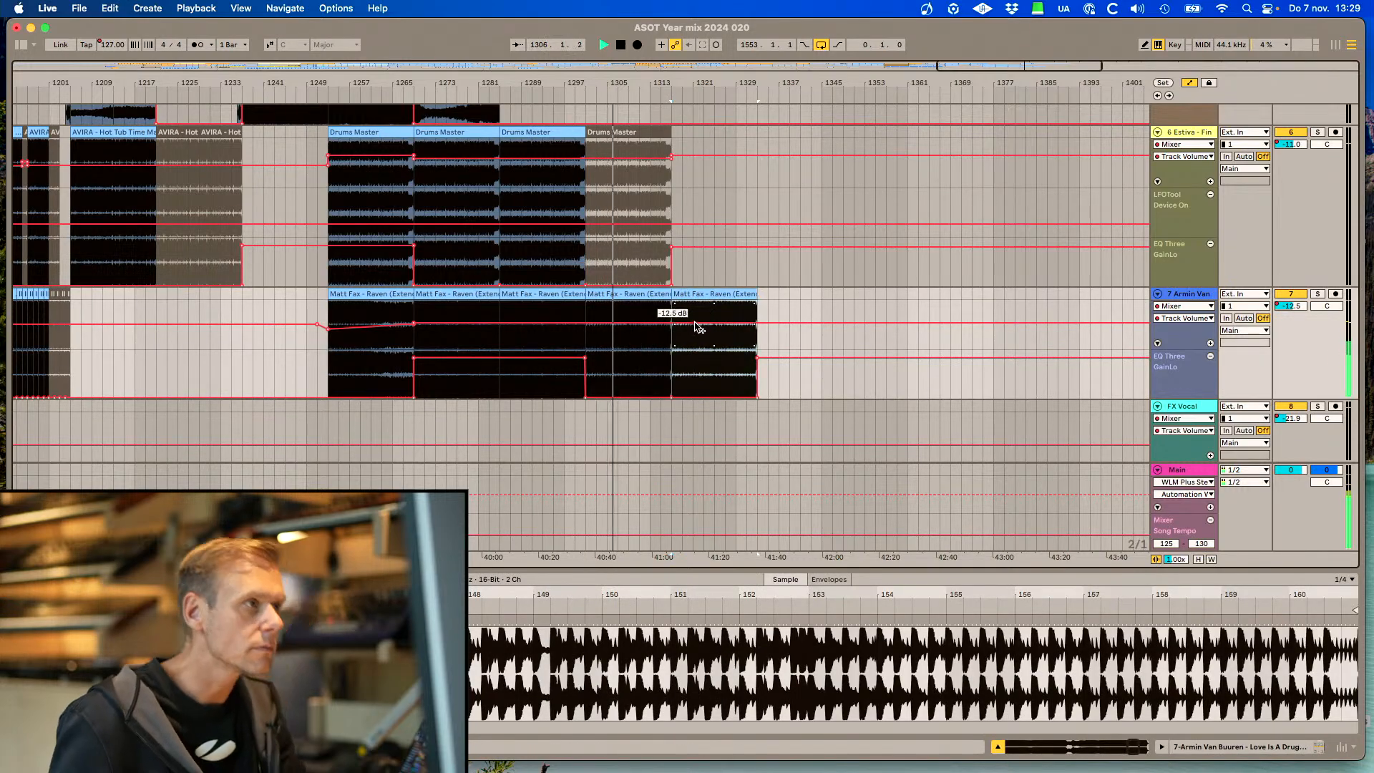
scroll(694, 322, up, 6)
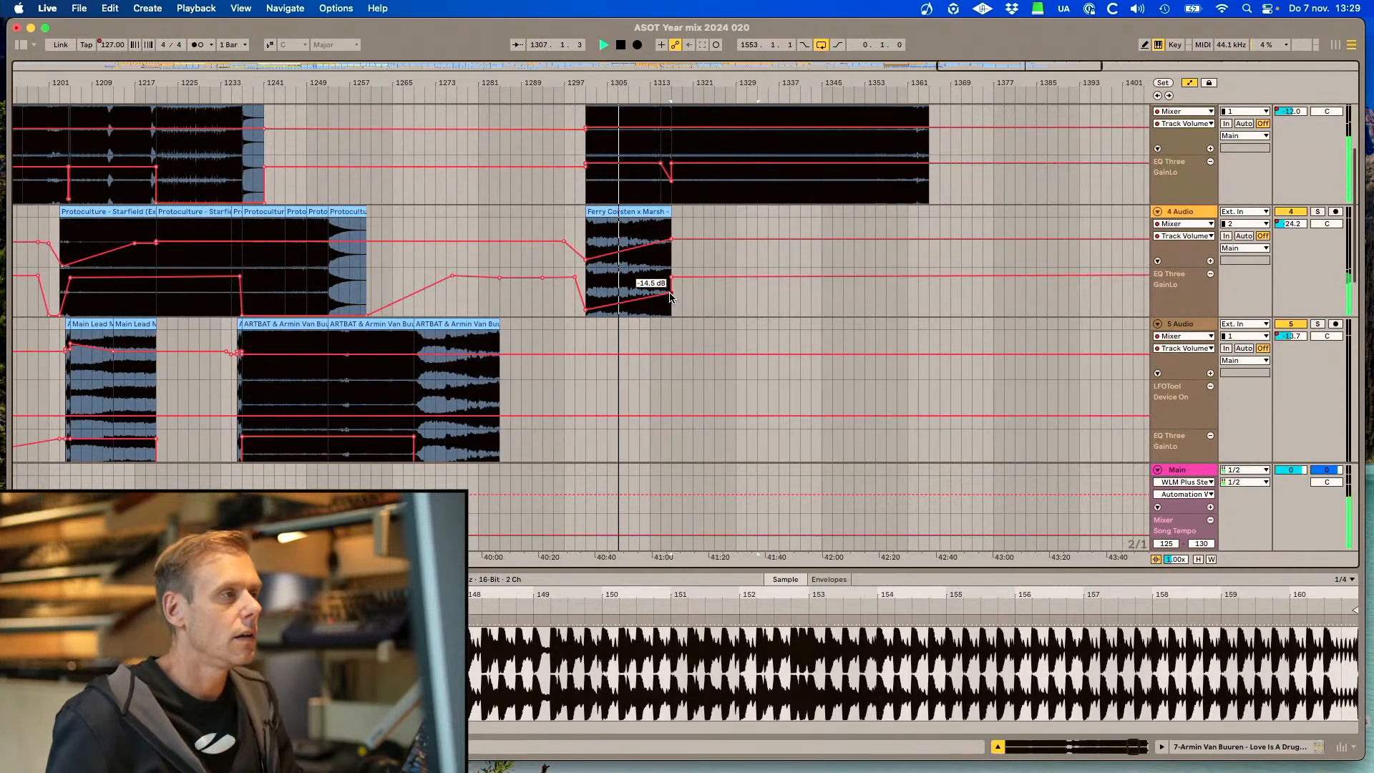
Lower the Track Volume automation on 4 Audio from the end of the Ferry Corsten x Marsh clip onward to -13.0 dB
drag(672, 239, 681, 244)
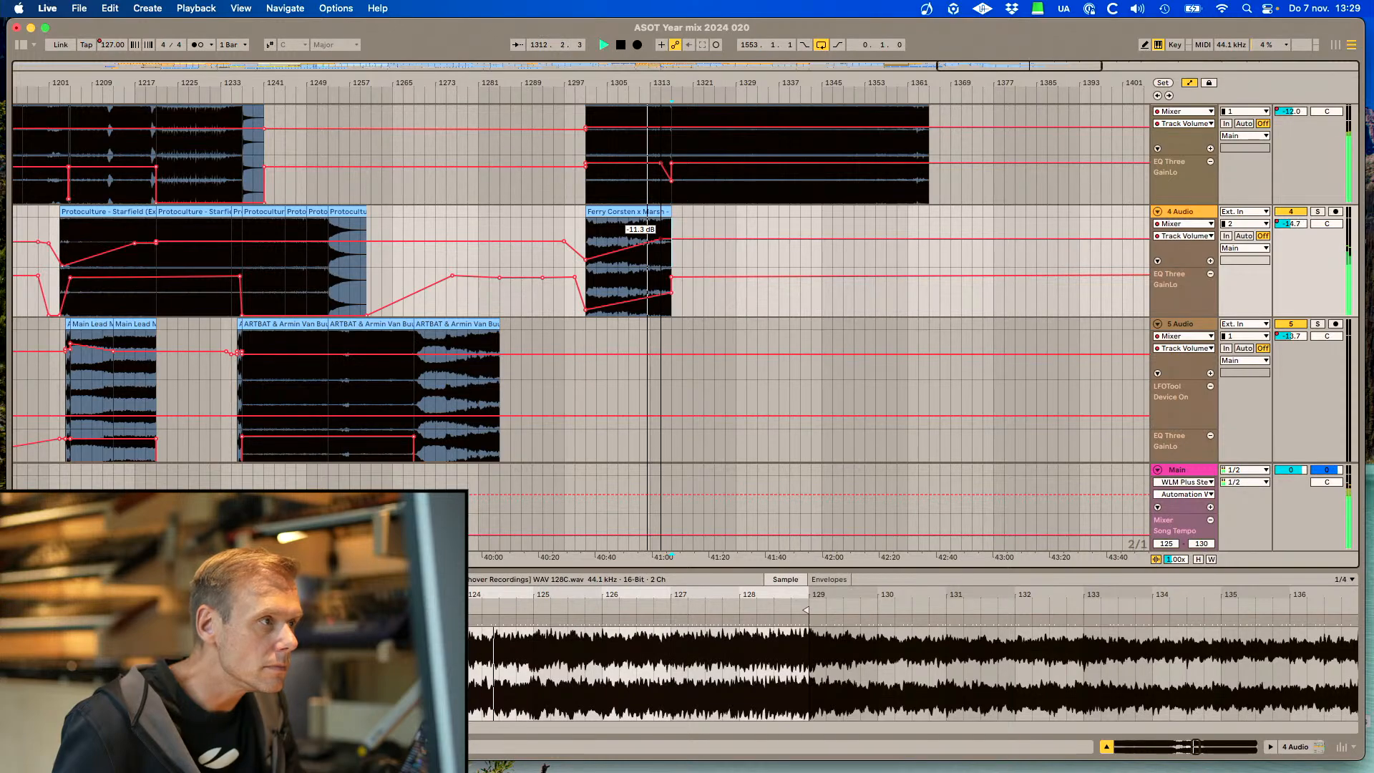
click(674, 183)
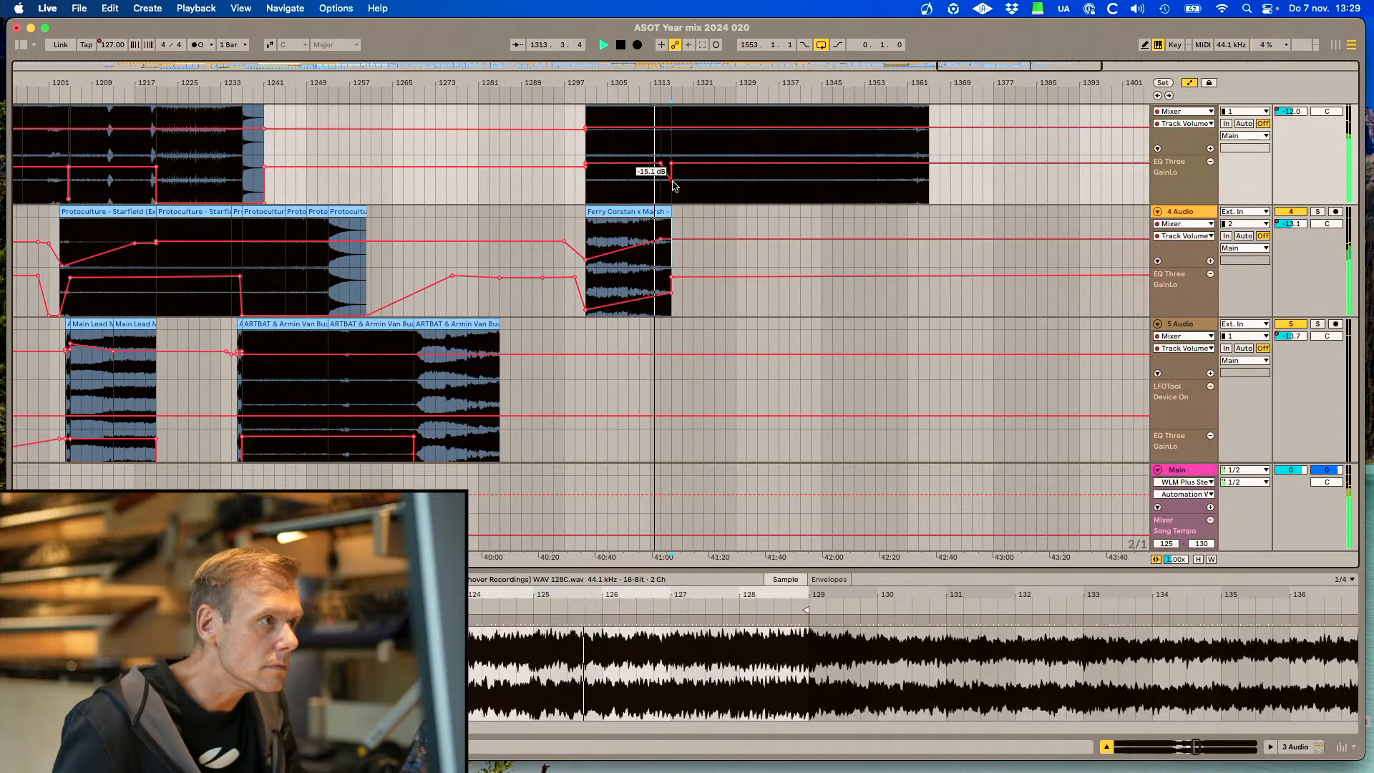
click(693, 240)
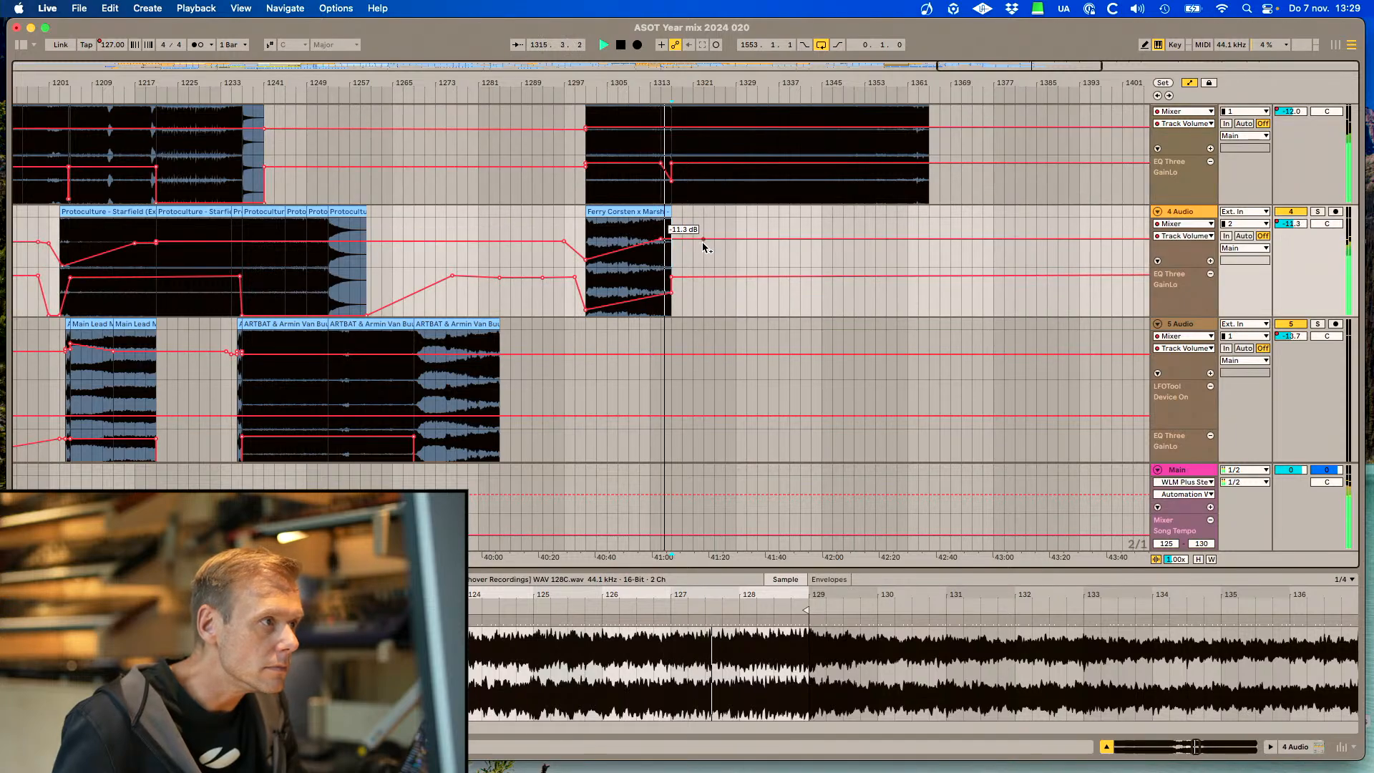
drag(702, 242, 704, 249)
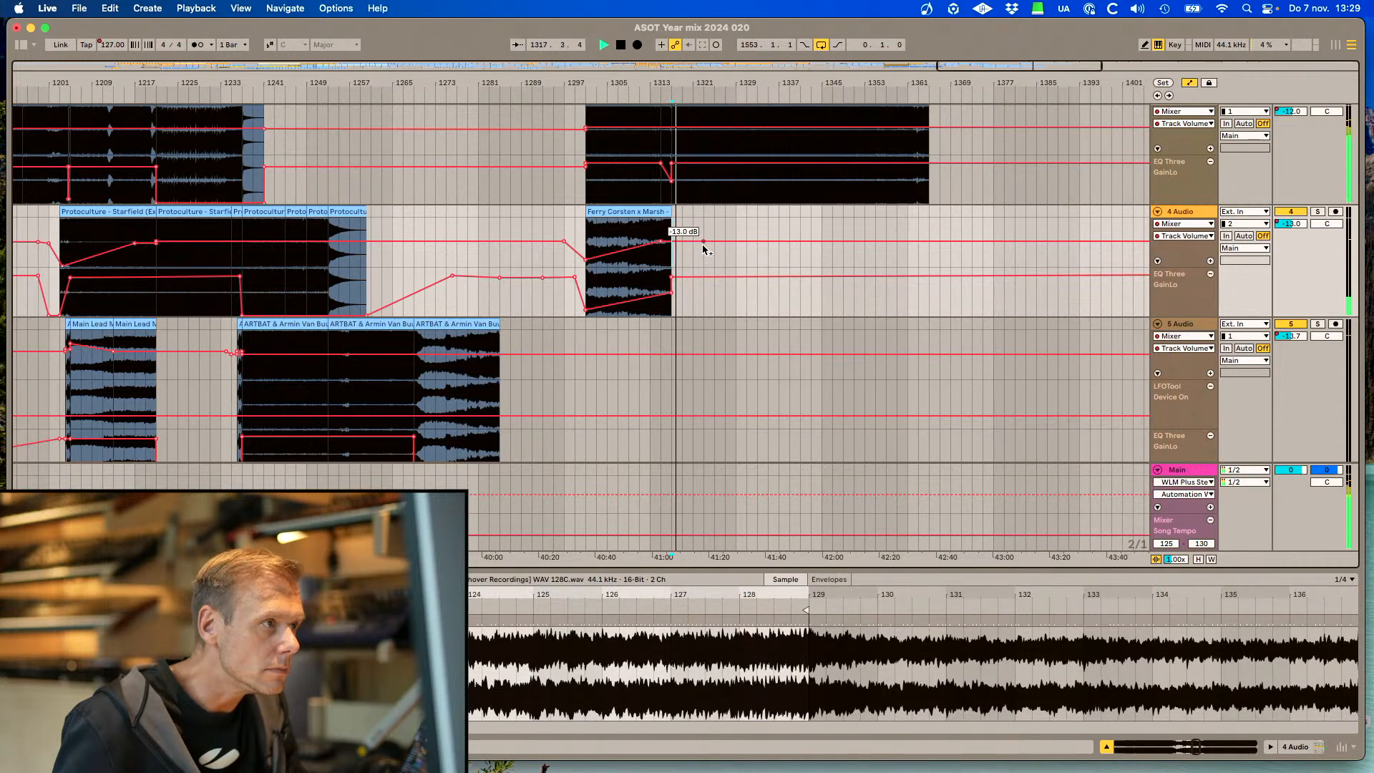
key(space)
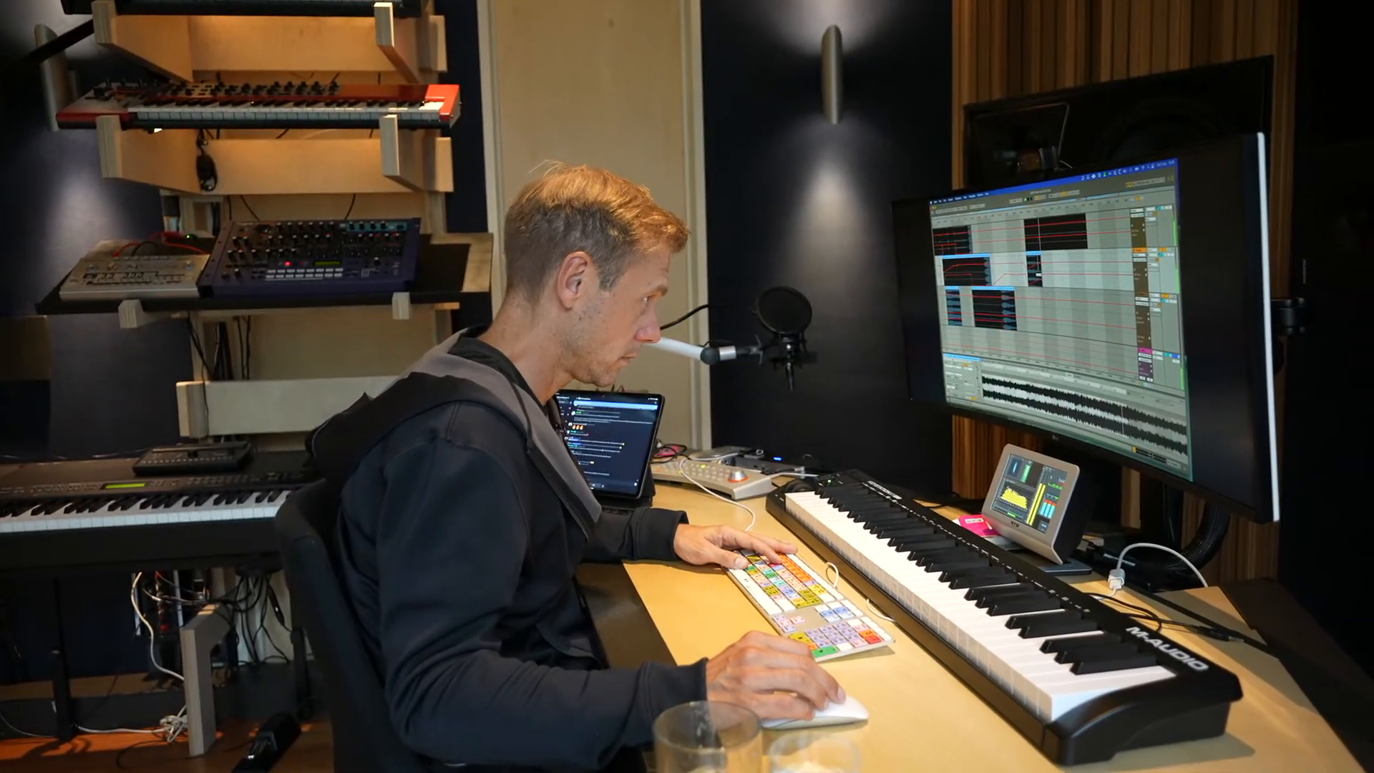
Extend the end of the last Ferry Corsten x Marsh - Fulfillment clip on 3 Audio to the end of the song
scroll(1042, 275, down, 2)
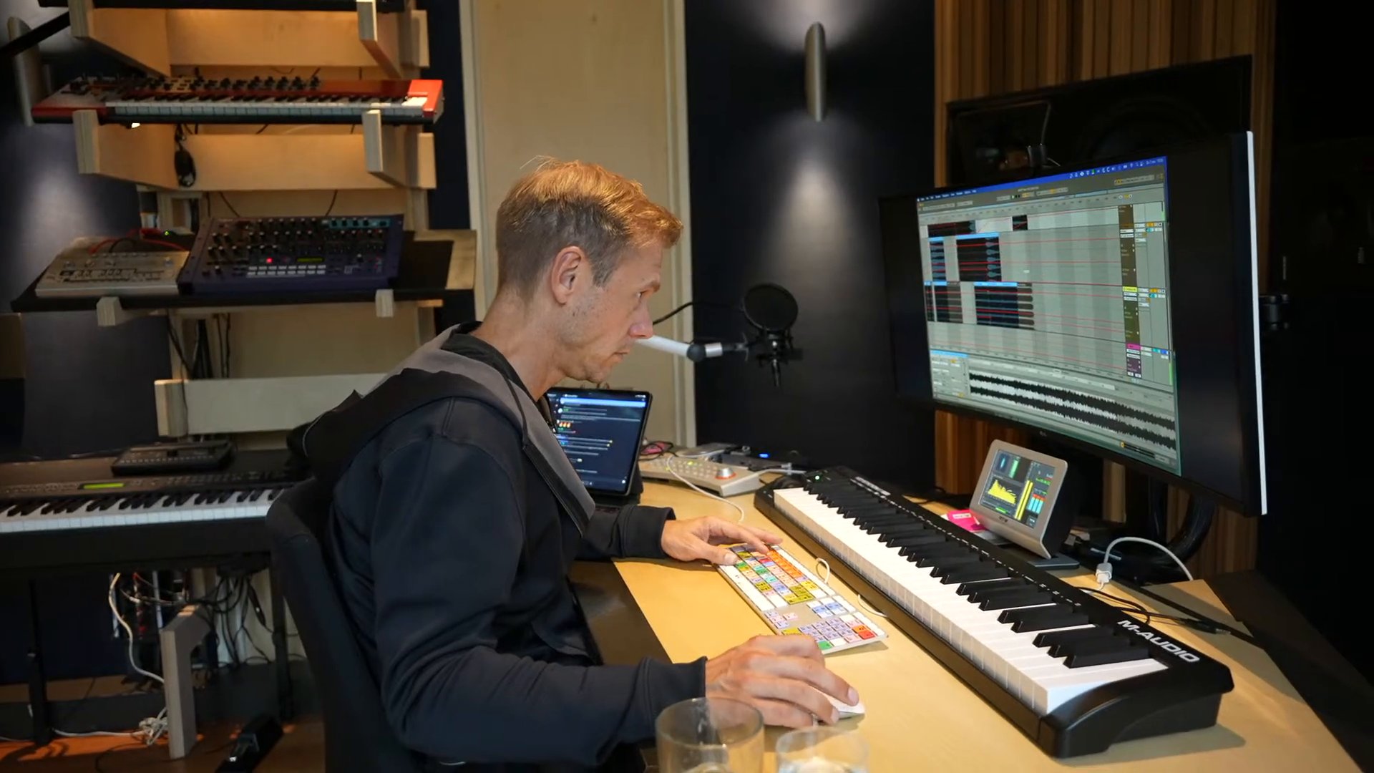
scroll(1030, 272, down, 4)
click(1040, 265)
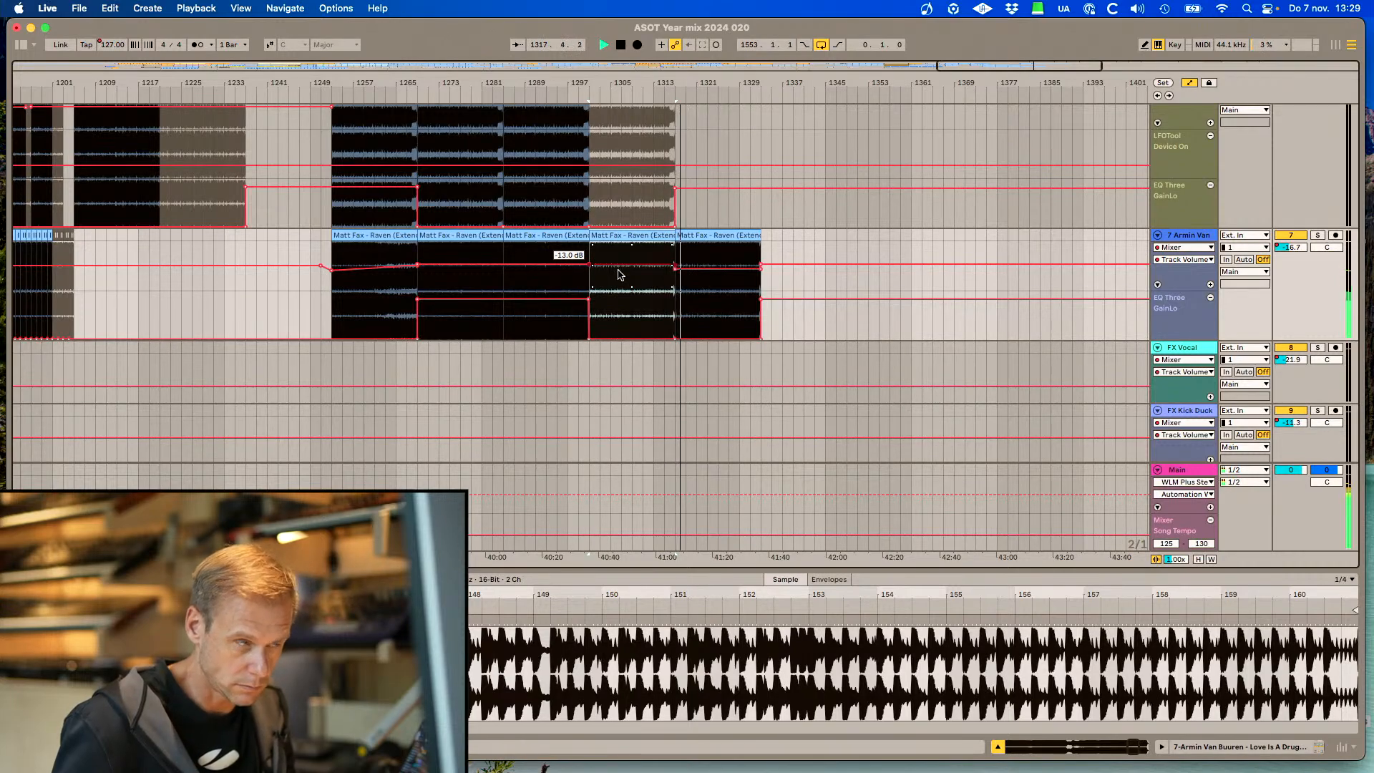
scroll(619, 274, up, 10)
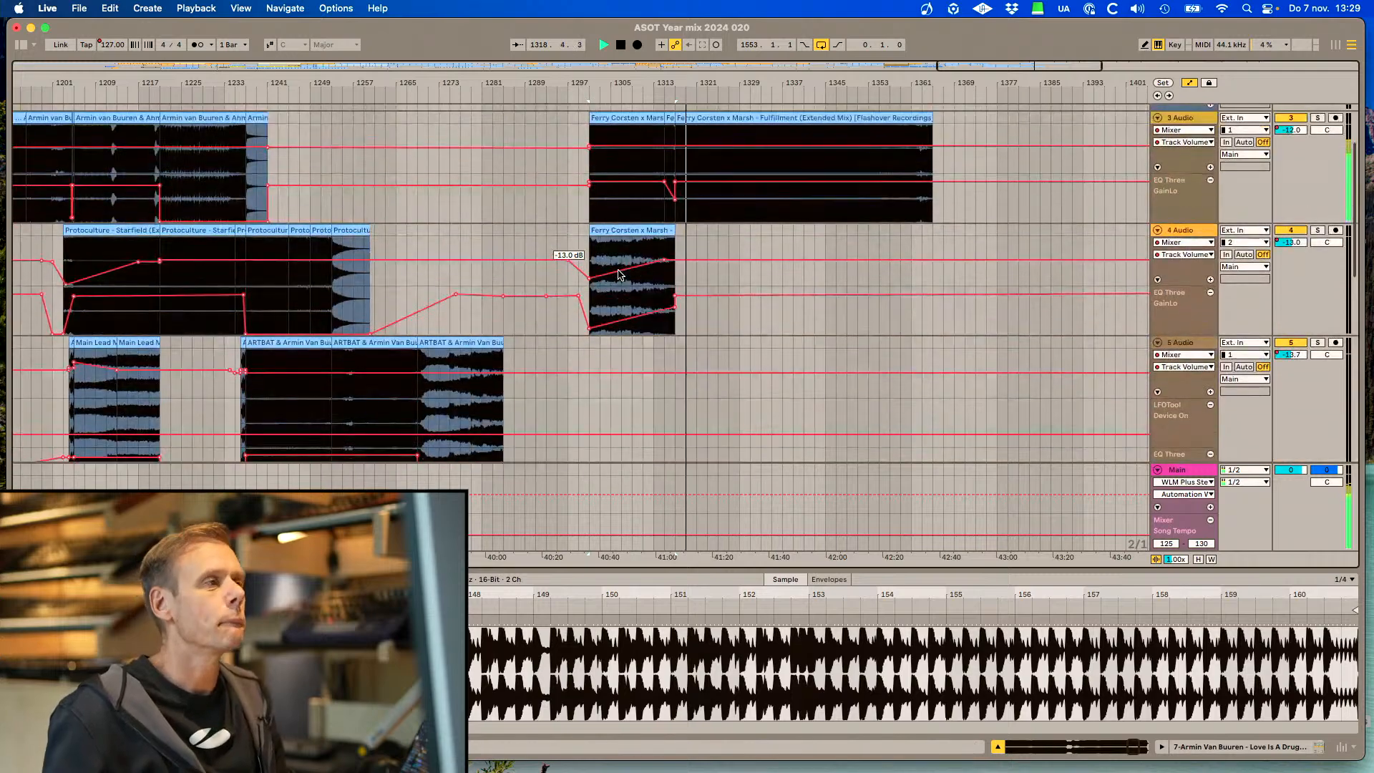
drag(931, 286, 1093, 284)
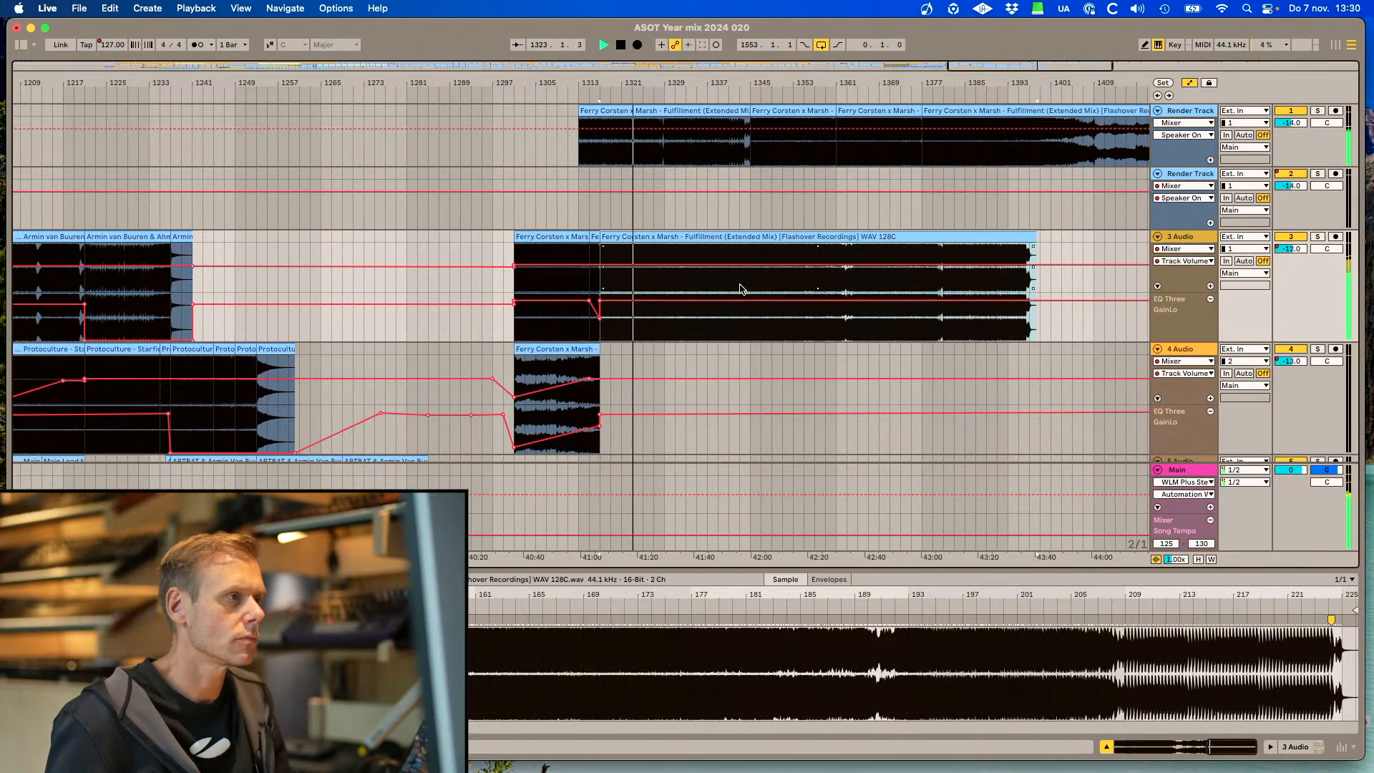
Split the extended Fulfillment clip on 3 Audio at bars 1333 and 1349
click(688, 271)
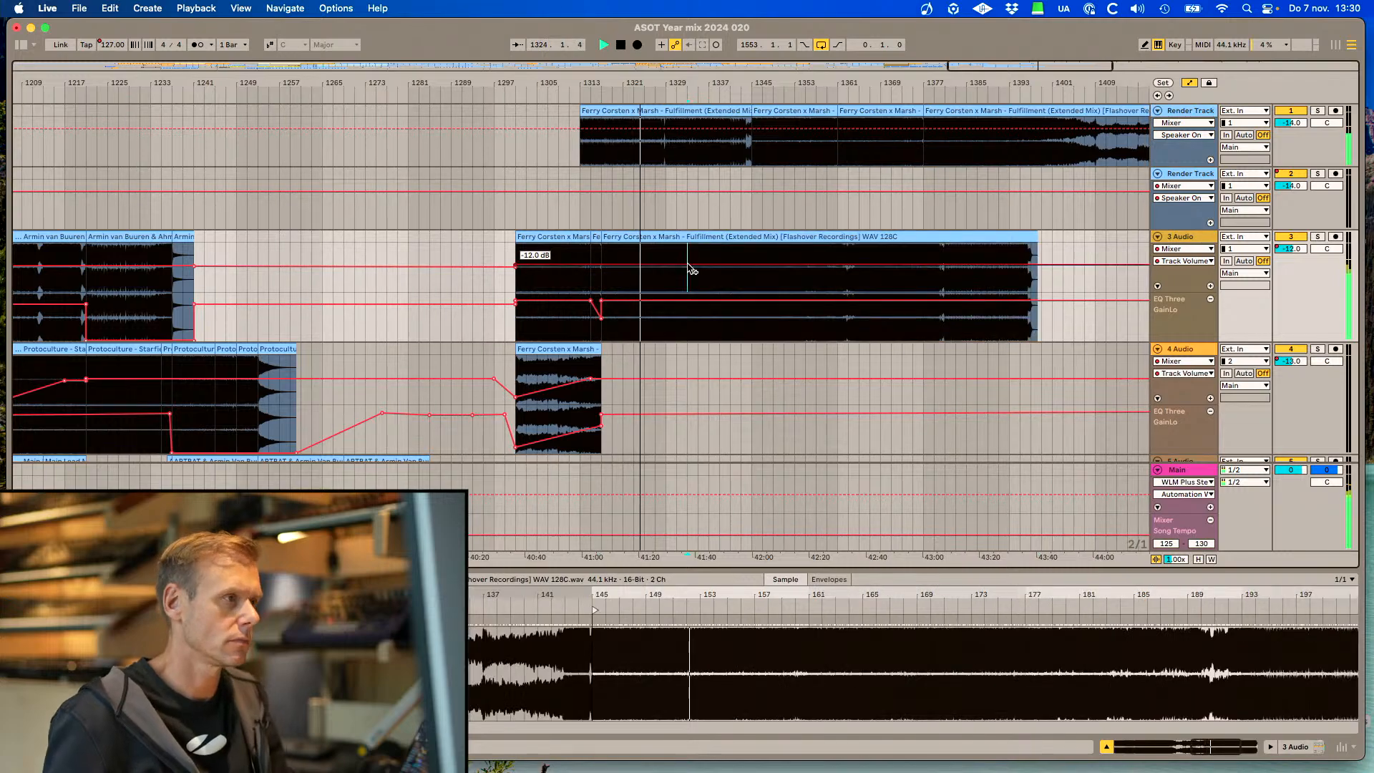
key(super+e)
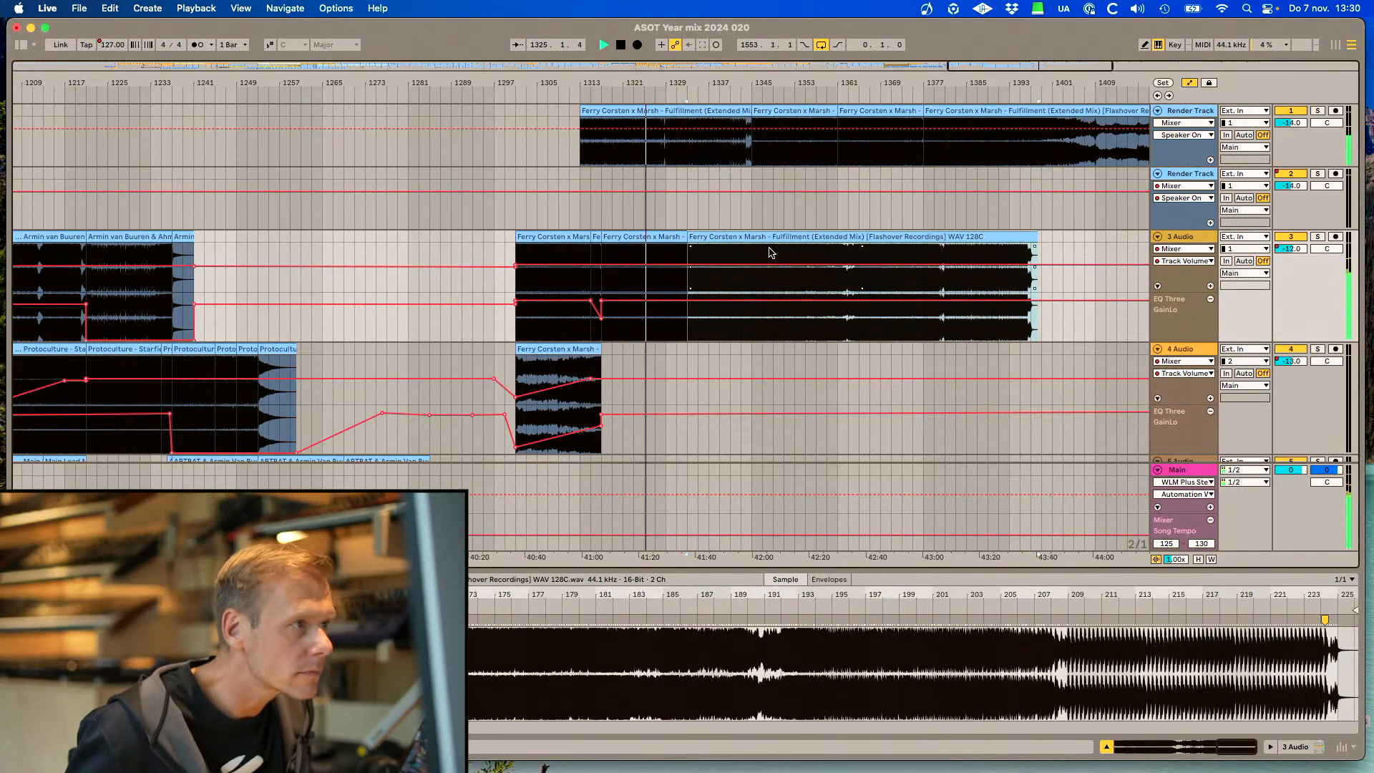
click(769, 252)
key(super+e)
Split the Fulfillment clip at bar 1365 and move its final part back 16 bars to start at bar 1349
click(809, 239)
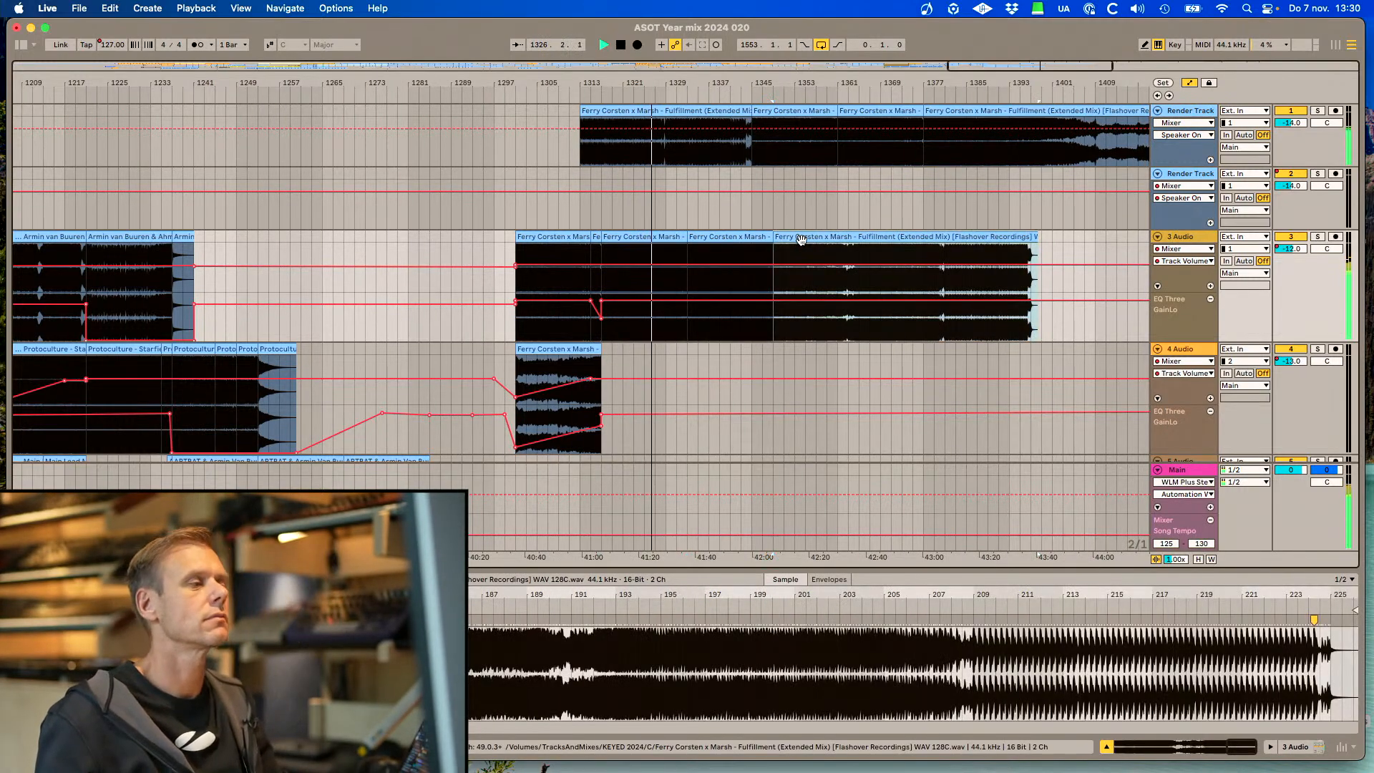
click(858, 257)
key(super+e)
drag(914, 236, 827, 248)
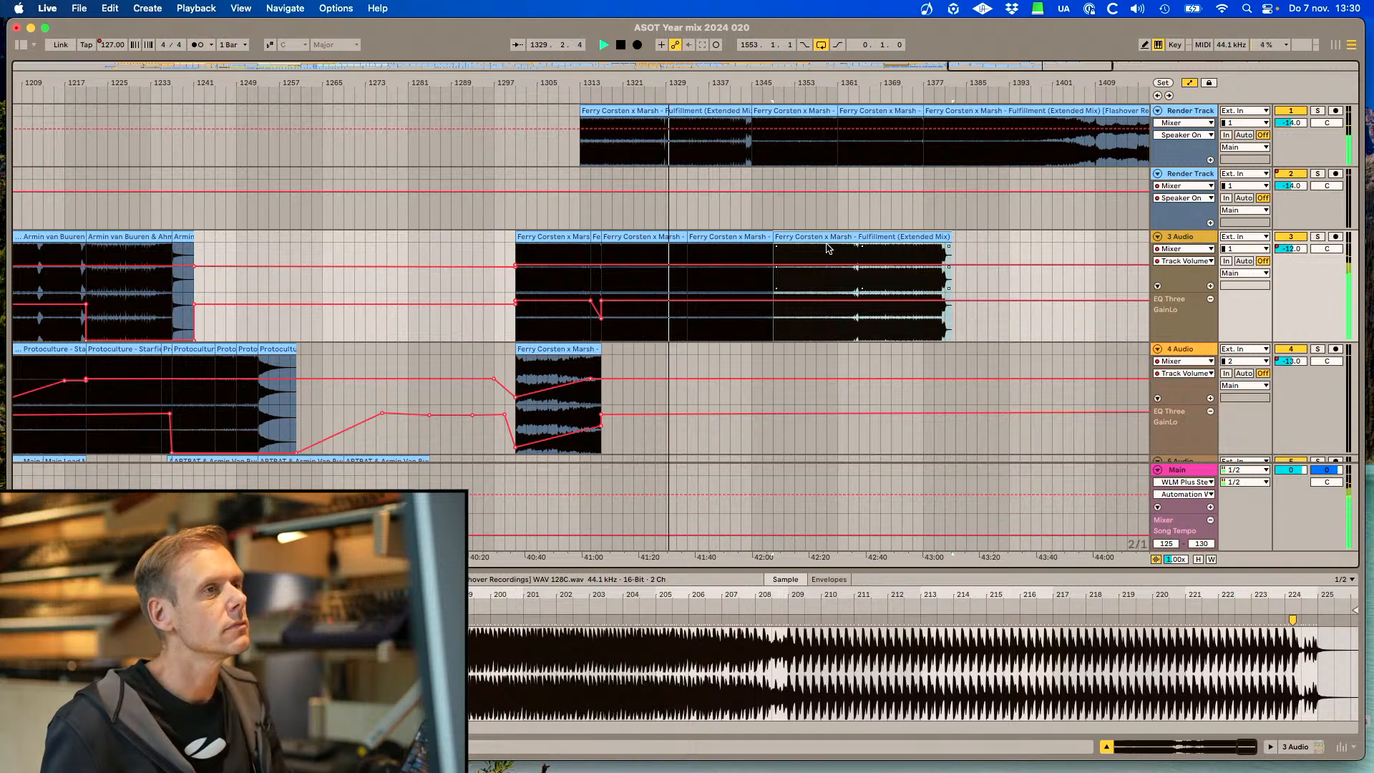
Deactivate the first Render Track and delete all of its Ferry Corsten and Matt Fax clips
click(1298, 111)
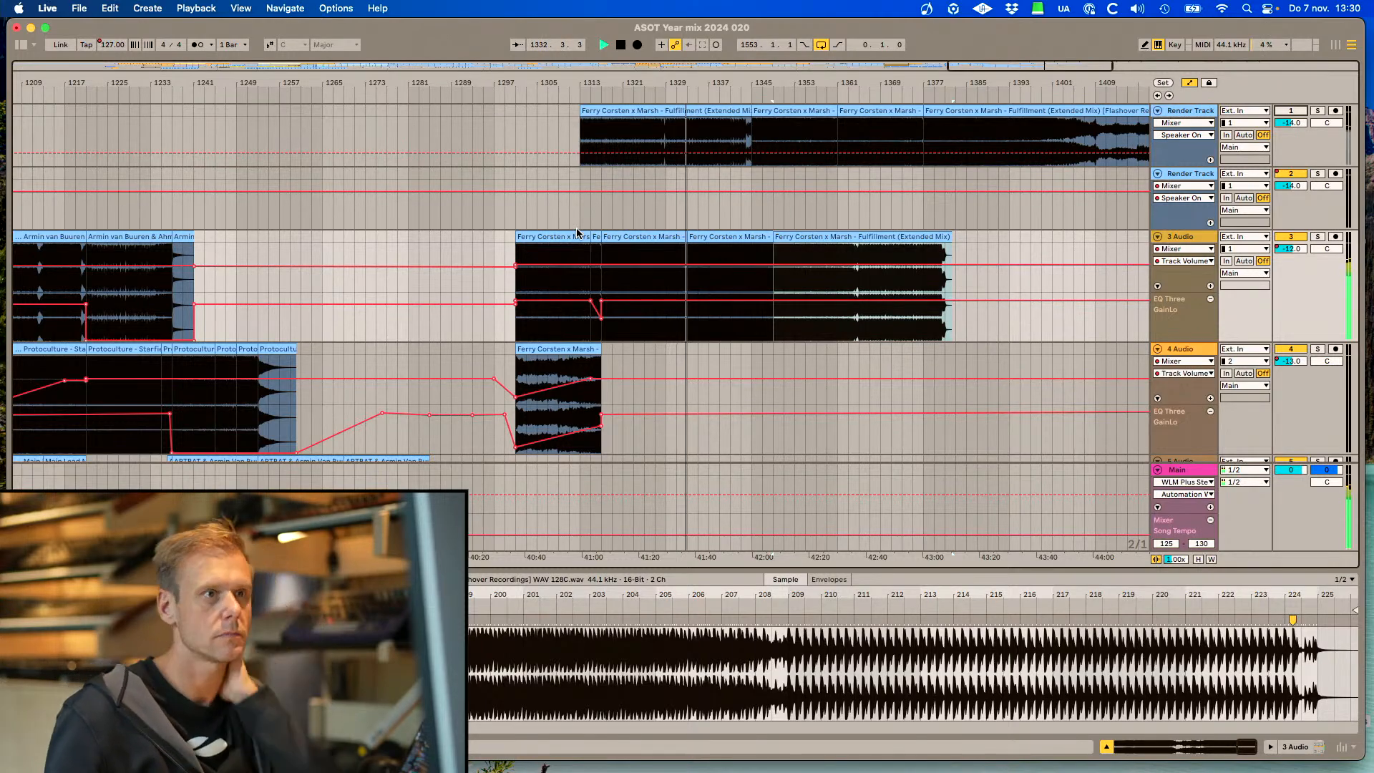
drag(1063, 66, 1063, 7)
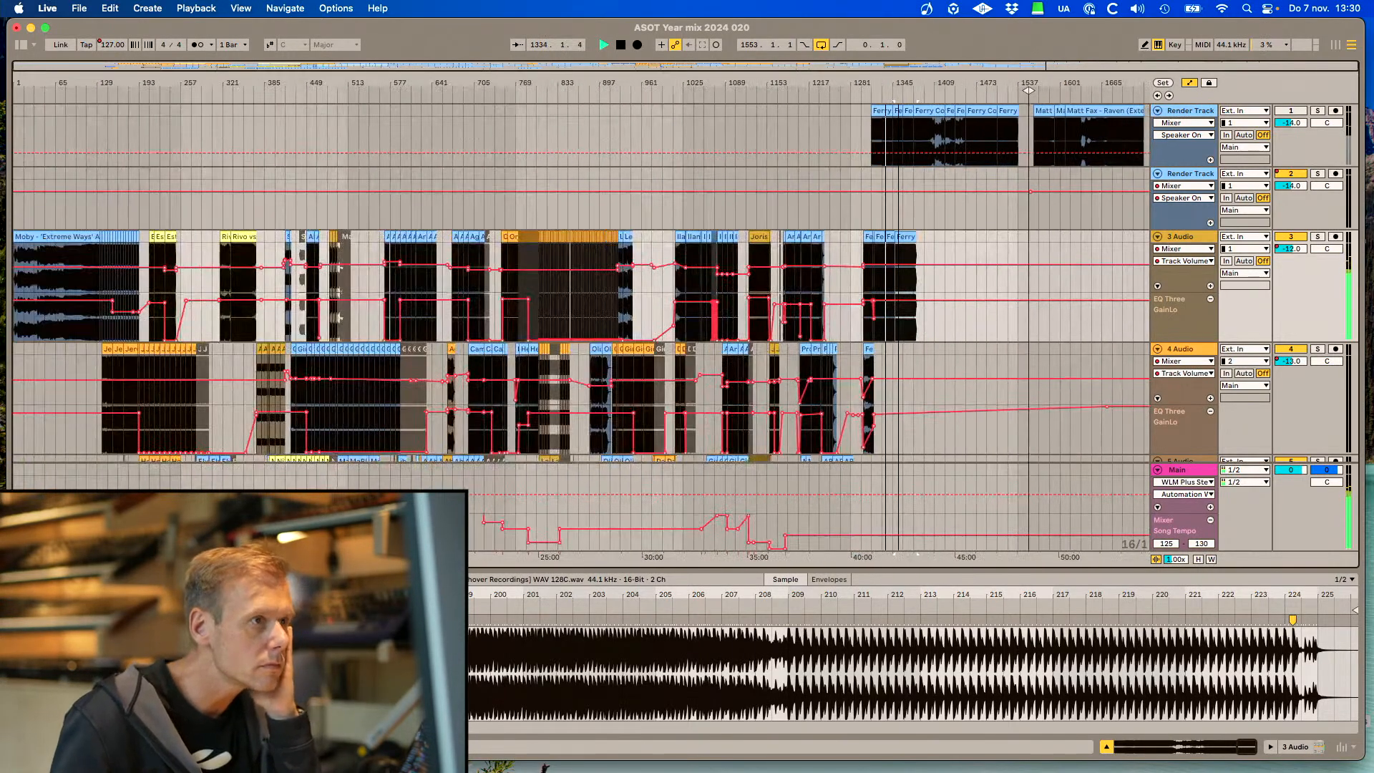
click(1031, 195)
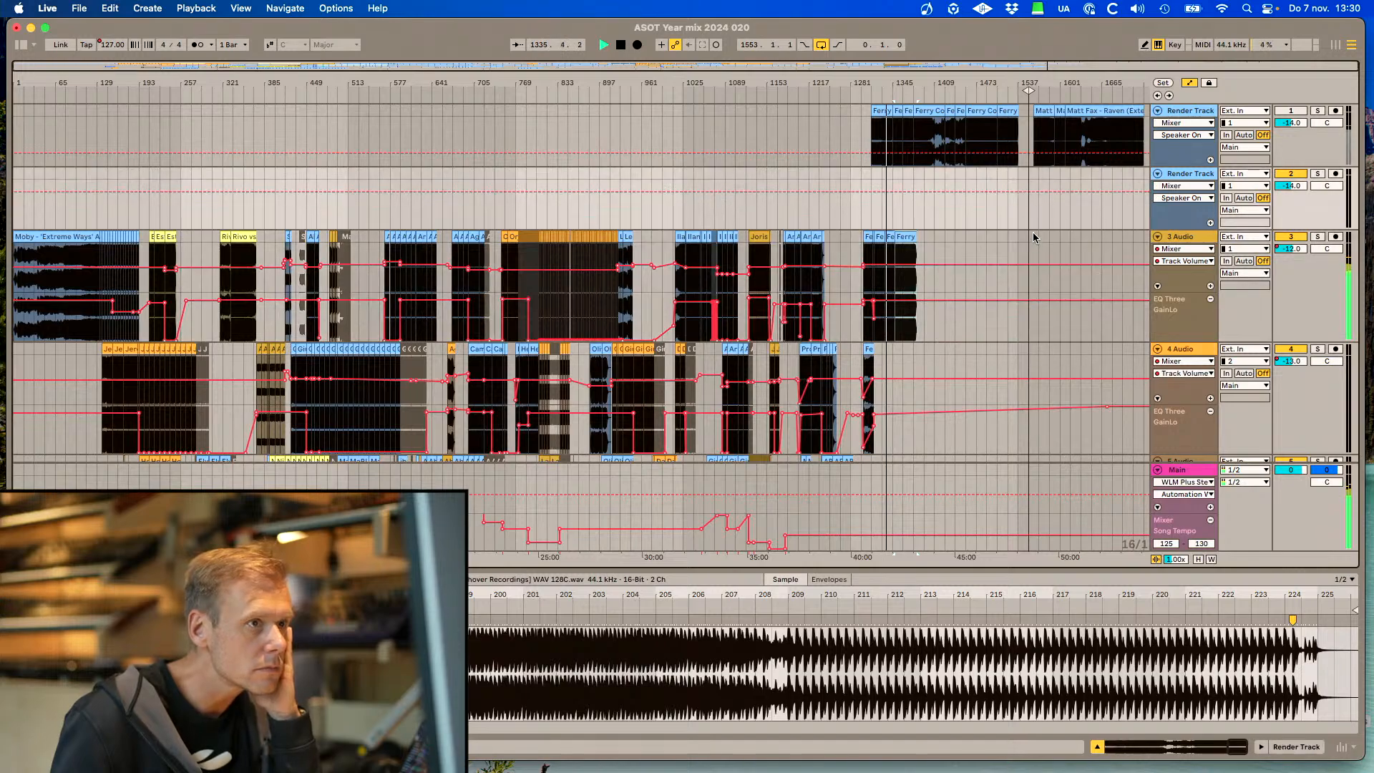
drag(840, 133, 1079, 127)
key(Delete)
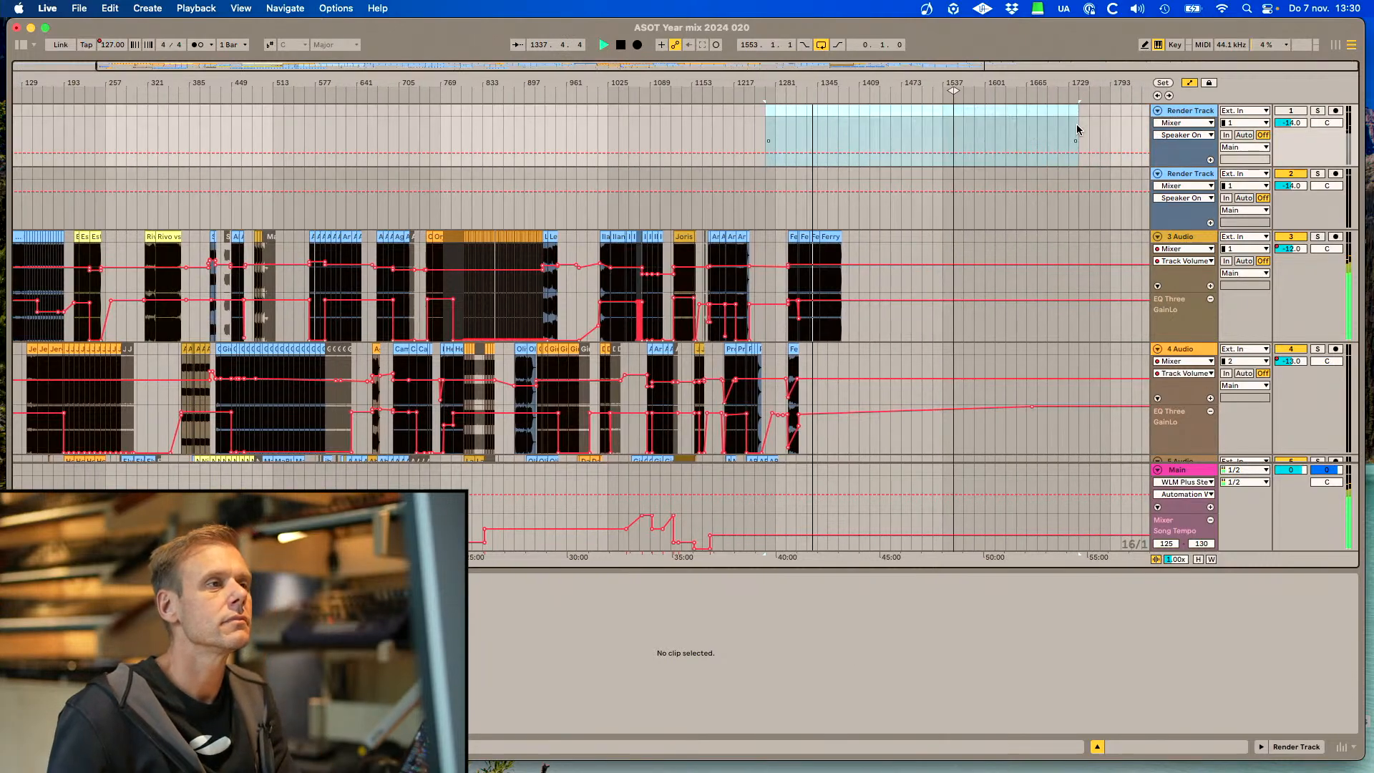
Duplicate the last Matt Fax - Raven clip on track 7 twice, directly after itself
drag(1252, 71, 1211, 70)
drag(1030, 70, 1030, 93)
scroll(633, 329, left, 3)
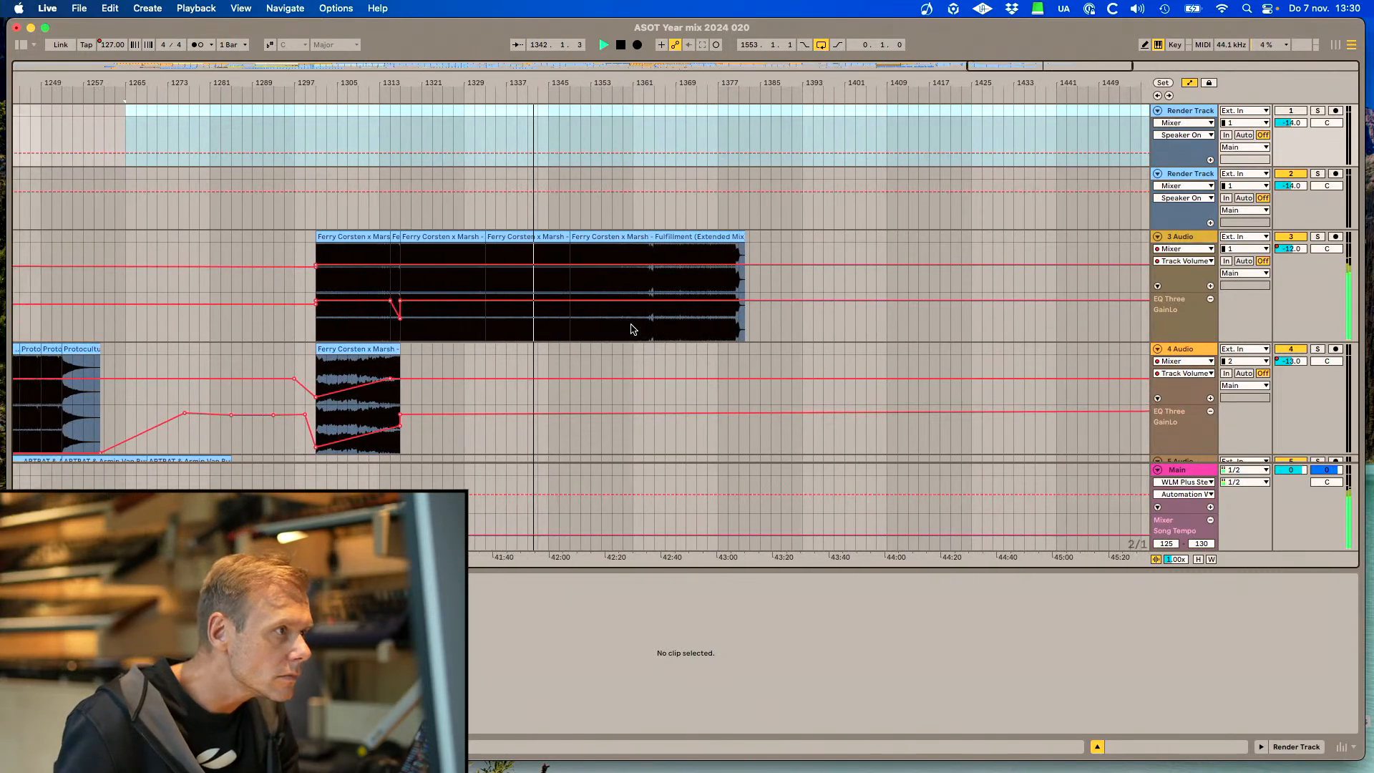
scroll(633, 329, left, 2)
scroll(633, 329, down, 10)
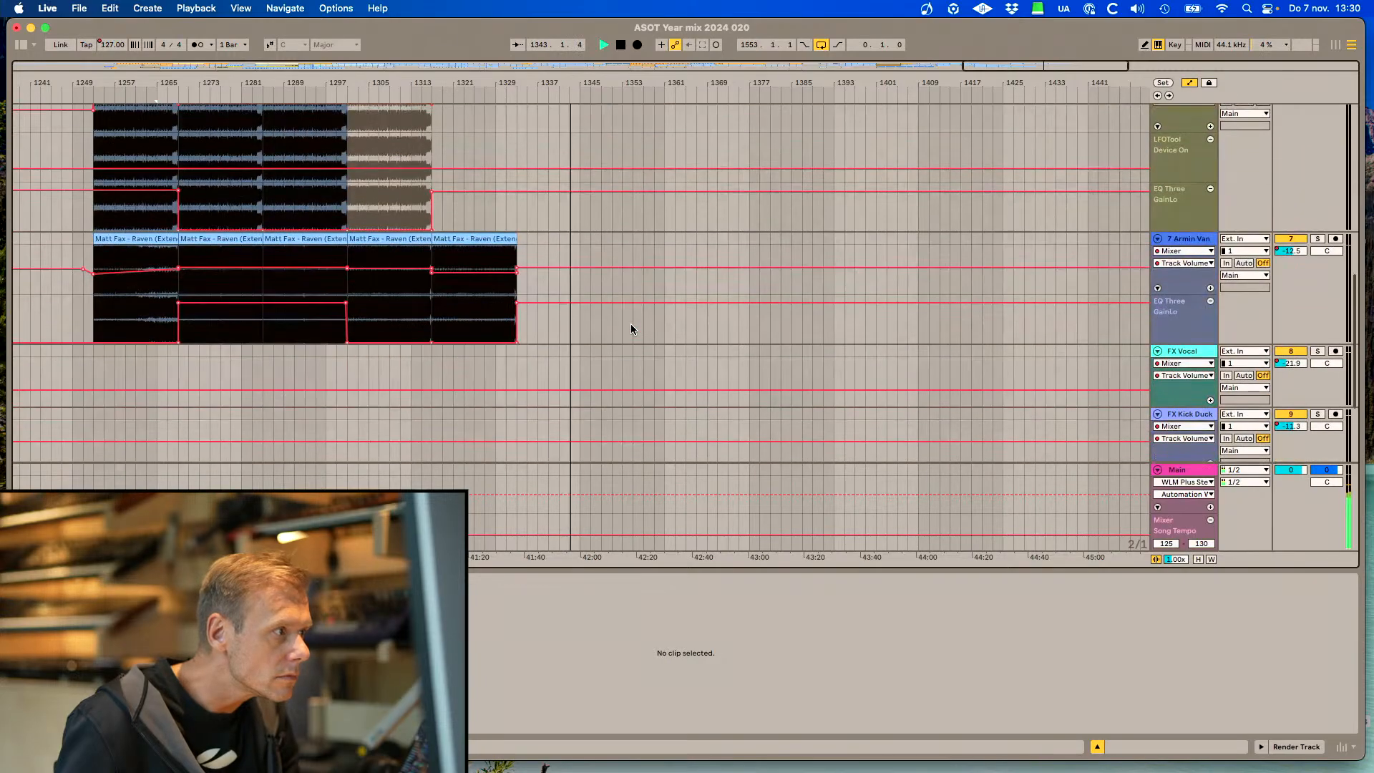
click(476, 239)
key(super+d)
key(super+d)
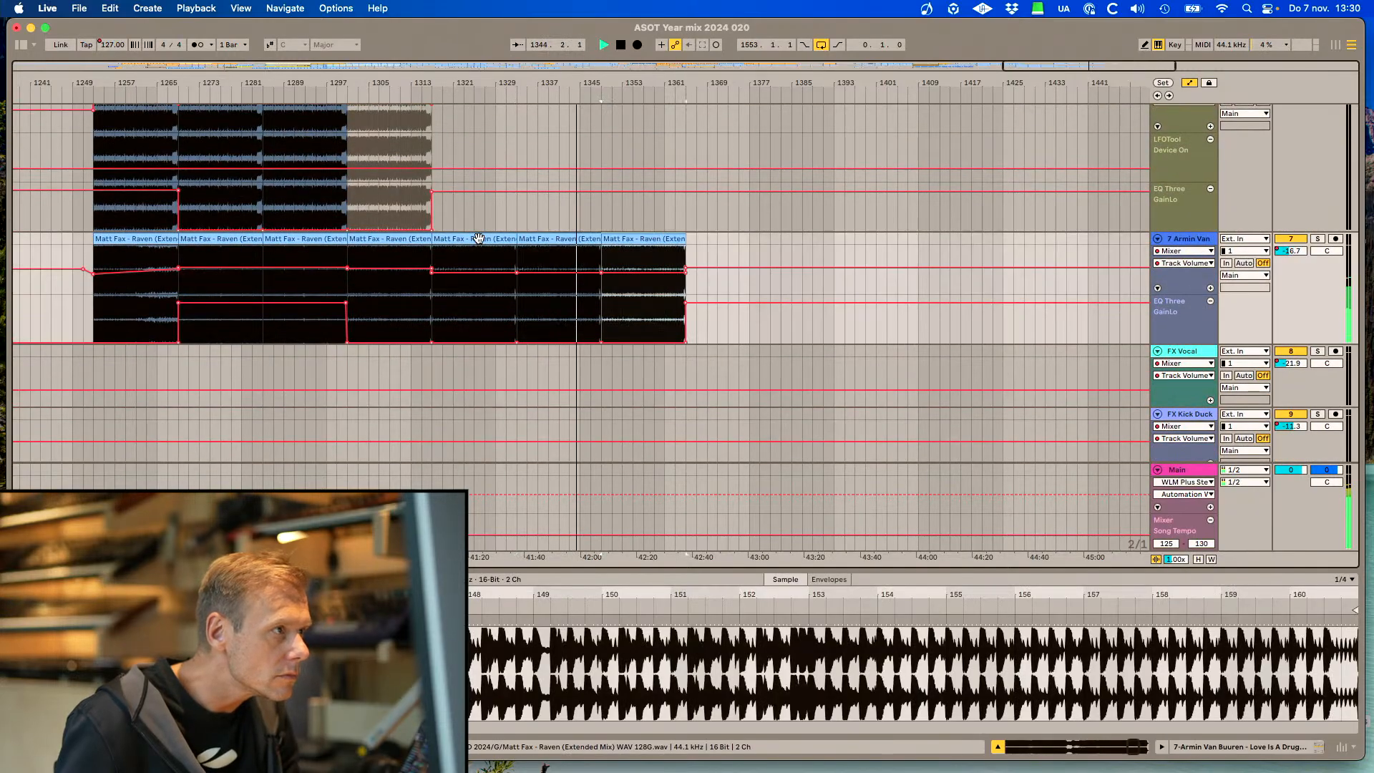
Play the transition from bar 1297 and review the clips and automation on tracks 3 to 7
scroll(477, 239, up, 10)
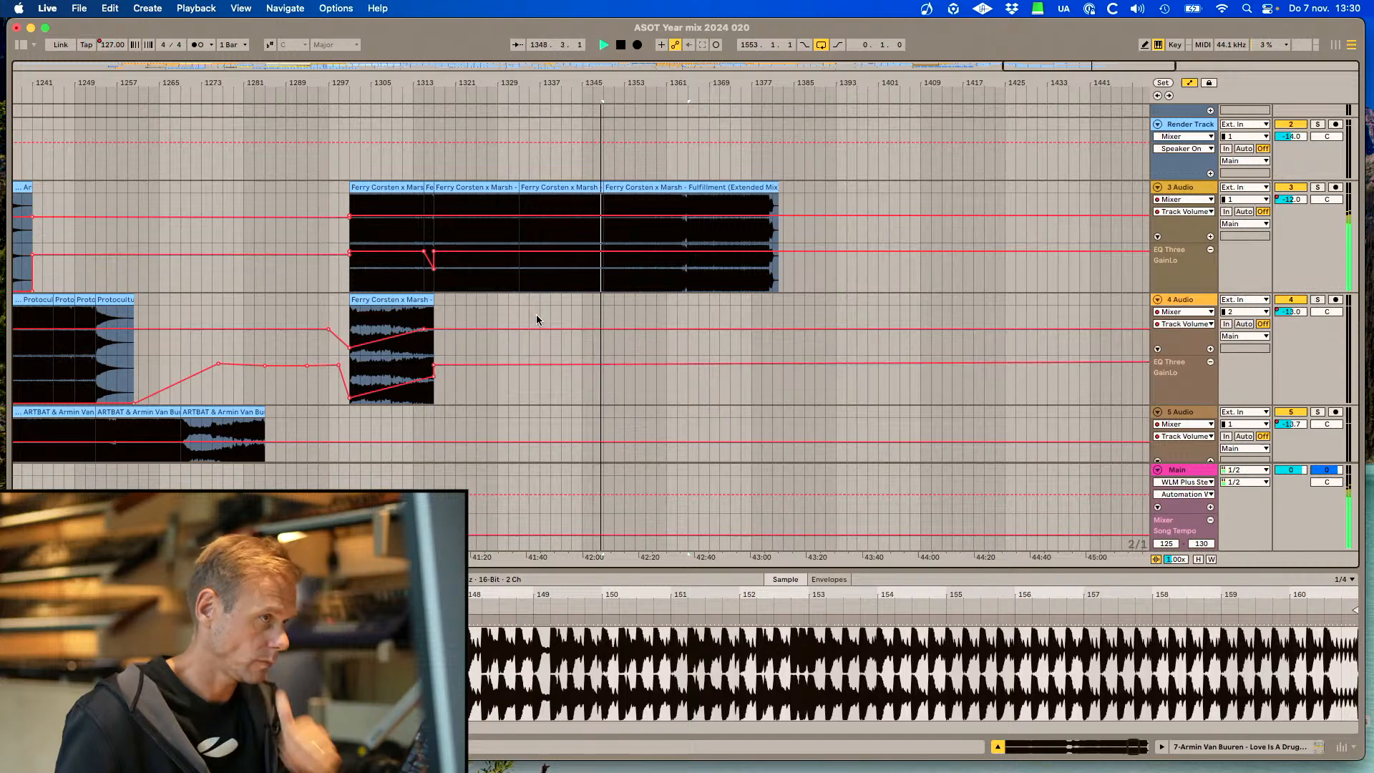
click(595, 201)
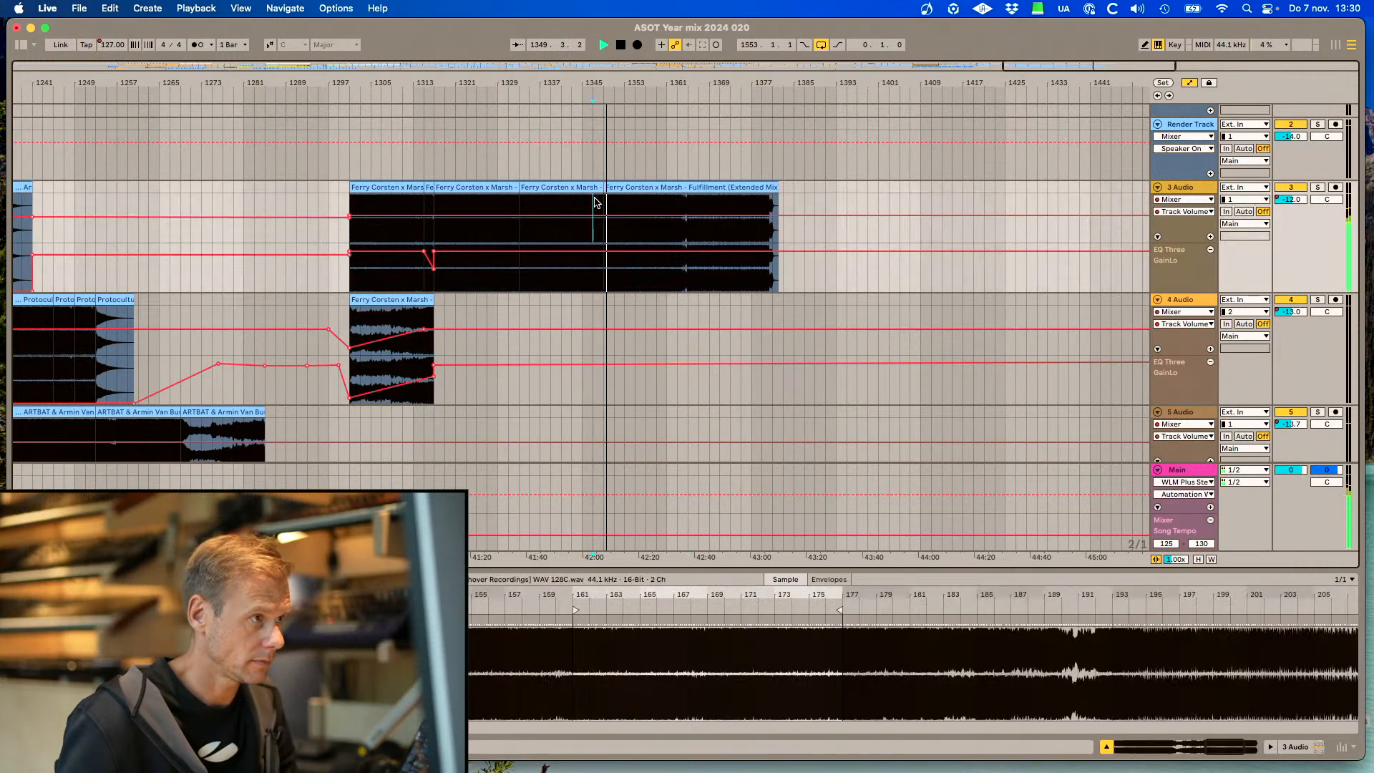
key(space)
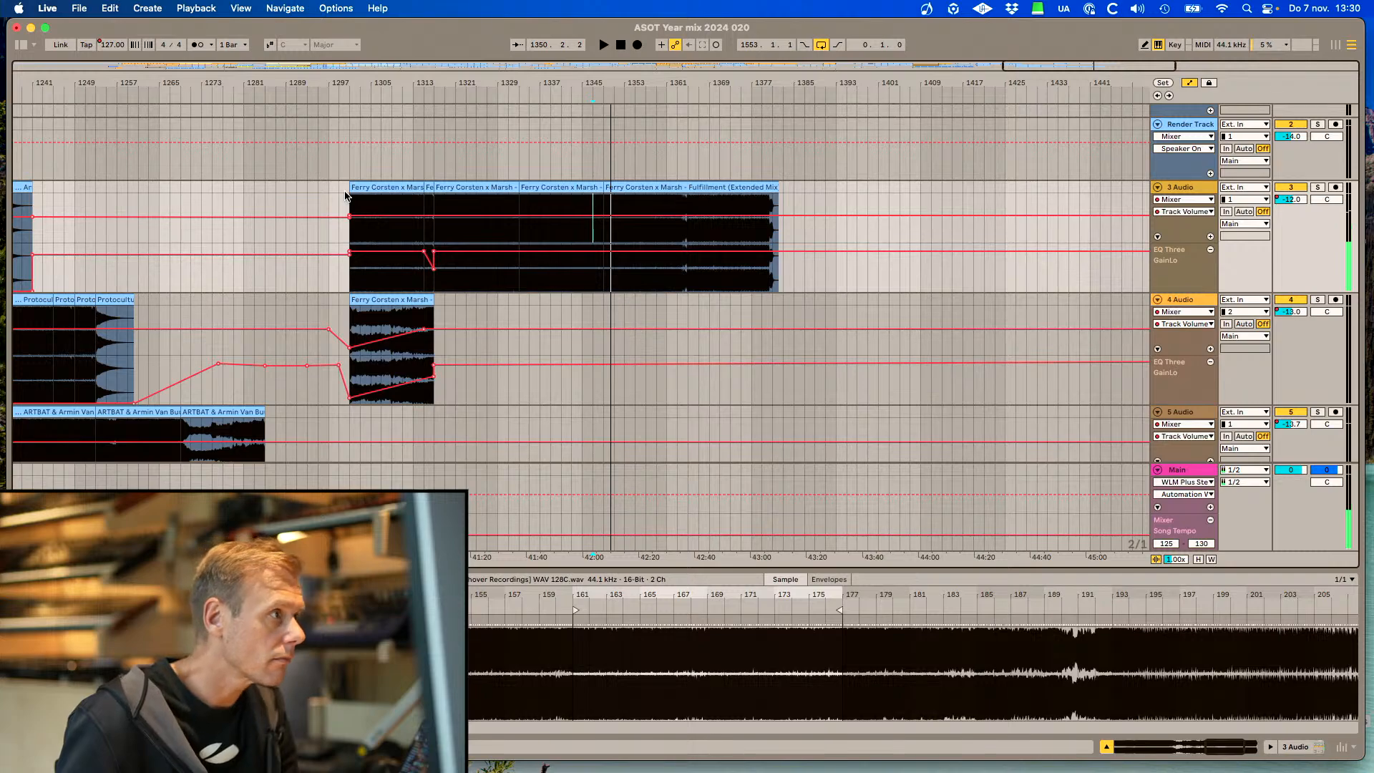
click(332, 193)
key(space)
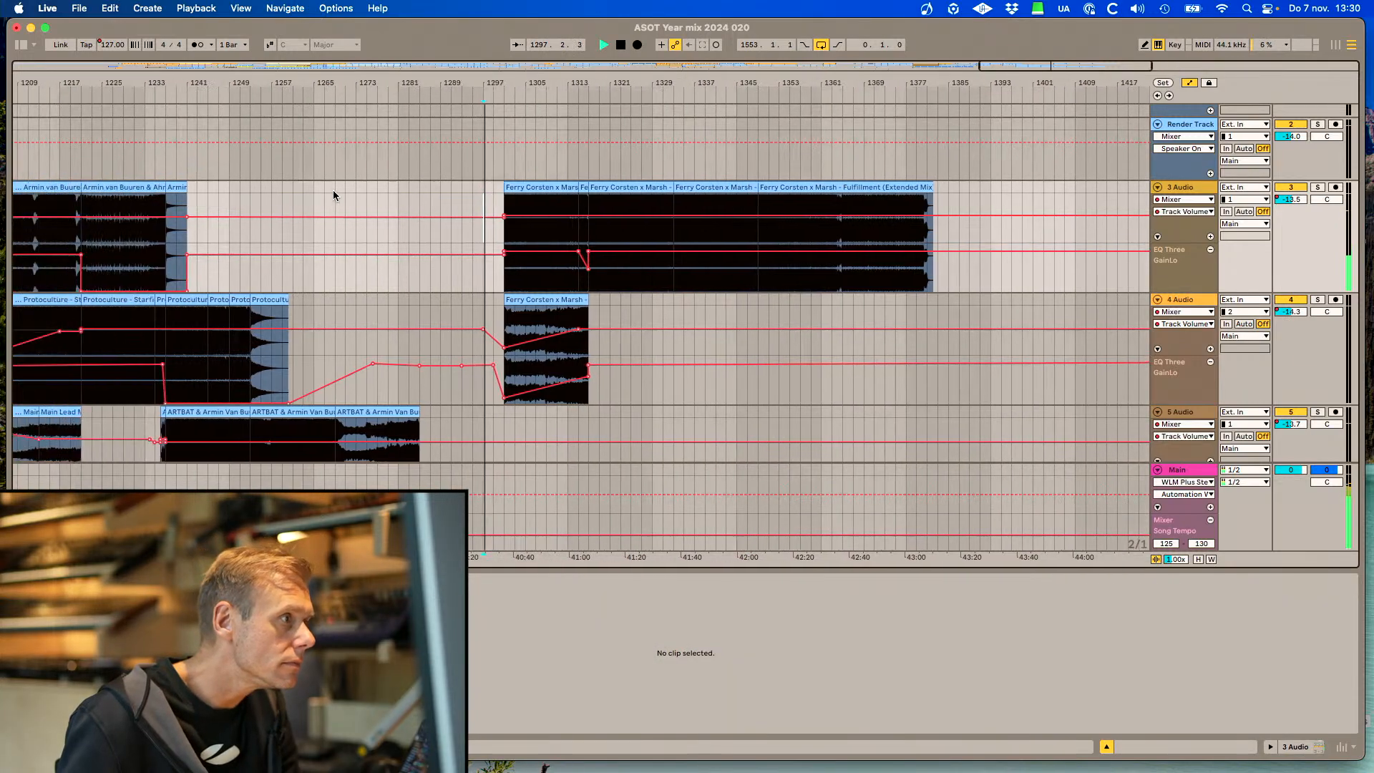
scroll(445, 239, left, 2)
scroll(449, 243, down, 2)
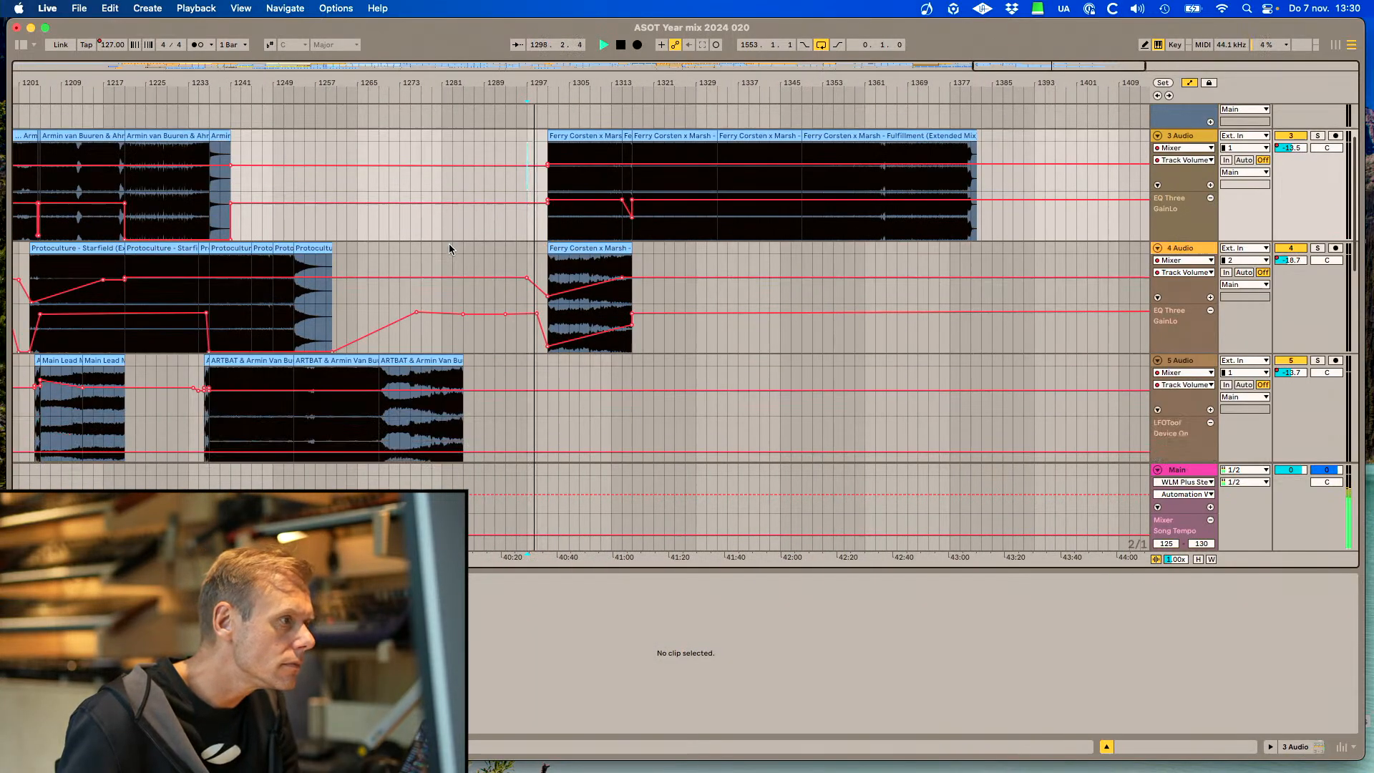
scroll(449, 246, down, 2)
scroll(450, 245, down, 2)
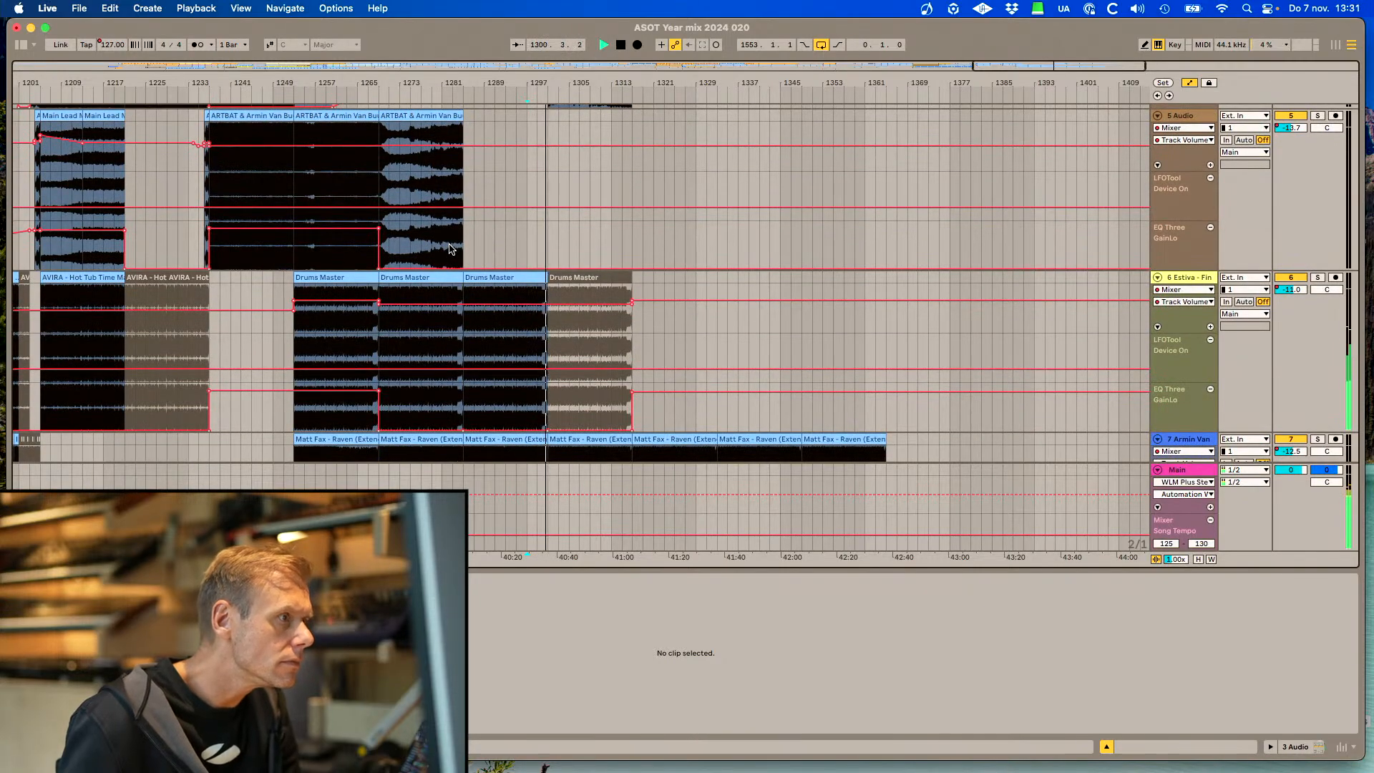
scroll(449, 249, up, 3)
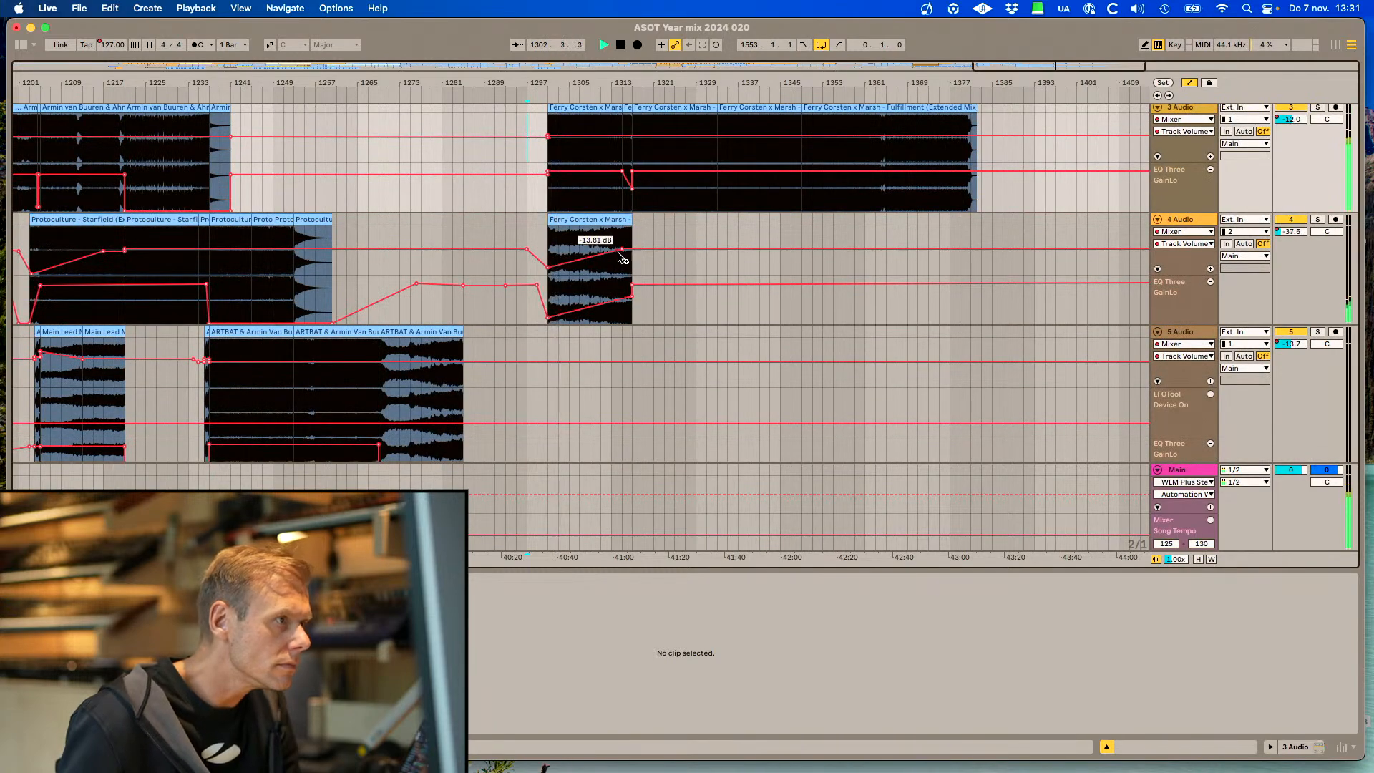
Slightly raise the volume point at the start of the Ferry Corsten clip on 4 Audio and lower the level after it to -13.7 dB
drag(548, 267, 548, 264)
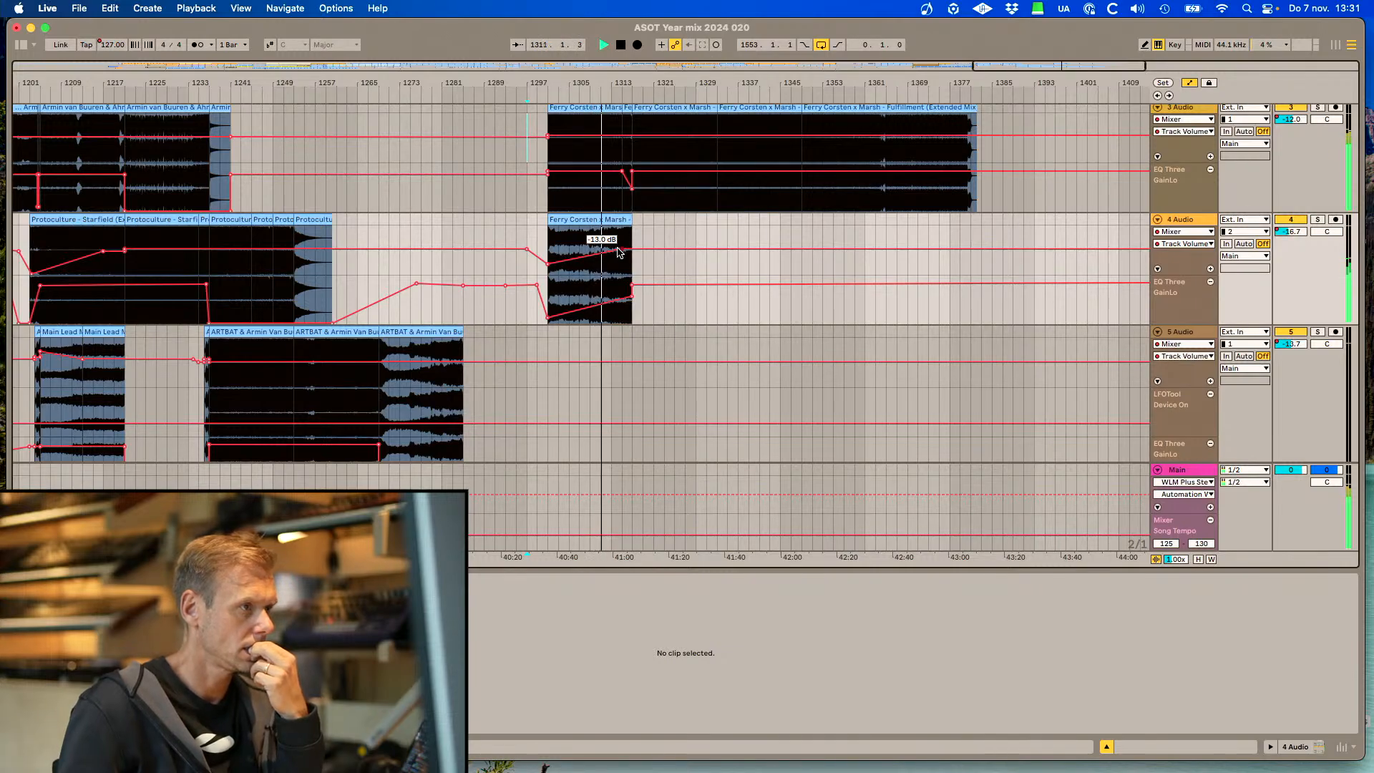
scroll(636, 255, left, 2)
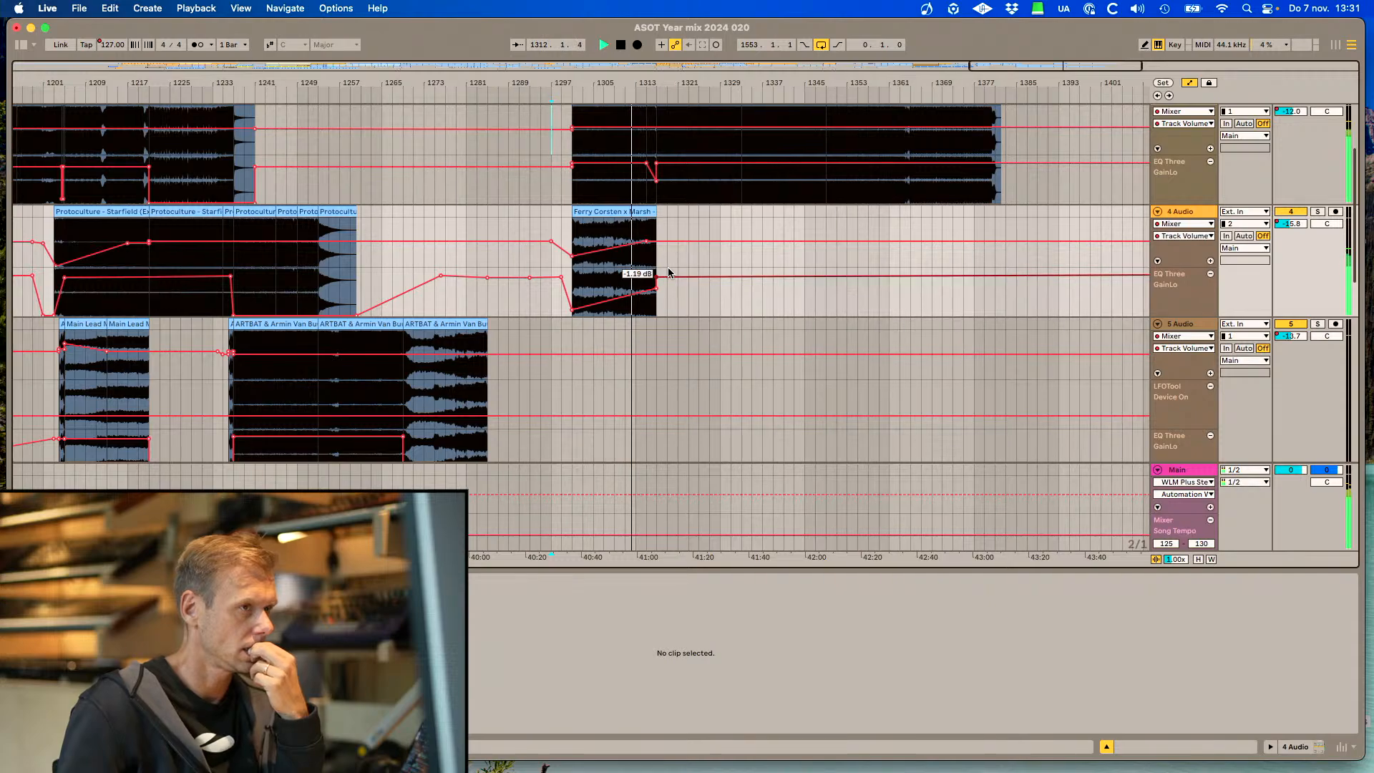
scroll(669, 273, up, 3)
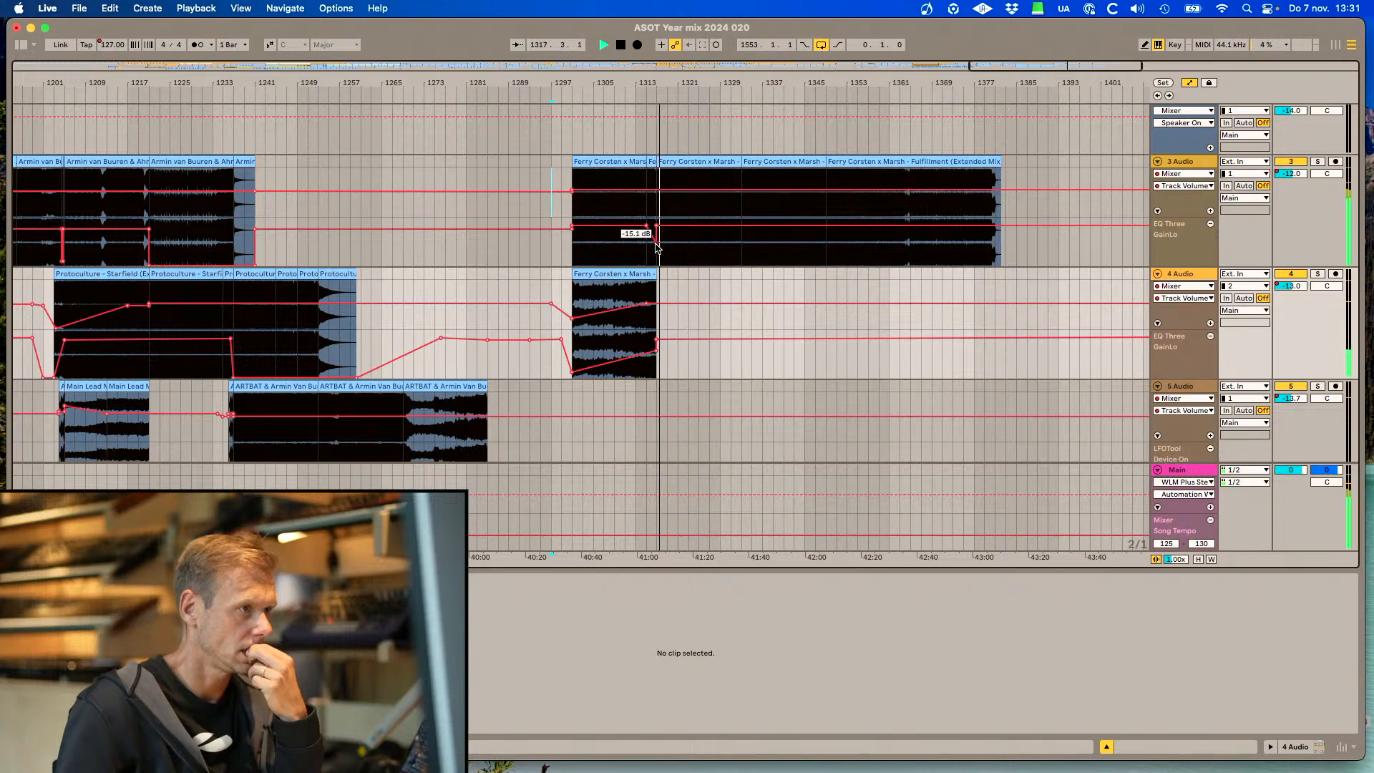
scroll(668, 286, down, 1)
scroll(669, 286, left, 1)
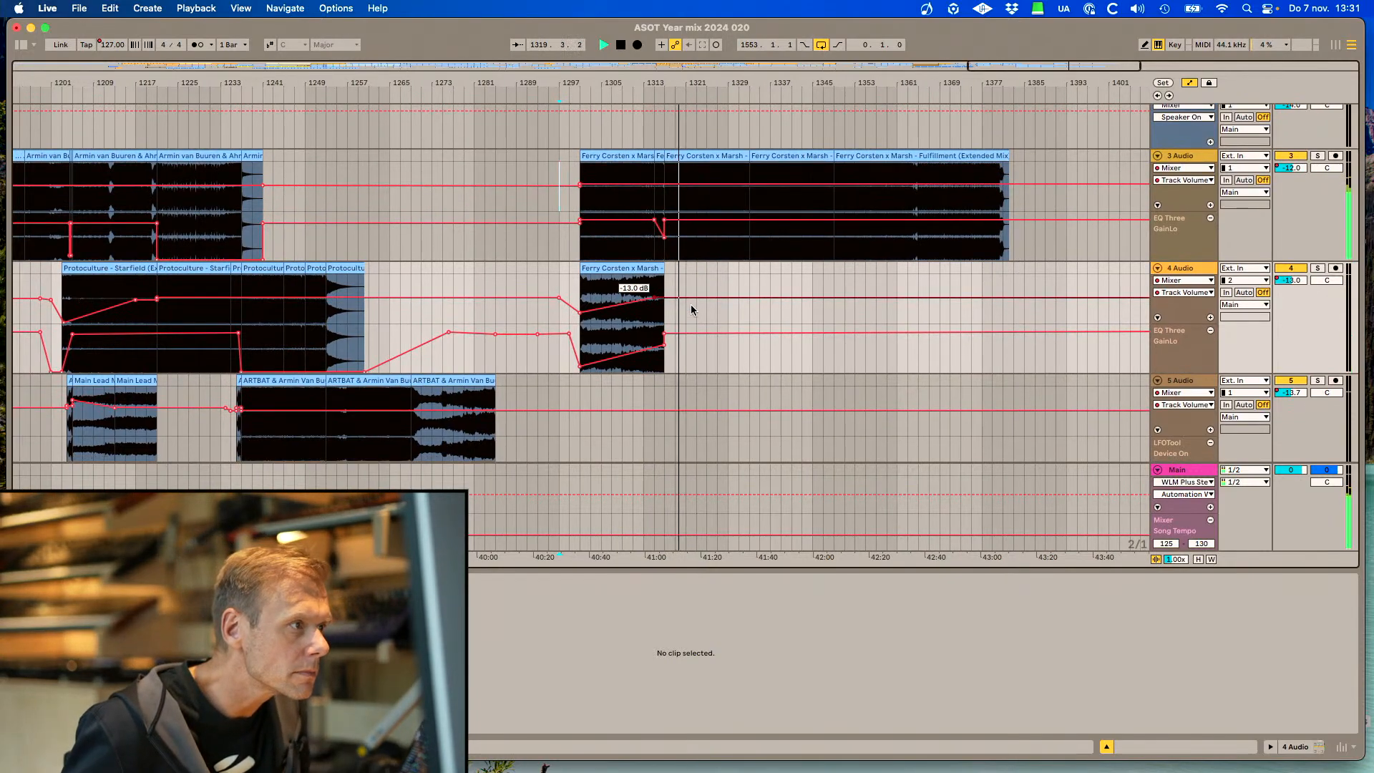
drag(690, 303, 690, 307)
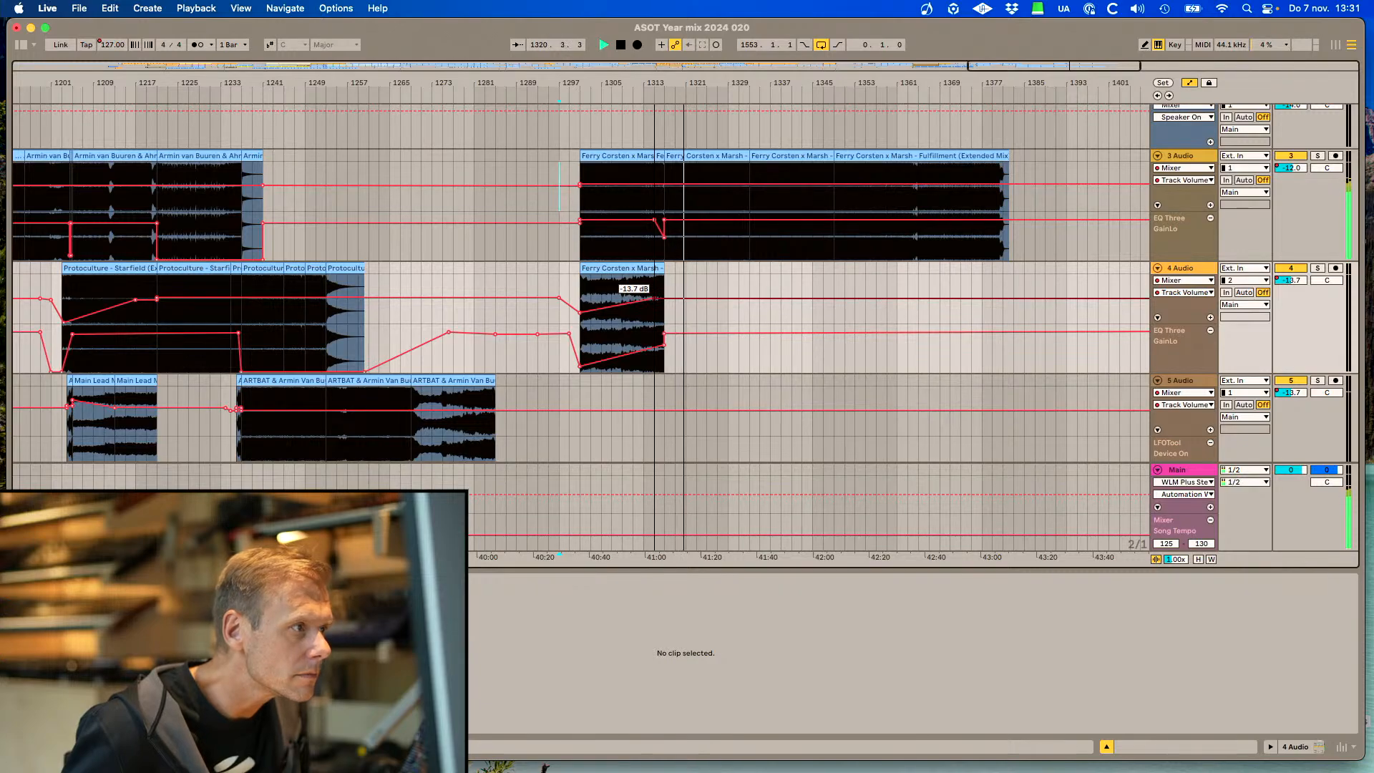
Play the mix from bar 1313 to check the end of the 4 Audio clip, and stop playback
click(645, 243)
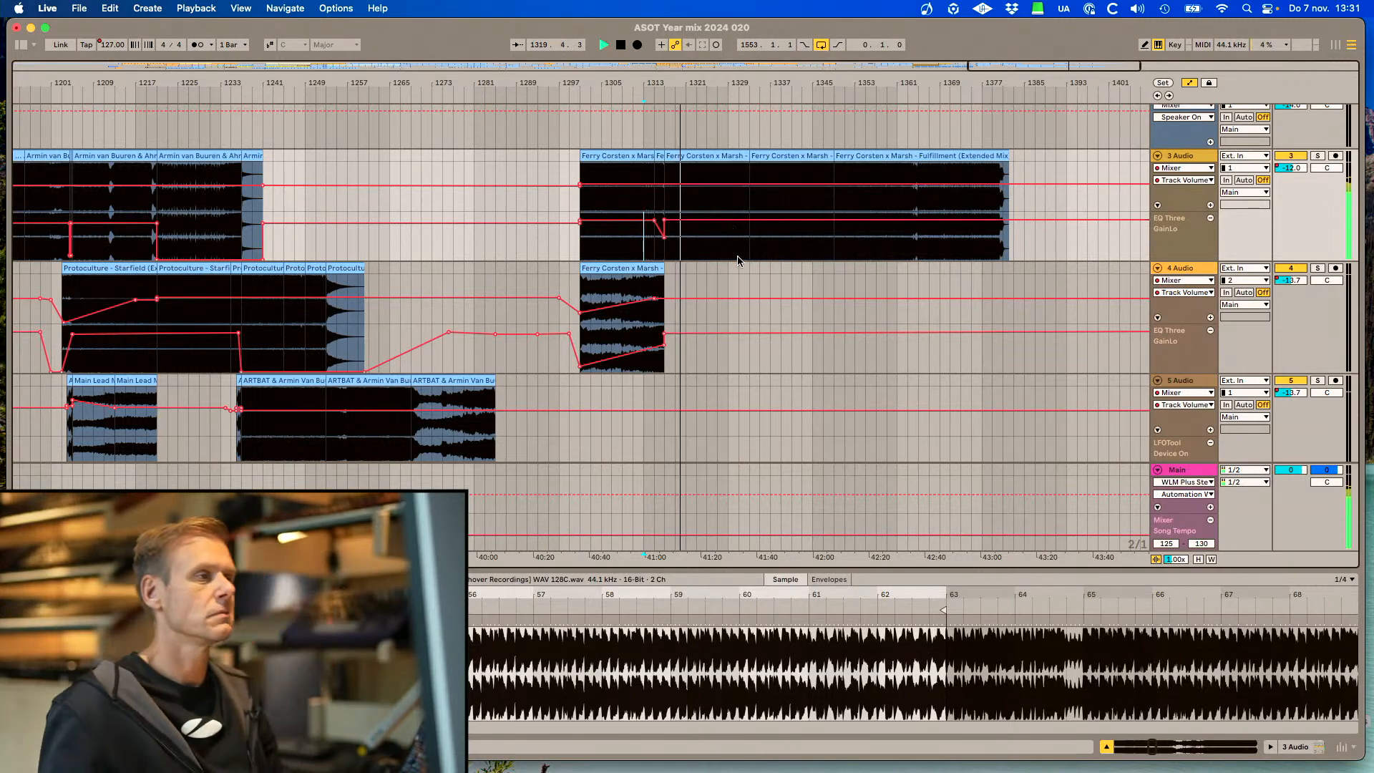
scroll(717, 307, right, 5)
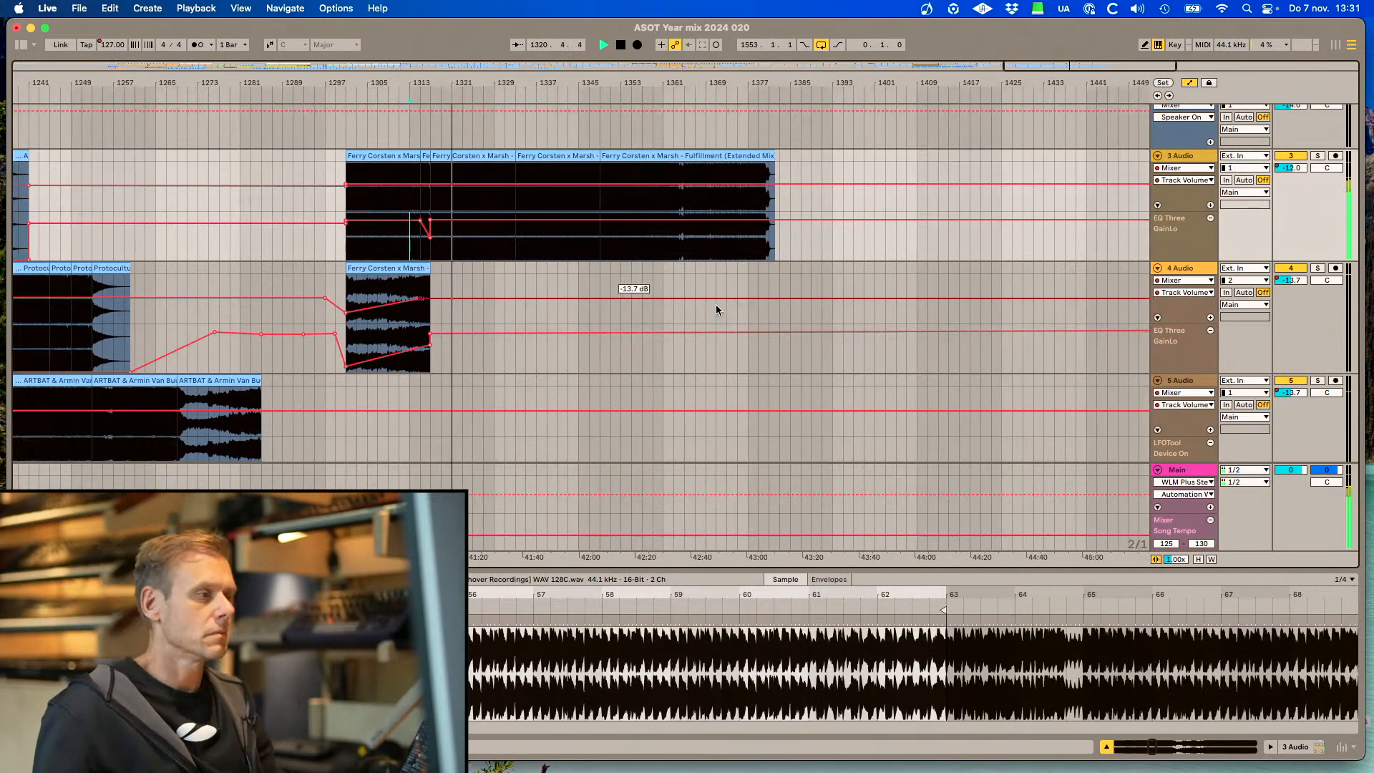
key(space)
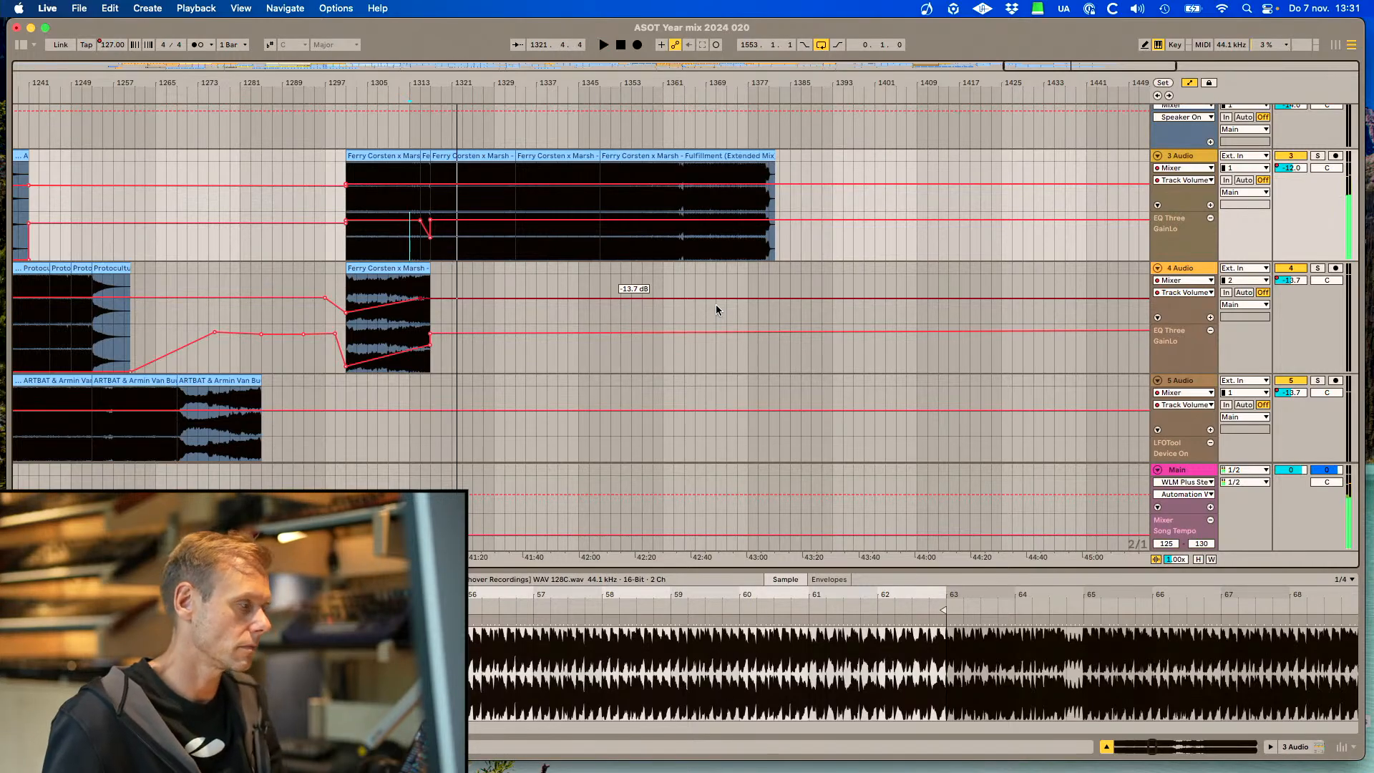
Switch to rekordbox and move Ferry Corsten x Marsh - Fulfillment above Mofasa - Existence in the ASOT YEARMIX 2024 v3 playlist
mouse_move(505, 751)
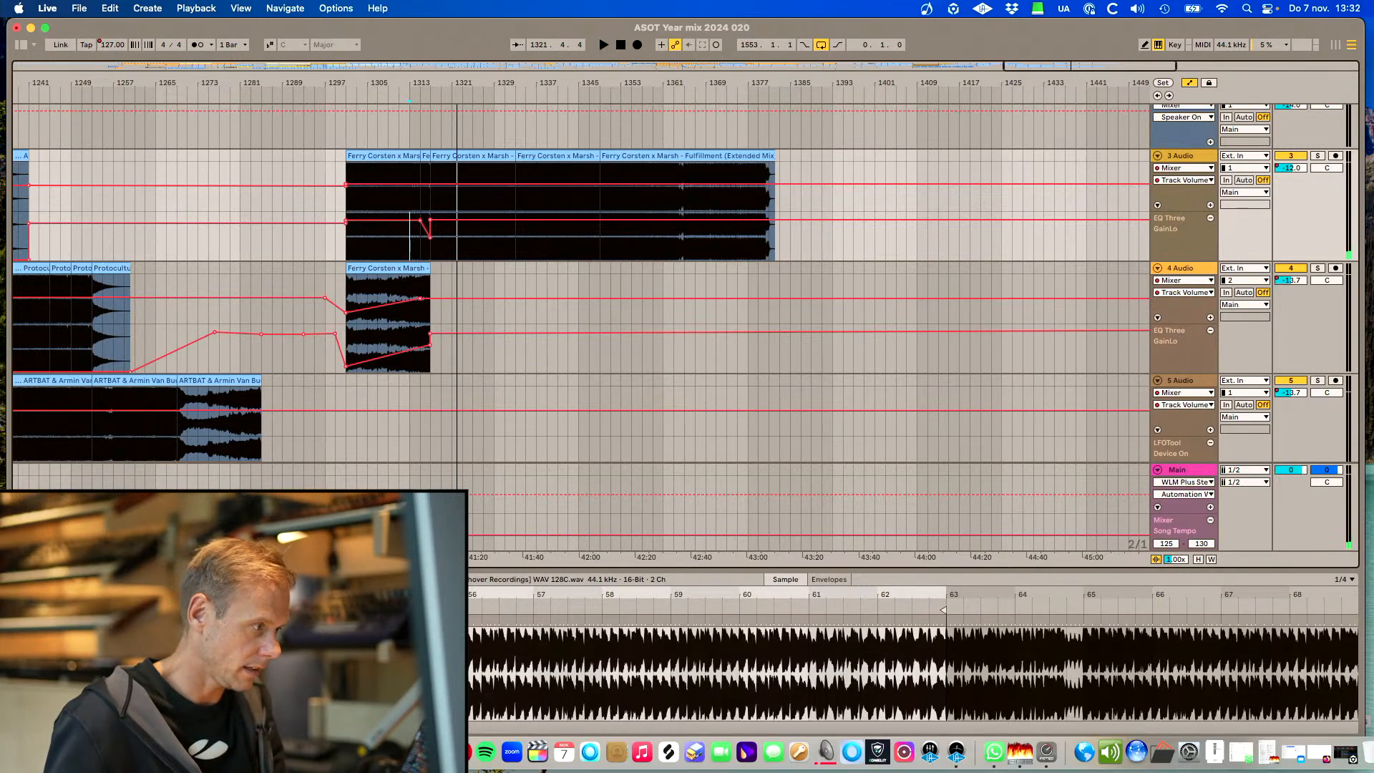
click(430, 752)
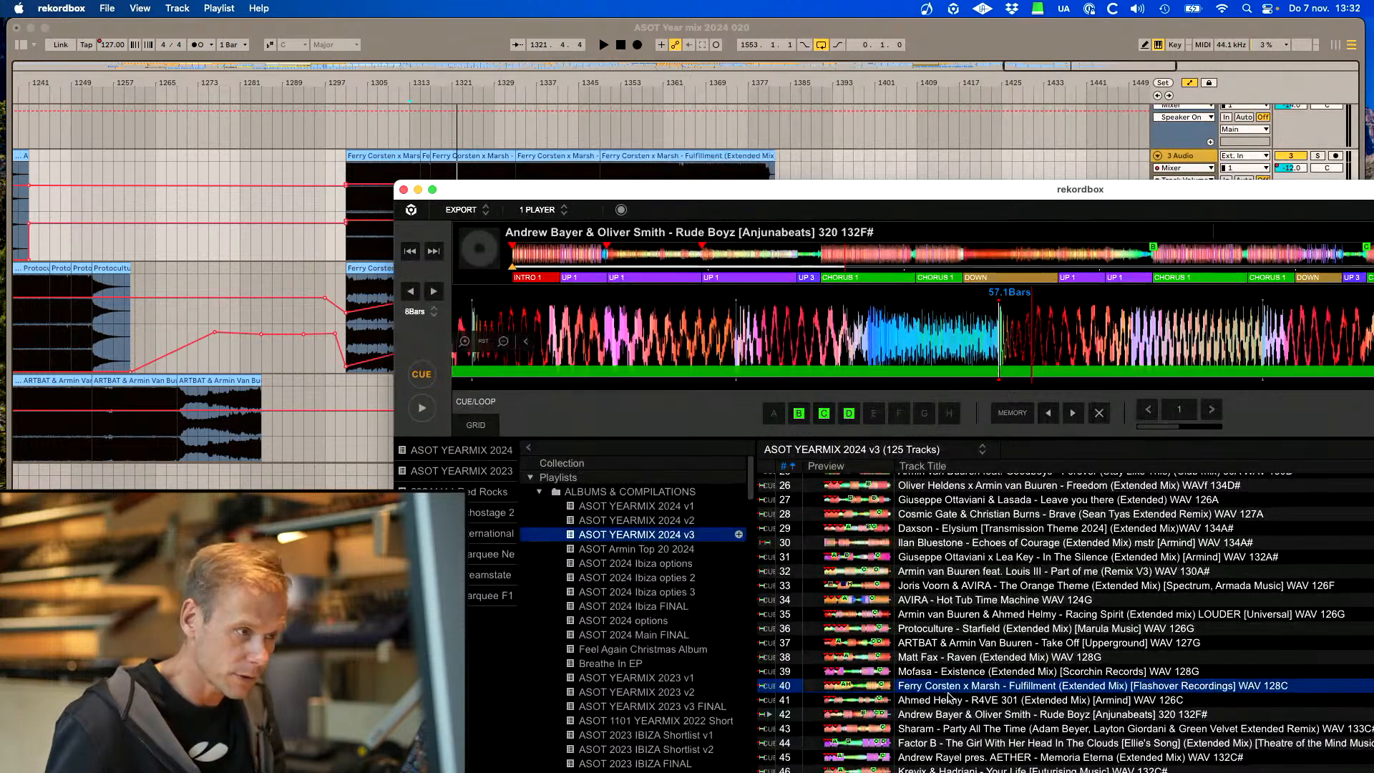
drag(952, 687, 958, 675)
Move Ahmed Helmy - R4VE 301 up to position 40, directly below Ferry Corsten x Marsh - Fulfillment
click(955, 697)
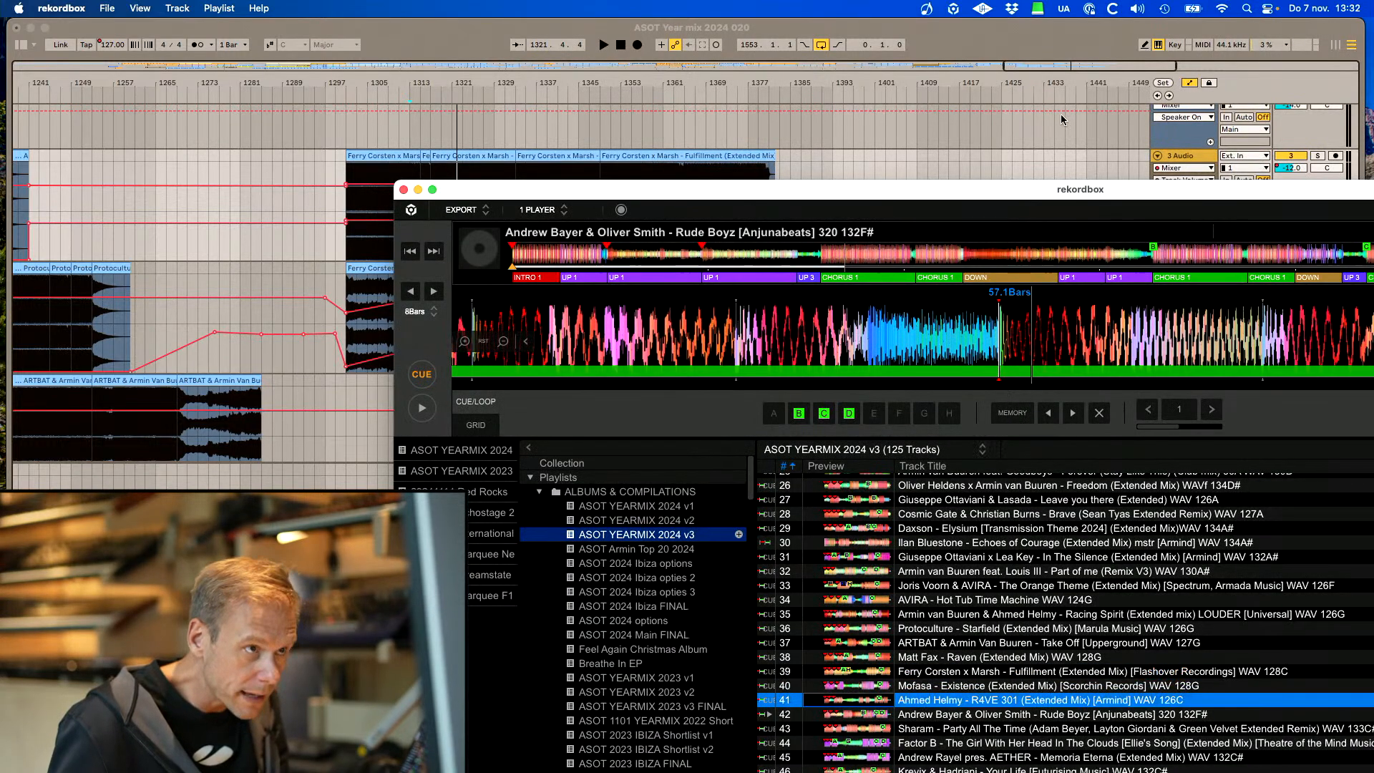
drag(1046, 191, 824, 84)
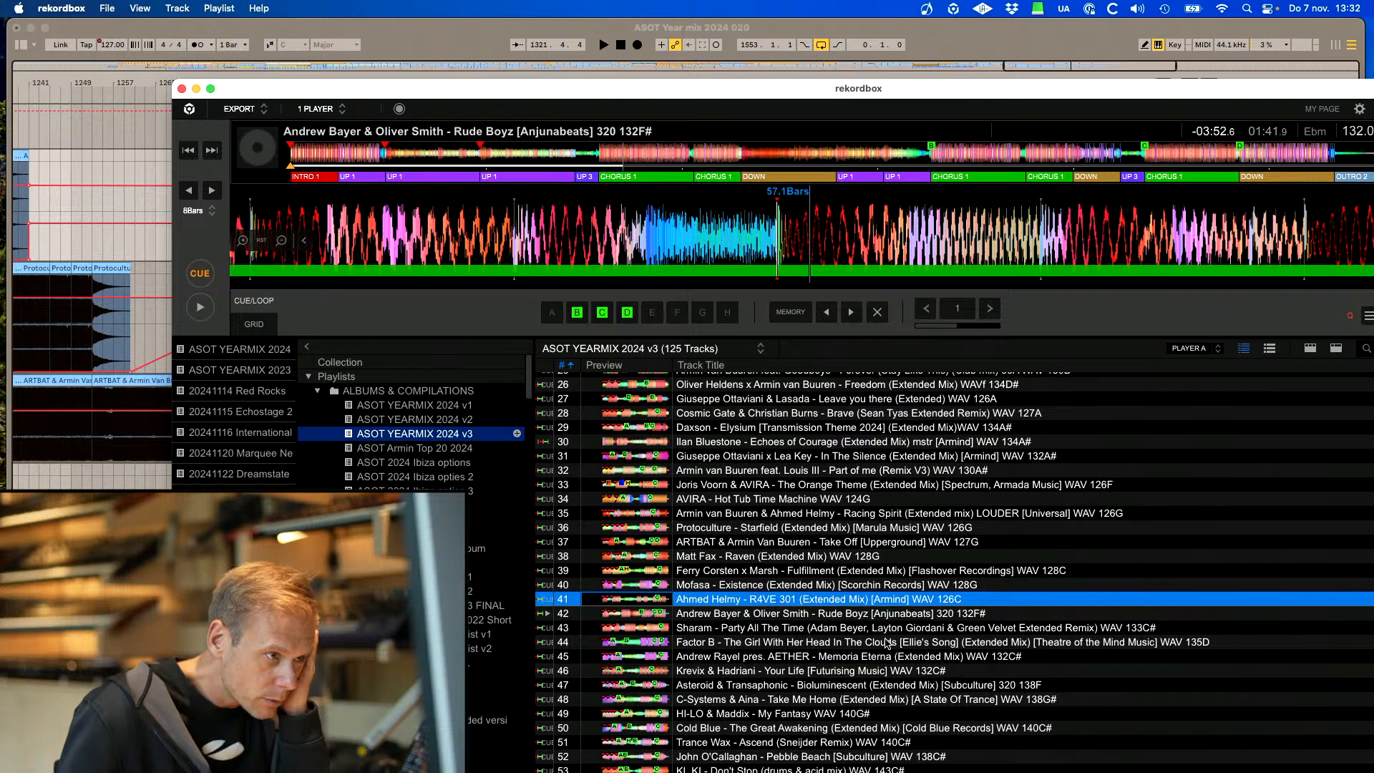
scroll(859, 642, down, 1)
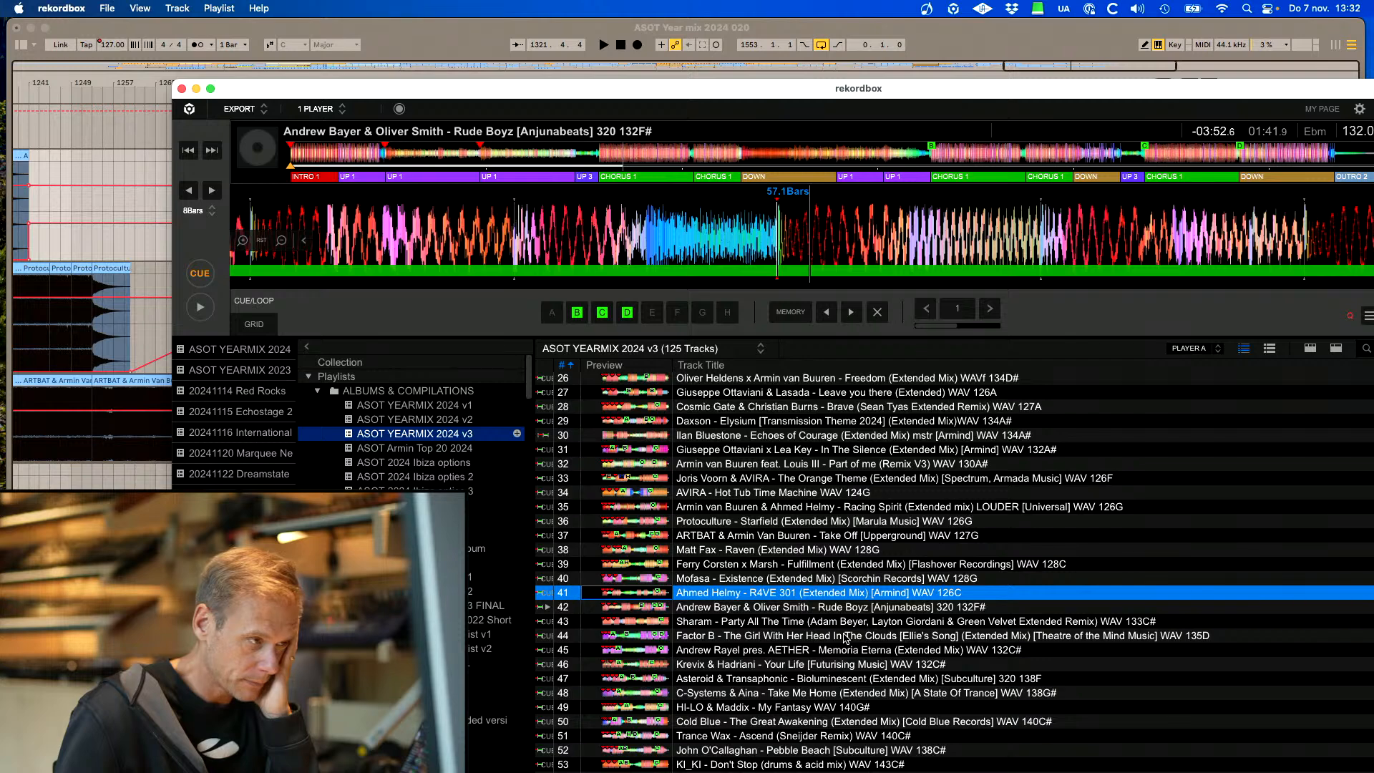
drag(839, 593, 830, 572)
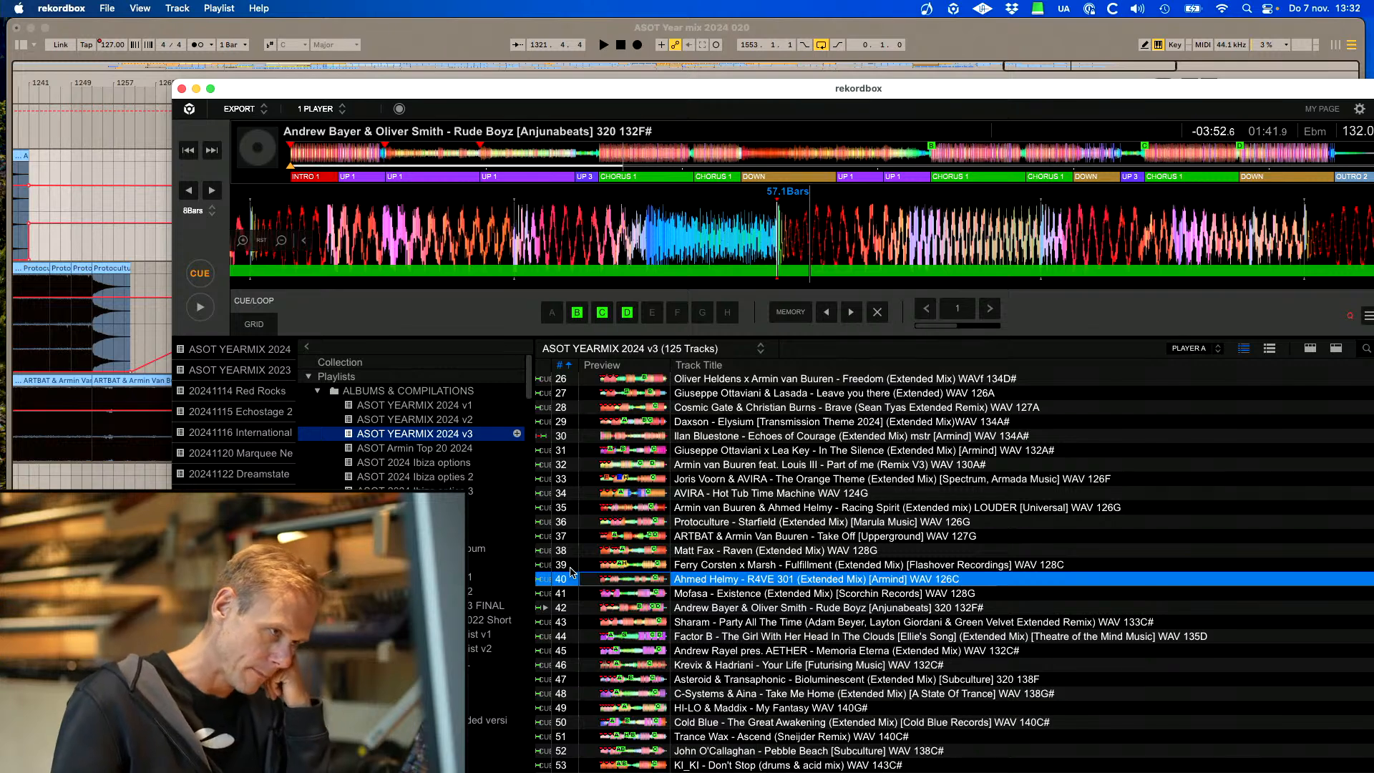
Switch to another open document window and search it for "helmy"
mouse_move(809, 771)
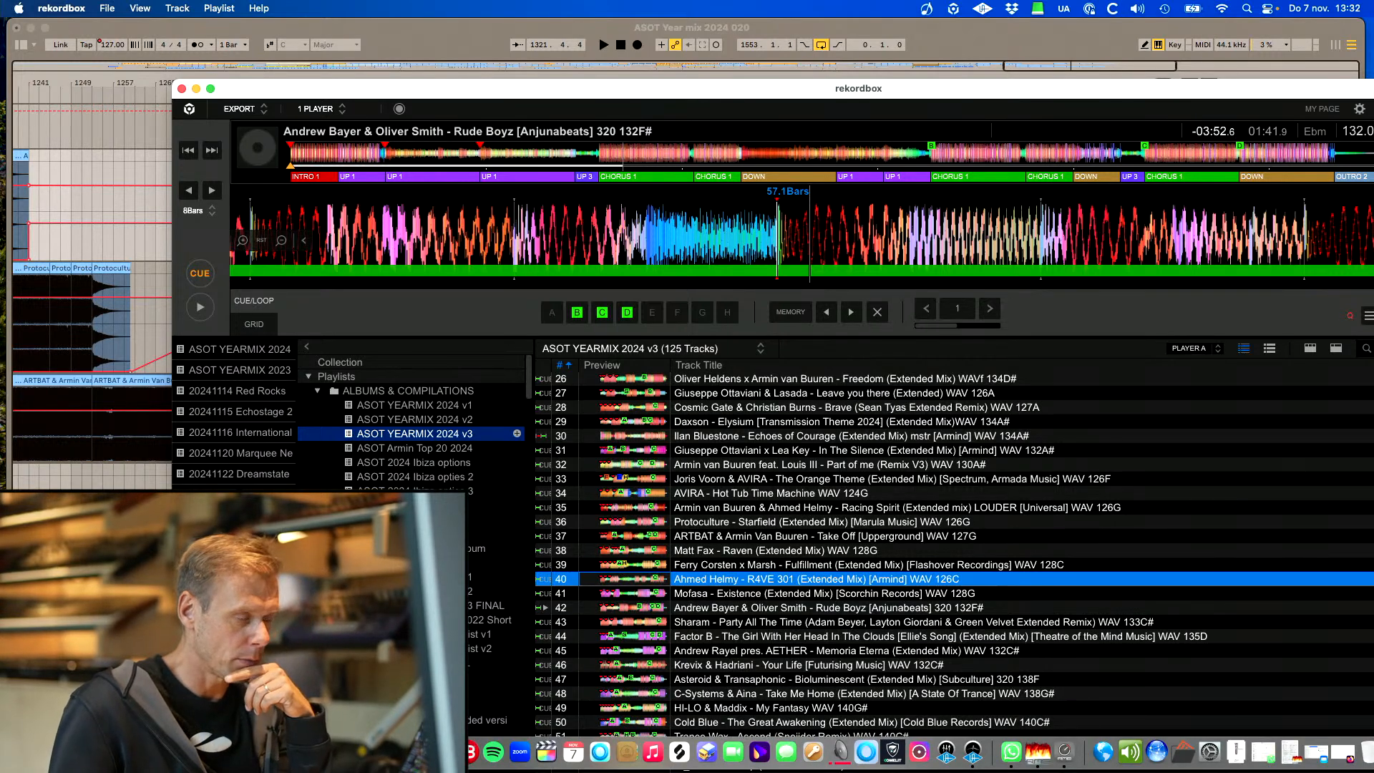
click(1342, 752)
key(super+a)
text(helmy)
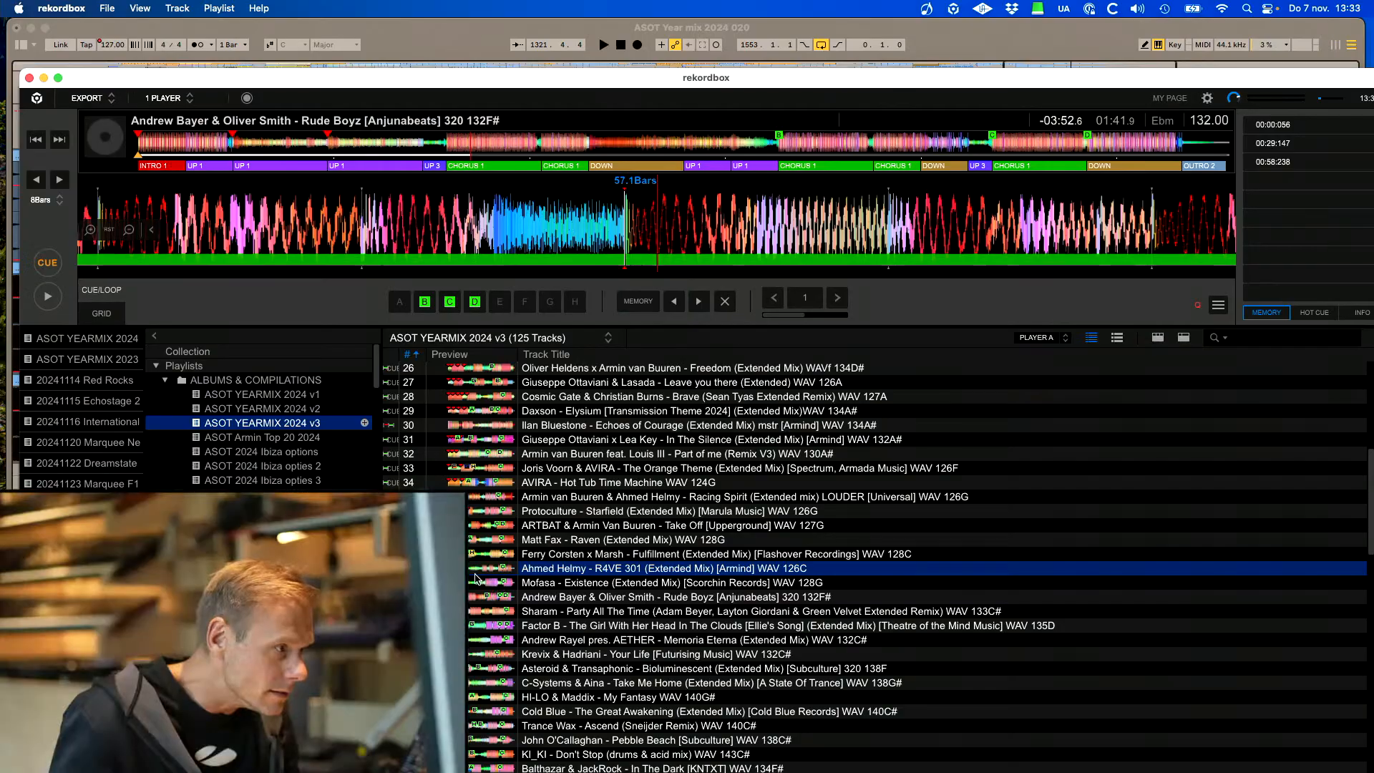
Move the Andrew Rayel, Krevix & Hadriani and Sharam tracks directly below Ahmed Helmy - R4VE 301 in the playlist
click(478, 570)
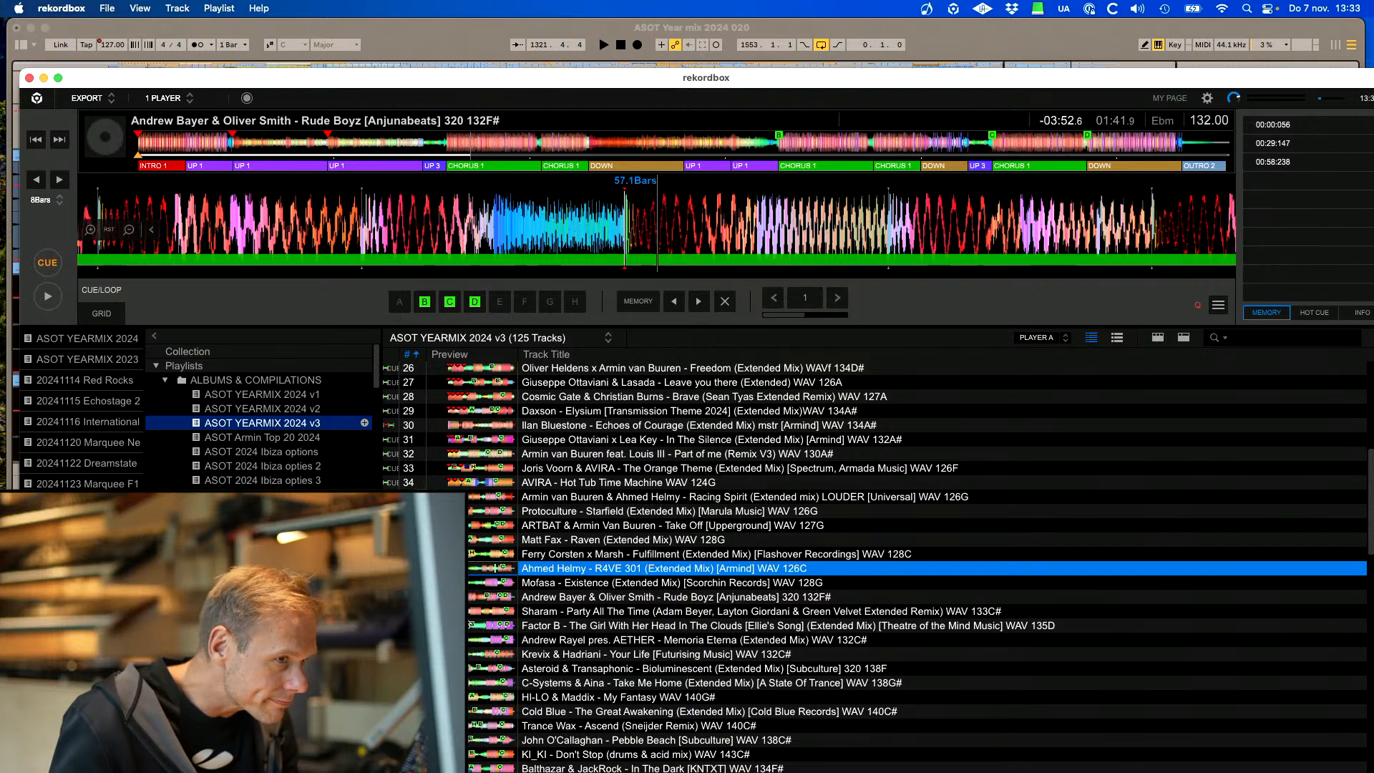
click(632, 642)
shift+click(634, 657)
drag(632, 642, 669, 600)
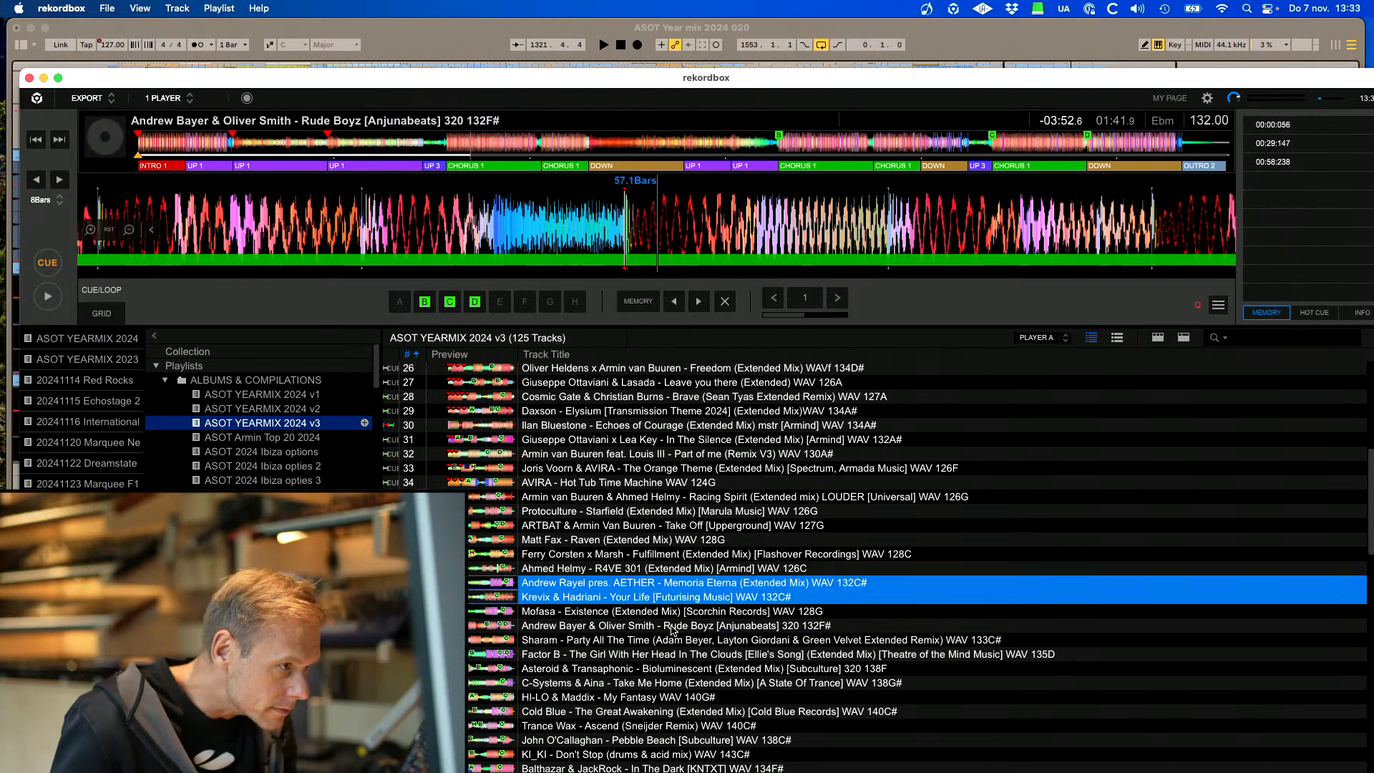
drag(693, 644, 660, 613)
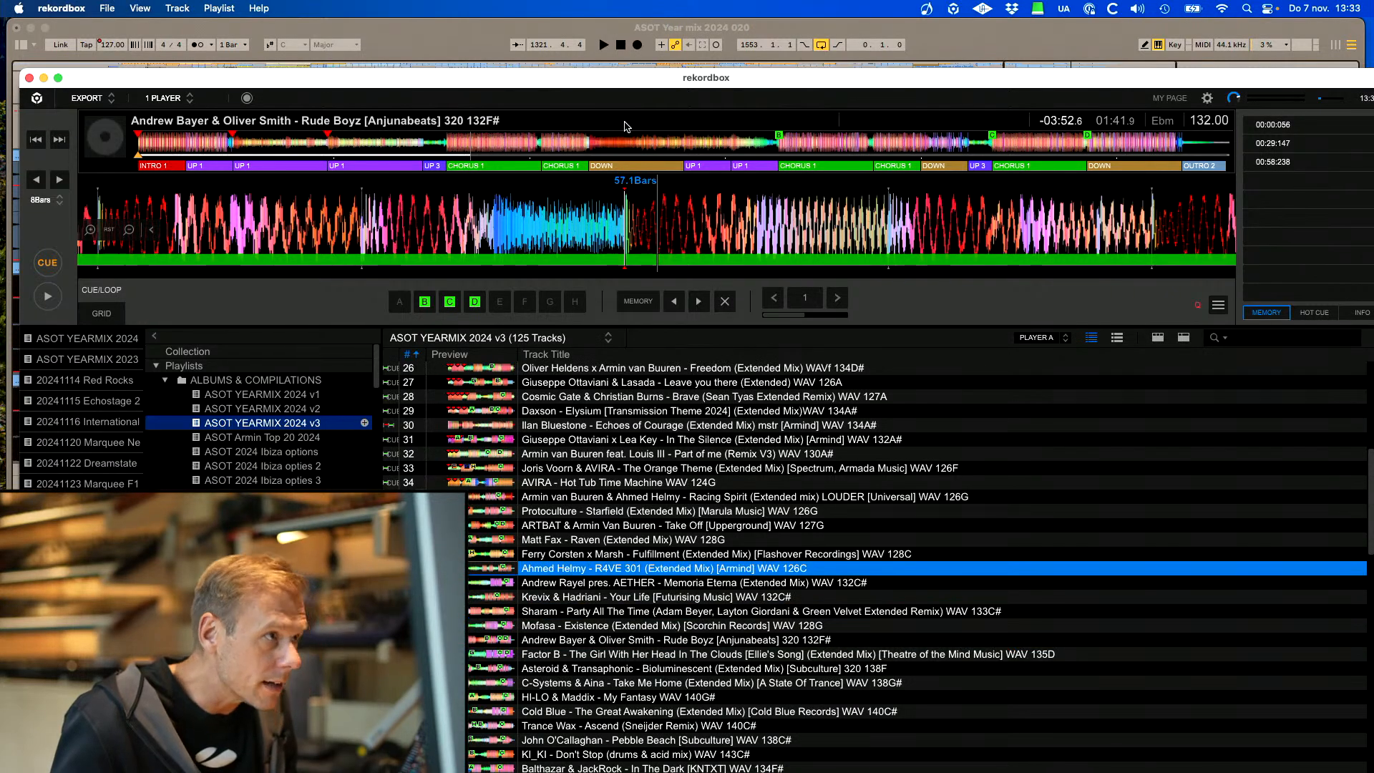
Bring Ahmed Helmy - R4VE 301 from rekordbox into Live on the first Render Track, starting at bar 1399
drag(629, 83, 852, 316)
scroll(853, 187, up, 3)
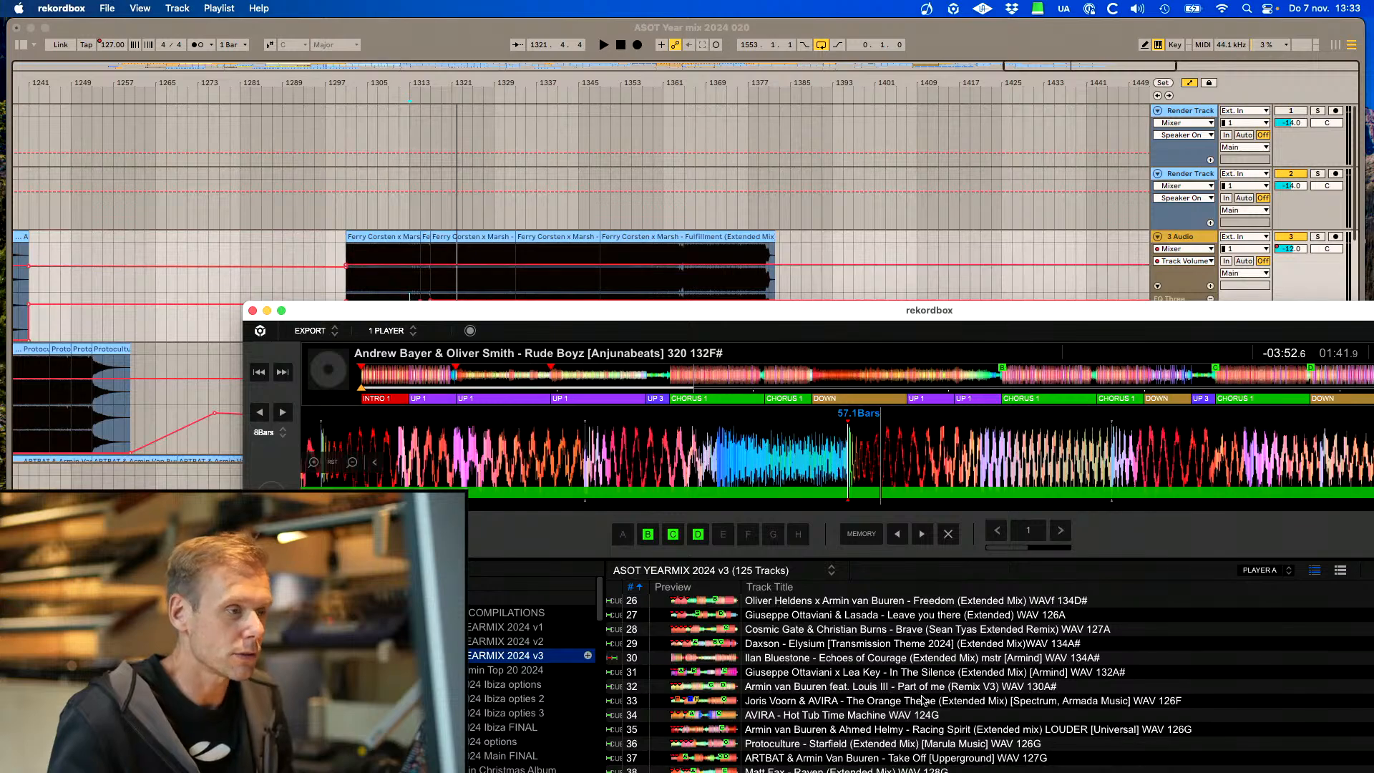
scroll(839, 717, down, 5)
drag(824, 737, 858, 131)
click(834, 116)
scroll(834, 114, right, 3)
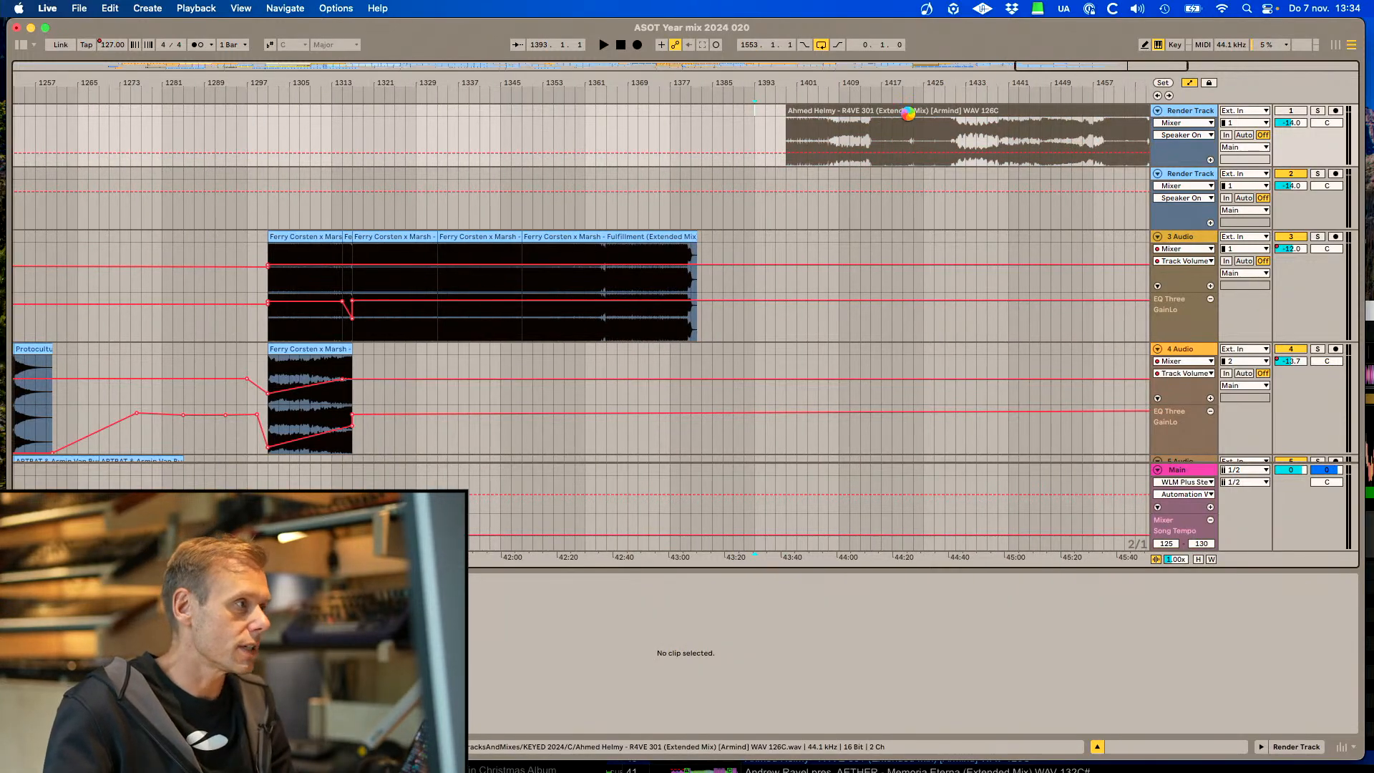
click(907, 113)
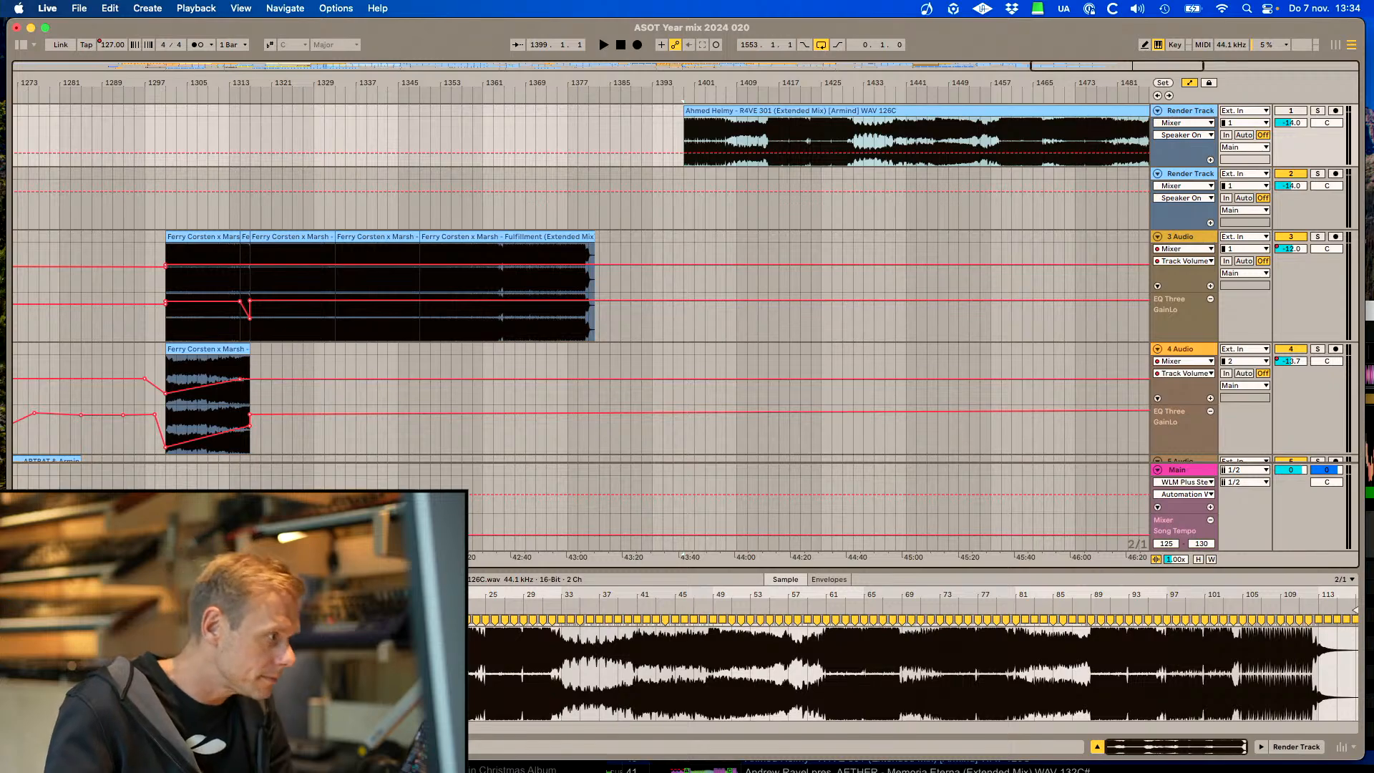
Delete all warp markers from the Ahmed Helmy - R4VE 301 clip
click(907, 673)
key(super+a)
key(Delete)
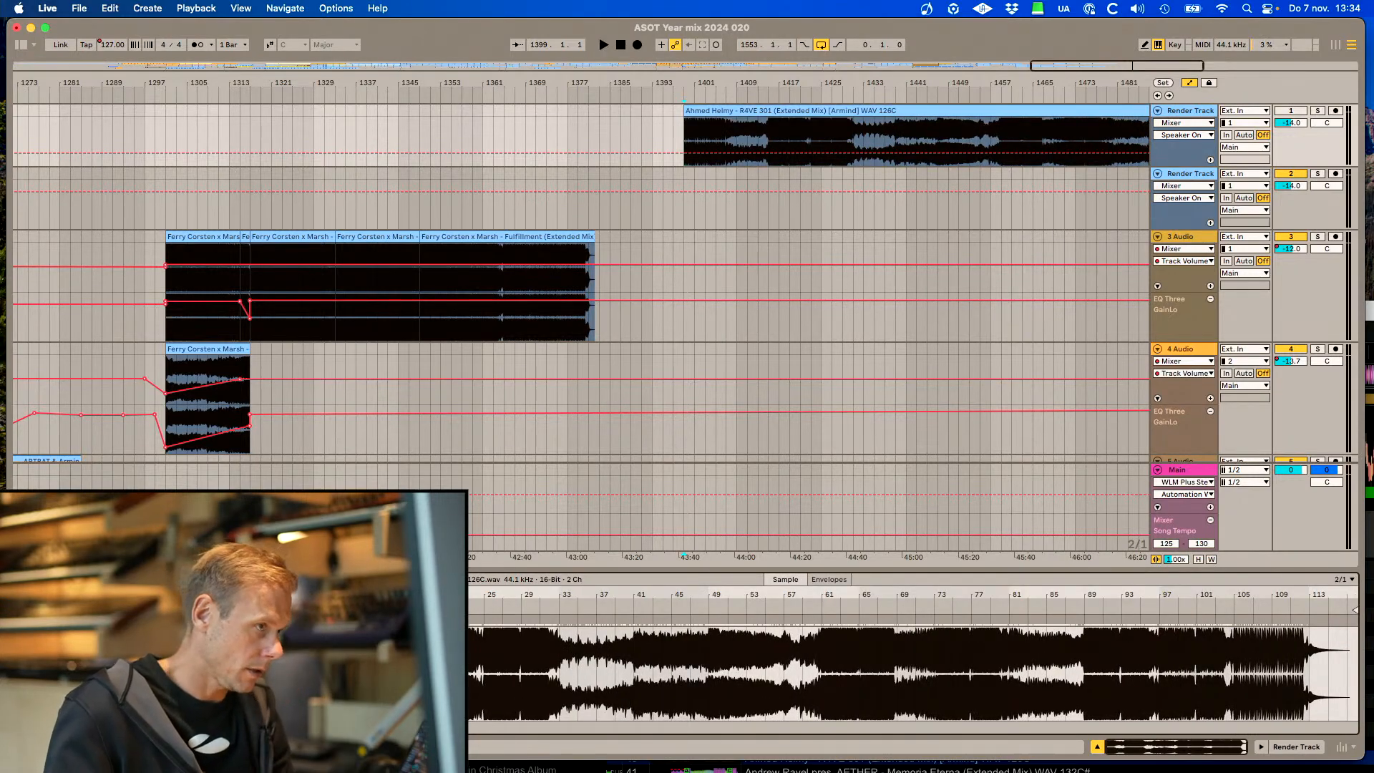
Add a warp marker on the transient at 112.2 near the end of the R4VE 301 sample
scroll(913, 654, up, 15)
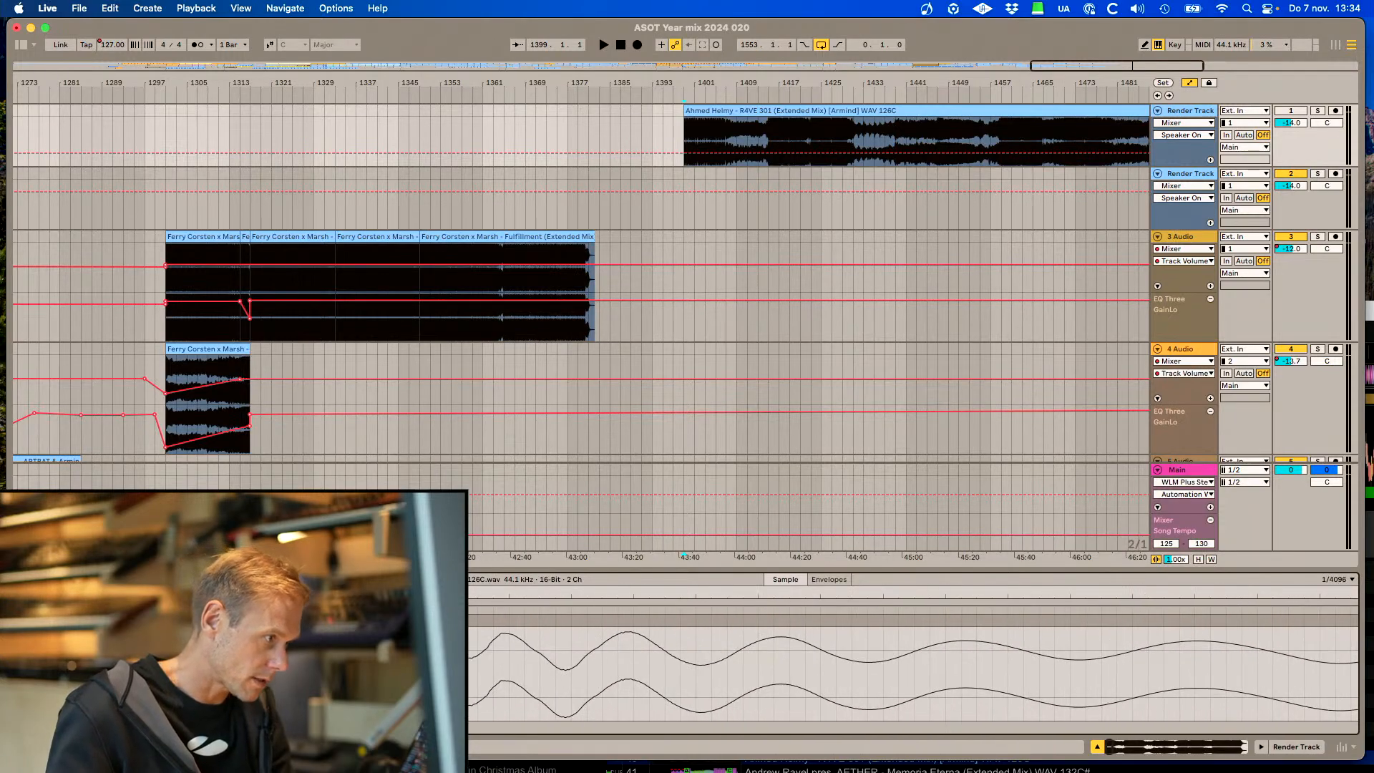
scroll(913, 654, down, 15)
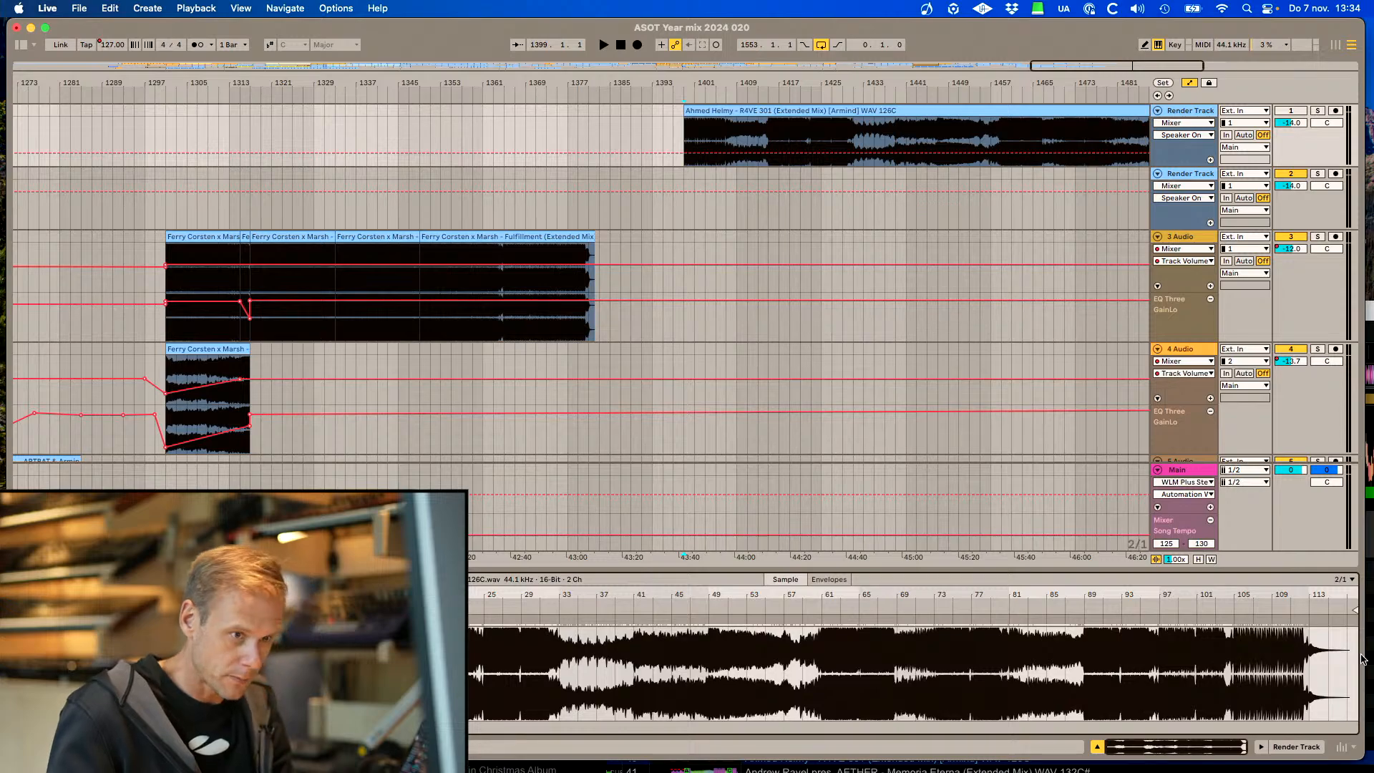
drag(1305, 593, 1045, 604)
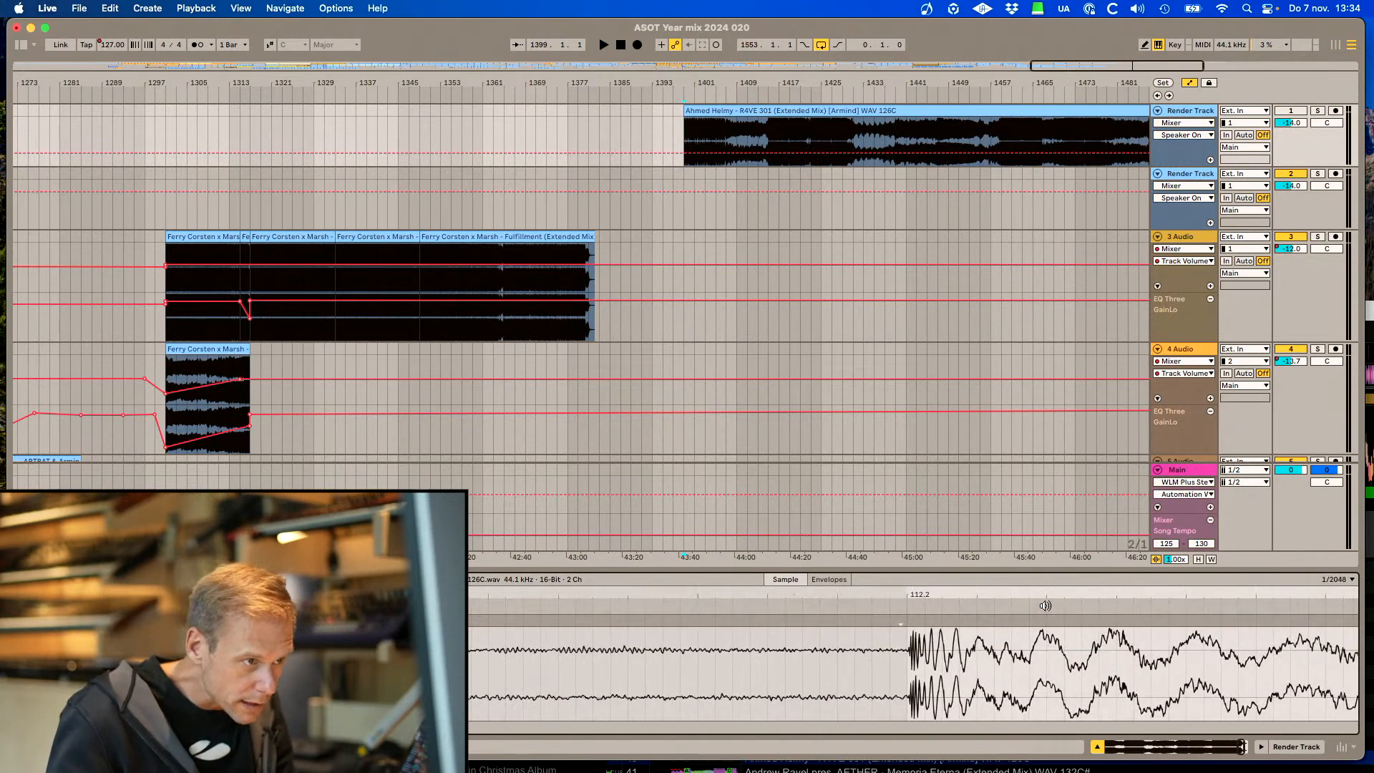
double_click(907, 621)
drag(908, 619, 1303, 593)
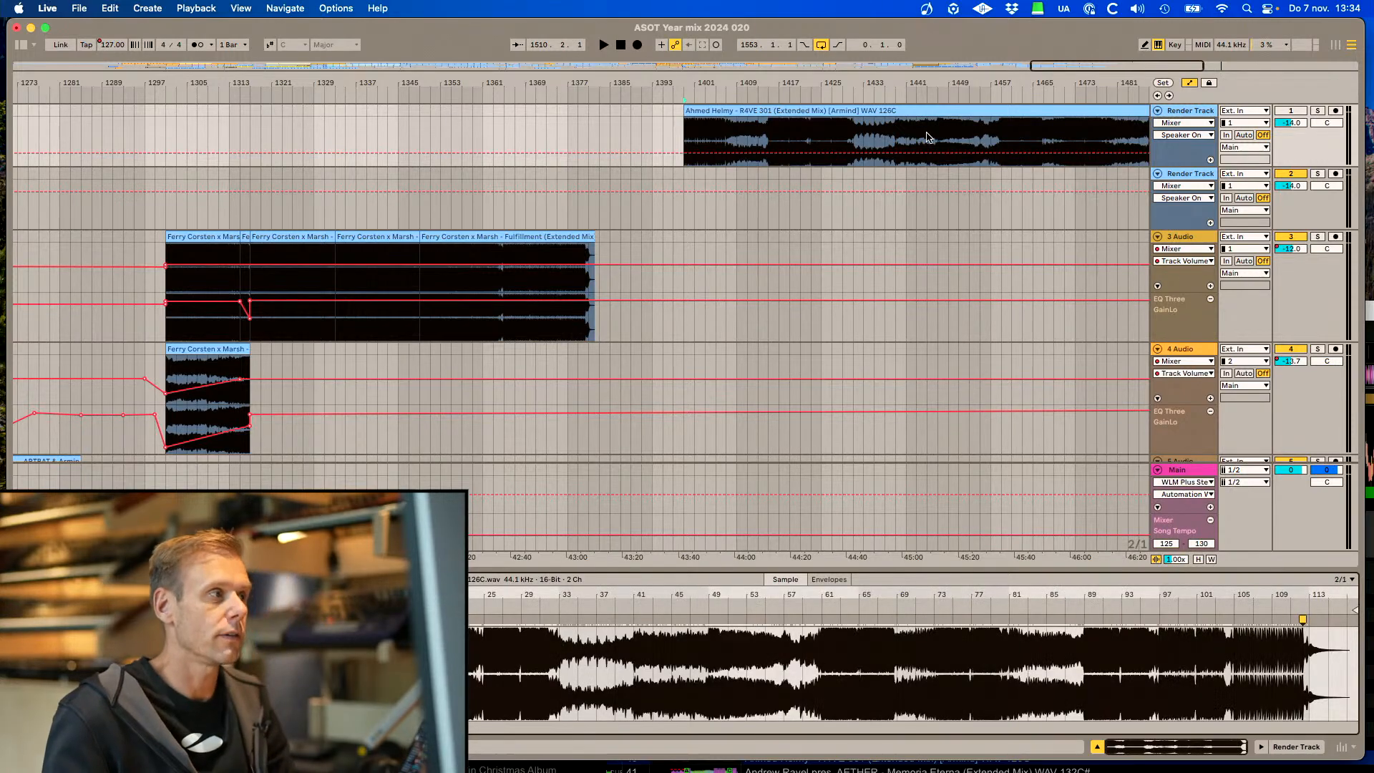
Turn on the first Render Track that holds the R4VE 301 clip
click(421, 207)
click(767, 126)
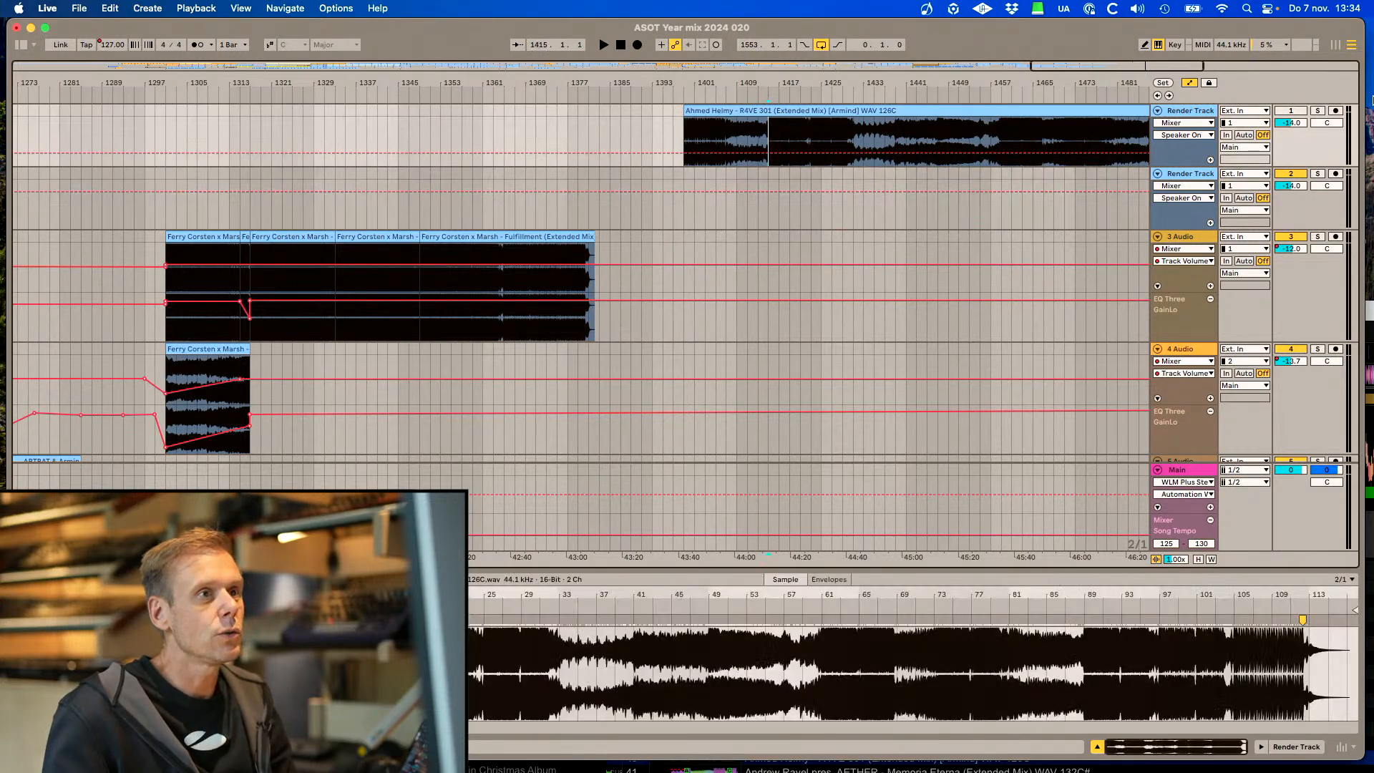
click(1292, 111)
Play several spots in the middle of the R4VE 301 clip, ending with the section from bar 1447
click(854, 157)
key(space)
click(893, 151)
key(space)
key(space)
scroll(893, 151, right, 4)
click(750, 150)
key(space)
click(690, 151)
key(space)
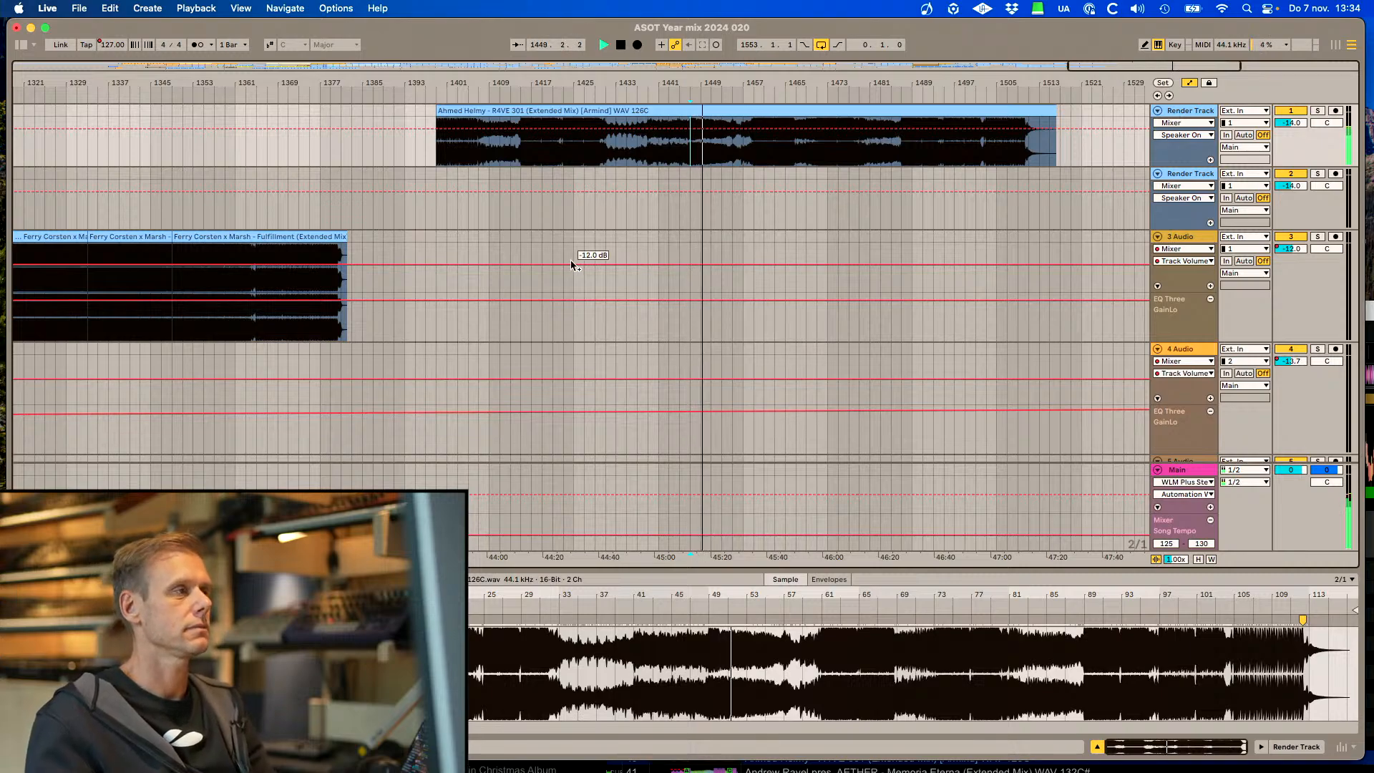
Audition the R4VE 301 clip from bars 1407, 1423, 1487, 1431 and 1447 to judge its sections
click(489, 158)
key(space)
key(space)
click(480, 154)
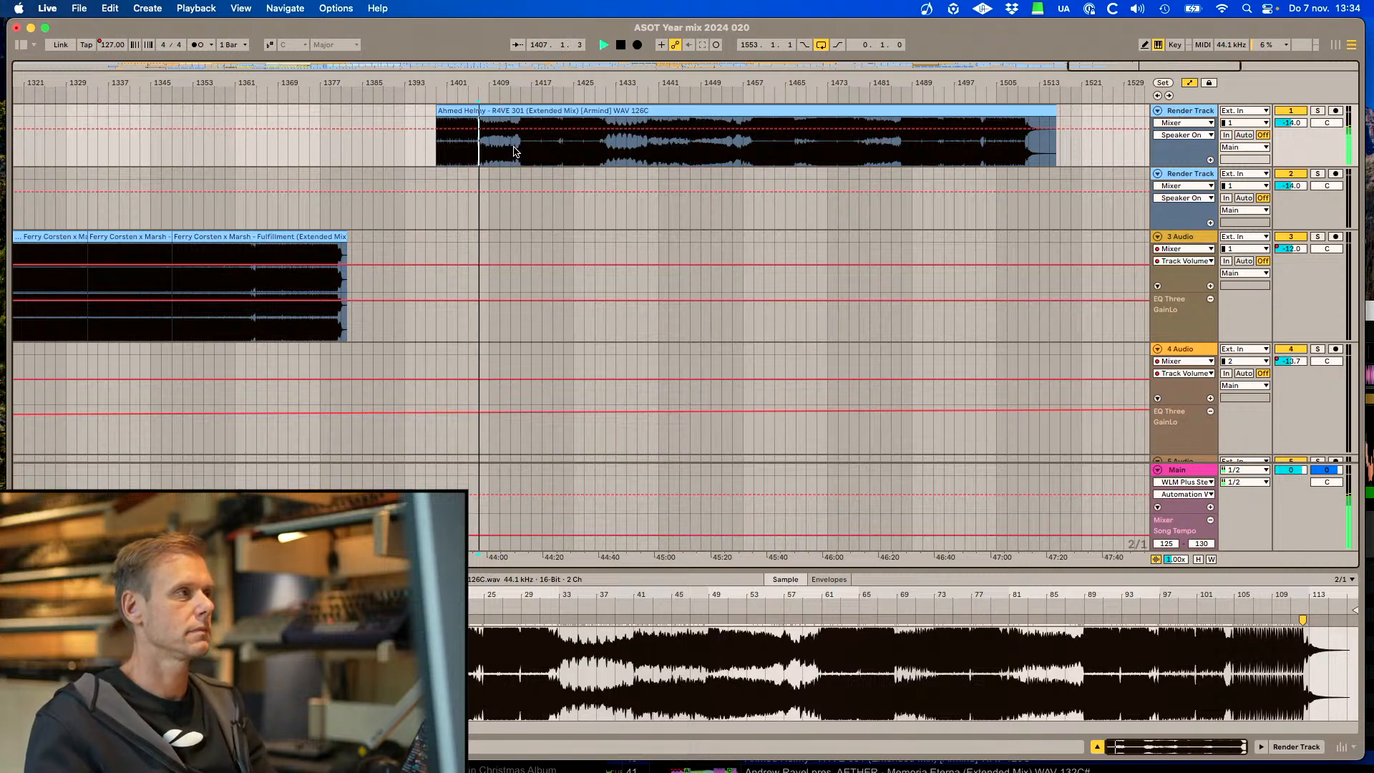
click(565, 149)
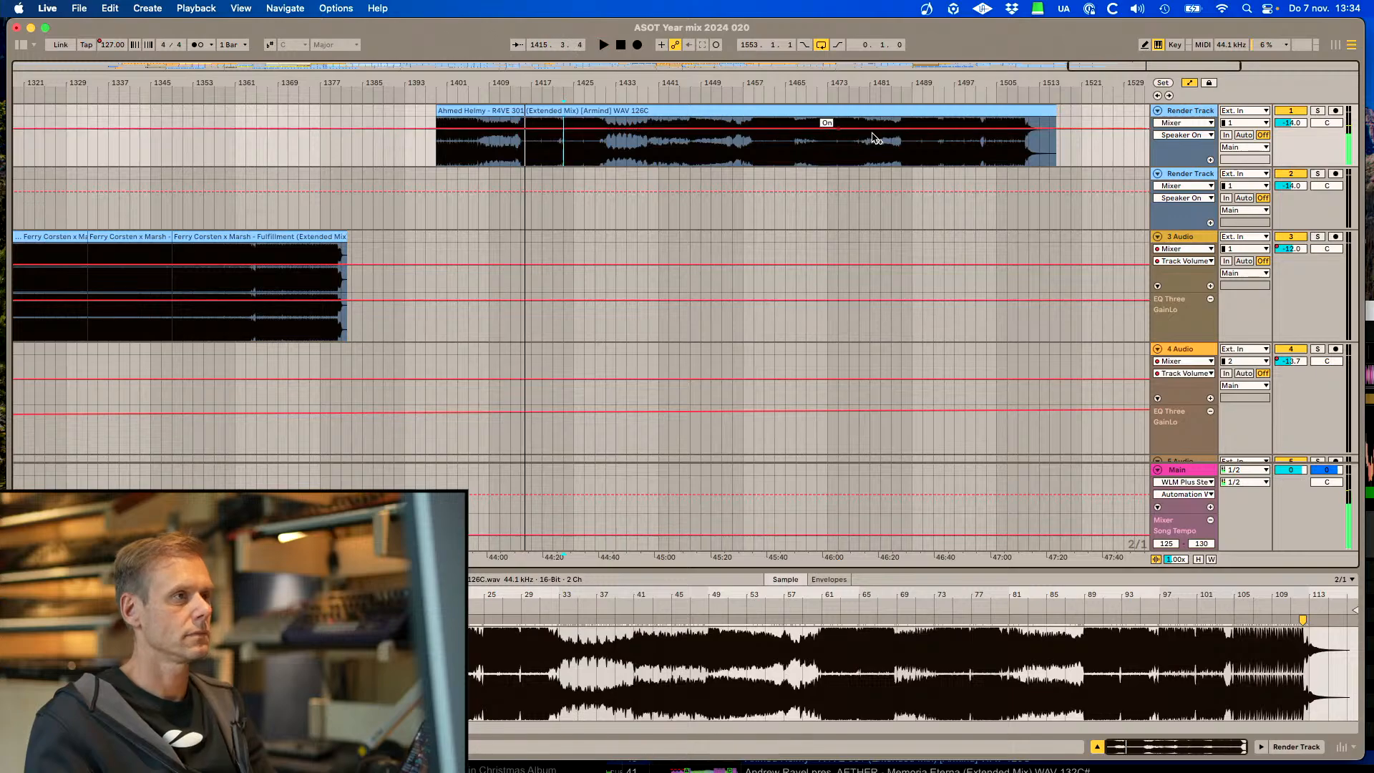
click(900, 151)
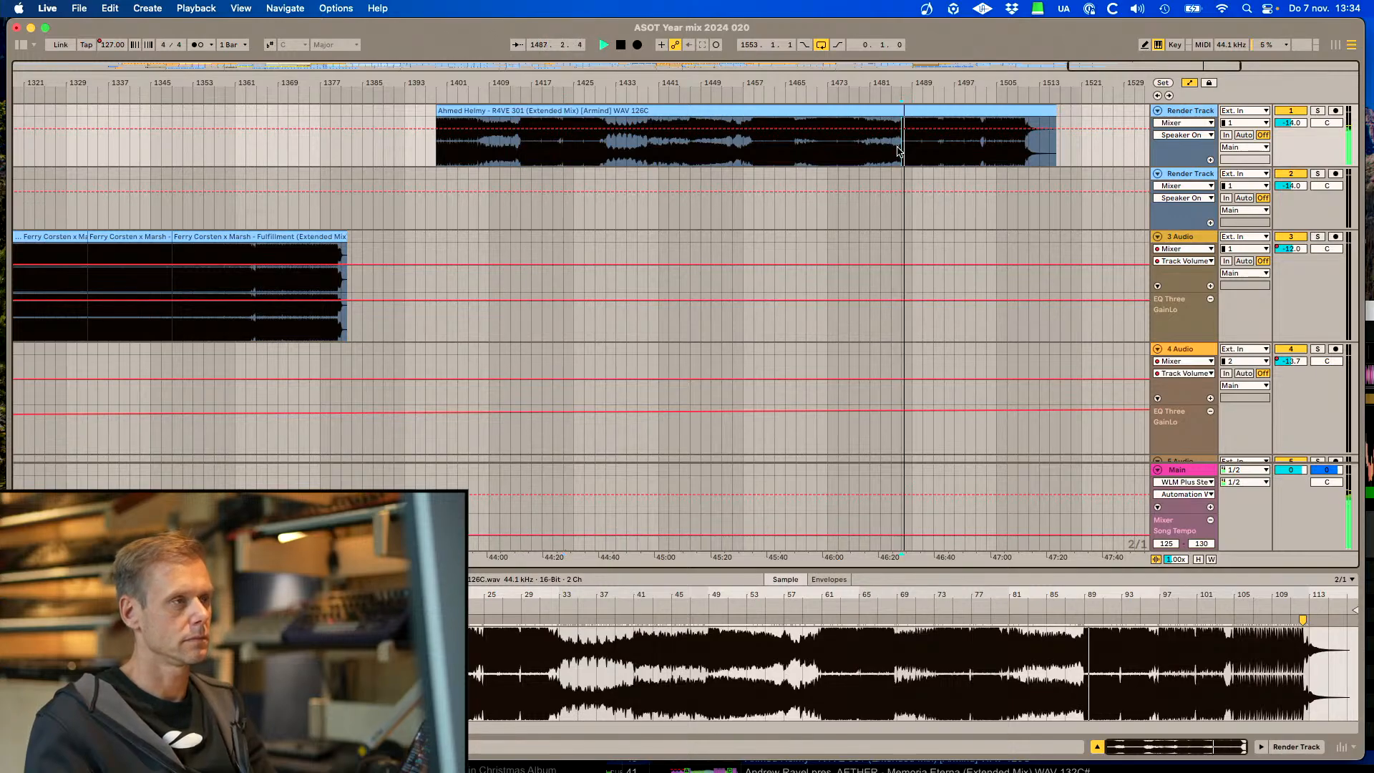
click(648, 150)
click(604, 150)
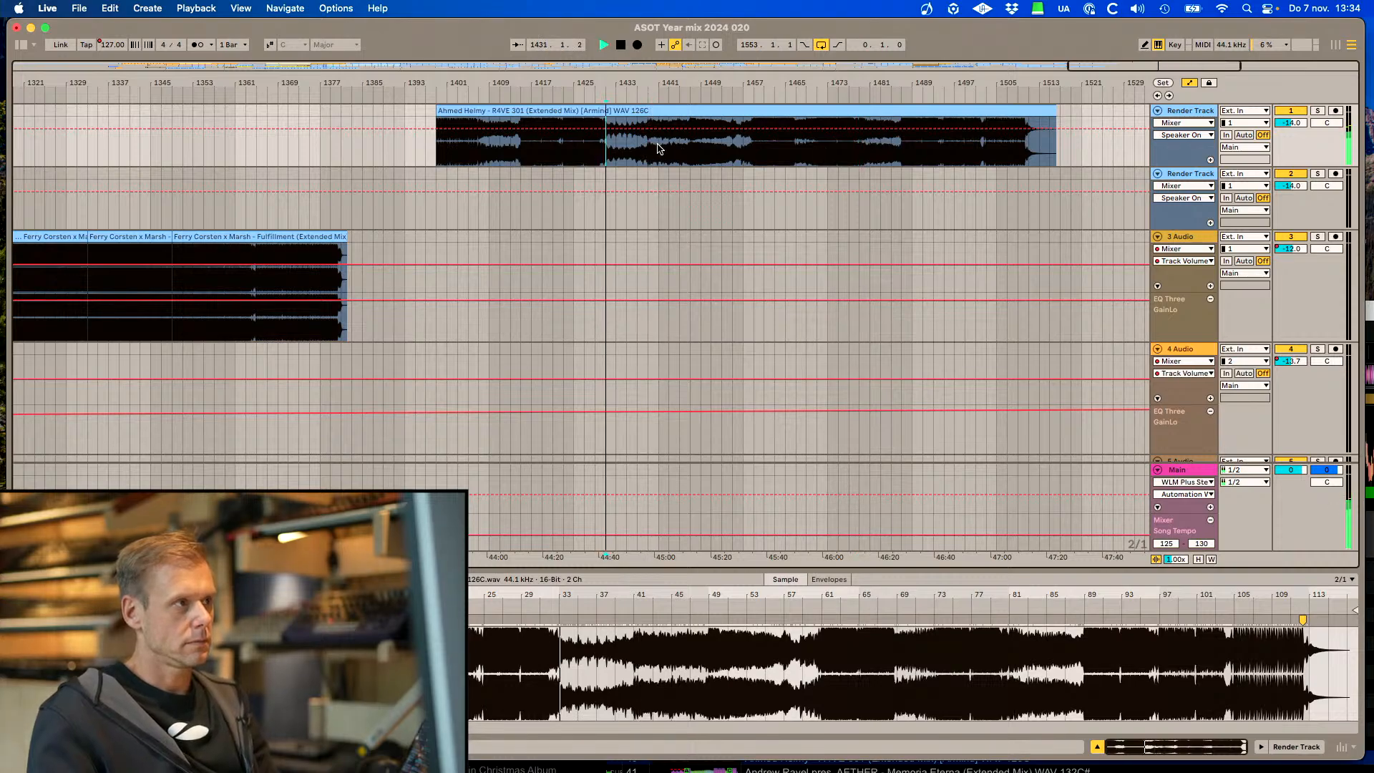
click(690, 150)
key(space)
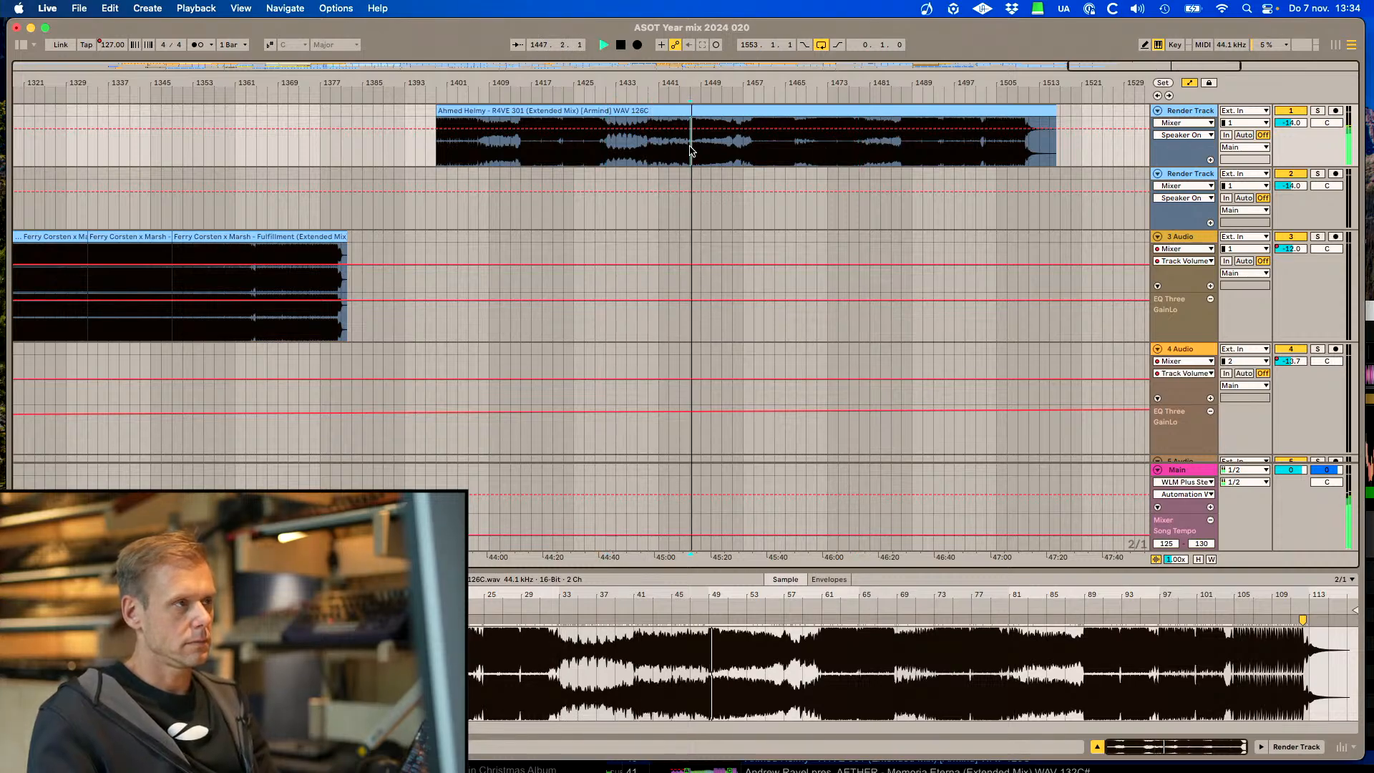
Split the R4VE 301 clip at bars 1439 and 1447 and copy the eight-bar piece between the cuts
click(649, 144)
key(super+e)
key(super+e)
click(670, 112)
key(super+c)
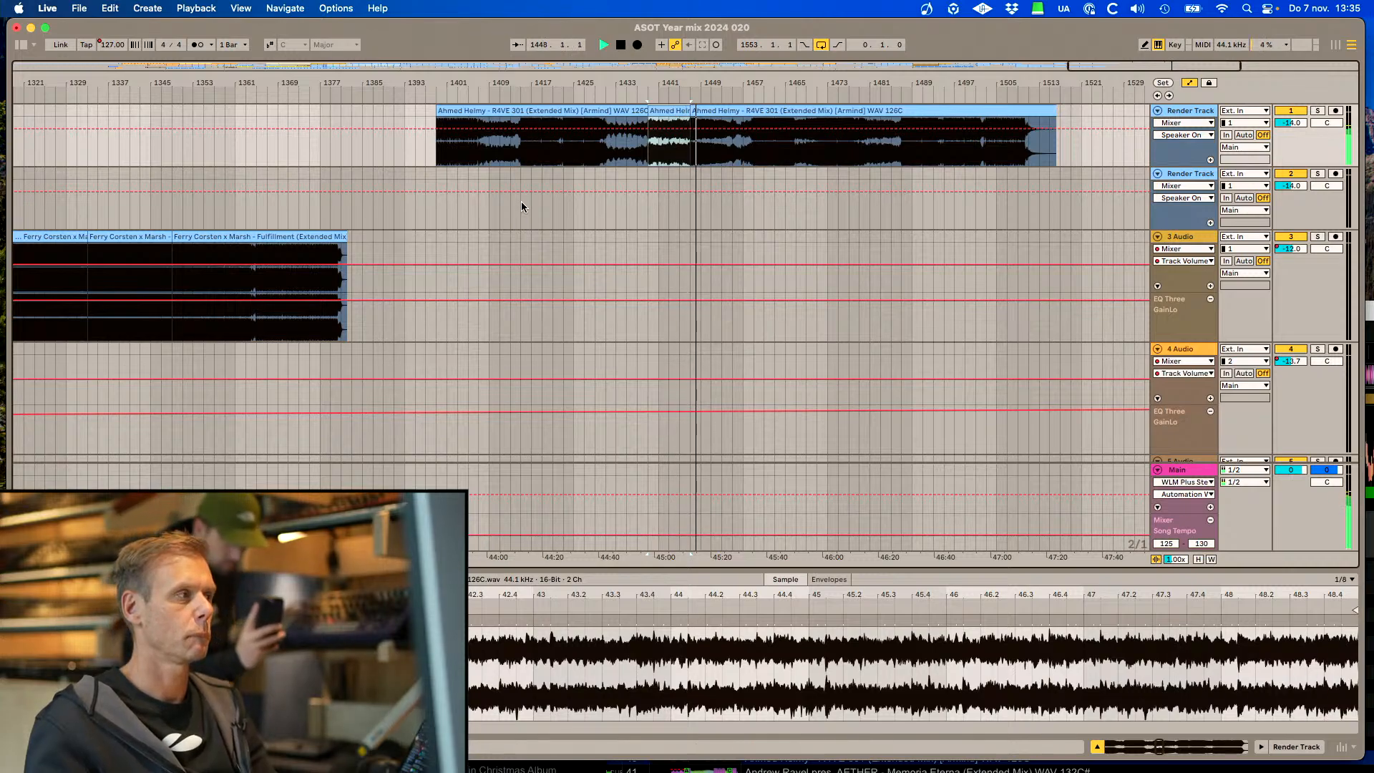
Play the Ferry Corsten section from bar 1333 and check the space on the tracks below it
scroll(521, 207, left, 5)
click(258, 348)
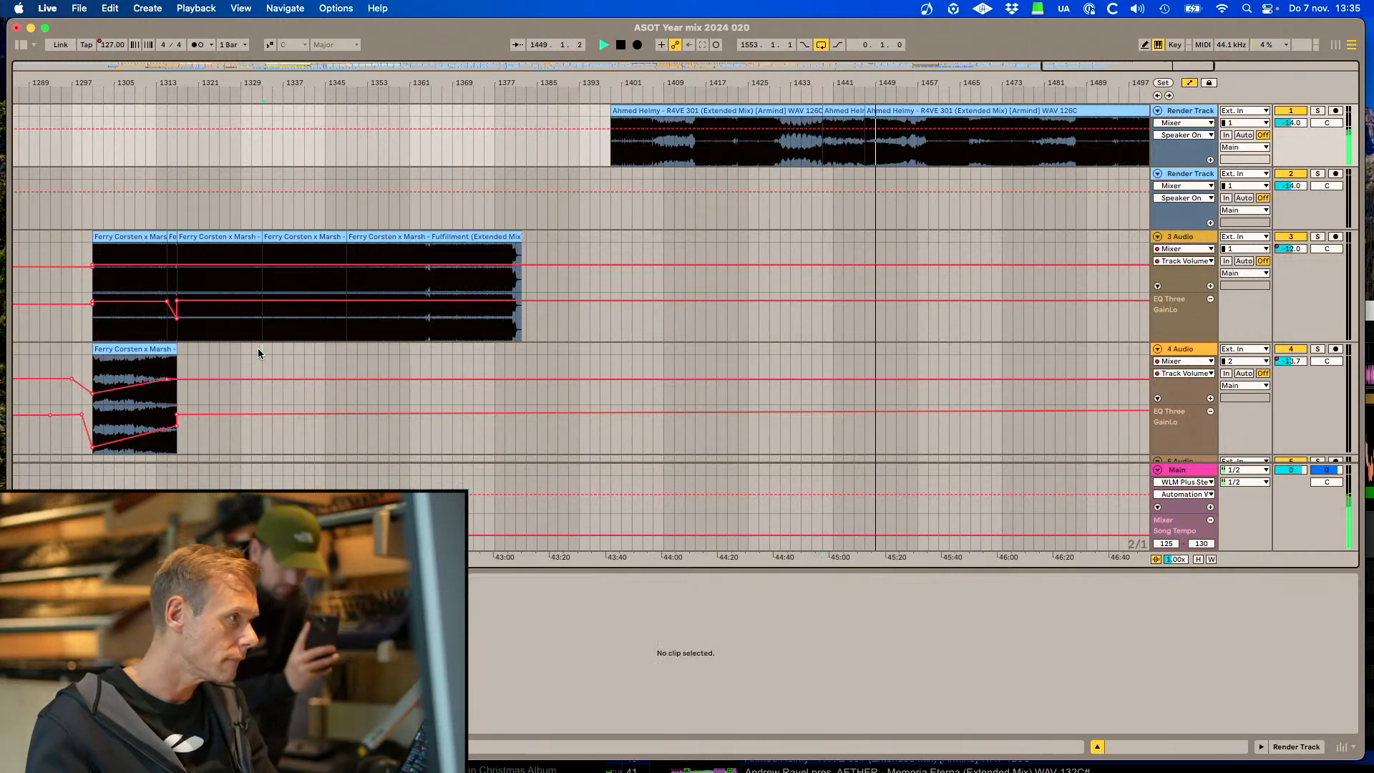
scroll(259, 352, down, 1)
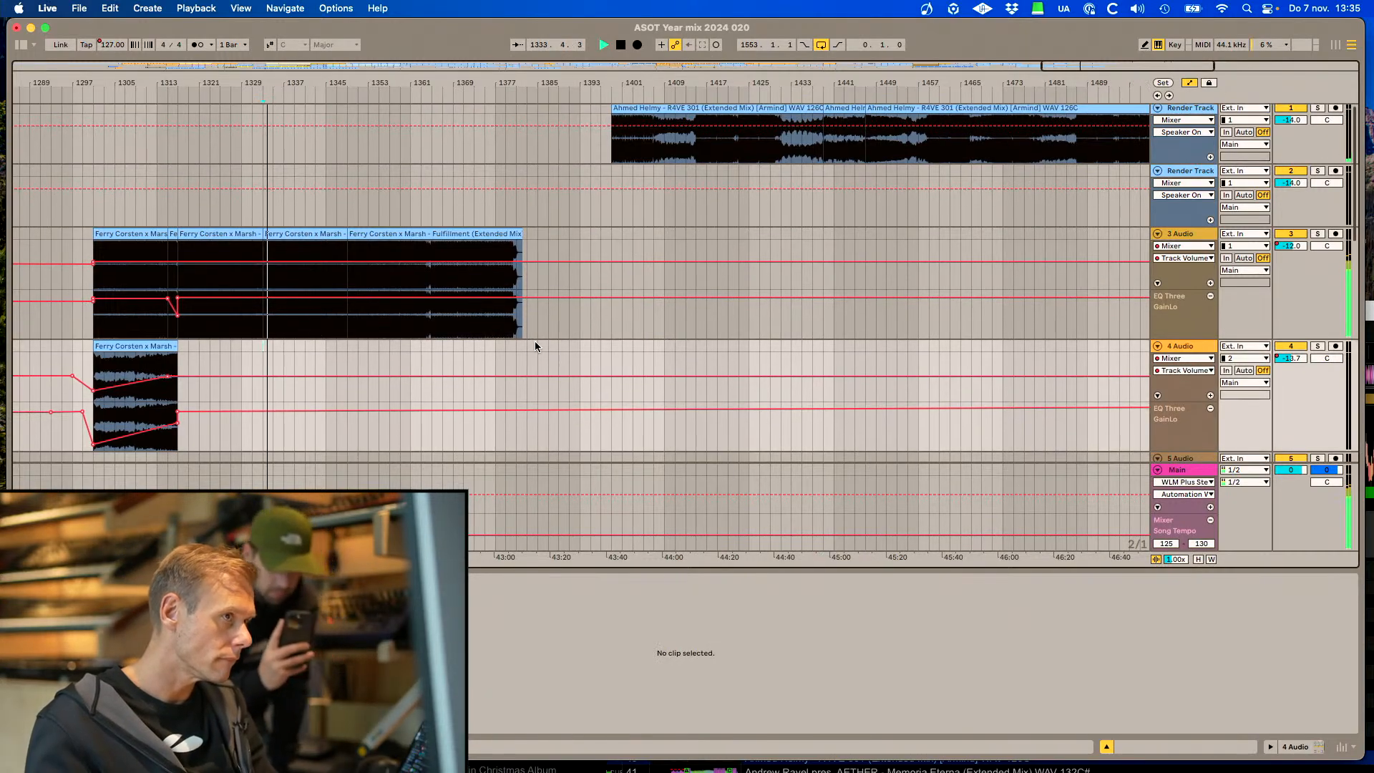
scroll(534, 341, up, 1)
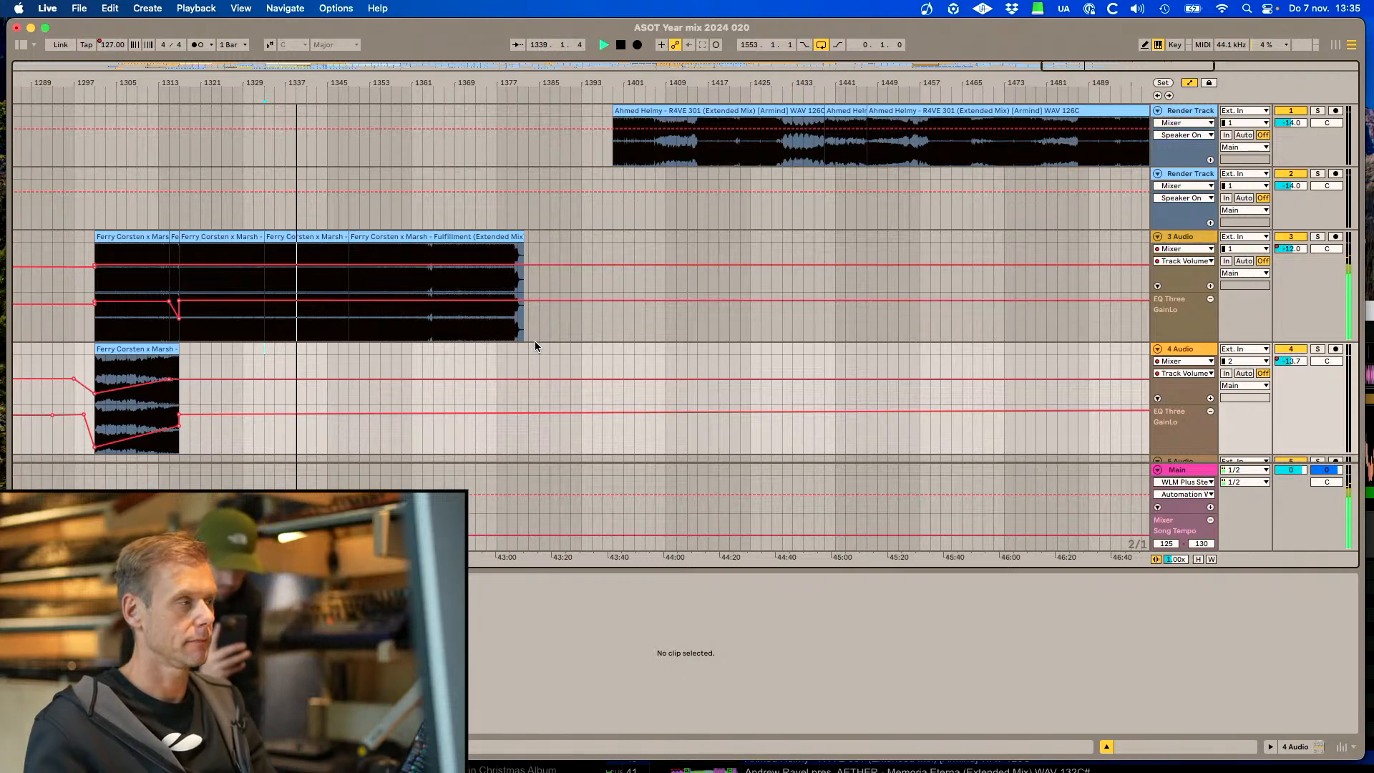
scroll(535, 341, down, 10)
scroll(534, 340, up, 6)
scroll(534, 341, up, 3)
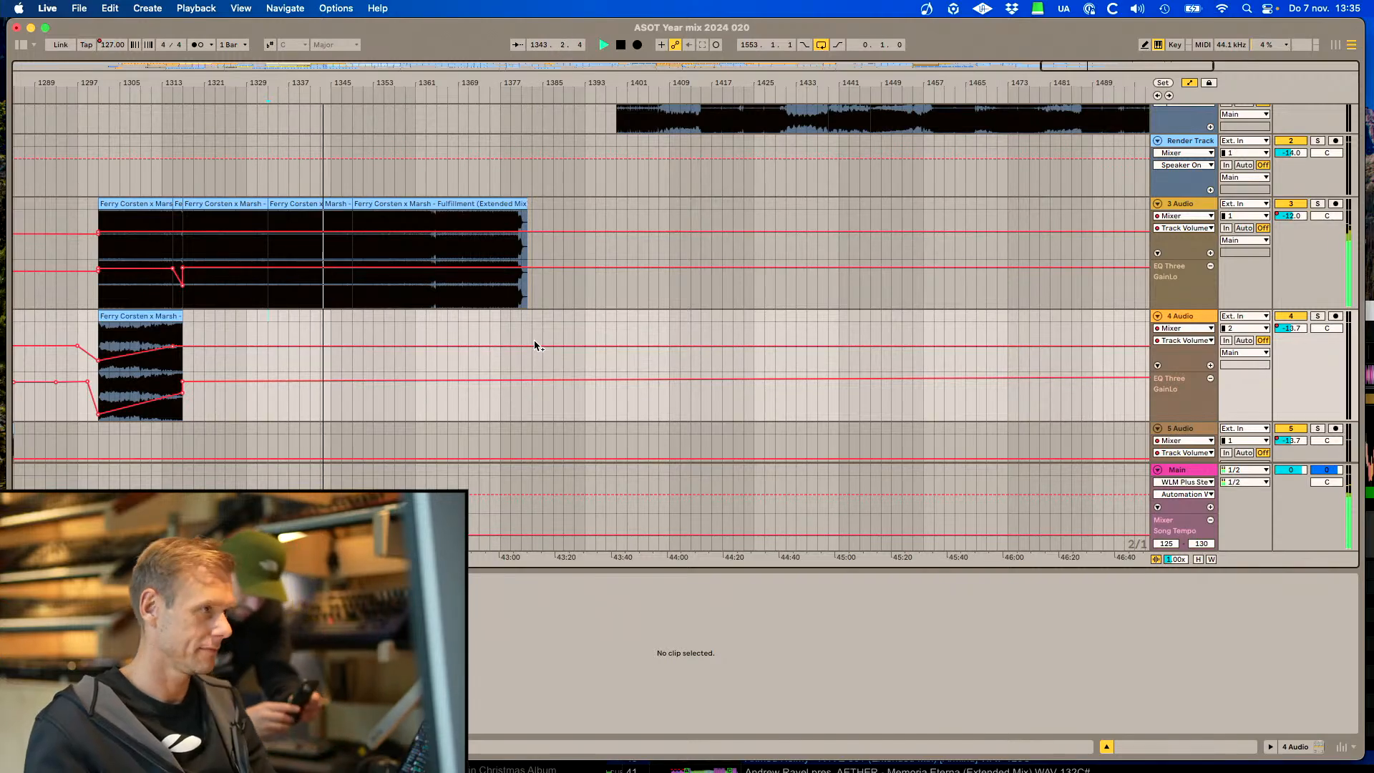
scroll(535, 345, up, 1)
Place a copy of the eight-bar R4VE 301 piece on 4 Audio at bar 1349, under the Ferry Corsten clips
click(884, 109)
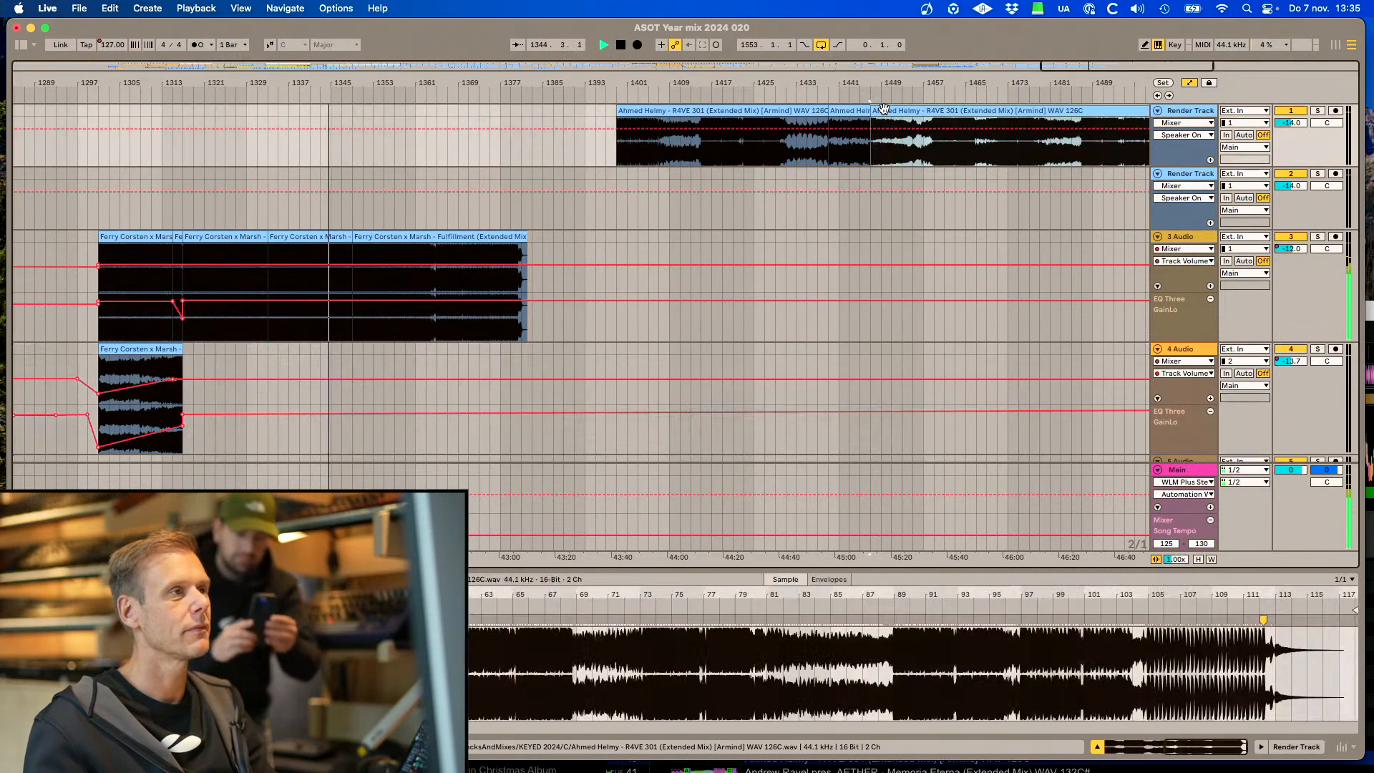
click(855, 107)
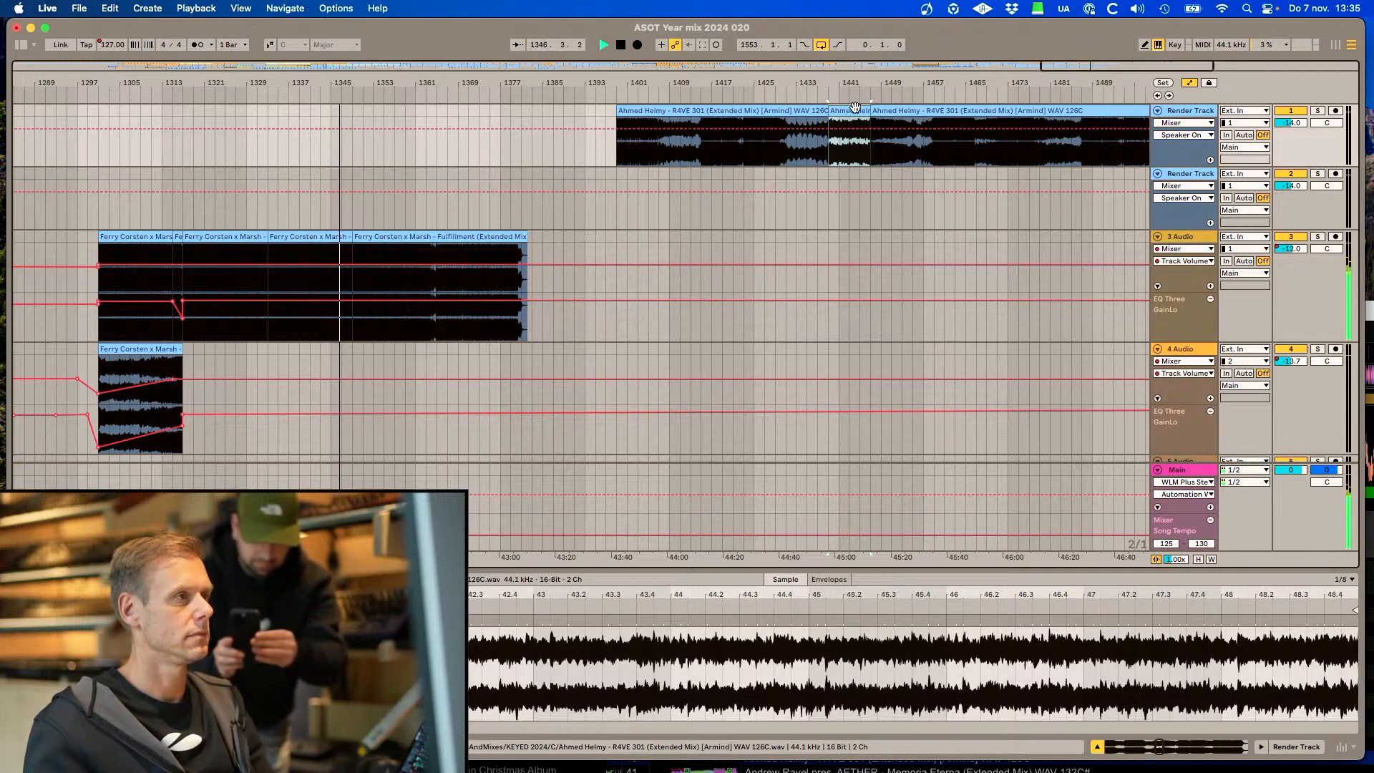
drag(816, 138, 372, 397)
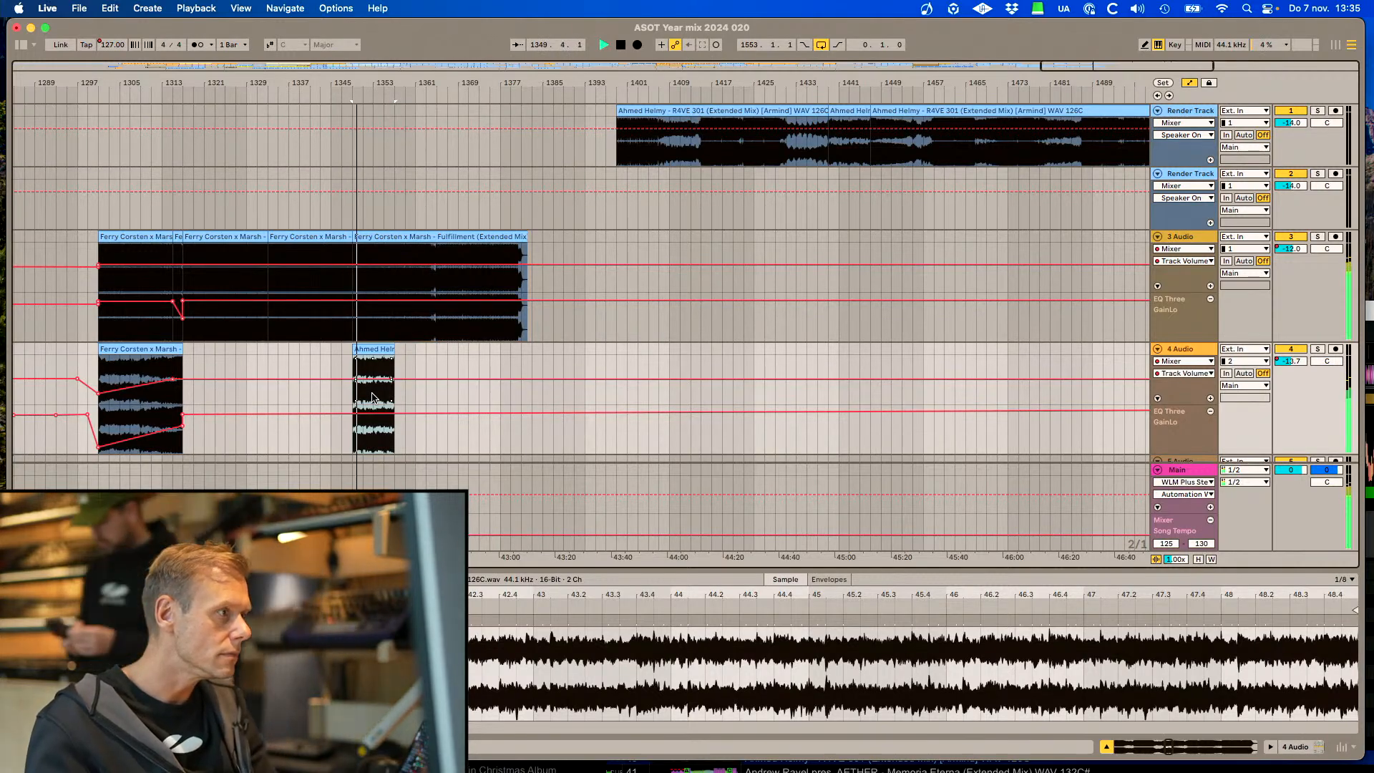
scroll(419, 377, left, 1)
scroll(417, 377, left, 8)
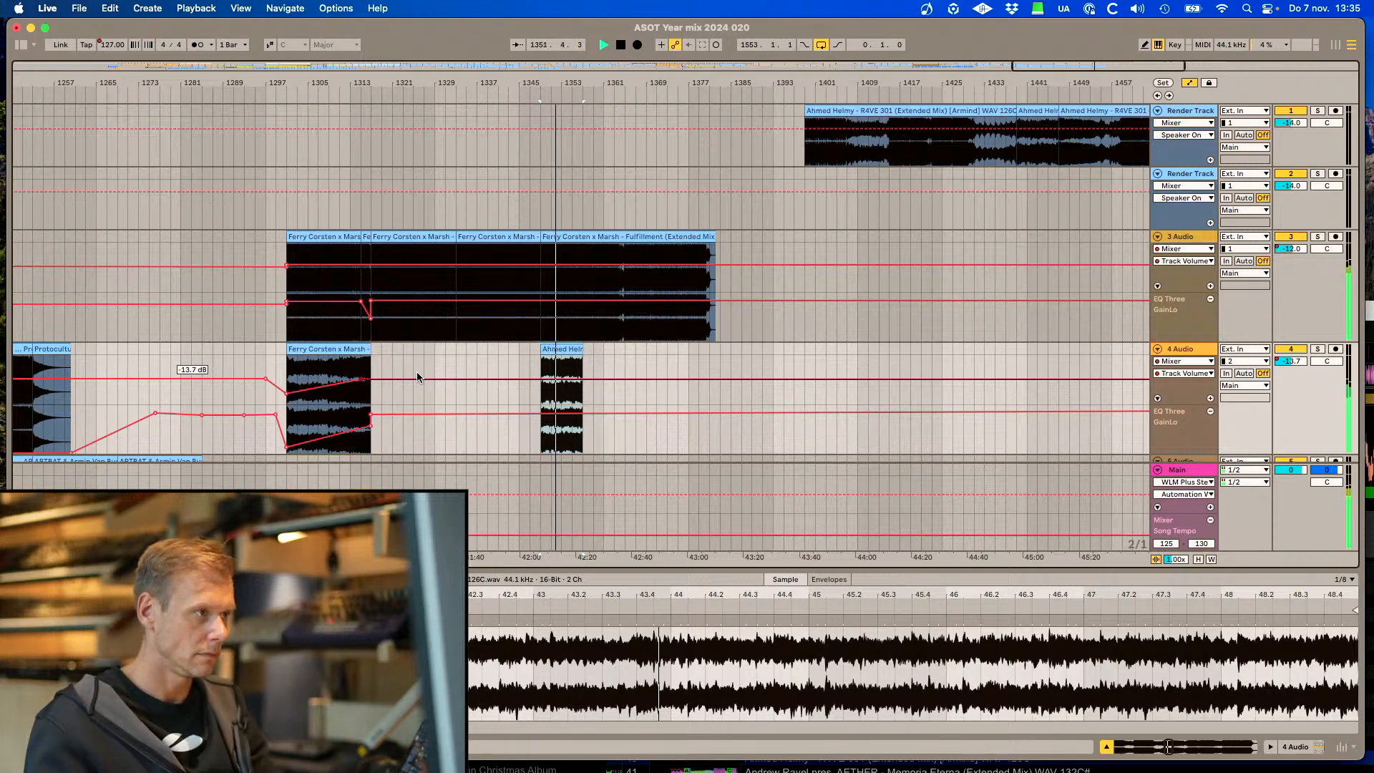
Raise the volume of the R4VE 301 piece on 4 Audio to -11.3 dB and fully cut its EQ Three low gain
drag(561, 378, 562, 377)
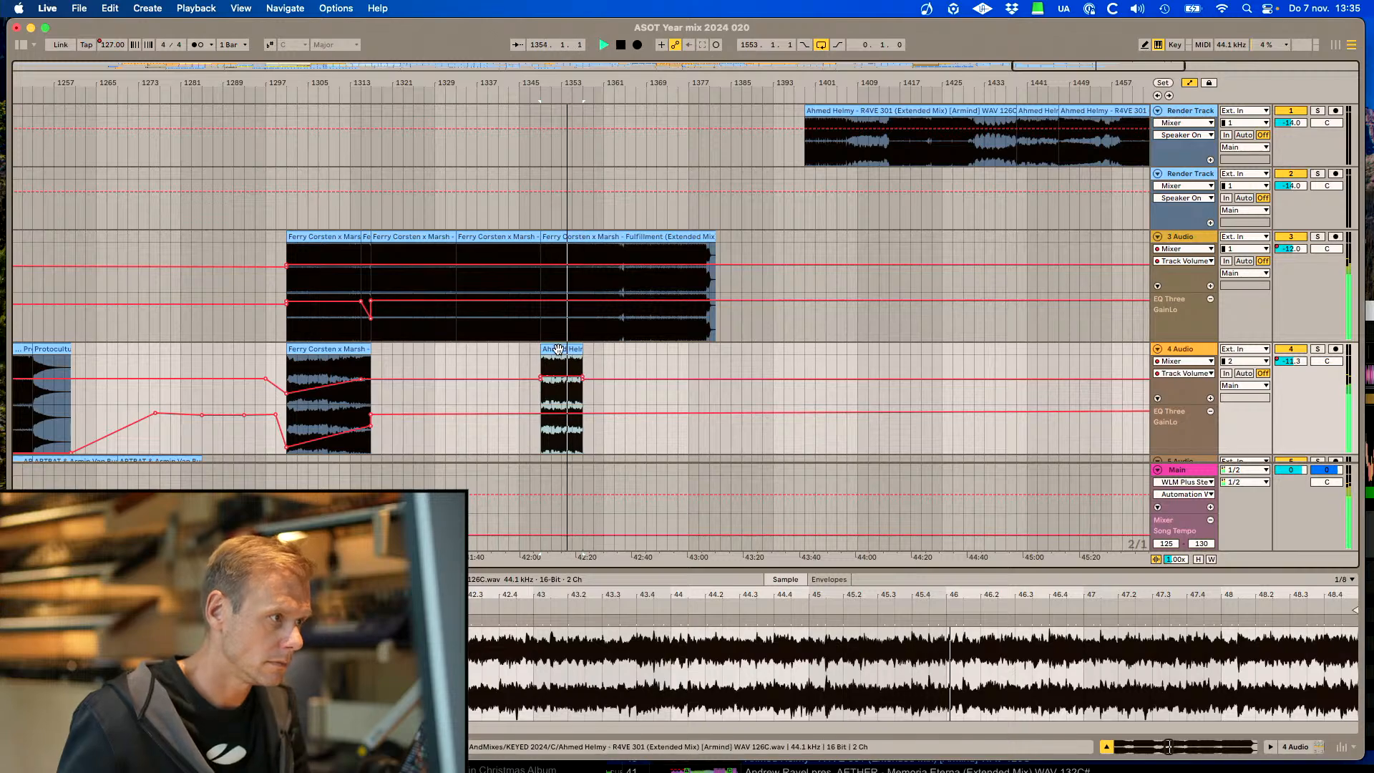
drag(562, 422, 561, 456)
key(super+z)
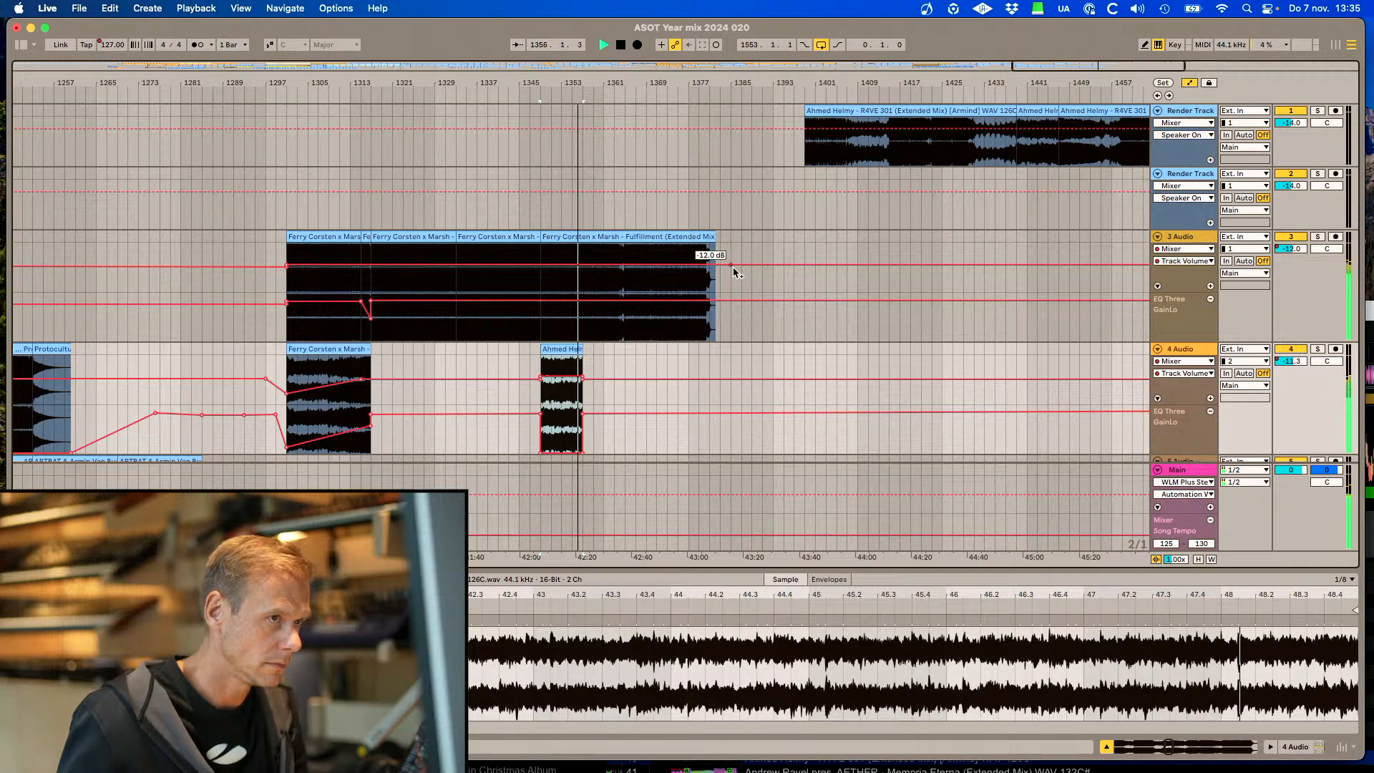
Split the source R4VE 301 clip at bars 1459 and 1467 and copy that eight-bar piece to 4 Audio at bar 1365
scroll(734, 271, right, 10)
scroll(730, 269, left, 4)
key(space)
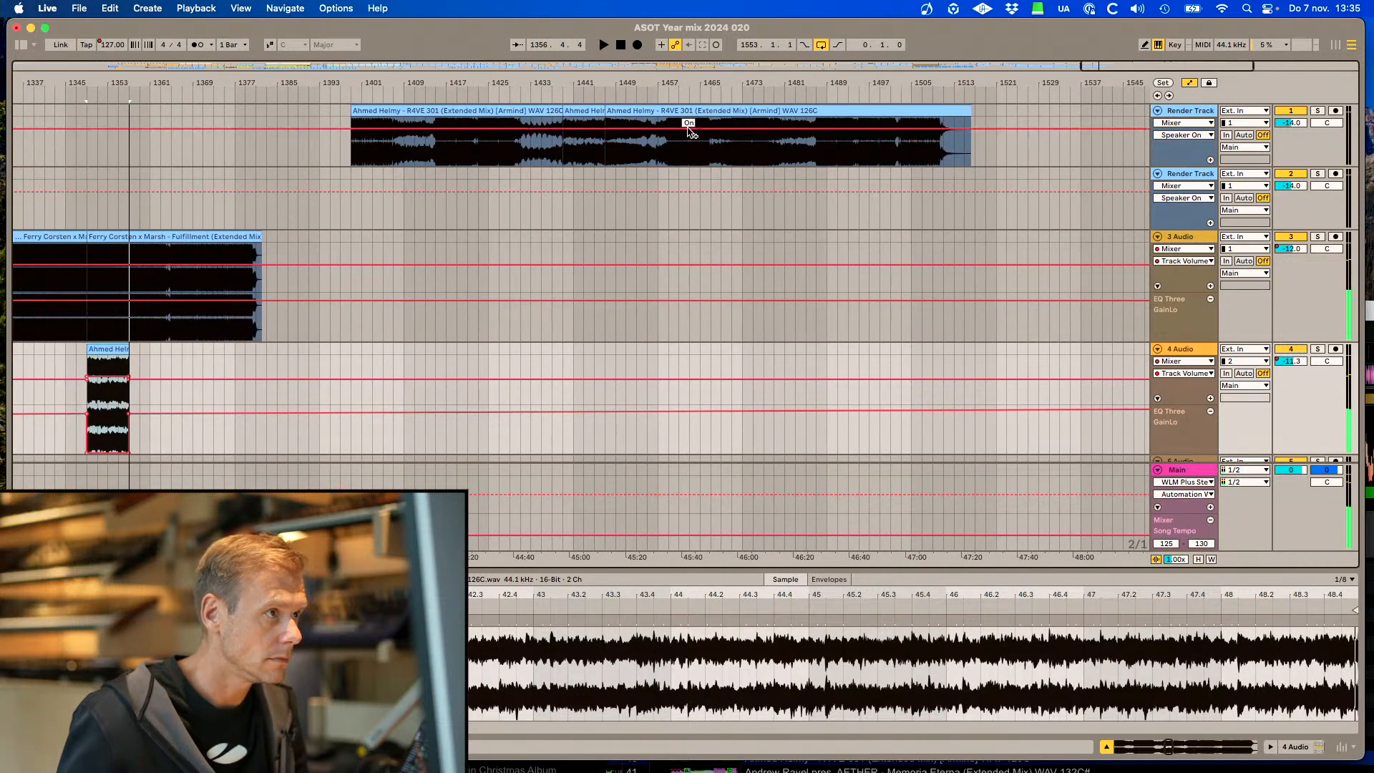
click(669, 151)
key(space)
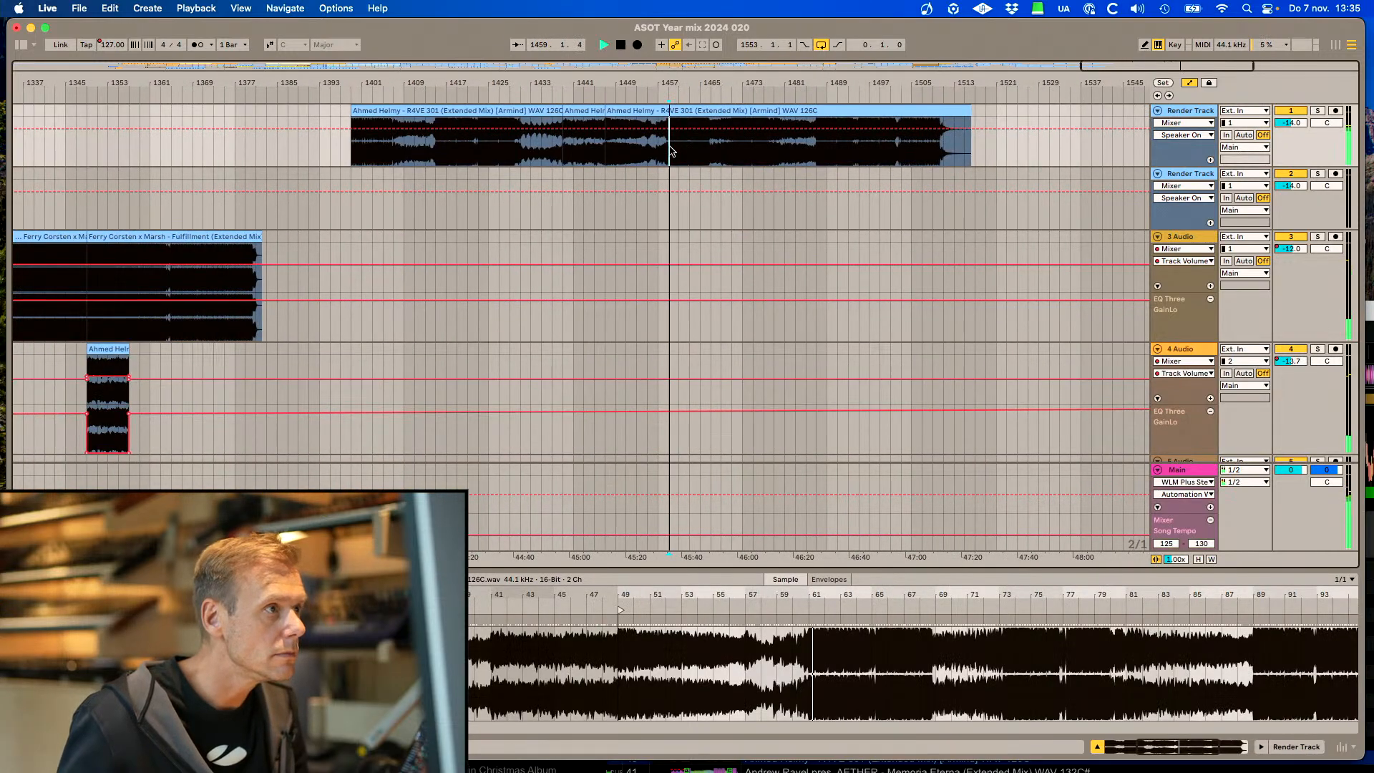
key(super+e)
click(714, 143)
key(super+e)
drag(690, 112, 193, 351)
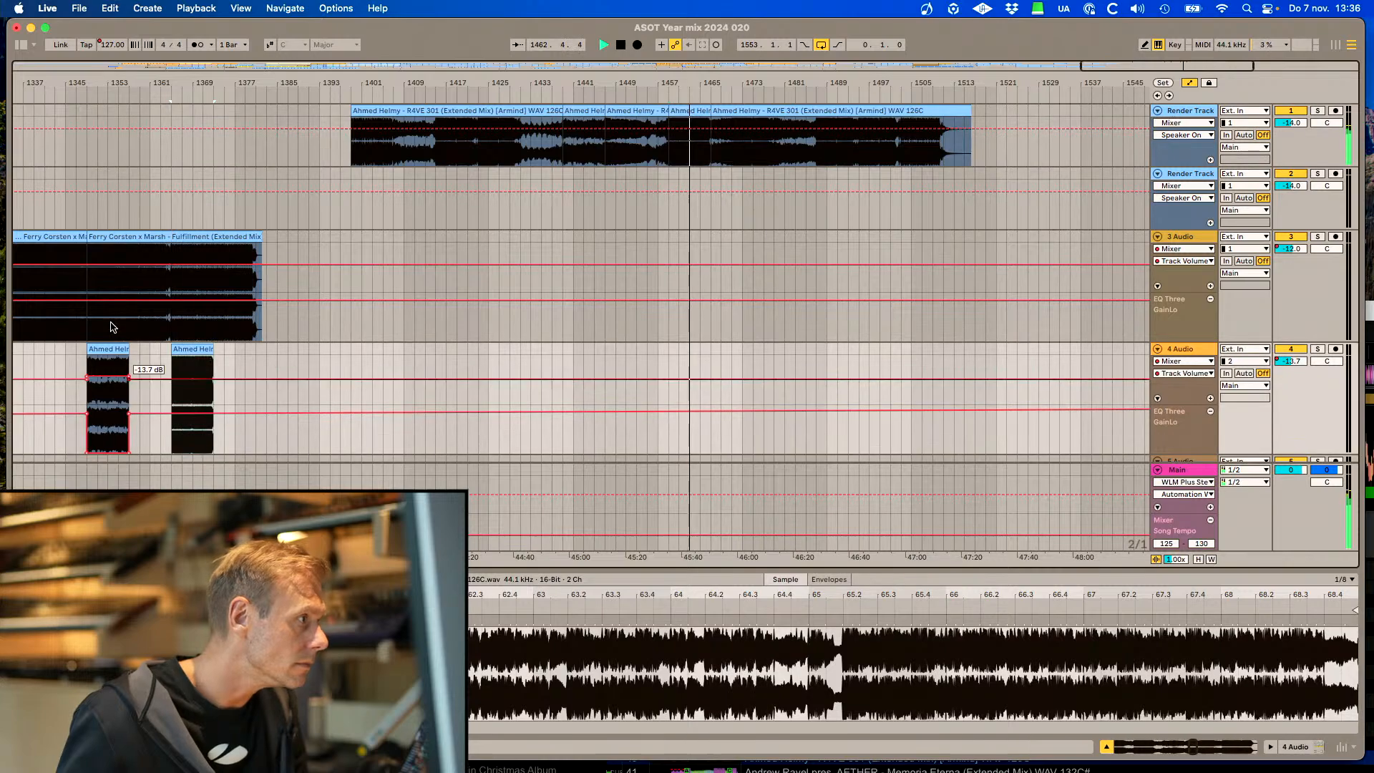
Cut bars 1353 to 1361 out of the Ferry Corsten clip, closing the gap, and move the second R4VE 301 piece to bar 1357
click(108, 247)
key(super+e)
click(149, 247)
key(super+e)
drag(171, 236, 139, 237)
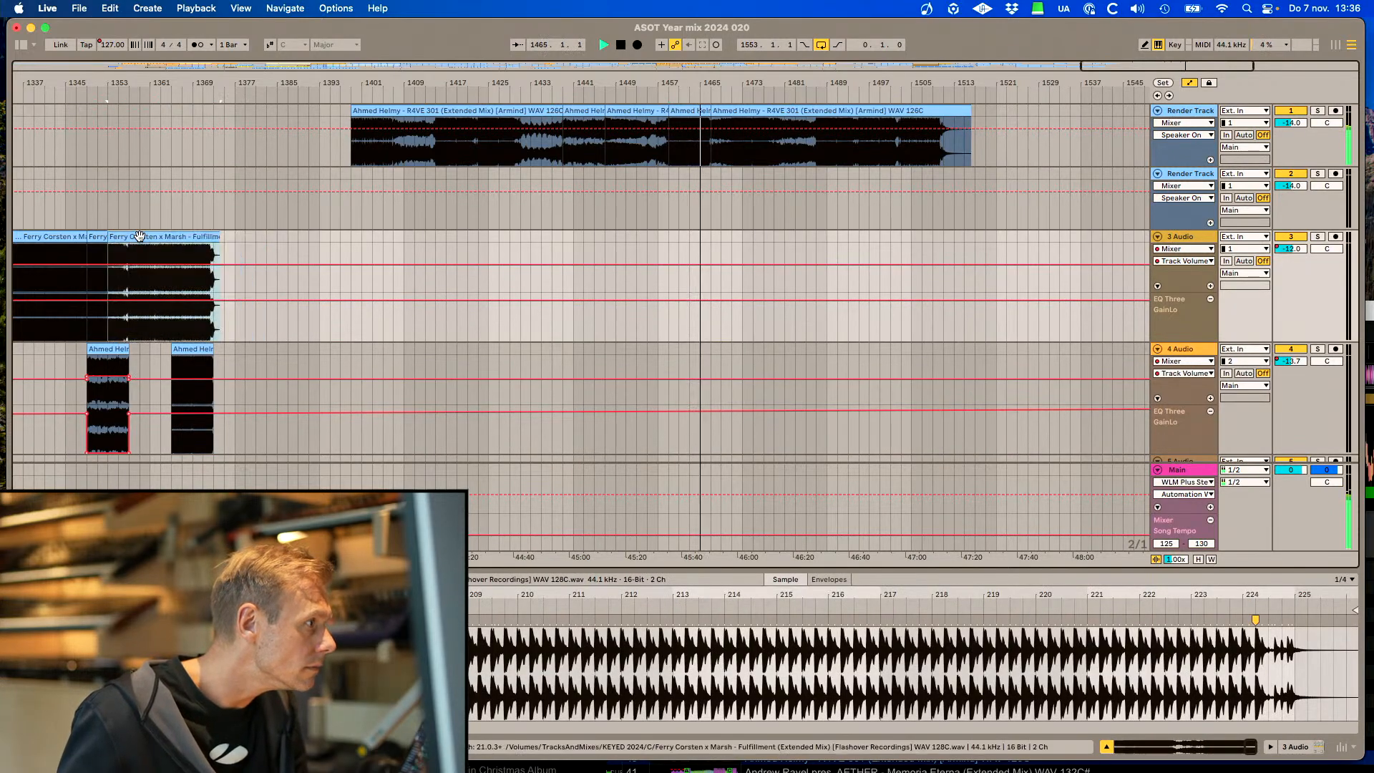
drag(188, 350, 145, 347)
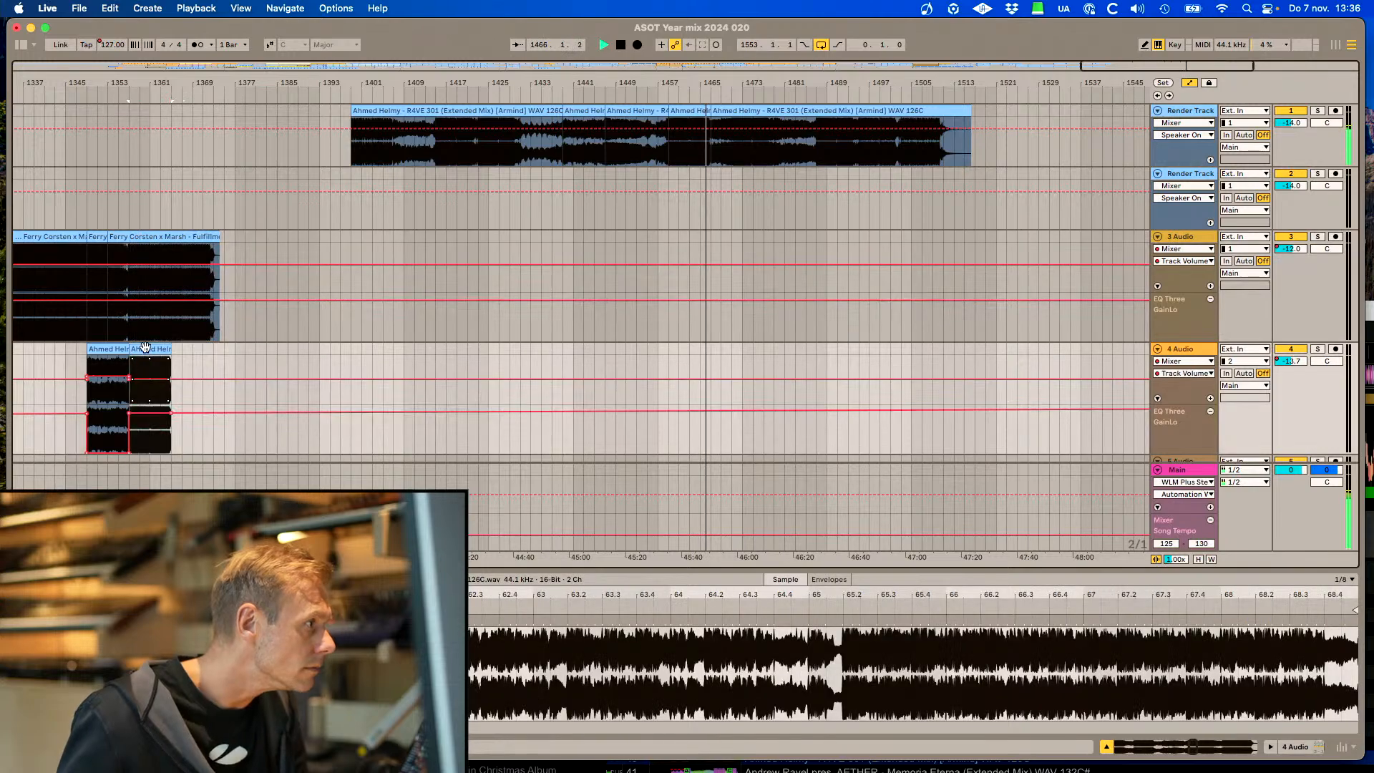
Split the Ferry Corsten clip at bar 1357 and fully cut its EQ Three low gain from there to the clip's end
click(129, 284)
key(super+e)
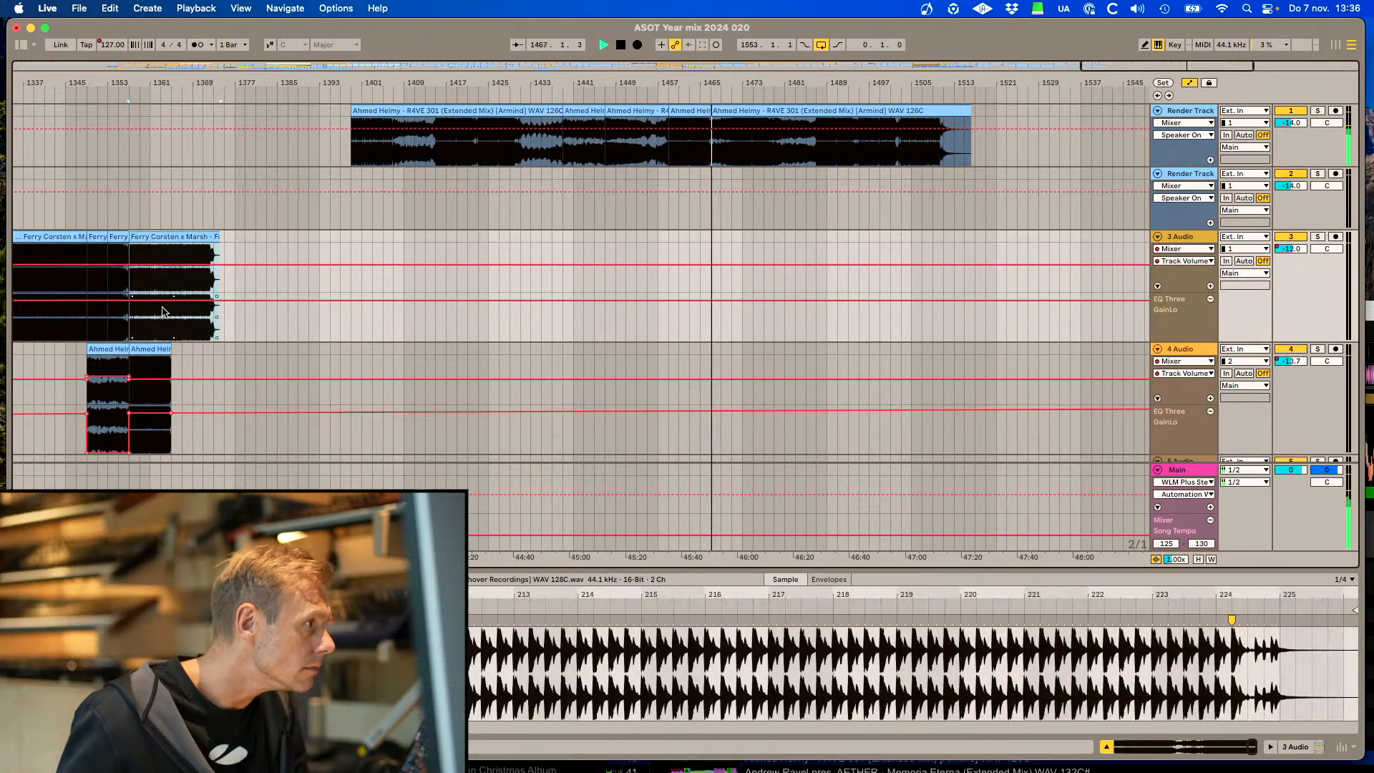
scroll(170, 344, left, 5)
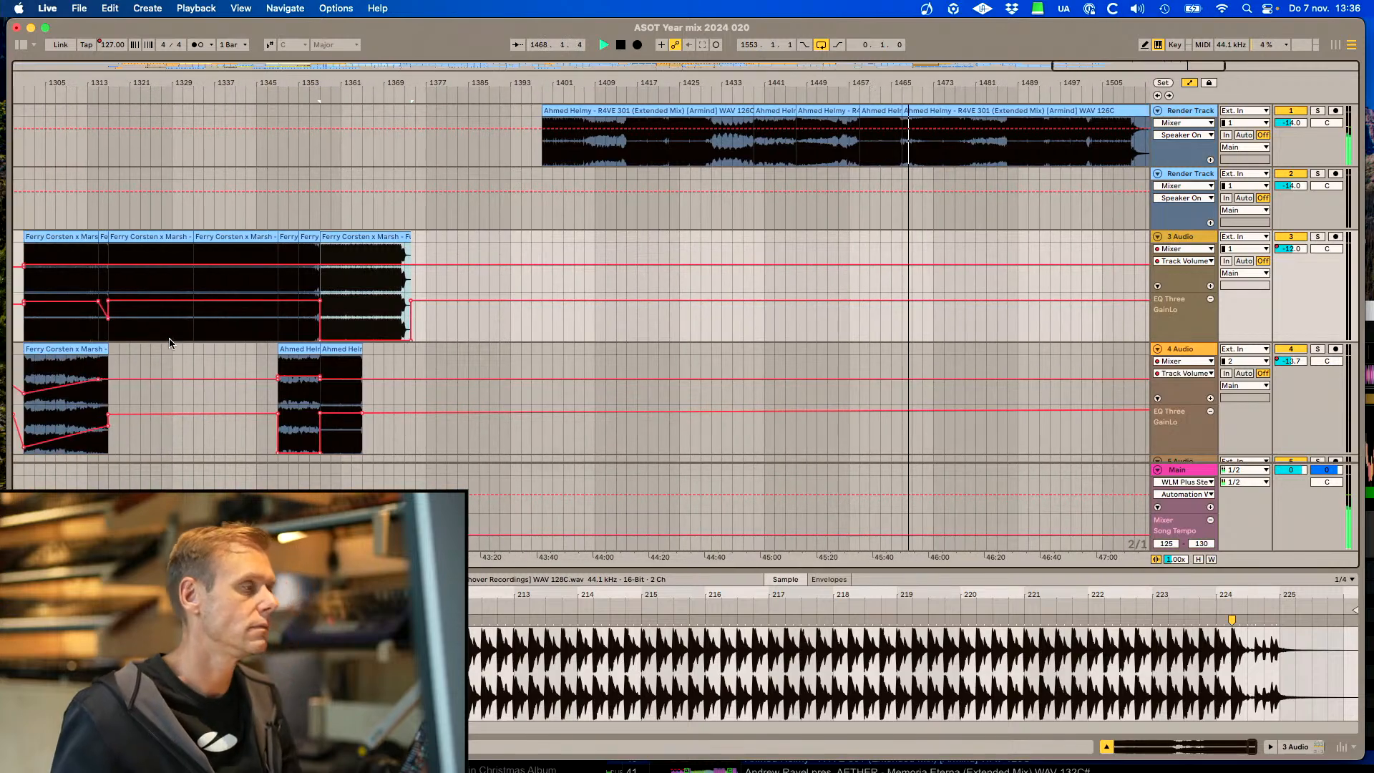
Play the transition from bar 1349 and check the tracks below the Ferry Corsten and R4VE 301 clips
click(278, 327)
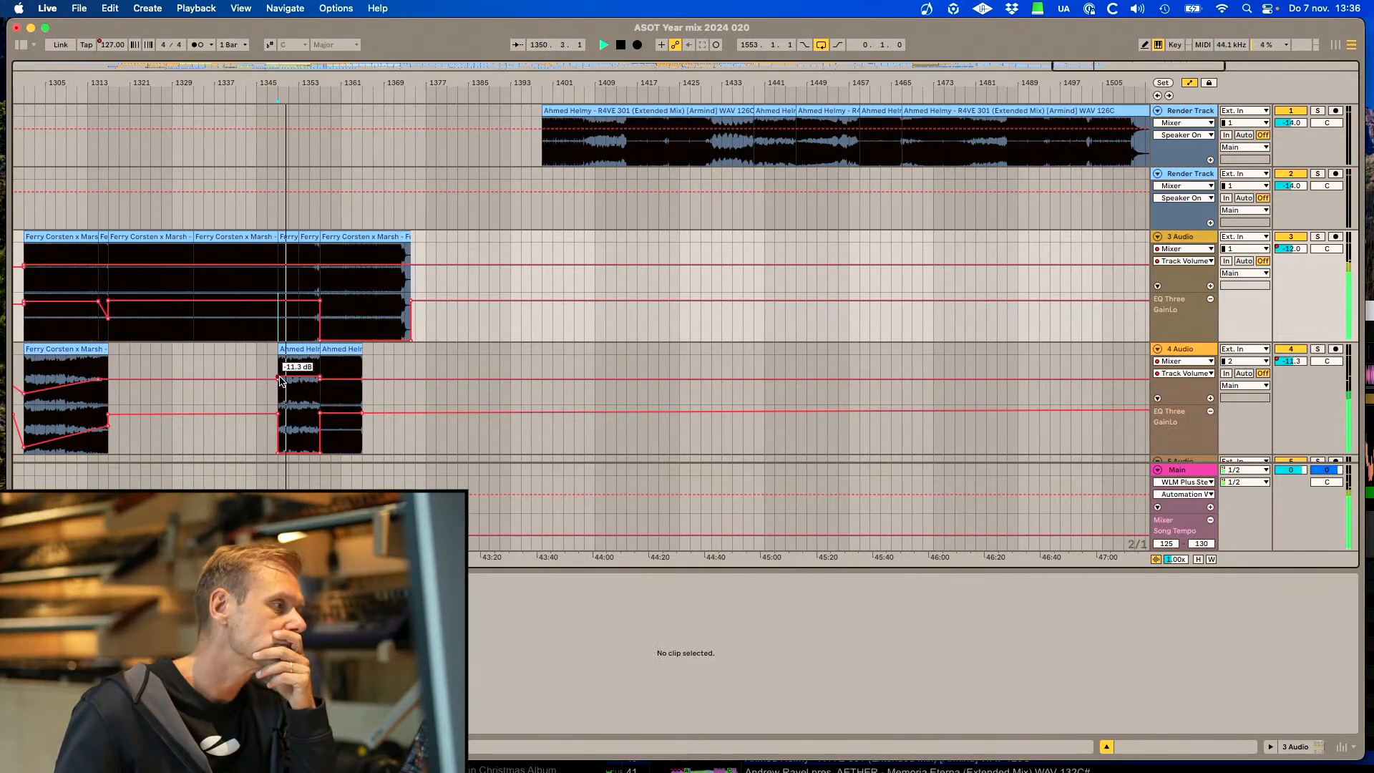
scroll(280, 381, left, 4)
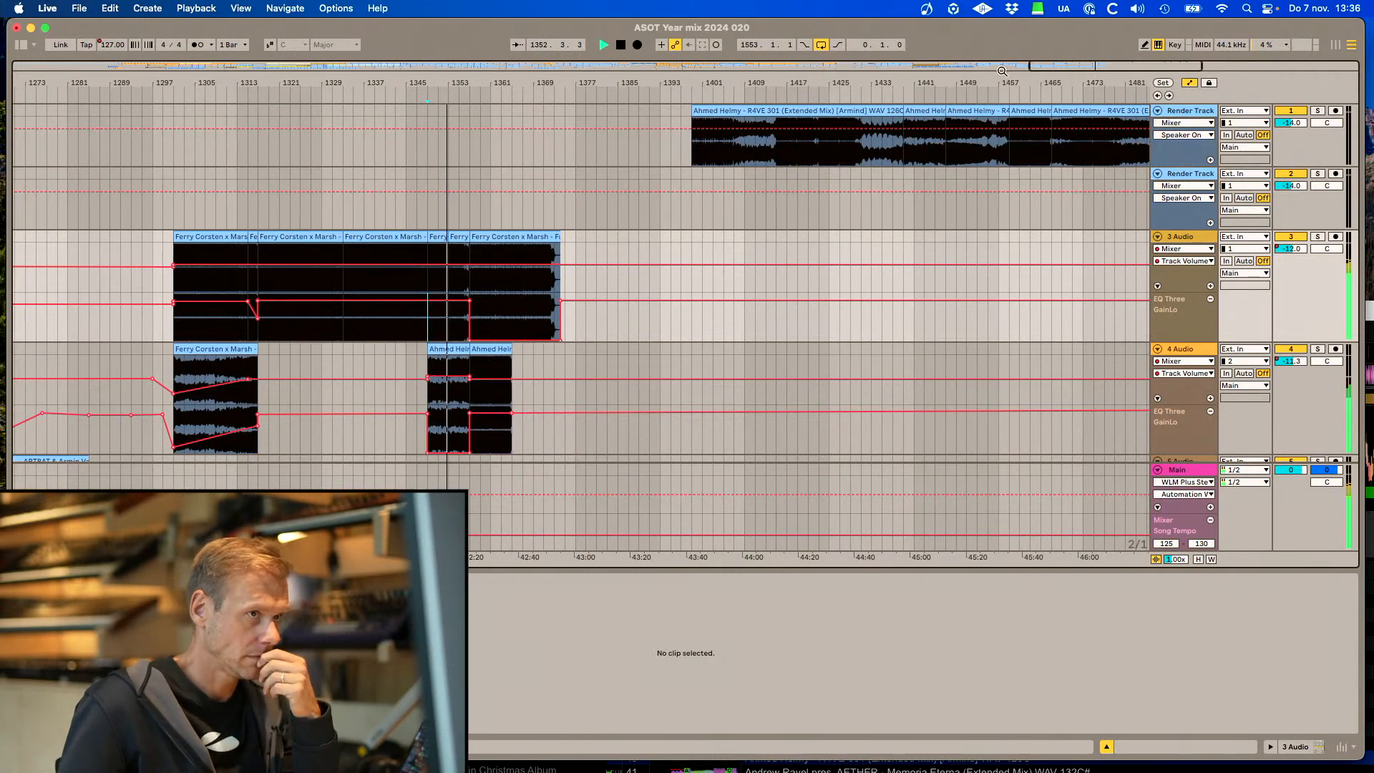
drag(1098, 67, 1098, 109)
scroll(839, 243, down, 10)
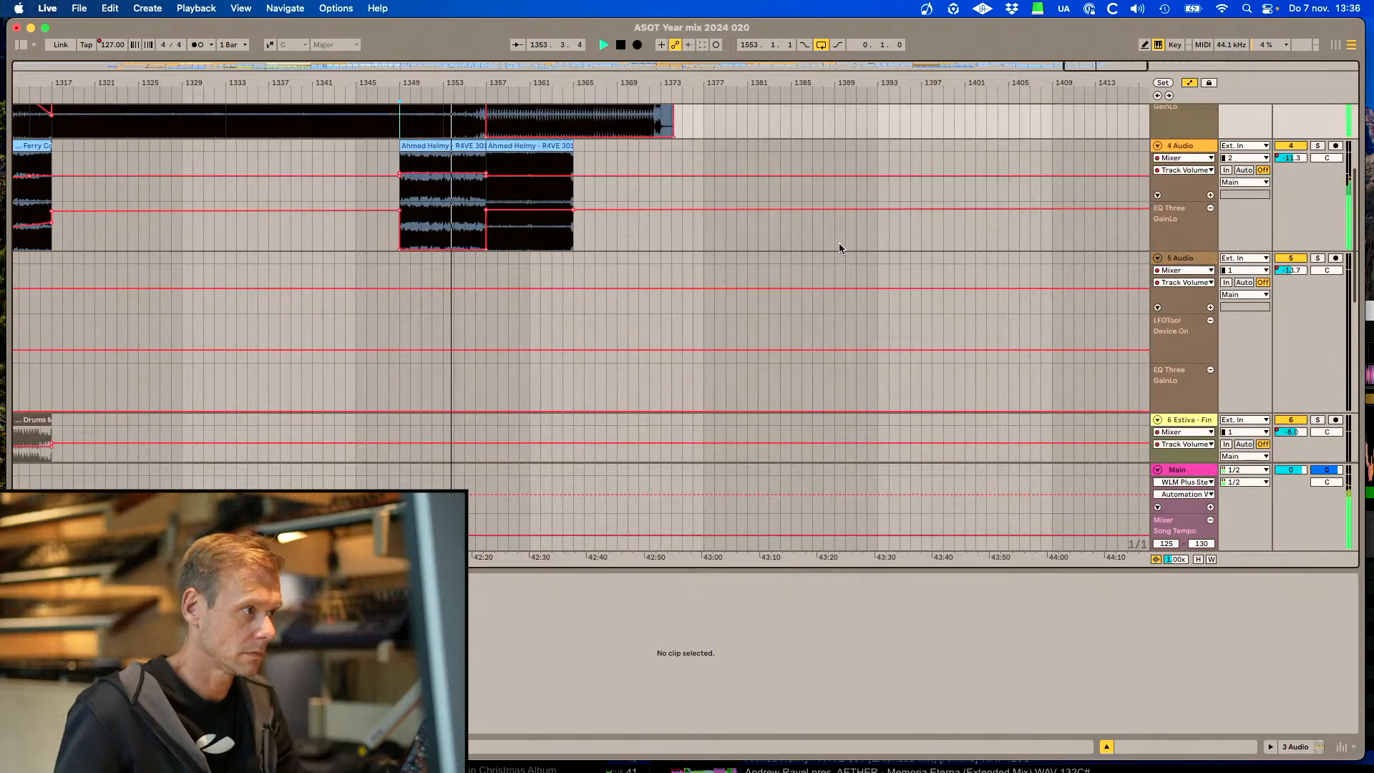
scroll(719, 302, up, 10)
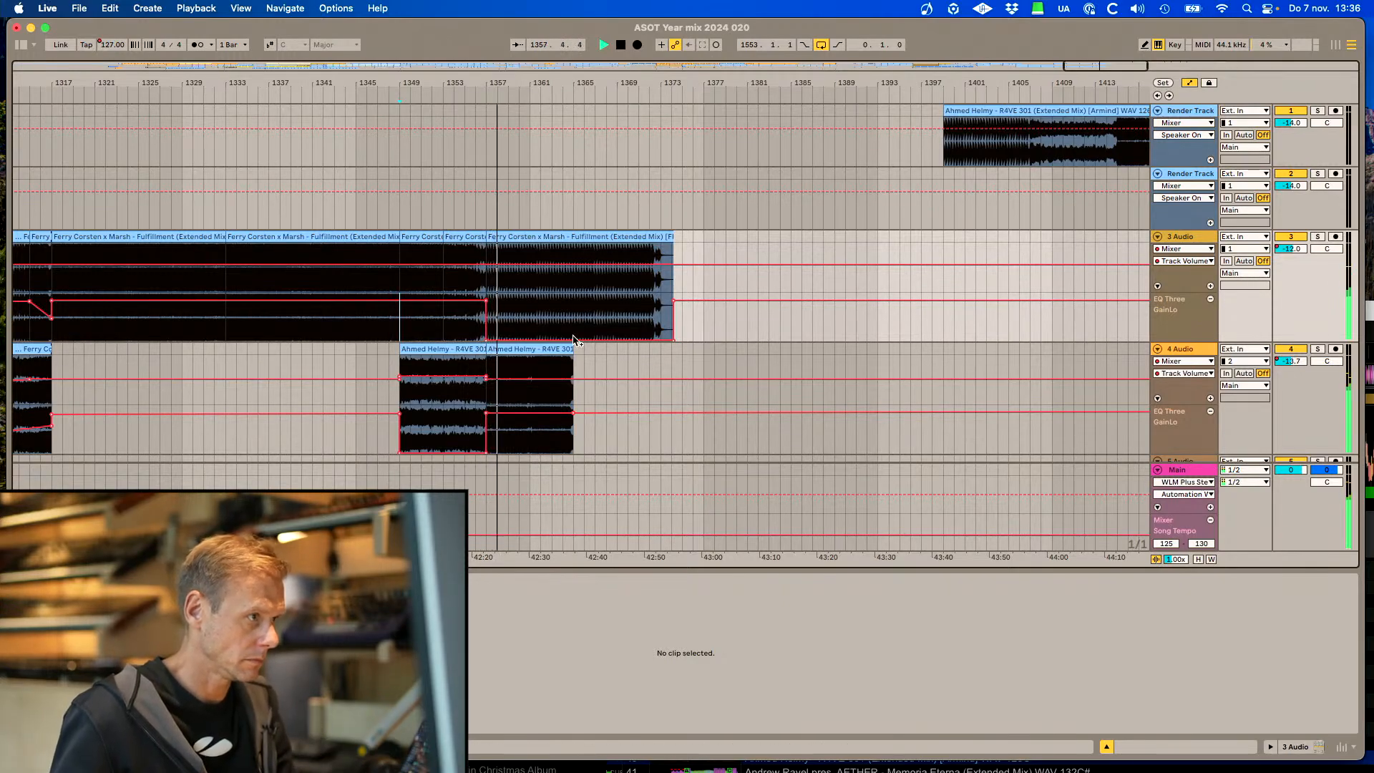
Split the Matt Fax - Raven clip at bar 1357 and deactivate the part after the cut
click(548, 236)
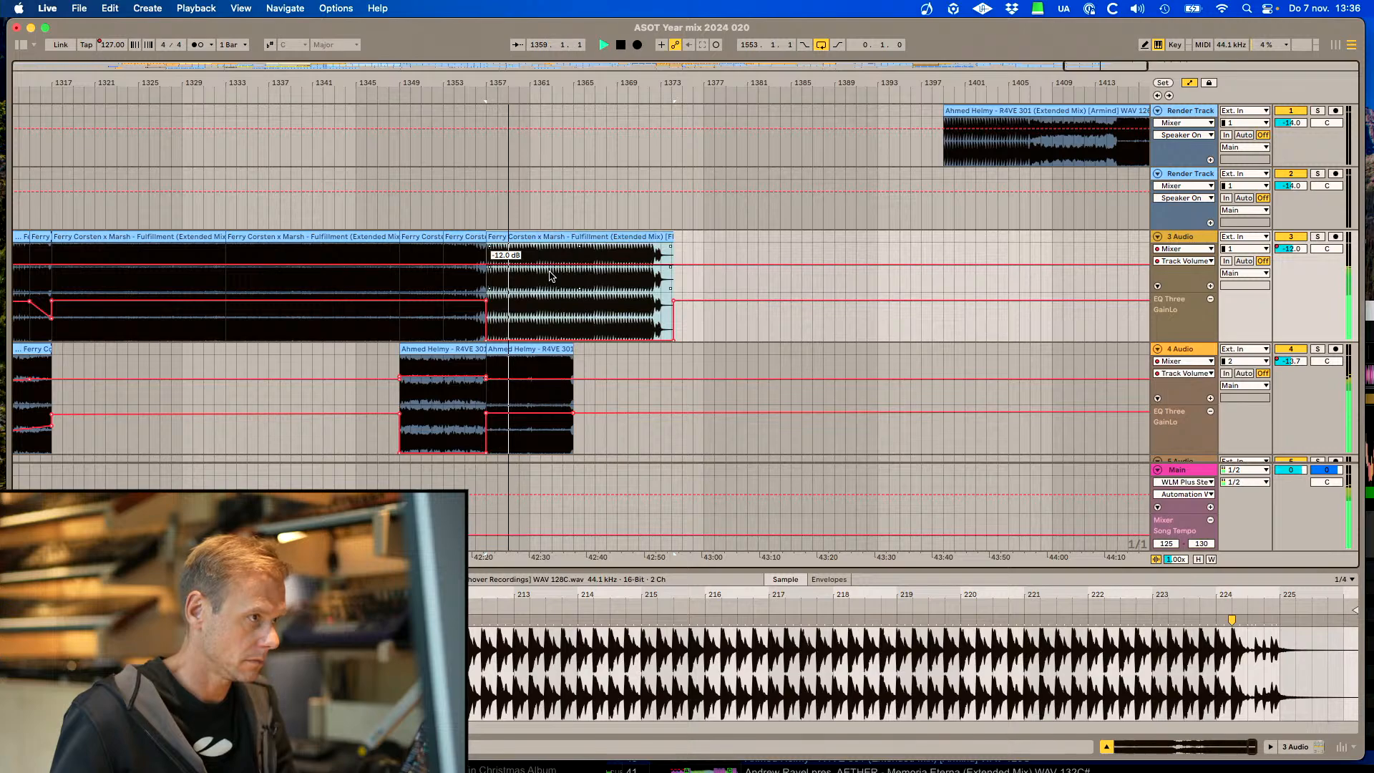
scroll(549, 276, down, 10)
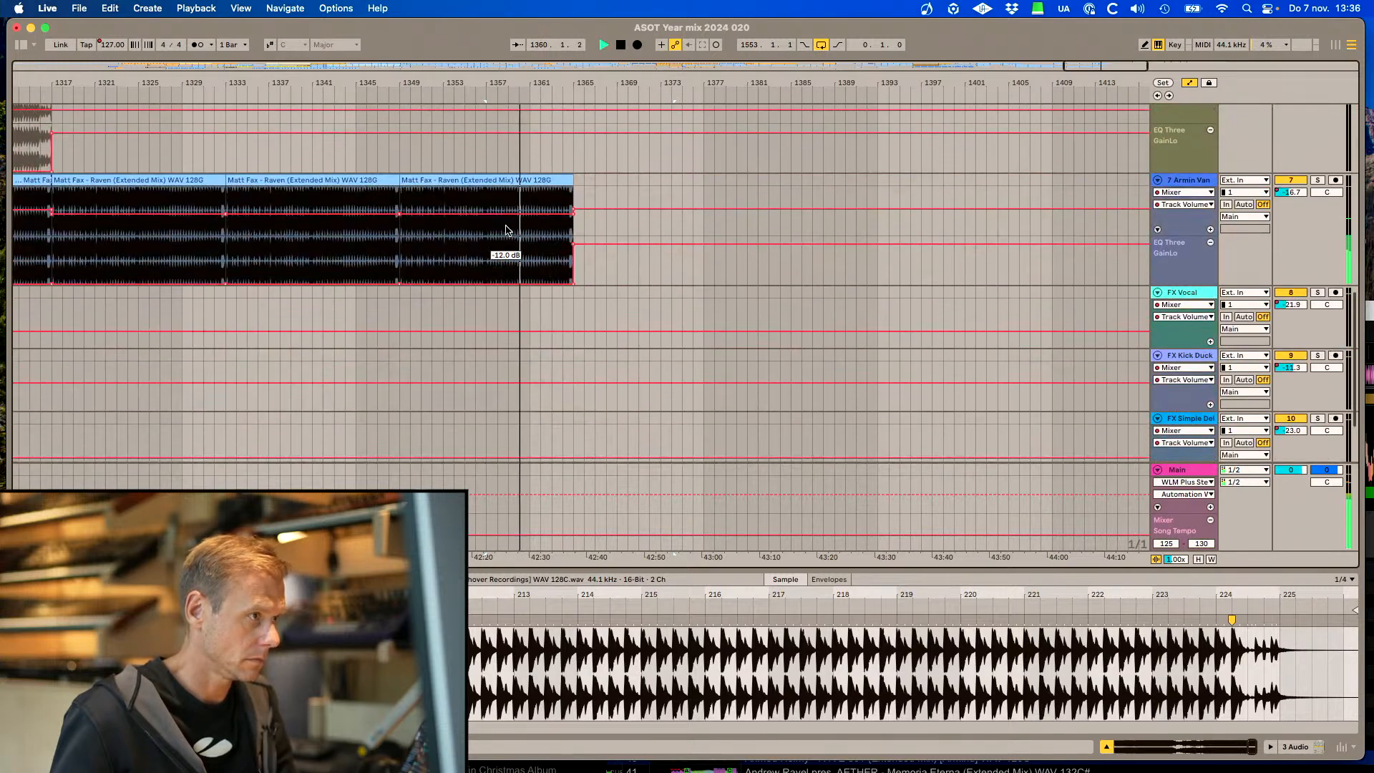
click(485, 200)
key(super+e)
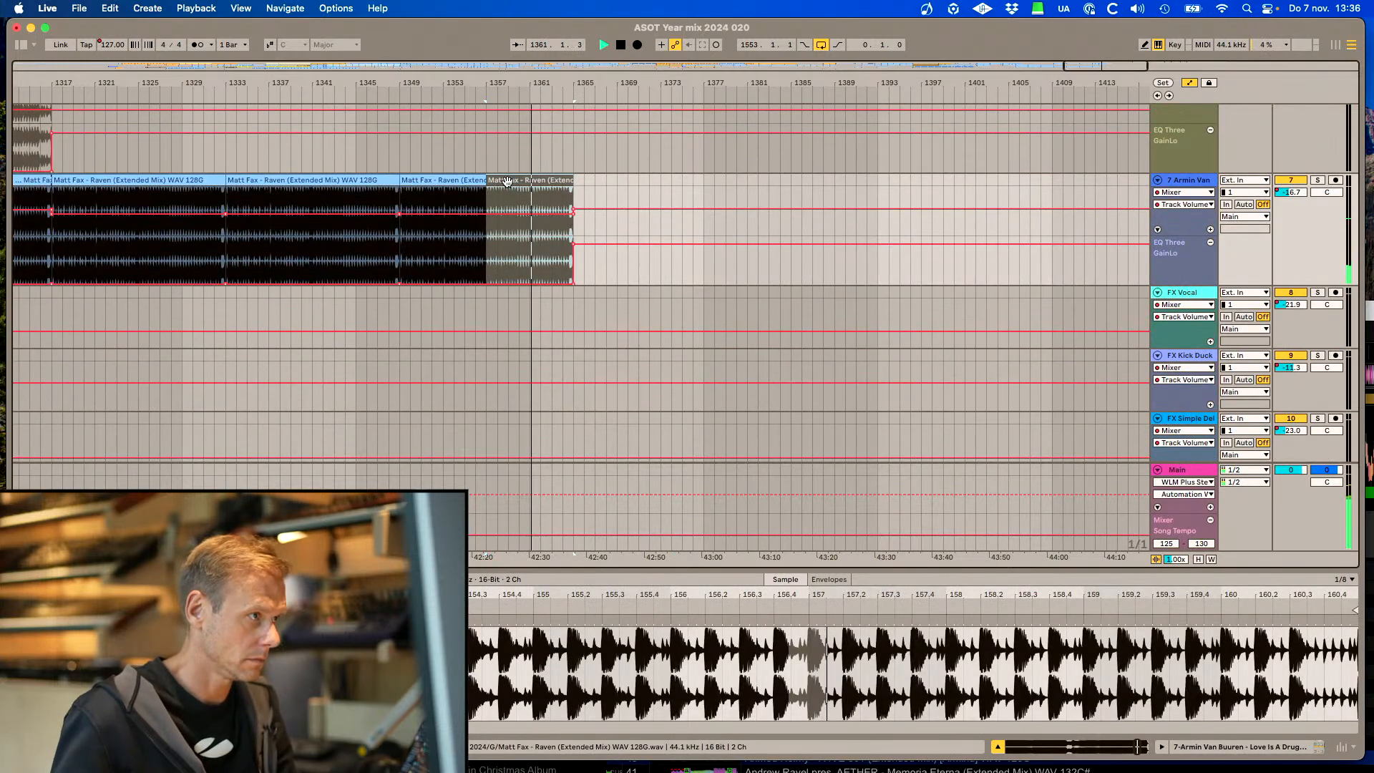
scroll(462, 165, up, 10)
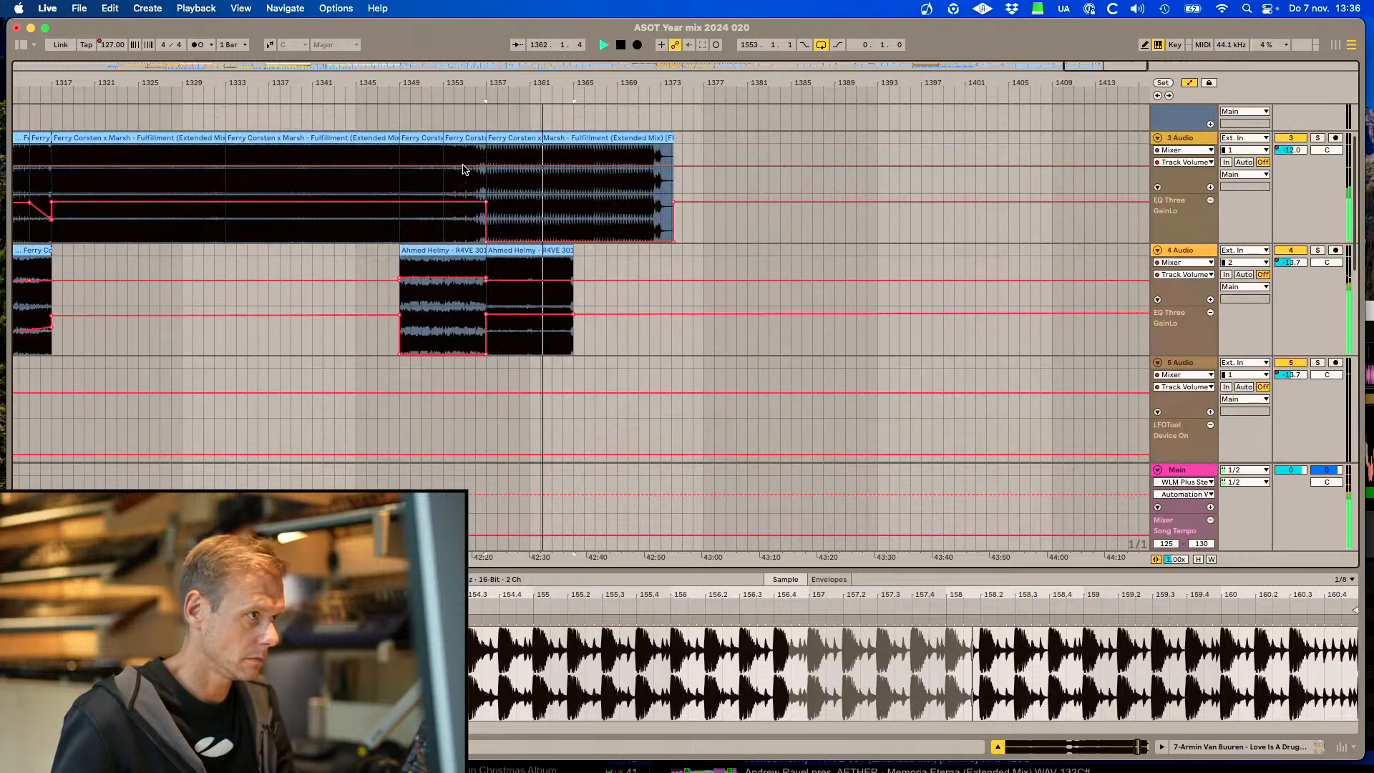
Extend the second R4VE 301 clip to about bar 1413 and copy the final Ferry Corsten section to bar 1369
click(400, 152)
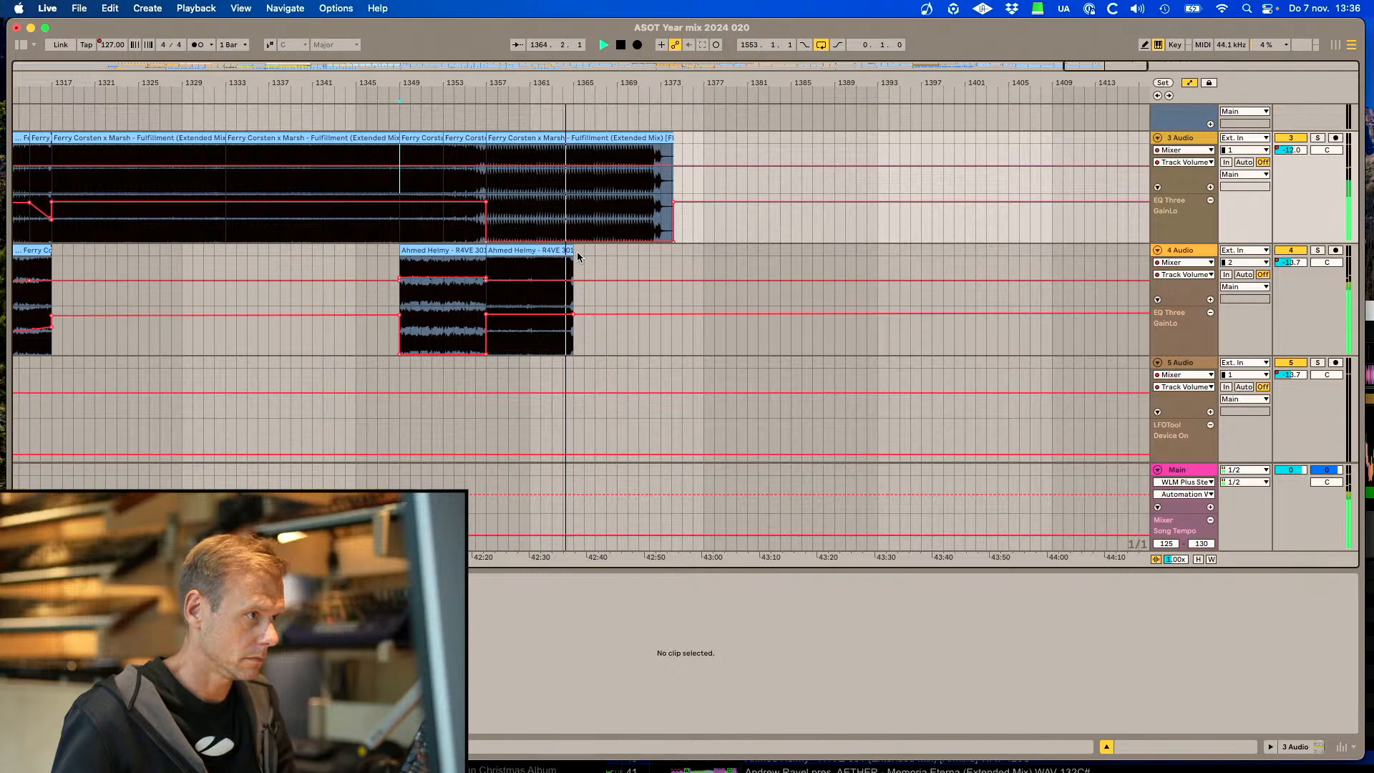
drag(570, 250, 1114, 247)
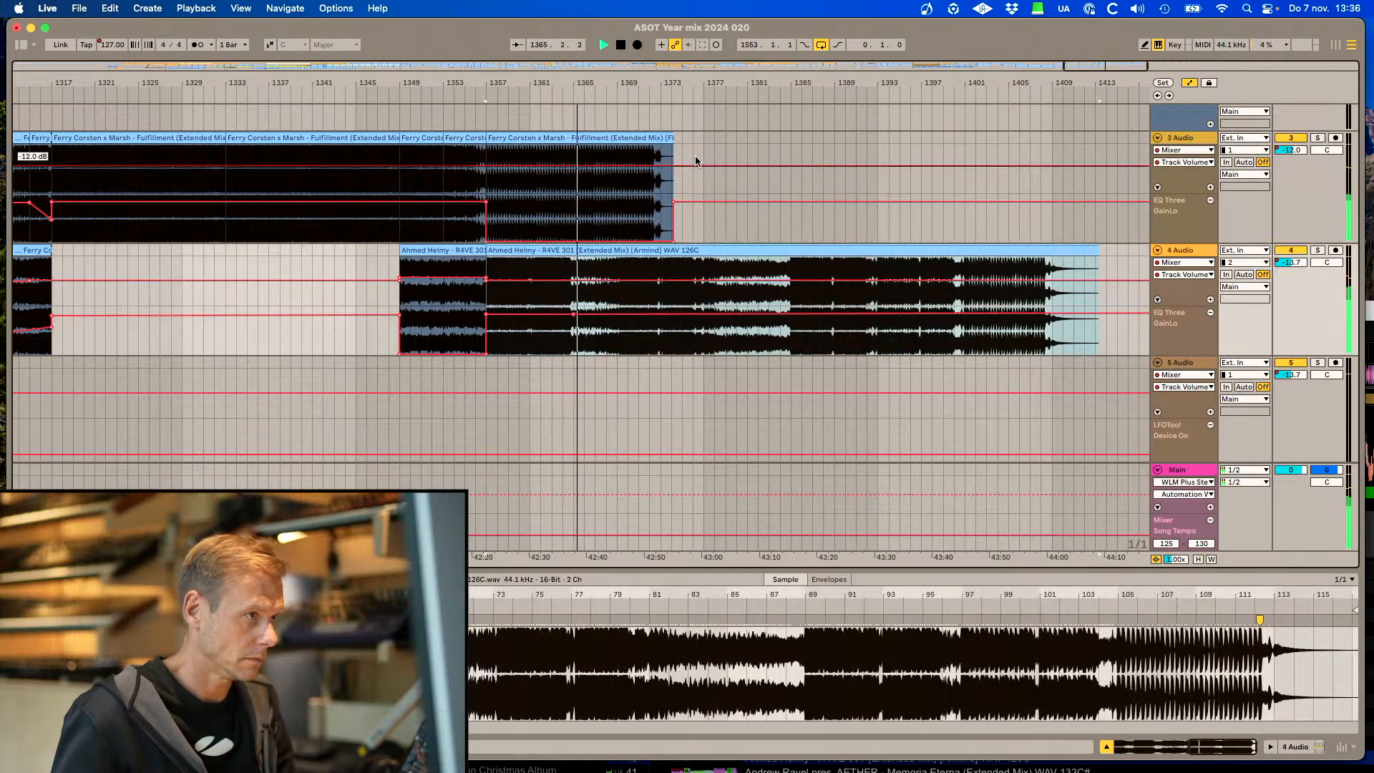
click(572, 151)
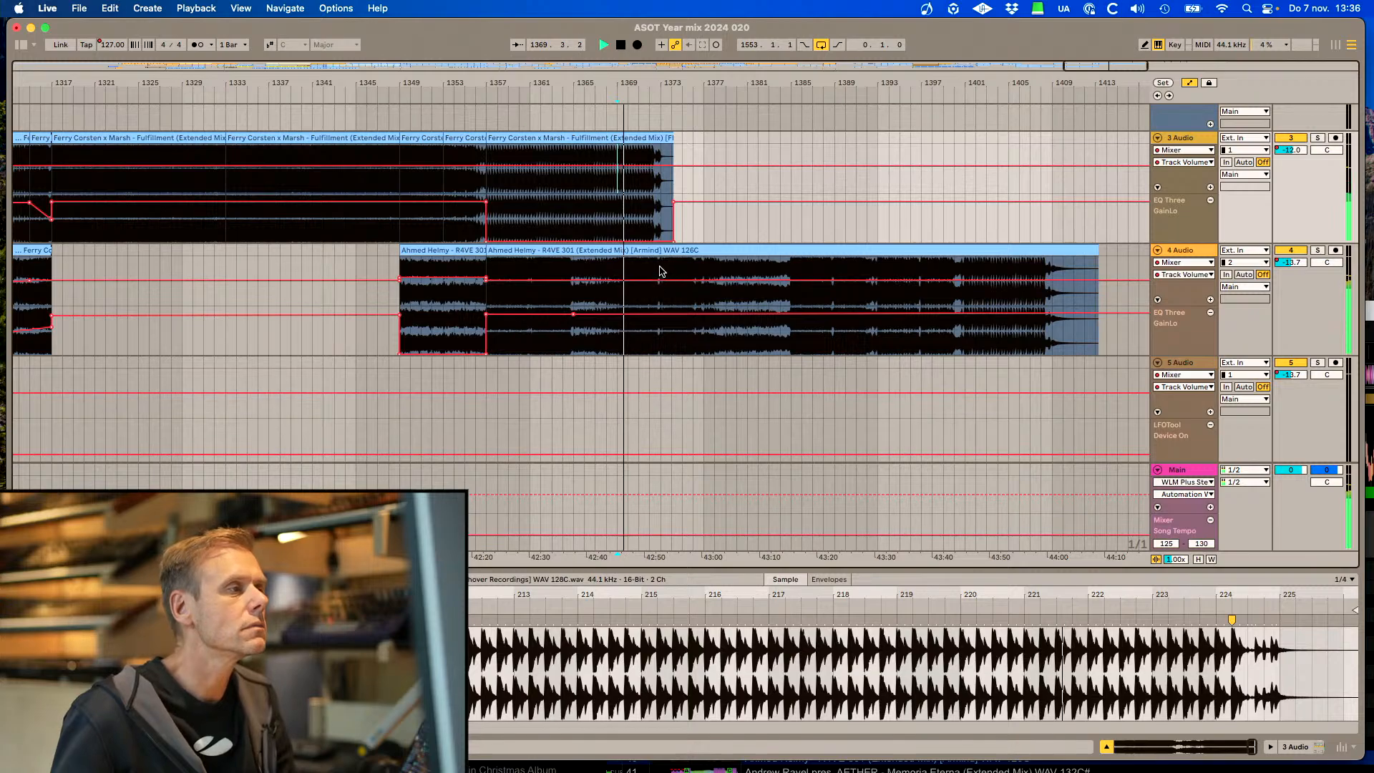
click(552, 139)
drag(517, 137, 644, 153)
Duplicate the Matt Fax - Raven piece at bars 1349 to 1357 three times so that it runs to bar 1381
scroll(644, 153, down, 5)
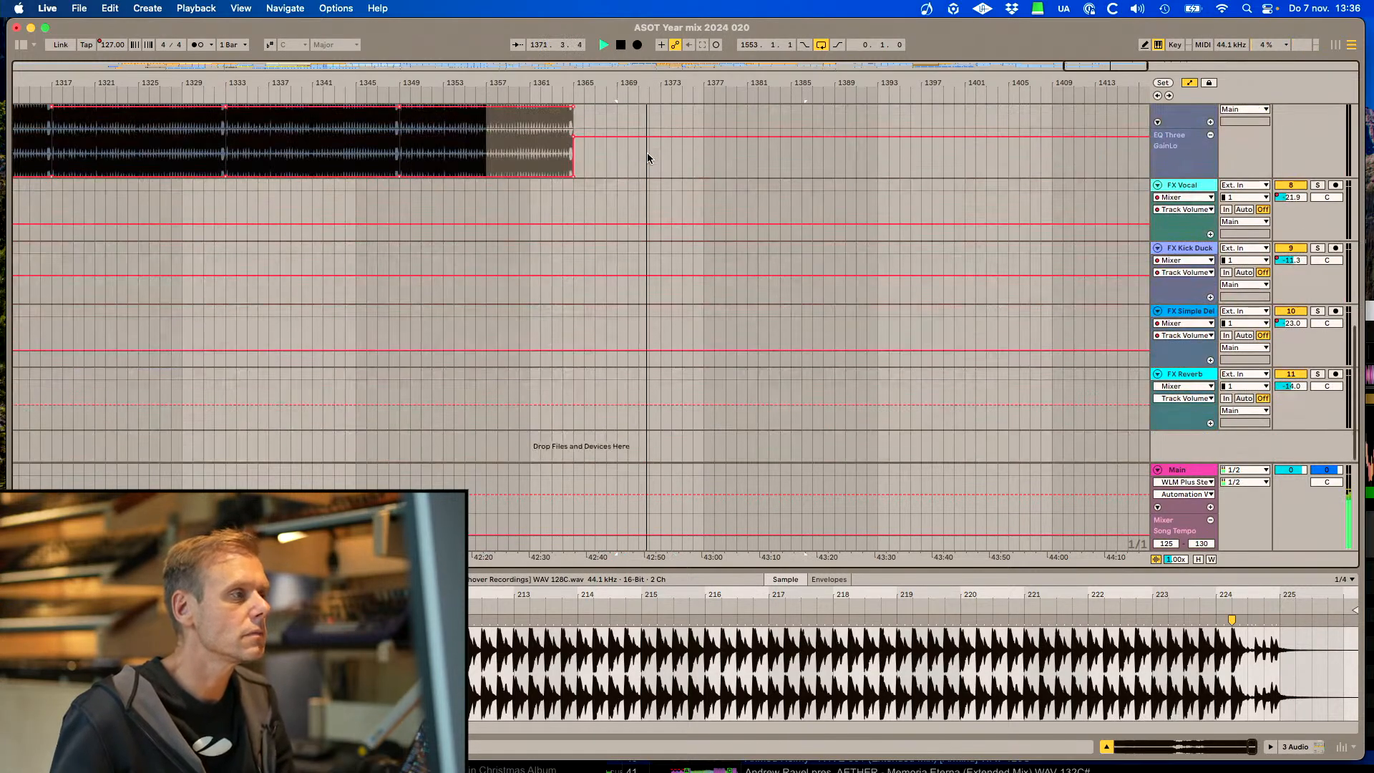
scroll(653, 155, up, 1)
click(438, 220)
key(super+d)
key(super+d)
key(super+d)
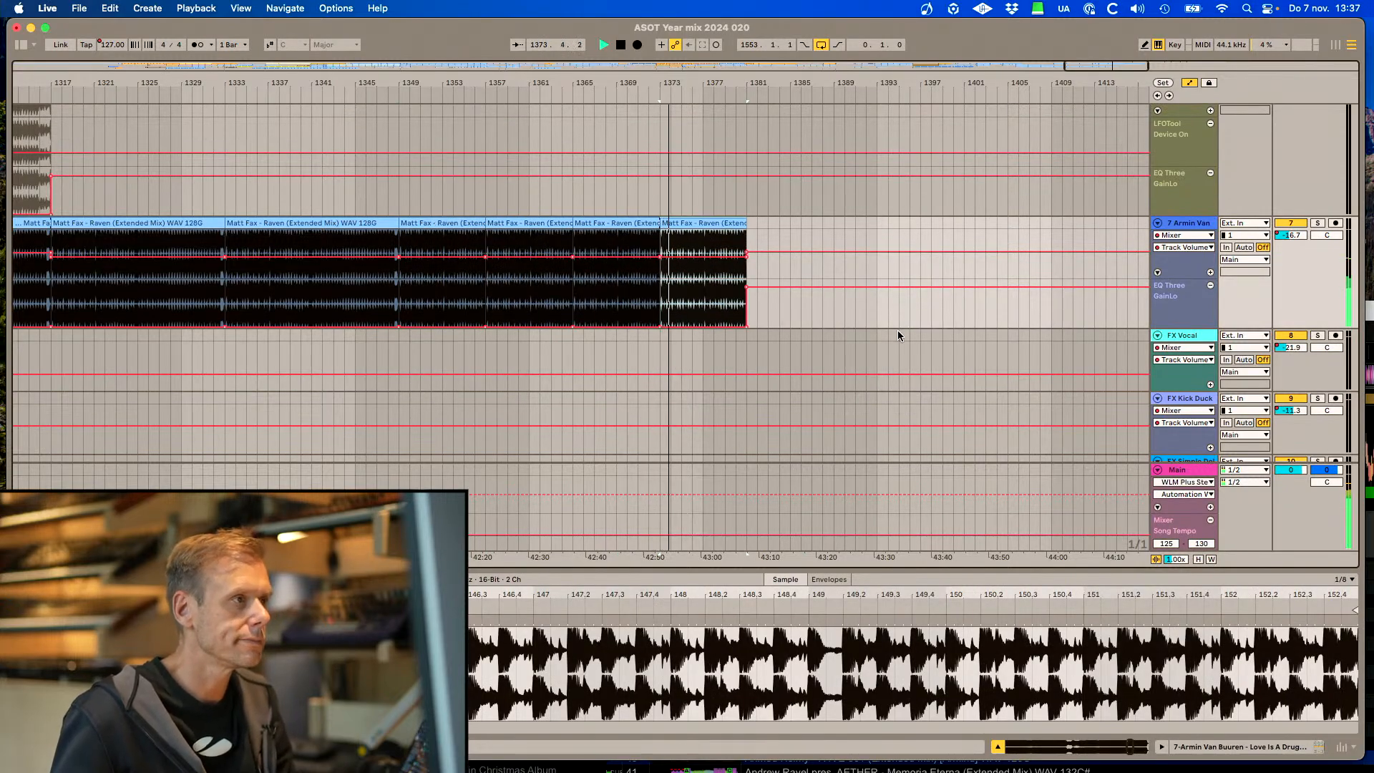
Split the R4VE 301 clip on 4 Audio at bars 1385 and 1393 and move its last section back to bar 1377
scroll(898, 332, up, 4)
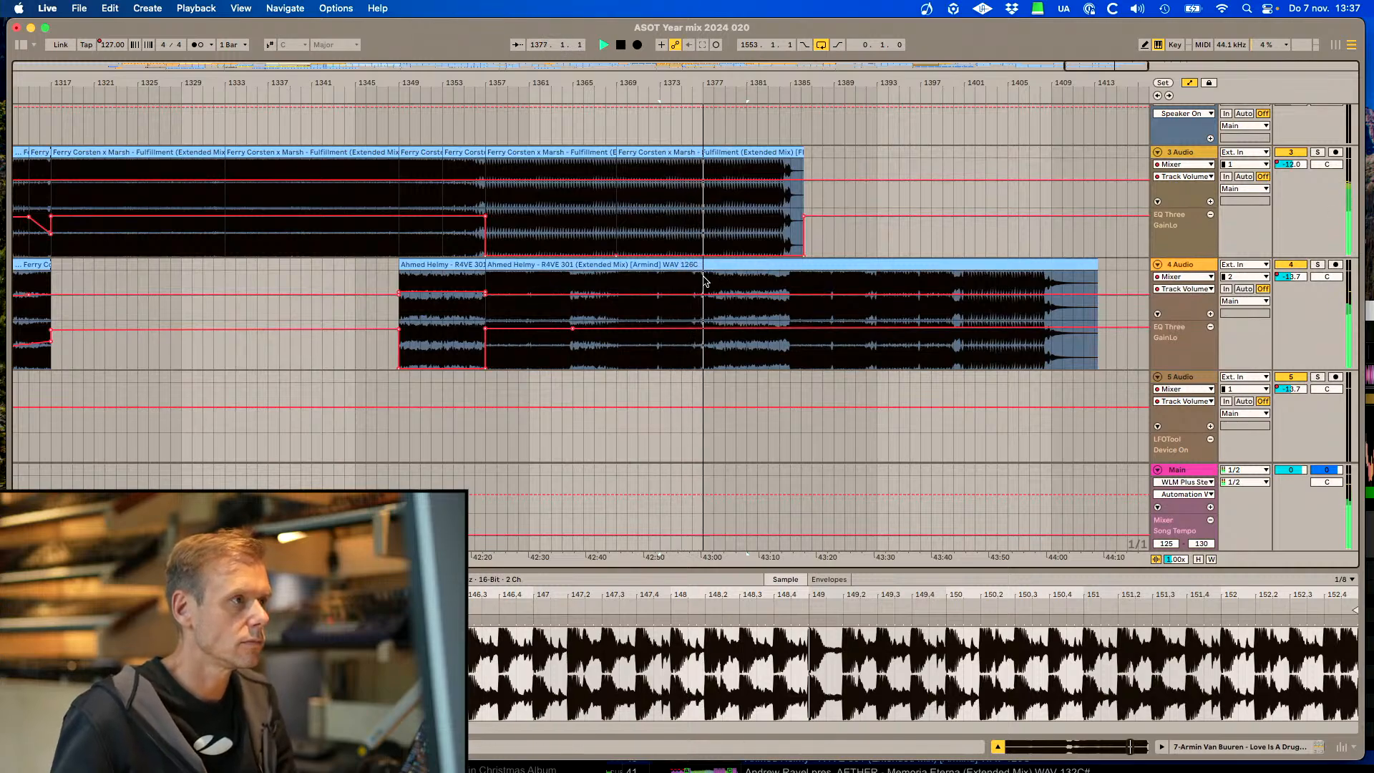
click(787, 285)
key(super+e)
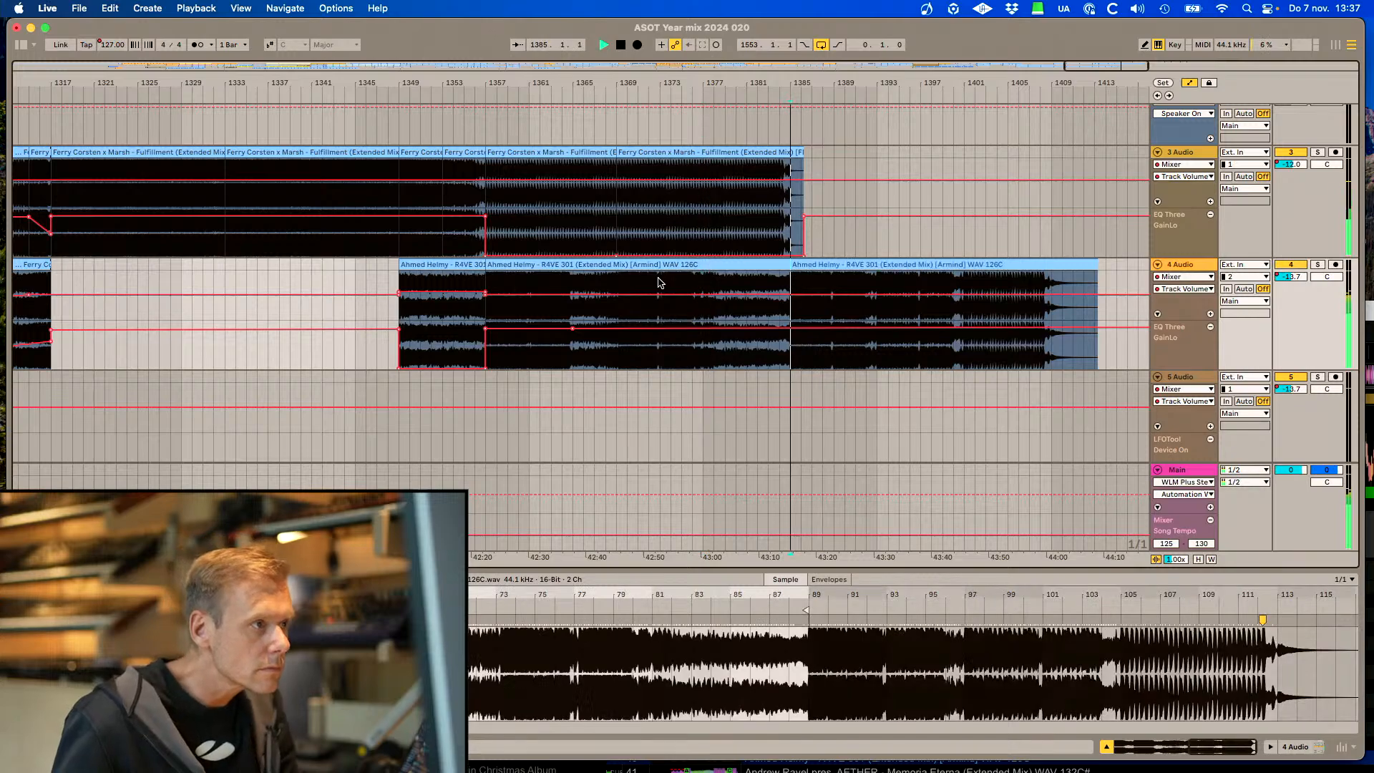
click(692, 283)
click(703, 283)
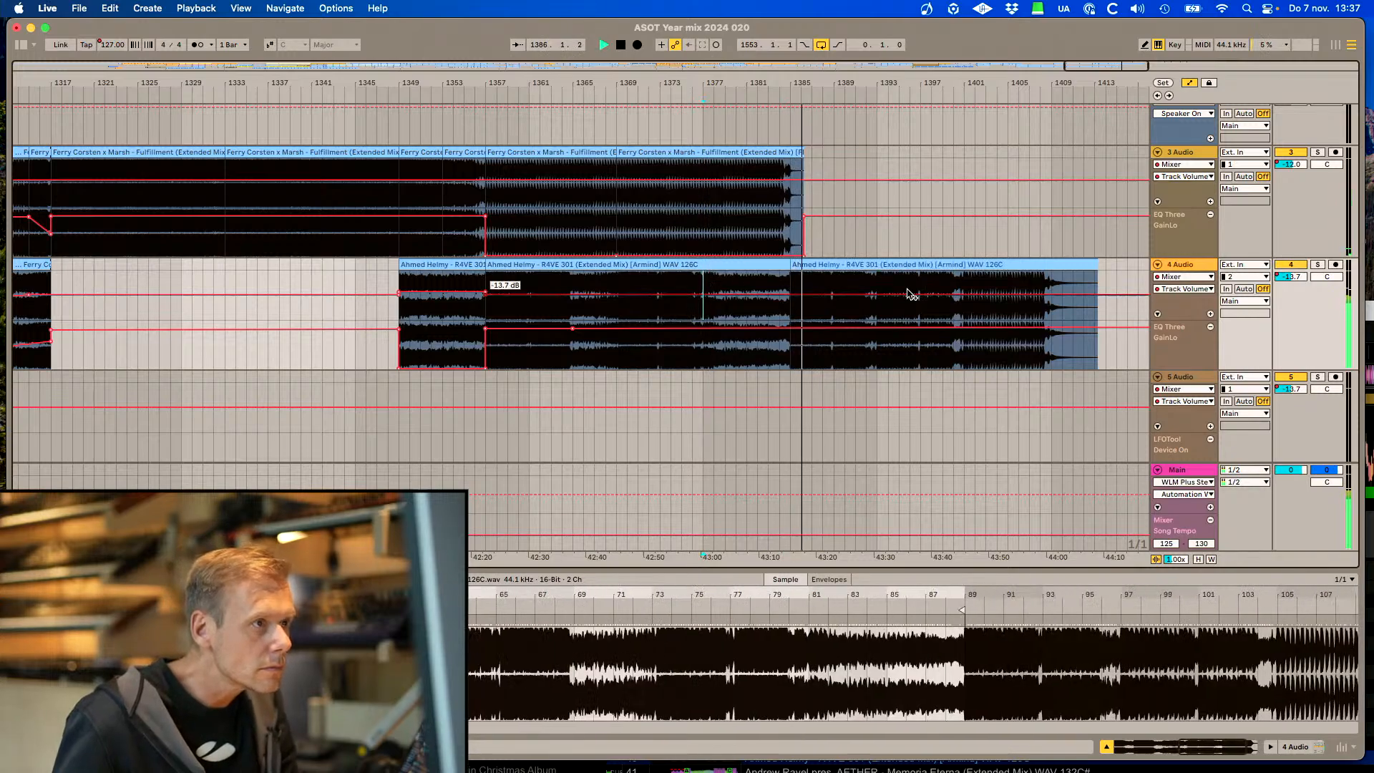
click(880, 283)
key(space)
key(space)
key(super+e)
mouse_move(909, 265)
mouse_down()
mouse_move(702, 274)
mouse_move(773, 286)
mouse_move(757, 288)
mouse_move(720, 281)
mouse_move(797, 278)
mouse_move(743, 268)
mouse_up()
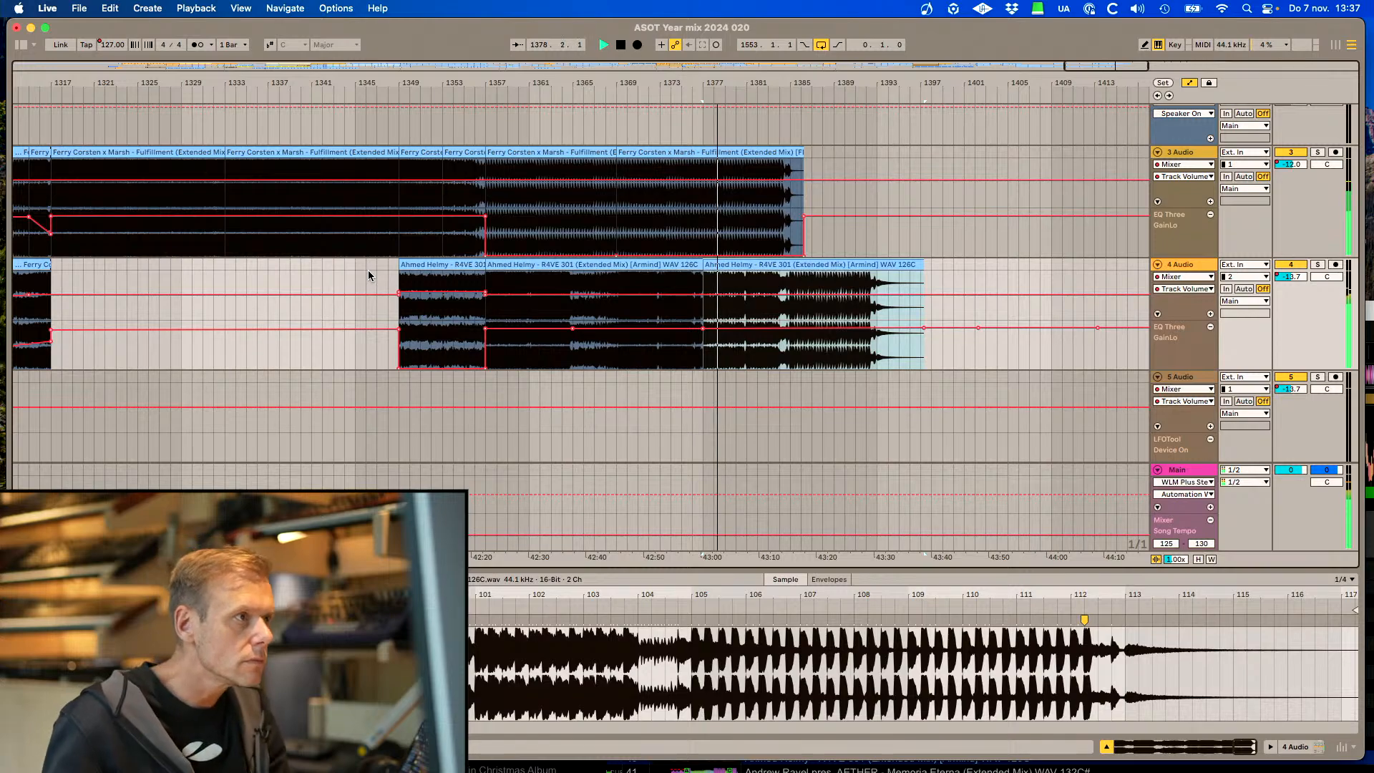
Move the final Ferry Corsten clips from 3 Audio to the FX Kick Duck track at bar 1357
click(576, 152)
key(space)
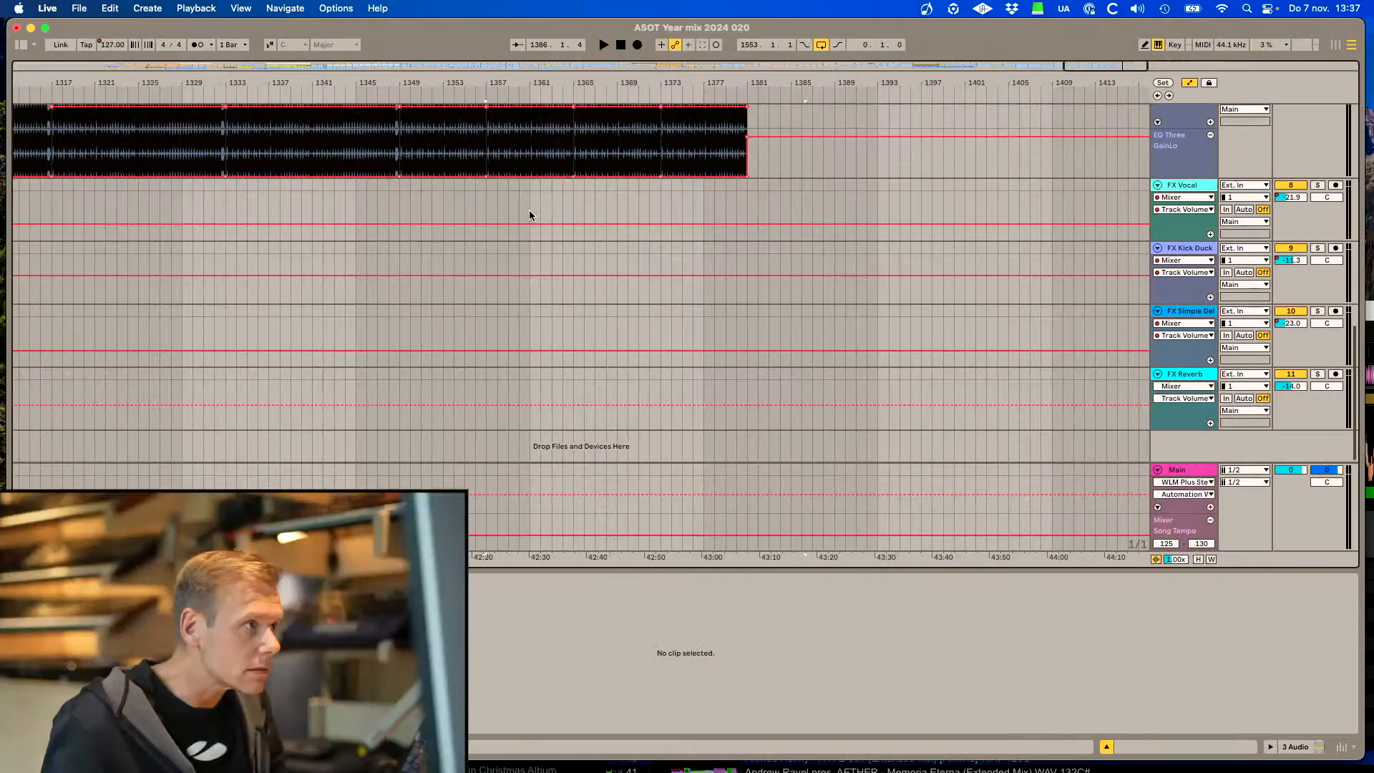
click(481, 248)
key(super+v)
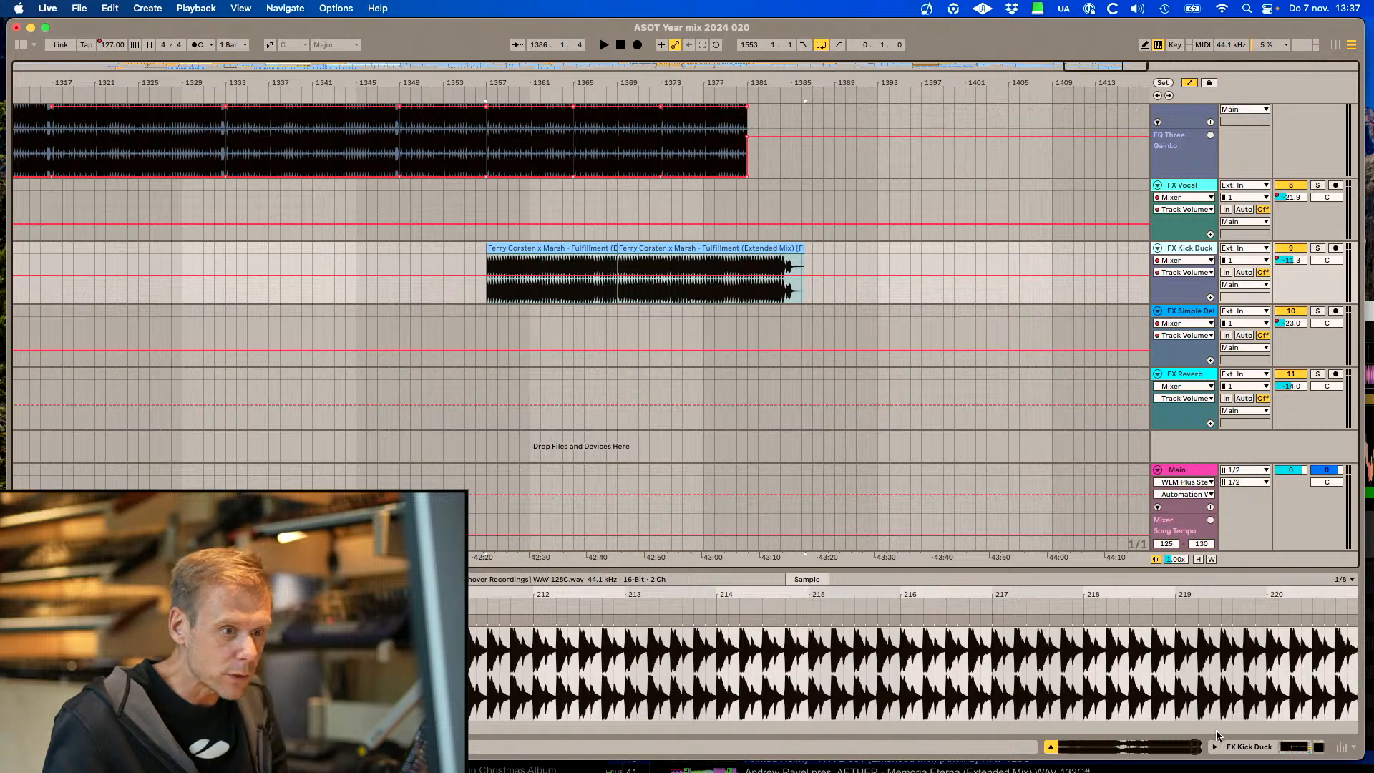
Open LFOTool on the FX Kick Duck track, examine its volume ducking curve and close it
click(1245, 747)
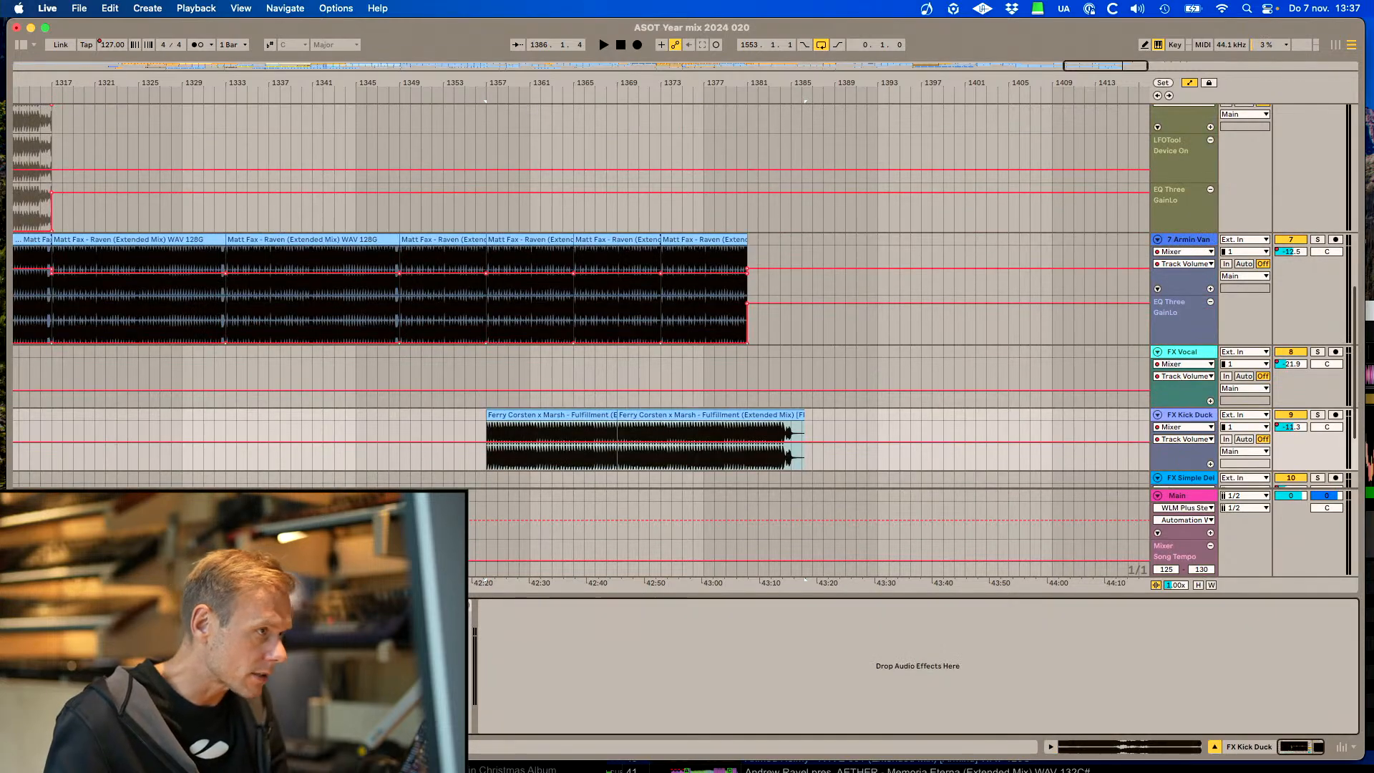
click(45, 606)
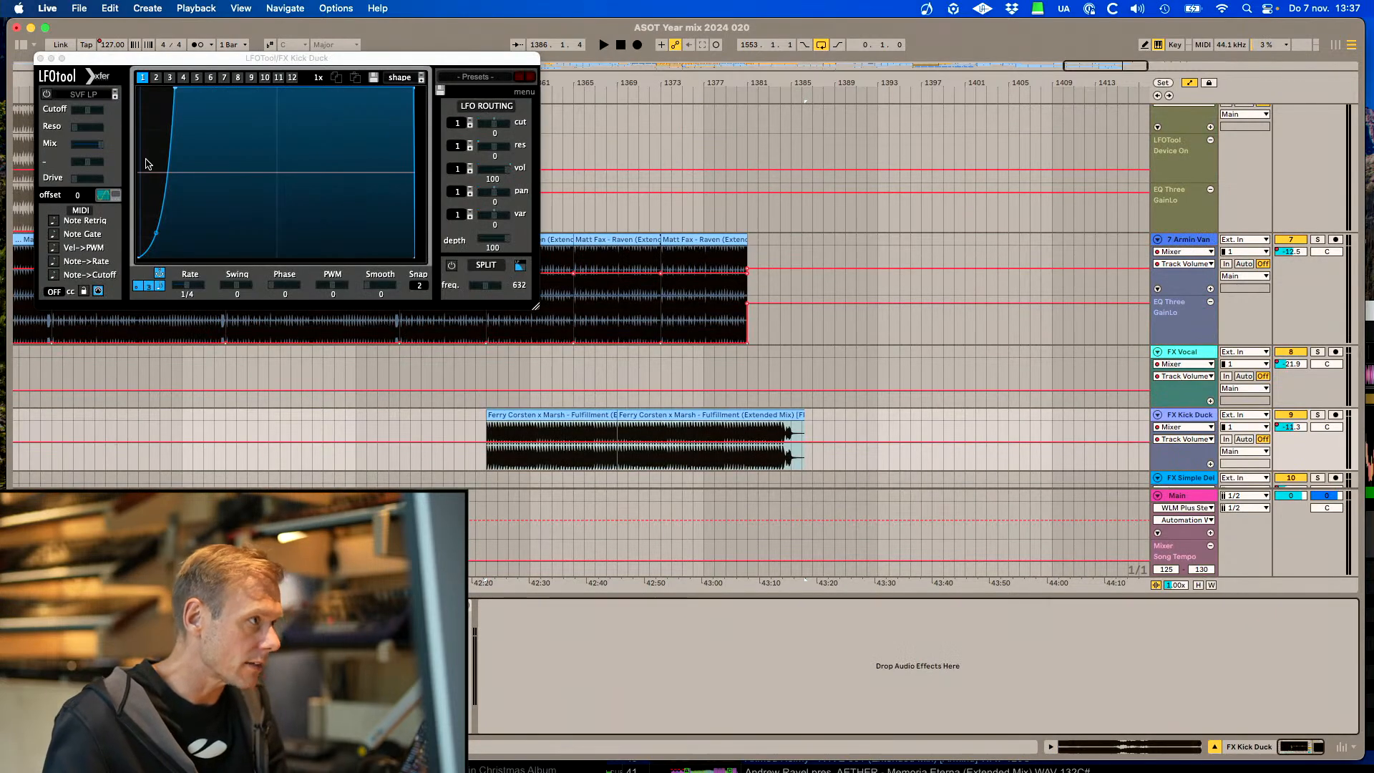
click(40, 58)
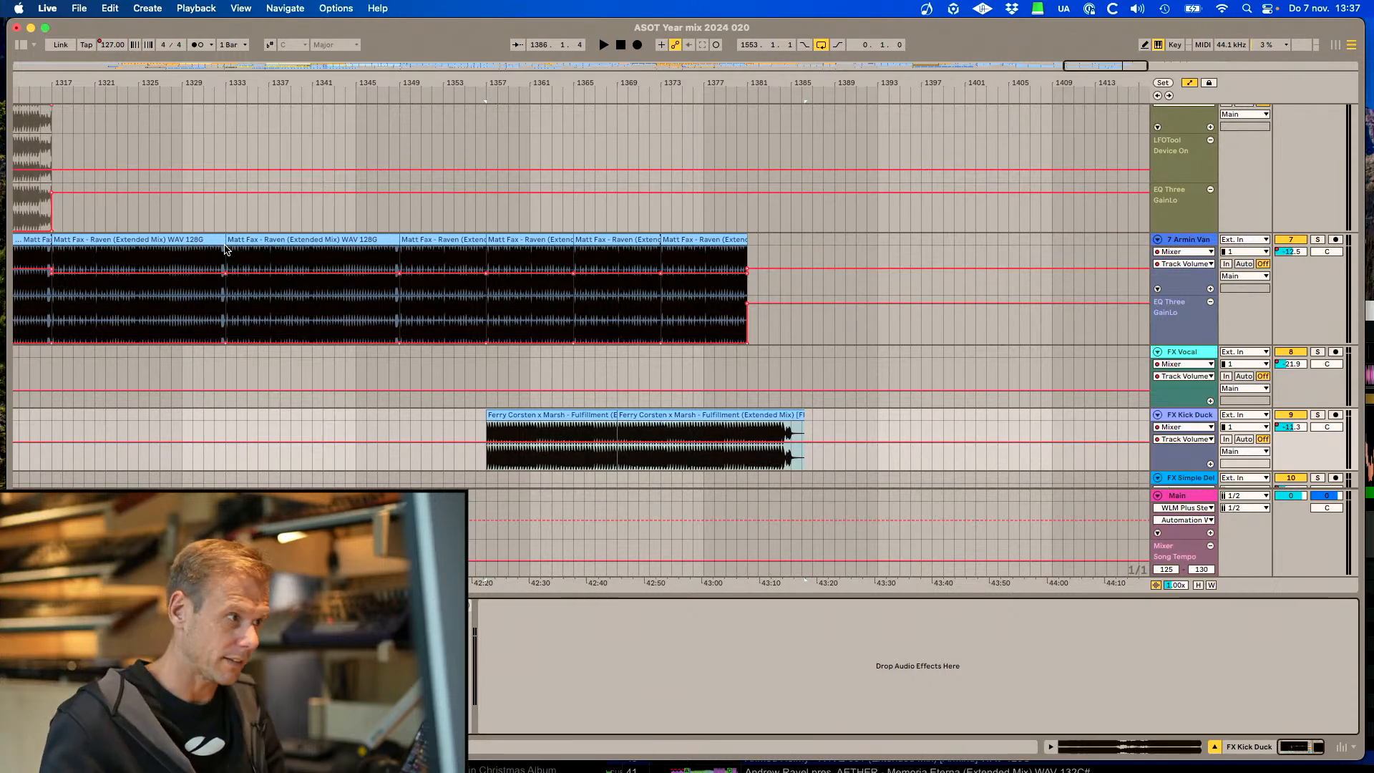
scroll(479, 310, up, 10)
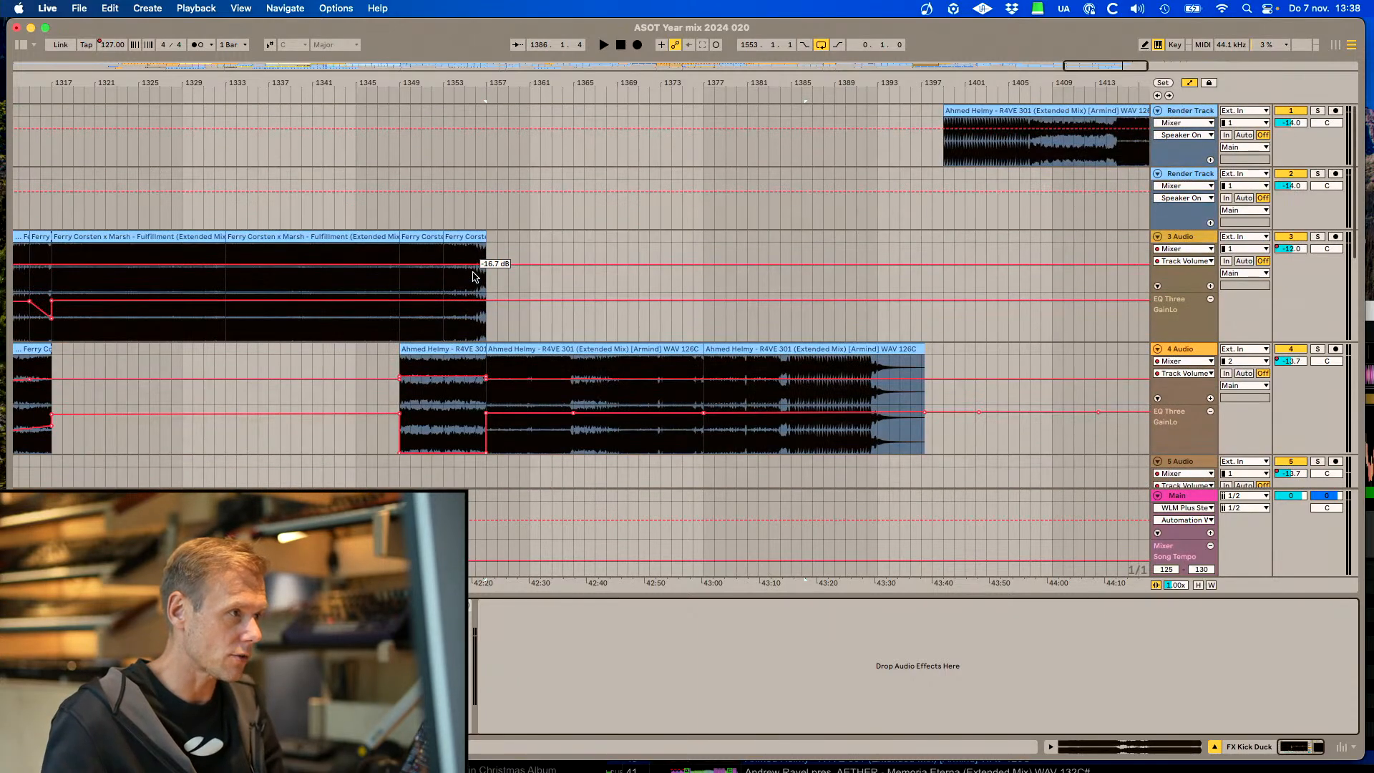
Play the transition from bar 1355 and undo placing the Ferry Corsten clips on the FX Kick Duck track
click(472, 283)
key(space)
scroll(469, 287, down, 10)
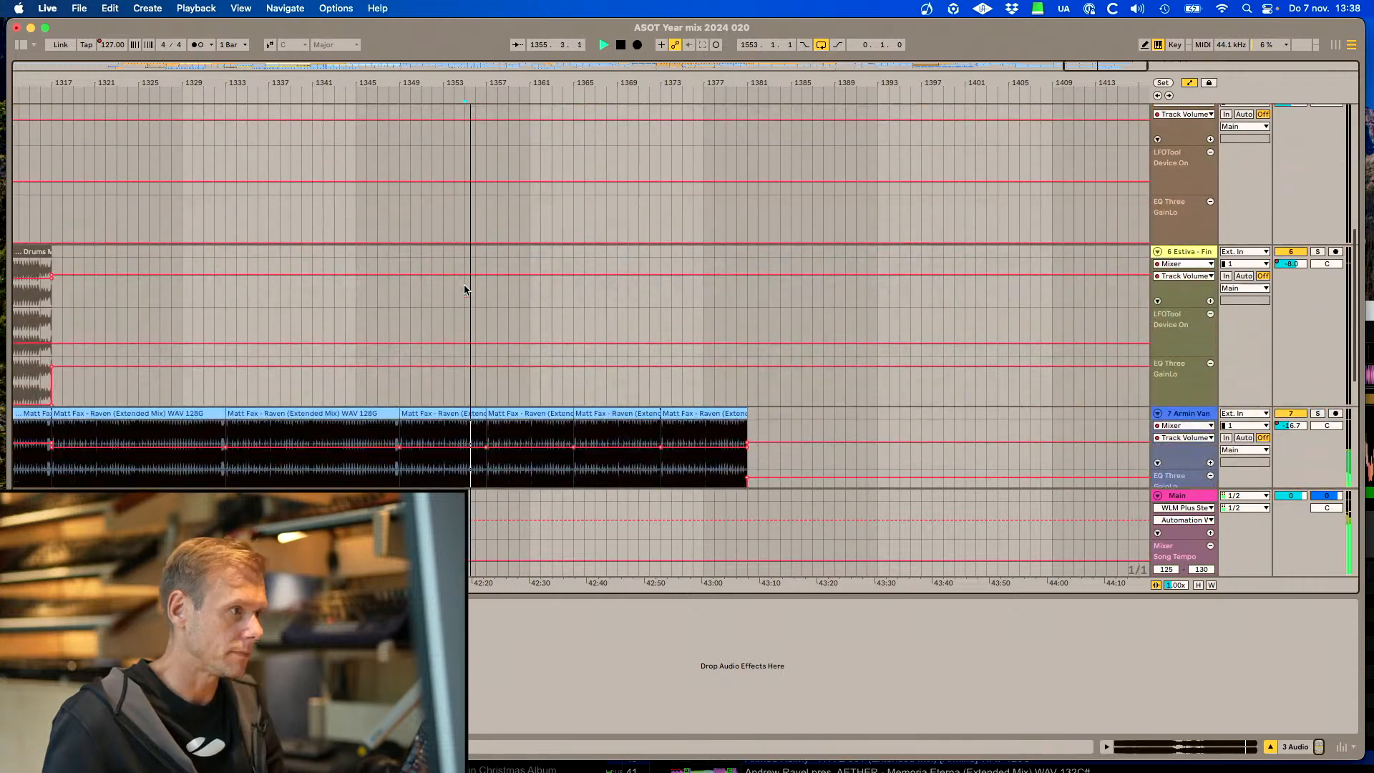
scroll(466, 290, down, 3)
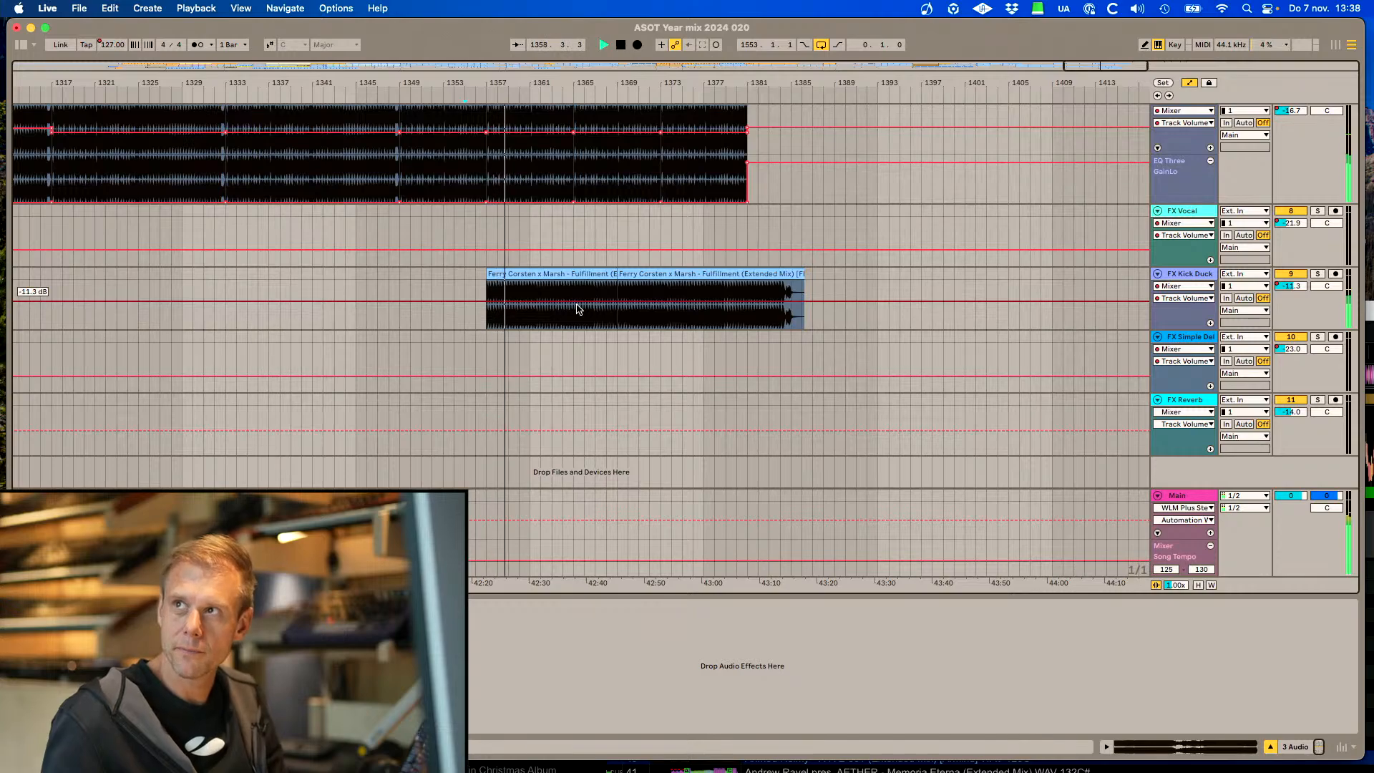
key(space)
key(super+z)
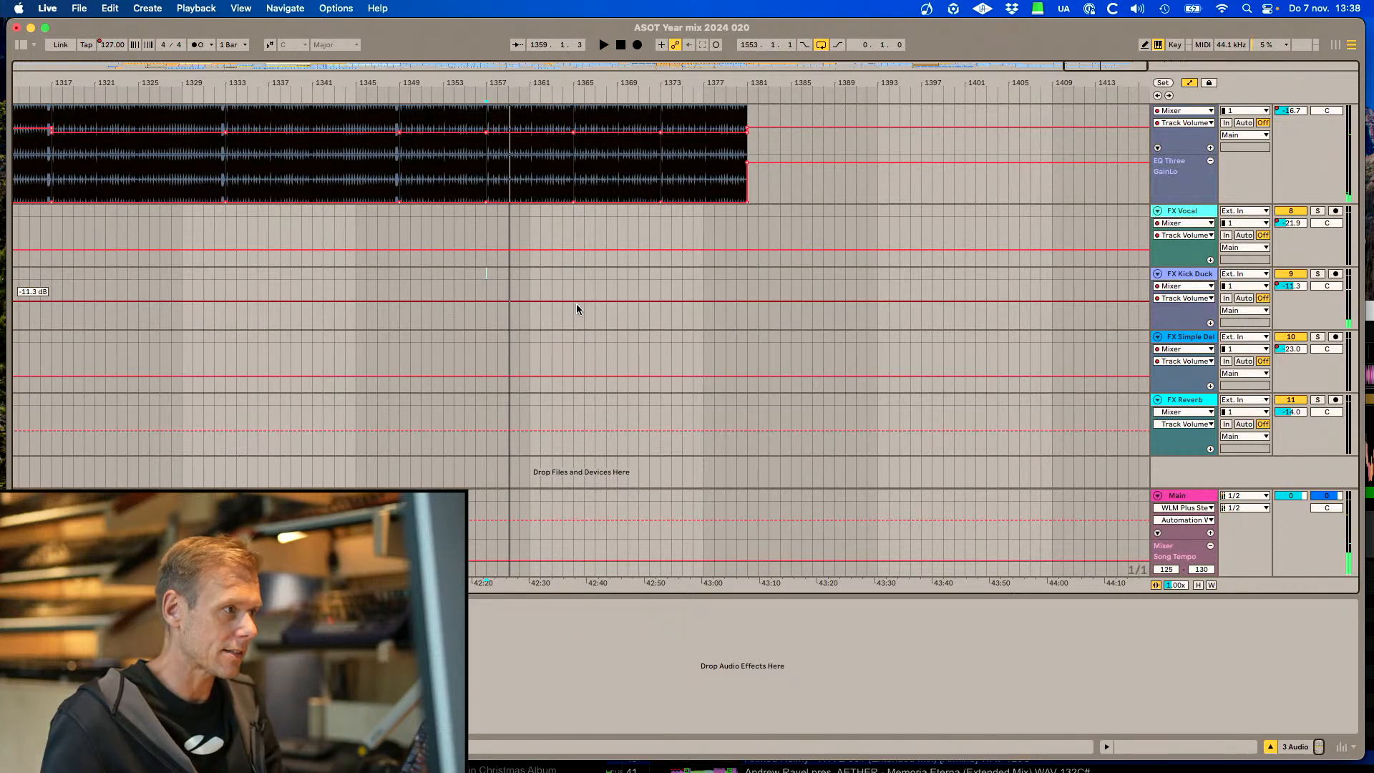
Undo the removal of the final Ferry Corsten clips from 3 Audio and play the transition around bar 1357
scroll(551, 305, up, 10)
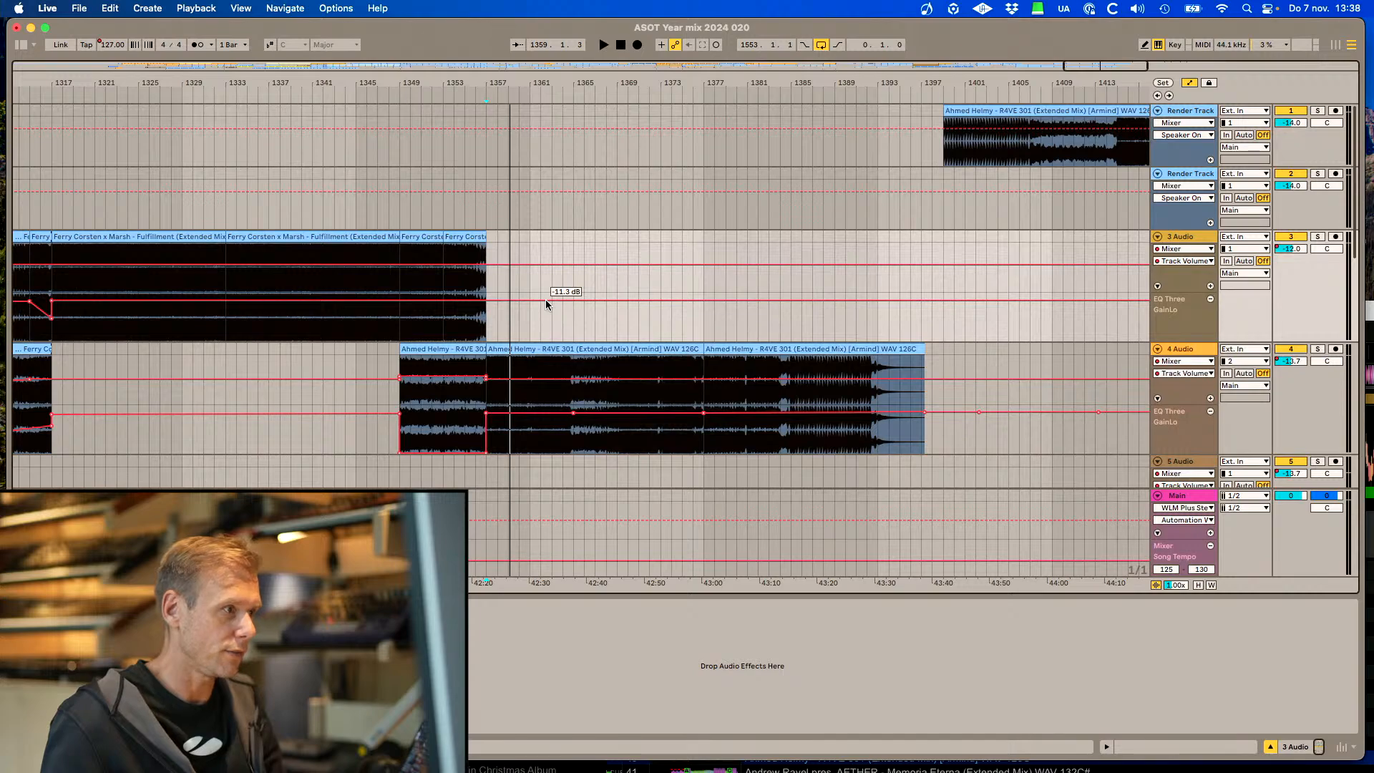
key(super+z)
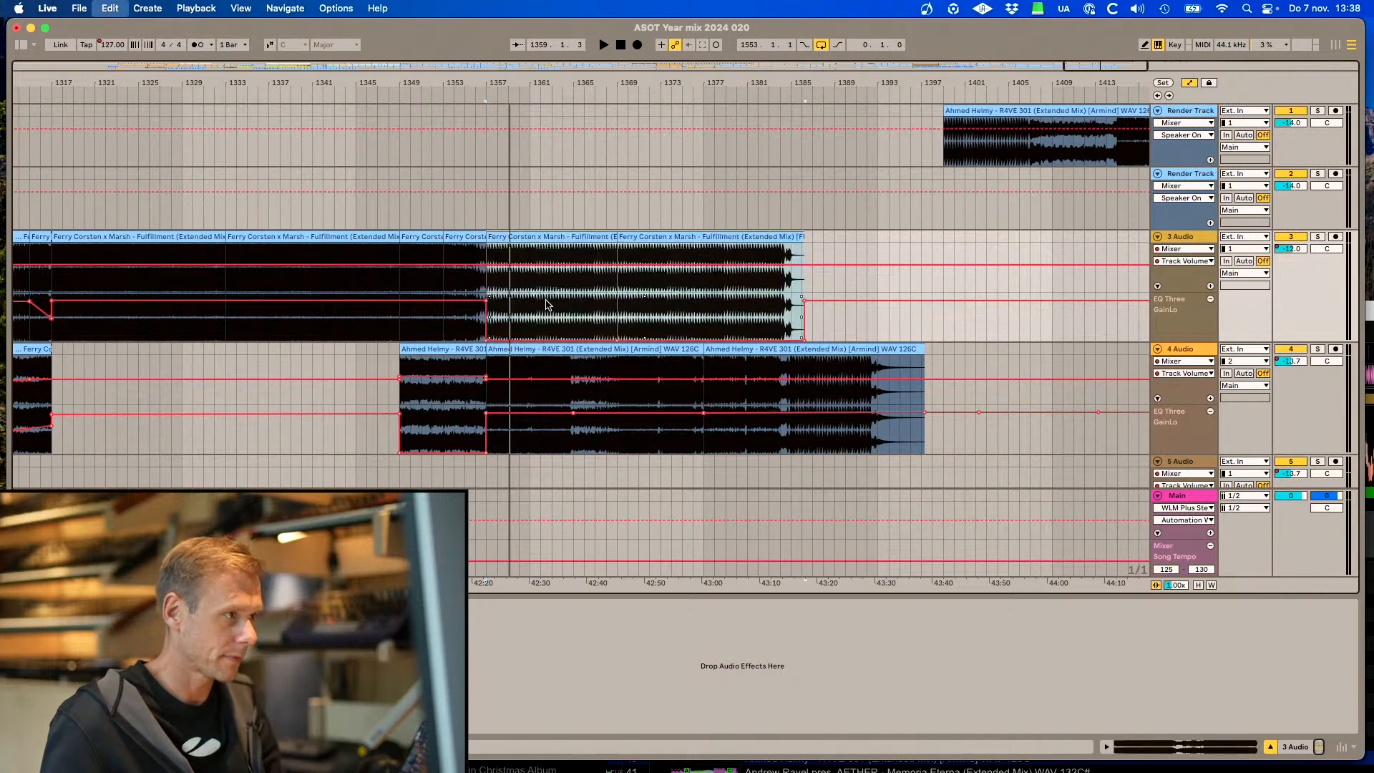
key(space)
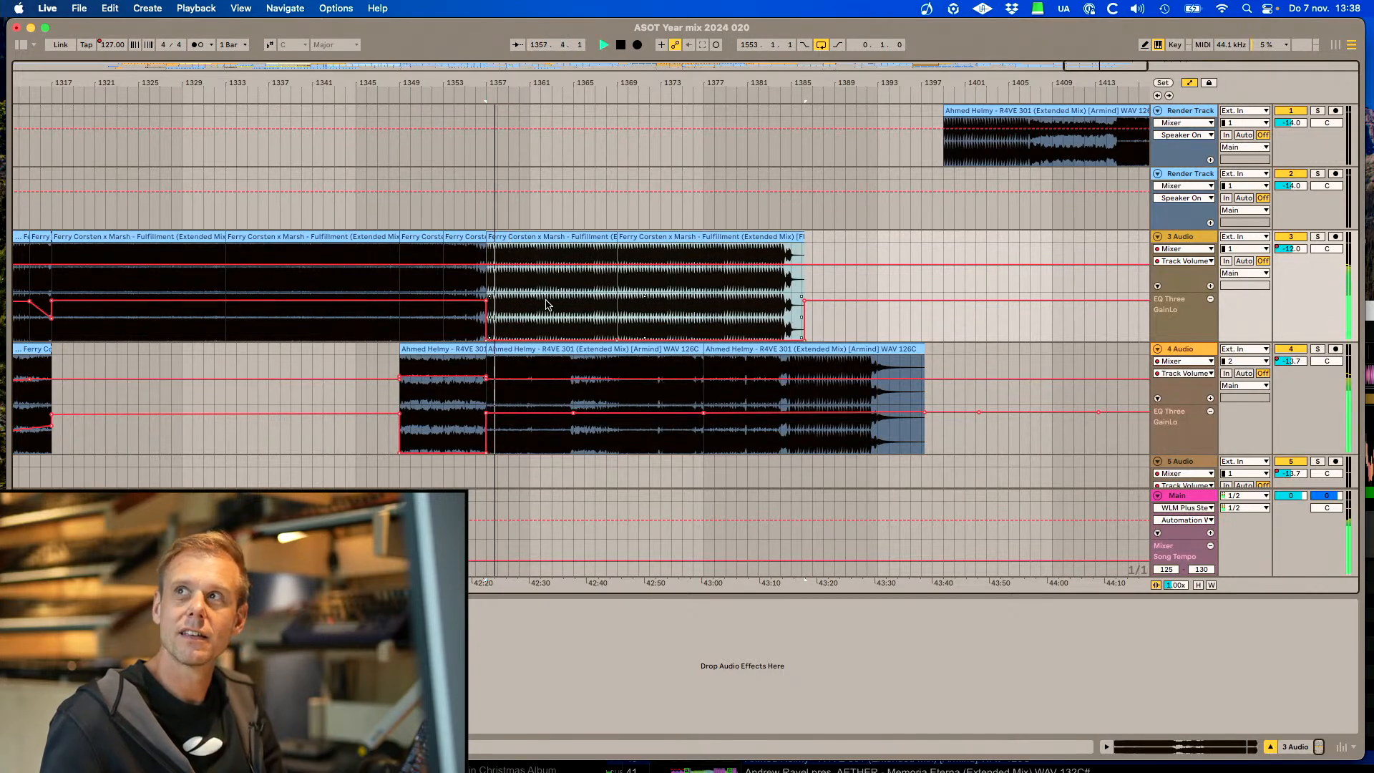
key(space)
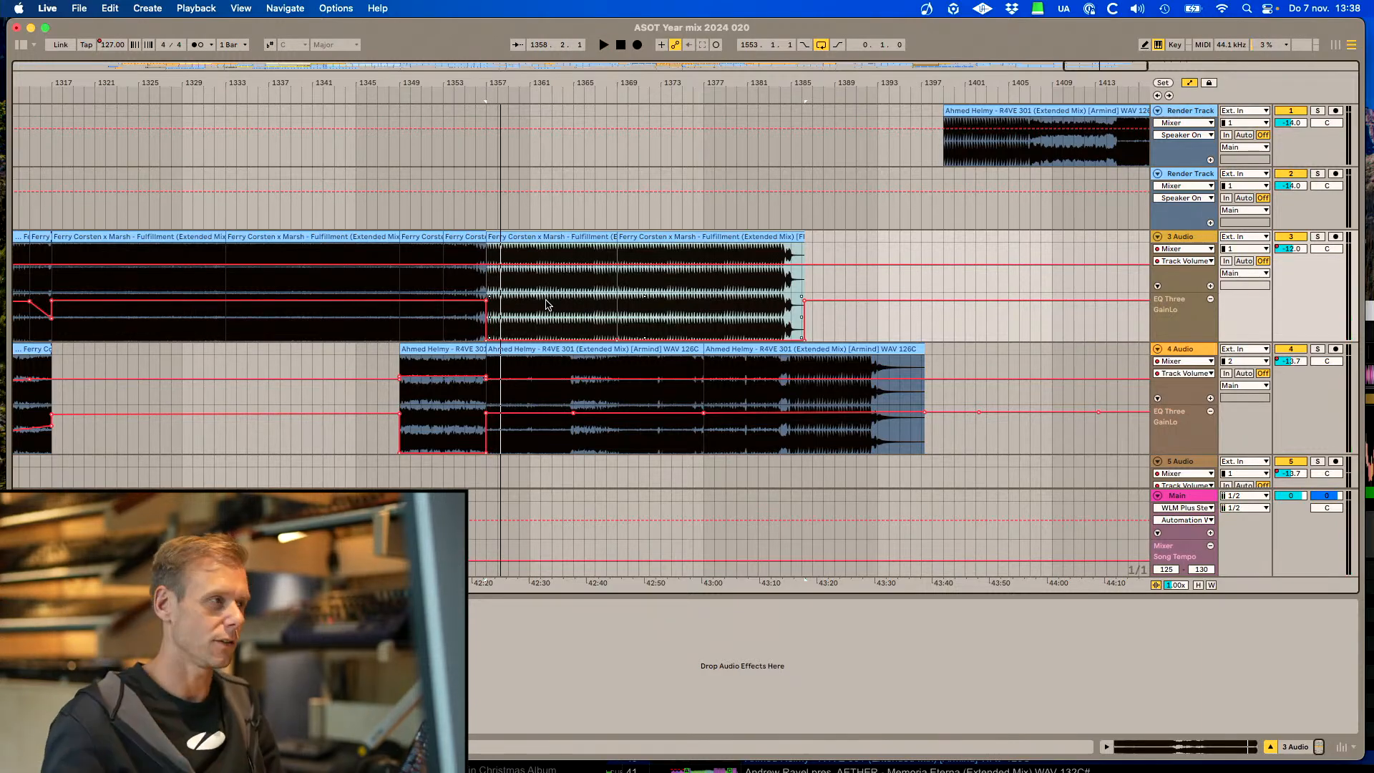
Move the final Ferry Corsten clips from 3 Audio to the FX Kick Duck track at bar 1357 and play them
key(super+z)
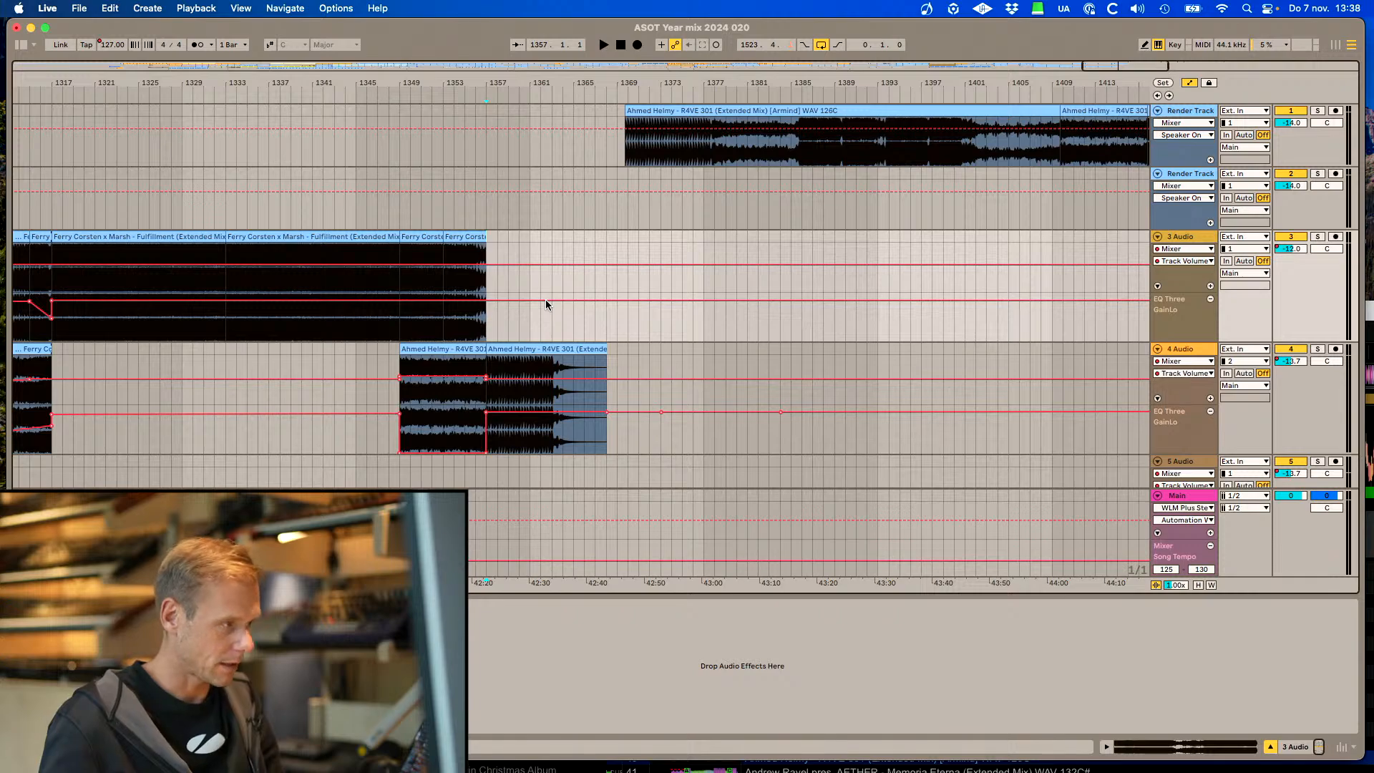
key(super+shift+z)
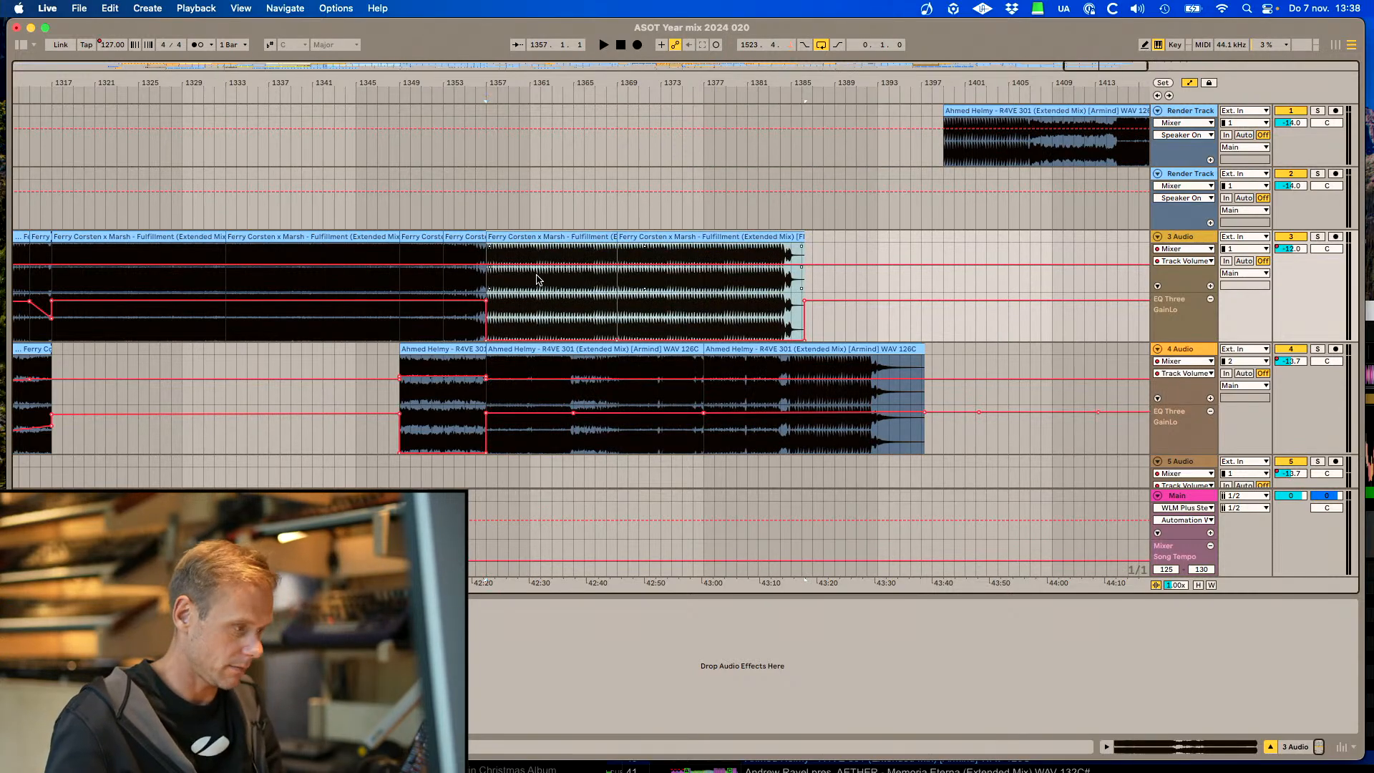
scroll(538, 279, down, 8)
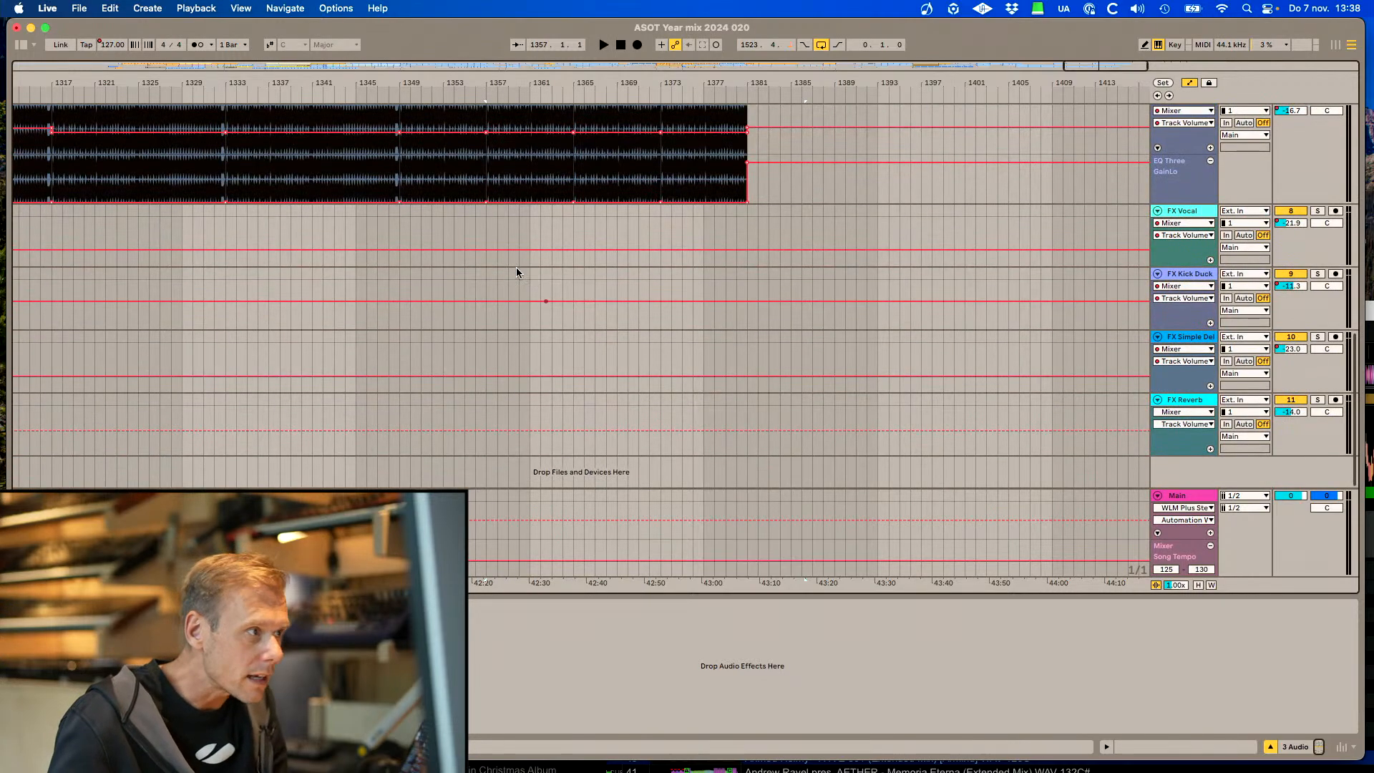
click(487, 273)
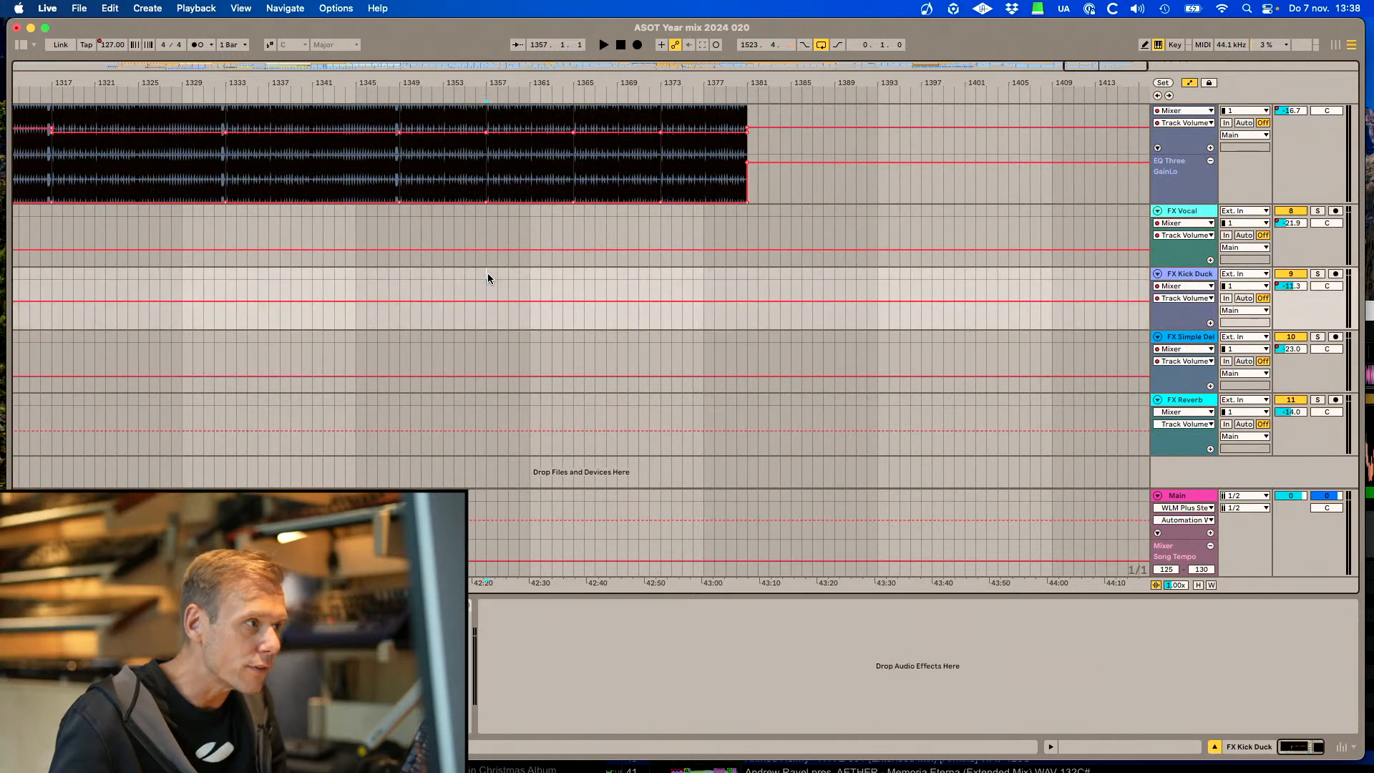
key(super+v)
scroll(488, 272, up, 8)
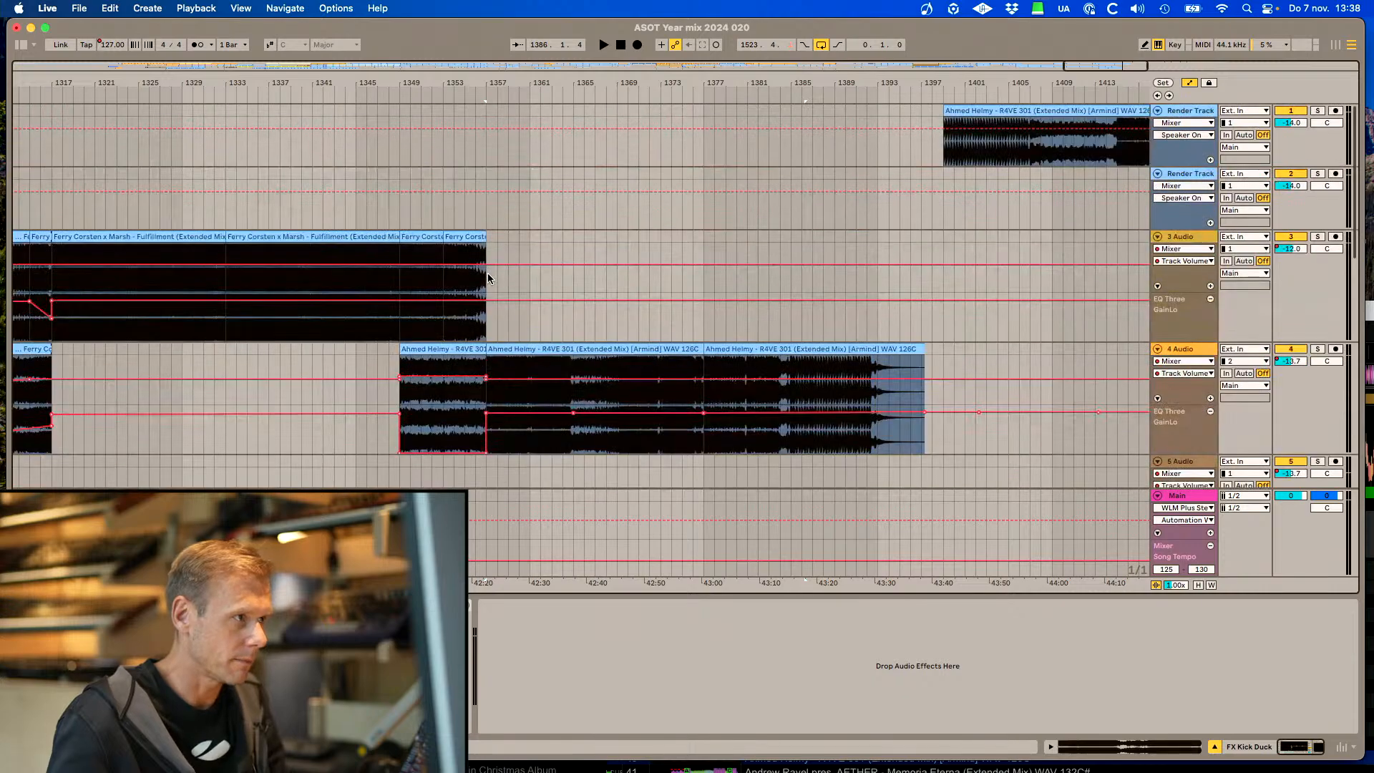
key(space)
key(space)
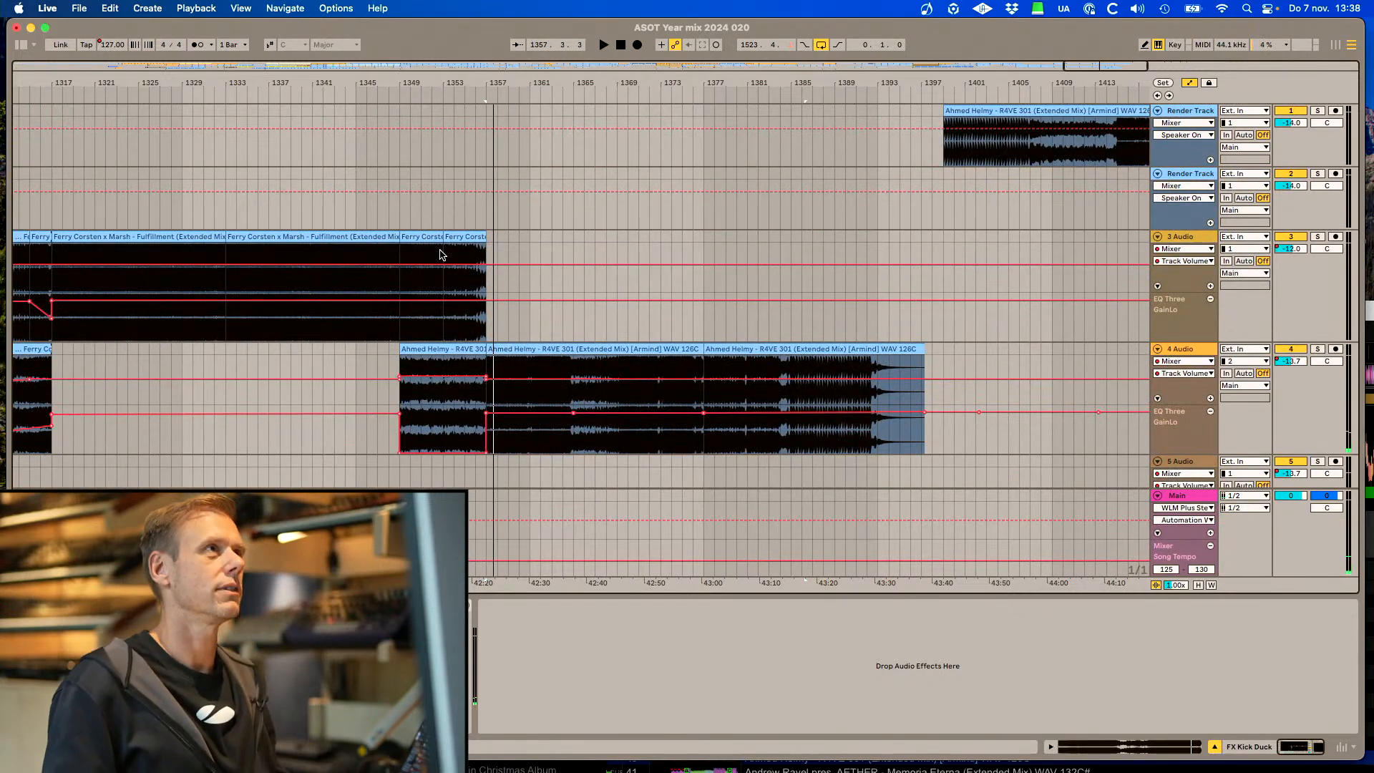
Solo the FX Kick Duck track and listen to the ducked Ferry Corsten clips from bar 1357
scroll(440, 254, down, 8)
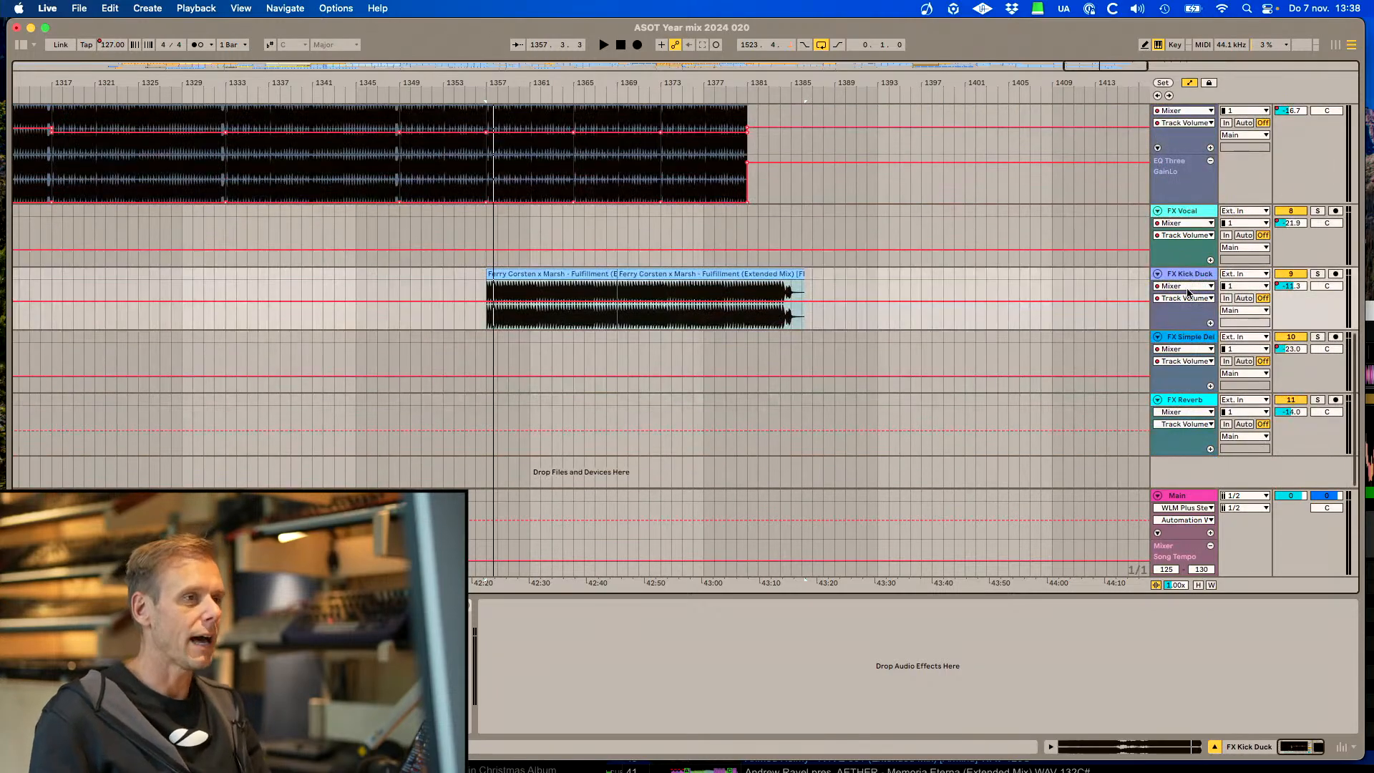
click(1317, 274)
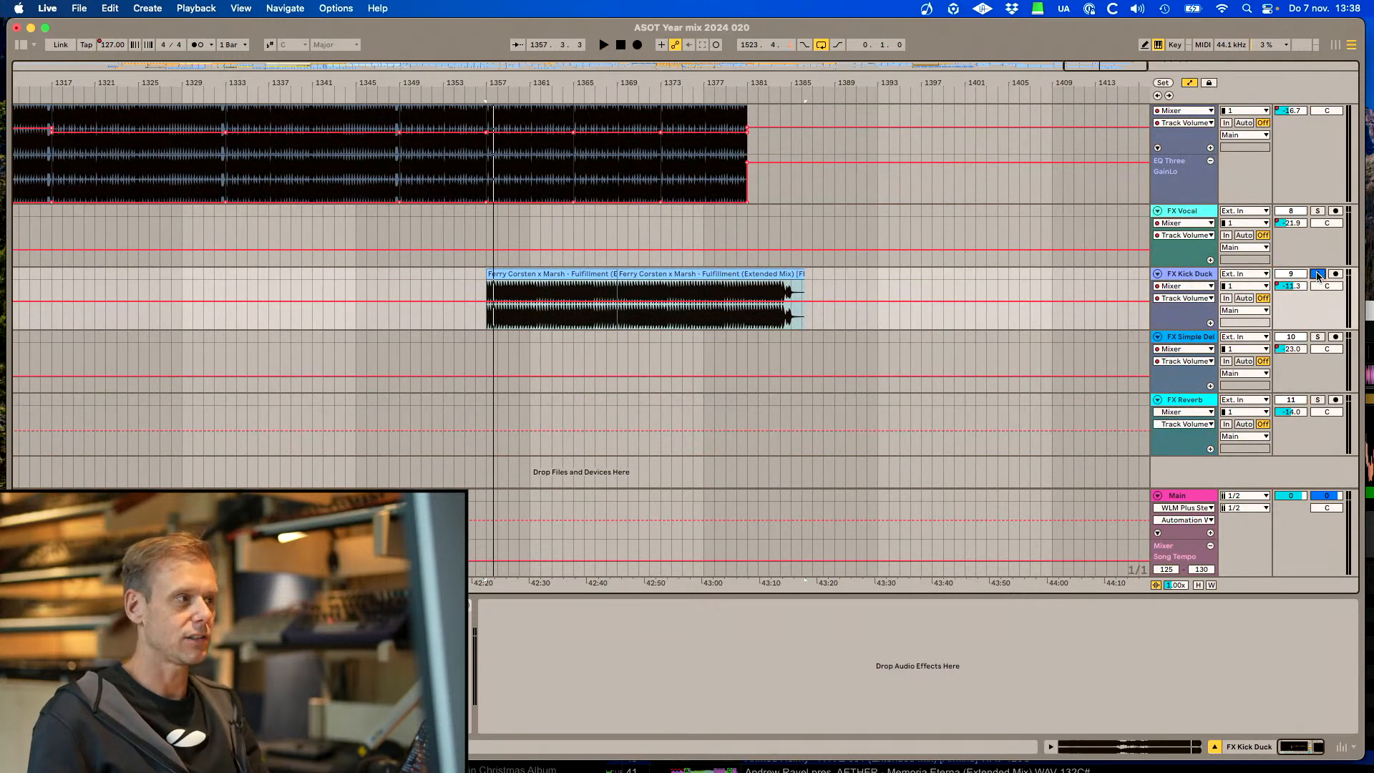
key(space)
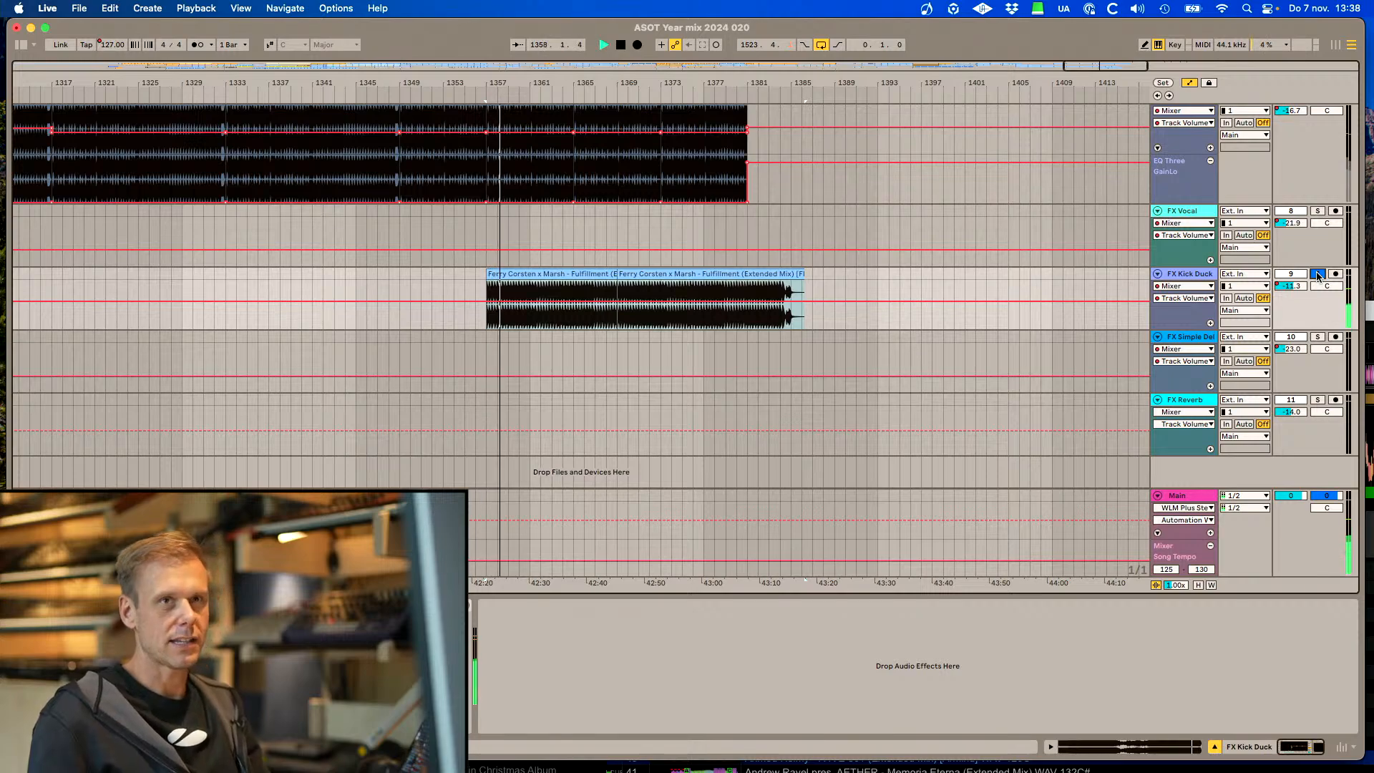
key(space)
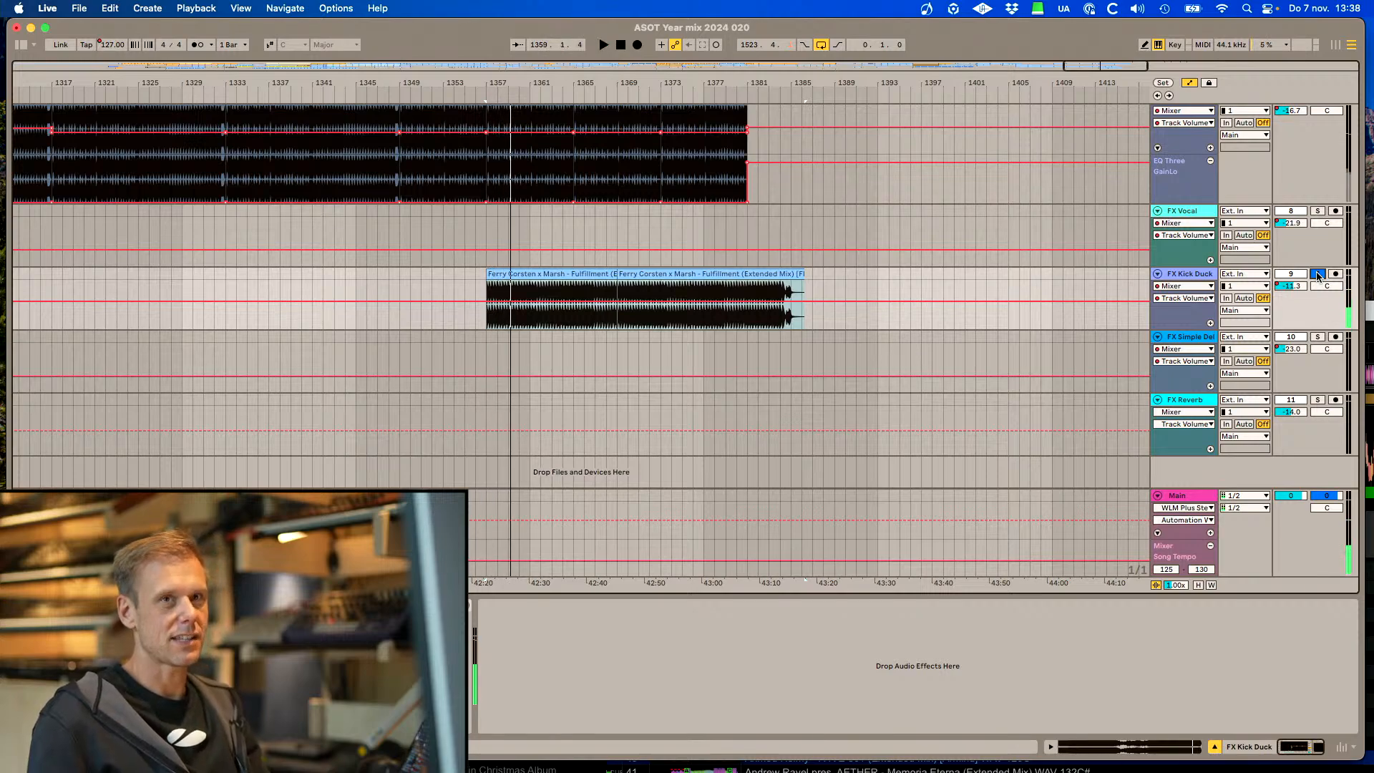
Turn off the FX Kick Duck solo and play all tracks together from bar 1356
click(475, 221)
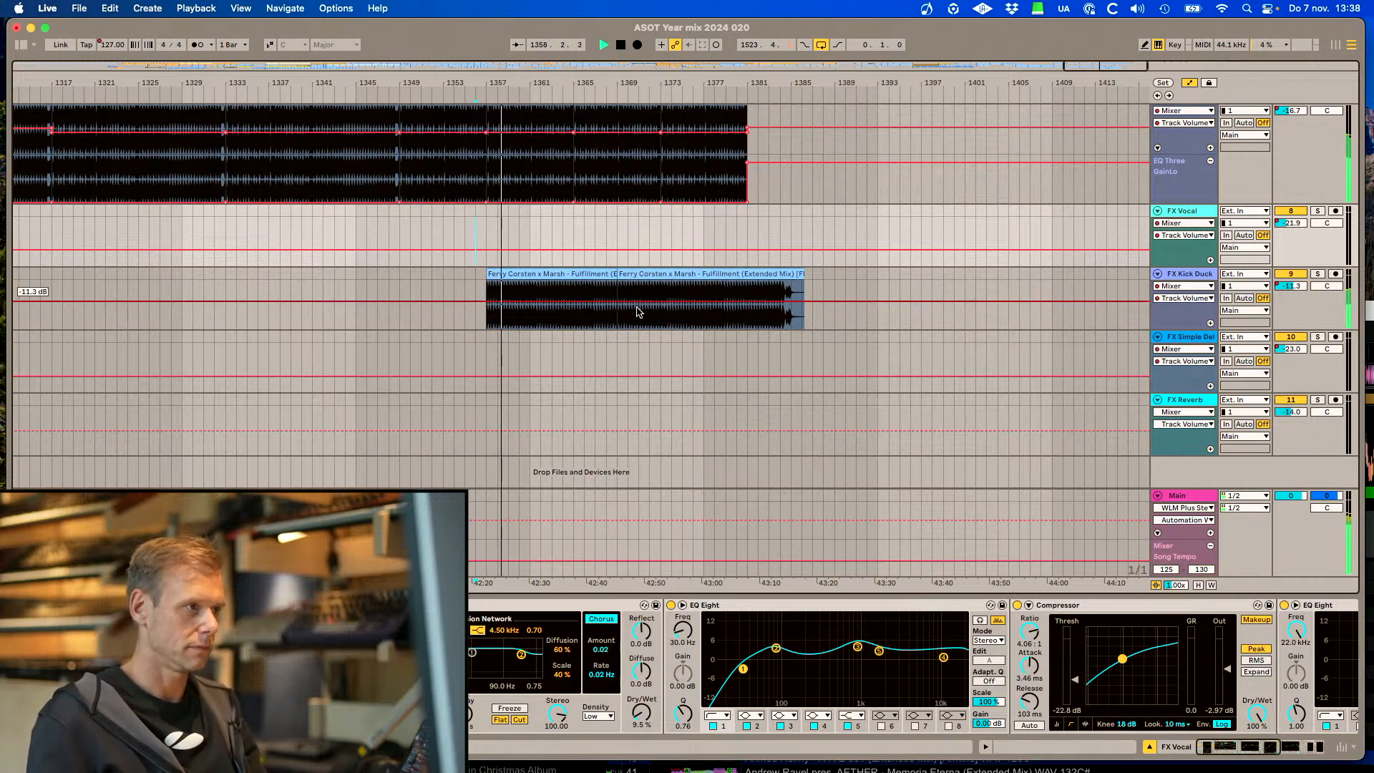
scroll(637, 311, up, 5)
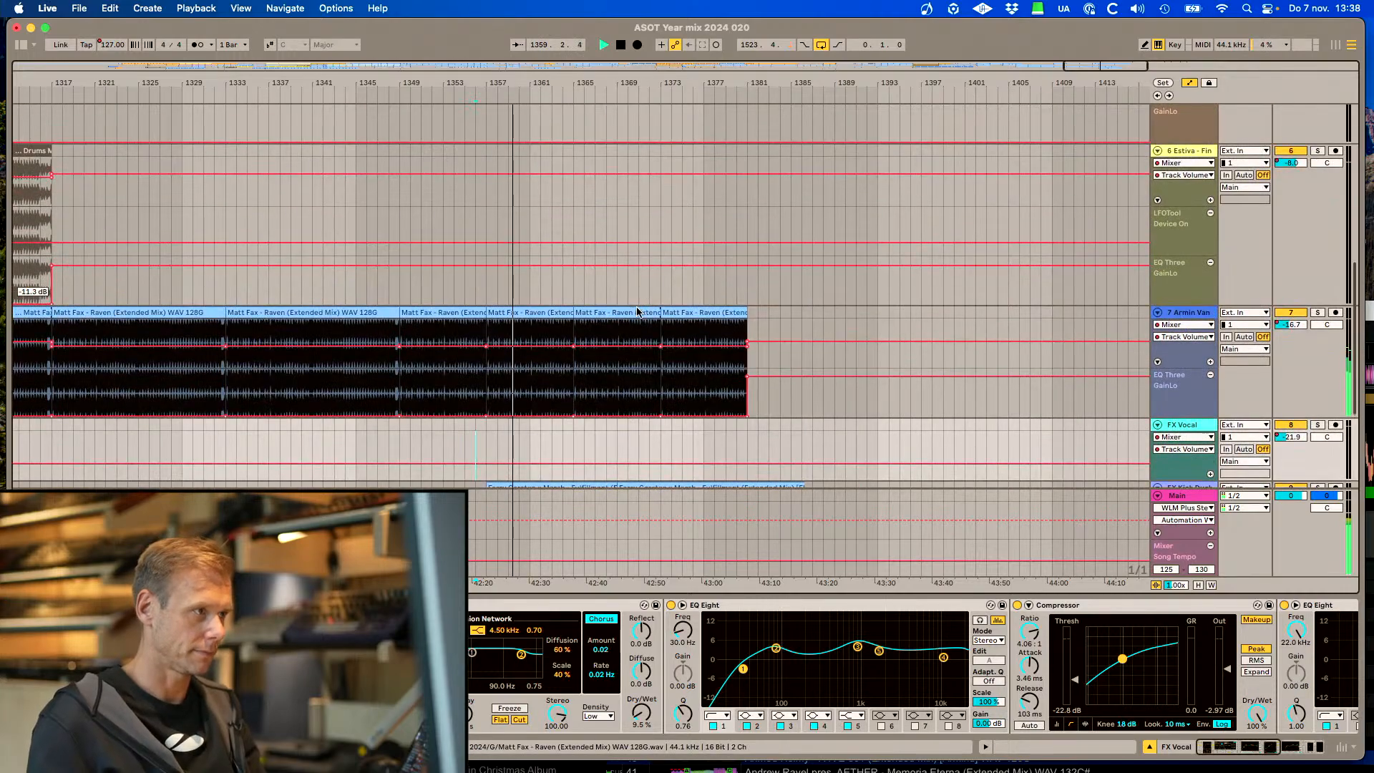
scroll(637, 311, down, 3)
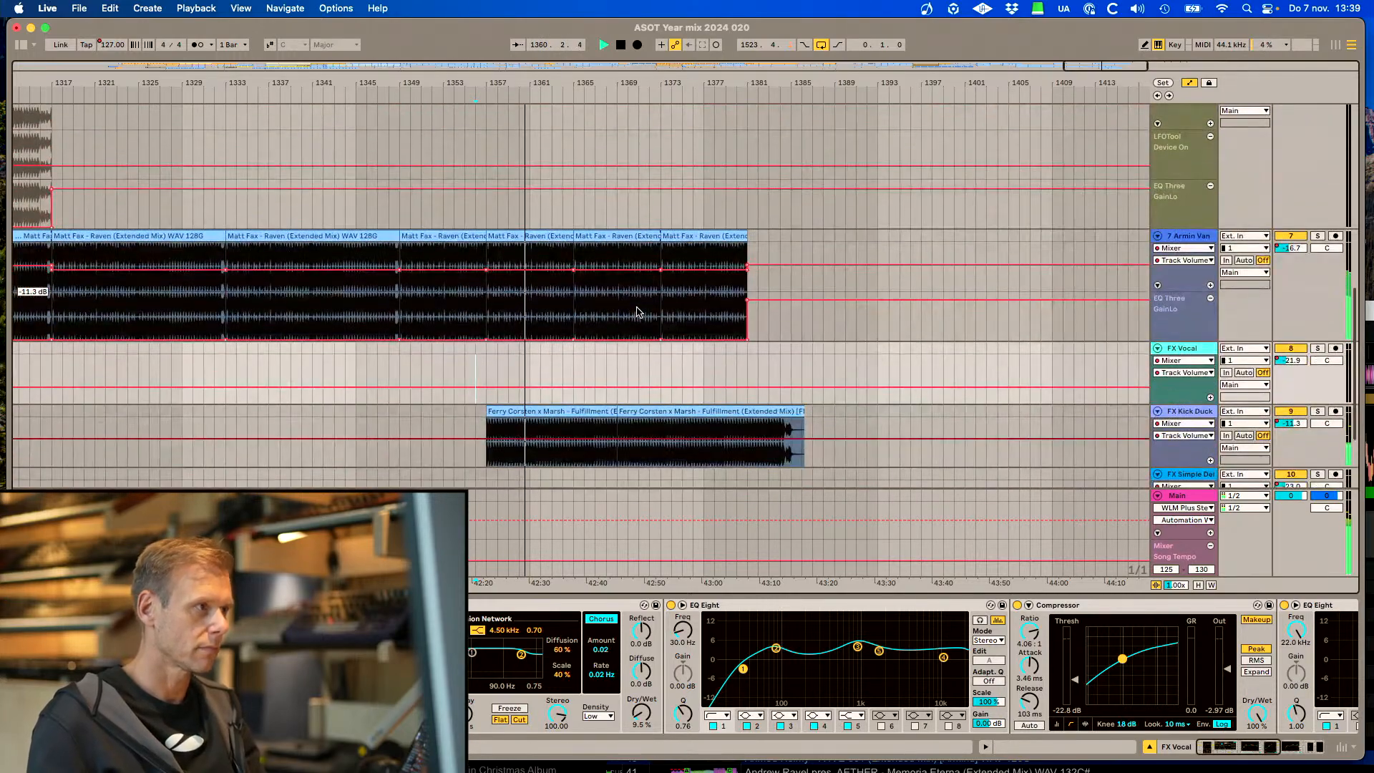
key(space)
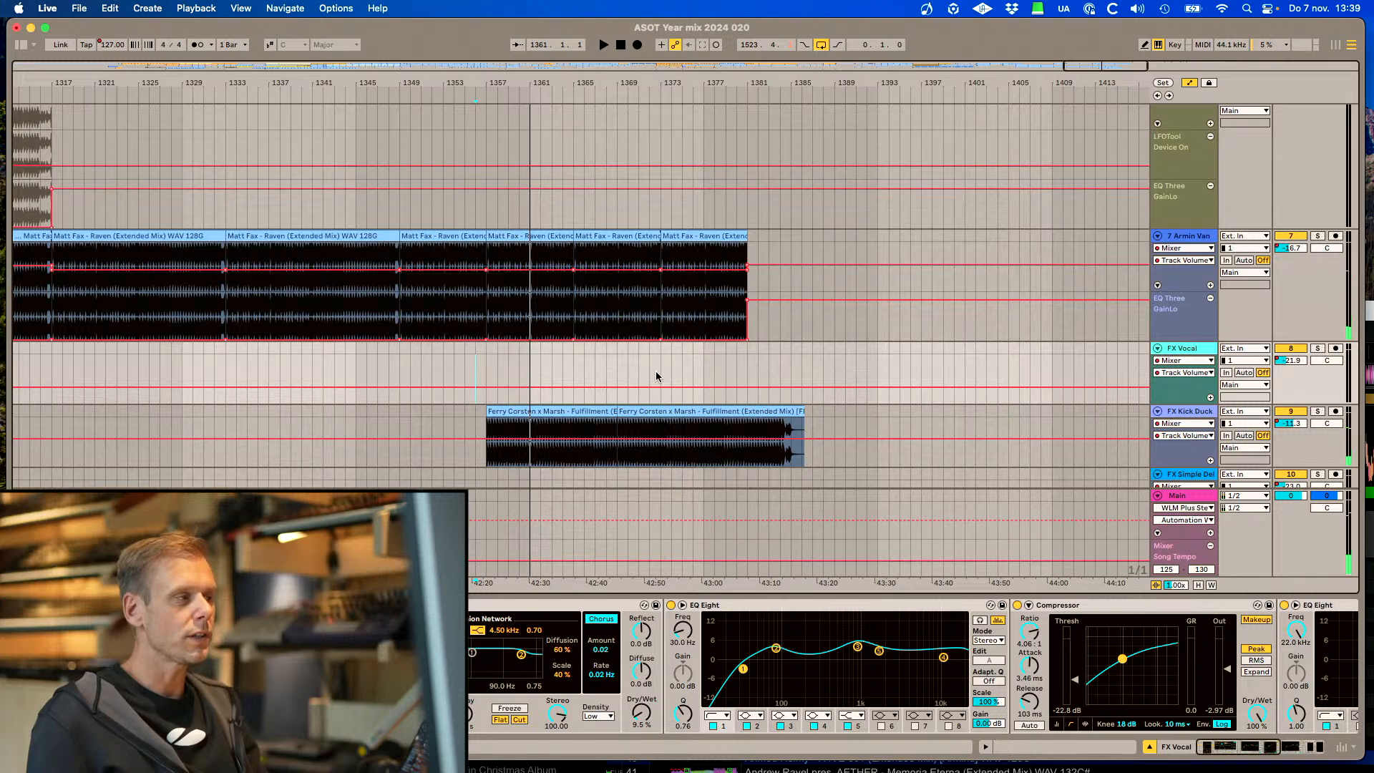
Solo the FX Kick Duck track and the Matt Fax - Raven track in turn, playing each from bar 1356
click(1318, 412)
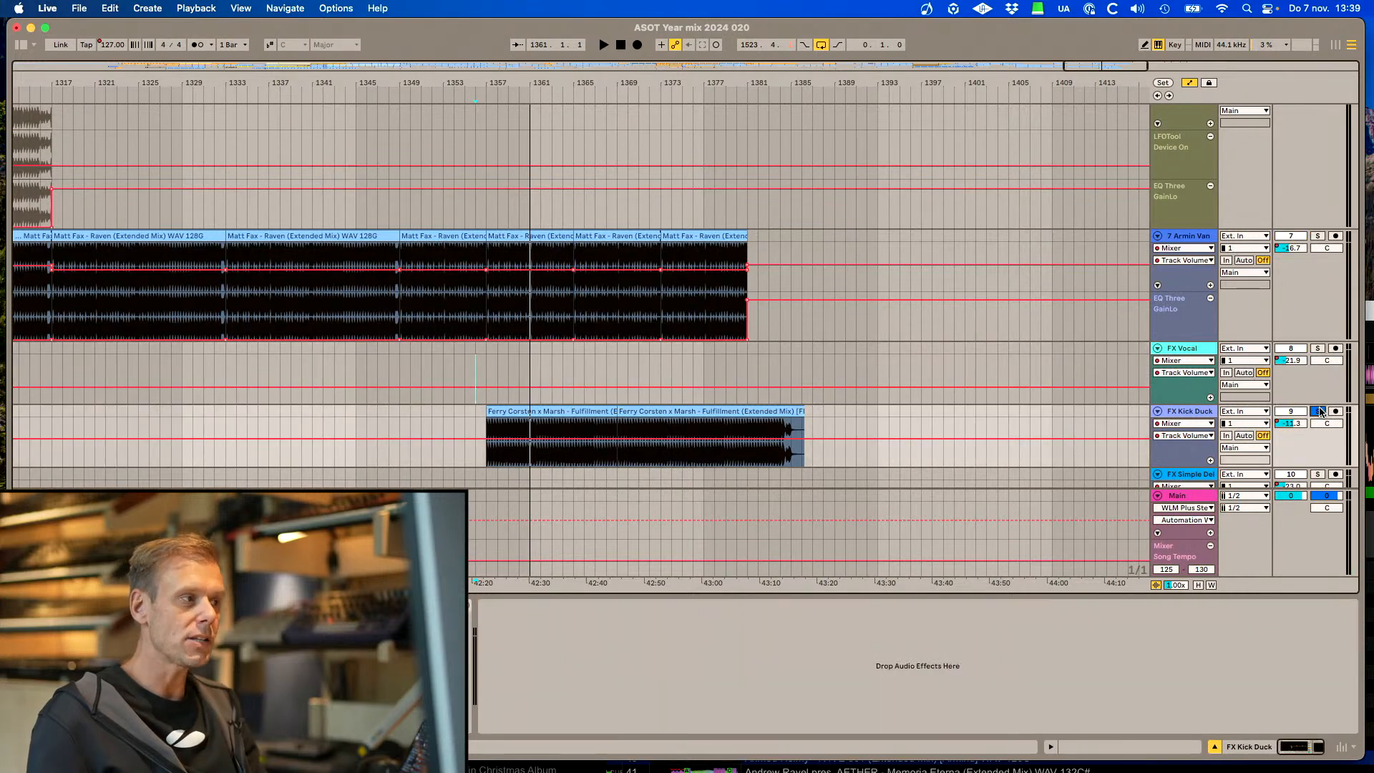
key(space)
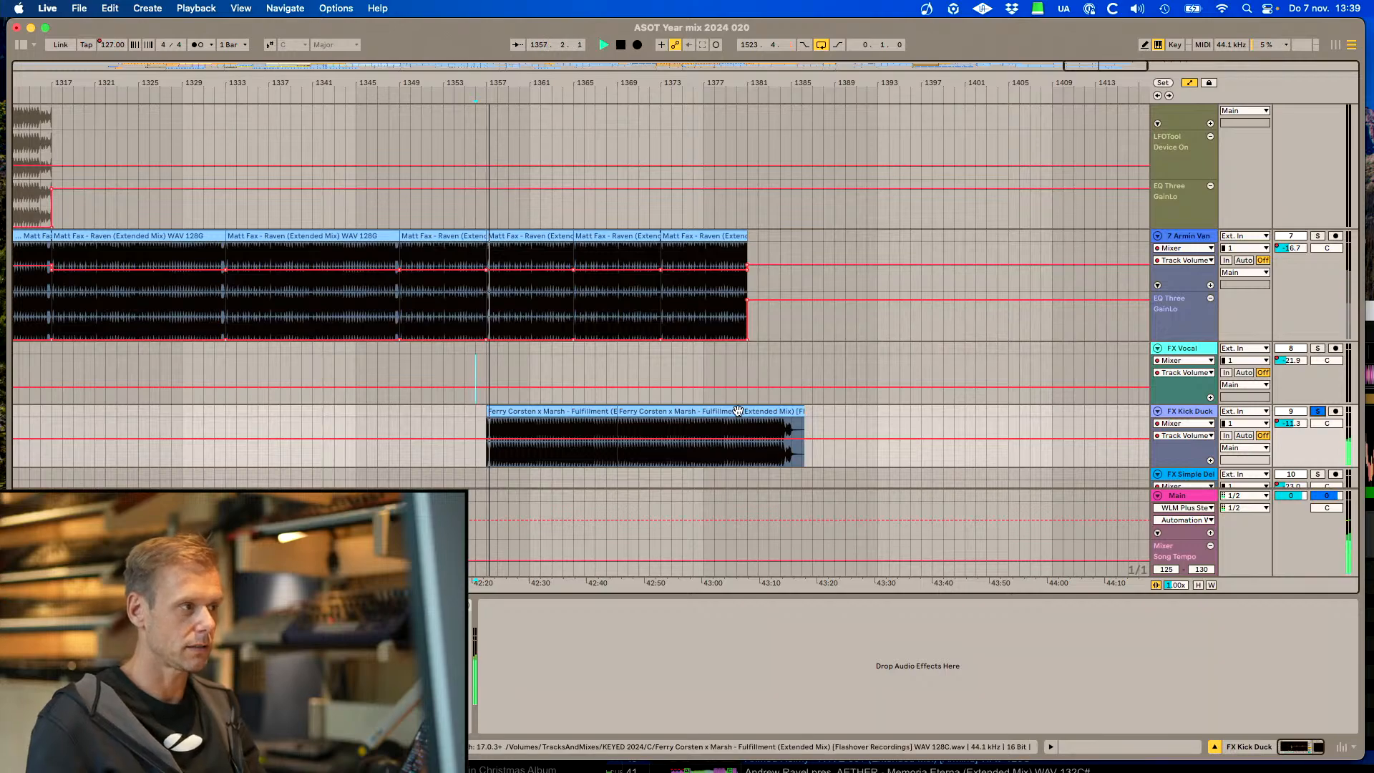
key(space)
click(1317, 411)
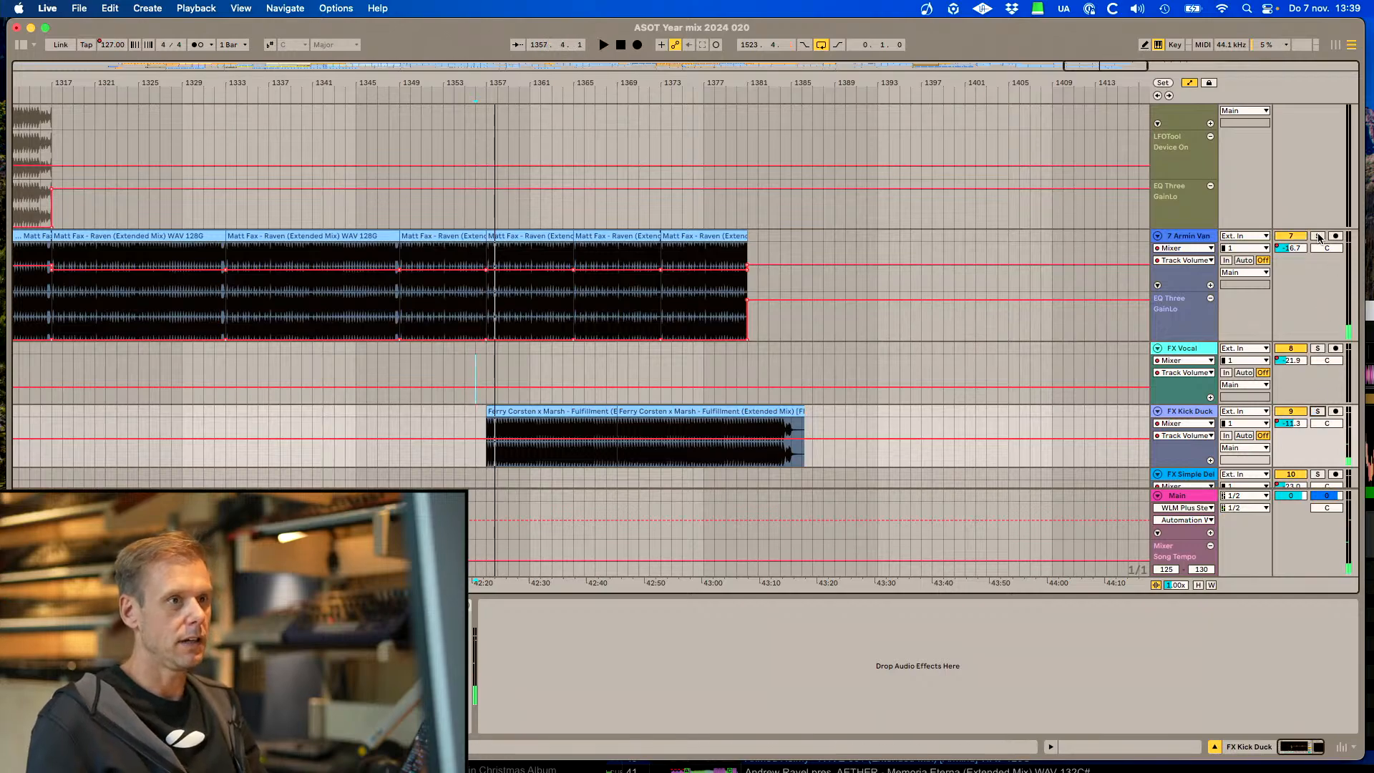
click(1317, 236)
key(space)
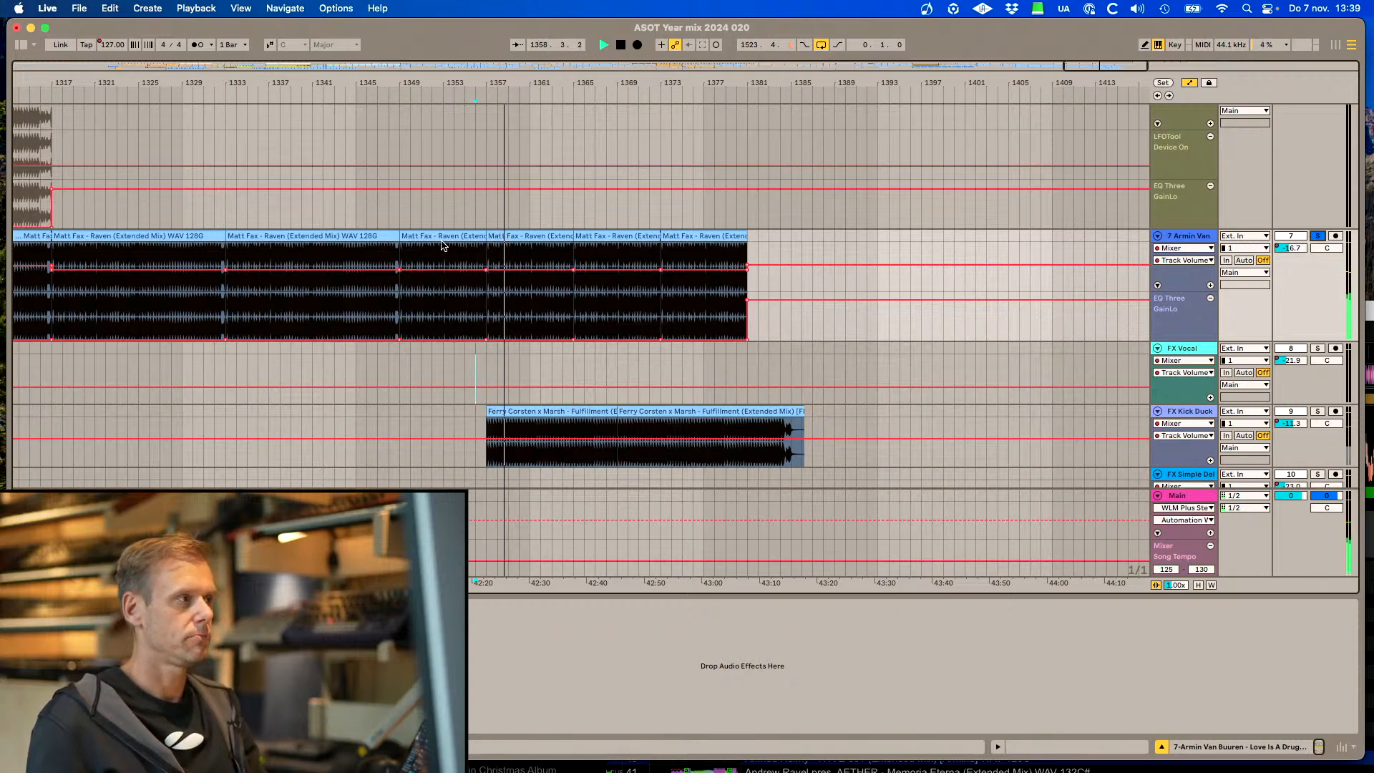
key(space)
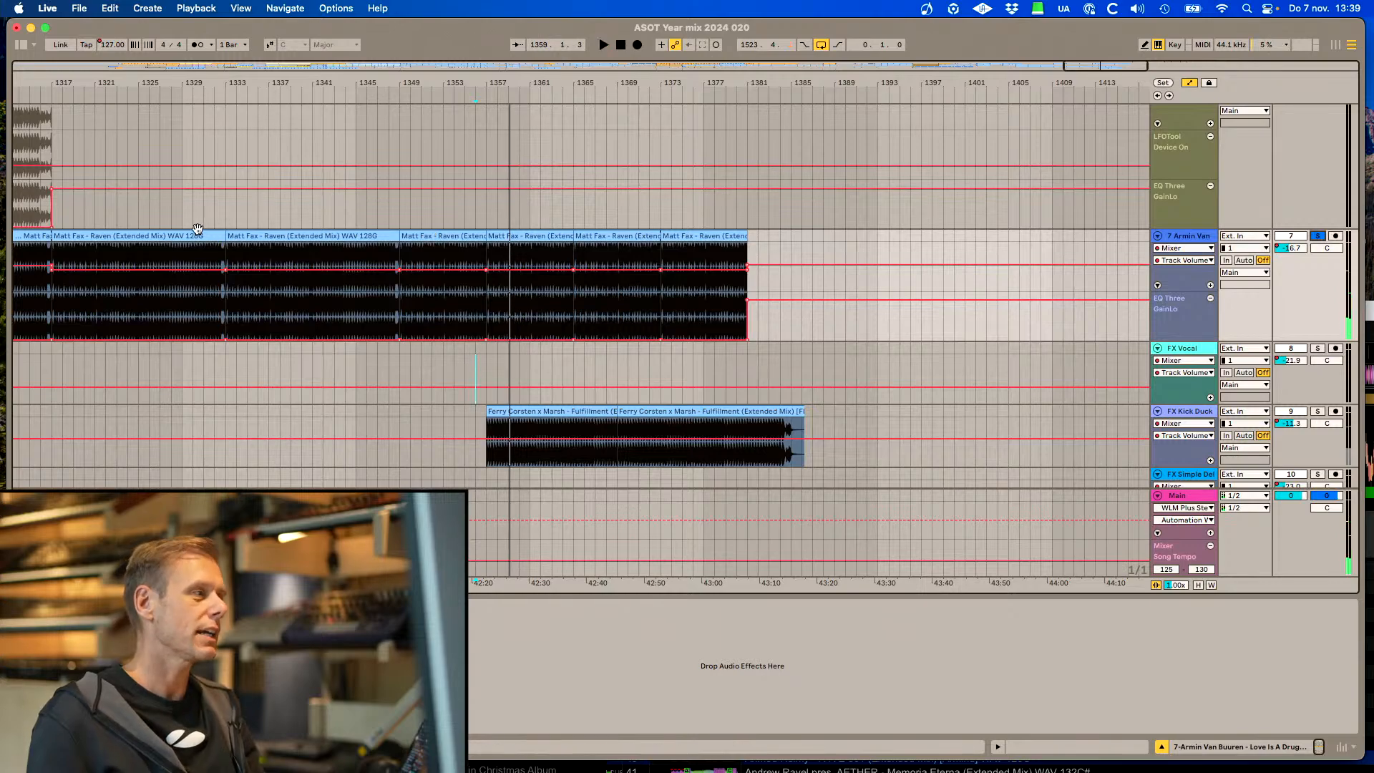
Choose the EQ Three FreqLo automation for the Matt Fax - Raven track and put it in its own lane
click(159, 236)
shift+click(704, 237)
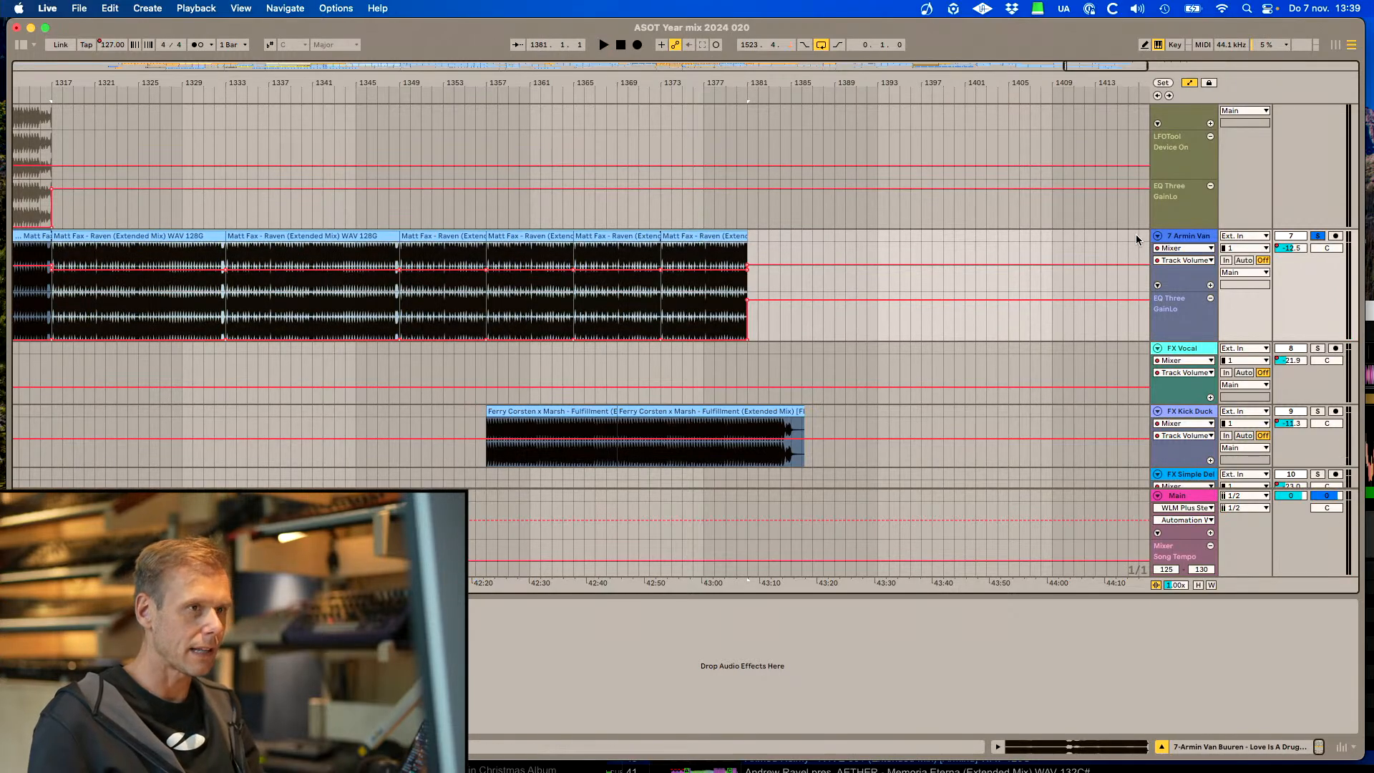
click(1185, 249)
click(1190, 273)
click(1187, 260)
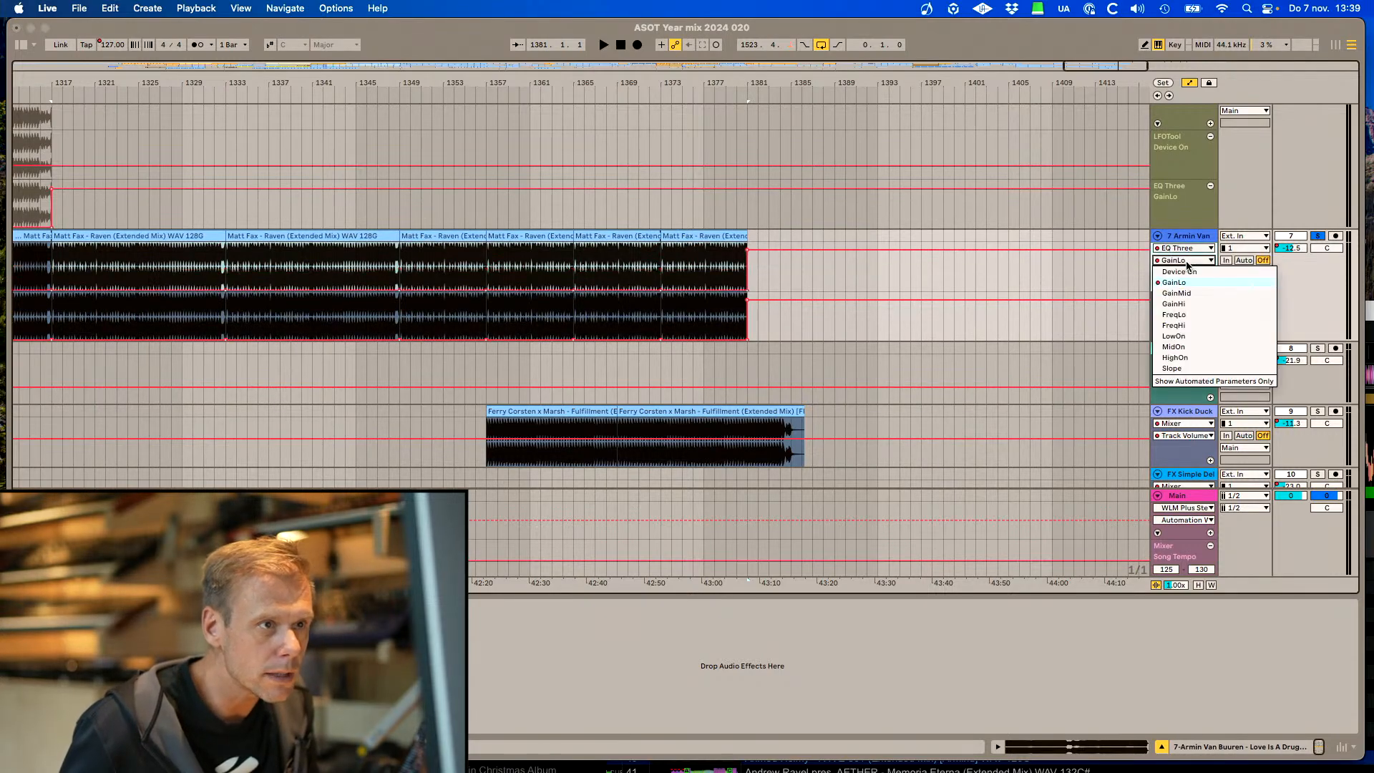
click(1202, 315)
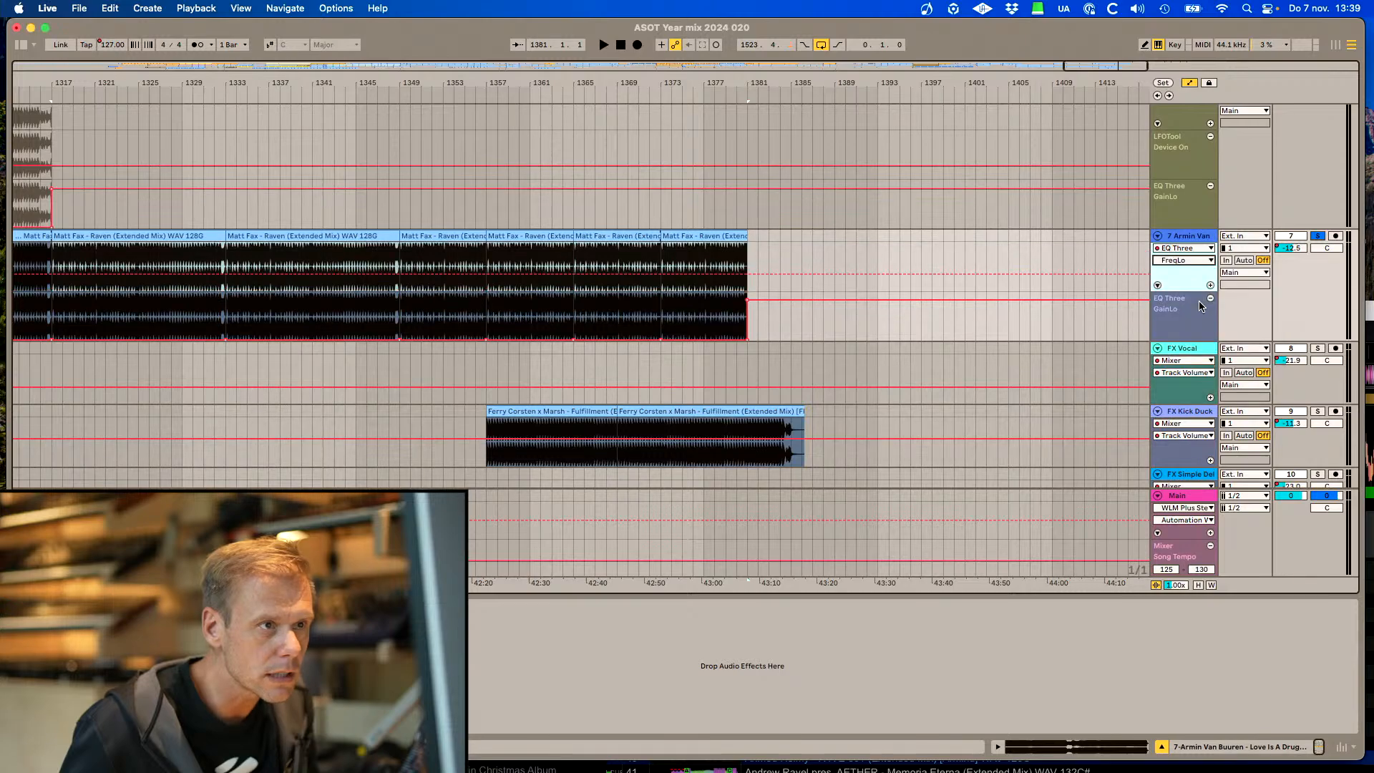
click(1210, 285)
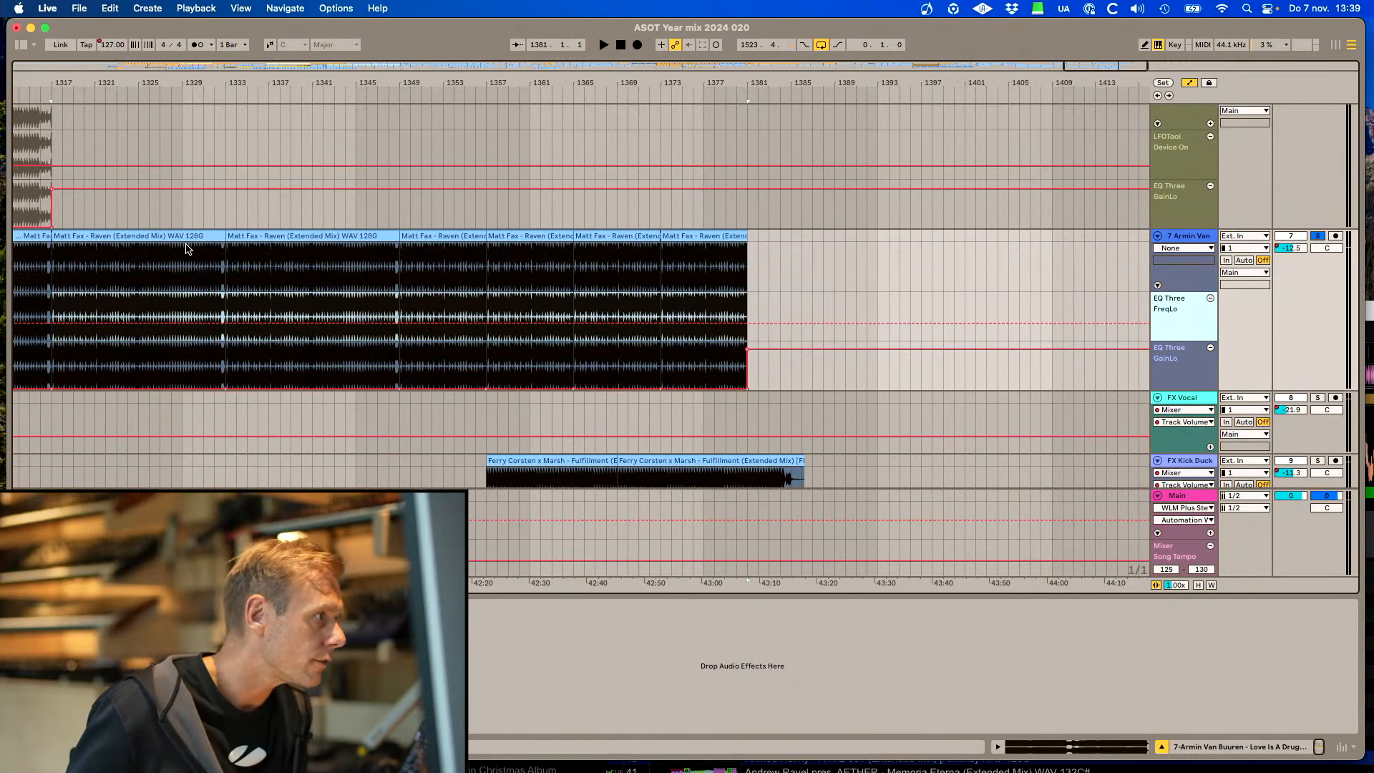
Raise the FreqLo automation to 354 Hz across the Matt Fax - Raven clips from bar 1317 to 1381 and listen to it
click(164, 236)
shift+click(704, 236)
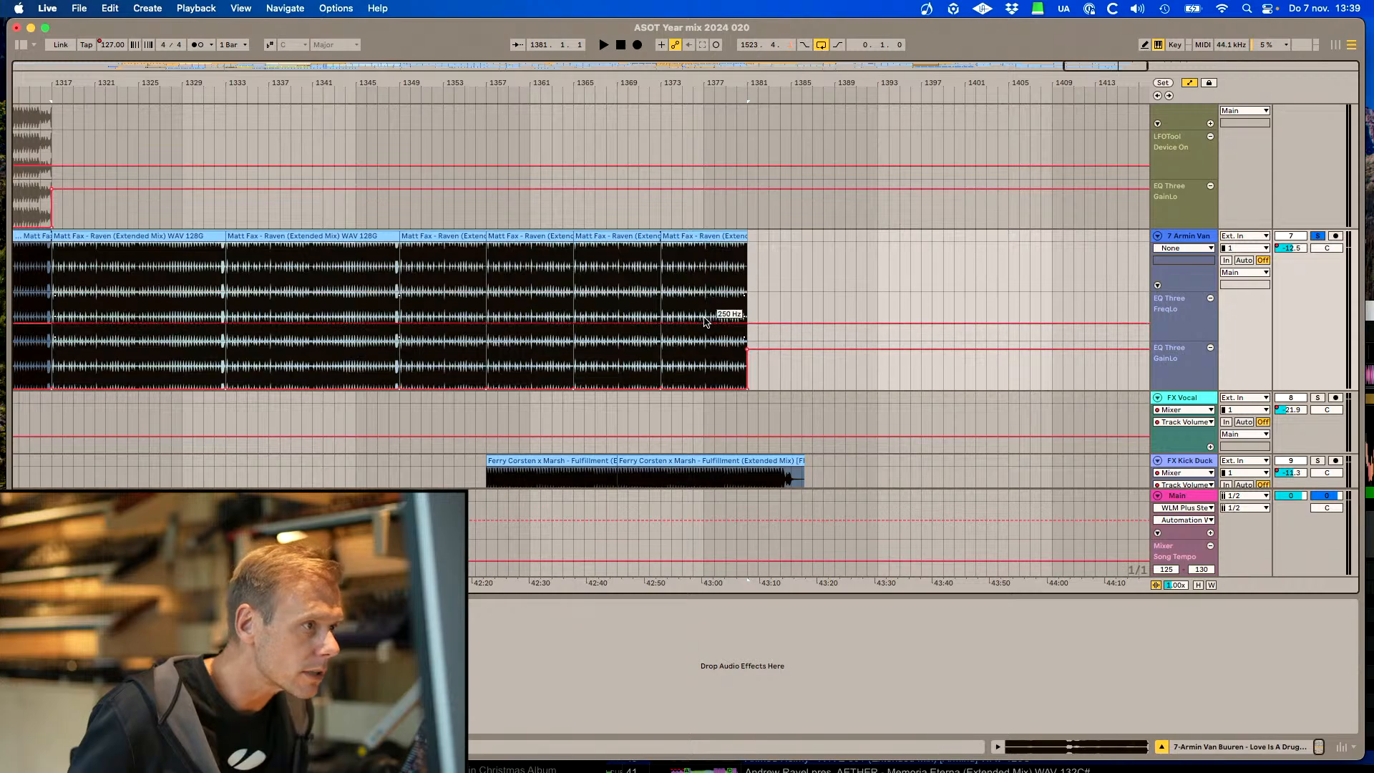
drag(706, 321, 705, 320)
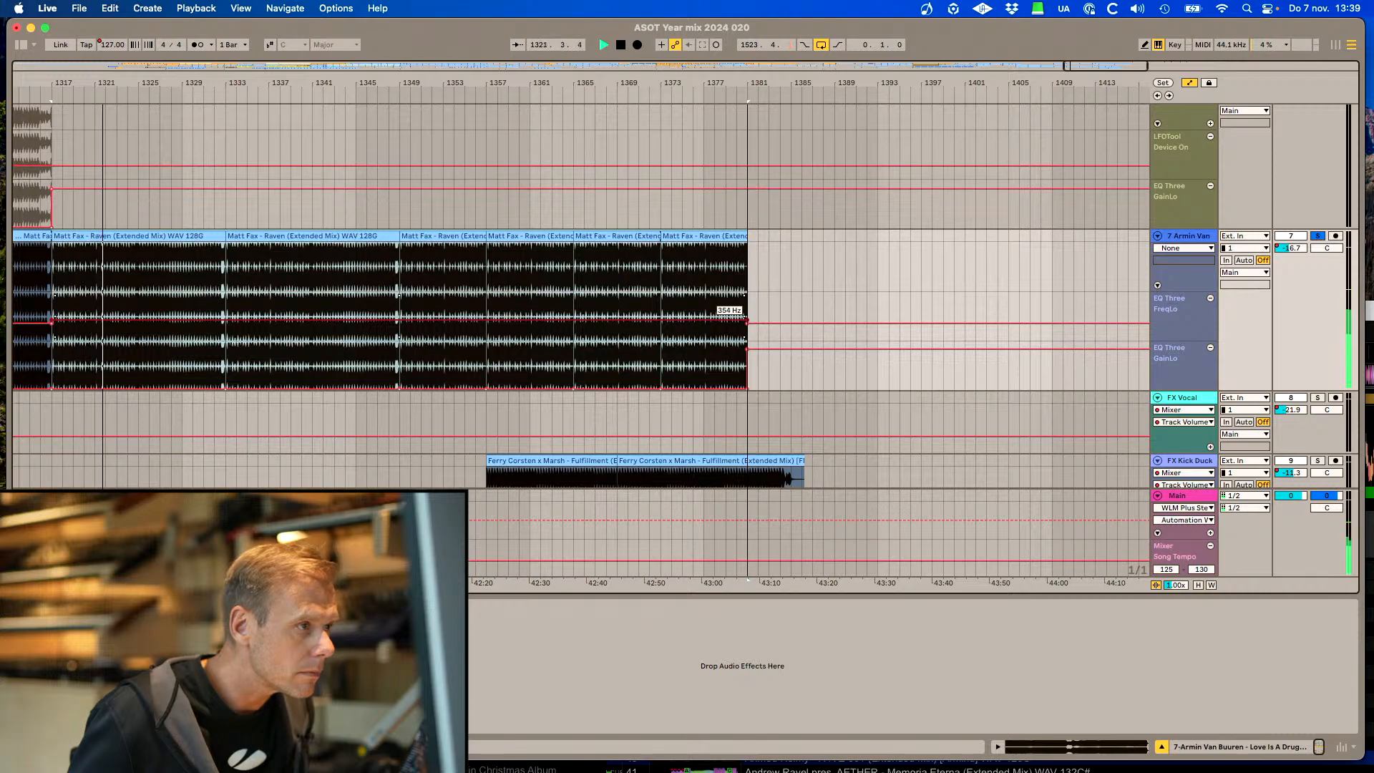
key(space)
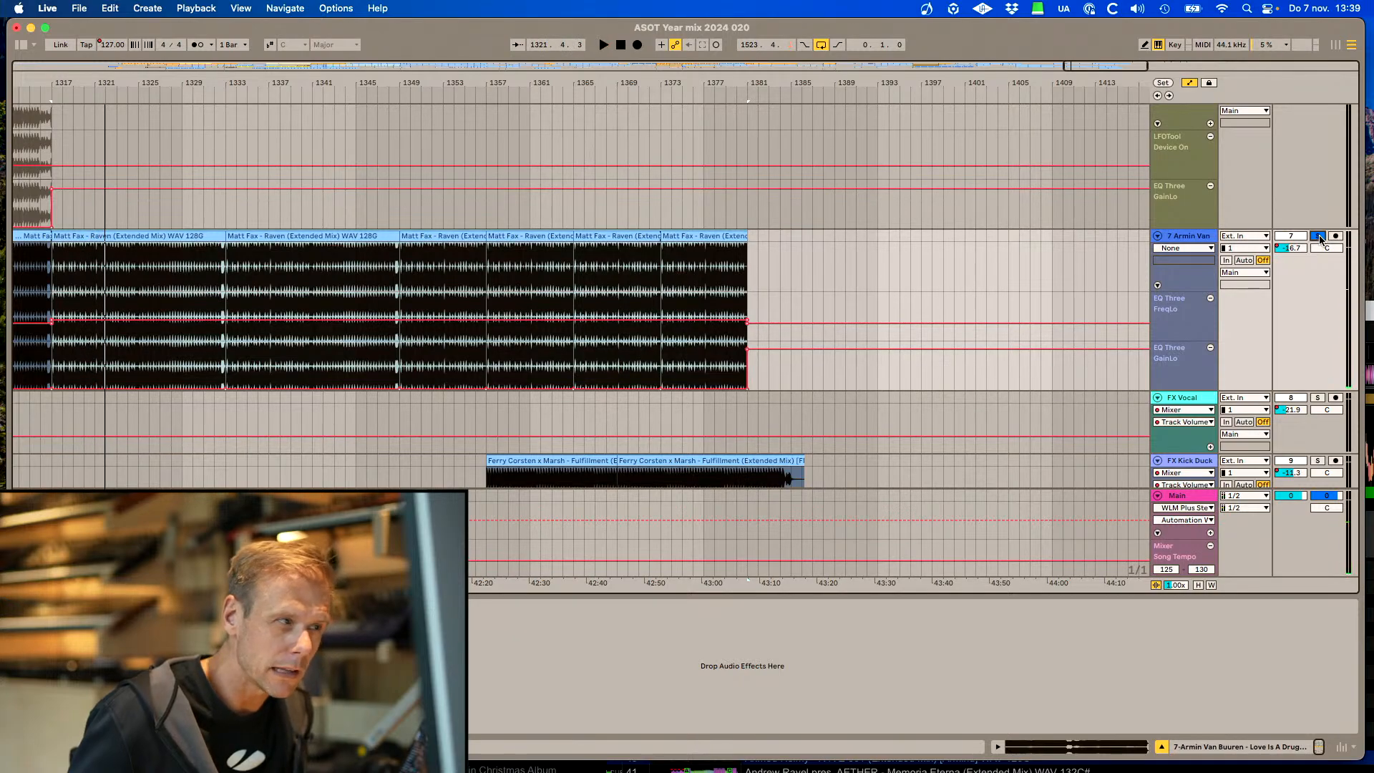
Turn off the Matt Fax - Raven track's solo, play the full transition from bar 1357 and check the clips on all tracks
click(486, 257)
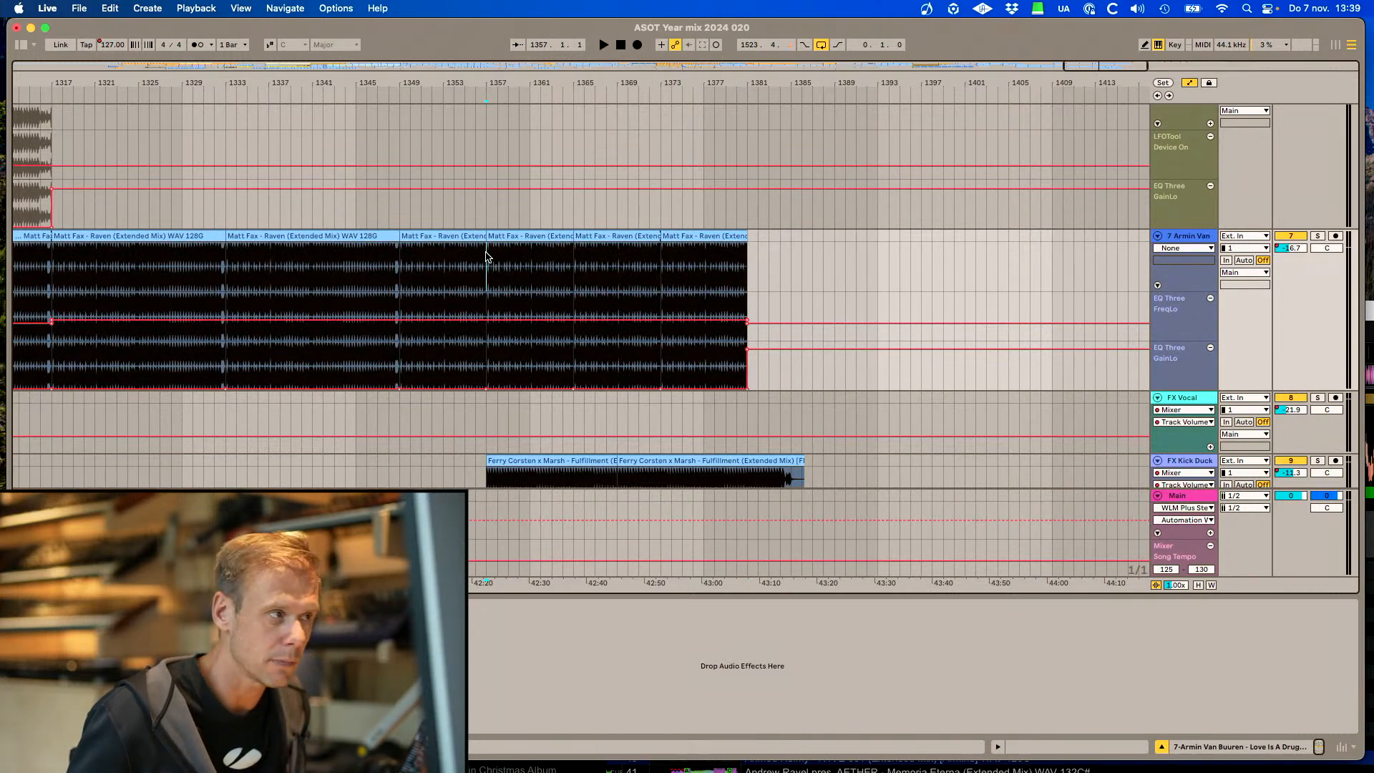
key(space)
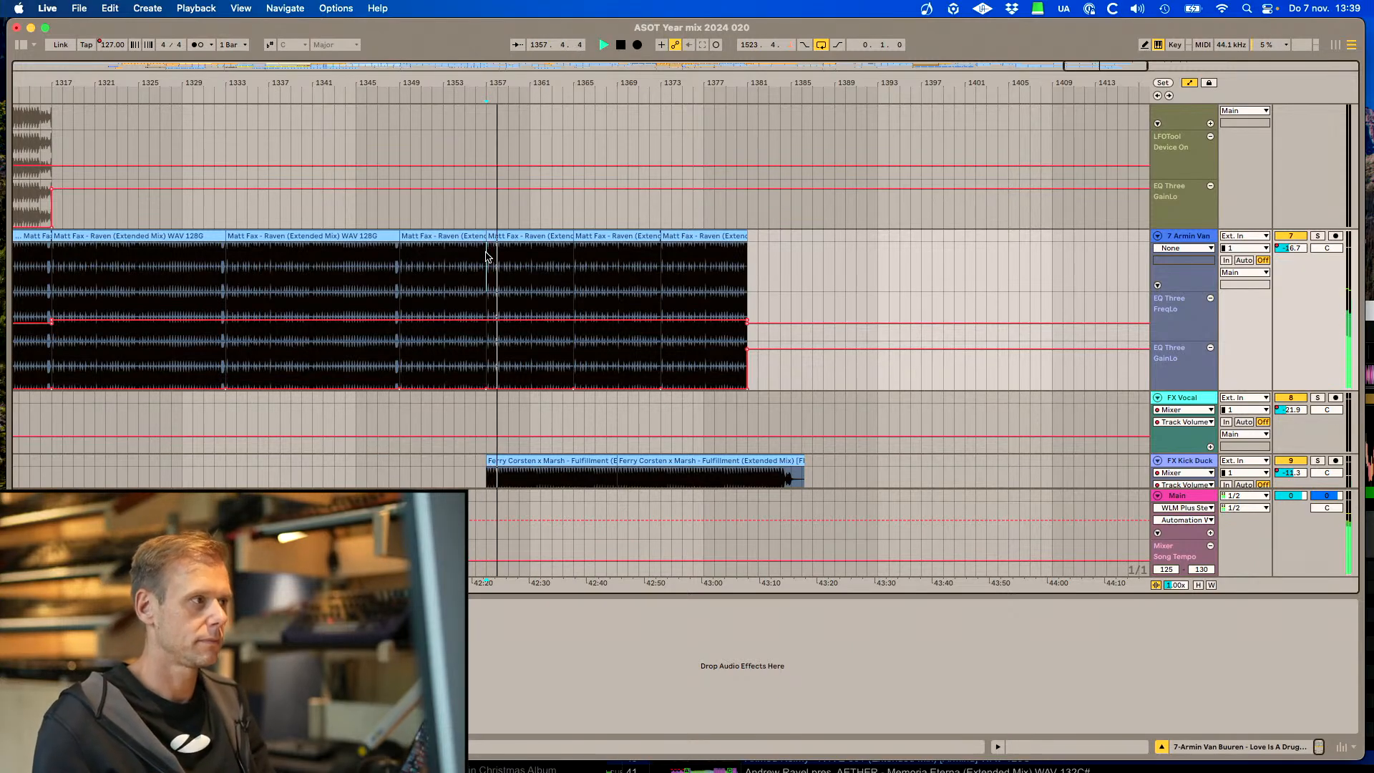
scroll(535, 295, up, 10)
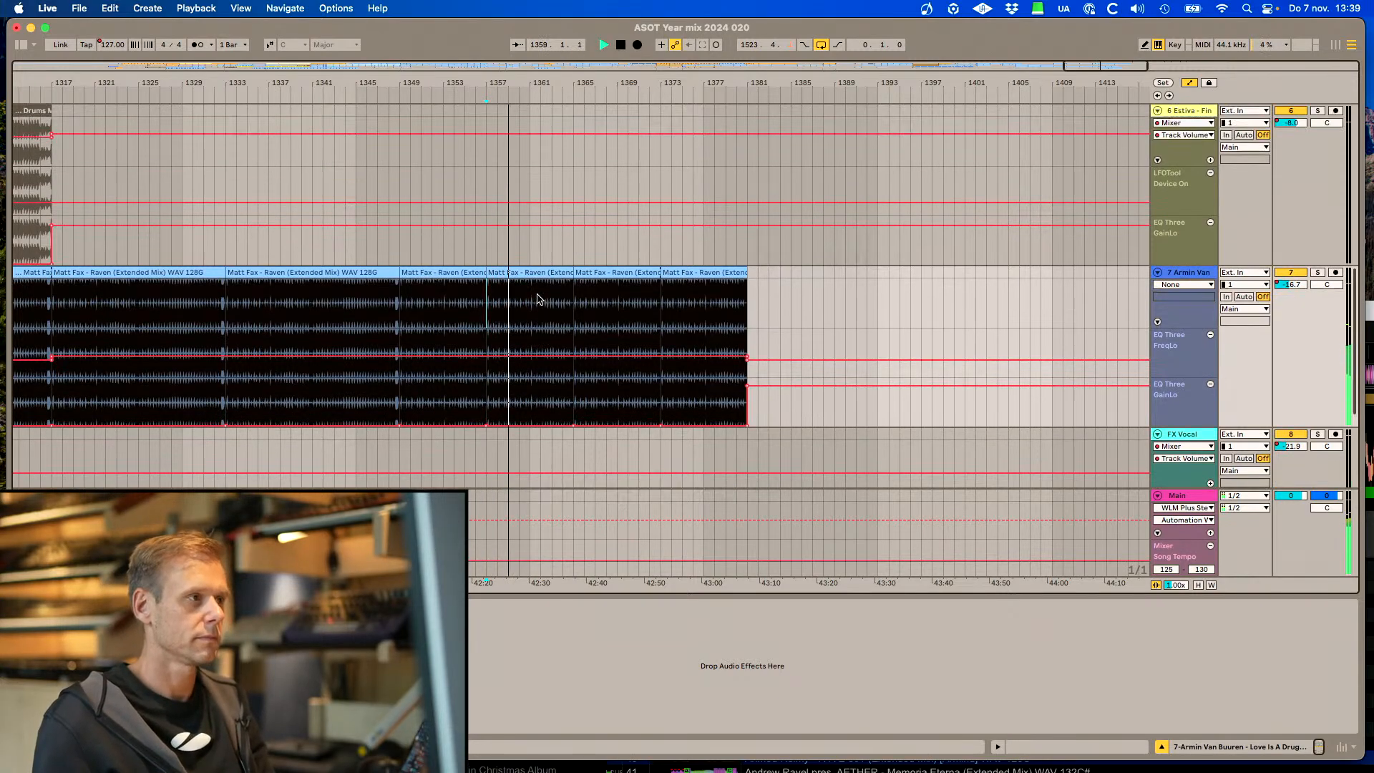
scroll(537, 299, left, 2)
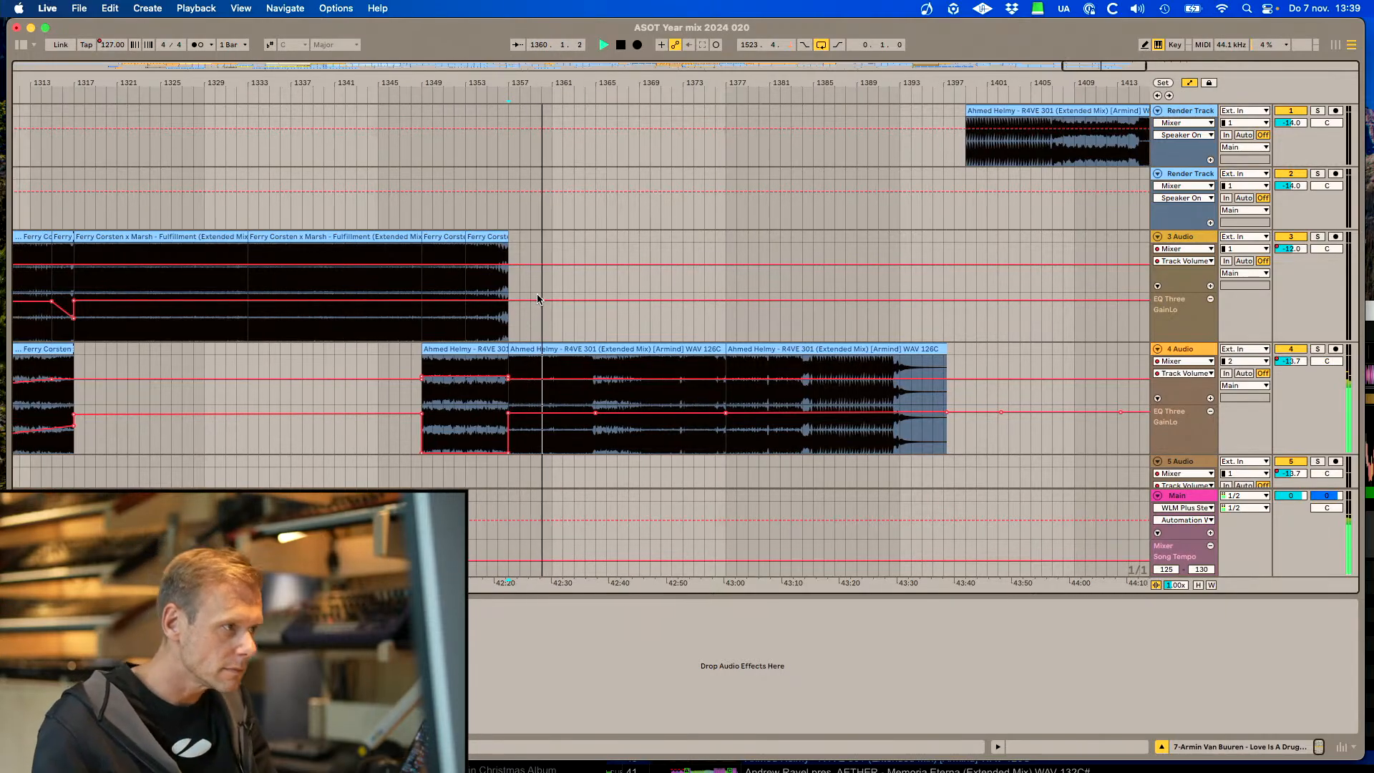
scroll(613, 334, down, 4)
scroll(612, 335, down, 6)
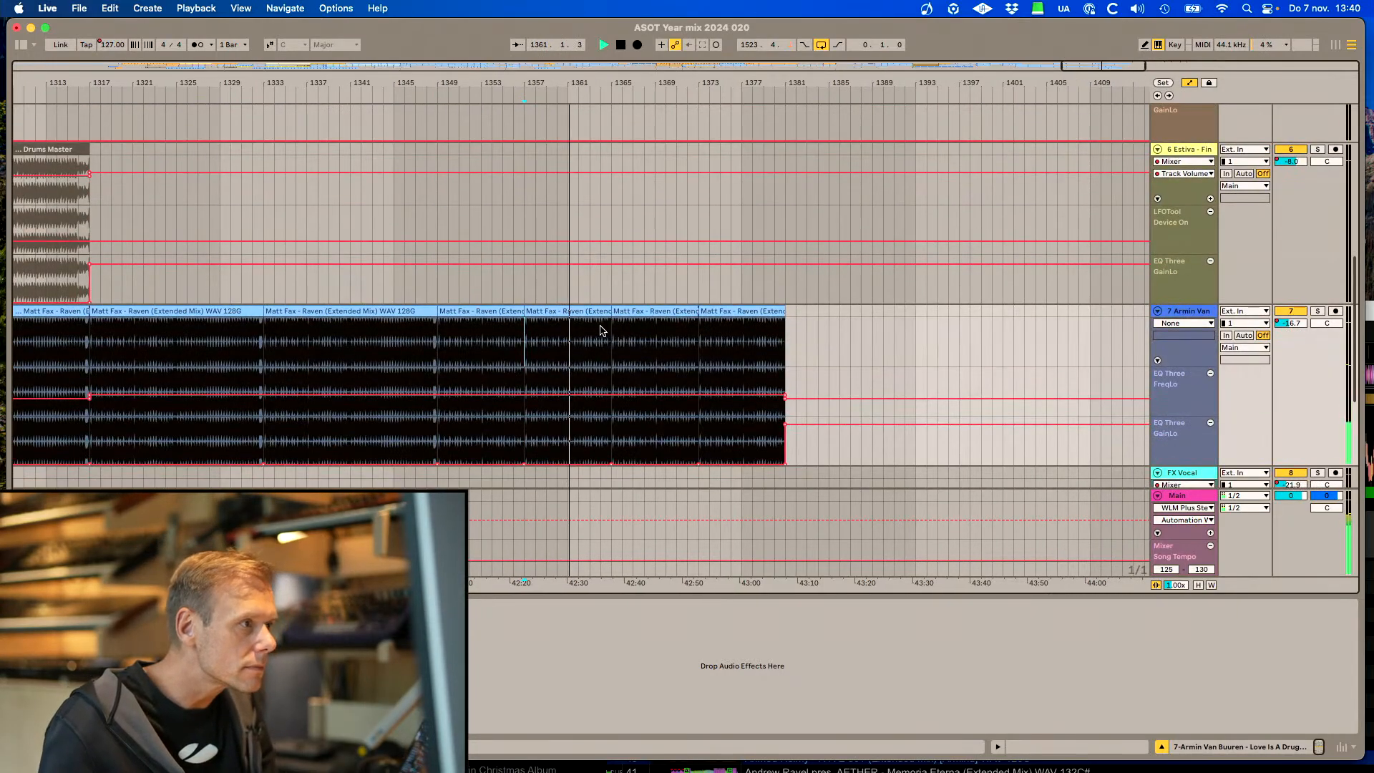
Split out bars 1365 to 1369 of the Ferry Corsten x Marsh - Fulfillment clip on FX Kick Duck and deactivate that section
scroll(611, 317, down, 6)
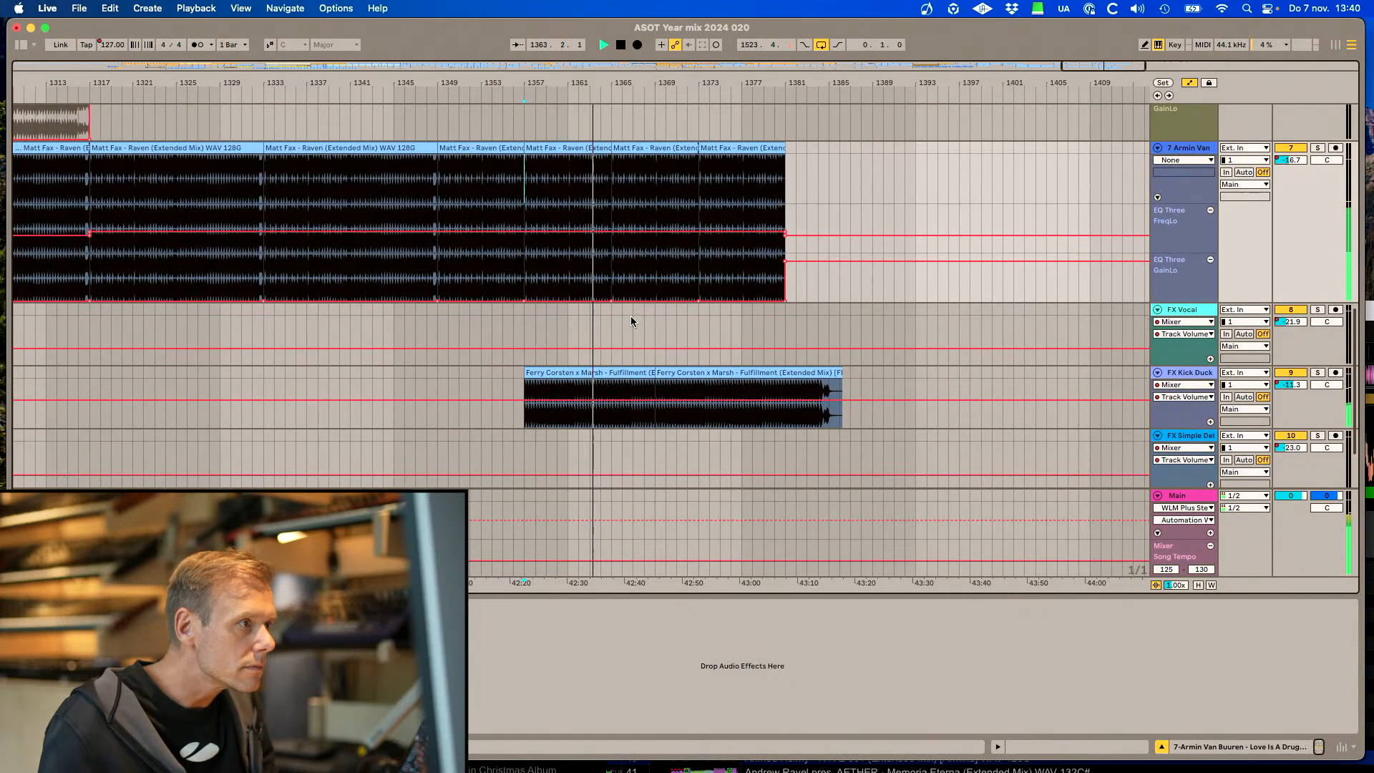
scroll(604, 386, up, 1)
click(603, 387)
key(super+e)
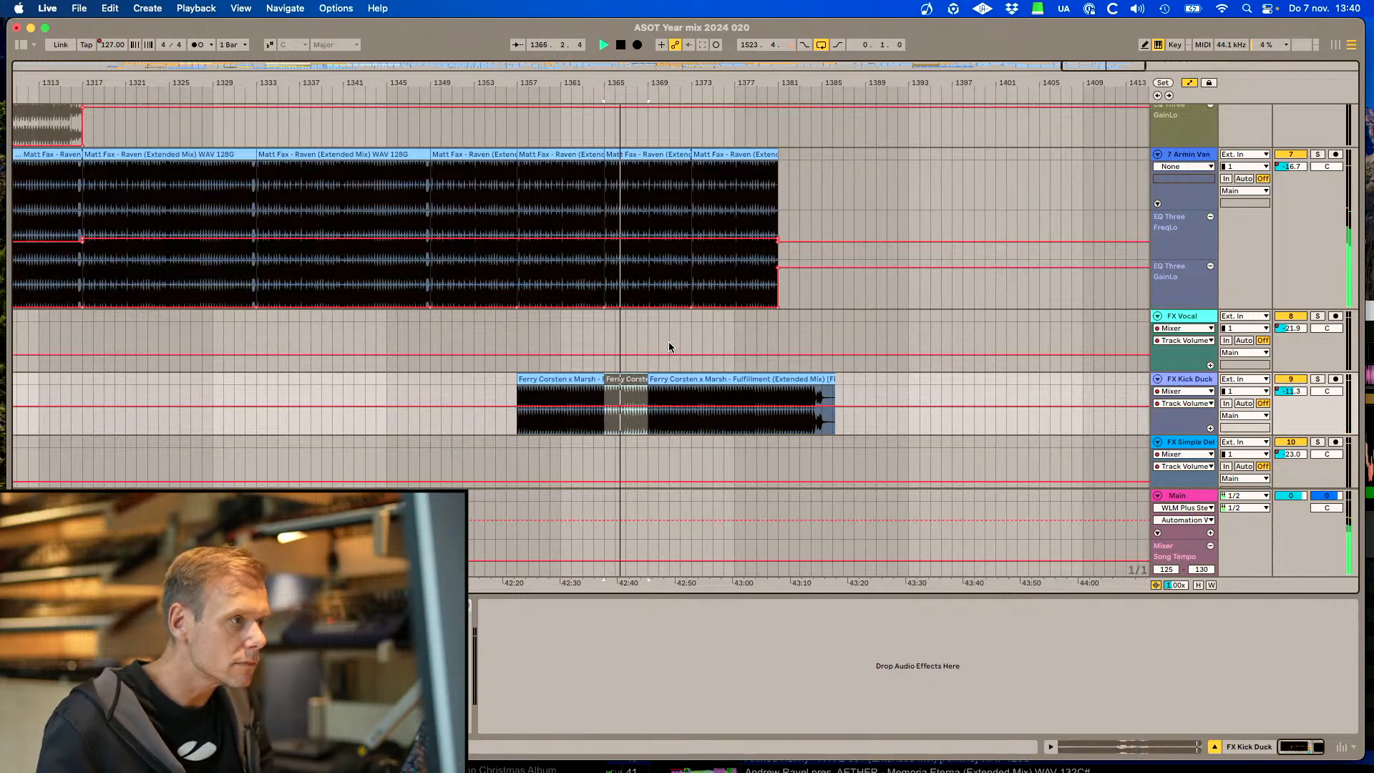
Reposition the EQ Three GainLo breakpoints near 0 dB on the 4 Audio track from bar 1365 to past the Ahmed Helmy clips
scroll(681, 402, up, 10)
scroll(682, 402, down, 10)
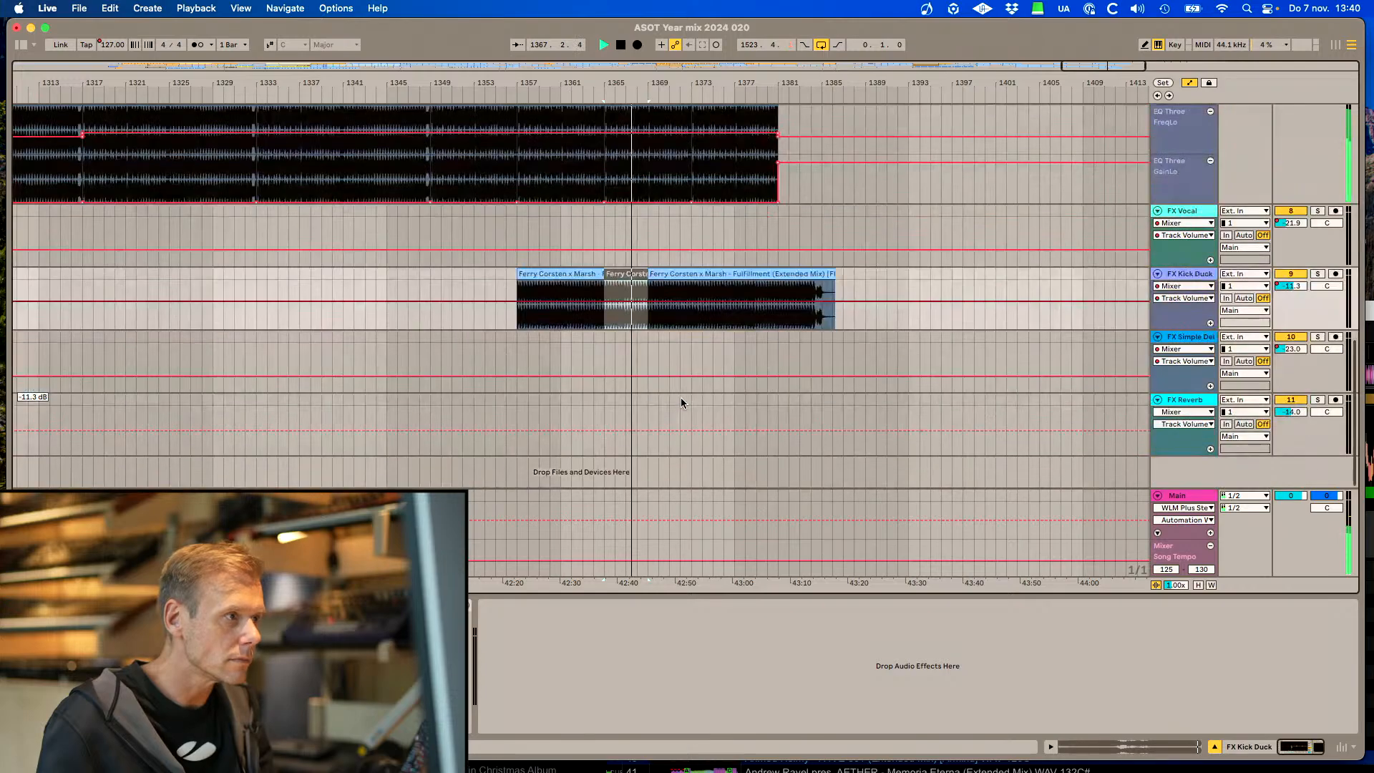
scroll(680, 402, up, 5)
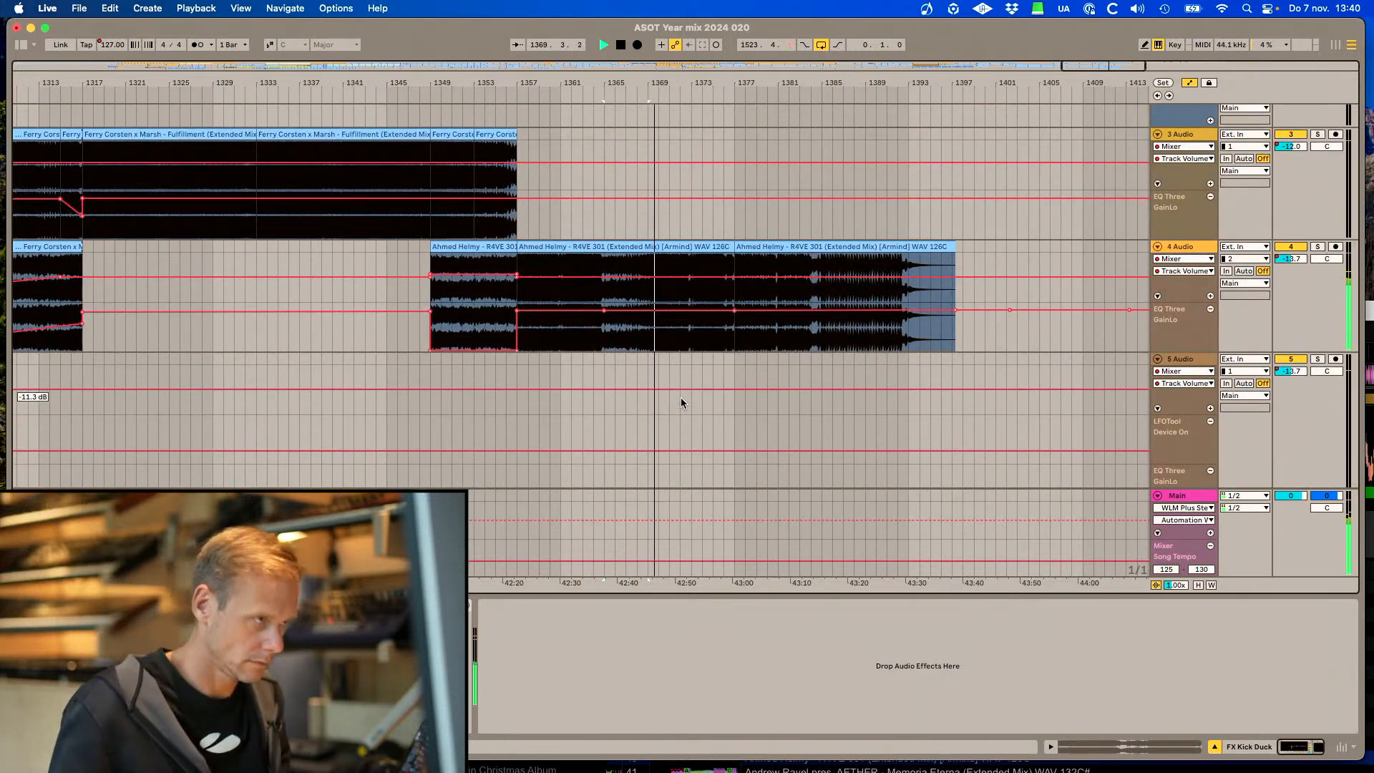
mouse_move(605, 315)
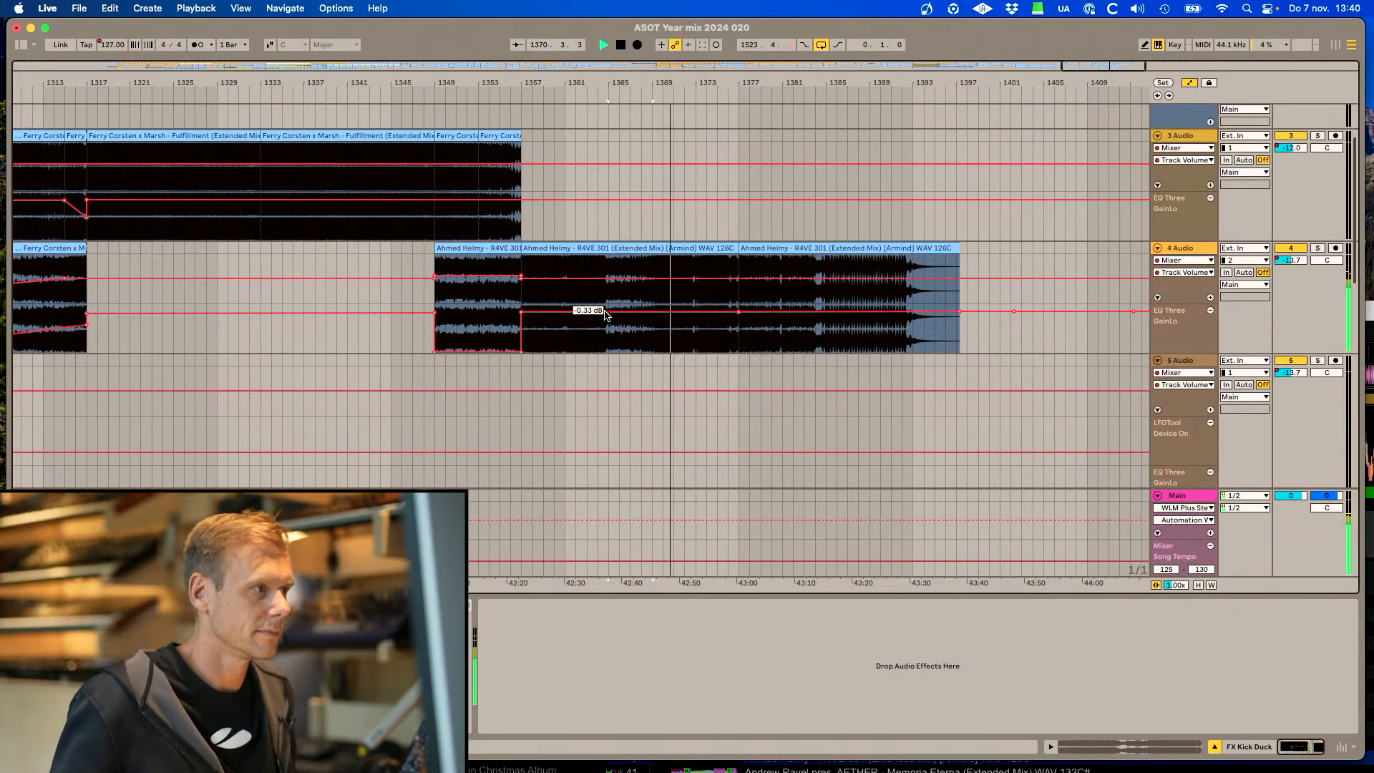
click(605, 315)
drag(739, 312, 793, 312)
drag(959, 313, 1087, 312)
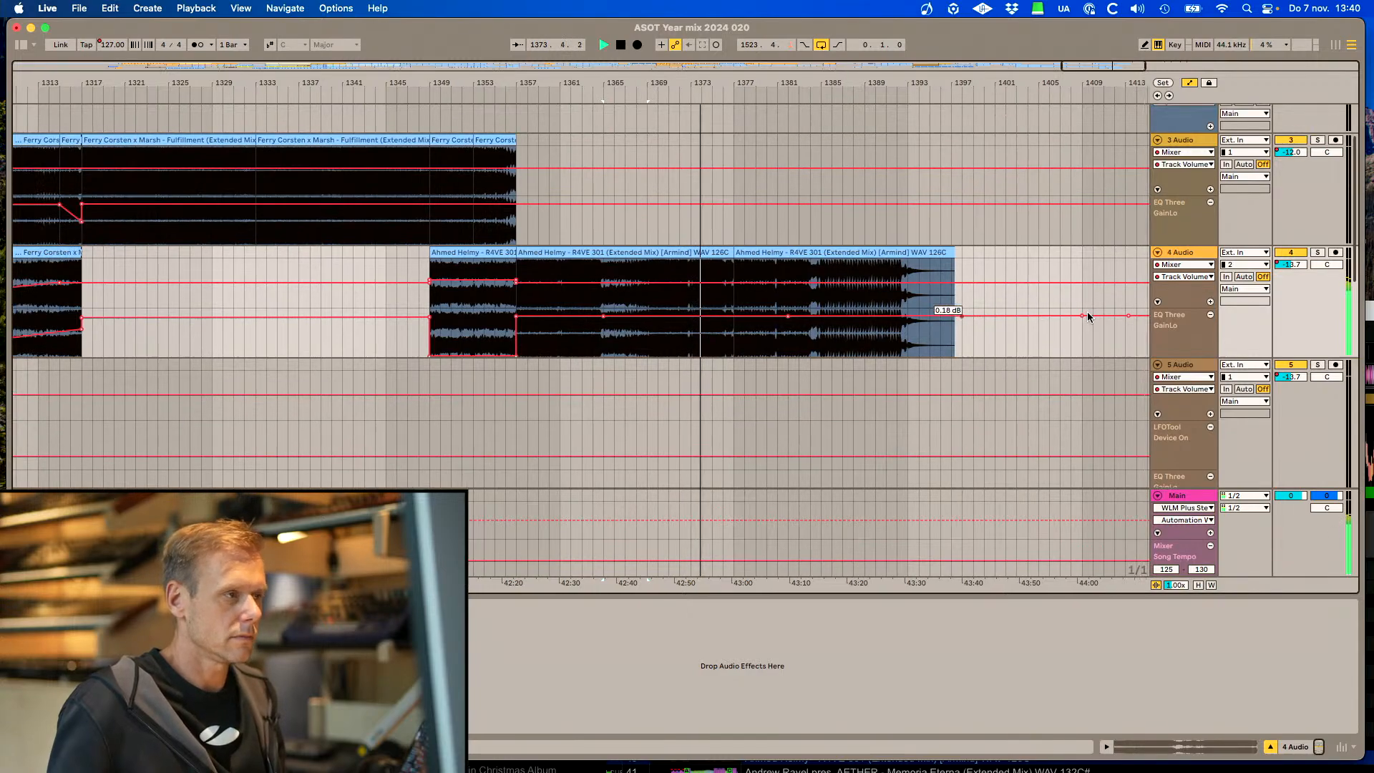
Stop playback and save the set as a new version named ASOT Year mix 2024 021
scroll(1088, 313, right, 5)
scroll(1088, 313, up, 3)
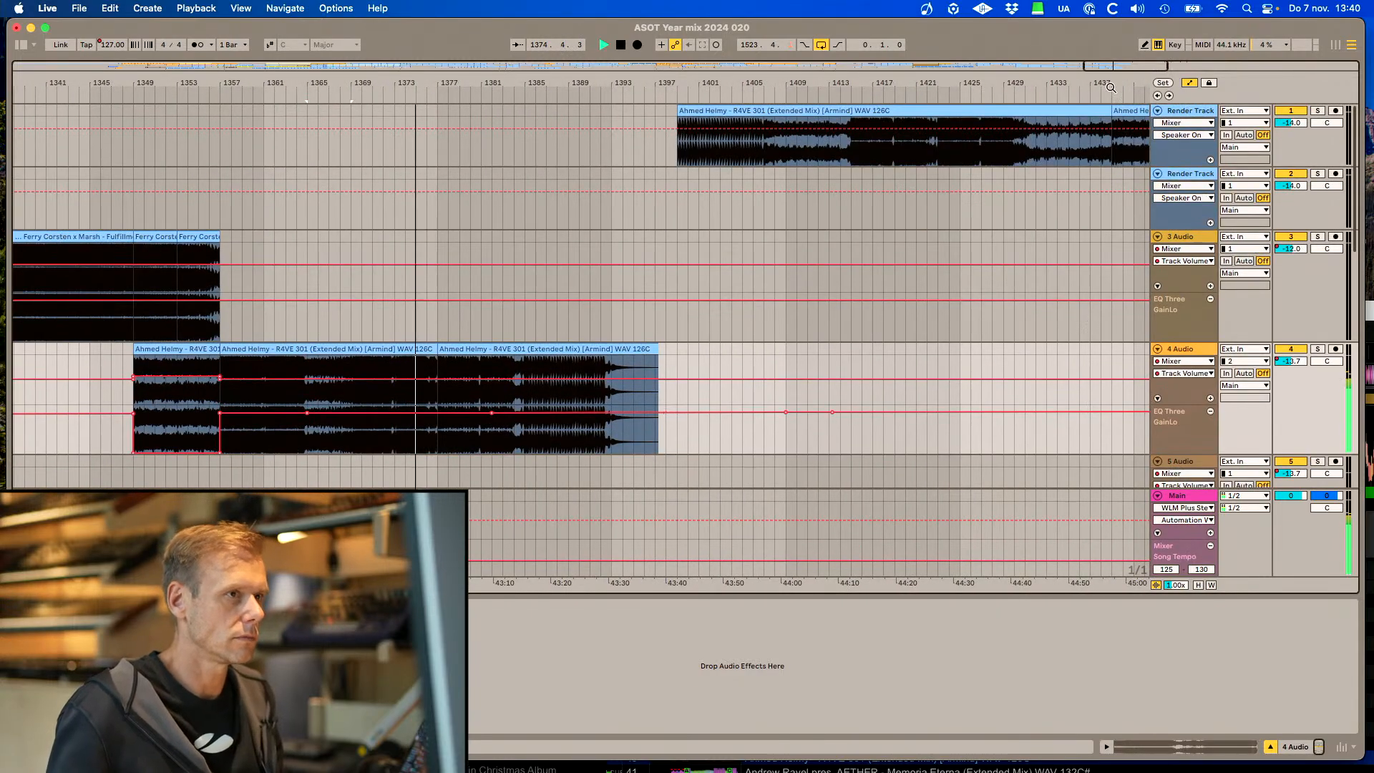
key(minus)
scroll(864, 262, left, 10)
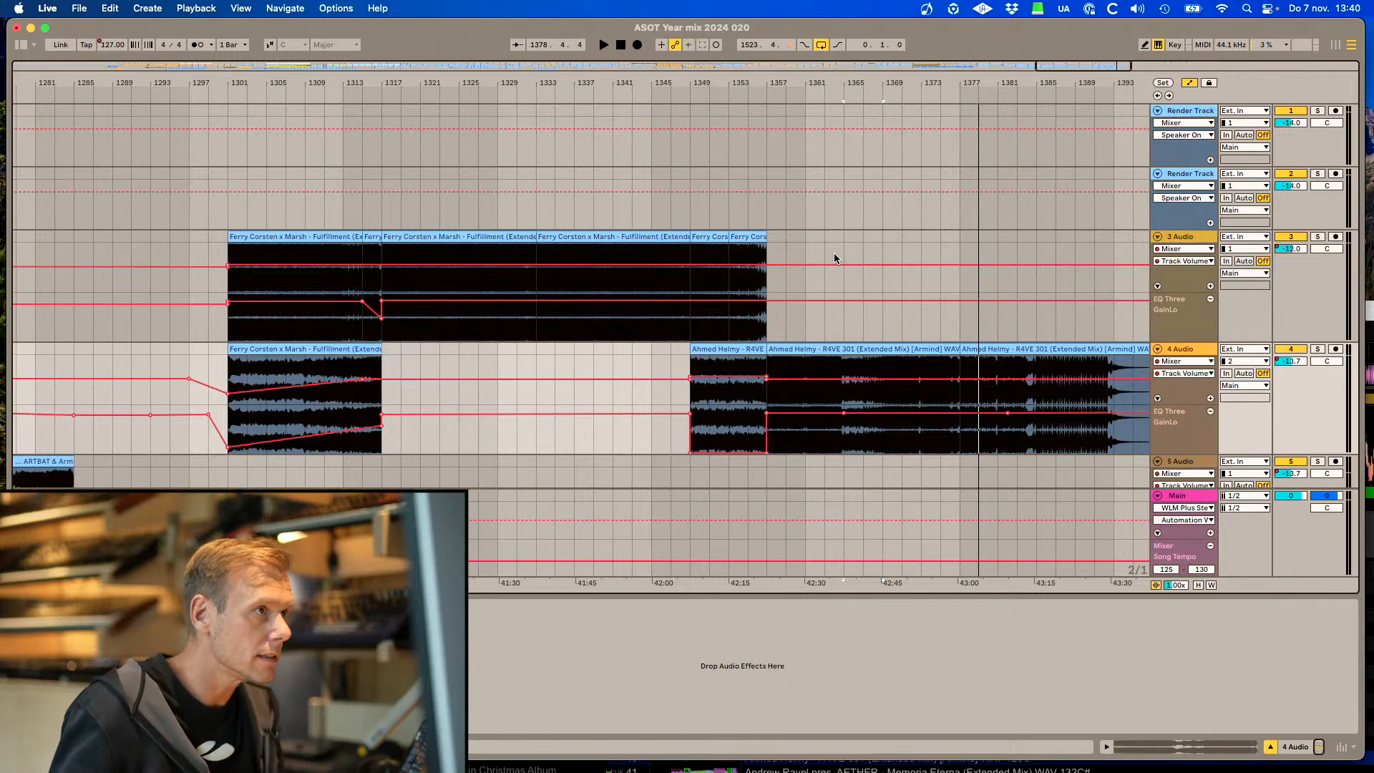
click(70, 12)
click(146, 189)
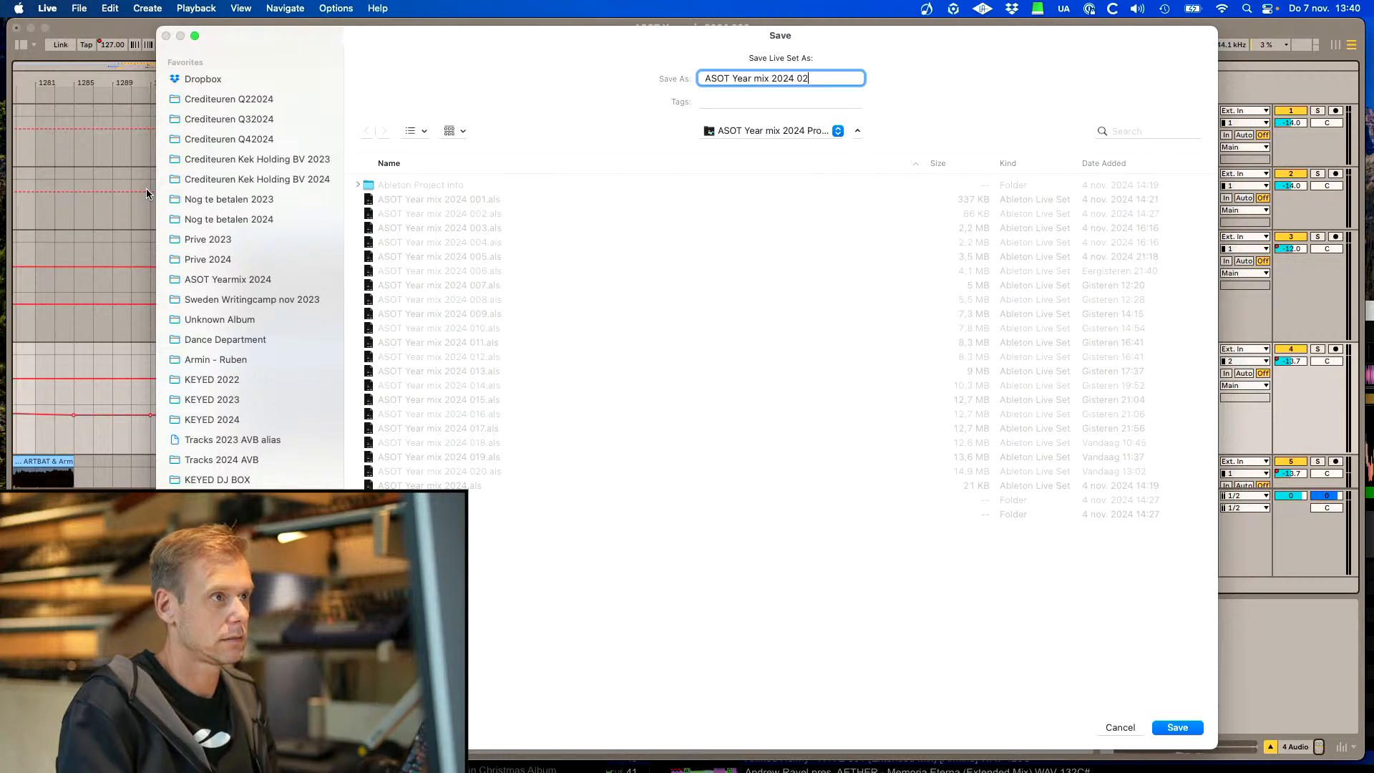
text(1)
key(Return)
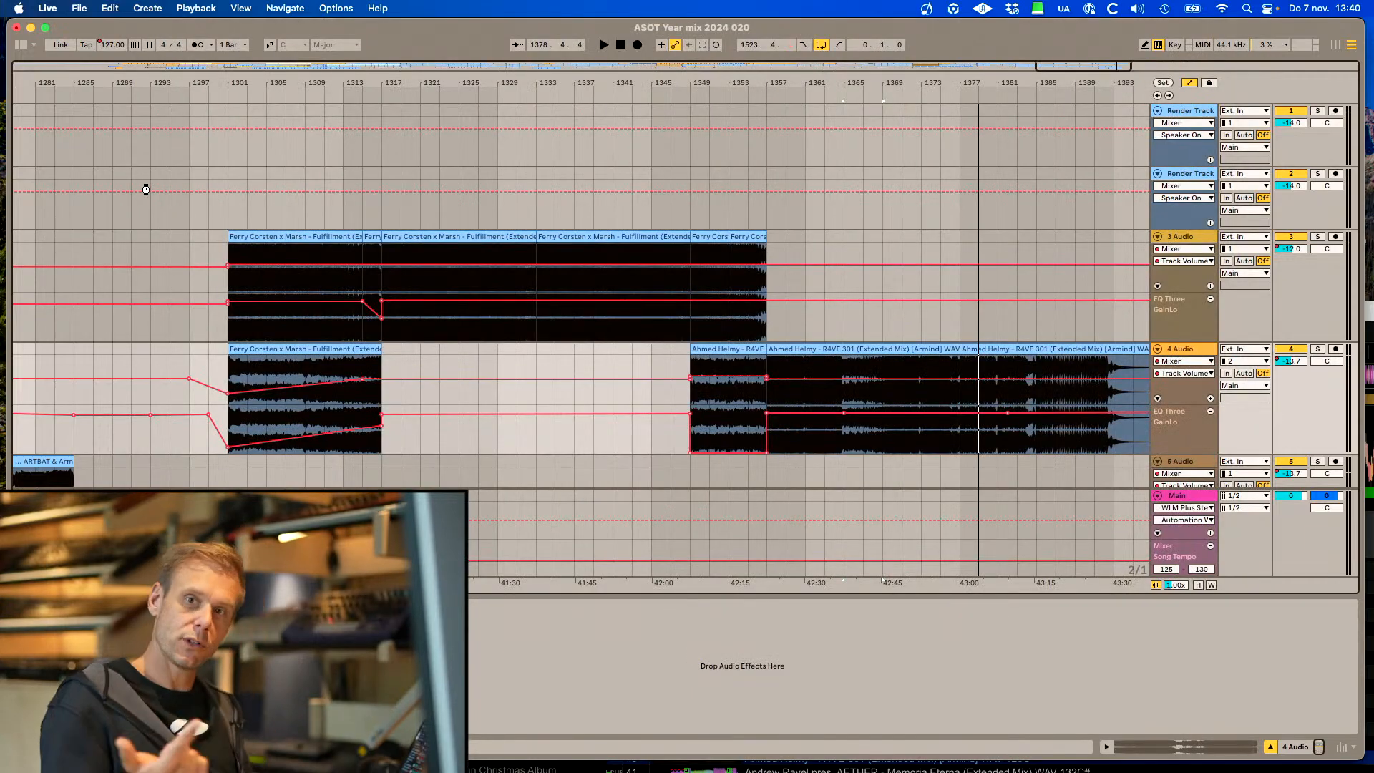
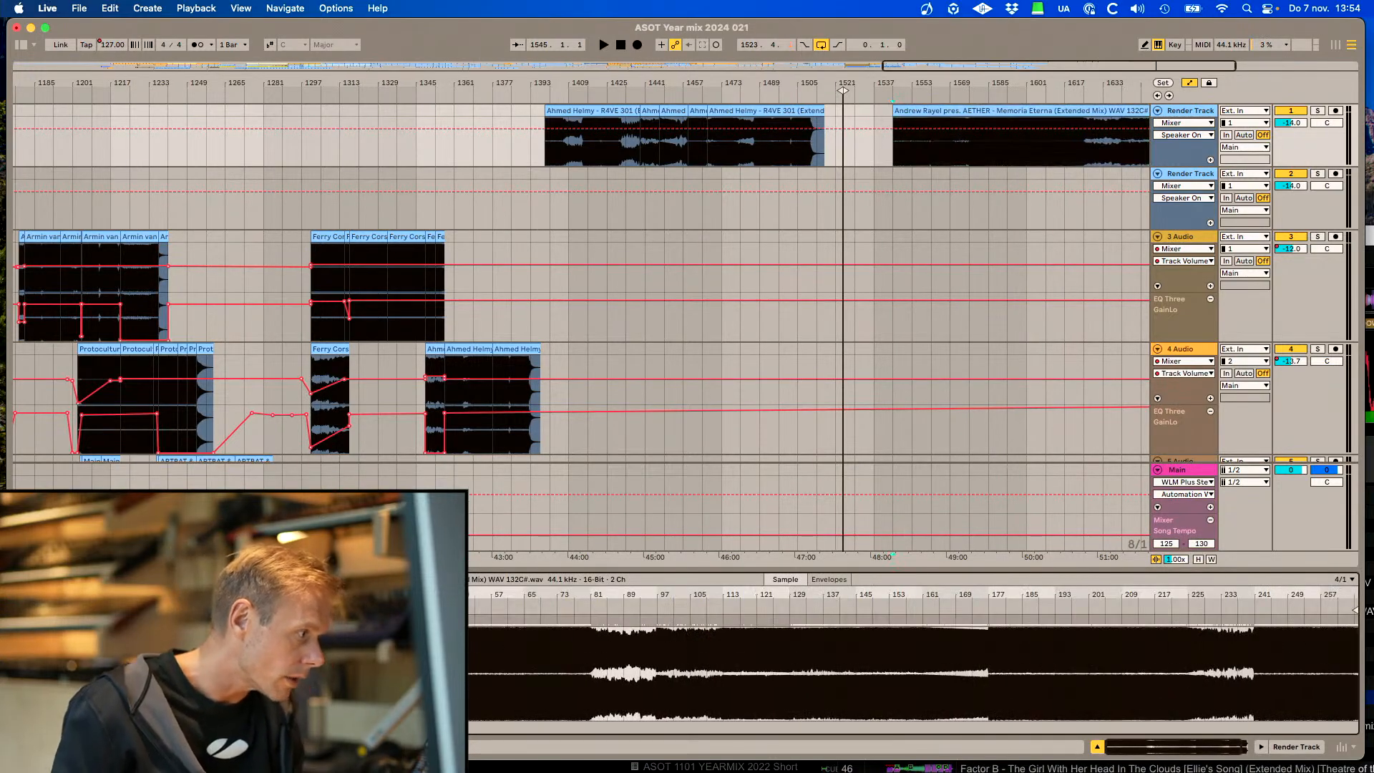
Add a warp marker on the last kick at 272.3 in the Andrew Rayel pres. AETHER - Memoria Eterna sample
drag(269, 595, 413, 594)
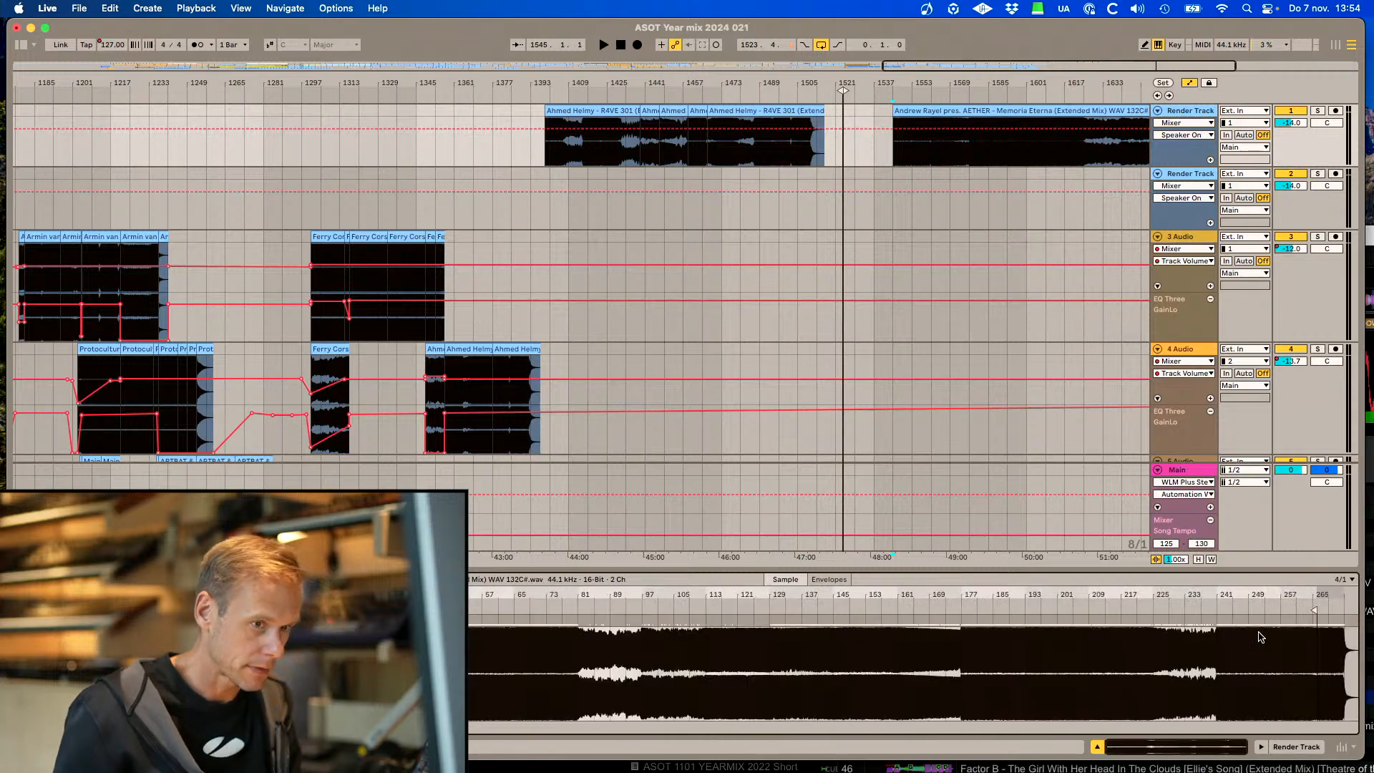
drag(1348, 595, 1202, 596)
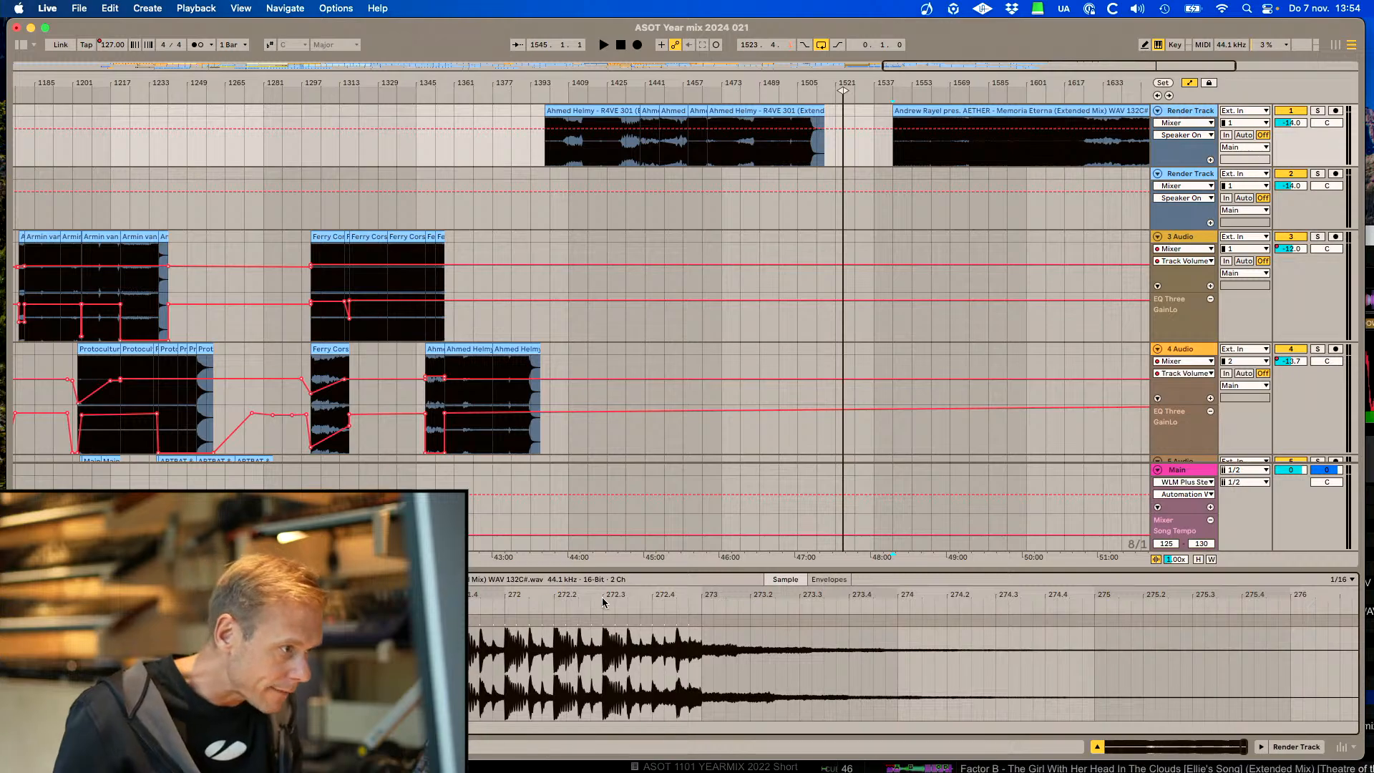
mouse_move(604, 594)
mouse_down()
mouse_move(606, 634)
mouse_move(529, 629)
mouse_up()
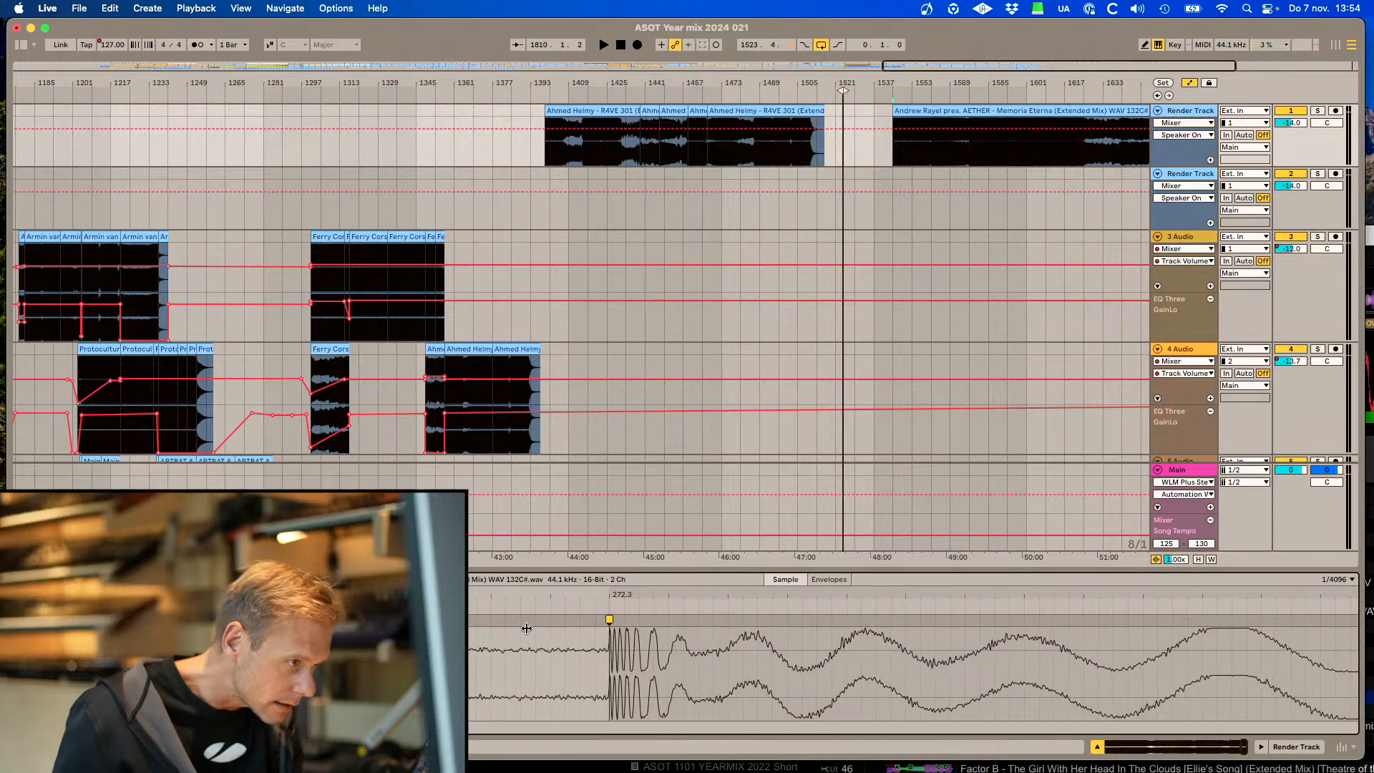
drag(594, 592, 1353, 586)
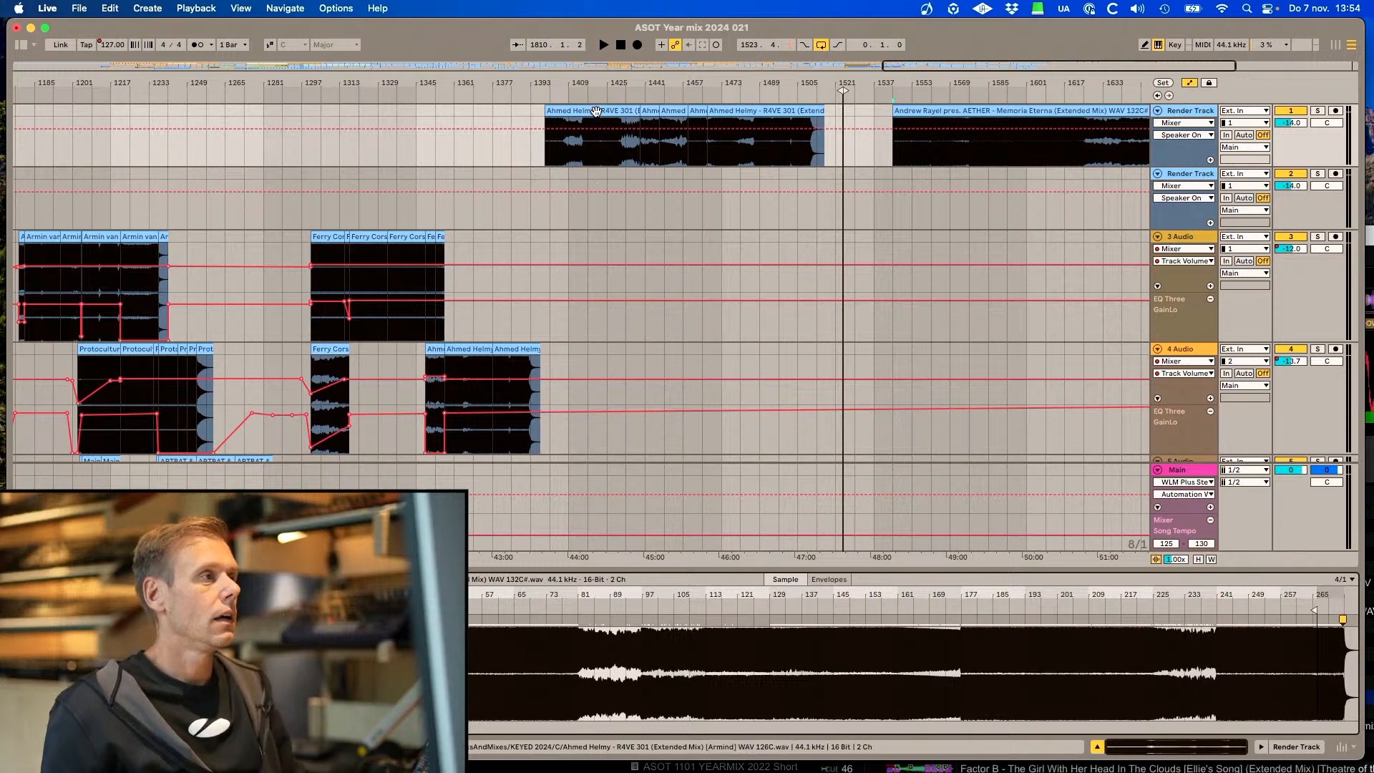
Delete the leftover Ahmed Helmy - R4VE 301 clips from the first Render Track
click(596, 110)
key(Delete)
click(693, 110)
key(Delete)
click(751, 111)
drag(589, 118, 876, 118)
key(Delete)
Play through the Andrew Rayel - Memoria Eterna clip on the Render Track and split it at bars 1633, 1649 and 1681
click(943, 111)
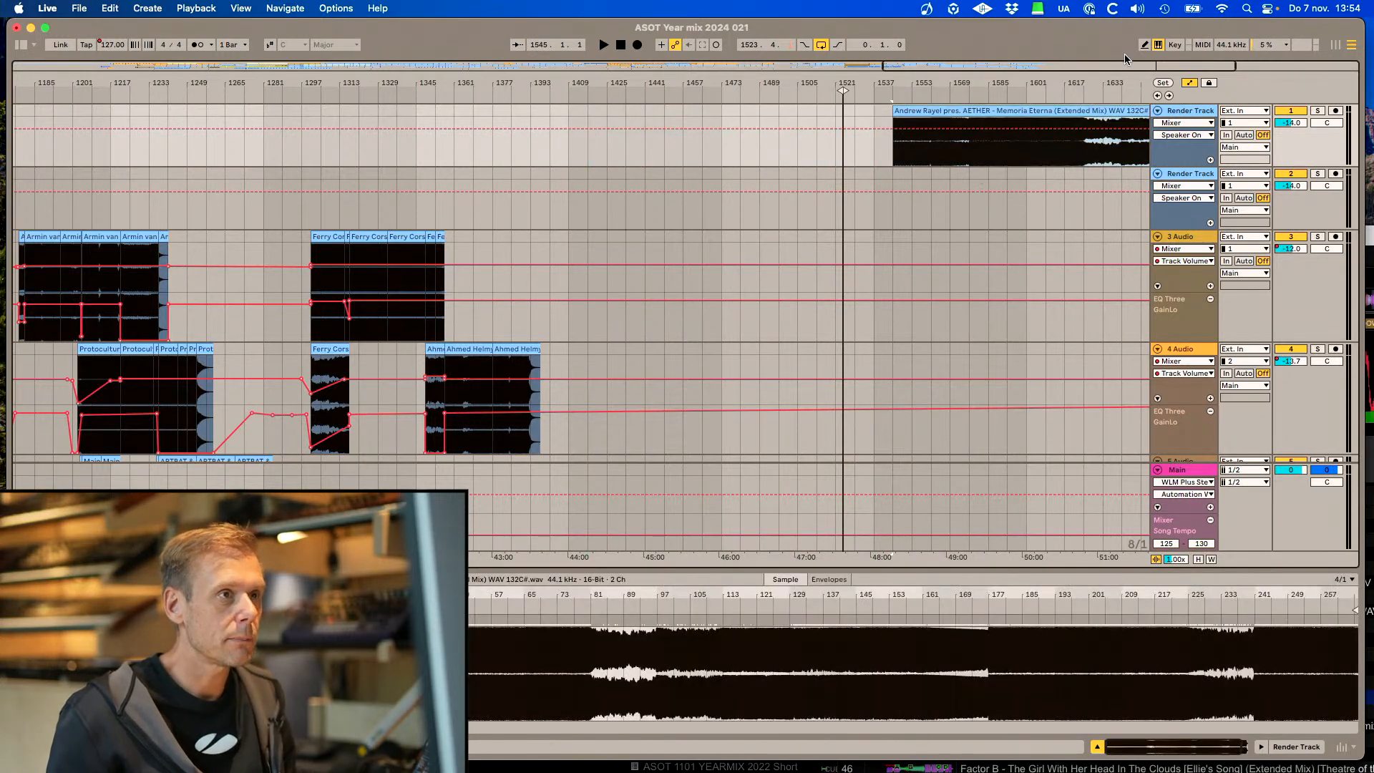
drag(1143, 67, 1143, 28)
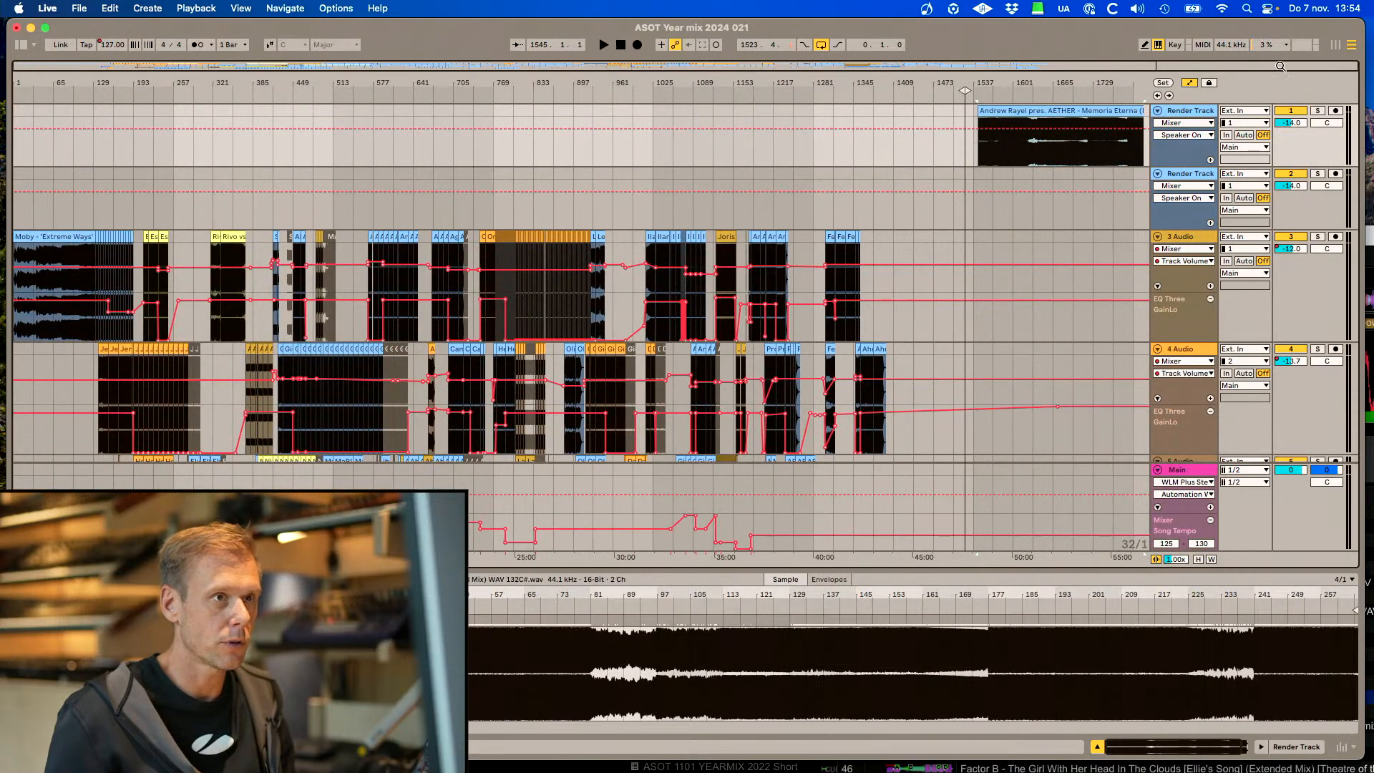
drag(1084, 69, 1031, 98)
key(plus)
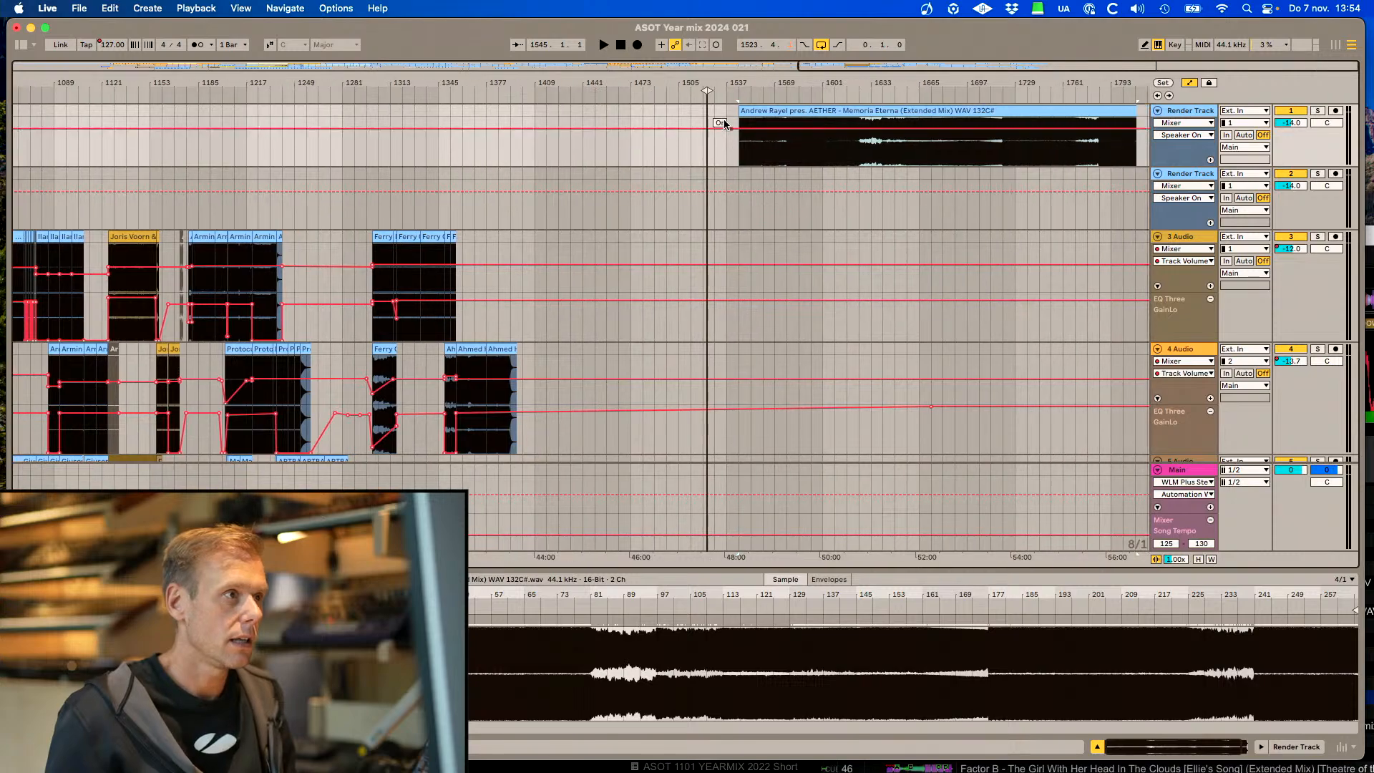
drag(763, 111, 755, 154)
click(750, 159)
click(773, 146)
click(823, 147)
click(855, 146)
click(870, 146)
key(space)
key(super+e)
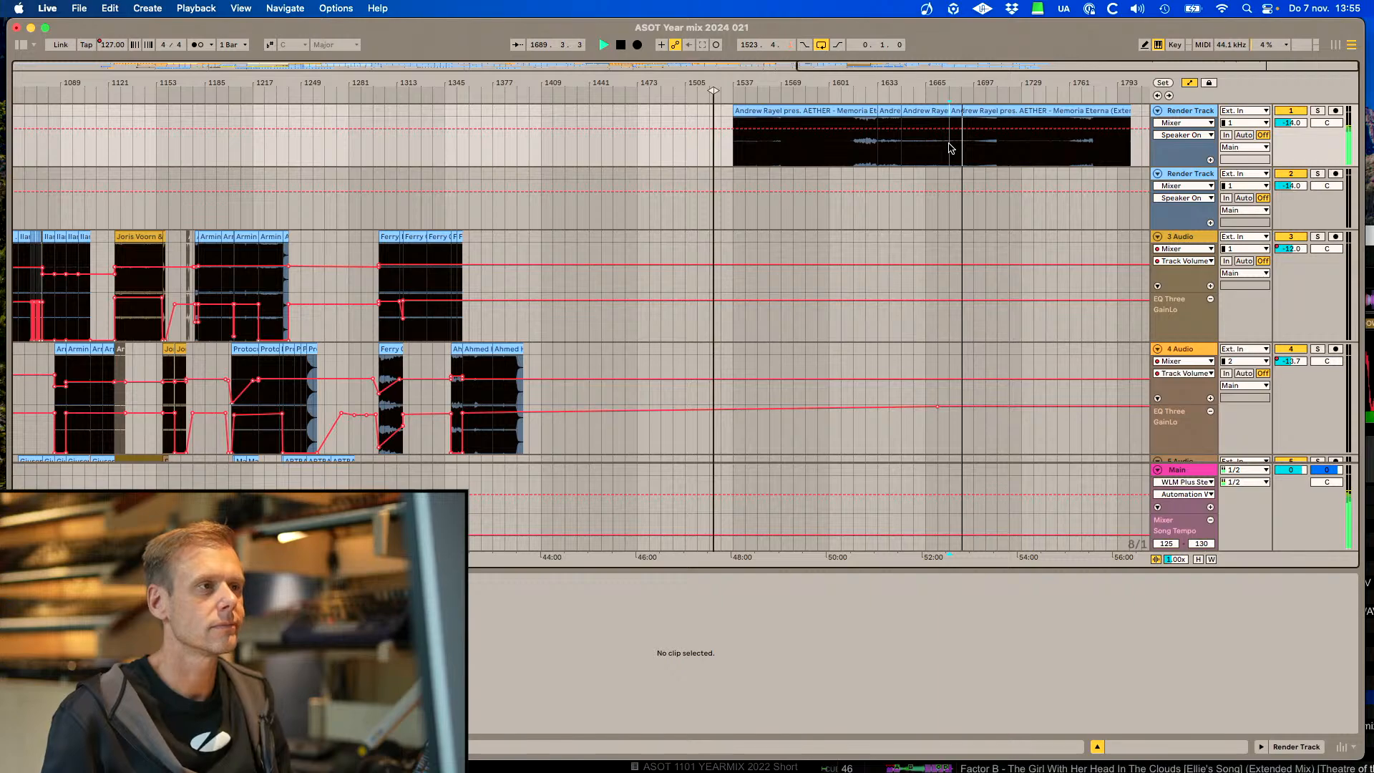
Listen to the Memoria Eterna clip from bar 1697 and split it at bar 1713
click(973, 147)
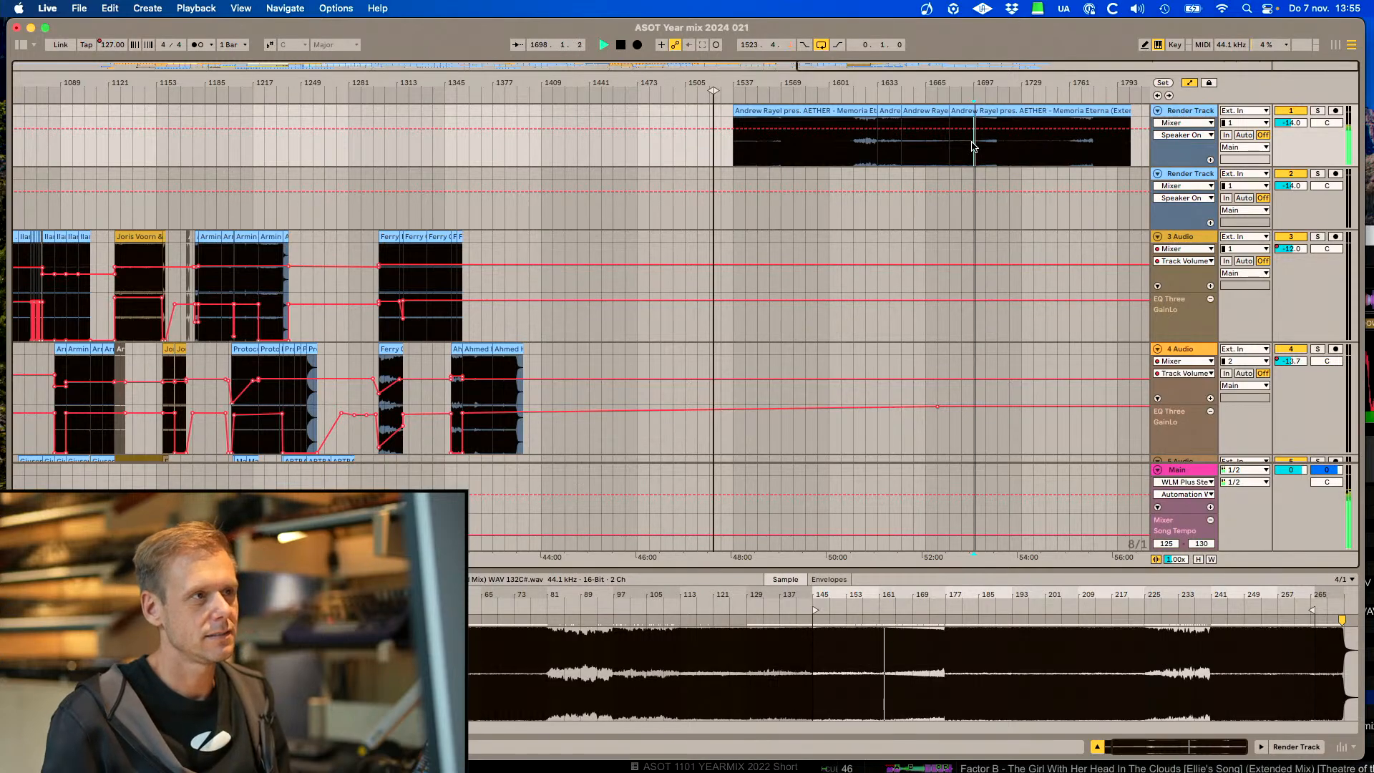
click(993, 141)
key(super+e)
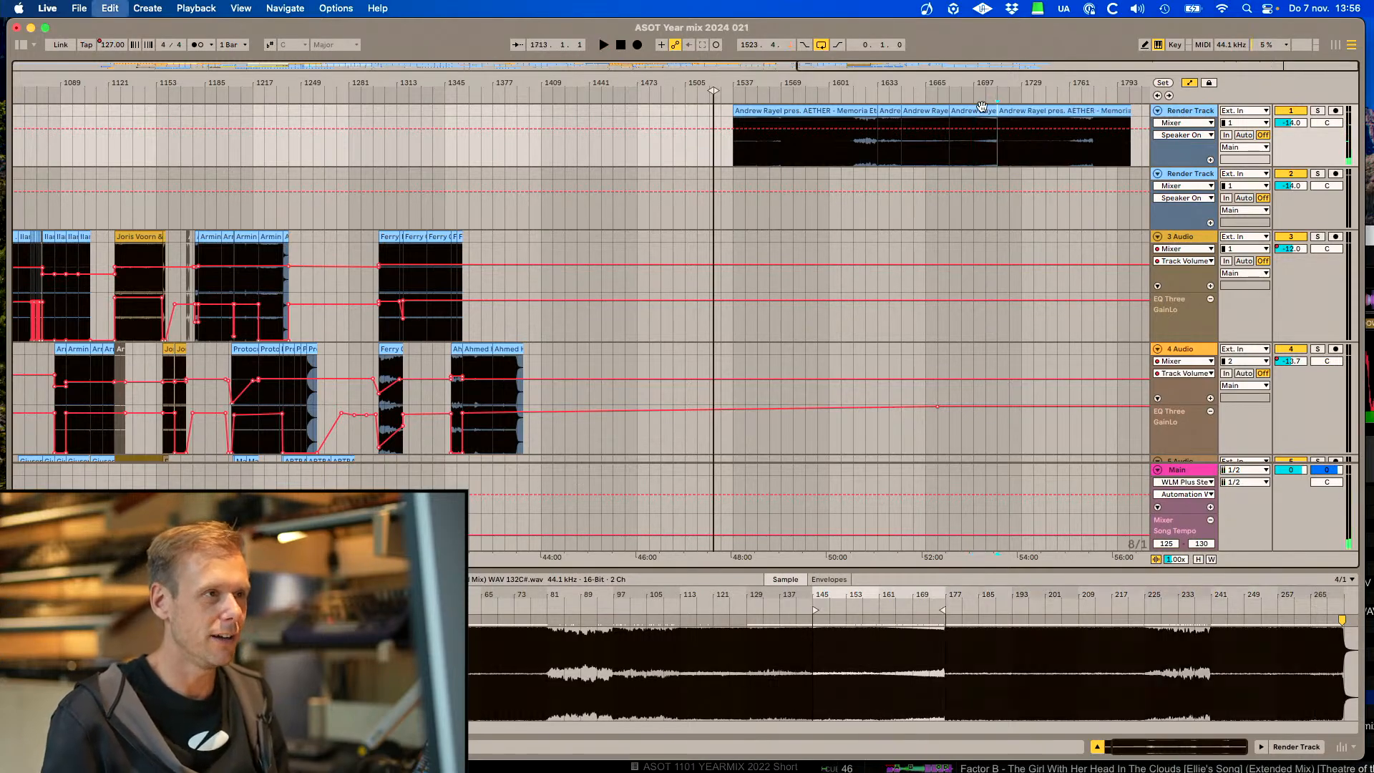
Copy the Memoria Eterna section of bars 1681 to 1713 to 3 Audio at bar 1377 and lower its Track Volume to -18.0 dB
click(977, 111)
scroll(537, 275, down, 2)
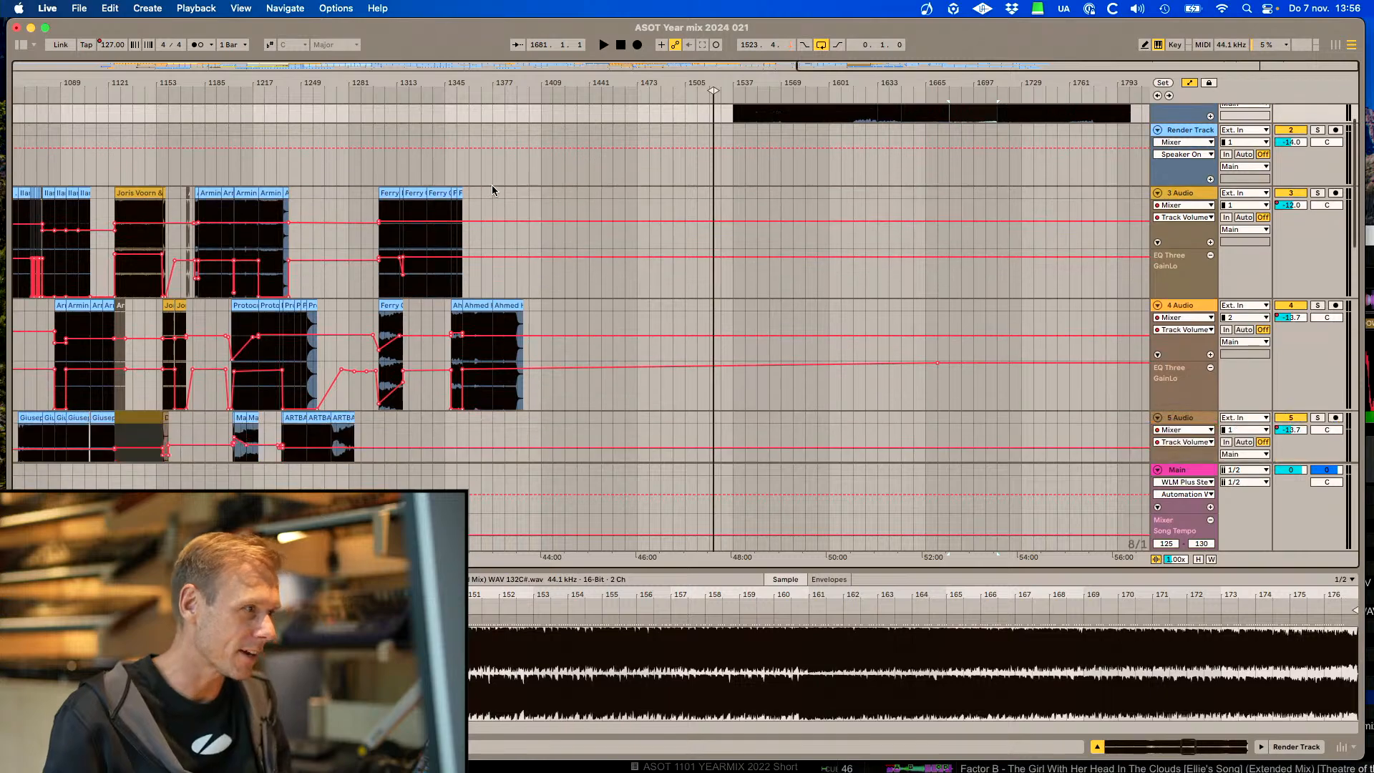
click(492, 193)
drag(1034, 67, 604, 208)
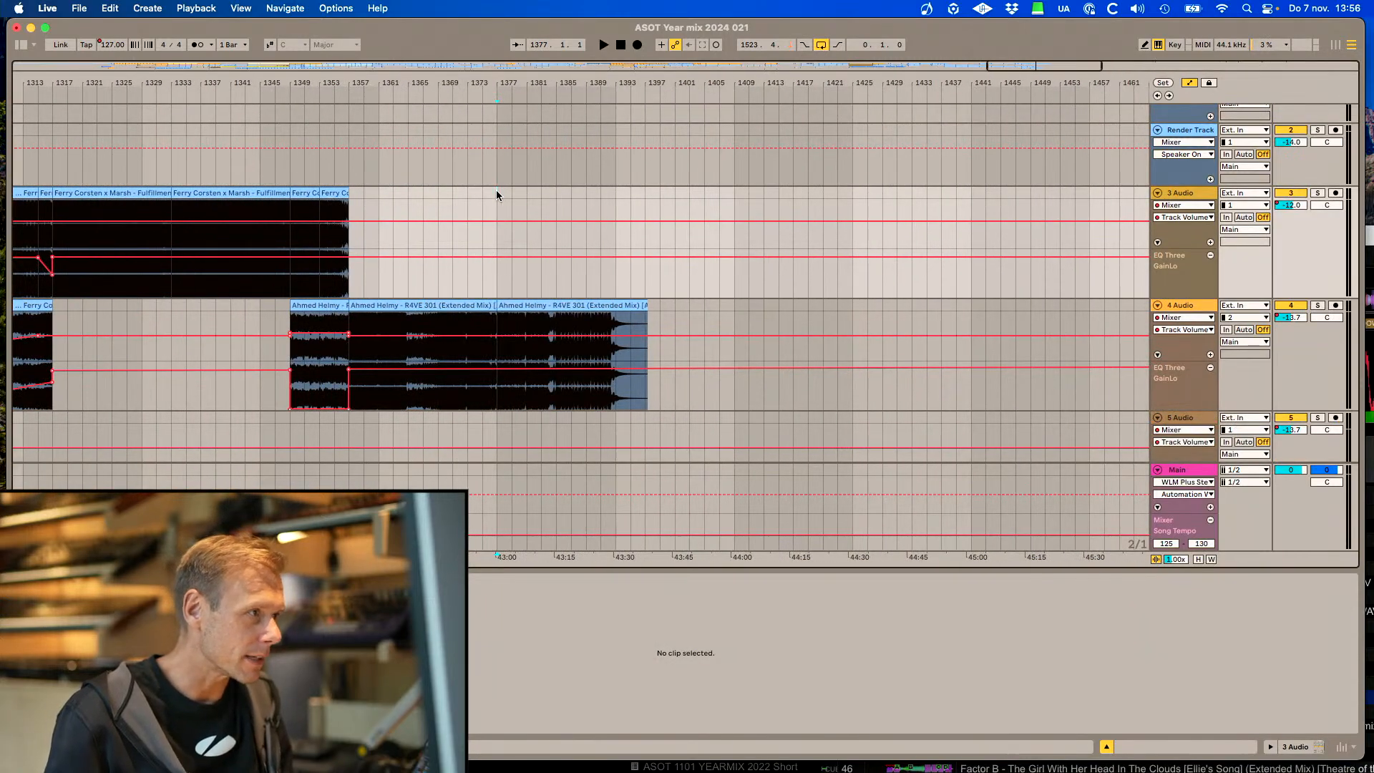
scroll(496, 195, up, 2)
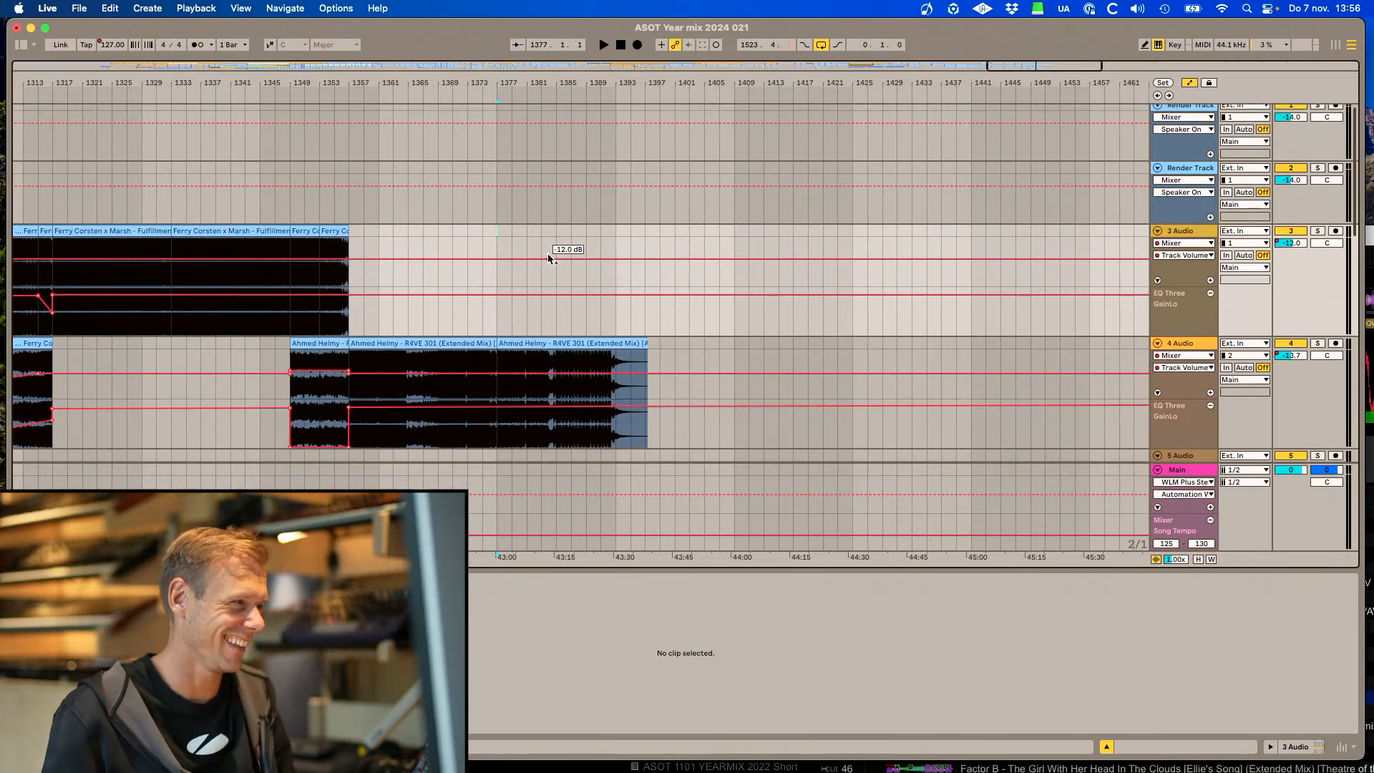
scroll(548, 257, down, 15)
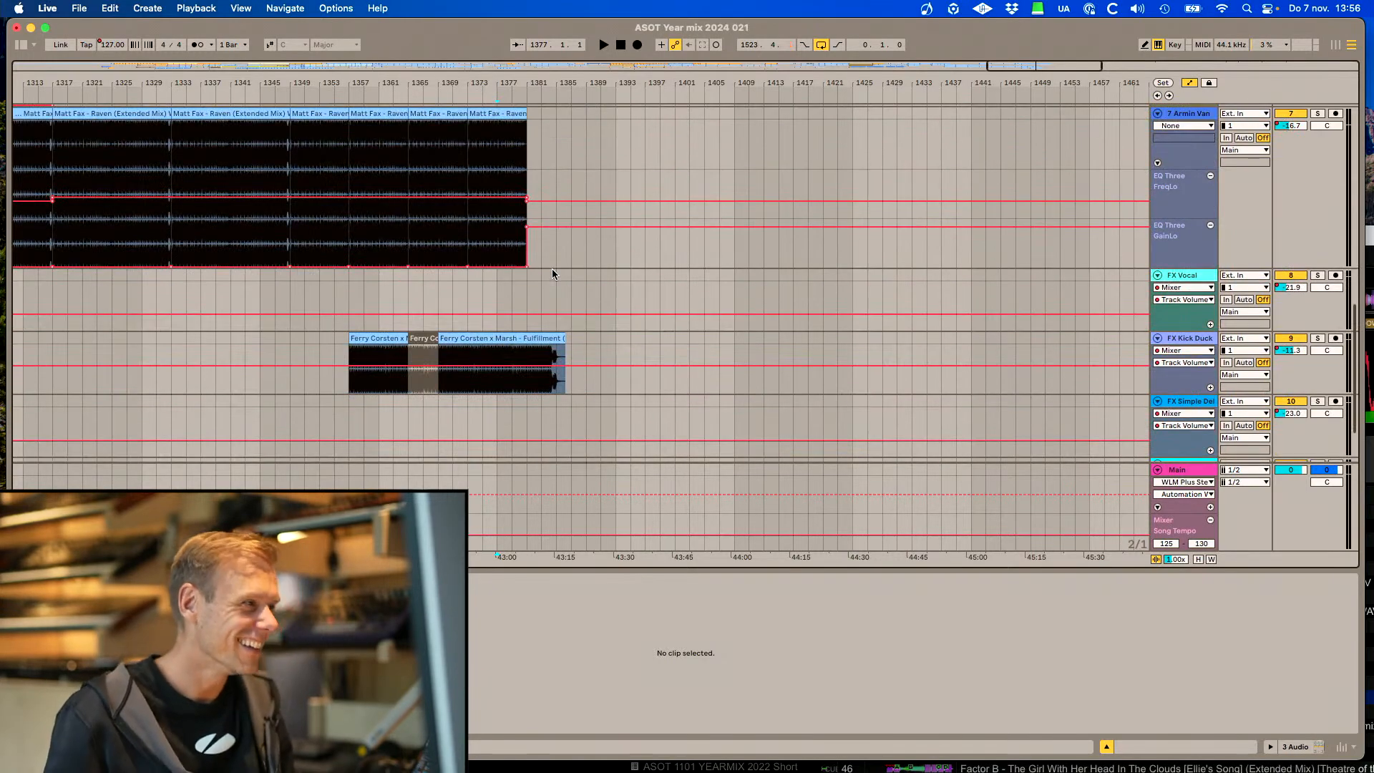
scroll(552, 274, up, 12)
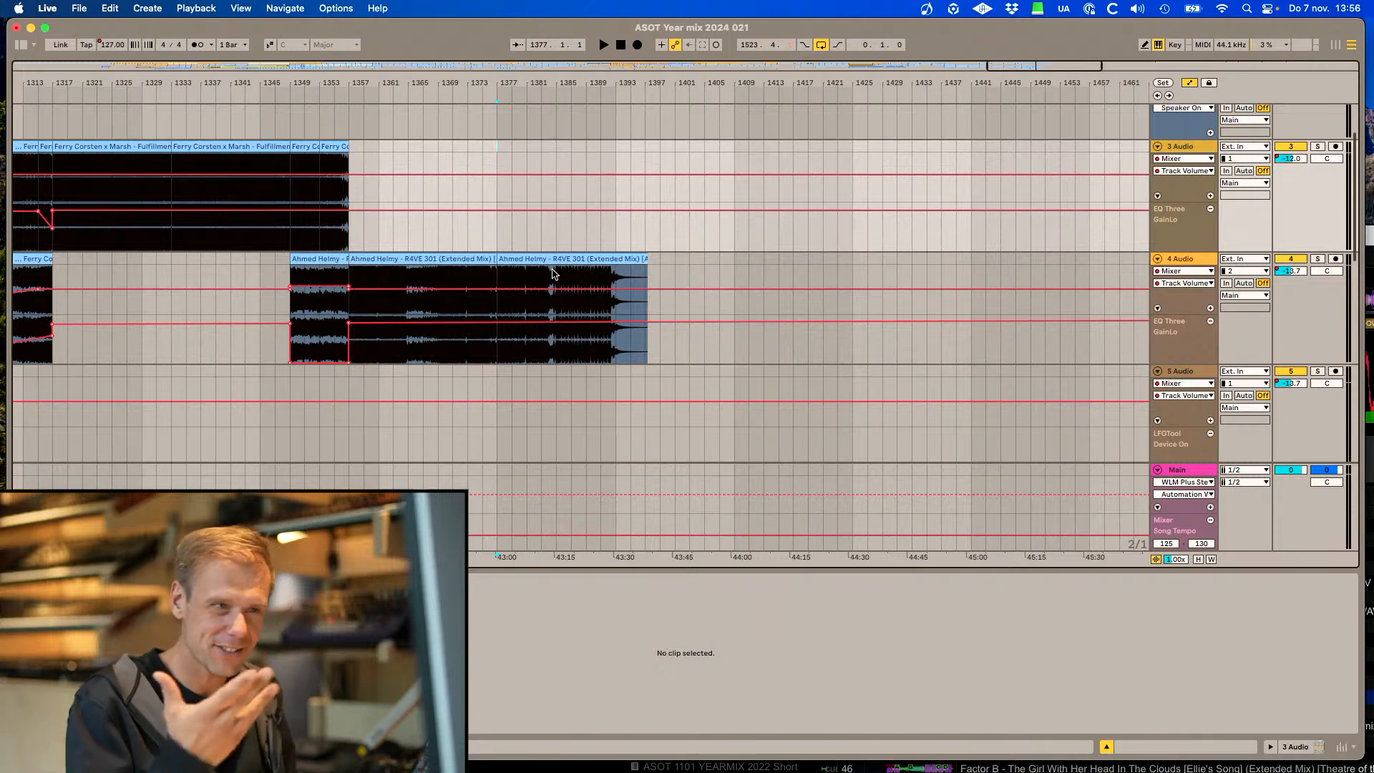
click(485, 147)
key(space)
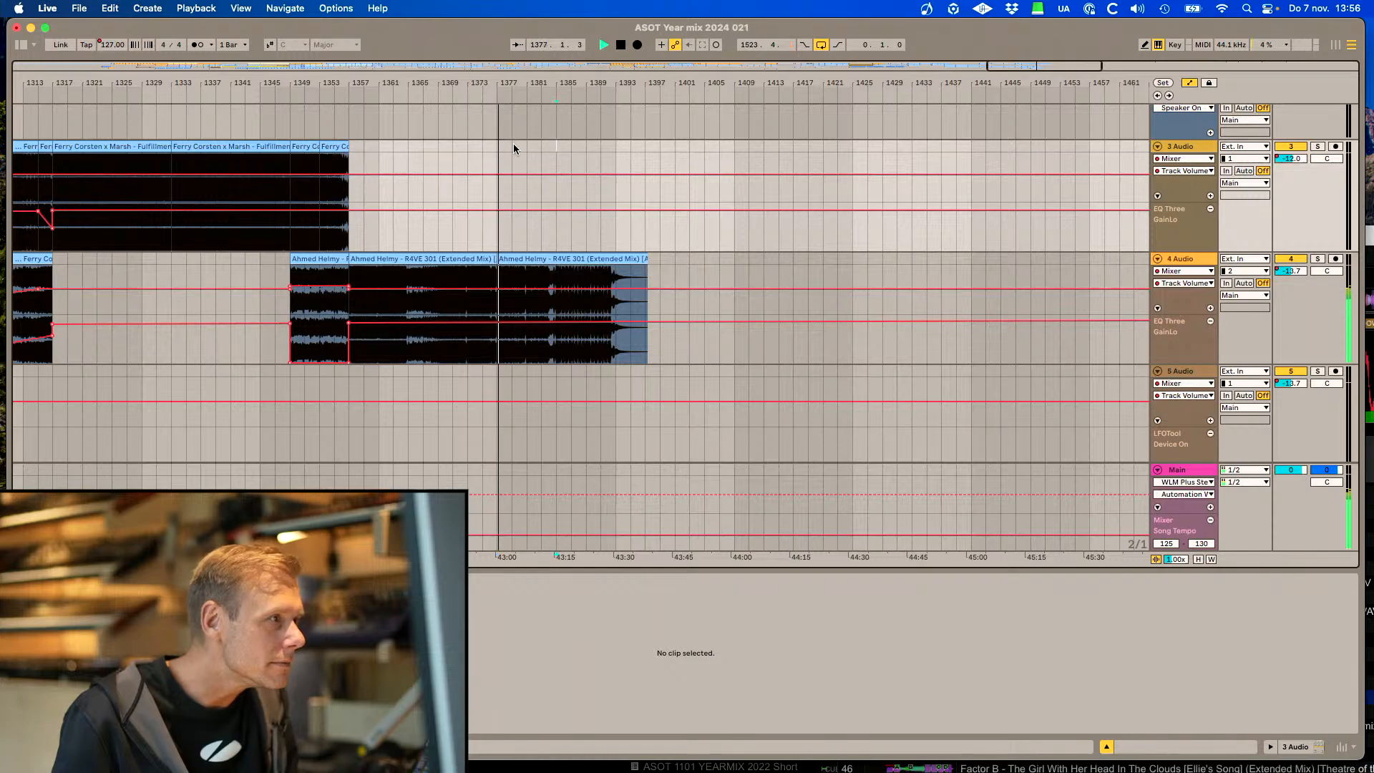
click(492, 147)
key(super+v)
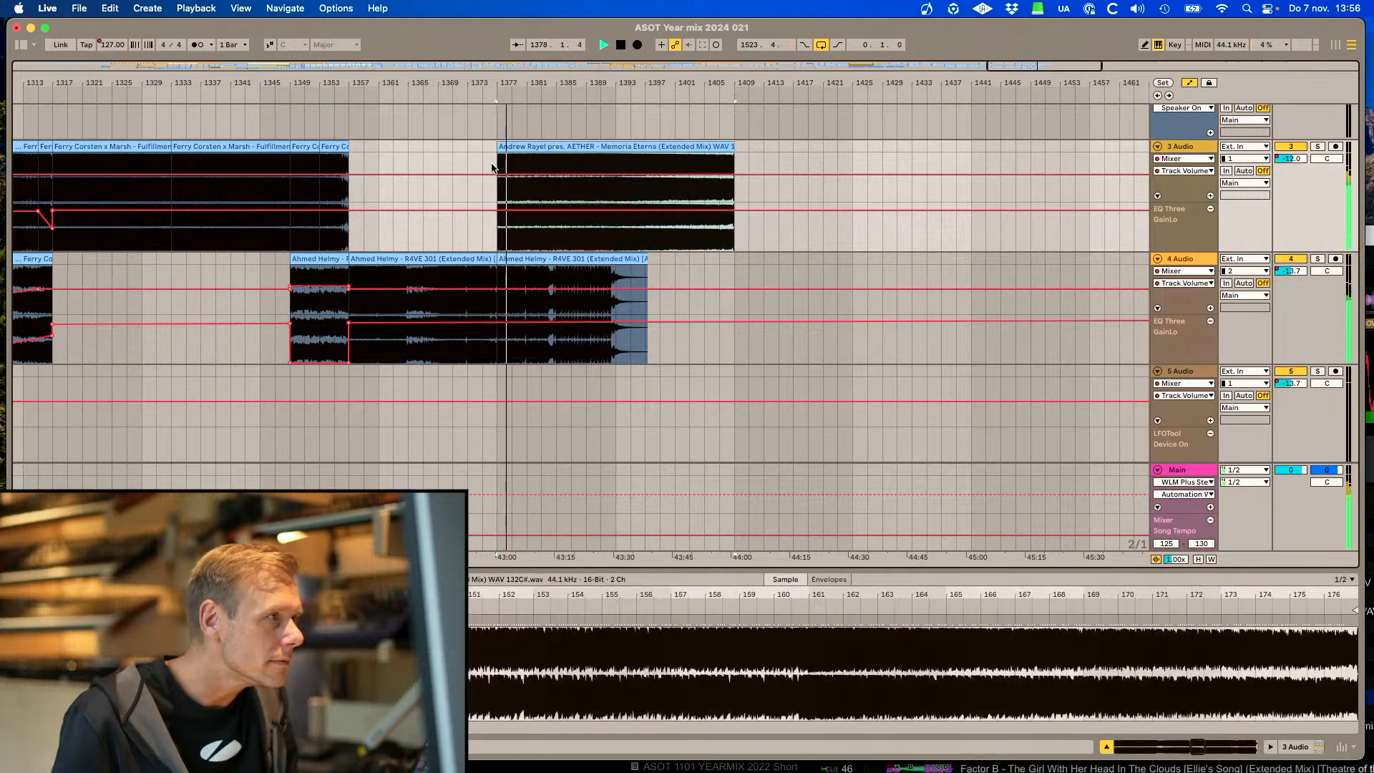
drag(499, 177, 499, 184)
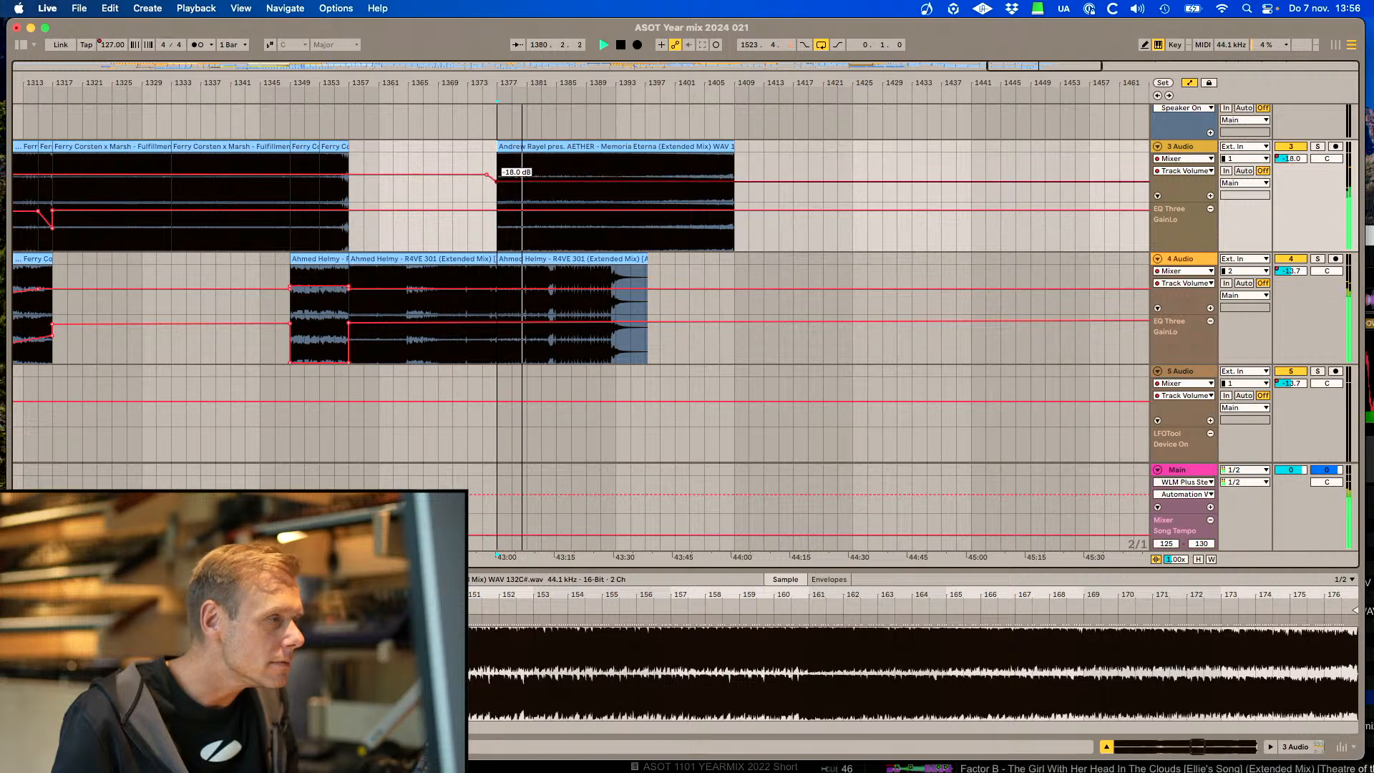
Split the last Ahmed Helmy - R4VE 301 clip at bar 1385, move its ending to bar 1377 and play from bar 1375
click(558, 275)
key(super+e)
drag(569, 259, 509, 263)
click(478, 144)
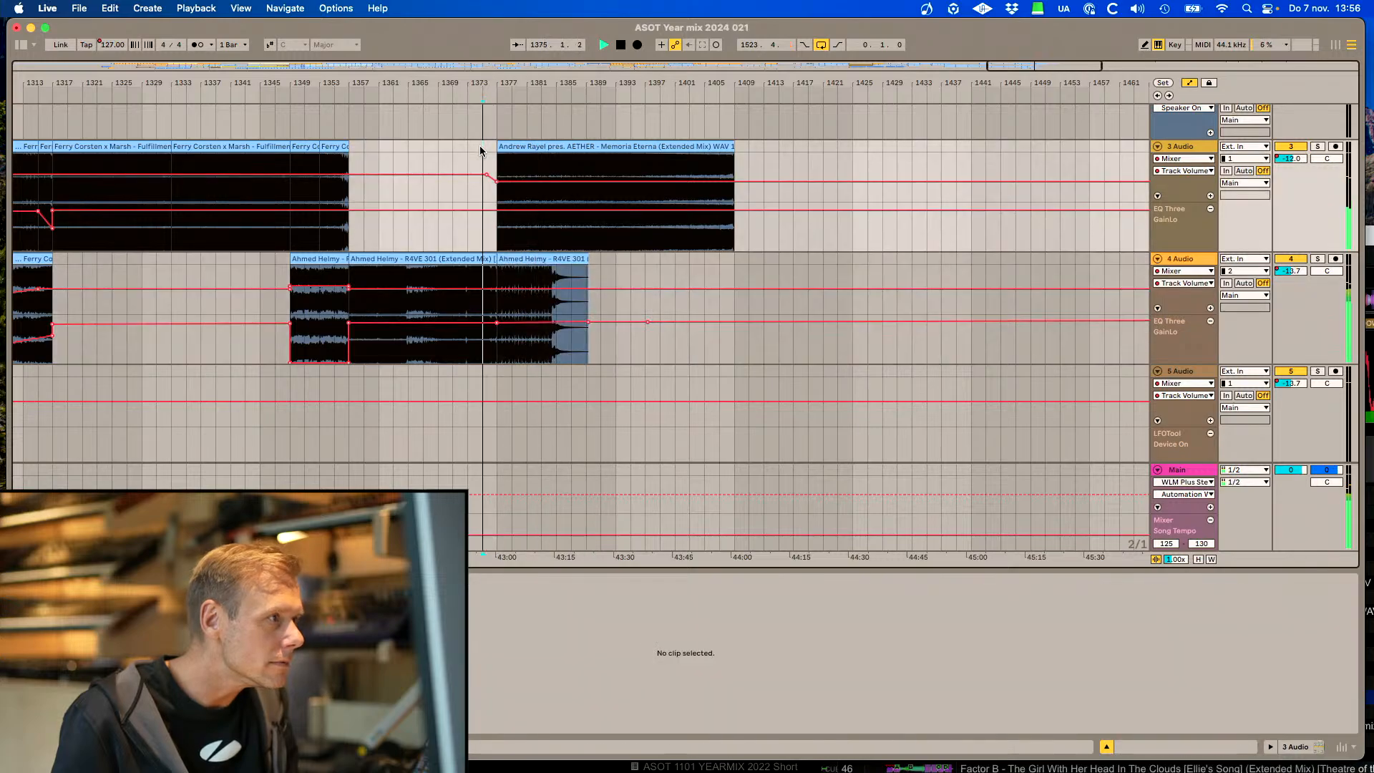
Split the R4VE 301 ending at bar 1385 and duplicate the eight-bar section from bar 1377 twice, up to bar 1401
scroll(490, 218, left, 5)
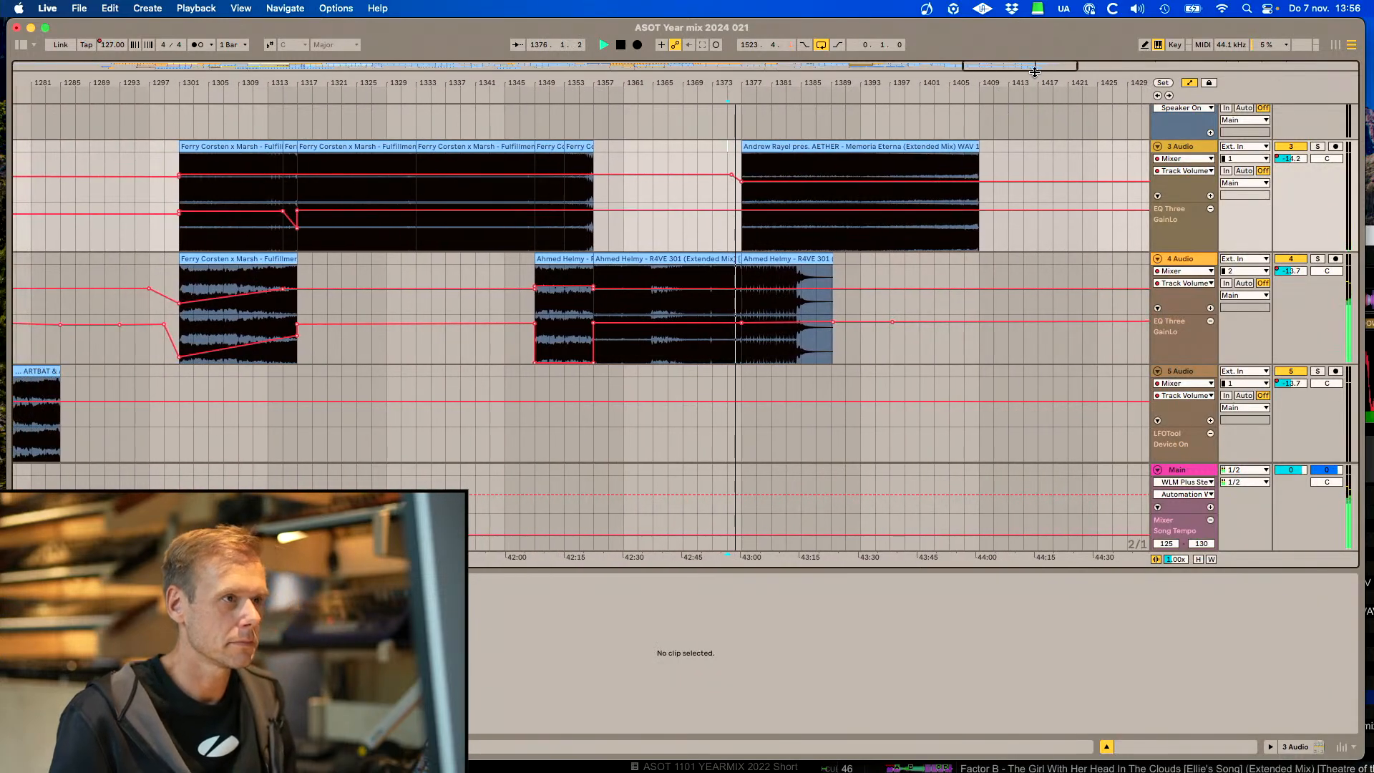
drag(1035, 72, 780, 251)
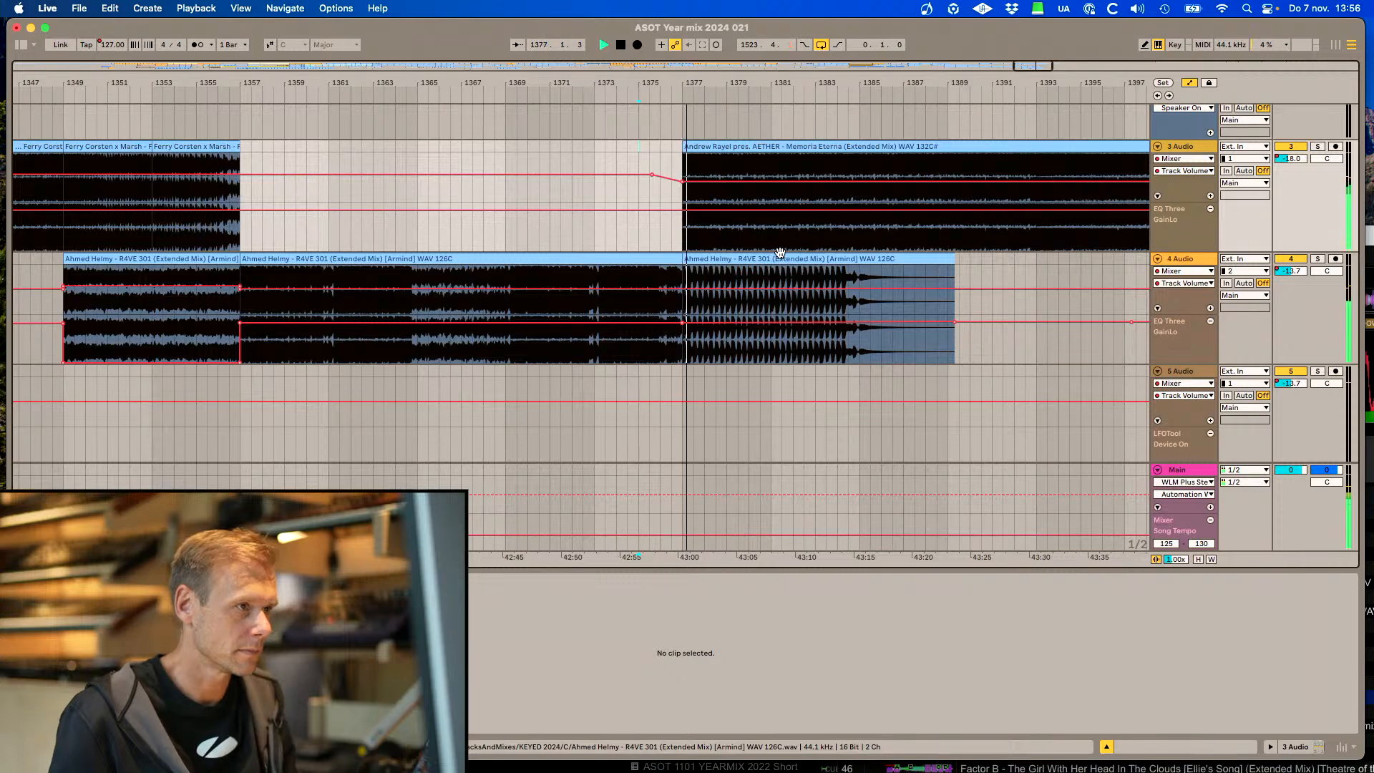
scroll(780, 253, right, 4)
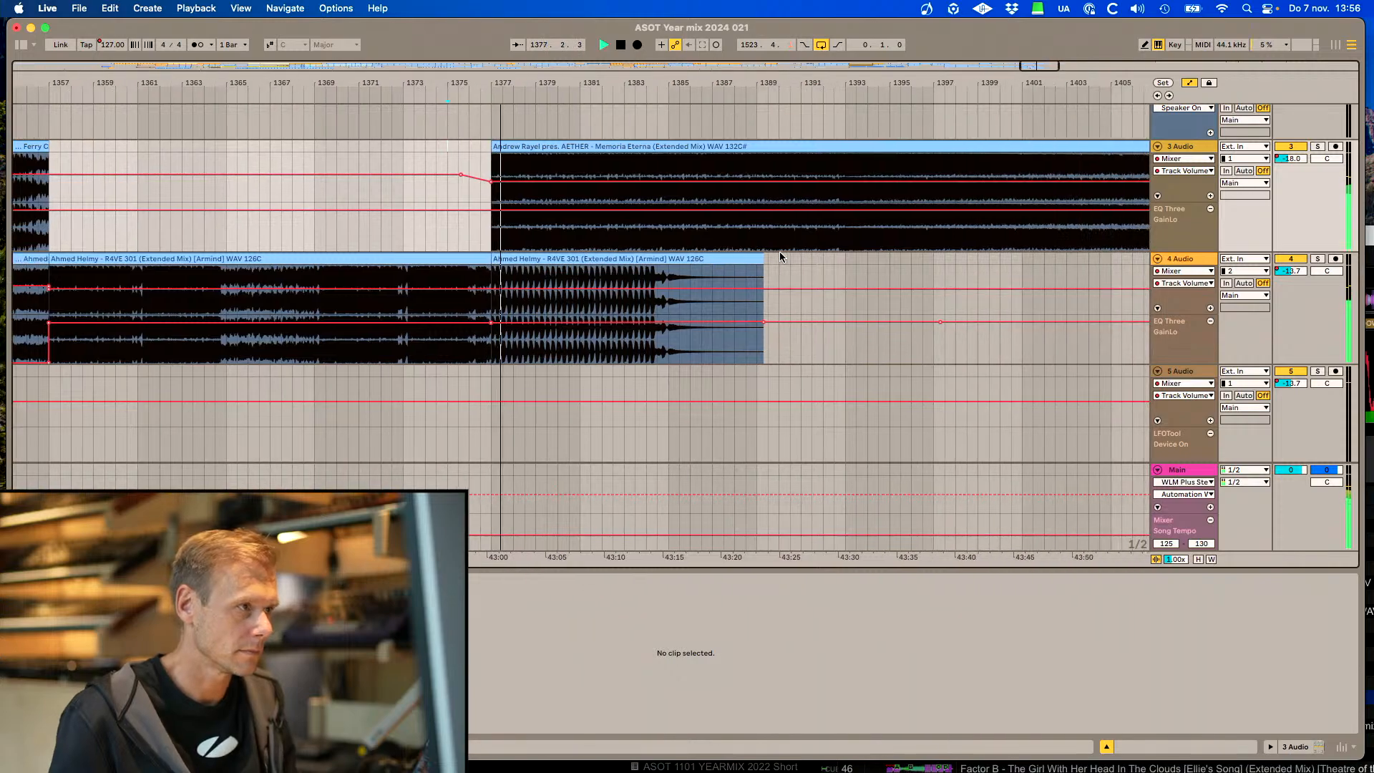
click(667, 276)
key(super+e)
click(571, 260)
key(super+d)
key(super+d)
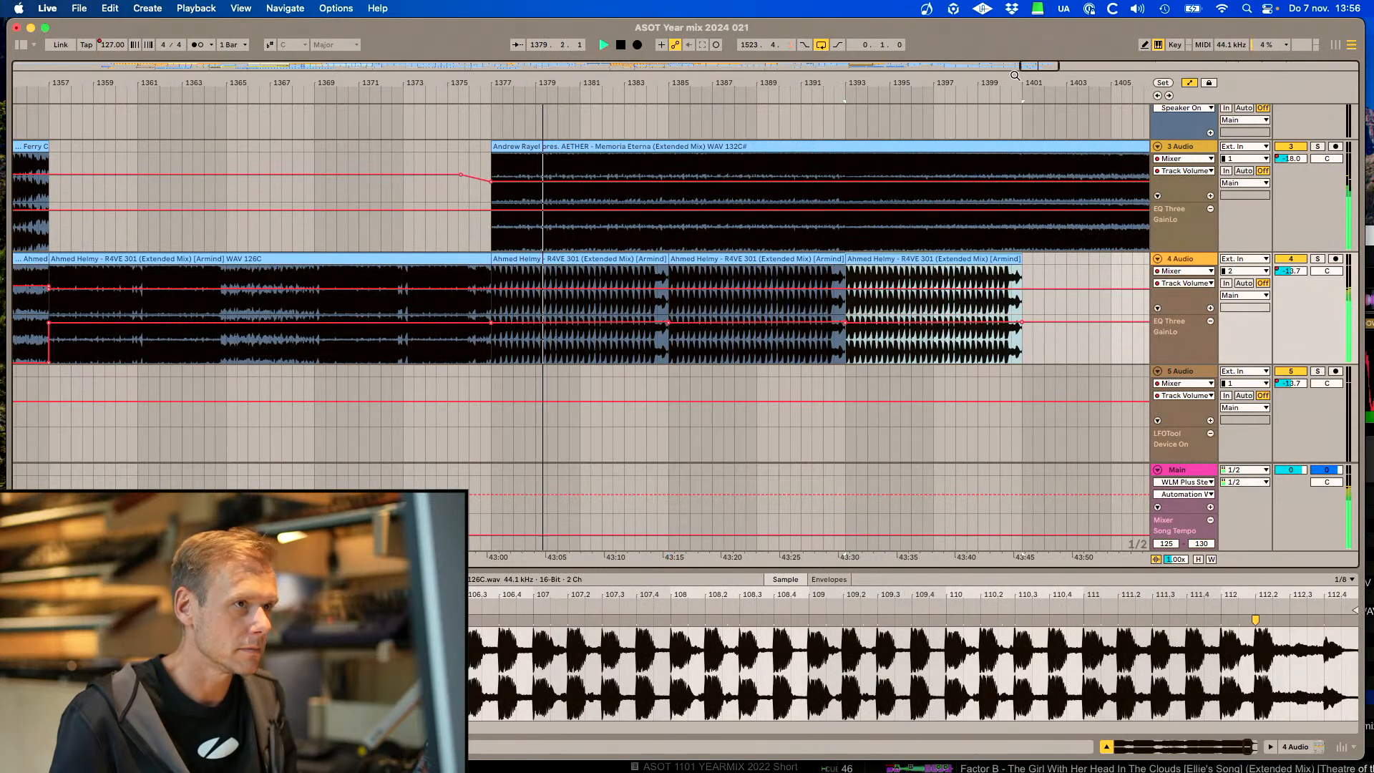
drag(1035, 70, 1035, 29)
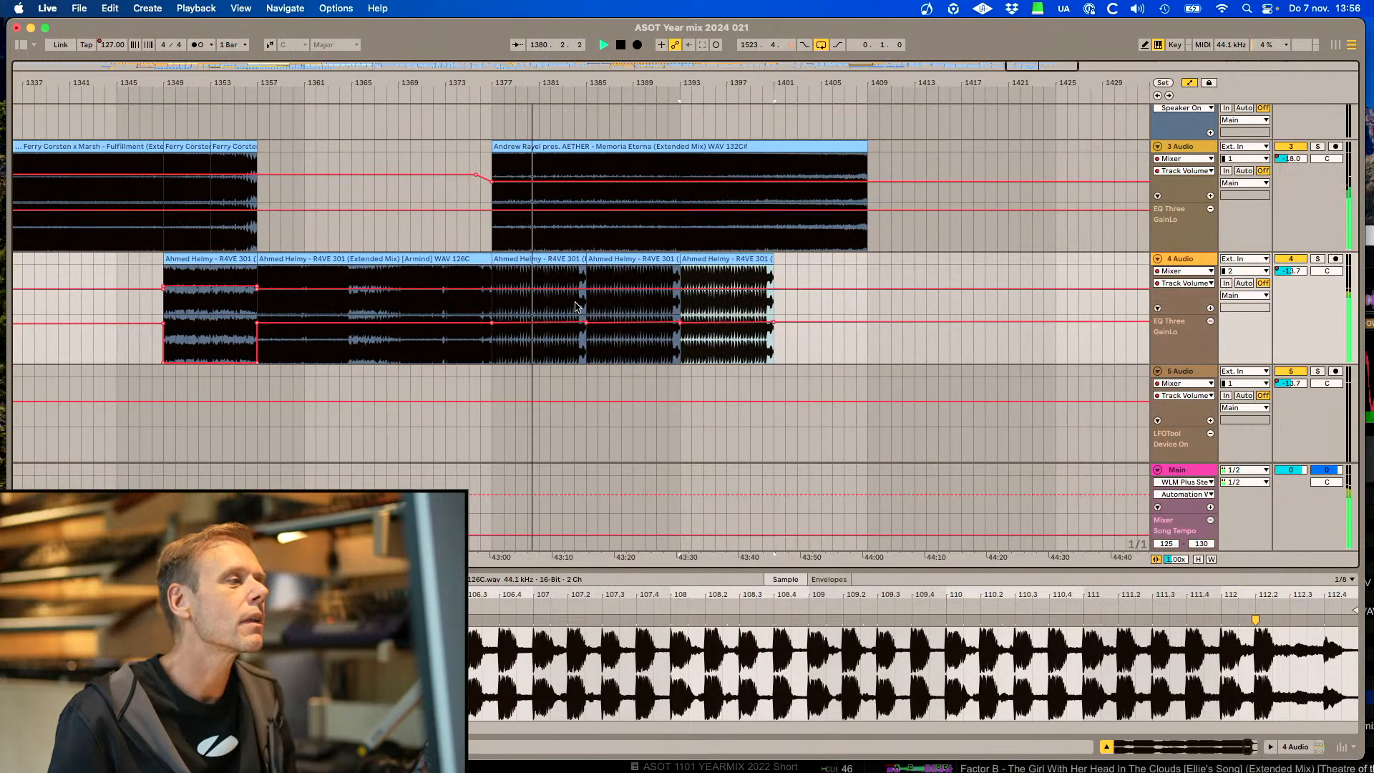
Shorten the last Matt Fax - Raven clip so that it ends at bar 1377
scroll(576, 304, down, 5)
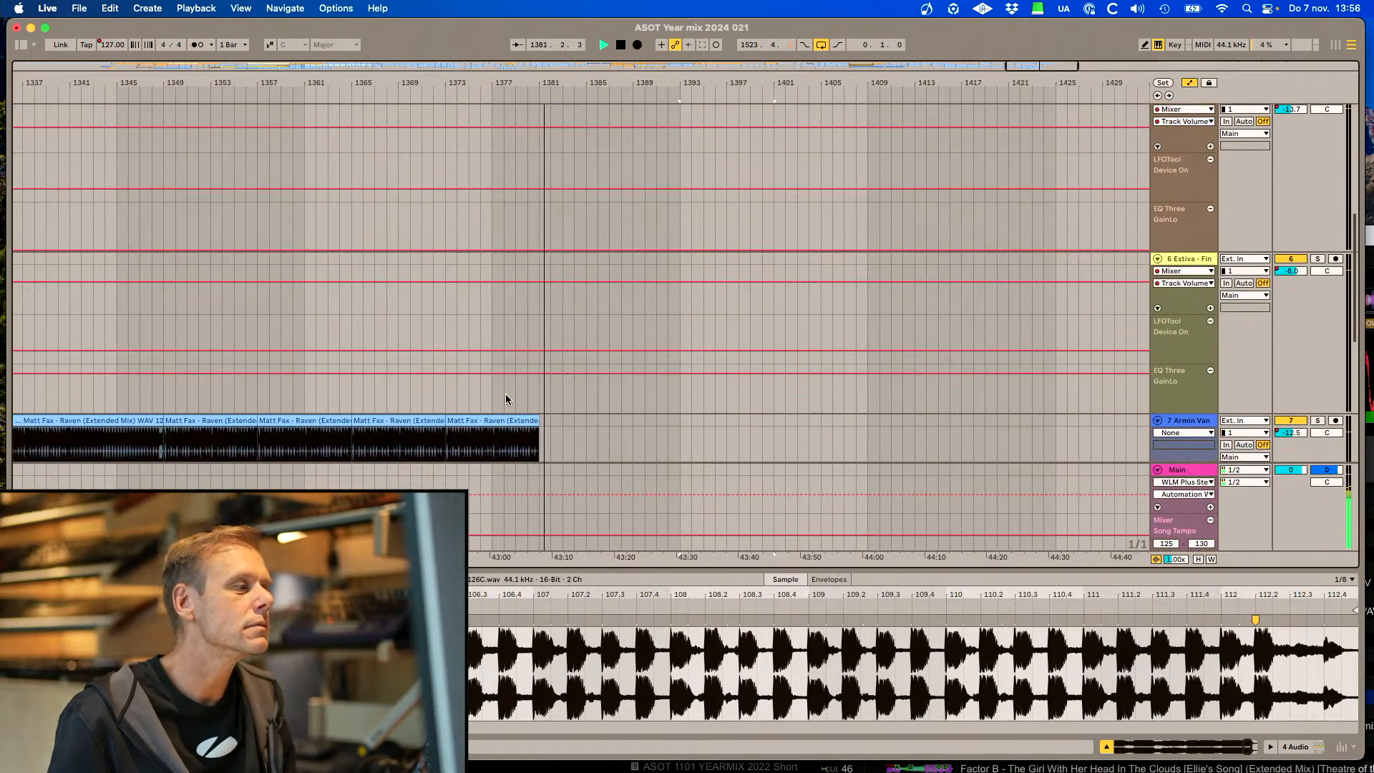
drag(538, 424, 491, 424)
scroll(602, 233, up, 8)
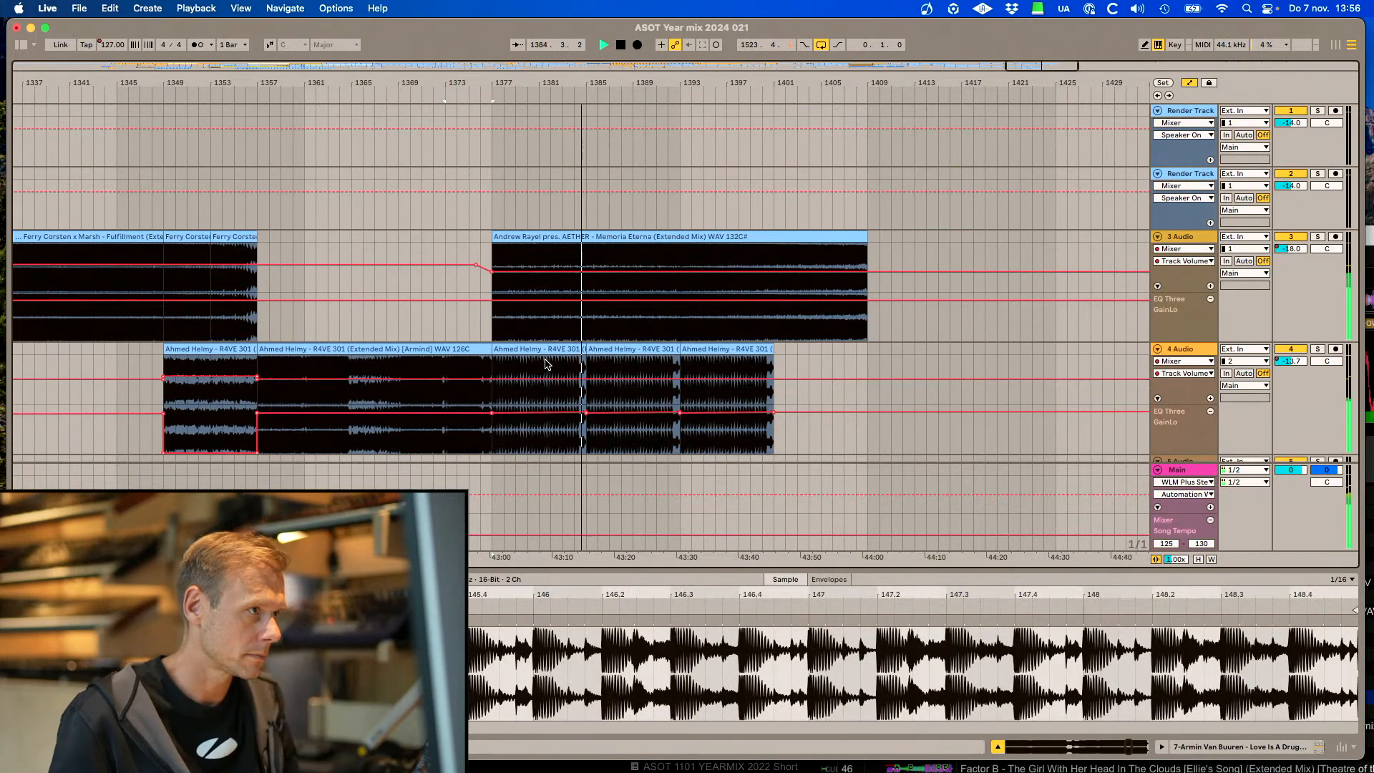
Raise 3 Audio's Track Volume to -16.0 dB from bar 1377 and cut GainLo to minimum on the R4VE 301 clip from bar 1393 to 1401
scroll(566, 312, down, 1)
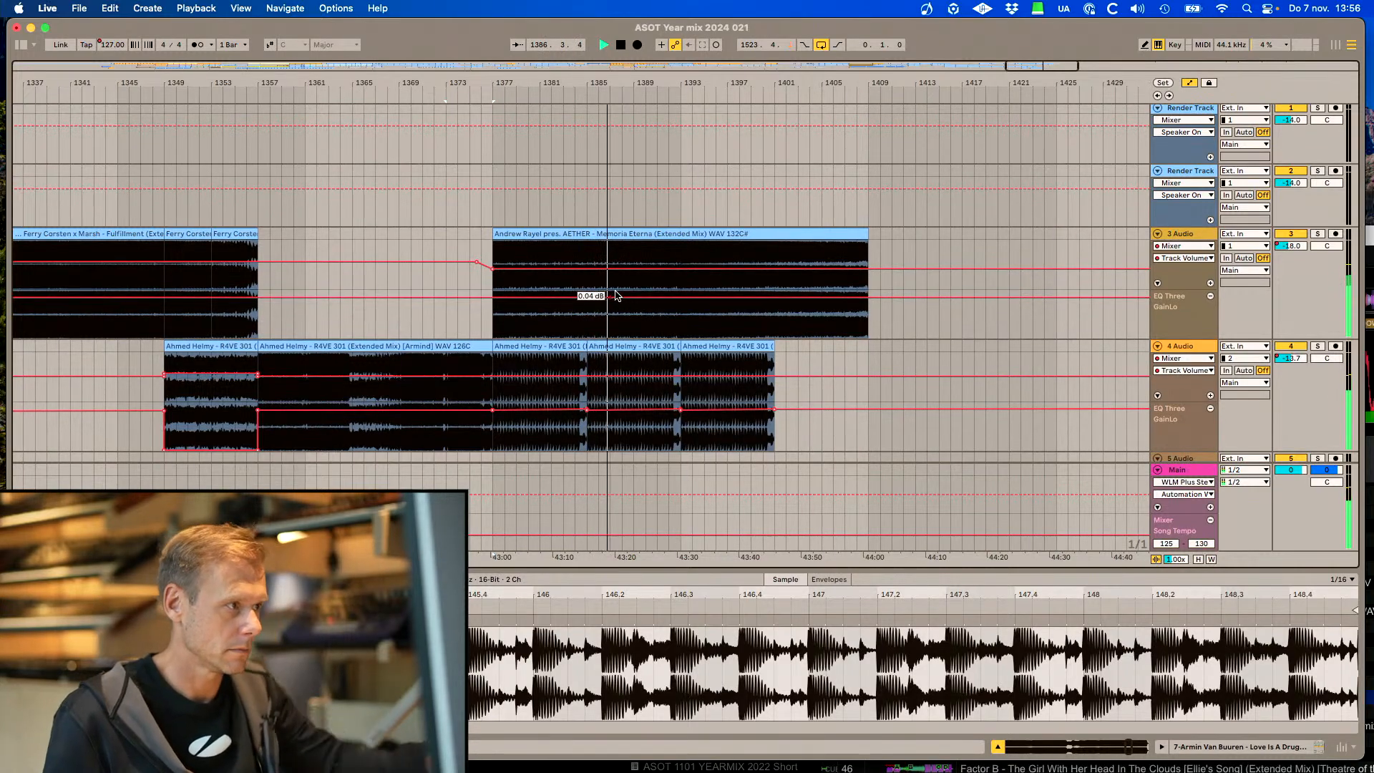
drag(566, 284, 571, 277)
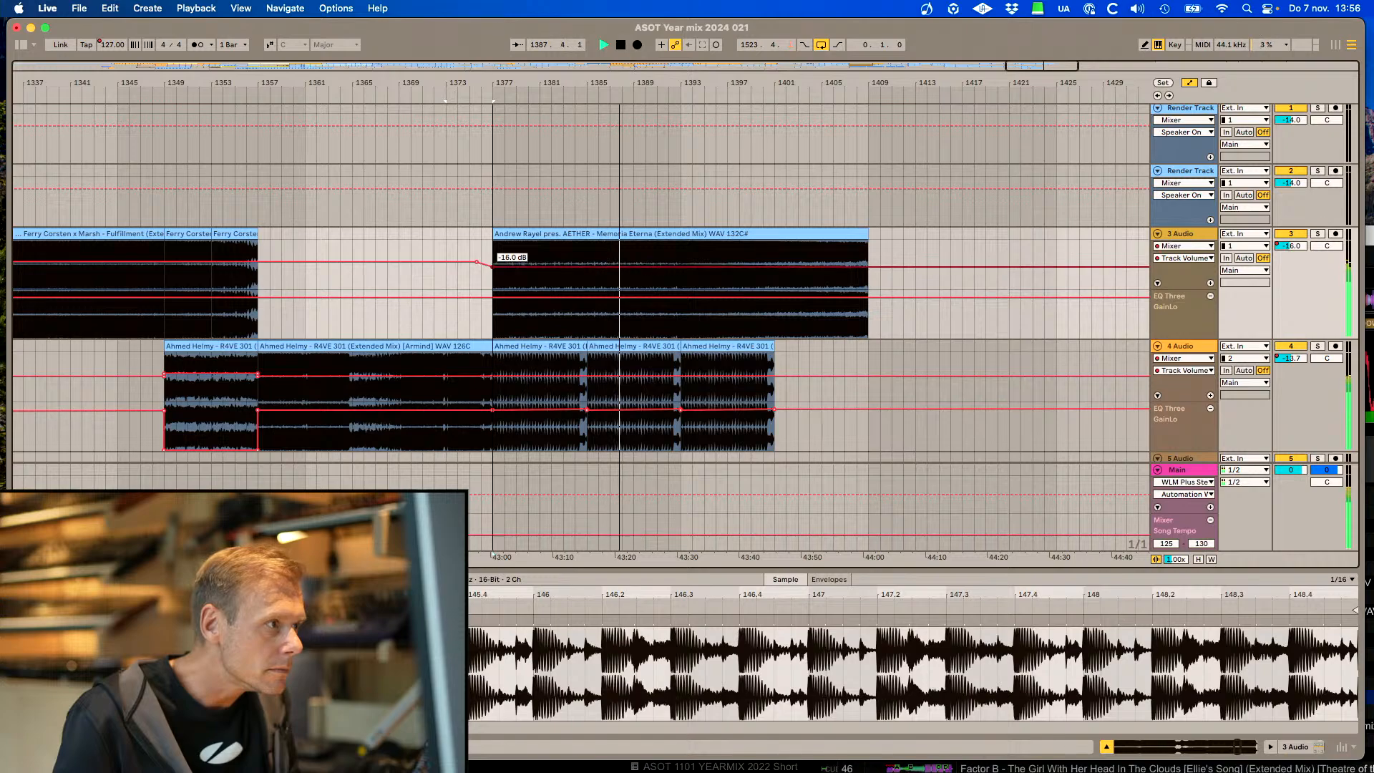
click(680, 246)
click(721, 425)
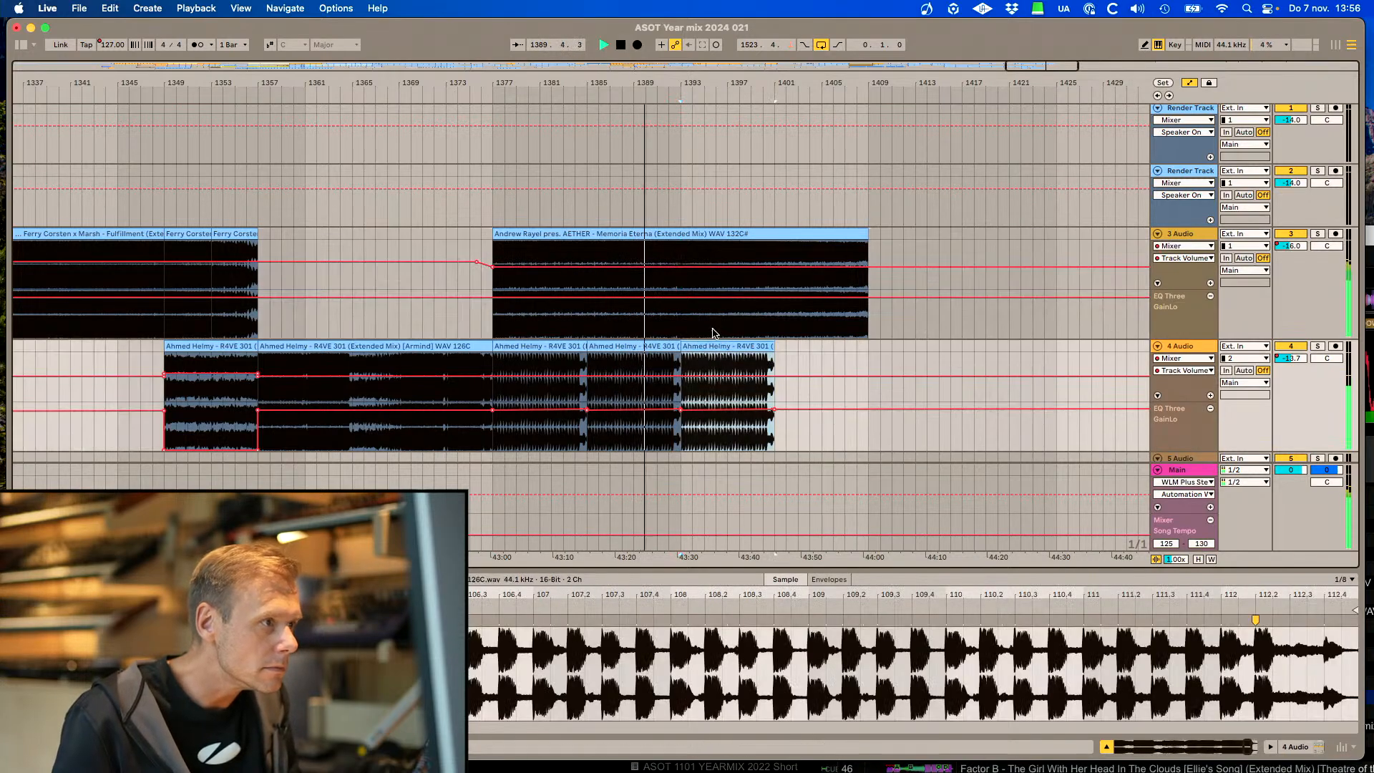
drag(687, 410, 687, 451)
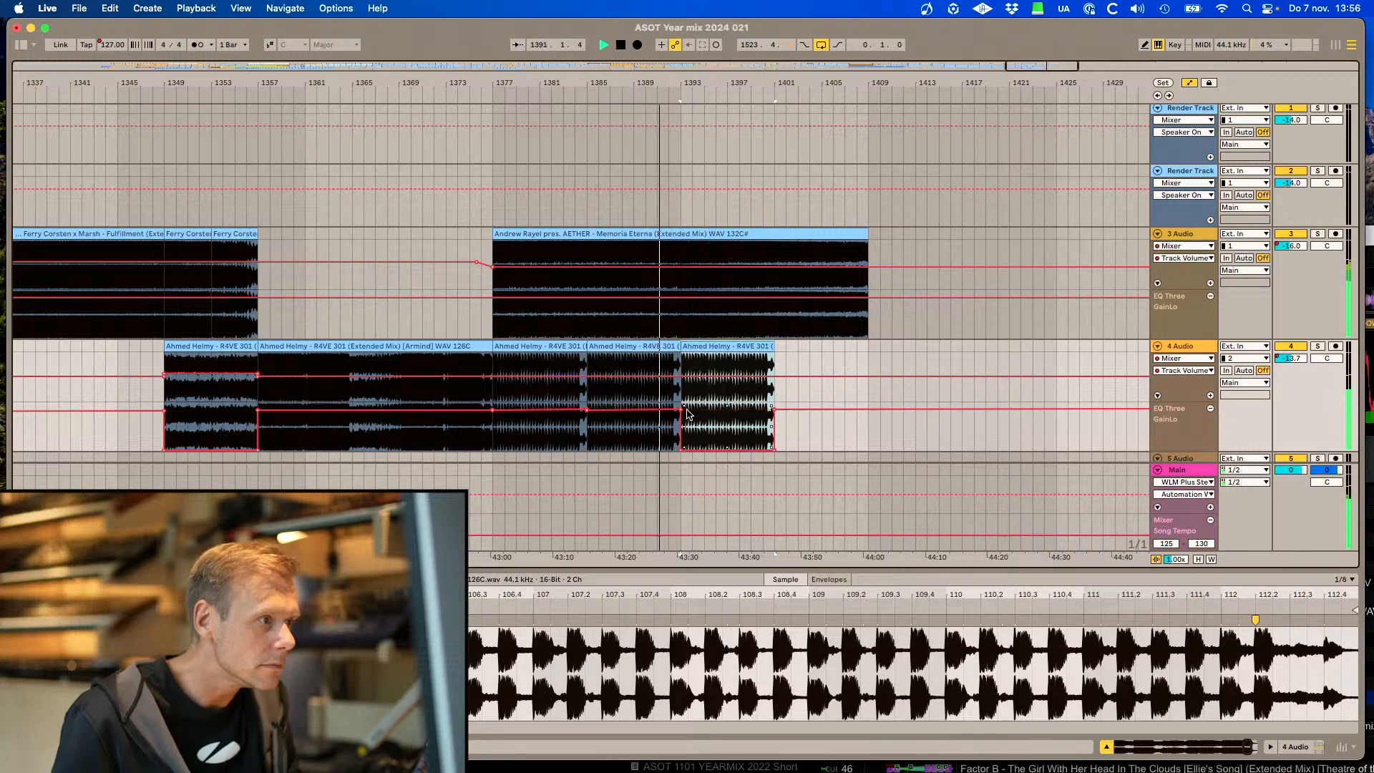
Extend the Memoria Eterna clip, split it at bar 1409, move the ending to bar 1393 and play from bar 1391
click(685, 249)
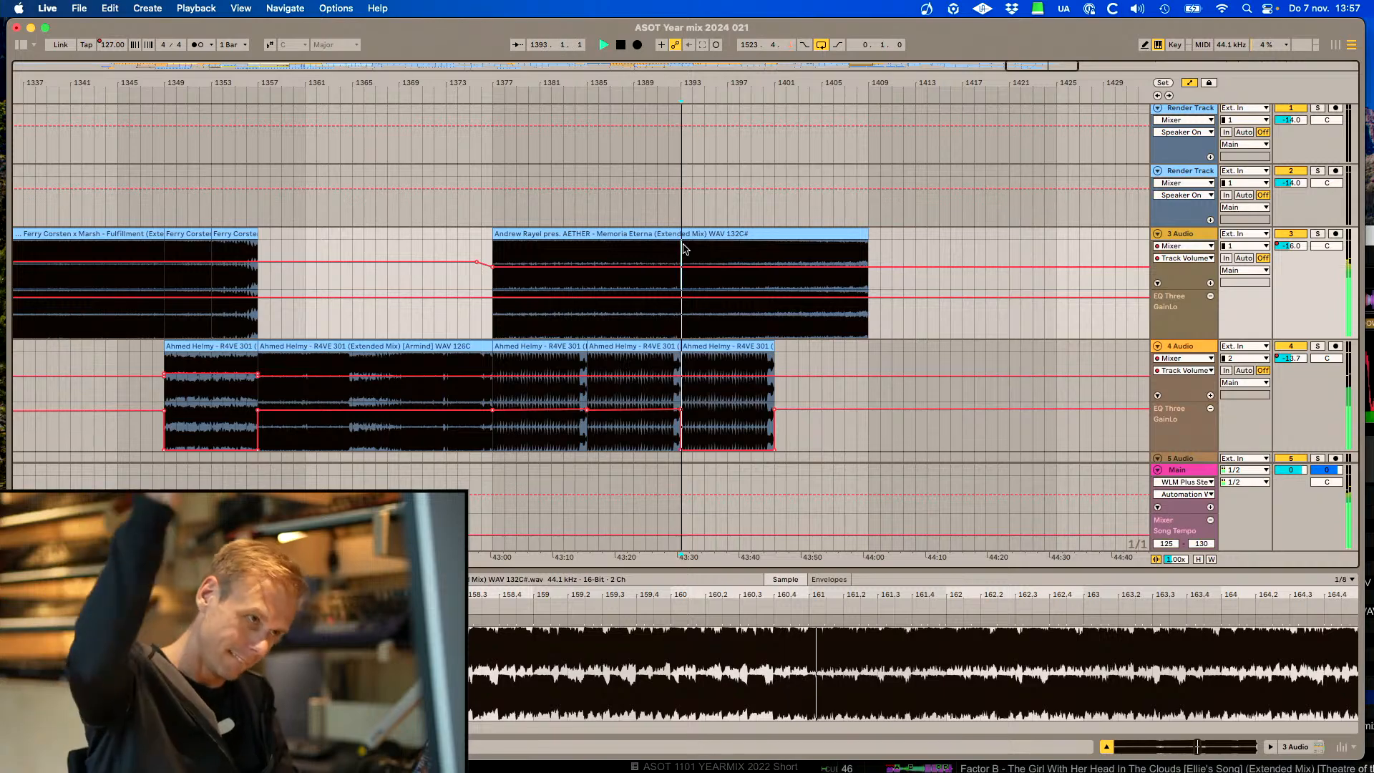
drag(860, 236, 1148, 236)
click(857, 249)
key(super+e)
mouse_move(877, 235)
mouse_down()
mouse_move(705, 248)
mouse_move(698, 236)
mouse_up()
click(648, 246)
key(space)
key(space)
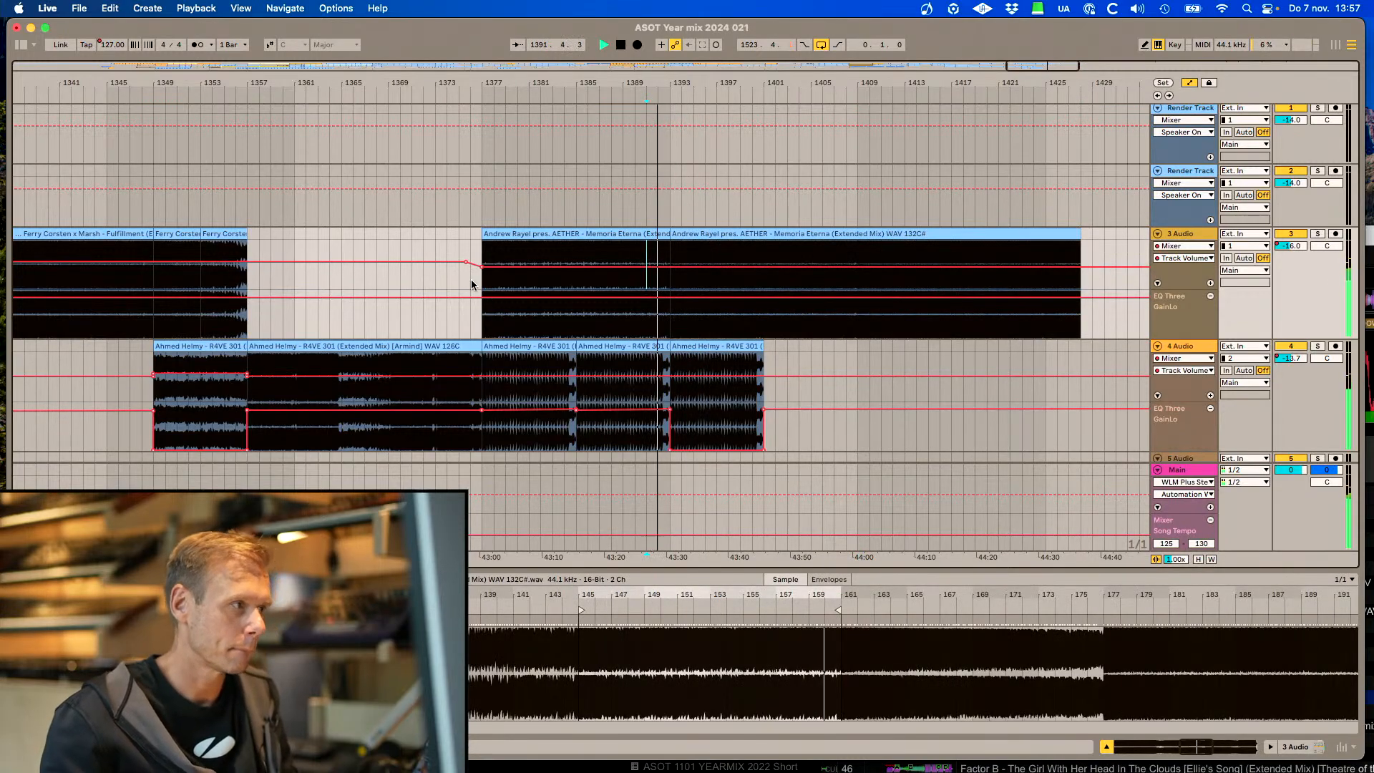
Duplicate the eight-bar R4VE 301 clip at bar 1393, then duplicate the resulting pair to fill up to bar 1425
scroll(474, 280, down, 1)
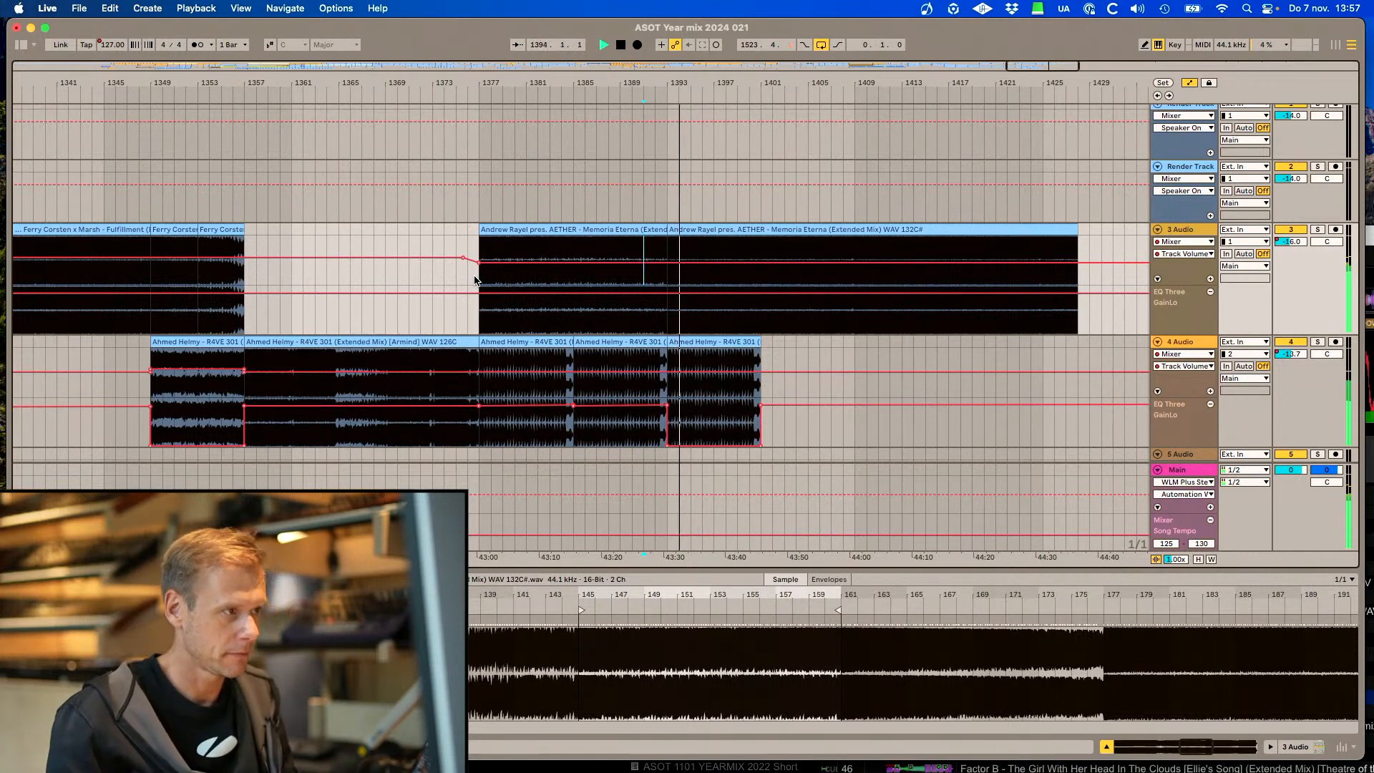
click(696, 342)
key(super+d)
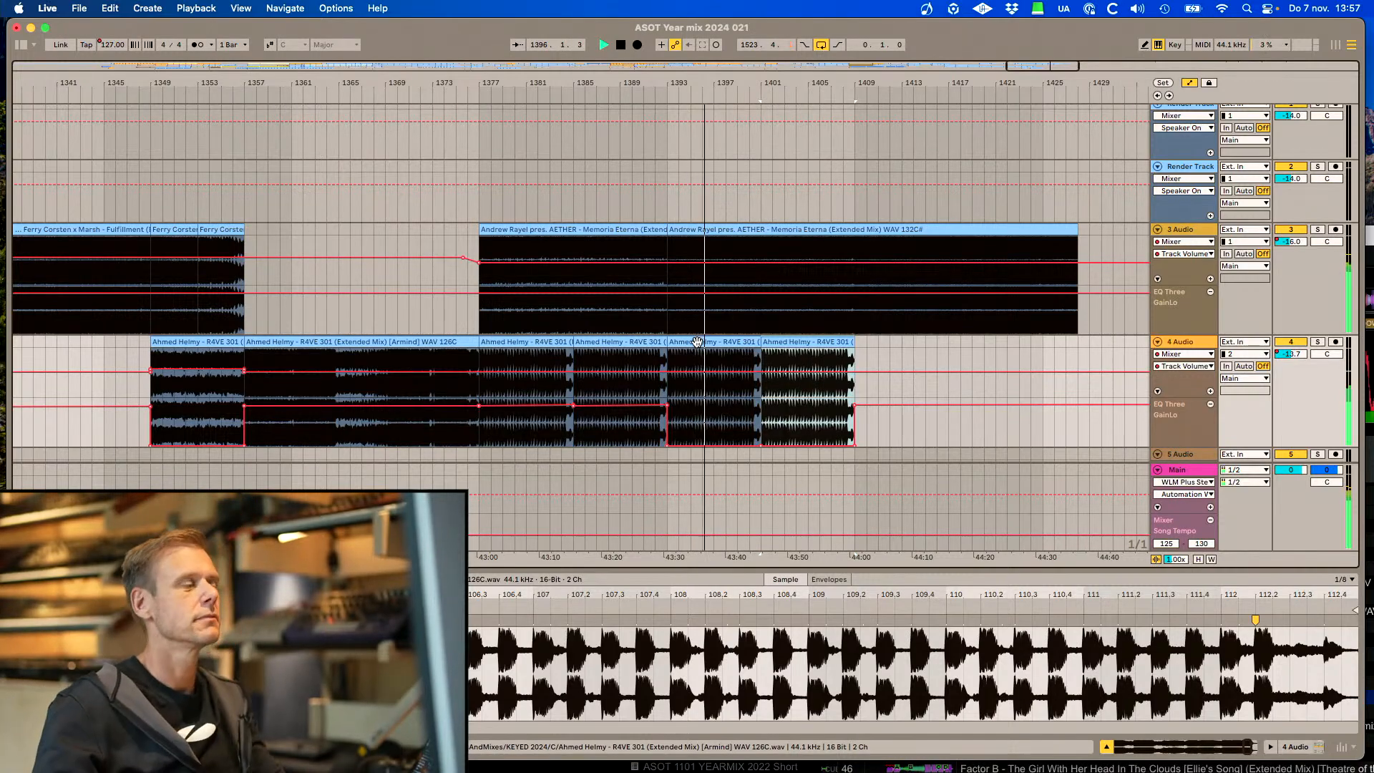
click(468, 233)
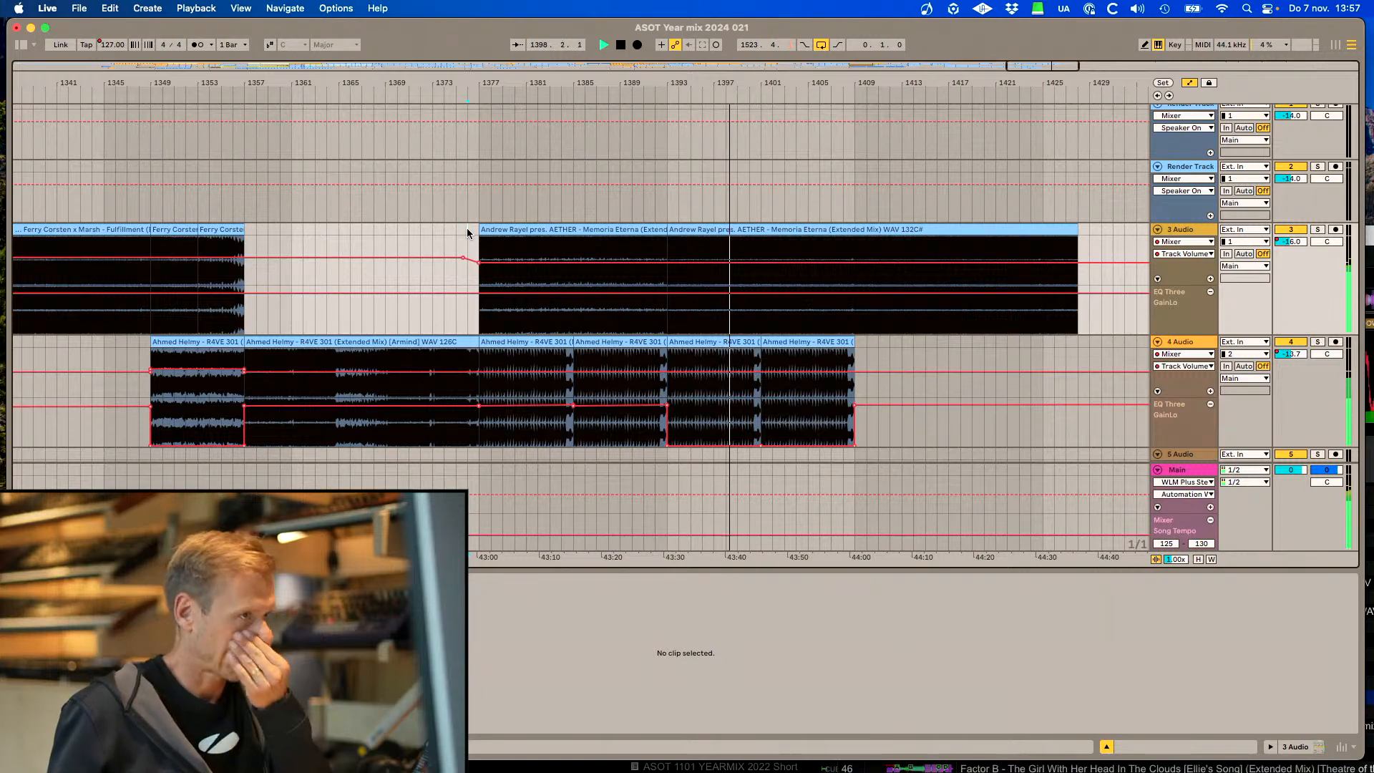
click(709, 339)
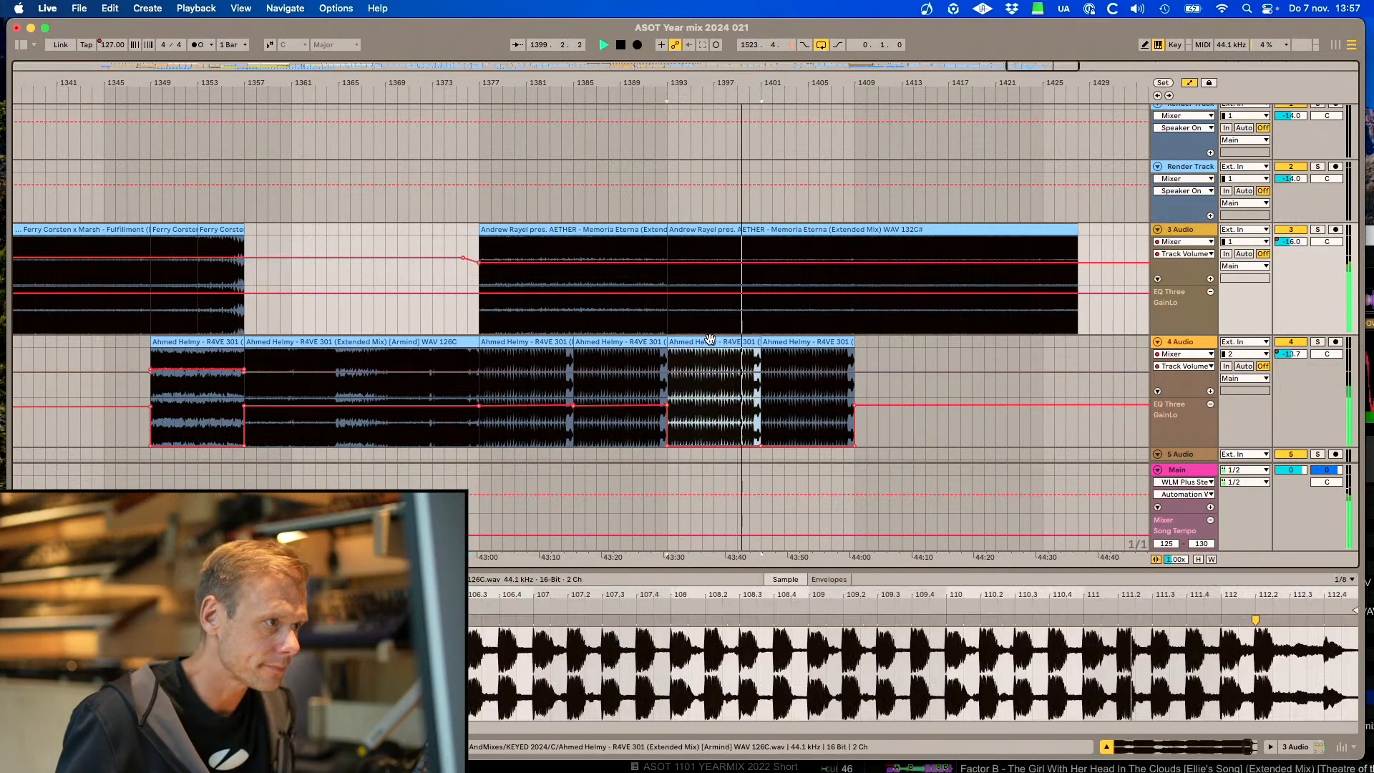
shift+click(787, 341)
key(super+d)
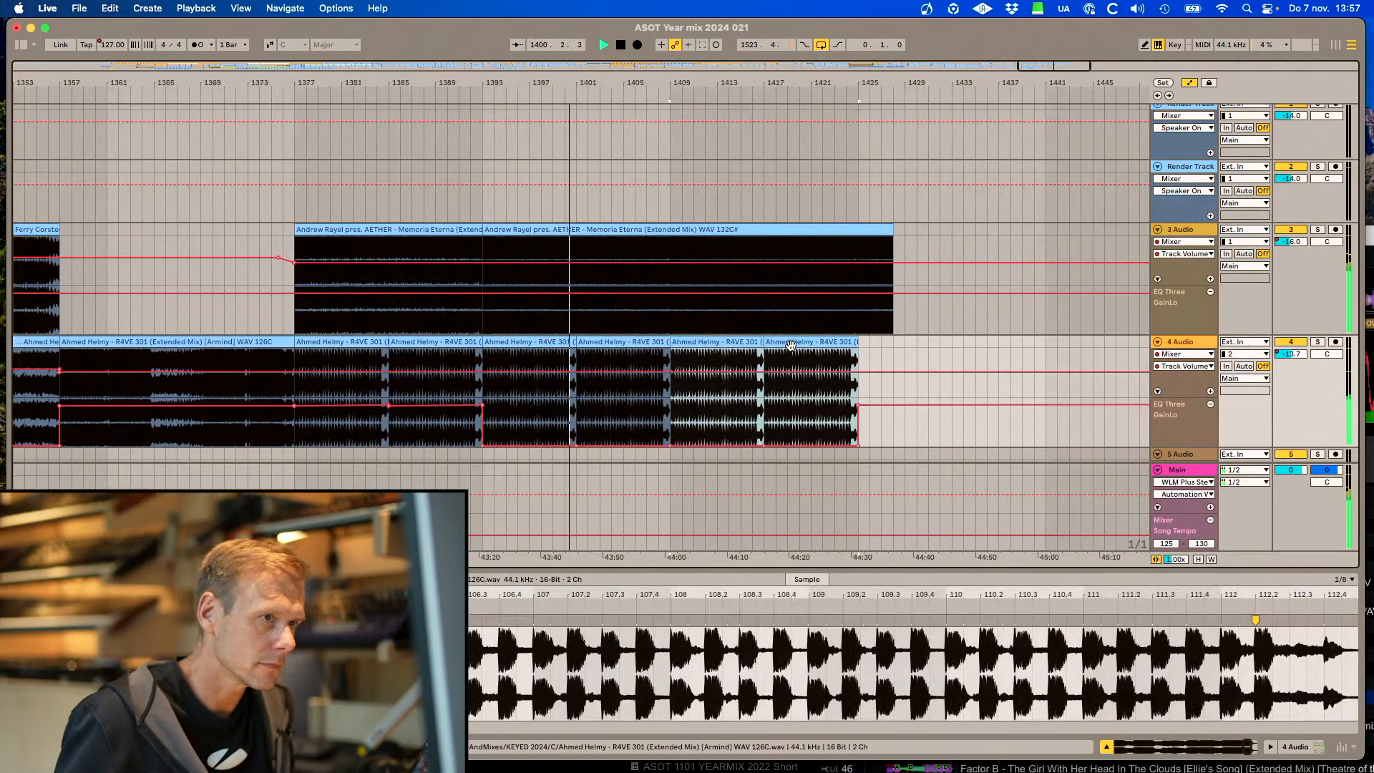
Extend the last Memoria Eterna clip on 3 Audio to the track's ending and split it at bar 1457
drag(892, 229, 1148, 228)
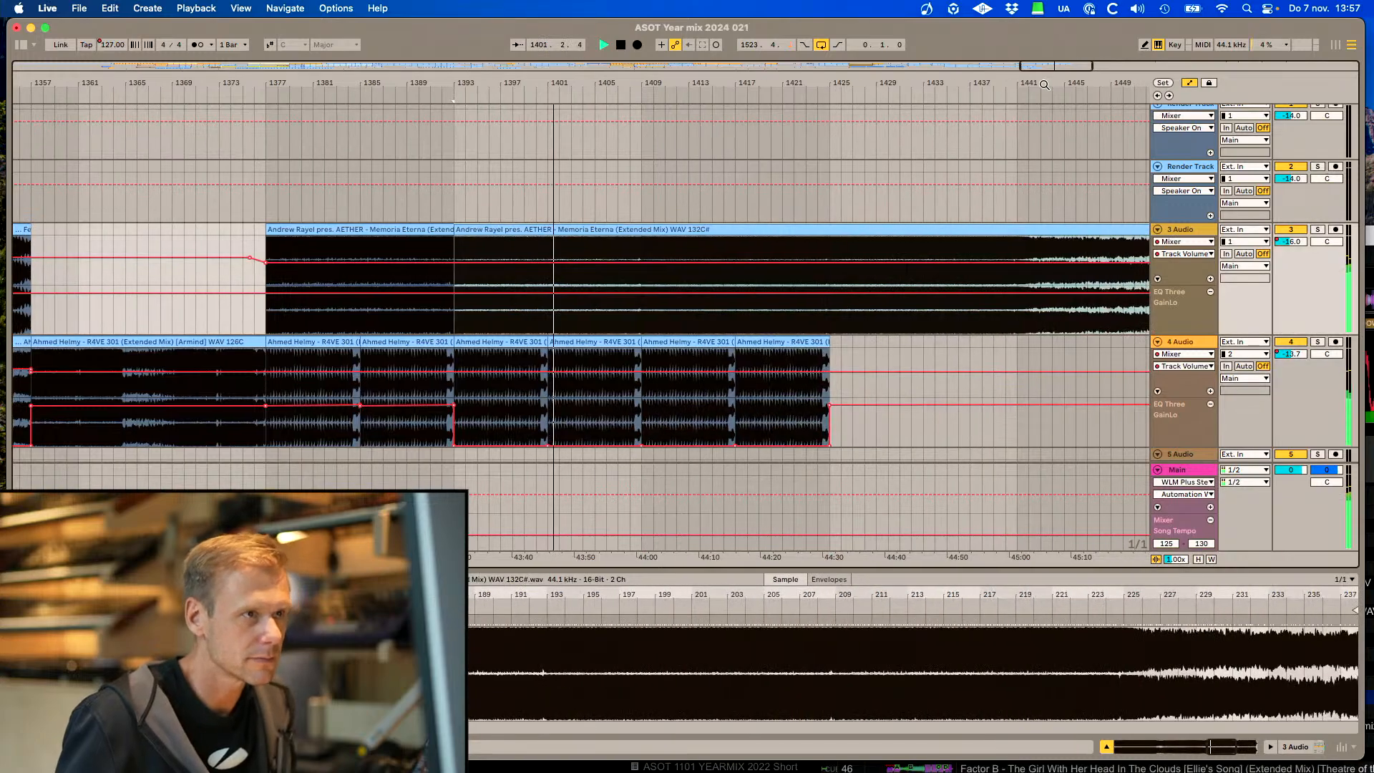
drag(1044, 85, 930, 47)
drag(1004, 229, 1089, 231)
click(1014, 244)
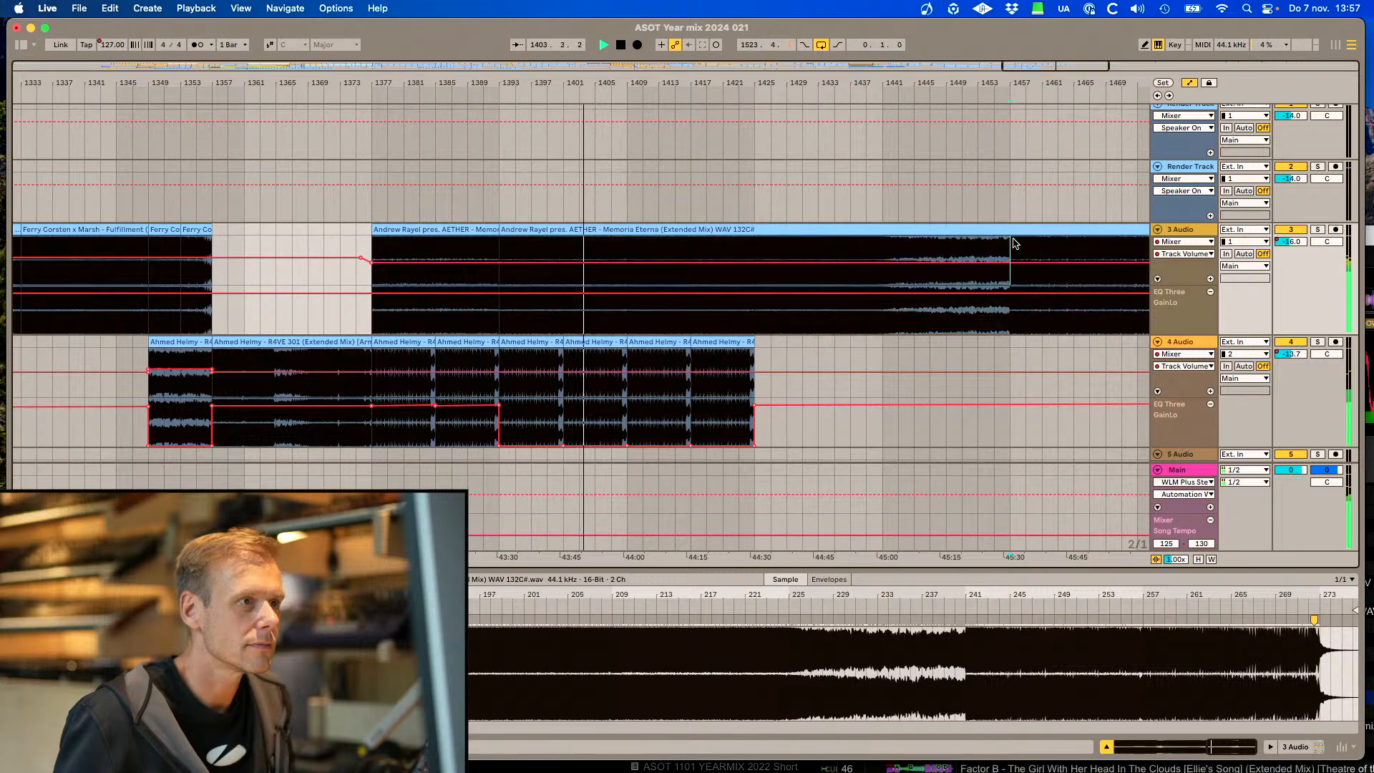
key(super+e)
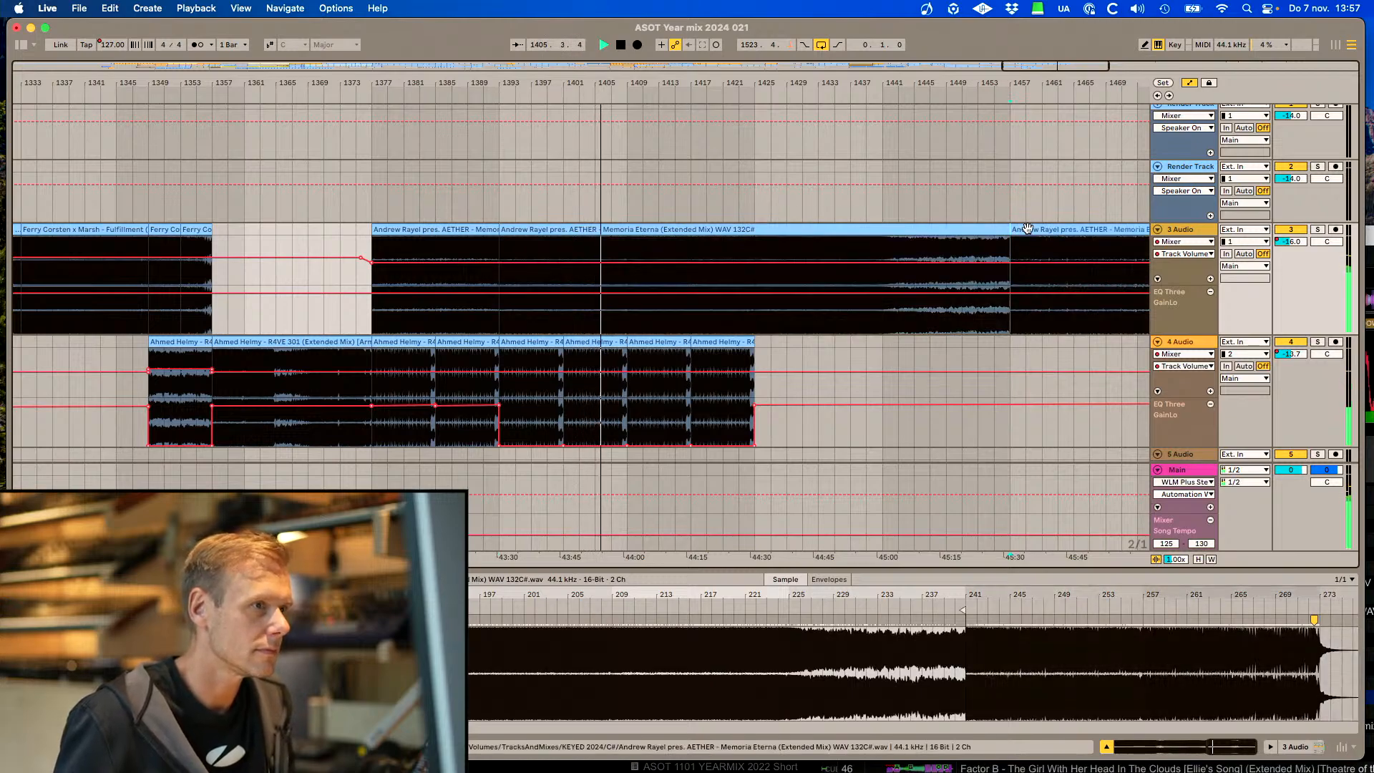
Split Memoria Eterna at bar 1425 and move the two following sections sixteen bars earlier, to bars 1409 and 1441
click(757, 239)
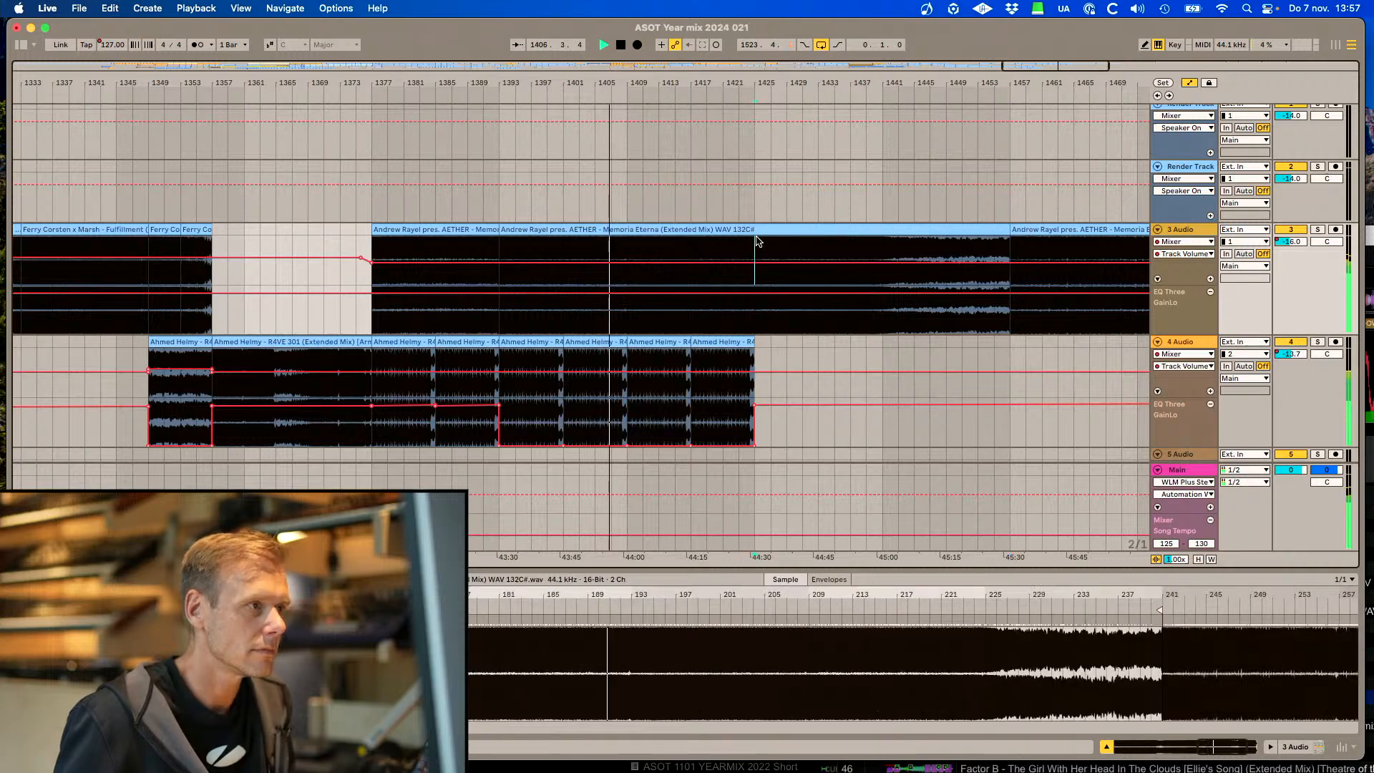
key(super+e)
drag(919, 228, 787, 232)
drag(1043, 226, 932, 235)
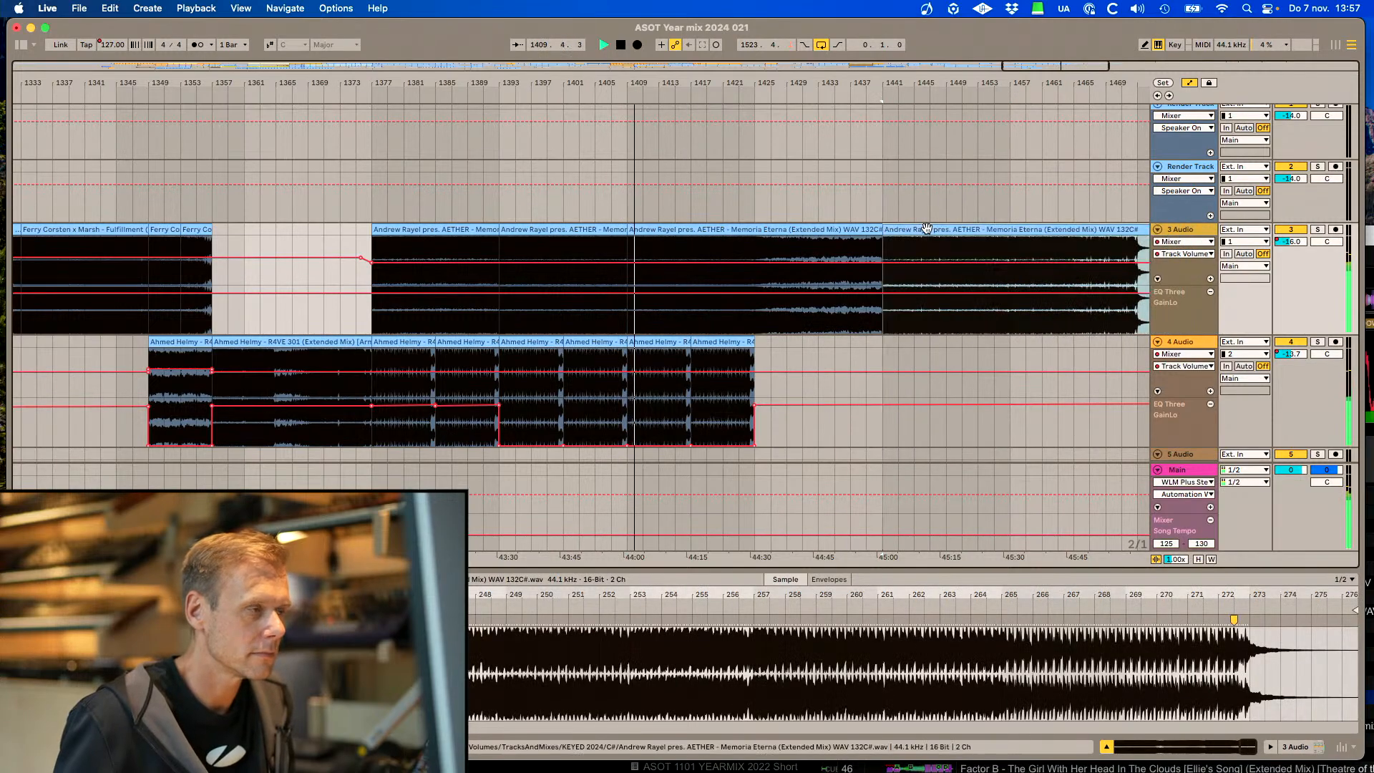
Duplicate the last sixteen bars of R4VE 301 up to bar 1441 and move Memoria Eterna's final section to bar 1425
click(701, 345)
shift+click(674, 343)
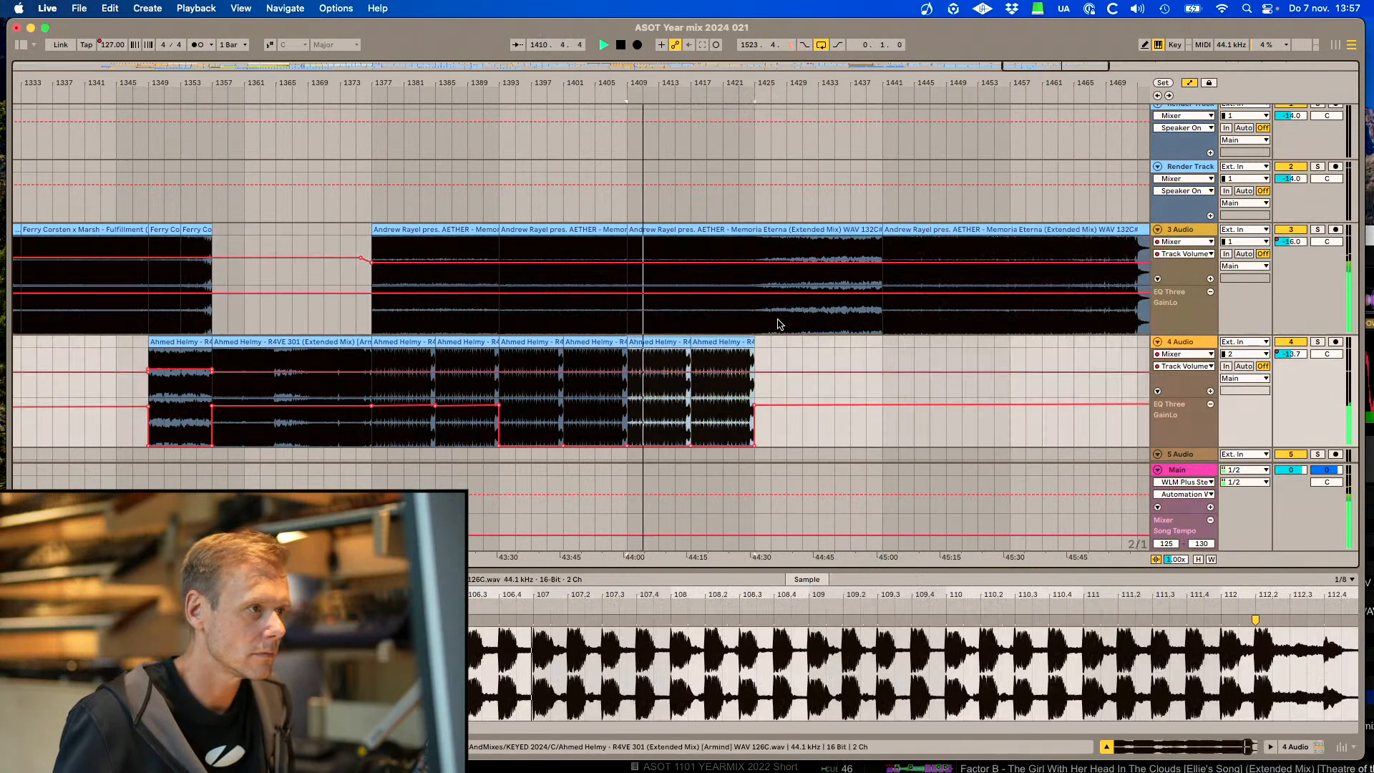
key(super+d)
drag(899, 230, 769, 238)
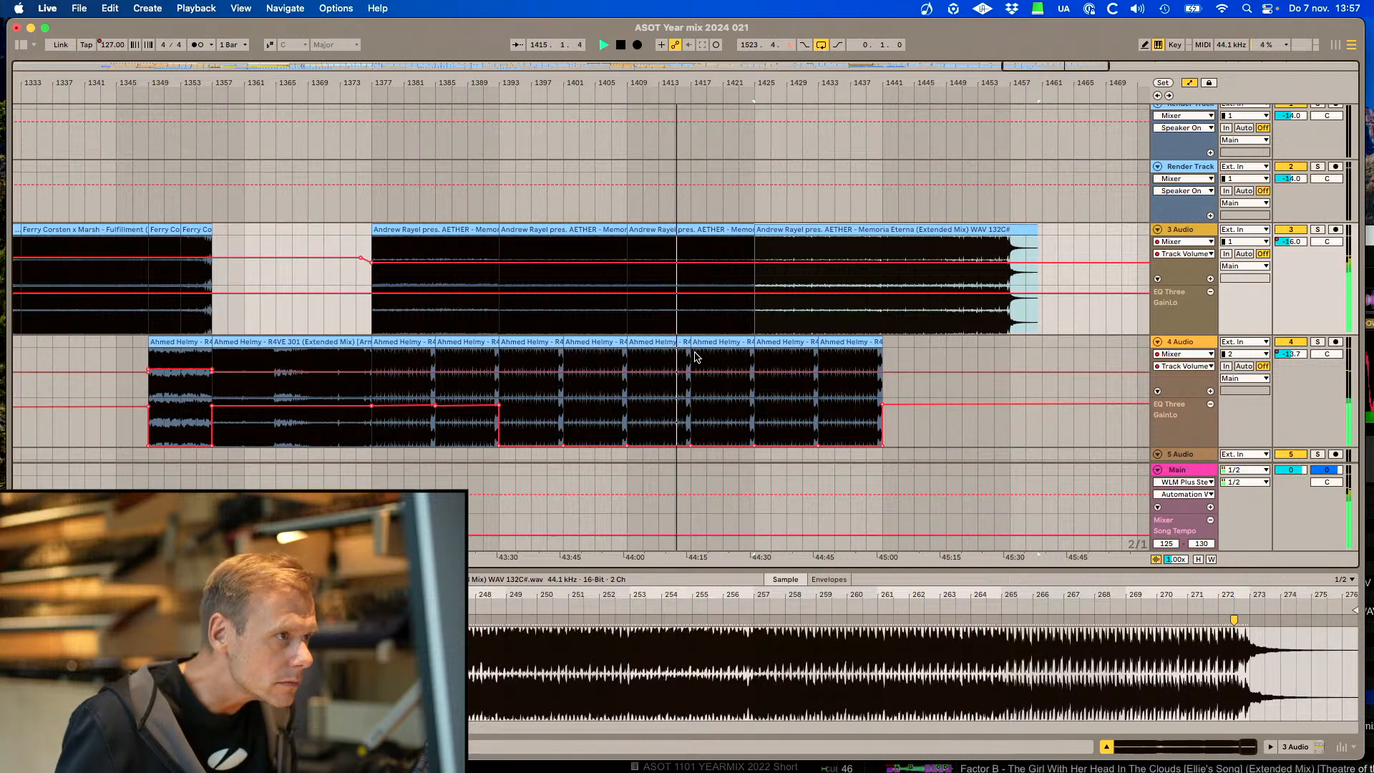
scroll(696, 357, right, 5)
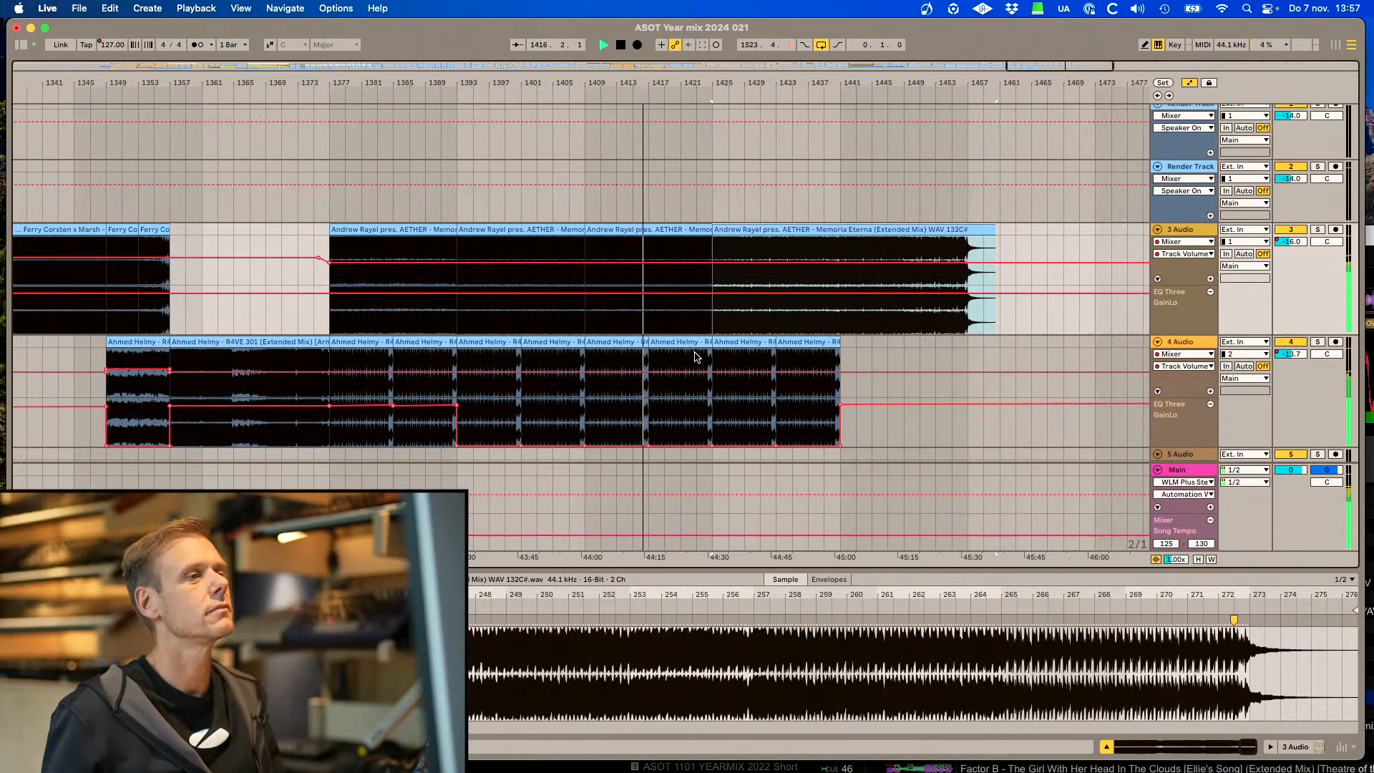
Delete all leftover Memoria Eterna clips from the first Render Track
drag(607, 82, 607, 28)
scroll(1028, 207, up, 1)
drag(738, 110, 1149, 128)
click(1100, 130)
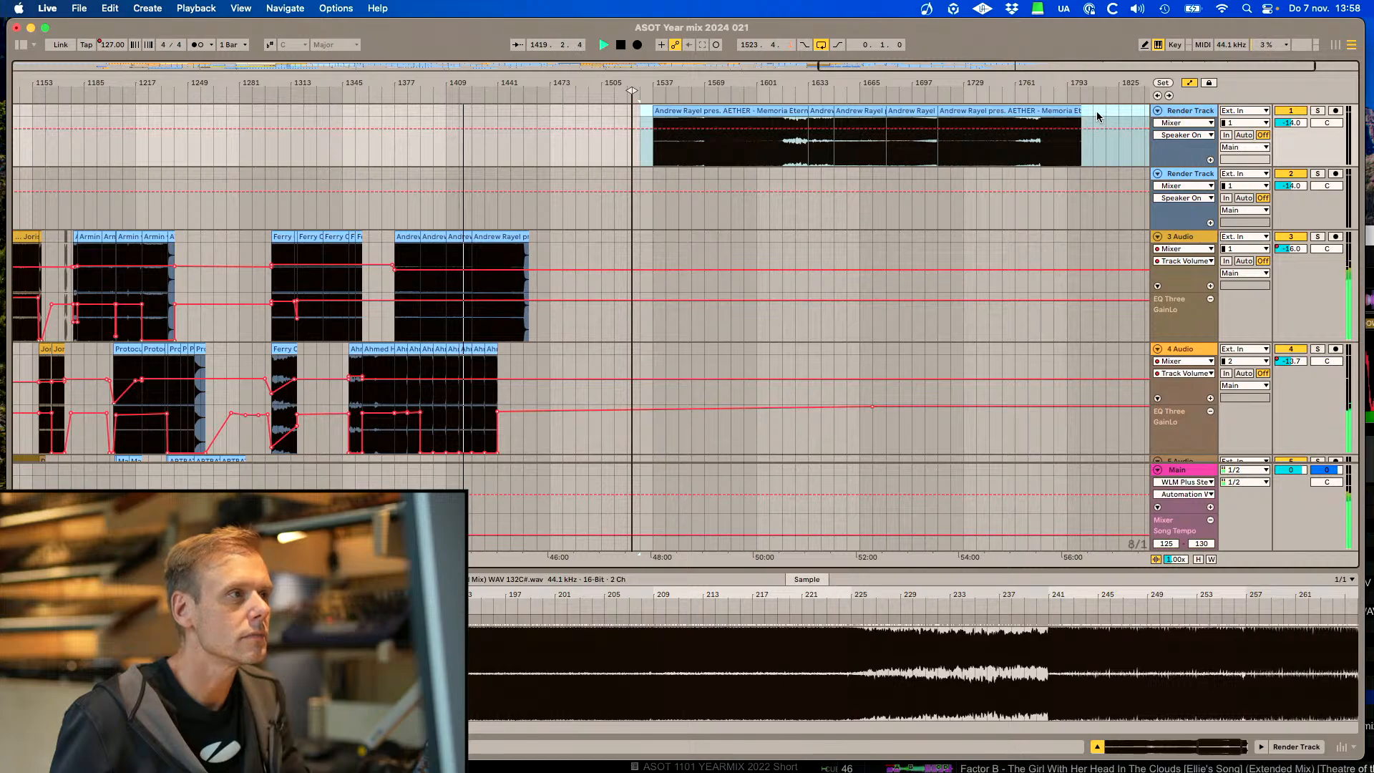
key(Delete)
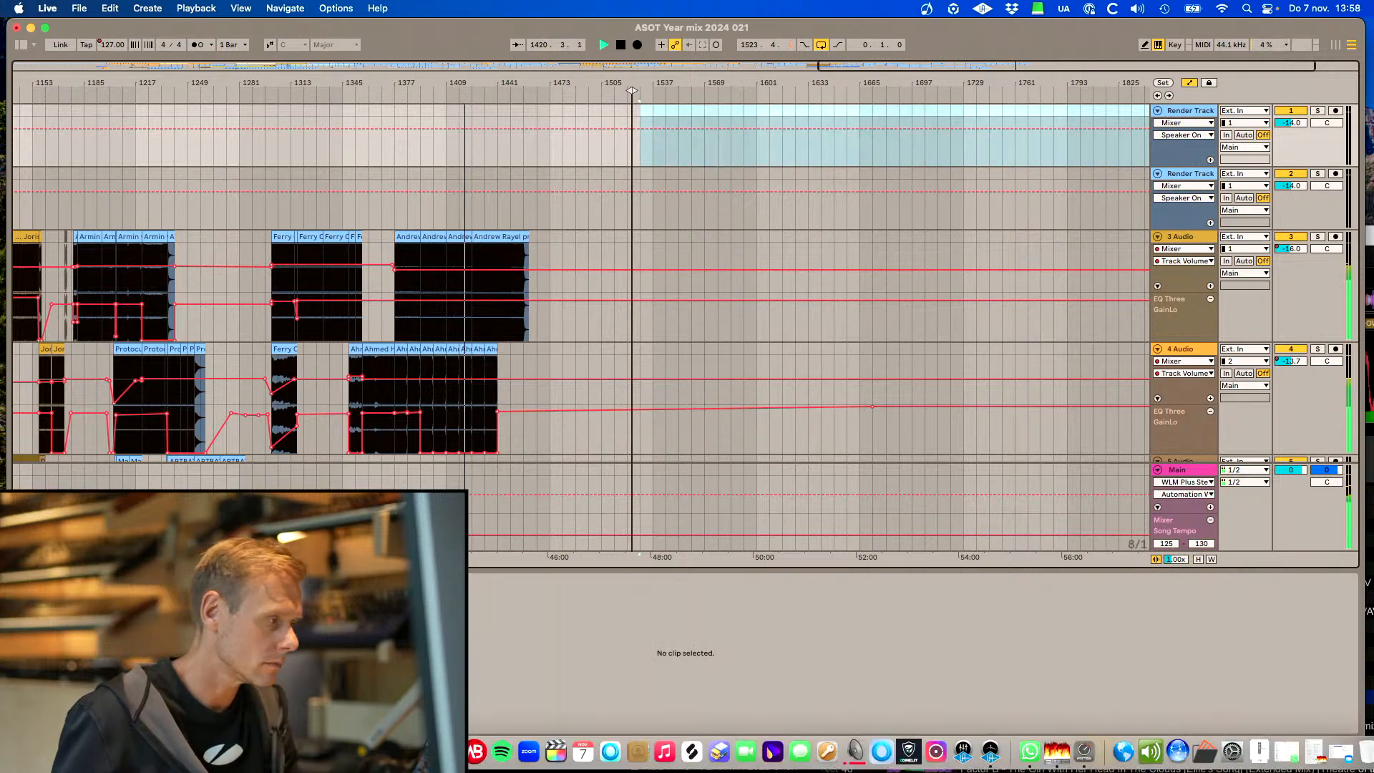
Switch to rekordbox and bring Krevix & Hadriani - Your Life from ASOT YEARMIX 2024 v3 onto the first Render Track at bar 1569
click(448, 752)
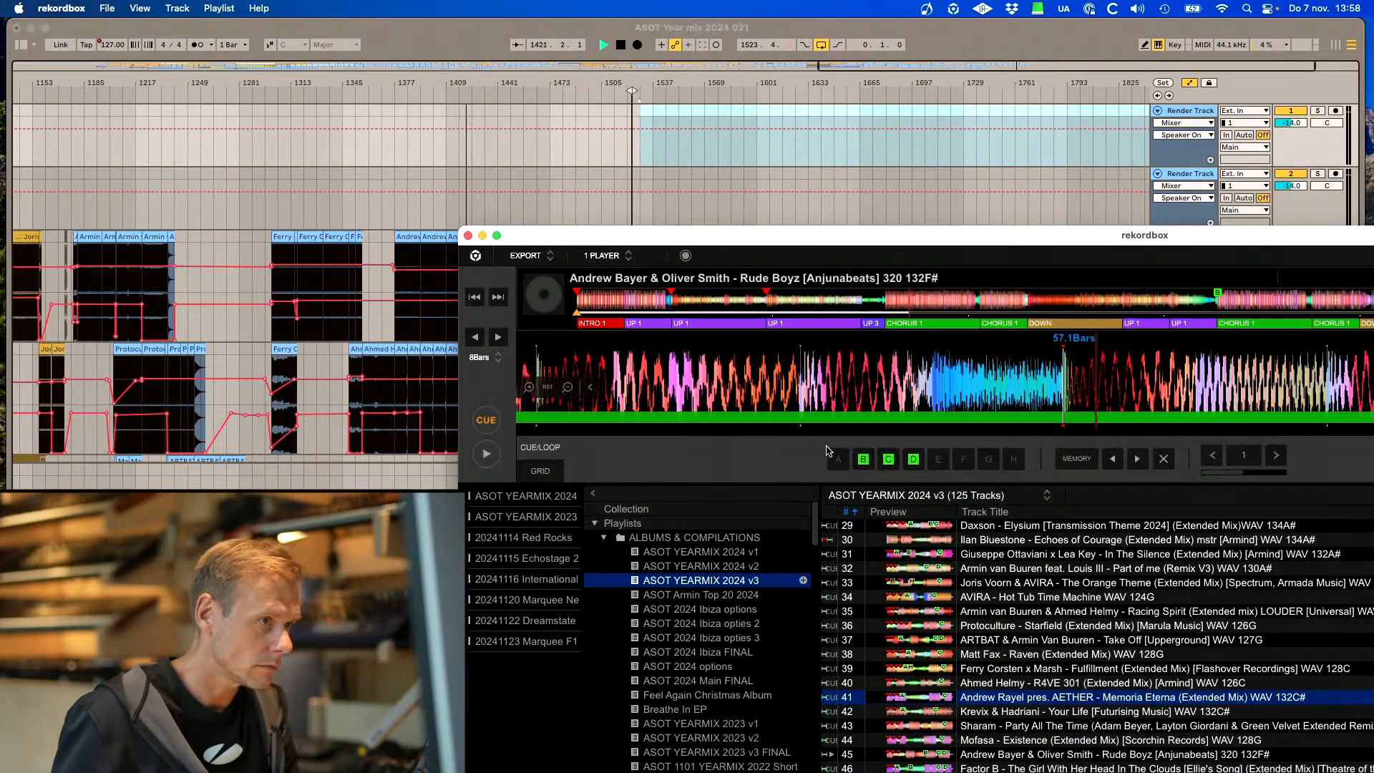
click(1069, 714)
drag(1069, 714, 673, 118)
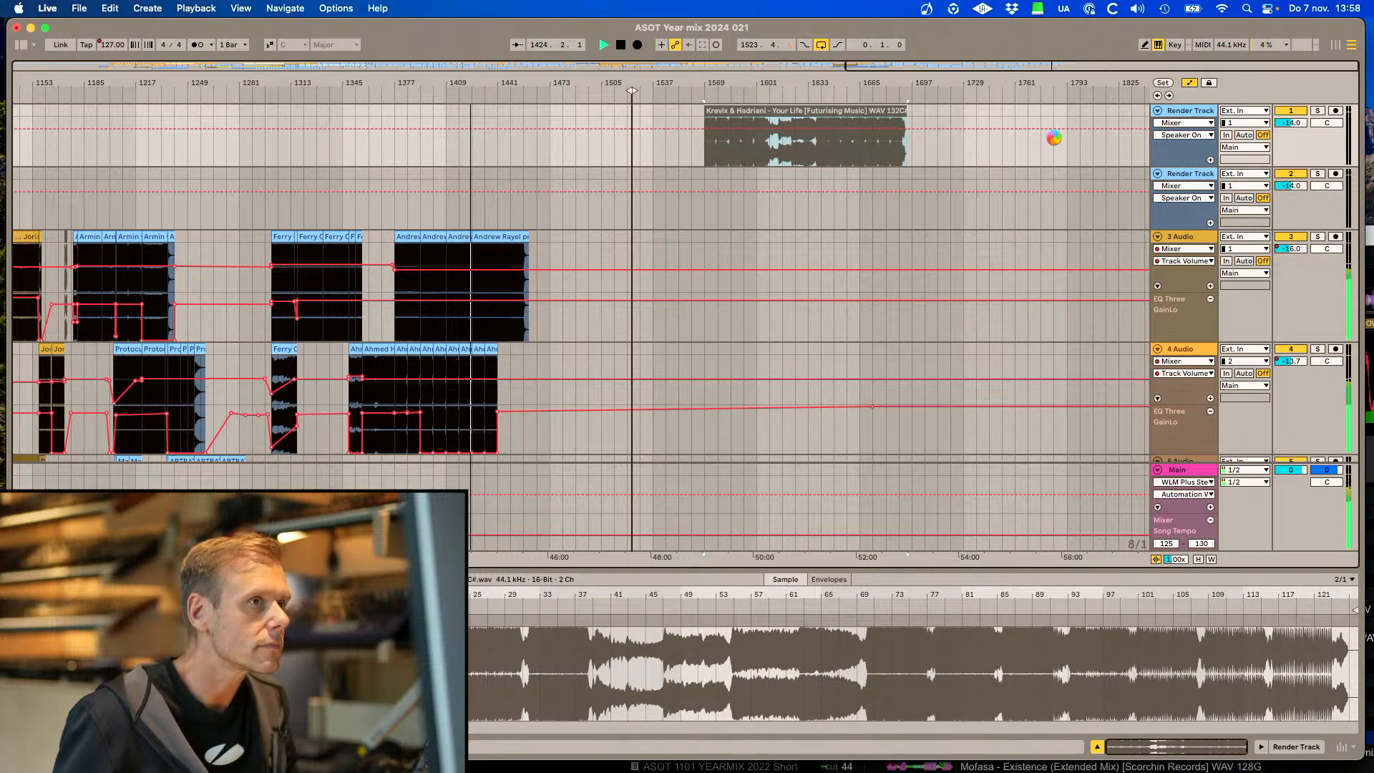
drag(1053, 67, 1054, 137)
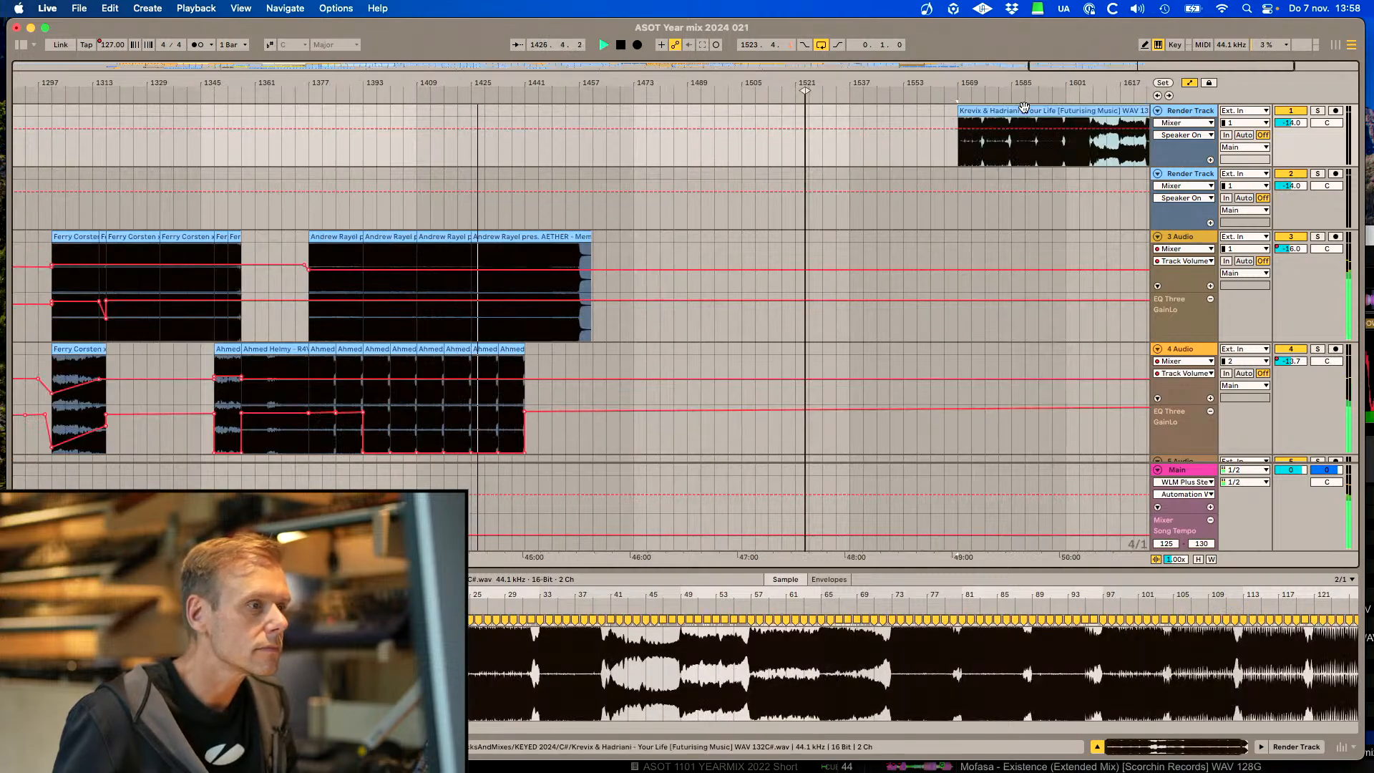
Stop playback, redo the warping of the Your Life clip and align the transient at 127.4 with a warp marker
key(space)
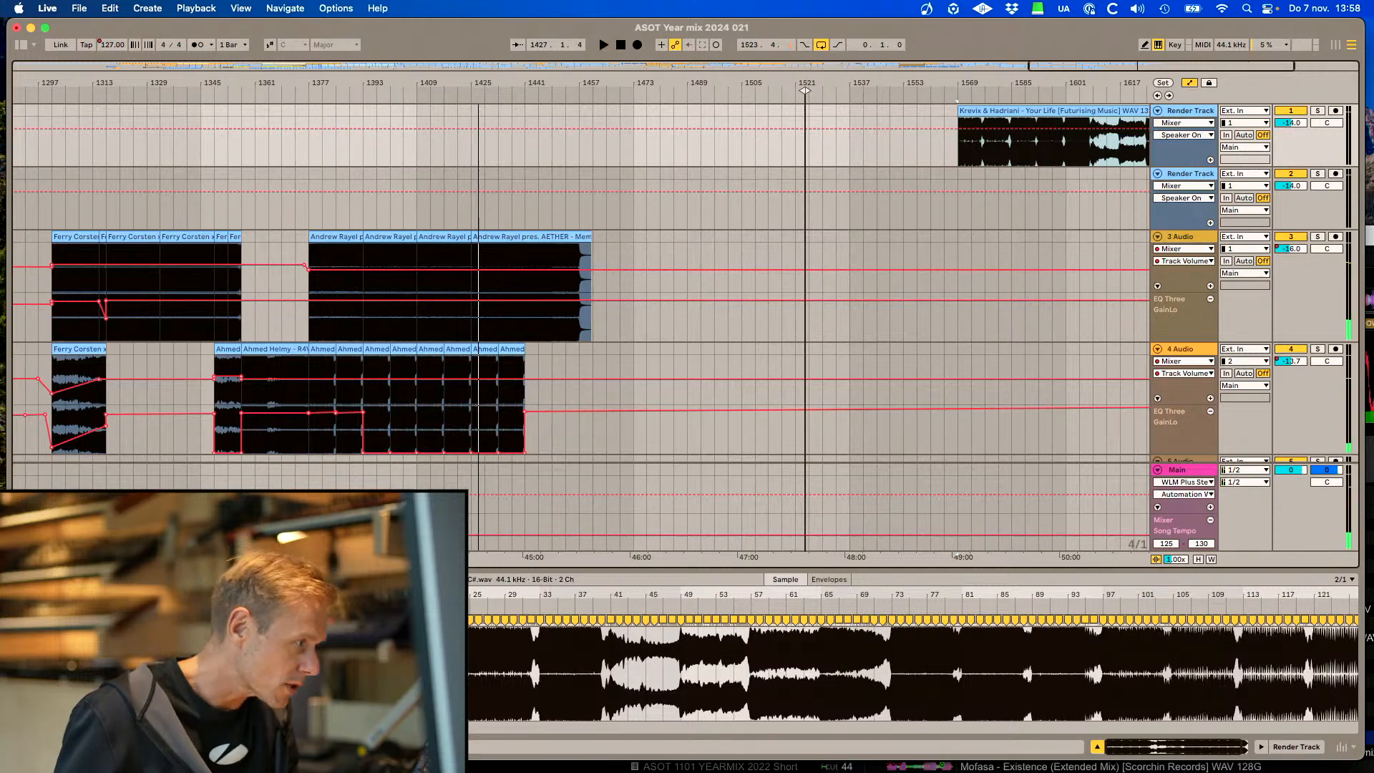
click(154, 595)
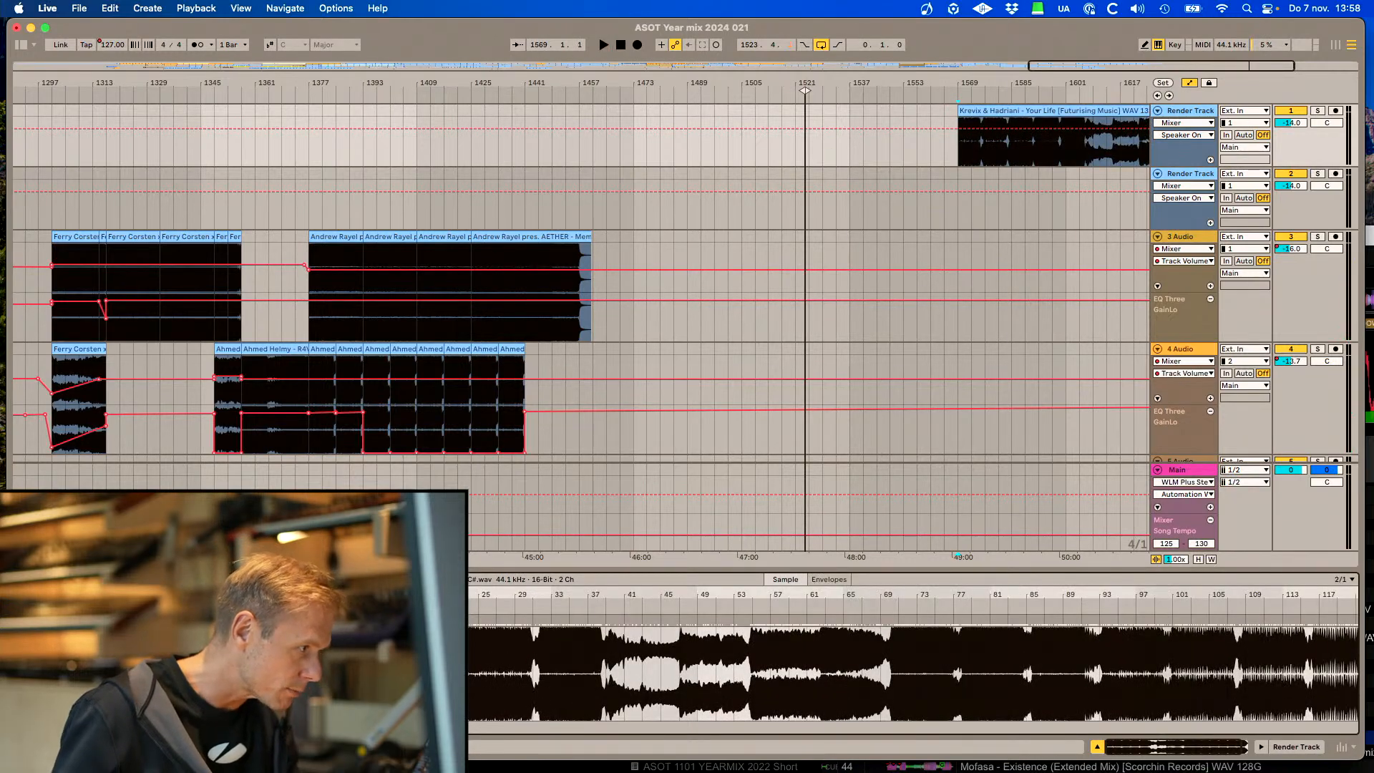
key(Return)
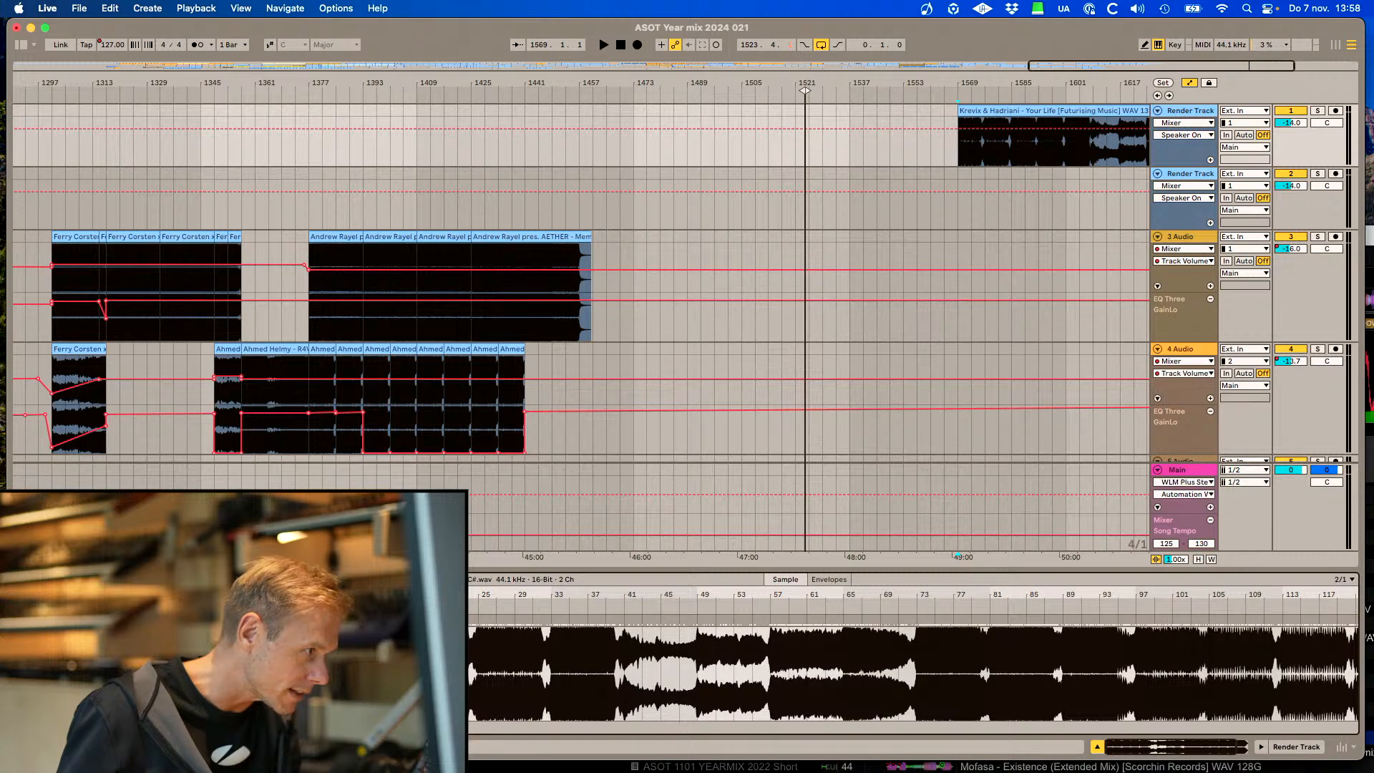
scroll(267, 595, up, 15)
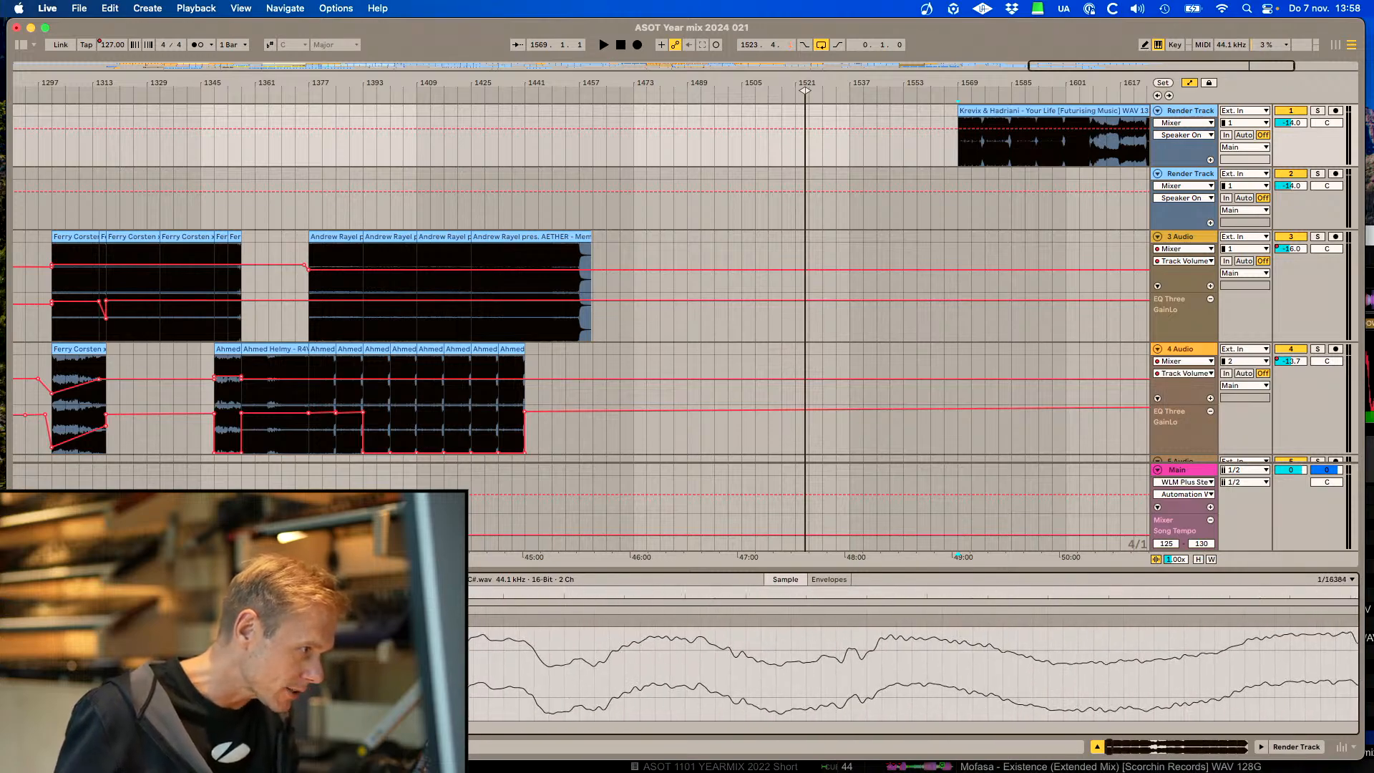
scroll(266, 595, down, 15)
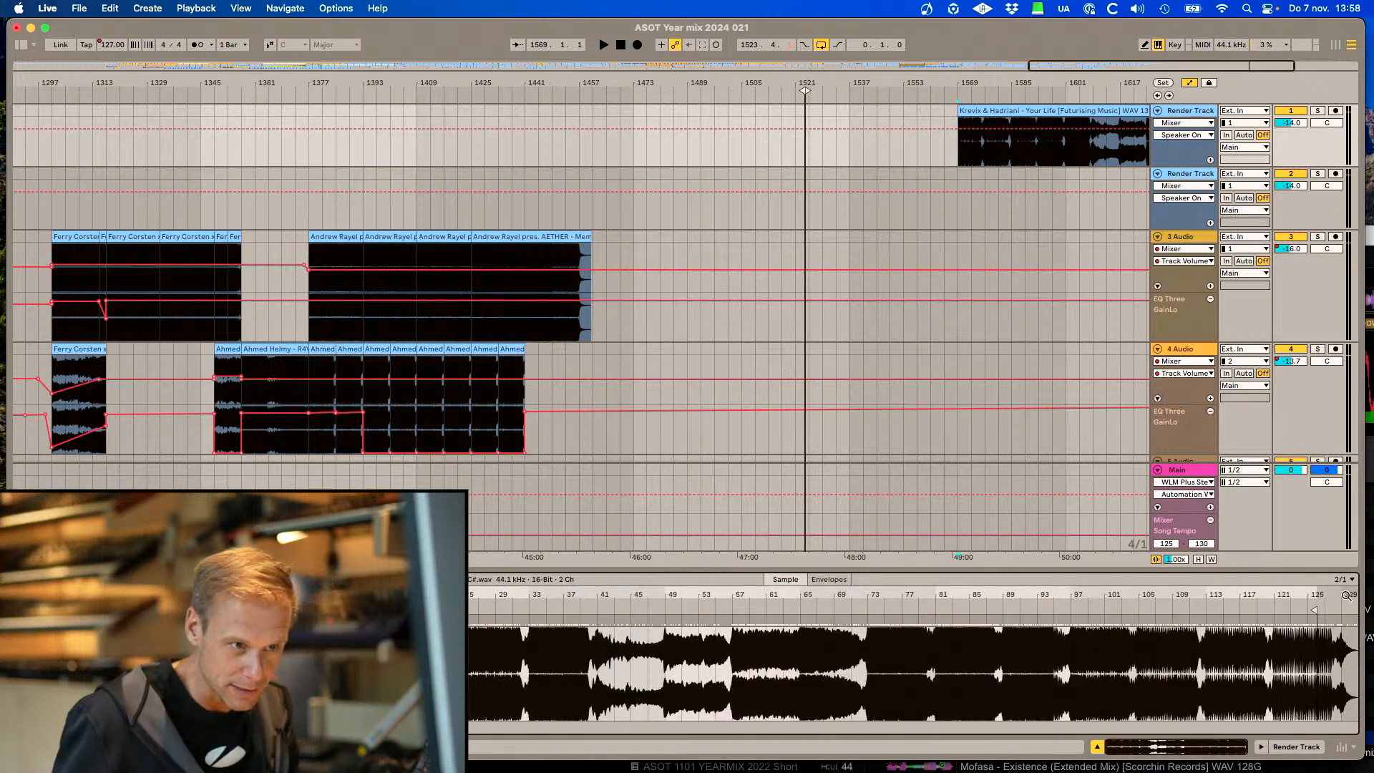
drag(1346, 595, 1276, 626)
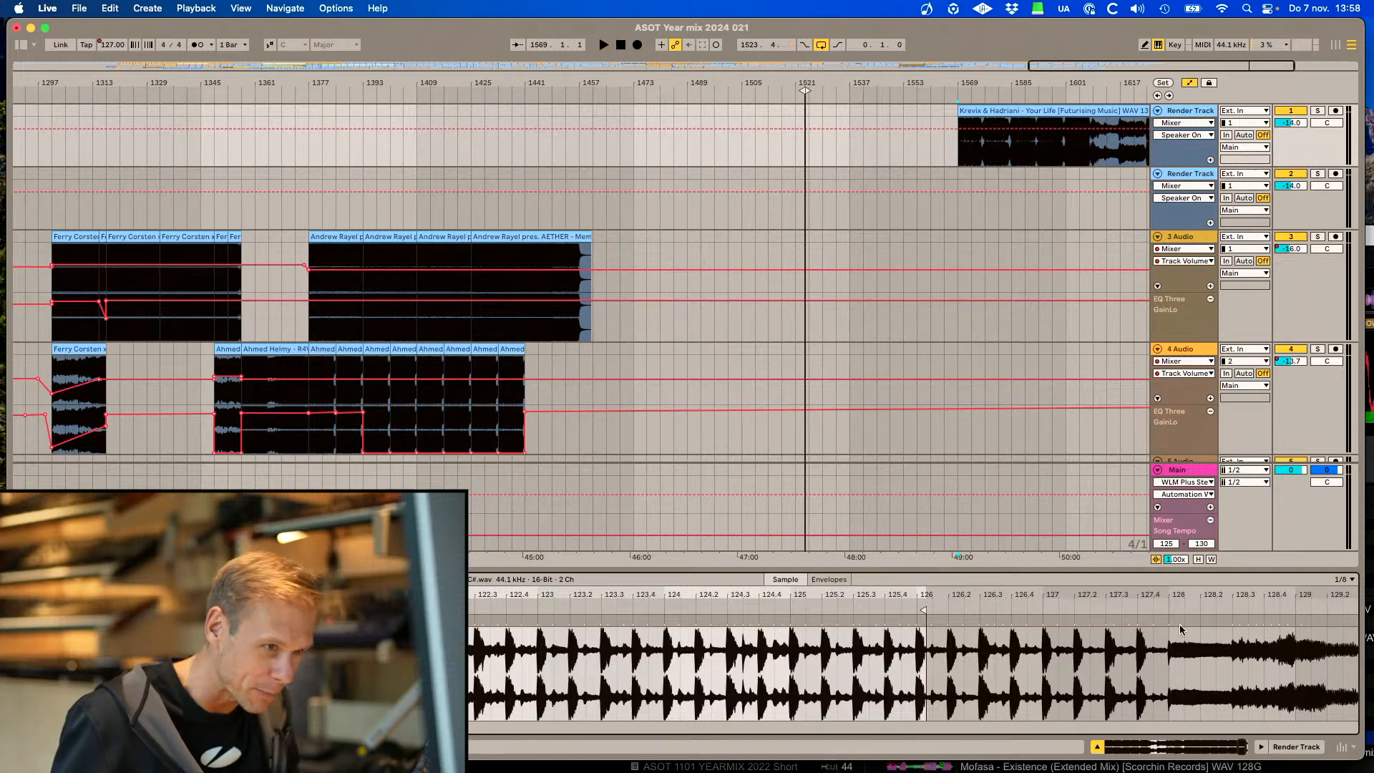
mouse_move(1144, 598)
mouse_down()
mouse_move(1043, 637)
mouse_move(996, 627)
mouse_up()
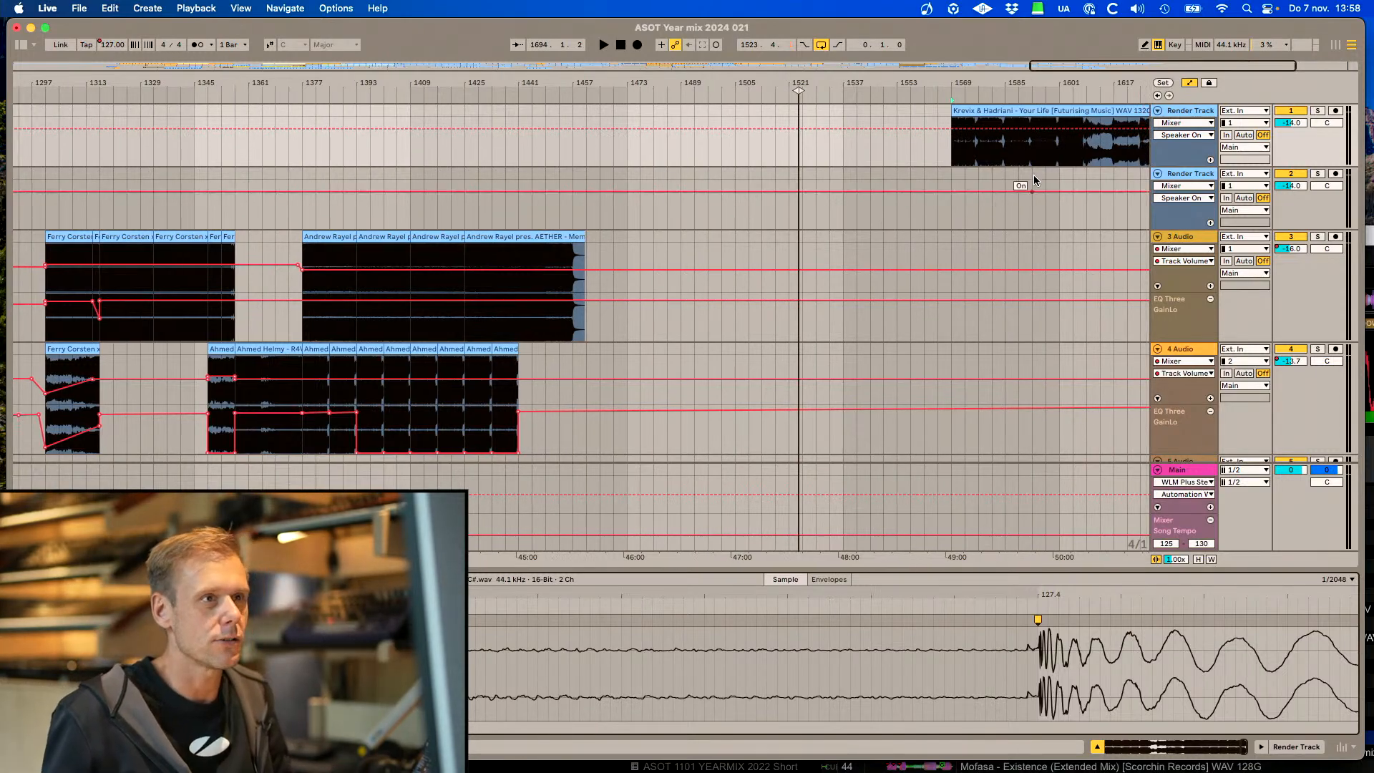
Listen to the Your Life clip on the first Render Track from bar 1617
click(959, 150)
scroll(955, 150, right, 3)
scroll(955, 151, right, 4)
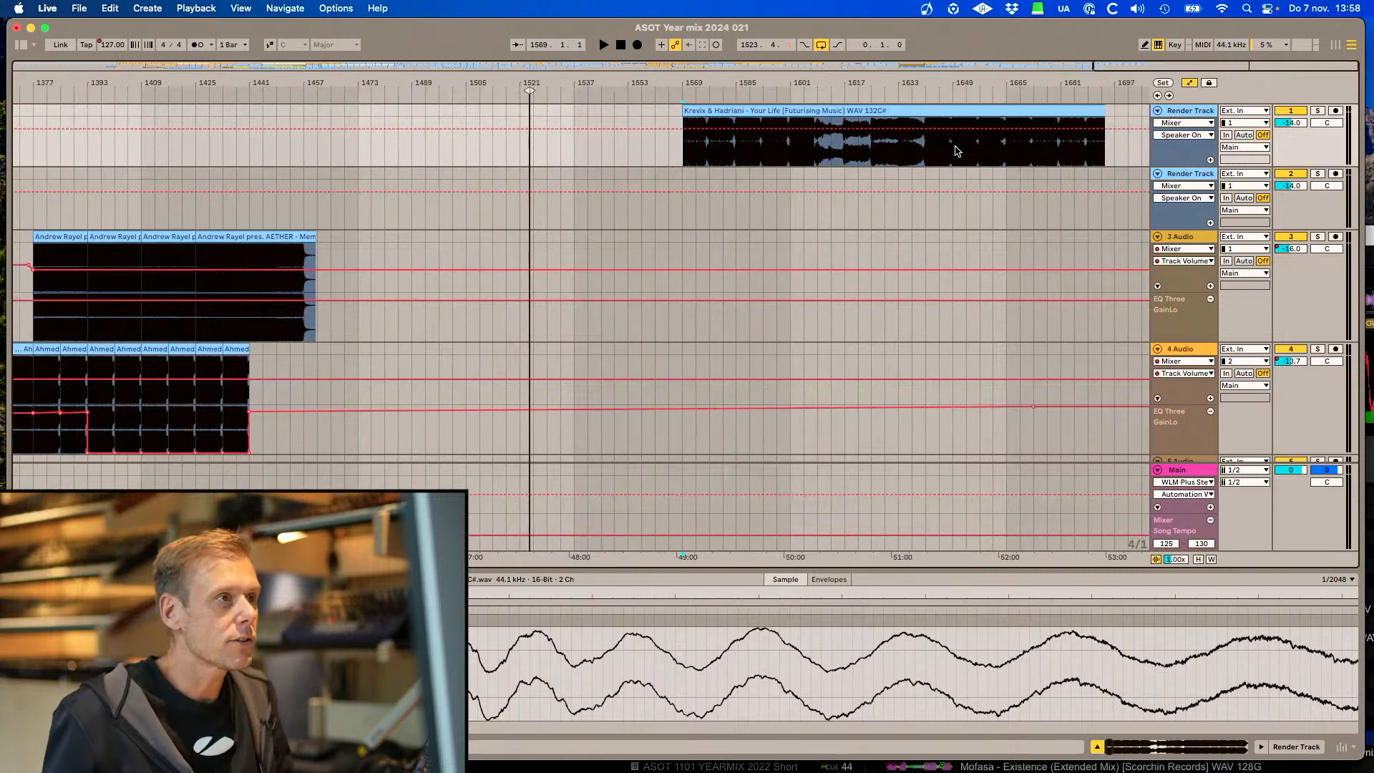
click(848, 150)
key(space)
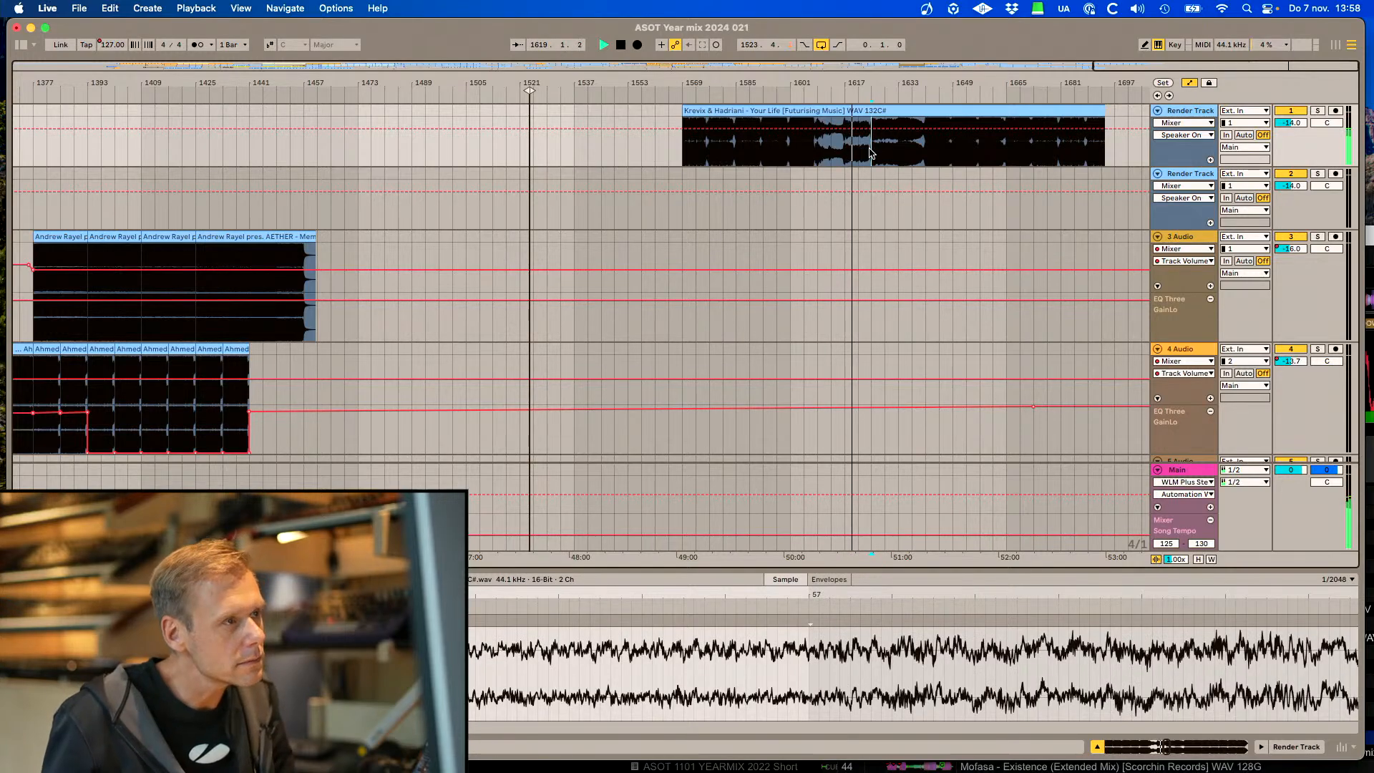
Split the Your Life clip on the first Render Track at bar 1625 and extend its second part to the end of the song
click(870, 151)
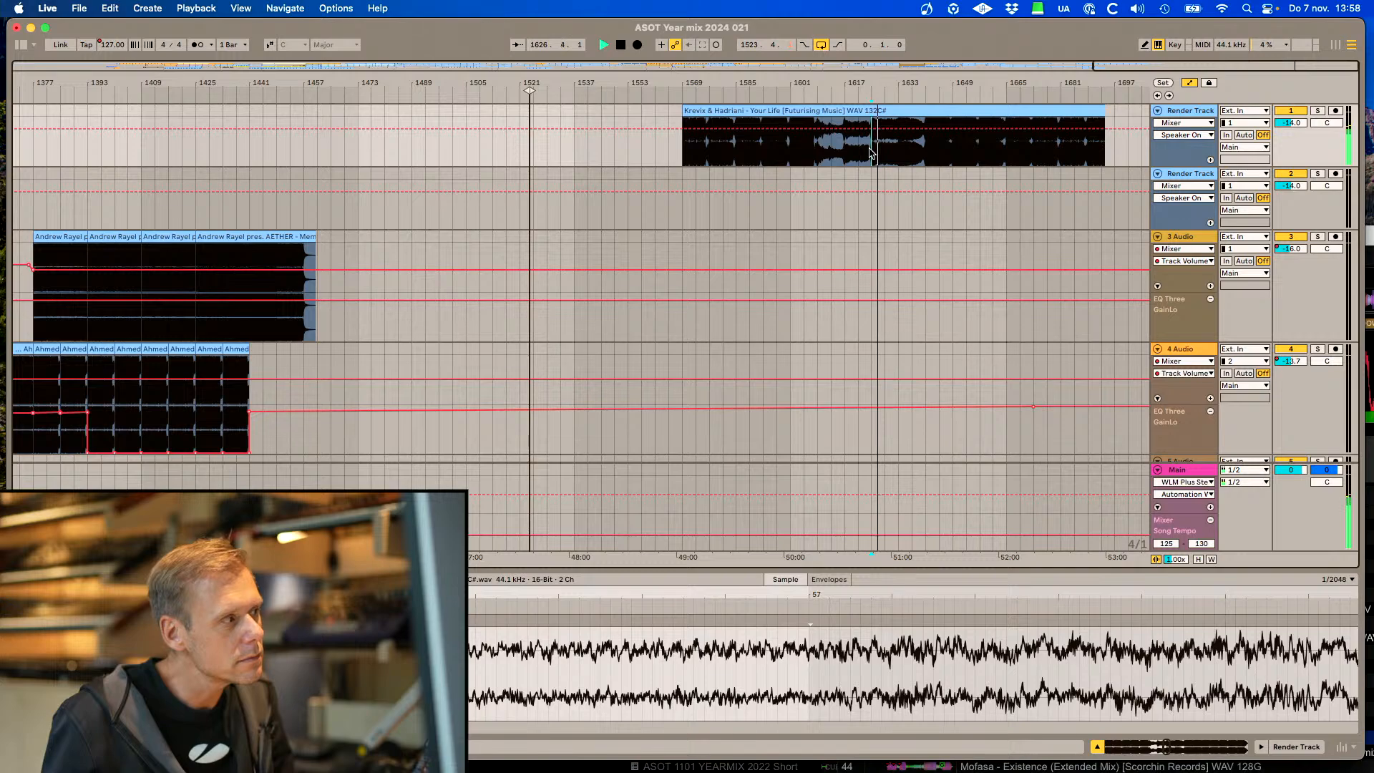
key(super+e)
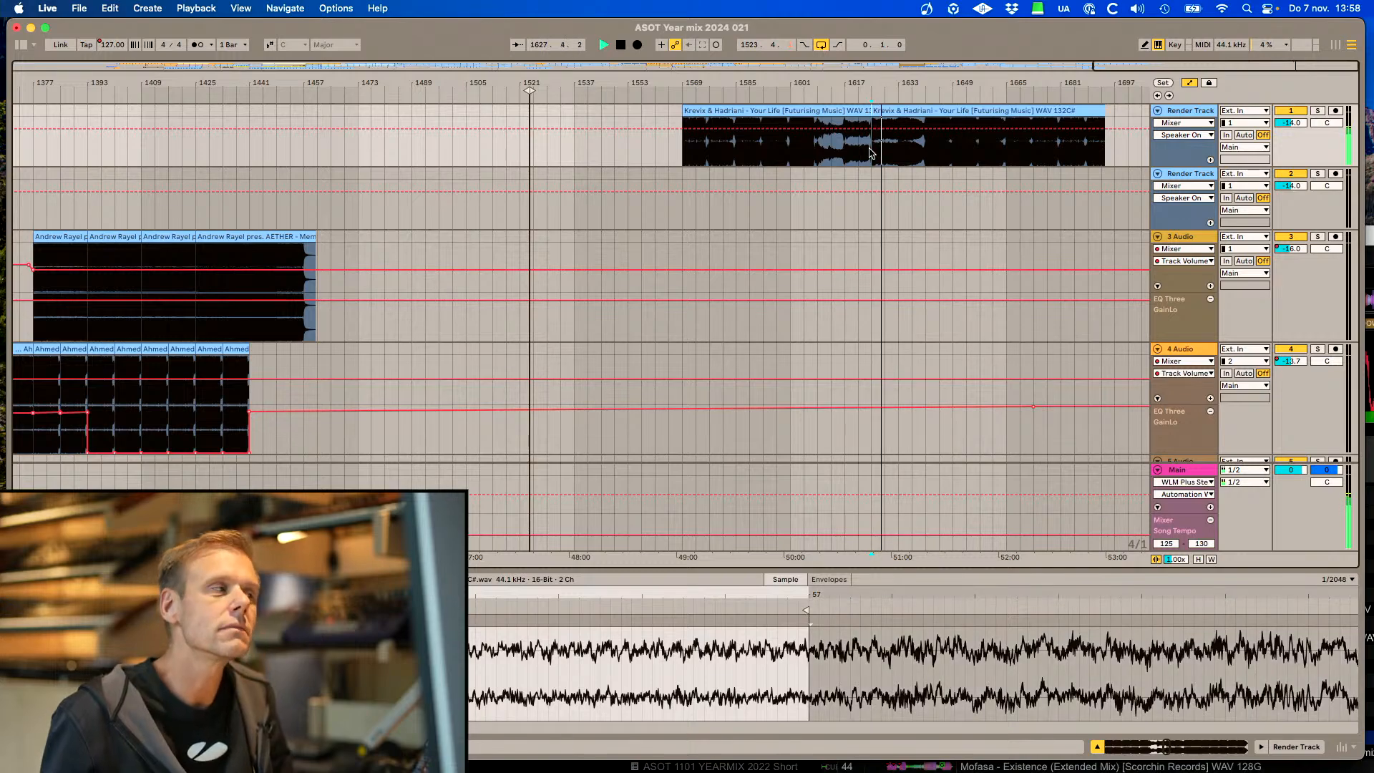
scroll(871, 153, left, 4)
scroll(871, 153, right, 4)
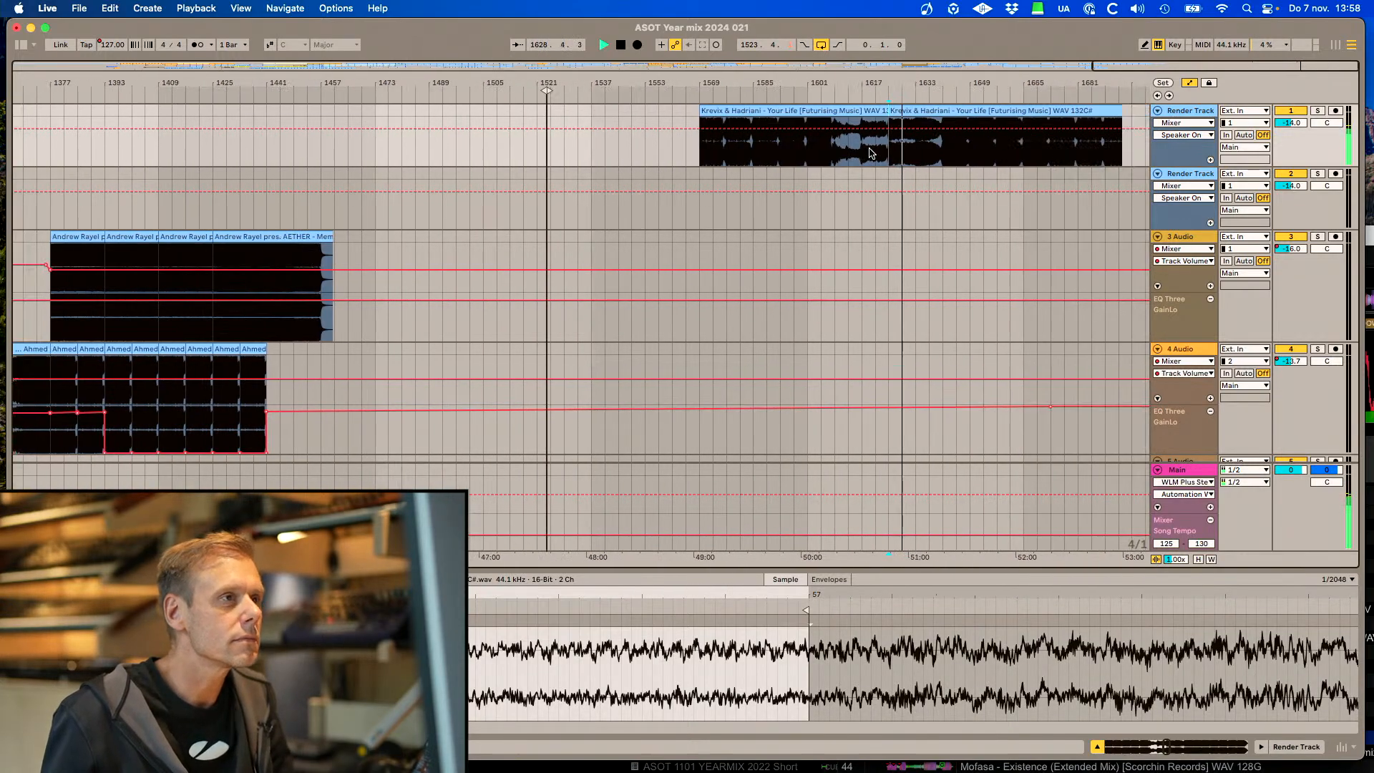
click(1039, 161)
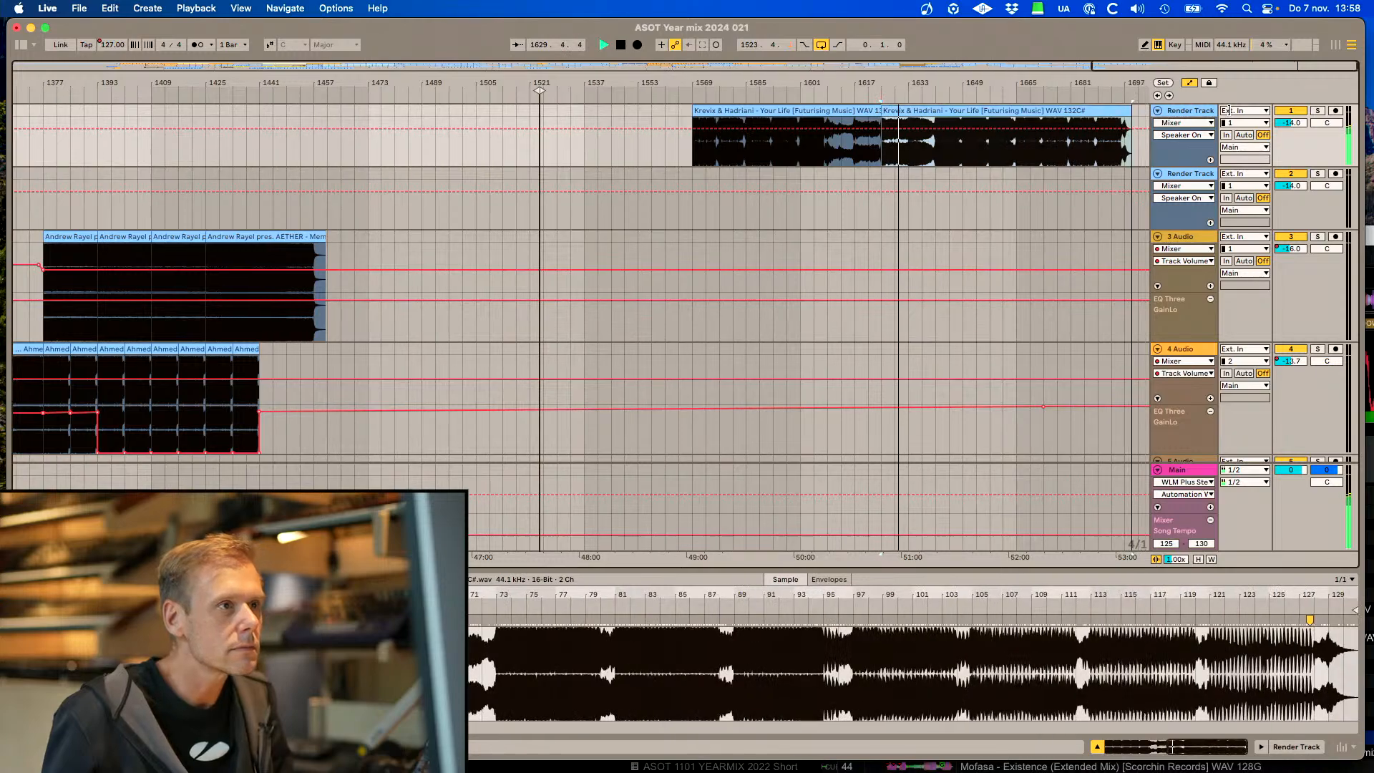
Listen to Your Life on the first Render Track from bar 1617 and stop playback
click(926, 152)
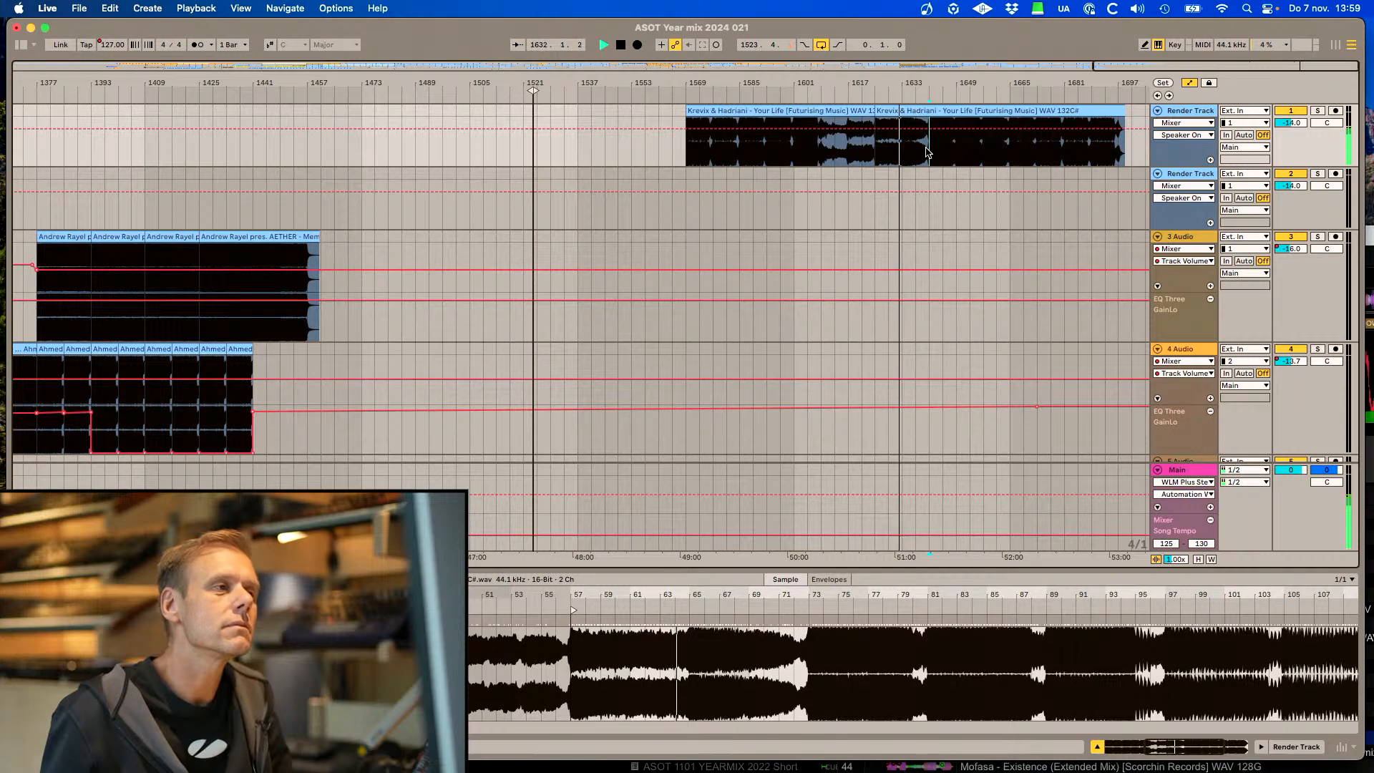
click(823, 151)
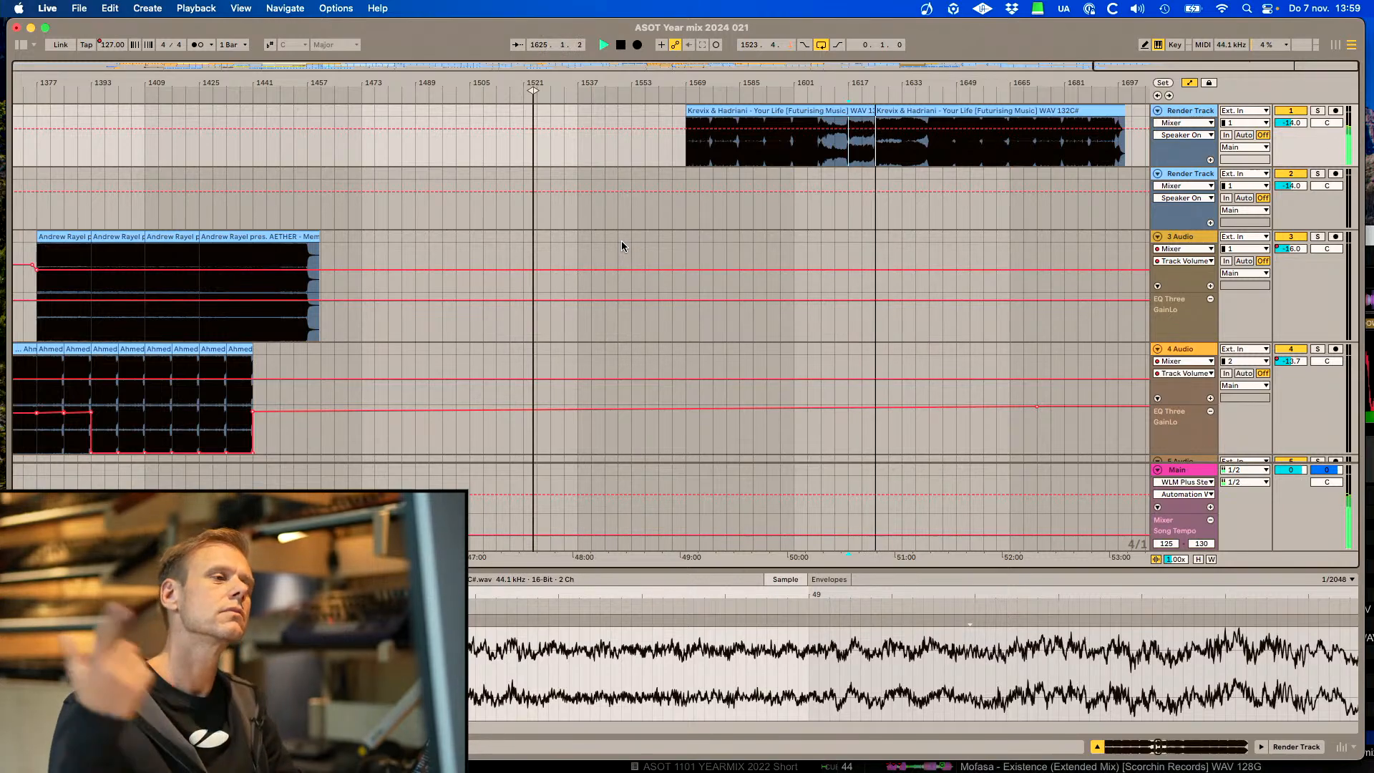
key(space)
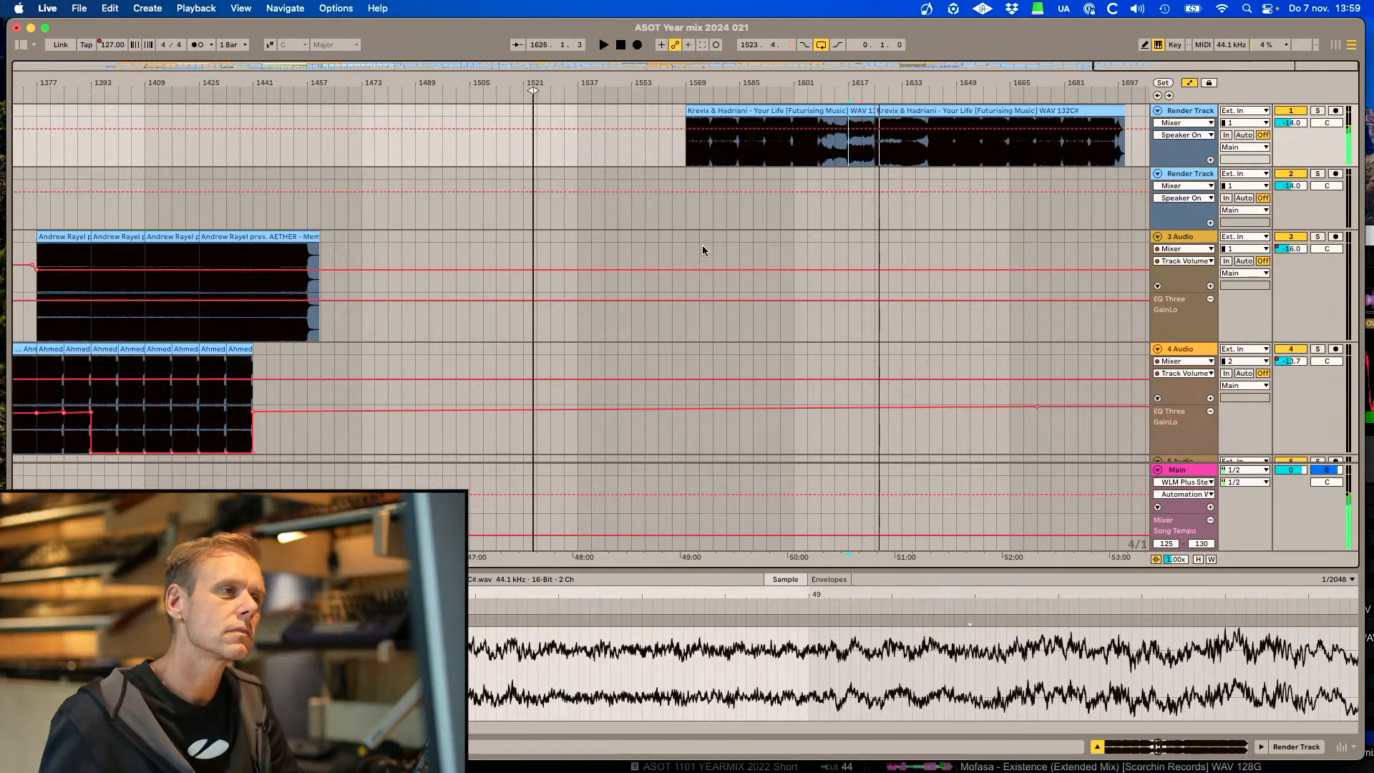
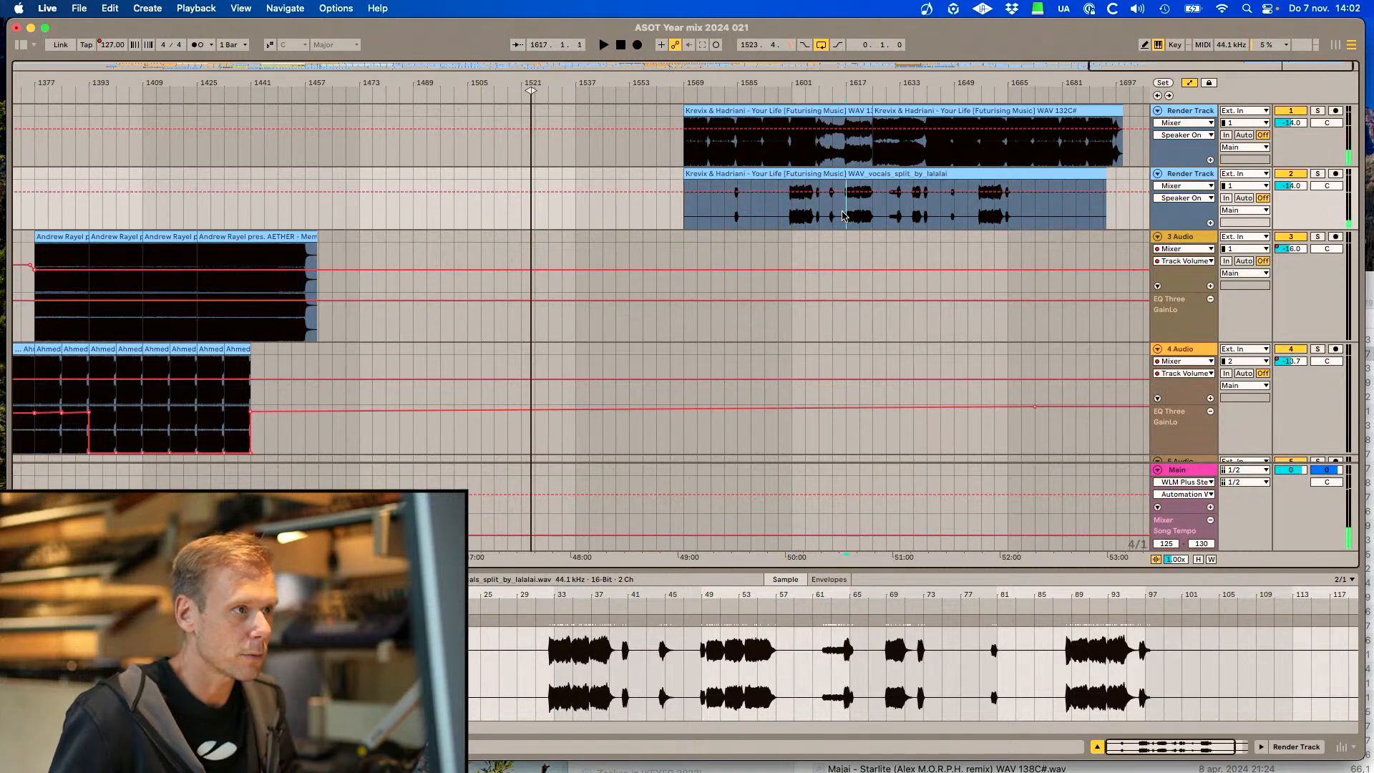
Solo the second Render Track and split its Your Life vocal stem at bars 1617 and 1625
click(1318, 174)
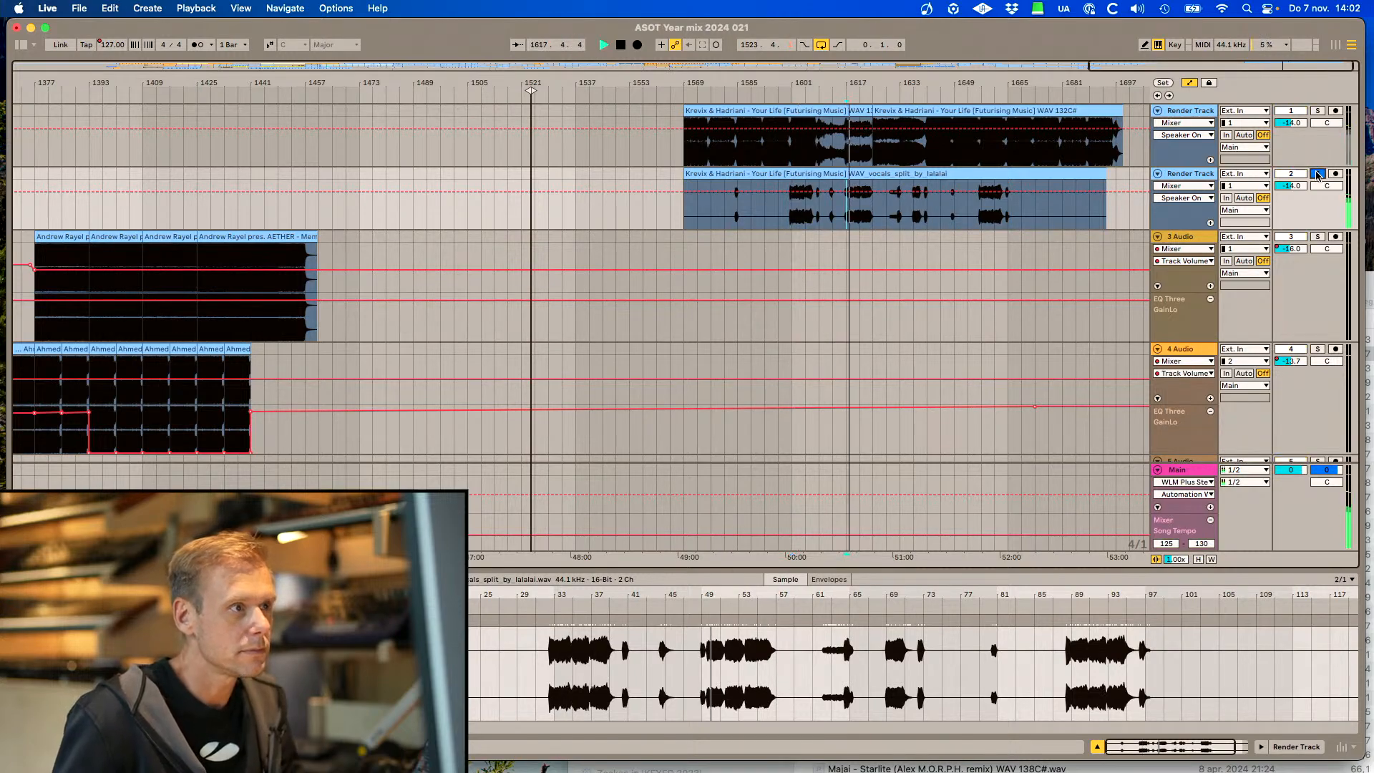
drag(1315, 68, 1315, 135)
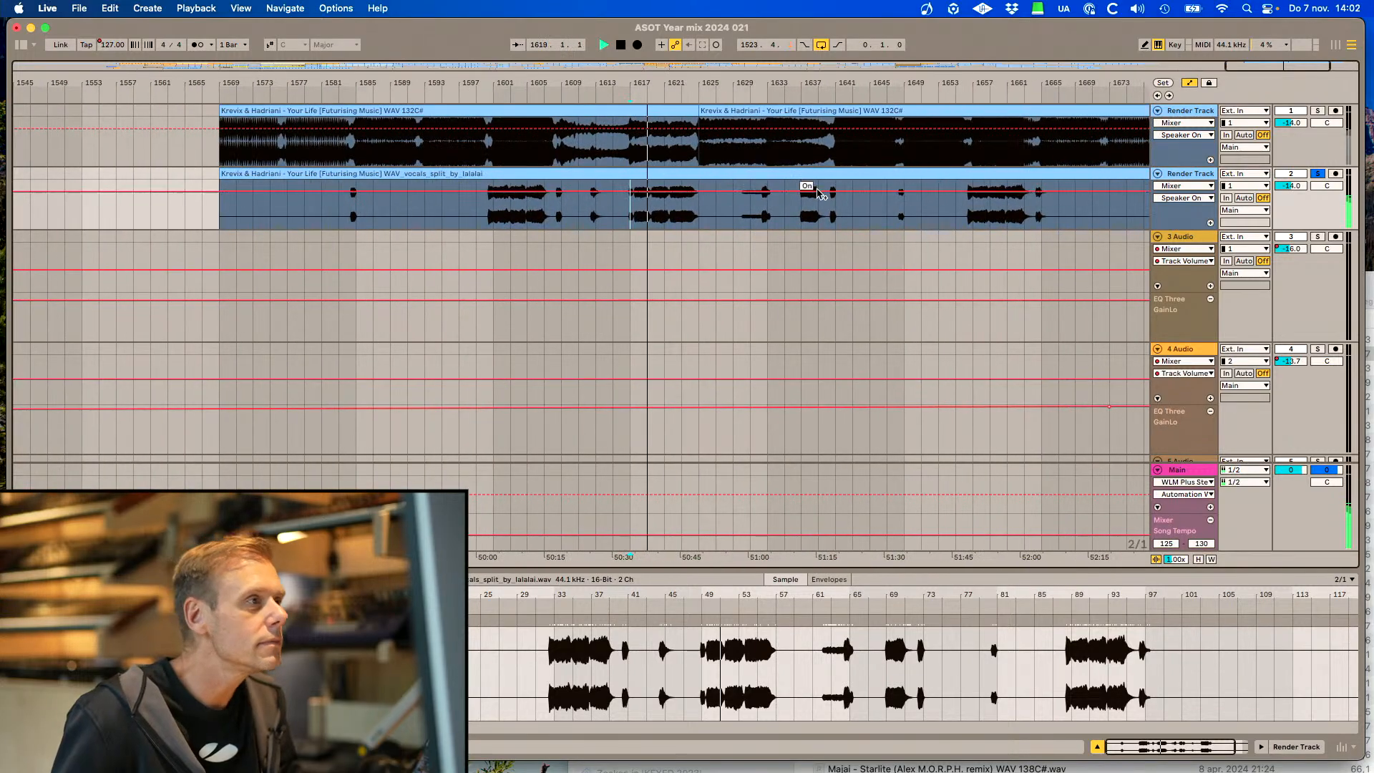
key(super+e)
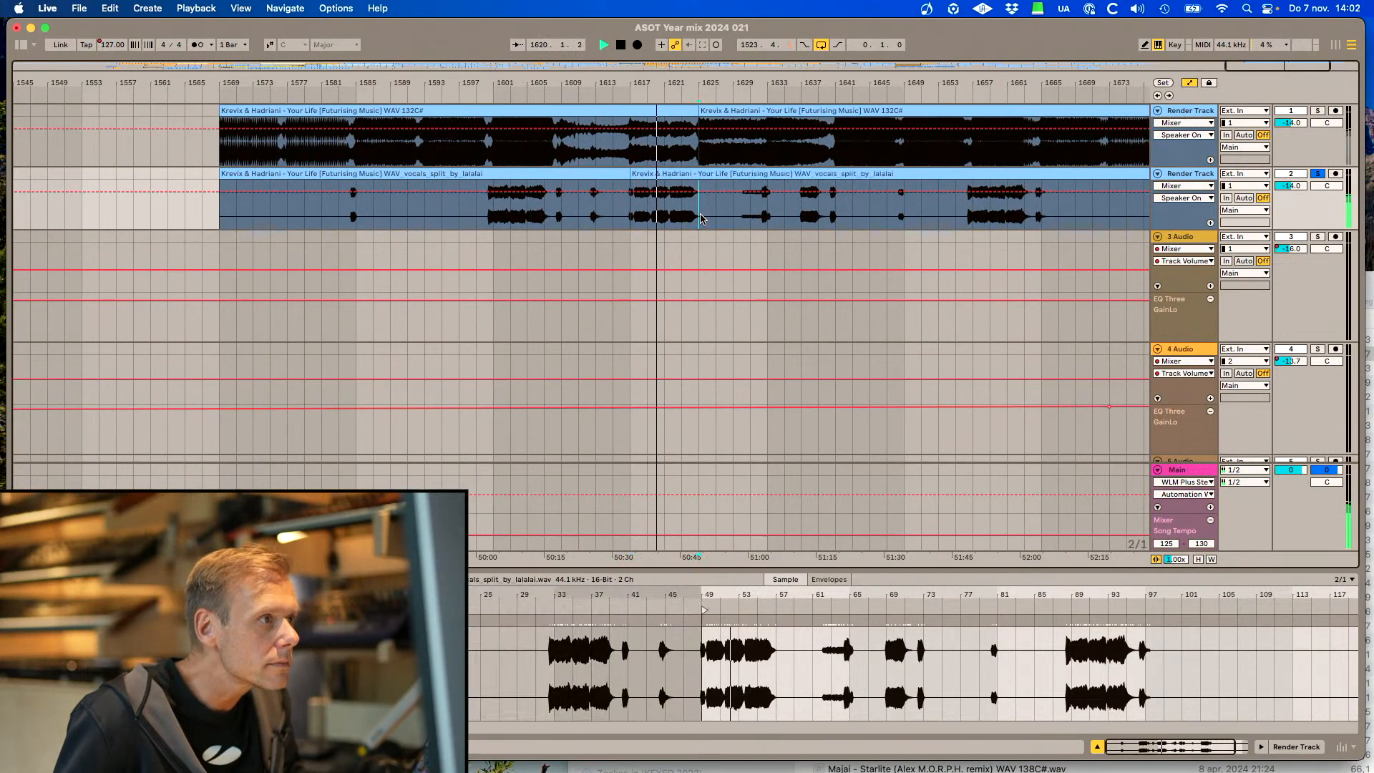
click(650, 176)
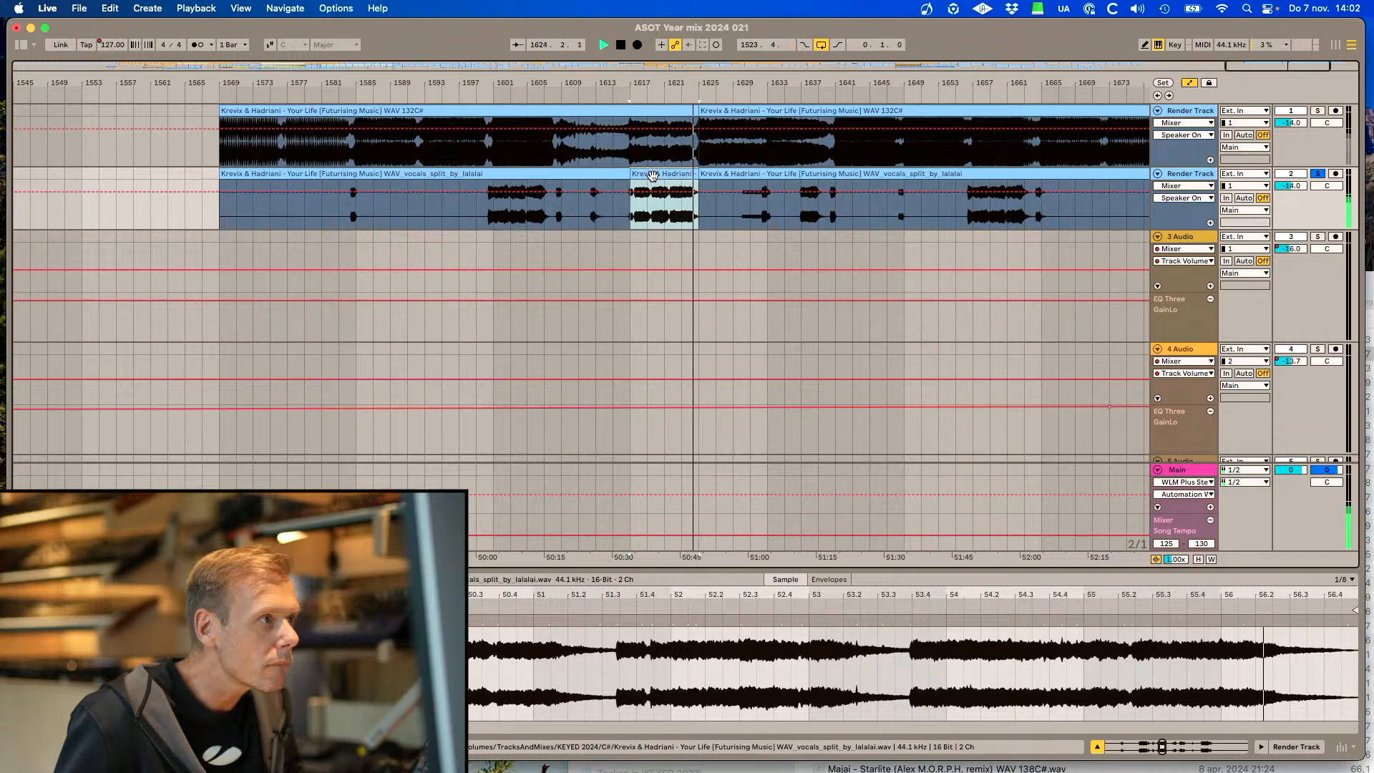
Listen to the Your Life vocal stem from bar 1601 and stop playback
click(493, 222)
key(space)
key(space)
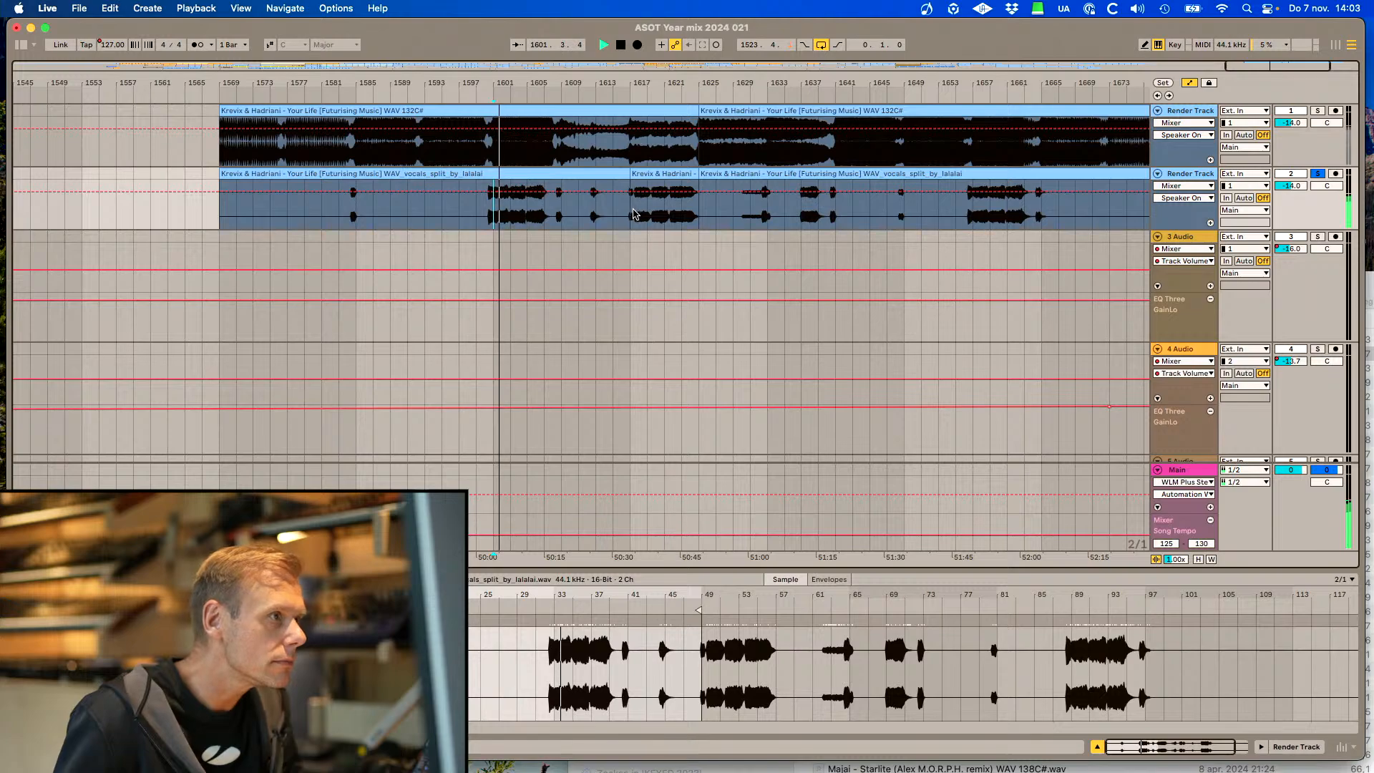
key(space)
Copy the Your Life vocal phrase between bars 1617 and 1625 onto the FX Vocal track at bar 1417, over Memoria Eterna
click(630, 214)
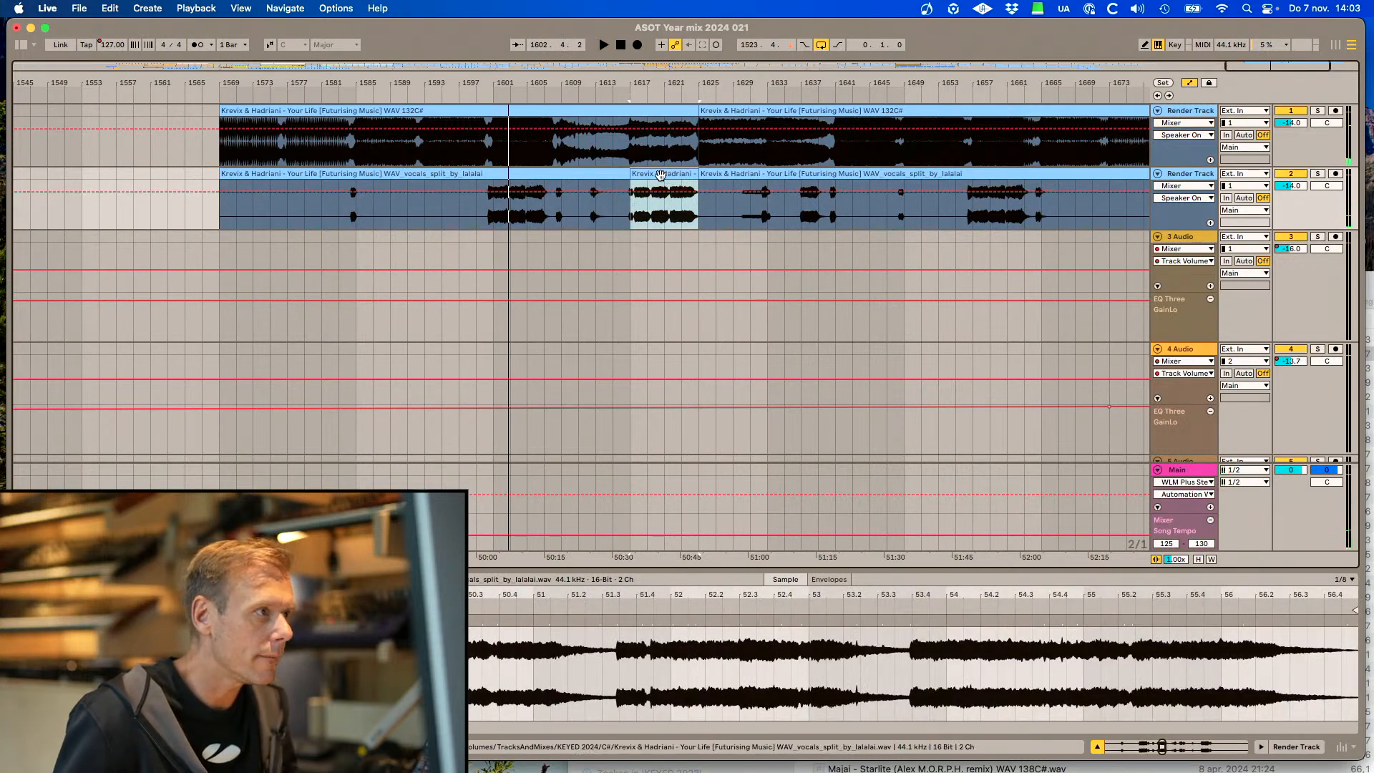
scroll(659, 179, left, 15)
scroll(660, 179, down, 10)
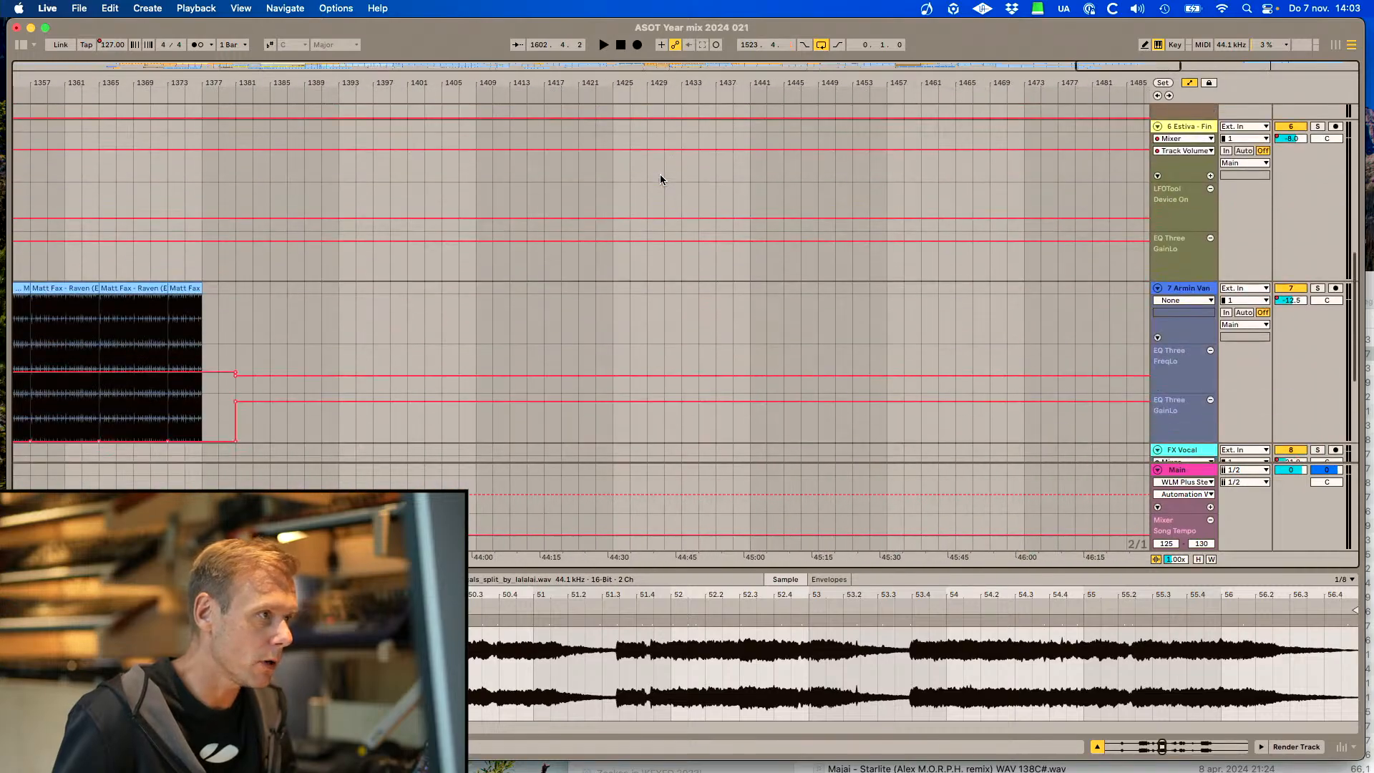
scroll(660, 176, up, 10)
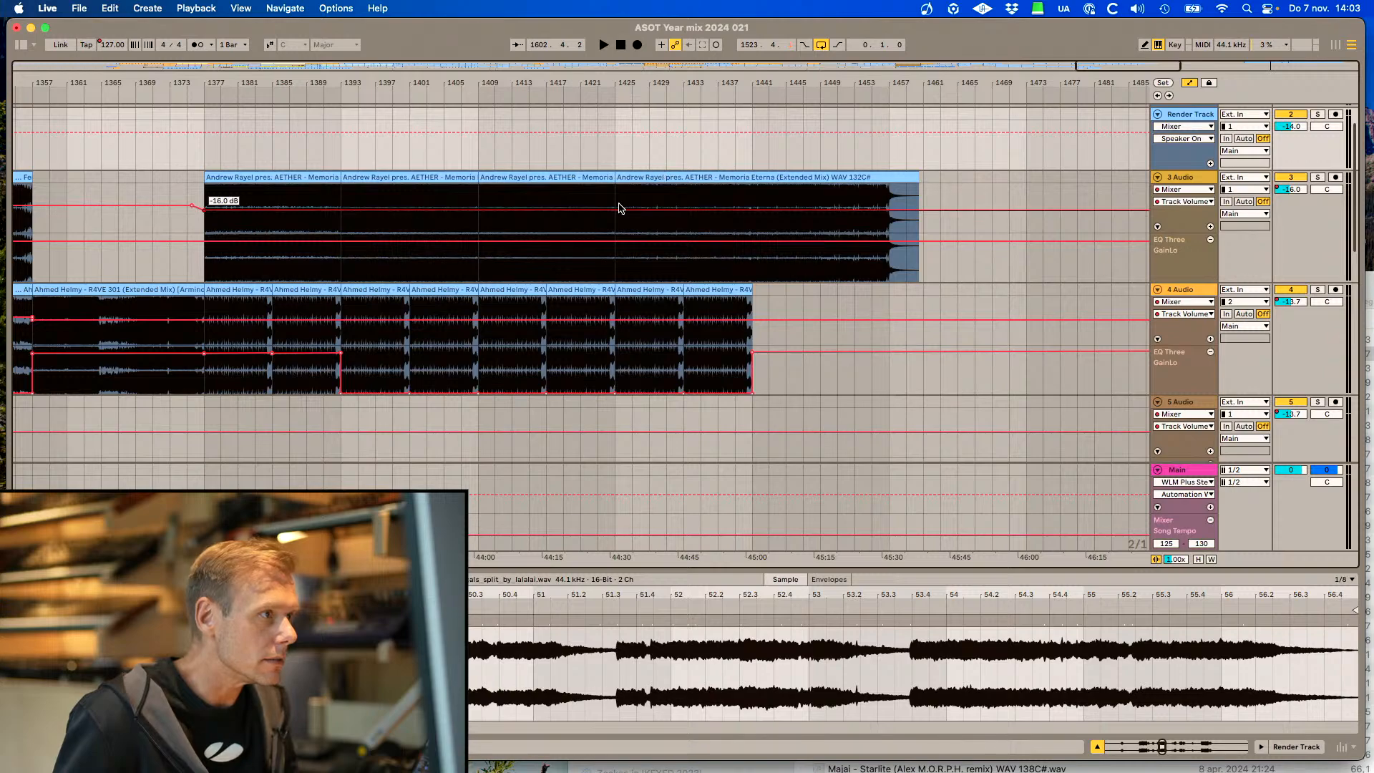
scroll(620, 208, down, 5)
scroll(620, 208, up, 4)
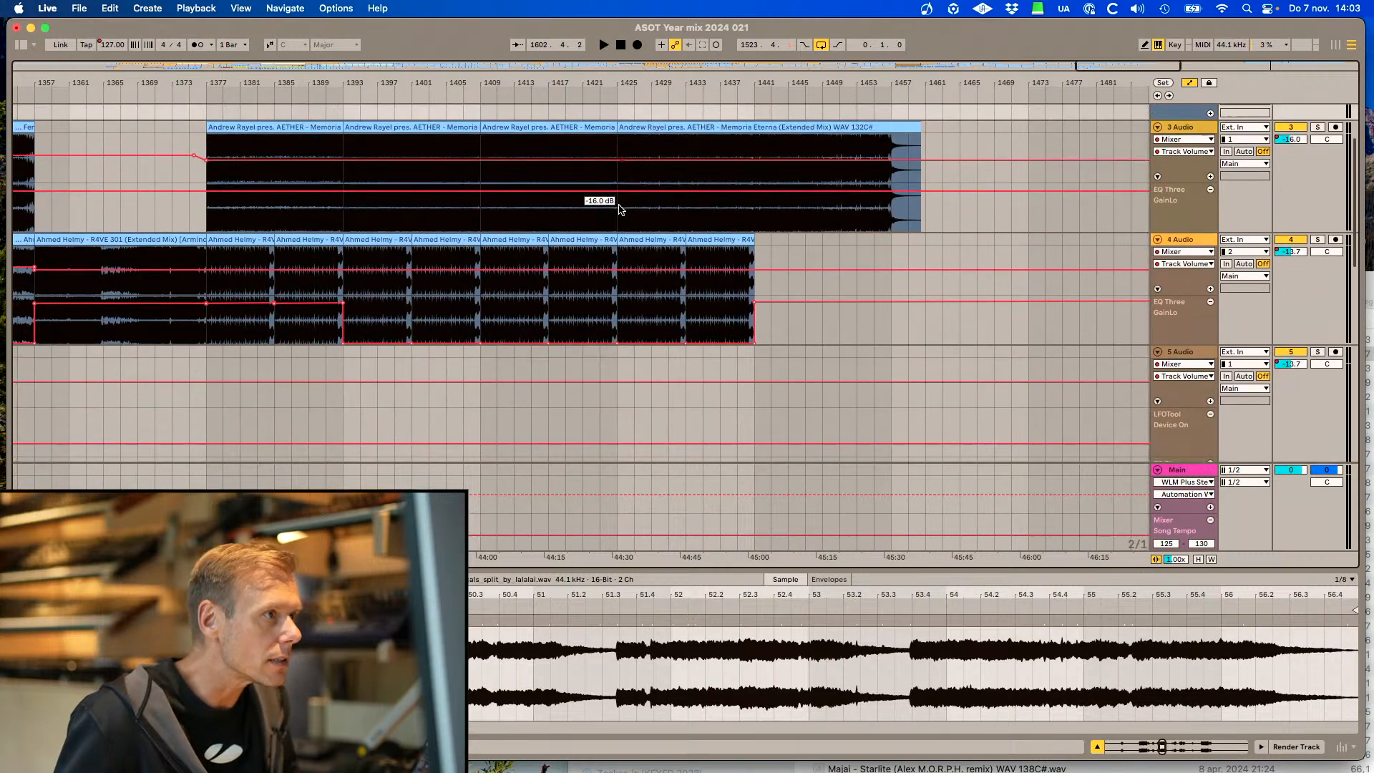
click(616, 144)
key(space)
click(548, 144)
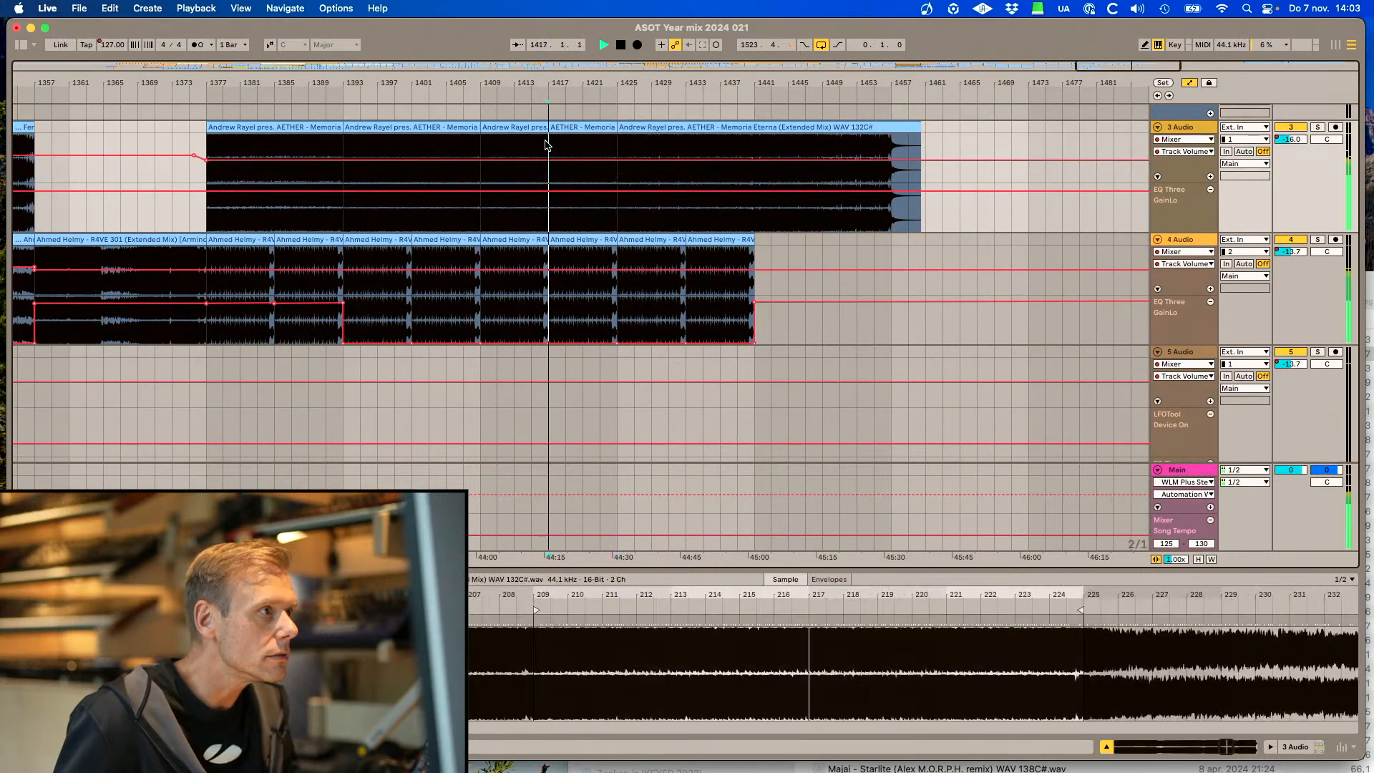
scroll(544, 139, down, 10)
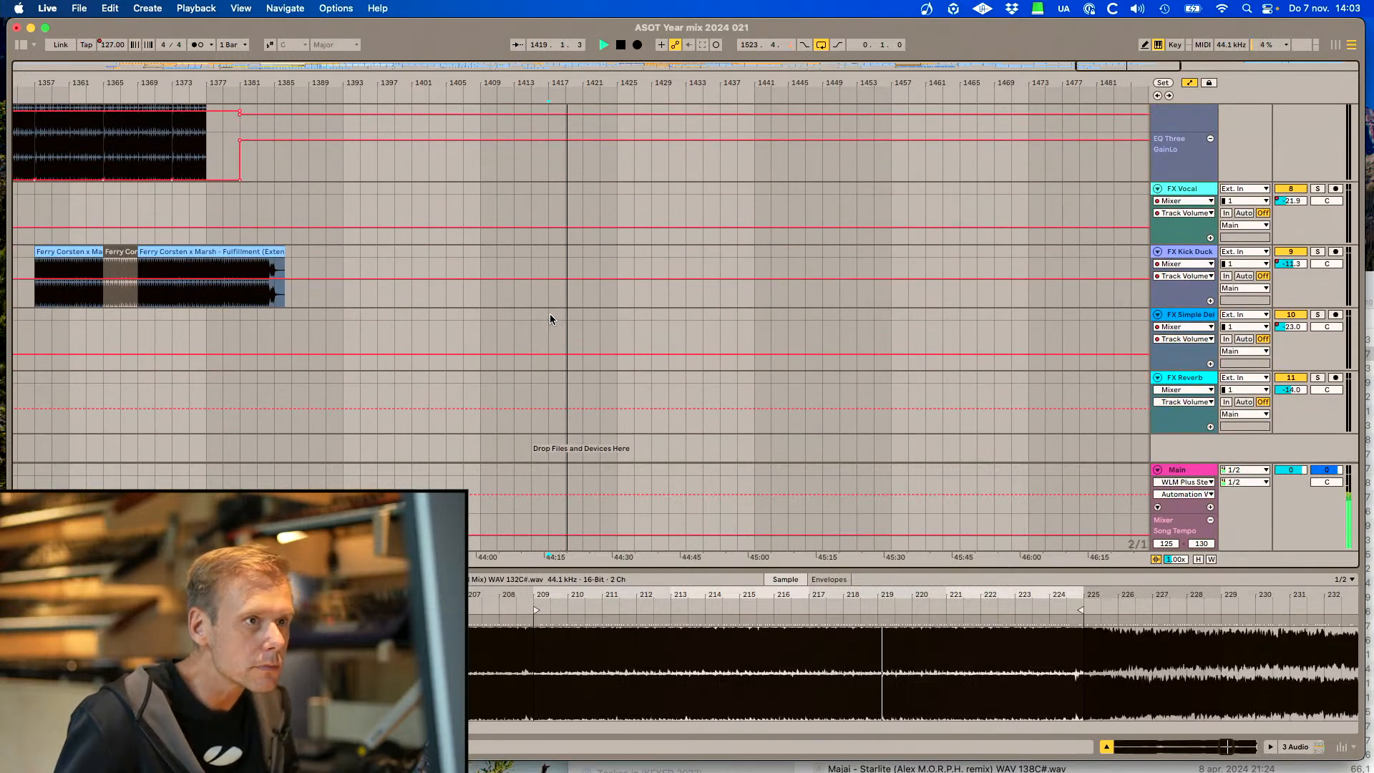
click(546, 189)
key(super+v)
Extend the vocal clip on FX Vocal to span bars 1415 to 1431 and raise its volume automation to -16.0 dB
key(space)
key(space)
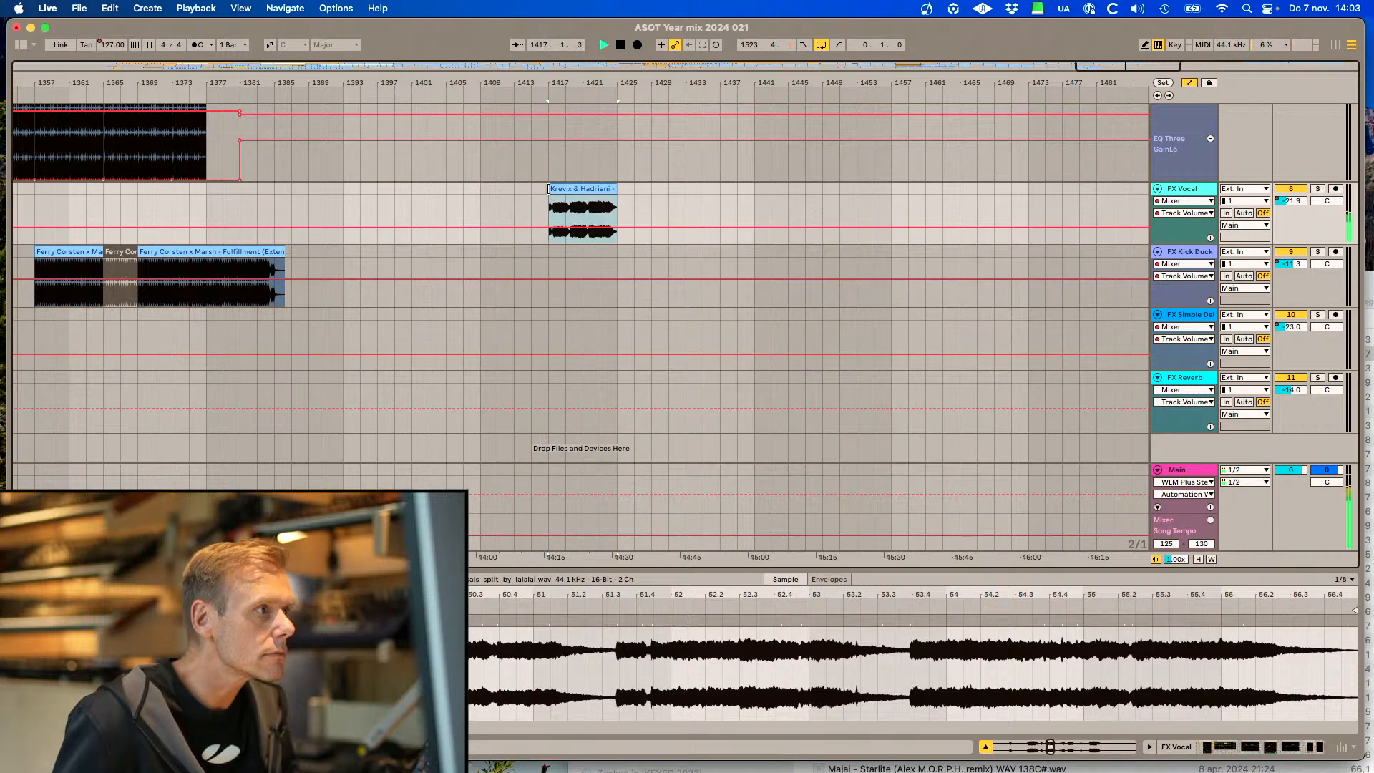
drag(549, 187, 532, 188)
drag(616, 189, 668, 189)
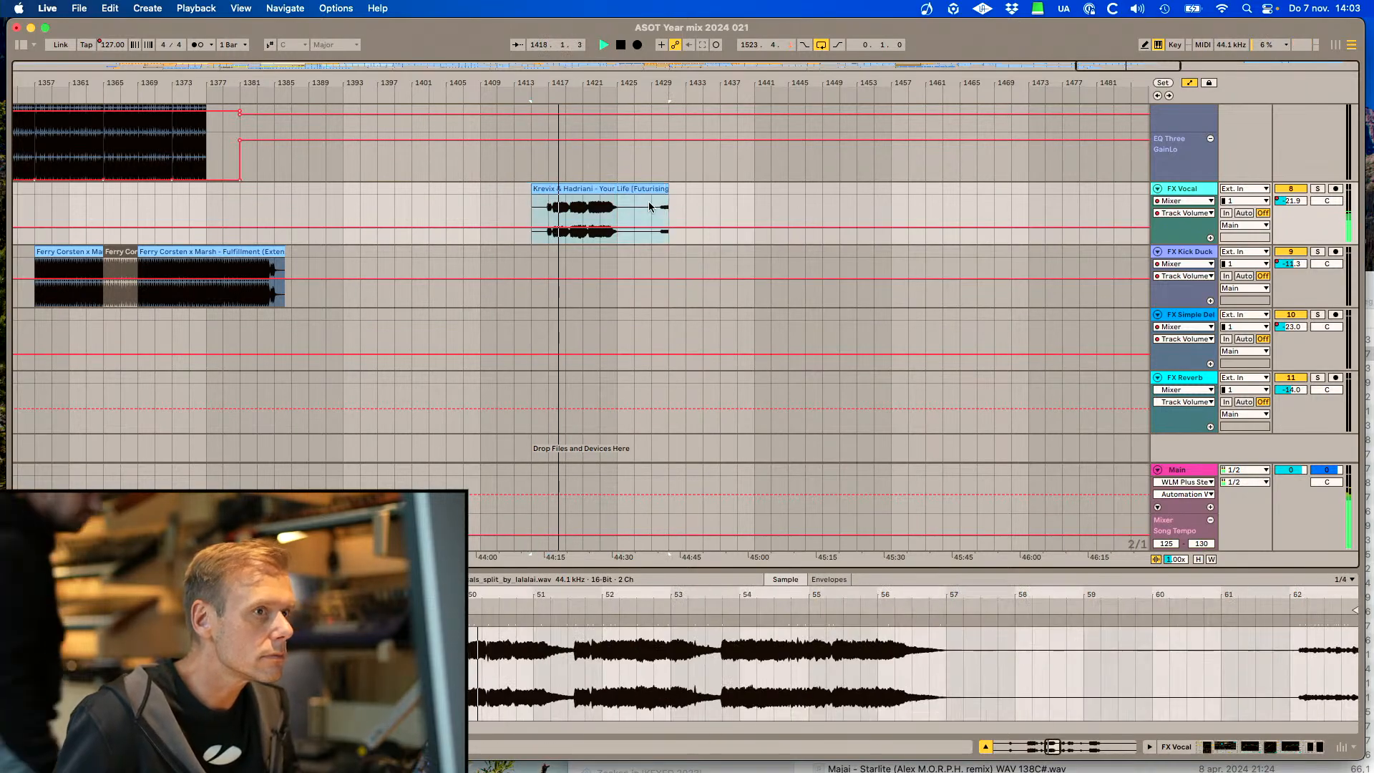
drag(582, 237, 582, 230)
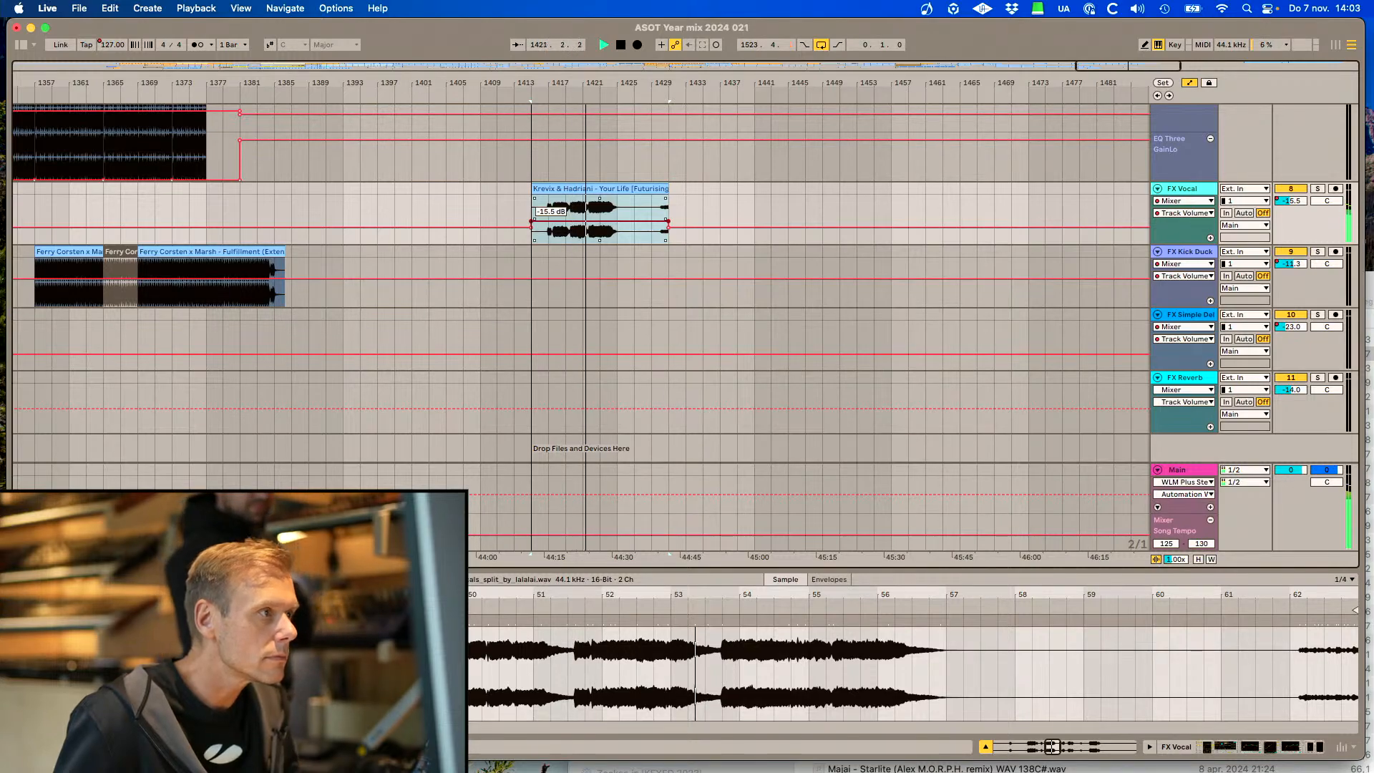
drag(581, 231, 582, 231)
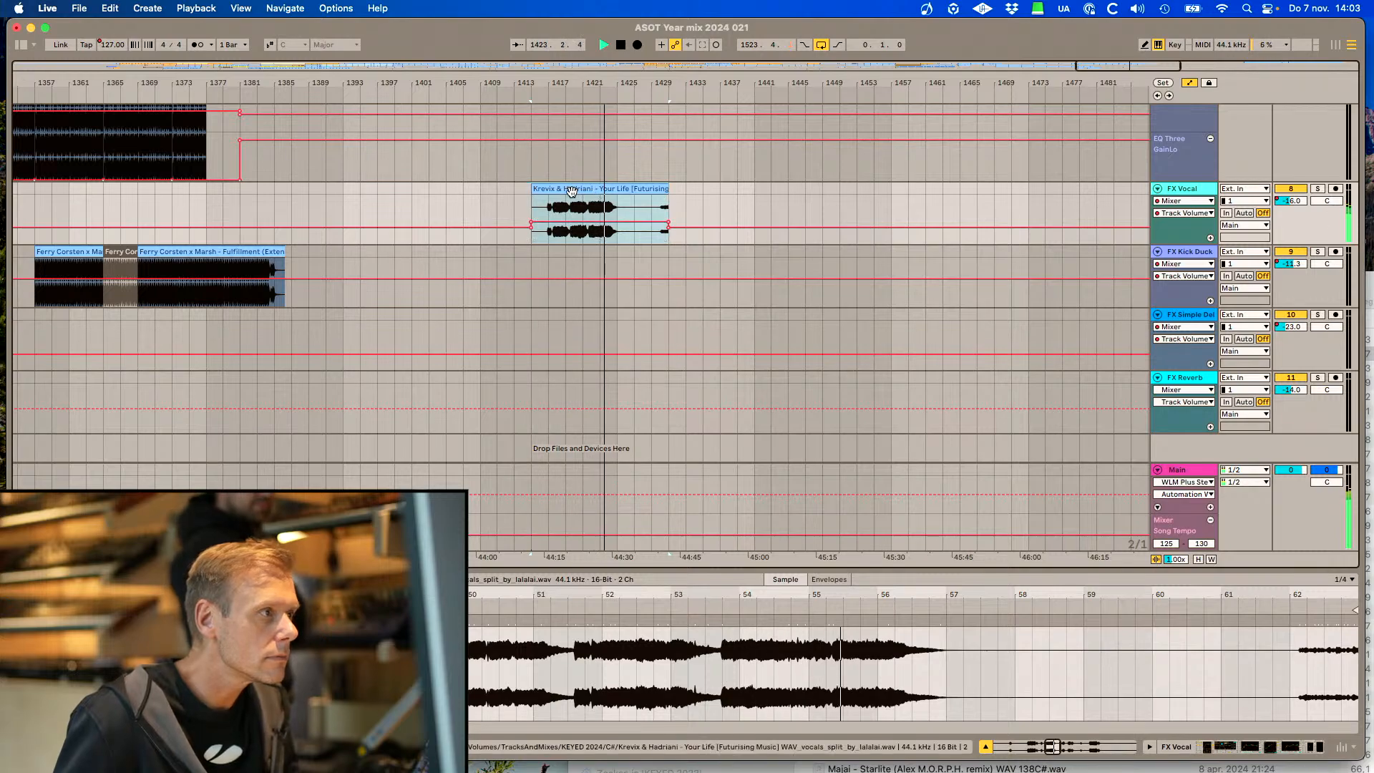
Place the vocal clip on FX Vocal between bars 1423 and 1437 and remove the volume drop at its end
drag(565, 204, 633, 202)
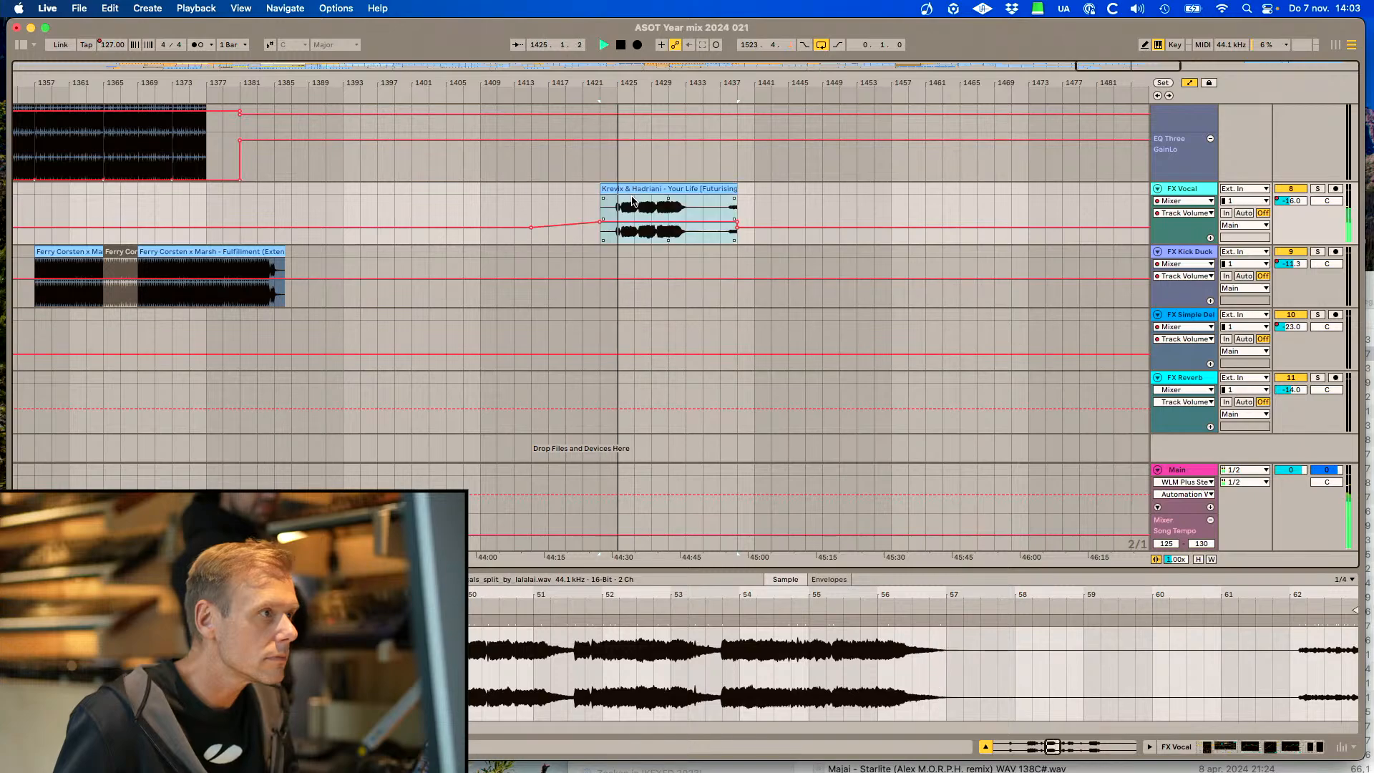
click(739, 229)
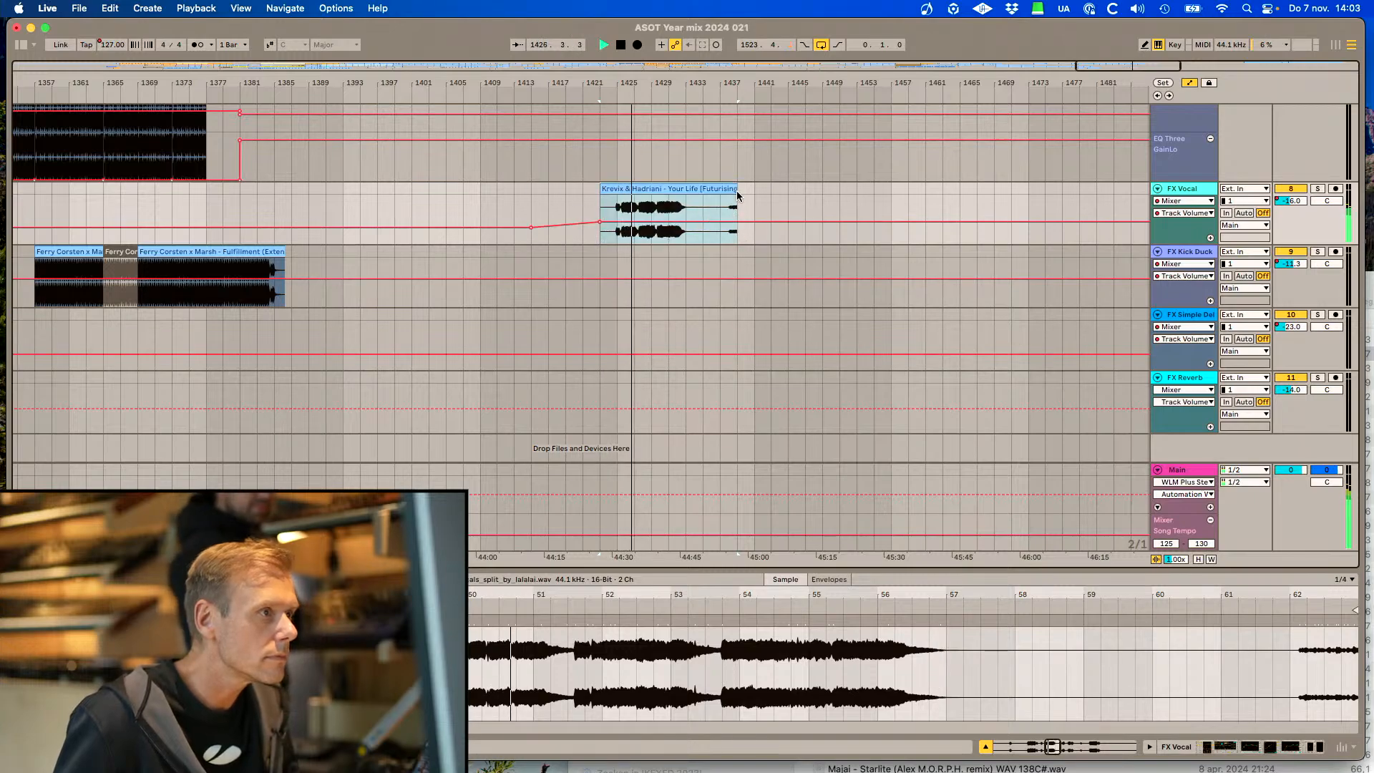
mouse_move(734, 188)
mouse_down()
mouse_move(1044, 189)
mouse_move(719, 188)
mouse_up()
Duplicate the last two R4VE 301 clips on track 4 Audio to continue the loop from bar 1441 to 1457
scroll(718, 241, up, 5)
scroll(717, 241, up, 5)
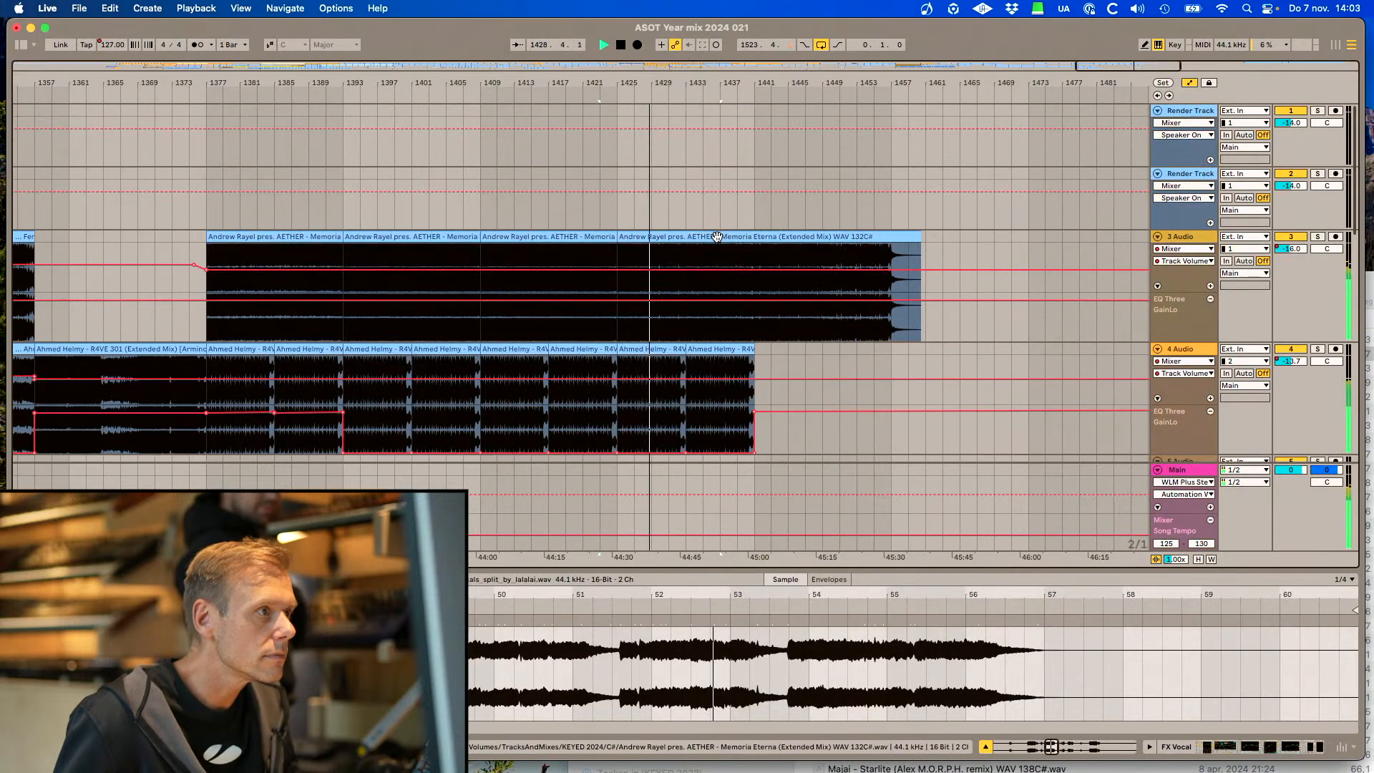
click(711, 349)
shift+click(656, 347)
key(super+d)
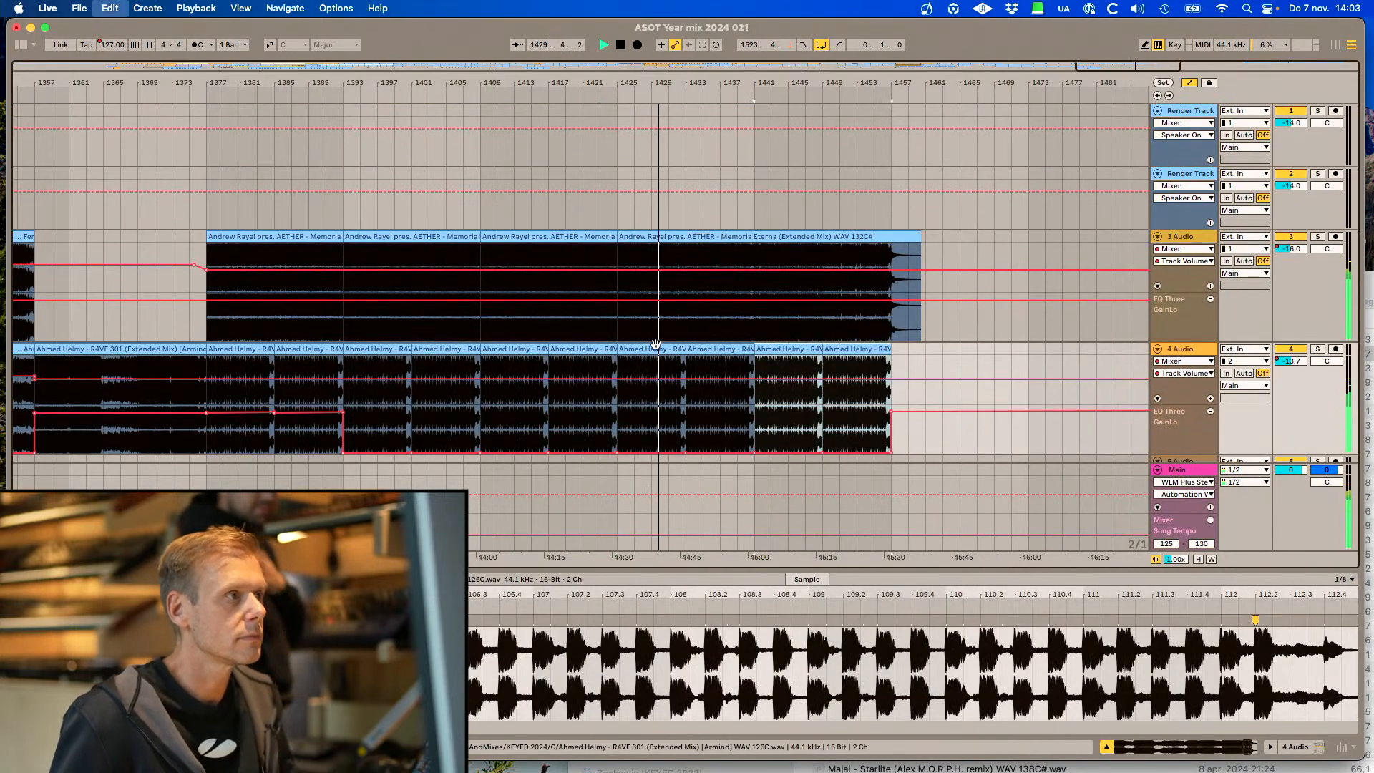
Solo the first Render Track and split its Your Life clip at bar 1641
drag(572, 83, 572, 43)
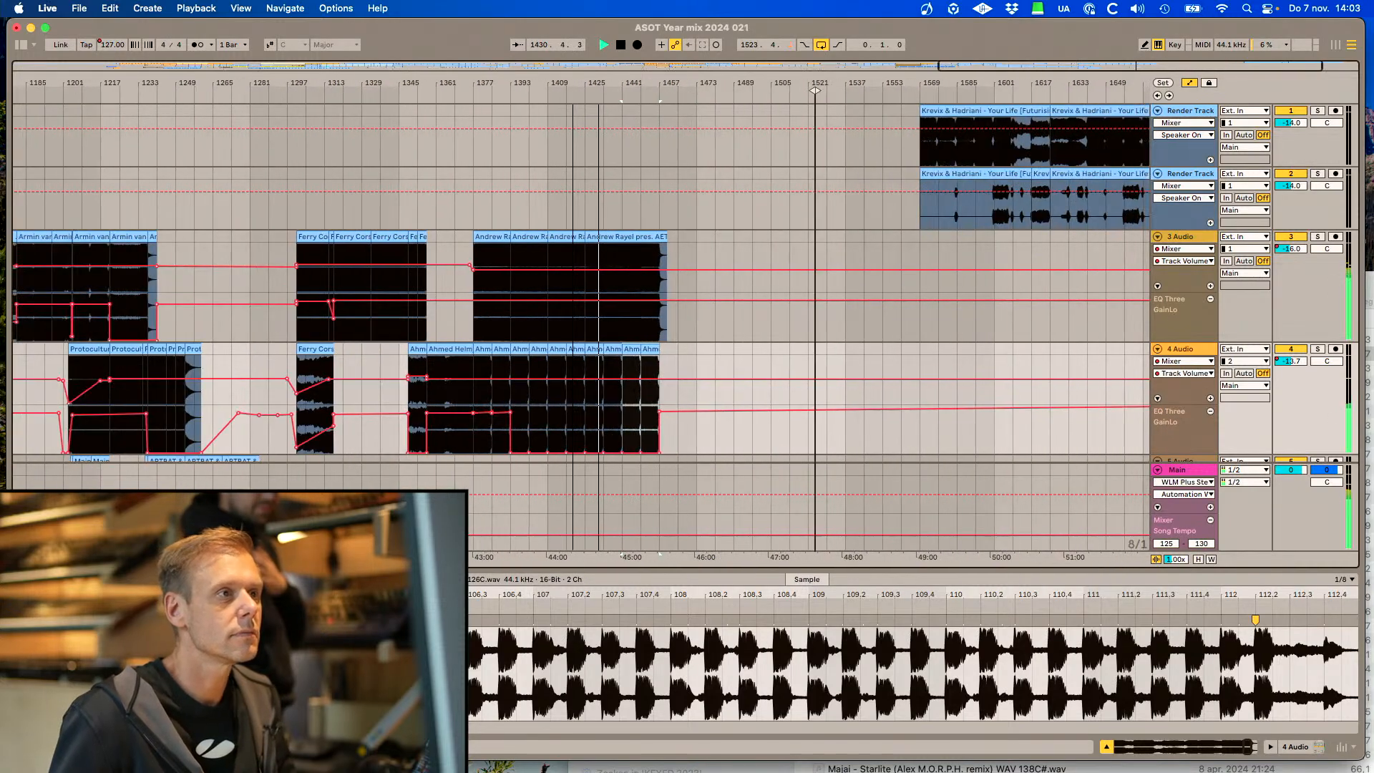
scroll(941, 145, right, 5)
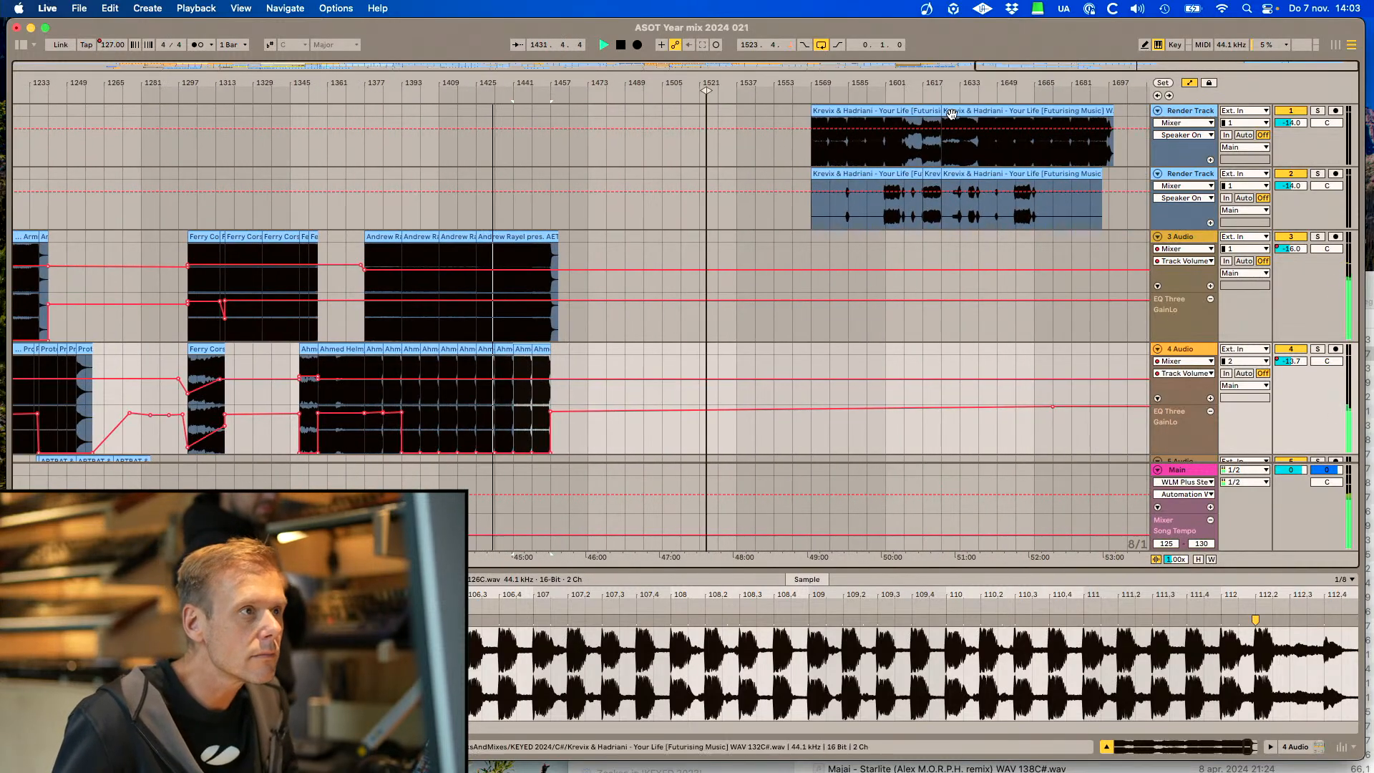
click(979, 142)
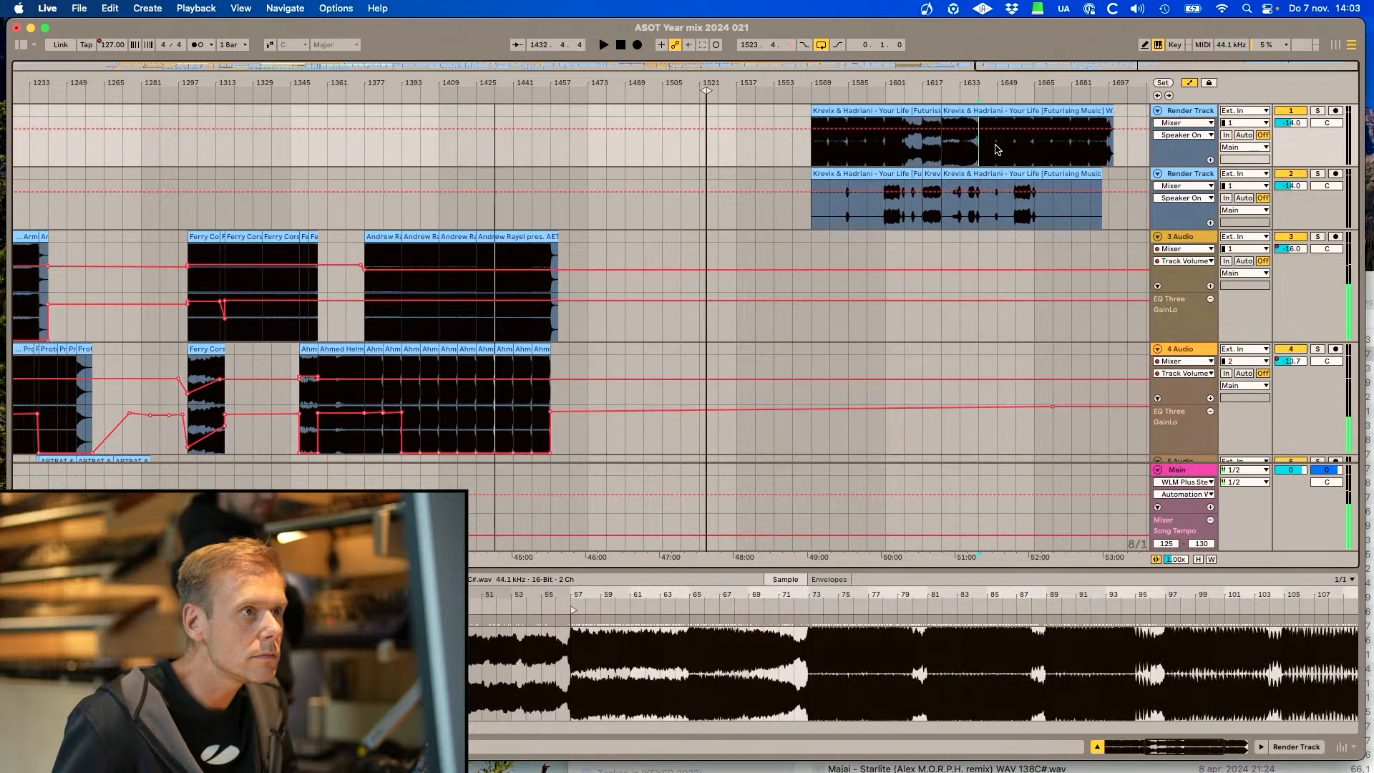
click(1319, 110)
key(space)
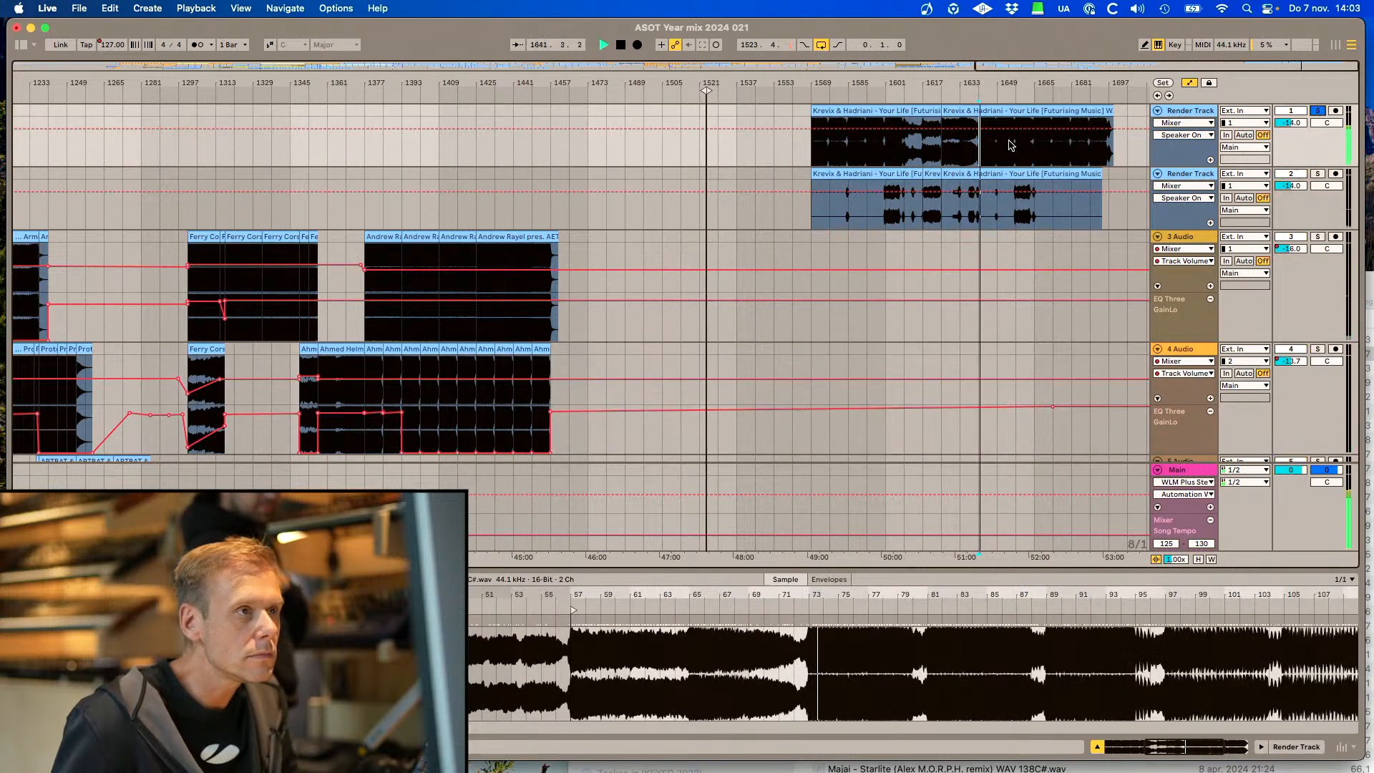
key(super+e)
Audition the split Your Life sections on the first Render Track and copy the one spanning bars 1625 to 1641
click(942, 151)
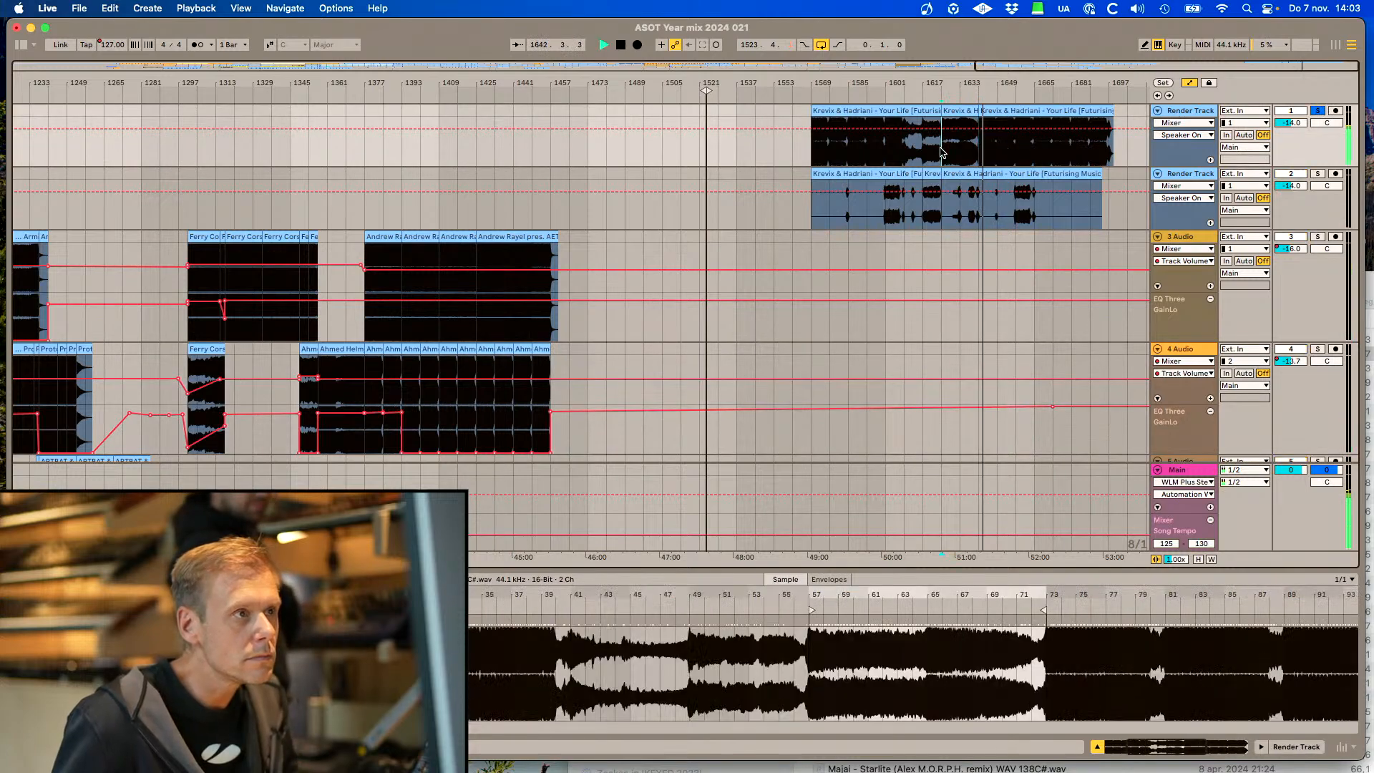
click(959, 112)
key(super+c)
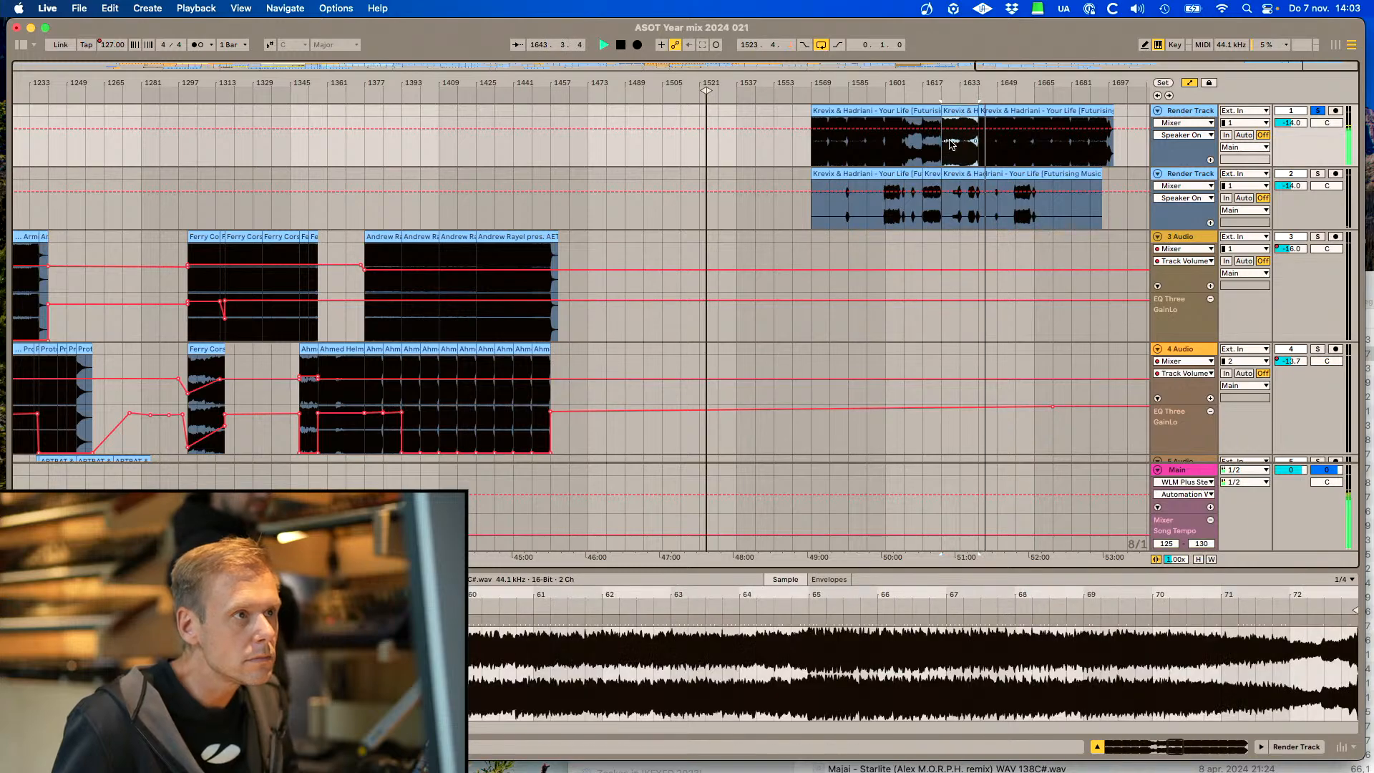
click(1021, 148)
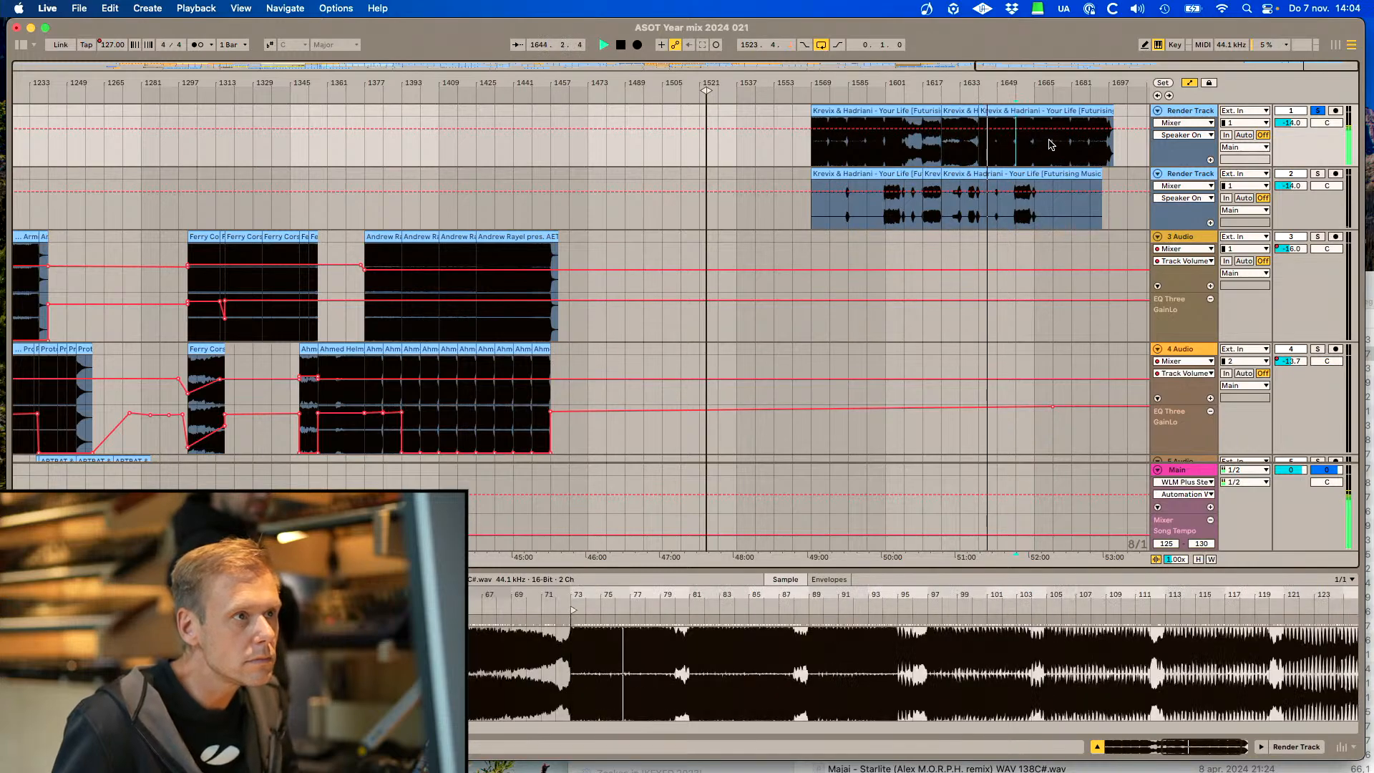
click(947, 111)
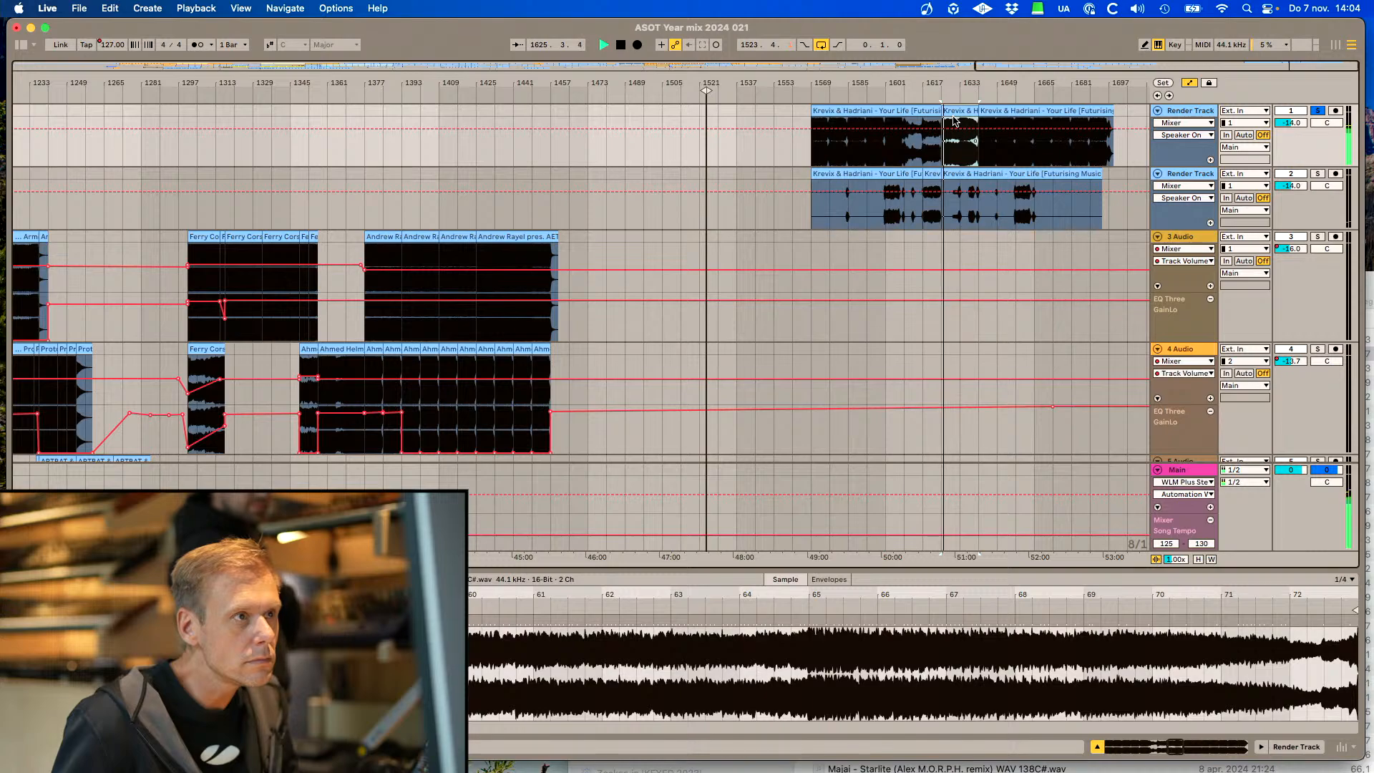
key(space)
Paste the copied Your Life section onto track 5 Audio, spanning bars 1433 to 1449
scroll(617, 368, down, 15)
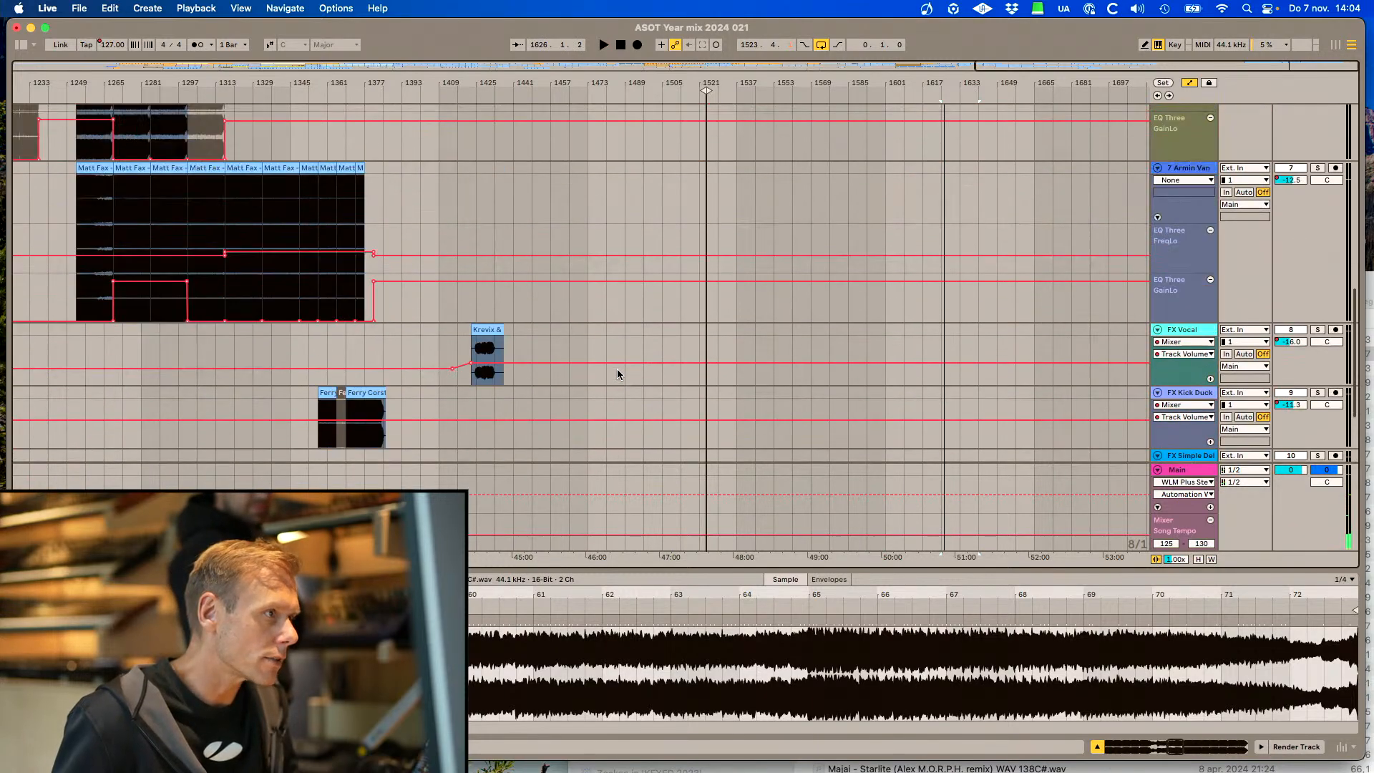
scroll(616, 367, up, 15)
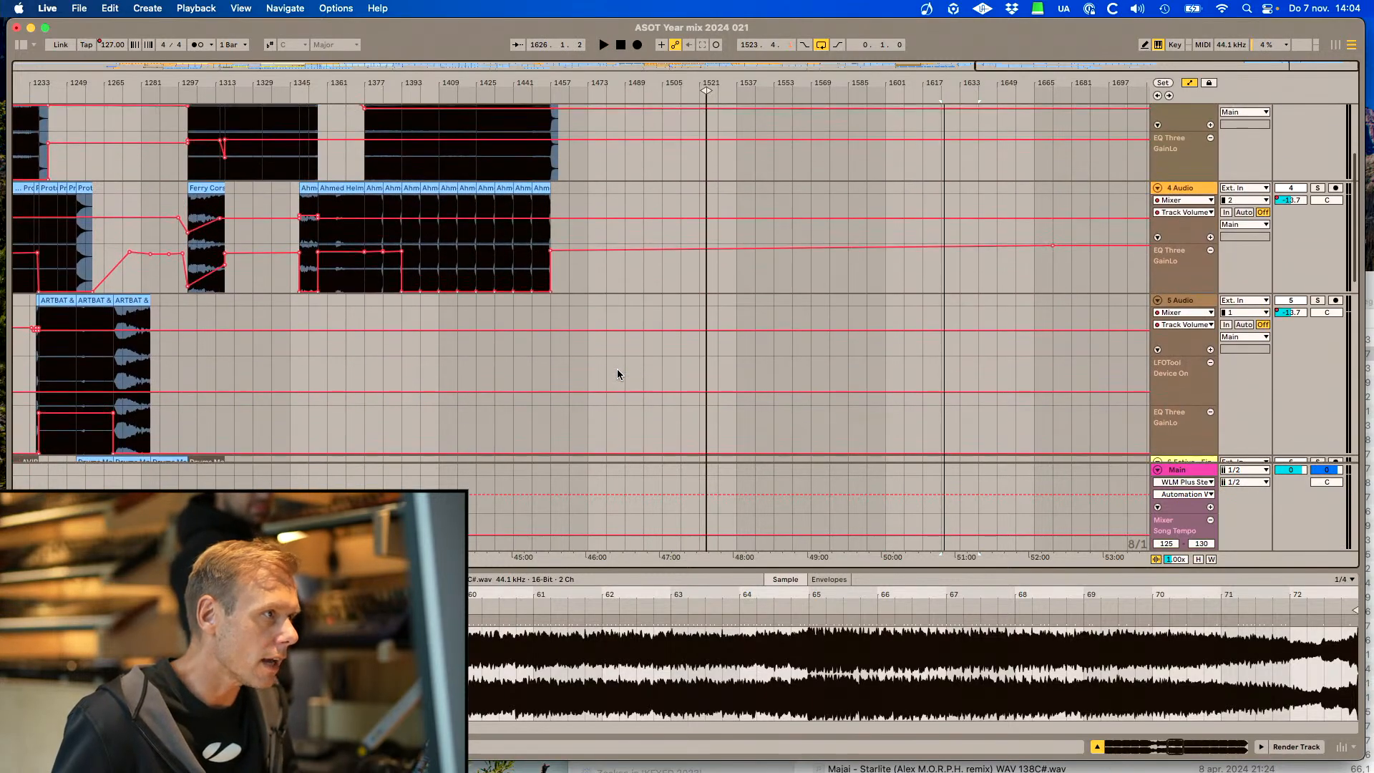
click(501, 403)
scroll(518, 405, down, 12)
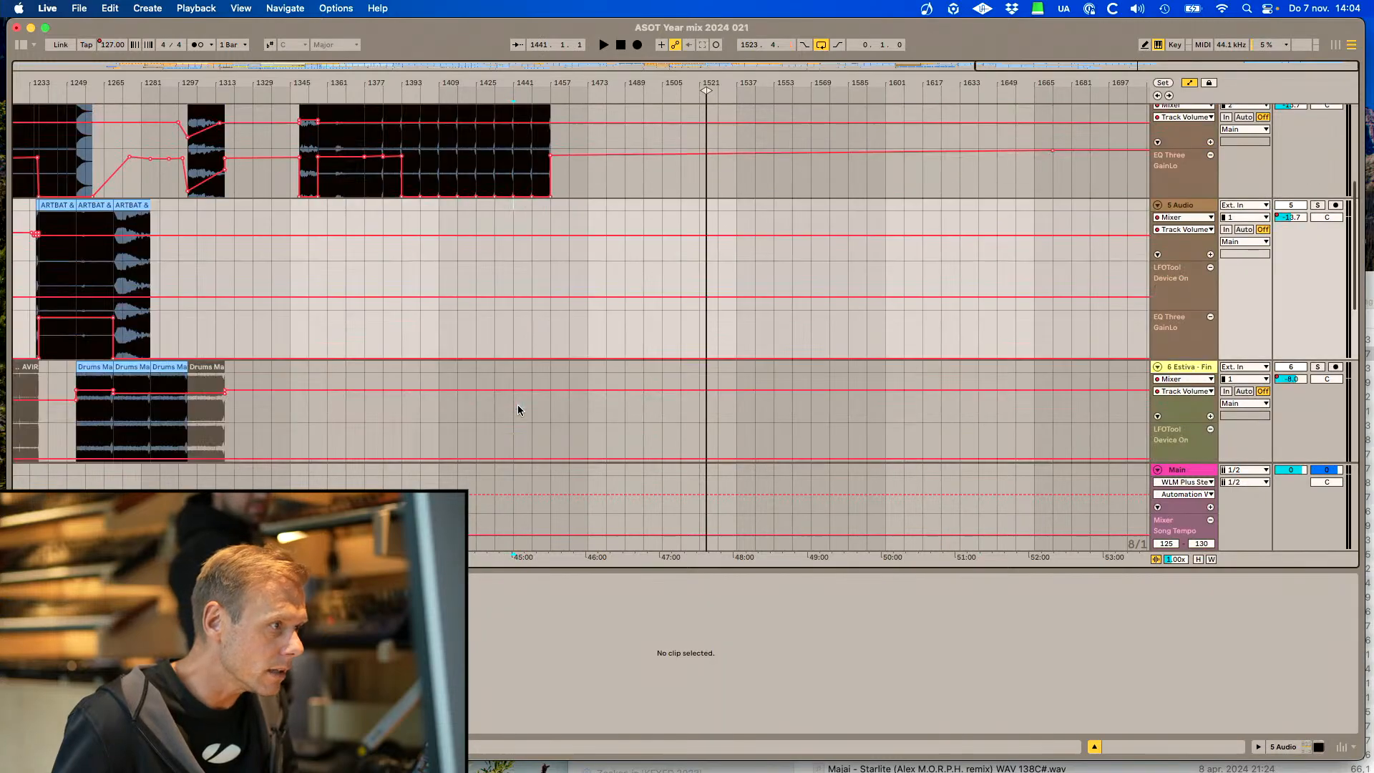
scroll(522, 406, up, 12)
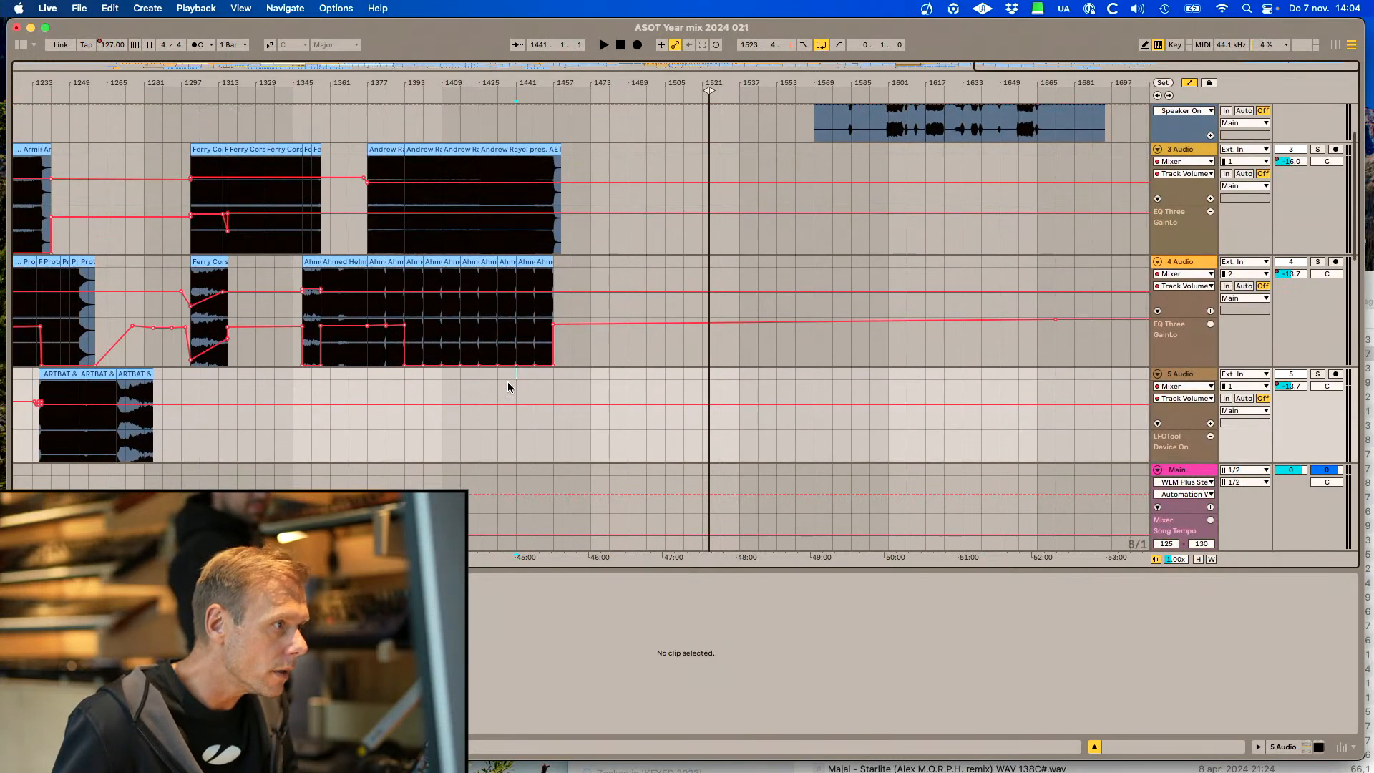
key(super+v)
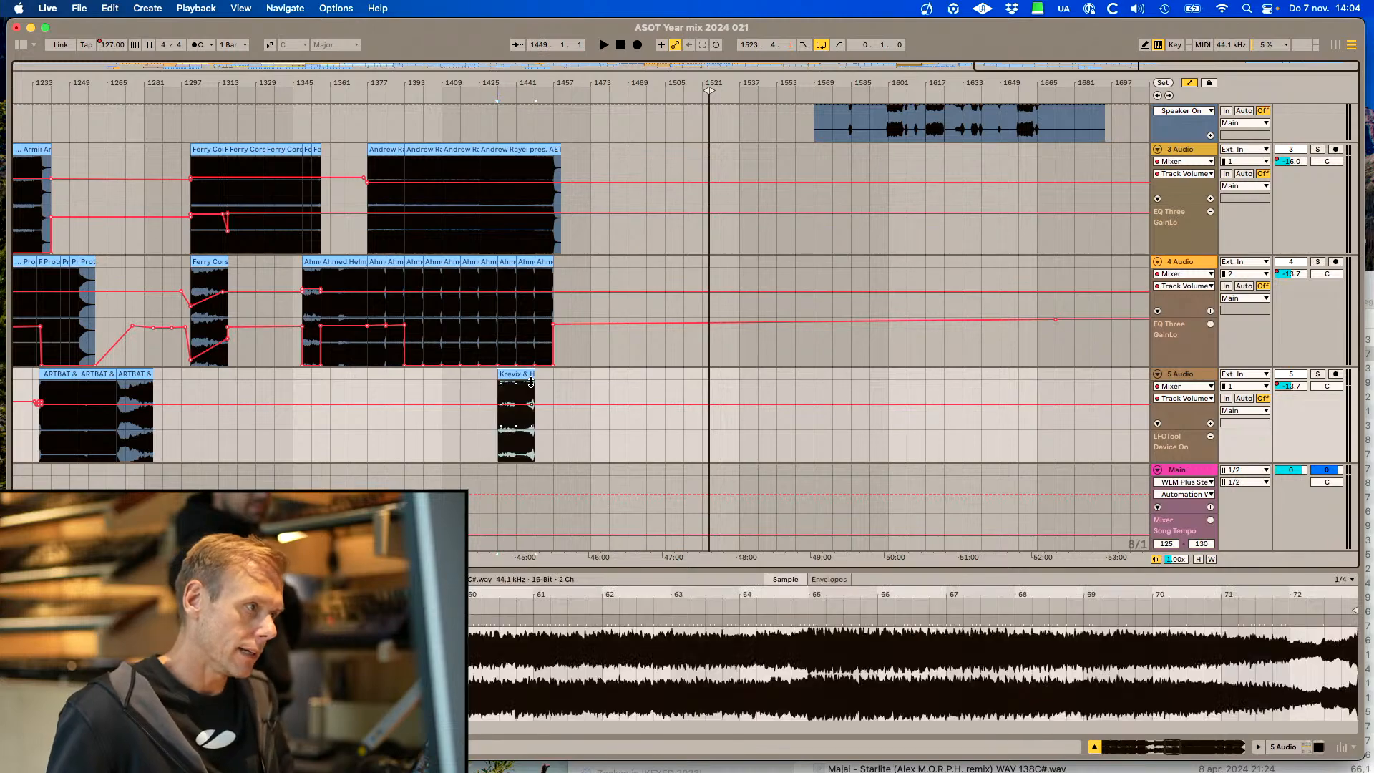
Unsolo the first Render Track and shift the final Memoria Eterna section on track 3 Audio from bar 1449 to 1433, deleting the leftover
click(472, 375)
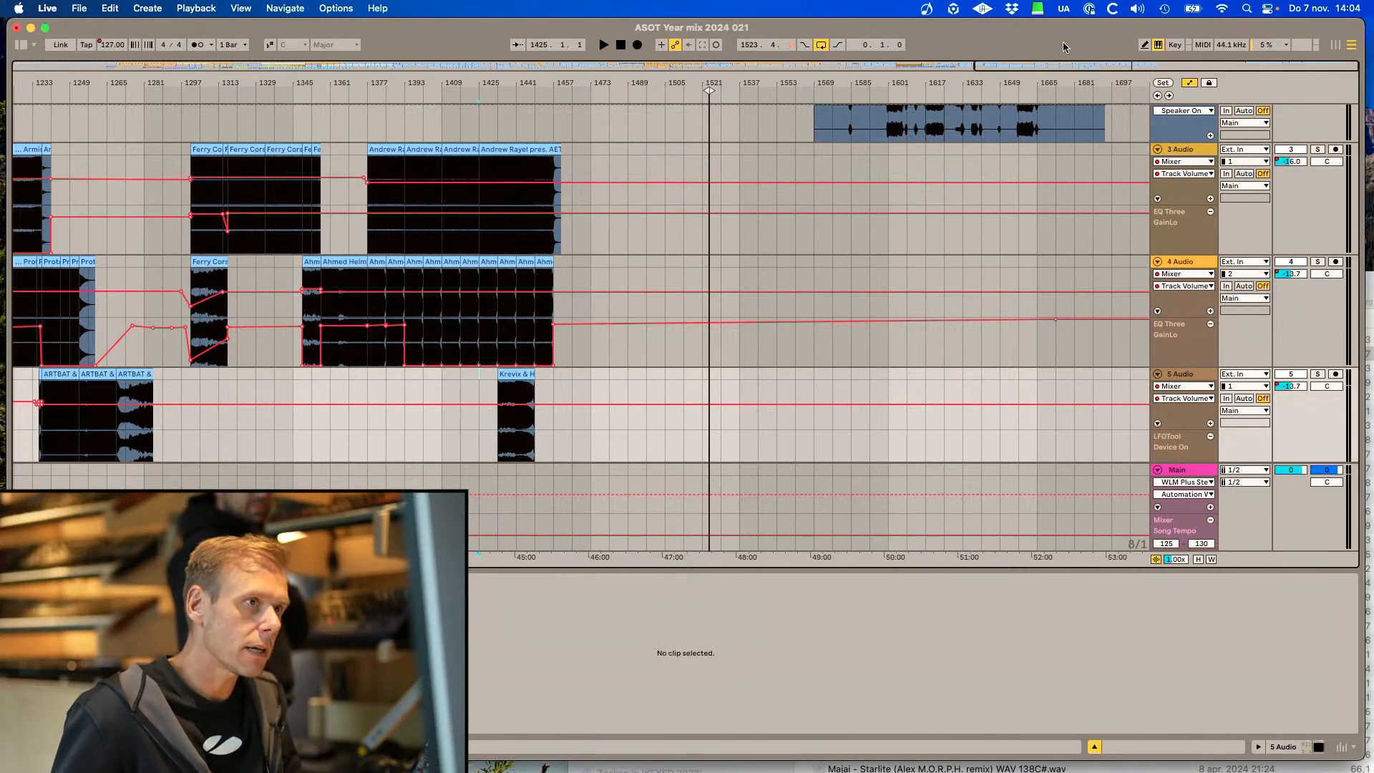
drag(1133, 67, 1135, 120)
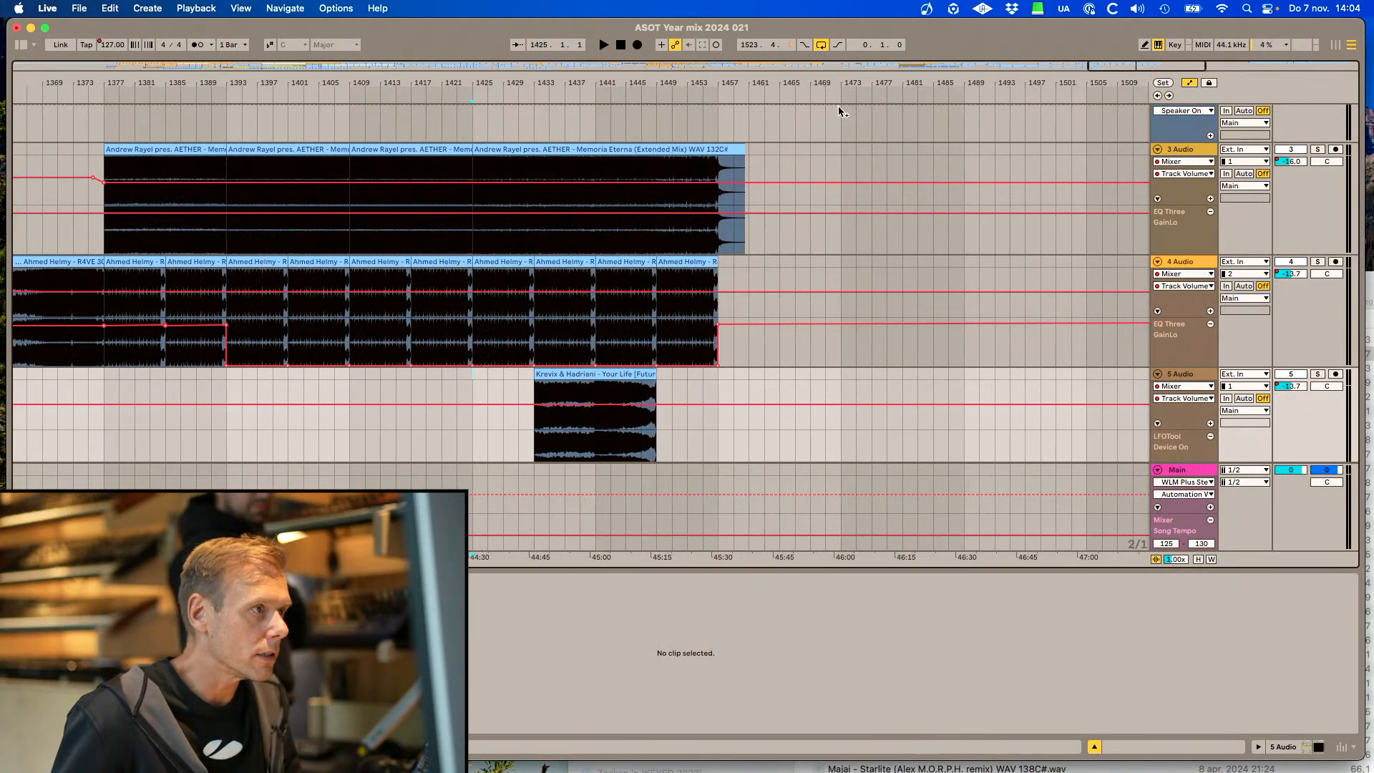
click(656, 165)
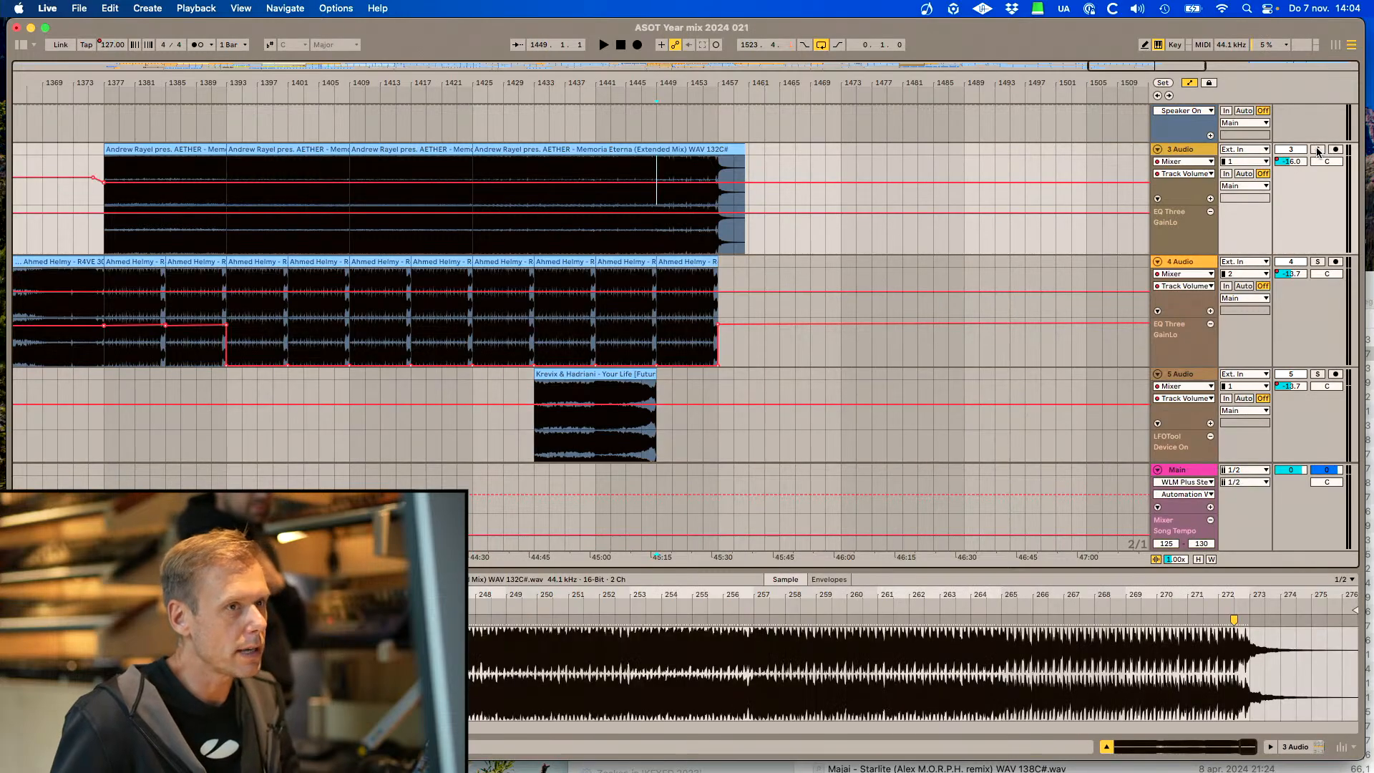
scroll(1318, 152, up, 3)
click(1317, 112)
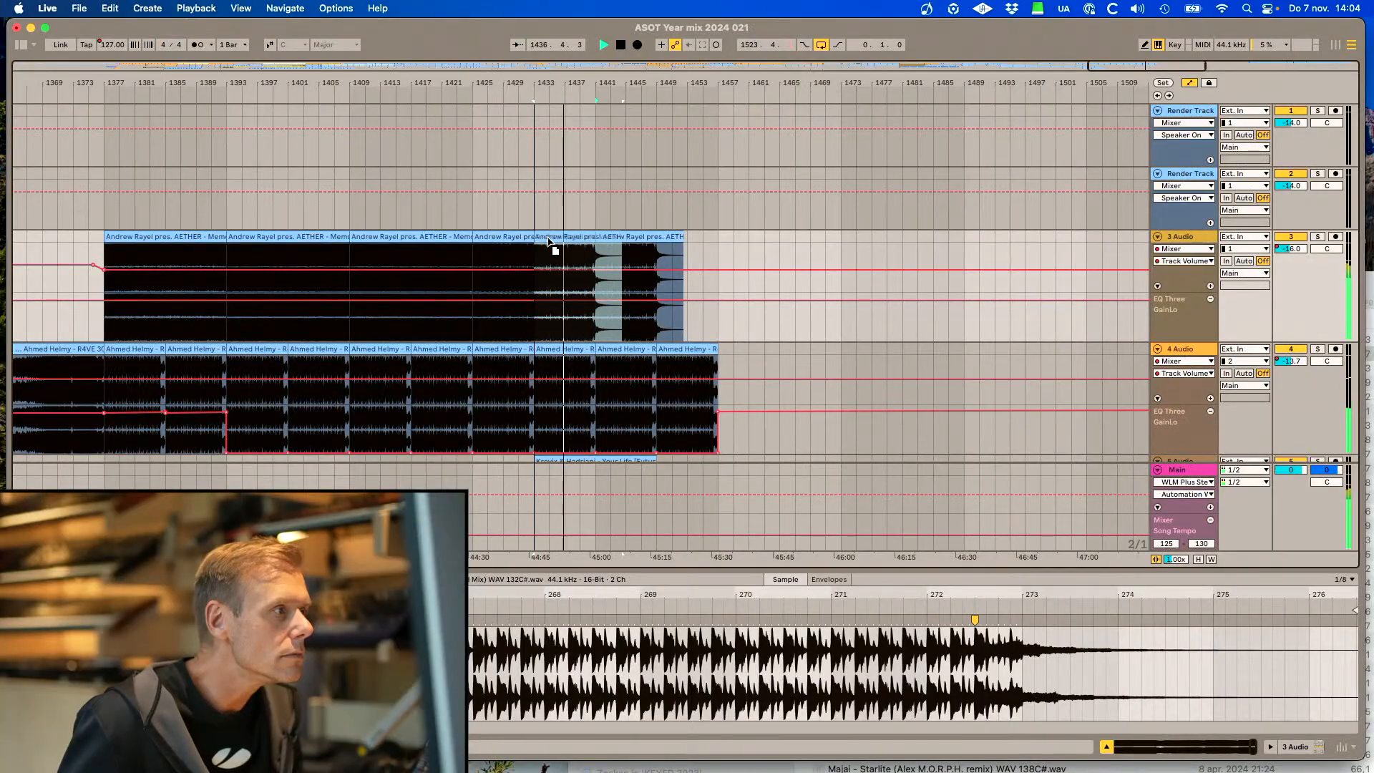
key(Delete)
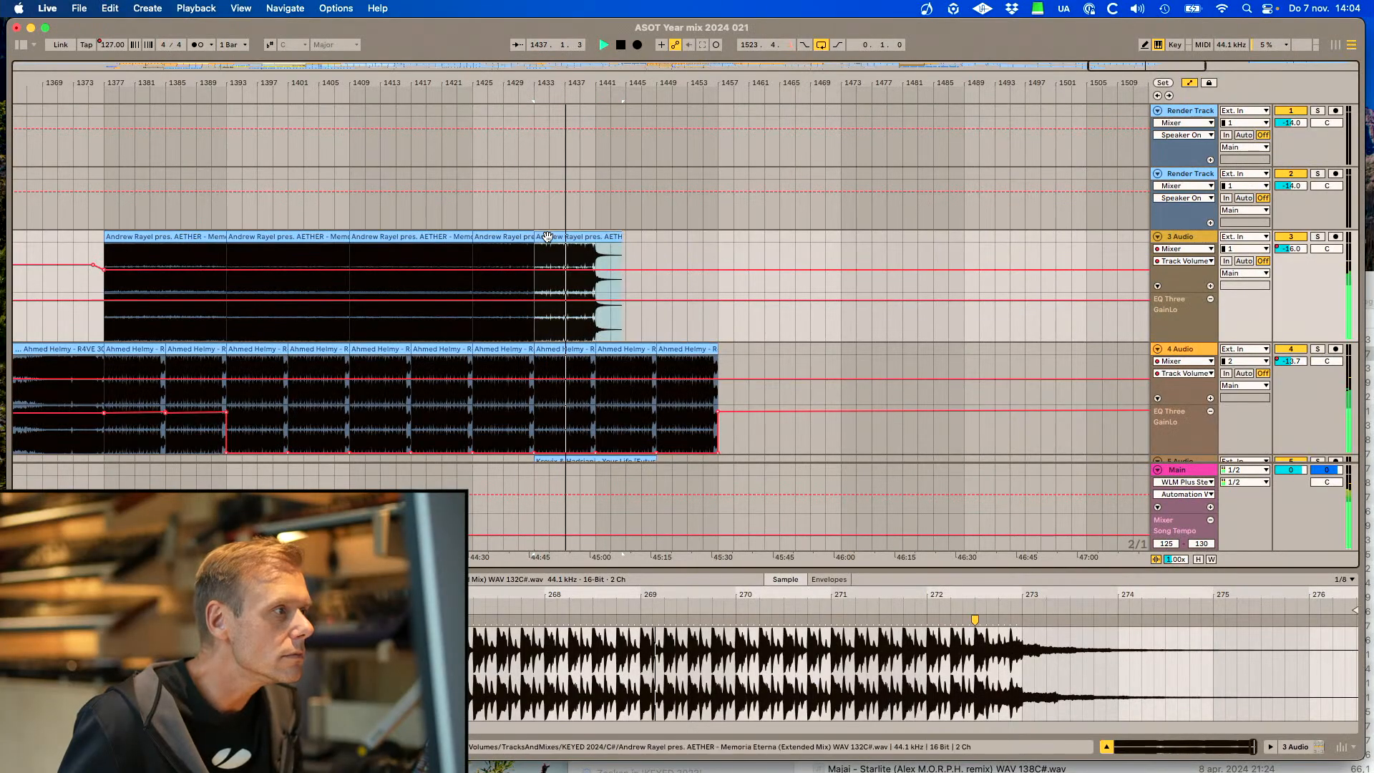
Raise the EQ Three GainLo automation on track 5 Audio to 1.76 dB across the Your Life clip
click(509, 209)
scroll(509, 209, down, 10)
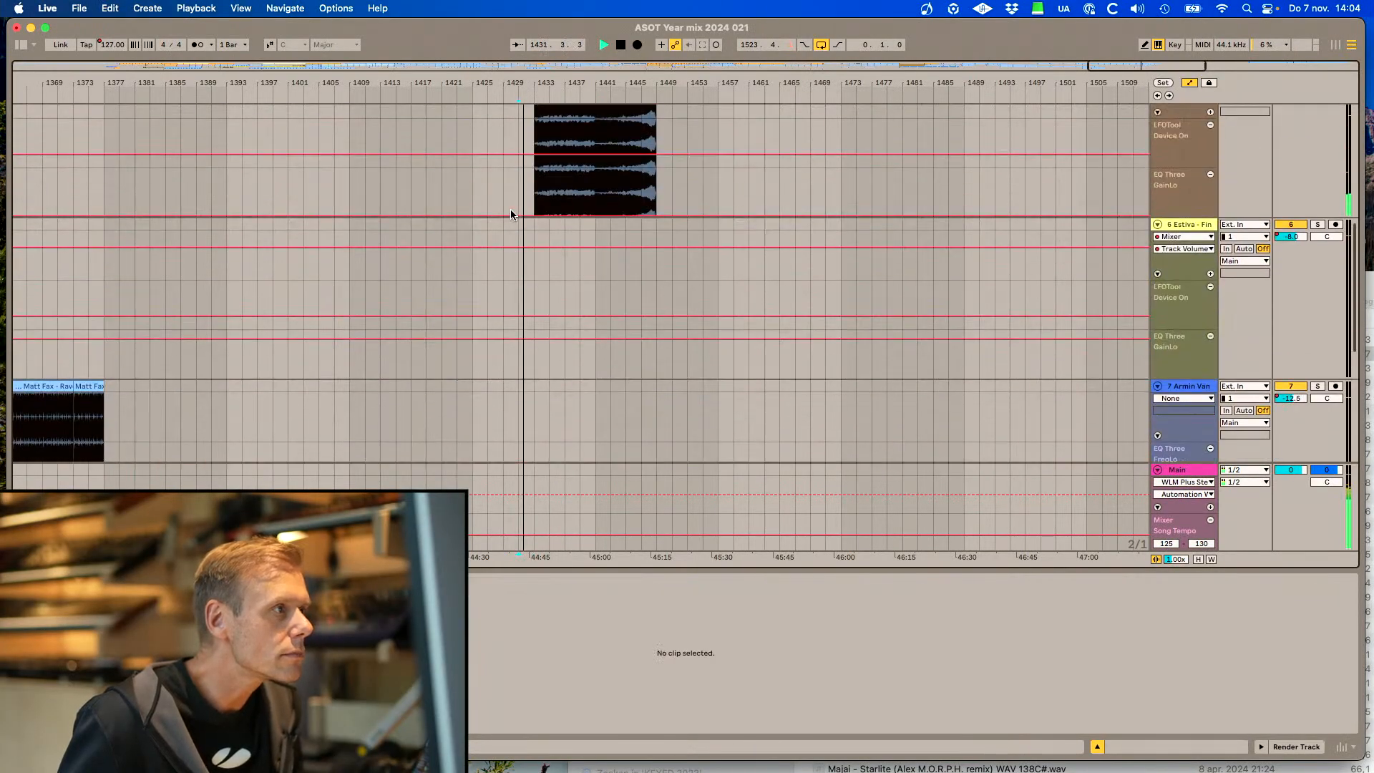
scroll(583, 122, up, 5)
click(582, 355)
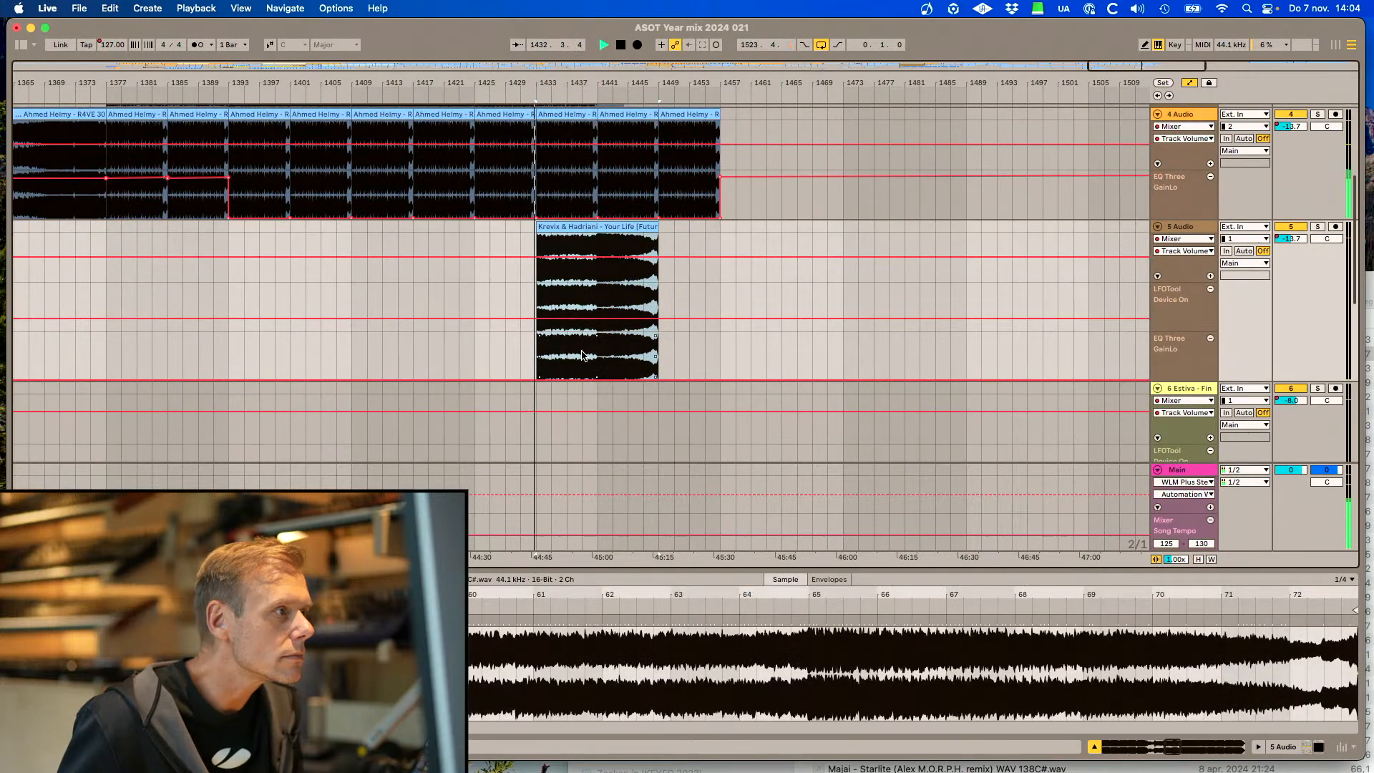
drag(583, 379, 582, 379)
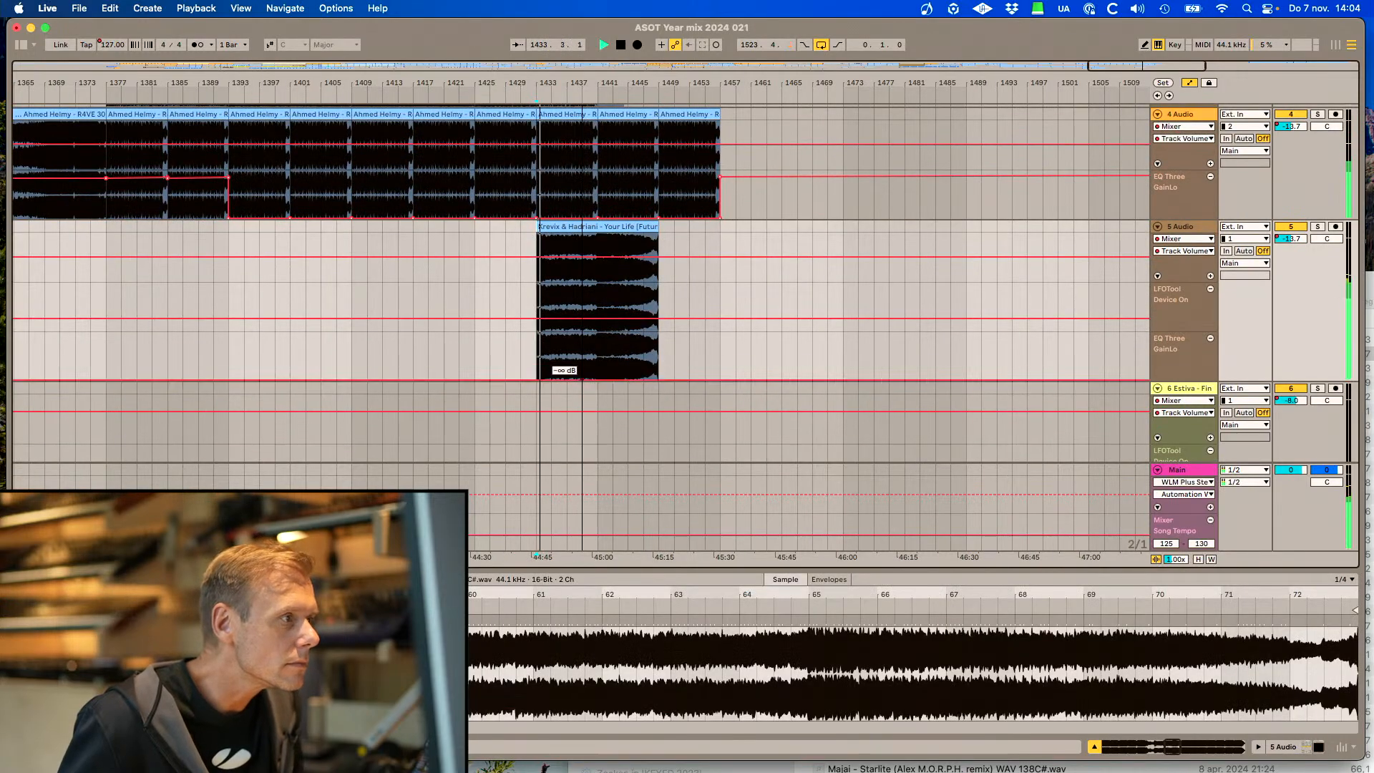
click(576, 228)
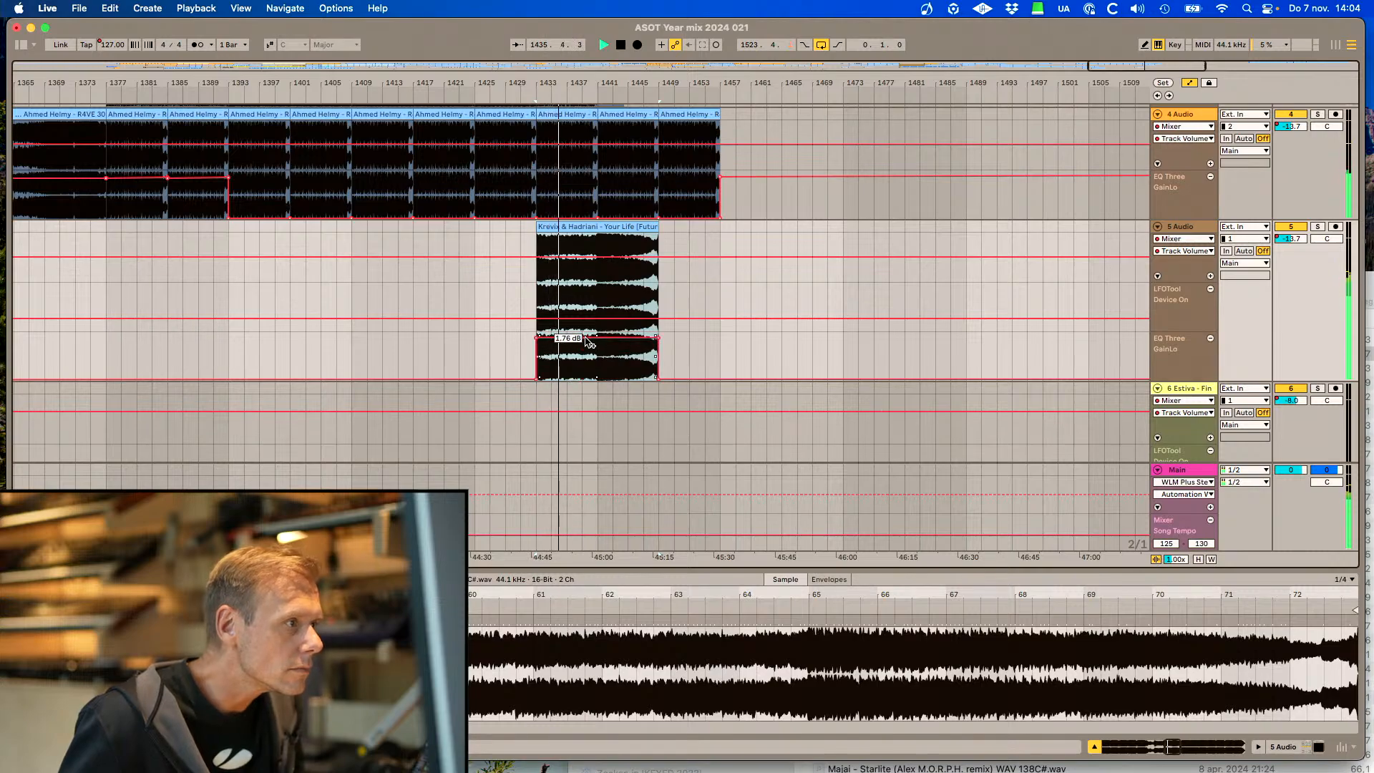
Remove the EQ Three GainLo drop at the end of the Your Life clip so the raised level continues on track 5 Audio
click(517, 226)
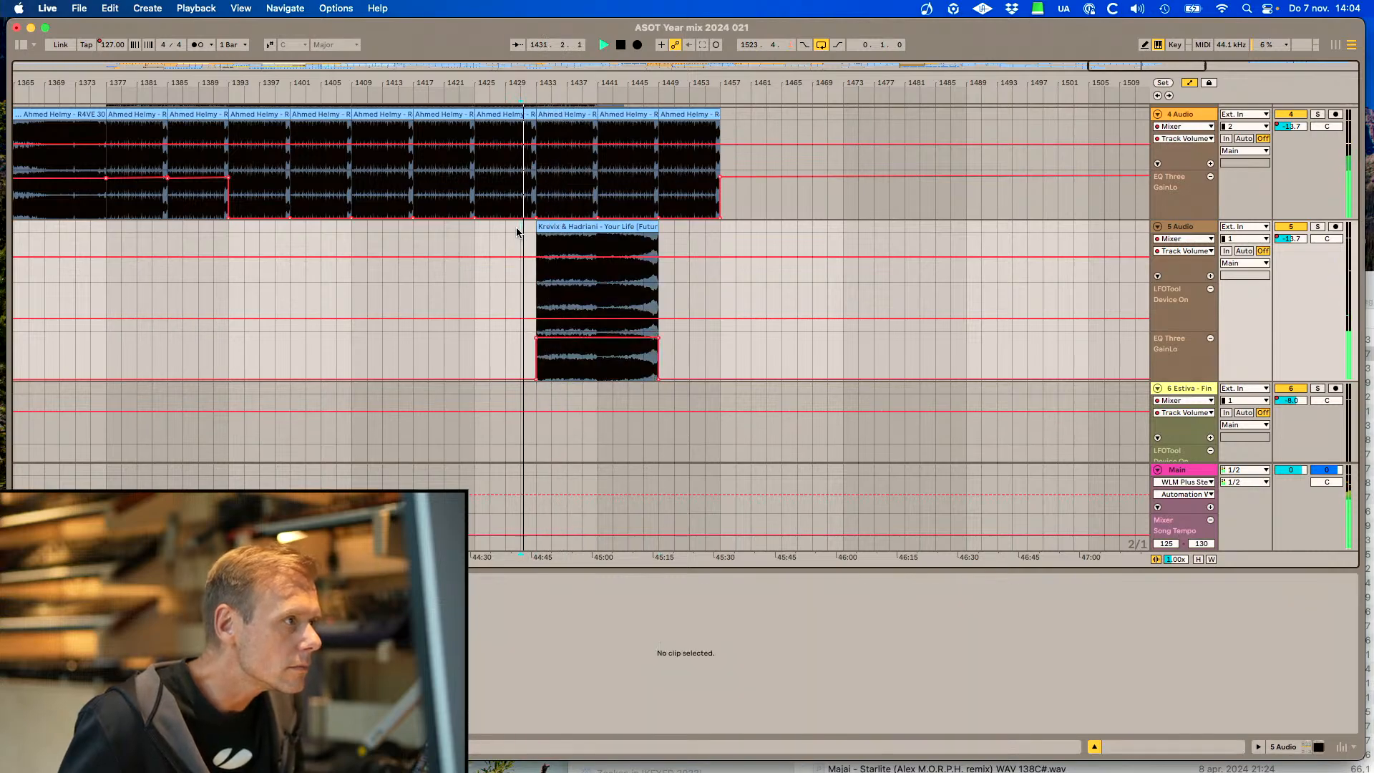
scroll(516, 226, down, 5)
scroll(517, 226, up, 10)
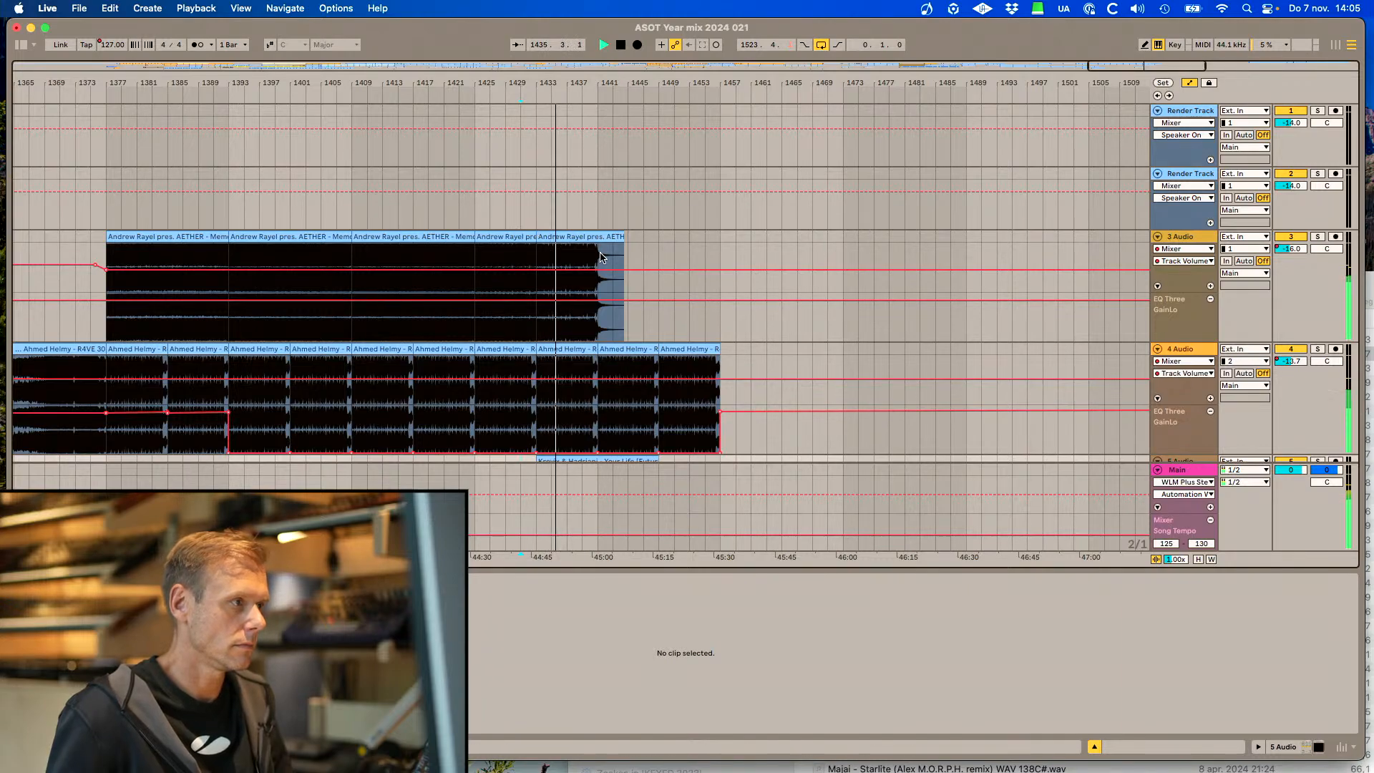
scroll(600, 255, down, 5)
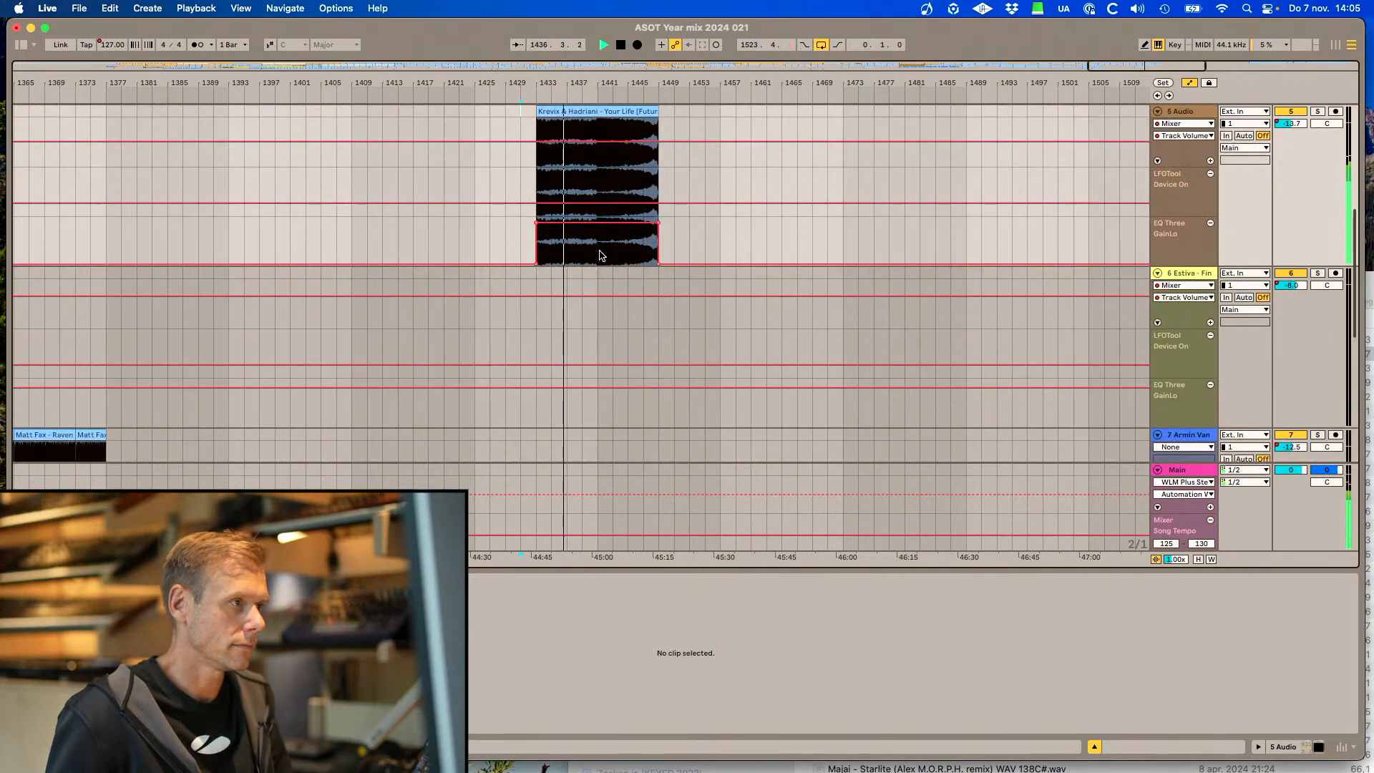
drag(659, 263, 666, 227)
scroll(554, 226, up, 5)
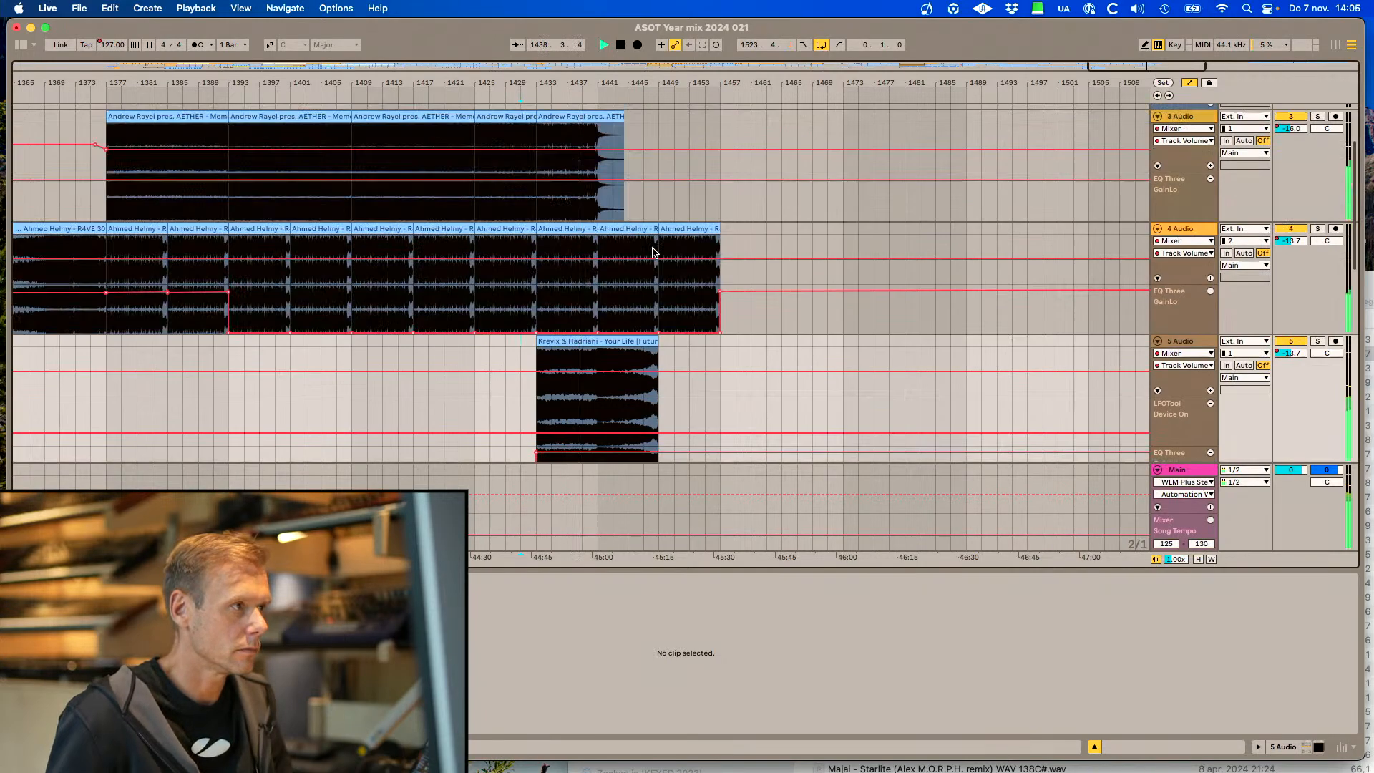
Place the last Your Life section from the first Render Track on track 5 Audio, starting at bar 1441
drag(1164, 64, 1252, 44)
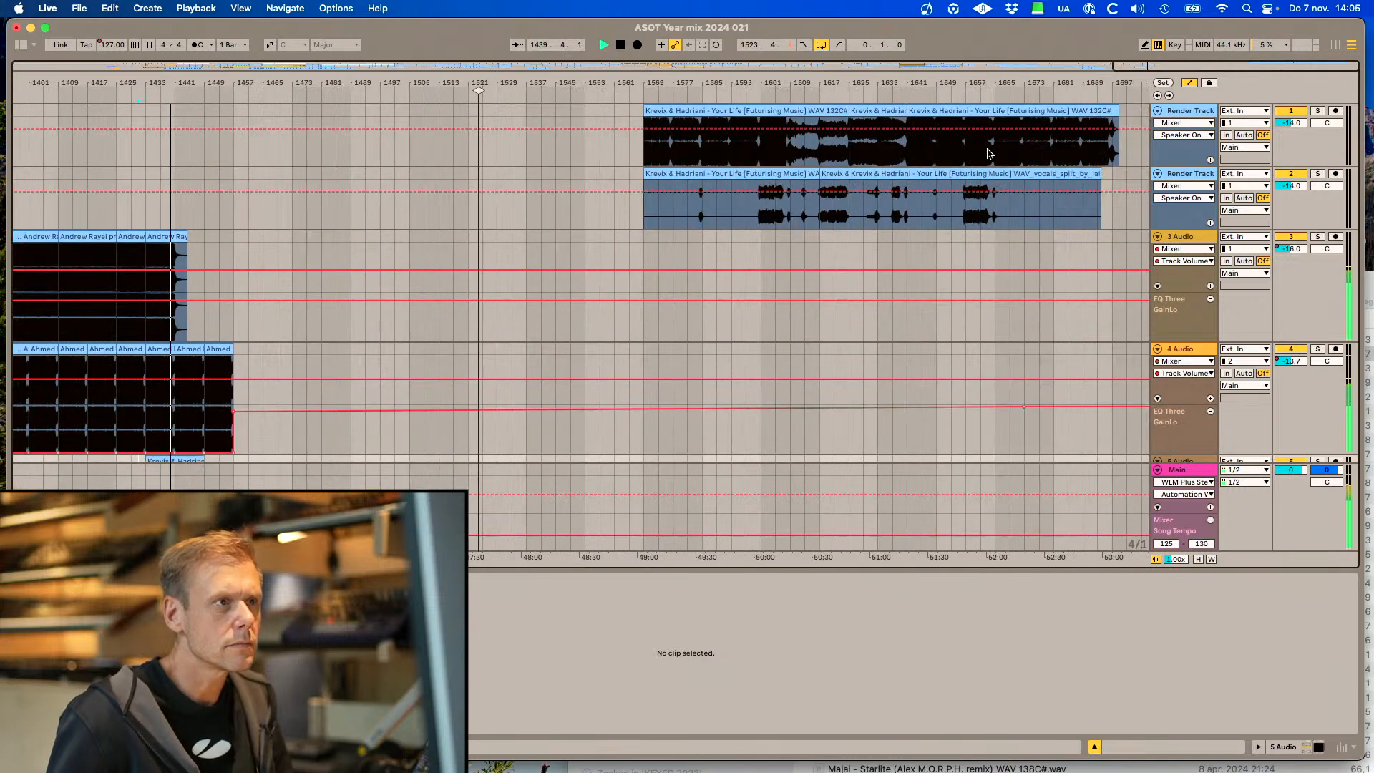
drag(971, 133, 419, 276)
scroll(421, 277, left, 10)
scroll(880, 319, down, 5)
scroll(880, 319, right, 4)
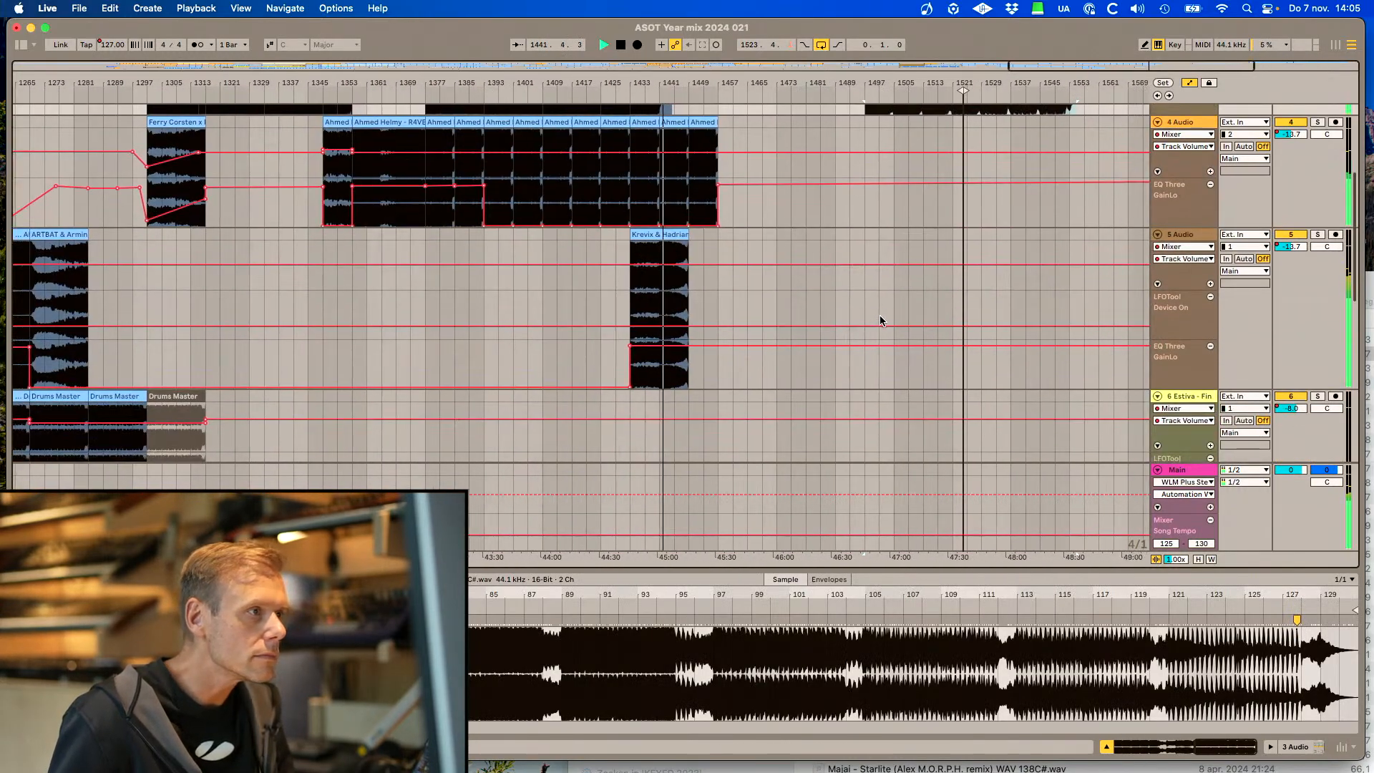
scroll(880, 319, up, 3)
scroll(879, 319, up, 3)
scroll(776, 209, down, 3)
scroll(777, 209, up, 2)
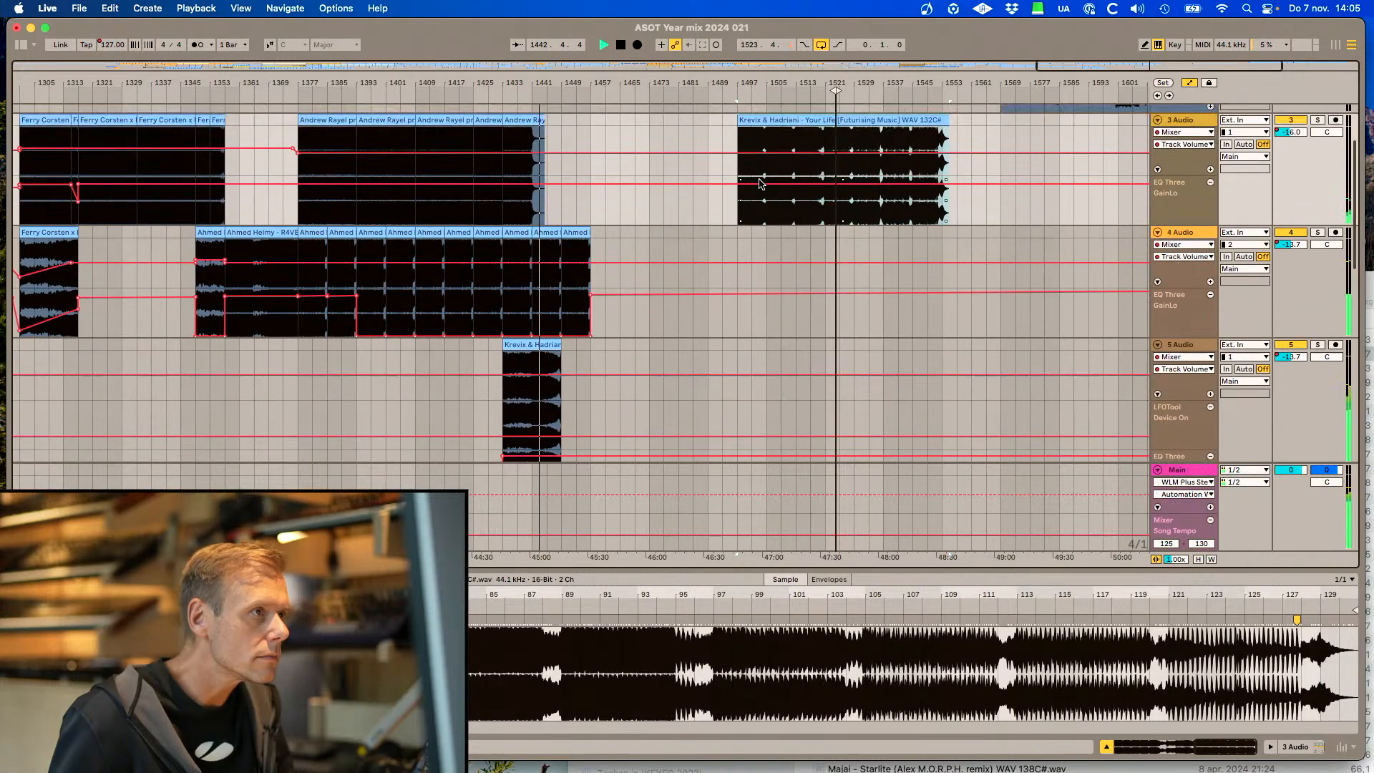
drag(764, 136, 560, 437)
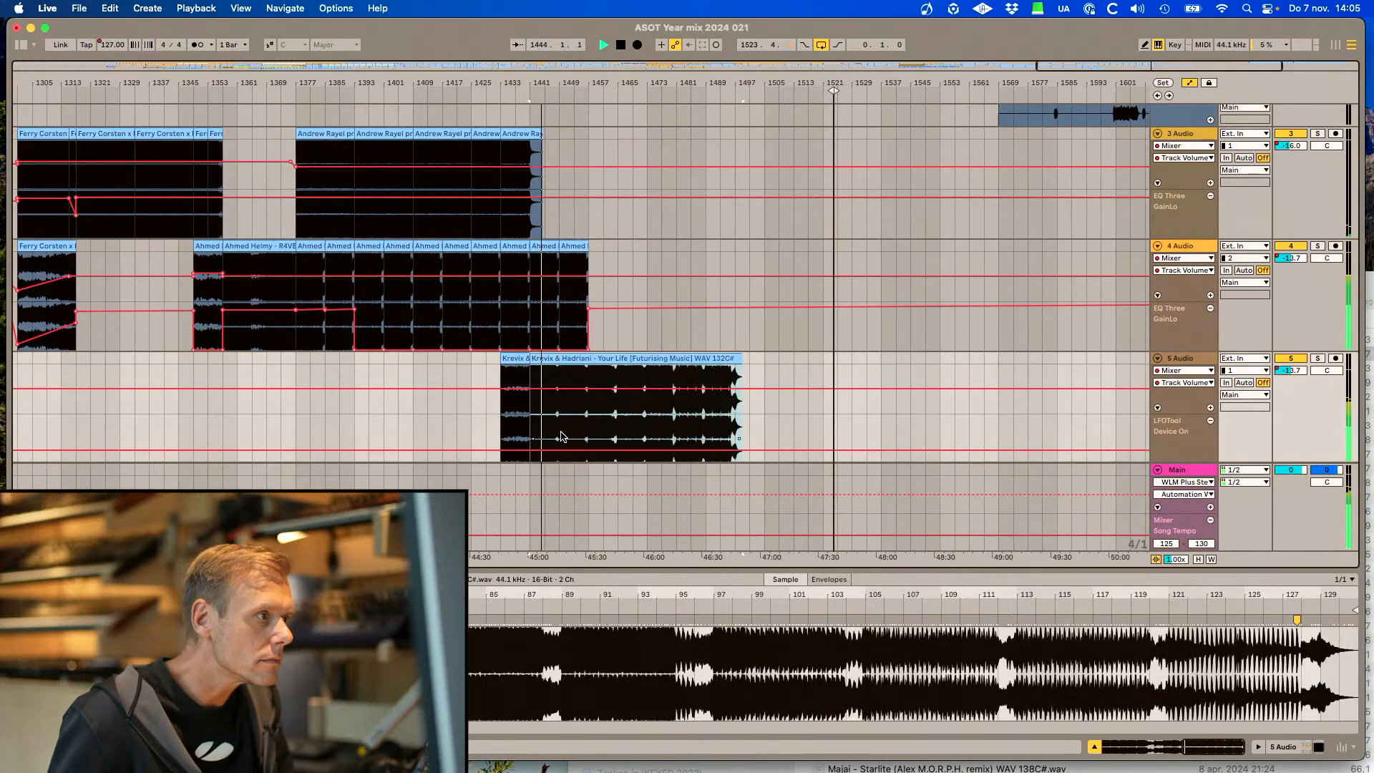
Play the arrangement from bar 1425 to check the transition into Your Life
click(493, 217)
key(space)
key(space)
click(468, 217)
key(space)
key(space)
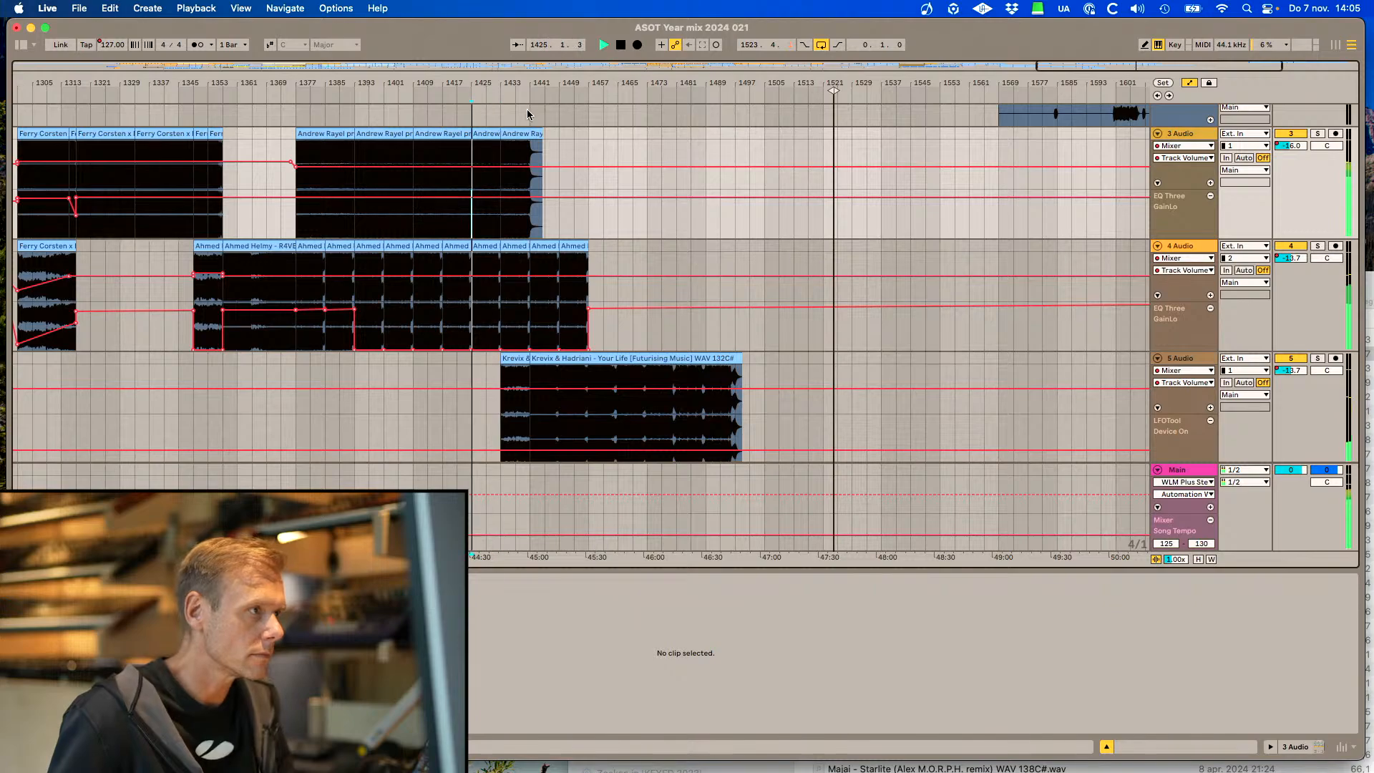
Duplicate the last Memoria Eterna clip on track 3 Audio, trimmed to bars 1433–1441, and lower the copy's EQ Three GainLo to -inf dB
click(524, 132)
drag(541, 134, 530, 134)
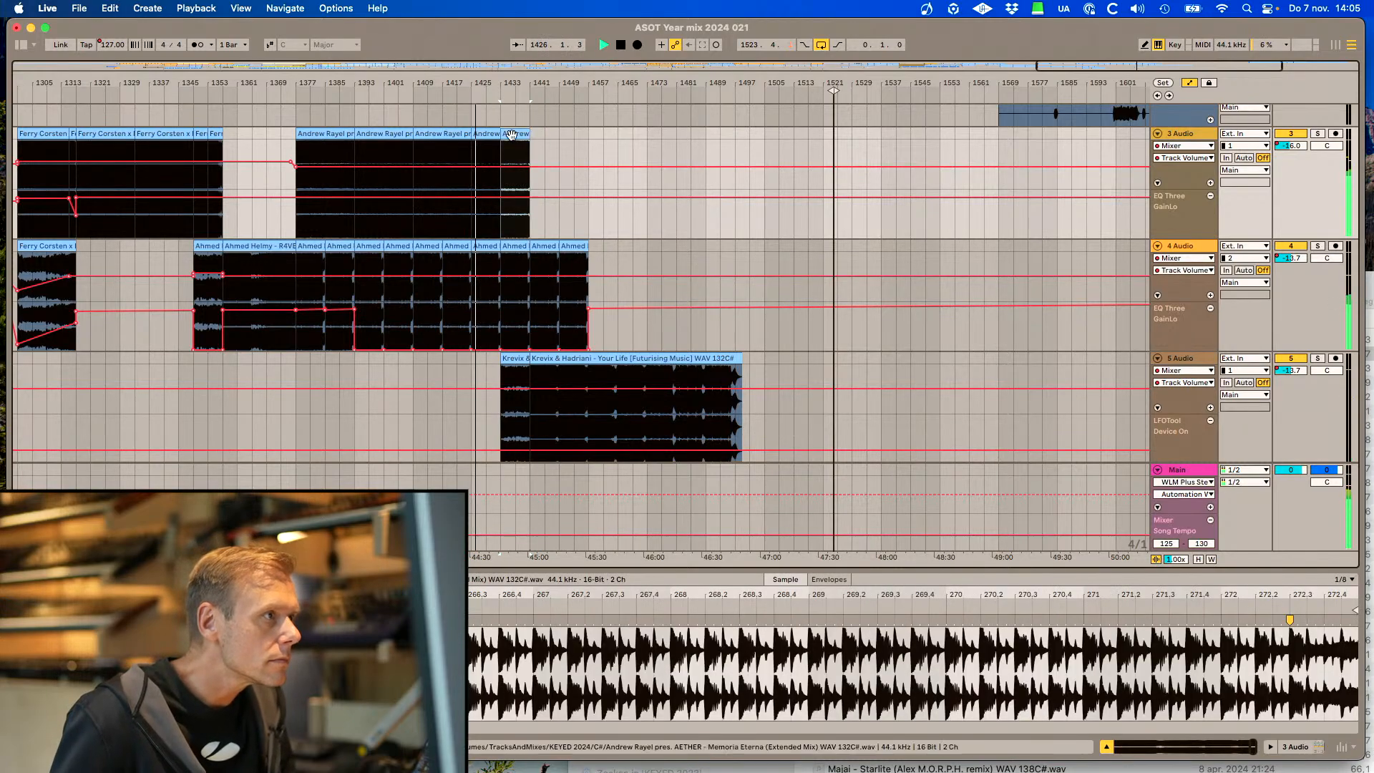
key(super+d)
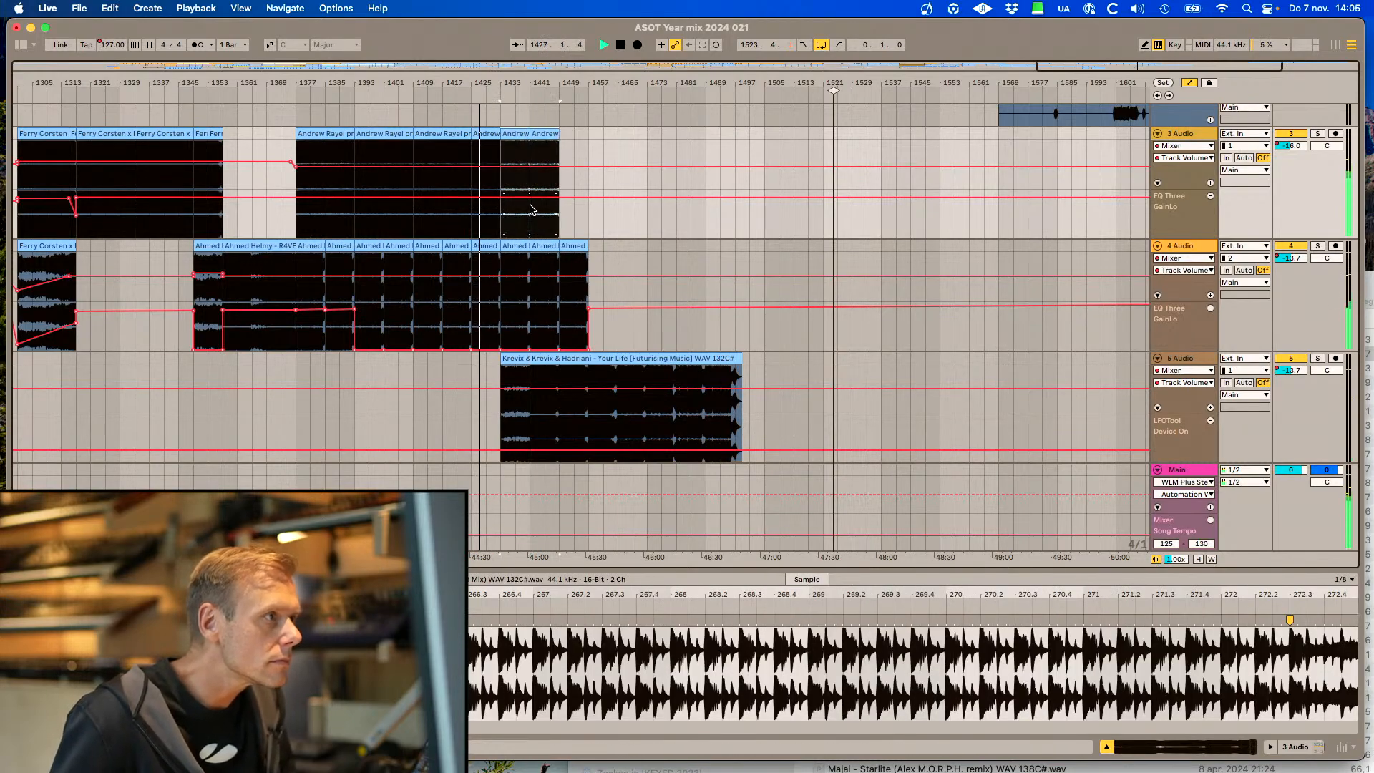
drag(532, 209, 534, 240)
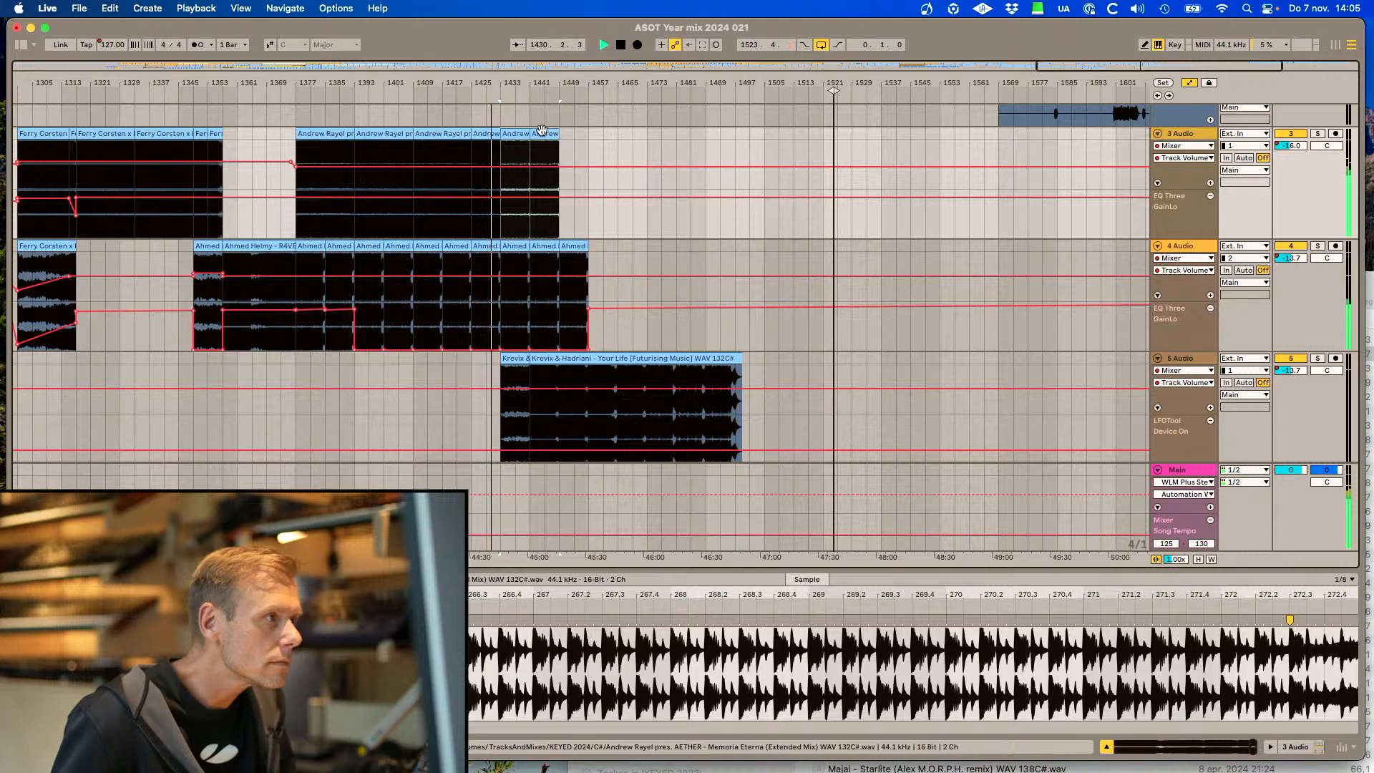
click(543, 204)
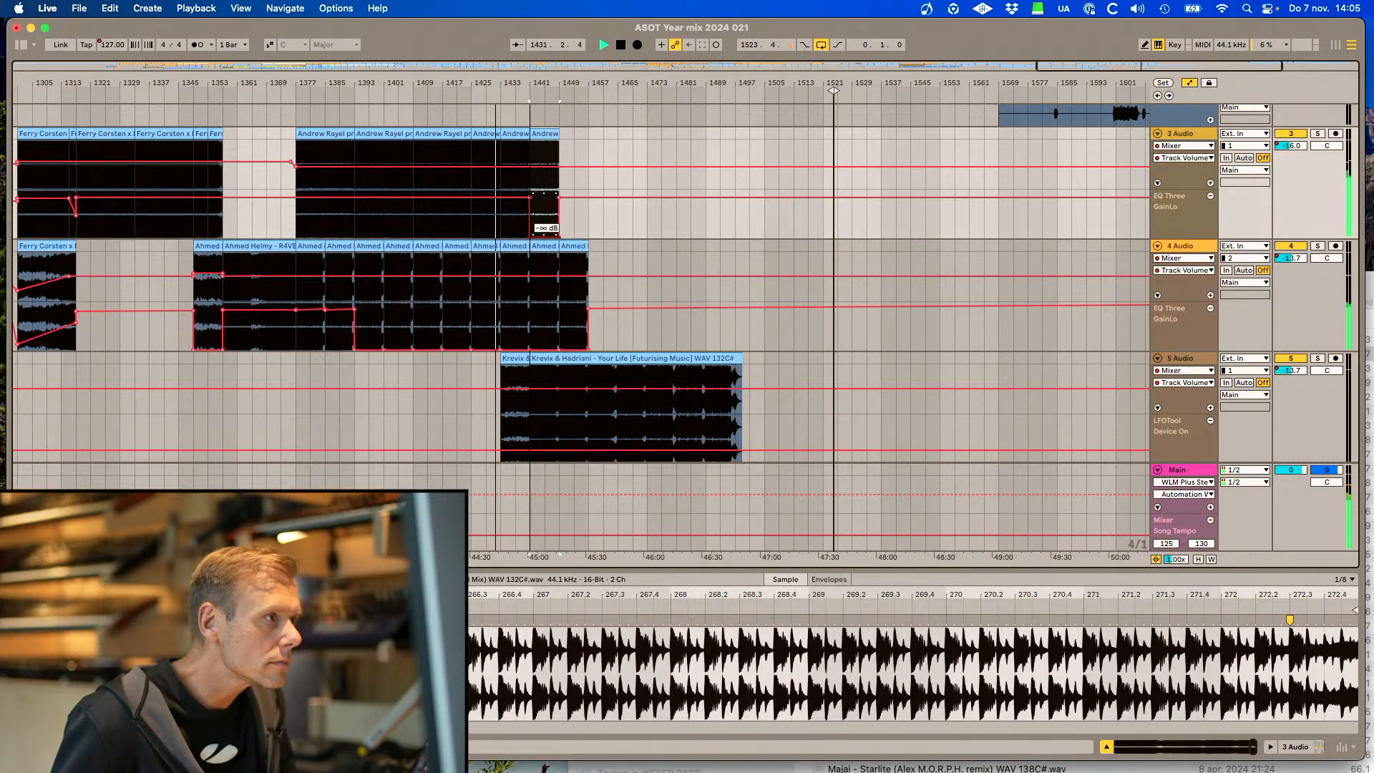
Place the remaining Your Life split-vocal clip on FX Vocal from bar 1433, directly following the first vocal clip
scroll(541, 241, down, 10)
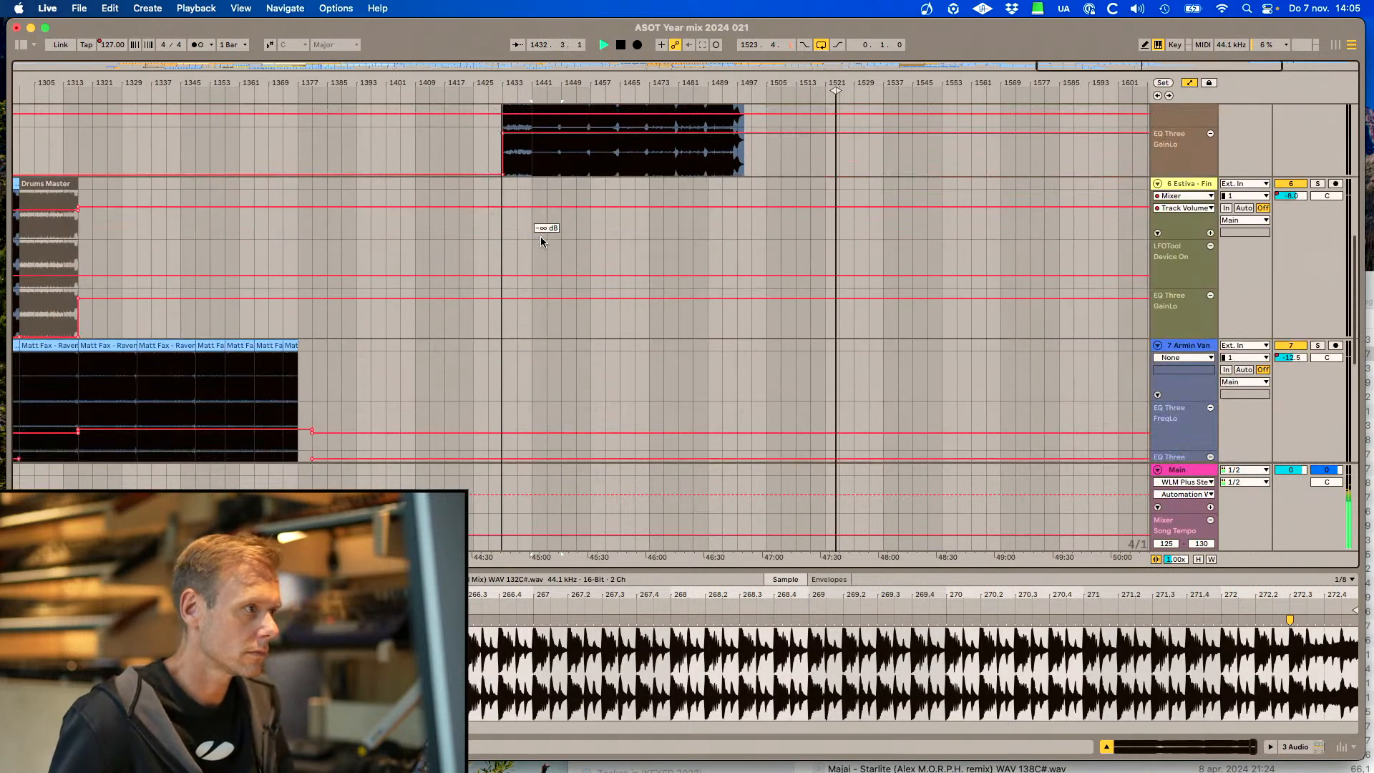
drag(512, 271, 772, 272)
click(521, 274)
key(super+e)
drag(545, 260, 530, 272)
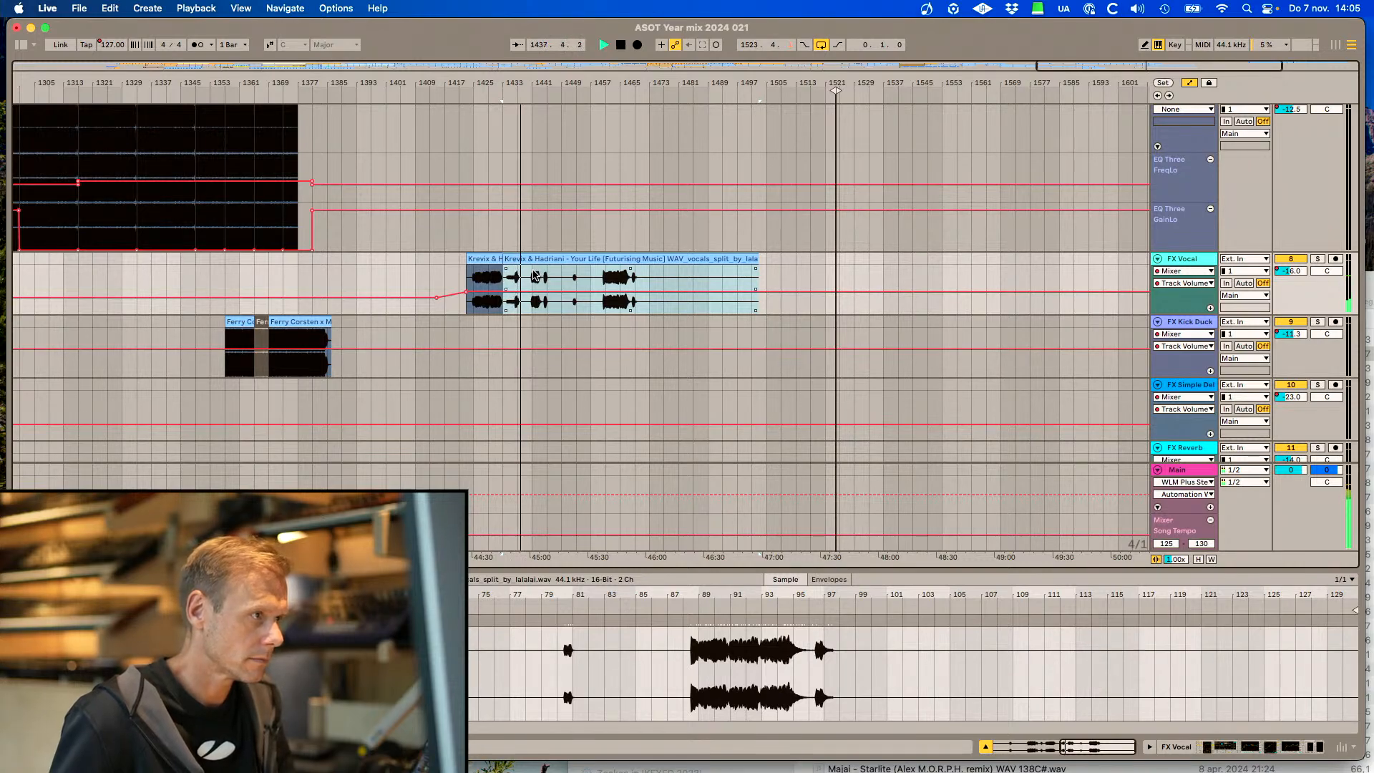
drag(1150, 70, 1150, 182)
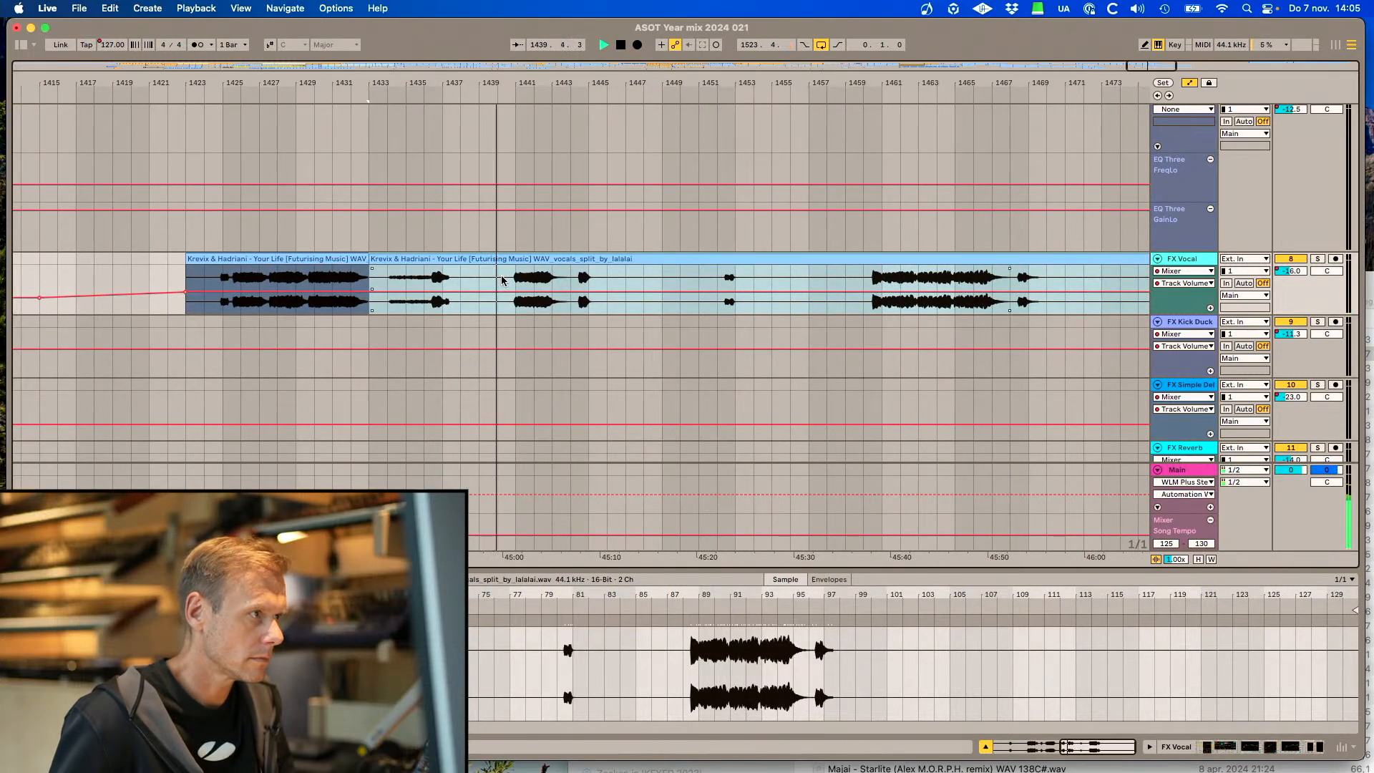
scroll(507, 286, up, 10)
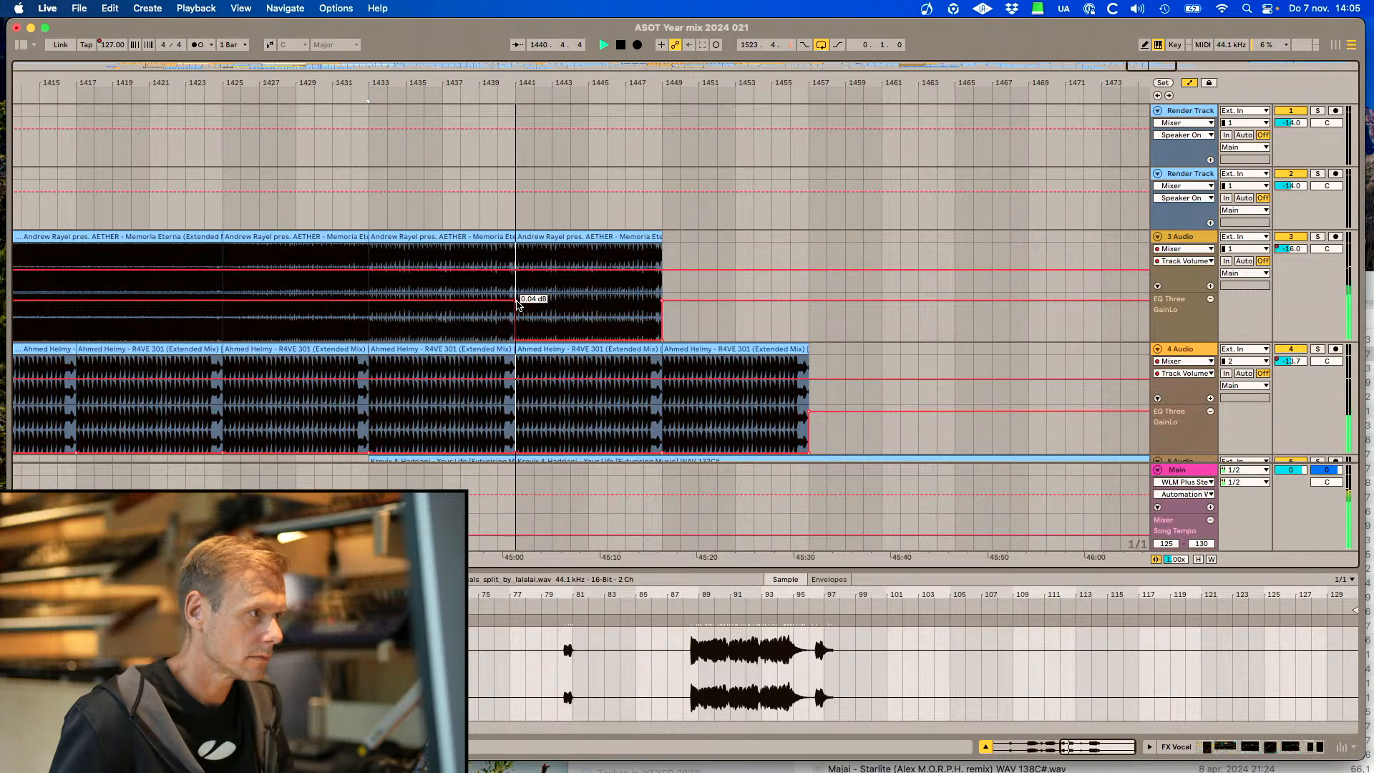
Split the Your Life vocal clip on FX Vocal at bar 1440 and move the remaining part to start at bar 1448
scroll(517, 302, down, 10)
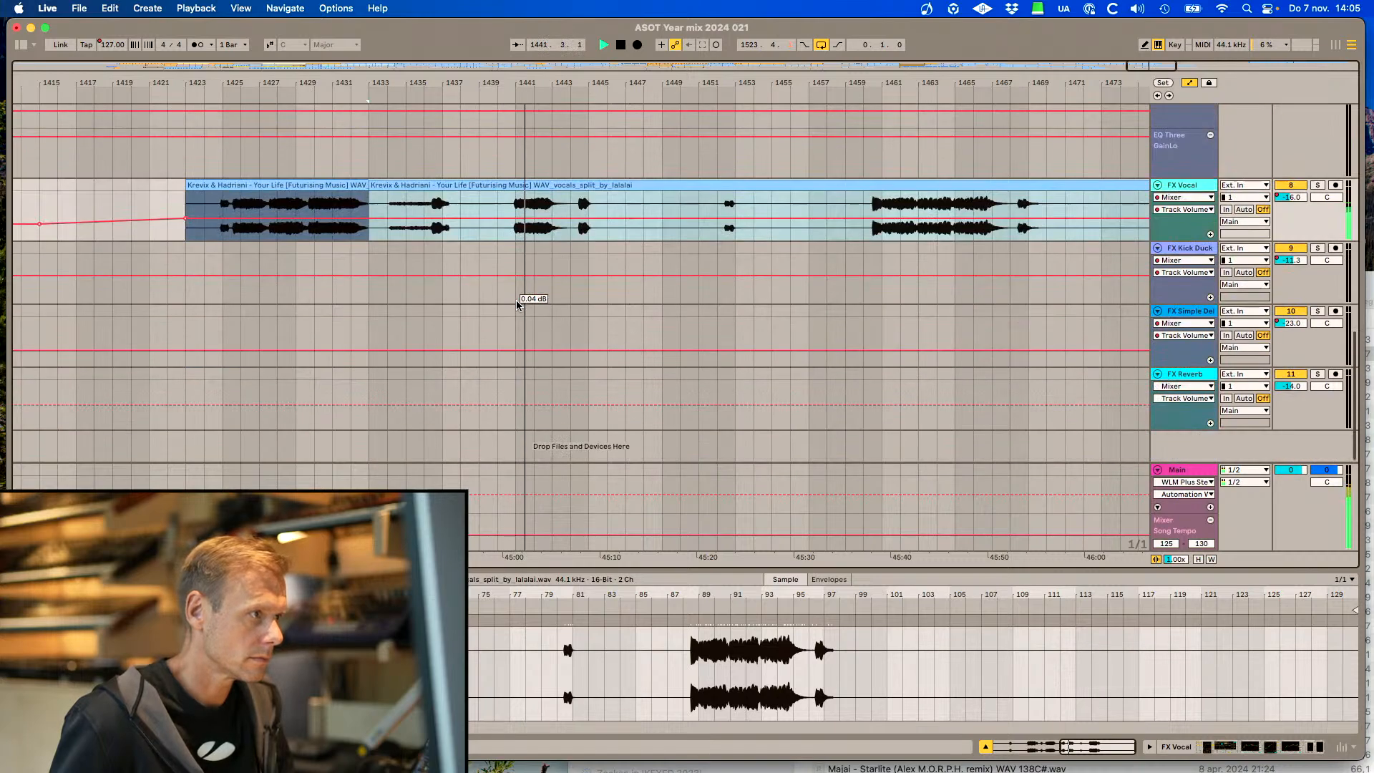
click(499, 208)
key(super+e)
drag(551, 185, 623, 199)
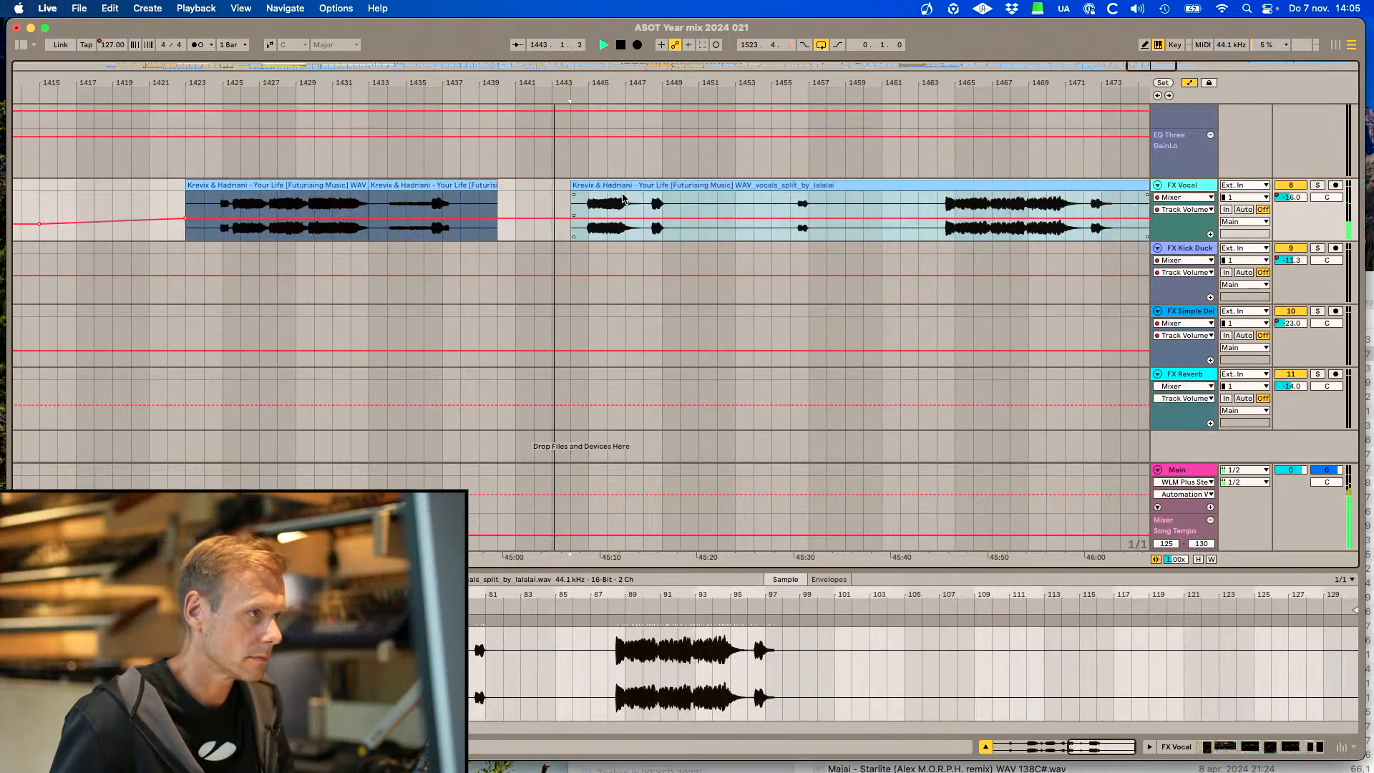
scroll(624, 199, up, 5)
scroll(646, 259, up, 3)
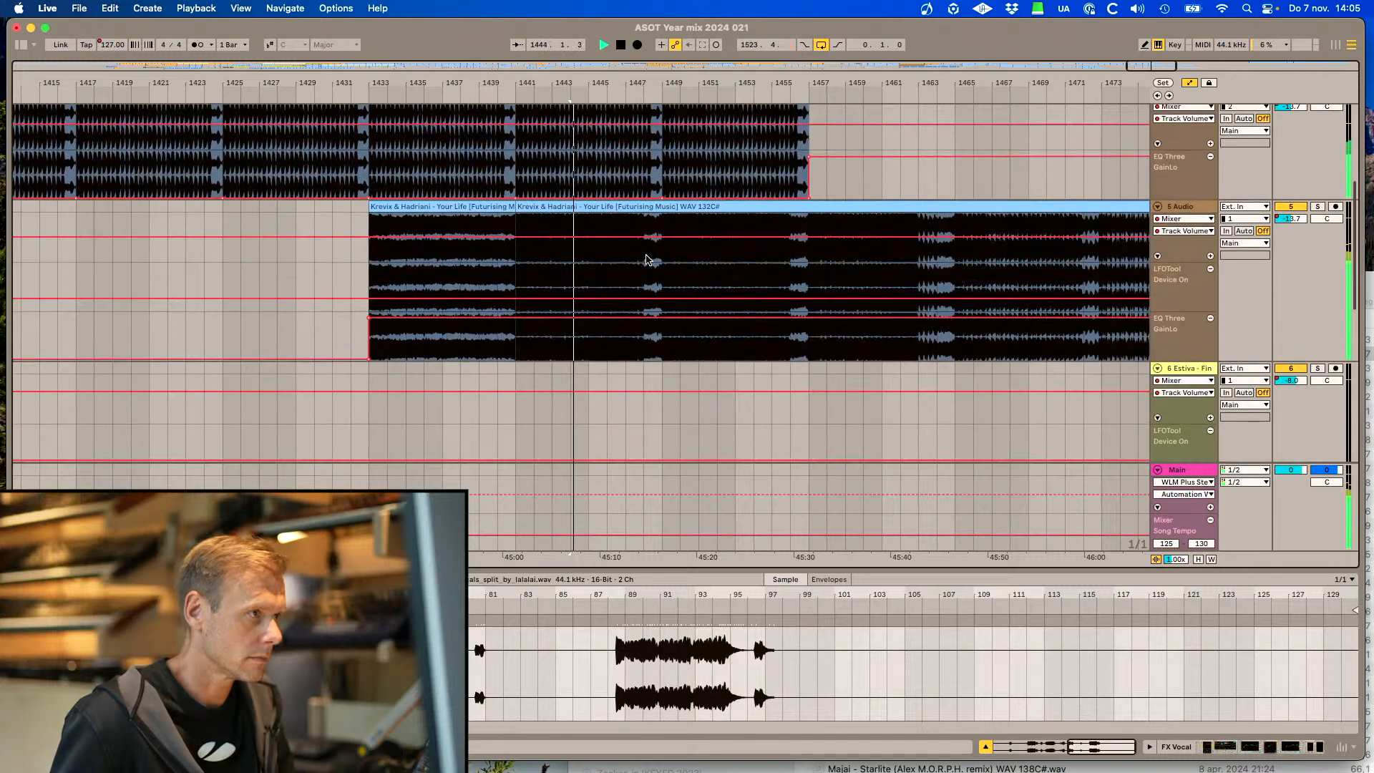
scroll(646, 260, down, 5)
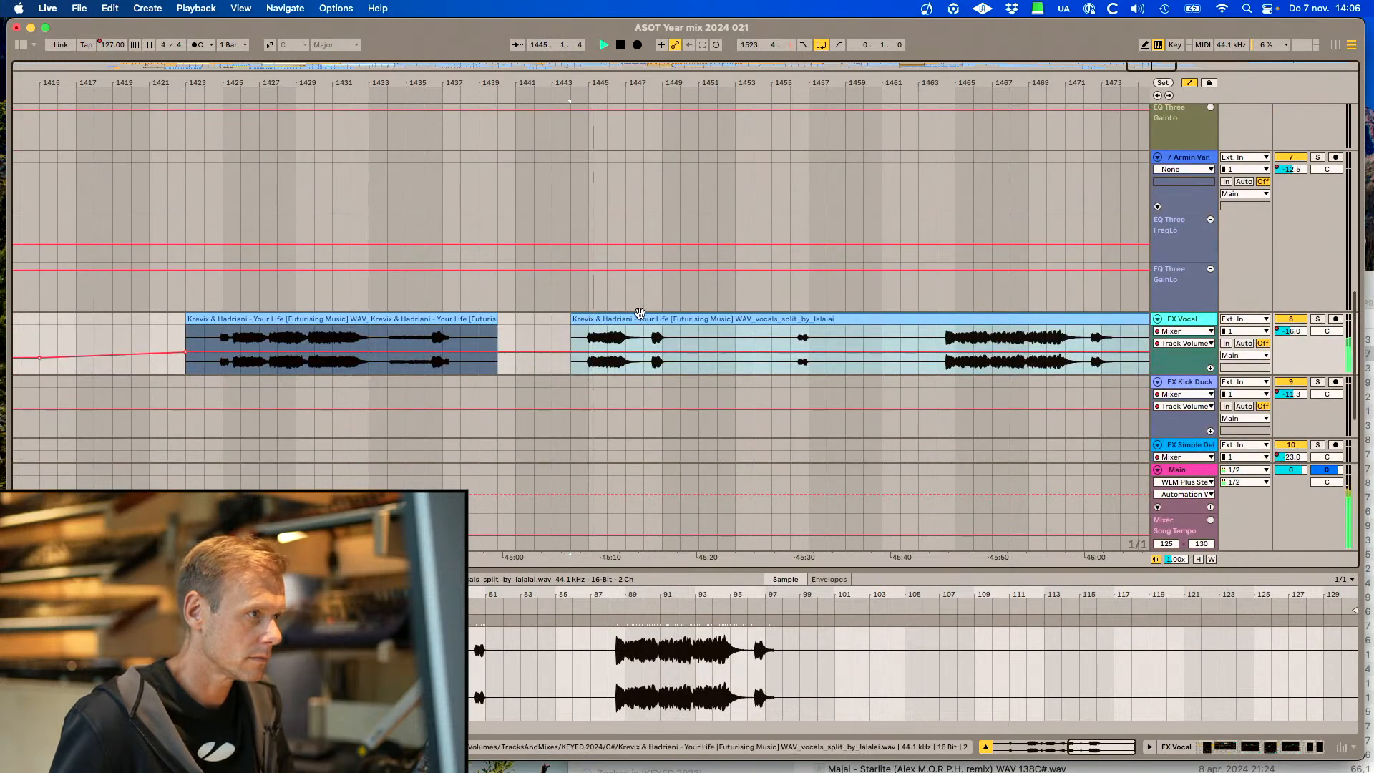
drag(636, 319, 706, 331)
drag(709, 332, 711, 331)
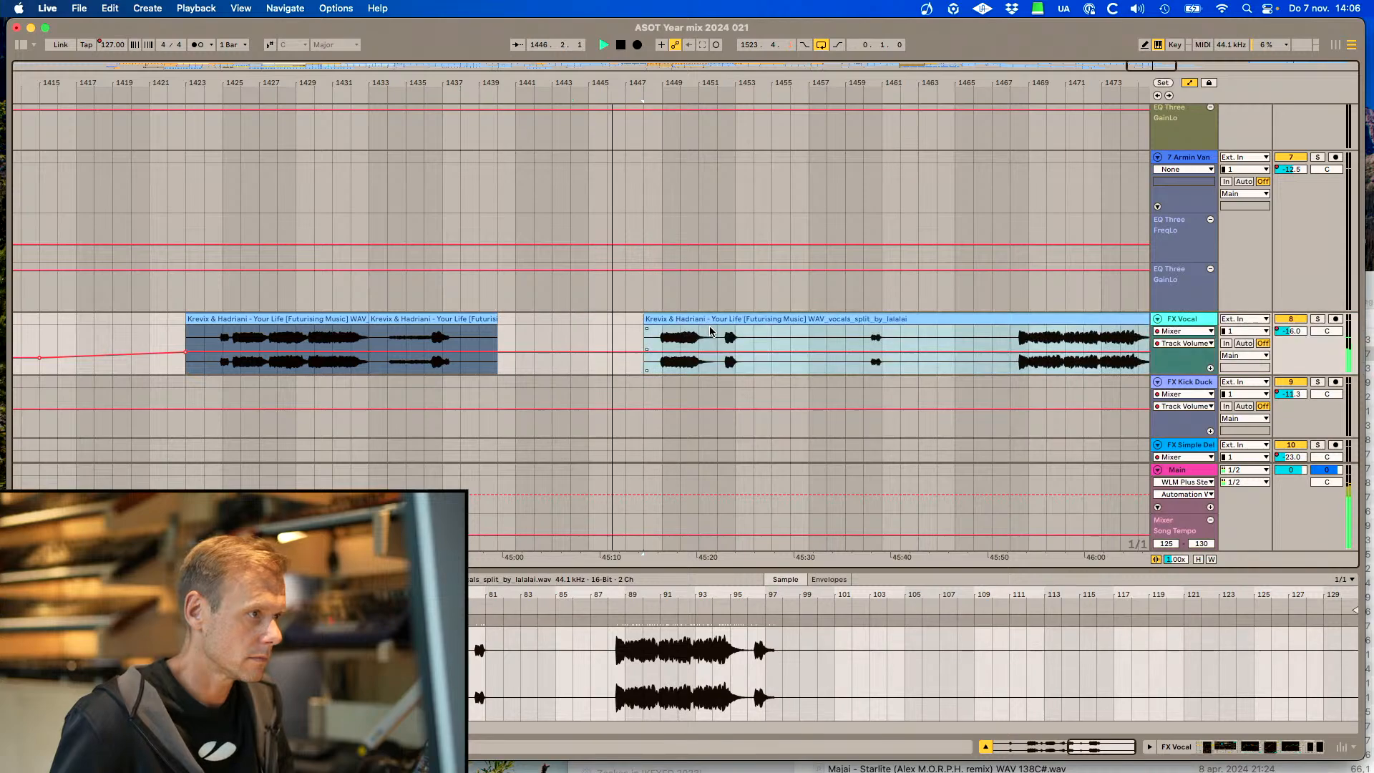
Split the long Krevix & Hadriani - Your Life clip on track 5 Audio at bars 1481 and 1465
scroll(705, 331, up, 8)
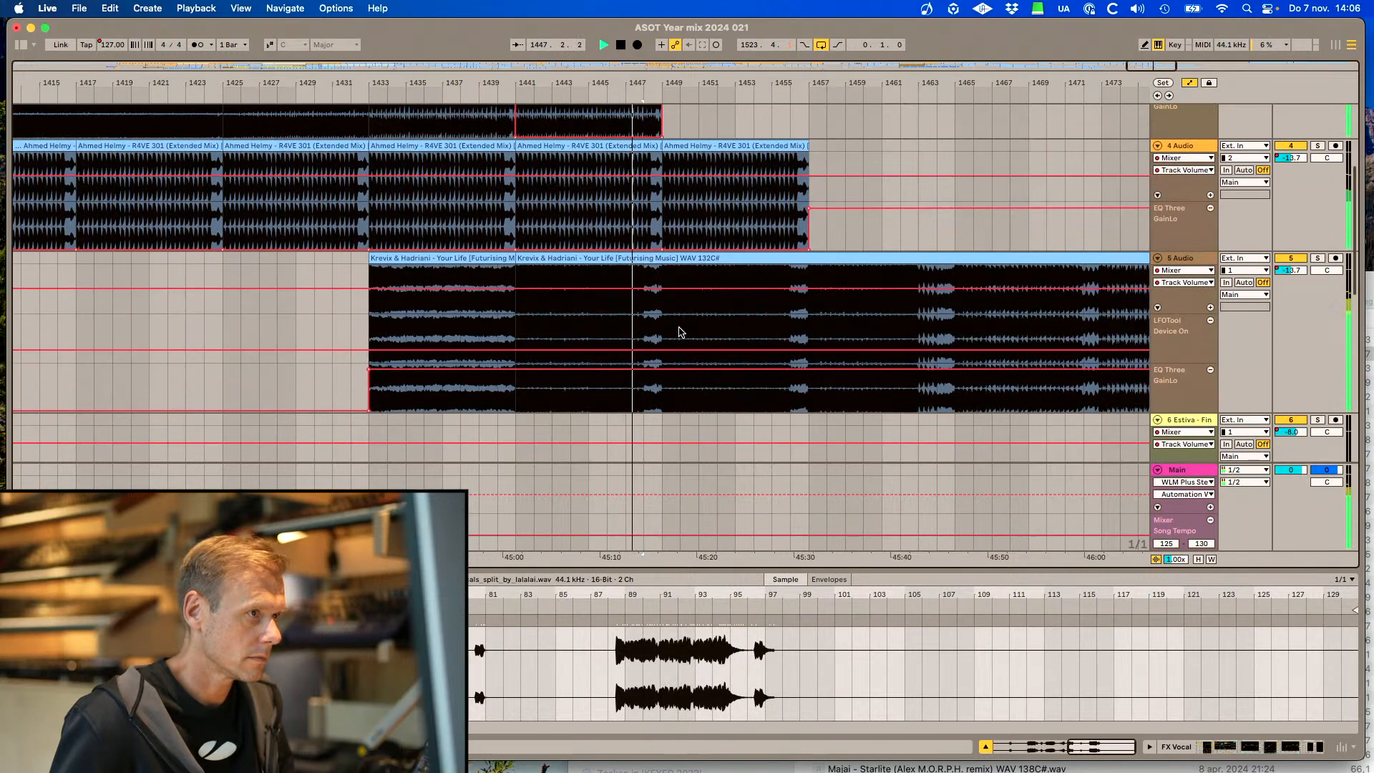
key(minus)
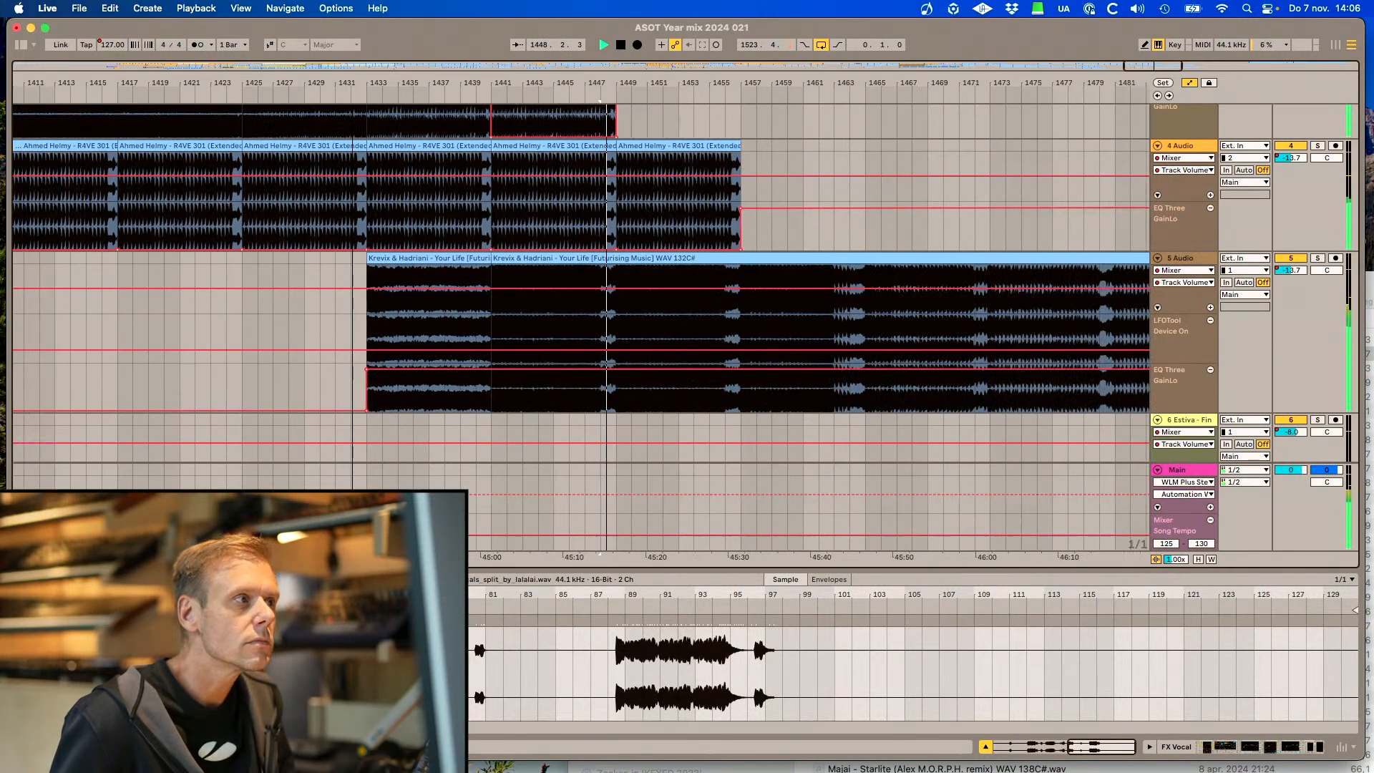
click(711, 270)
scroll(712, 270, down, 8)
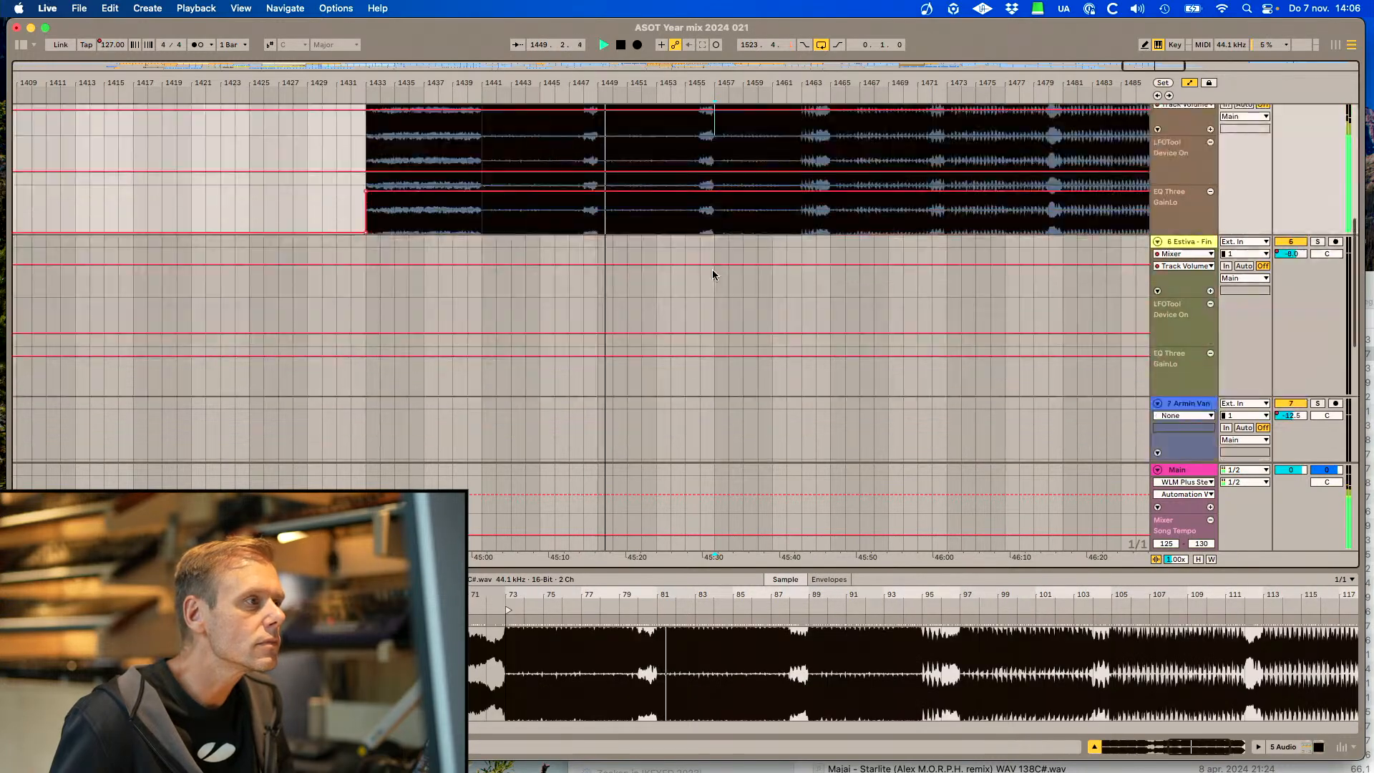
click(701, 330)
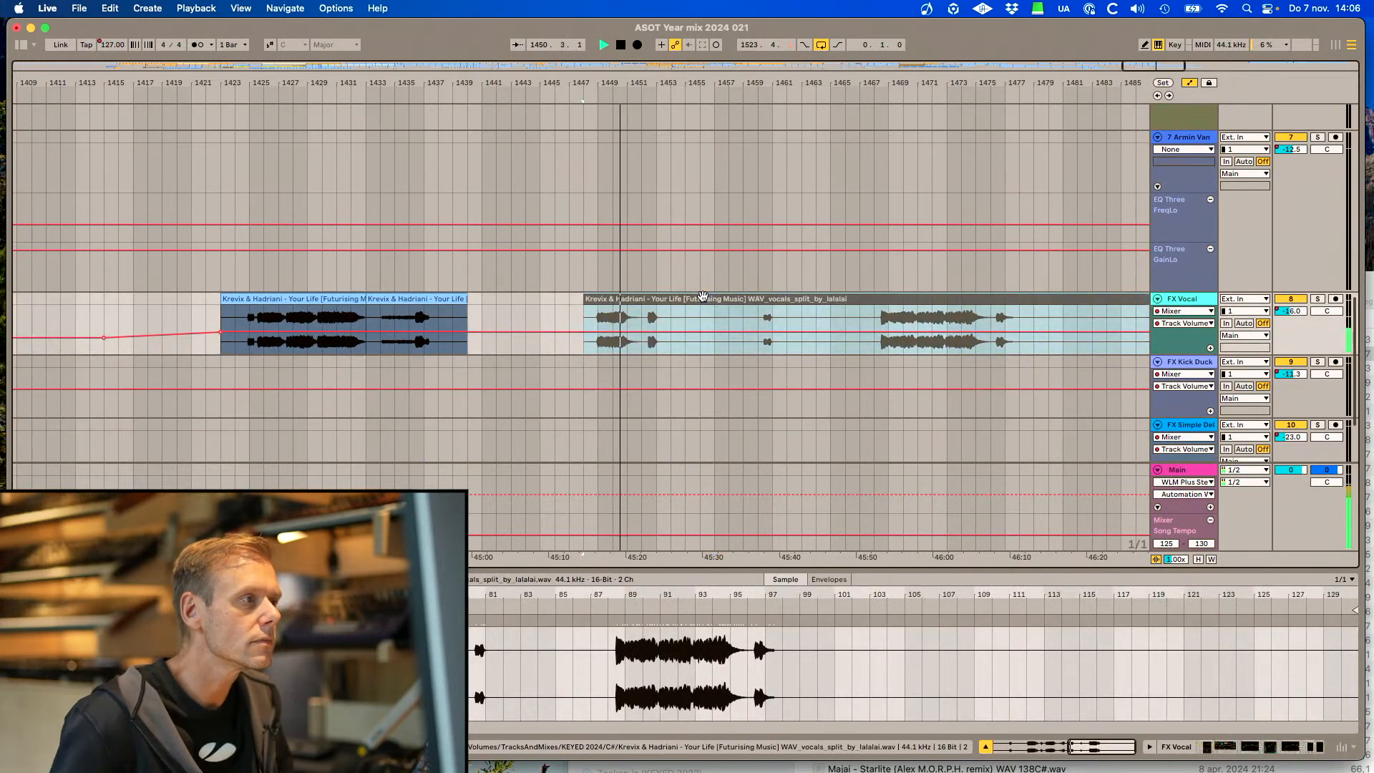
scroll(703, 301, up, 5)
scroll(703, 300, up, 5)
scroll(766, 301, right, 5)
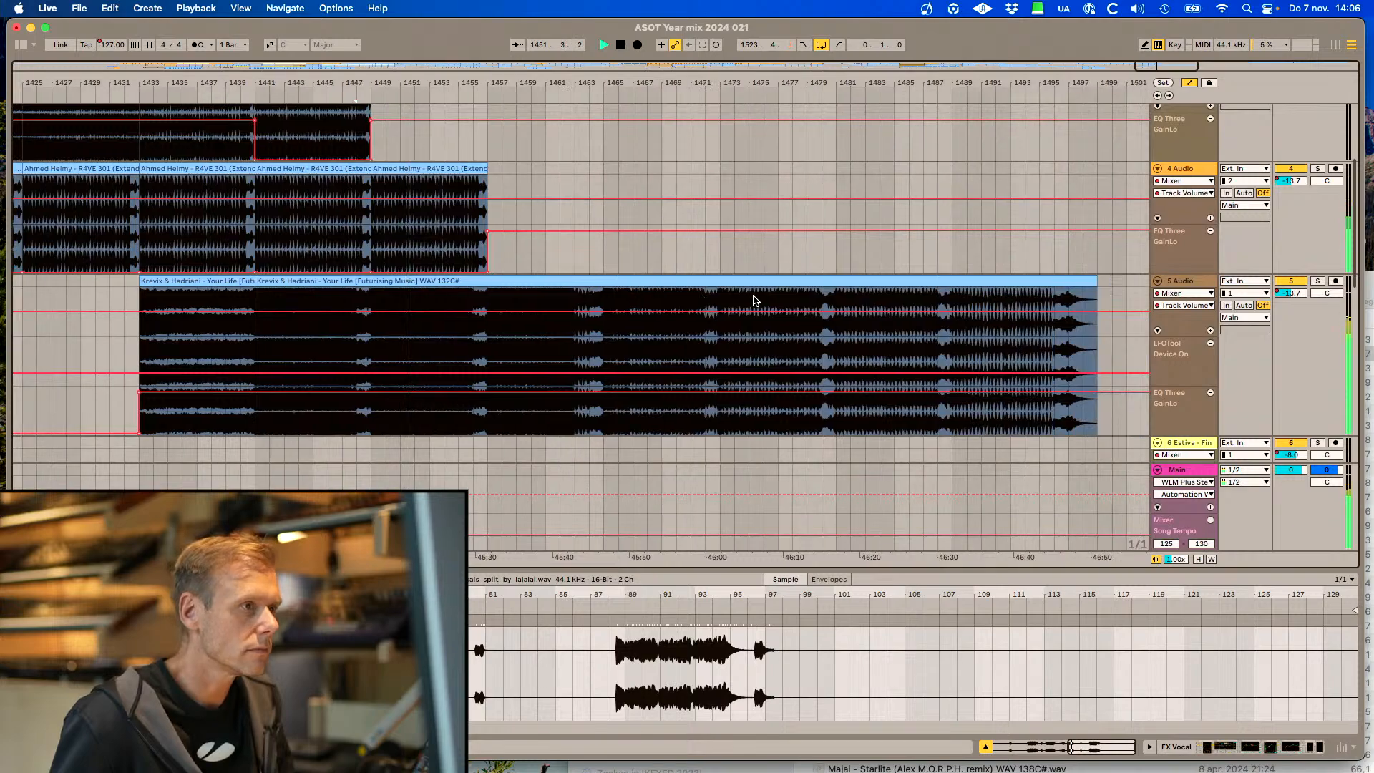
click(834, 300)
key(super+e)
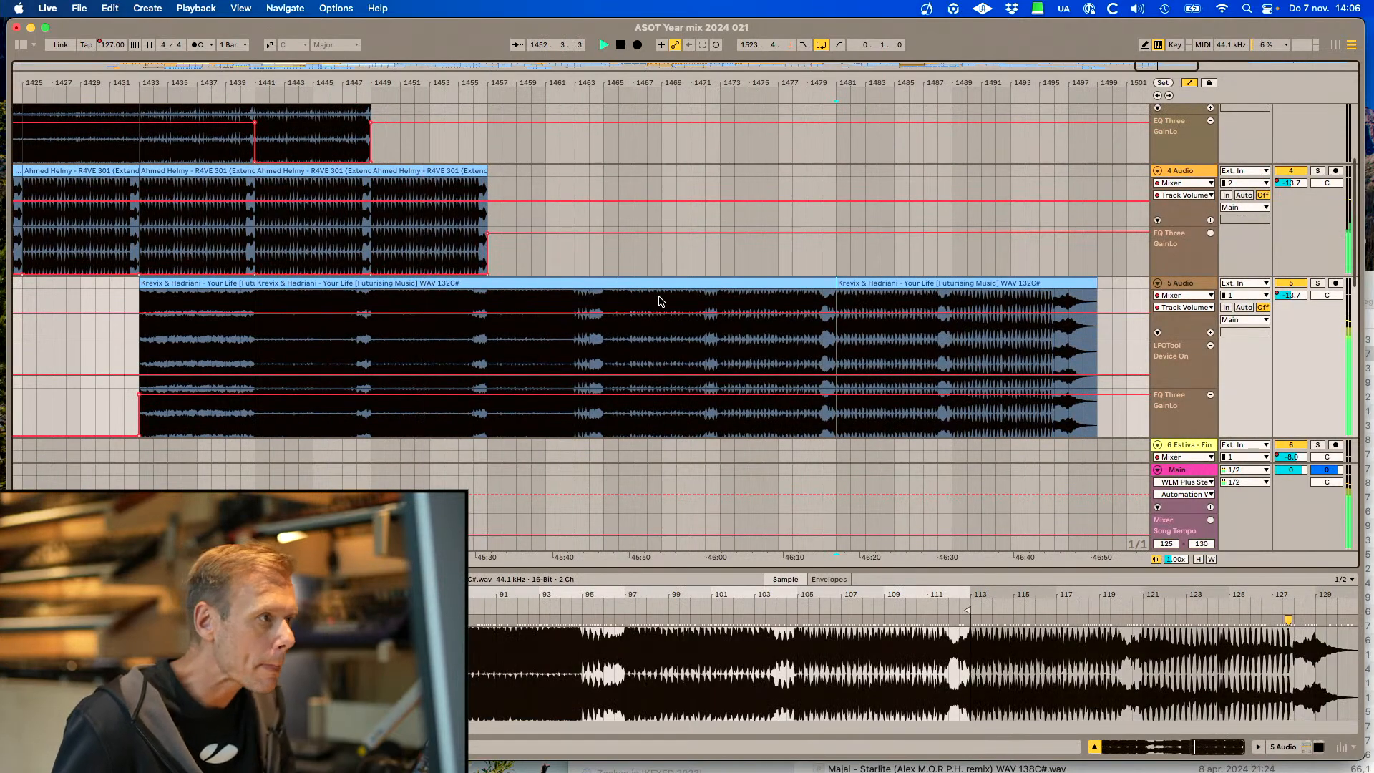
click(604, 298)
key(super+e)
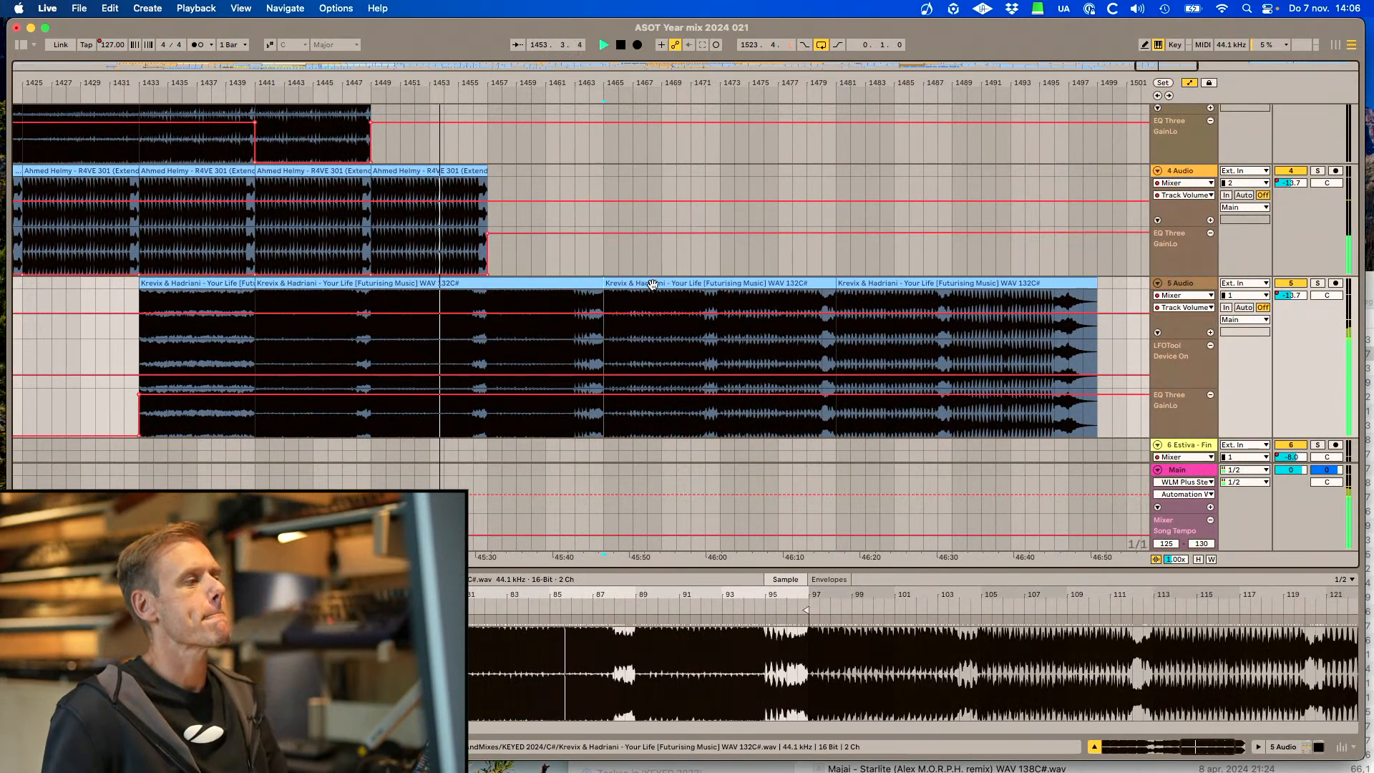
Duplicate the last R4VE 301 clip on track 4 Audio to fill bars 1457–1465
click(653, 284)
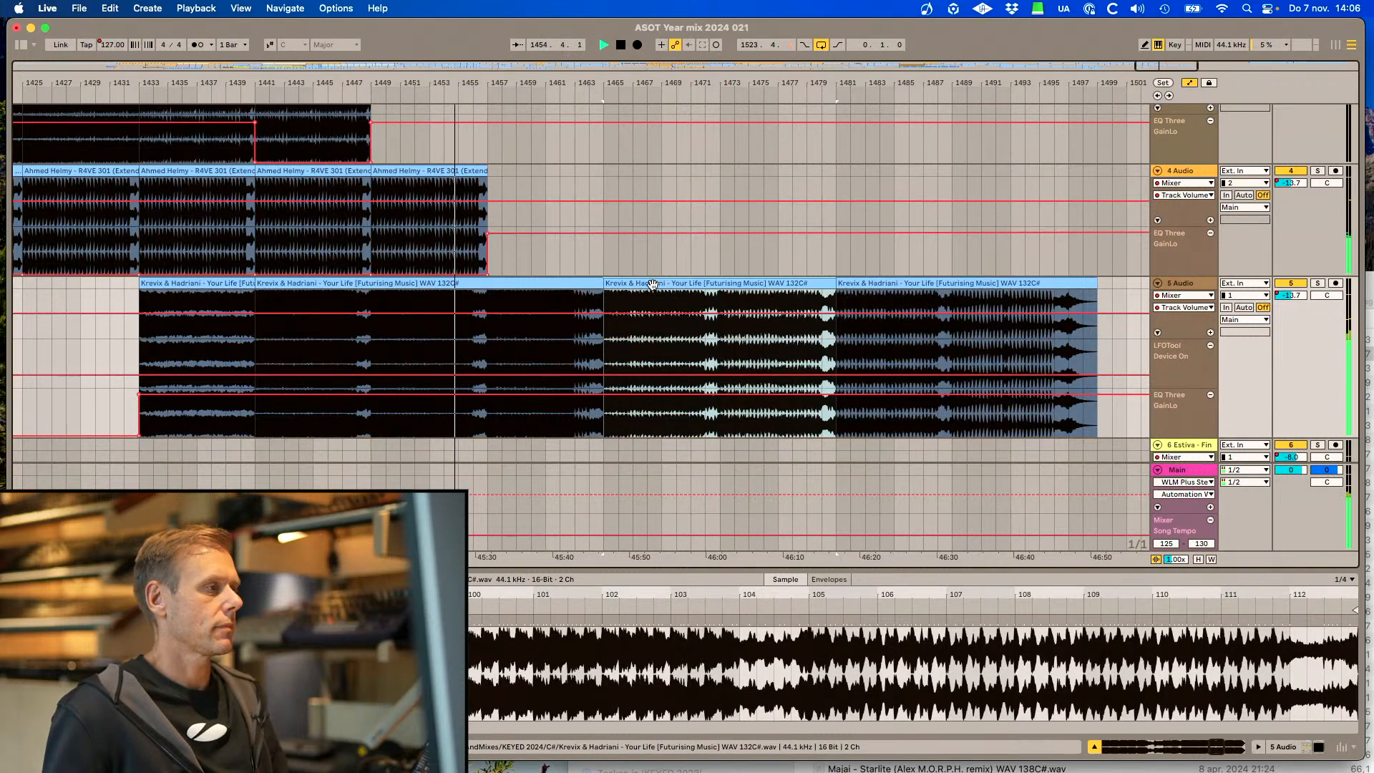
click(426, 172)
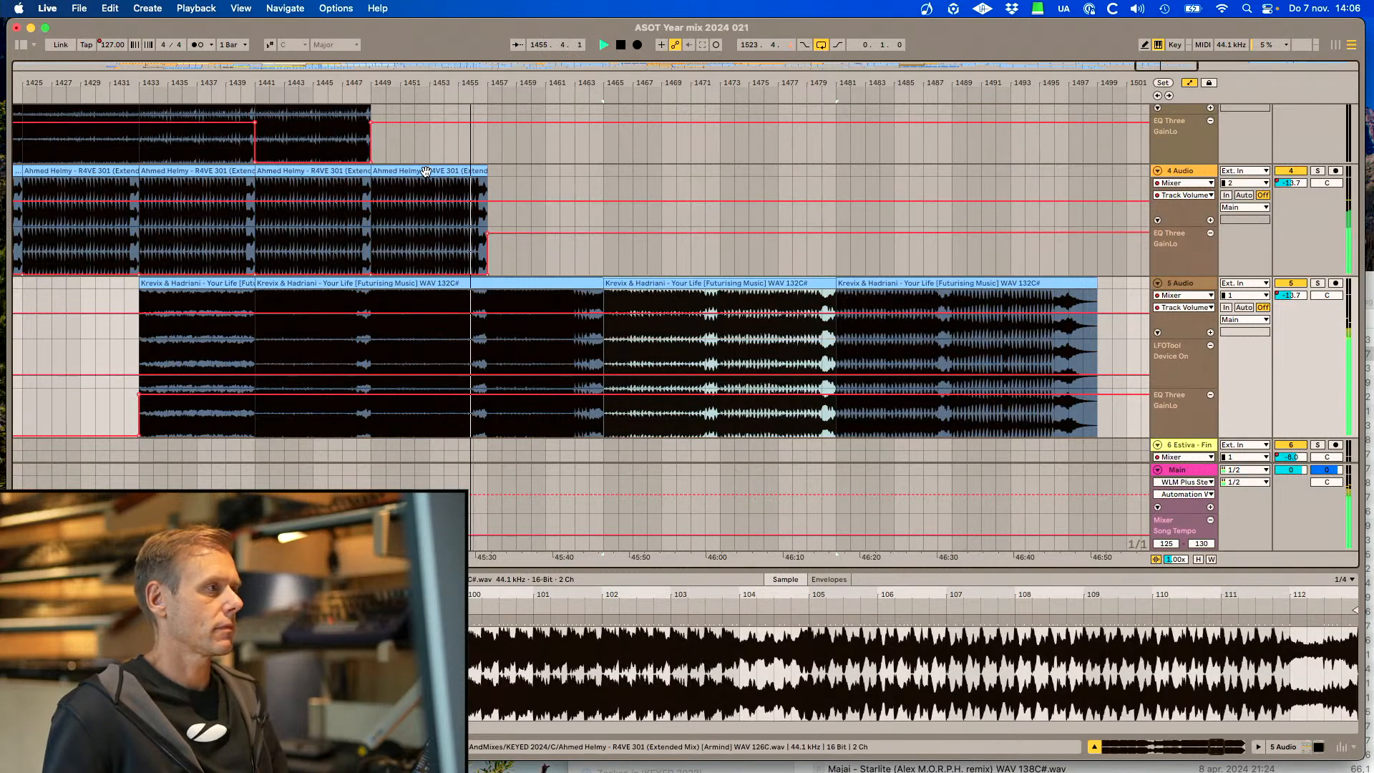
key(super+d)
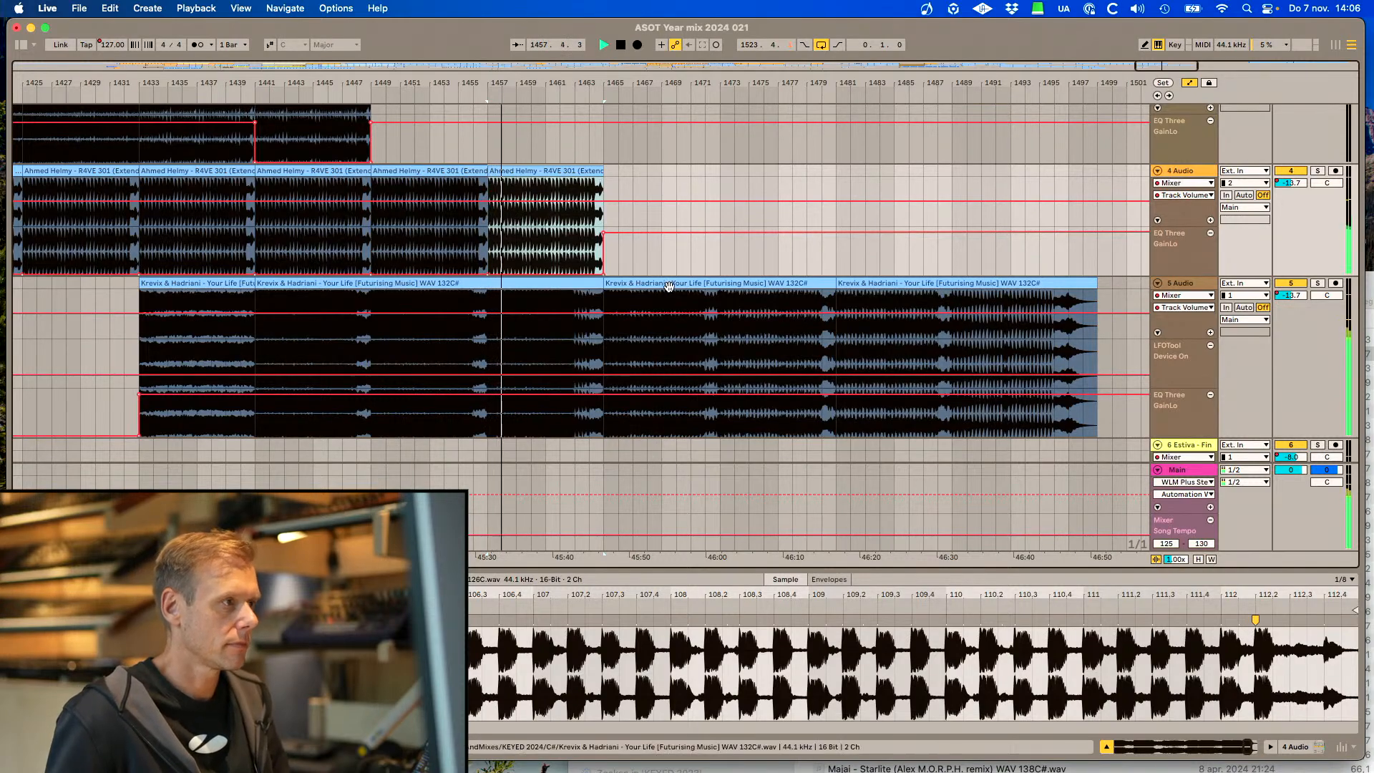
drag(851, 288, 904, 304)
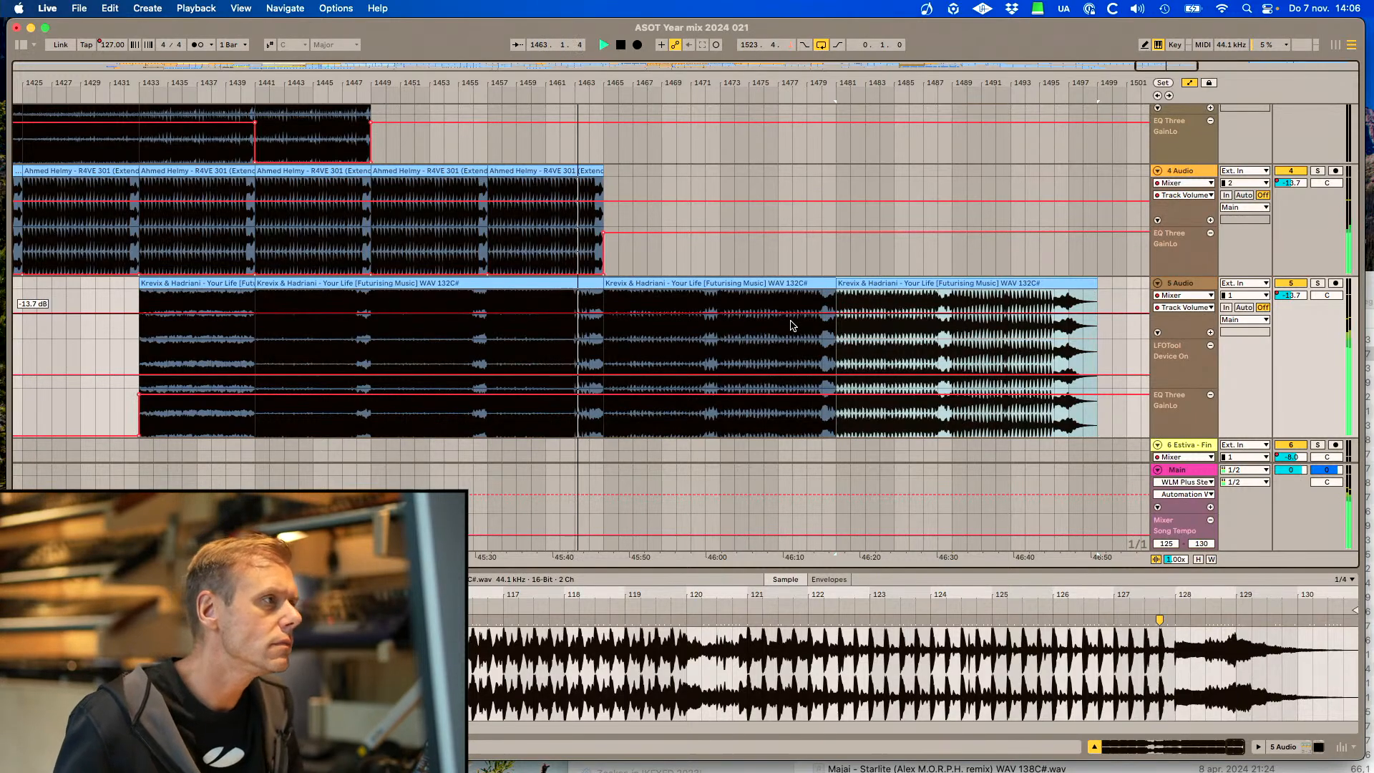
Stop playback and restart it from bar 1285, ahead of the Ferry Corsten x Marsh - Fulfillment entry
scroll(791, 322, left, 5)
scroll(791, 325, left, 3)
scroll(773, 318, up, 5)
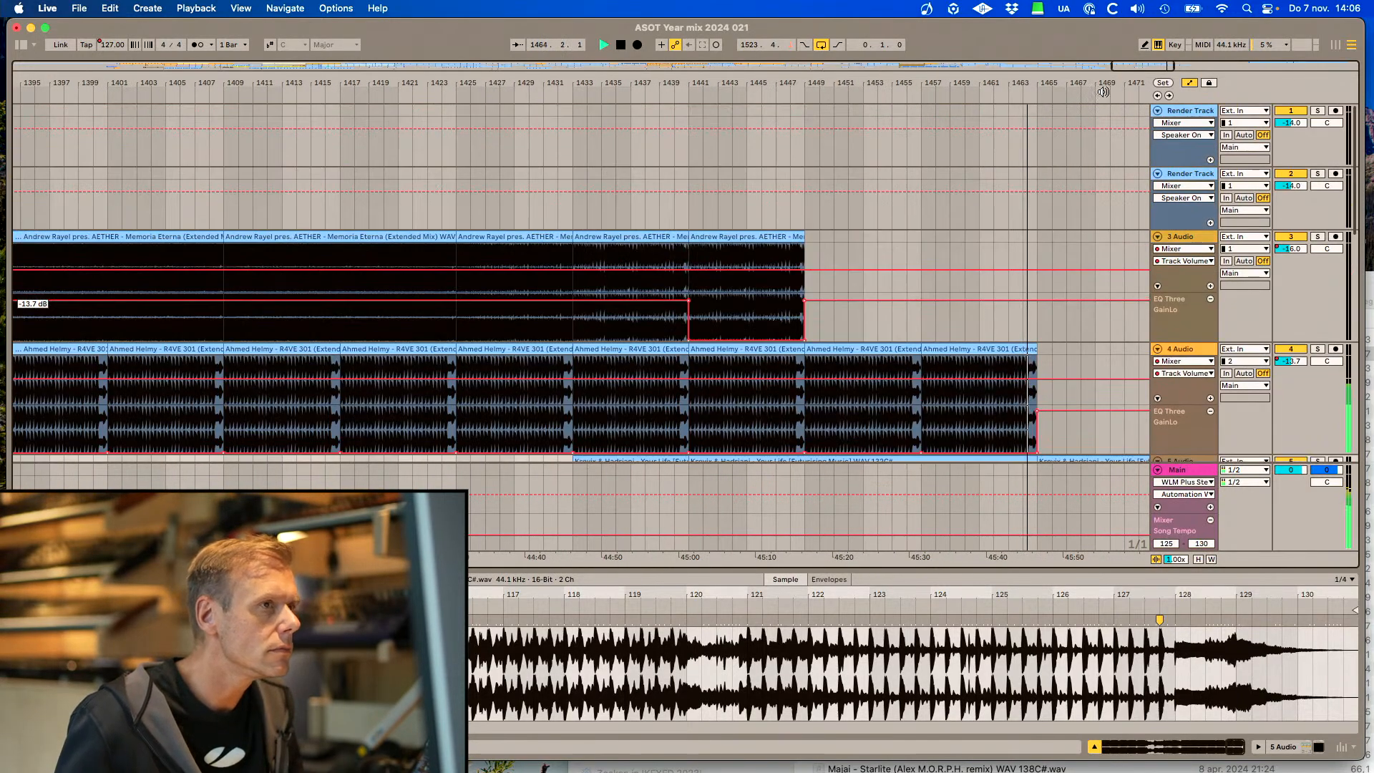
drag(1136, 66, 1137, 50)
scroll(873, 318, left, 5)
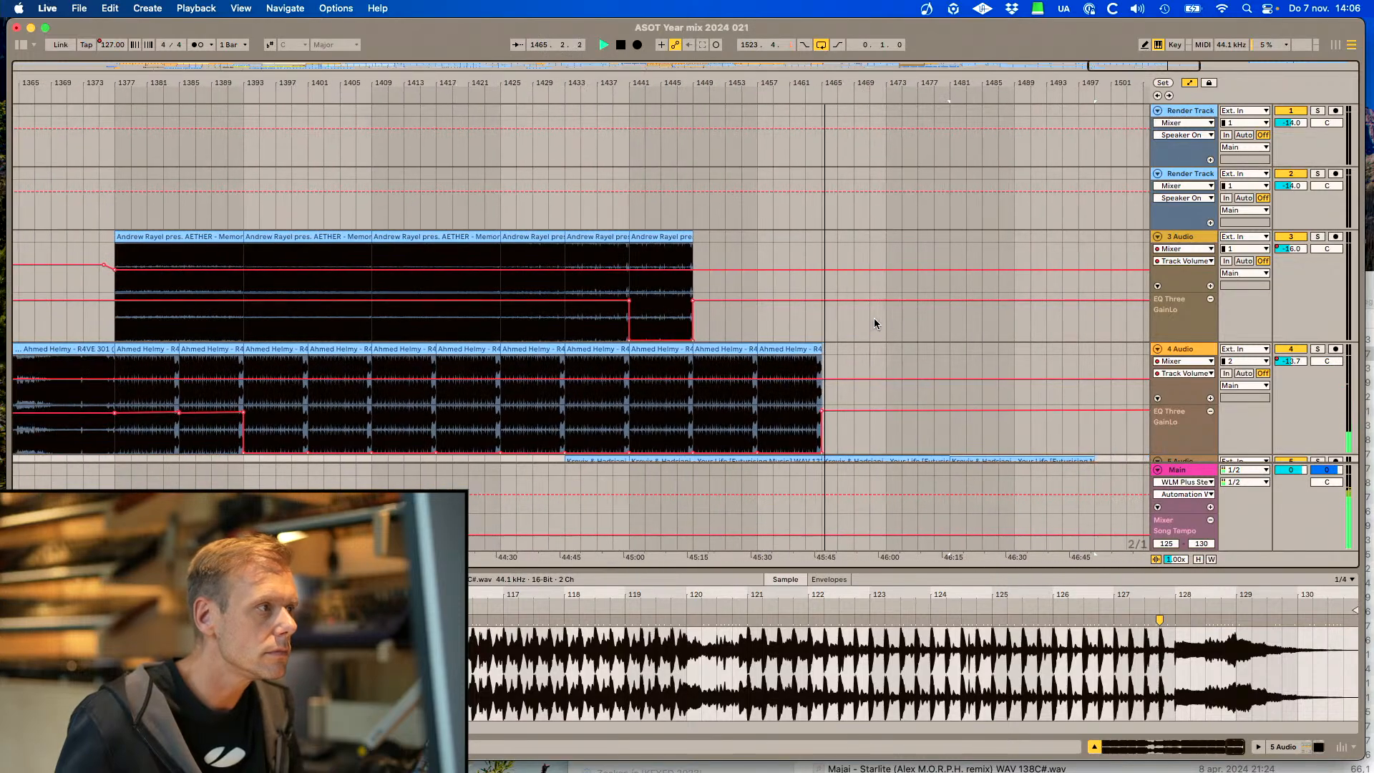
scroll(874, 323, left, 5)
key(space)
scroll(876, 323, left, 5)
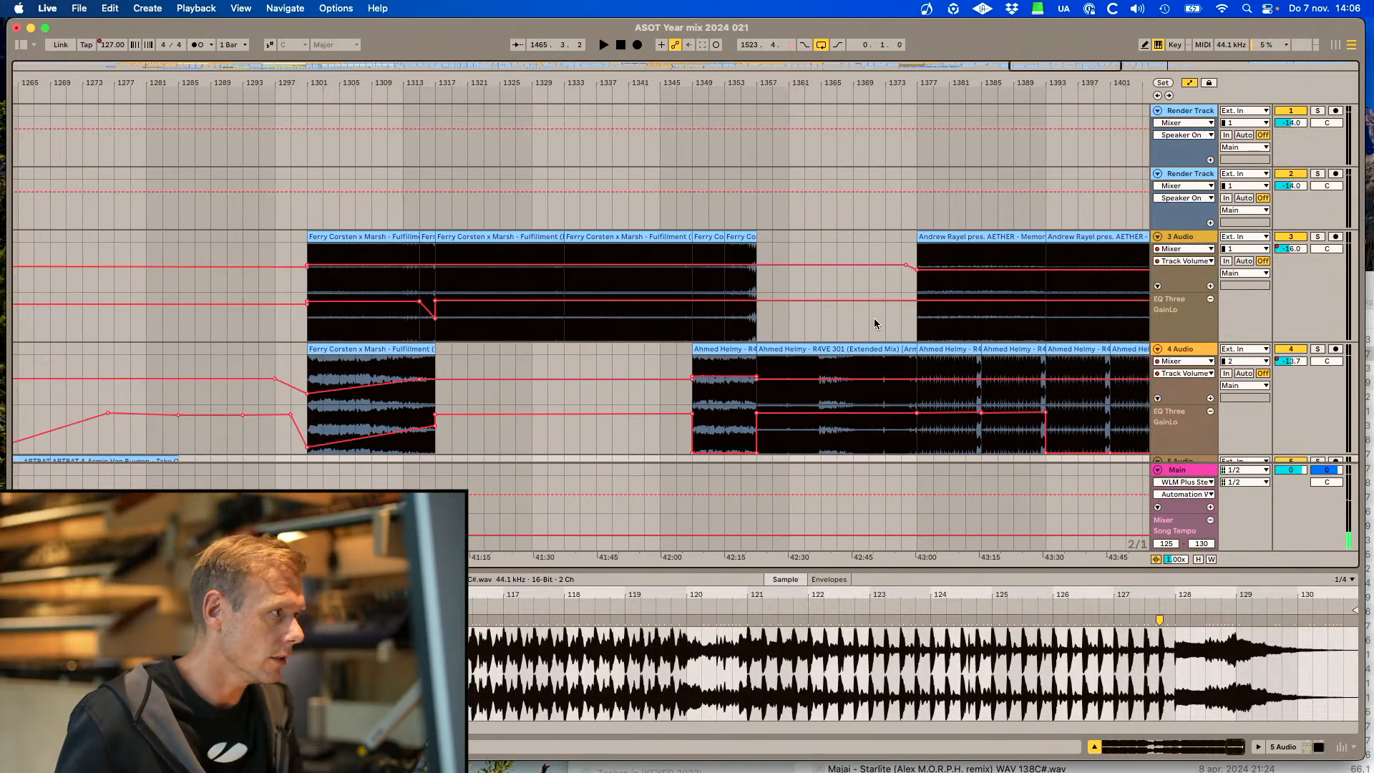
click(259, 286)
scroll(259, 286, down, 10)
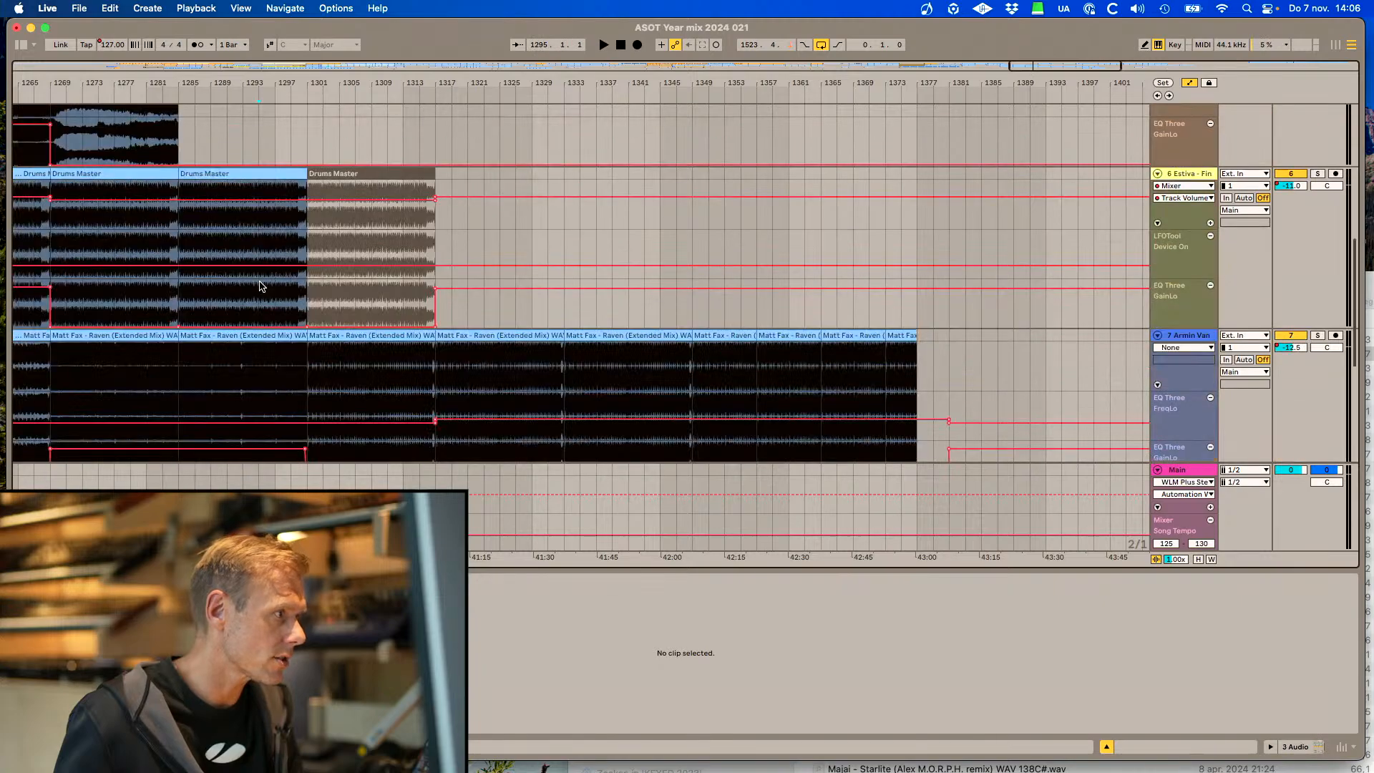
scroll(259, 286, up, 1)
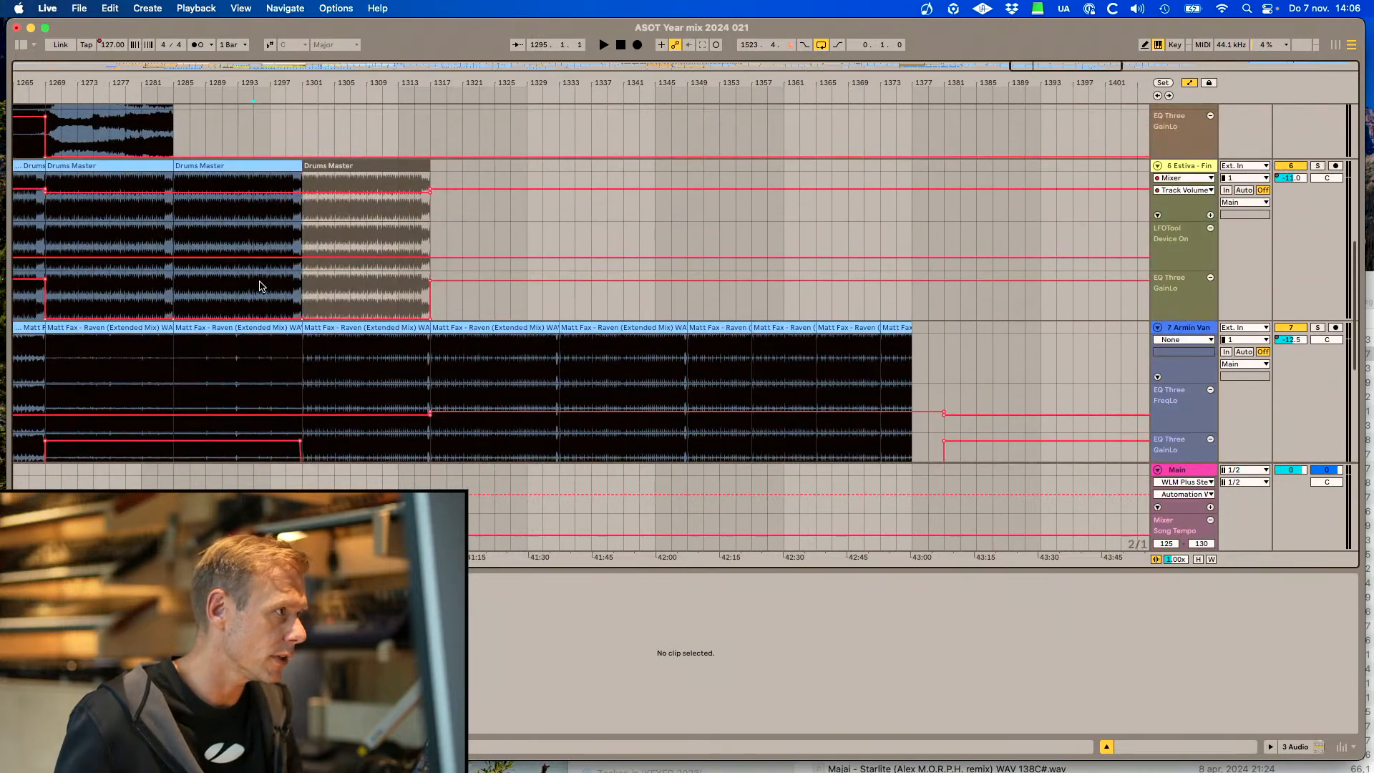
click(172, 226)
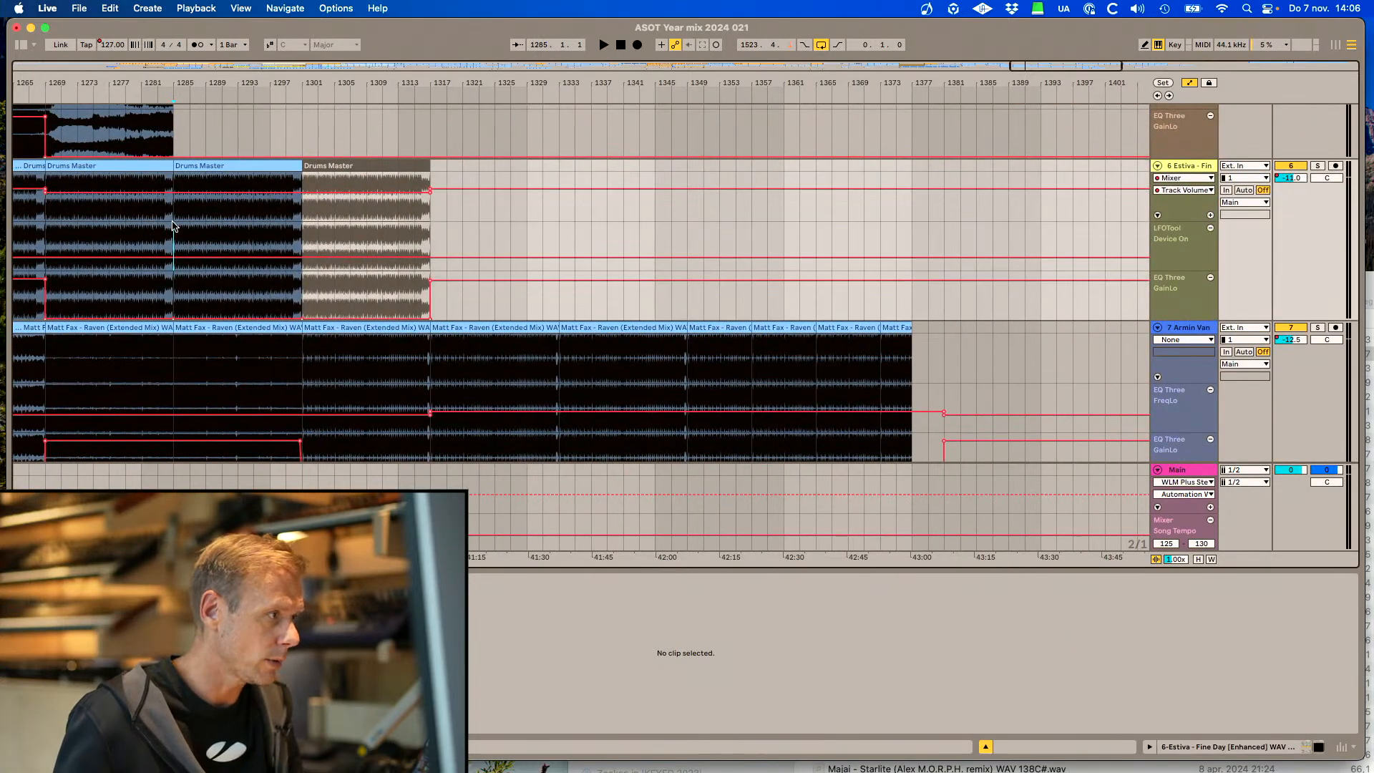
scroll(179, 186, up, 6)
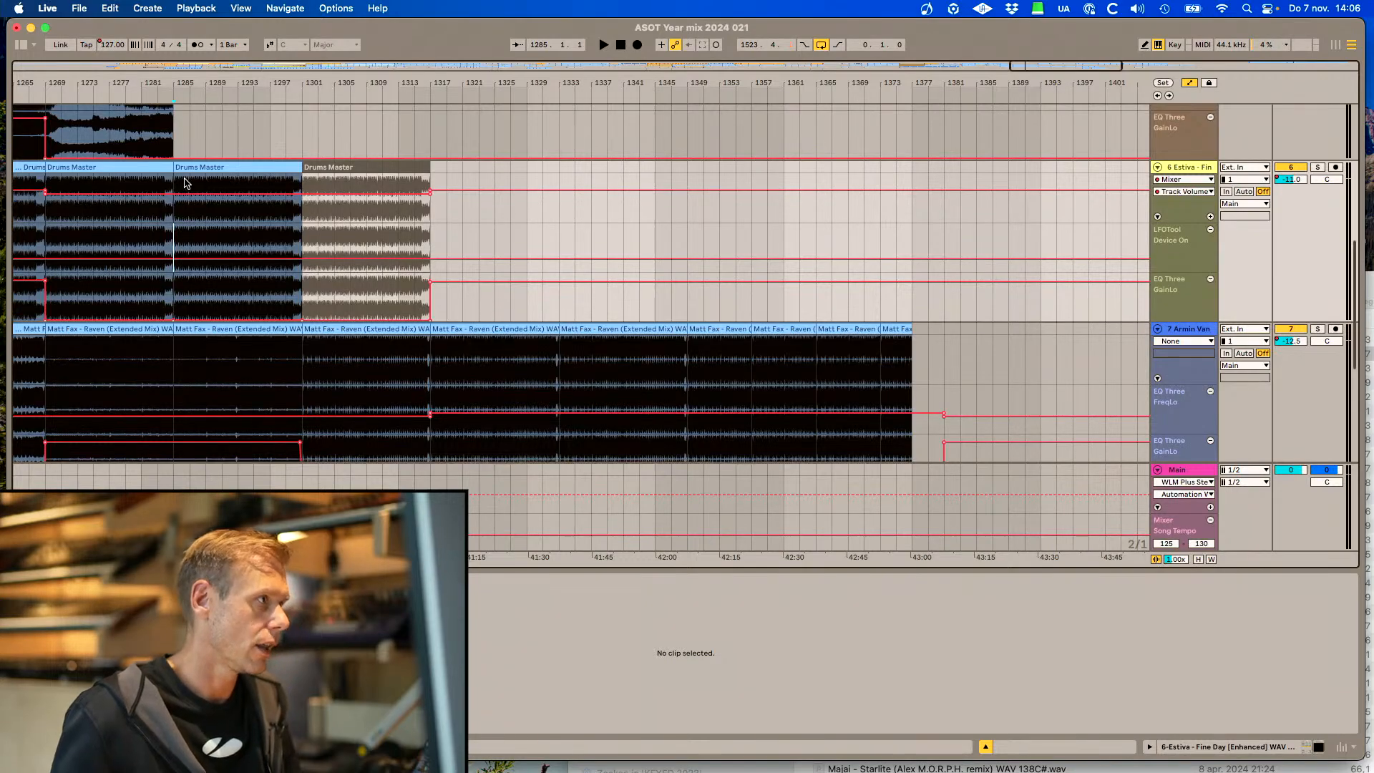
scroll(175, 123, up, 2)
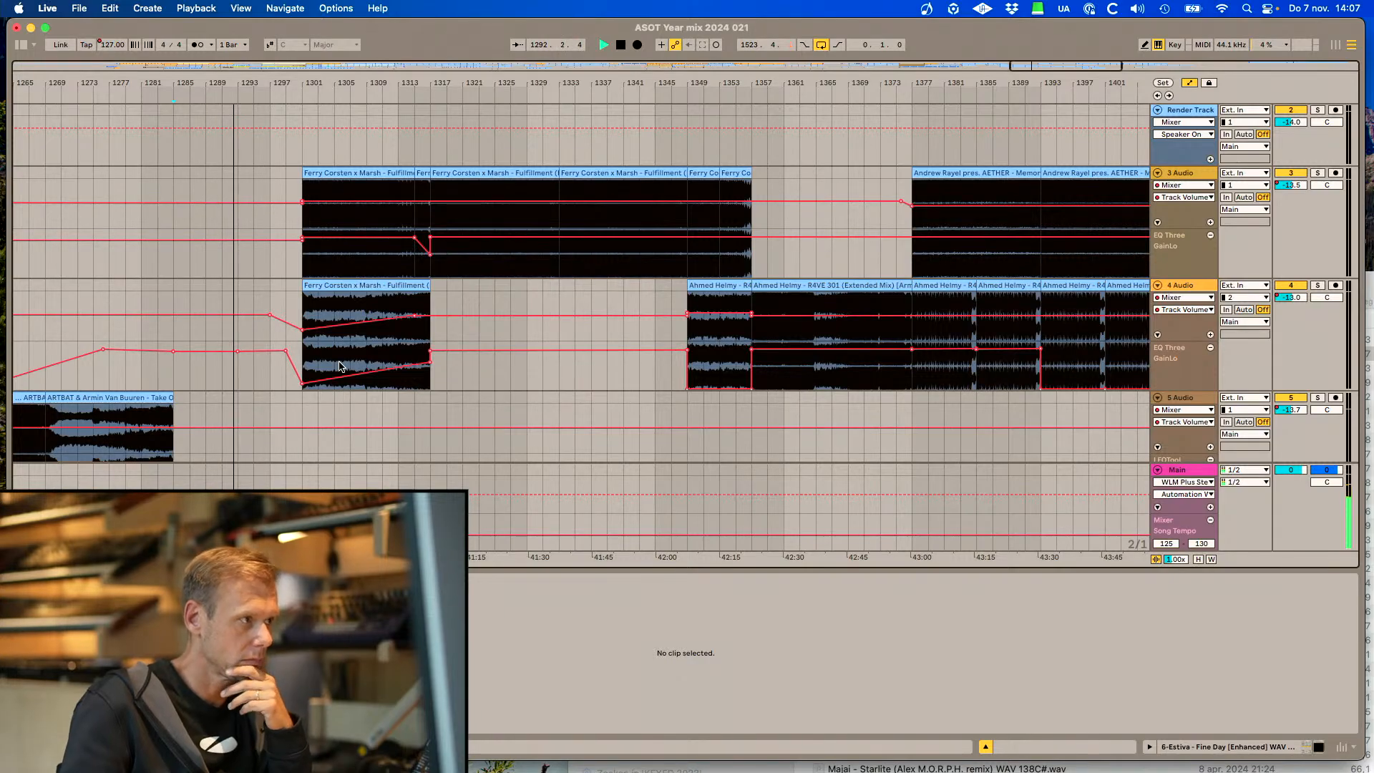
Follow playback into Fulfillment, examining the clips and the volume and EQ Three GainLo automation across the tracks around bars 1301–1317
scroll(344, 370, down, 8)
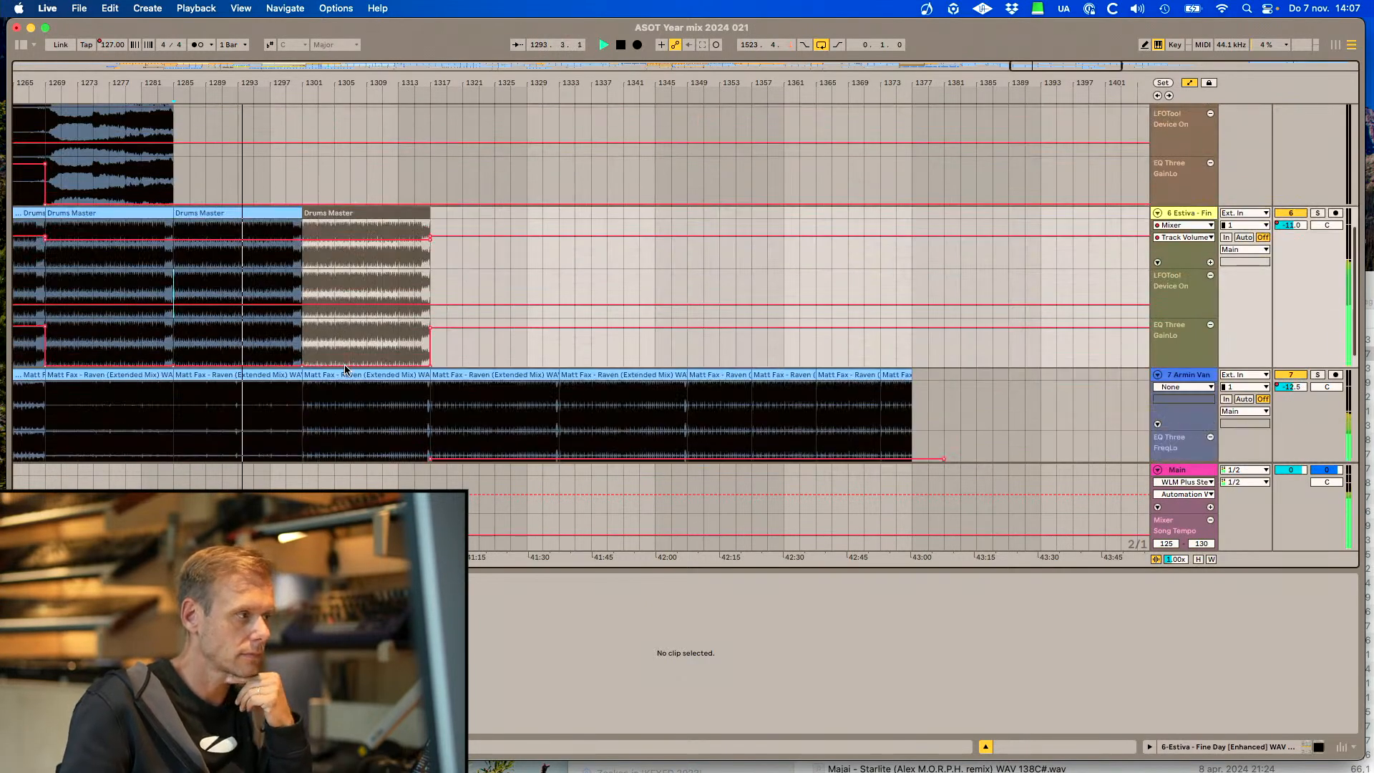
scroll(345, 370, down, 1)
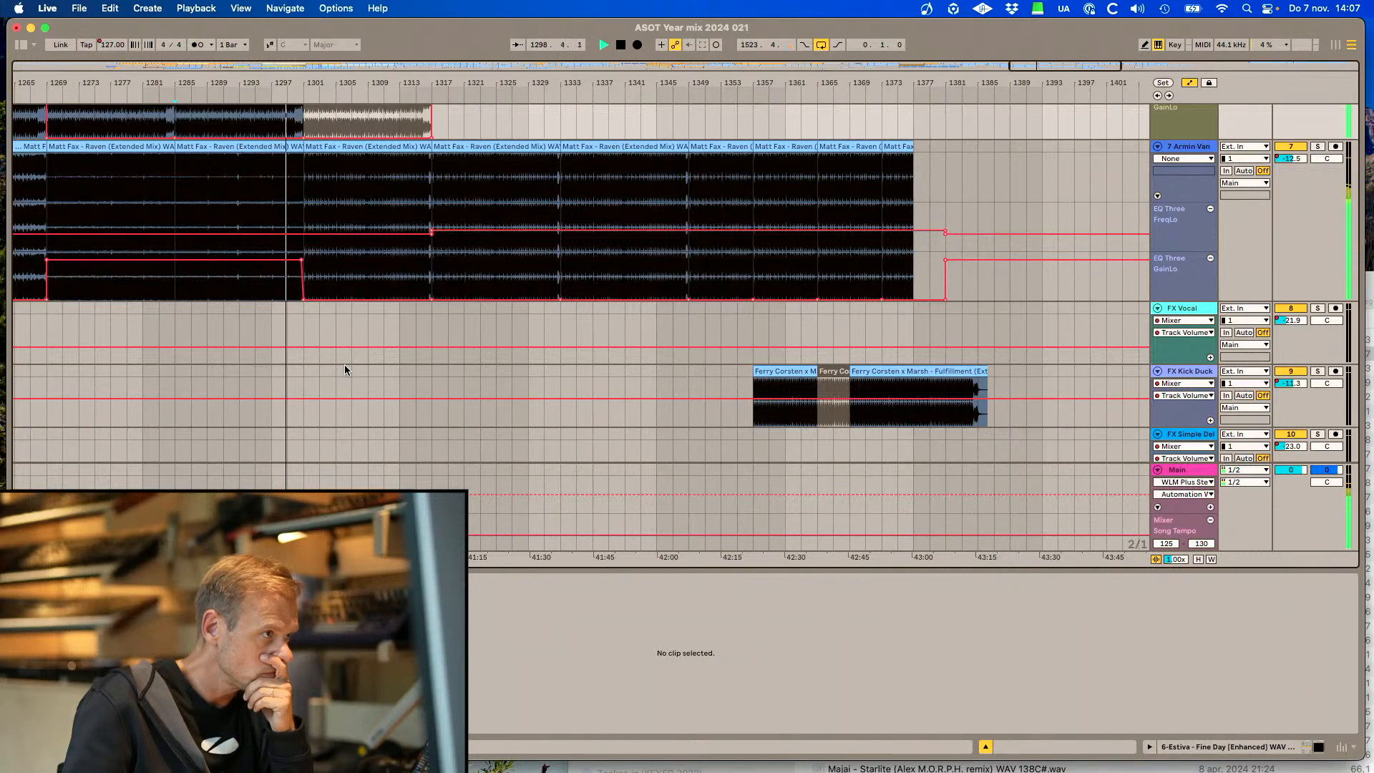
scroll(345, 370, up, 1)
scroll(345, 369, up, 4)
scroll(345, 369, up, 7)
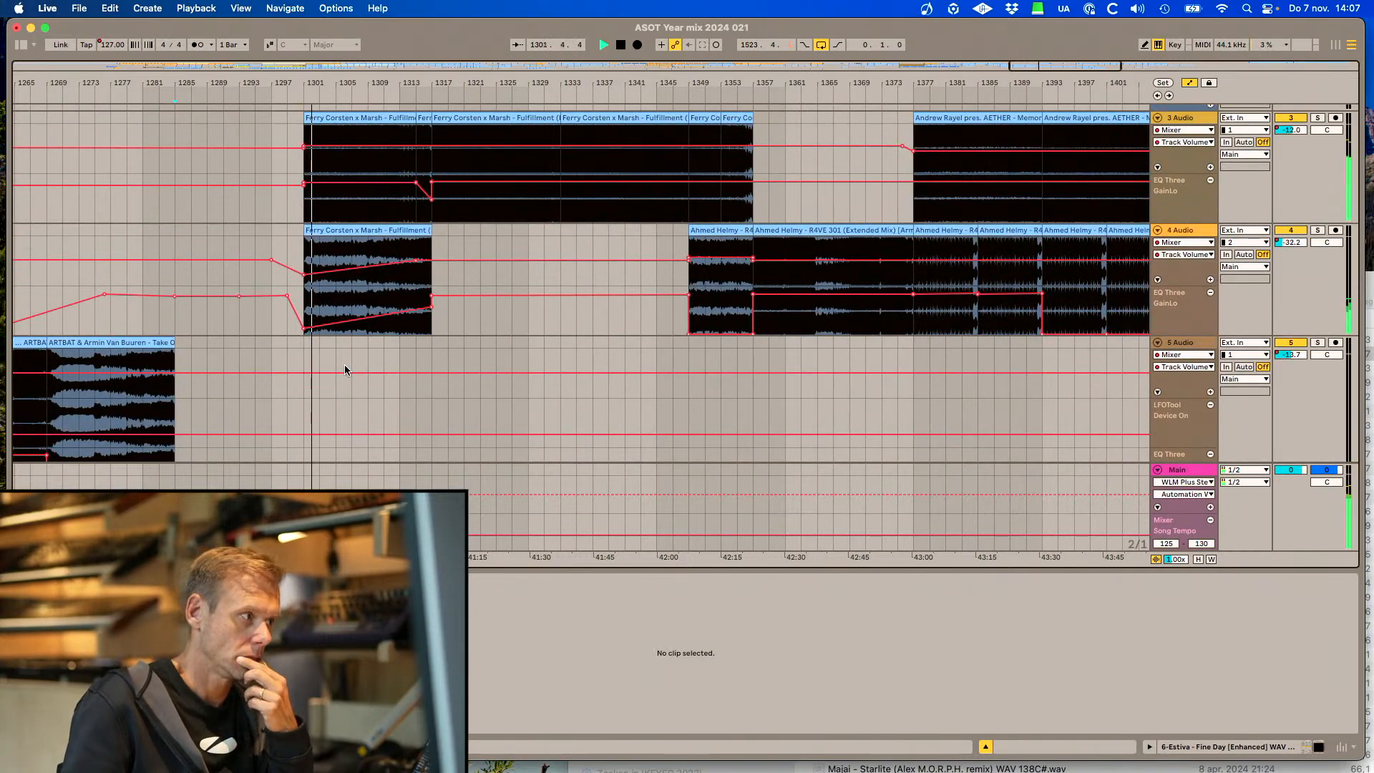
scroll(344, 370, down, 6)
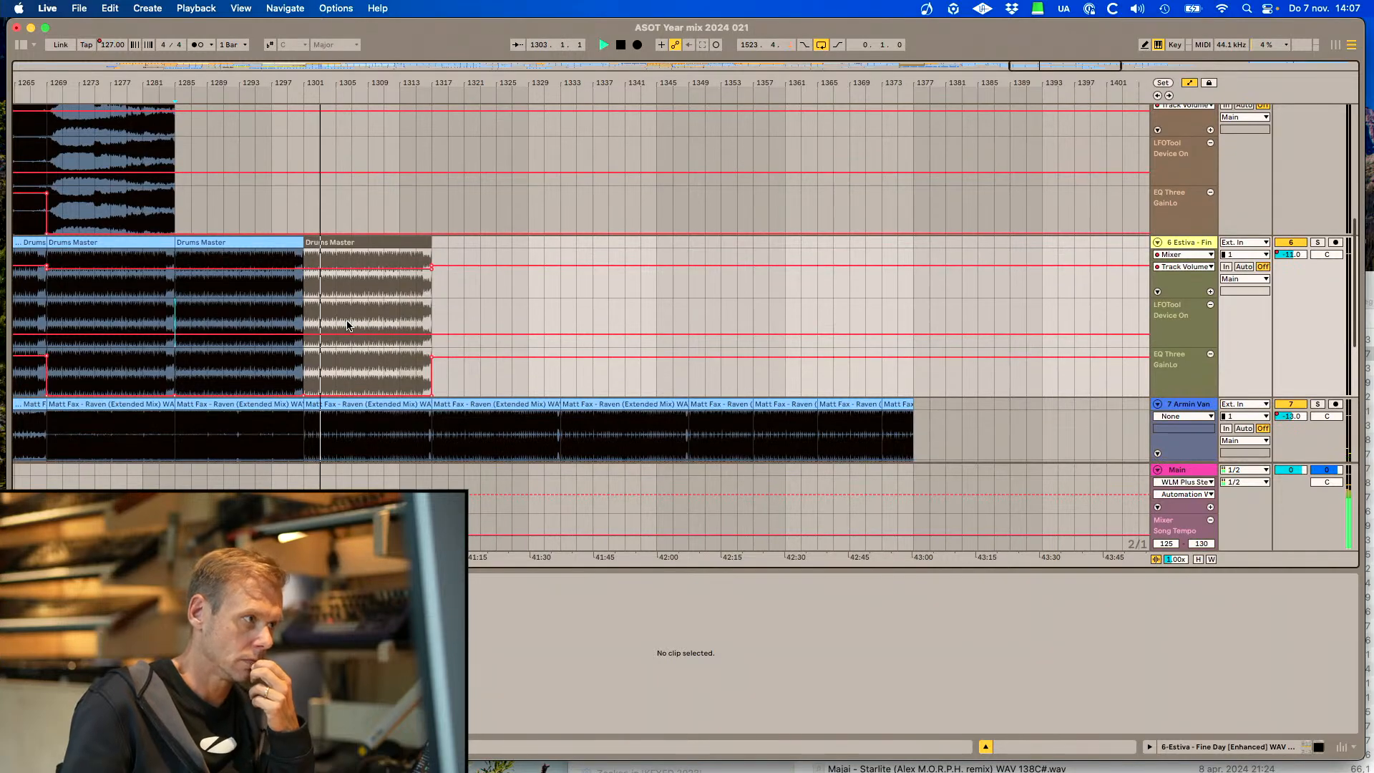
scroll(347, 326, up, 9)
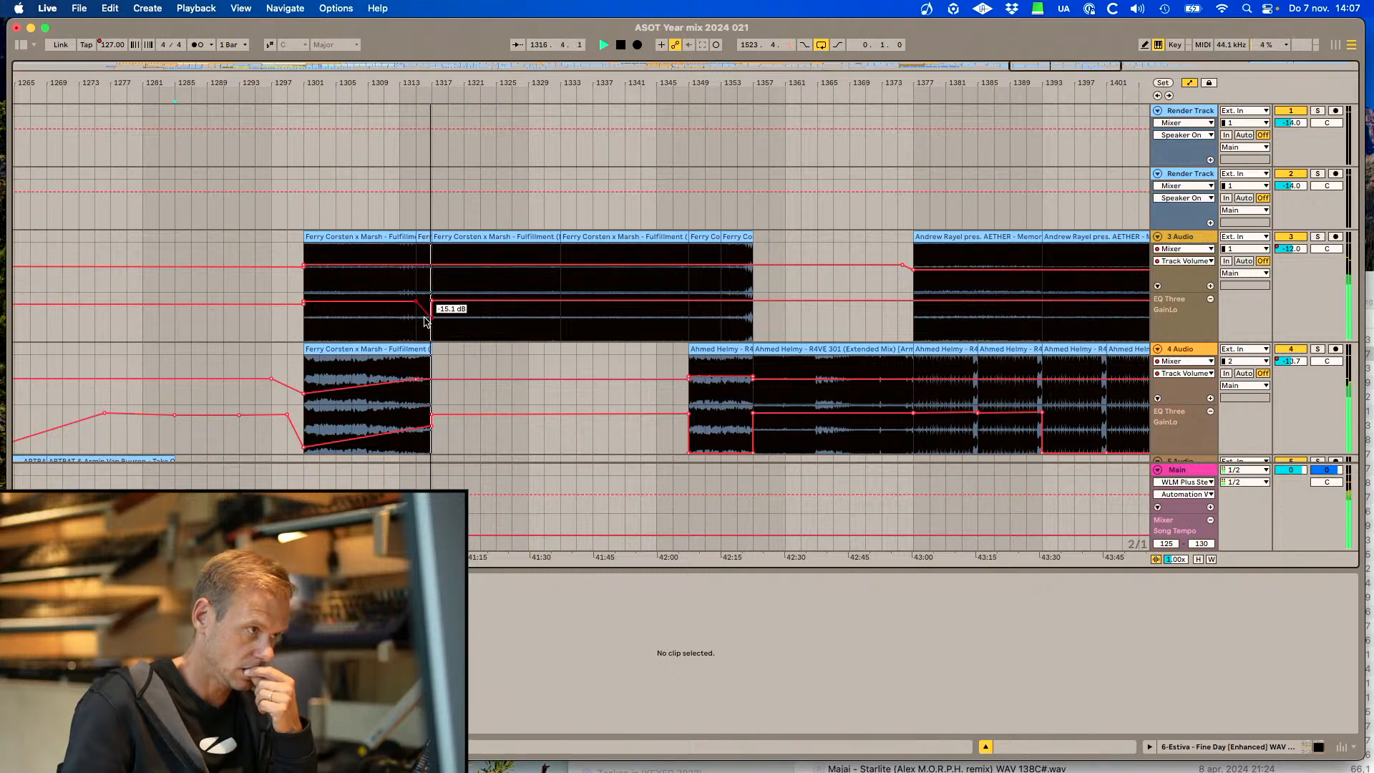
click(431, 429)
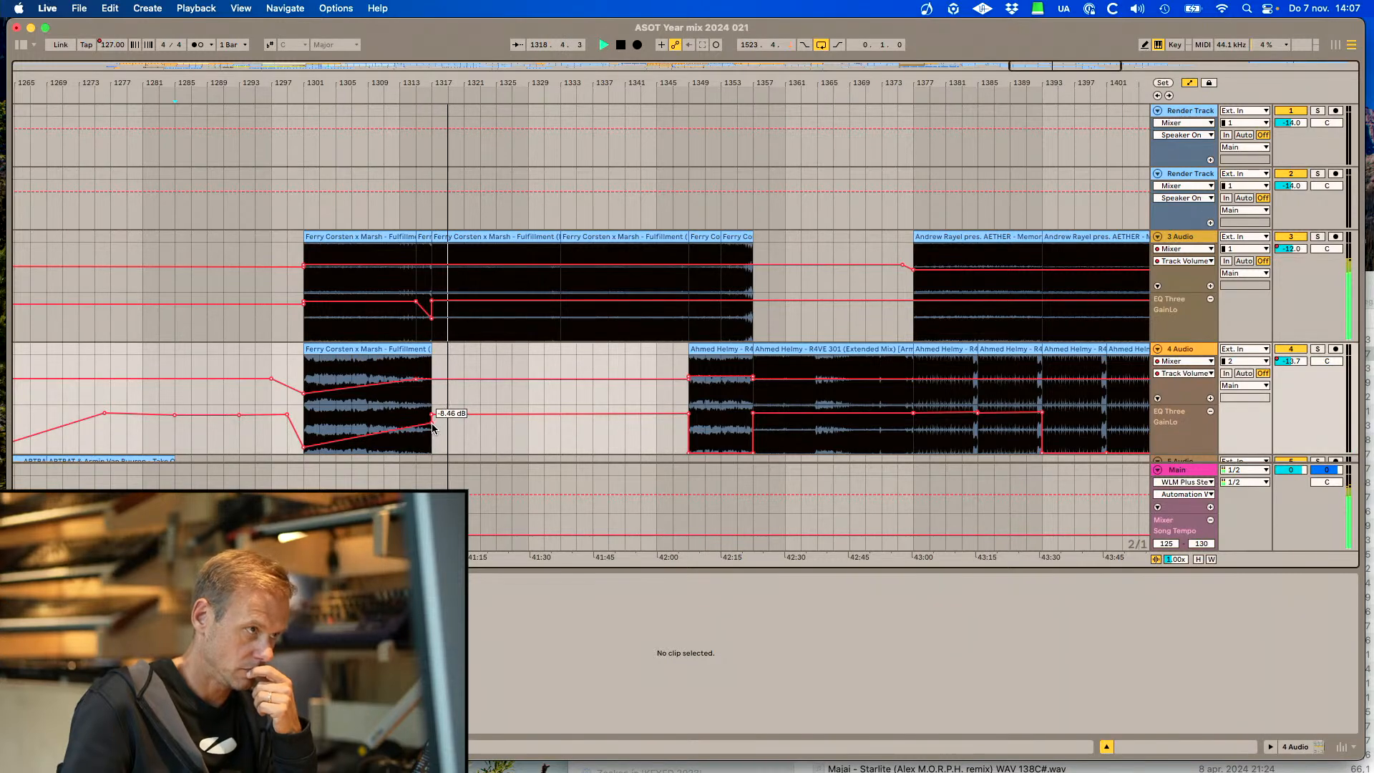
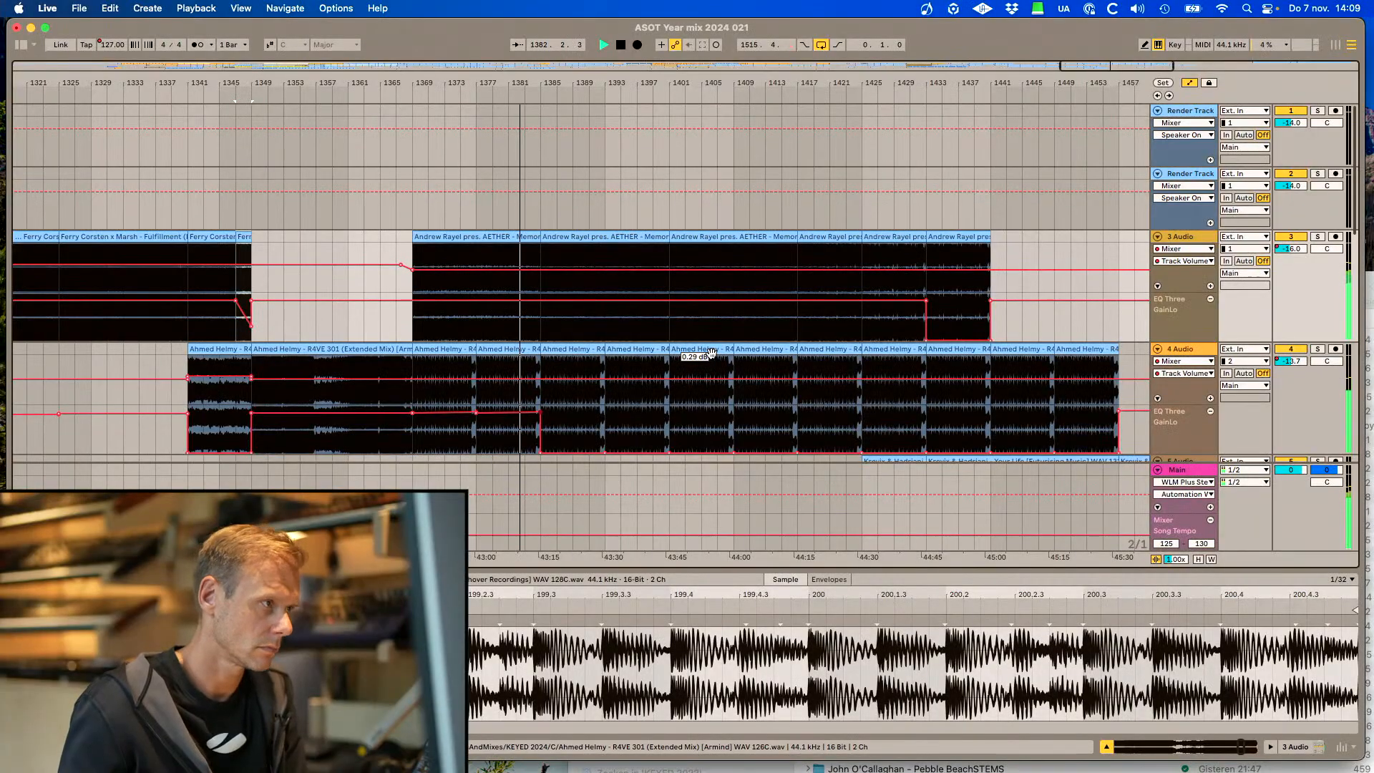
Extend the Memoria Eterna audio on track 3 Audio two bars earlier, with a separate clip from bar 1367 to 1369
drag(412, 240, 409, 236)
click(402, 253)
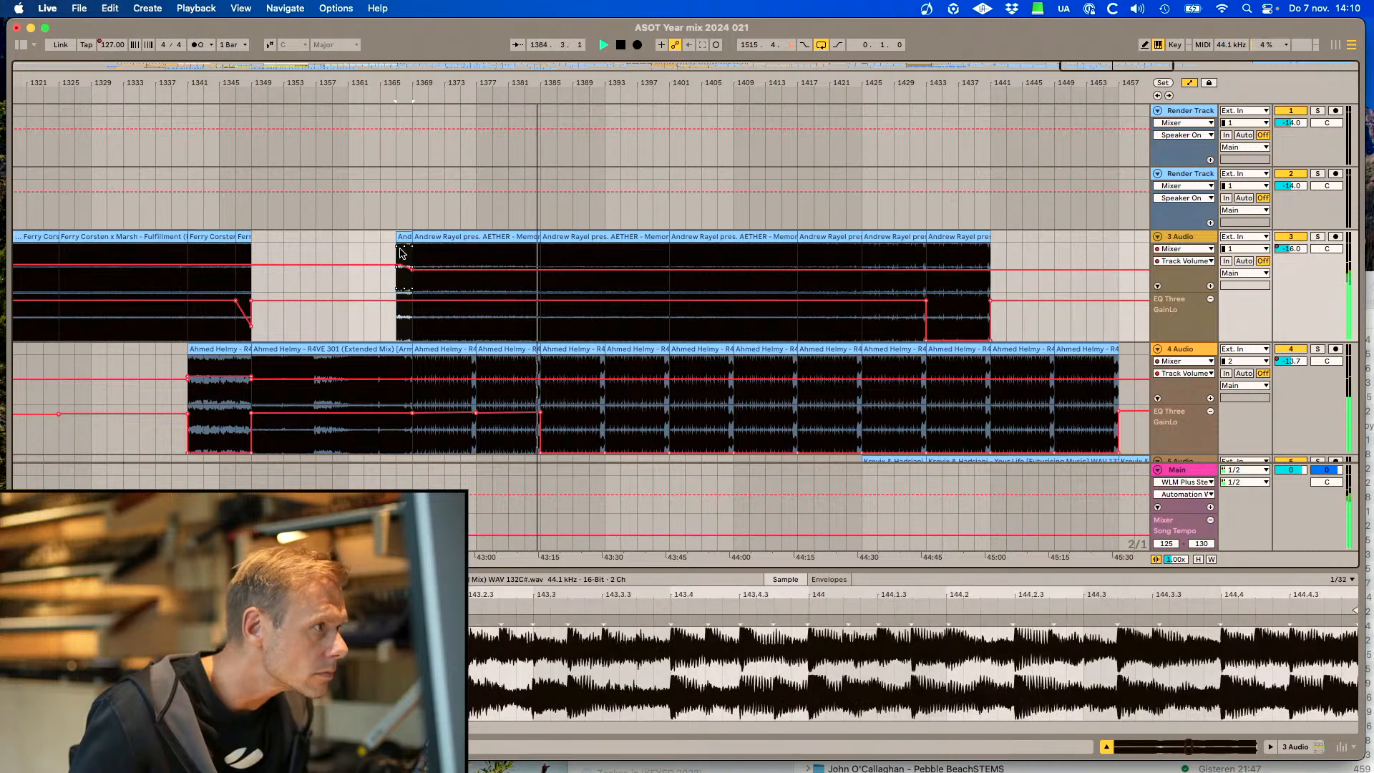
Shape a track volume fade-in over the new two-bar Memoria Eterna clip and lower its EQ Three GainLo automation to the minimum
drag(398, 265, 398, 289)
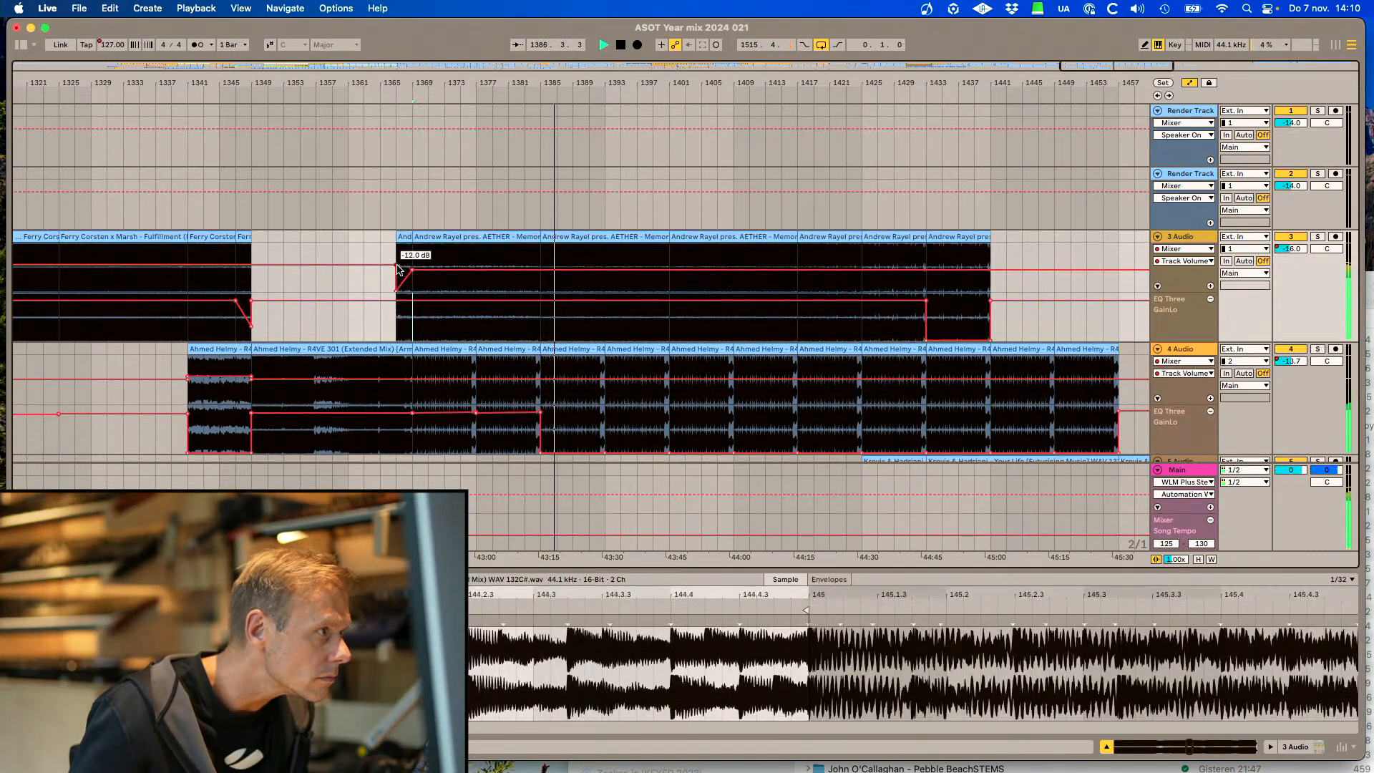
drag(398, 266, 380, 265)
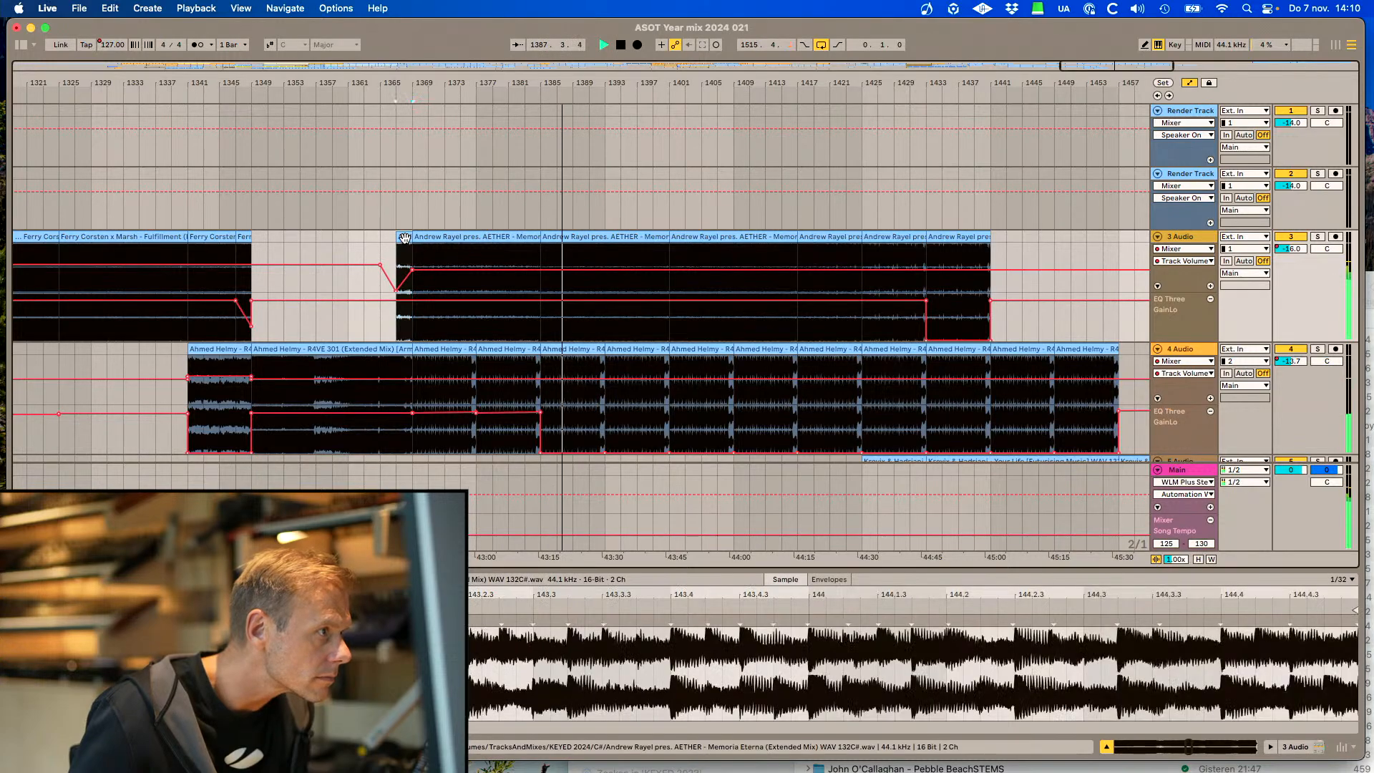
drag(403, 329, 403, 340)
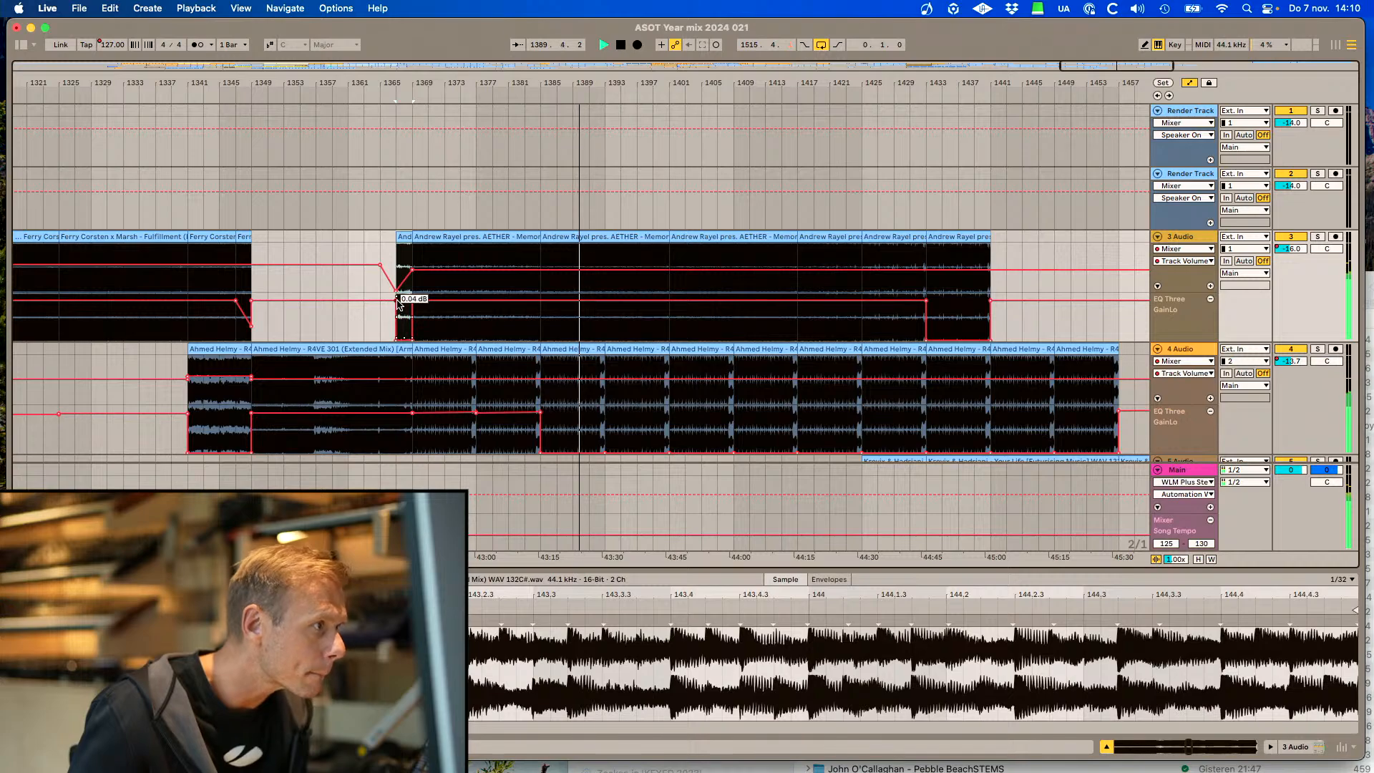
Add a two-bar downward ramp to track 3's EQ Three GainLo automation from bar 1365 to the Memoria Eterna entry
drag(395, 301, 380, 300)
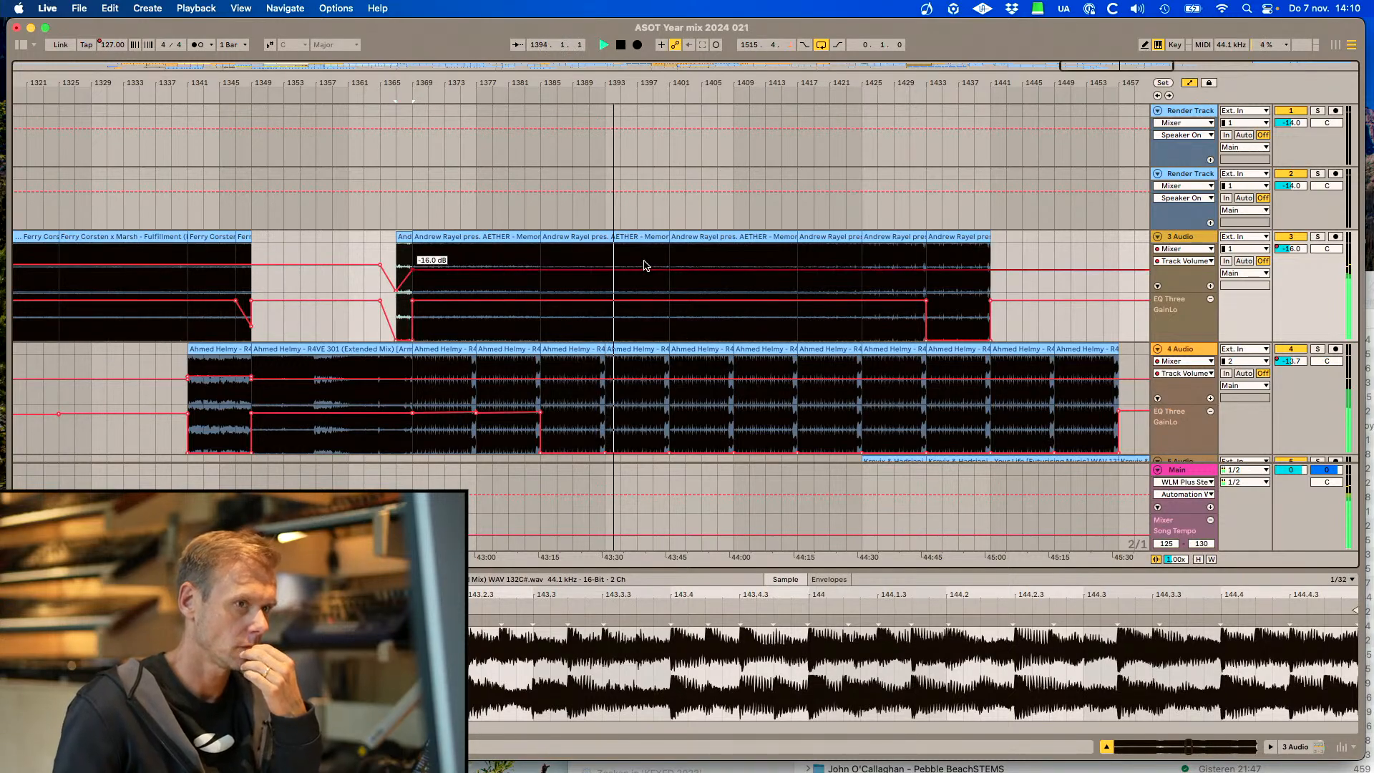
Delete the 16 bars of time spanned by the Memoria Eterna clip from bar 1401 to 1417 across all tracks
scroll(644, 265, right, 5)
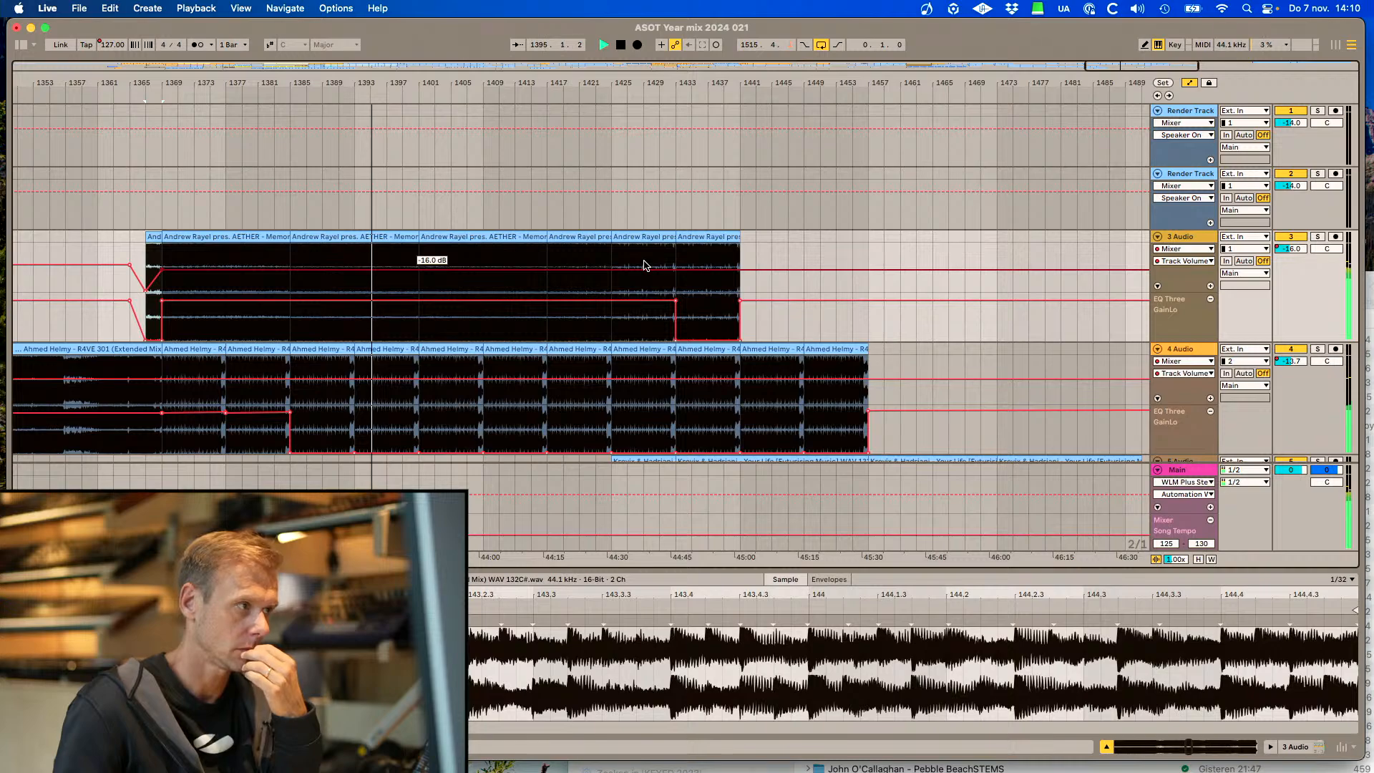
scroll(644, 266, down, 5)
scroll(644, 266, up, 5)
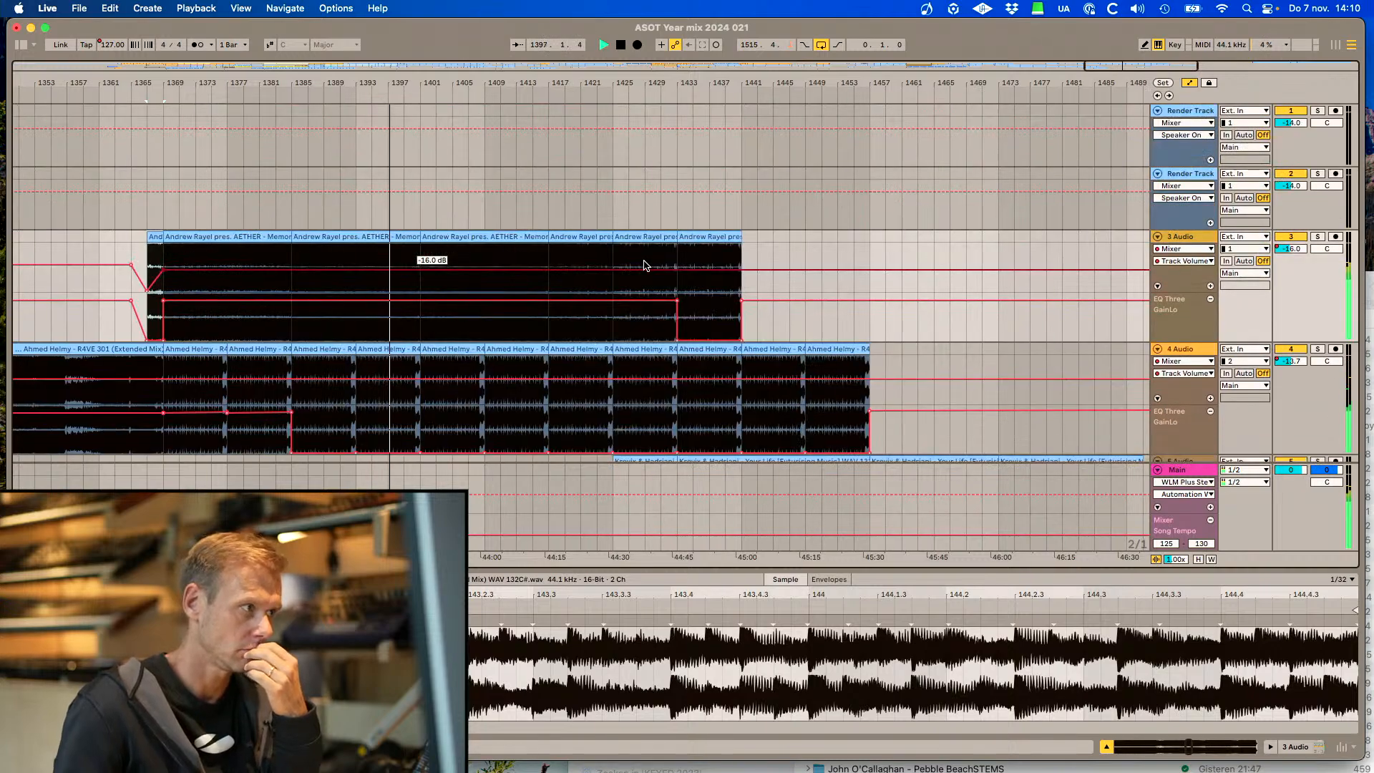
click(483, 238)
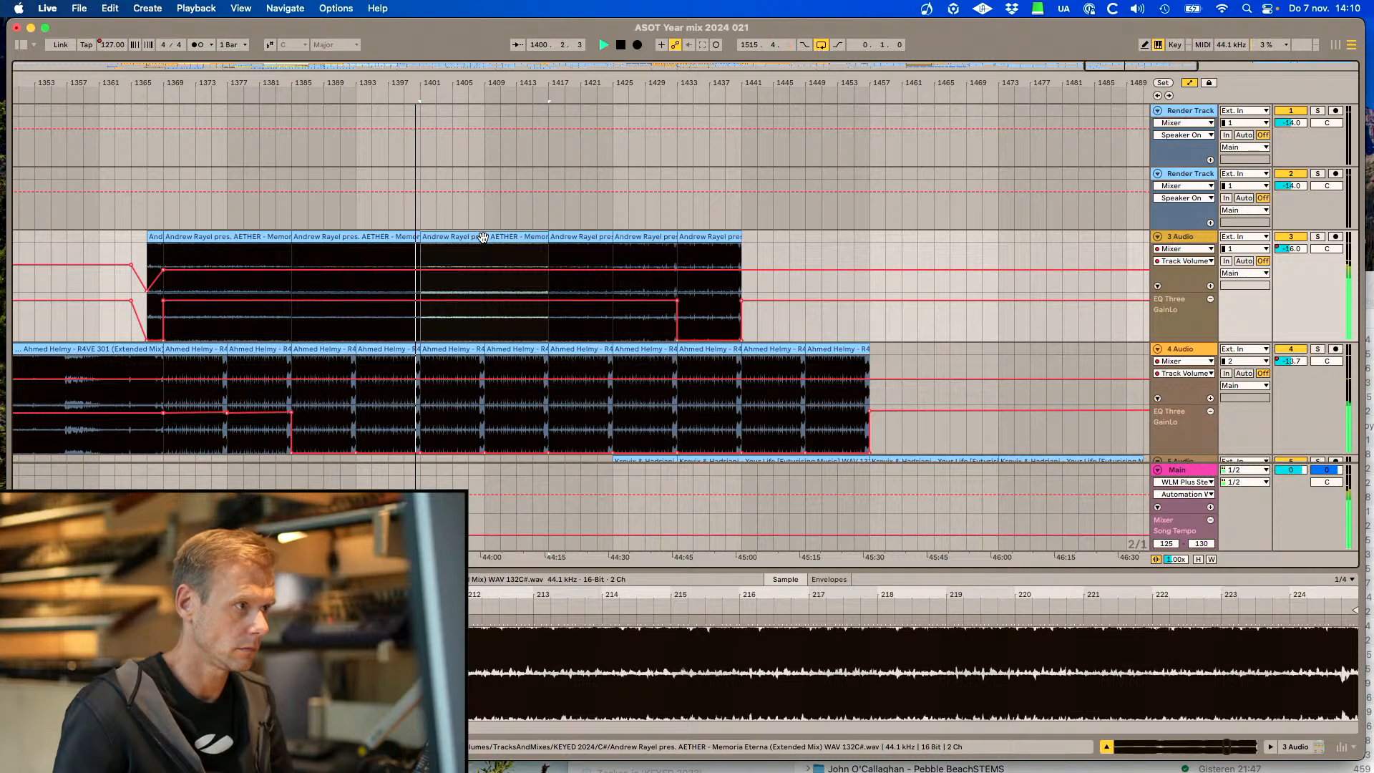
key(super+shift+BackSpace)
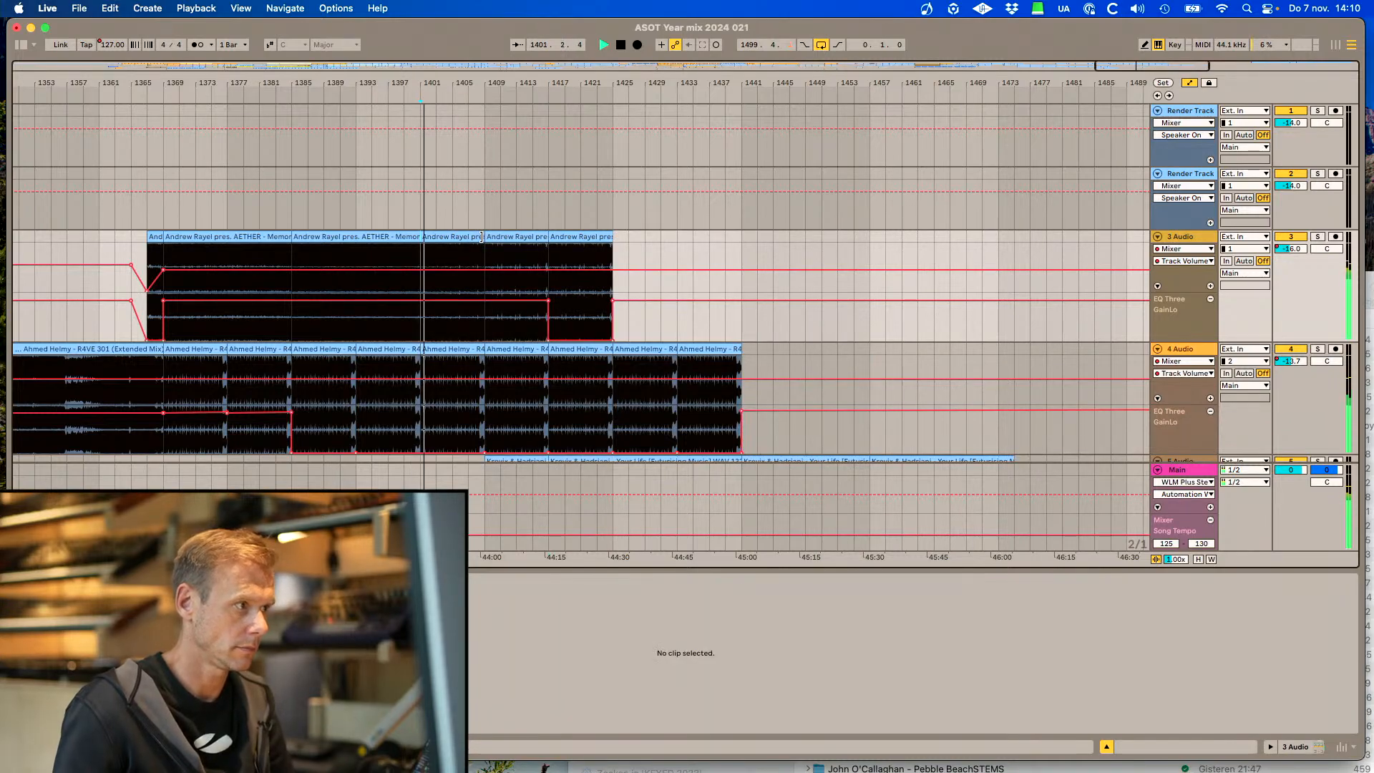
Extend the first Your Life vocal clip on FX Vocal two bars earlier to bar 1399, with a track volume ramp-up
scroll(480, 238, down, 10)
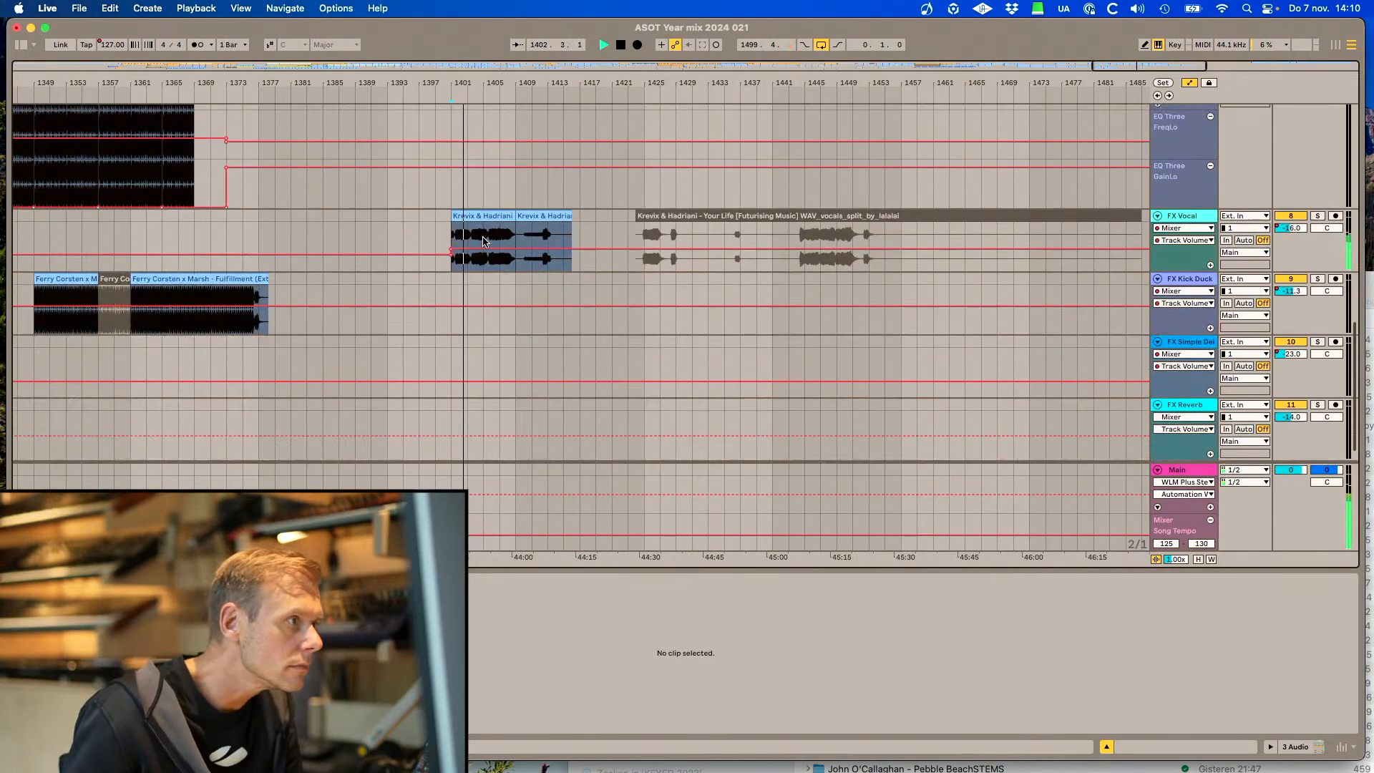
drag(451, 200, 436, 201)
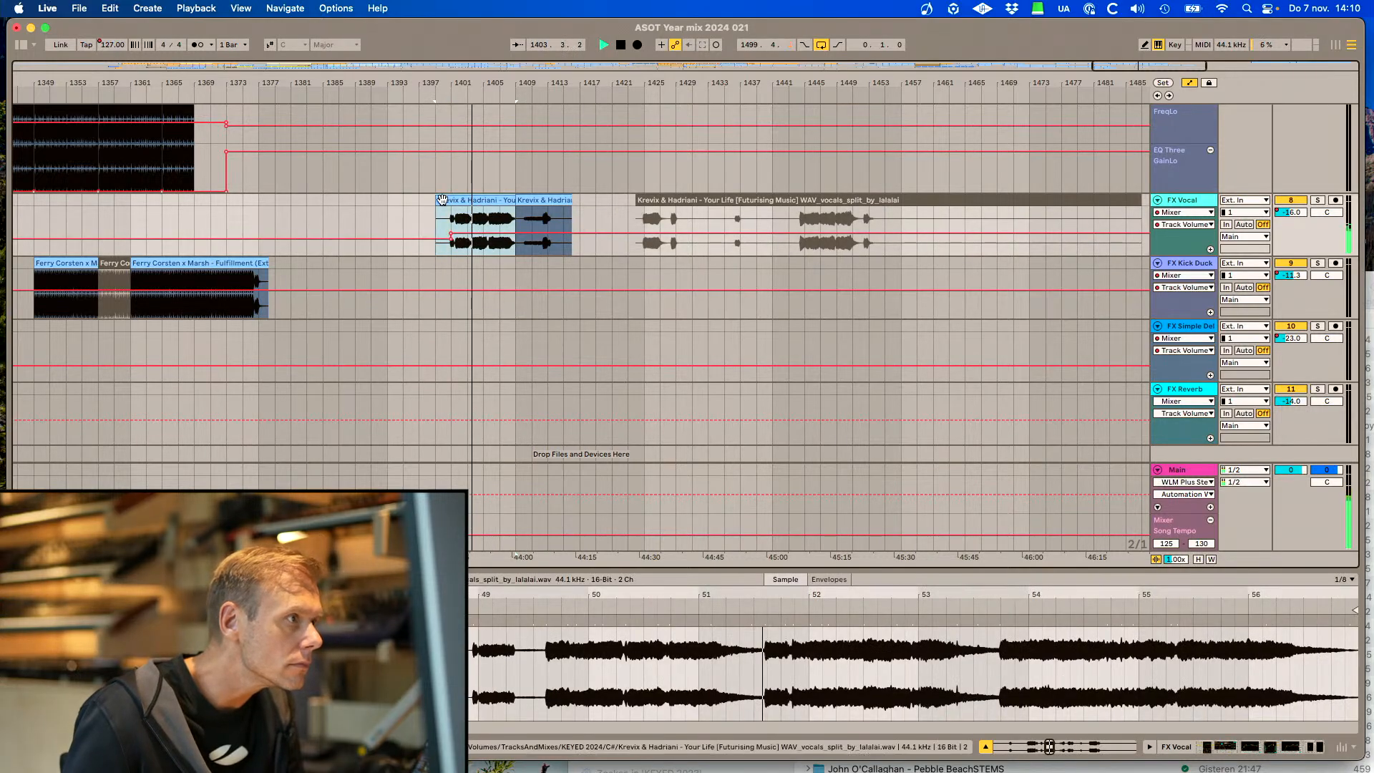
click(437, 239)
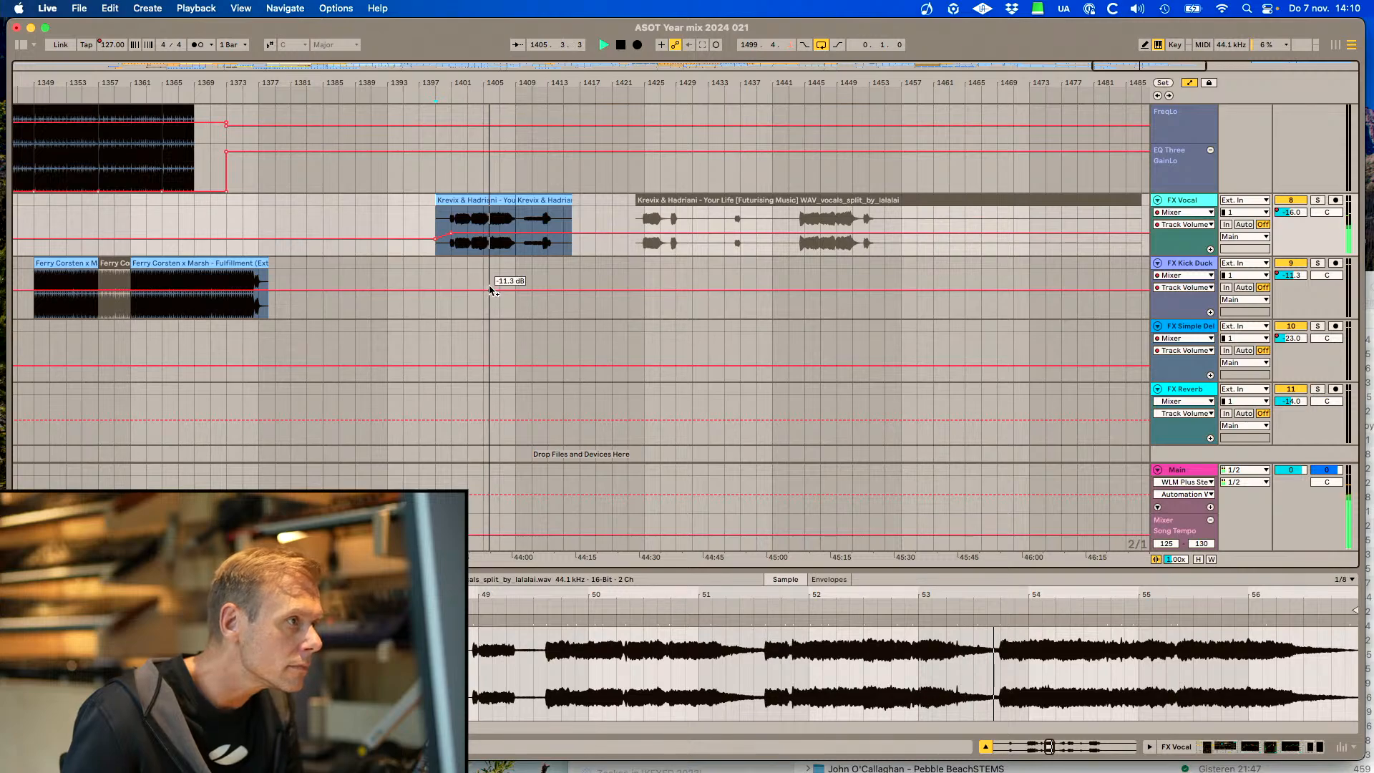
Add FX Vocal track volume breakpoints after the short Your Life vocal clips, around bars 1417 and 1419
click(579, 234)
click(595, 234)
drag(548, 238, 548, 236)
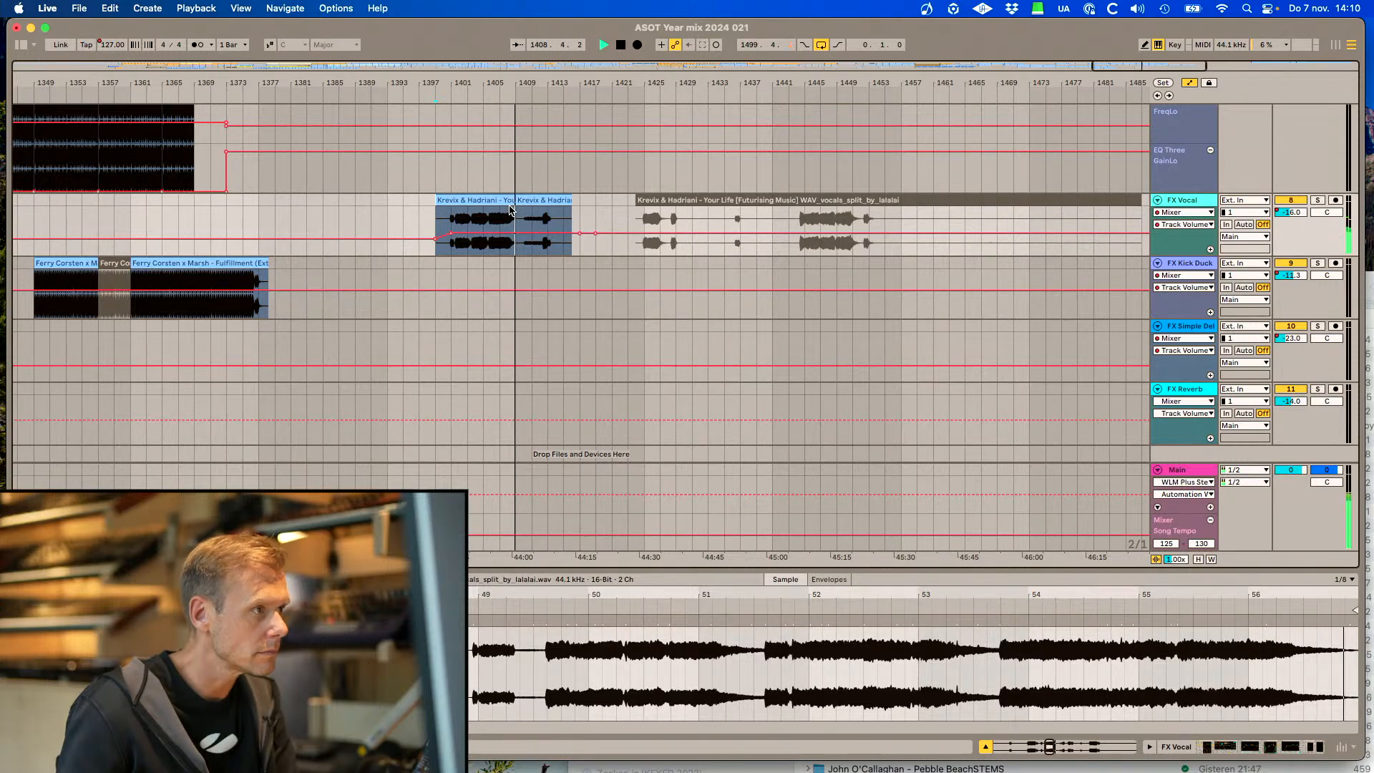
Extend the start of the first Your Life clip on 5 Audio two bars earlier to bar 1407
scroll(556, 286, up, 10)
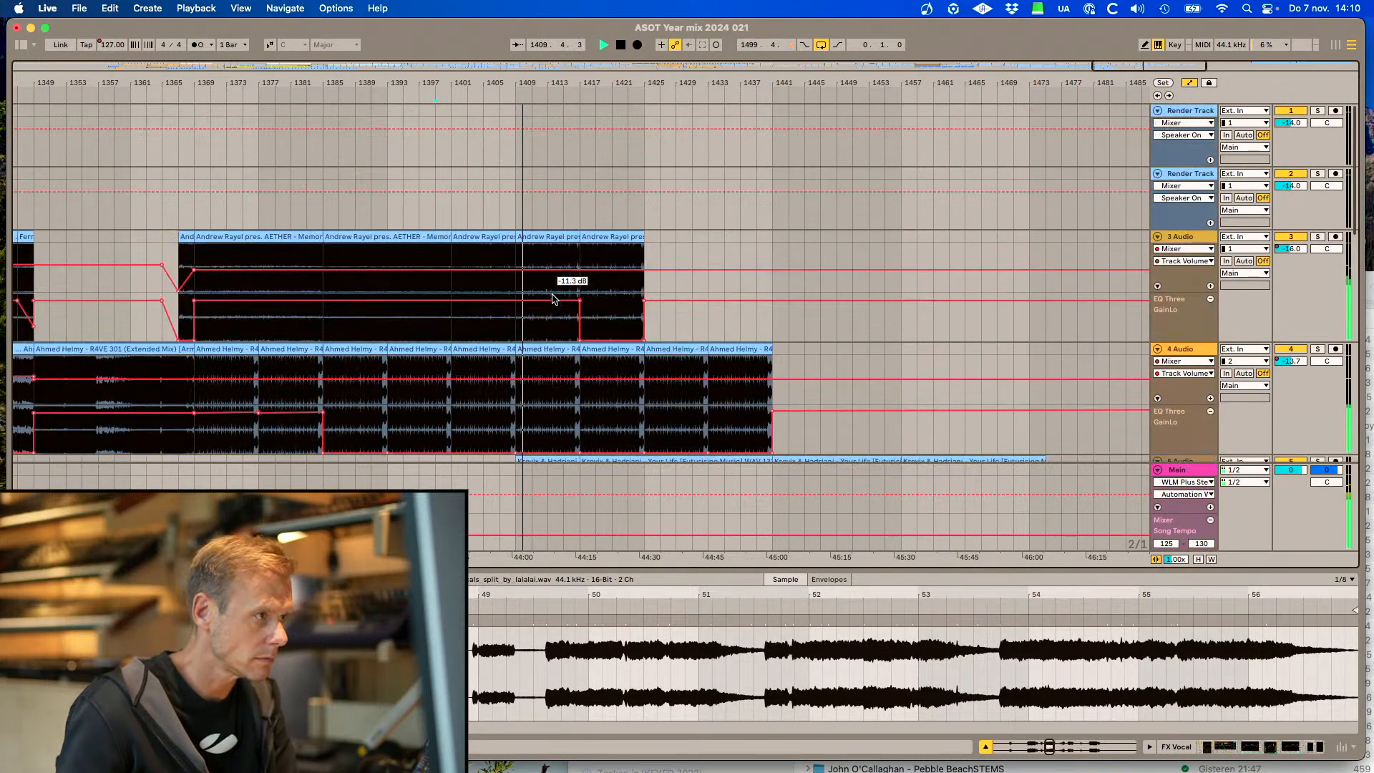
scroll(553, 298, down, 5)
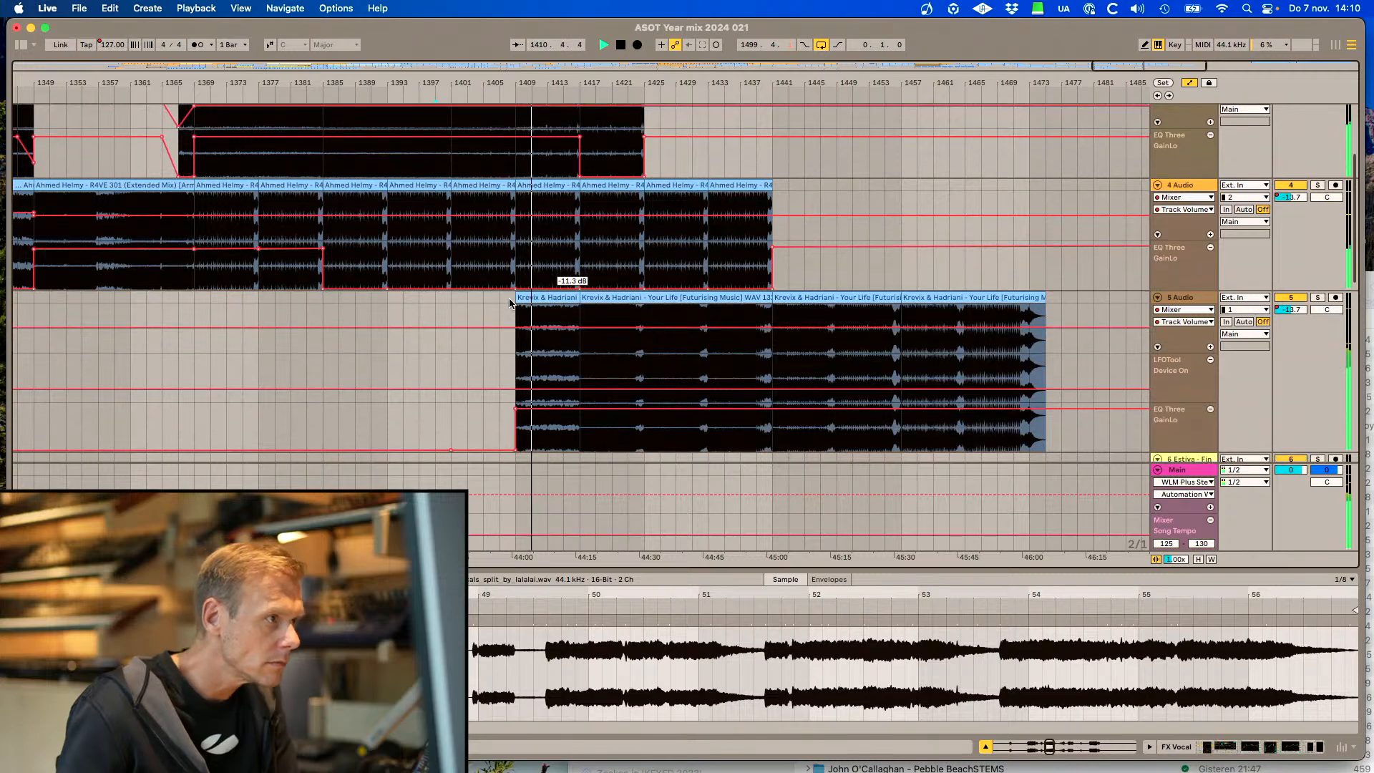
drag(516, 303, 499, 318)
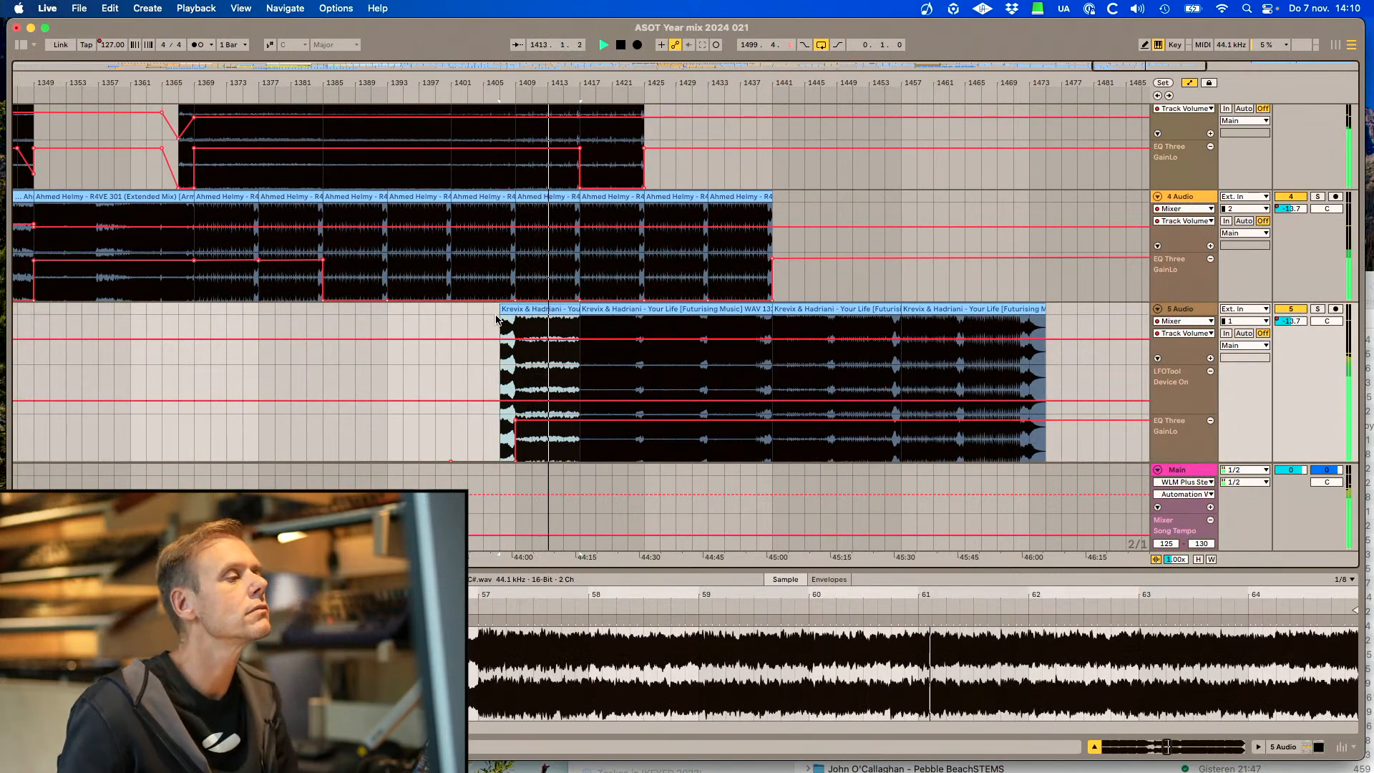
Follow playback through the Your Life entry, examining the clips and GainLo automation on the audio and FX tracks around bars 1415–1425
scroll(593, 320, down, 3)
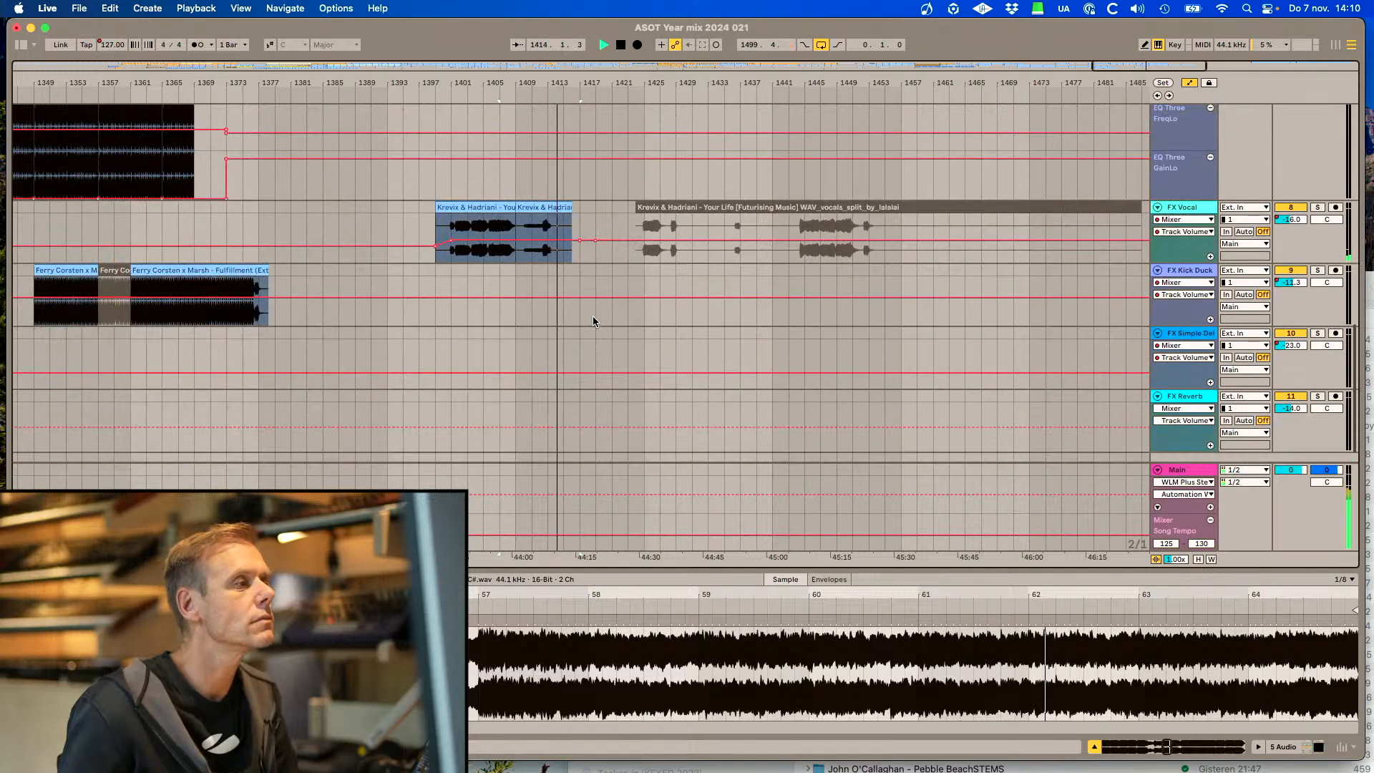
scroll(687, 229, up, 4)
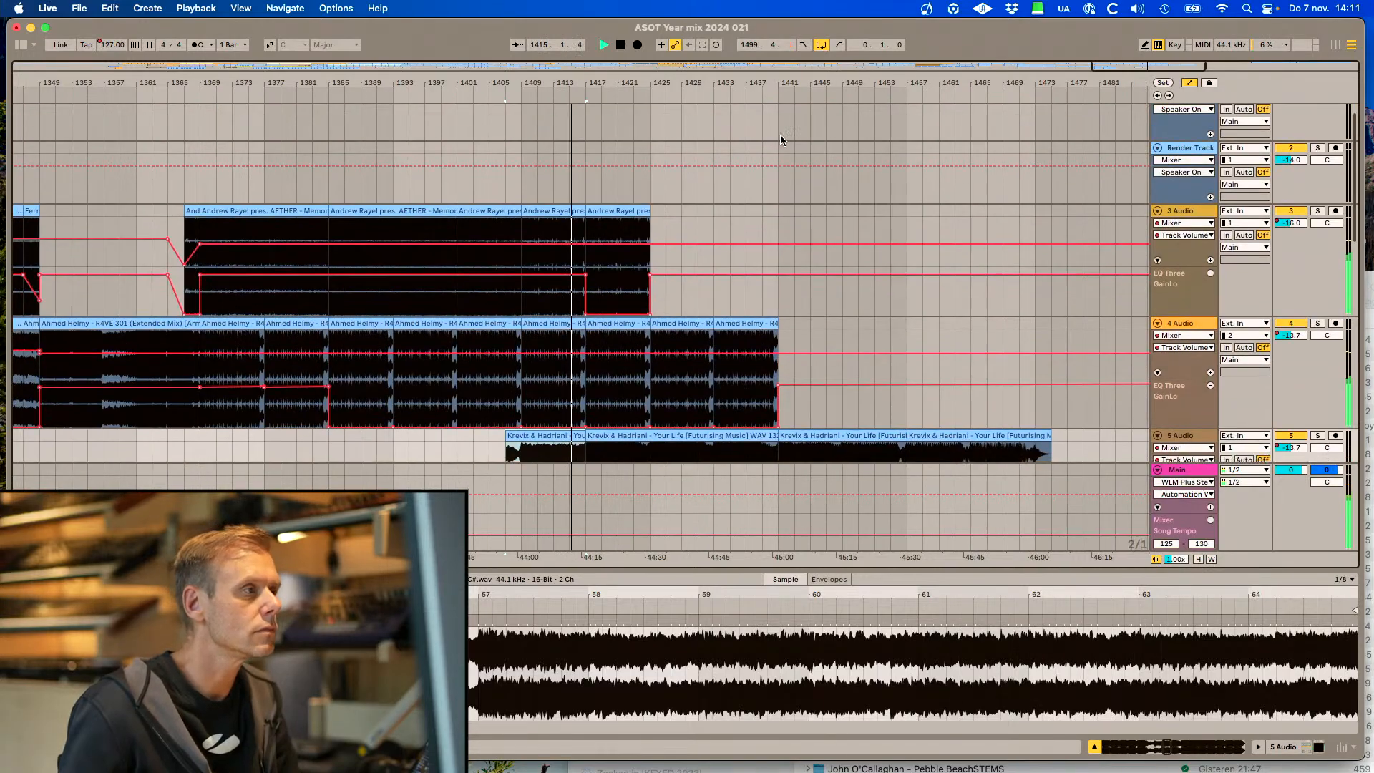
key(plus)
key(plus)
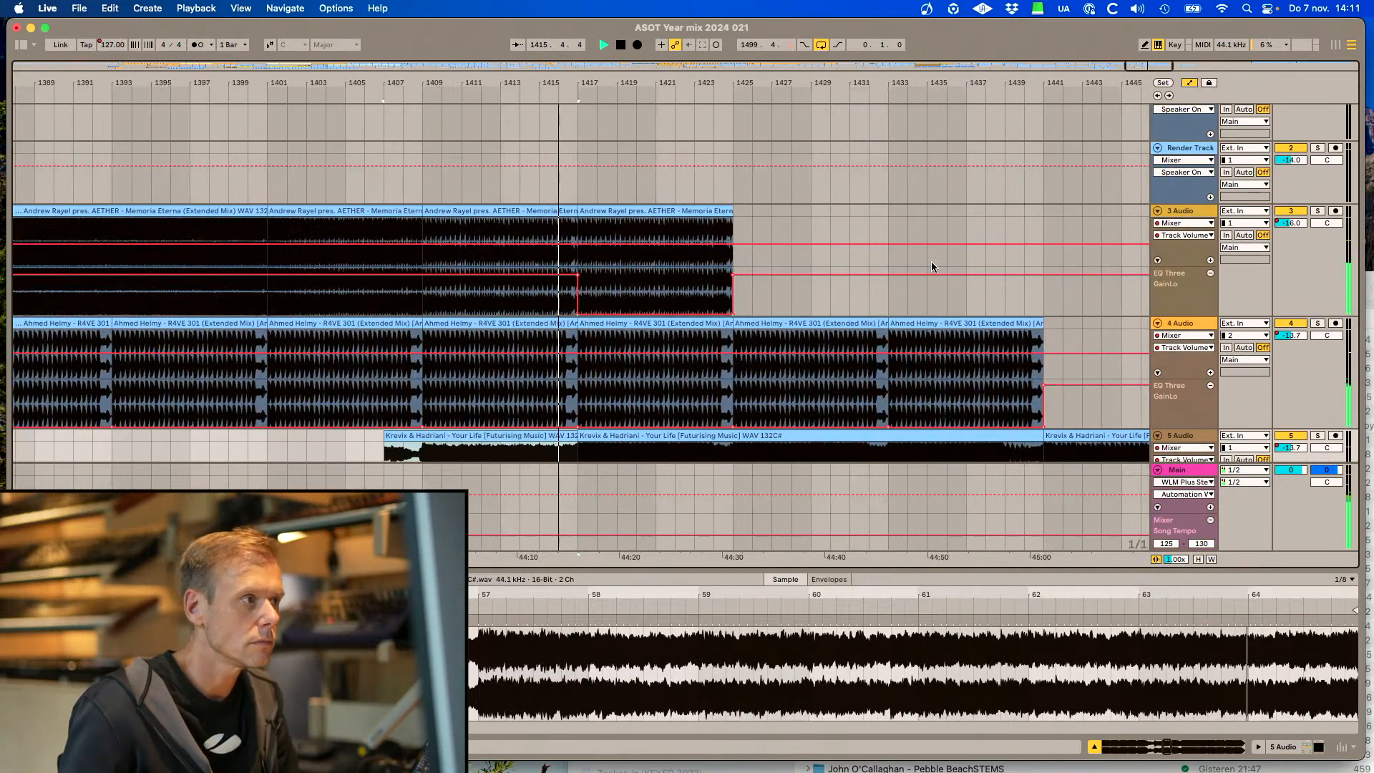
click(581, 279)
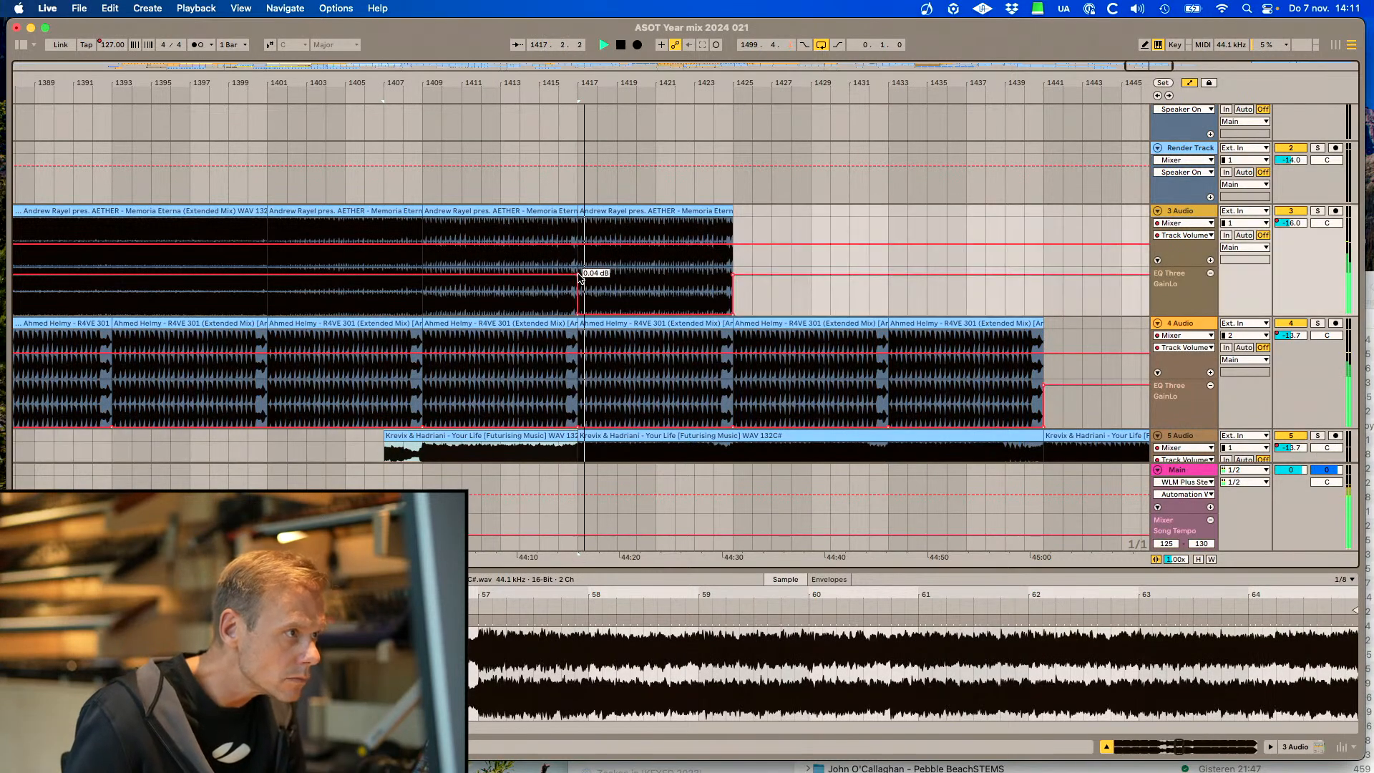
drag(1144, 67, 1144, 49)
scroll(710, 373, left, 5)
scroll(710, 375, down, 5)
scroll(711, 373, down, 2)
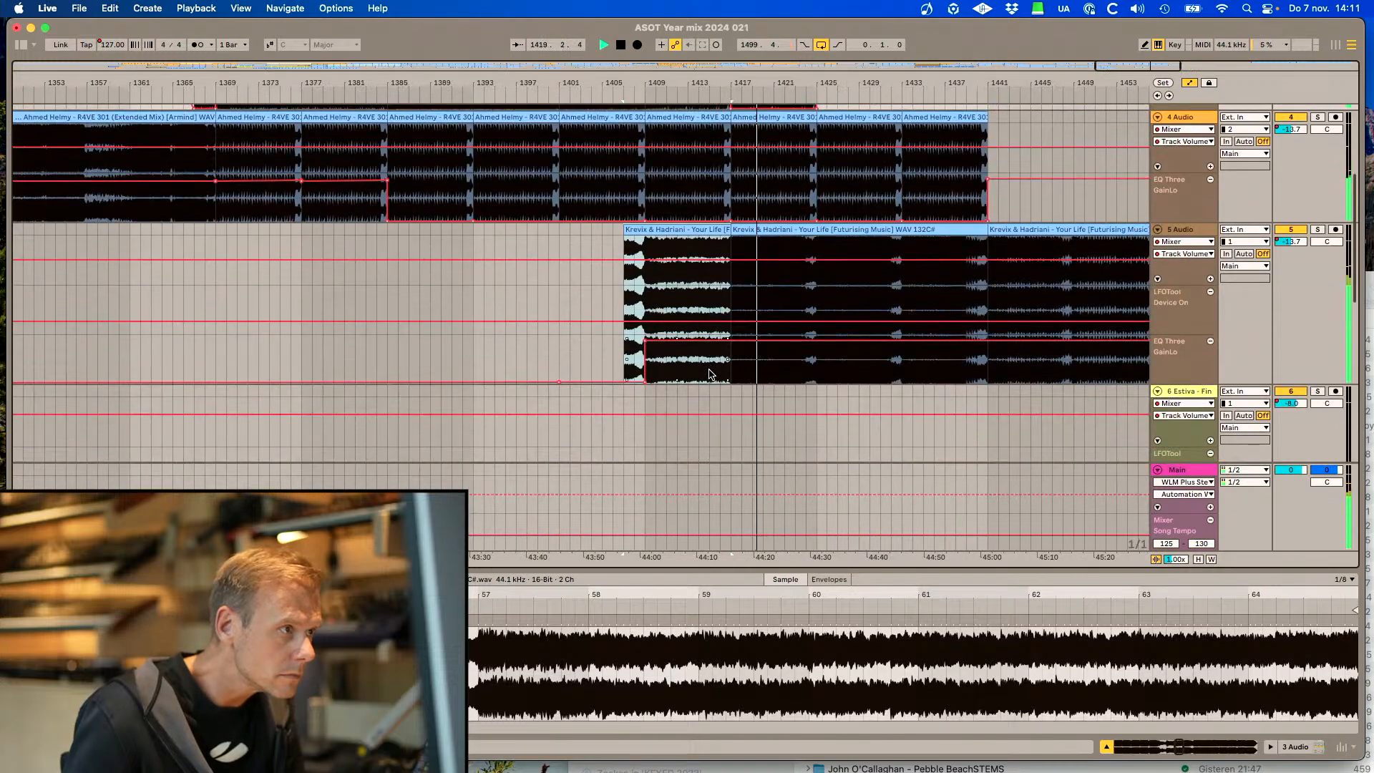
scroll(711, 373, right, 3)
scroll(710, 372, right, 3)
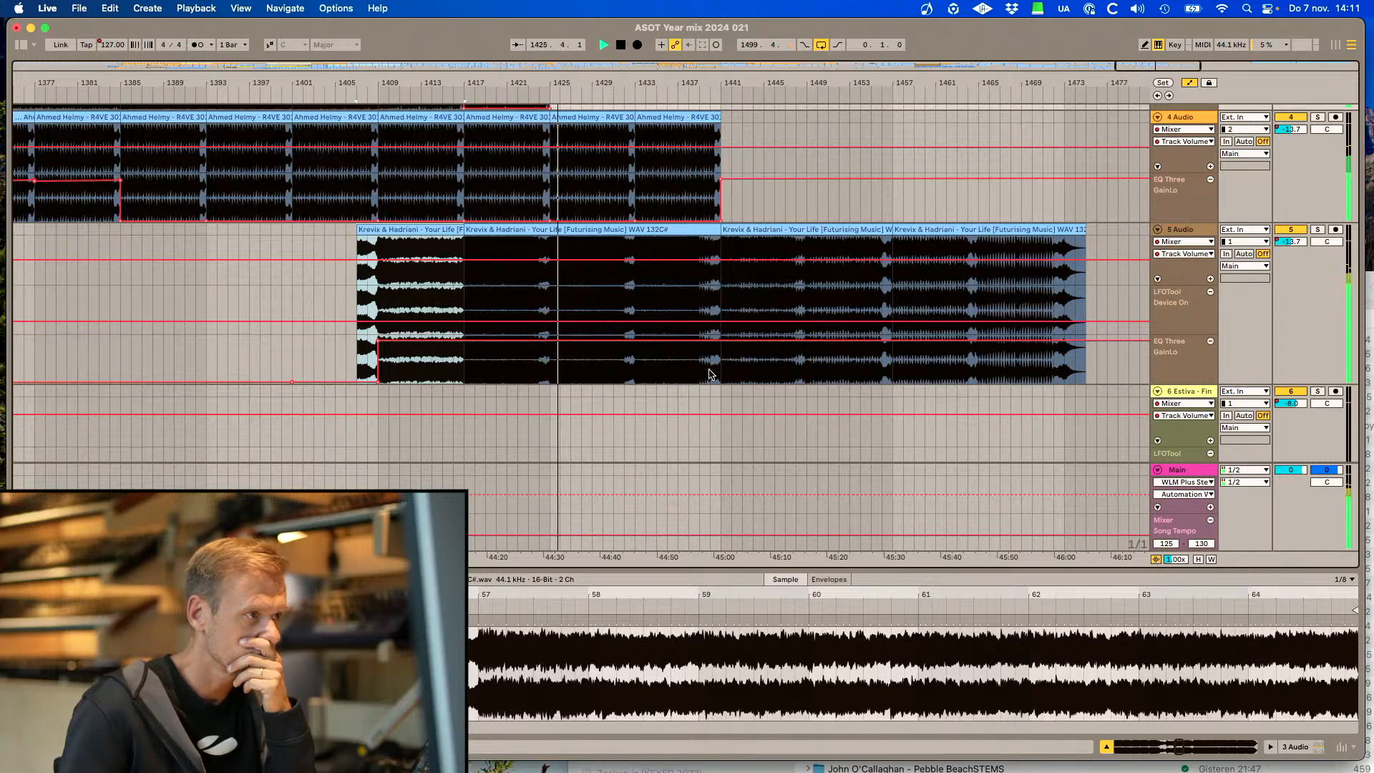
Split the Your Life clip on 5 Audio at bar 1433
scroll(680, 301, left, 1)
scroll(665, 257, up, 1)
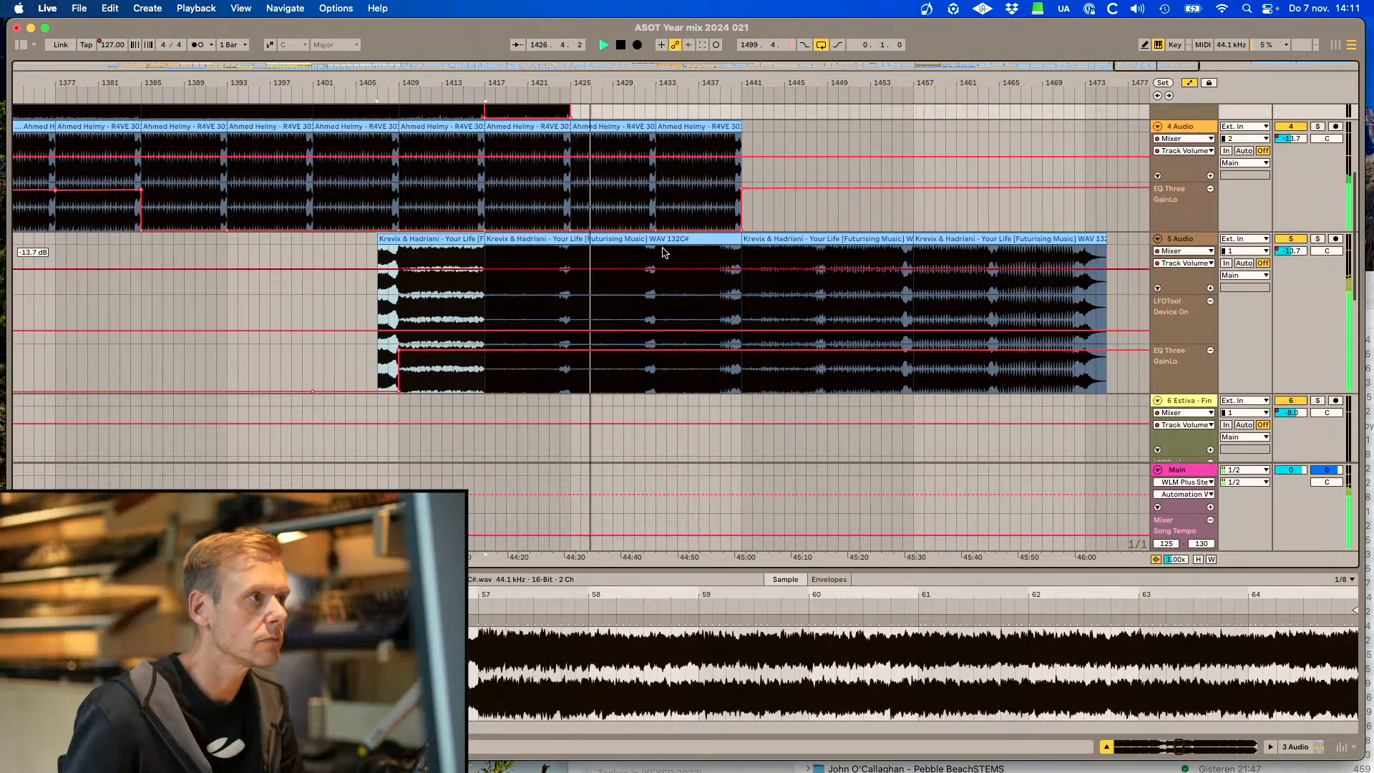
click(655, 254)
key(super+e)
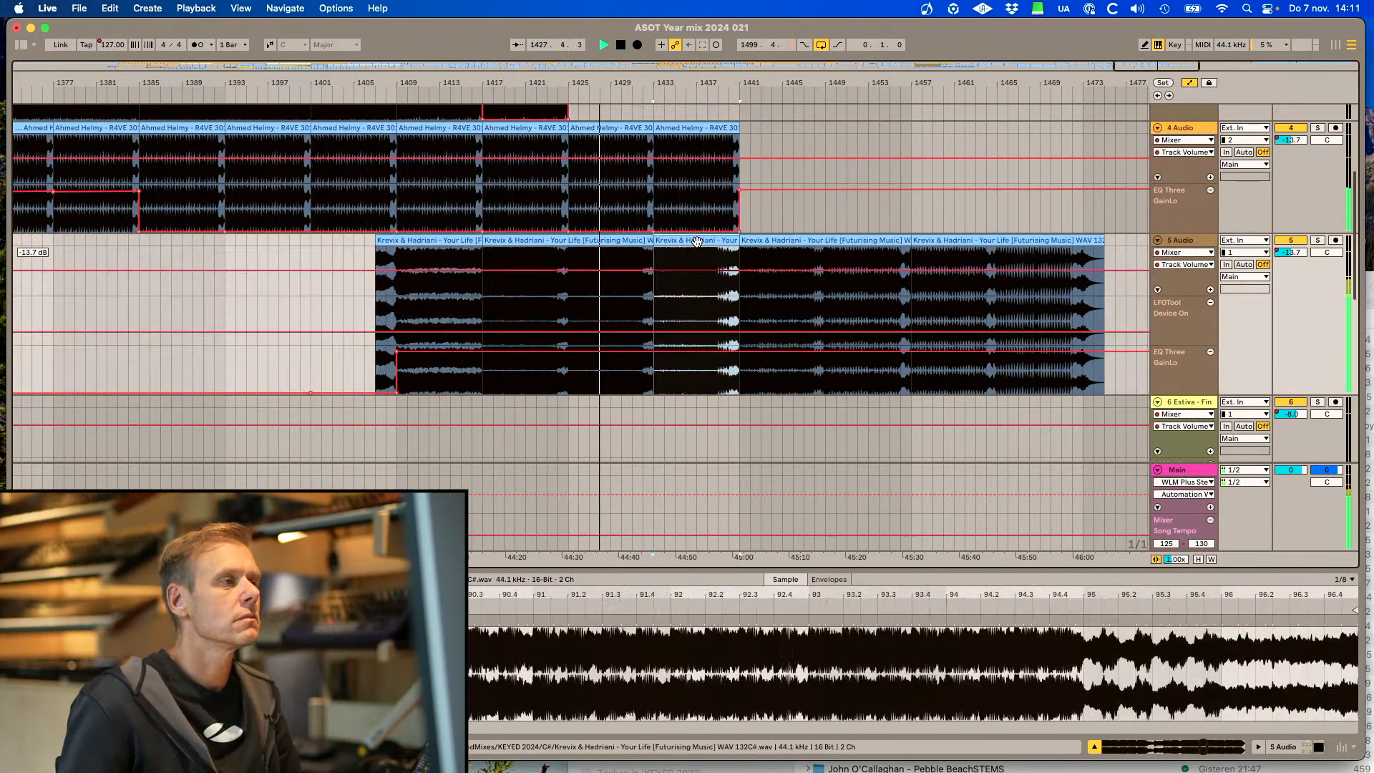
Follow playback to bar 1441, checking the tracks where R4VE 301 ends under Your Life, and stop
scroll(697, 242, down, 10)
scroll(697, 240, up, 10)
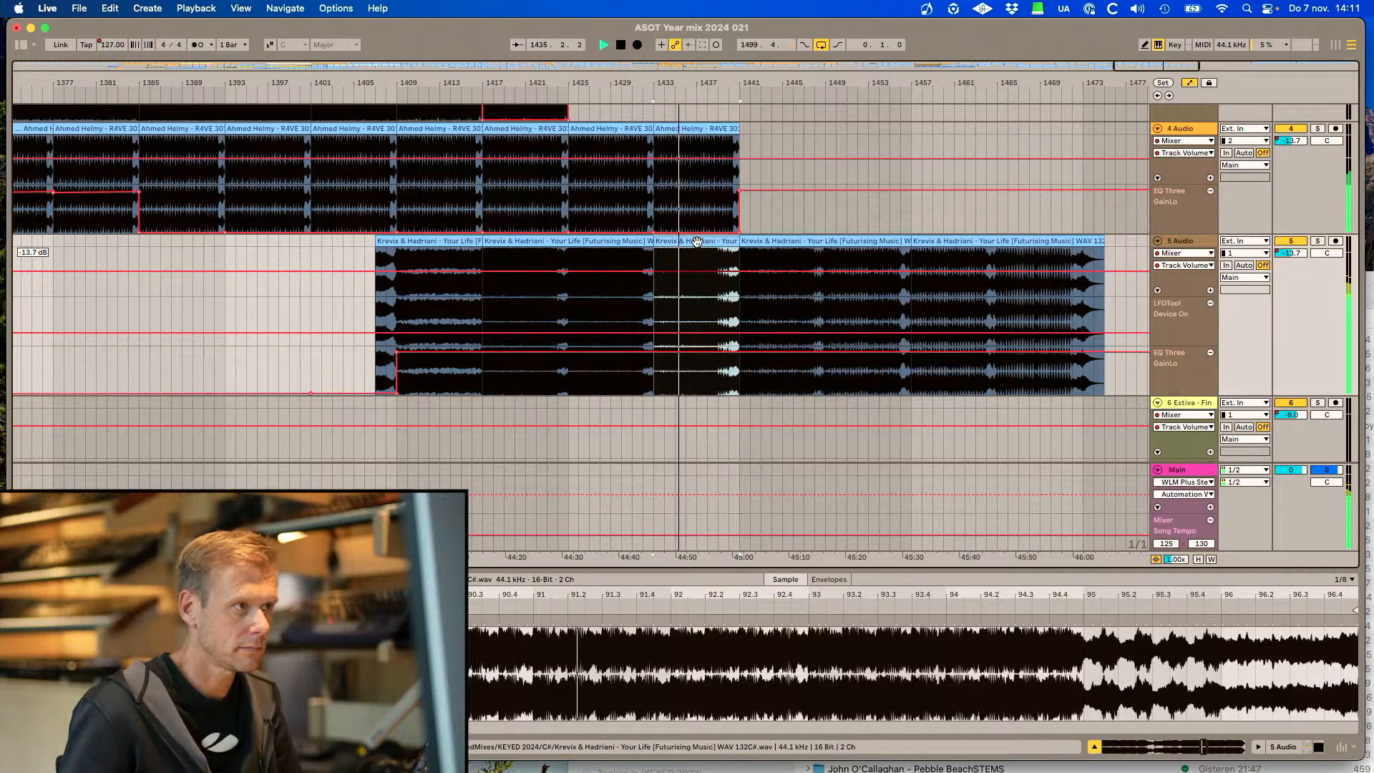
scroll(697, 242, up, 5)
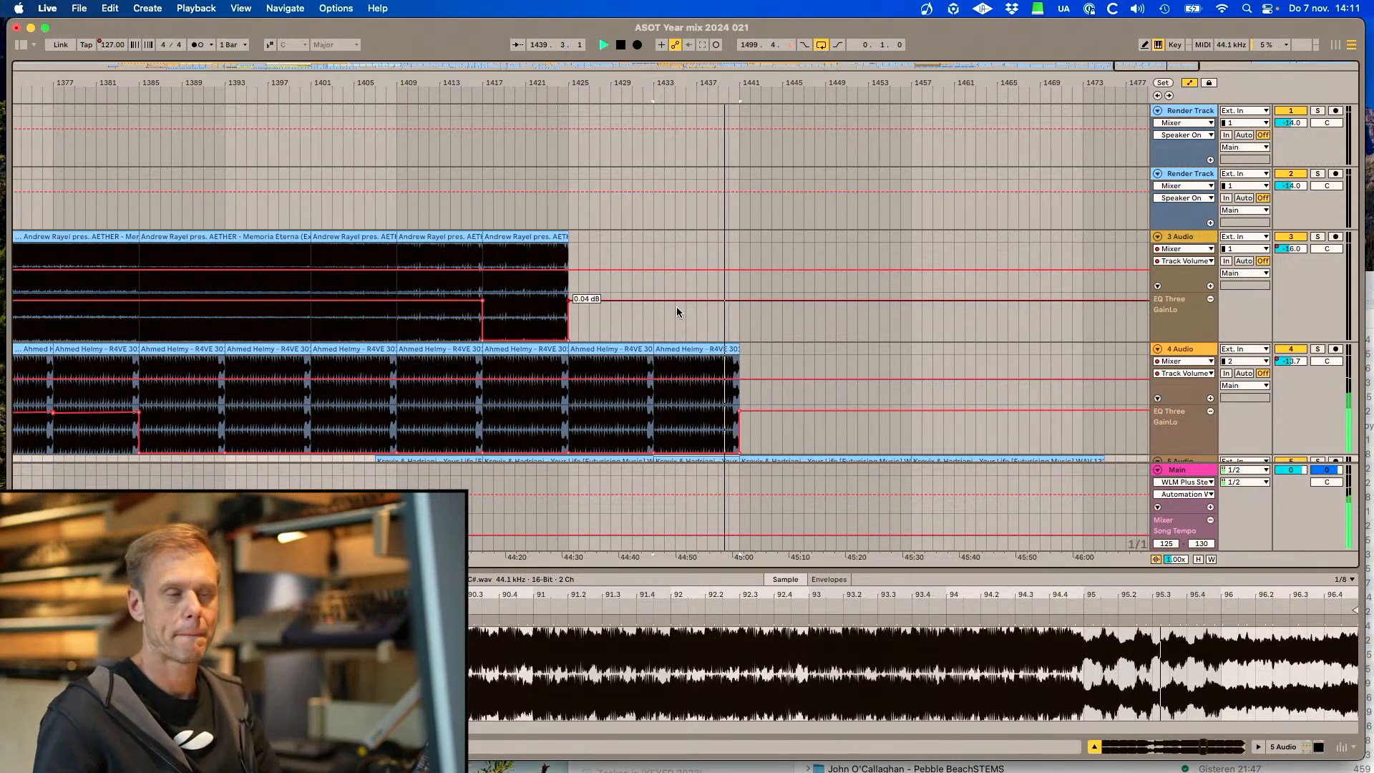
scroll(677, 310, down, 2)
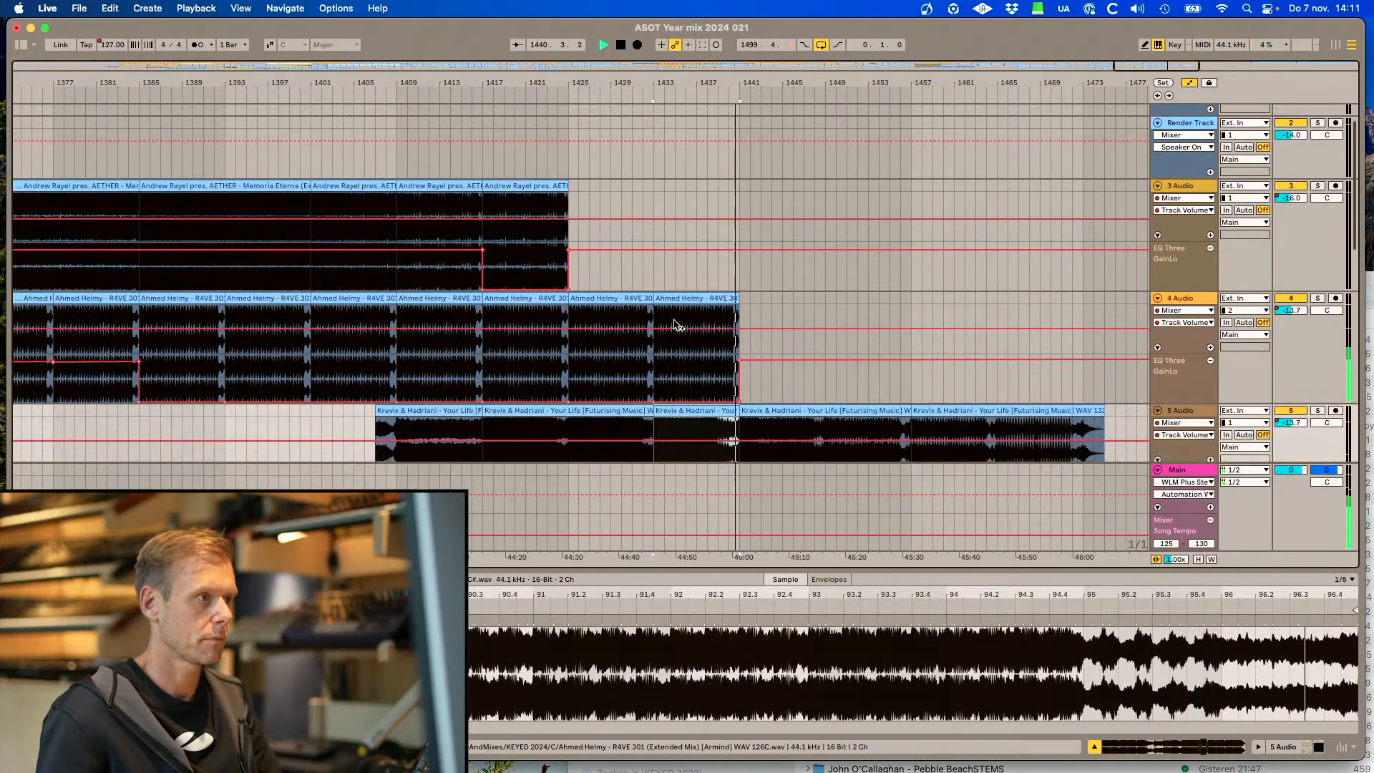
scroll(677, 324, down, 6)
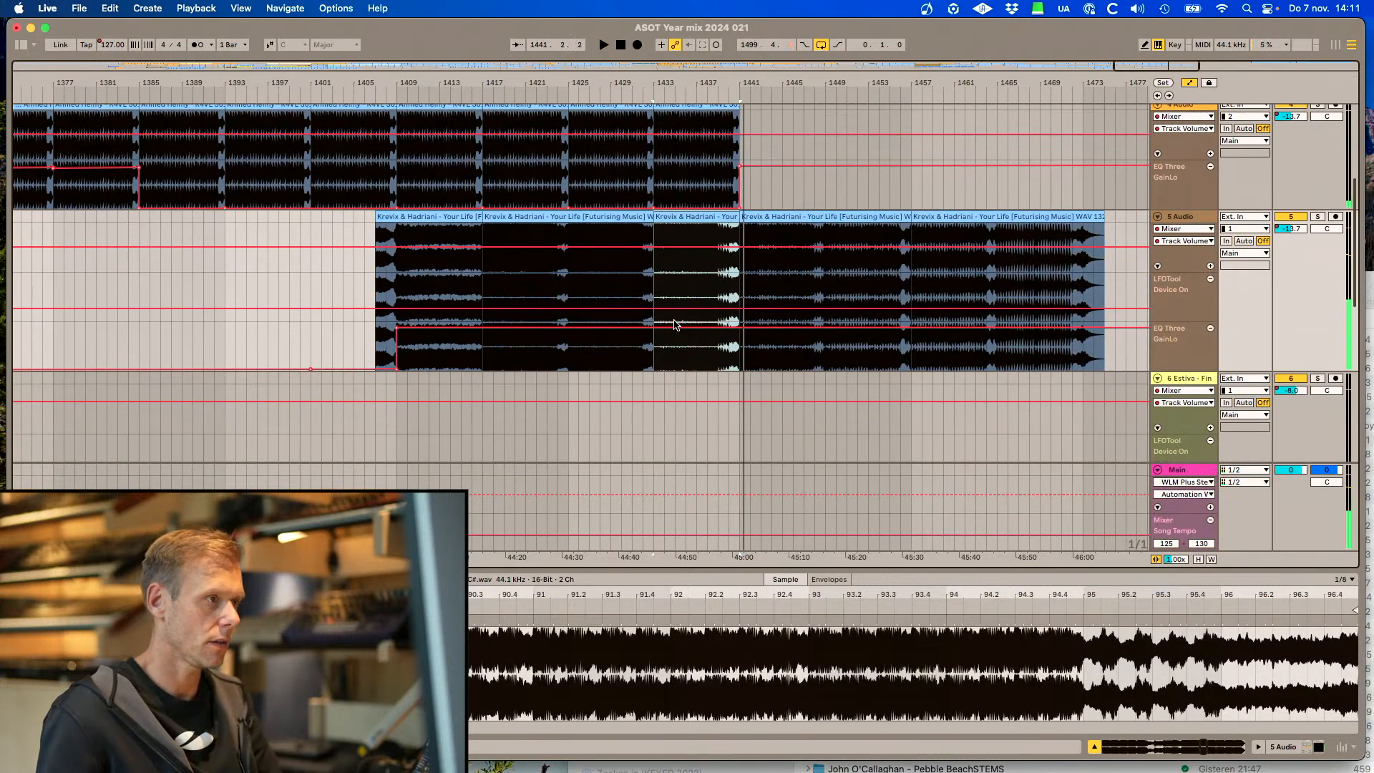
Play the Memoria Eterna entry from bar 1367 and stop shortly after bar 1369
scroll(674, 324, left, 5)
scroll(674, 324, up, 7)
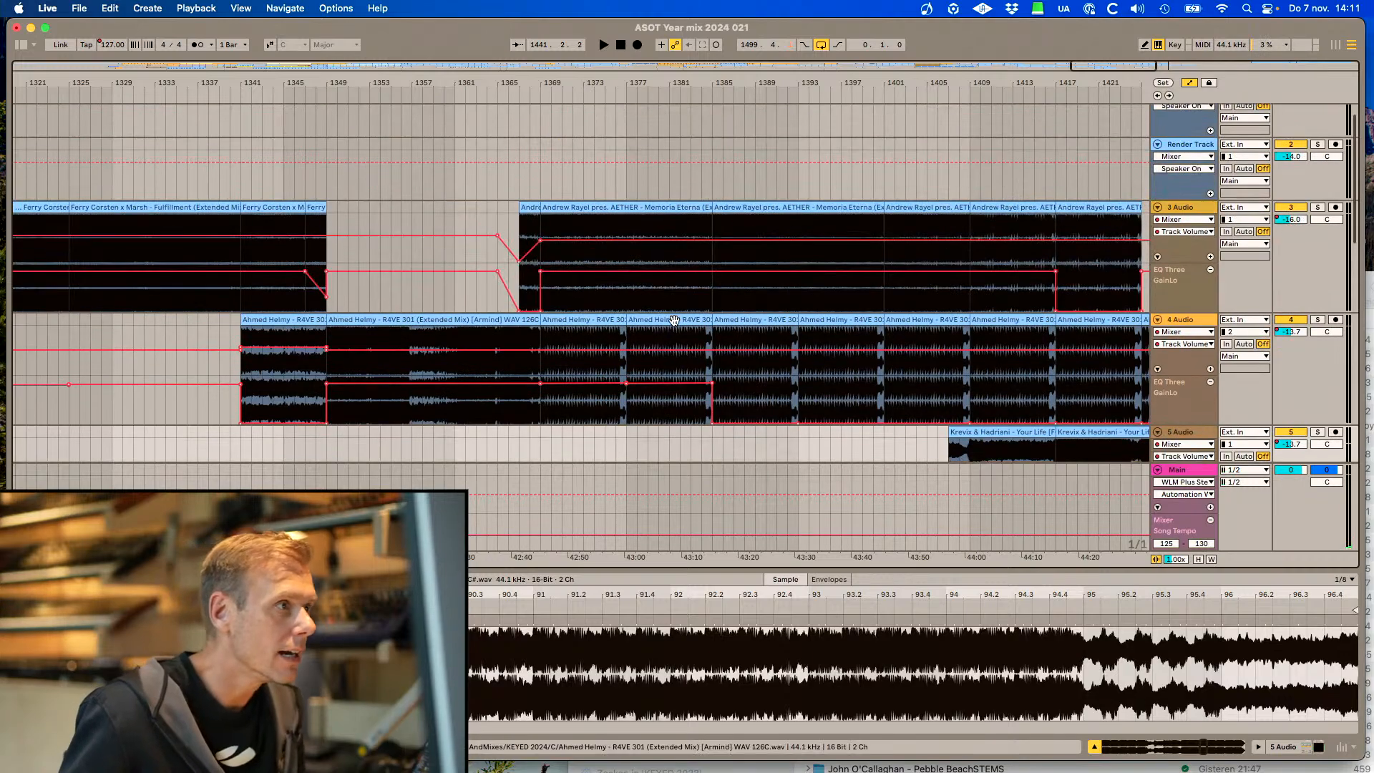
click(501, 213)
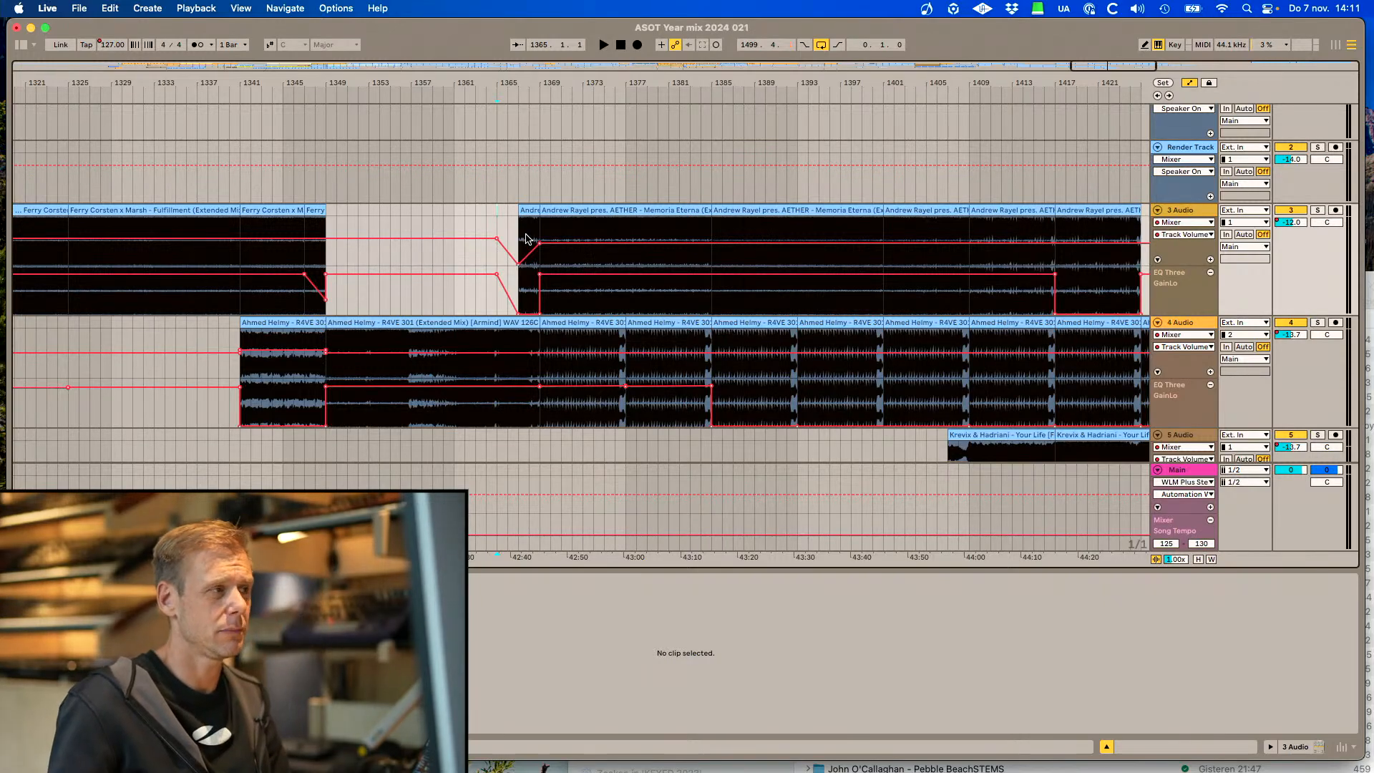
click(531, 210)
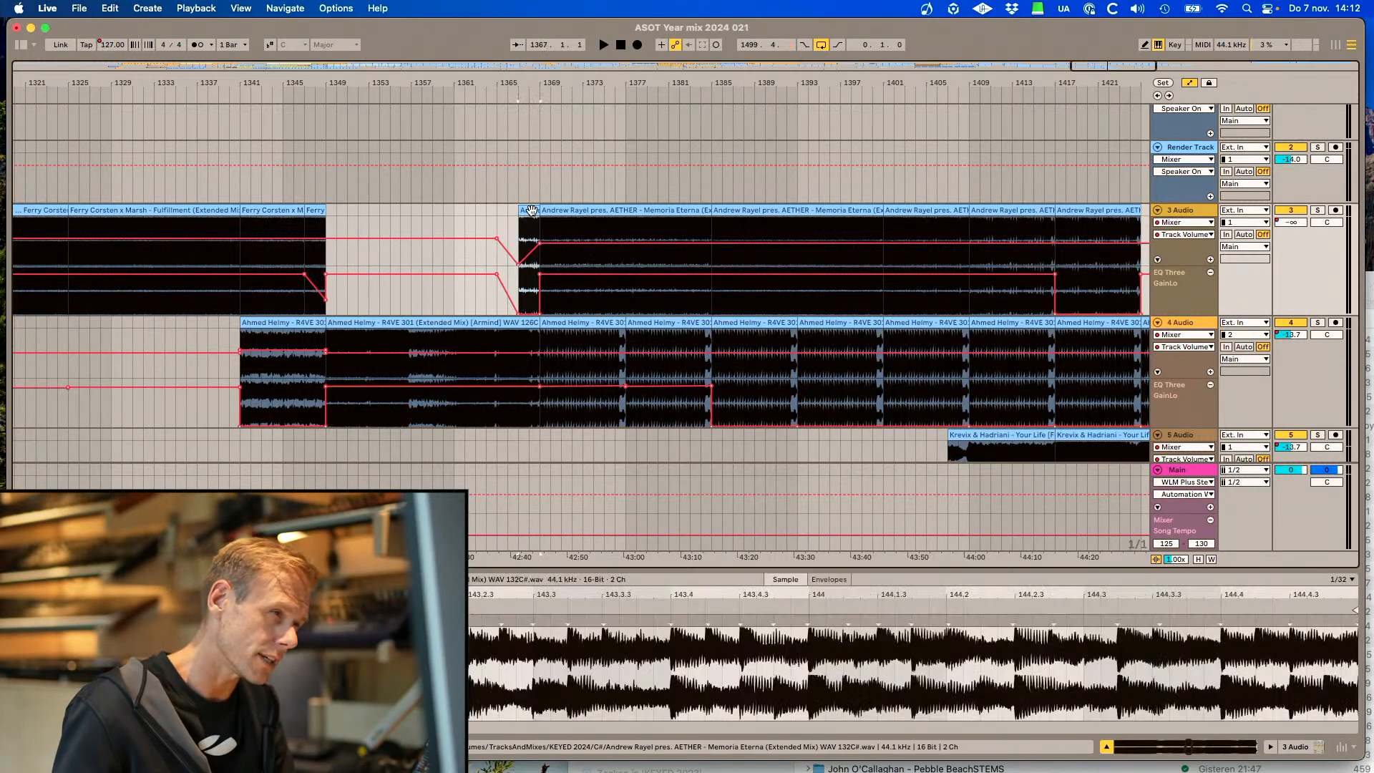
key(space)
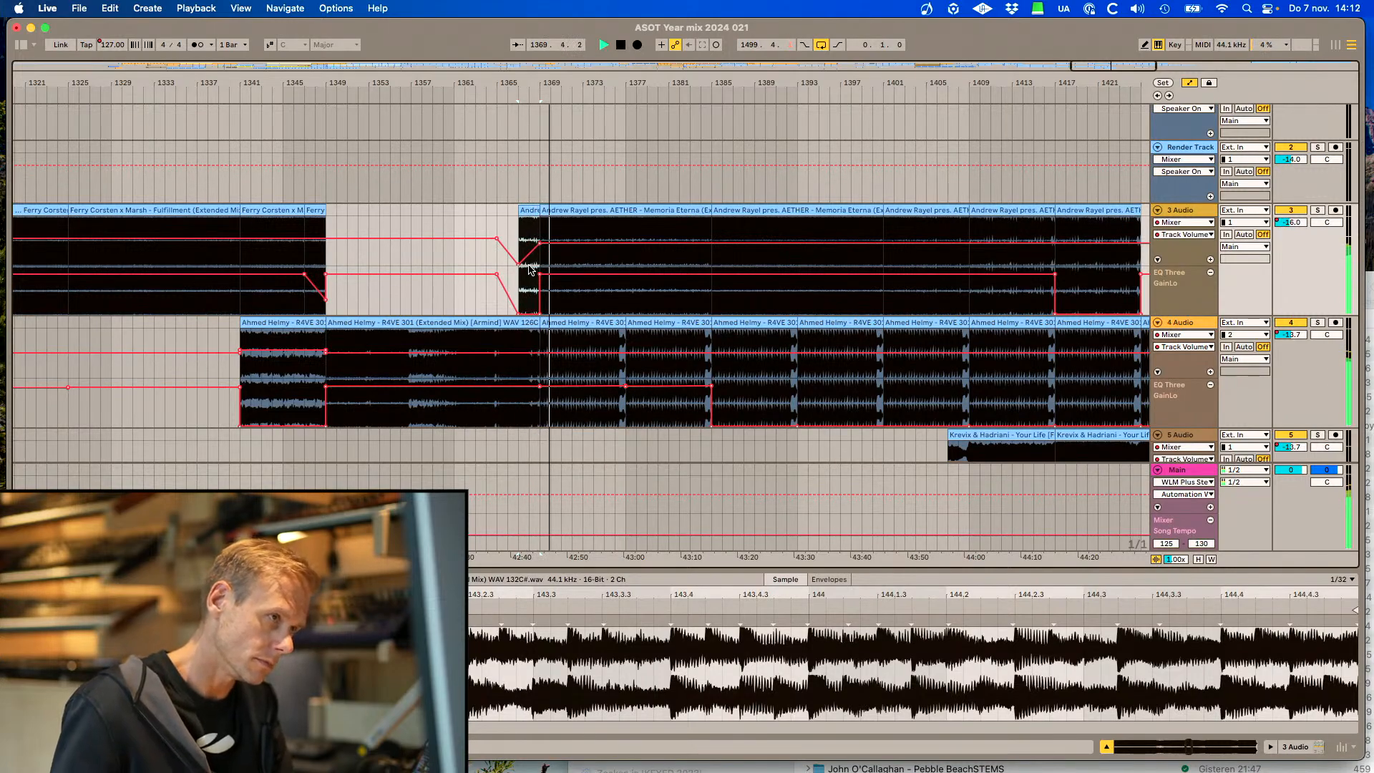
key(space)
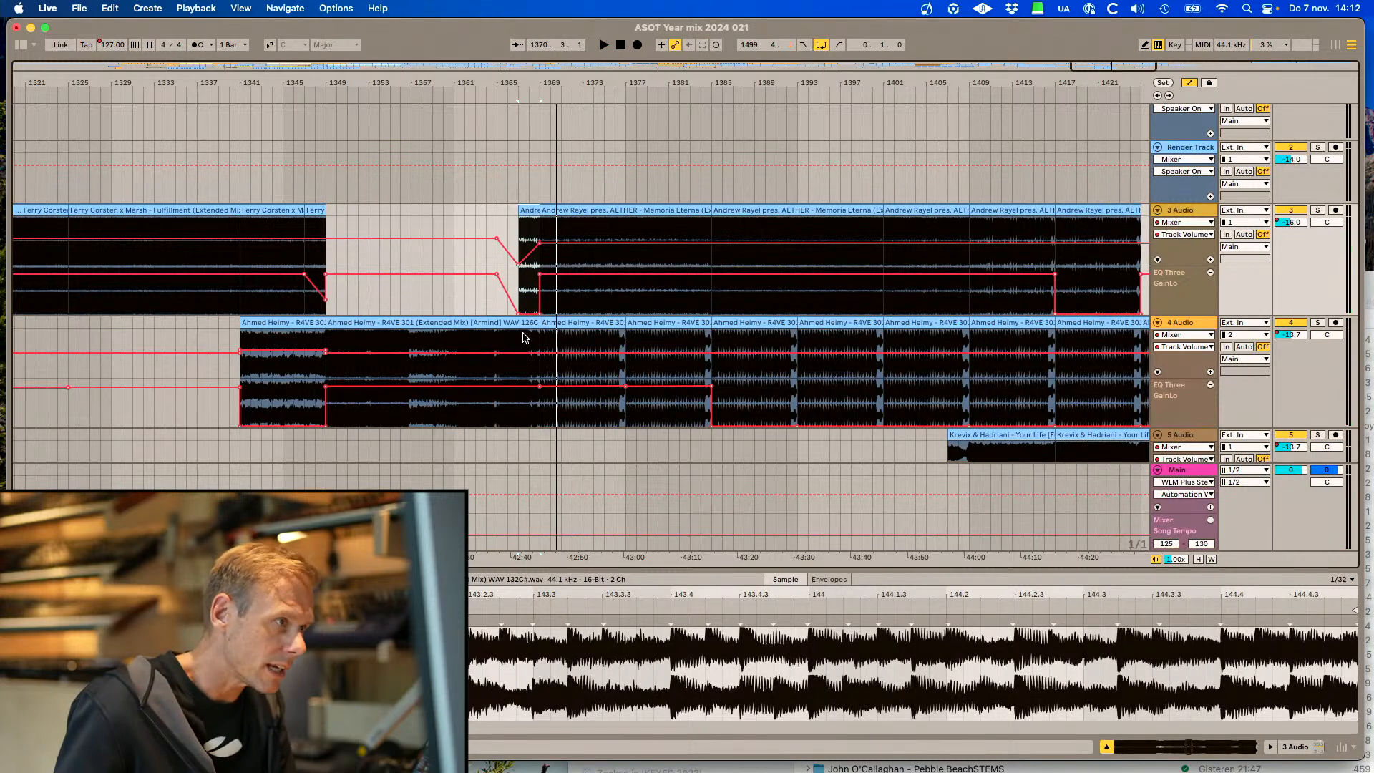
Split off R4VE 301's bar 1368–1369 on 4 Audio, ramp its EQ Three GainLo down, and place the insert marker at bar 1365
click(535, 379)
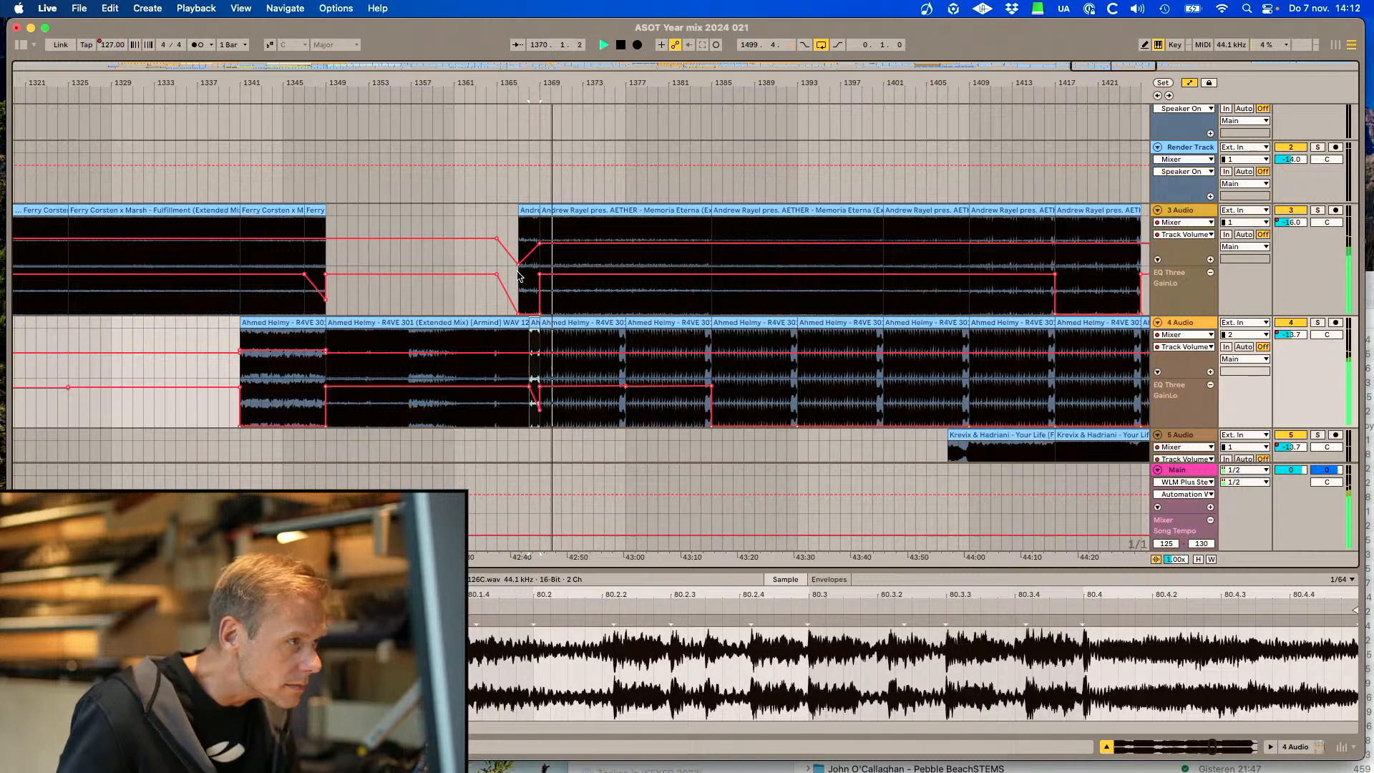
click(501, 217)
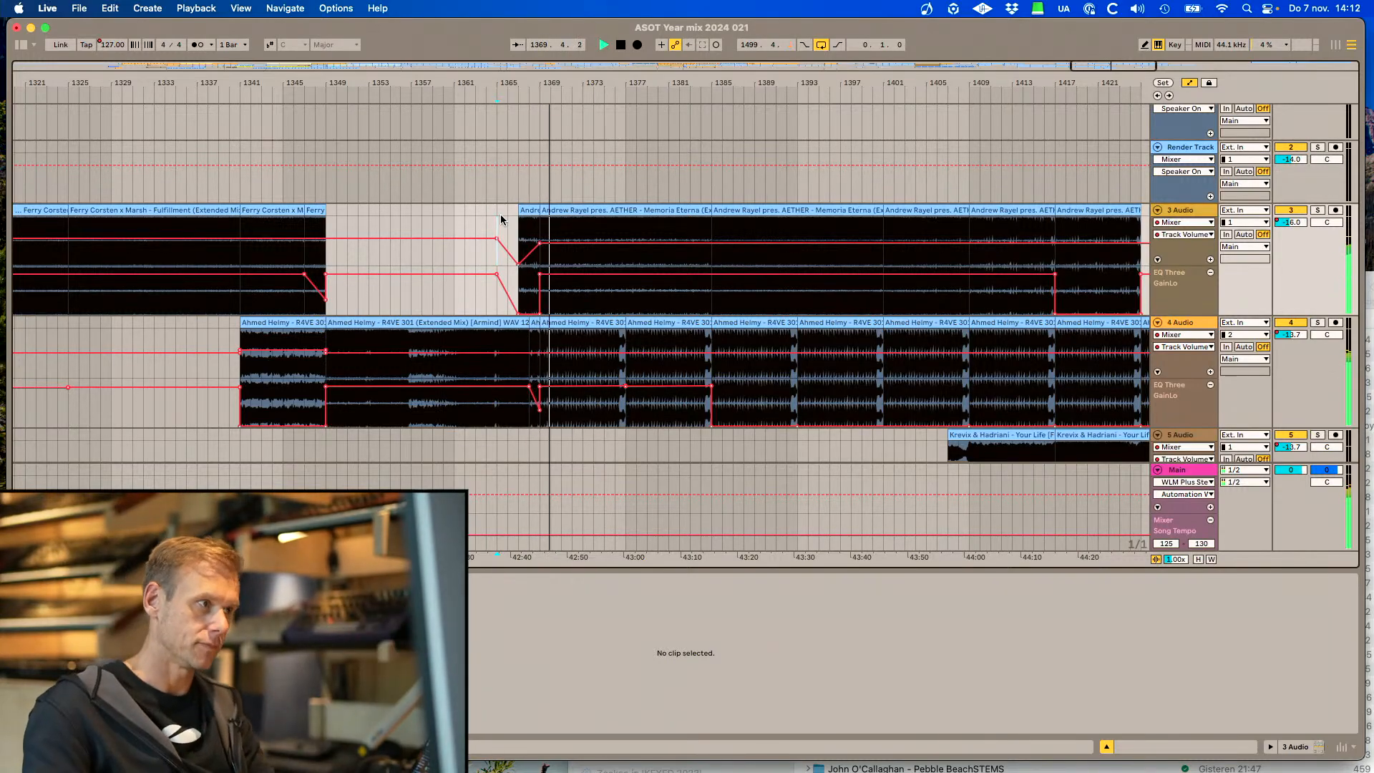
Play from bar 1406 and trim the start of the first Your Life clip on 5 Audio to bar 1408
scroll(607, 290, right, 5)
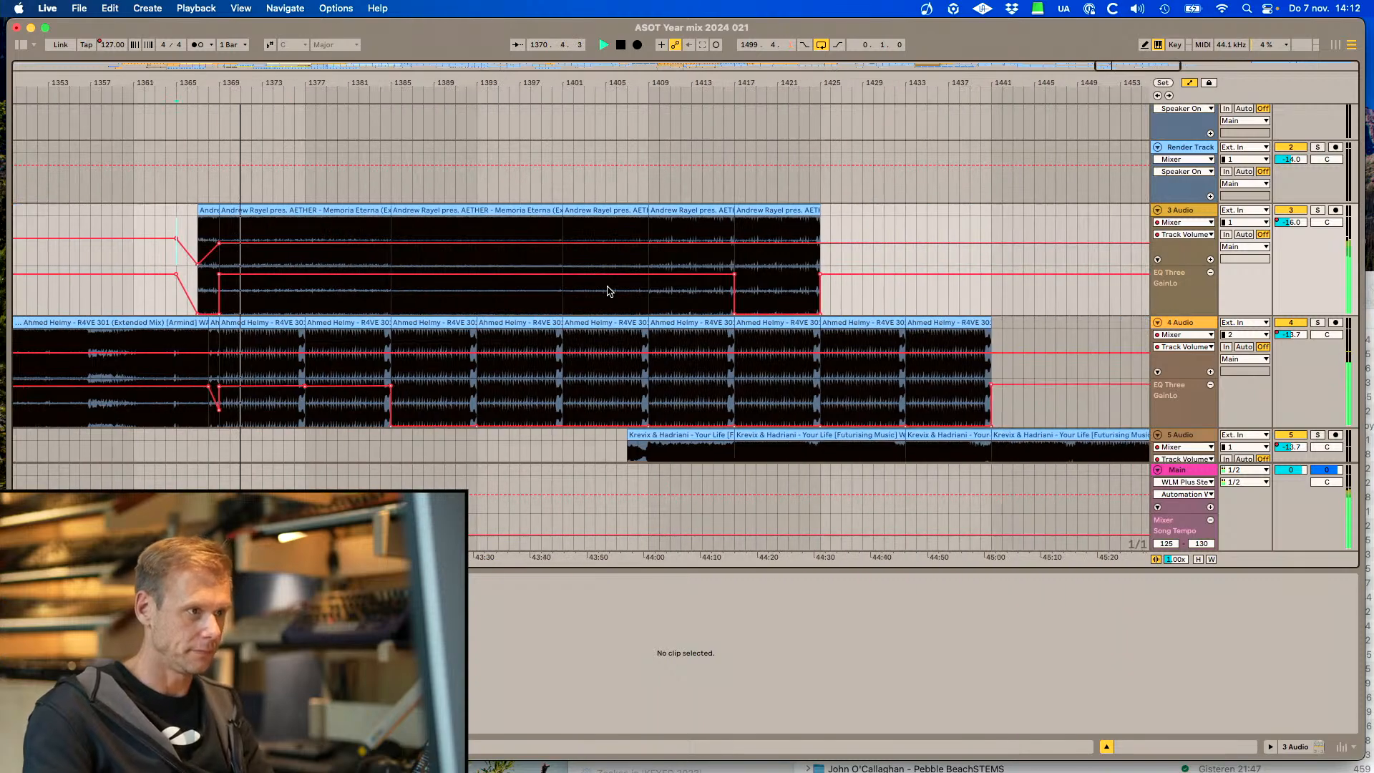
scroll(627, 402, down, 3)
click(622, 360)
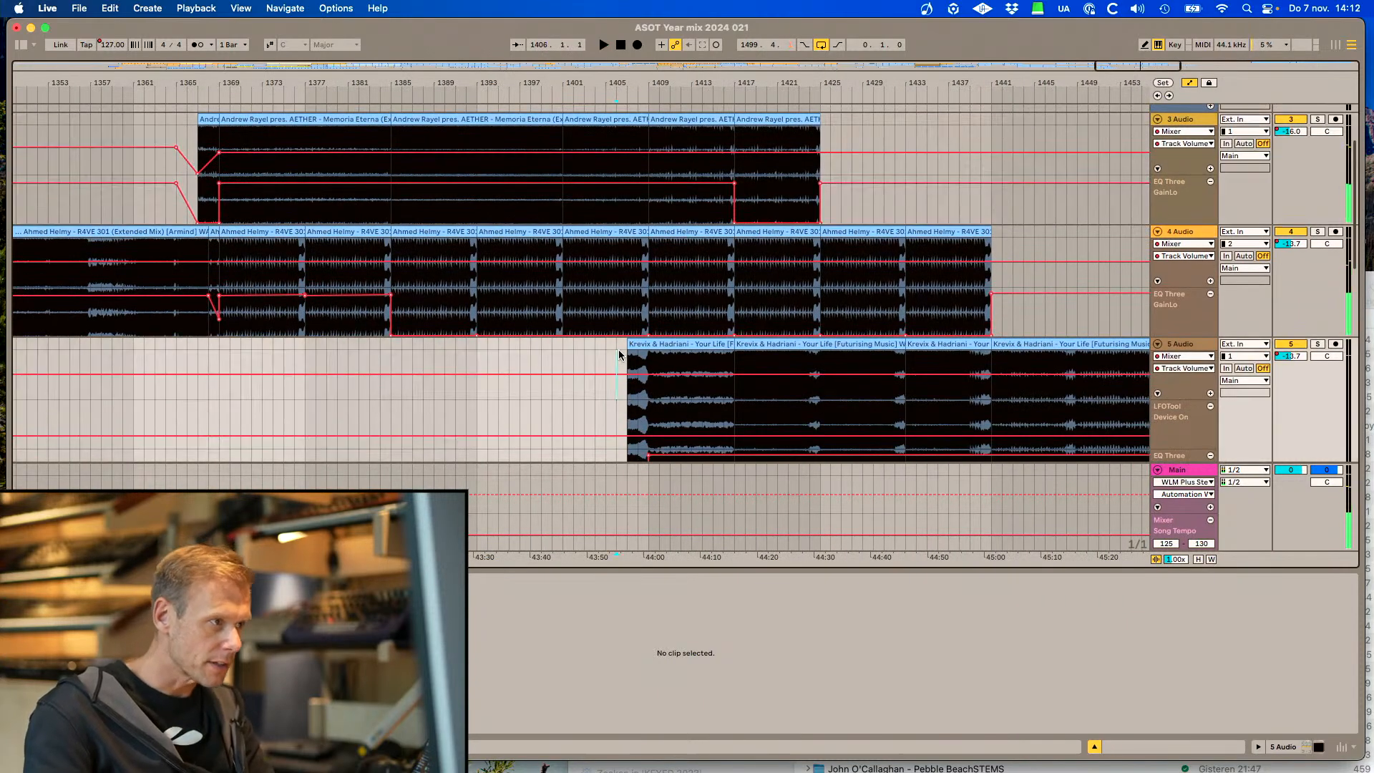
key(space)
scroll(630, 360, down, 3)
scroll(640, 361, down, 1)
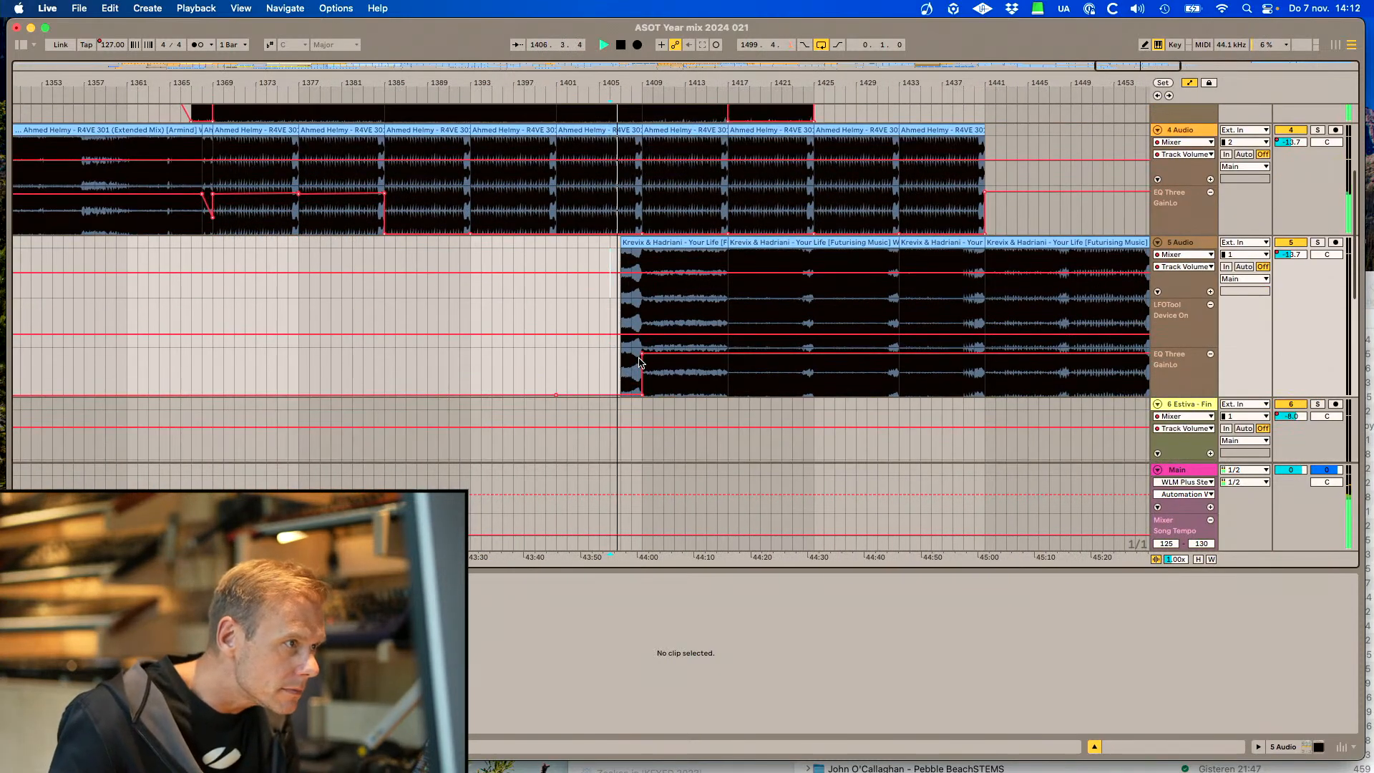
scroll(639, 358, left, 1)
drag(627, 244, 638, 244)
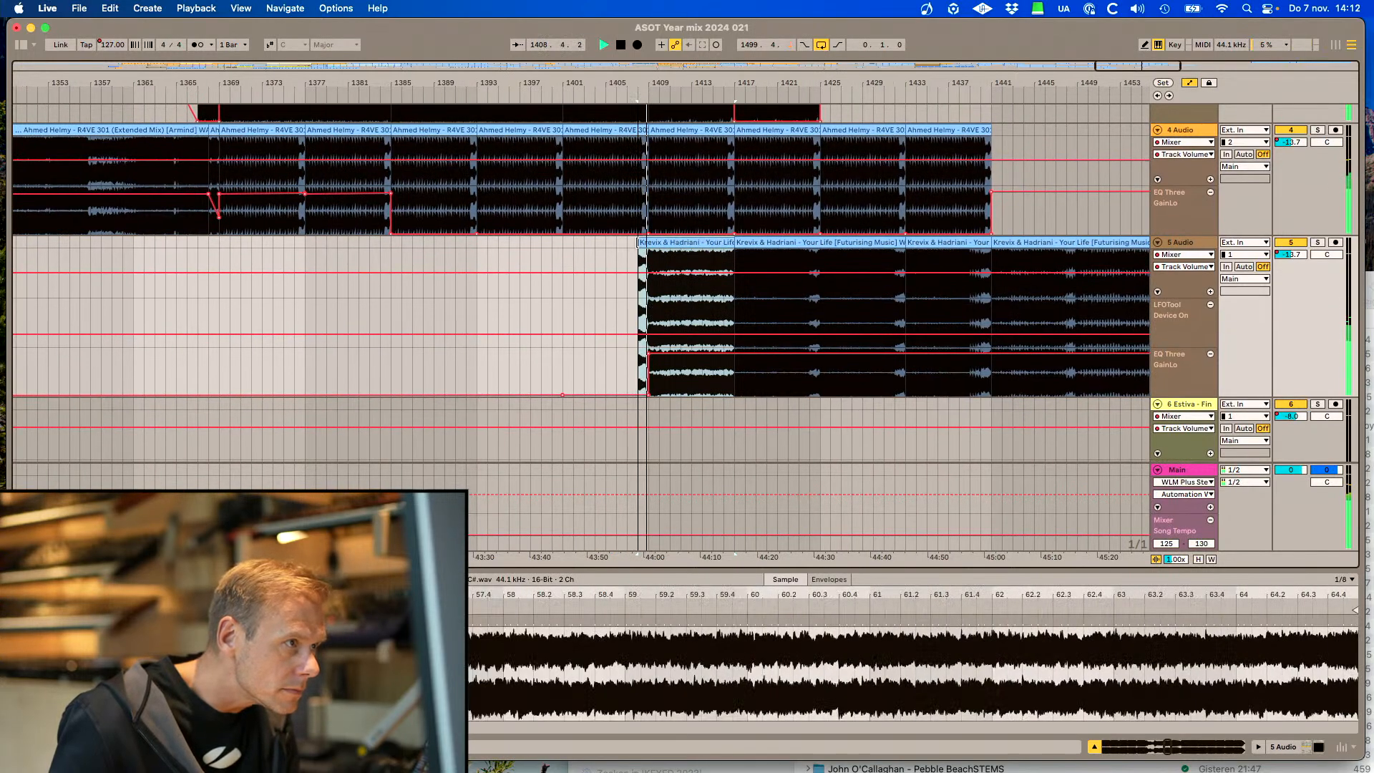
Trim the start of the first Your Life clip on 5 Audio to the middle of bar 1408 and give it a short fade-in
key(plus)
key(plus)
key(plus)
key(plus)
key(plus)
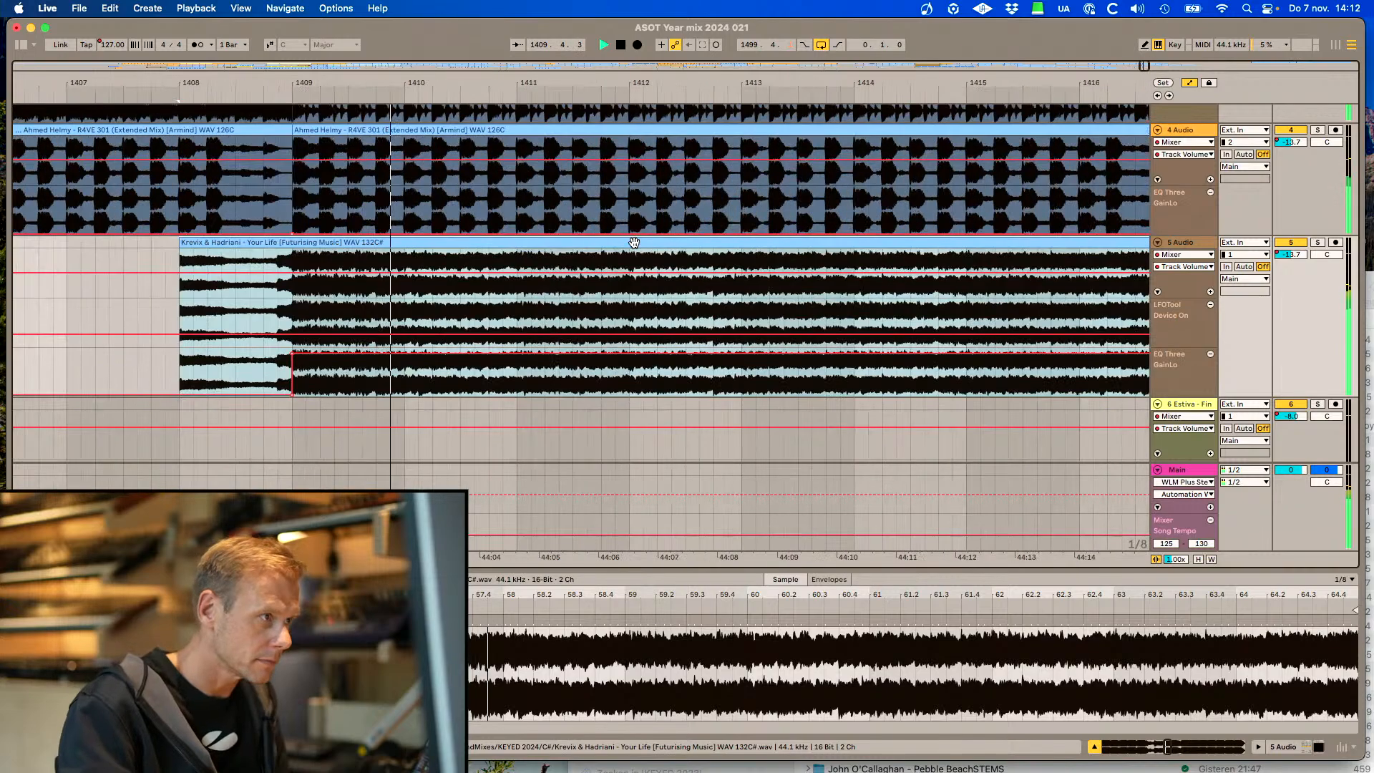
scroll(633, 242, left, 5)
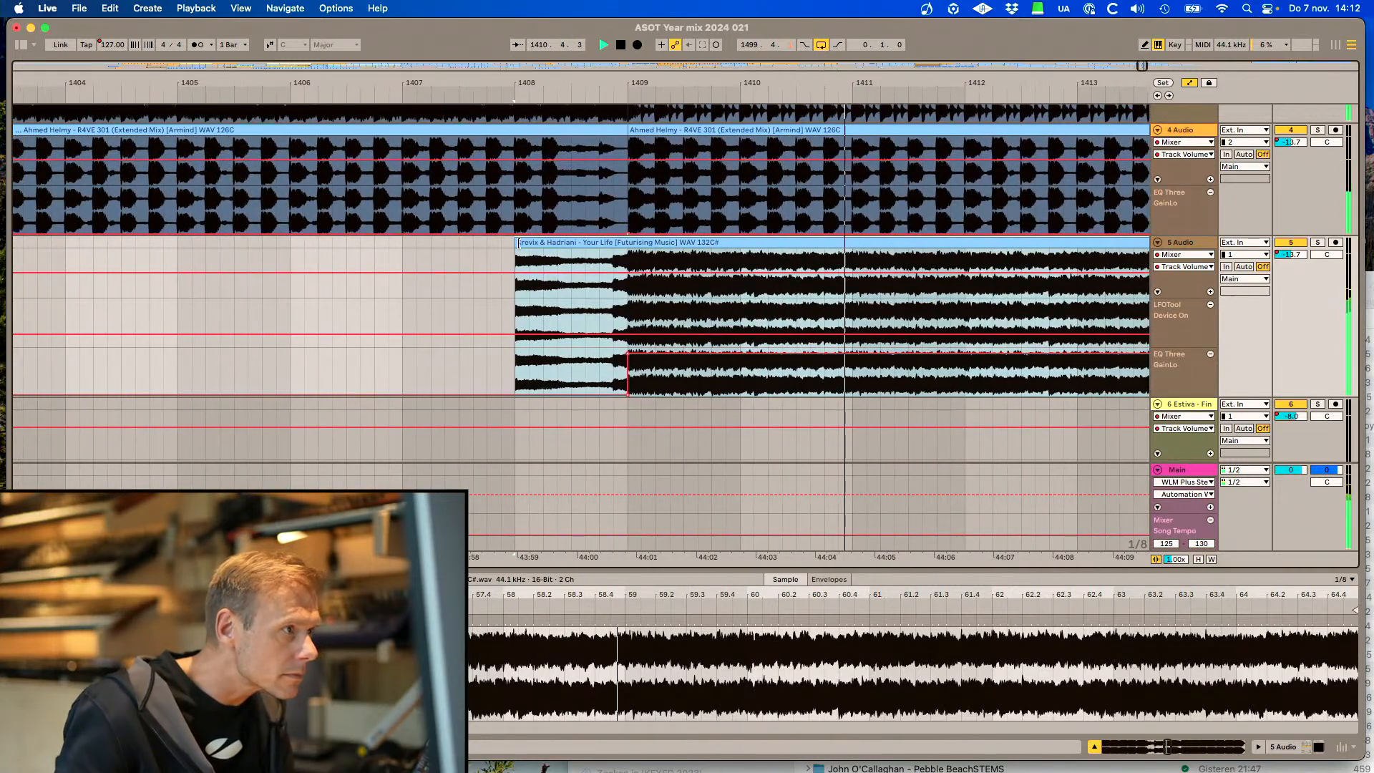
drag(518, 242, 572, 242)
click(1190, 84)
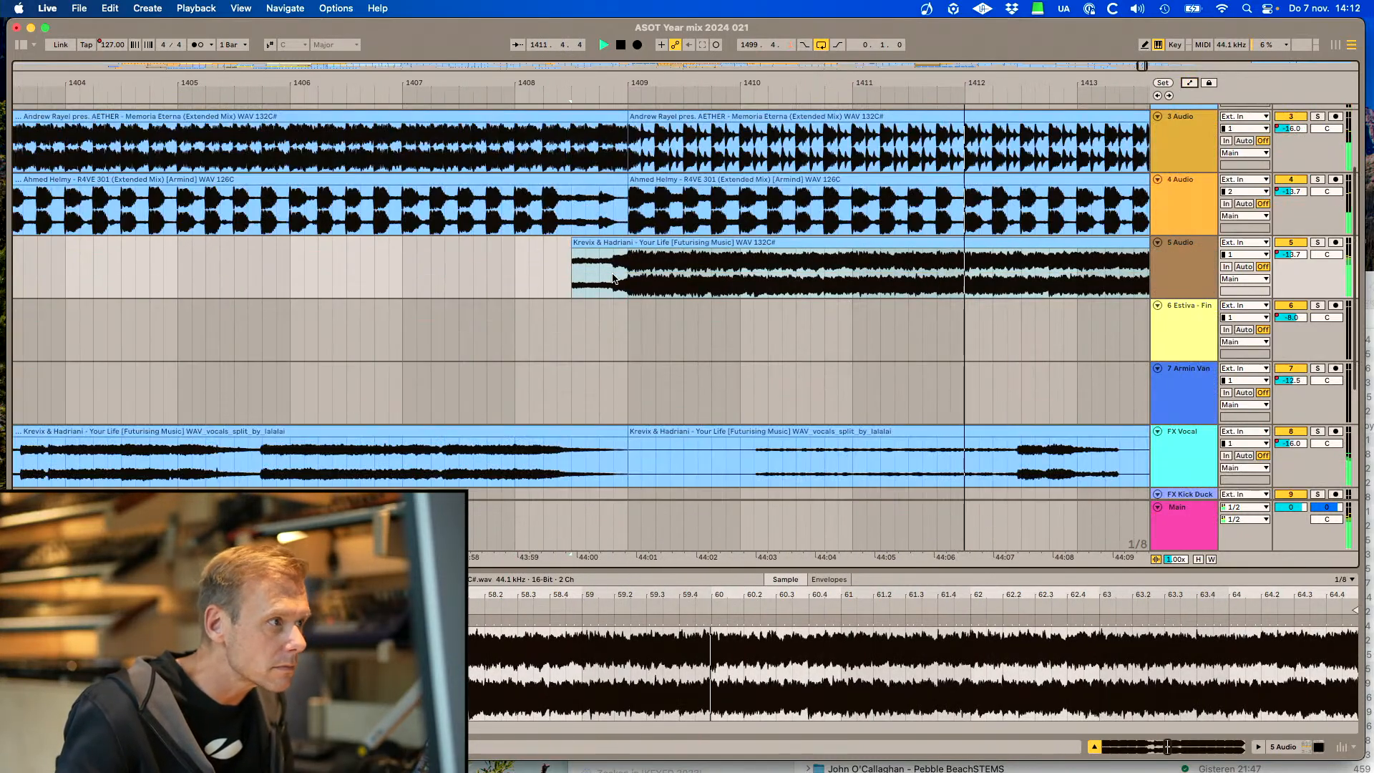
Play from bar 1408, toggling solo on 5 Audio to check the Your Life fade-in alone and in the mix
click(515, 261)
click(1319, 242)
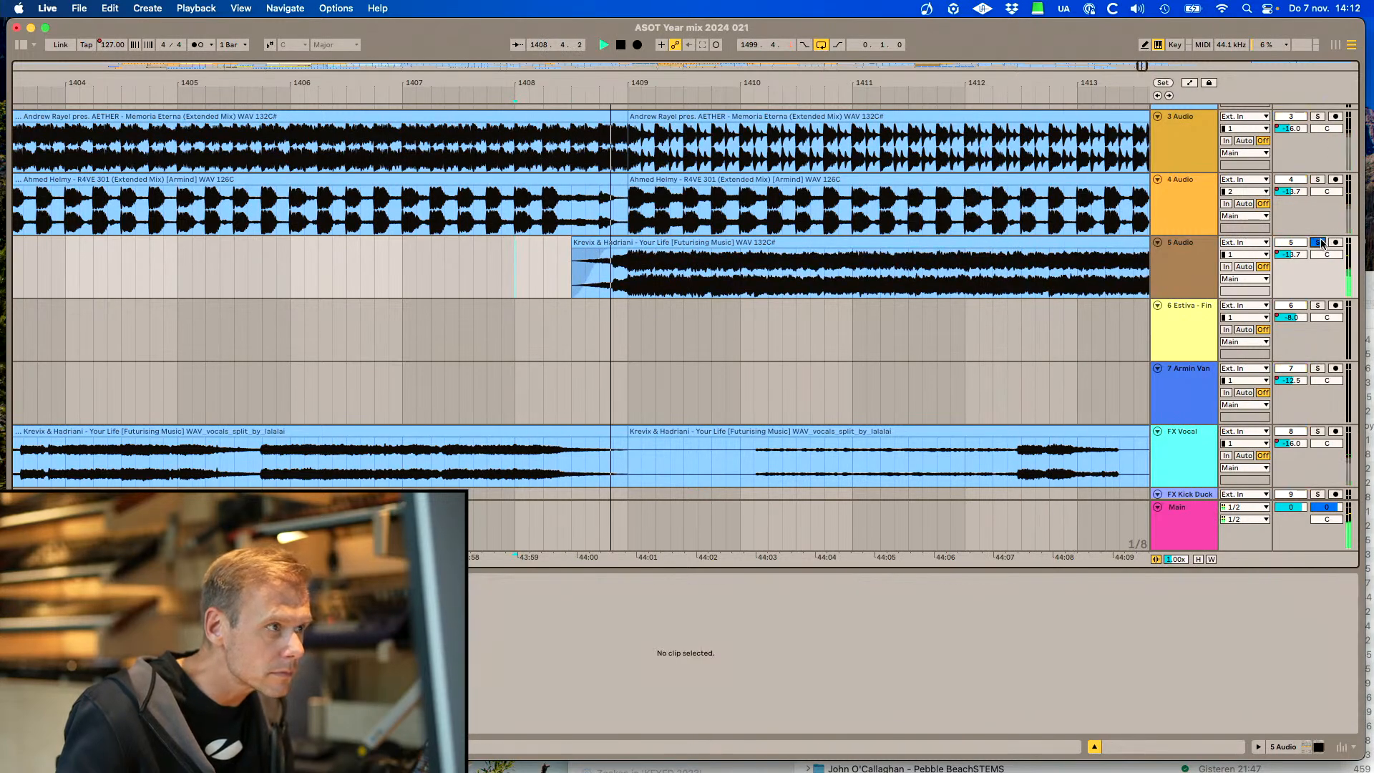
click(1319, 242)
click(1319, 242)
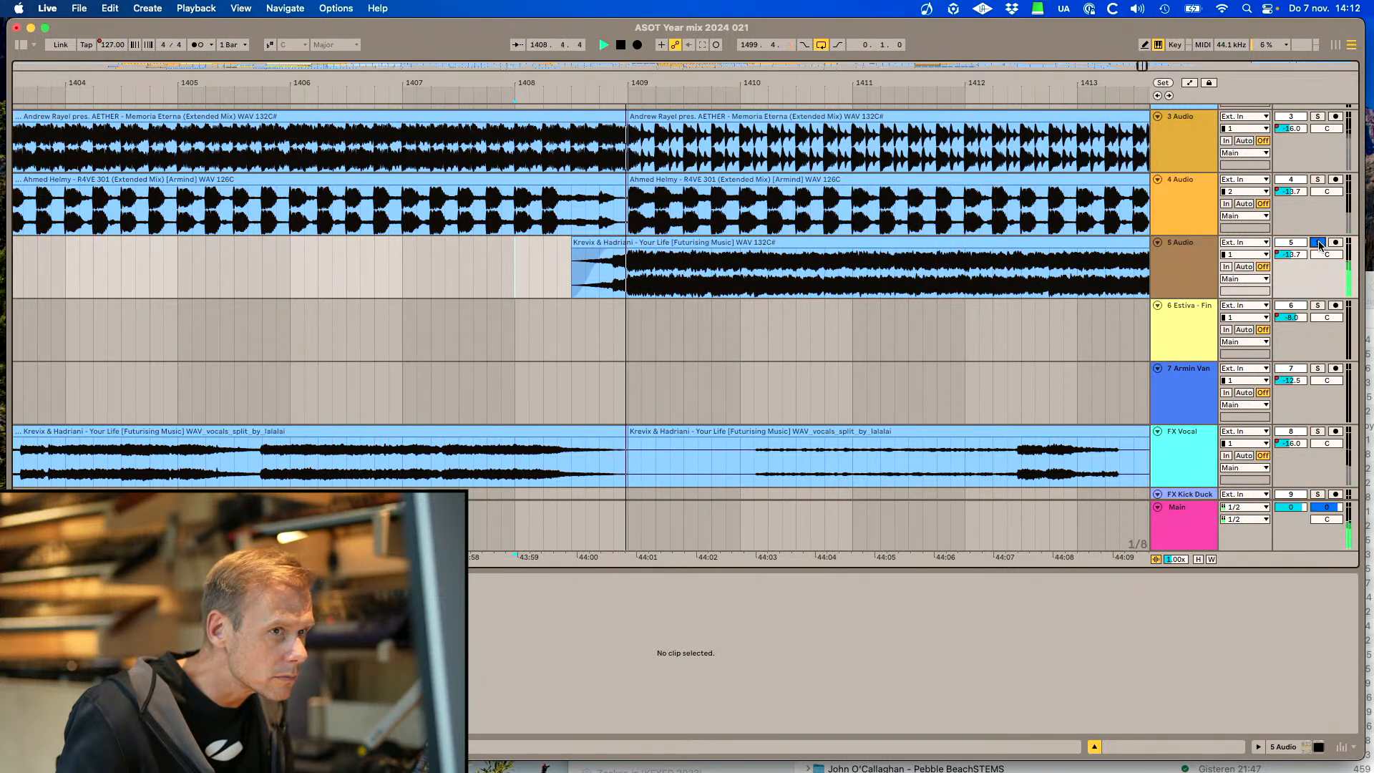
click(1319, 242)
Show the automation lanes again, stop playback in bar 1411 and review the Memoria Eterna and R4VE 301 automation between bars 1357 and 1437
scroll(1319, 242, up, 2)
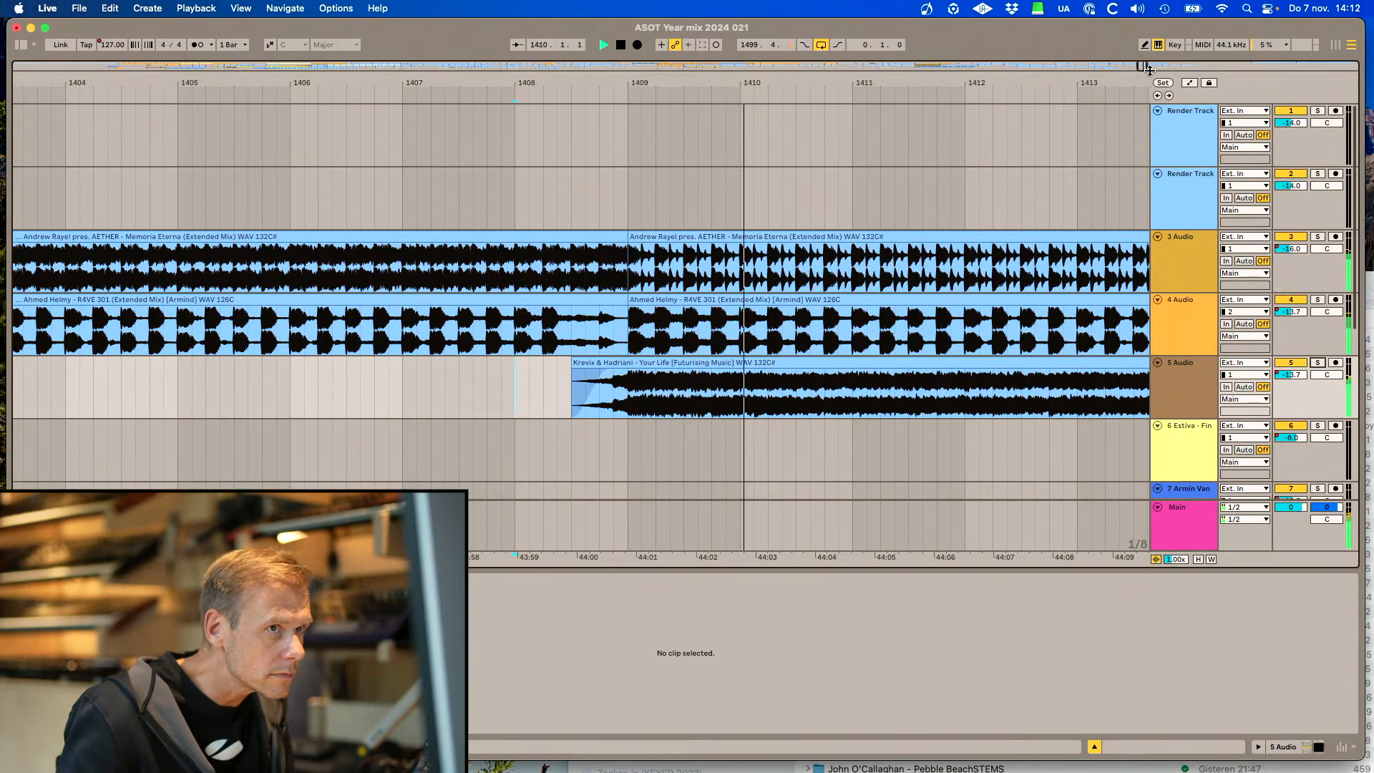
drag(1144, 67, 1142, 47)
click(1189, 83)
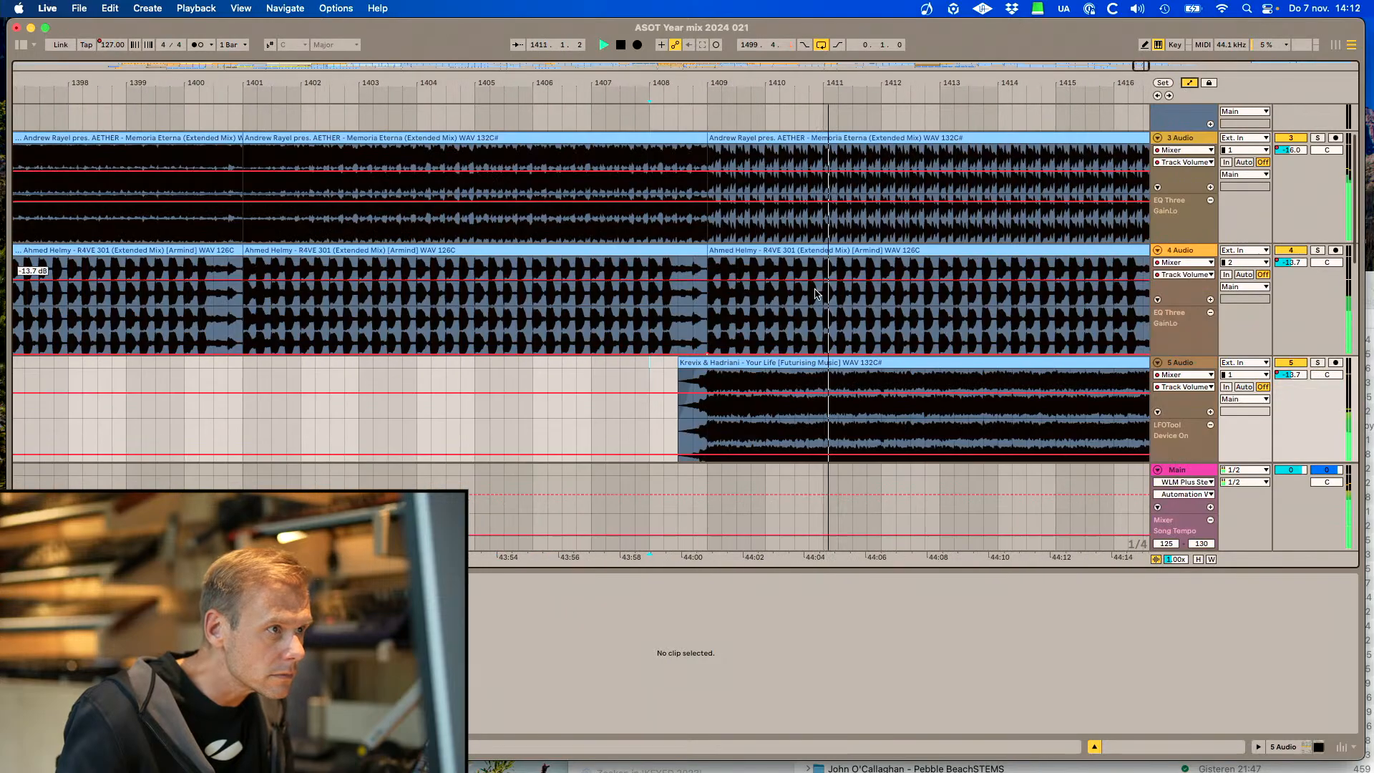
scroll(792, 340, up, 3)
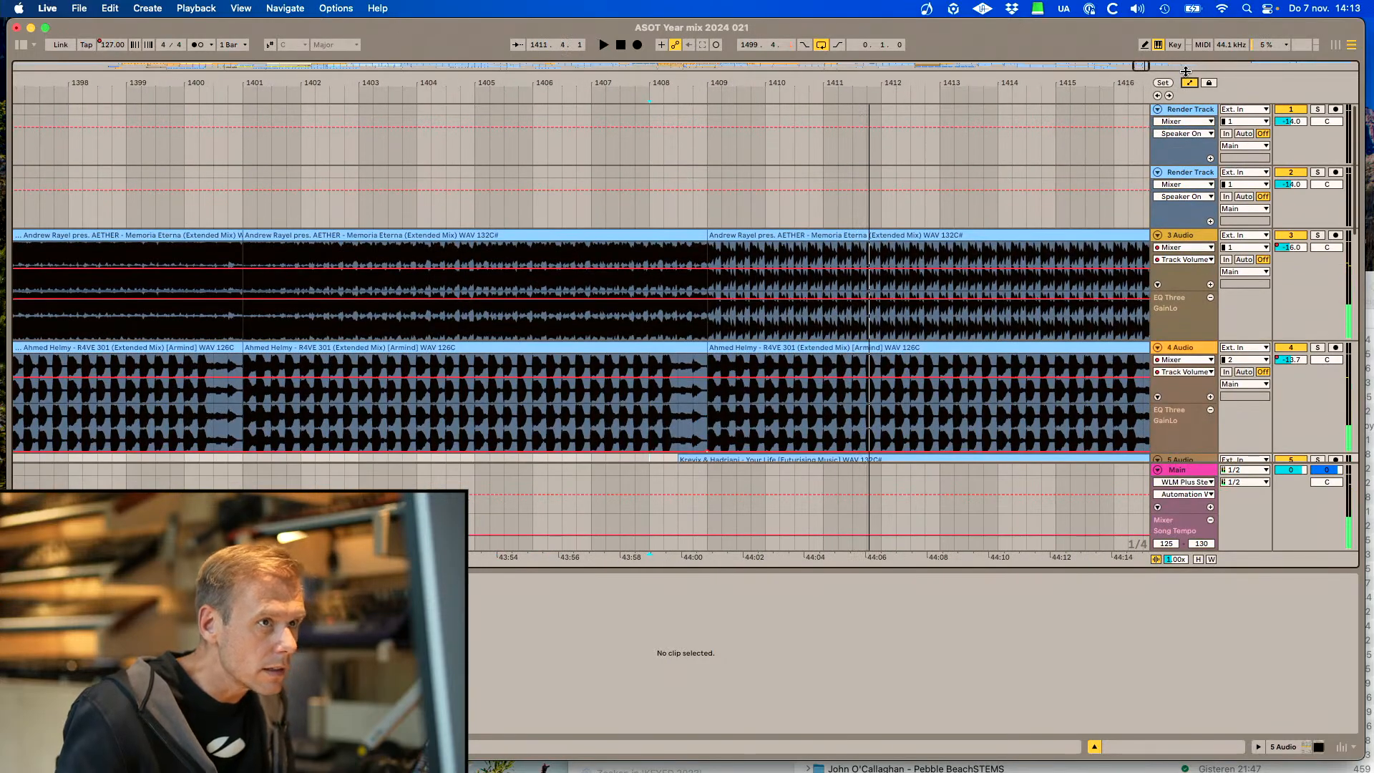
drag(1144, 70, 1138, 41)
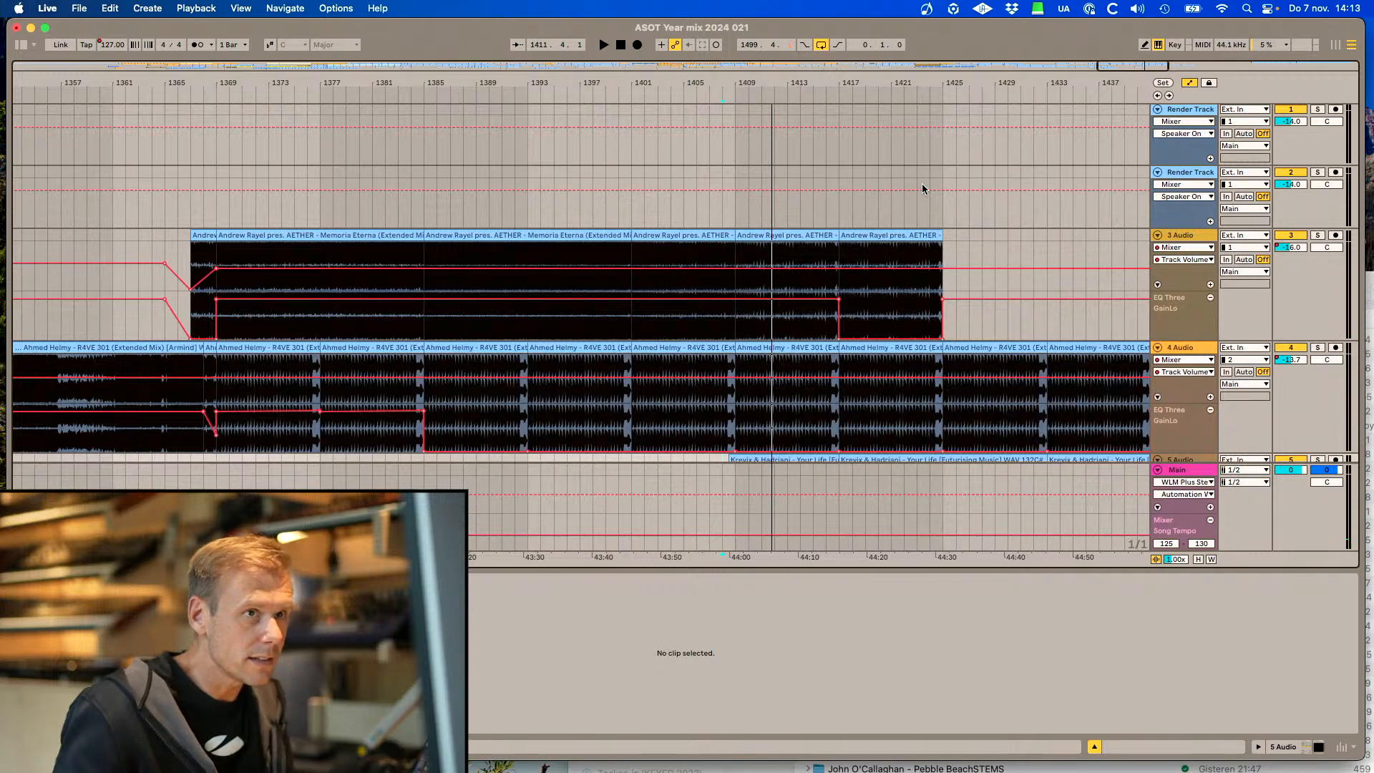